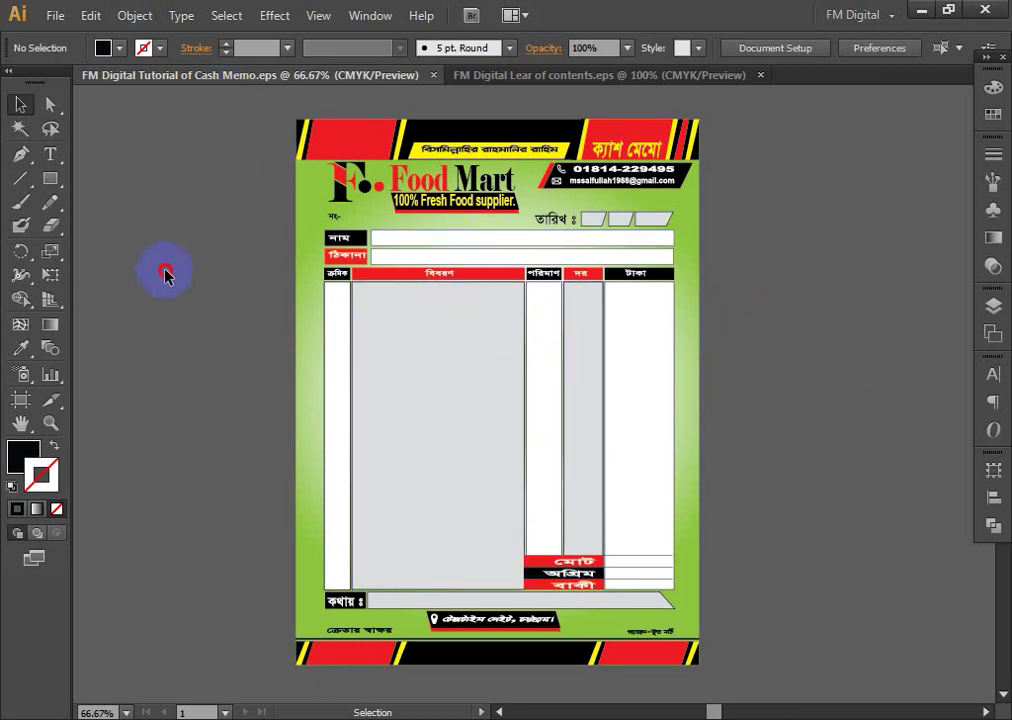
# - Select all the memo artwork, undoing an accidental delete along the way
pyautogui.click(322, 124)
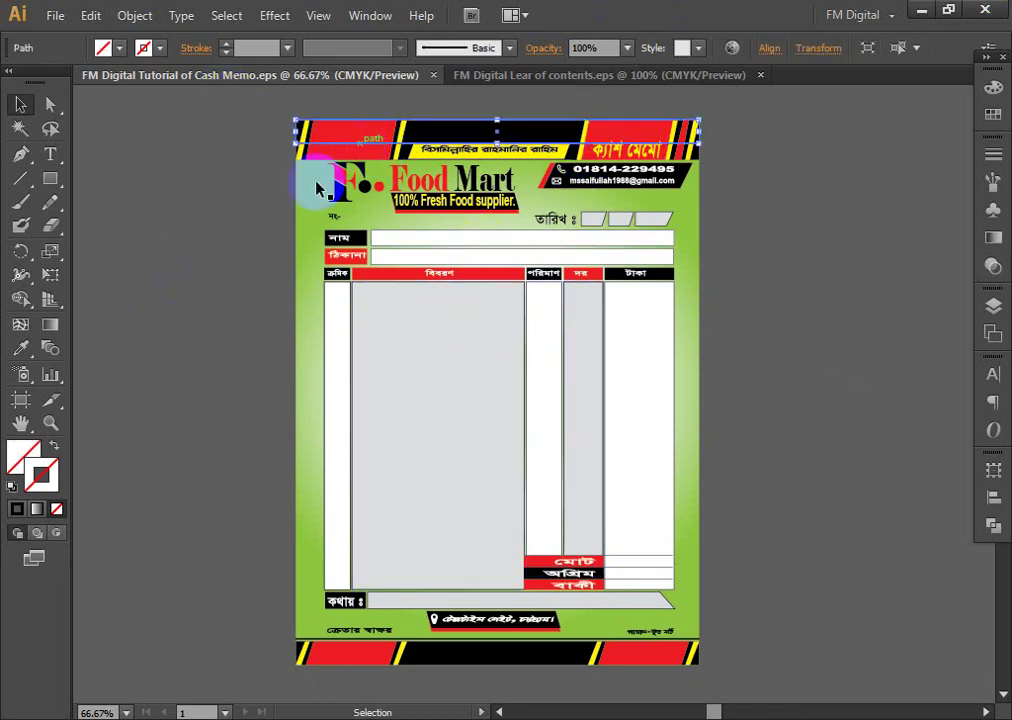
pyautogui.click(224, 120)
pyautogui.moveTo(225, 114); pyautogui.dragTo(784, 695)
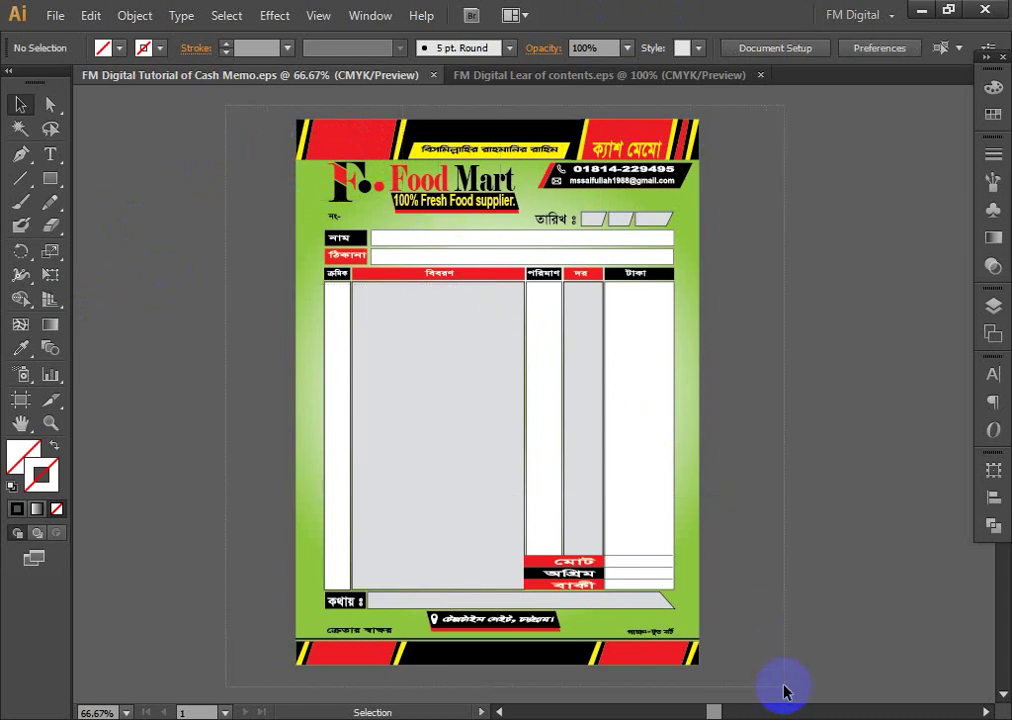
pyautogui.moveTo(784, 700); pyautogui.dragTo(786, 690)
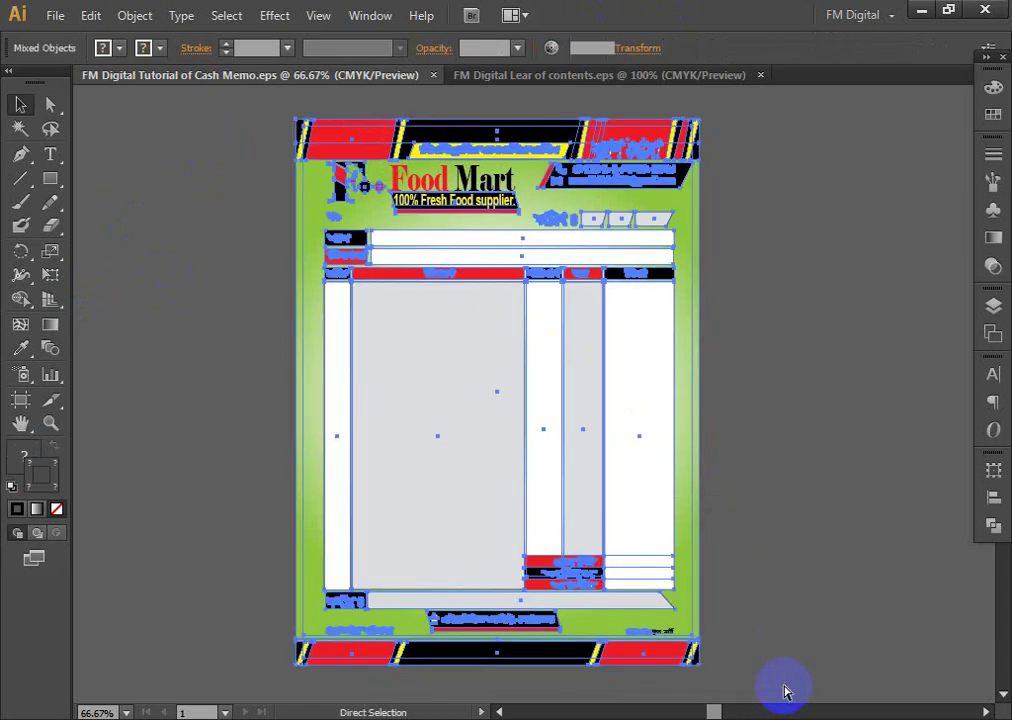
pyautogui.press('Delete')
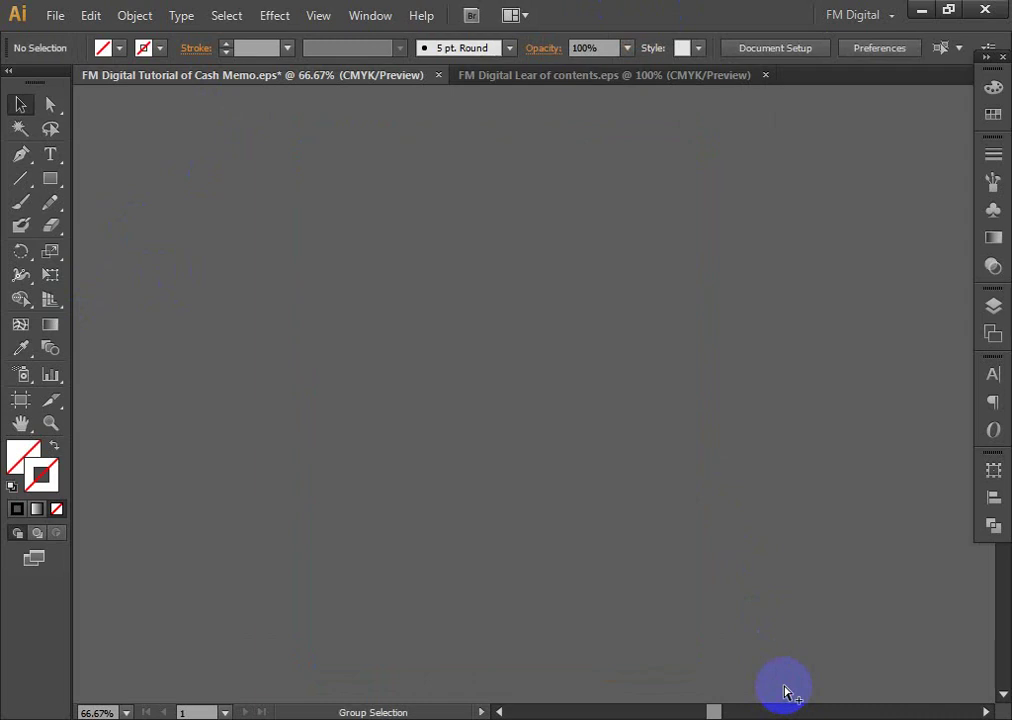
pyautogui.hotkey('ctrl', 'z')
pyautogui.click(785, 691)
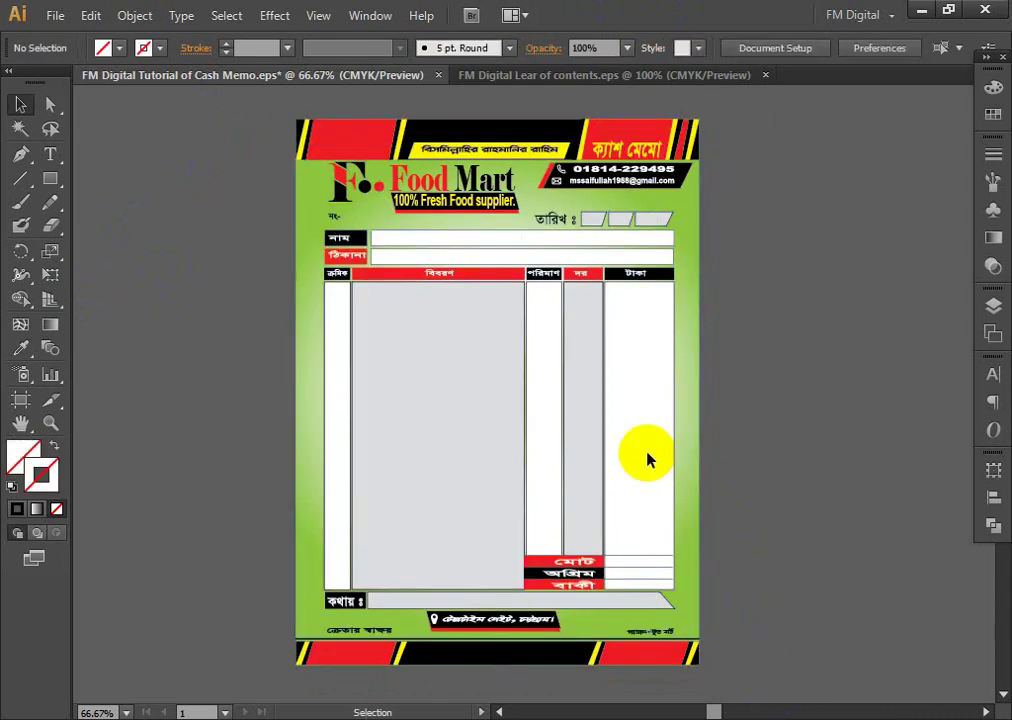
pyautogui.hotkey('ctrl', 'a')
pyautogui.click(829, 315)
pyautogui.moveTo(251, 117); pyautogui.dragTo(752, 690)
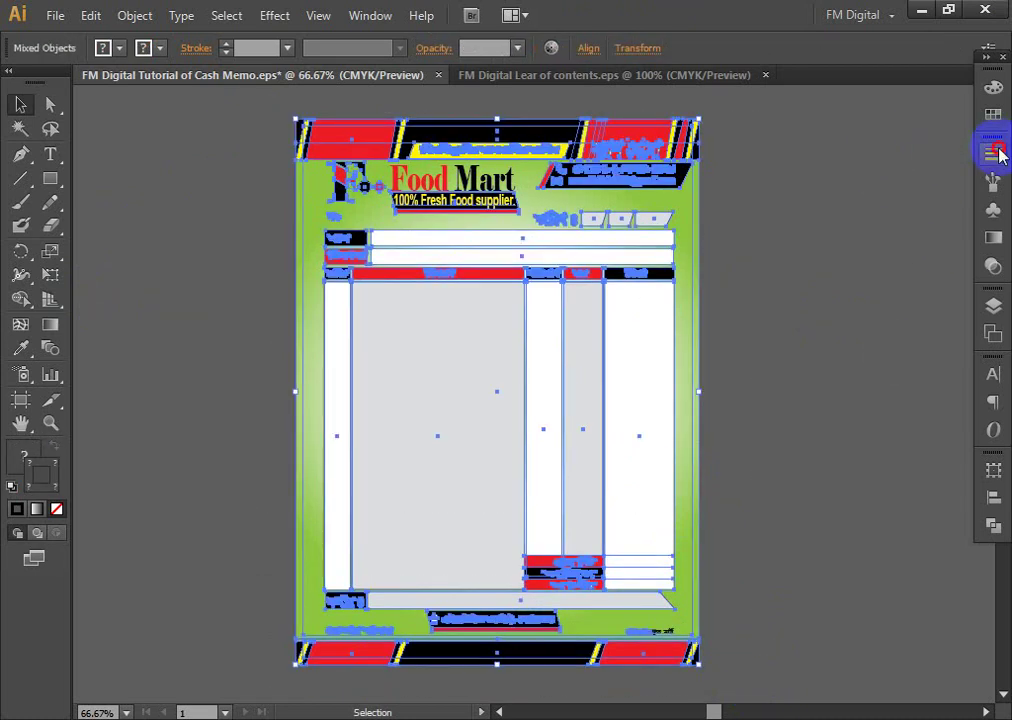
# - Set the selected artwork's opacity to 70% in Transparency, then deselect
pyautogui.click(993, 154)
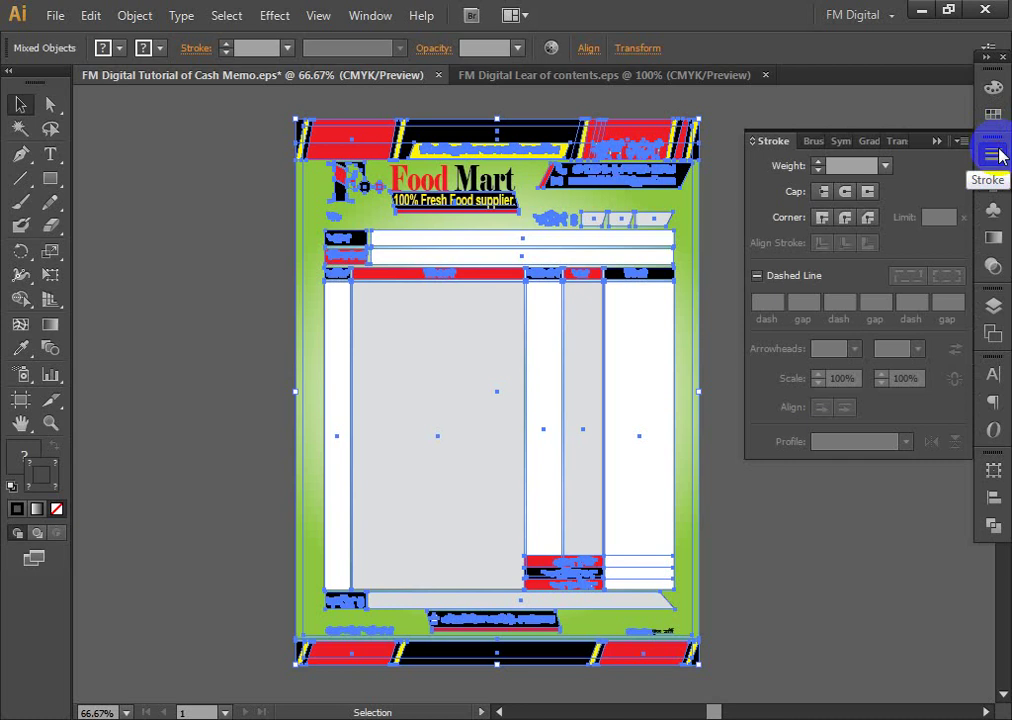
pyautogui.click(897, 141)
pyautogui.moveTo(960, 172)
pyautogui.mouseDown()
pyautogui.moveTo(937, 292)
pyautogui.moveTo(930, 275)
pyautogui.mouseUp()
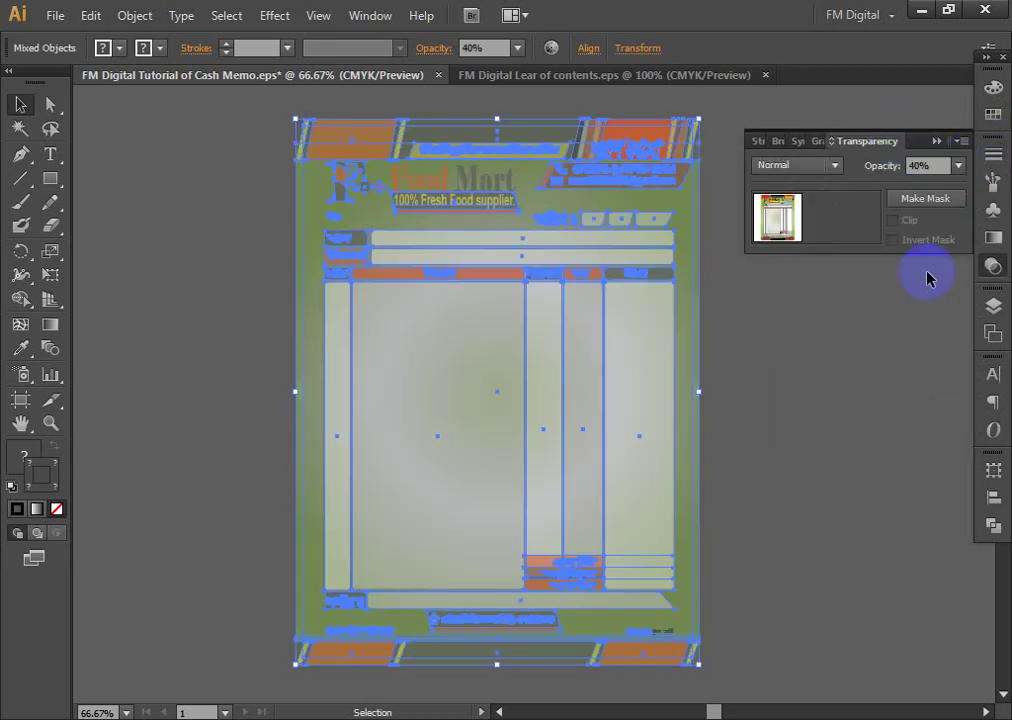
pyautogui.click(957, 166)
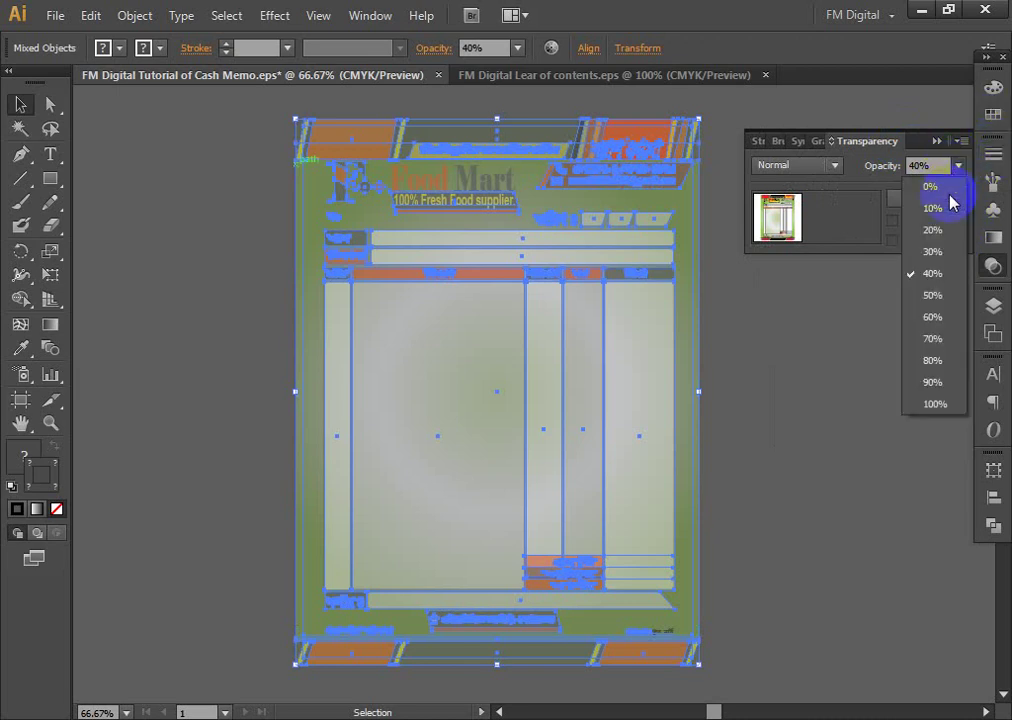
pyautogui.click(931, 342)
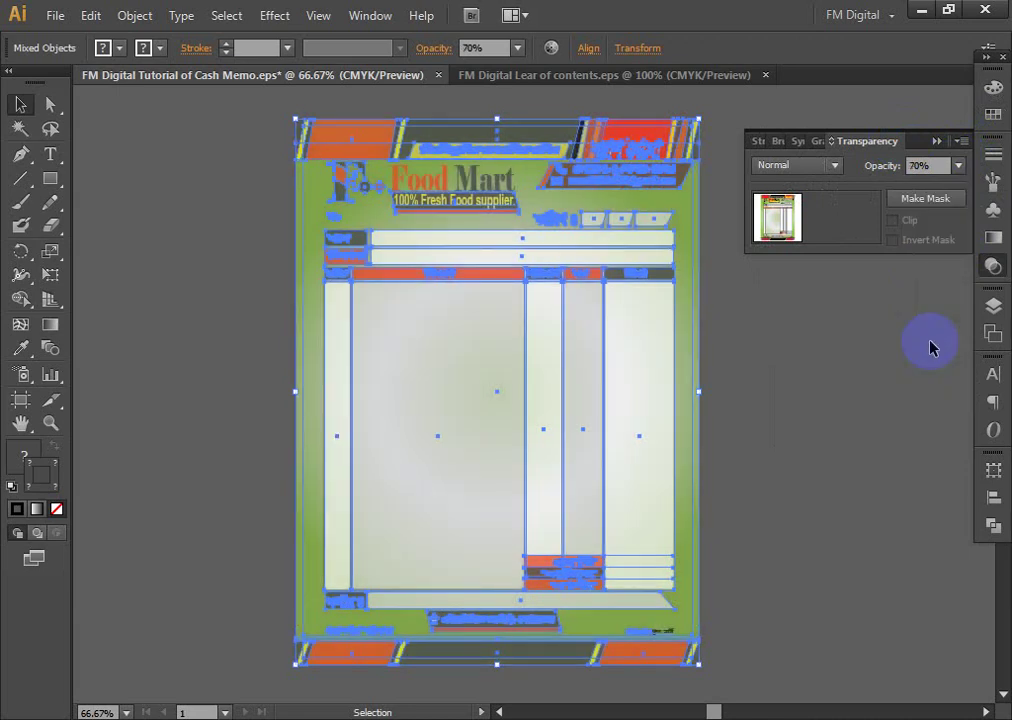
pyautogui.click(818, 340)
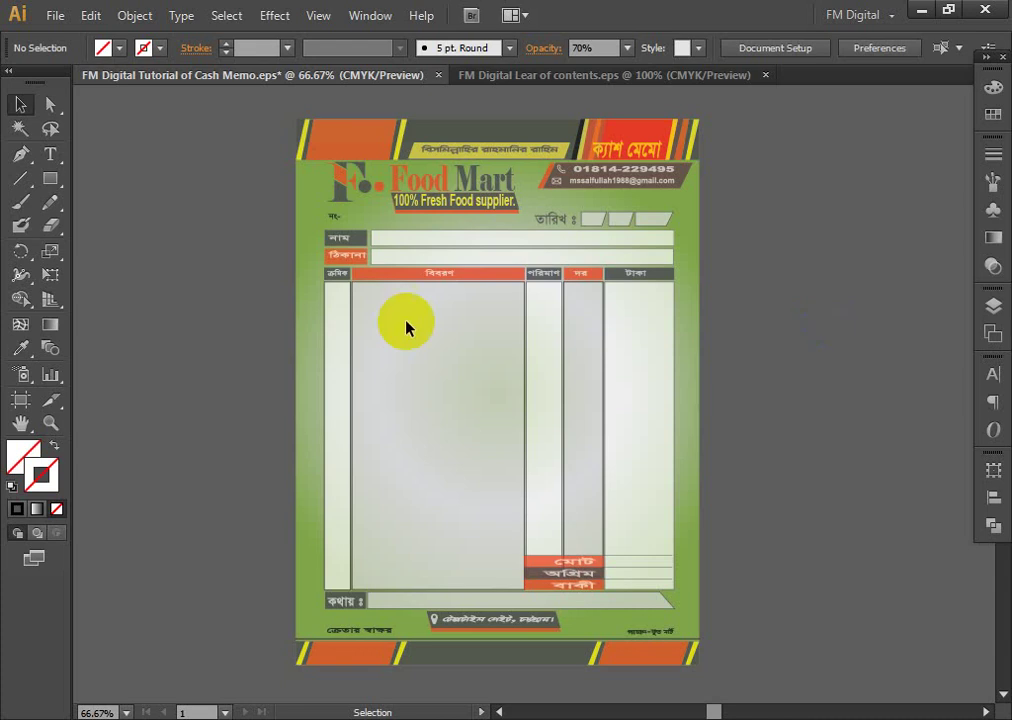
# - Draw a rectangle spanning the whole artboard with the Rectangle tool
pyautogui.moveTo(234, 99); pyautogui.dragTo(743, 666)
pyautogui.hotkey('ctrl', 'shift', 'a')
pyautogui.click(52, 180)
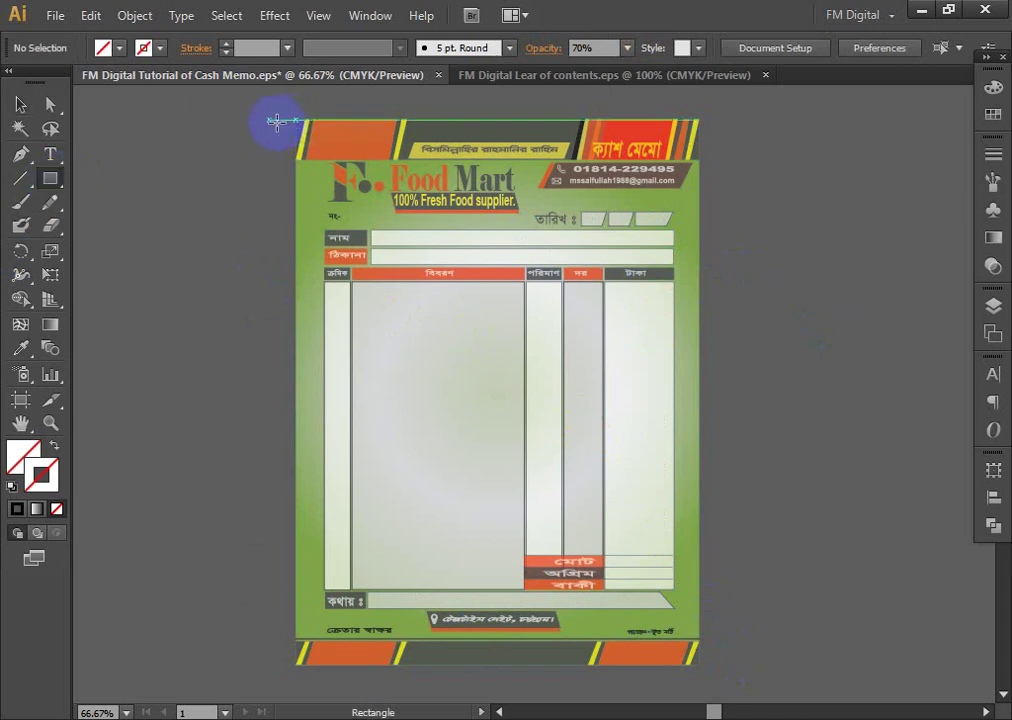
pyautogui.moveTo(297, 120); pyautogui.dragTo(701, 668)
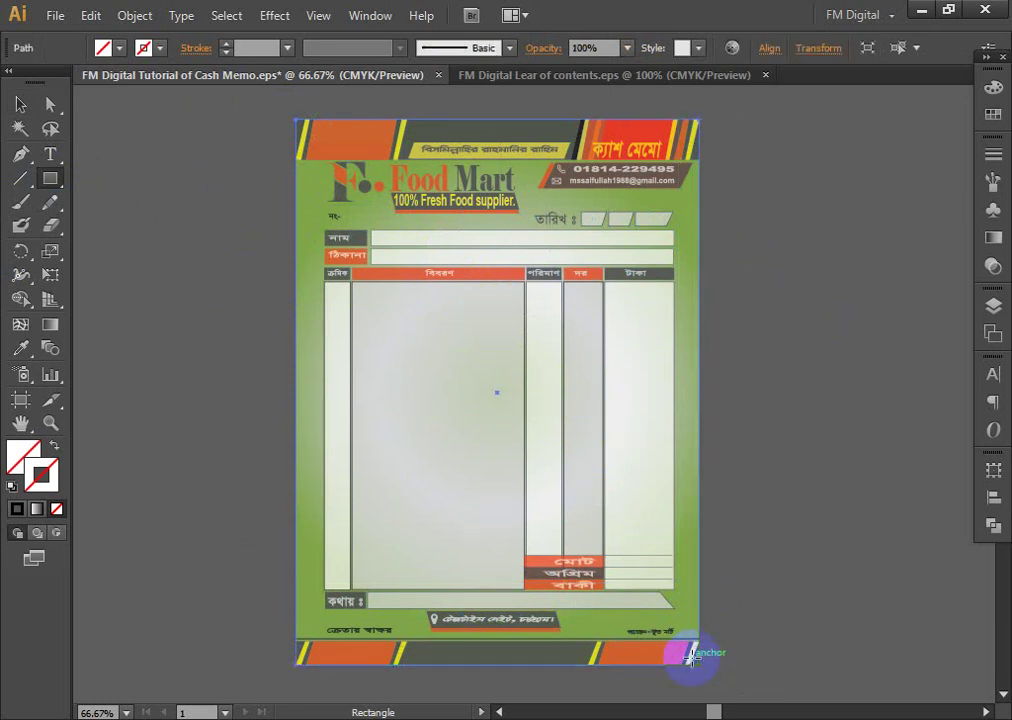
pyautogui.press('v')
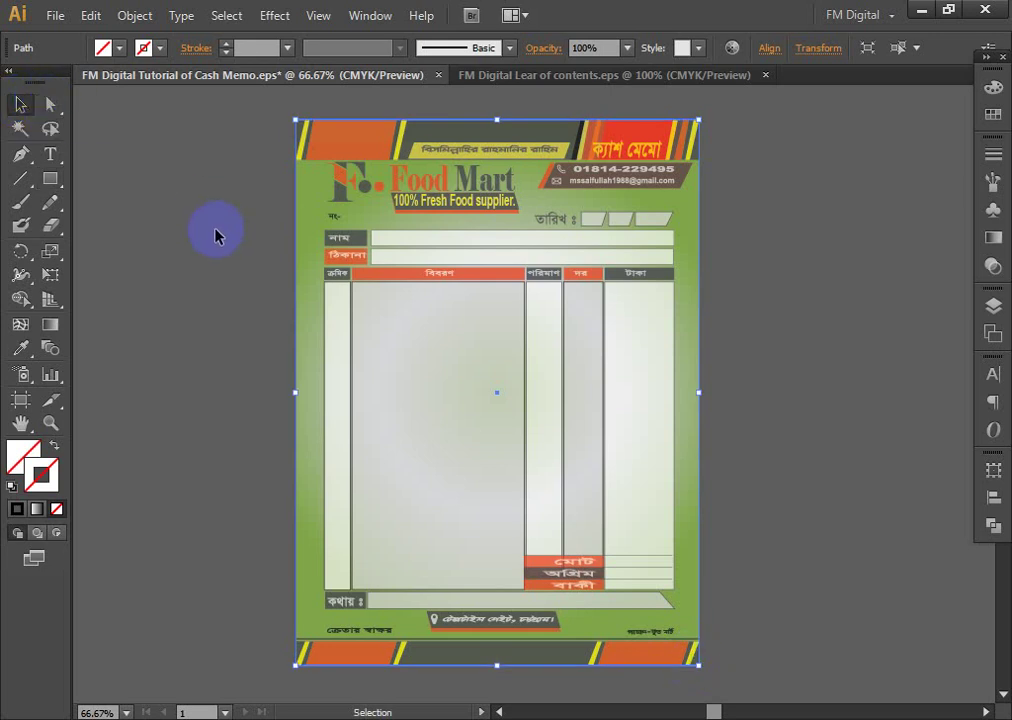
# - Check the rectangle's 8.5 × 11.5 in size in Transform and cancel the Rectangle dialog
pyautogui.click(993, 470)
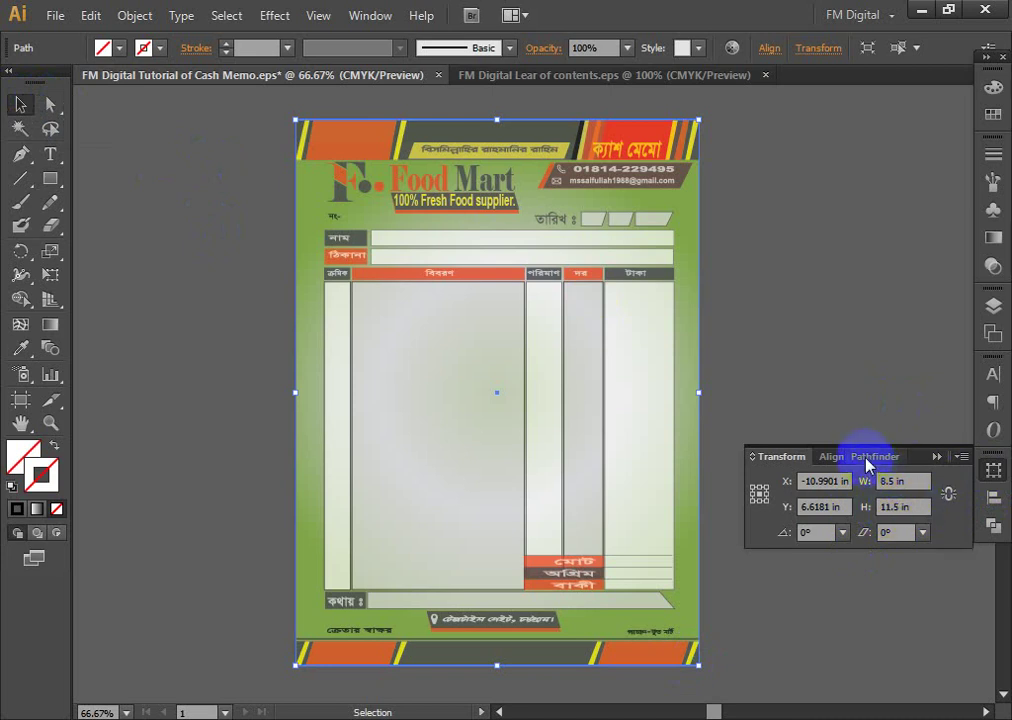
pyautogui.click(50, 178)
pyautogui.click(160, 227)
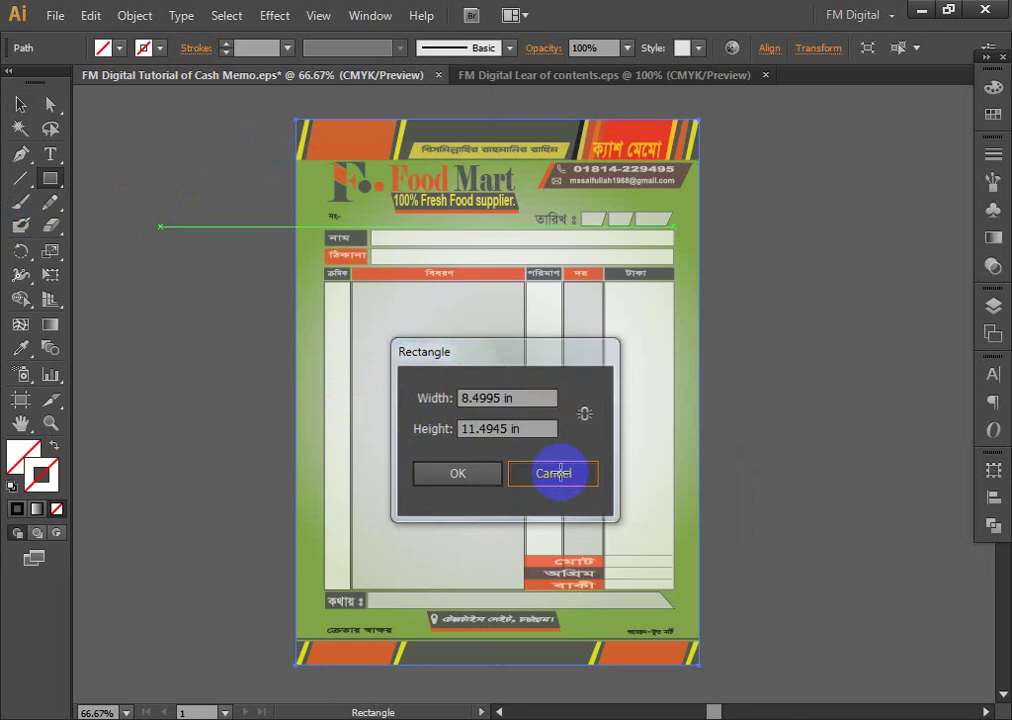
pyautogui.click(556, 474)
# - Apply Object > Path > Offset Path with a -0.15 in offset to the page rectangle
pyautogui.click(21, 103)
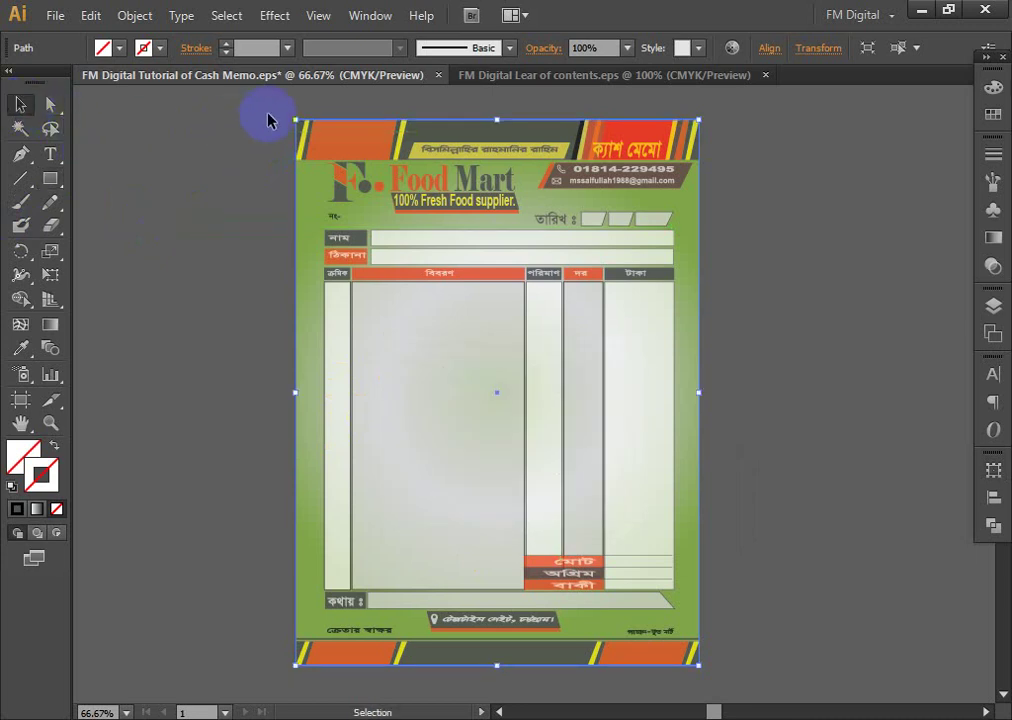
pyautogui.click(131, 15)
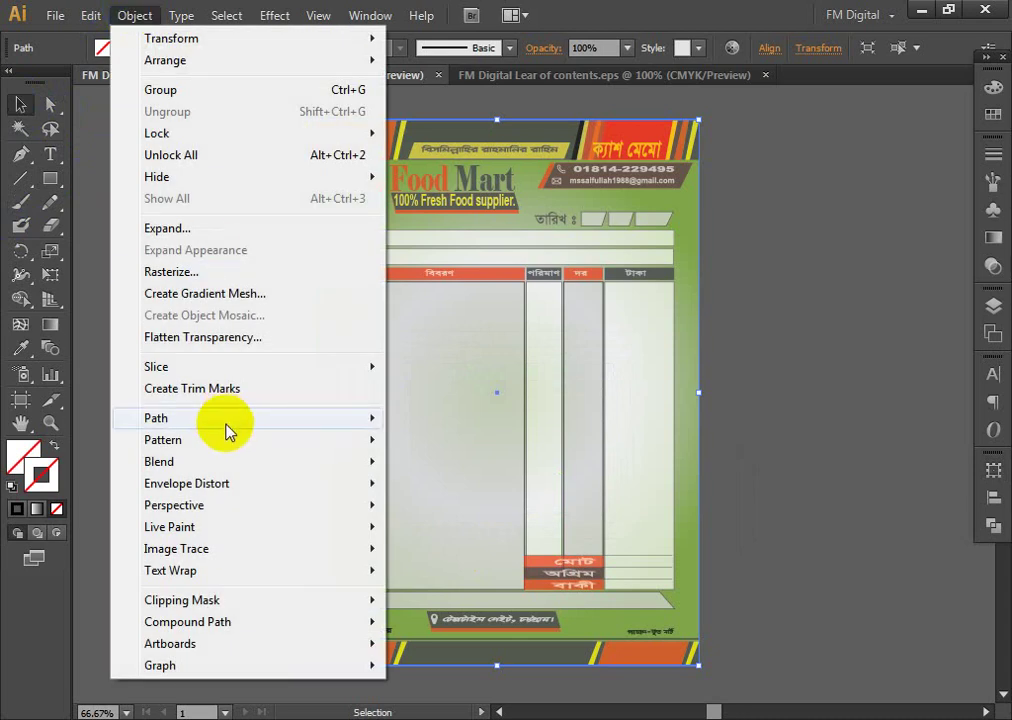
pyautogui.moveTo(156, 418)
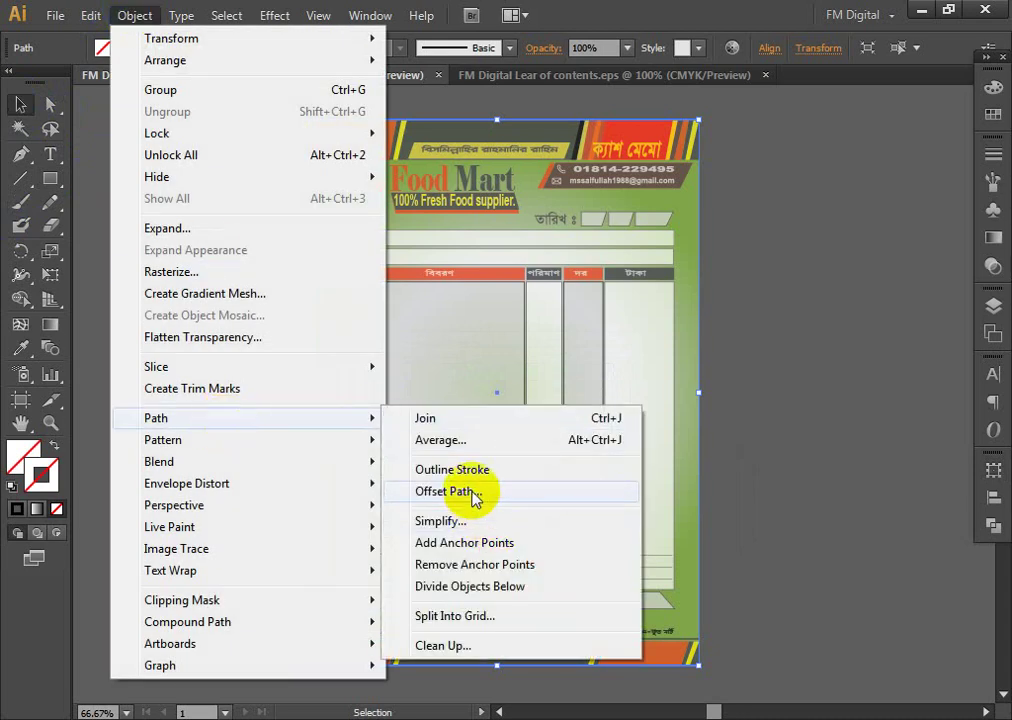
pyautogui.click(458, 492)
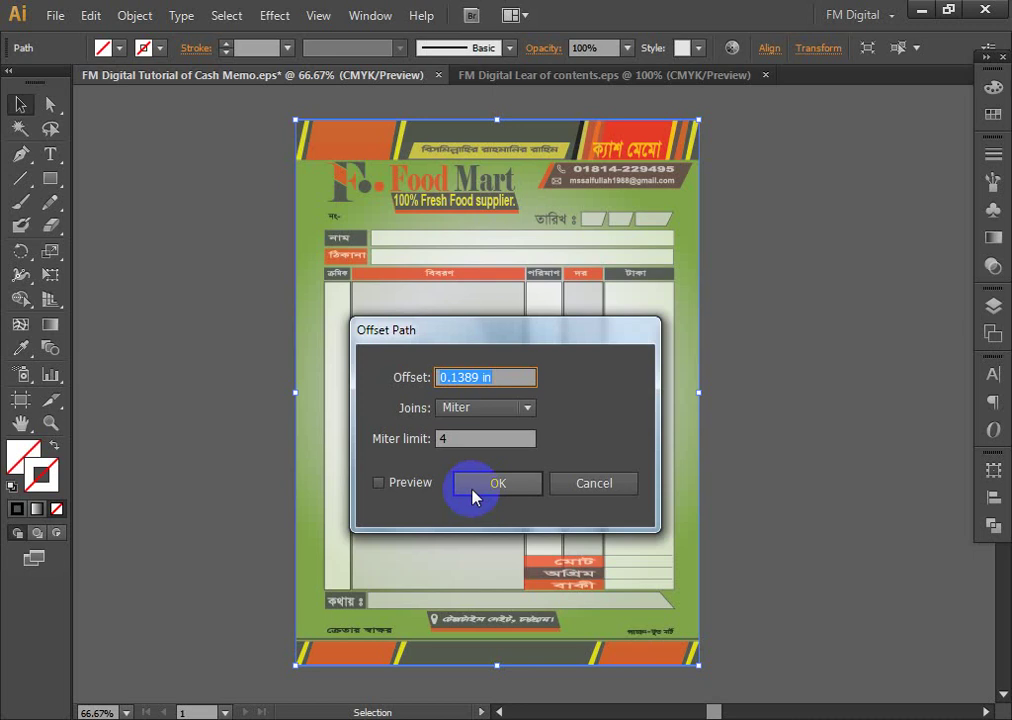
pyautogui.write('-')
pyautogui.write('.15')
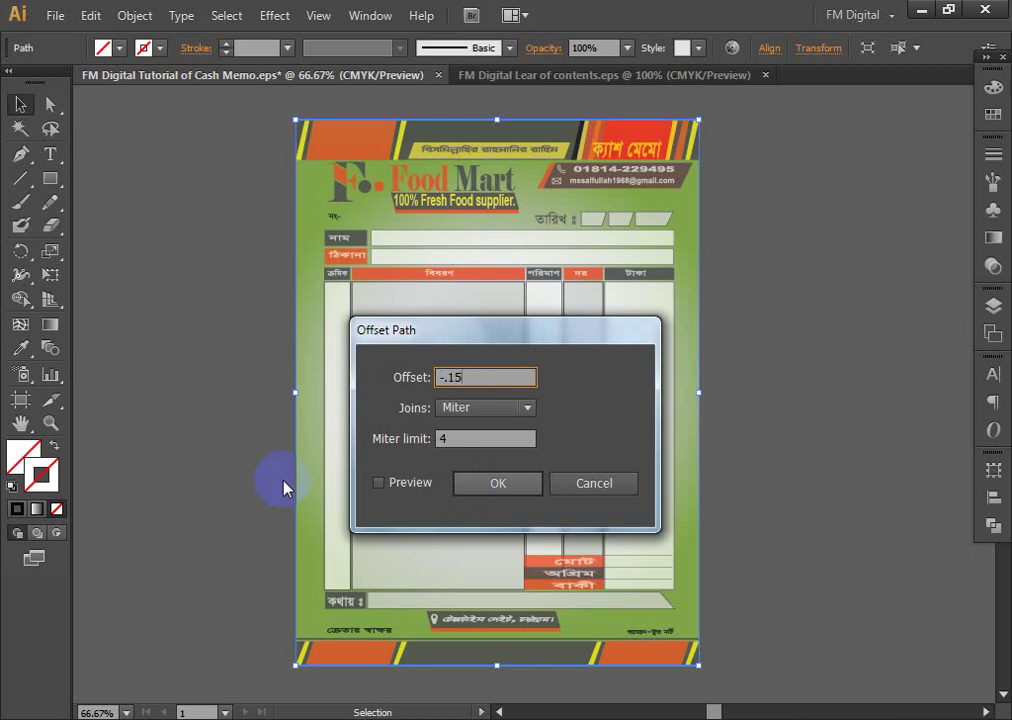
pyautogui.click(500, 487)
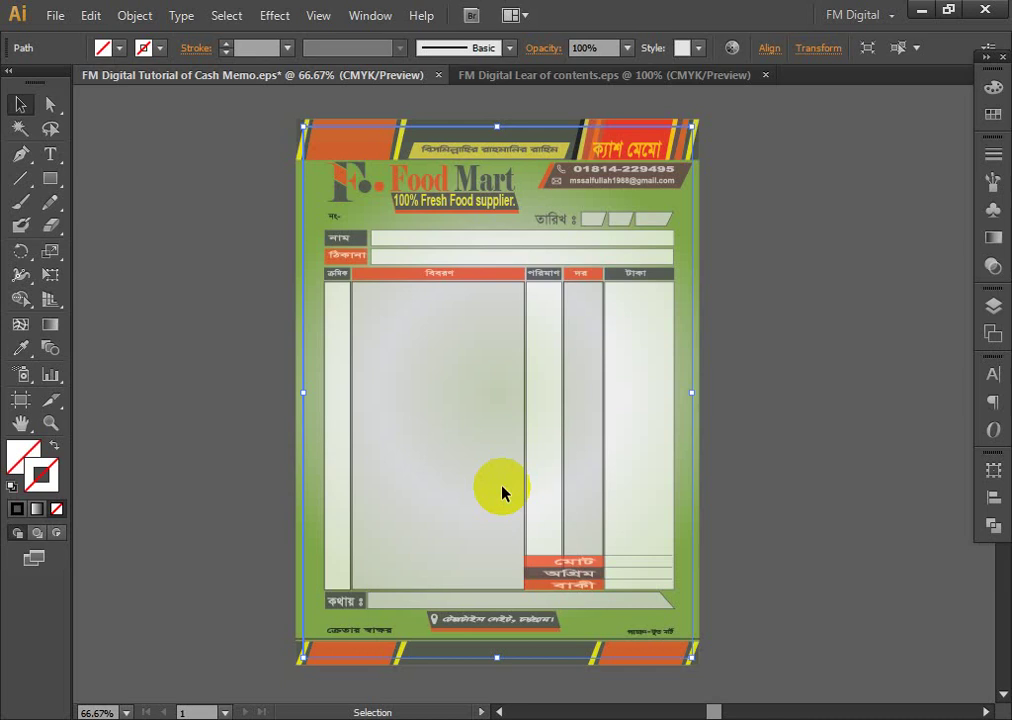
pyautogui.click(379, 124)
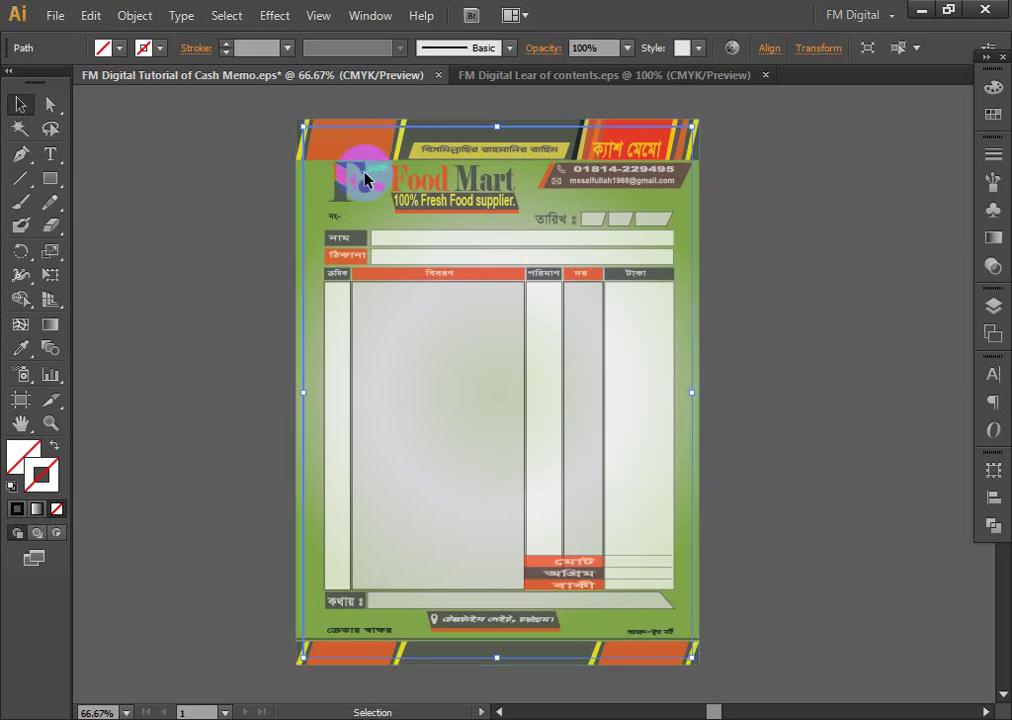
pyautogui.click(50, 181)
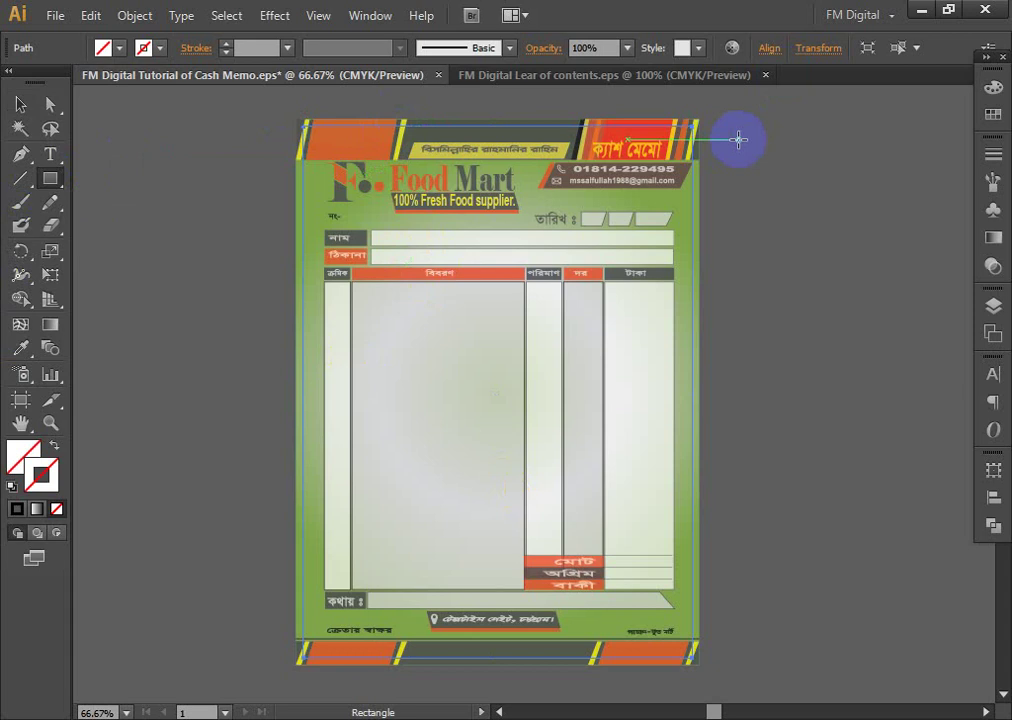
pyautogui.moveTo(738, 140); pyautogui.dragTo(293, 126)
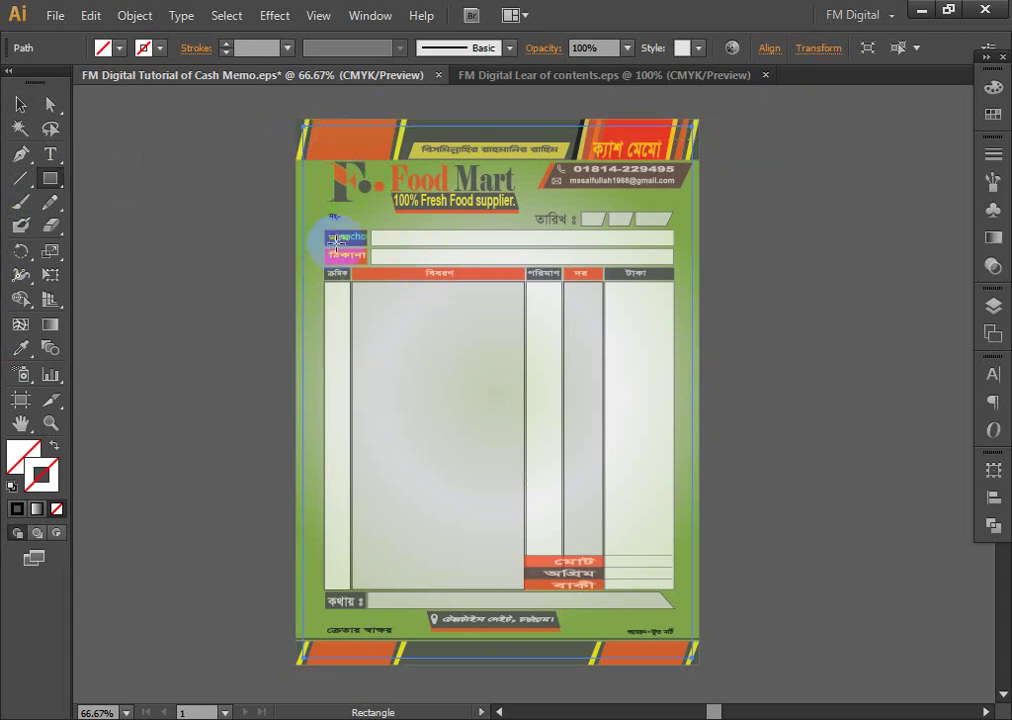
pyautogui.moveTo(300, 142)
pyautogui.mouseDown()
pyautogui.moveTo(303, 118)
pyautogui.moveTo(295, 127)
pyautogui.moveTo(351, 152)
pyautogui.moveTo(404, 158)
pyautogui.moveTo(610, 157)
pyautogui.moveTo(663, 136)
pyautogui.moveTo(698, 146)
pyautogui.mouseUp()
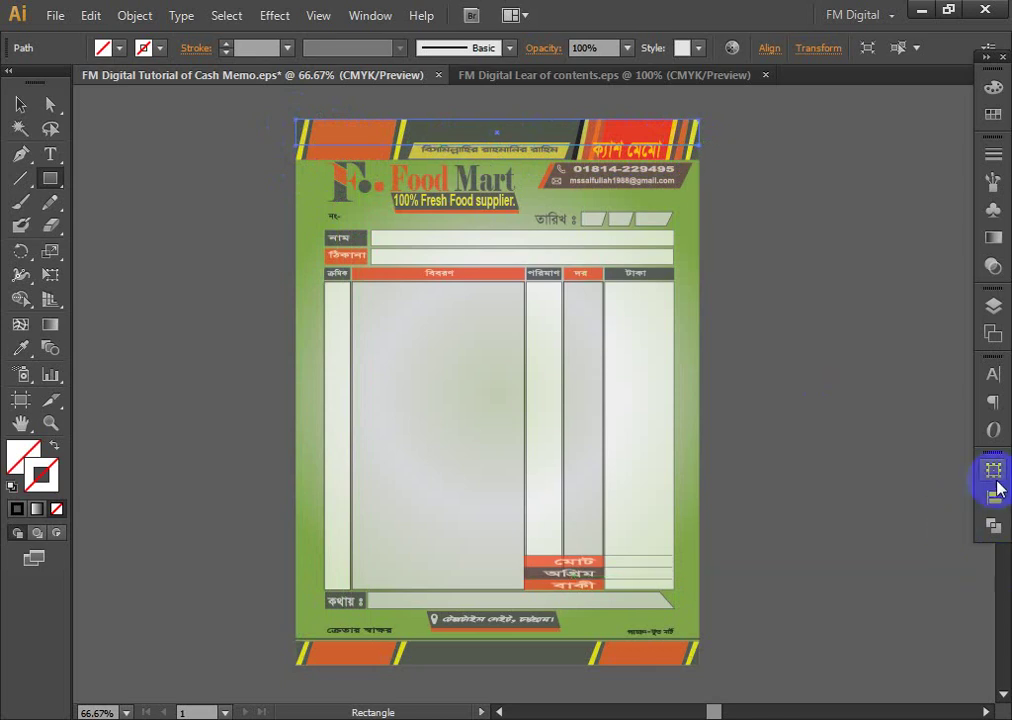
pyautogui.click(995, 480)
pyautogui.click(903, 481)
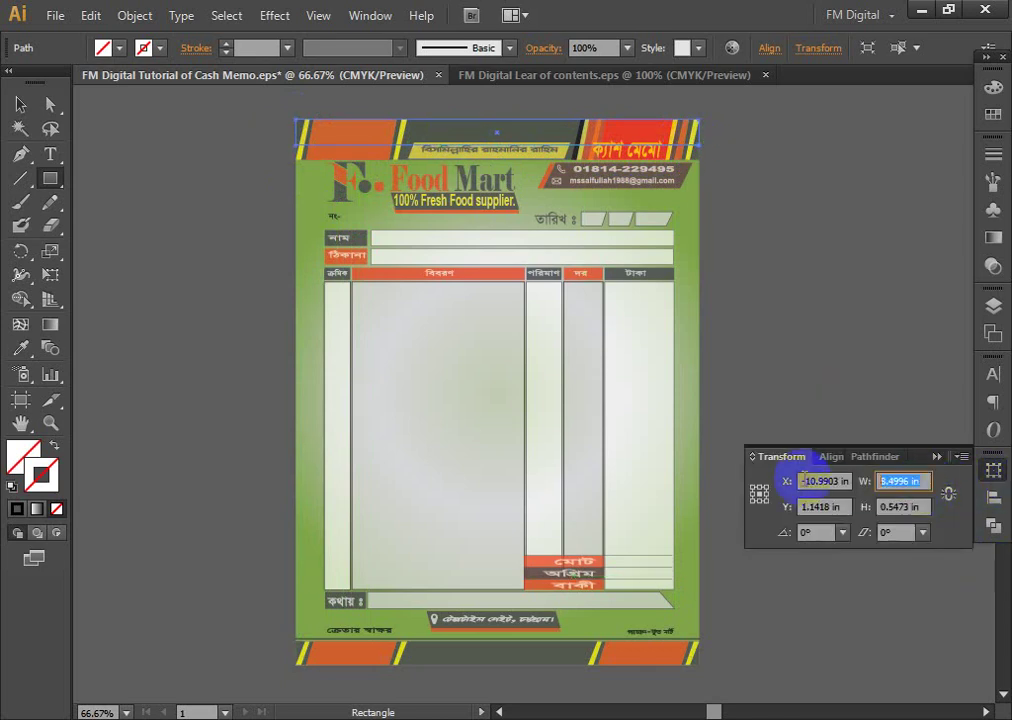
pyautogui.write('8.5')
pyautogui.press('Tab')
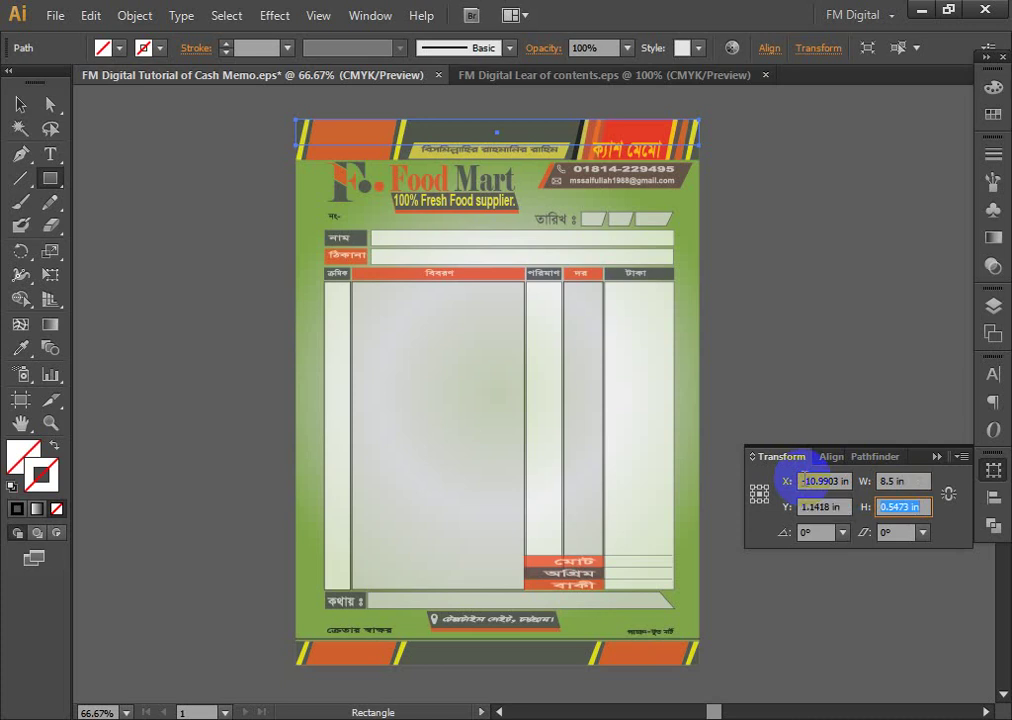
pyautogui.write('0.5')
pyautogui.press('Return')
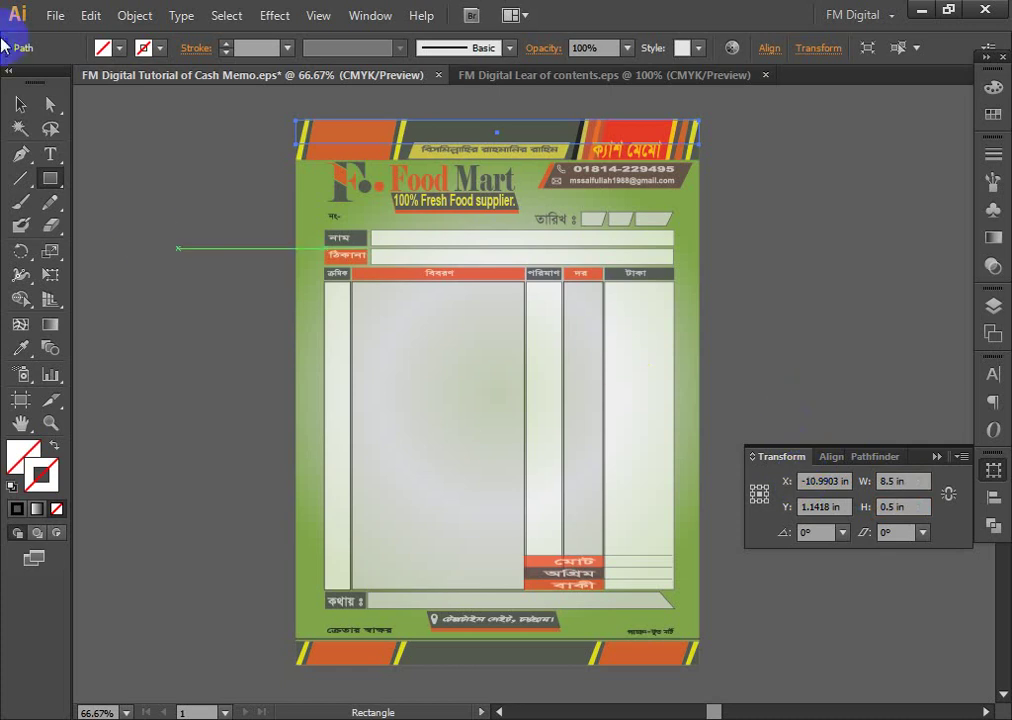
pyautogui.click(24, 104)
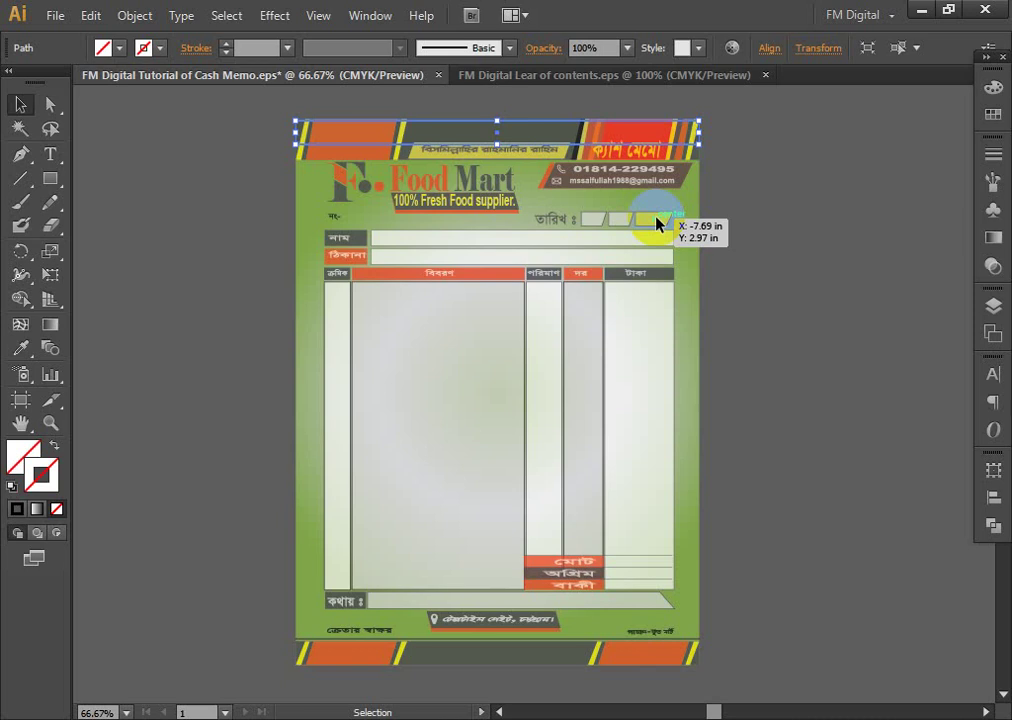
pyautogui.click(784, 136)
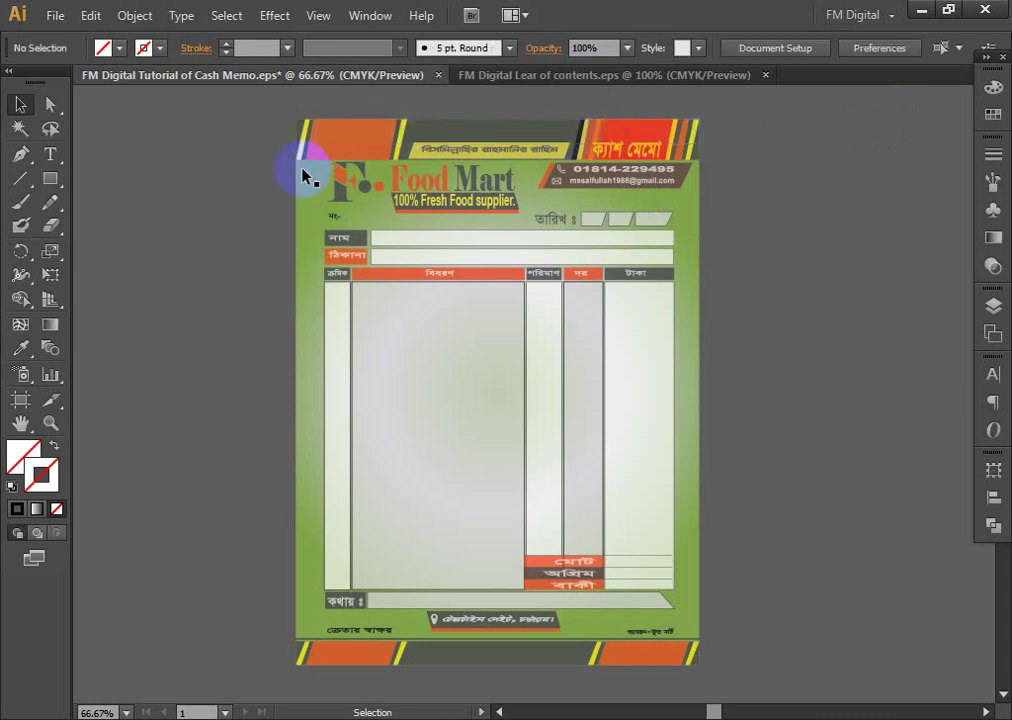
pyautogui.click(303, 222)
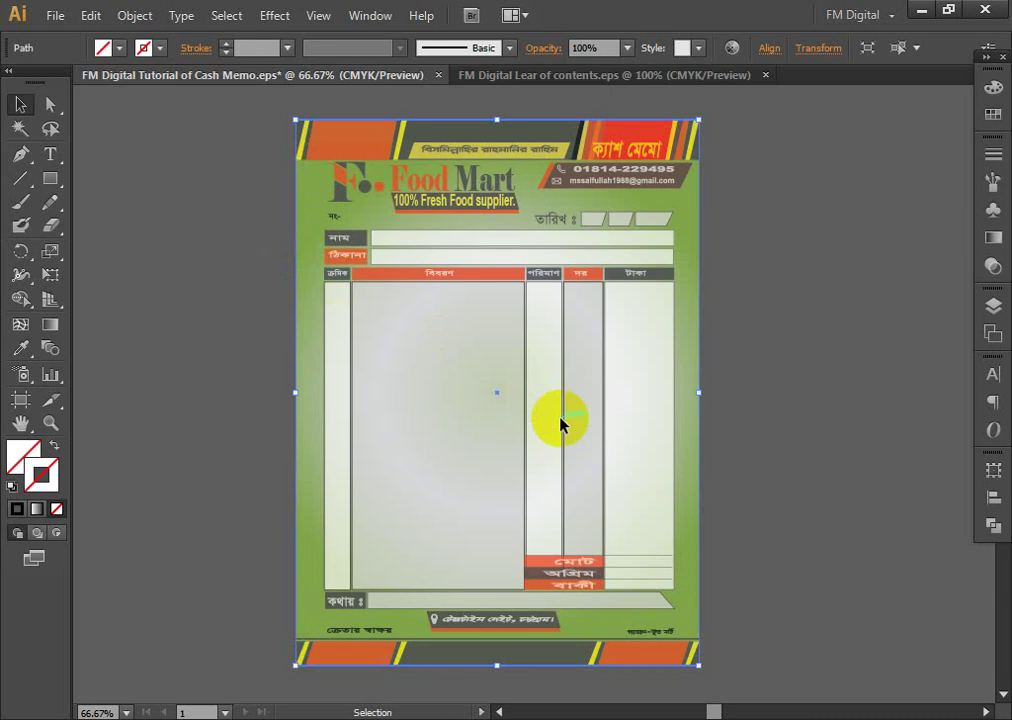
pyautogui.click(327, 152)
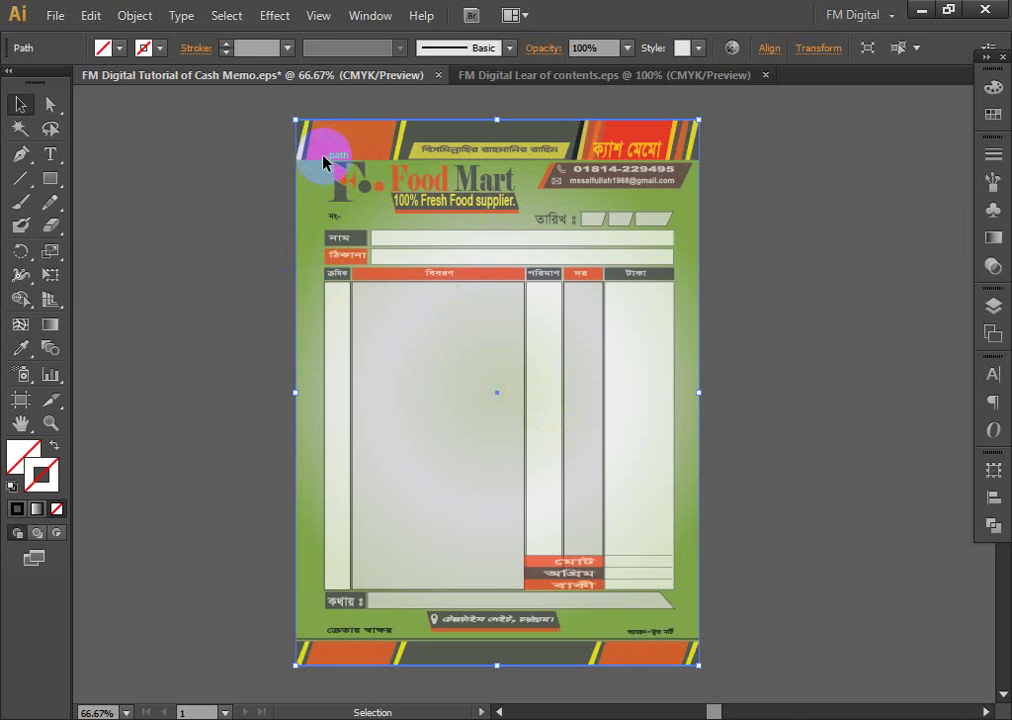
pyautogui.click(754, 396)
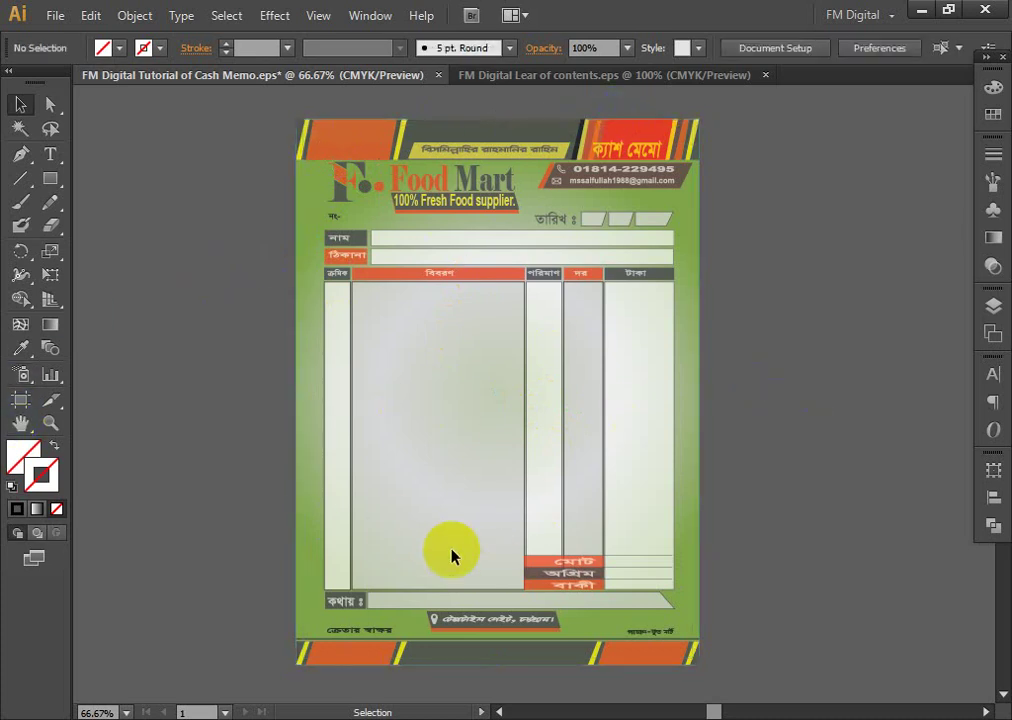
# - Draw a rectangle over the first table column with a solid black 1 pt stroke
pyautogui.click(53, 180)
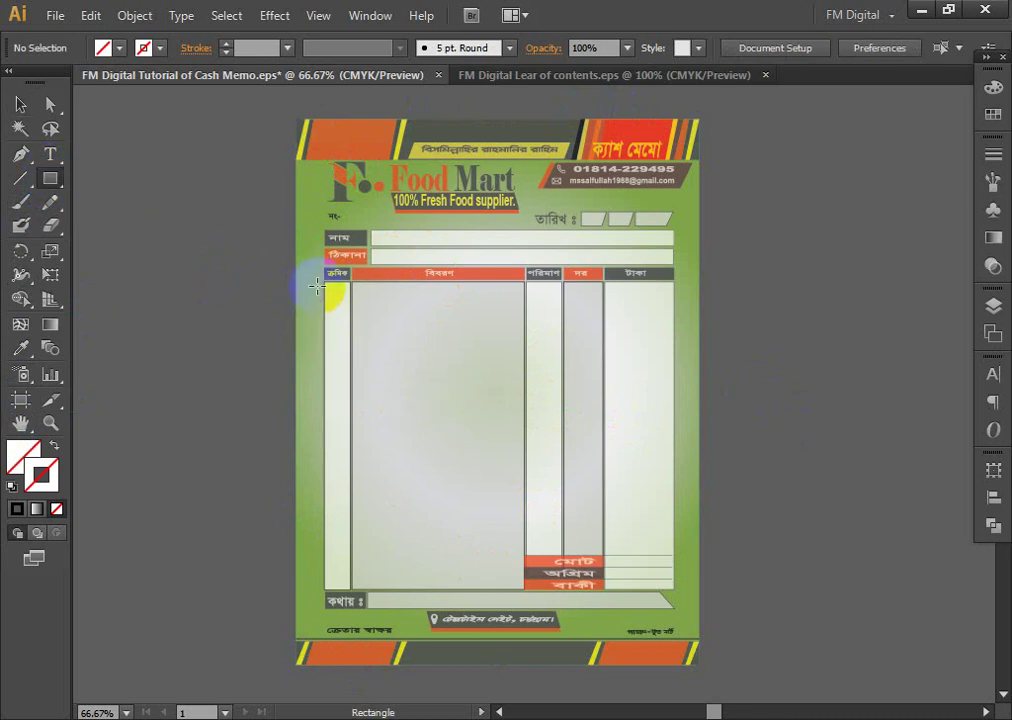
pyautogui.moveTo(324, 283)
pyautogui.mouseDown()
pyautogui.moveTo(355, 424)
pyautogui.moveTo(355, 595)
pyautogui.moveTo(349, 588)
pyautogui.mouseUp()
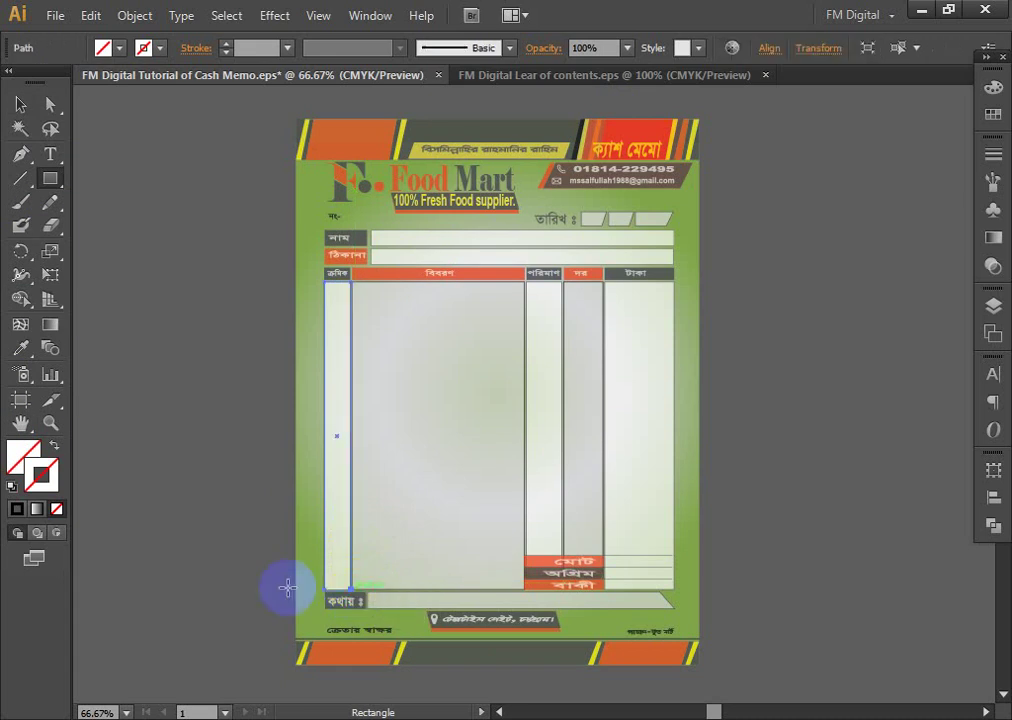
pyautogui.click(40, 475)
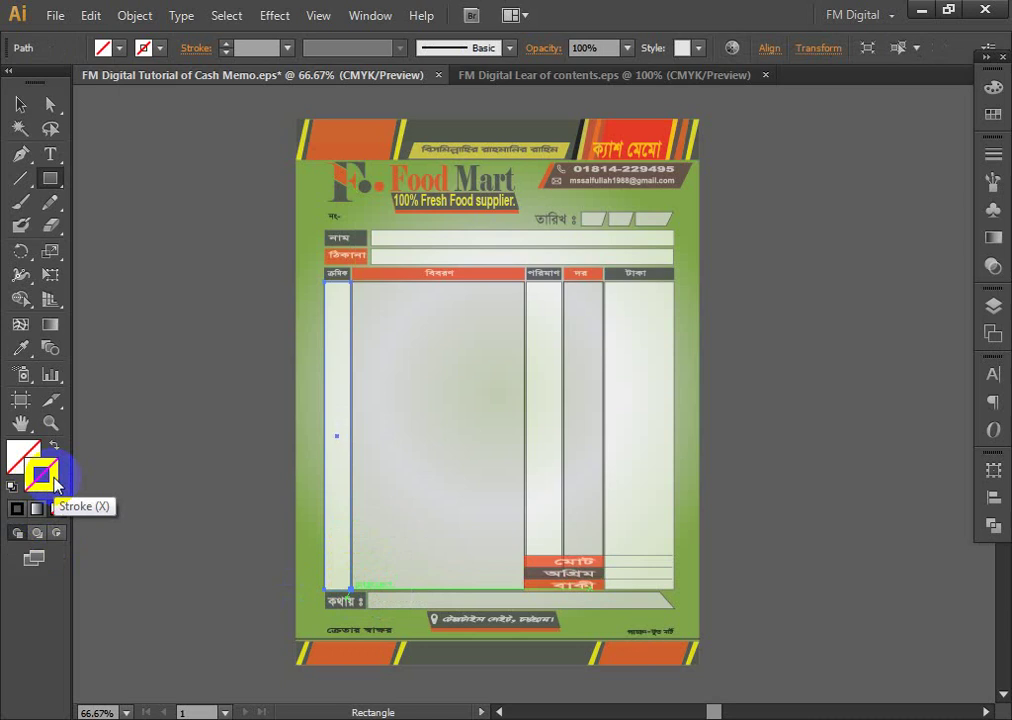
pyautogui.doubleClick(55, 485)
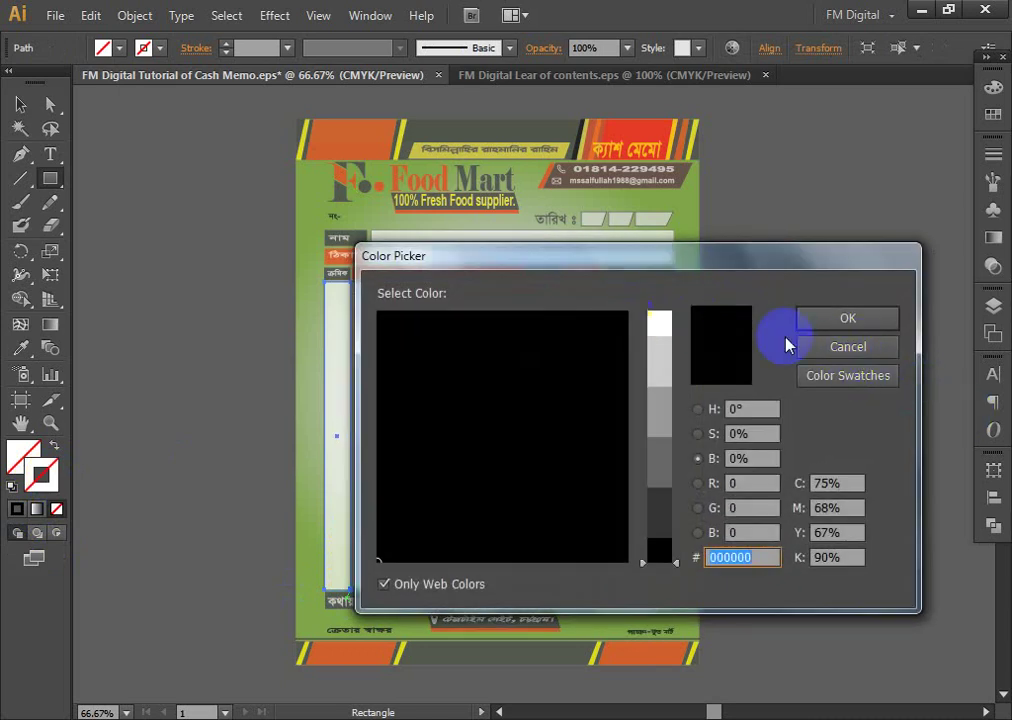
pyautogui.click(848, 347)
pyautogui.click(992, 160)
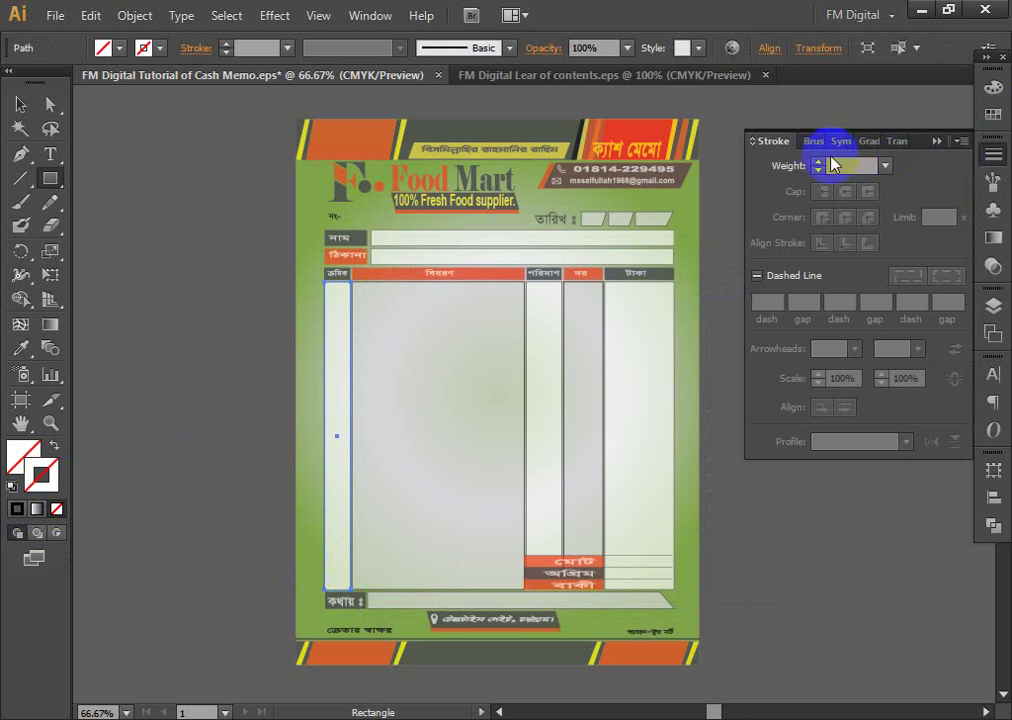
pyautogui.click(885, 165)
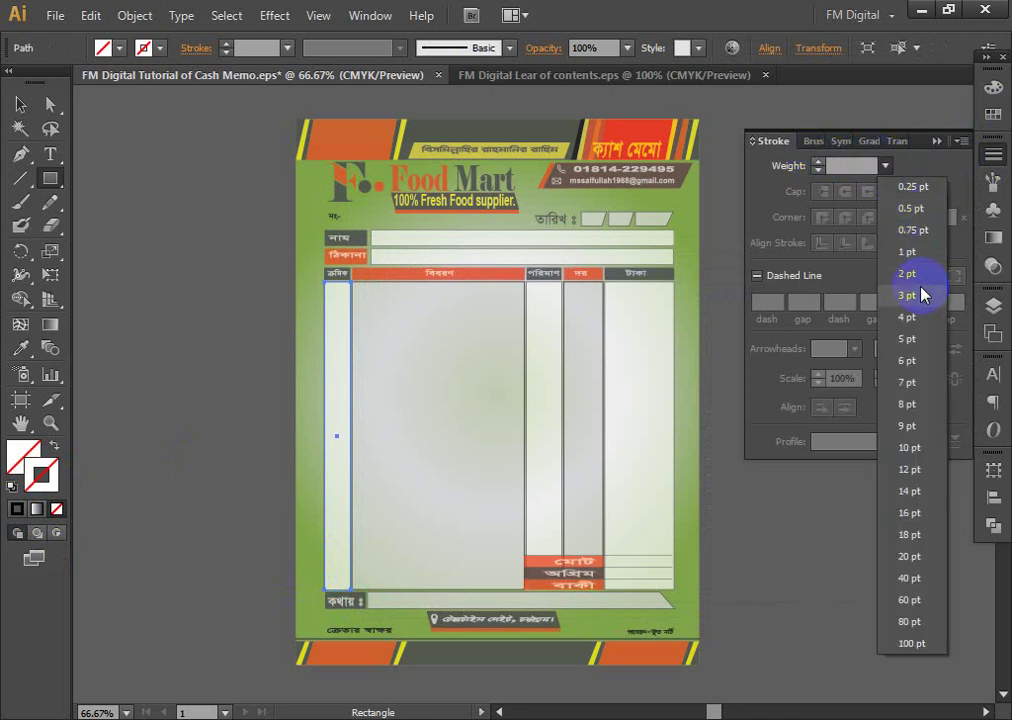
pyautogui.click(907, 252)
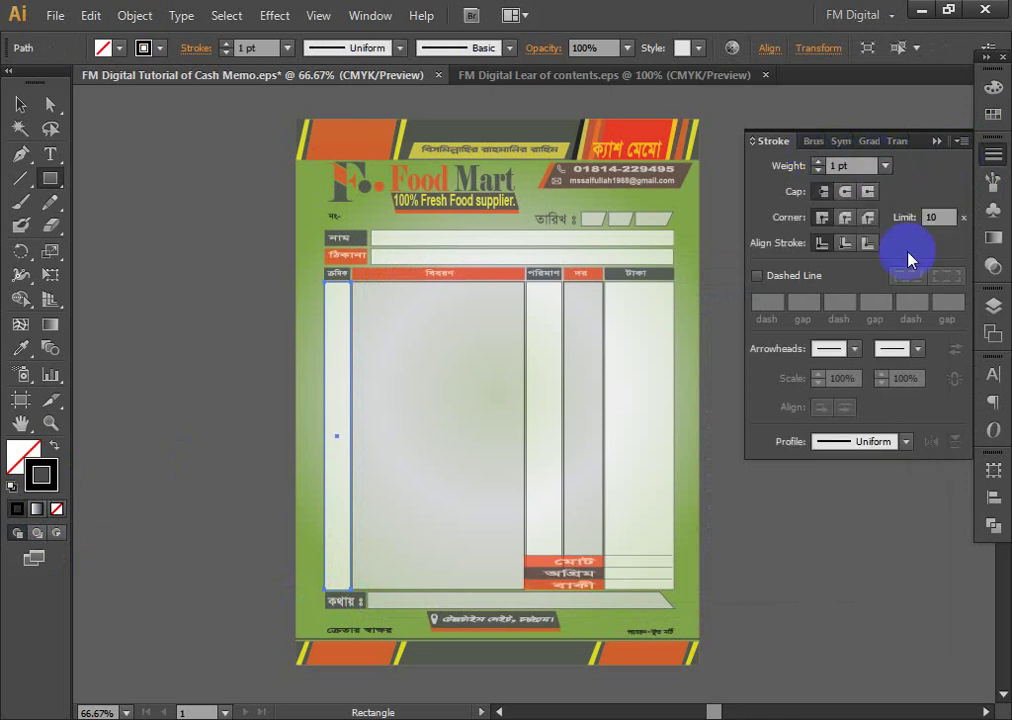
pyautogui.click(991, 119)
pyautogui.click(991, 89)
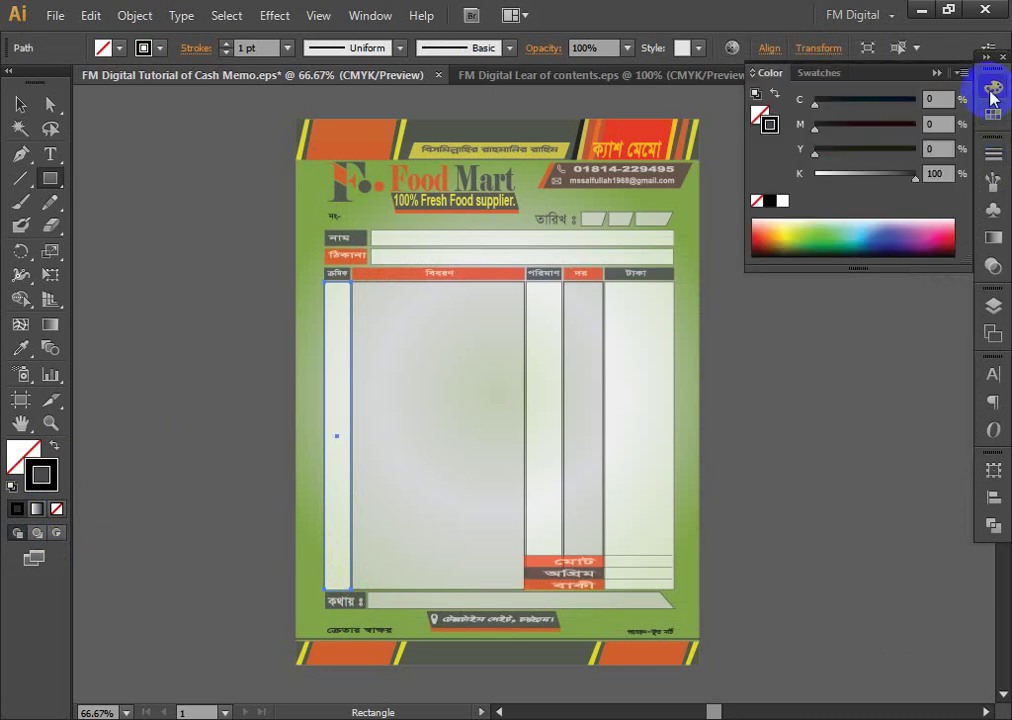
pyautogui.click(914, 178)
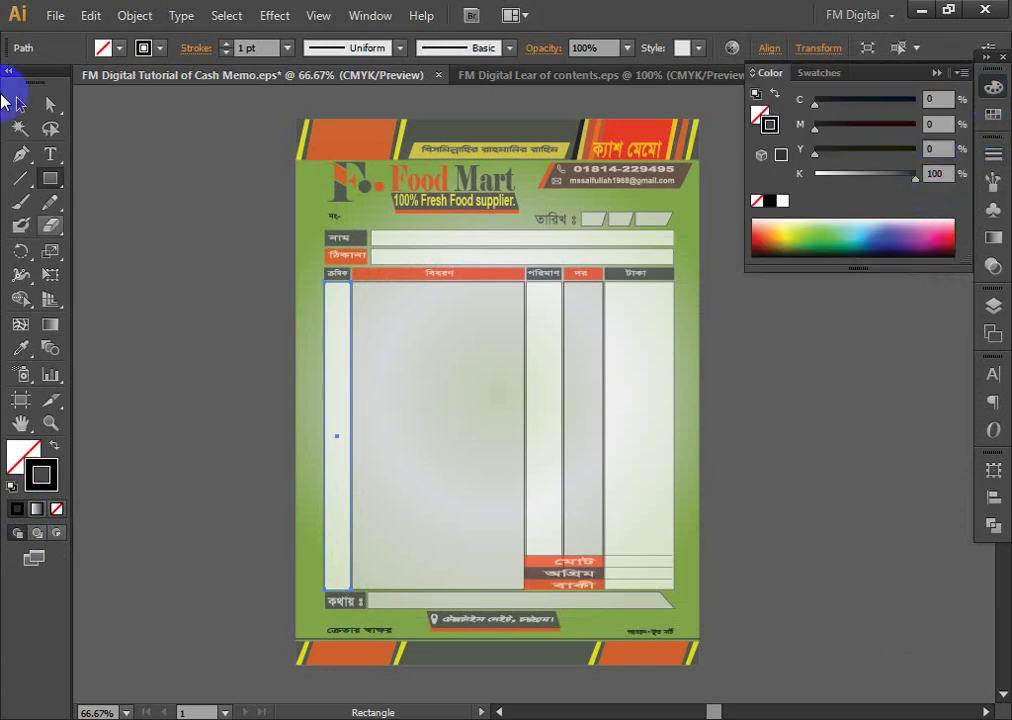
# - Duplicate the column outline rightward and widen the copy across the description column
pyautogui.click(20, 103)
pyautogui.click(335, 410)
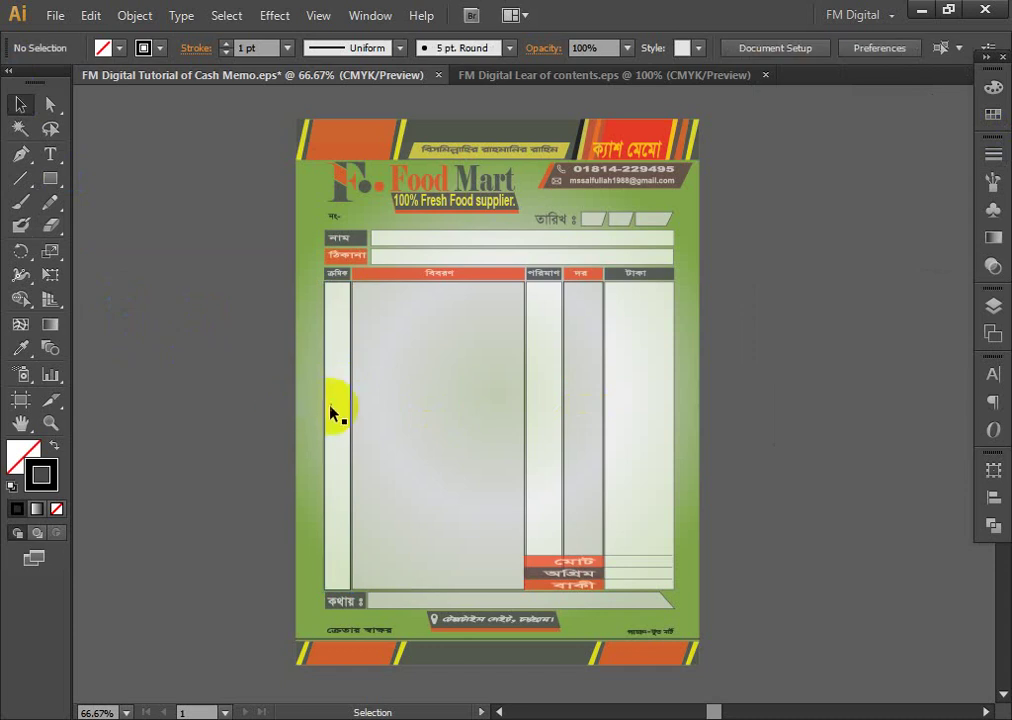
pyautogui.click(323, 413)
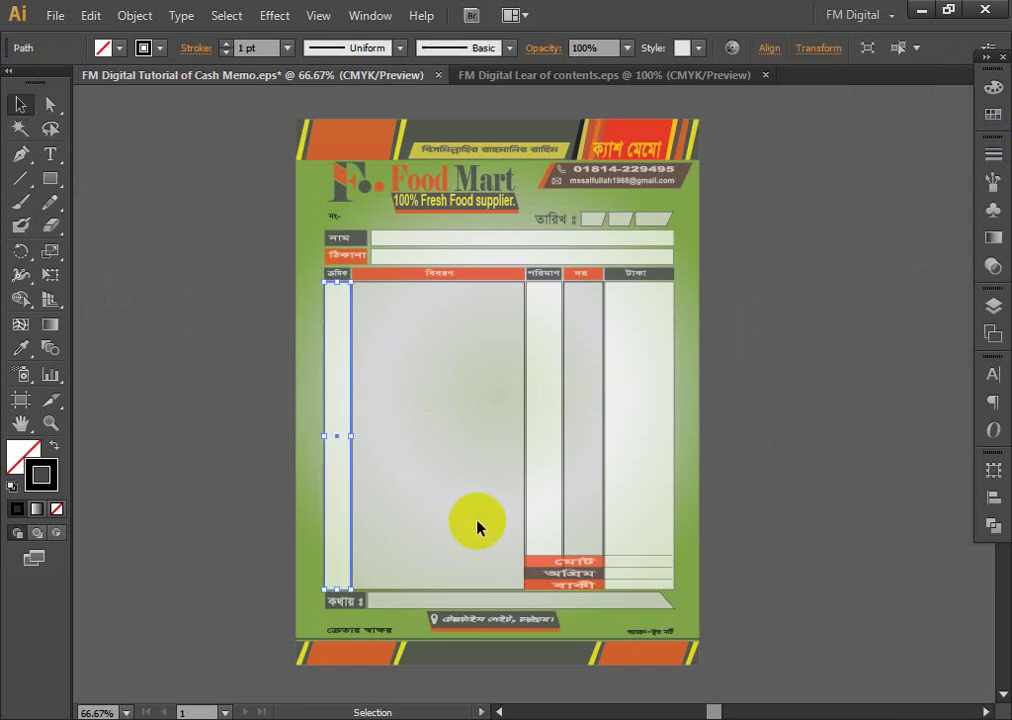
pyautogui.press('ctrl')
pyautogui.press('ctrl')
pyautogui.press('shift')
pyautogui.hotkey('alt', 'shift', 'Right')
pyautogui.hotkey('shift', 'Right')
pyautogui.hotkey('shift', 'Right')
pyautogui.hotkey('shift', 'Right')
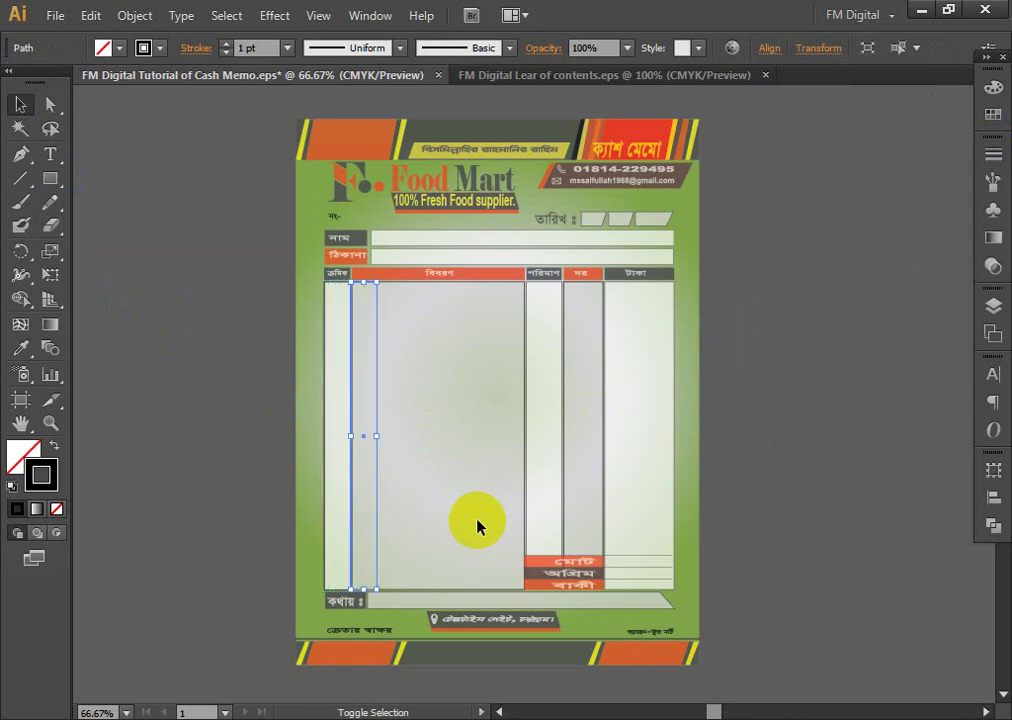
pyautogui.press('Right')
pyautogui.press('Right')
pyautogui.press('Right')
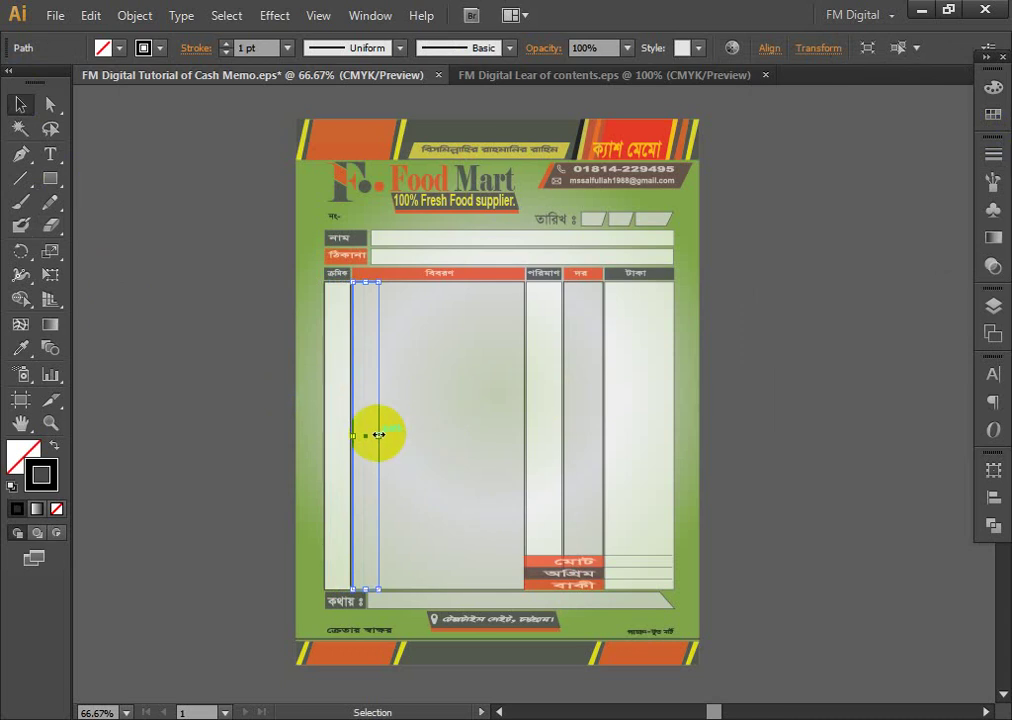
pyautogui.moveTo(378, 435); pyautogui.dragTo(515, 437)
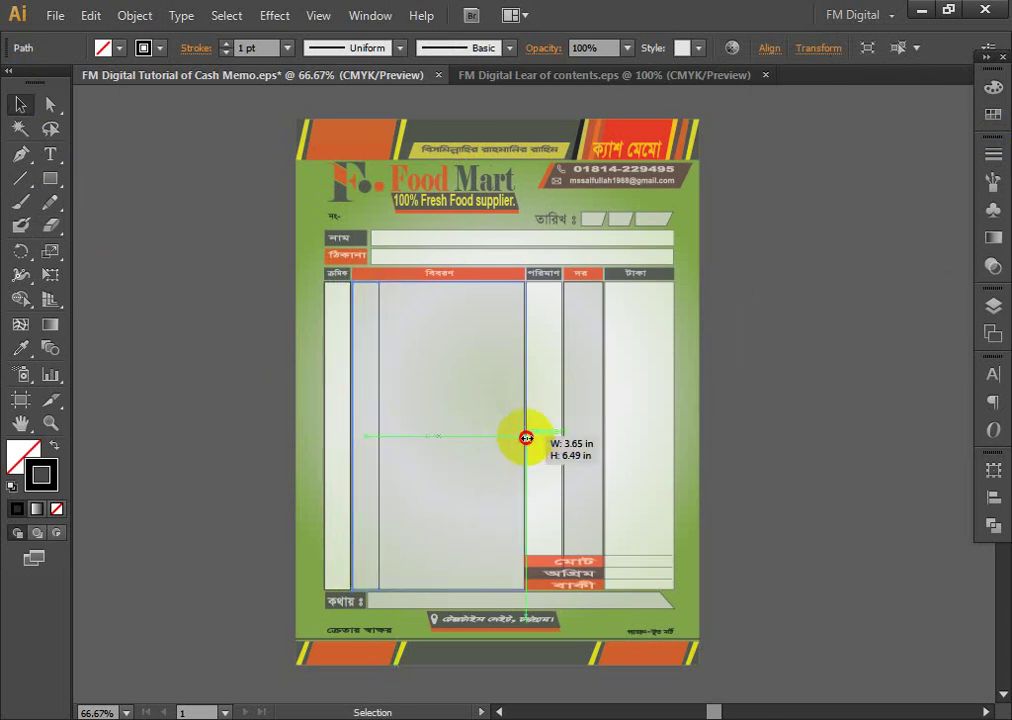
pyautogui.moveTo(515, 437); pyautogui.dragTo(525, 437)
pyautogui.press('a')
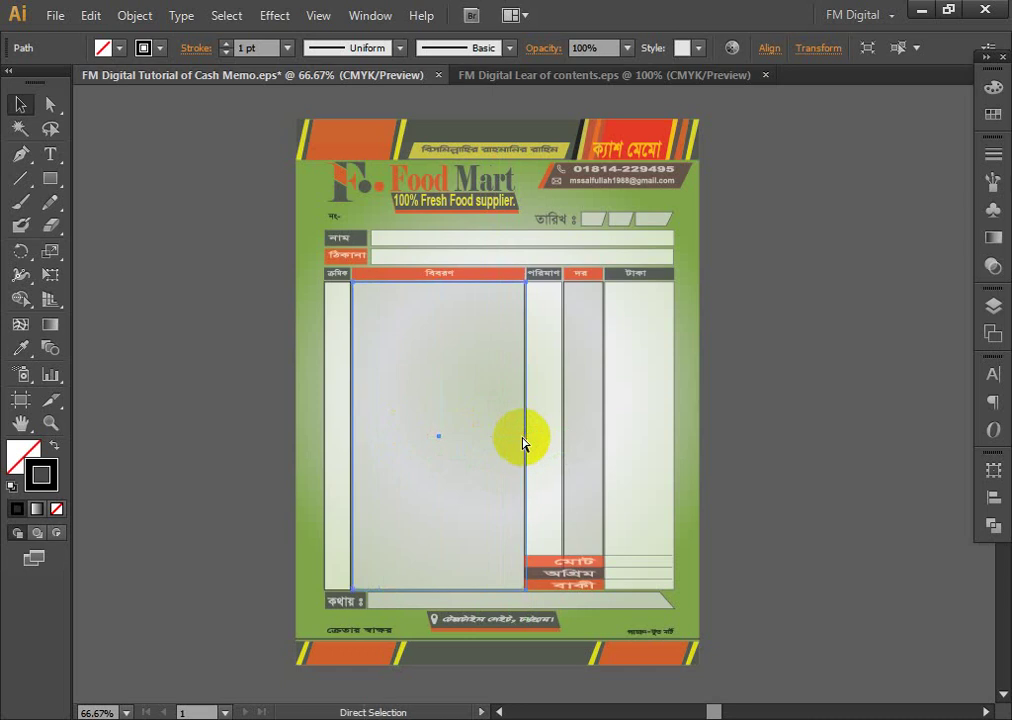
pyautogui.press('v')
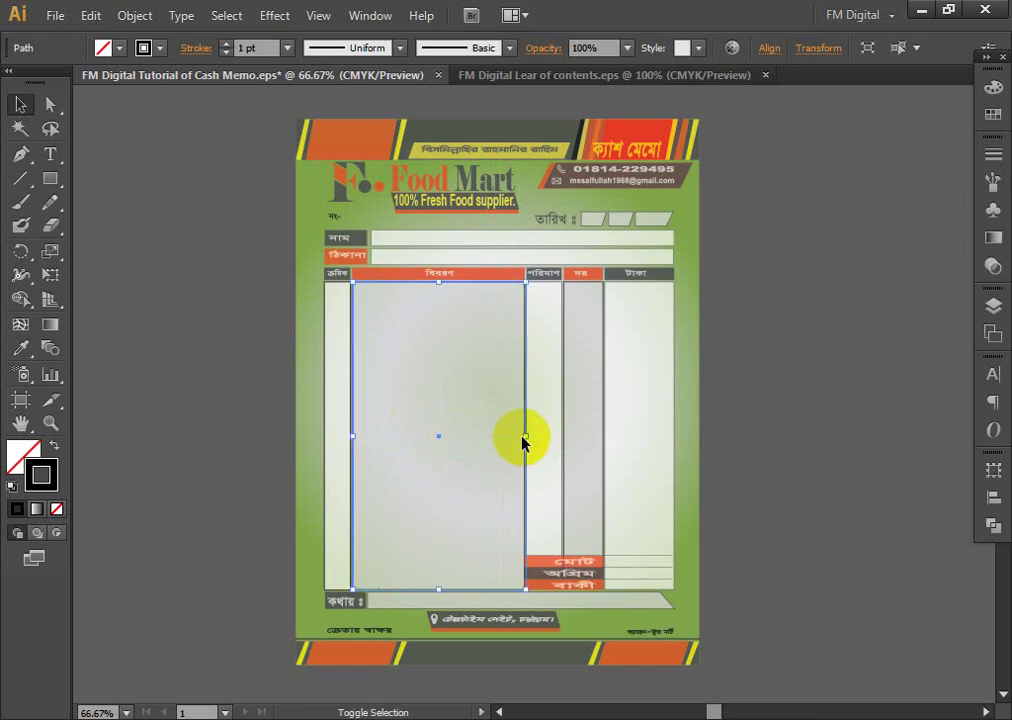
# - Duplicate outlines onto the quantity and rate columns, resizing each to fit
pyautogui.hotkey('shift', 'Right')
pyautogui.hotkey('shift', 'Right')
pyautogui.hotkey('shift', 'Right')
pyautogui.hotkey('shift', 'Right')
pyautogui.hotkey('shift', 'Right')
pyautogui.hotkey('shift', 'Right')
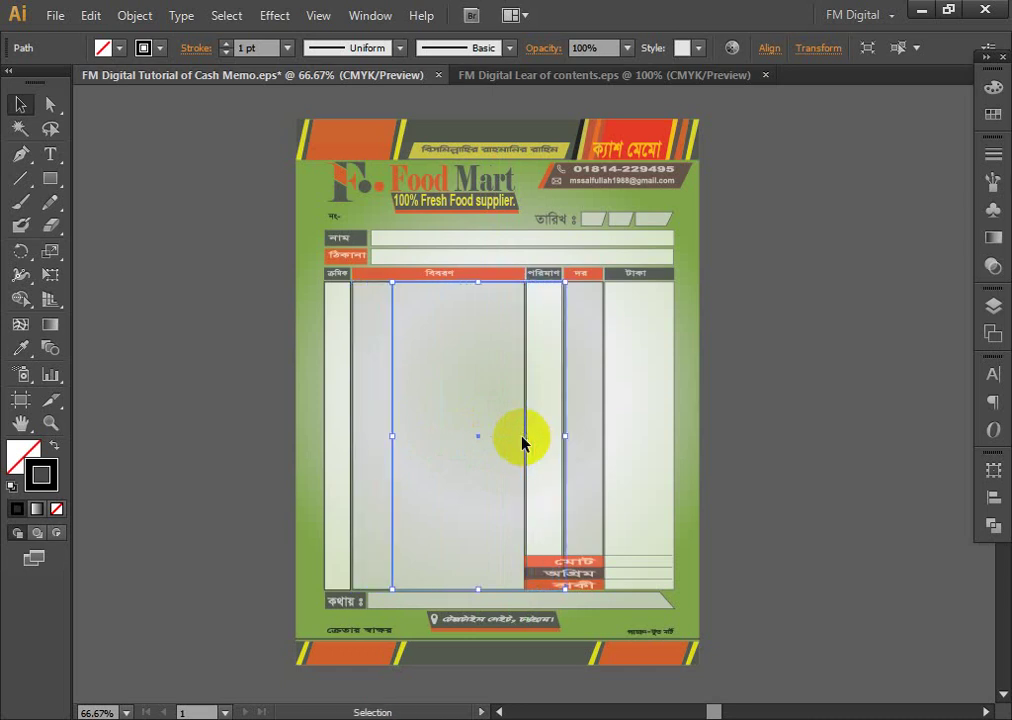
pyautogui.press('Left')
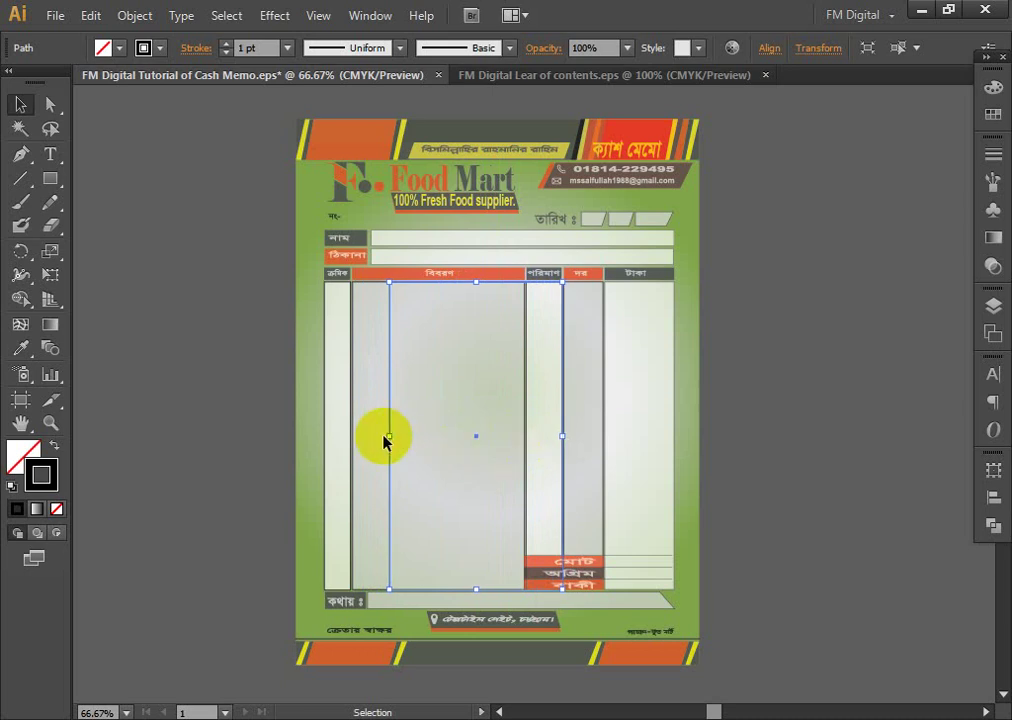
pyautogui.moveTo(392, 436); pyautogui.dragTo(527, 428)
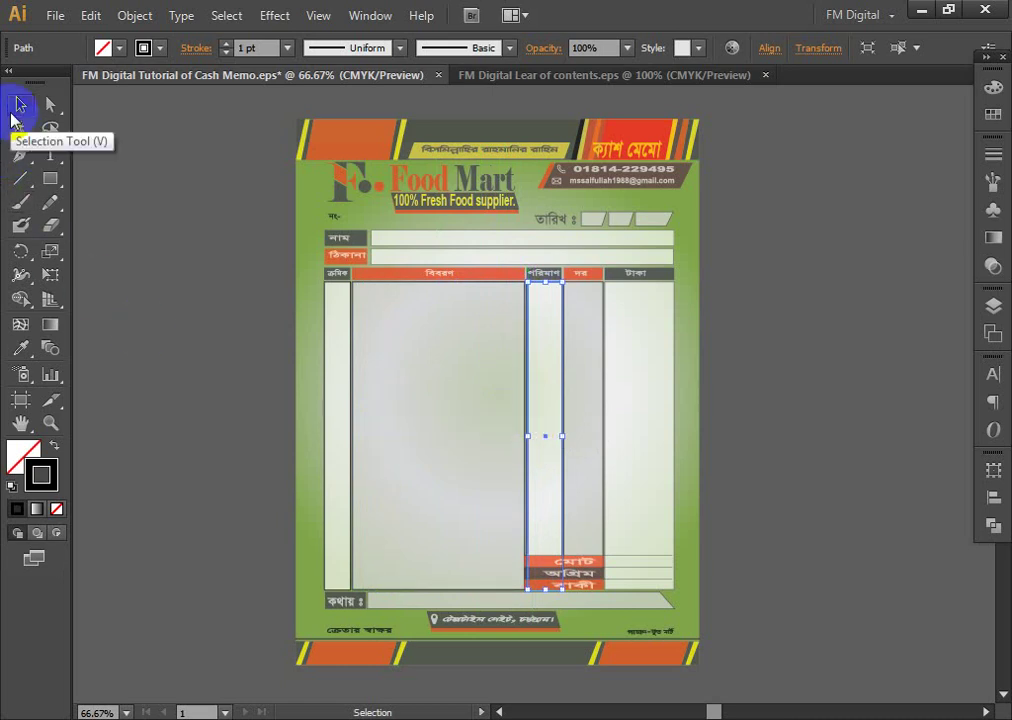
pyautogui.hotkey('shift', 'Right')
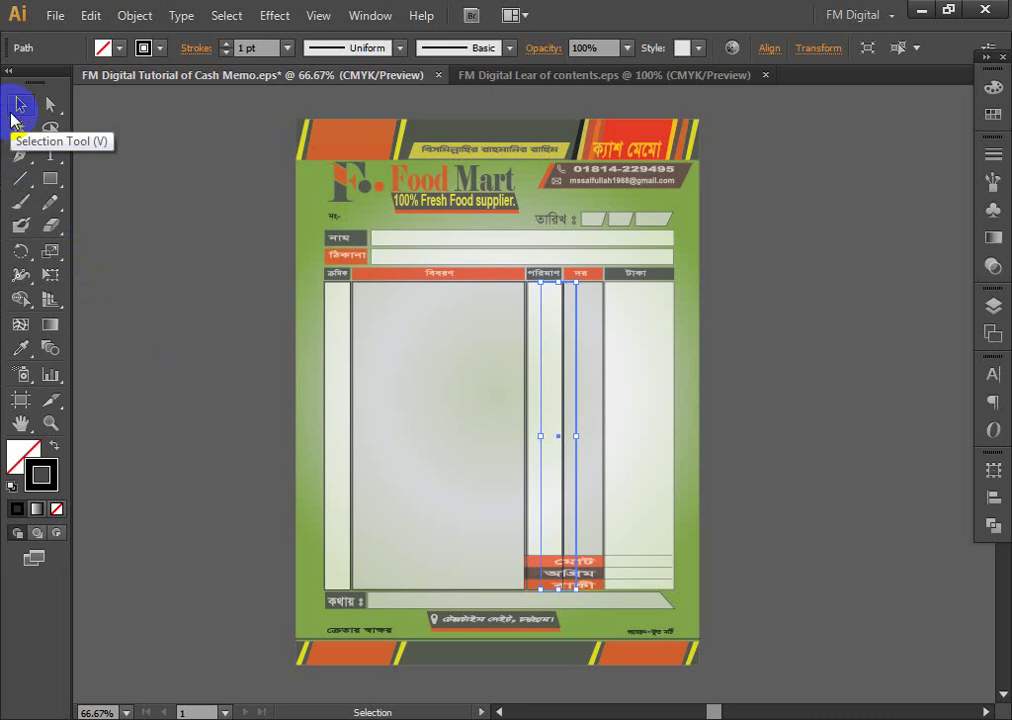
pyautogui.hotkey('shift', 'Right')
pyautogui.hotkey('shift', 'Right')
pyautogui.hotkey('shift', 'Right')
pyautogui.hotkey('shift', 'Right')
pyautogui.press('Right')
pyautogui.press('Right')
pyautogui.press('Right')
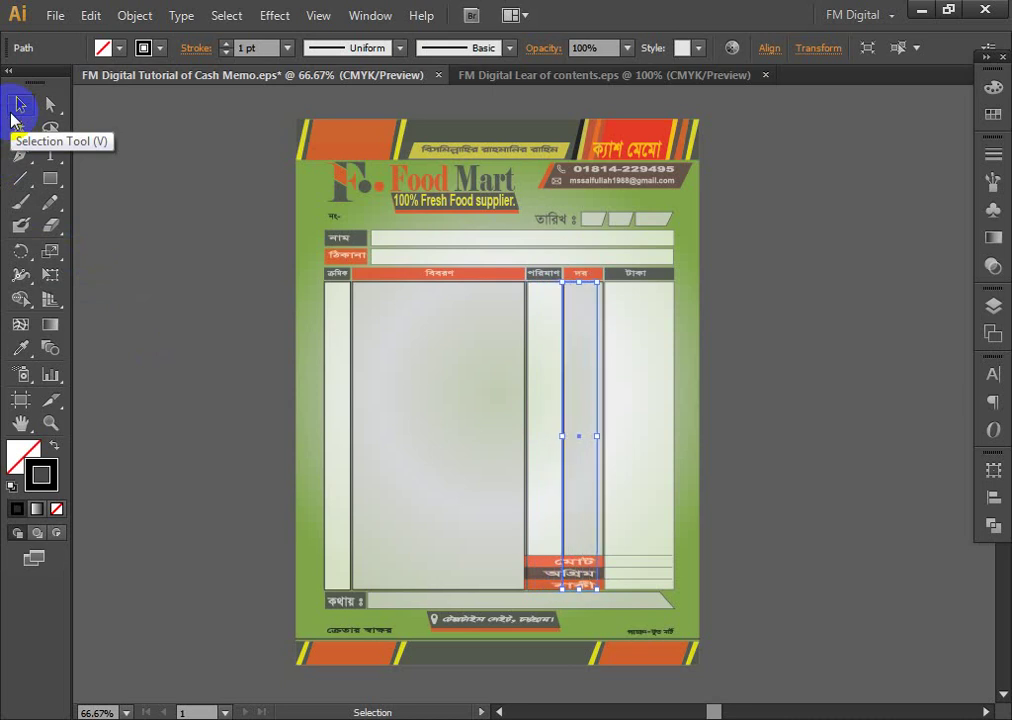
pyautogui.click(20, 104)
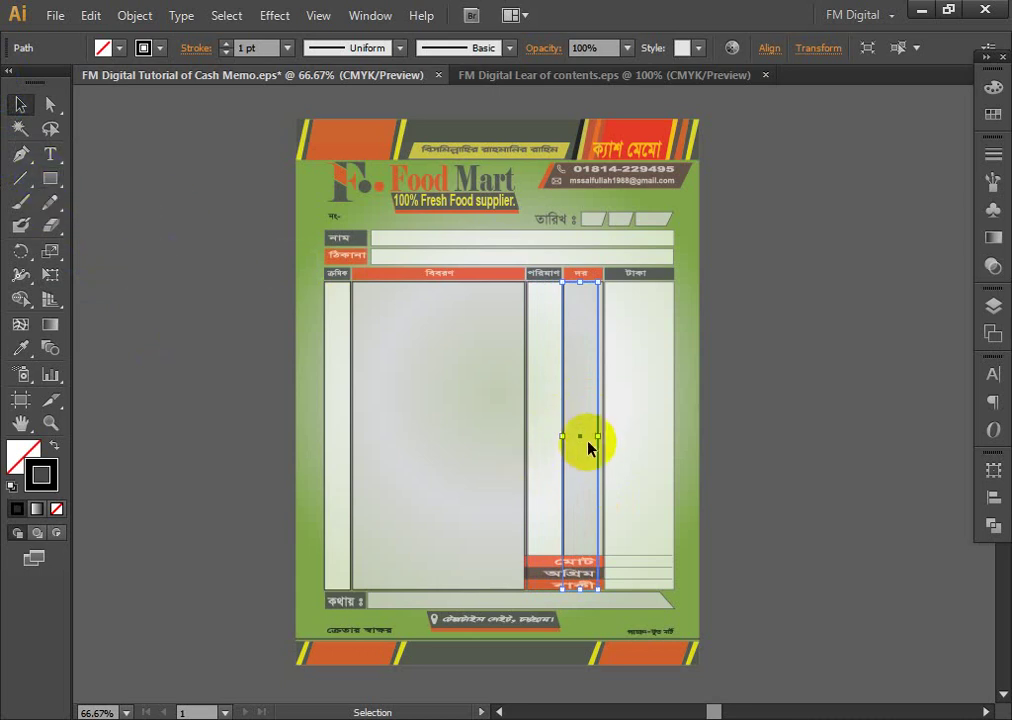
pyautogui.moveTo(600, 437); pyautogui.dragTo(607, 437)
pyautogui.moveTo(605, 437); pyautogui.dragTo(603, 437)
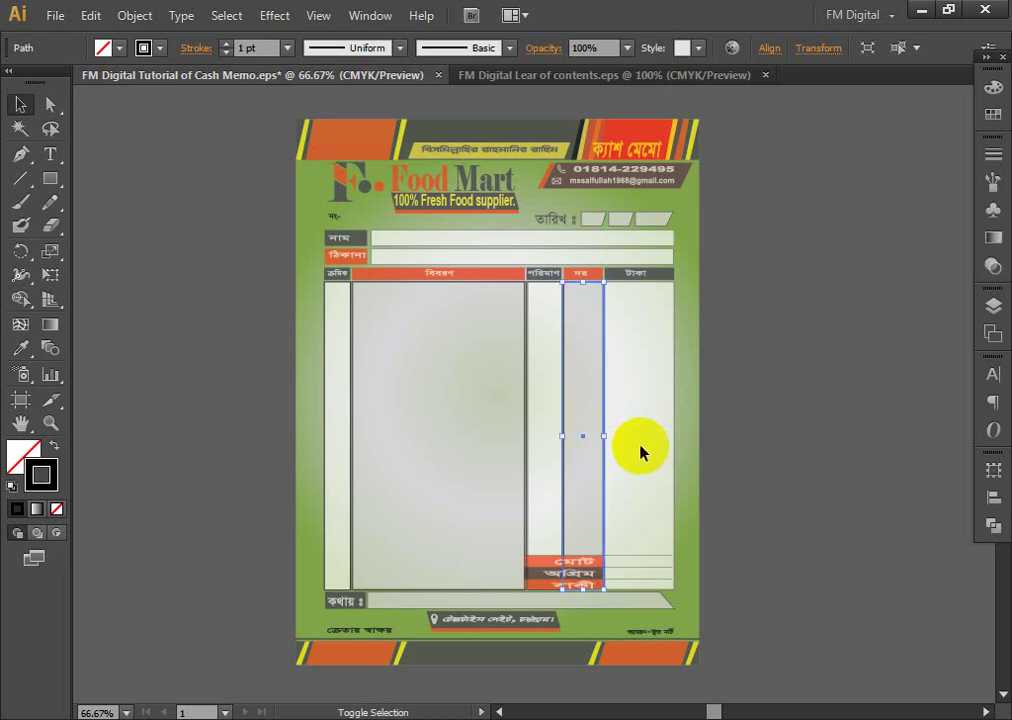
# - Copy the rate outline into the amount column and widen it to fill
pyautogui.hotkey('shift', 'Right')
pyautogui.hotkey('shift', 'Right')
pyautogui.hotkey('shift', 'Right')
pyautogui.hotkey('shift', 'Right')
pyautogui.hotkey('shift', 'Right')
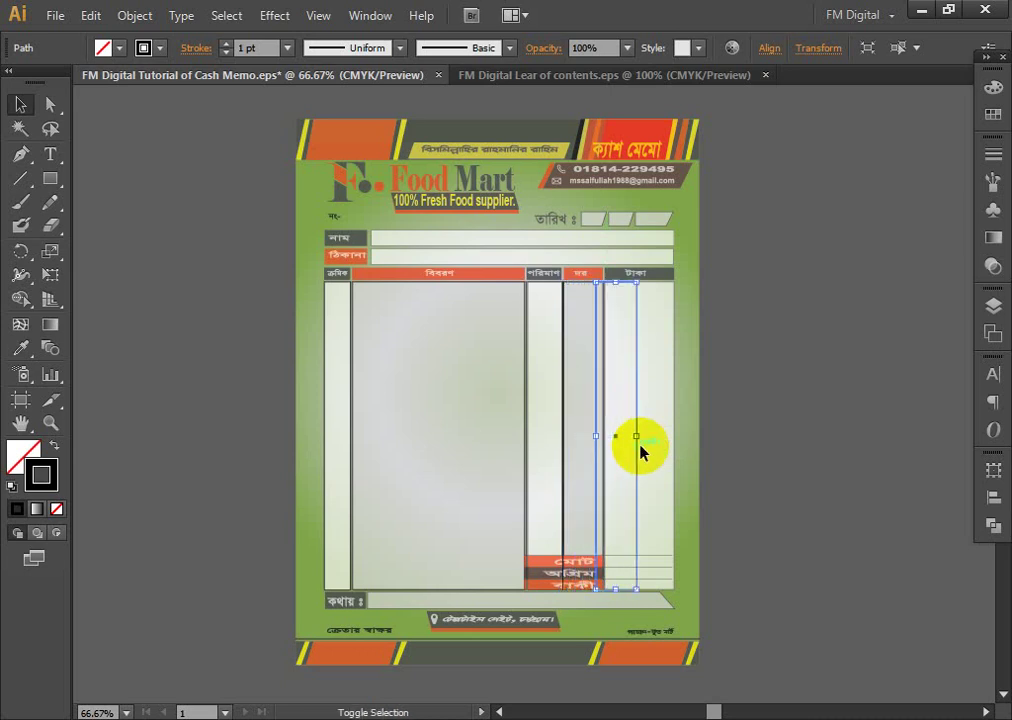
pyautogui.hotkey('shift', 'Right')
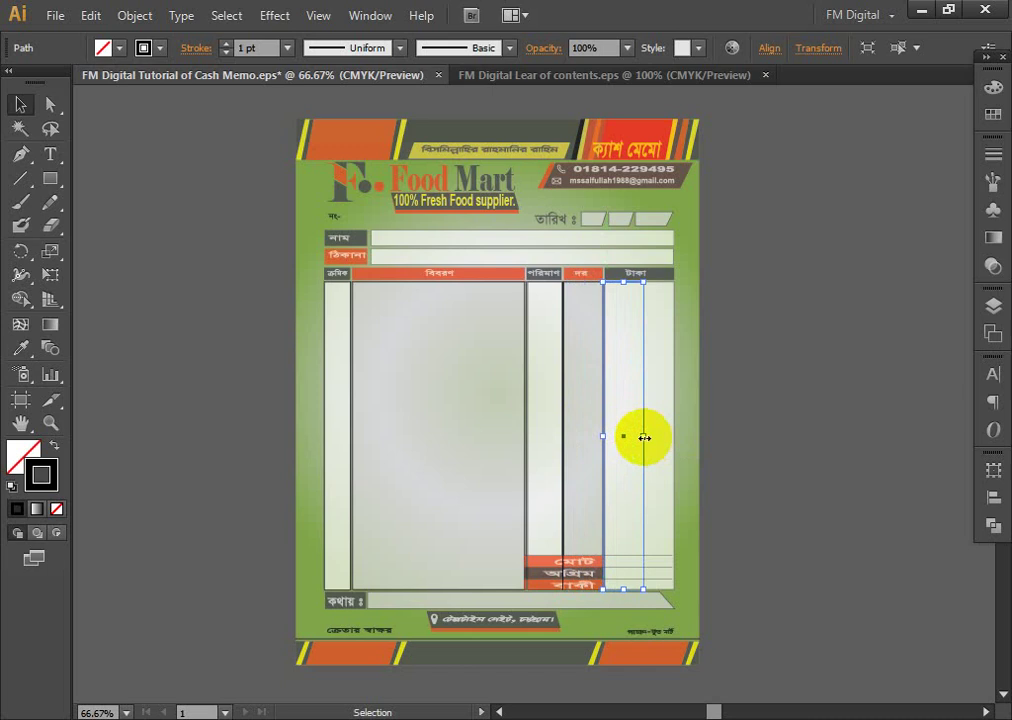
pyautogui.click(648, 436)
pyautogui.moveTo(648, 436); pyautogui.dragTo(676, 437)
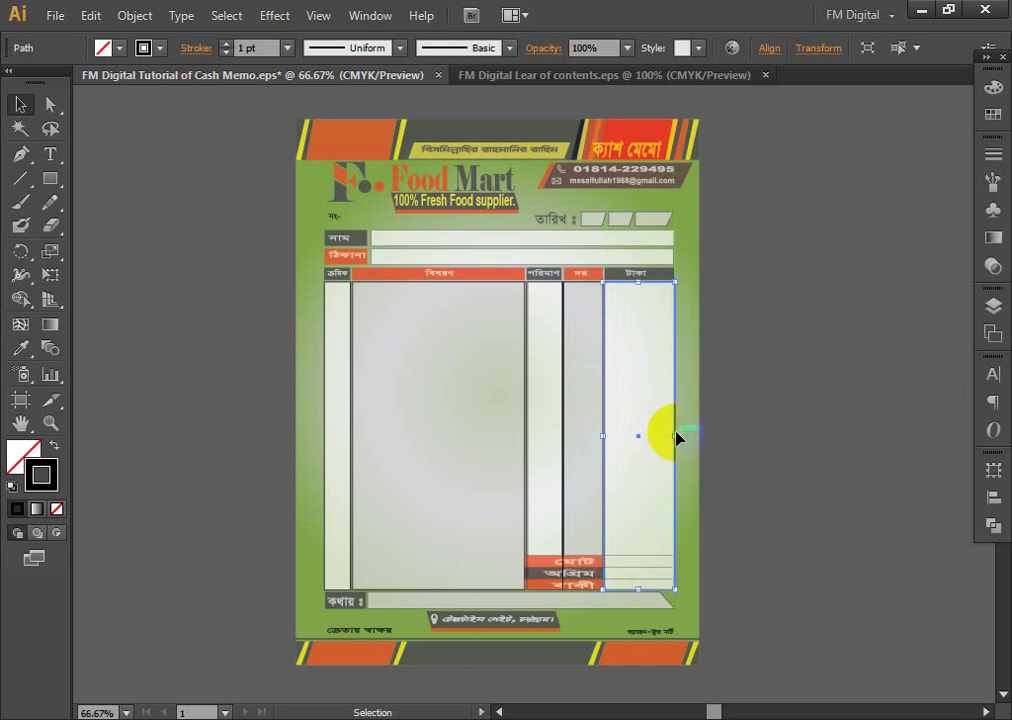
# - Fill the description column rectangle with 15% black
pyautogui.click(838, 340)
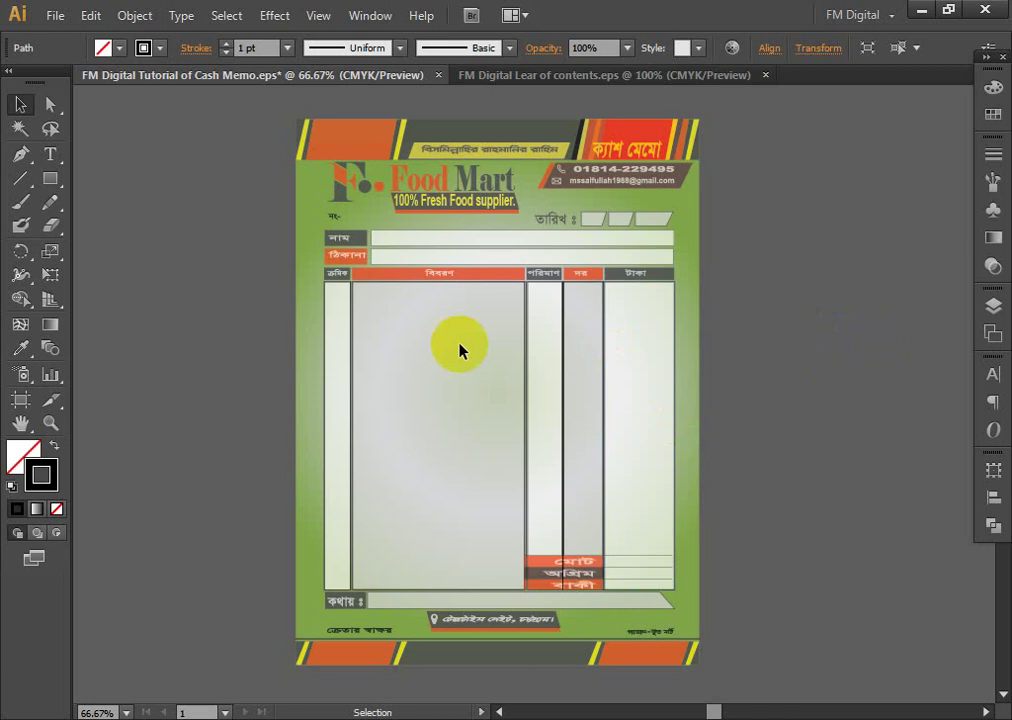
pyautogui.click(355, 343)
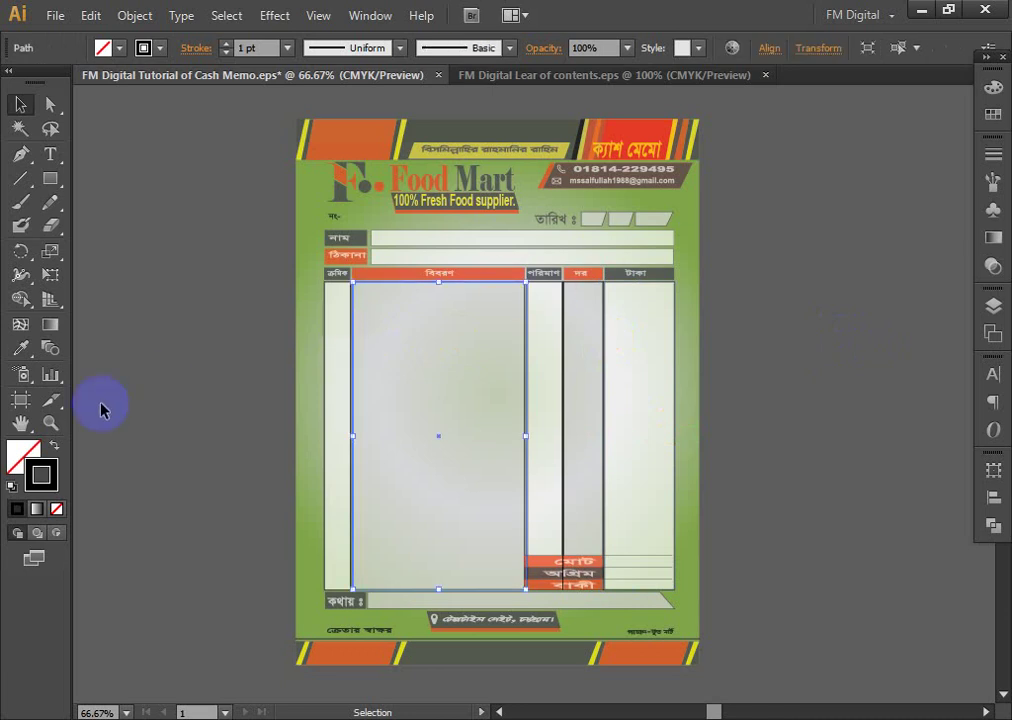
pyautogui.click(32, 476)
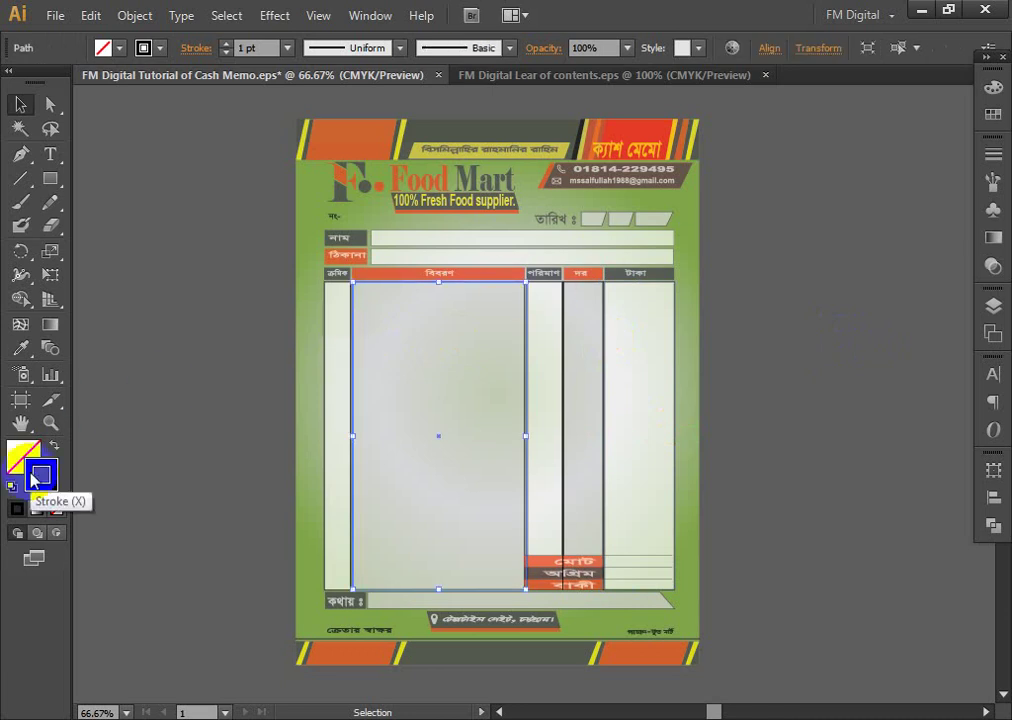
pyautogui.click(20, 460)
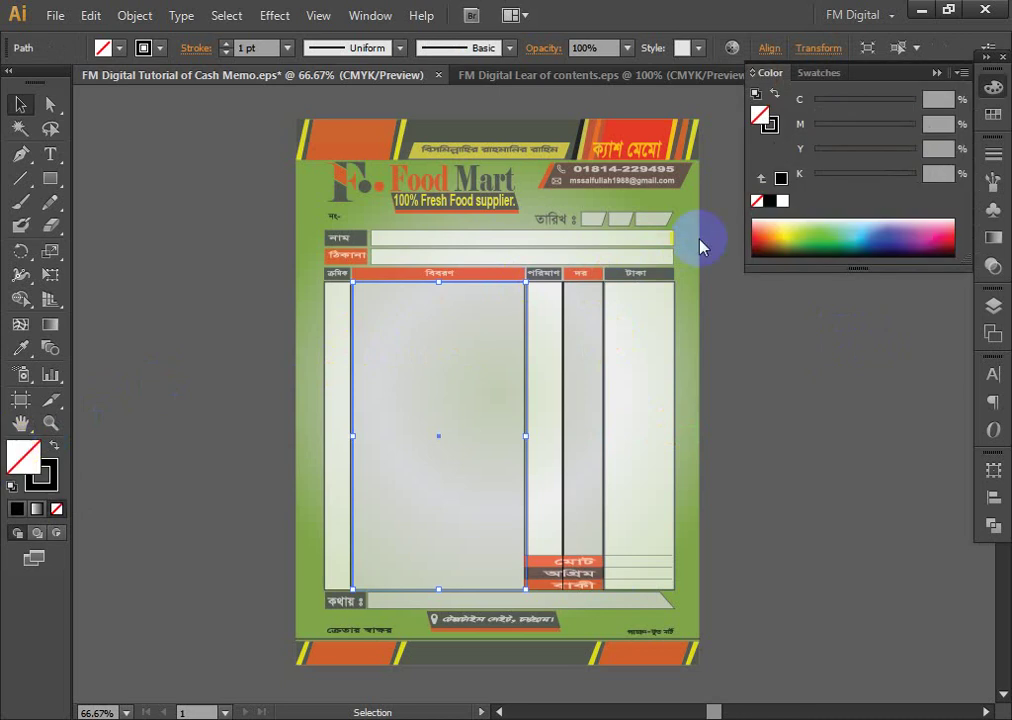
pyautogui.click(938, 173)
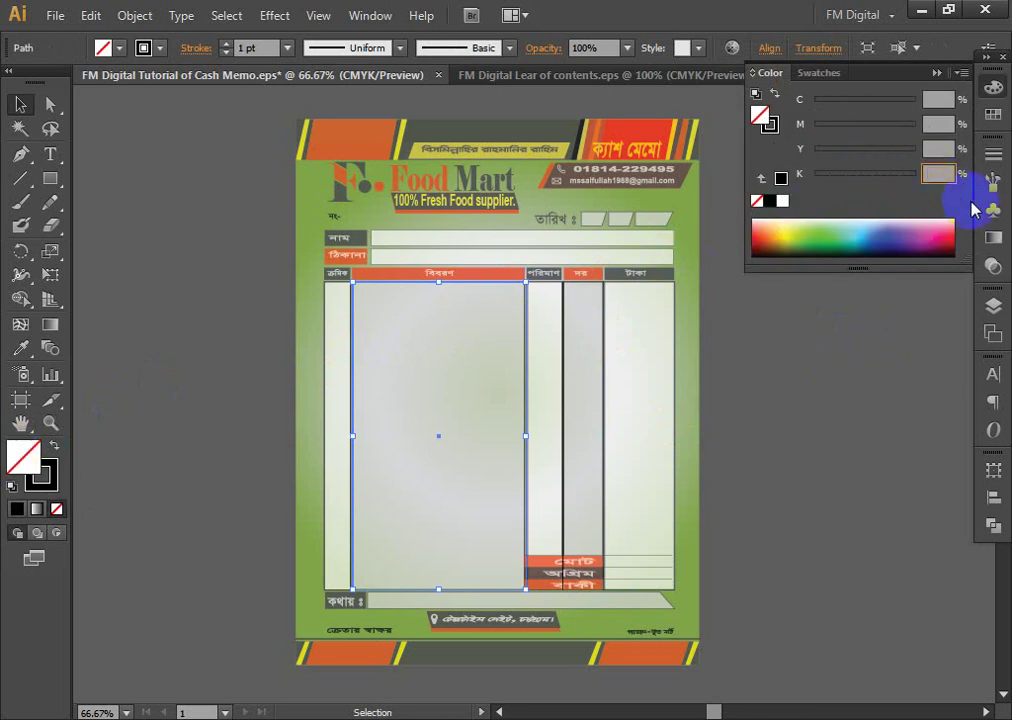
pyautogui.write('15')
pyautogui.press('Return')
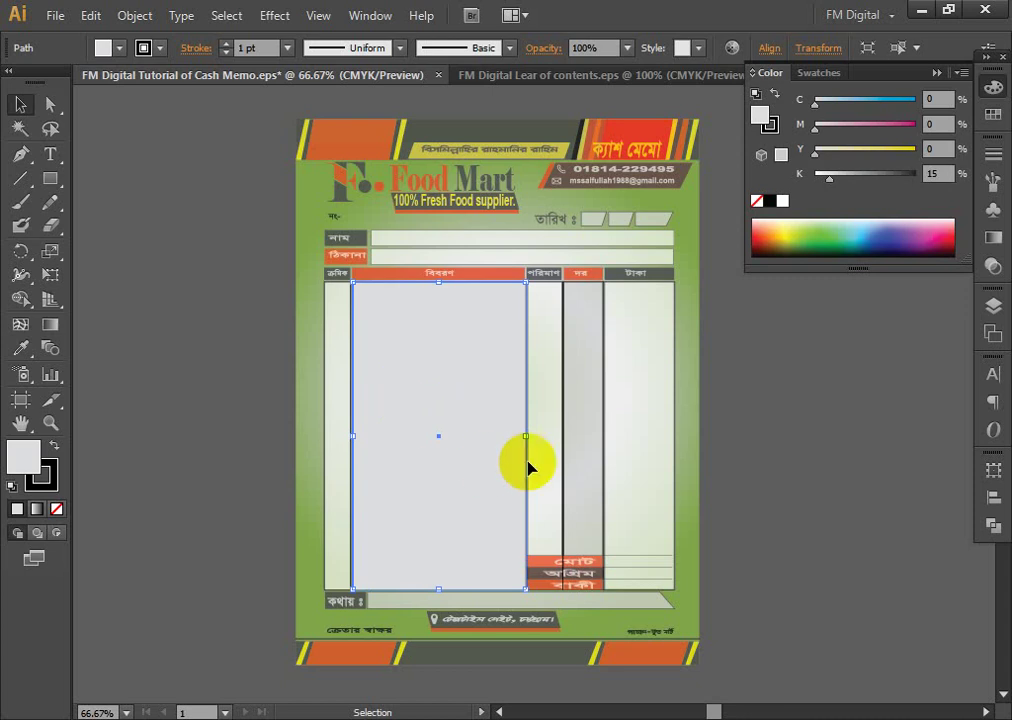
# - Fill the rate column rectangle with 15% black, then deselect
pyautogui.click(578, 436)
pyautogui.click(566, 436)
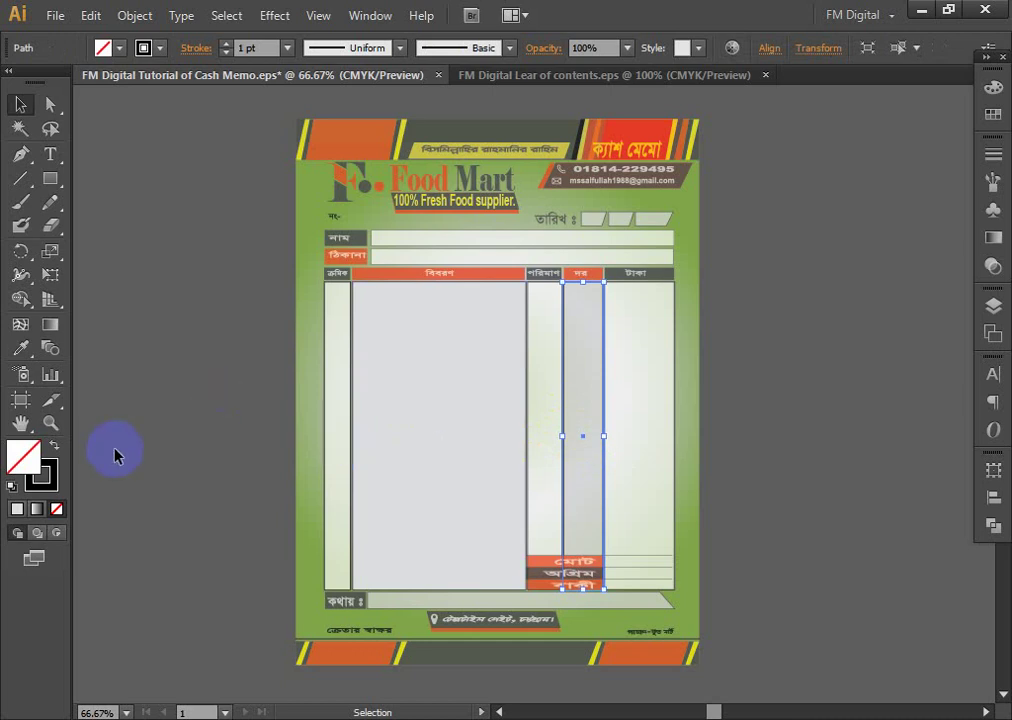
pyautogui.click(993, 118)
pyautogui.click(993, 90)
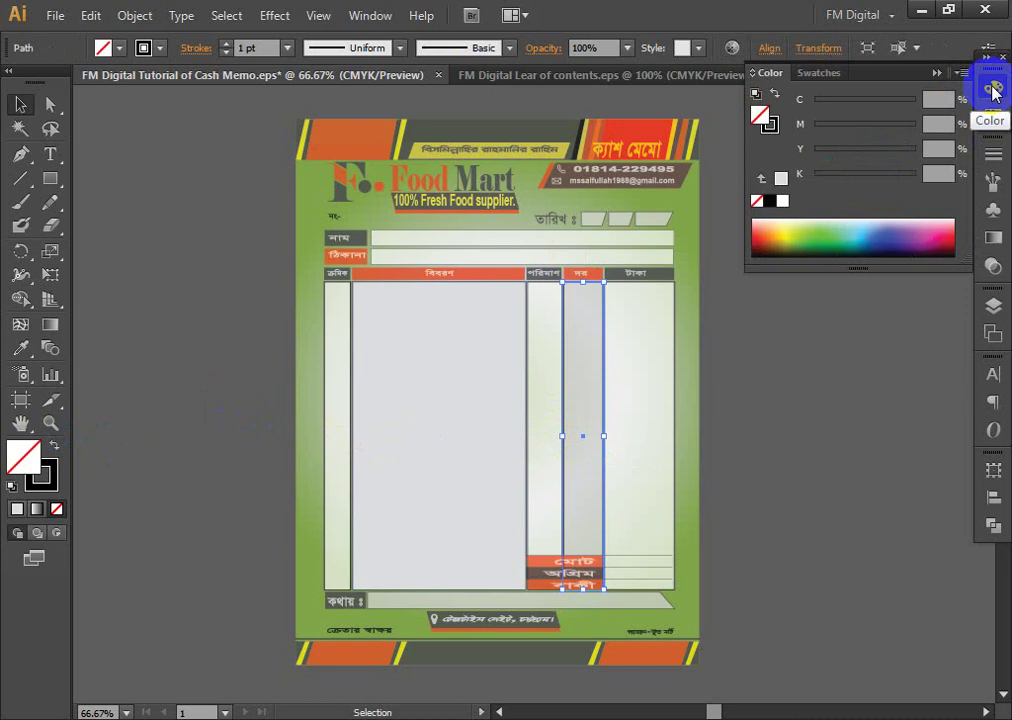
pyautogui.click(938, 173)
pyautogui.write('1')
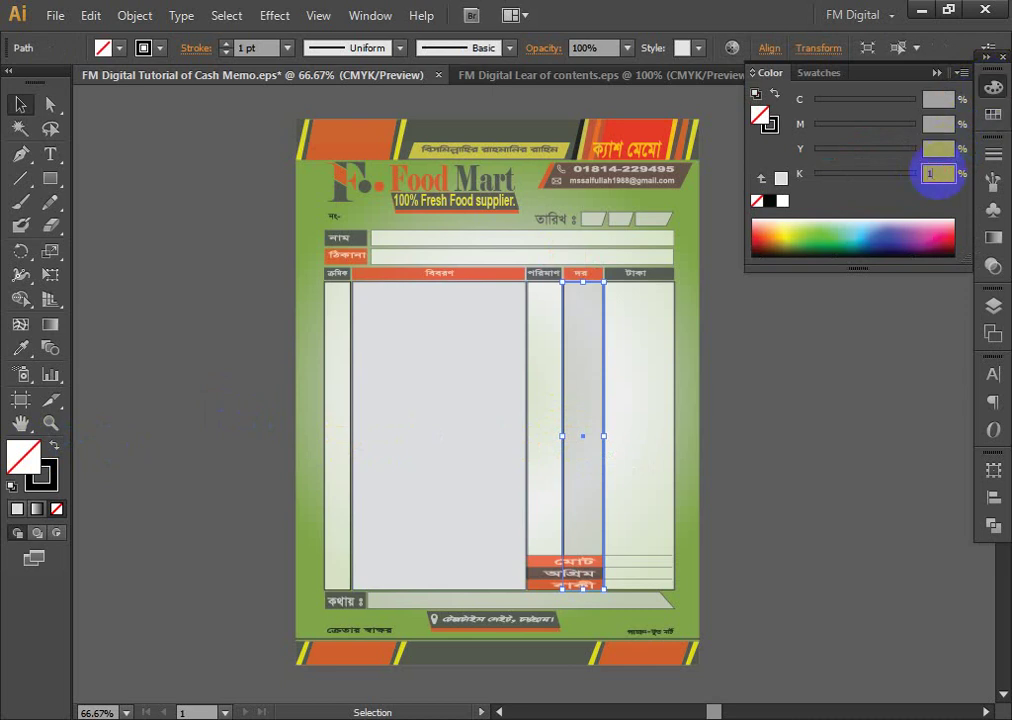
pyautogui.write('5')
pyautogui.press('Return')
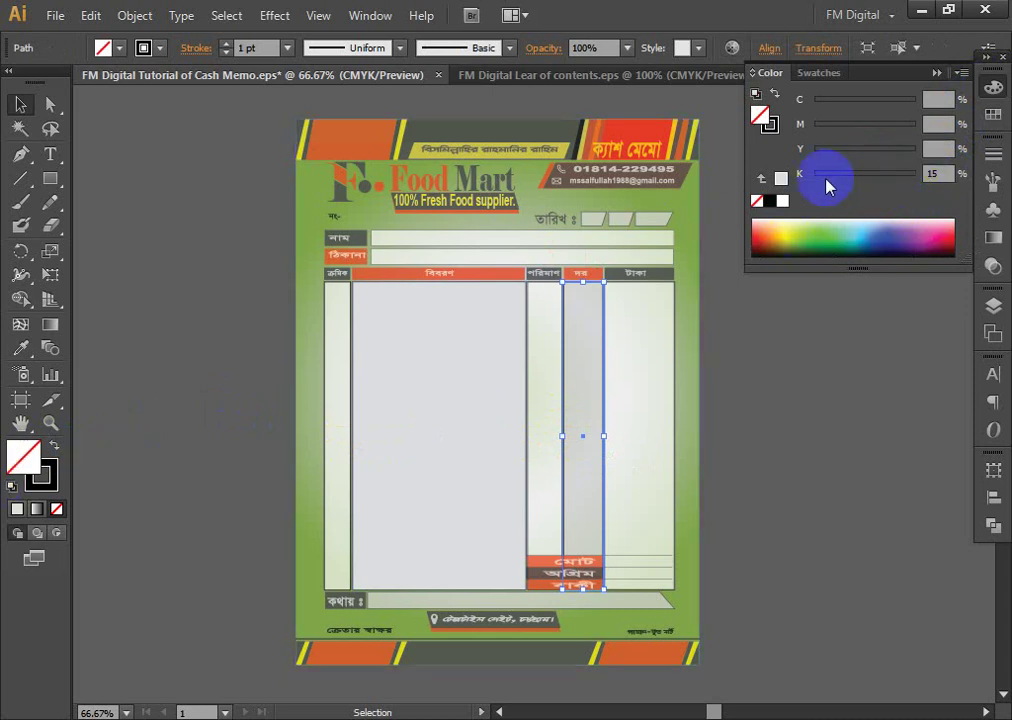
pyautogui.moveTo(829, 177); pyautogui.dragTo(846, 177)
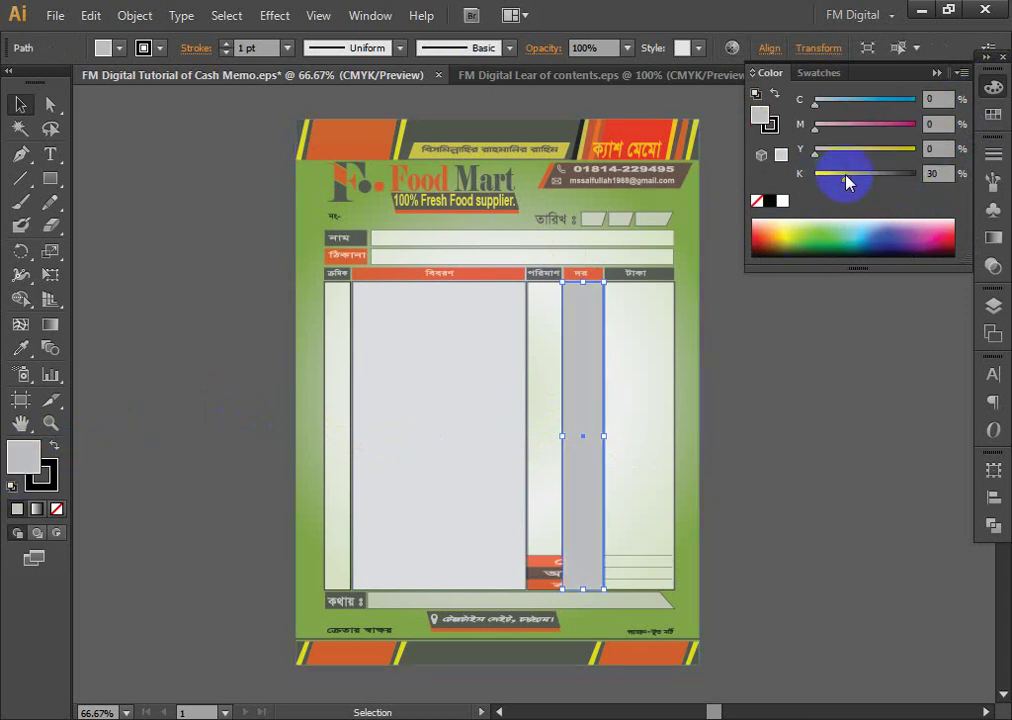
pyautogui.doubleClick(938, 173)
pyautogui.write('15')
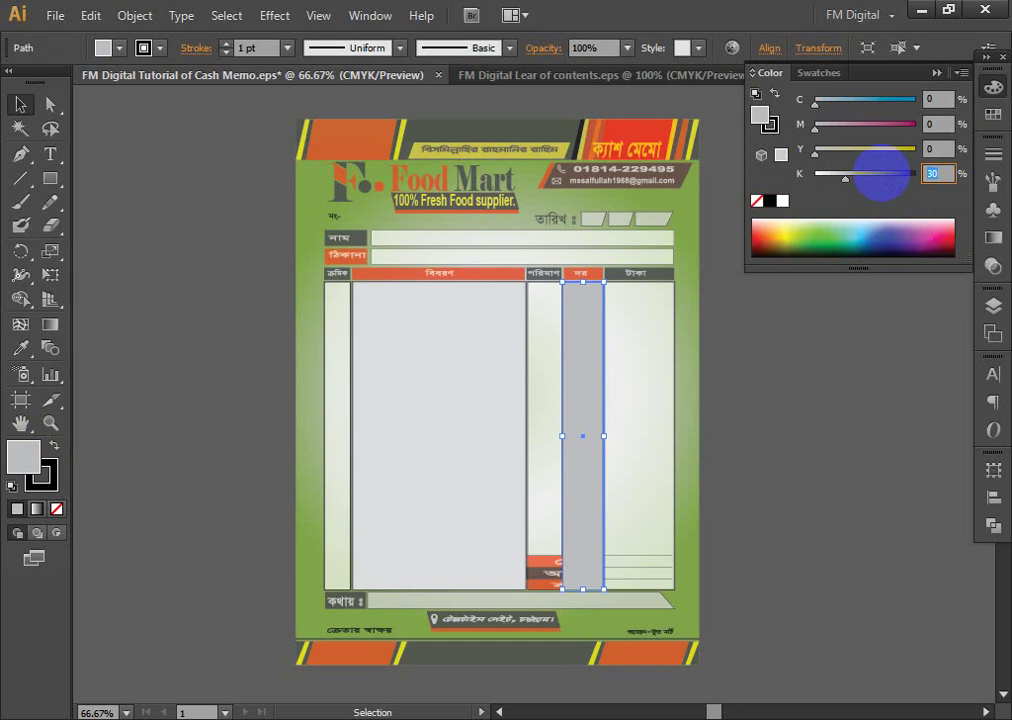
pyautogui.press('Tab')
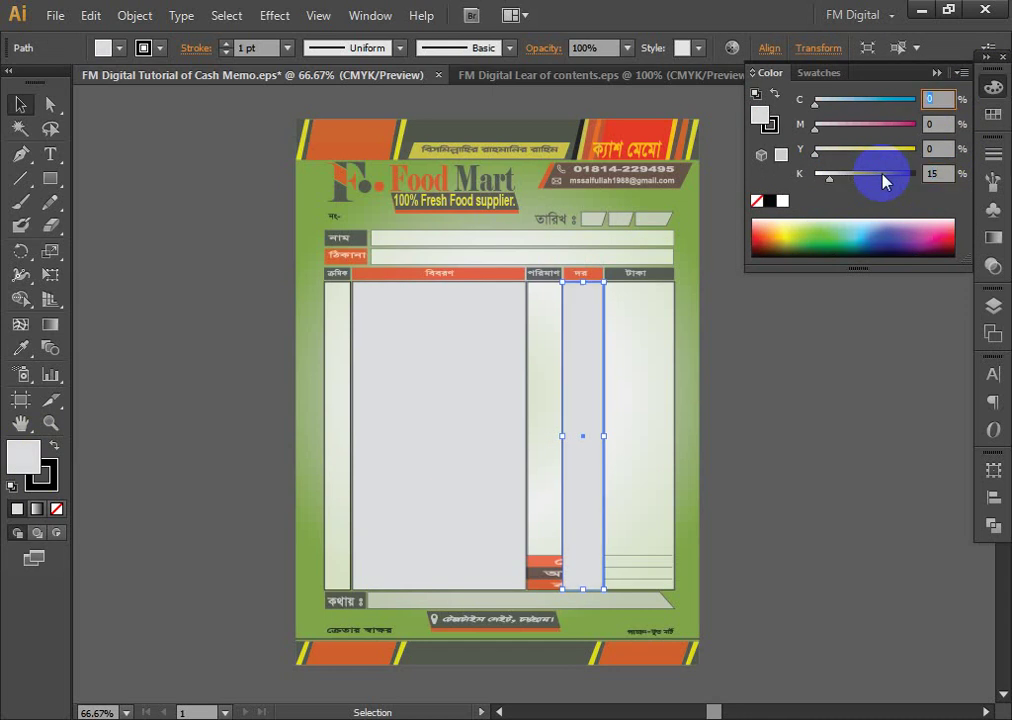
pyautogui.click(858, 372)
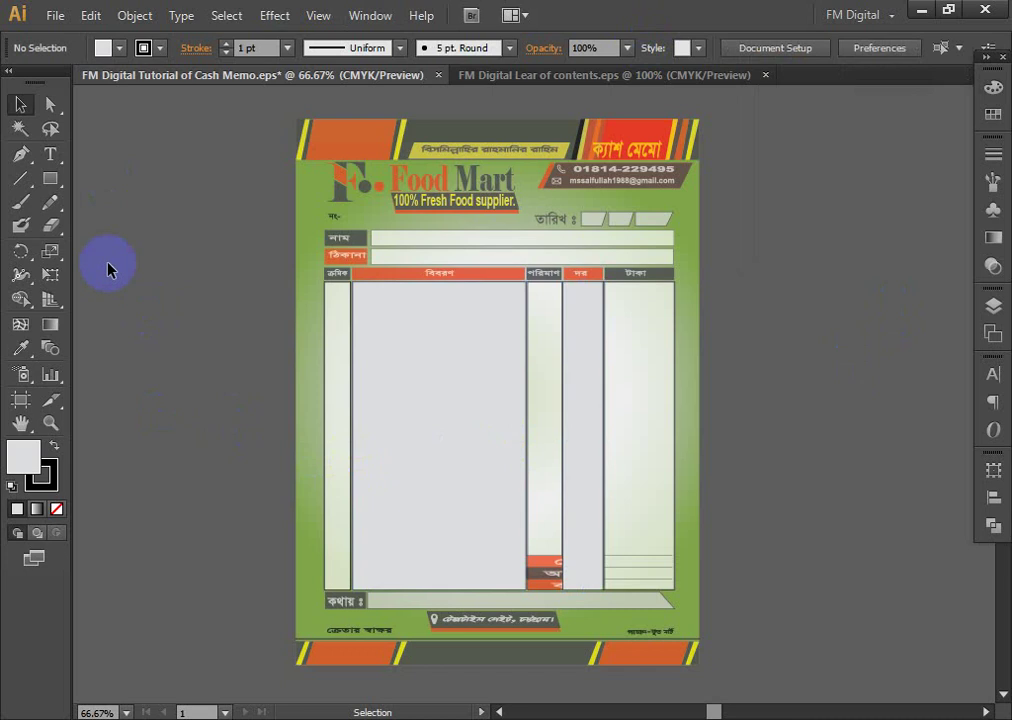
# - Draw a rectangle across the table header row and zoom in on it
pyautogui.click(47, 183)
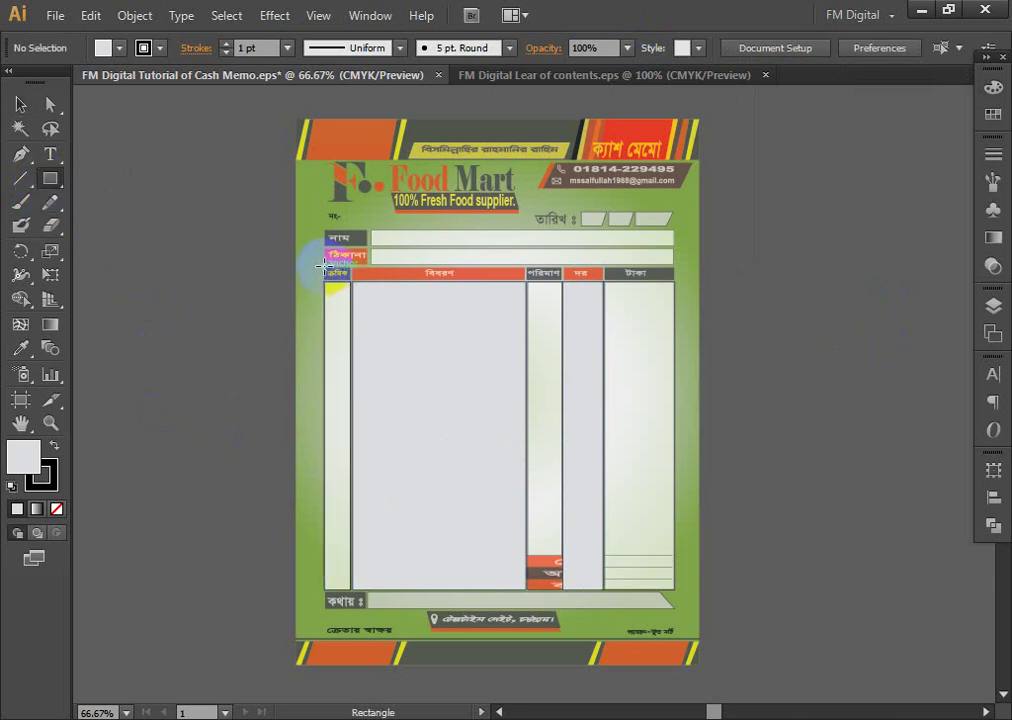
pyautogui.moveTo(325, 265); pyautogui.dragTo(673, 284)
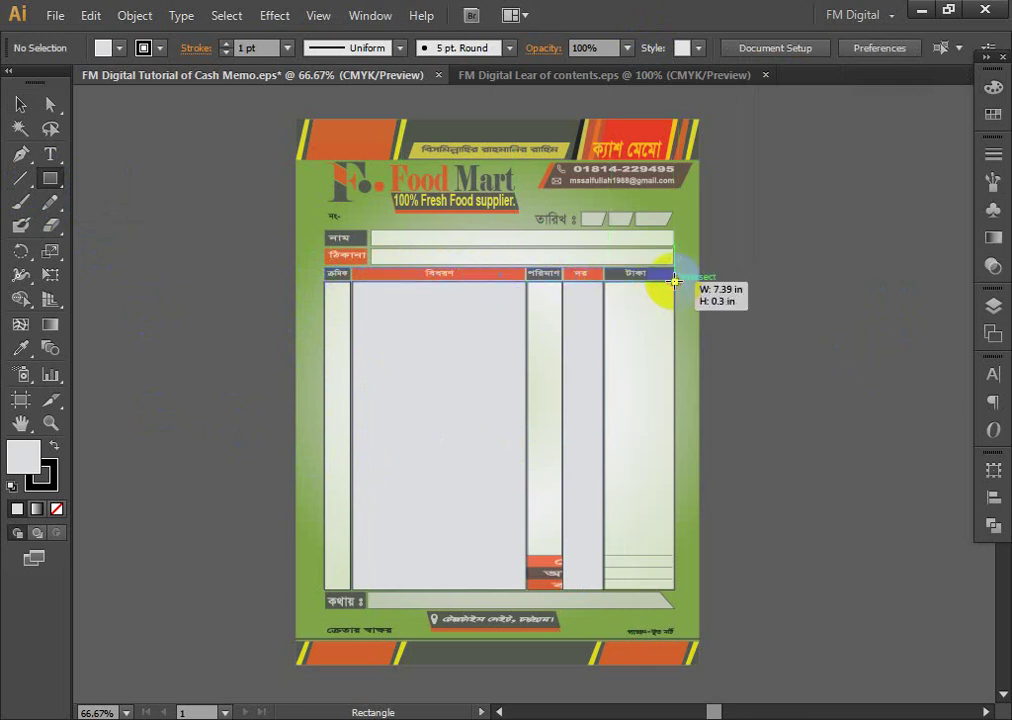
pyautogui.moveTo(673, 284); pyautogui.dragTo(675, 284)
pyautogui.press('v')
pyautogui.hotkey('ctrl', '+')
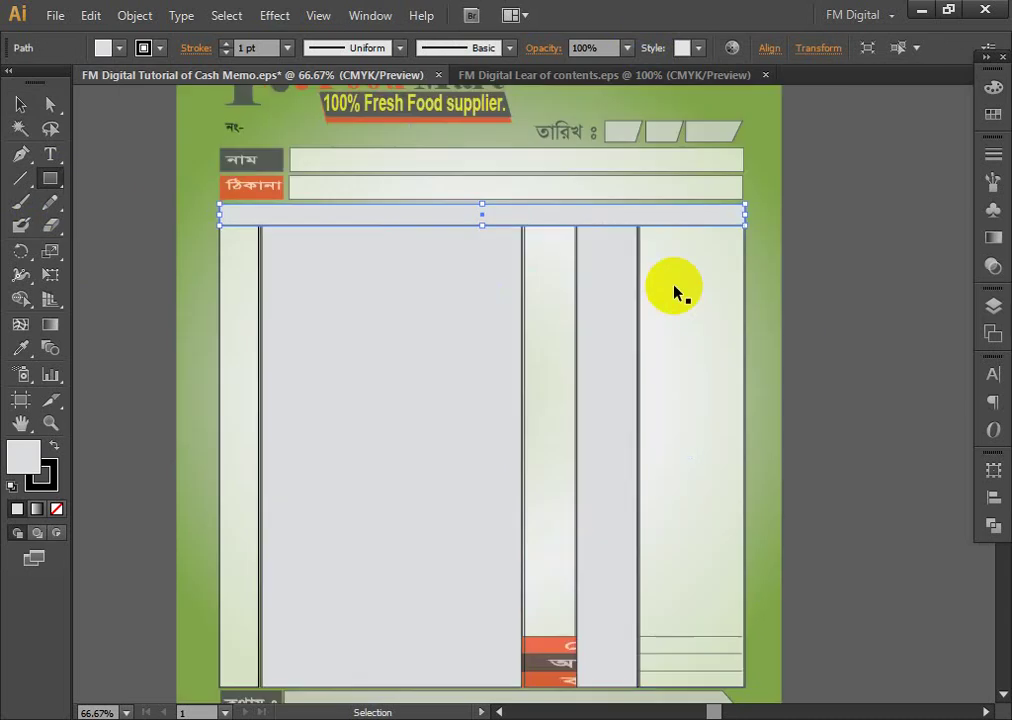
pyautogui.hotkey('ctrl', '+')
pyautogui.moveTo(542, 305)
pyautogui.mouseDown()
pyautogui.moveTo(600, 387)
pyautogui.moveTo(613, 430)
pyautogui.mouseUp()
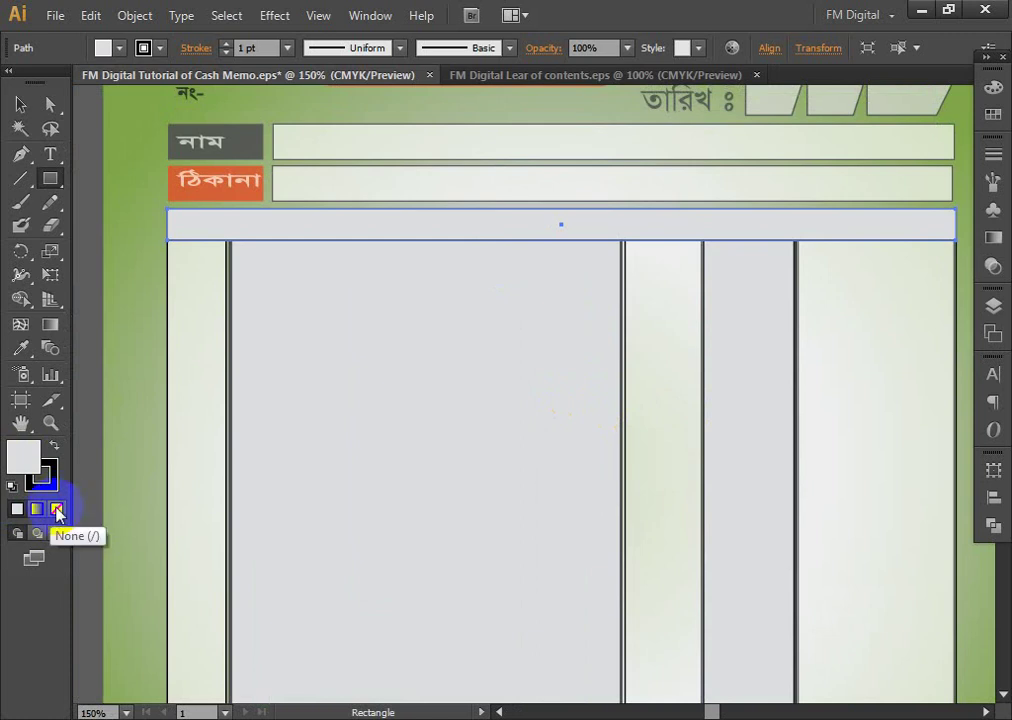
# - Set the rectangle's fill to None and resize it to just the ক্রমিক cell
pyautogui.click(57, 512)
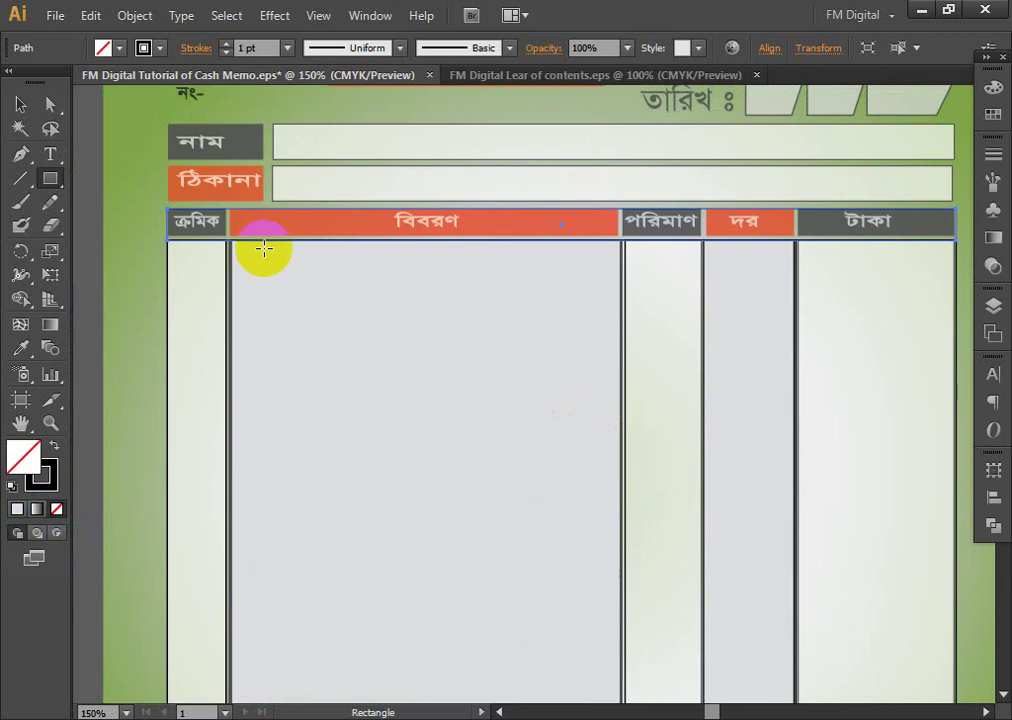
pyautogui.click(18, 104)
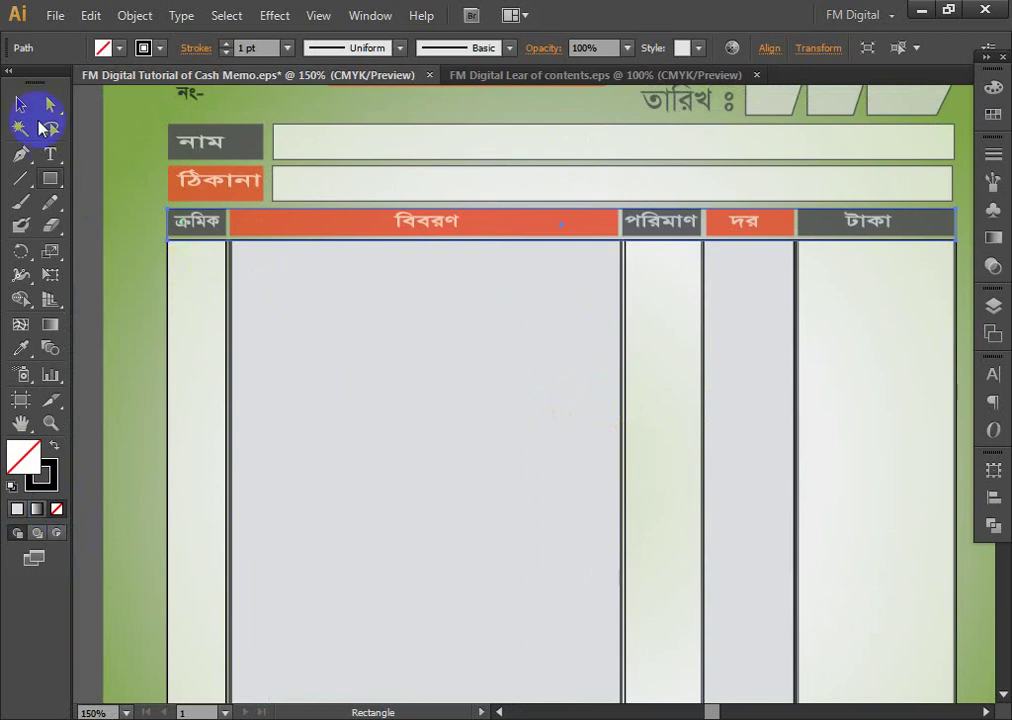
pyautogui.click(560, 225)
pyautogui.click(560, 240)
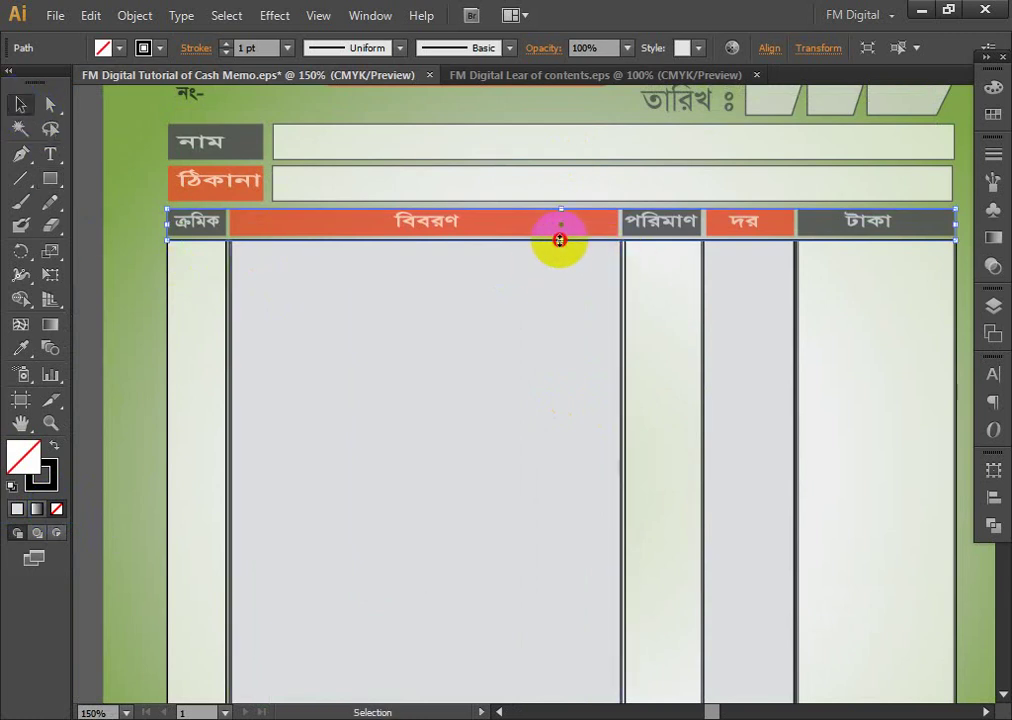
pyautogui.moveTo(560, 240); pyautogui.dragTo(560, 226)
pyautogui.moveTo(850, 366)
pyautogui.mouseDown()
pyautogui.moveTo(573, 358)
pyautogui.moveTo(750, 384)
pyautogui.mouseUp()
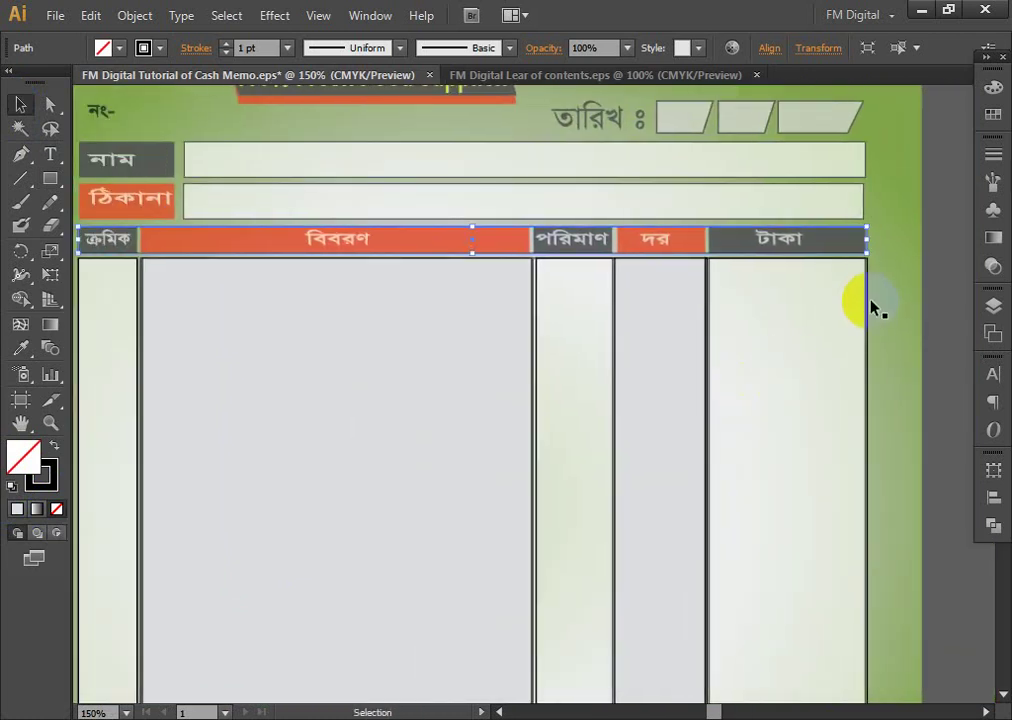
pyautogui.moveTo(865, 238); pyautogui.dragTo(864, 238)
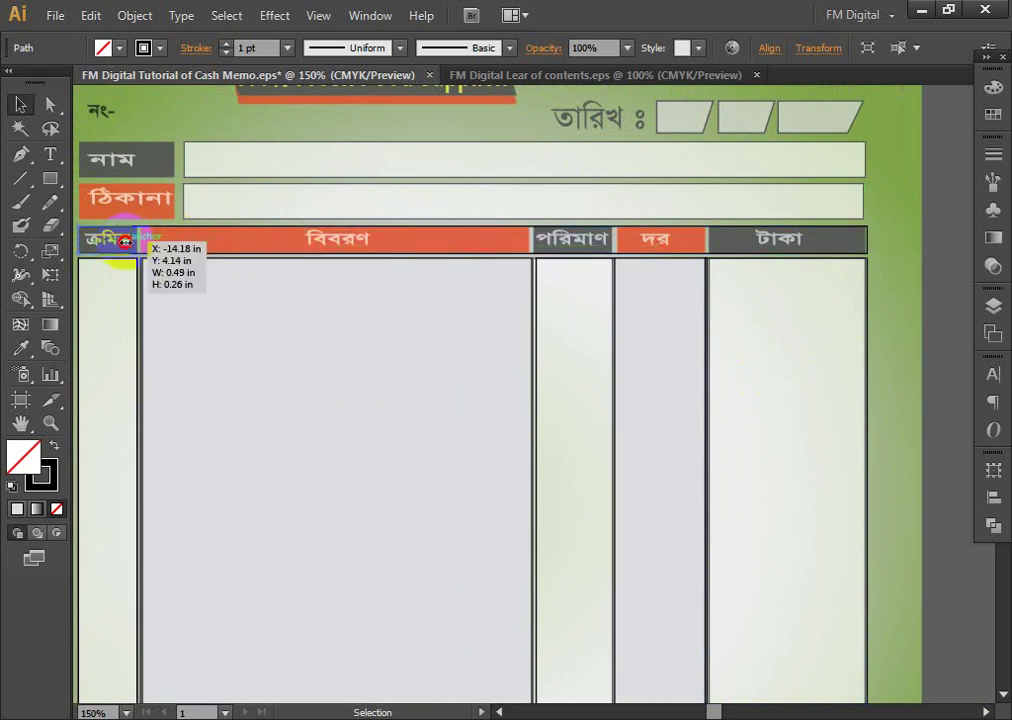
pyautogui.moveTo(865, 238); pyautogui.dragTo(138, 238)
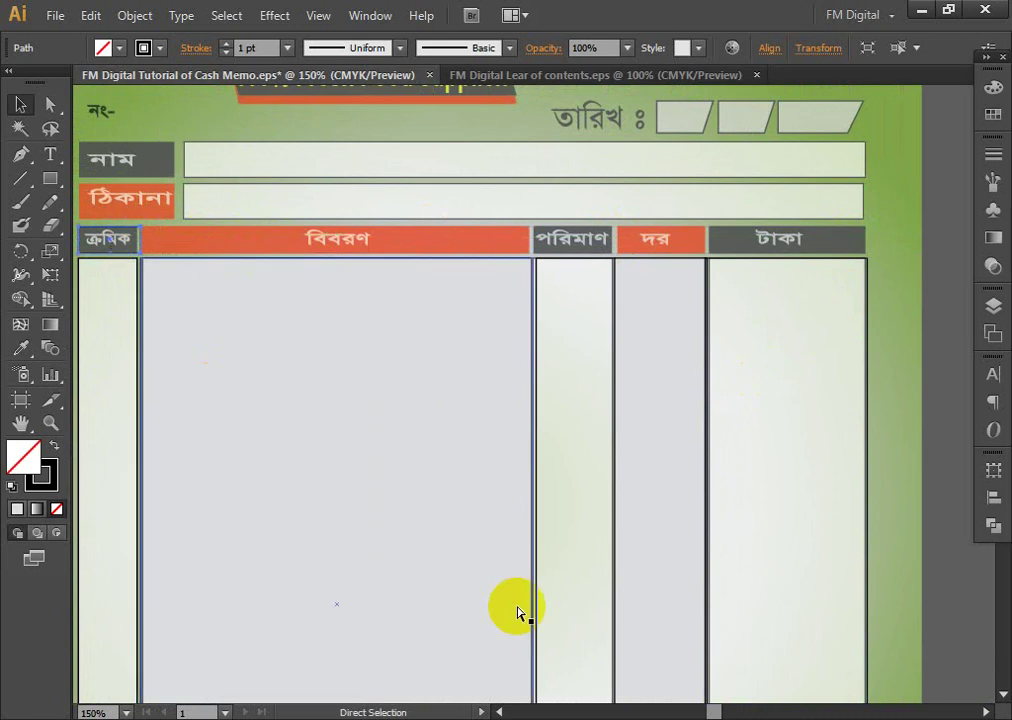
# - Trim the ক্রমিক rectangle to the cell width and give it a black fill, no stroke
pyautogui.scroll(3, 515, 610)
pyautogui.moveTo(504, 558); pyautogui.dragTo(510, 512)
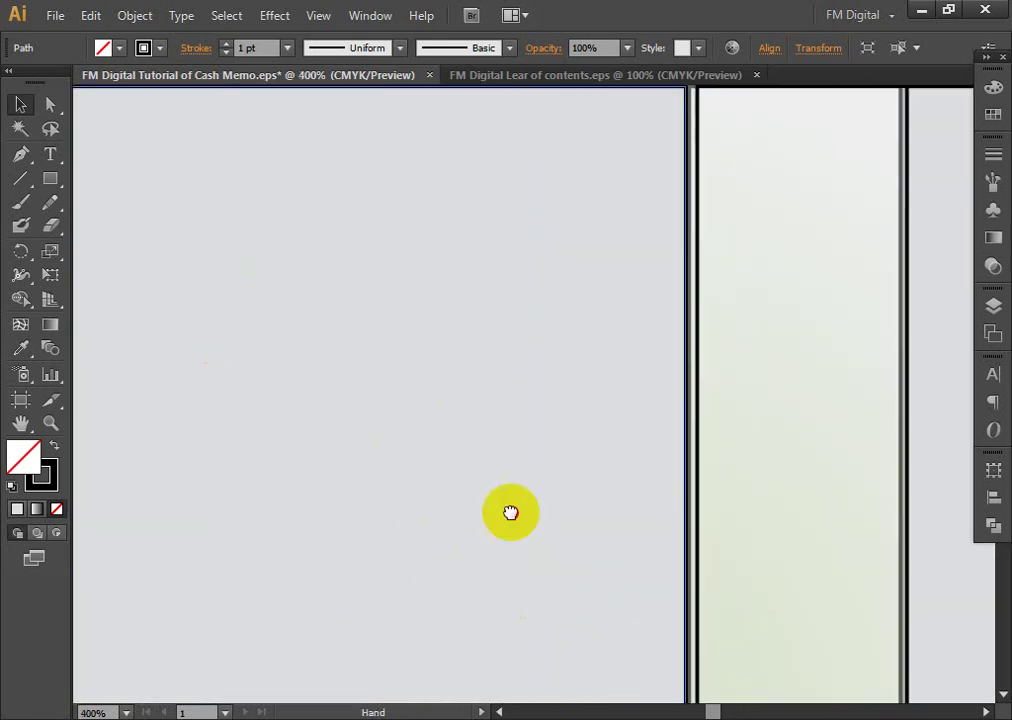
pyautogui.moveTo(450, 429)
pyautogui.mouseDown()
pyautogui.moveTo(571, 459)
pyautogui.moveTo(590, 486)
pyautogui.moveTo(644, 488)
pyautogui.mouseUp()
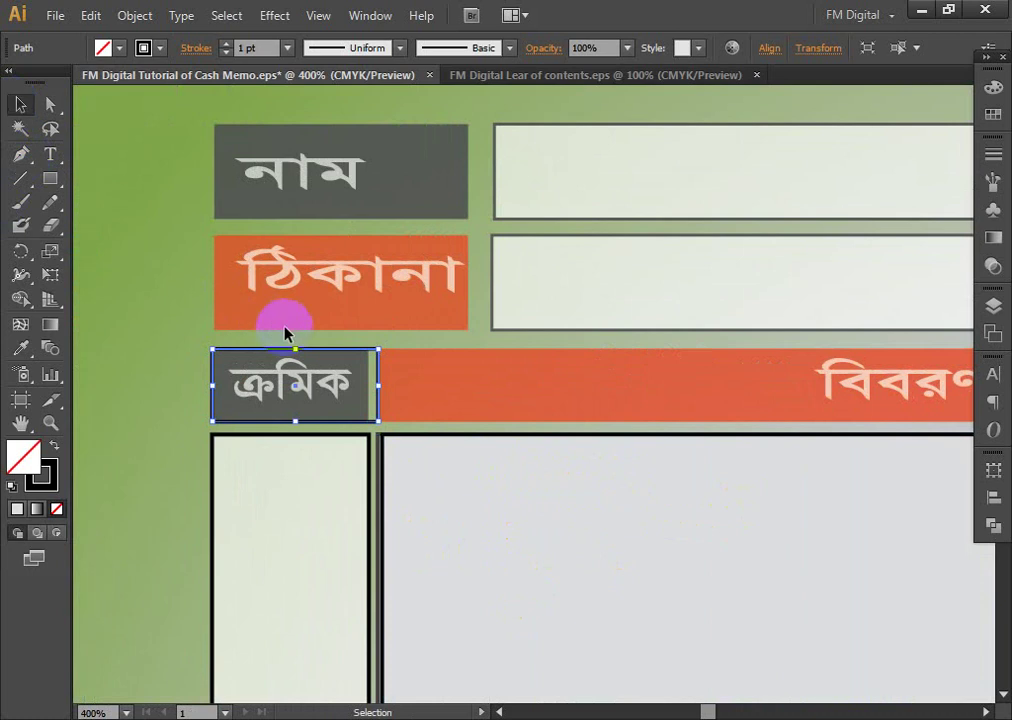
pyautogui.moveTo(377, 387); pyautogui.dragTo(366, 388)
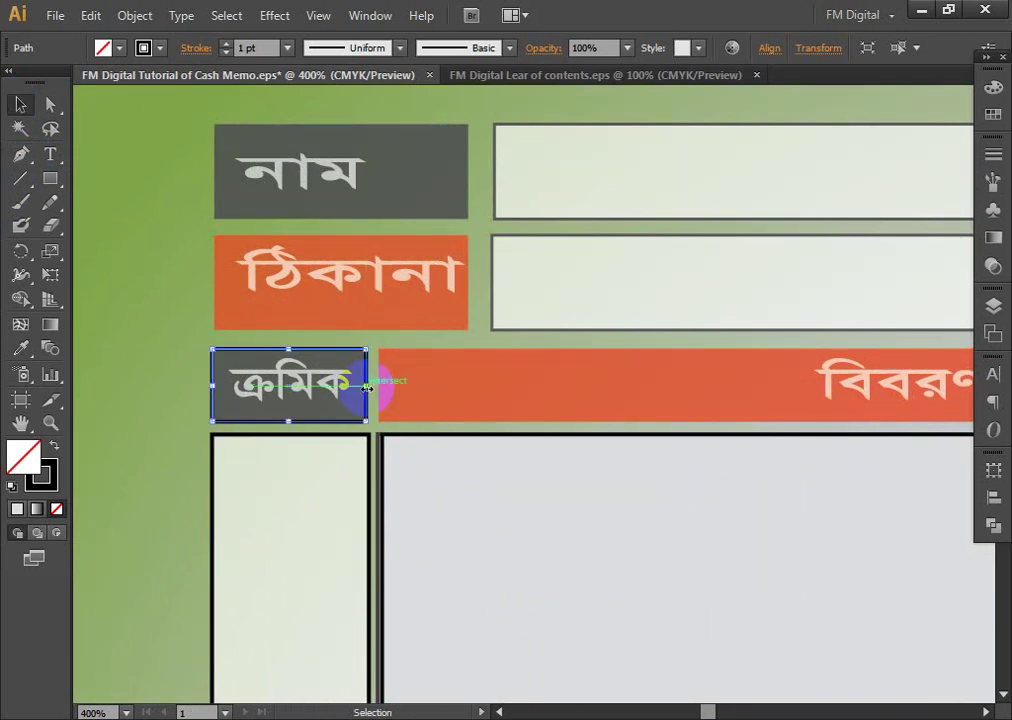
pyautogui.click(56, 509)
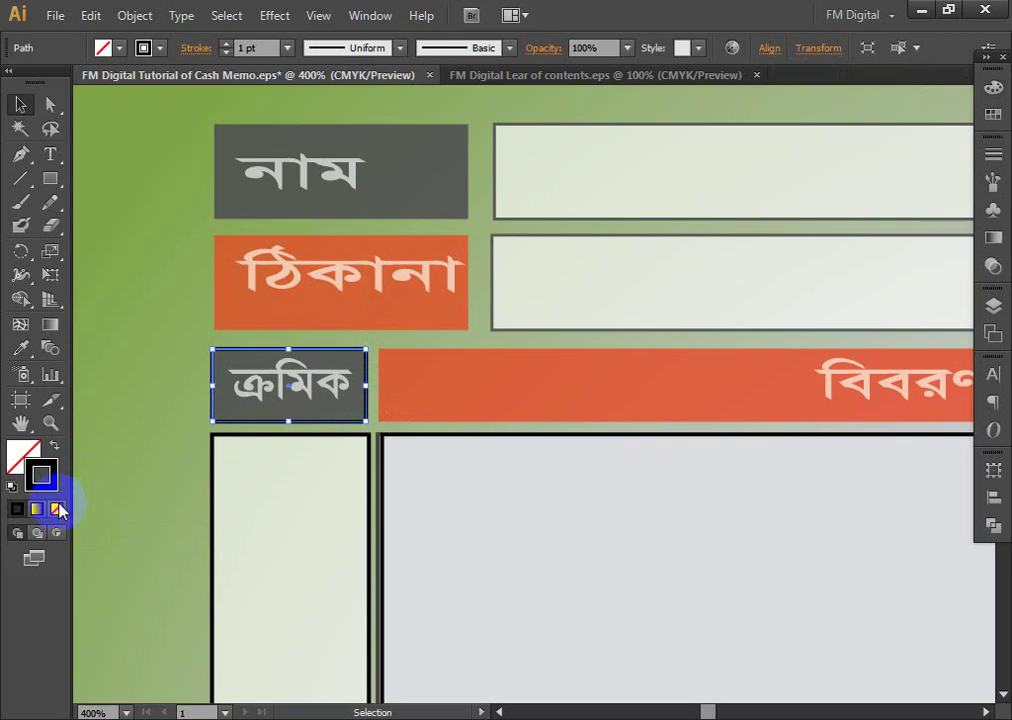
pyautogui.click(22, 458)
pyautogui.keyDown('shift'); pyautogui.click(775, 430); pyautogui.keyUp('shift')
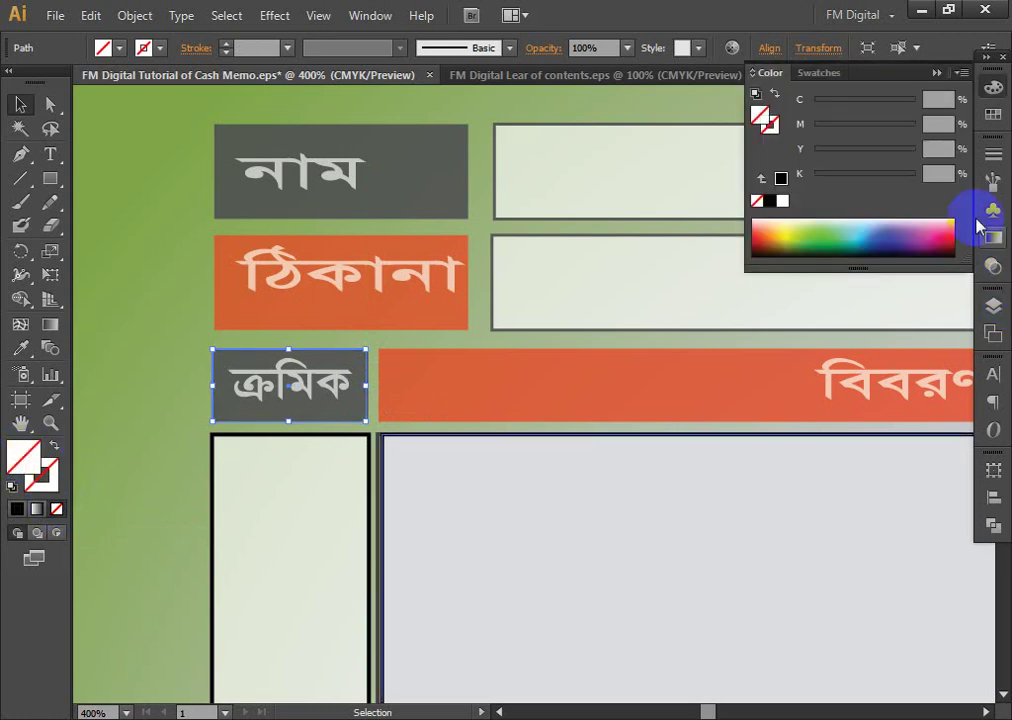
pyautogui.click(915, 178)
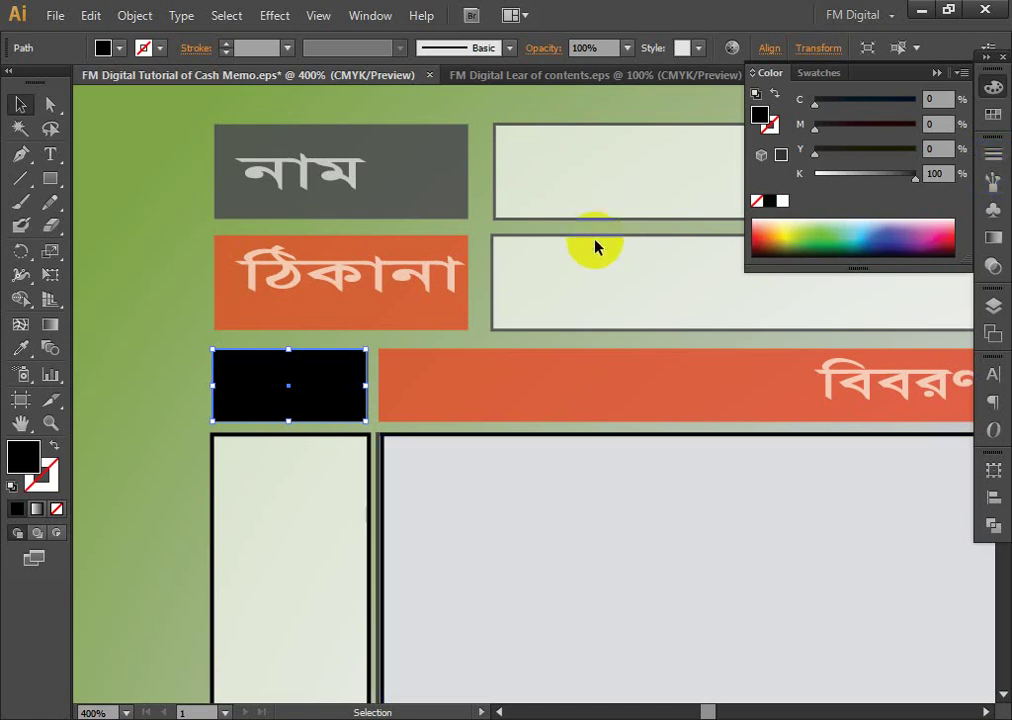
# - Duplicate the black box rightward onto the orange বিবরণ bar
pyautogui.press('a')
pyautogui.press('ctrl')
pyautogui.hotkey('alt', 'shift', 'Right')
pyautogui.hotkey('shift', 'Right')
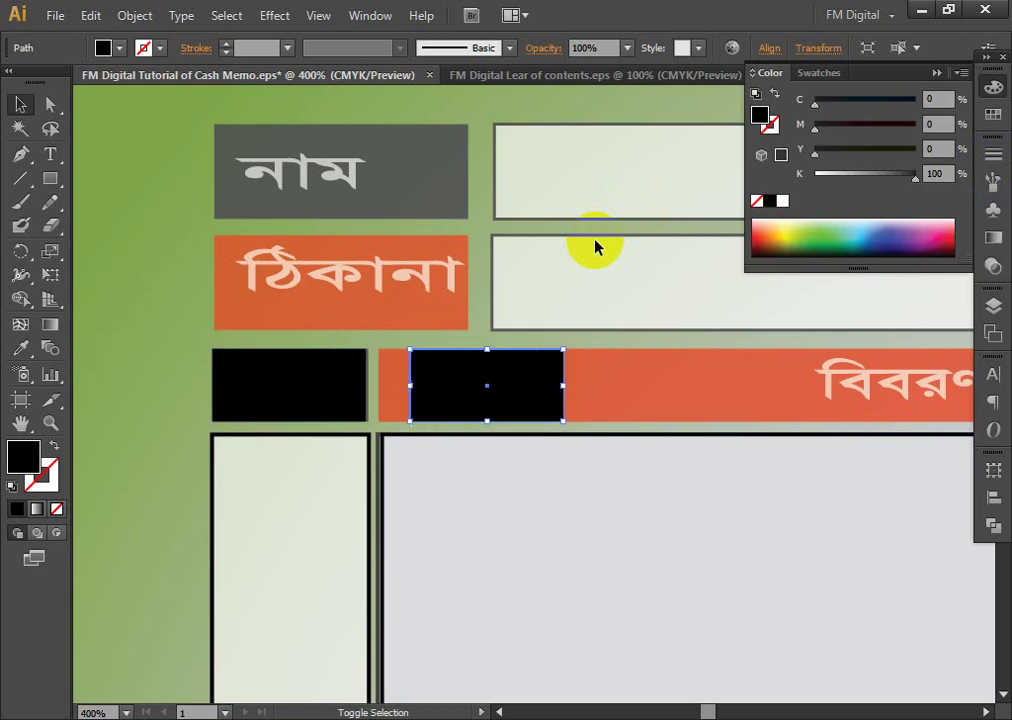
pyautogui.hotkey('shift', 'Right')
pyautogui.press('Left')
pyautogui.press('Left')
pyautogui.press('Left')
pyautogui.press('Left')
pyautogui.press('Left')
pyautogui.press('Left')
pyautogui.press('Left')
pyautogui.press('Left')
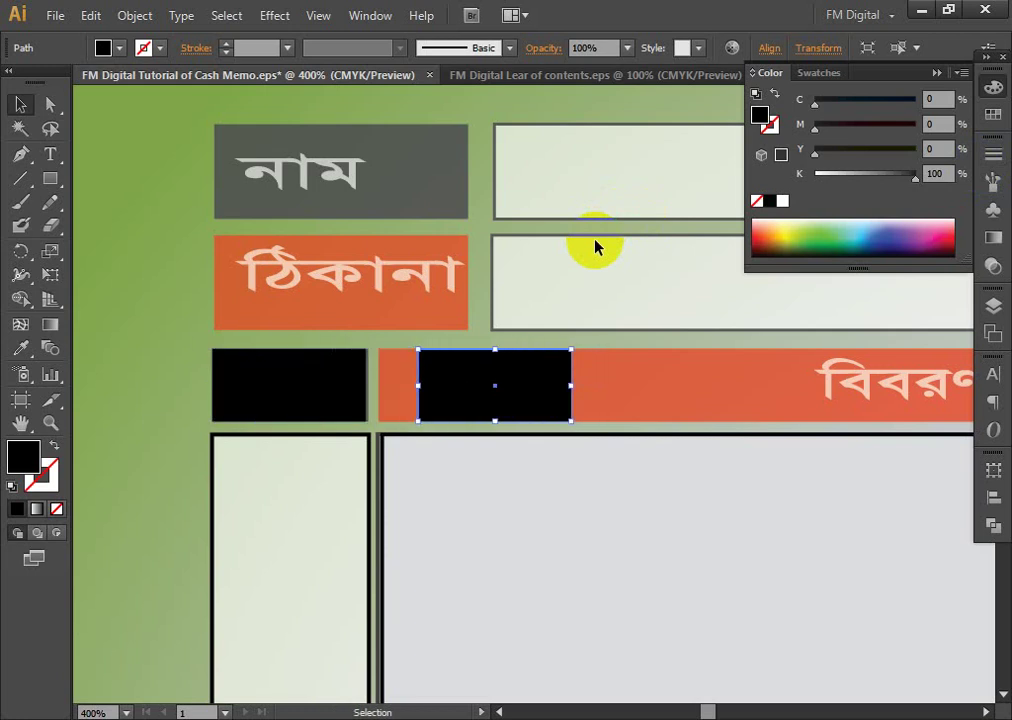
pyautogui.press('Left')
pyautogui.press('Left')
pyautogui.press('Left')
pyautogui.press('Left')
pyautogui.press('Left')
pyautogui.press('Left')
pyautogui.press('Left')
pyautogui.press('Left')
pyautogui.press('Left')
pyautogui.press('Left')
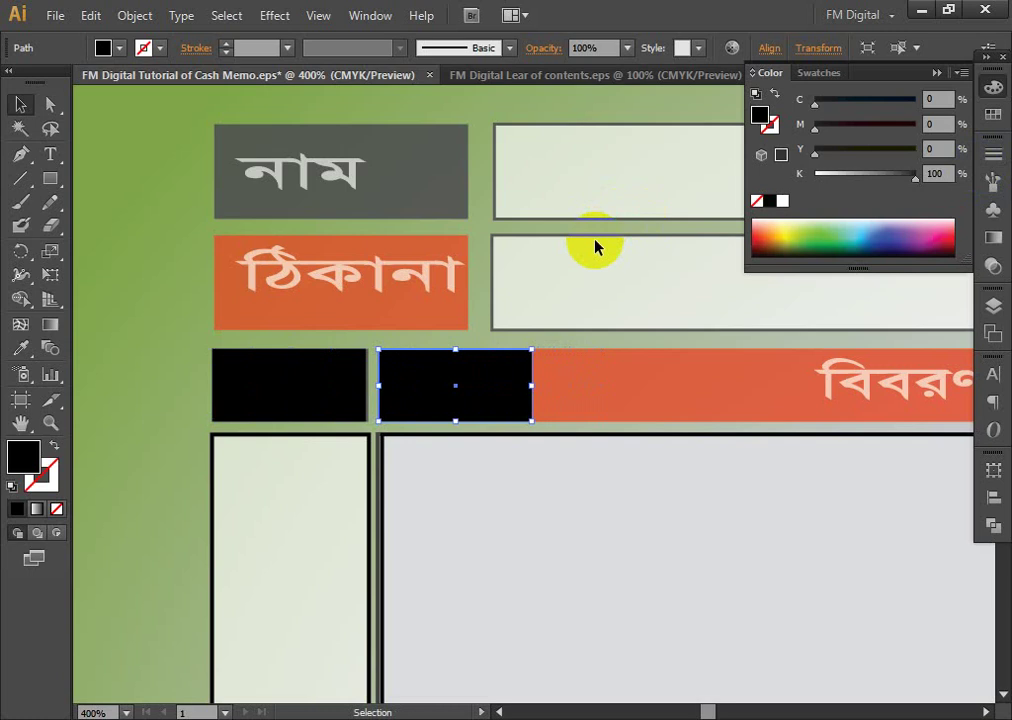
# - Set the ক্রমিক rectangle's fill and stroke to None, then select the neighbouring black box
pyautogui.moveTo(23, 457); pyautogui.dragTo(267, 379)
pyautogui.click(267, 382)
pyautogui.click(57, 510)
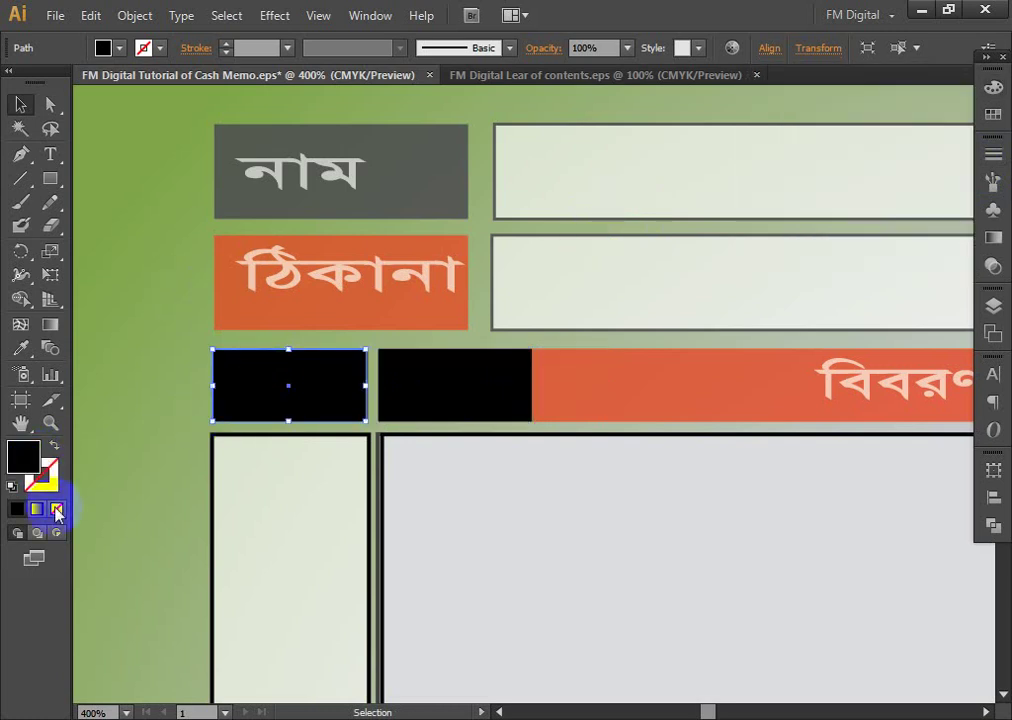
pyautogui.press('x')
pyautogui.click(57, 510)
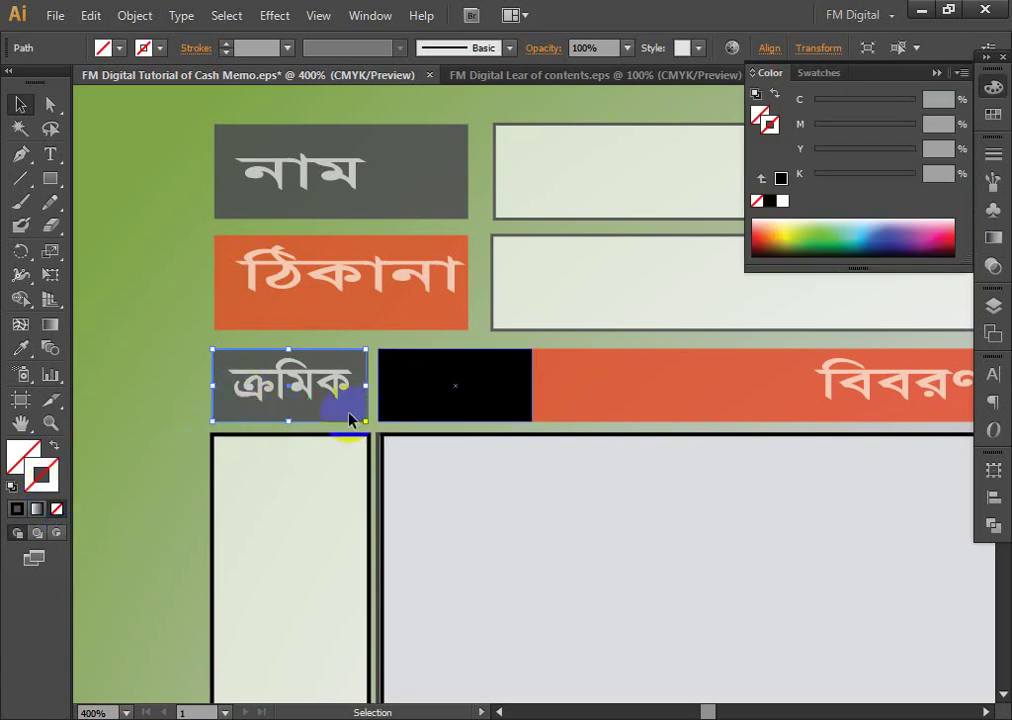
pyautogui.click(415, 403)
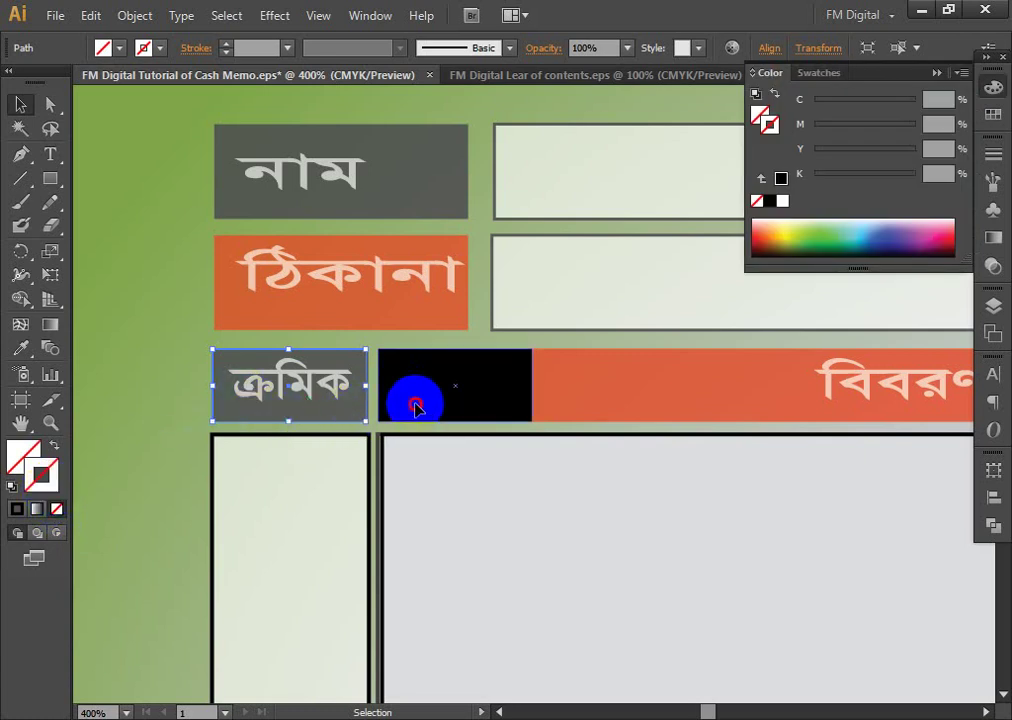
pyautogui.press('a')
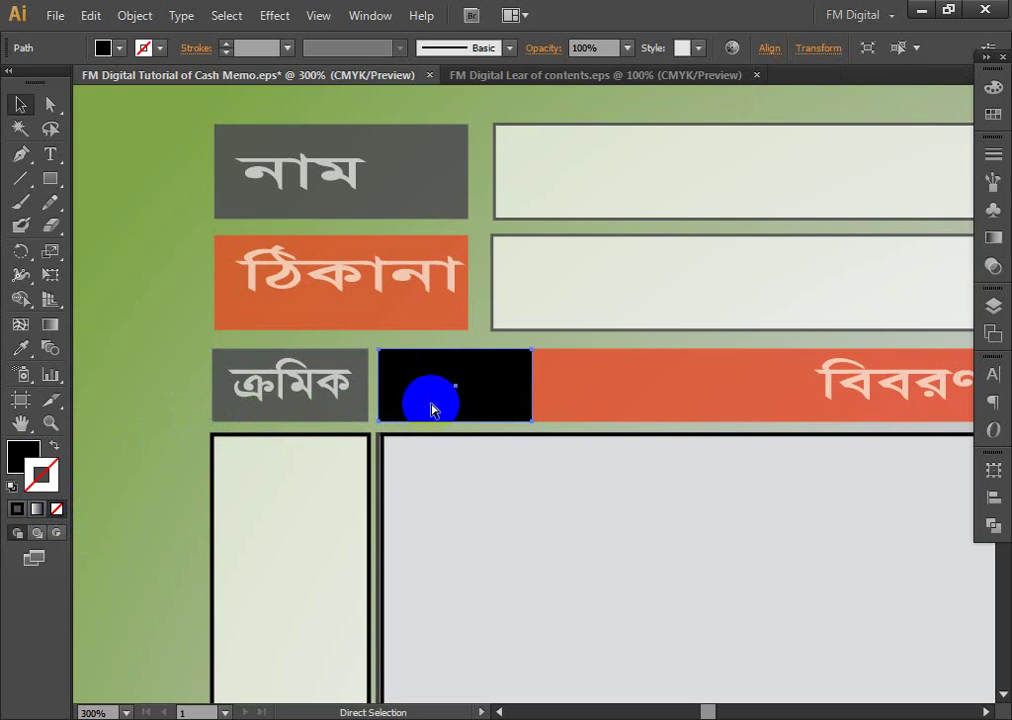
pyautogui.hotkey('ctrl', '-')
pyautogui.press('-')
pyautogui.click(16, 103)
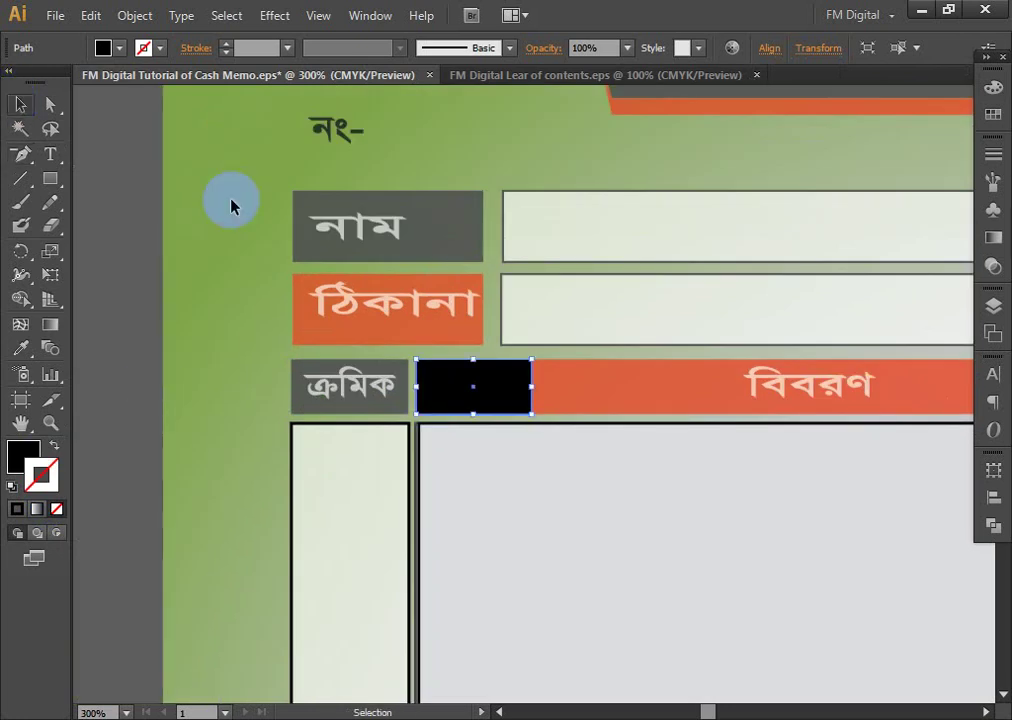
# - Stretch the black rectangle across the বিবরণ bar and position a black box over পরিমাণ
pyautogui.moveTo(531, 387); pyautogui.dragTo(924, 387)
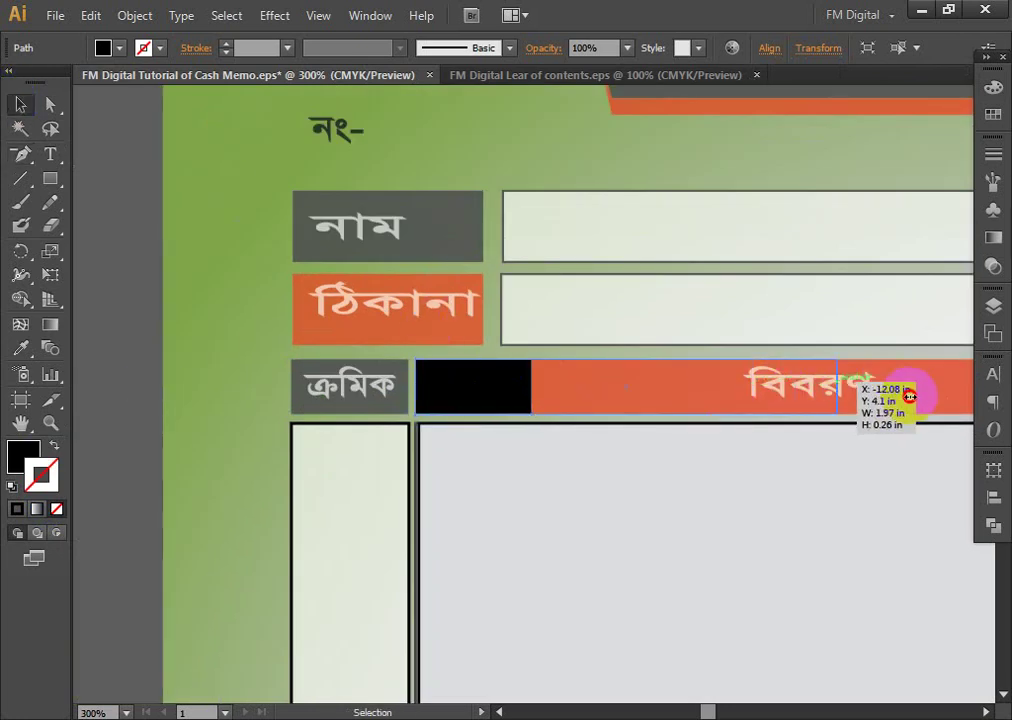
pyautogui.moveTo(787, 444); pyautogui.dragTo(398, 459)
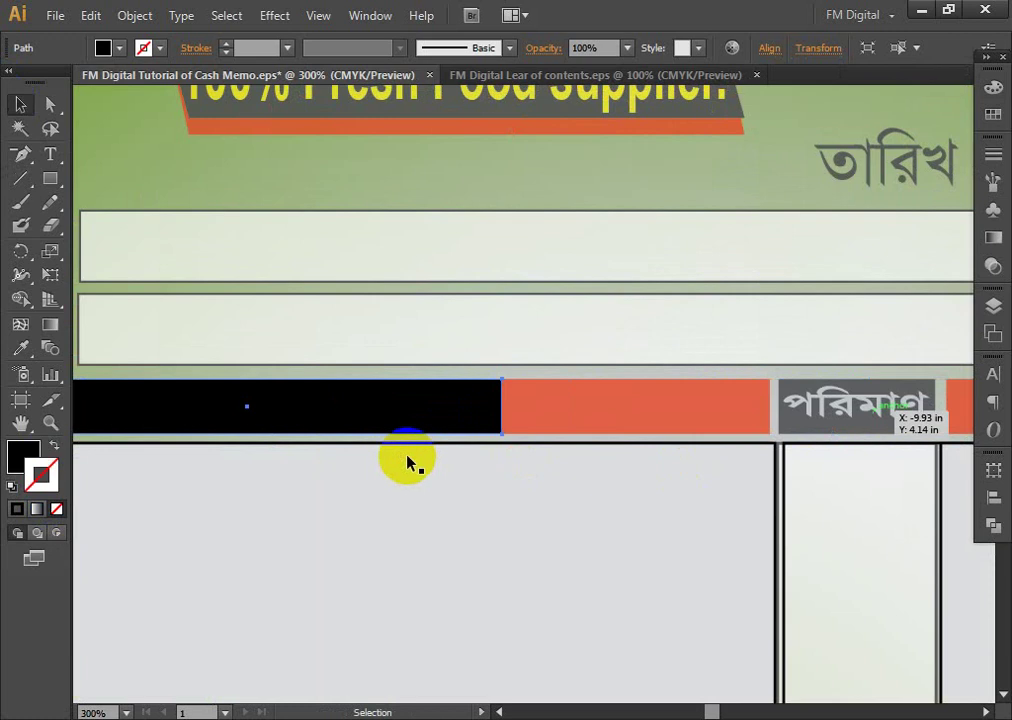
pyautogui.moveTo(501, 406); pyautogui.dragTo(770, 428)
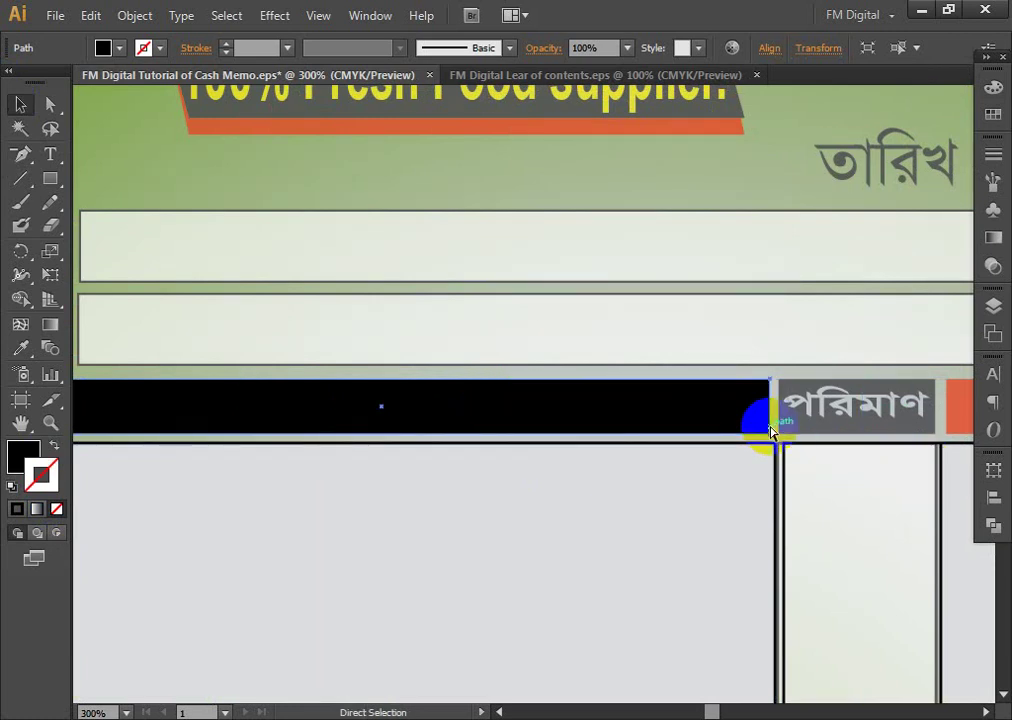
pyautogui.hotkey('shift', 'Right')
pyautogui.hotkey('shift', 'Right')
pyautogui.hotkey('shift', 'Right')
pyautogui.hotkey('shift', 'Right')
pyautogui.hotkey('shift', 'Right')
pyautogui.hotkey('shift', 'Right')
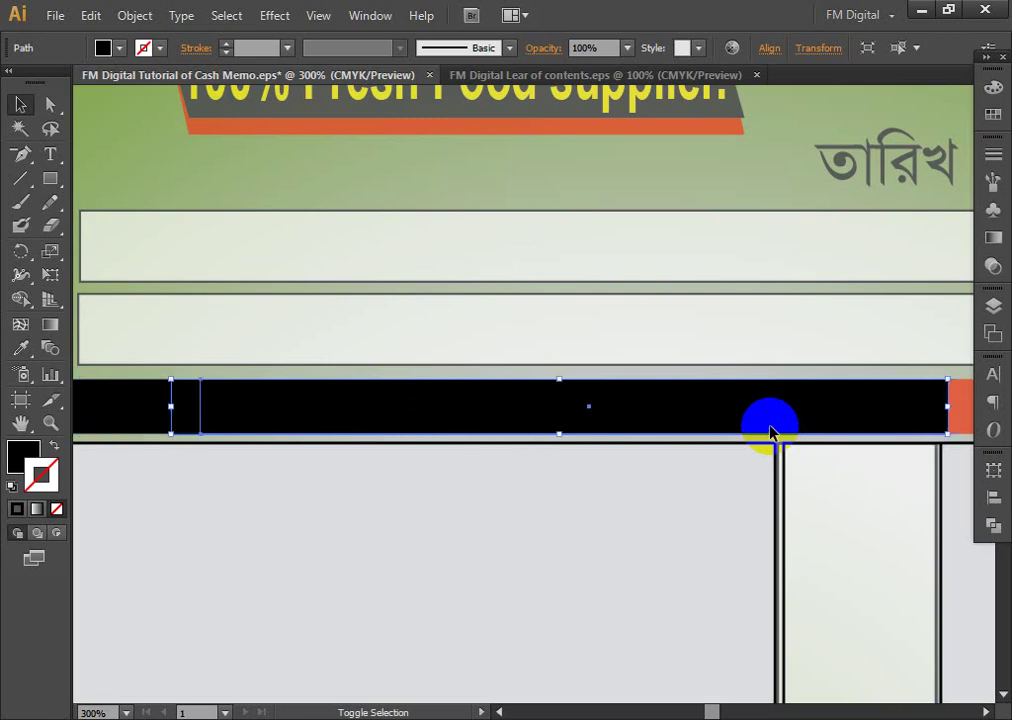
pyautogui.hotkey('shift', 'Right')
pyautogui.hotkey('shift', 'Right')
pyautogui.hotkey('shift', 'Right')
pyautogui.hotkey('shift', 'Right')
pyautogui.hotkey('shift', 'Right')
pyautogui.hotkey('shift', 'Right')
pyautogui.hotkey('shift', 'Right')
pyautogui.hotkey('shift', 'Right')
pyautogui.hotkey('shift', 'Right')
pyautogui.hotkey('shift', 'Right')
pyautogui.hotkey('shift', 'Right')
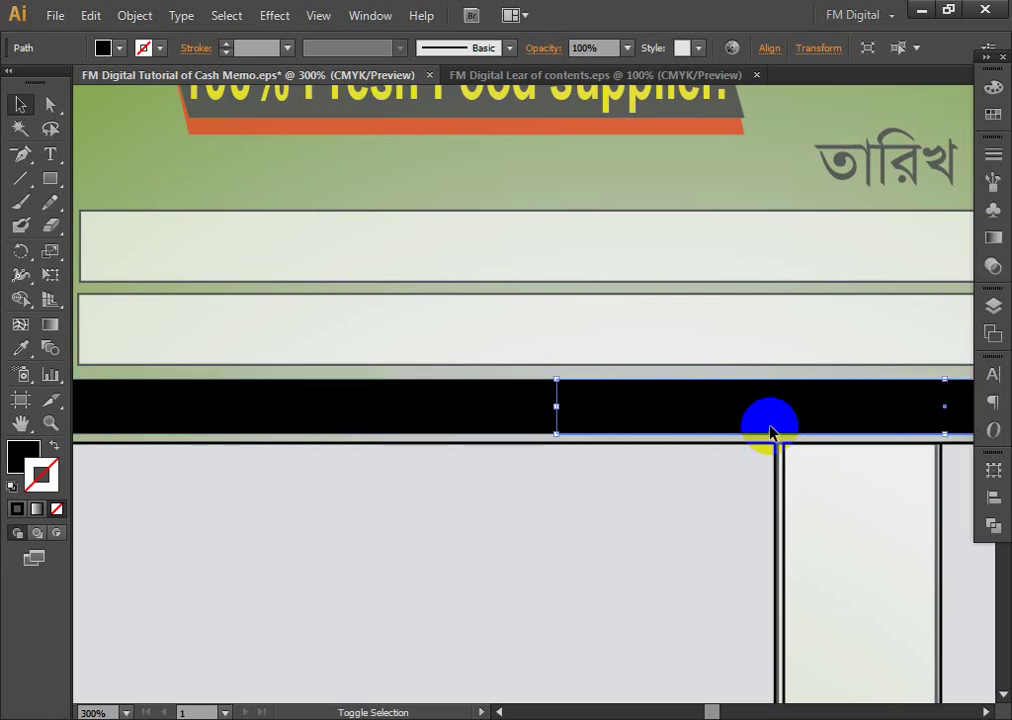
pyautogui.hotkey('shift', 'Right')
pyautogui.hotkey('shift', 'Right')
pyautogui.hotkey('shift', 'Right')
pyautogui.hotkey('shift', 'Right')
pyautogui.hotkey('shift', 'Right')
pyautogui.hotkey('shift', 'Right')
pyautogui.hotkey('shift', 'Right')
pyautogui.hotkey('shift', 'Right')
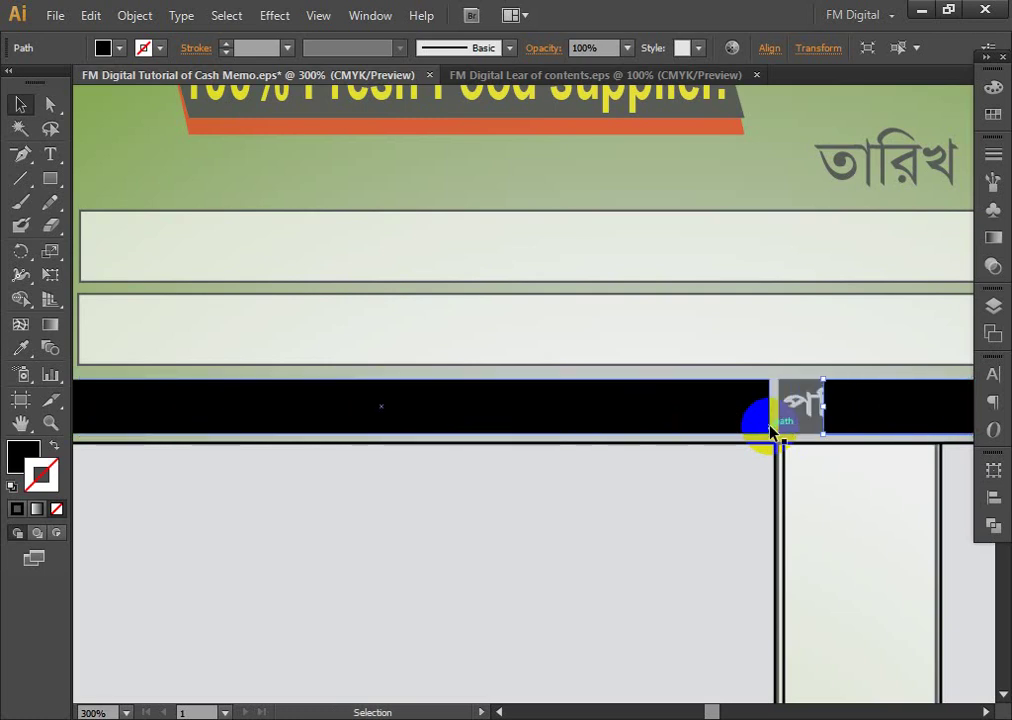
pyautogui.press('Left')
pyautogui.press('Left')
pyautogui.press('Left')
pyautogui.press('Left')
pyautogui.press('Left')
pyautogui.press('Left')
pyautogui.press('Left')
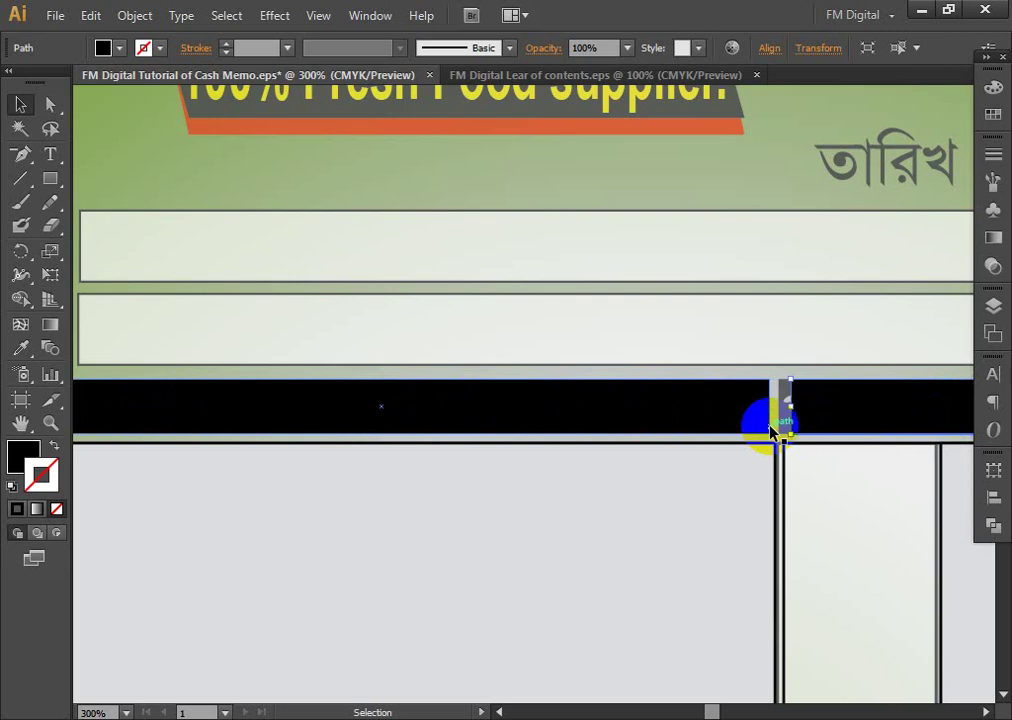
pyautogui.press('Left')
pyautogui.press('Left')
pyautogui.press('Left')
pyautogui.press('Left')
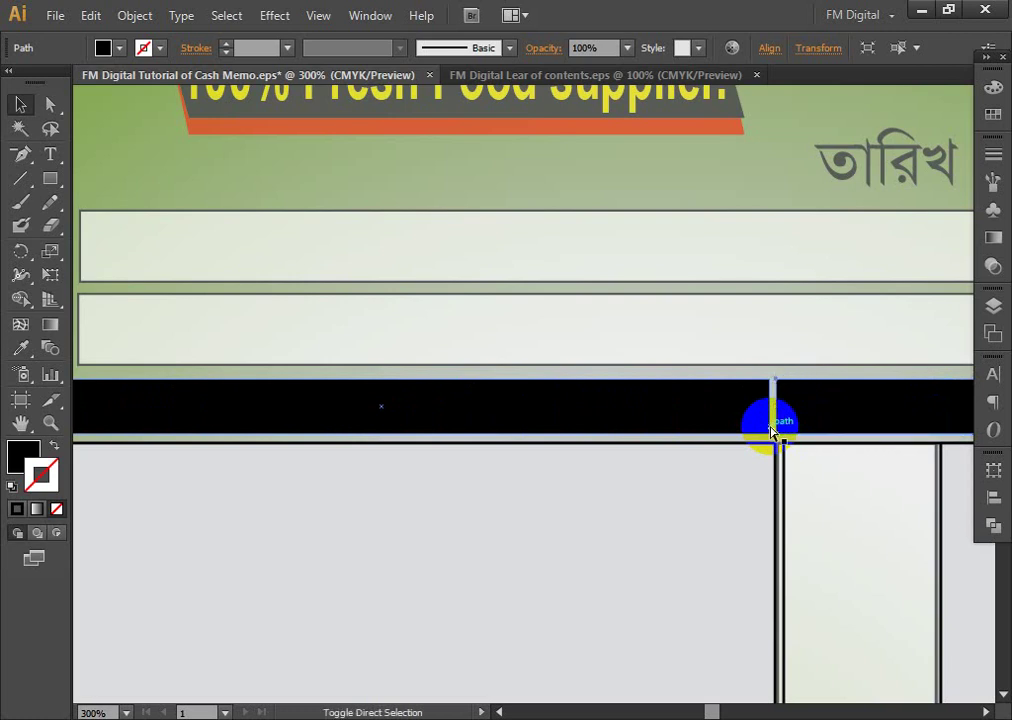
# - Check the black header rectangles and zoom out to view the whole cash memo
pyautogui.click(769, 426)
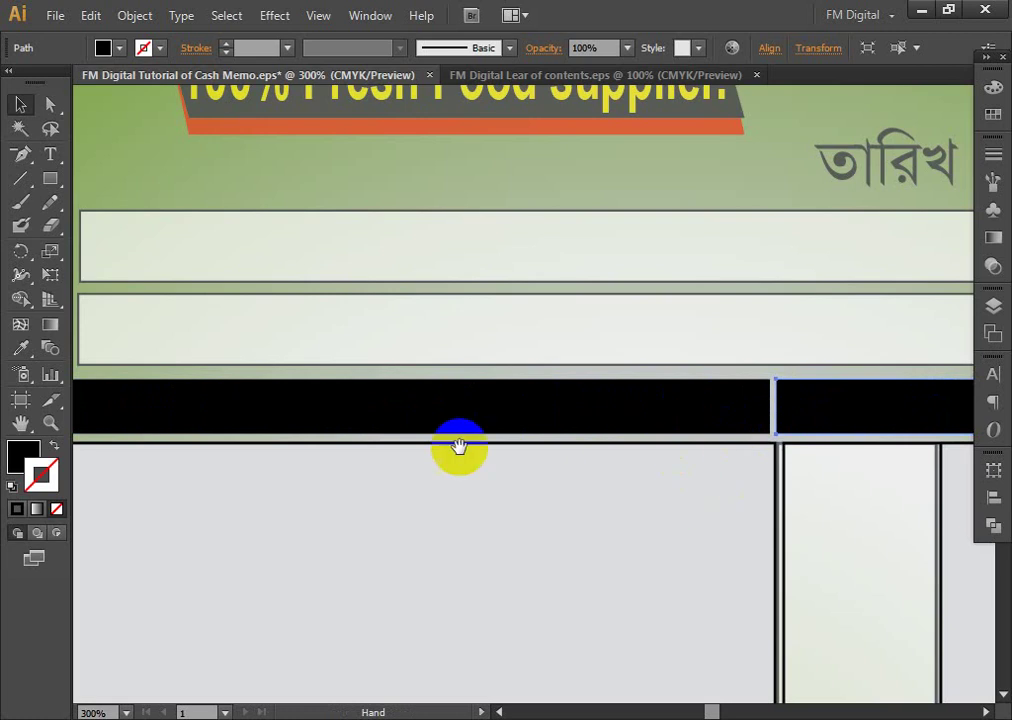
pyautogui.click(549, 418)
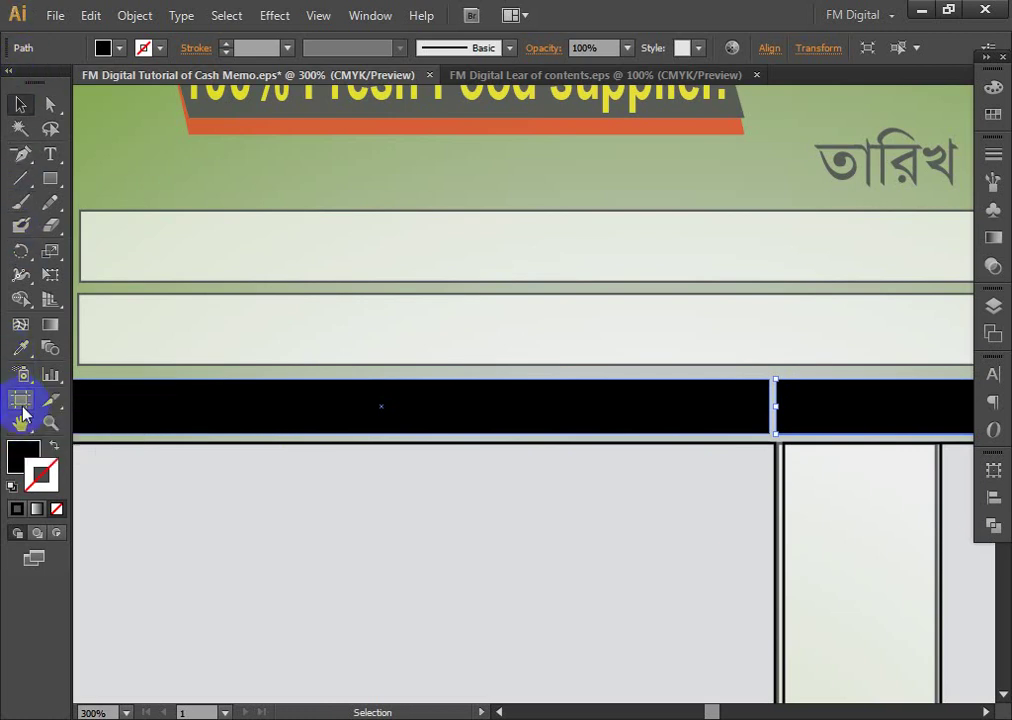
pyautogui.click(20, 422)
pyautogui.moveTo(427, 479)
pyautogui.mouseDown()
pyautogui.moveTo(423, 445)
pyautogui.moveTo(443, 468)
pyautogui.moveTo(343, 466)
pyautogui.mouseUp()
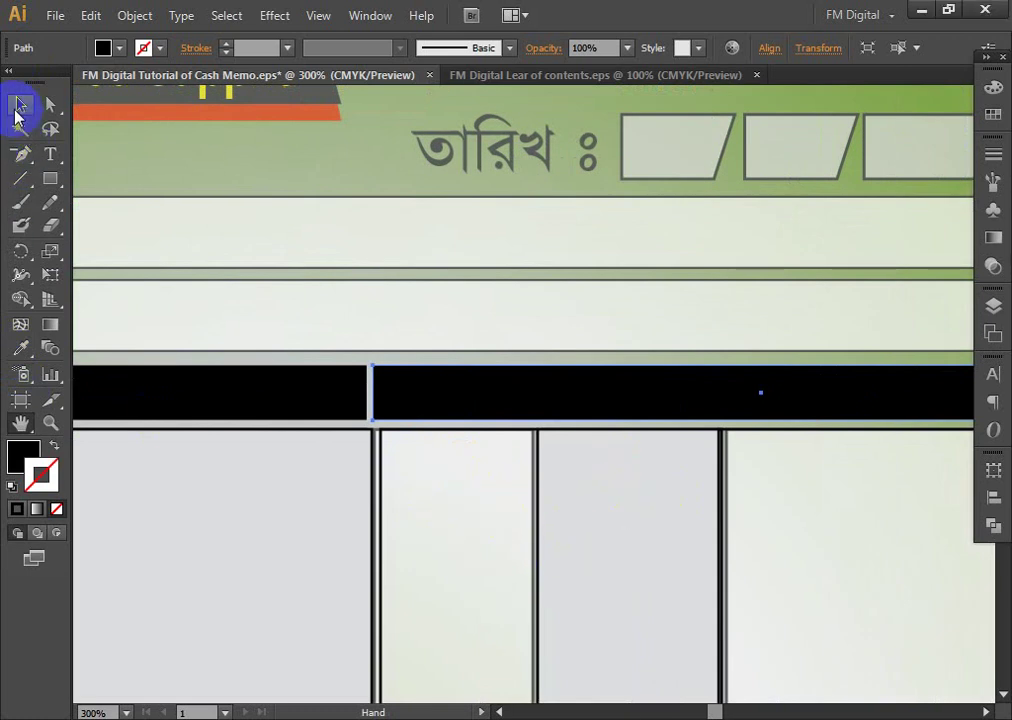
pyautogui.click(17, 108)
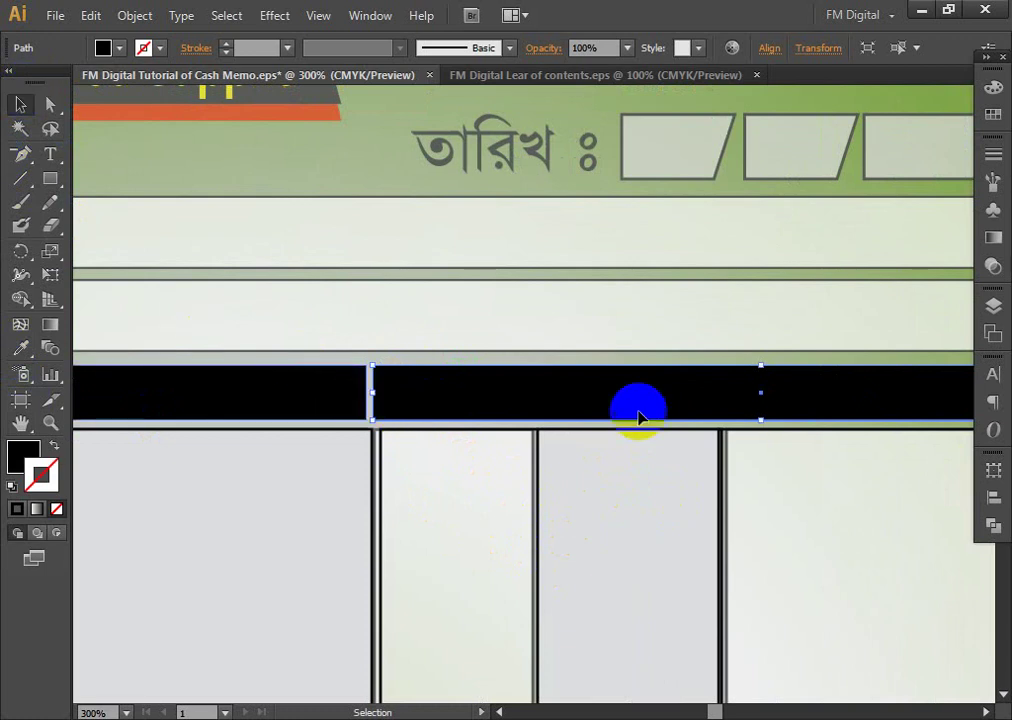
pyautogui.press('a')
pyautogui.hotkey('ctrl', '-')
pyautogui.hotkey('ctrl', '-')
pyautogui.hotkey('ctrl', '-')
pyautogui.hotkey('ctrl', '-')
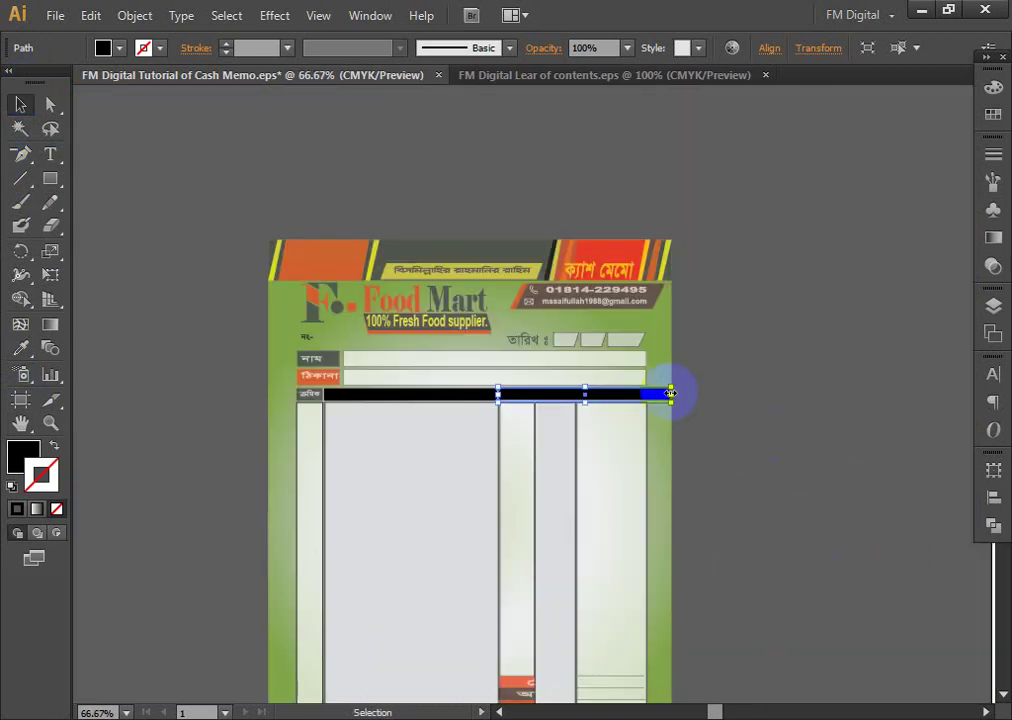
# - Narrow the black header rectangle so it stops before the দর cell
pyautogui.moveTo(671, 393); pyautogui.dragTo(565, 402)
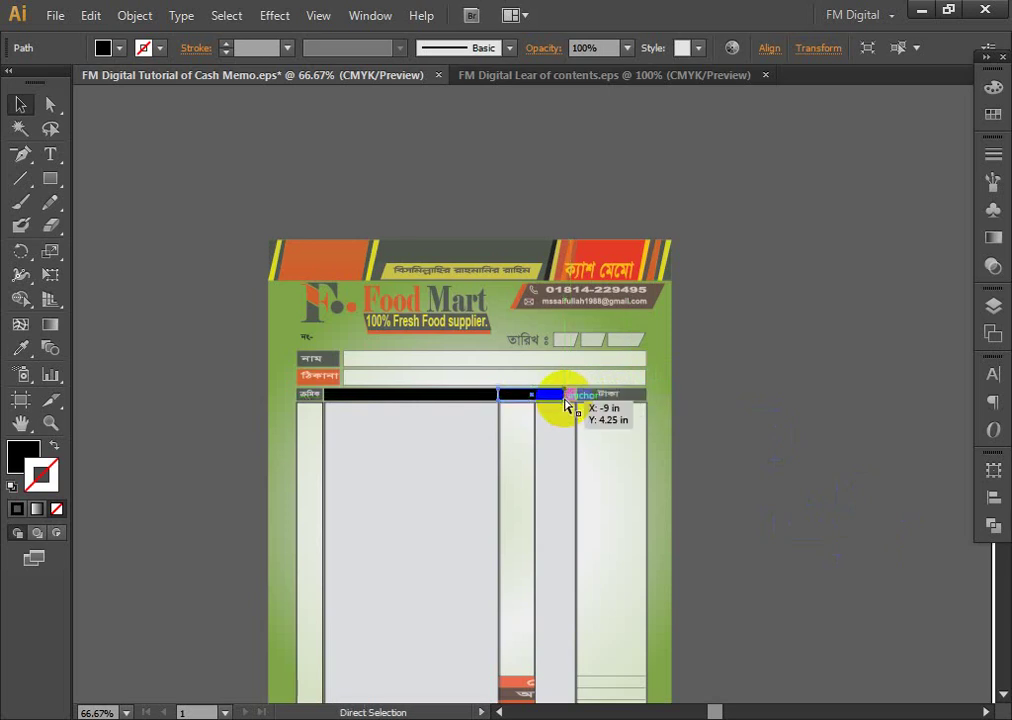
pyautogui.hotkey('ctrl', '+')
pyautogui.hotkey('ctrl', '+')
pyautogui.hotkey('ctrl', '+')
pyautogui.hotkey('ctrl', '+')
pyautogui.hotkey('ctrl', '+')
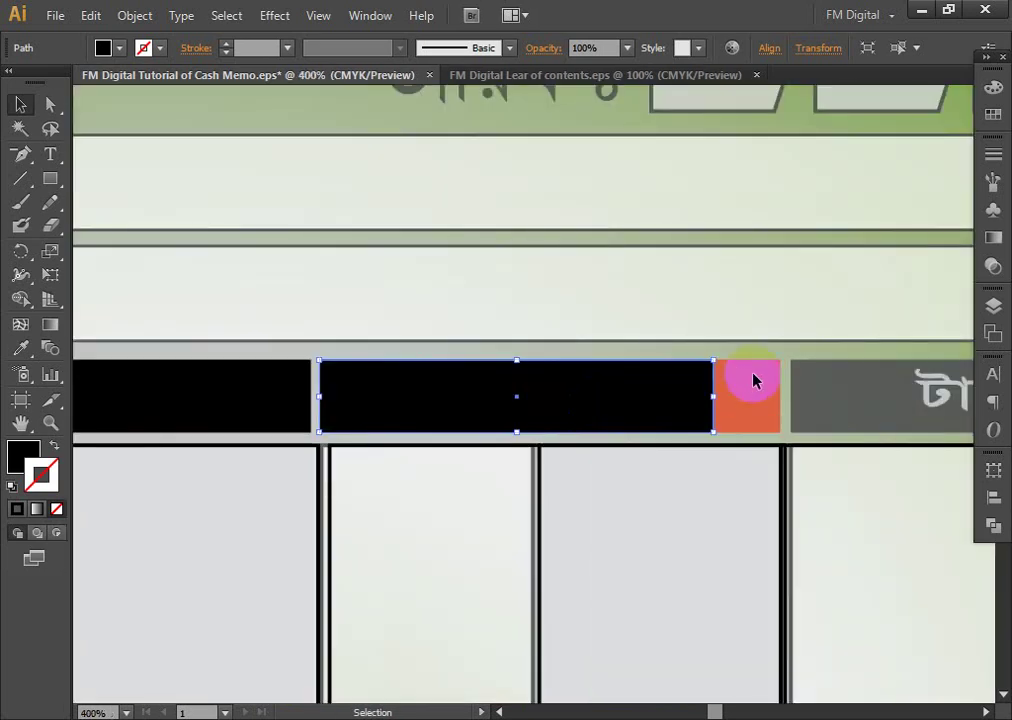
pyautogui.moveTo(713, 397); pyautogui.dragTo(524, 405)
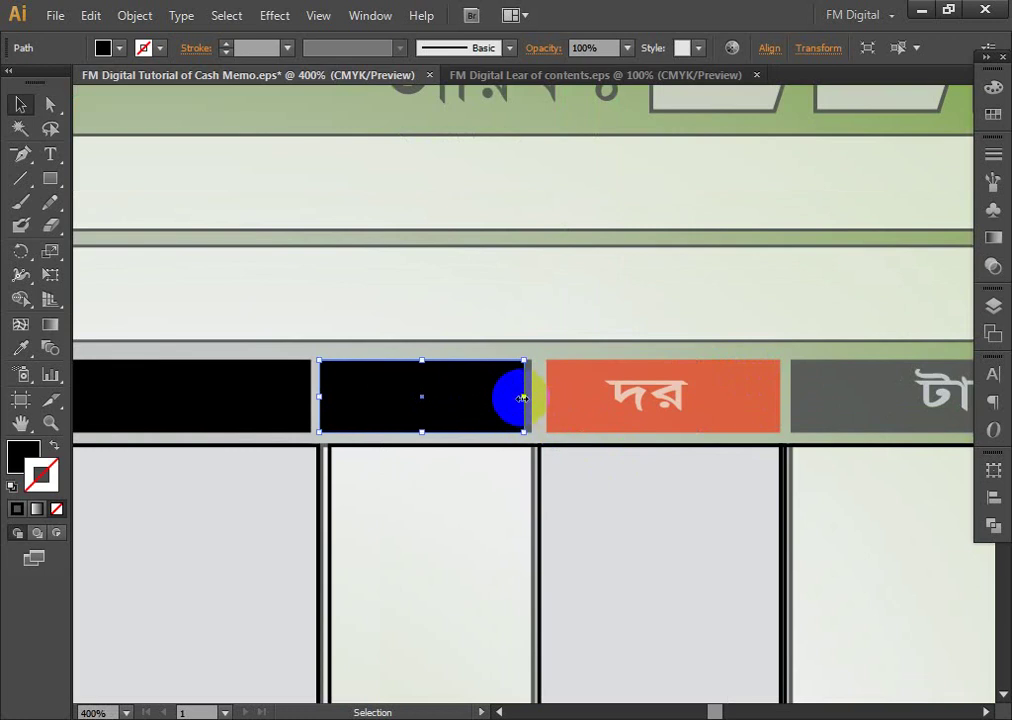
pyautogui.moveTo(522, 398); pyautogui.dragTo(532, 396)
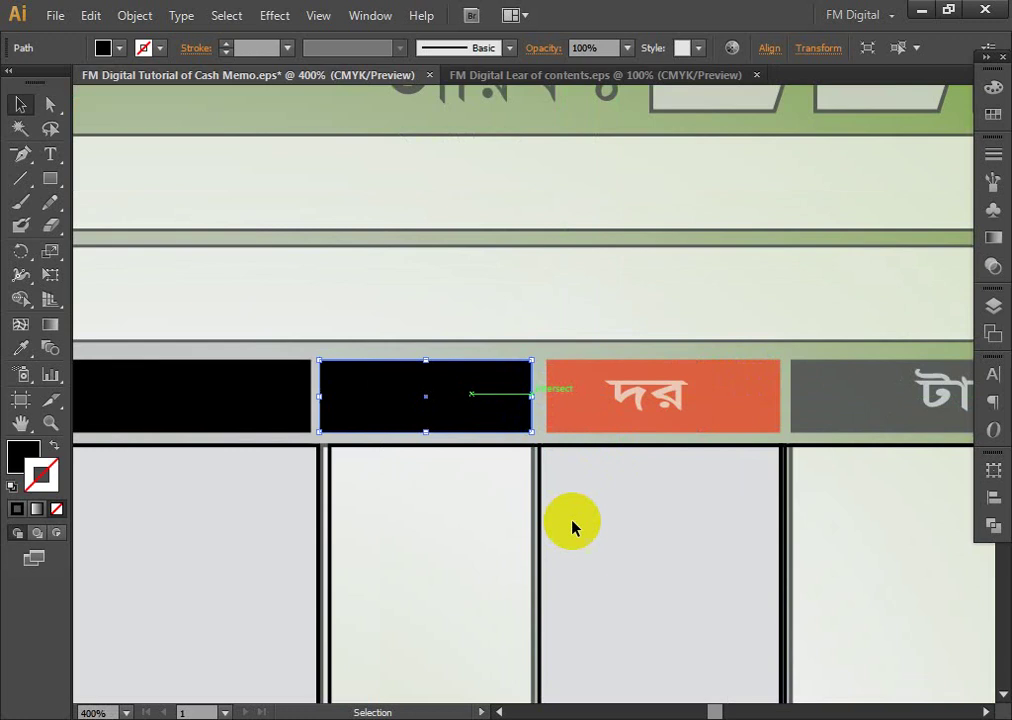
# - Duplicate the black rectangle over the দর cell and widen it to fill the cell
pyautogui.click(510, 587)
pyautogui.click(440, 413)
pyautogui.press('ctrl')
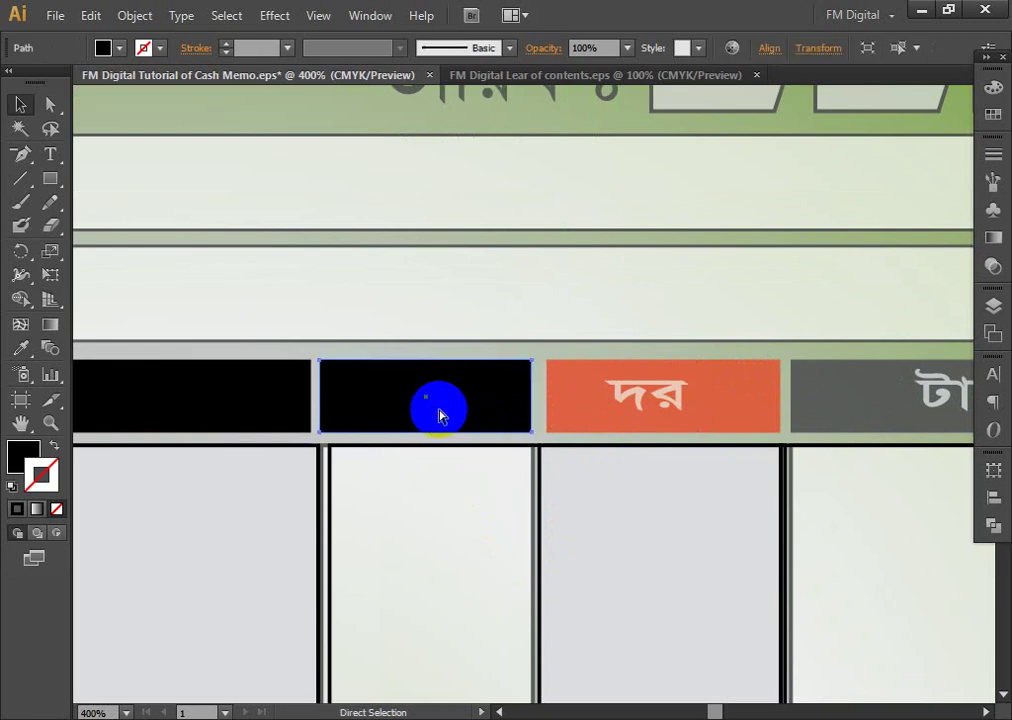
pyautogui.hotkey('alt', 'shift', 'Right')
pyautogui.hotkey('shift', 'Right')
pyautogui.hotkey('shift', 'Right')
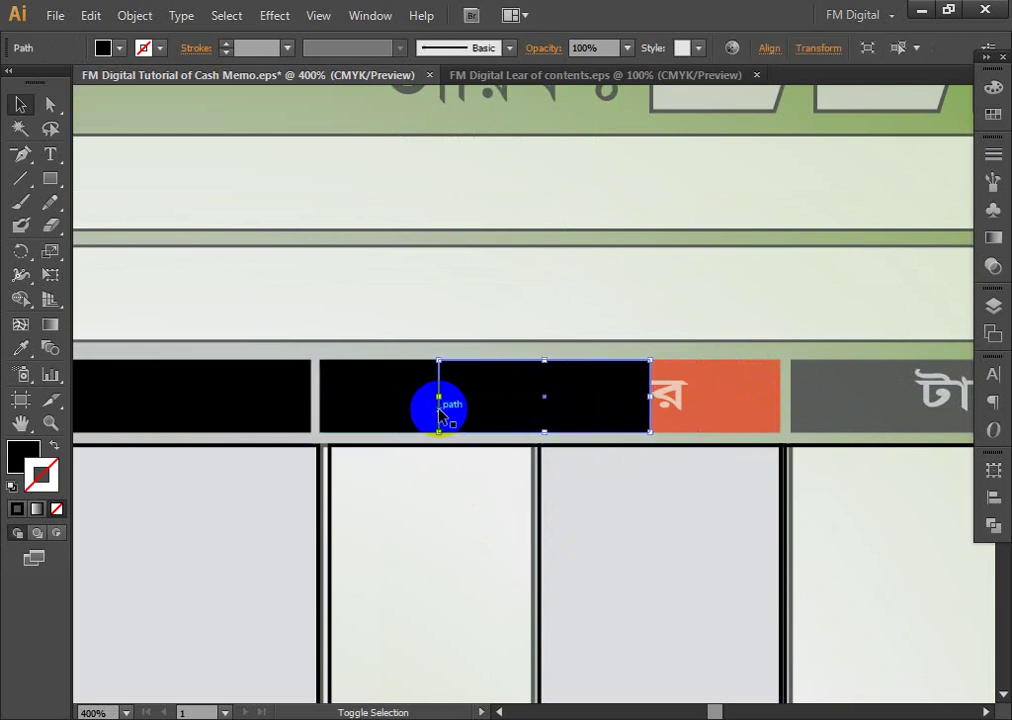
pyautogui.hotkey('shift', 'Right')
pyautogui.hotkey('shift', 'Right')
pyautogui.hotkey('shift', 'Right')
pyautogui.press('Left')
pyautogui.press('Left')
pyautogui.press('Left')
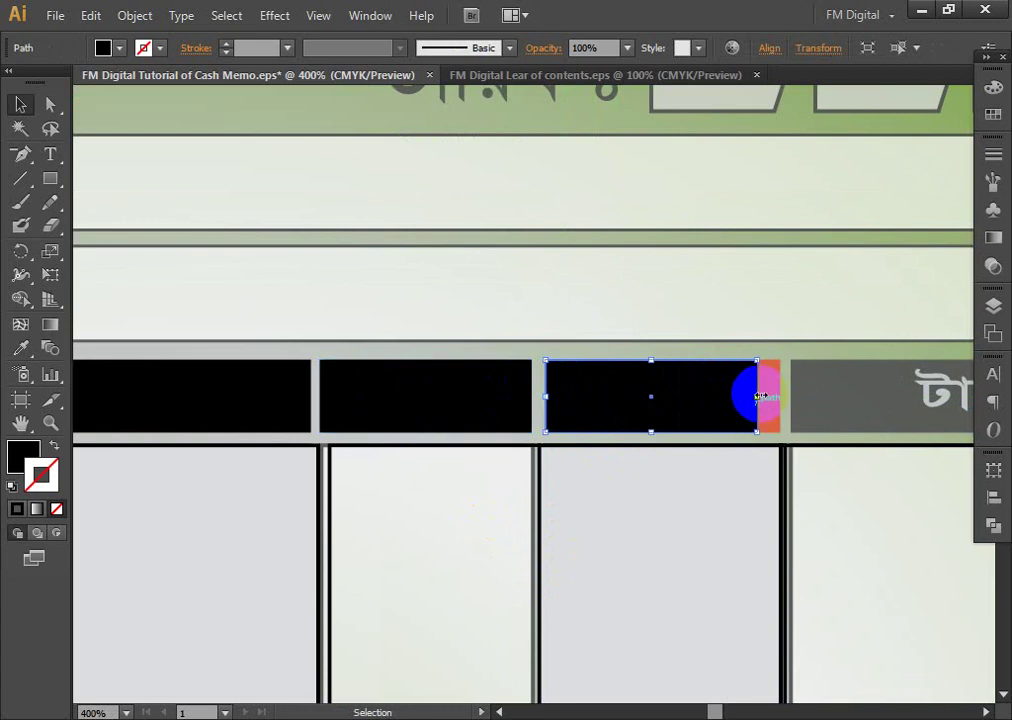
pyautogui.moveTo(763, 397); pyautogui.dragTo(781, 397)
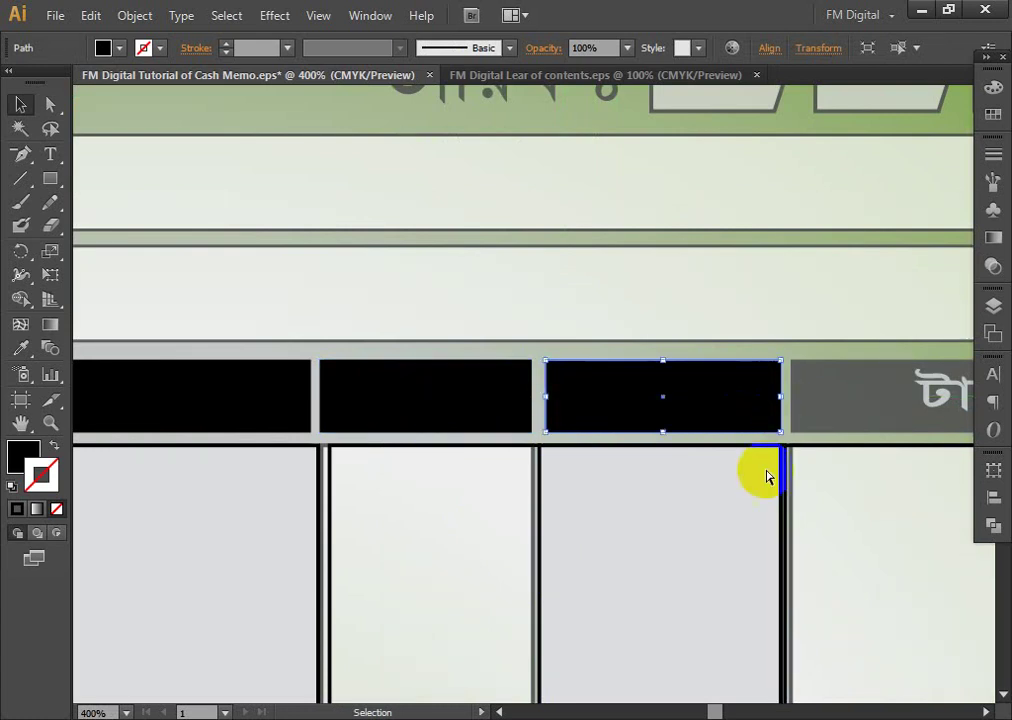
# - Duplicate the rectangle again and nudge the copy over the টাকা cell
pyautogui.moveTo(760, 500); pyautogui.dragTo(445, 520)
pyautogui.press('a')
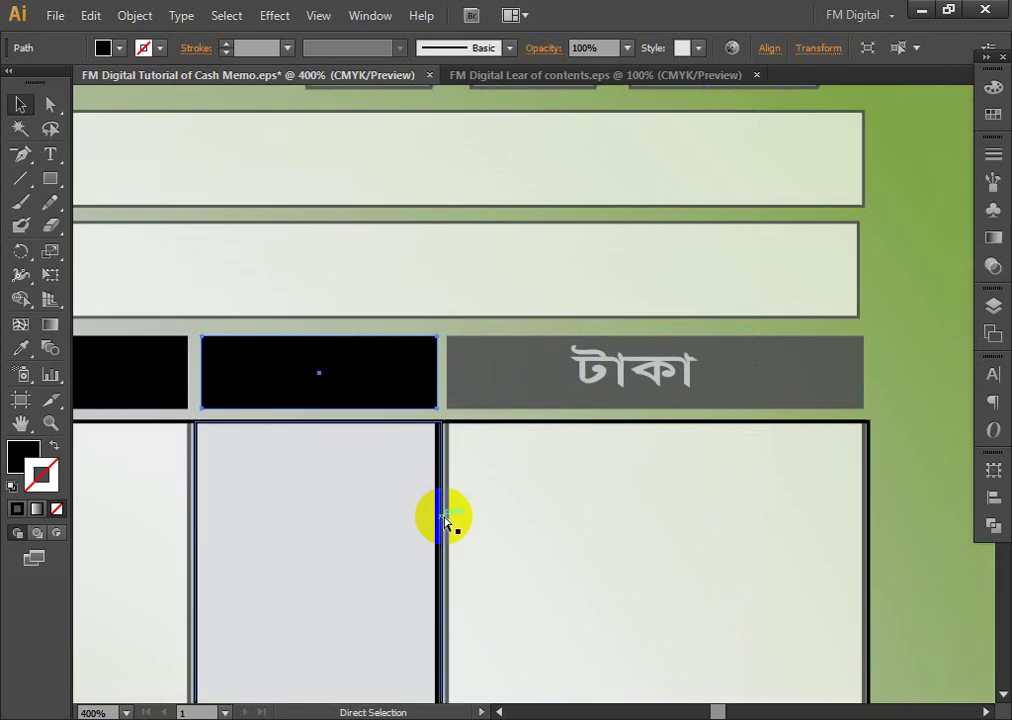
pyautogui.press('v')
pyautogui.hotkey('shift', 'Right')
pyautogui.hotkey('shift', 'Right')
pyautogui.hotkey('shift', 'Right')
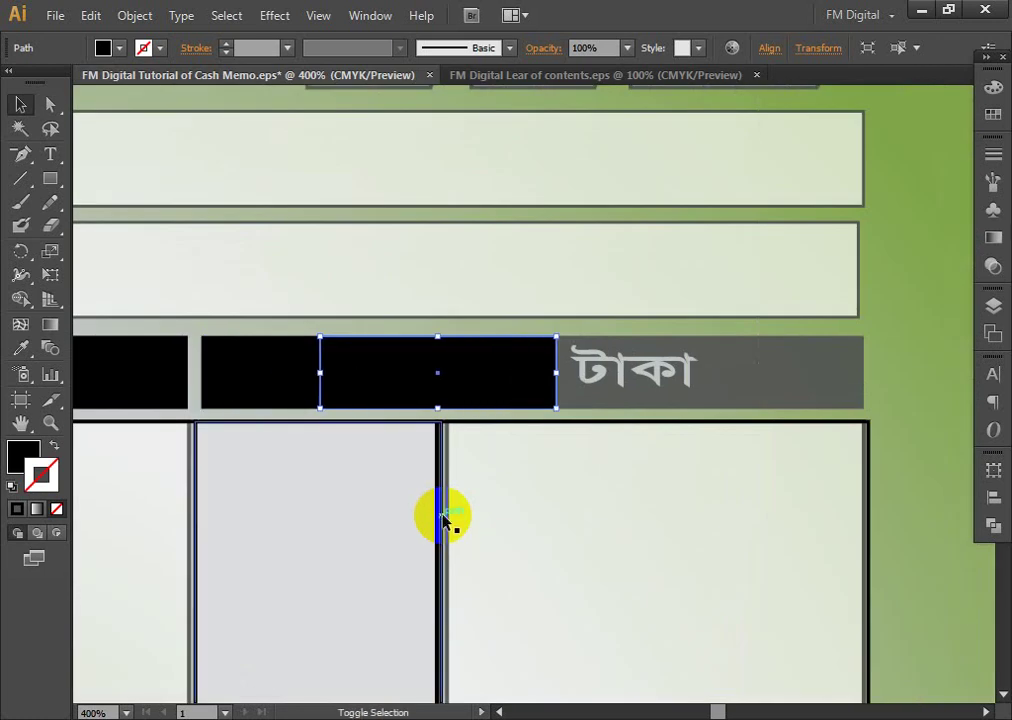
pyautogui.hotkey('shift', 'Right')
pyautogui.hotkey('shift', 'Right')
pyautogui.hotkey('shift', 'Right')
pyautogui.hotkey('shift', 'Right')
pyautogui.hotkey('shift', 'Right')
pyautogui.press('Left')
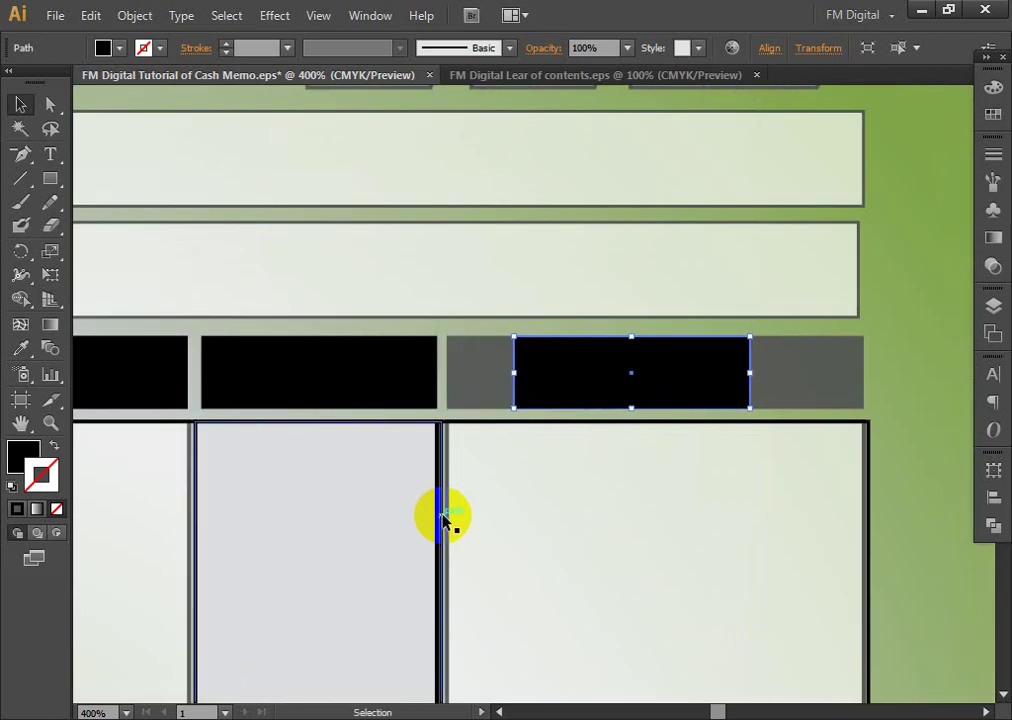
pyautogui.press('Left')
pyautogui.press('Left')
pyautogui.press('Left')
pyautogui.press('Left')
pyautogui.press('Left')
pyautogui.press('Left')
pyautogui.press('Left')
pyautogui.press('Left')
pyautogui.press('Left')
pyautogui.press('Left')
pyautogui.press('Left')
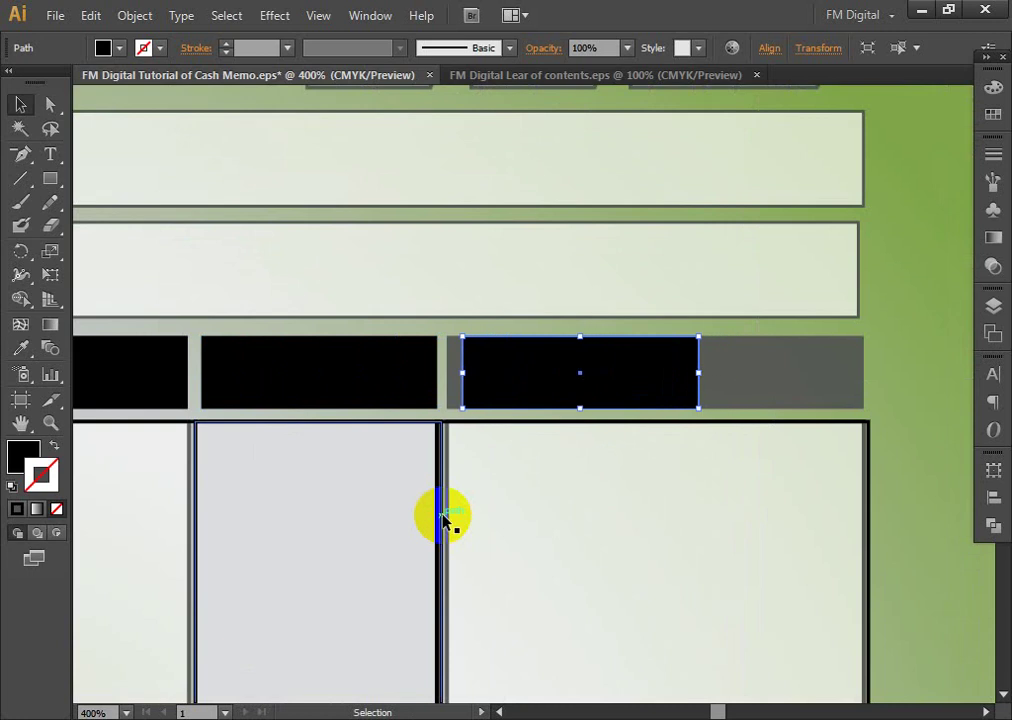
pyautogui.press('Left')
pyautogui.press('Left')
pyautogui.press('Left')
pyautogui.press('Left')
pyautogui.press('Left')
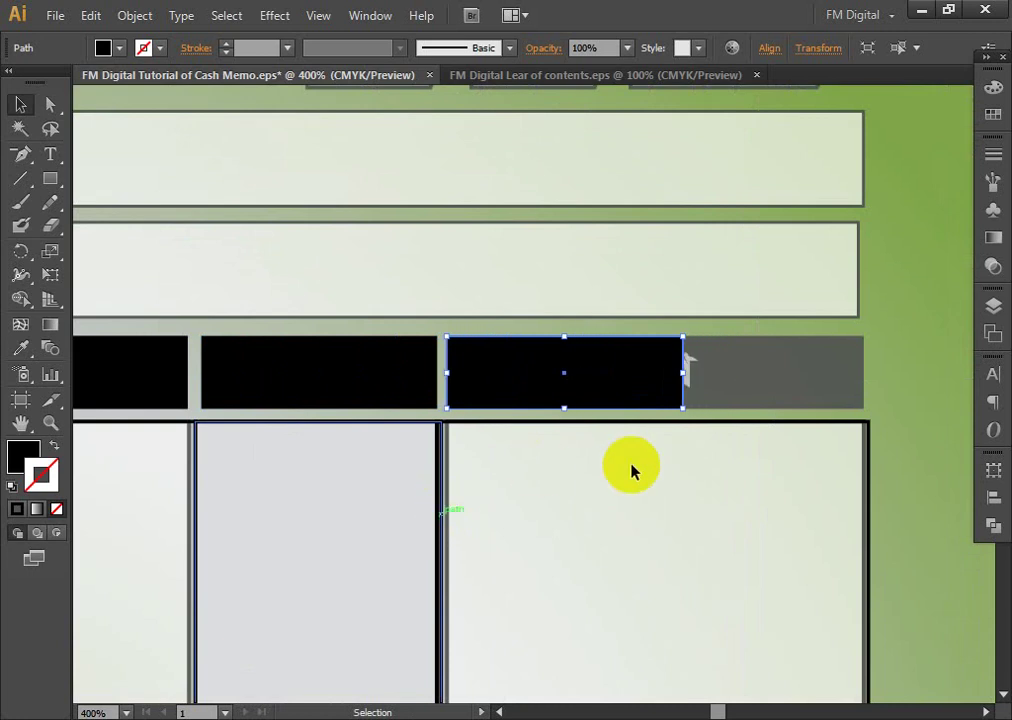
# - Stretch the last black rectangle to the table's right edge and zoom out to 150%
pyautogui.click(688, 365)
pyautogui.moveTo(683, 372); pyautogui.dragTo(866, 374)
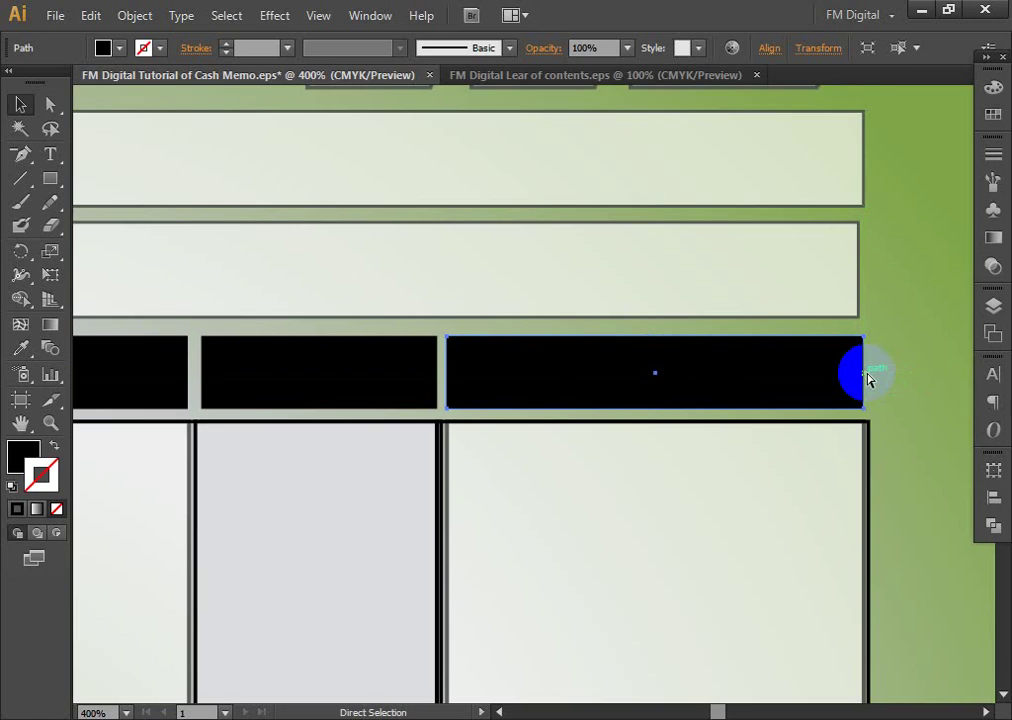
pyautogui.hotkey('ctrl', '-')
pyautogui.hotkey('ctrl', '-')
pyautogui.hotkey('ctrl', '-')
pyautogui.moveTo(538, 474); pyautogui.dragTo(686, 460)
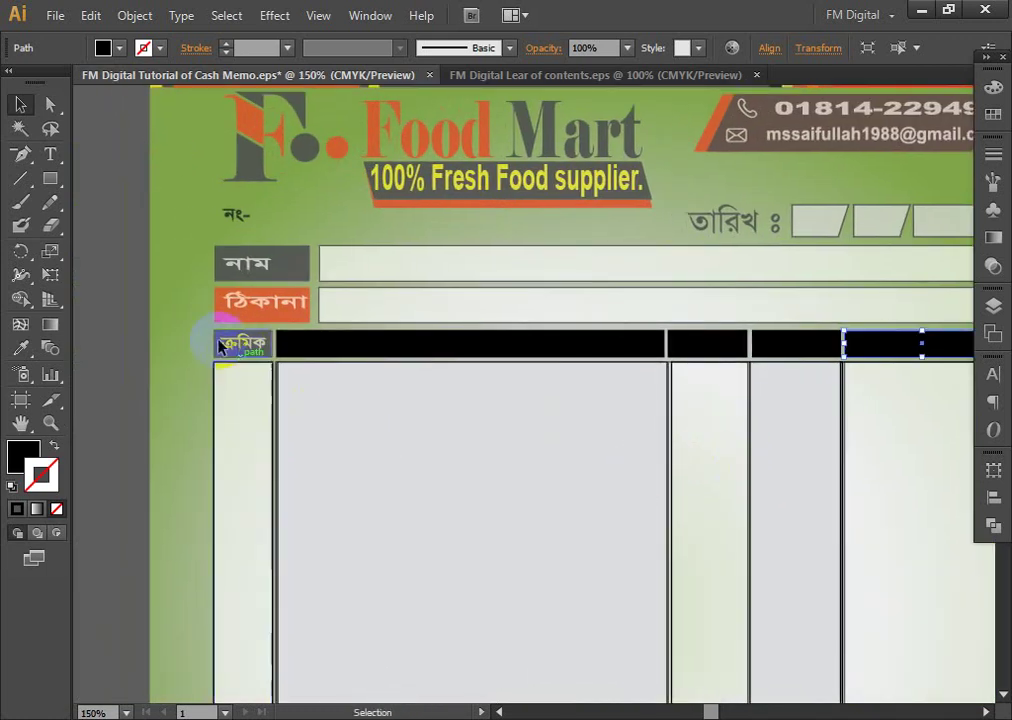
# - Fill the box over the ক্রমিক header cell with solid black (K100)
pyautogui.click(218, 343)
pyautogui.click(25, 455)
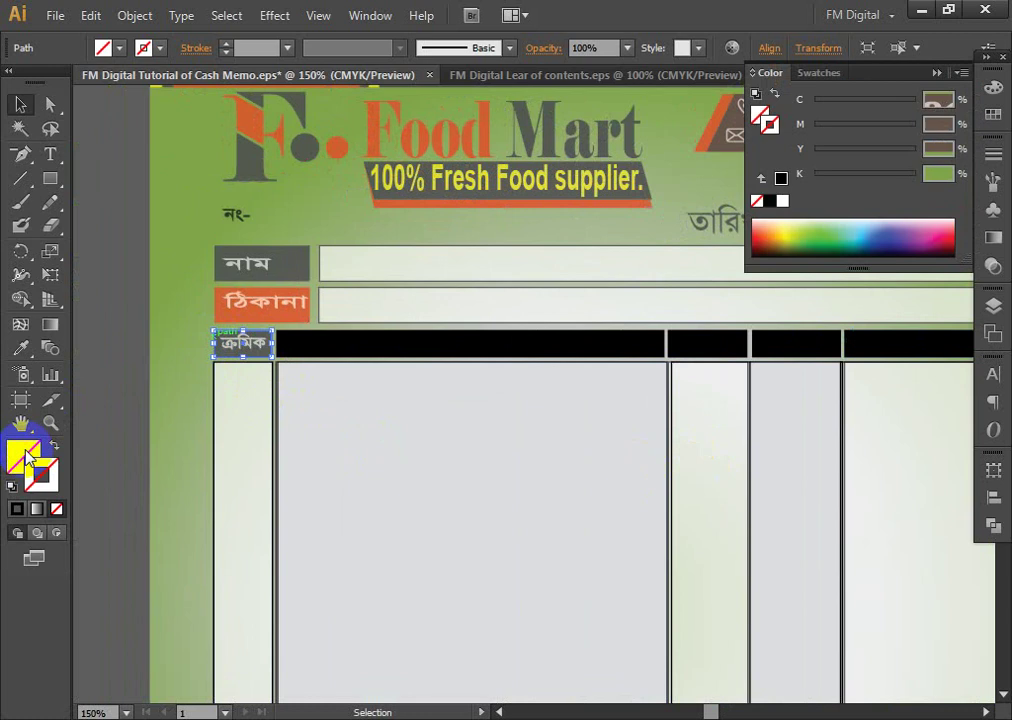
pyautogui.click(958, 174)
pyautogui.write('100')
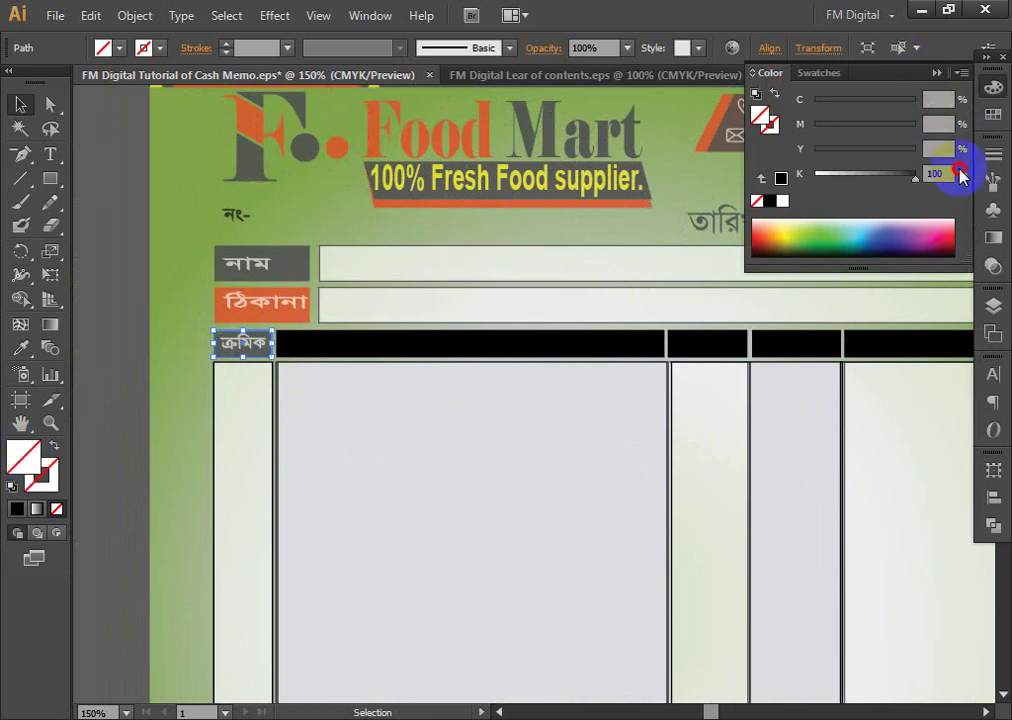
pyautogui.press('Return')
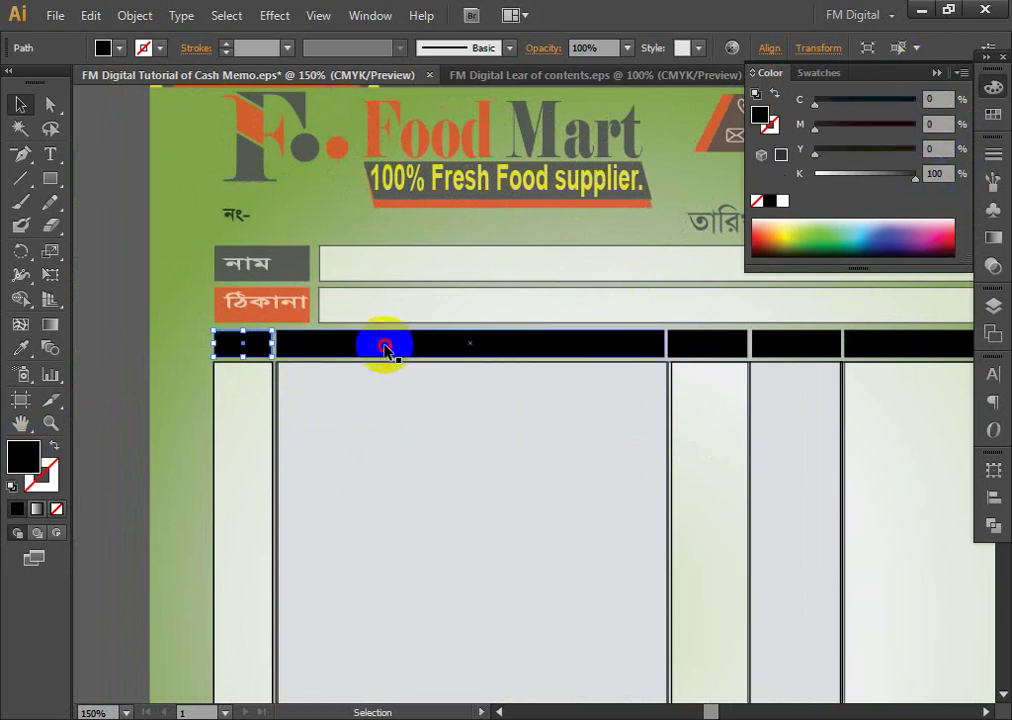
# - Recolour the wide বিবরণ header bar red with M100 Y100 K0
pyautogui.click(386, 349)
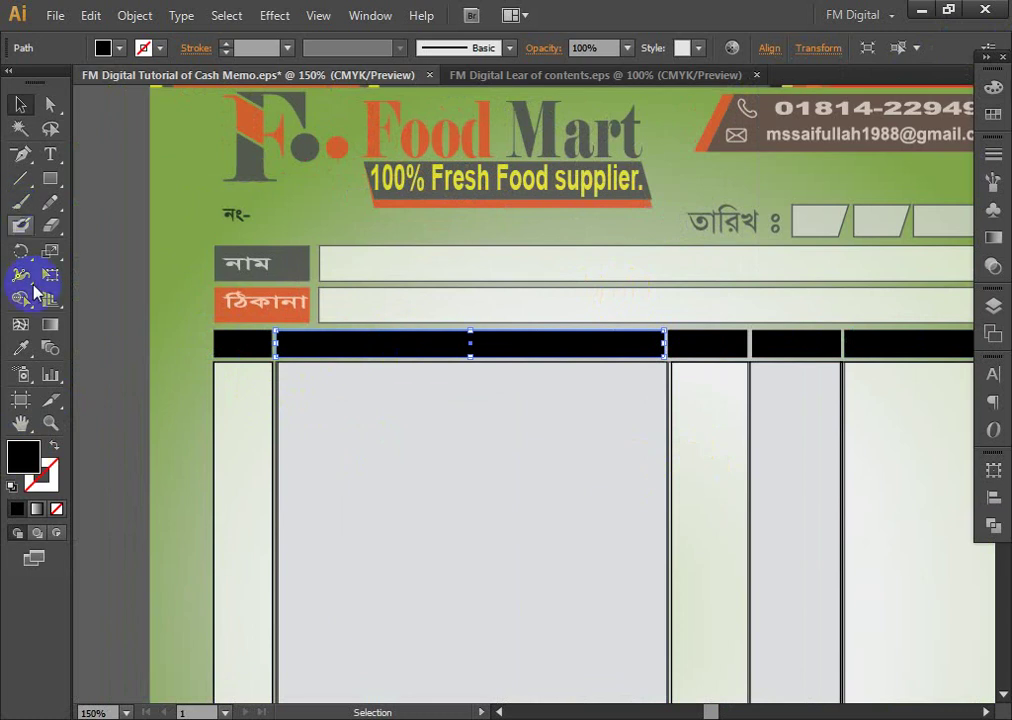
pyautogui.click(993, 88)
pyautogui.click(837, 157)
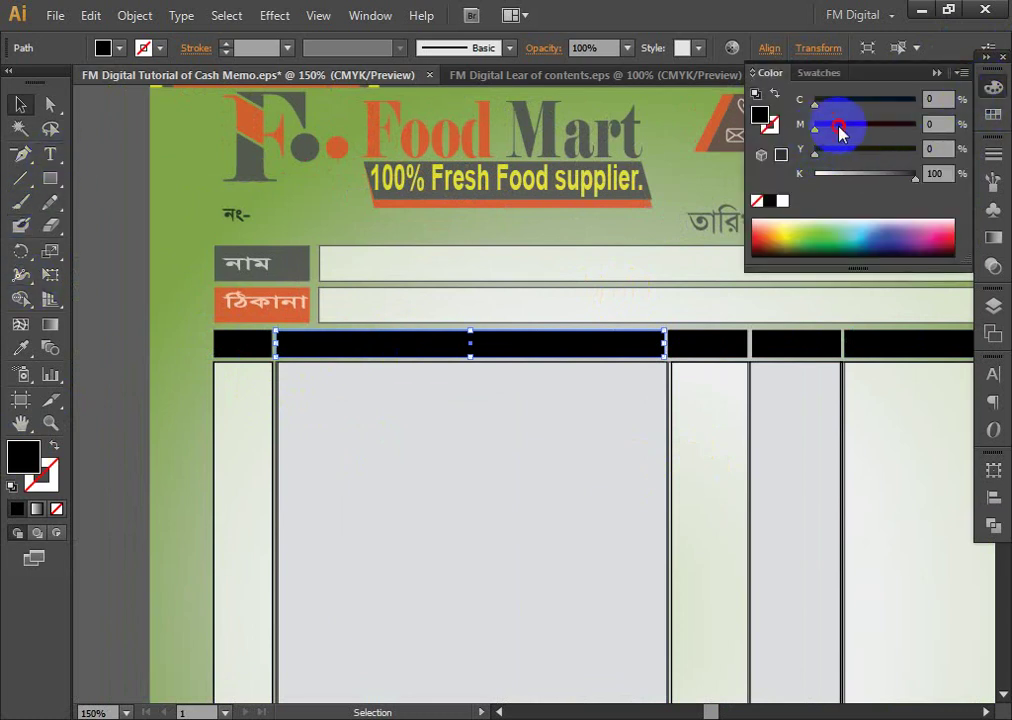
pyautogui.moveTo(836, 124); pyautogui.dragTo(994, 113)
pyautogui.moveTo(919, 176); pyautogui.dragTo(662, 183)
pyautogui.click(818, 172)
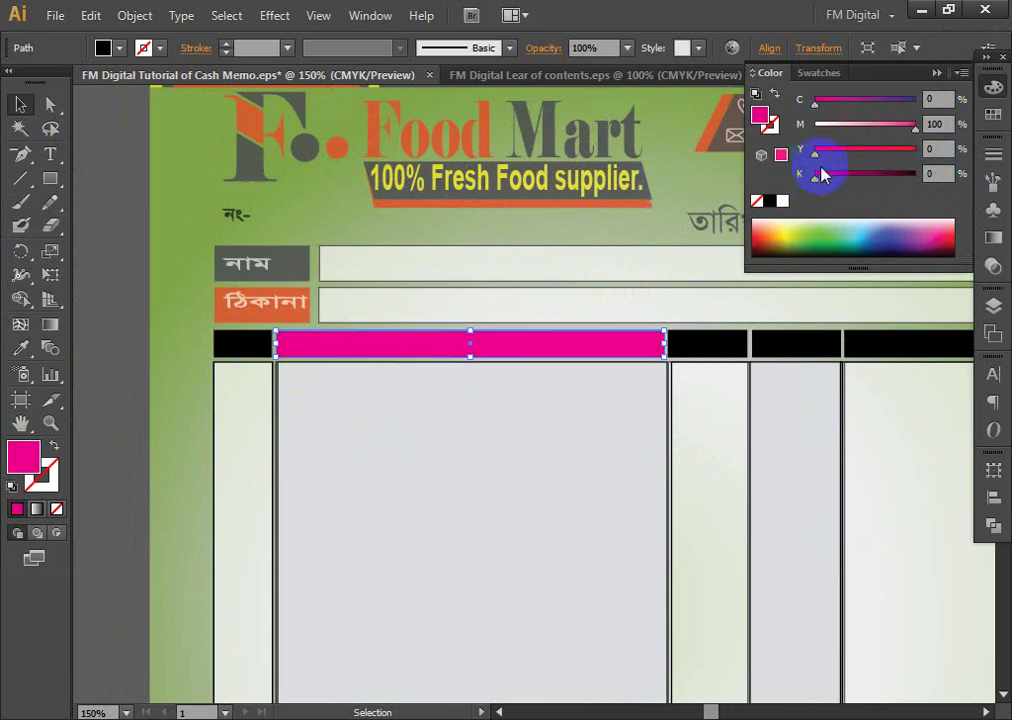
pyautogui.moveTo(816, 158); pyautogui.dragTo(947, 157)
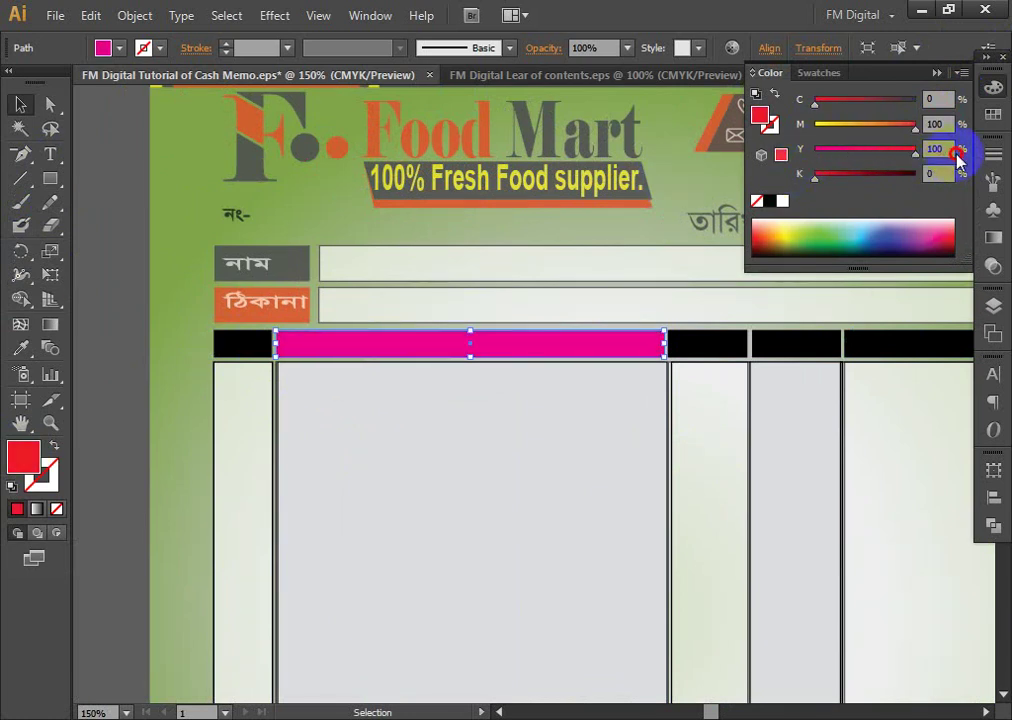
pyautogui.moveTo(577, 399); pyautogui.dragTo(269, 417)
pyautogui.click(483, 364)
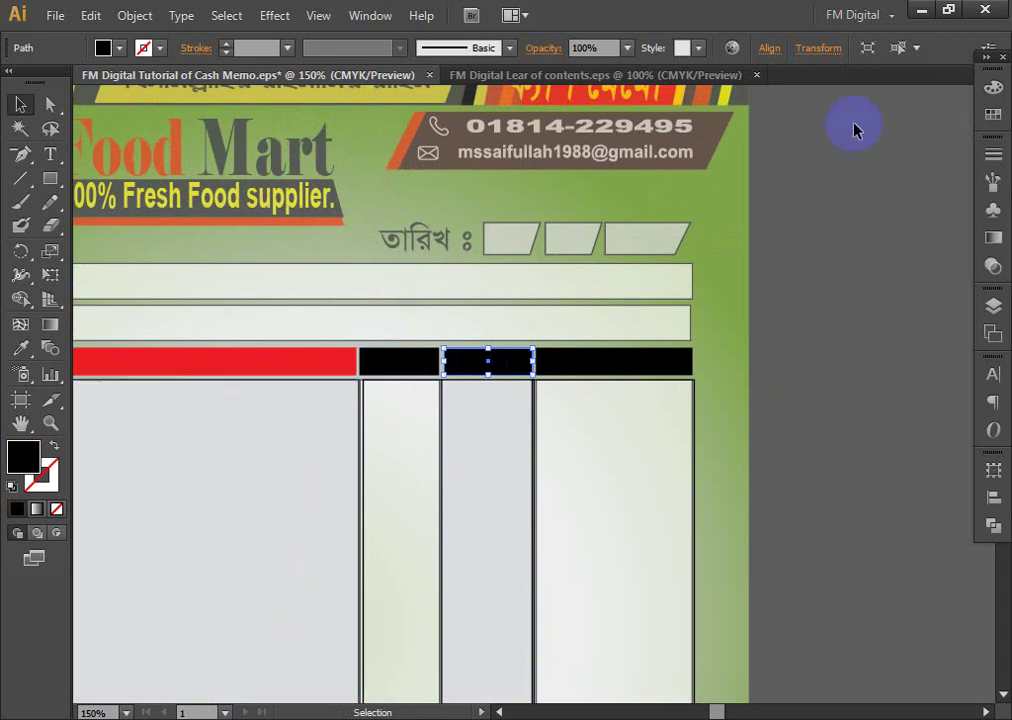
# - Fill the fourth header rectangle red with M100 Y100 K0
pyautogui.click(992, 118)
pyautogui.click(994, 87)
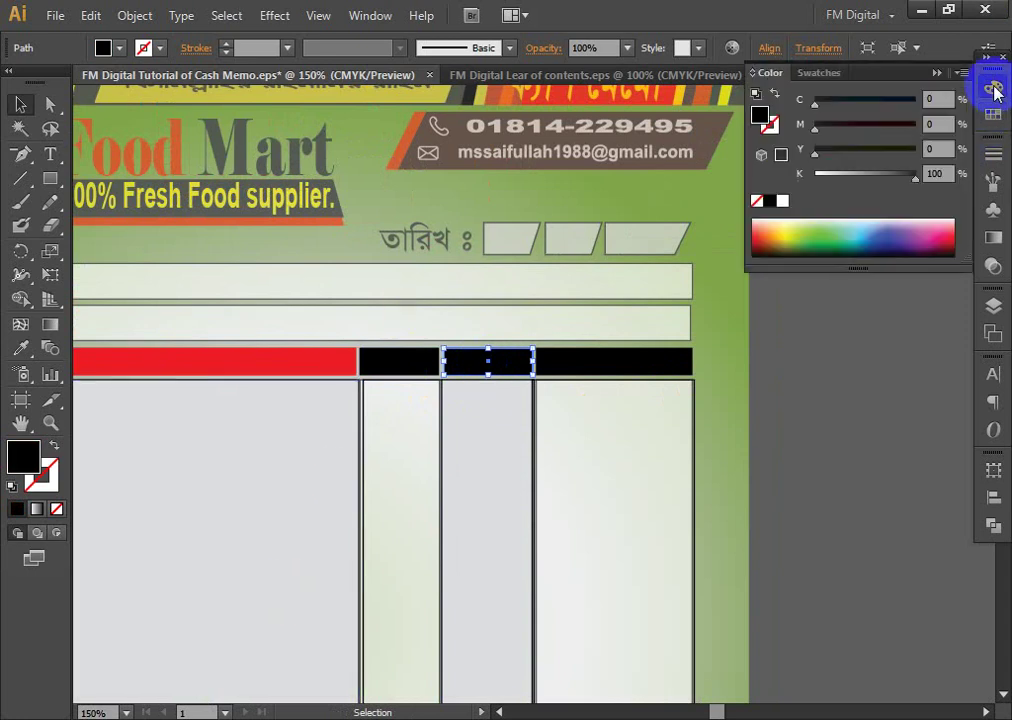
pyautogui.click(996, 118)
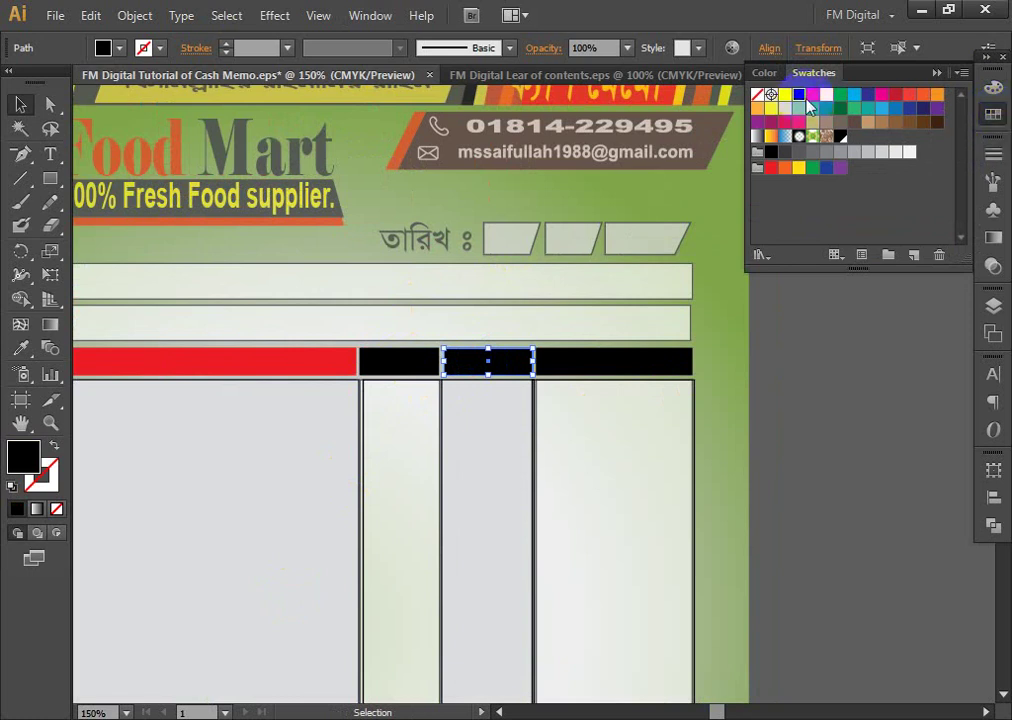
pyautogui.click(992, 88)
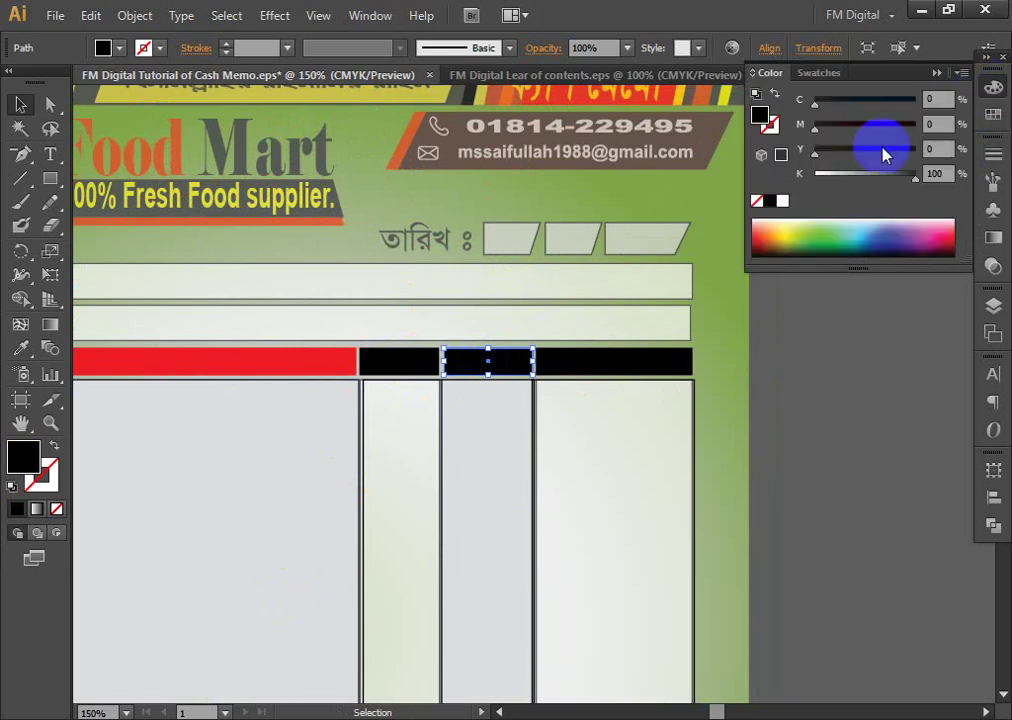
pyautogui.moveTo(816, 131); pyautogui.dragTo(960, 118)
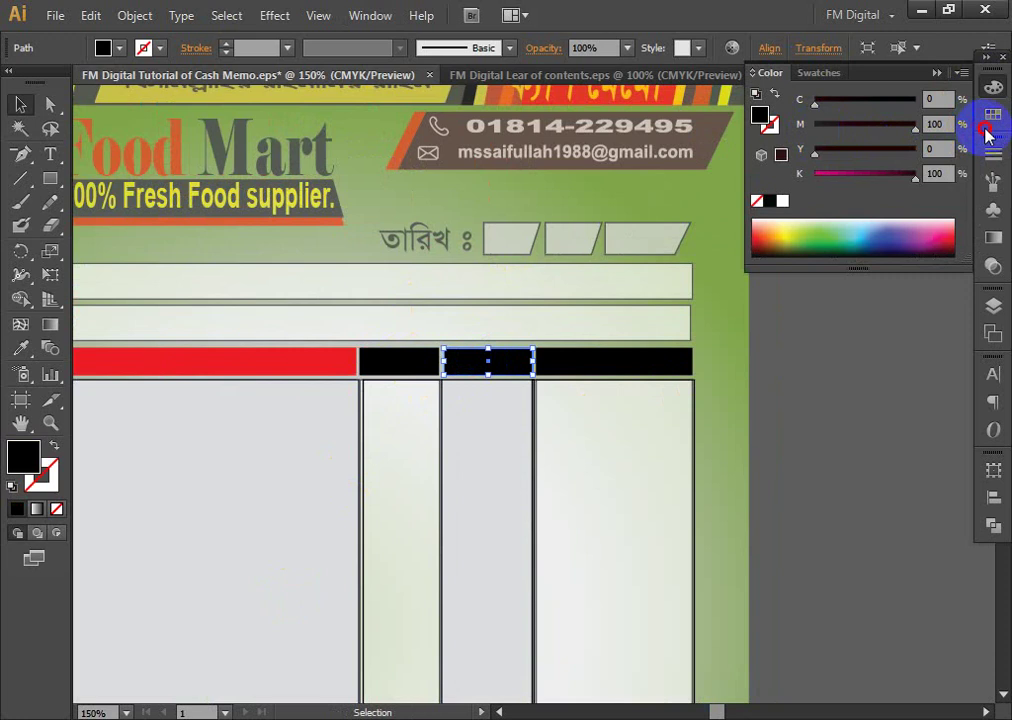
pyautogui.moveTo(814, 150); pyautogui.dragTo(948, 149)
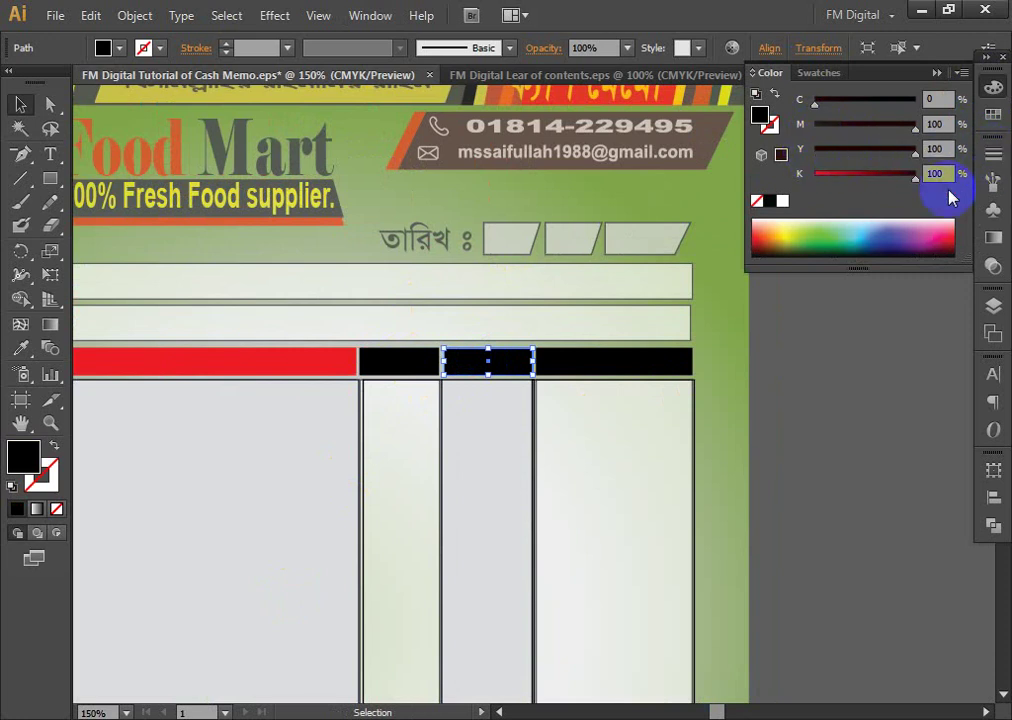
pyautogui.click(840, 142)
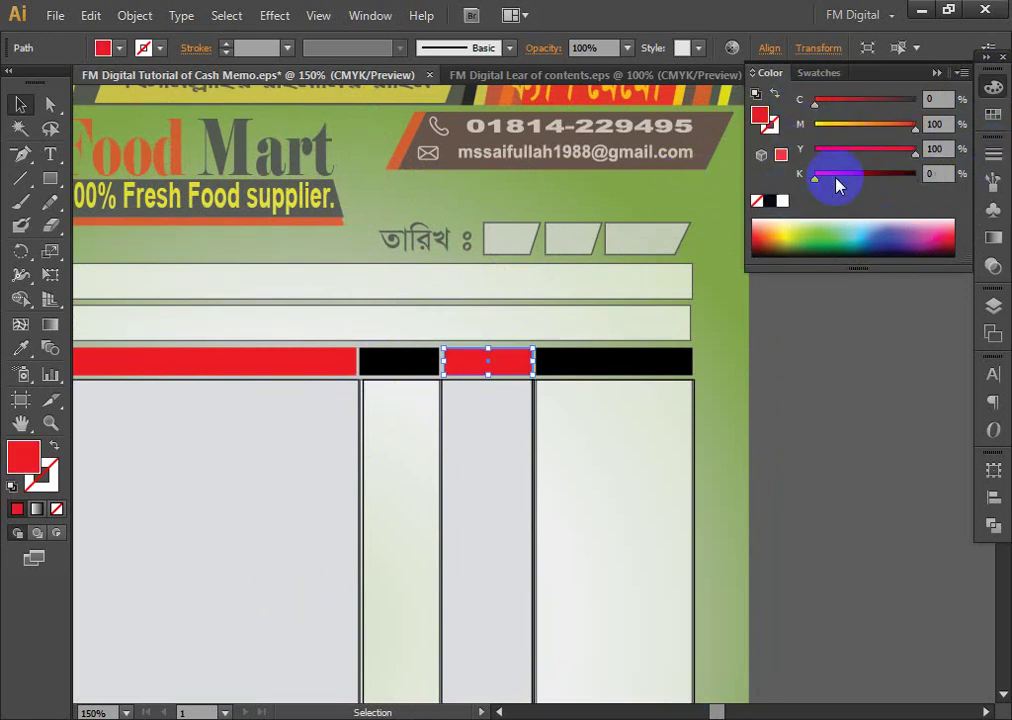
pyautogui.click(937, 125)
pyautogui.click(932, 150)
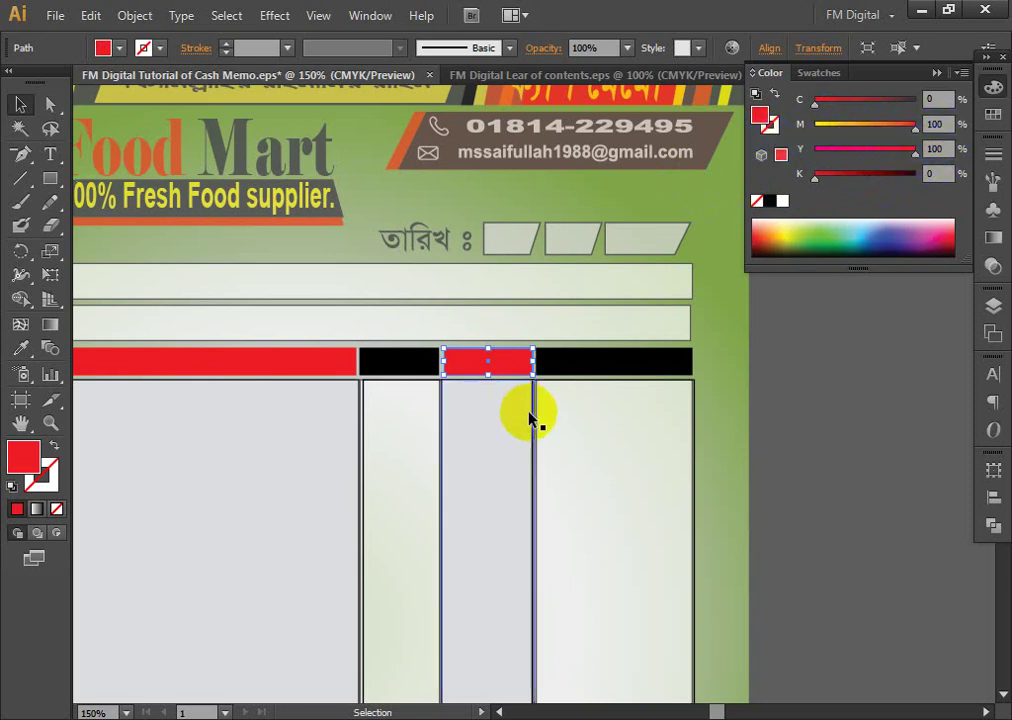
# - Select all the header rectangles together and delete them
pyautogui.keyDown('shift'); pyautogui.click(605, 362); pyautogui.keyUp('shift')
pyautogui.click(597, 366)
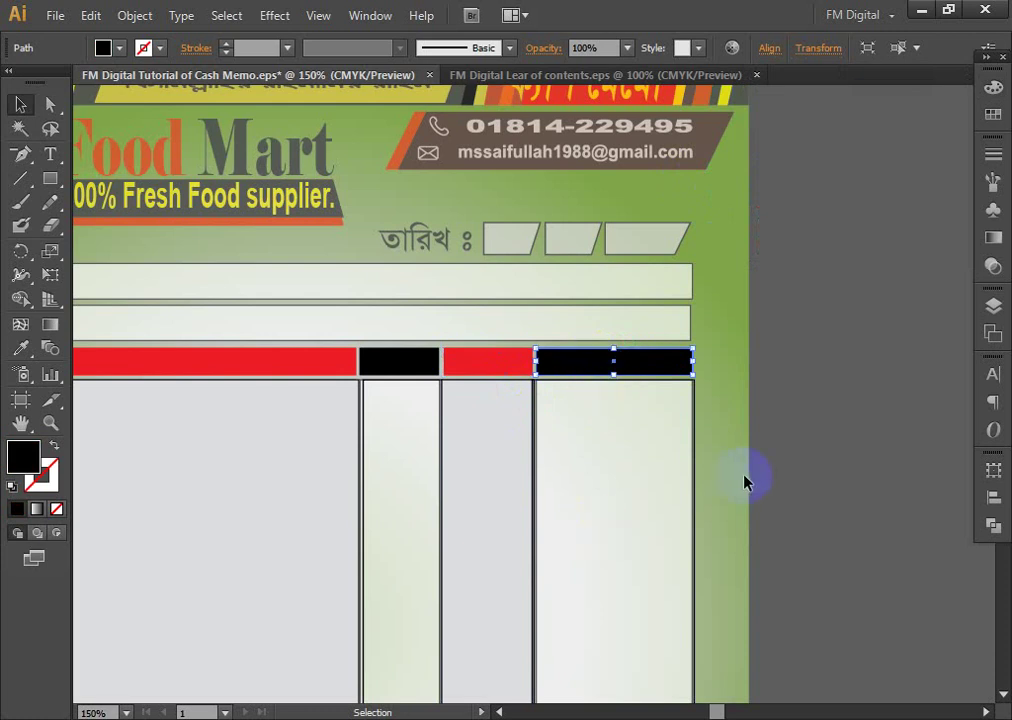
pyautogui.moveTo(361, 553); pyautogui.dragTo(510, 522)
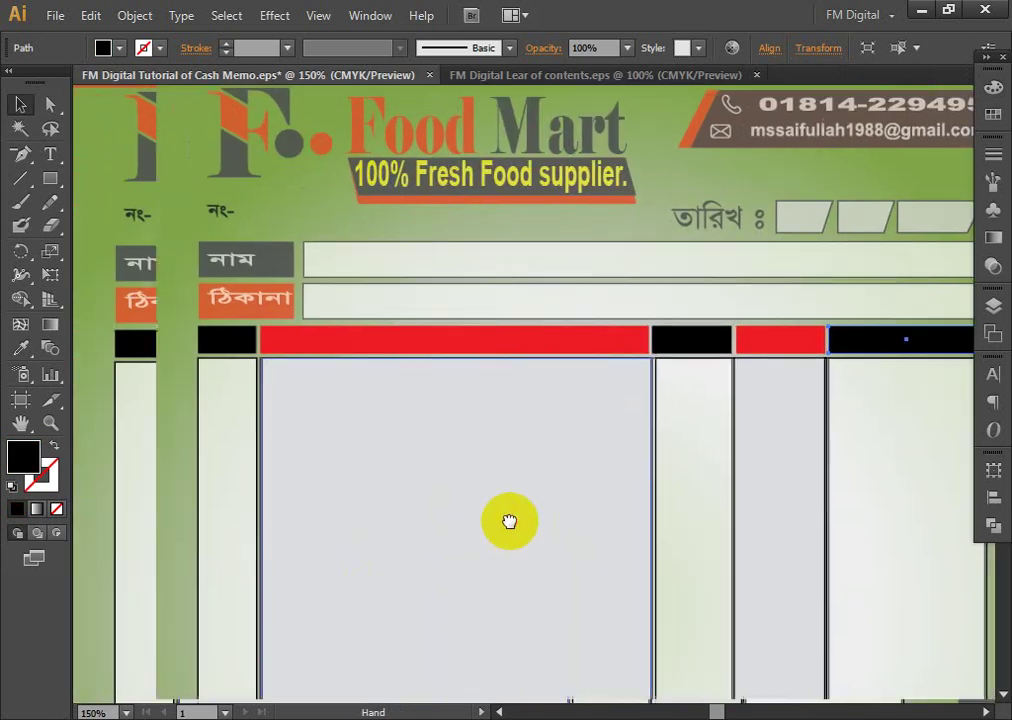
pyautogui.moveTo(400, 512); pyautogui.dragTo(396, 529)
pyautogui.click(210, 362)
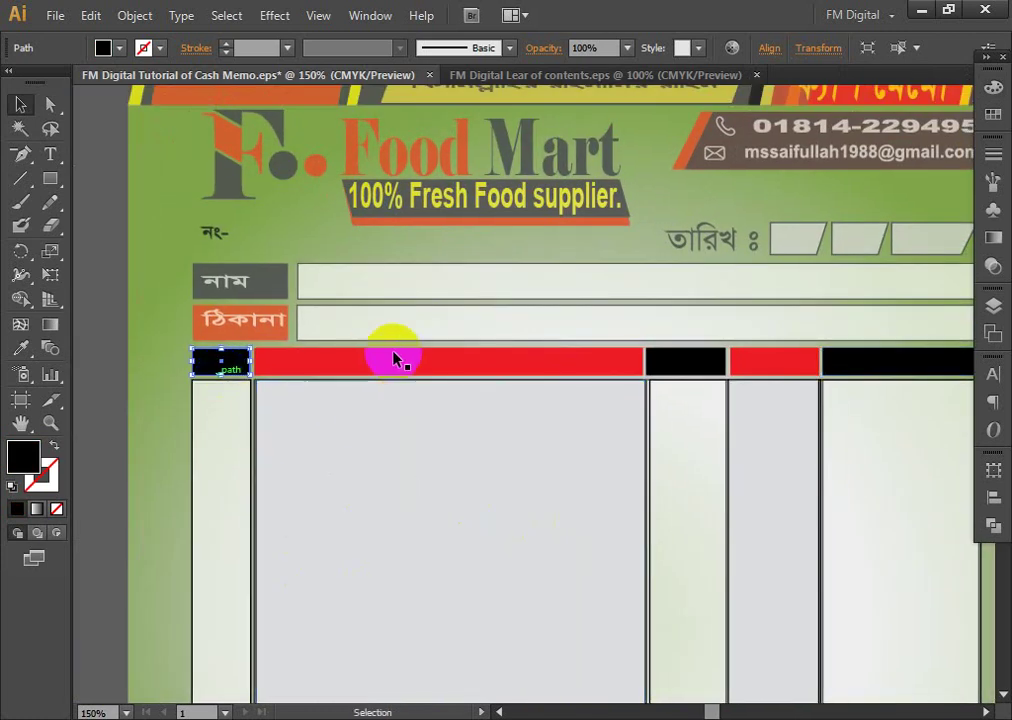
pyautogui.click(156, 409)
pyautogui.click(208, 372)
pyautogui.keyDown('shift'); pyautogui.click(332, 362); pyautogui.keyUp('shift')
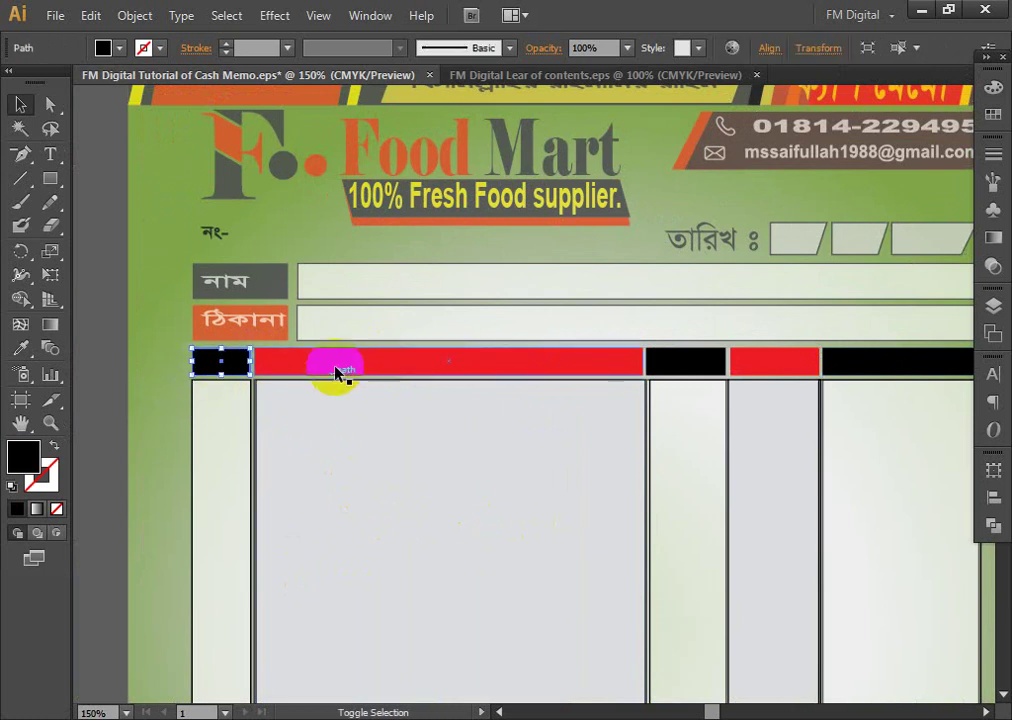
pyautogui.keyDown('shift'); pyautogui.click(712, 368); pyautogui.keyUp('shift')
pyautogui.keyDown('shift'); pyautogui.click(760, 370); pyautogui.keyUp('shift')
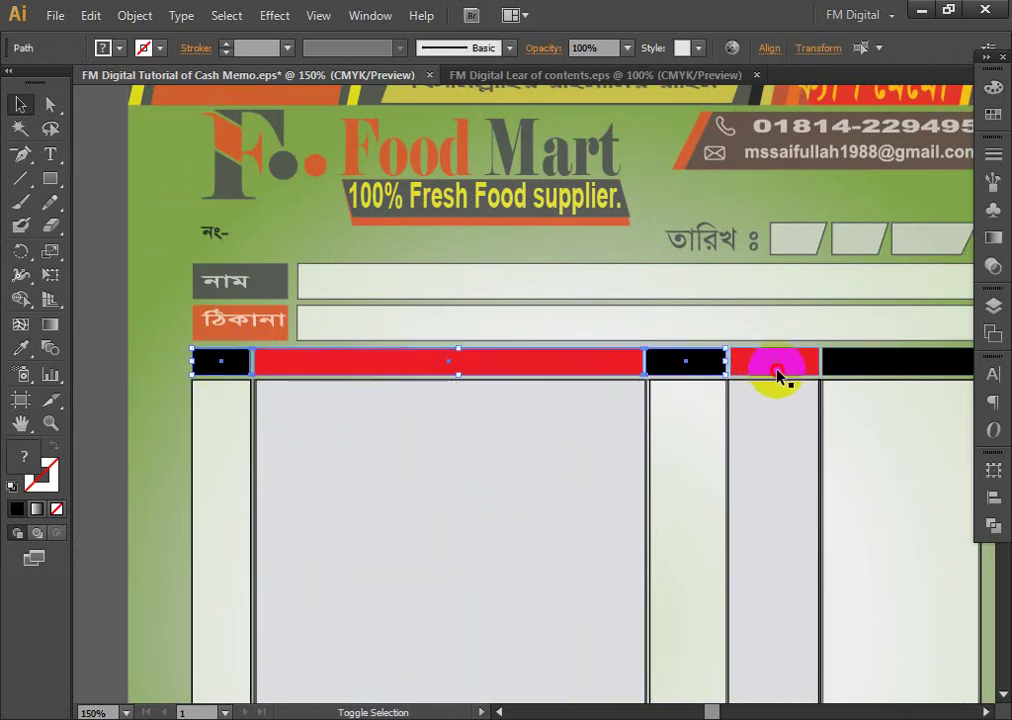
pyautogui.press('ctrl')
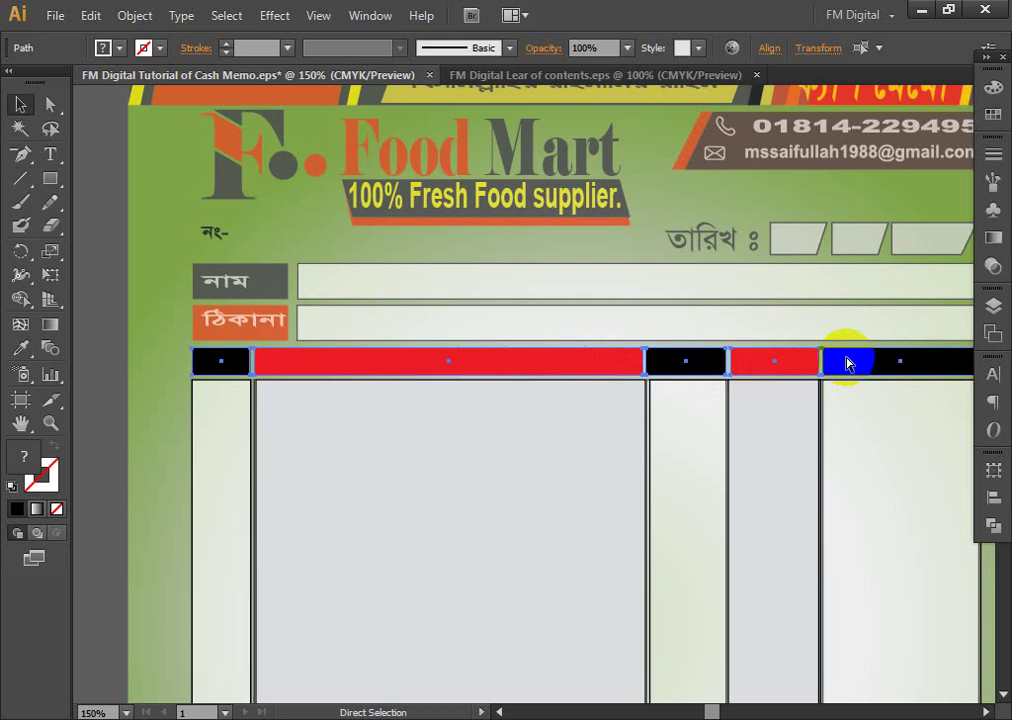
pyautogui.press('Delete')
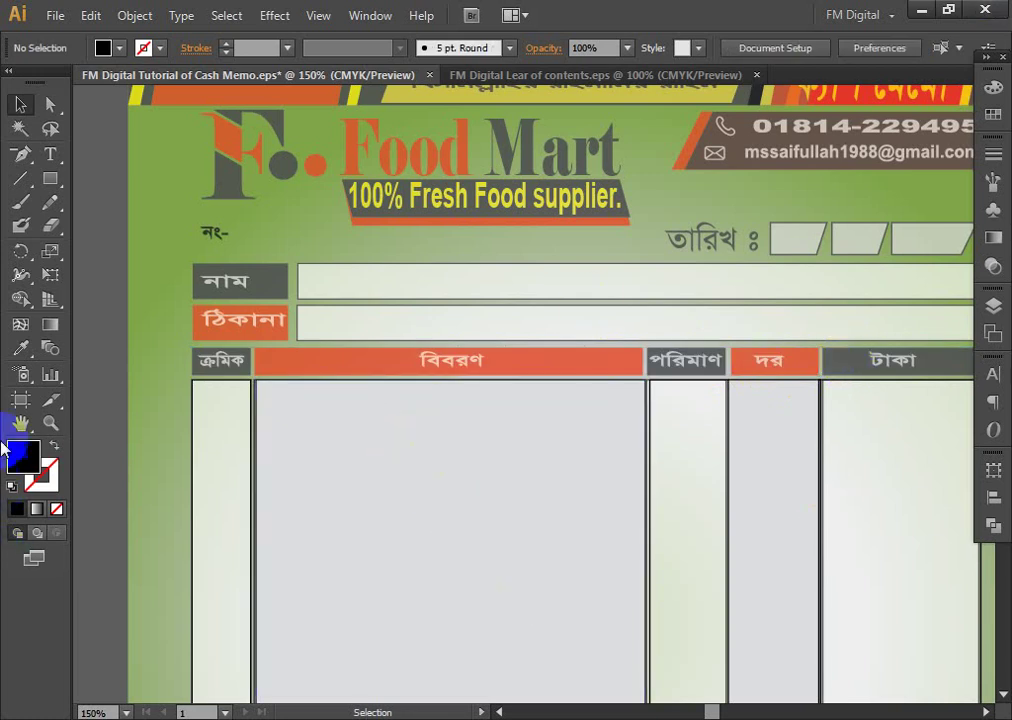
# - Set the Type tool's font to SutonnyEMJ Regular 12 pt in the Character panel
pyautogui.click(50, 158)
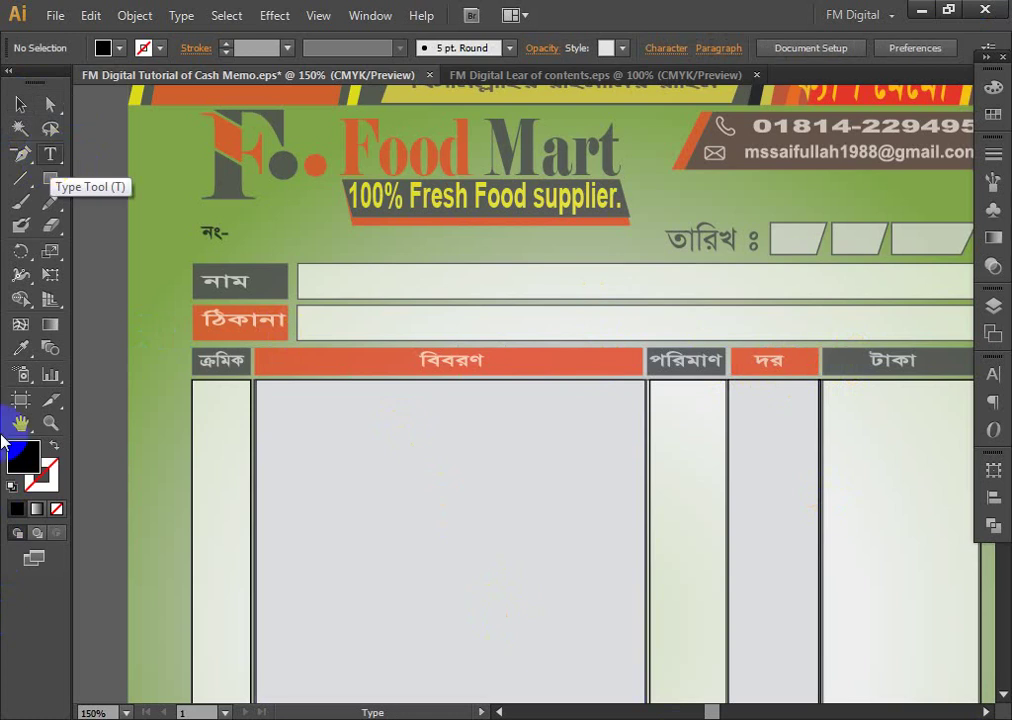
pyautogui.click(992, 399)
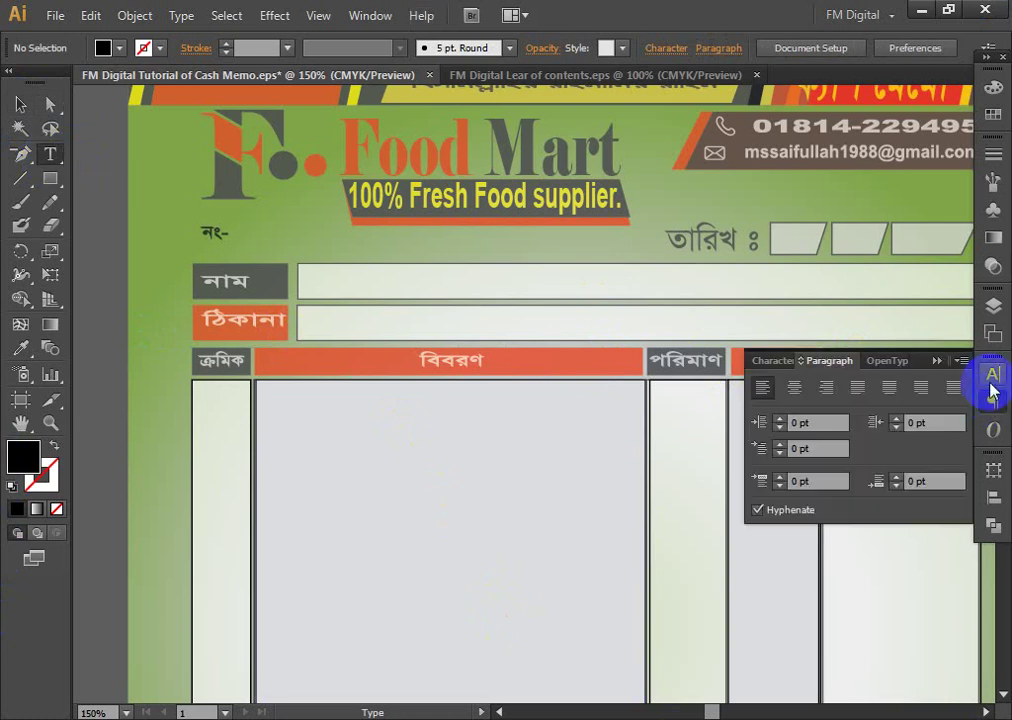
pyautogui.click(990, 384)
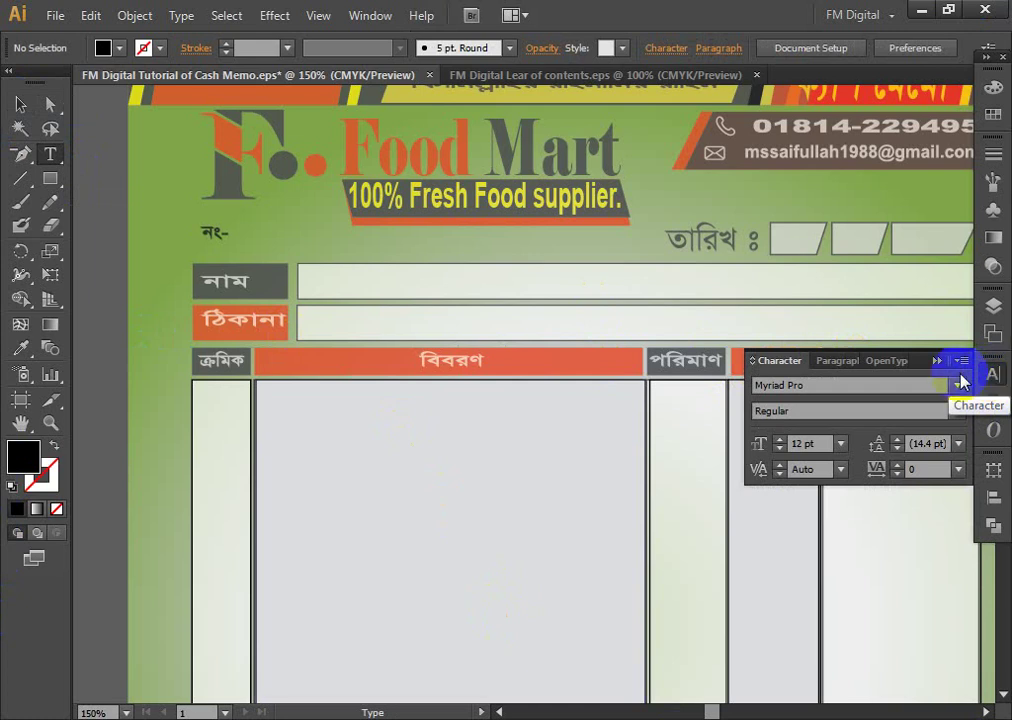
pyautogui.click(810, 384)
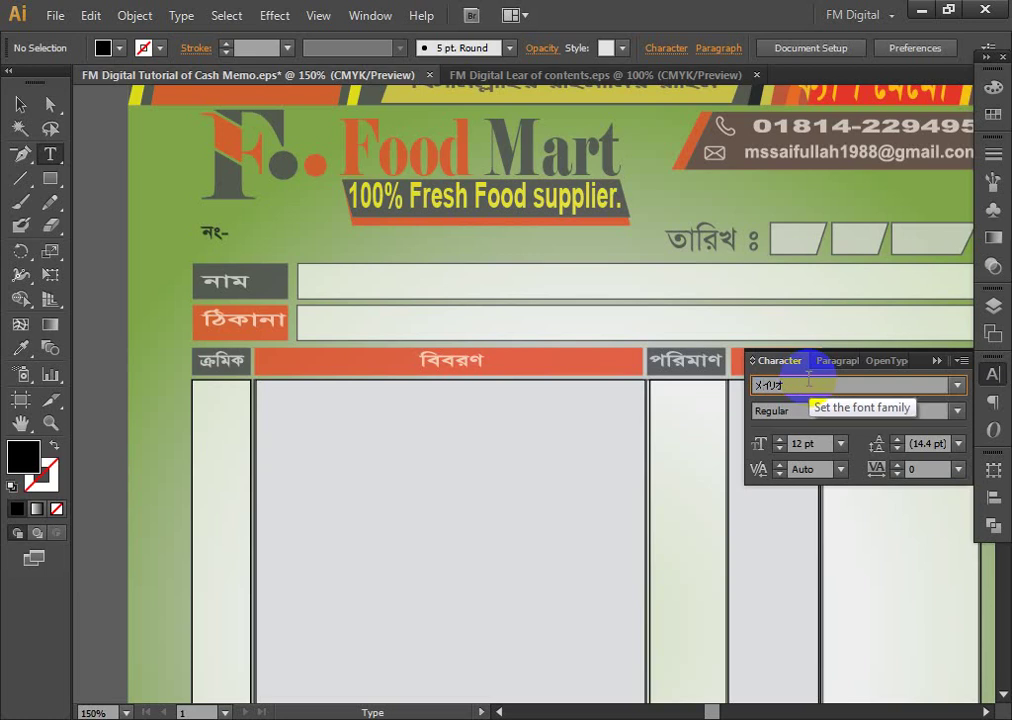
pyautogui.moveTo(810, 383); pyautogui.dragTo(737, 384)
pyautogui.write('YearlingLite')
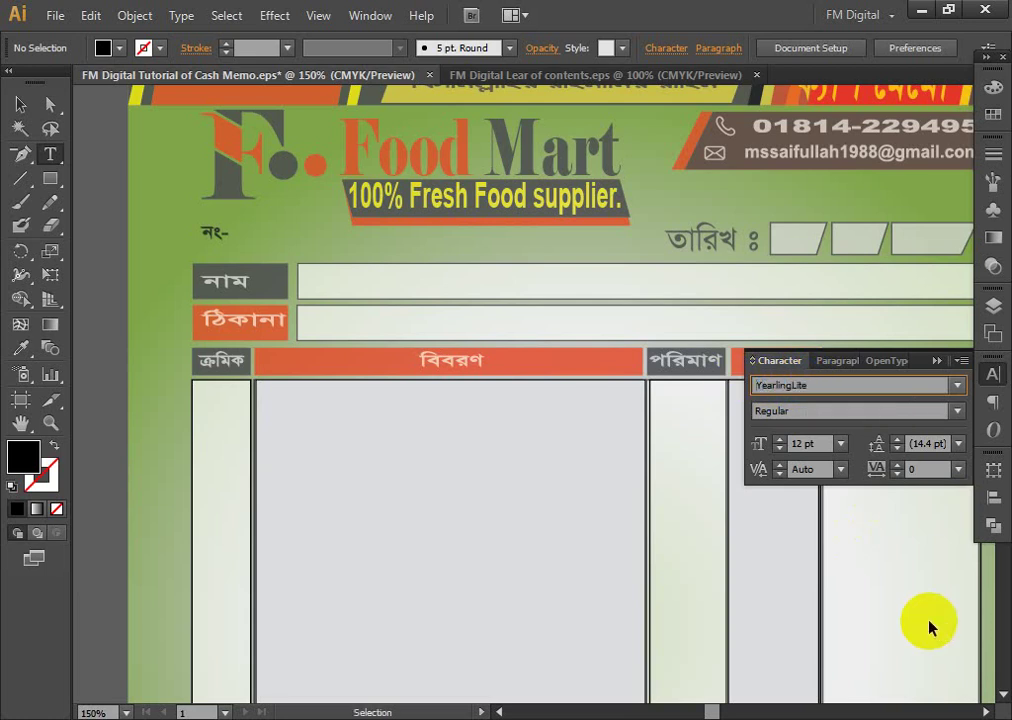
pyautogui.click(836, 386)
pyautogui.write('Su')
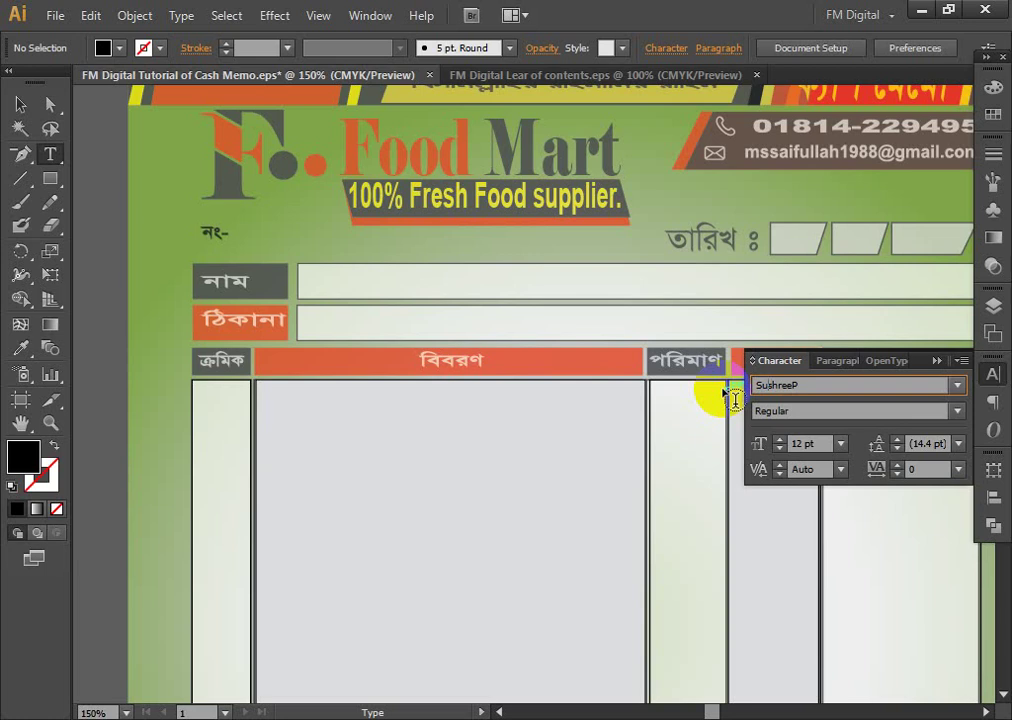
pyautogui.write('tonnyEMJ')
pyautogui.press('Return')
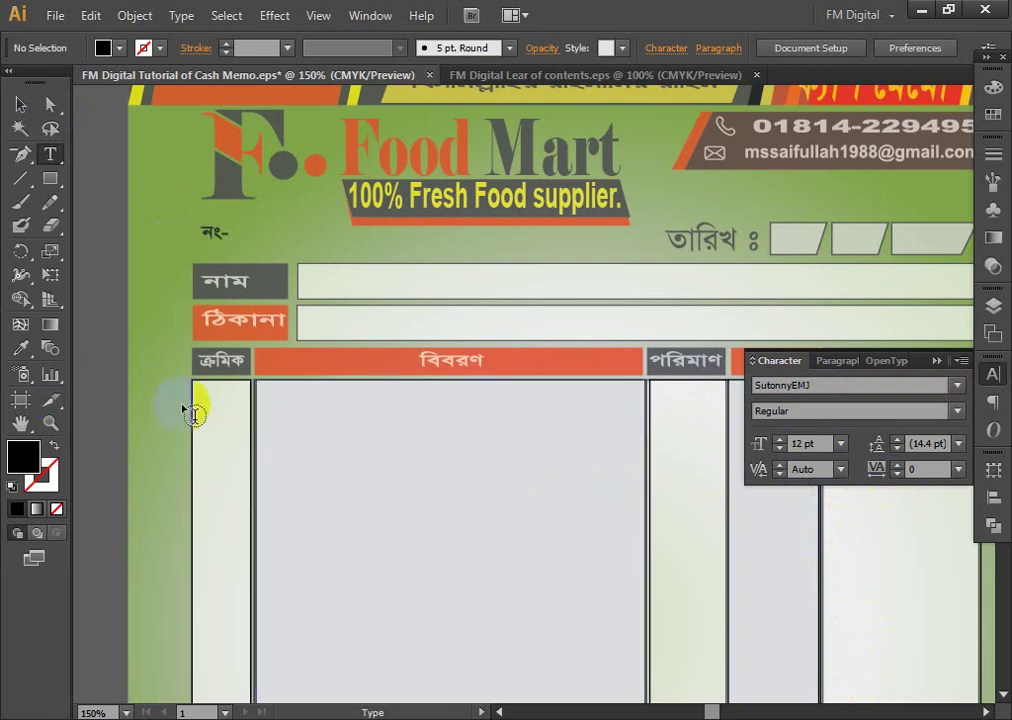
pyautogui.click(193, 356)
# - Add a ক্রমিক text label at the first header cell, make it Bold, and nudge it into place
pyautogui.press('Escape')
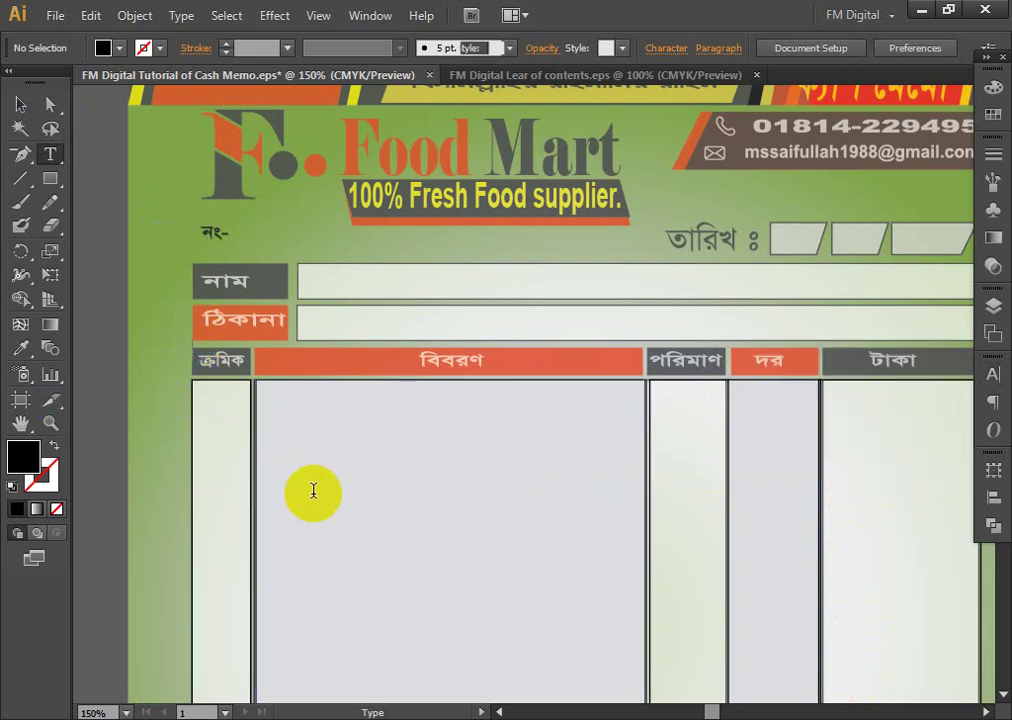
pyautogui.click(313, 490)
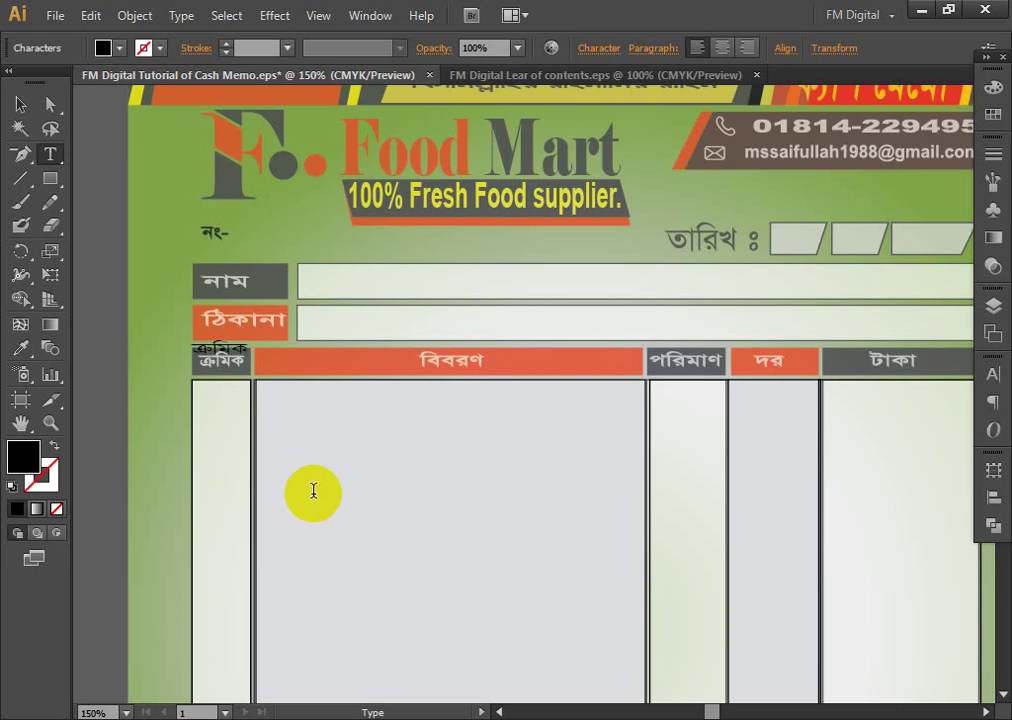
pyautogui.click(20, 104)
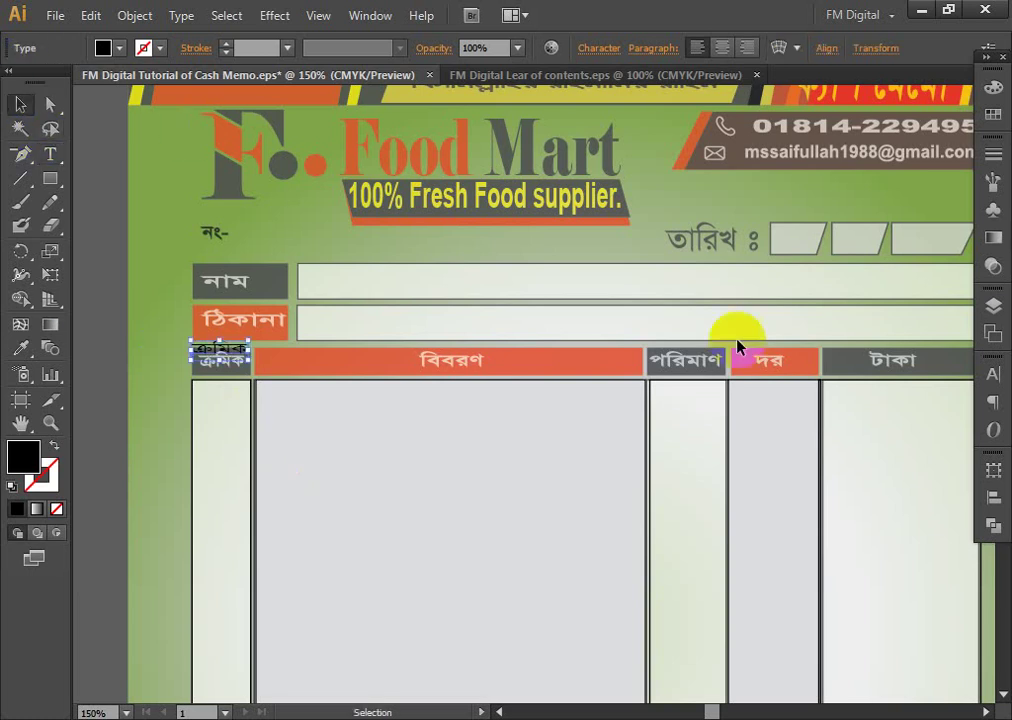
pyautogui.click(993, 374)
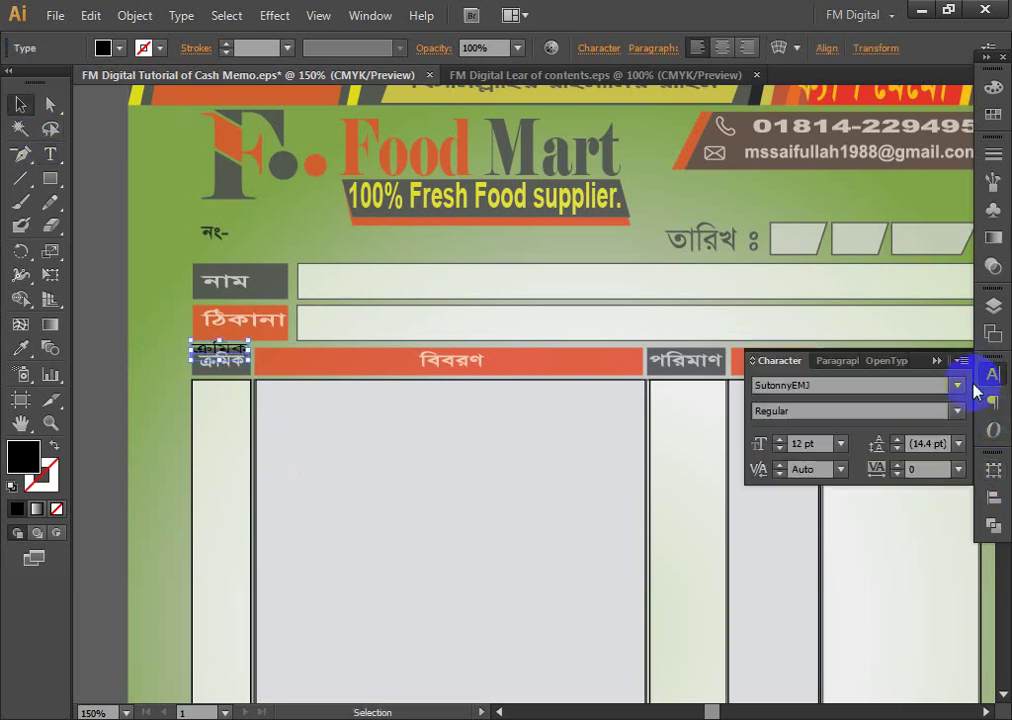
pyautogui.click(958, 411)
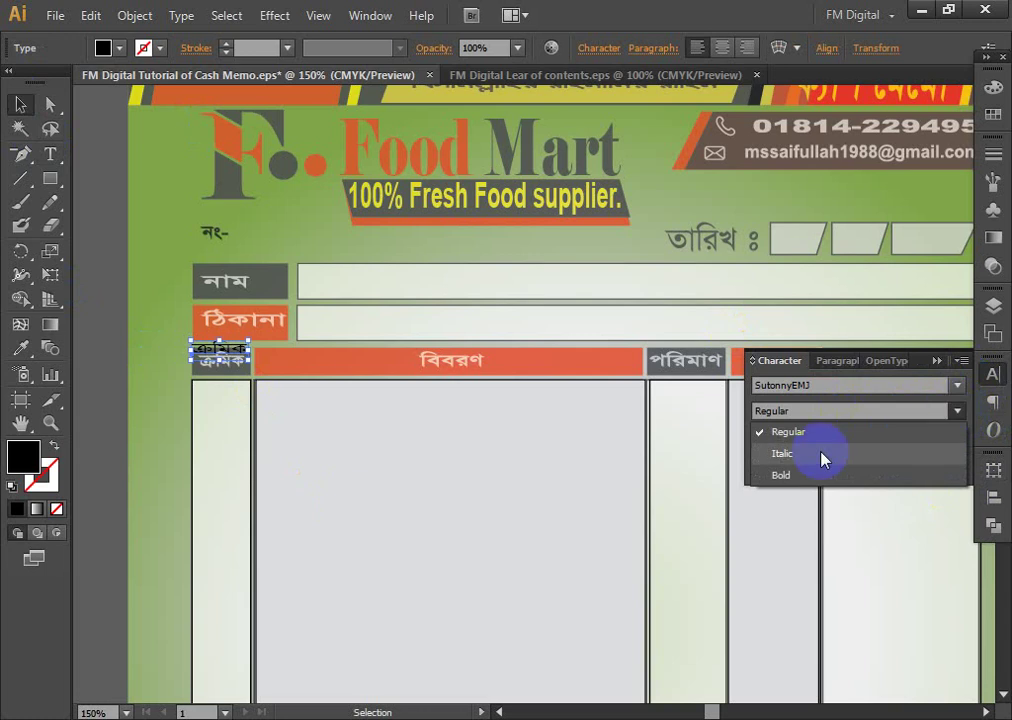
pyautogui.click(795, 475)
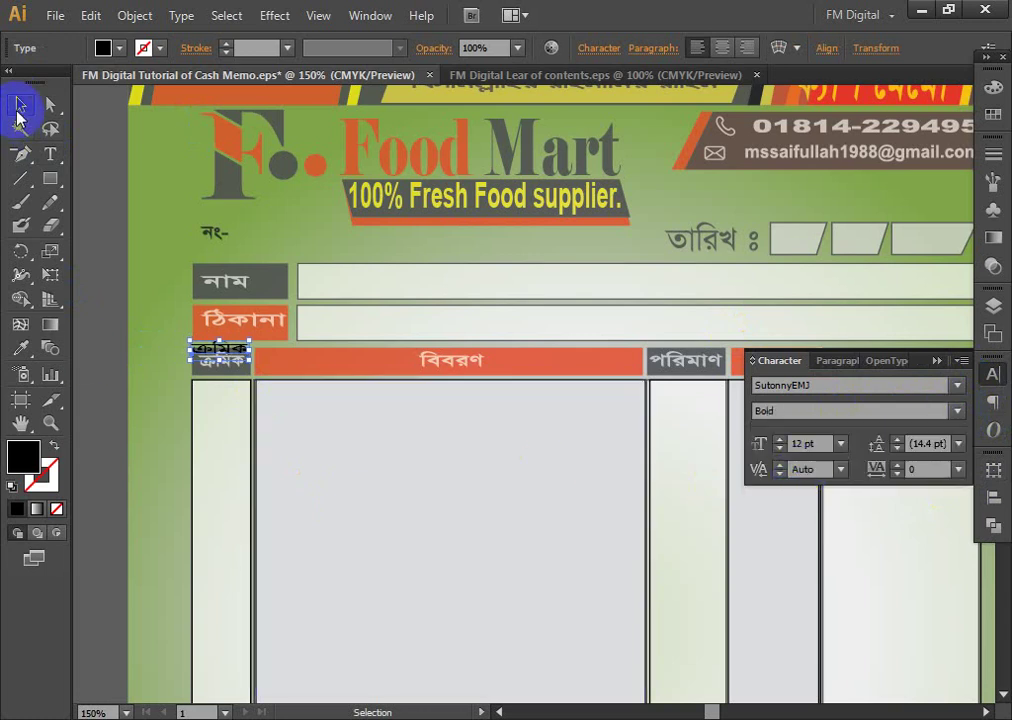
pyautogui.click(20, 108)
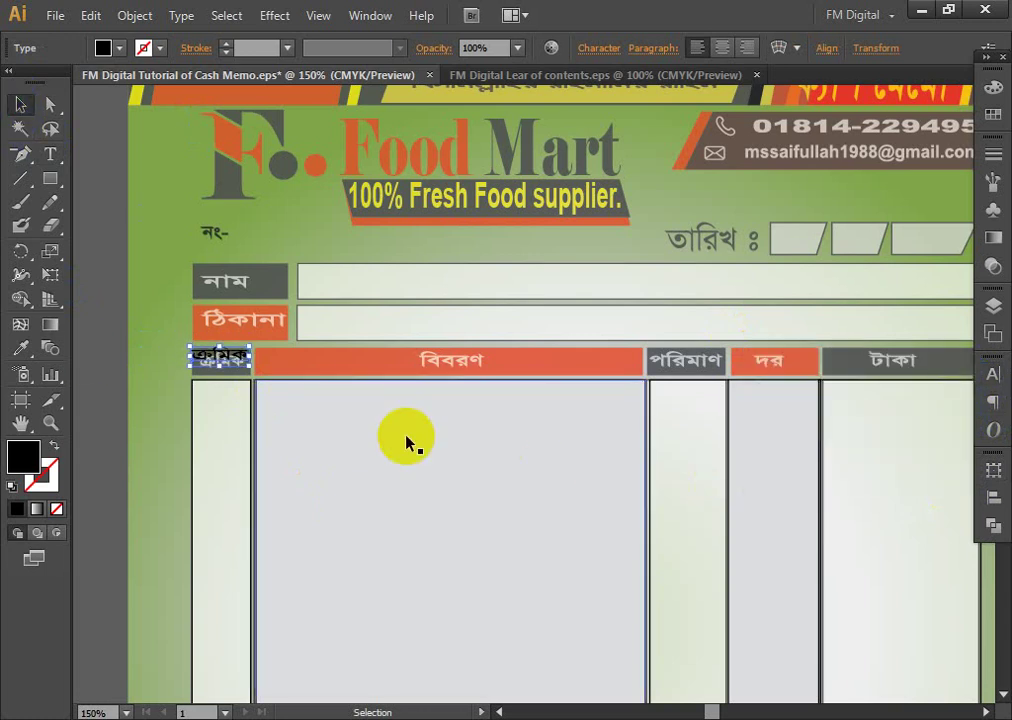
pyautogui.press('Down')
pyautogui.press('Down')
pyautogui.press('Down')
pyautogui.press('Right')
pyautogui.press('Right')
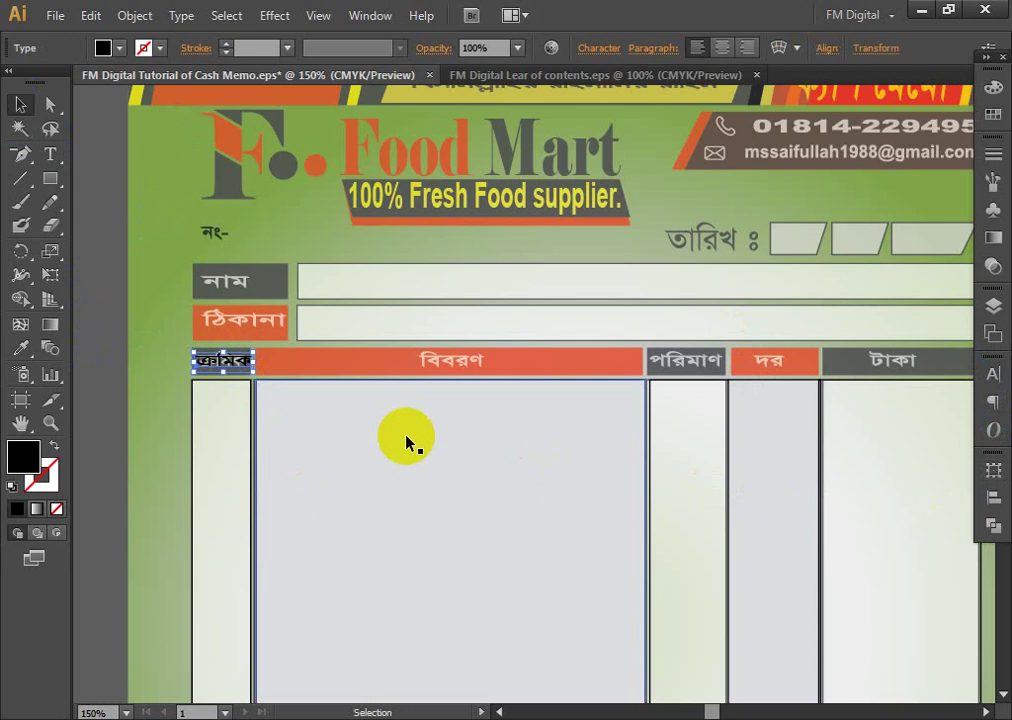
pyautogui.hotkey('ctrl', '+')
pyautogui.hotkey('ctrl', '+')
pyautogui.hotkey('ctrl', '+')
pyautogui.hotkey('ctrl', '+')
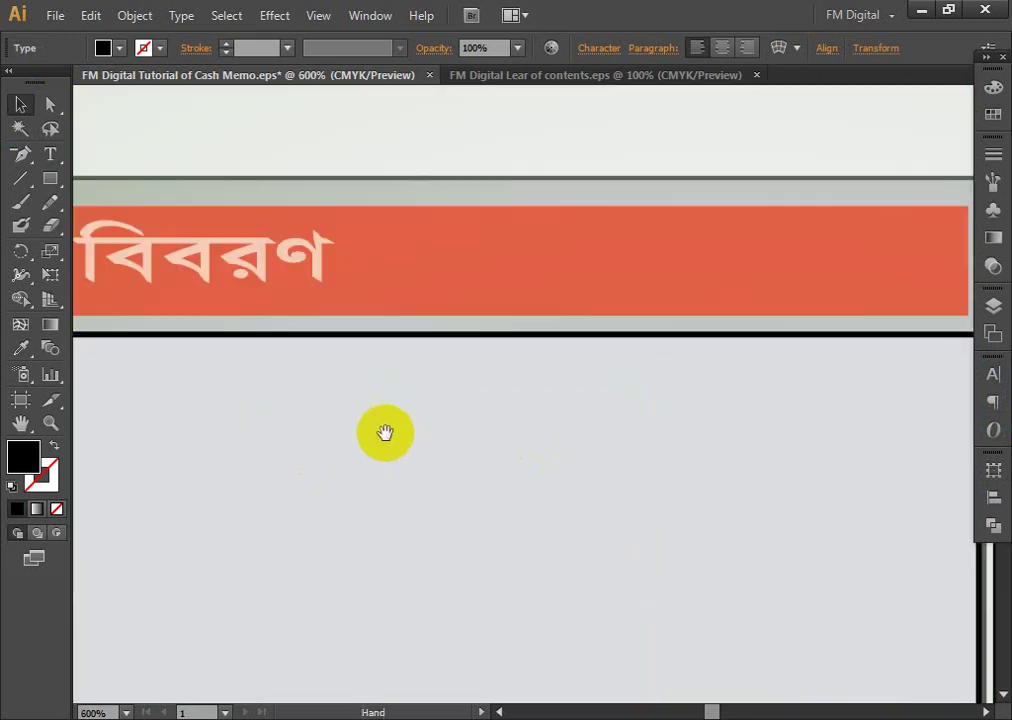
# - Scale and nudge the black ক্রমিক label so it fits inside its header cell
pyautogui.moveTo(385, 432); pyautogui.dragTo(592, 492)
pyautogui.moveTo(411, 520); pyautogui.dragTo(615, 551)
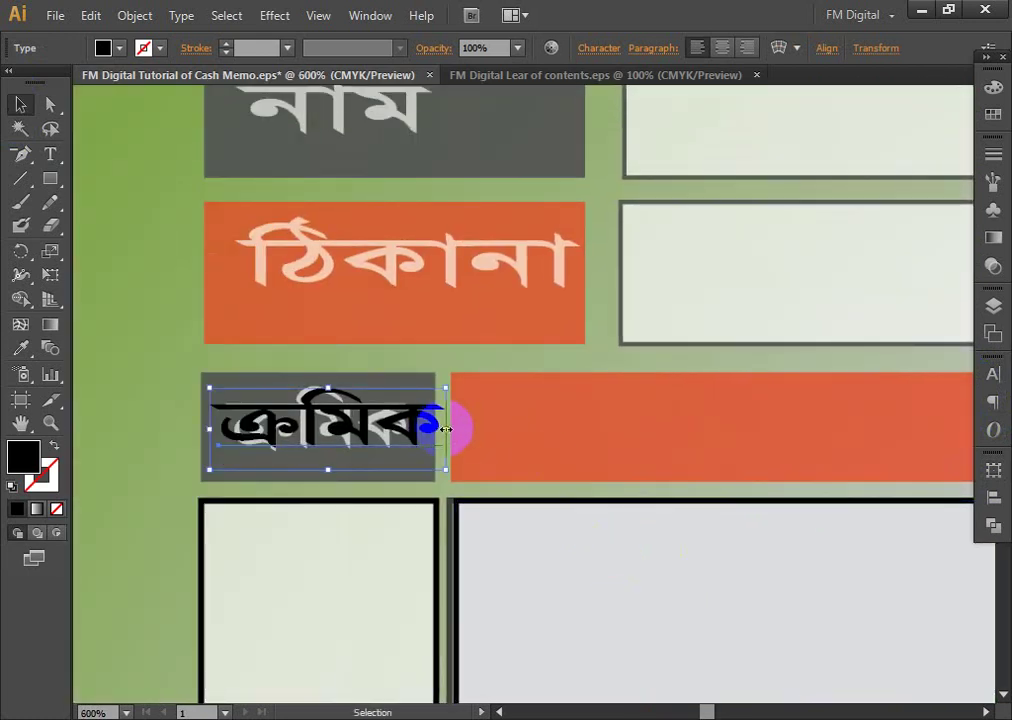
pyautogui.moveTo(446, 429); pyautogui.dragTo(465, 484)
pyautogui.press('Right')
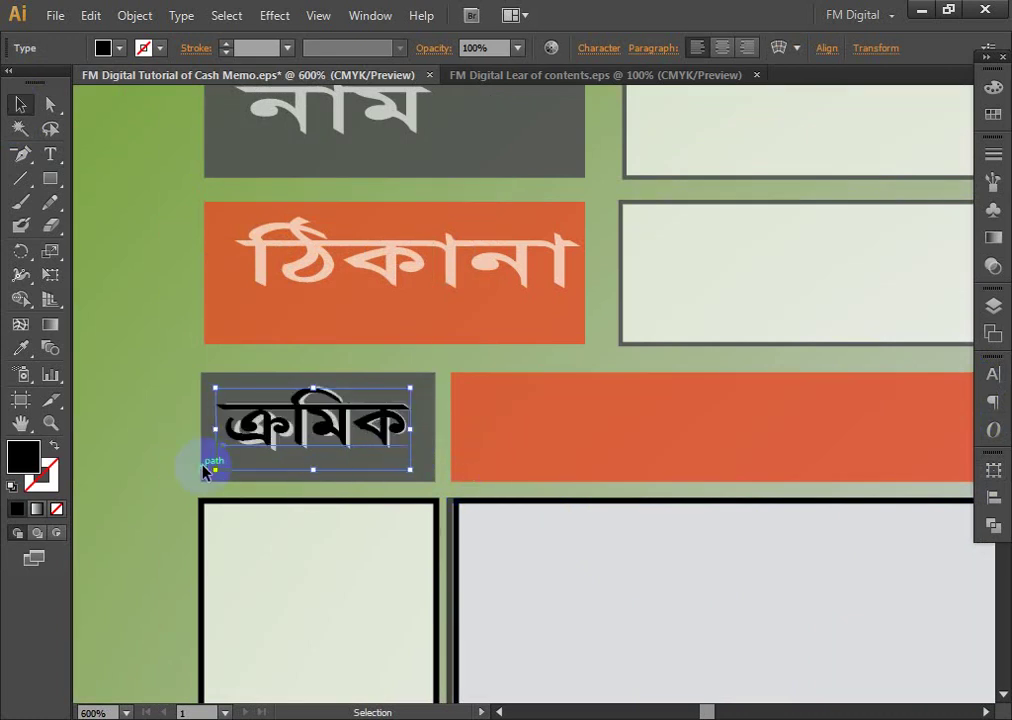
pyautogui.press('Right')
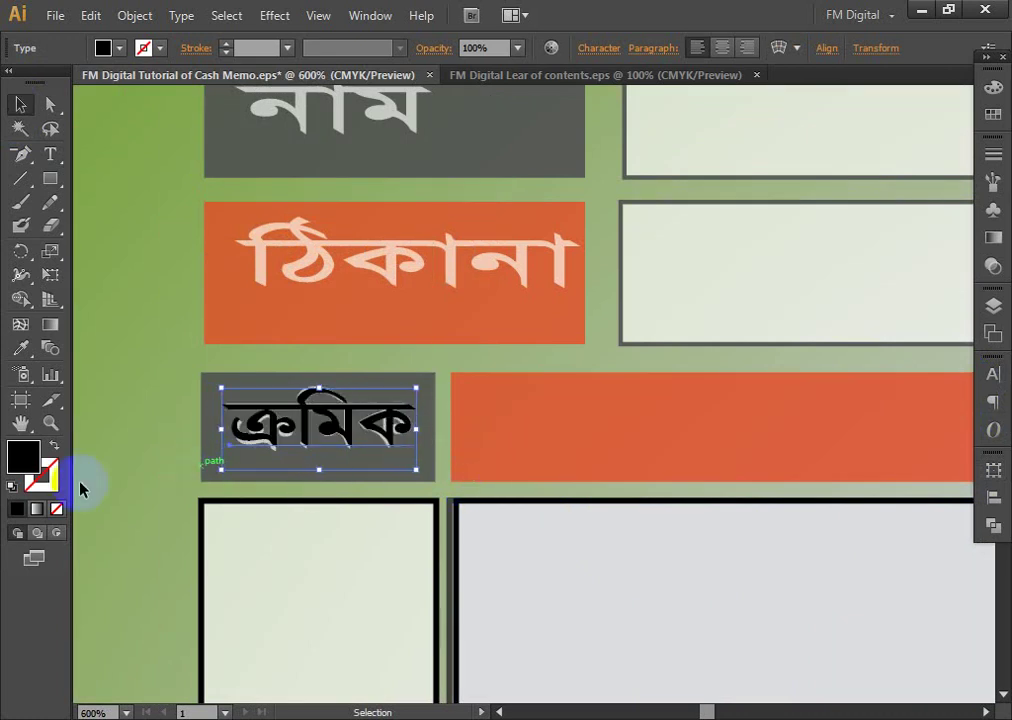
pyautogui.moveTo(317, 474); pyautogui.dragTo(316, 480)
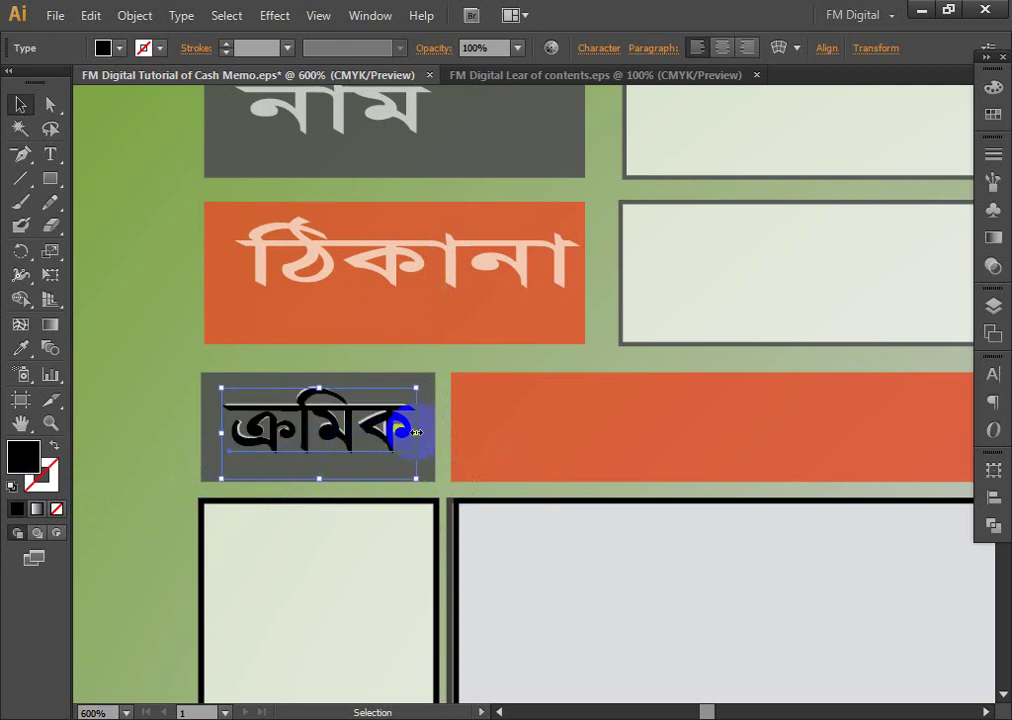
pyautogui.moveTo(416, 432); pyautogui.dragTo(412, 432)
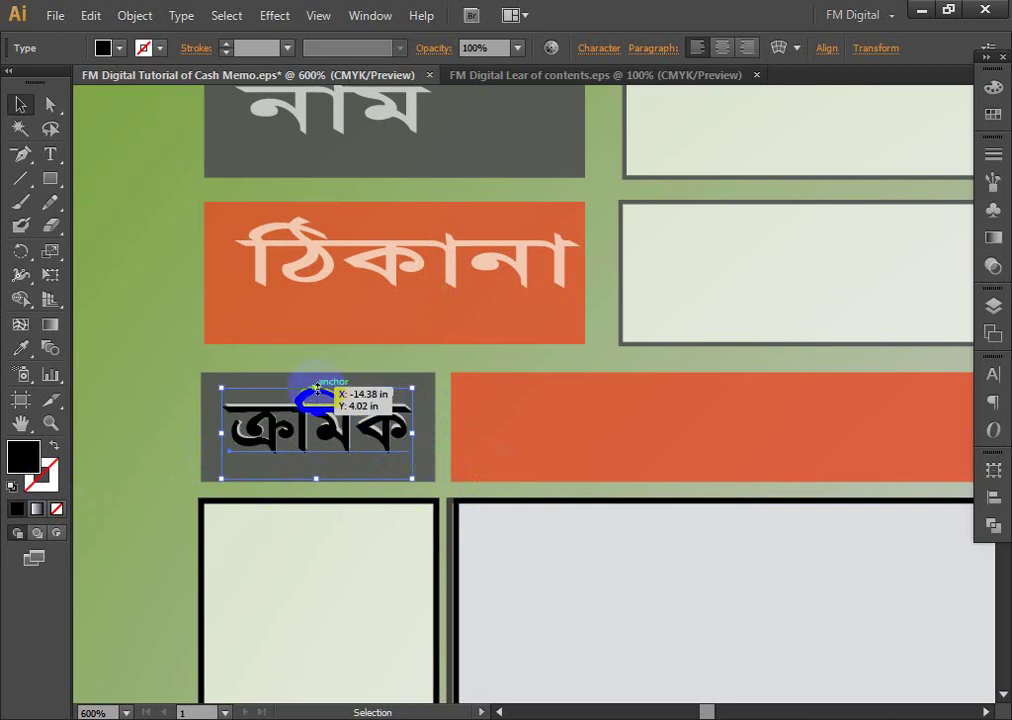
pyautogui.moveTo(317, 388); pyautogui.dragTo(317, 387)
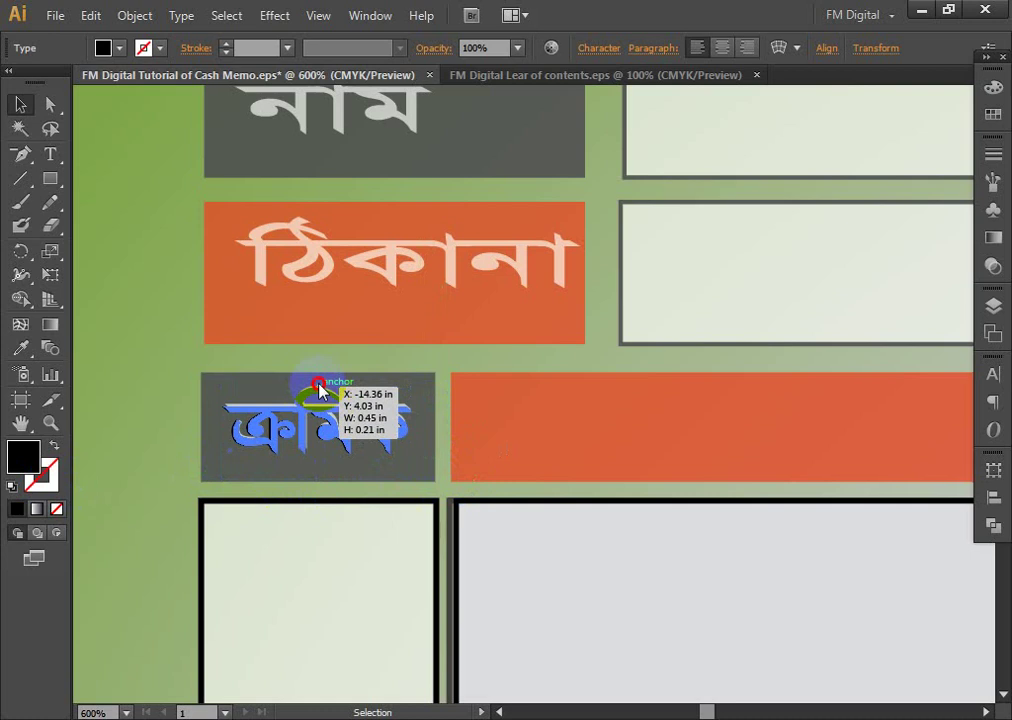
pyautogui.moveTo(319, 386); pyautogui.dragTo(330, 385)
pyautogui.click(323, 558)
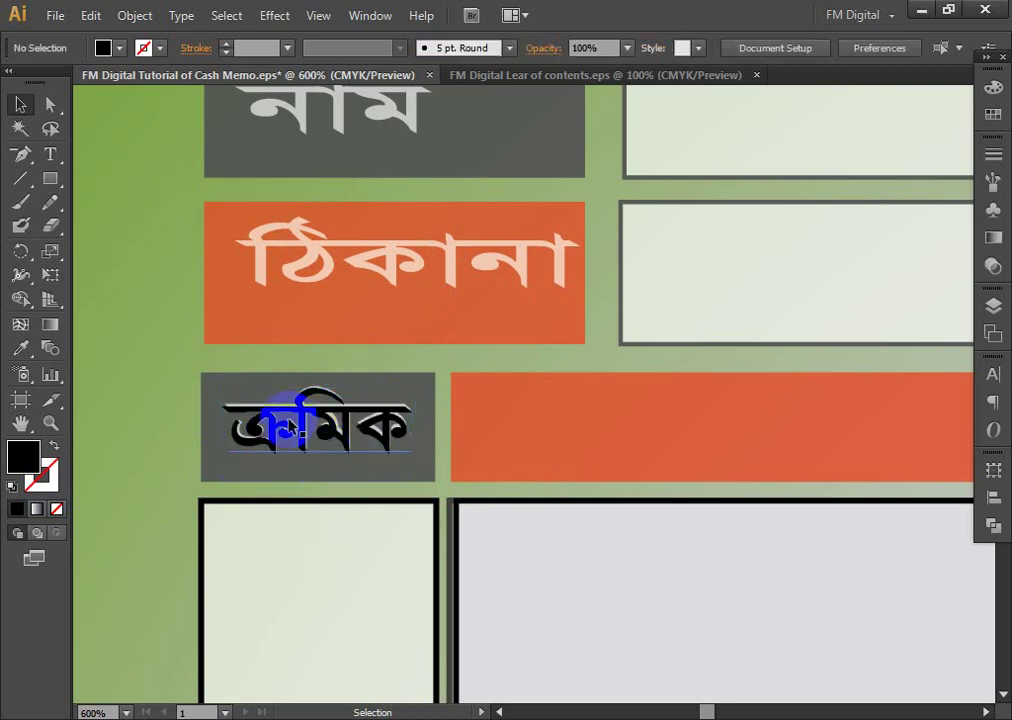
# - Alt-drag a copy of the ক্রমিক label onto the বিবরণ header bar
pyautogui.click(22, 103)
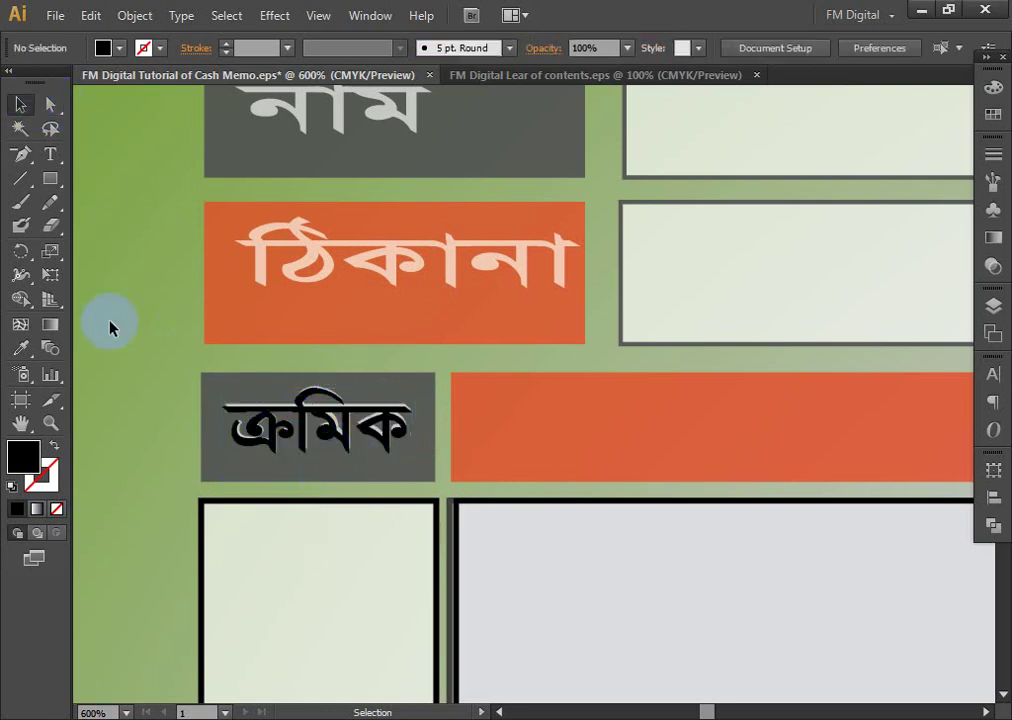
pyautogui.click(235, 412)
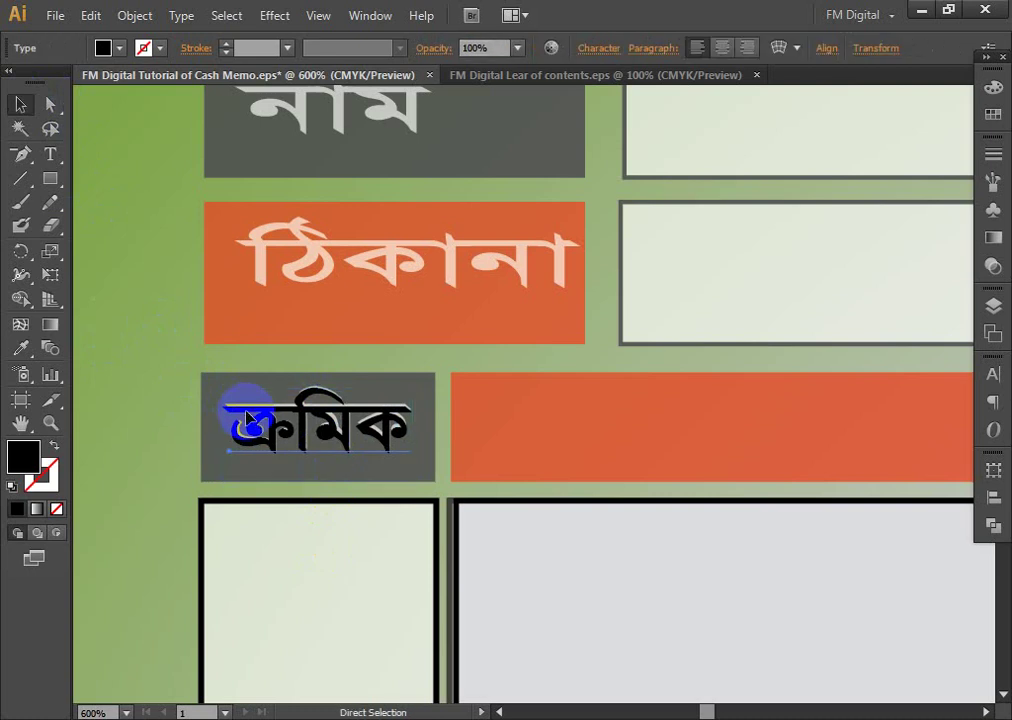
pyautogui.keyDown('alt'); pyautogui.moveTo(247, 418); pyautogui.dragTo(779, 420); pyautogui.keyUp('alt')
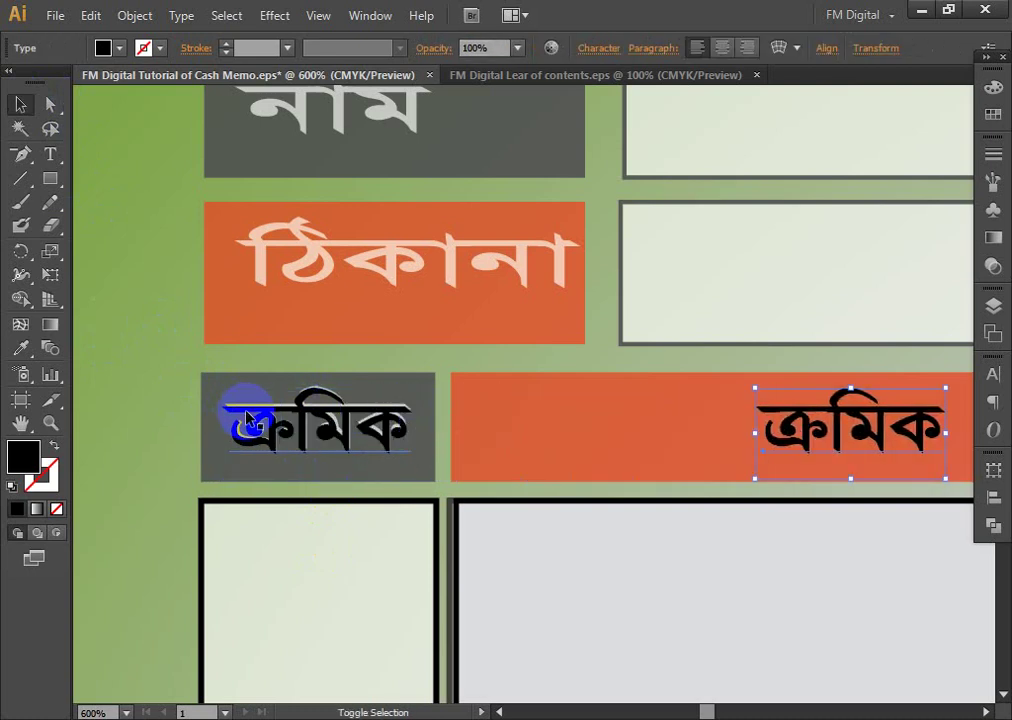
pyautogui.moveTo(492, 542)
pyautogui.mouseDown()
pyautogui.moveTo(582, 492)
pyautogui.moveTo(452, 501)
pyautogui.mouseUp()
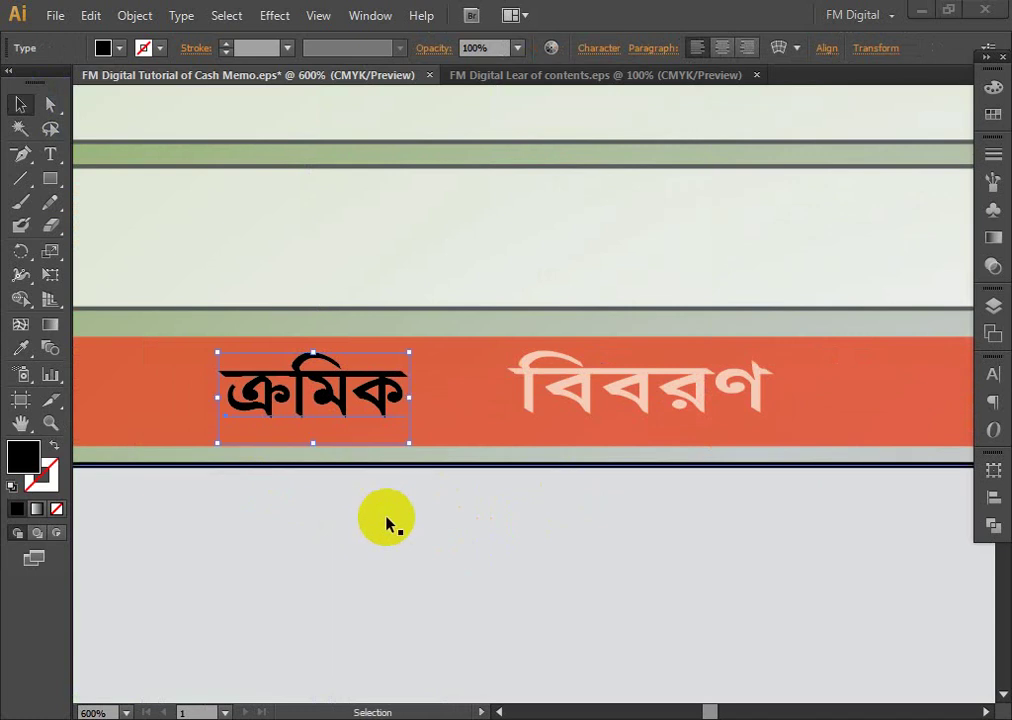
# - Position the copied label over the বিবরণ header lettering
pyautogui.click(350, 368)
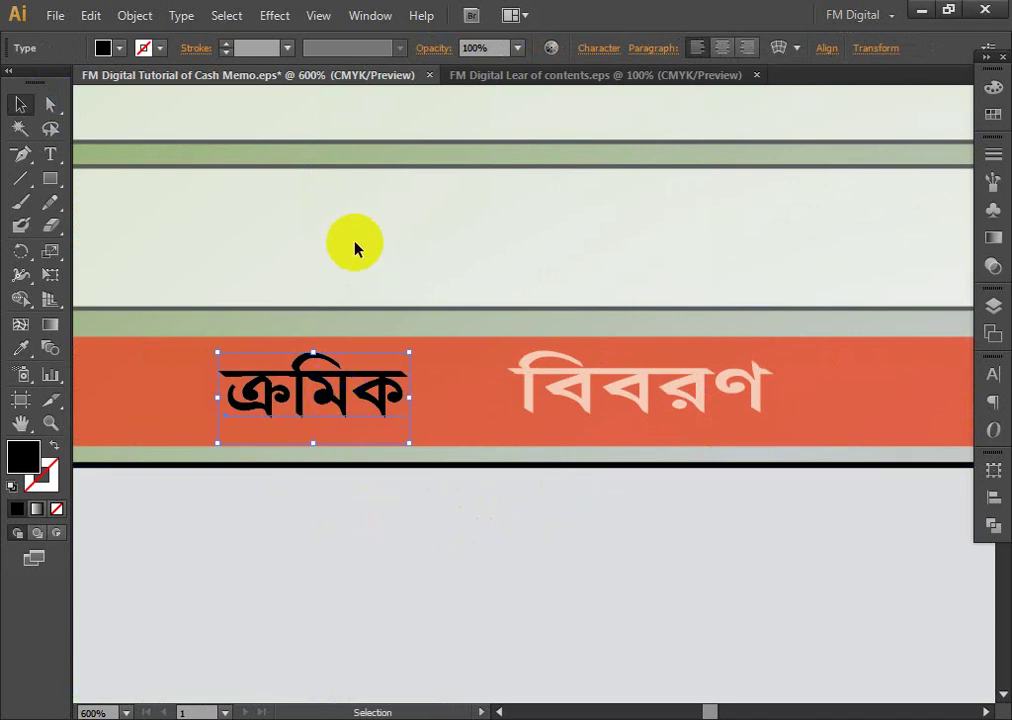
pyautogui.click(332, 402)
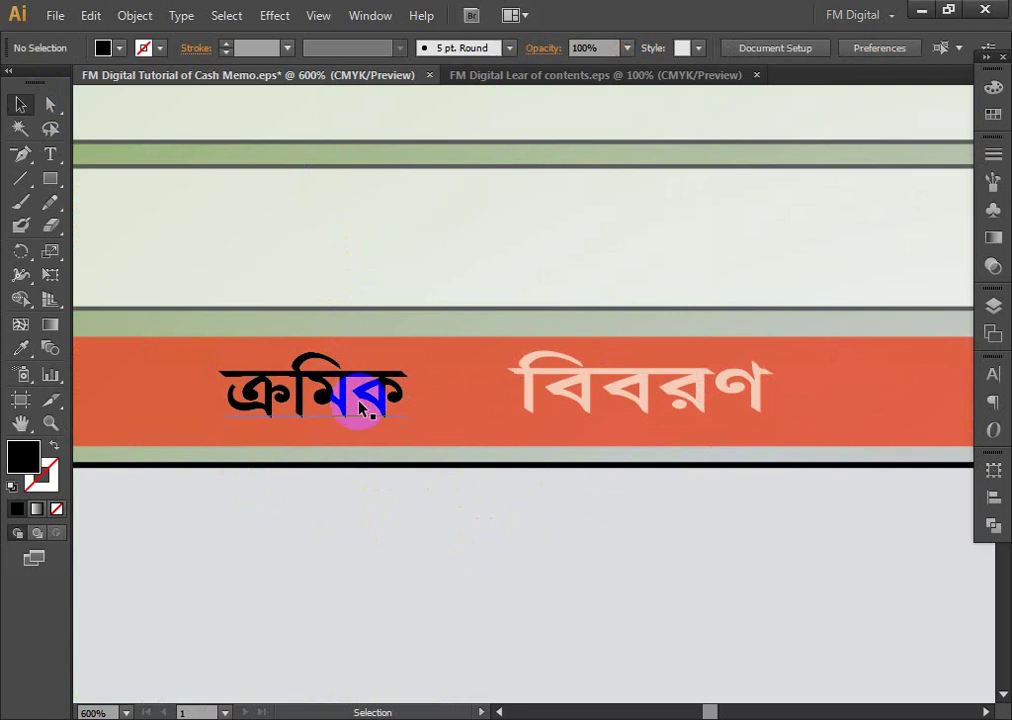
pyautogui.click(332, 398)
pyautogui.hotkey('shift', 'Right')
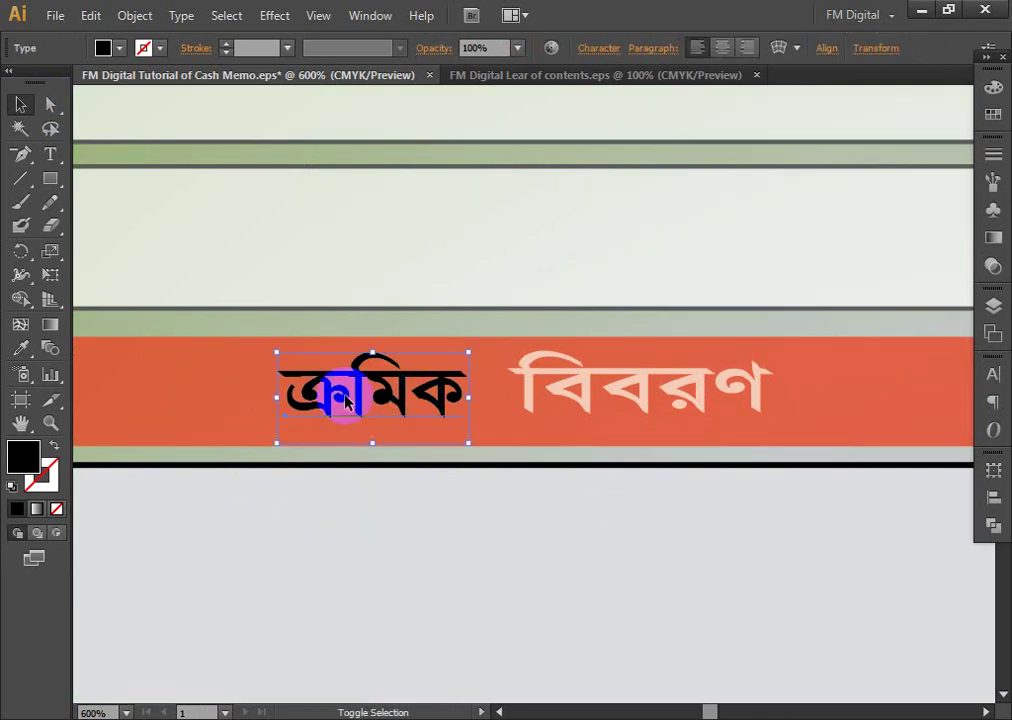
pyautogui.hotkey('shift', 'Right')
pyautogui.hotkey('shift', 'Right')
pyautogui.hotkey('shift', 'Right')
pyautogui.hotkey('shift', 'Right')
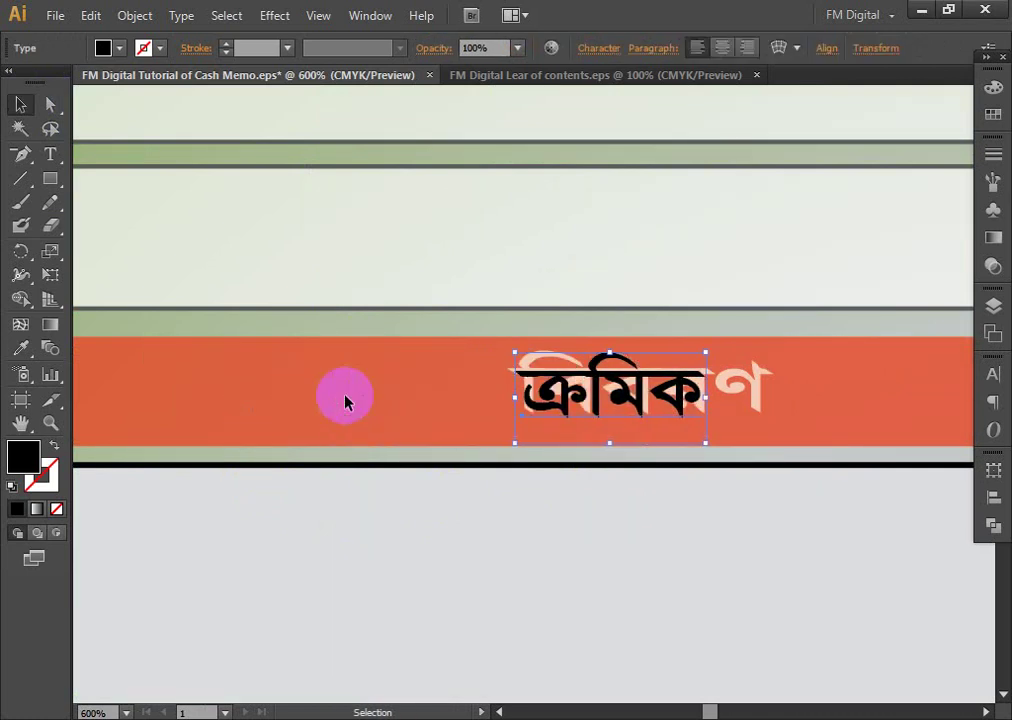
pyautogui.press('Up')
pyautogui.press('Down')
# - Retype the copy as বিবরণ and widen it to match the heading
pyautogui.doubleClick(572, 386)
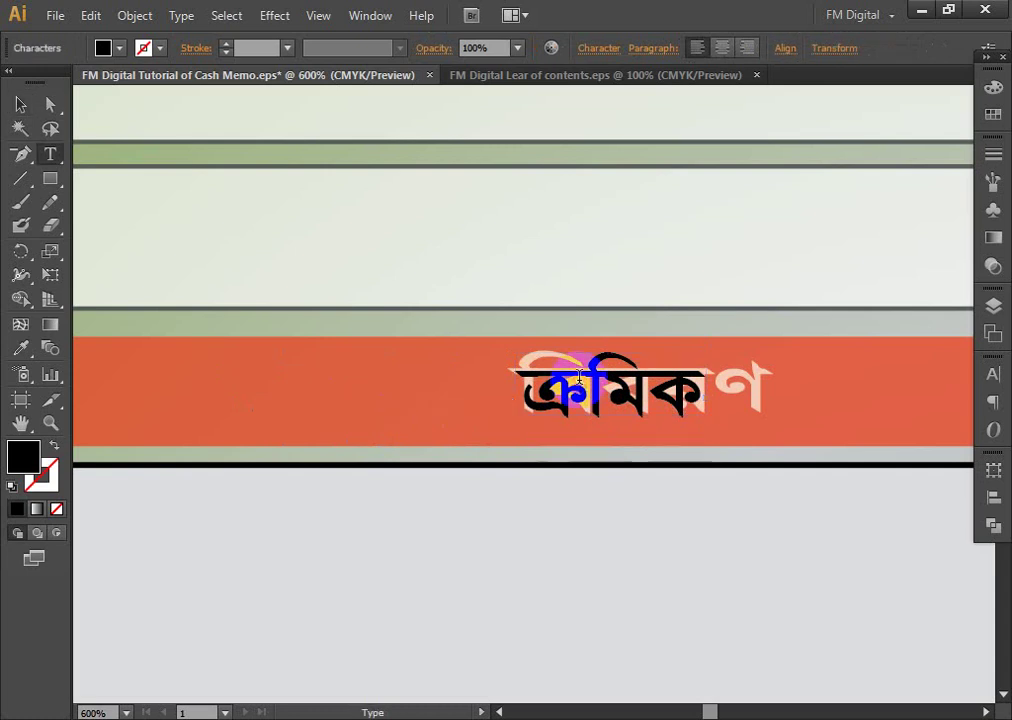
pyautogui.press('BackSpace')
pyautogui.press('BackSpace')
pyautogui.press('BackSpace')
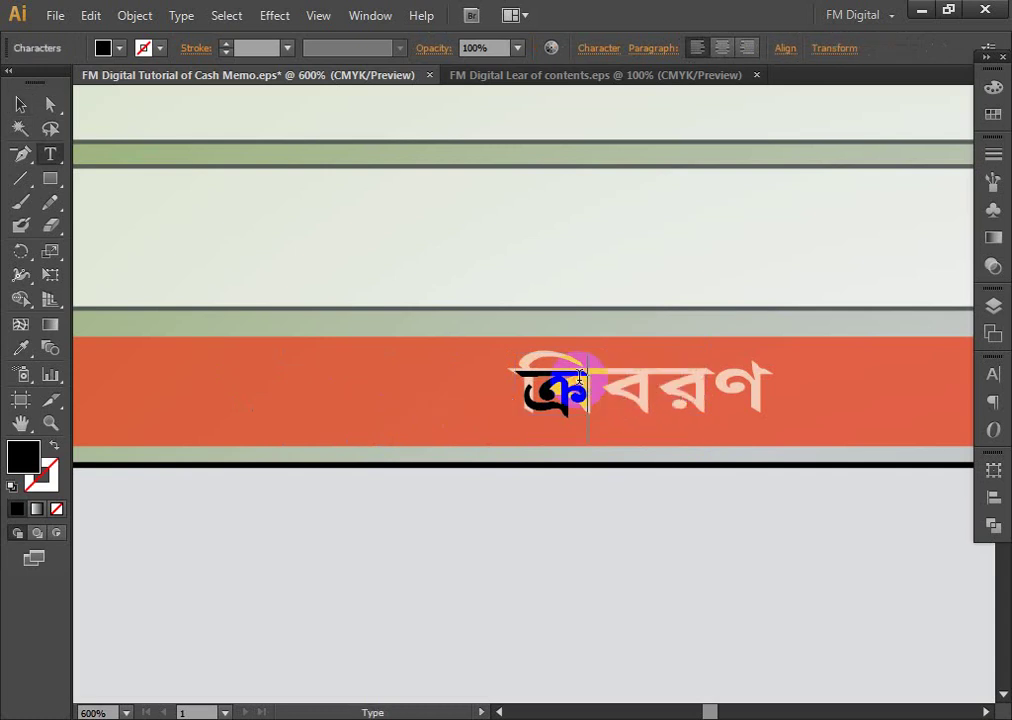
pyautogui.press('BackSpace')
pyautogui.write('বি')
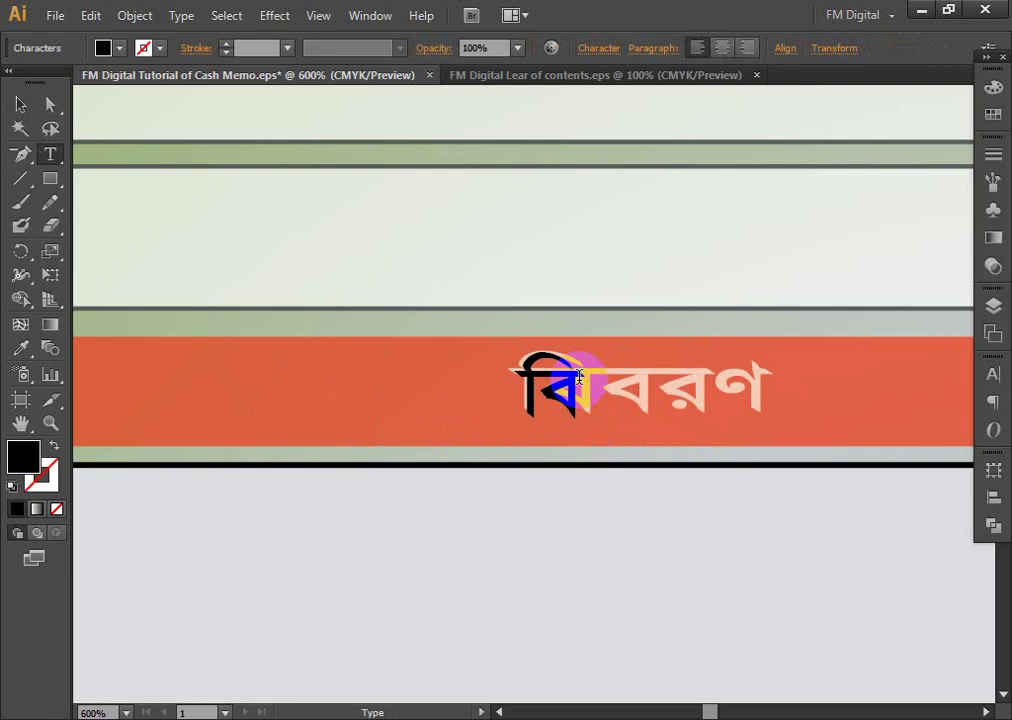
pyautogui.write('বরণ')
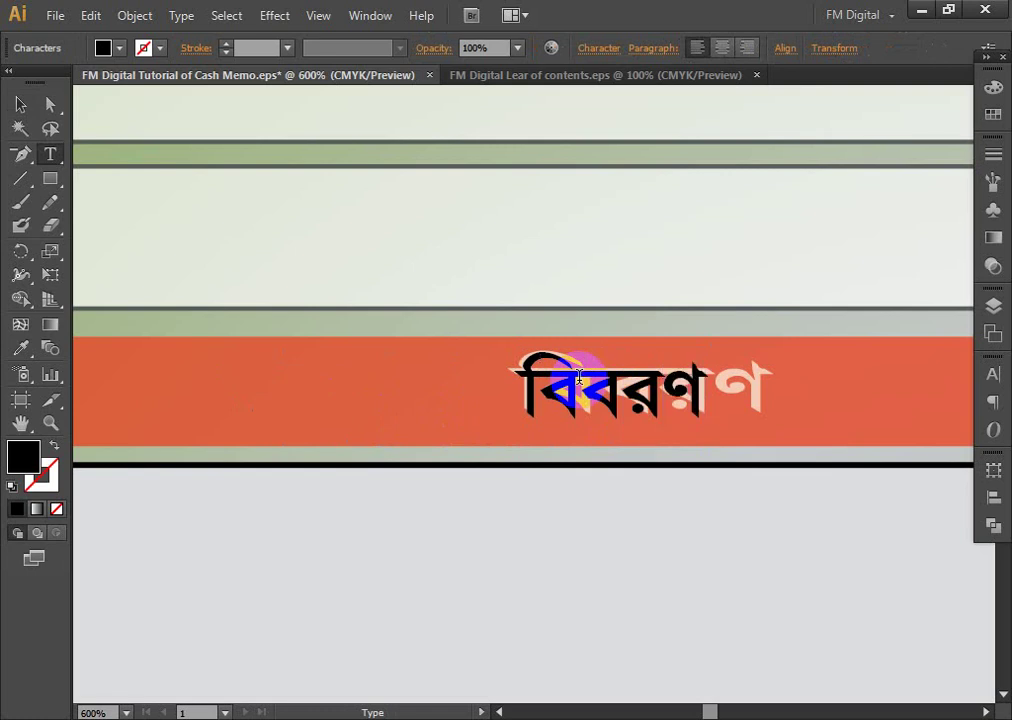
pyautogui.click(20, 104)
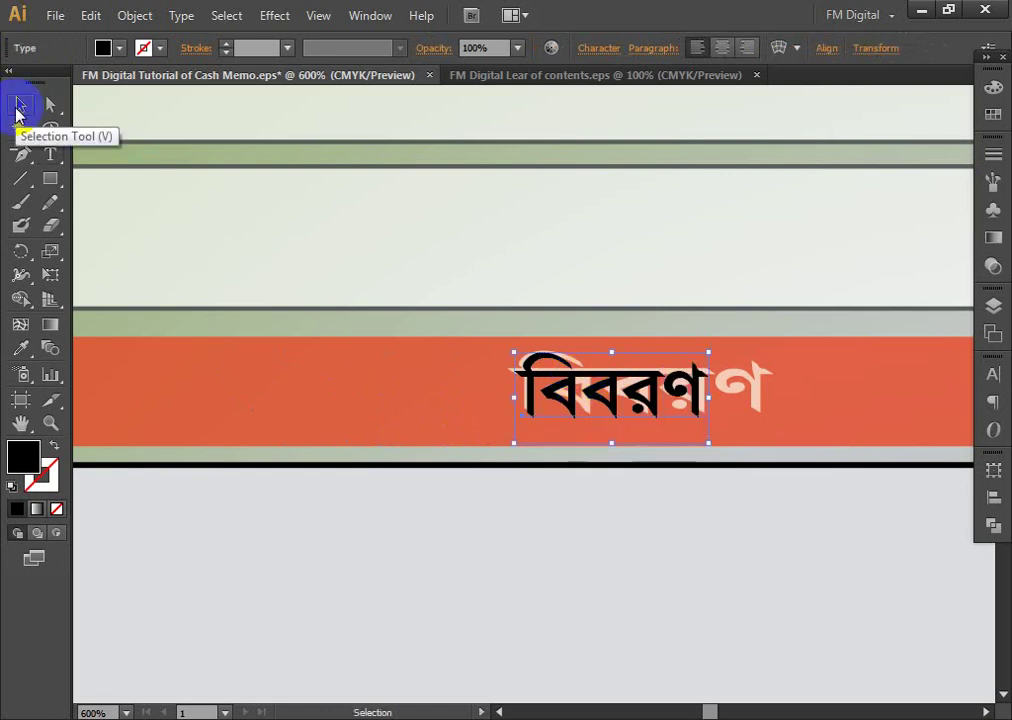
pyautogui.moveTo(708, 397); pyautogui.dragTo(774, 390)
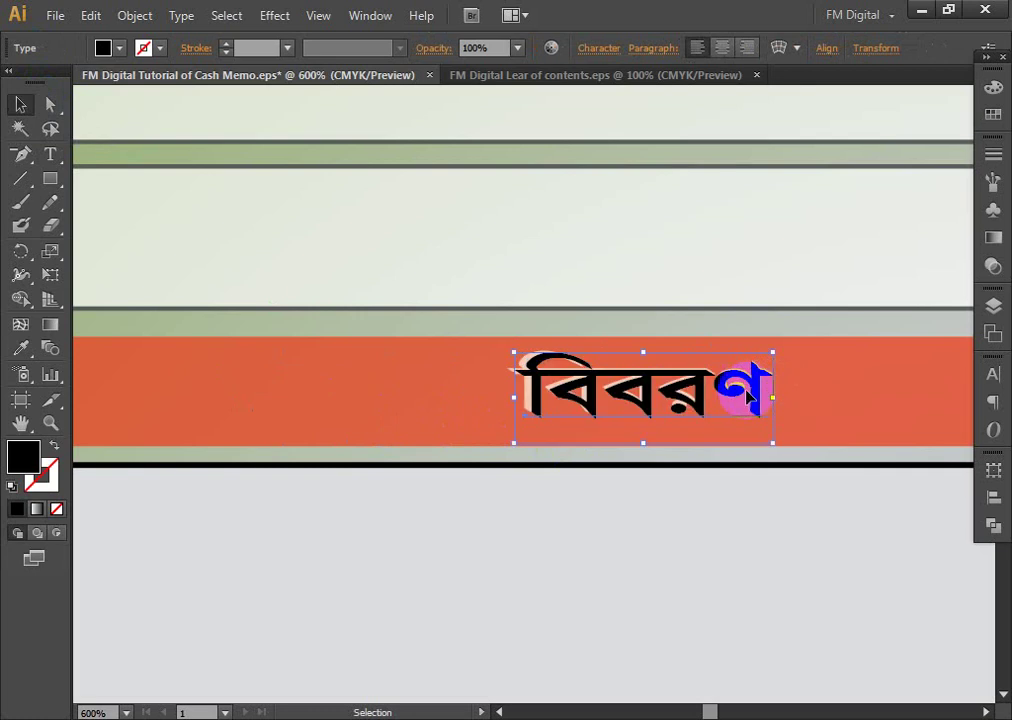
pyautogui.moveTo(514, 398); pyautogui.dragTo(511, 400)
pyautogui.click(511, 403)
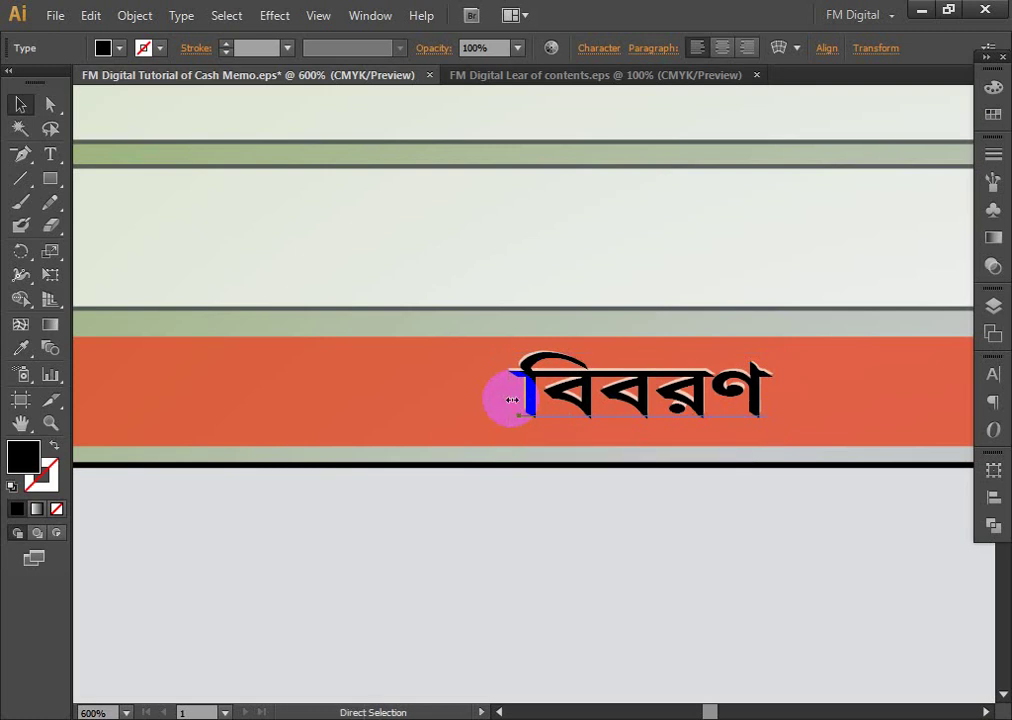
pyautogui.keyDown('shift'); pyautogui.click(511, 403); pyautogui.keyUp('shift')
# - Duplicate the বিবরণ label and shift the copy right toward the পরিমাণ cell
pyautogui.hotkey('shift', 'Right')
pyautogui.hotkey('shift', 'Right')
pyautogui.hotkey('shift', 'Right')
pyautogui.hotkey('shift', 'Right')
pyautogui.hotkey('shift', 'Right')
pyautogui.hotkey('shift', 'Right')
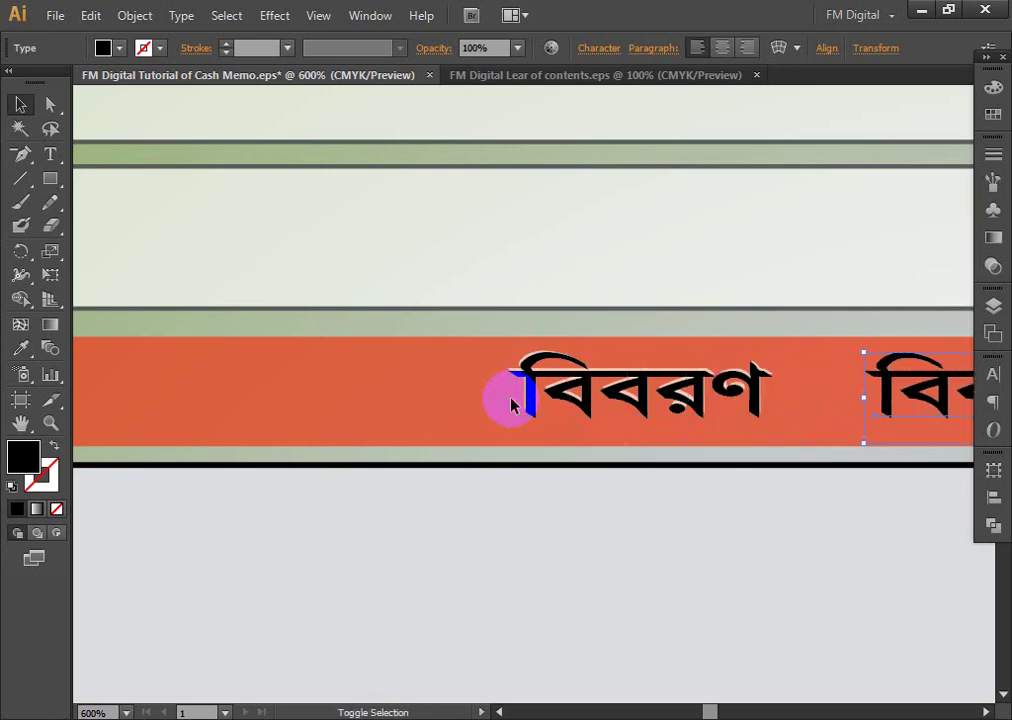
pyautogui.hotkey('shift', 'Right')
pyautogui.hotkey('shift', 'Right')
pyautogui.press('space')
pyautogui.moveTo(510, 400)
pyautogui.mouseDown()
pyautogui.moveTo(707, 434)
pyautogui.moveTo(380, 477)
pyautogui.moveTo(534, 475)
pyautogui.mouseUp()
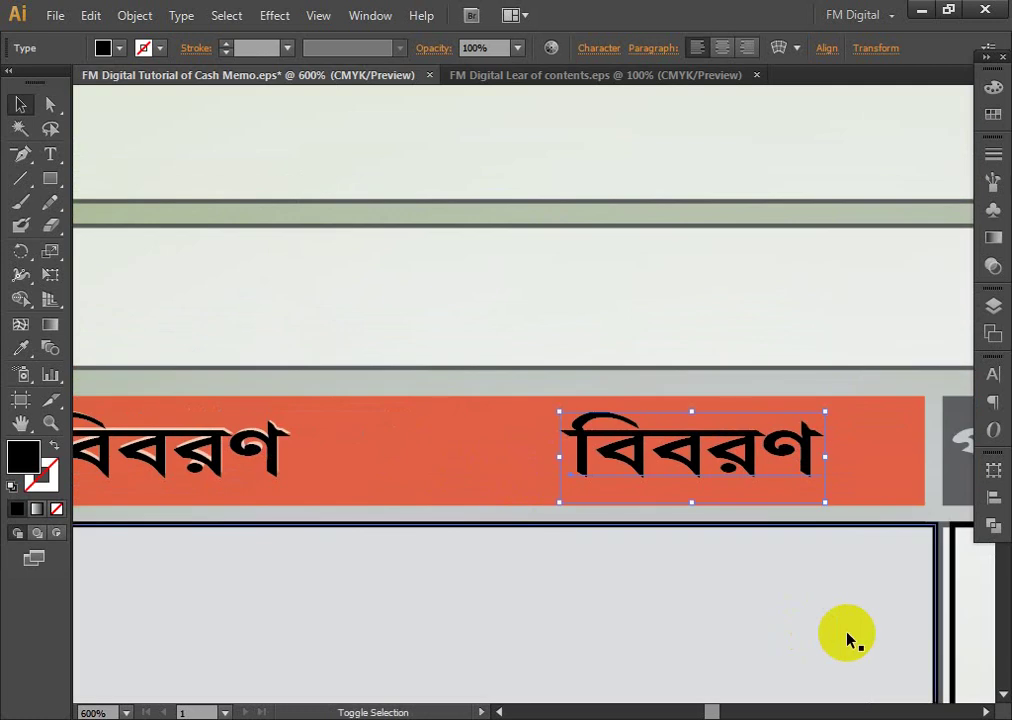
pyautogui.hotkey('shift', 'Right')
pyautogui.hotkey('shift', 'Right')
pyautogui.hotkey('shift', 'Right')
pyautogui.hotkey('shift', 'Right')
pyautogui.press('space')
# - Move the বিবরণ copy over the grey পরিমাণ header cell
pyautogui.moveTo(745, 576); pyautogui.dragTo(468, 576)
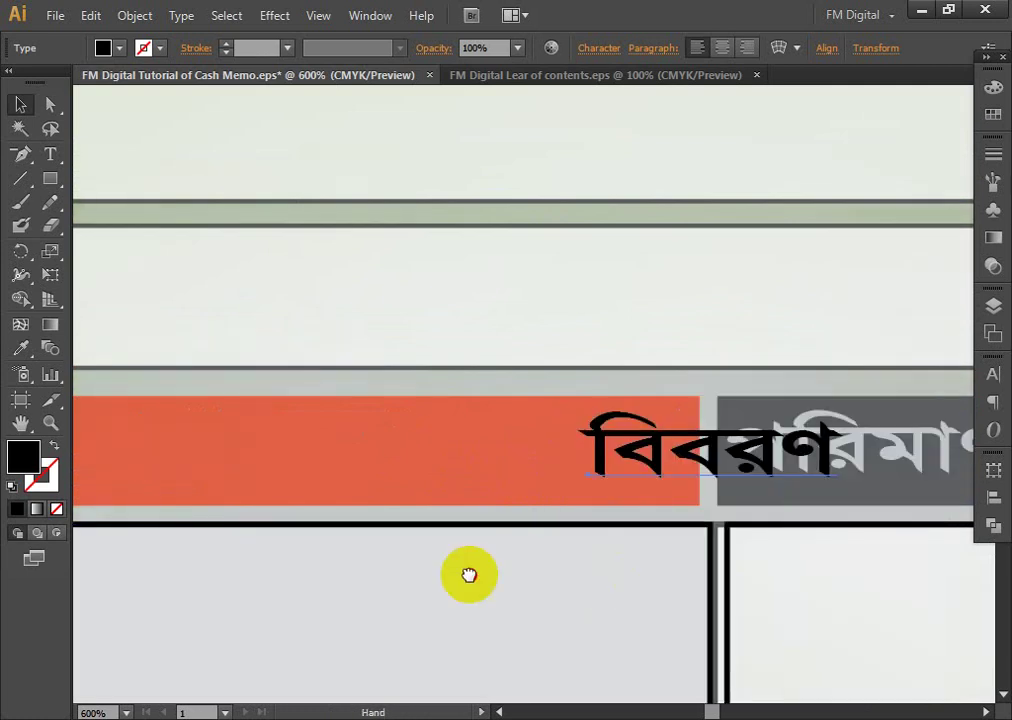
pyautogui.moveTo(680, 576); pyautogui.dragTo(527, 576)
pyautogui.moveTo(900, 600); pyautogui.dragTo(740, 648)
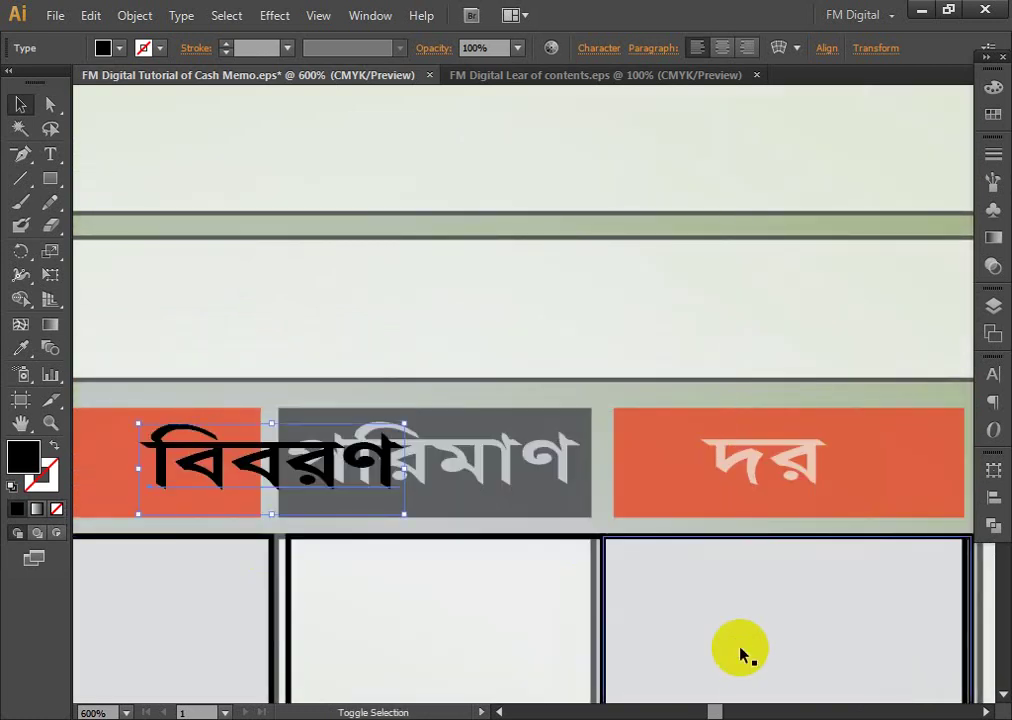
pyautogui.hotkey('shift', 'Right')
pyautogui.hotkey('shift', 'Right')
pyautogui.hotkey('shift', 'Right')
pyautogui.hotkey('shift', 'Right')
pyautogui.press('Left')
pyautogui.press('Left')
pyautogui.press('Left')
pyautogui.press('Left')
pyautogui.press('Left')
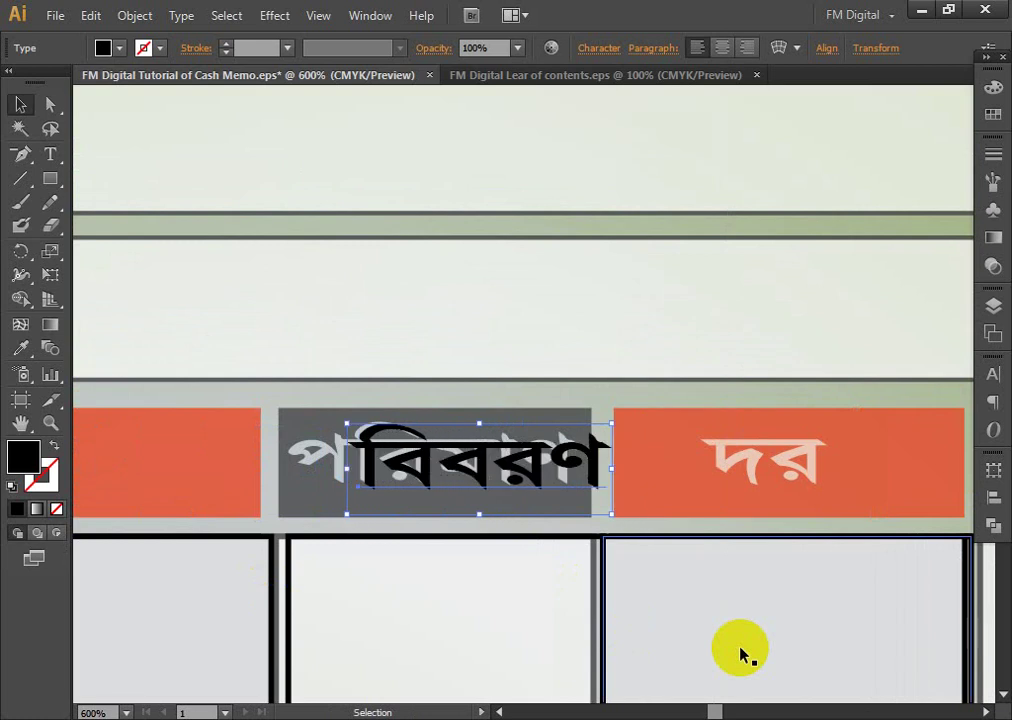
pyautogui.press('Left')
pyautogui.press('Left')
pyautogui.press('Left')
pyautogui.press('Left')
pyautogui.press('Left')
pyautogui.press('Left')
pyautogui.press('Left')
pyautogui.press('Left')
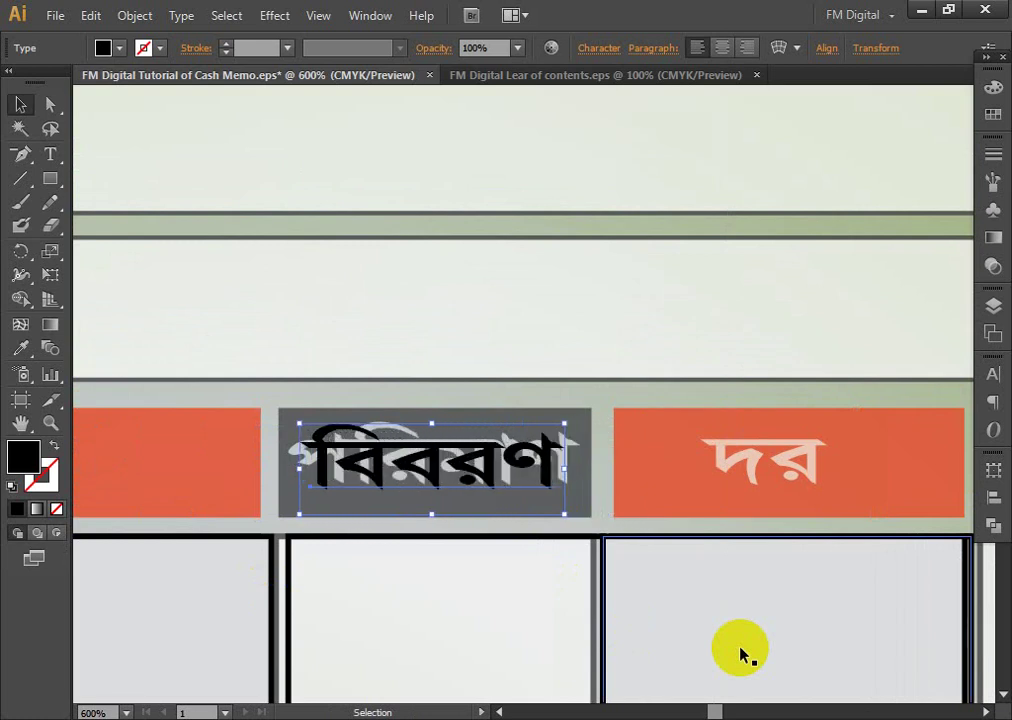
pyautogui.press('Left')
pyautogui.press('Left')
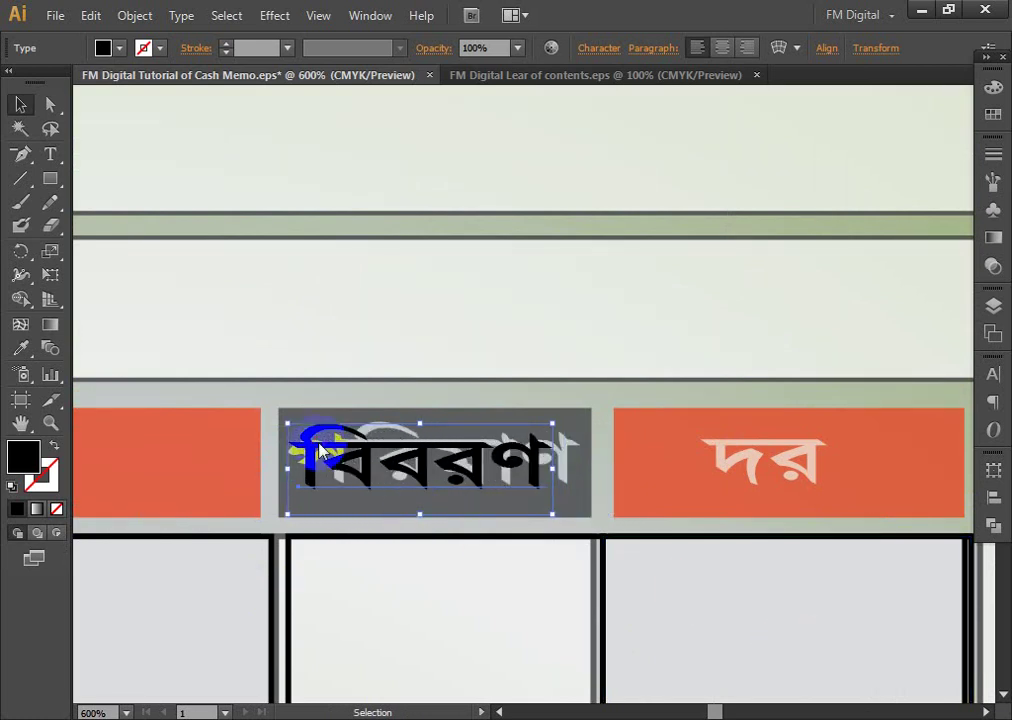
# - Retype the copy's text as পরিমাণ
pyautogui.doubleClick(327, 458)
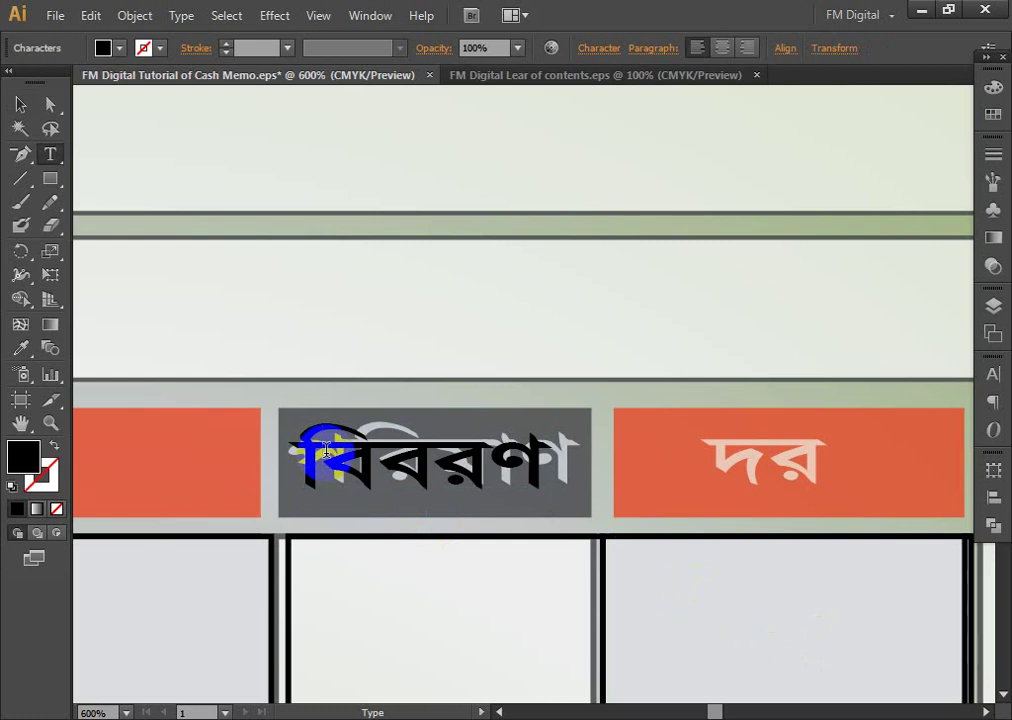
pyautogui.click(66, 157)
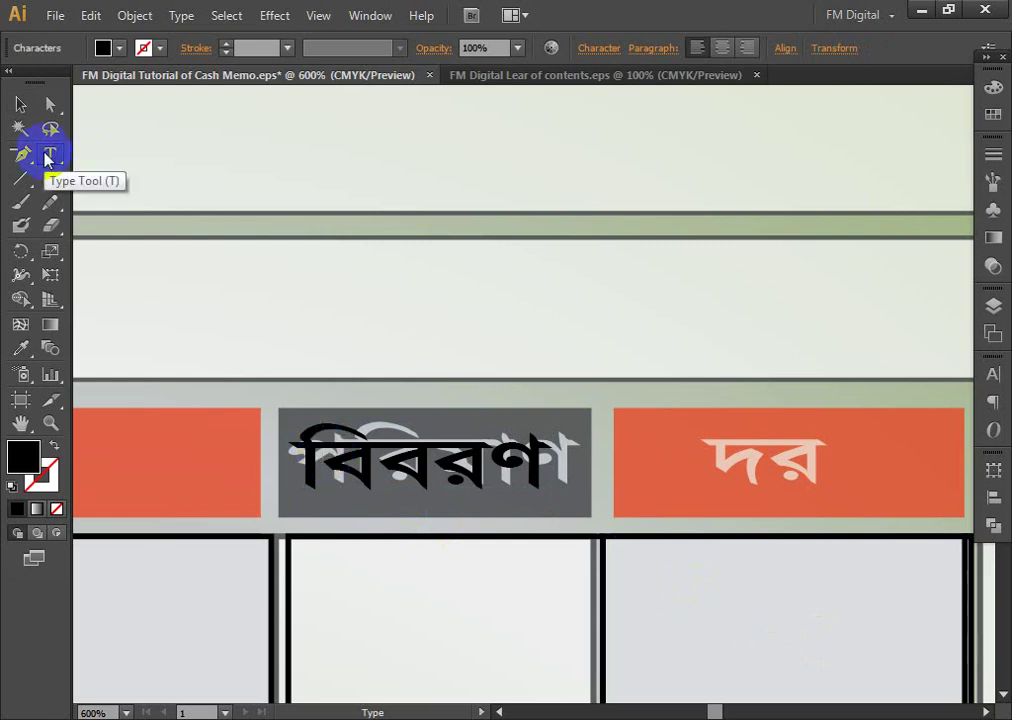
pyautogui.click(300, 450)
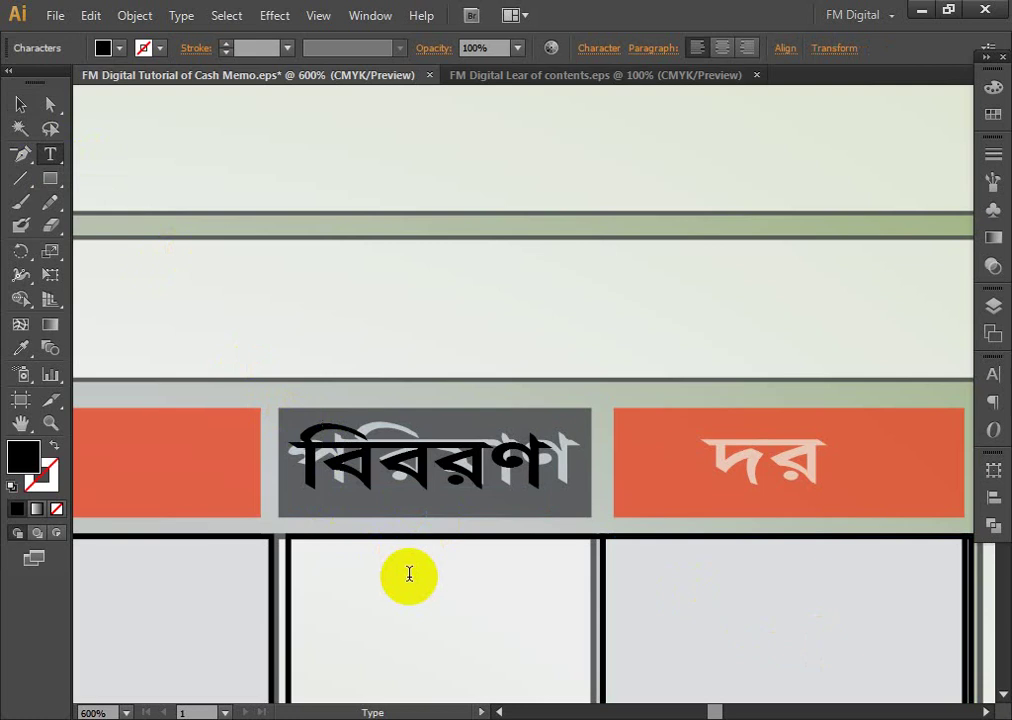
pyautogui.press('Delete')
pyautogui.press('Delete')
pyautogui.press('Delete')
pyautogui.press('Delete')
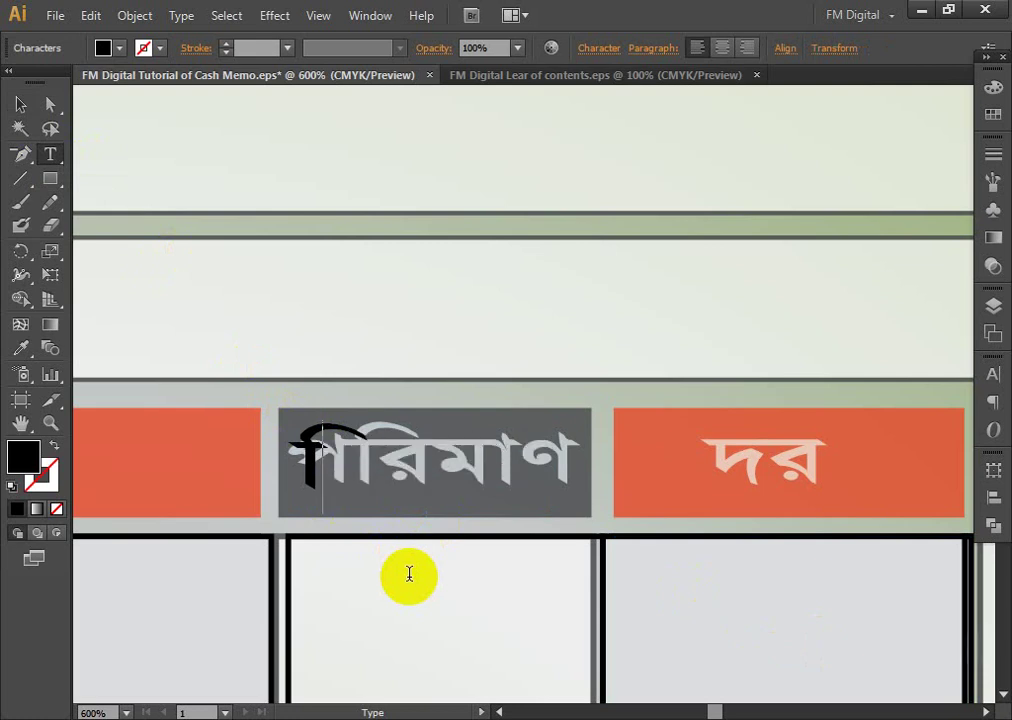
pyautogui.press('Delete')
pyautogui.write('প')
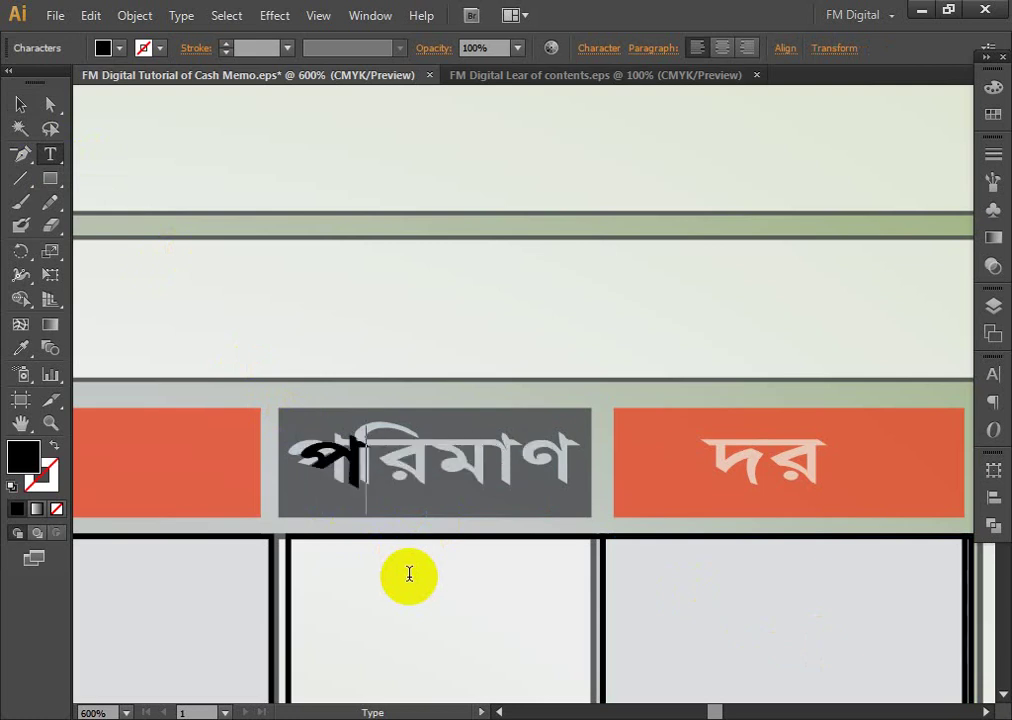
pyautogui.write('রি')
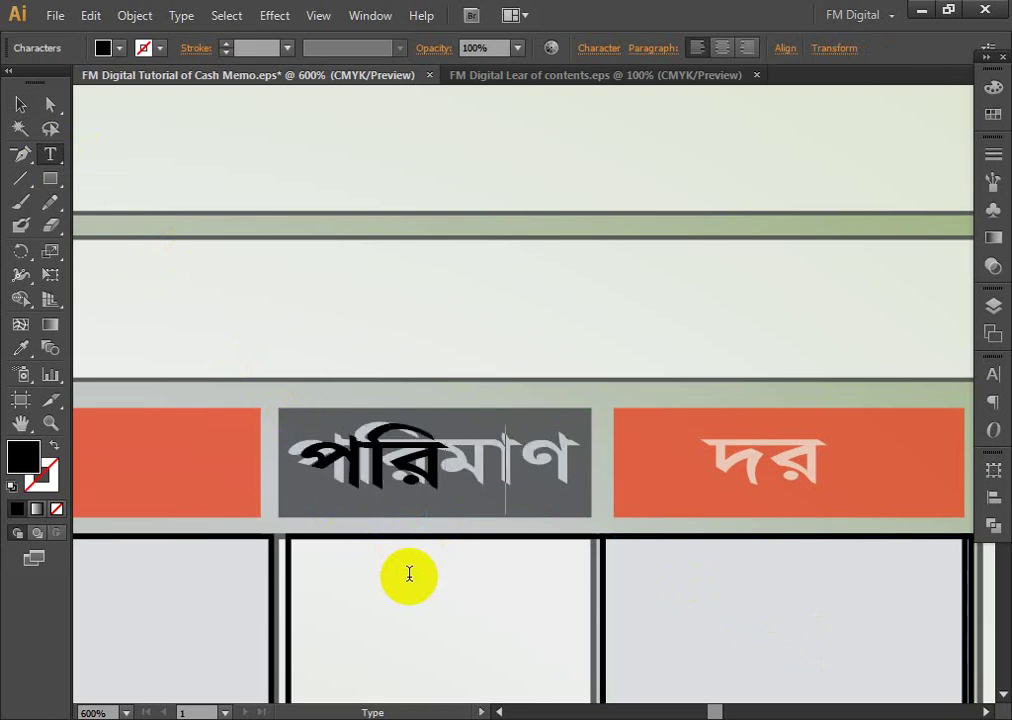
pyautogui.write('মাণ')
pyautogui.click(22, 103)
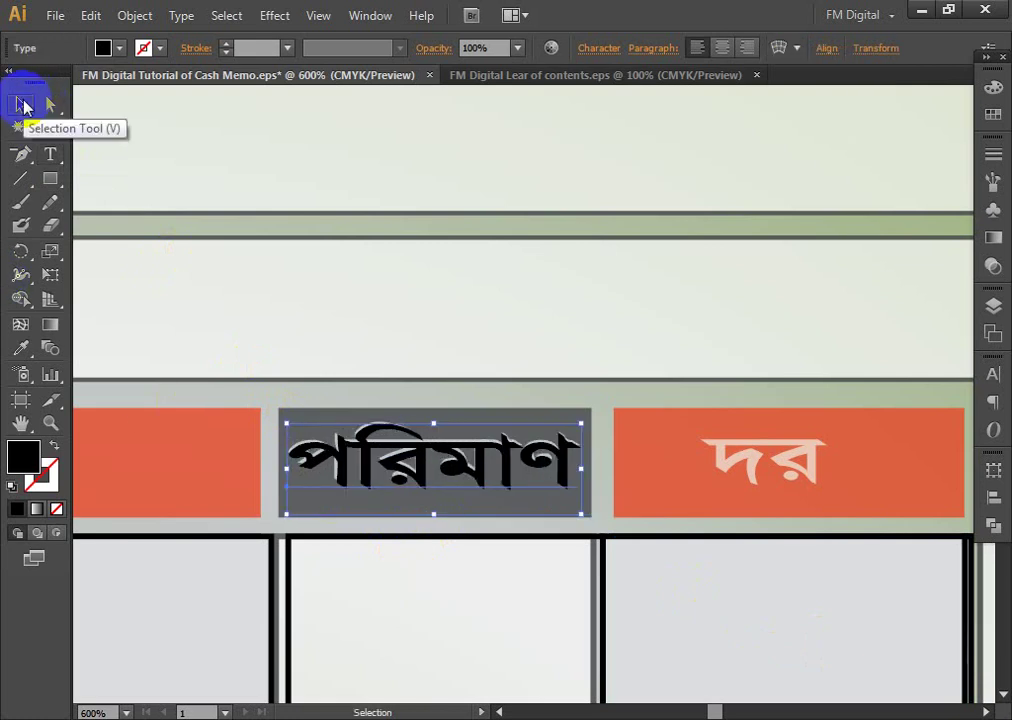
pyautogui.click(22, 103)
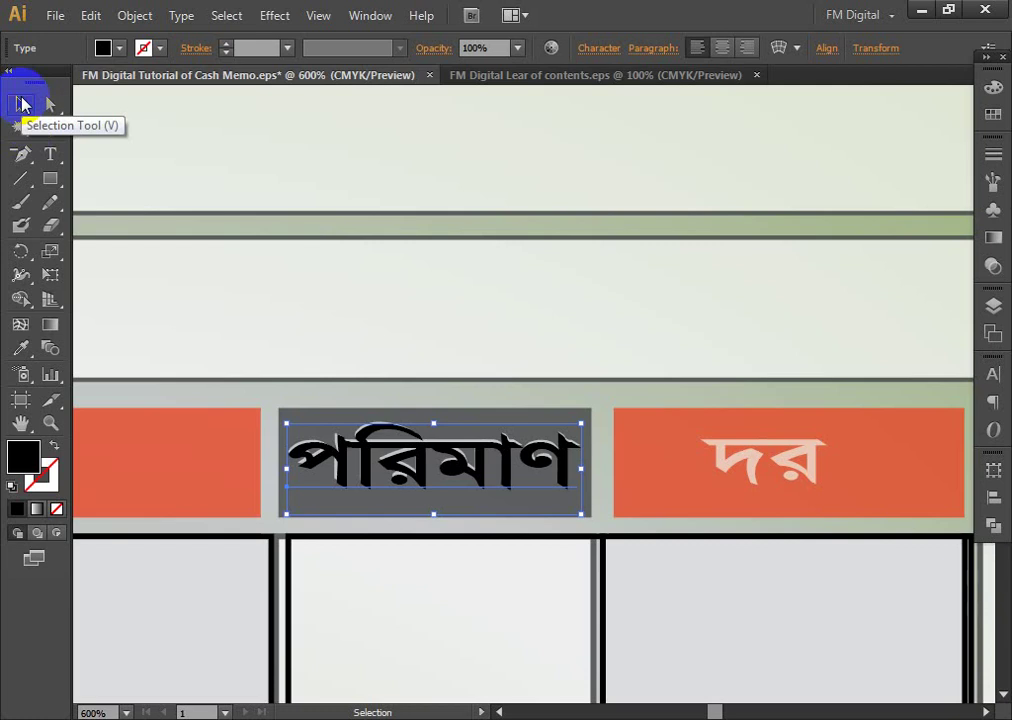
# - Duplicate the পরিমাণ label into the দর cell and retype it as দর
pyautogui.hotkey('alt', 'shift', 'Right')
pyautogui.hotkey('shift', 'Right')
pyautogui.hotkey('shift', 'Right')
pyautogui.hotkey('shift', 'Right')
pyautogui.hotkey('shift', 'Right')
pyautogui.hotkey('shift', 'Right')
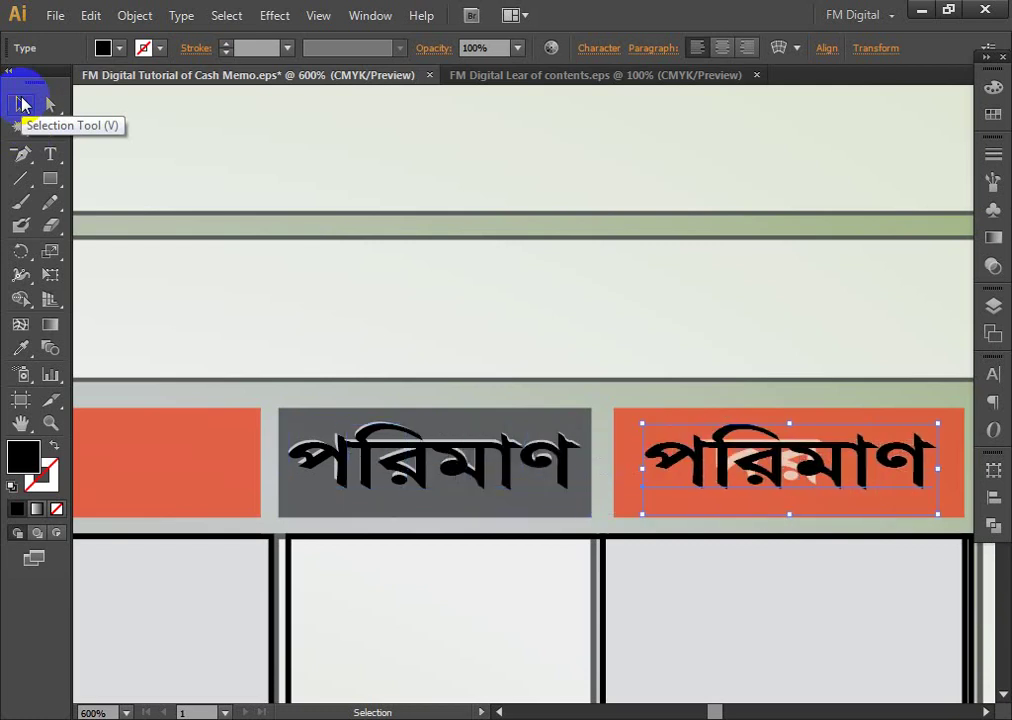
pyautogui.hotkey('shift', 'Right')
pyautogui.doubleClick(776, 462)
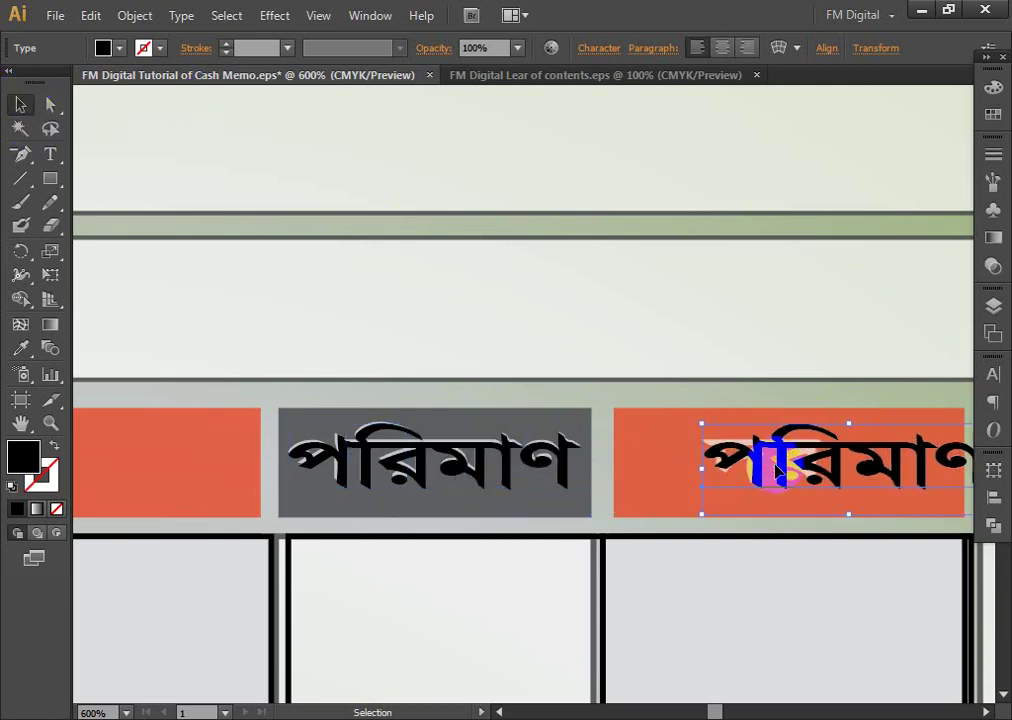
pyautogui.press('Delete')
pyautogui.press('Delete')
pyautogui.press('Delete')
pyautogui.press('Delete')
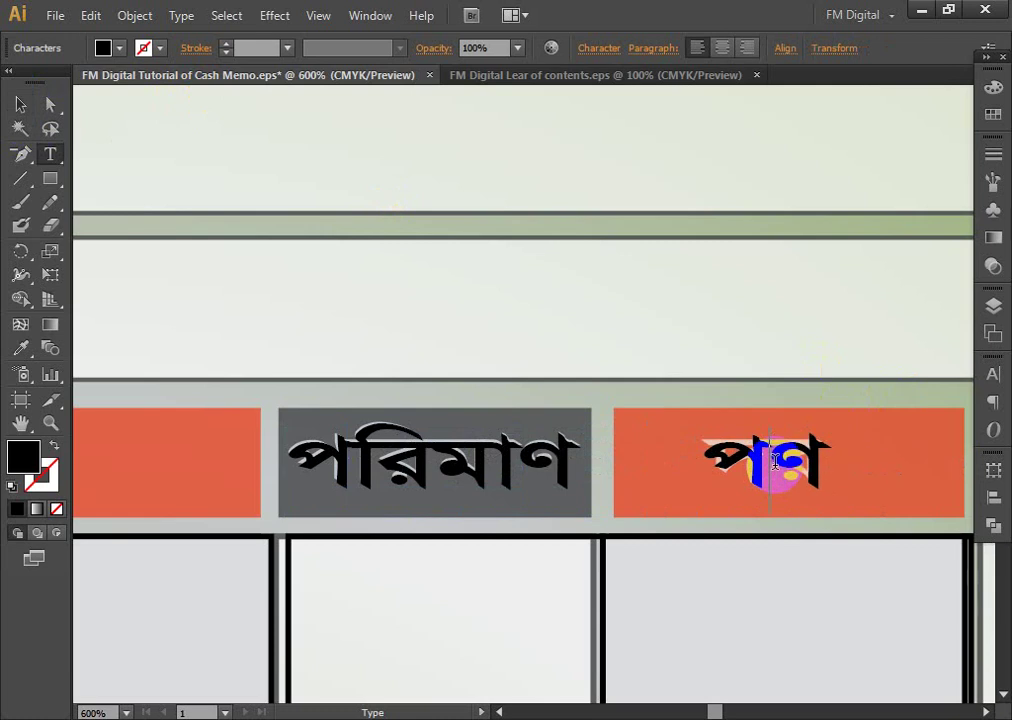
pyautogui.press('Delete')
pyautogui.press('BackSpace')
pyautogui.write('দর')
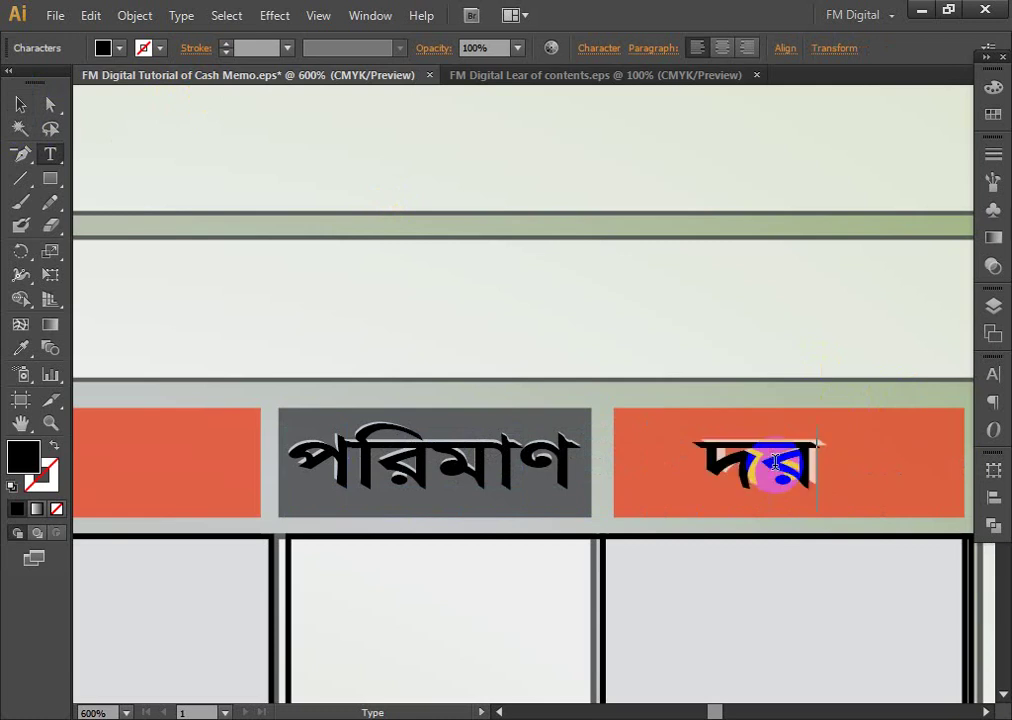
pyautogui.click(23, 104)
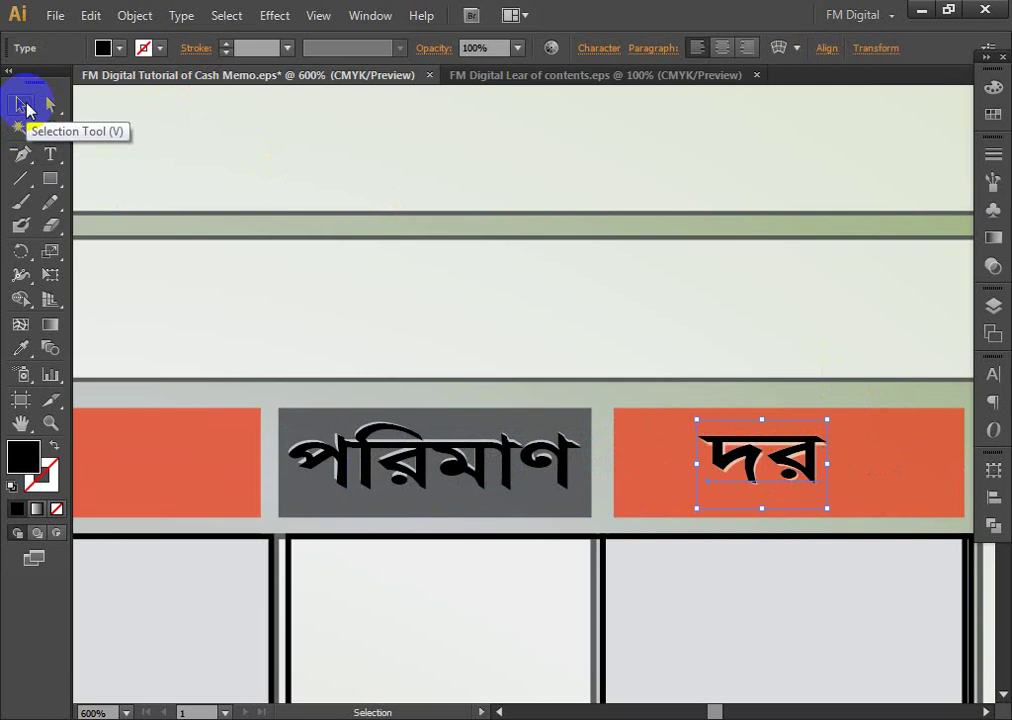
# - Duplicate the দর label into the টাকা cell and retype it as টাকা
pyautogui.hotkey('ctrl', '-')
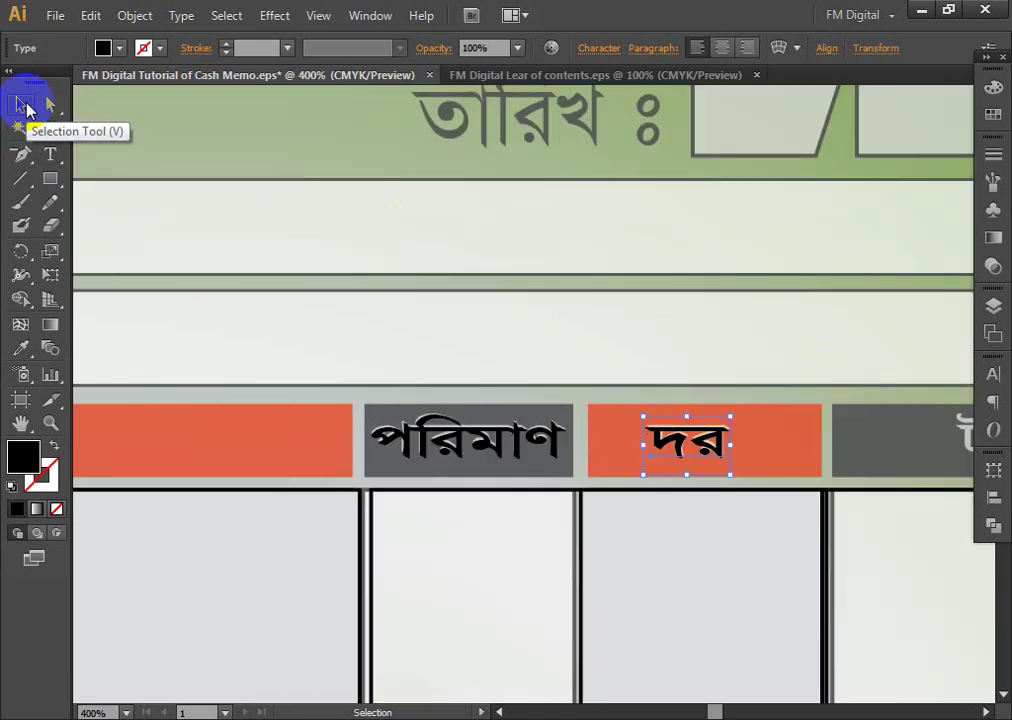
pyautogui.hotkey('ctrl', '-')
pyautogui.hotkey('ctrl', '-')
pyautogui.hotkey('ctrl', '-')
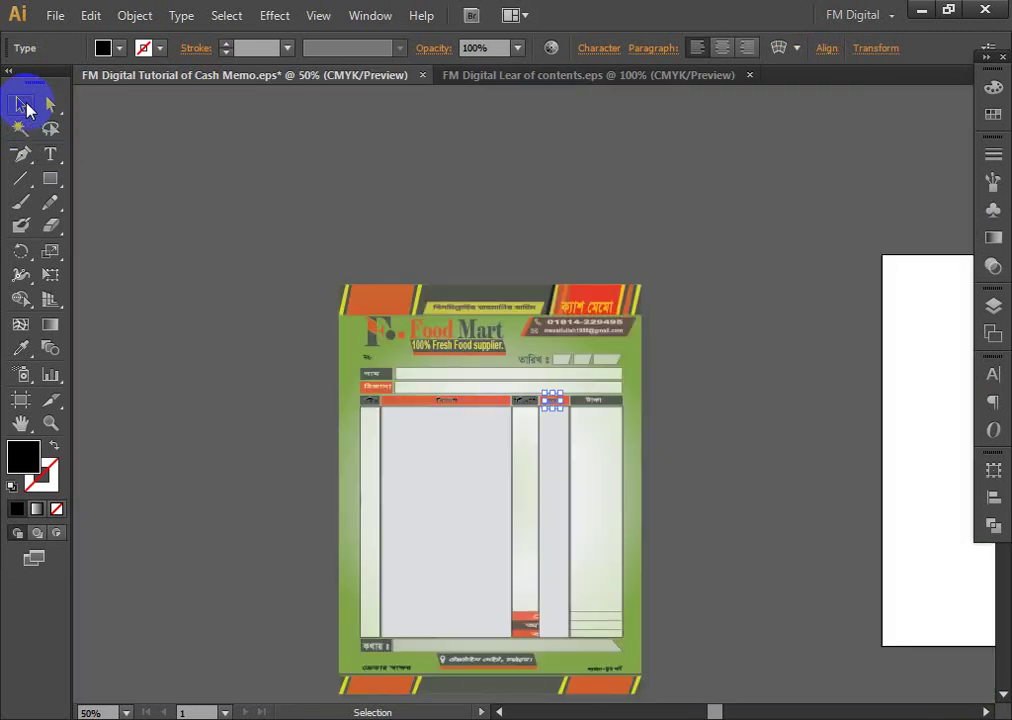
pyautogui.hotkey('ctrl', '+')
pyautogui.hotkey('ctrl', '+')
pyautogui.hotkey('ctrl', '+')
pyautogui.hotkey('ctrl', '+')
pyautogui.hotkey('ctrl', '+')
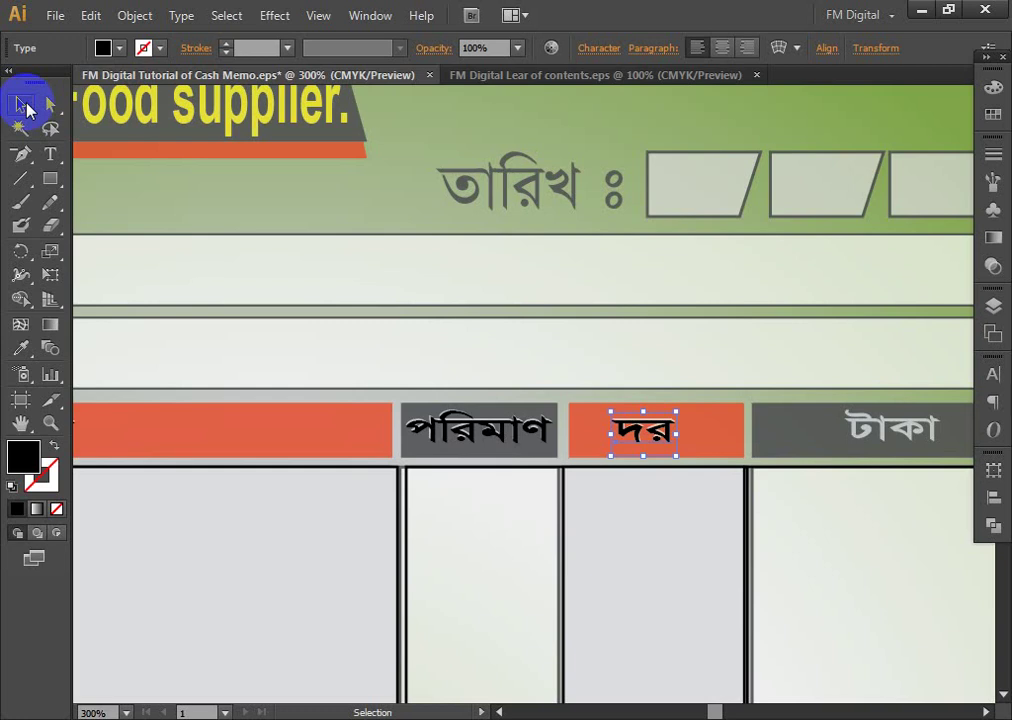
pyautogui.hotkey('alt', 'shift', 'Right')
pyautogui.hotkey('shift', 'Right')
pyautogui.hotkey('shift', 'Right')
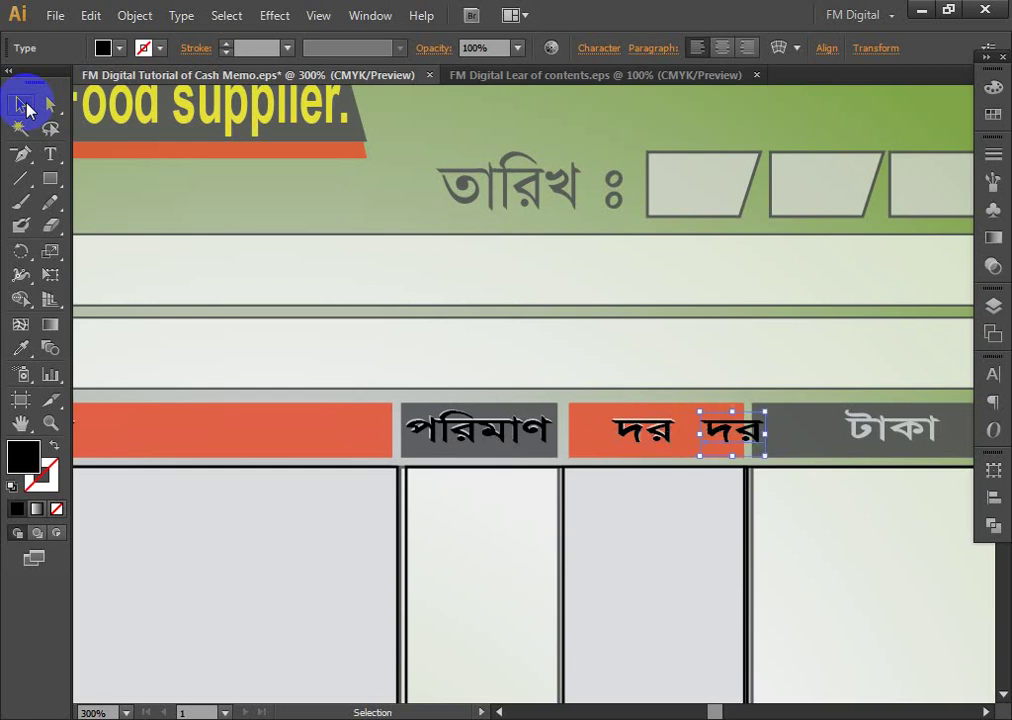
pyautogui.hotkey('shift', 'Right')
pyautogui.hotkey('shift', 'Right')
pyautogui.hotkey('shift', 'Right')
pyautogui.hotkey('shift', 'Right')
pyautogui.hotkey('shift', 'Right')
pyautogui.hotkey('shift', 'Right')
pyautogui.press('Left')
pyautogui.press('Left')
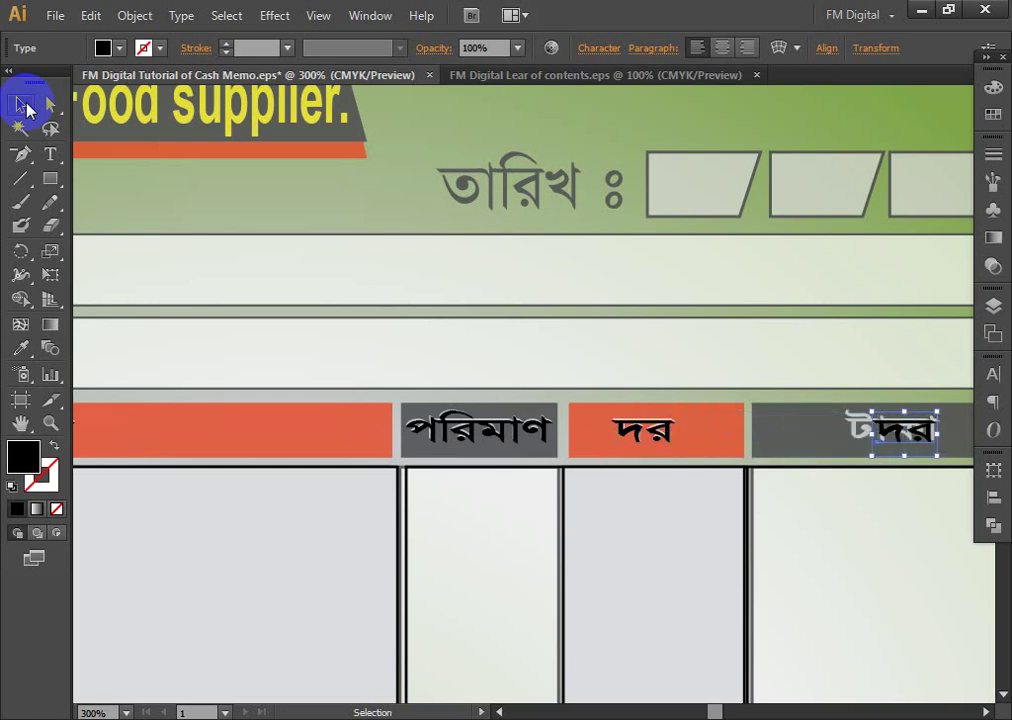
pyautogui.press('Left')
pyautogui.press('Left')
pyautogui.press('Left')
pyautogui.press('Left')
pyautogui.press('Left')
pyautogui.press('Left')
pyautogui.press('Left')
pyautogui.doubleClick(878, 436)
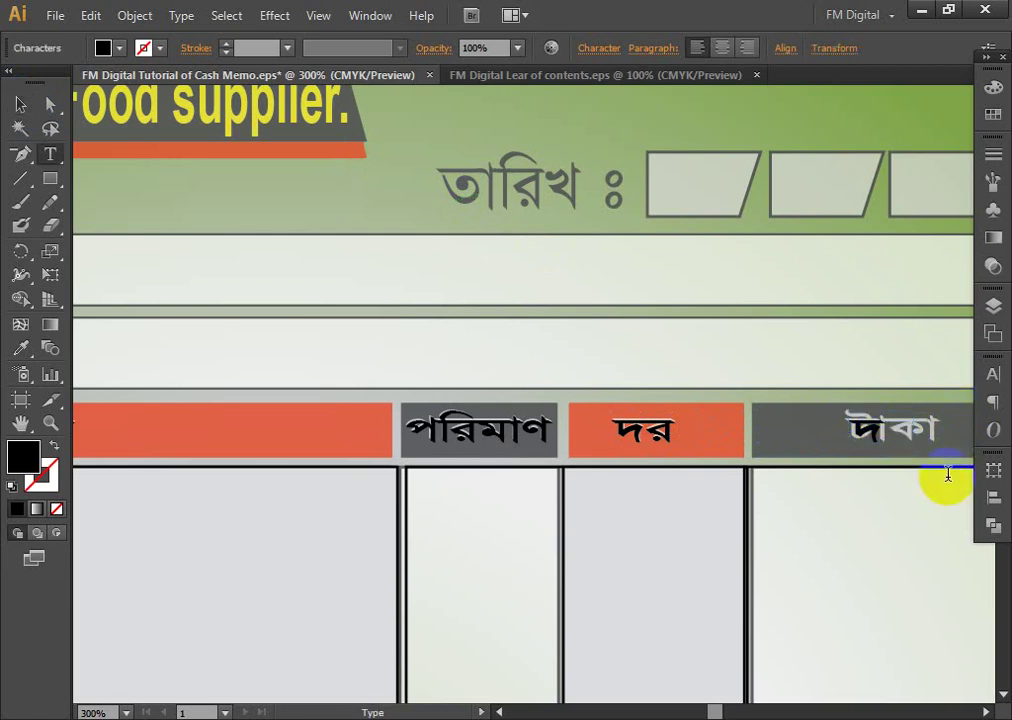
pyautogui.write('টাকা')
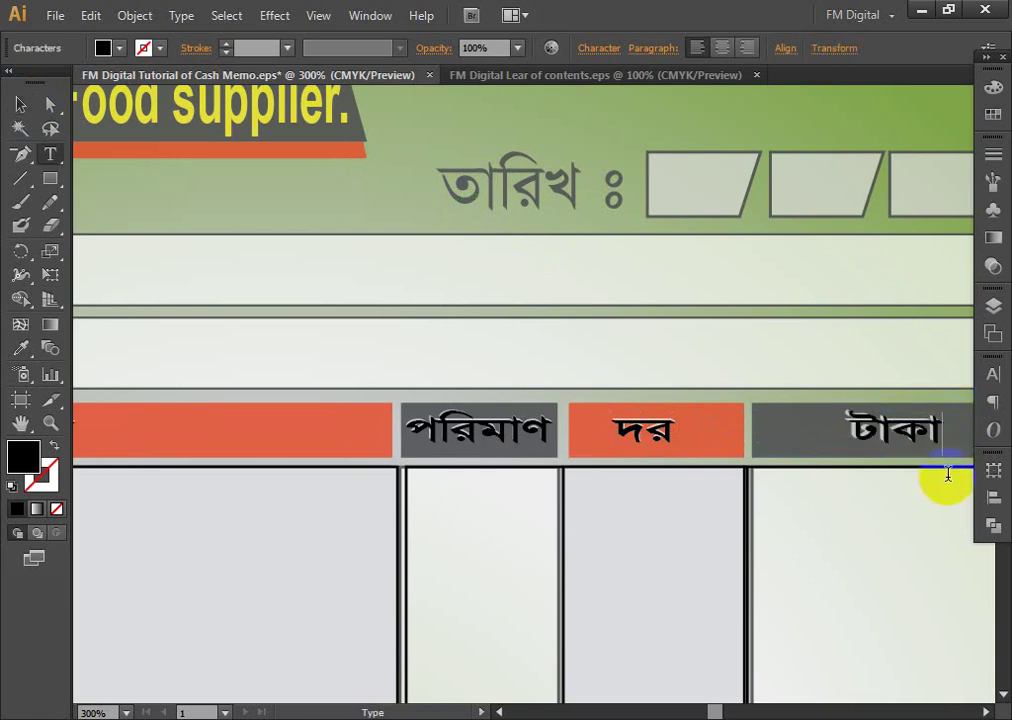
pyautogui.click(21, 104)
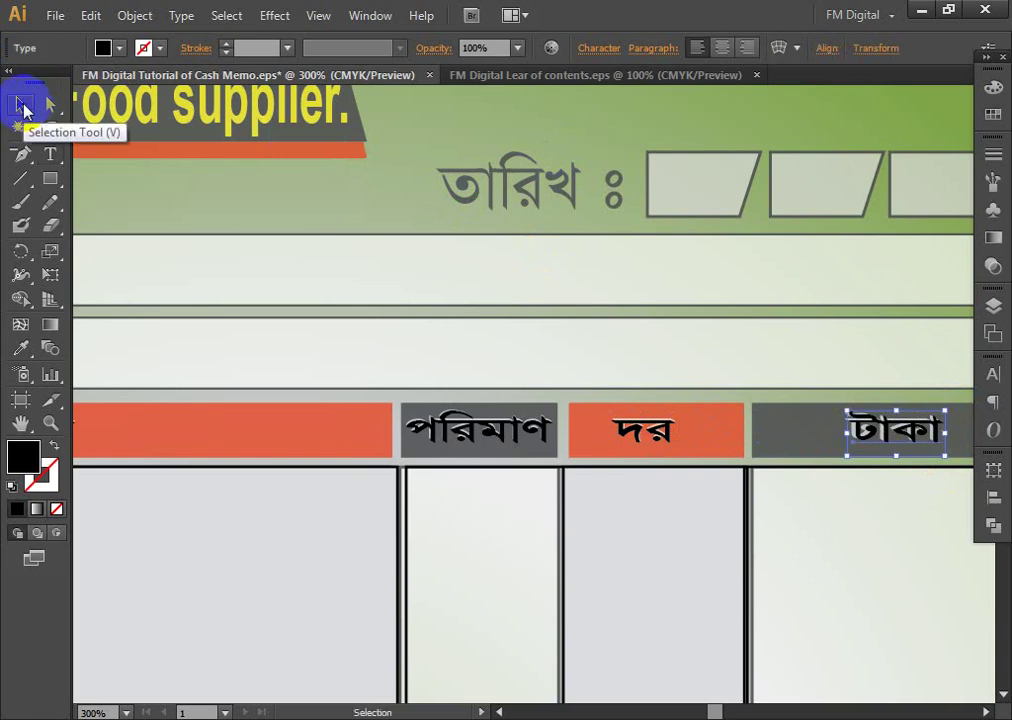
# - Shorten the middle item column so it ends just above the totals rows
pyautogui.hotkey('ctrl', '-')
pyautogui.hotkey('ctrl', '-')
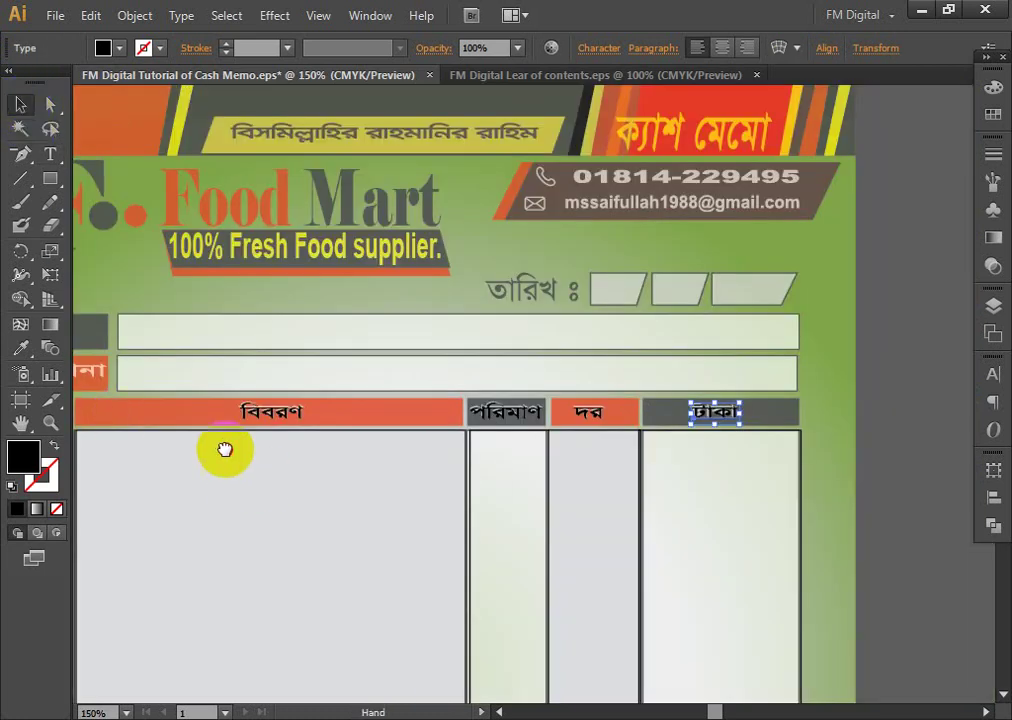
pyautogui.moveTo(221, 447)
pyautogui.mouseDown()
pyautogui.moveTo(269, 401)
pyautogui.moveTo(348, 222)
pyautogui.mouseUp()
pyautogui.moveTo(422, 413); pyautogui.dragTo(312, 458)
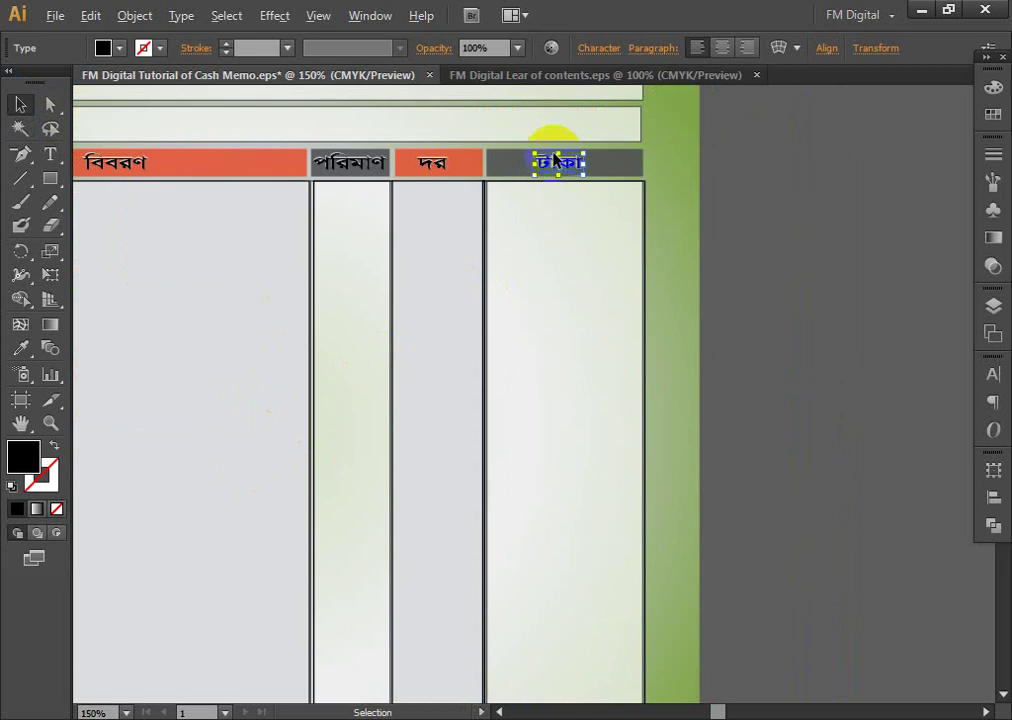
pyautogui.moveTo(557, 165); pyautogui.dragTo(567, 619)
pyautogui.scroll(-1, 567, 619)
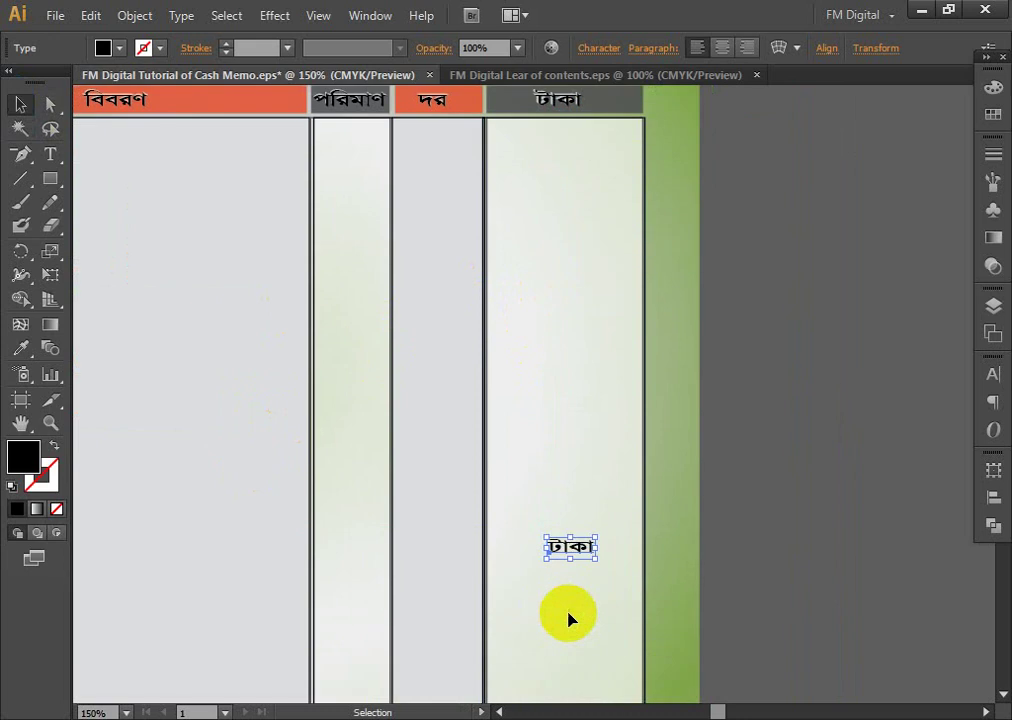
pyautogui.scroll(-3, 567, 619)
pyautogui.scroll(-2, 567, 619)
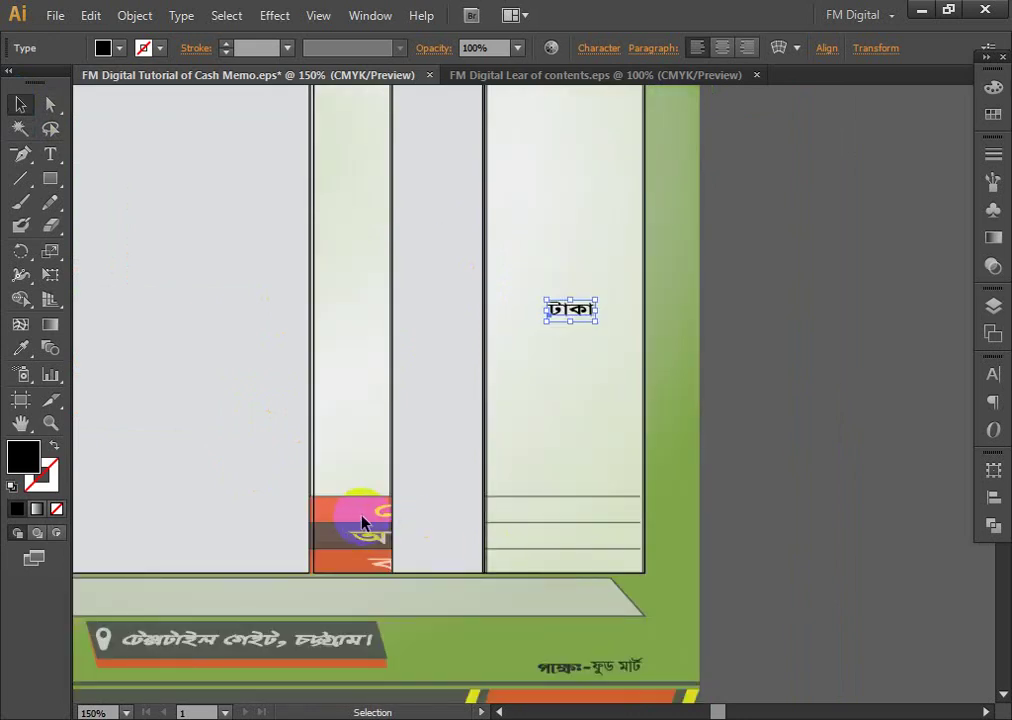
pyautogui.click(432, 496)
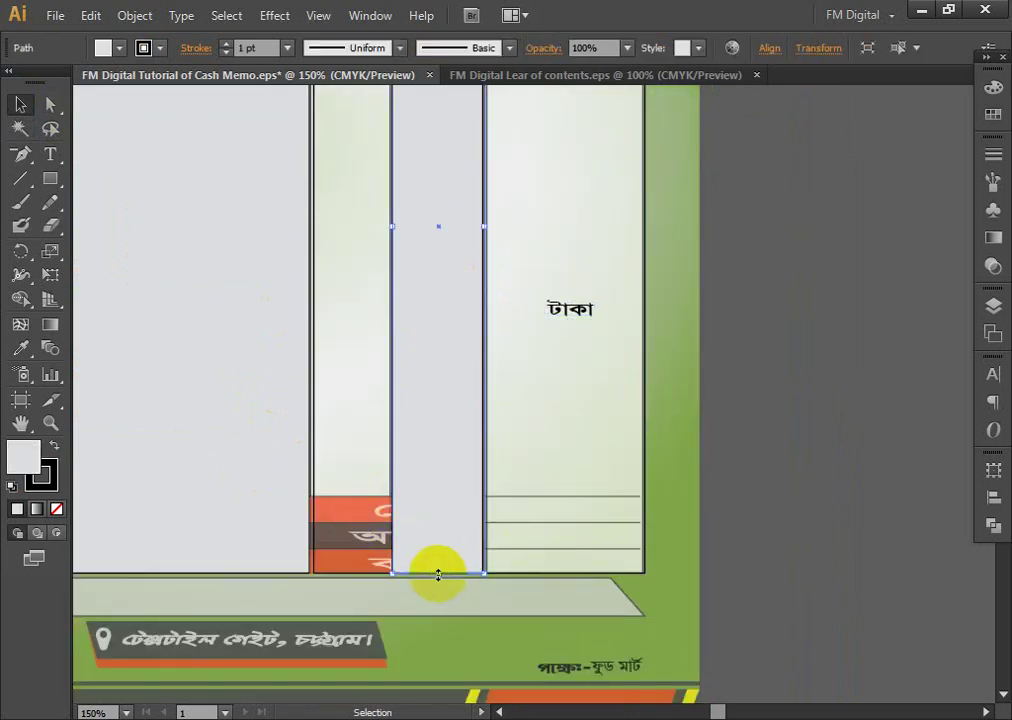
pyautogui.moveTo(438, 573); pyautogui.dragTo(438, 487)
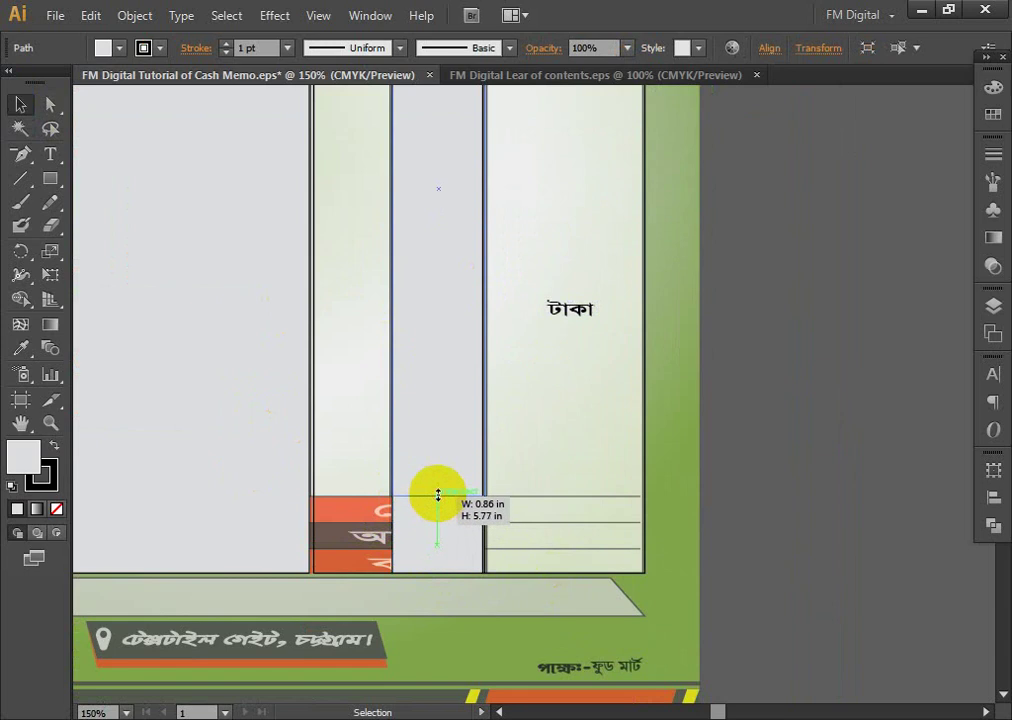
pyautogui.moveTo(437, 493); pyautogui.dragTo(438, 496)
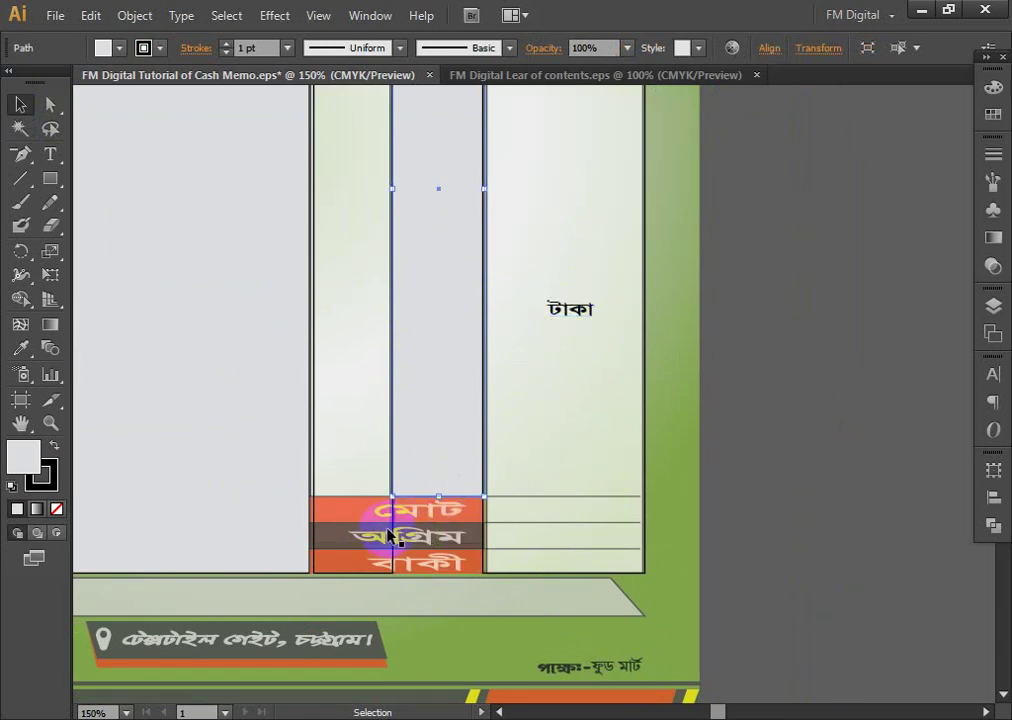
# - Shorten the narrow column to the totals rows and fill it white
pyautogui.click(350, 575)
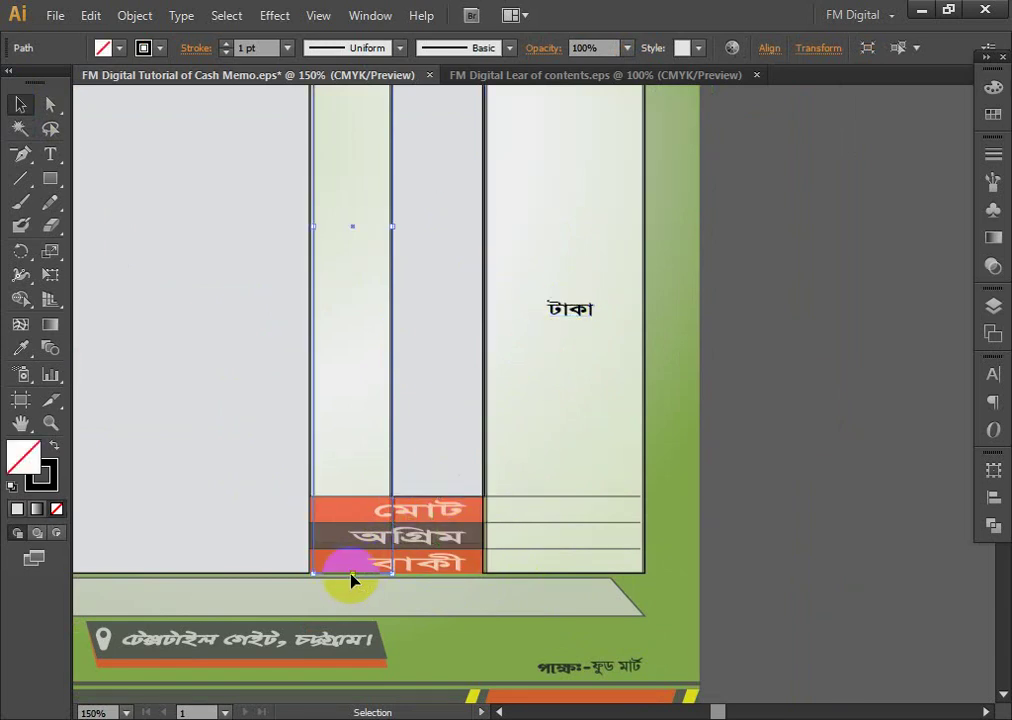
pyautogui.moveTo(351, 576); pyautogui.dragTo(350, 500)
pyautogui.click(15, 482)
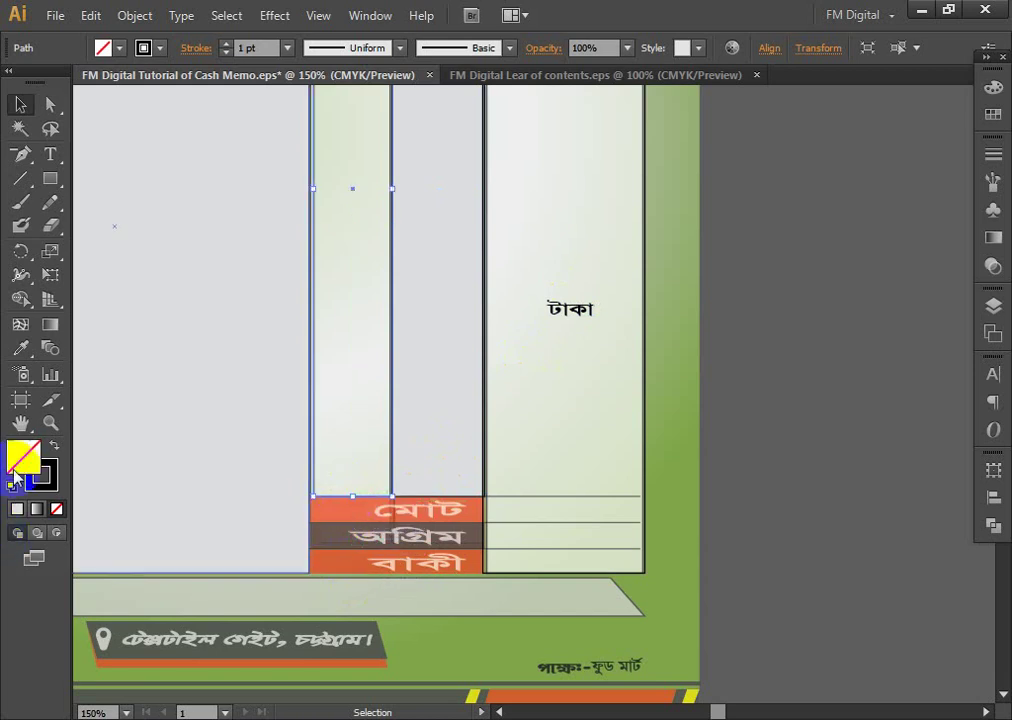
pyautogui.click(13, 463)
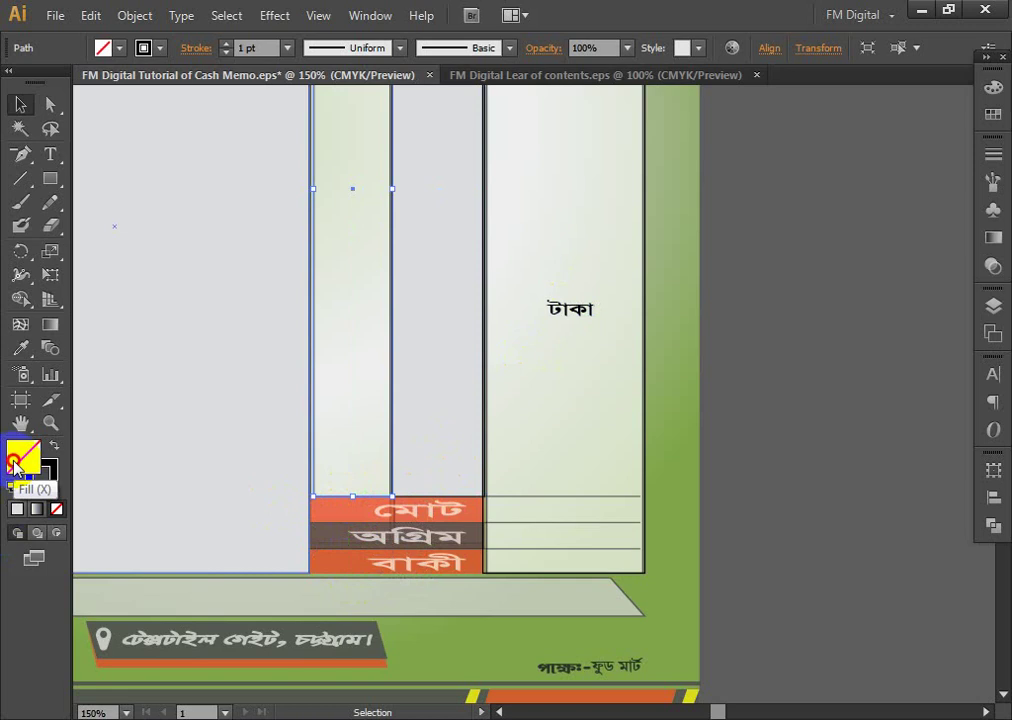
pyautogui.click(990, 86)
pyautogui.moveTo(918, 178); pyautogui.dragTo(746, 170)
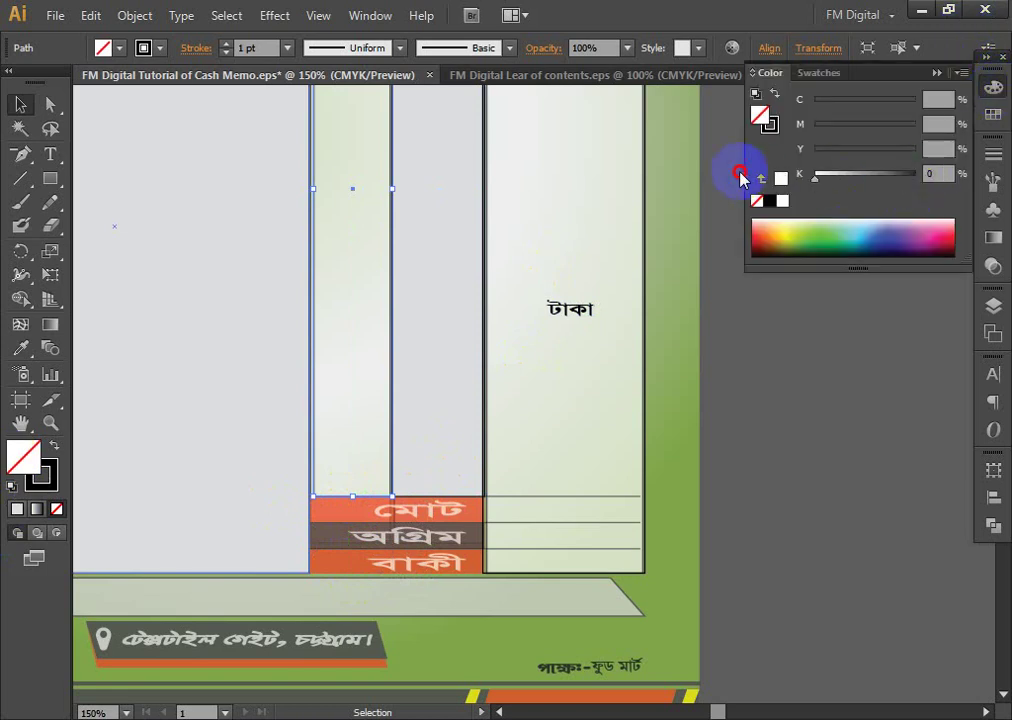
pyautogui.keyDown('shift'); pyautogui.click(186, 430); pyautogui.keyUp('shift')
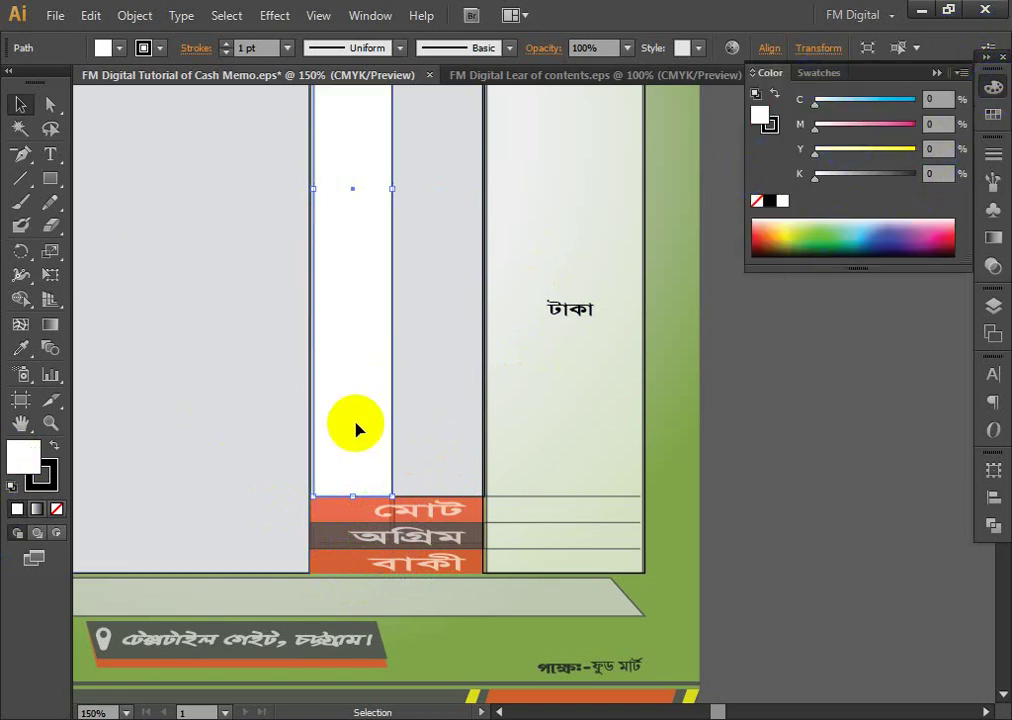
pyautogui.click(642, 442)
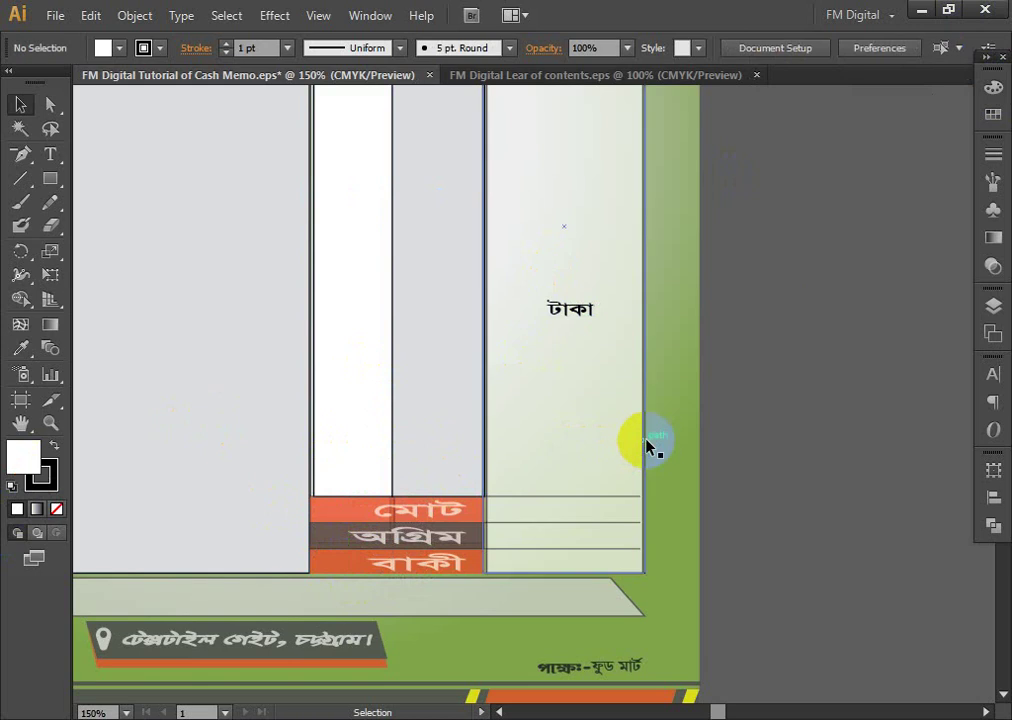
# - Fill the টাকা column white and shorten it to end above the totals rows
pyautogui.click(646, 445)
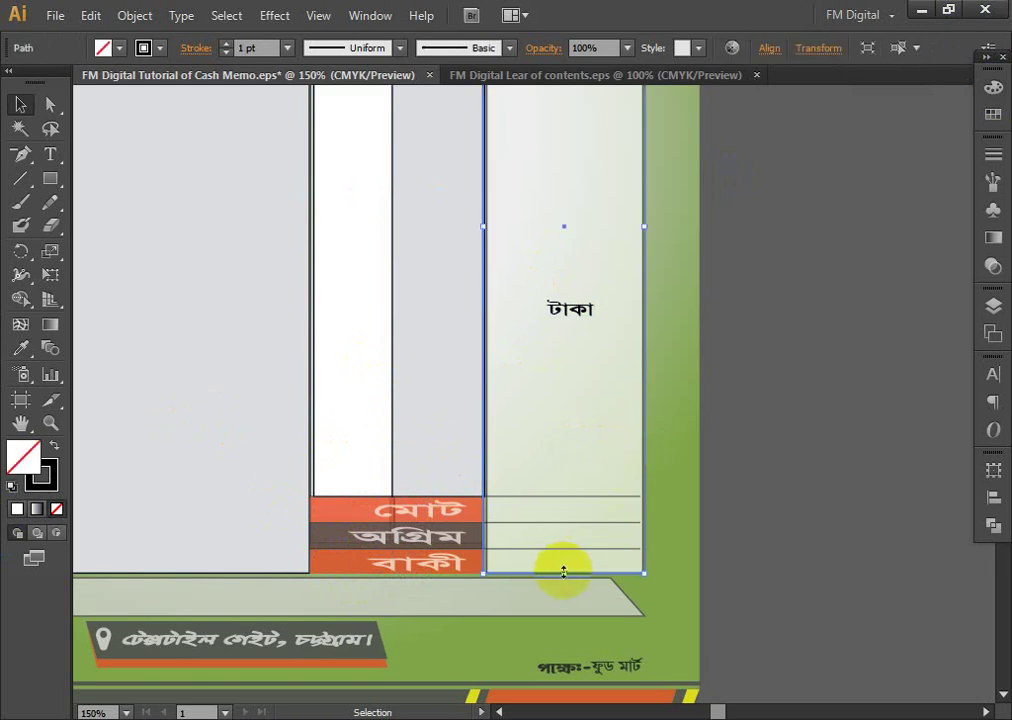
pyautogui.click(993, 87)
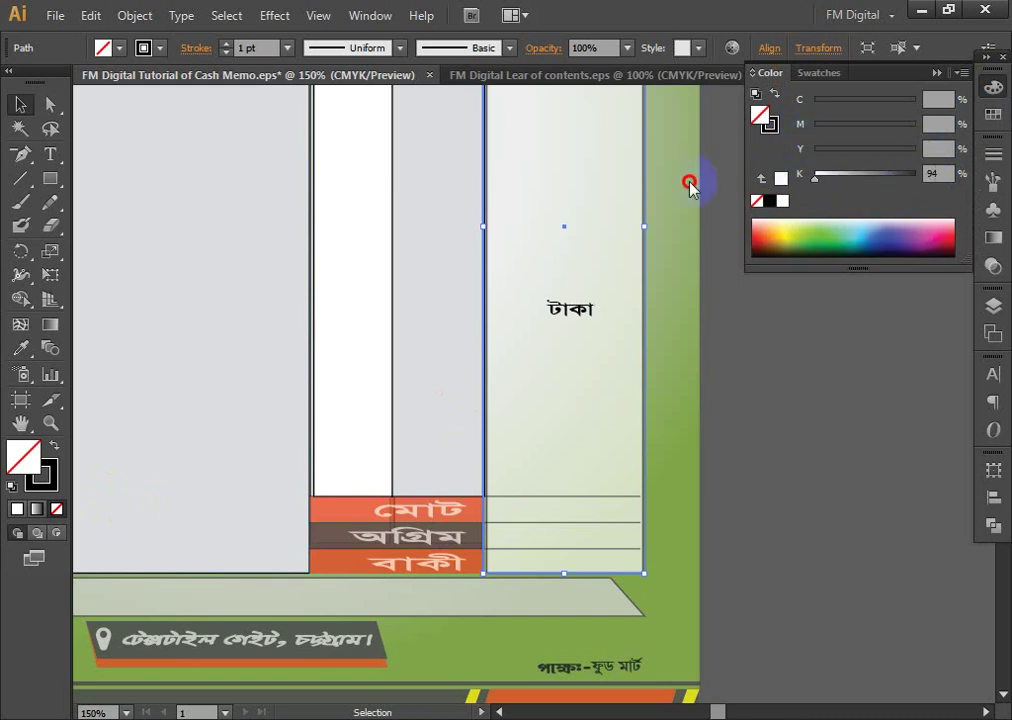
pyautogui.press('d')
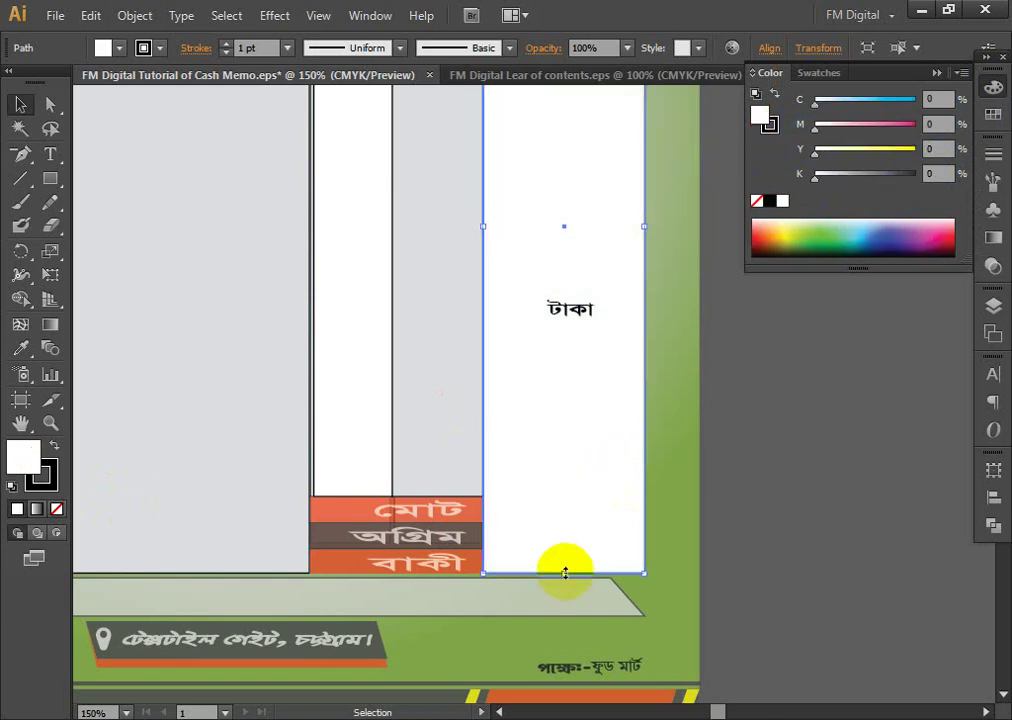
pyautogui.moveTo(565, 572); pyautogui.dragTo(552, 490)
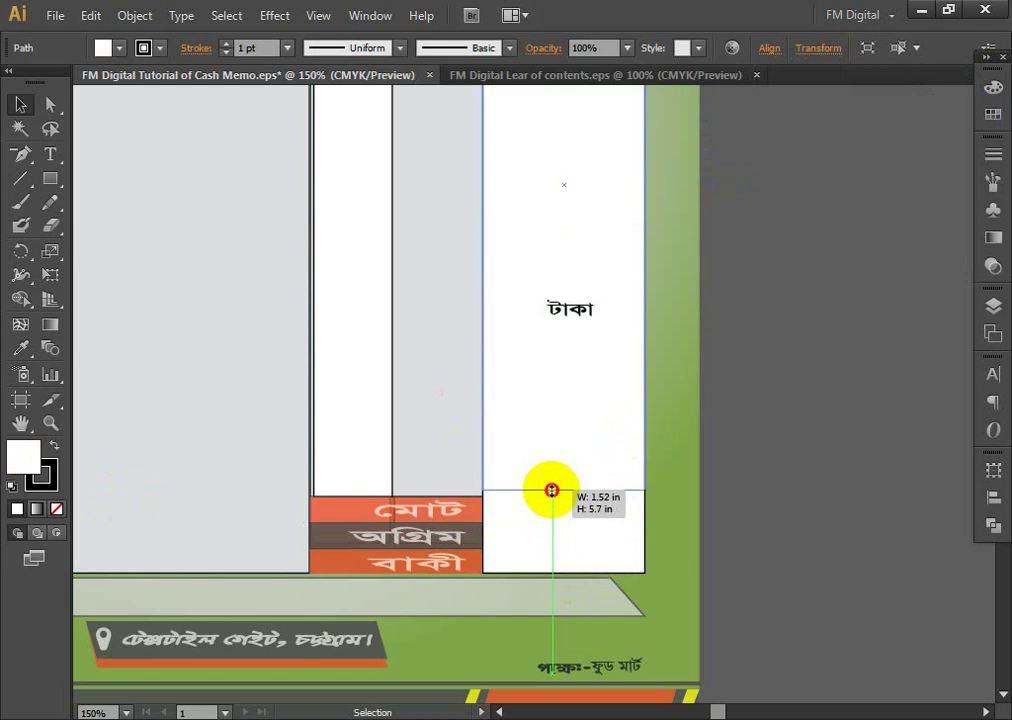
pyautogui.moveTo(552, 492); pyautogui.dragTo(552, 495)
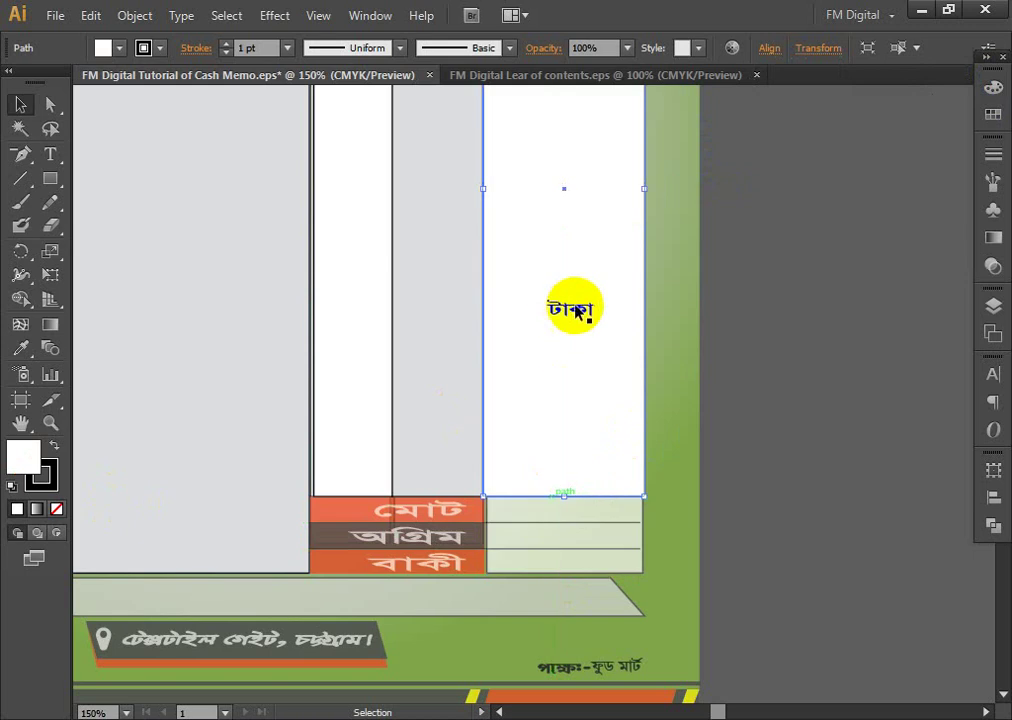
# - Copy the টাকা label into the top two totals rows, retyped as মোট and অগ্রিম
pyautogui.click(577, 311)
pyautogui.moveTo(575, 309)
pyautogui.mouseDown()
pyautogui.moveTo(350, 513)
pyautogui.moveTo(375, 510)
pyautogui.mouseUp()
pyautogui.doubleClick(349, 512)
pyautogui.write('মোট')
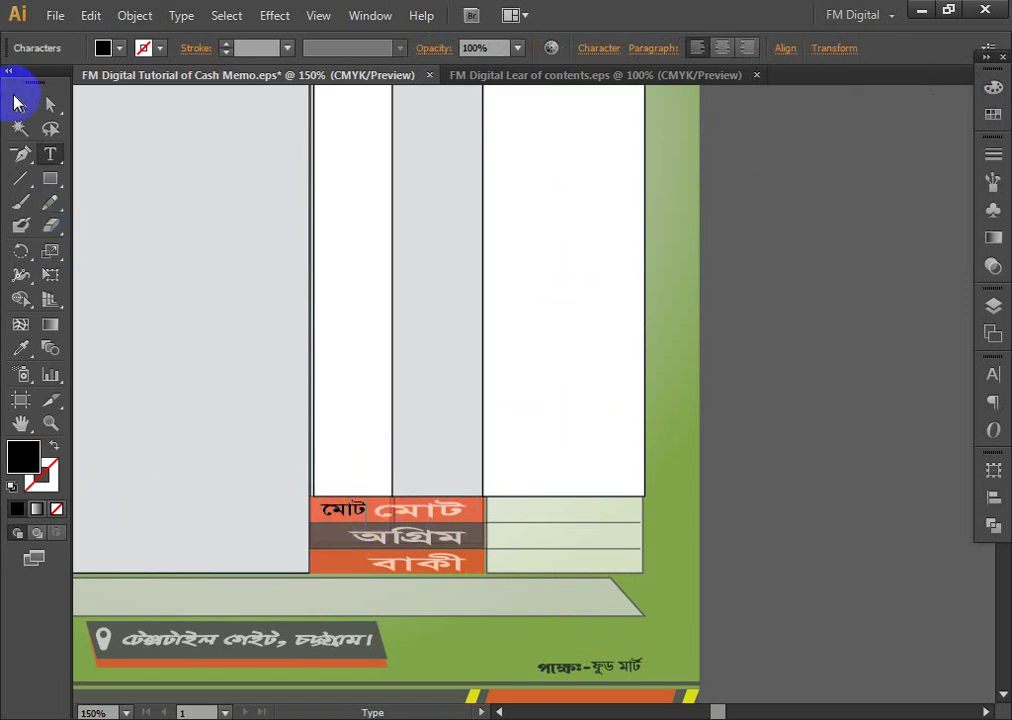
pyautogui.click(21, 105)
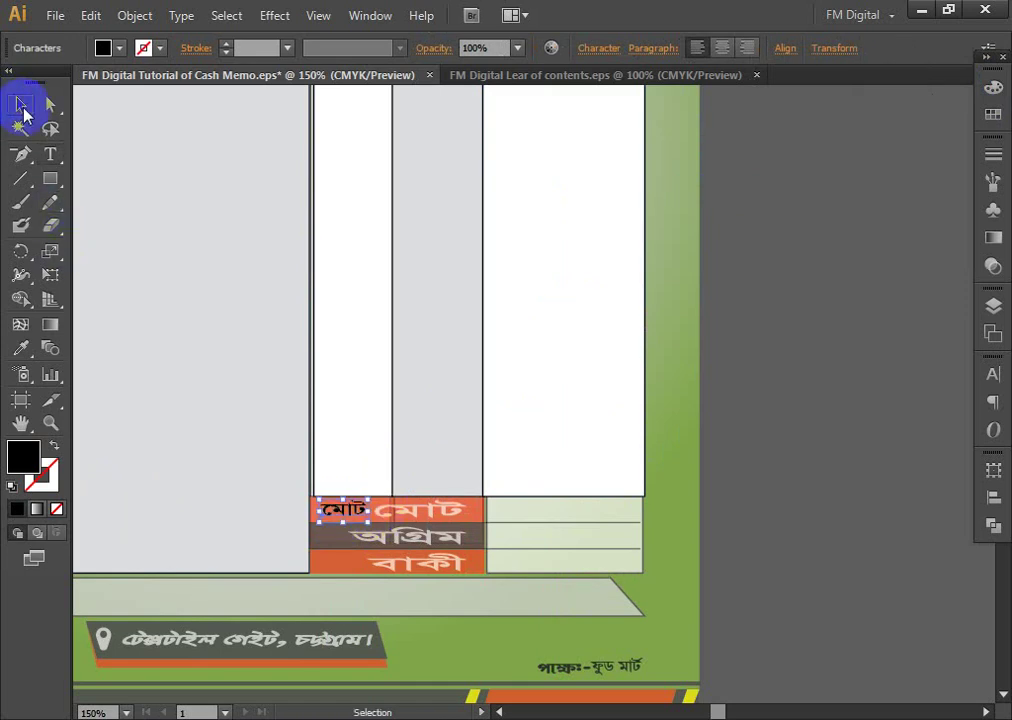
pyautogui.hotkey('alt', 'Down')
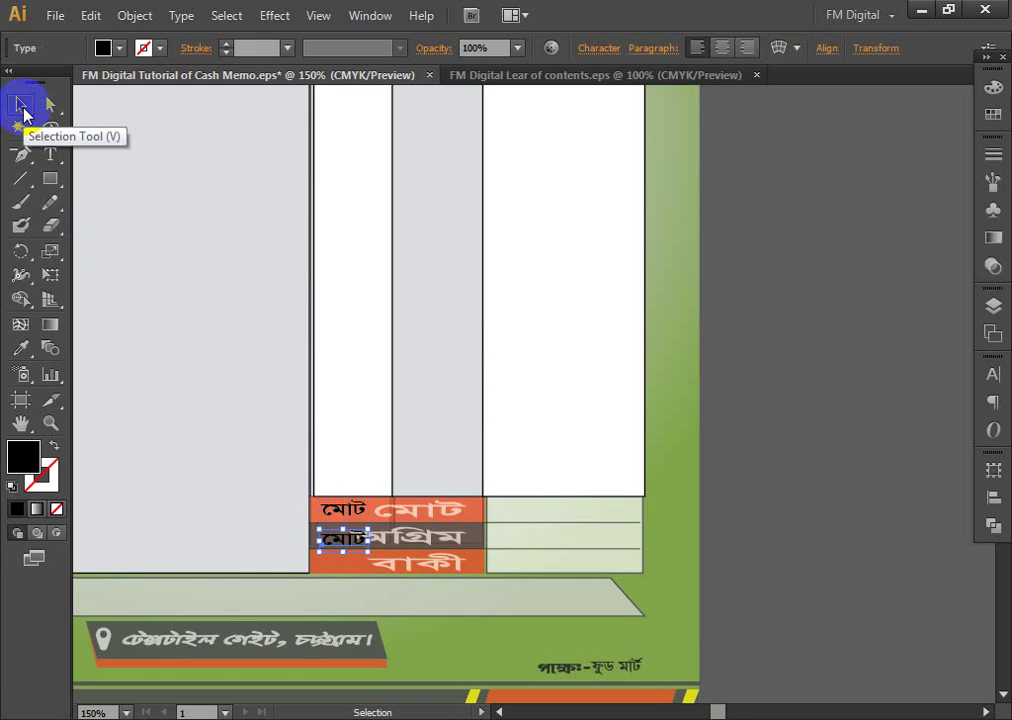
pyautogui.doubleClick(336, 540)
pyautogui.write('অগ্রিম')
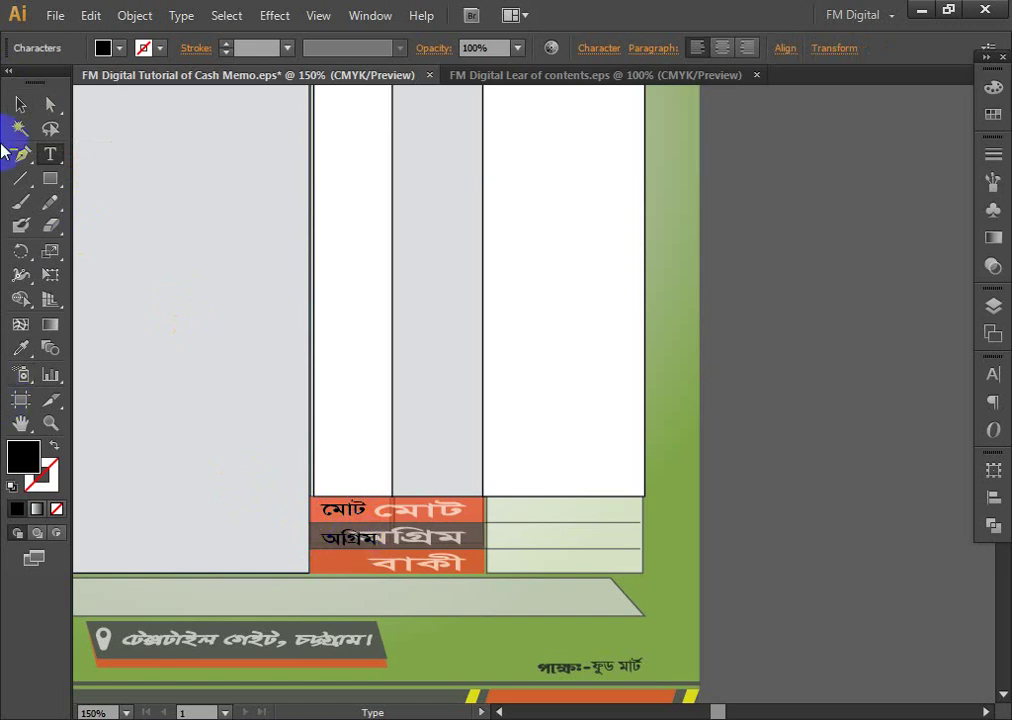
pyautogui.click(20, 104)
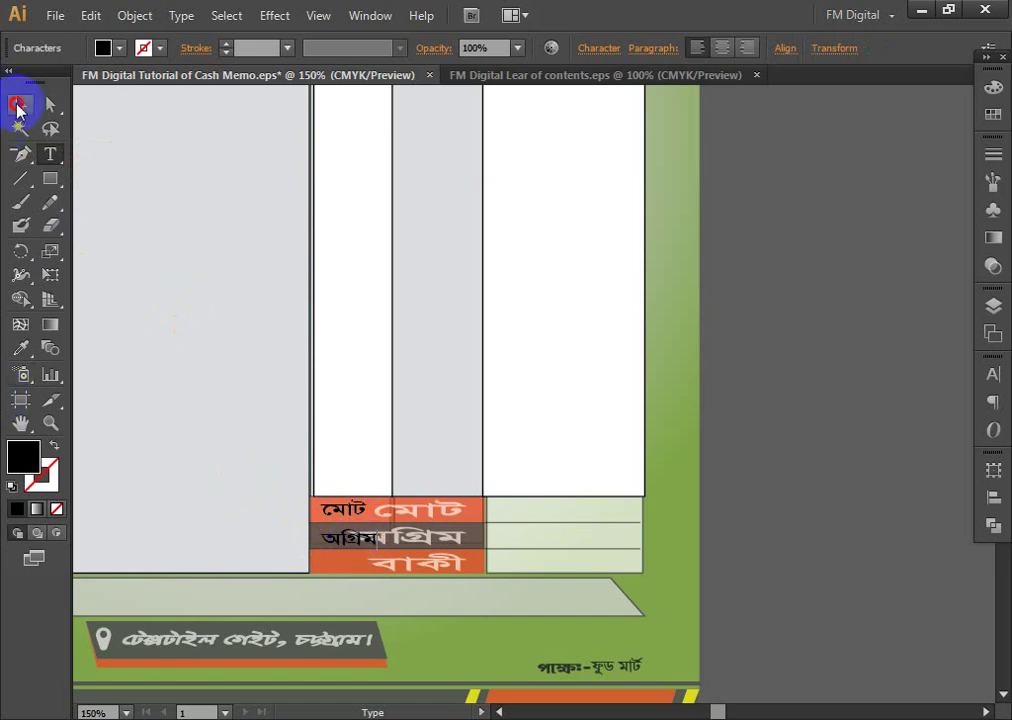
pyautogui.click(350, 537)
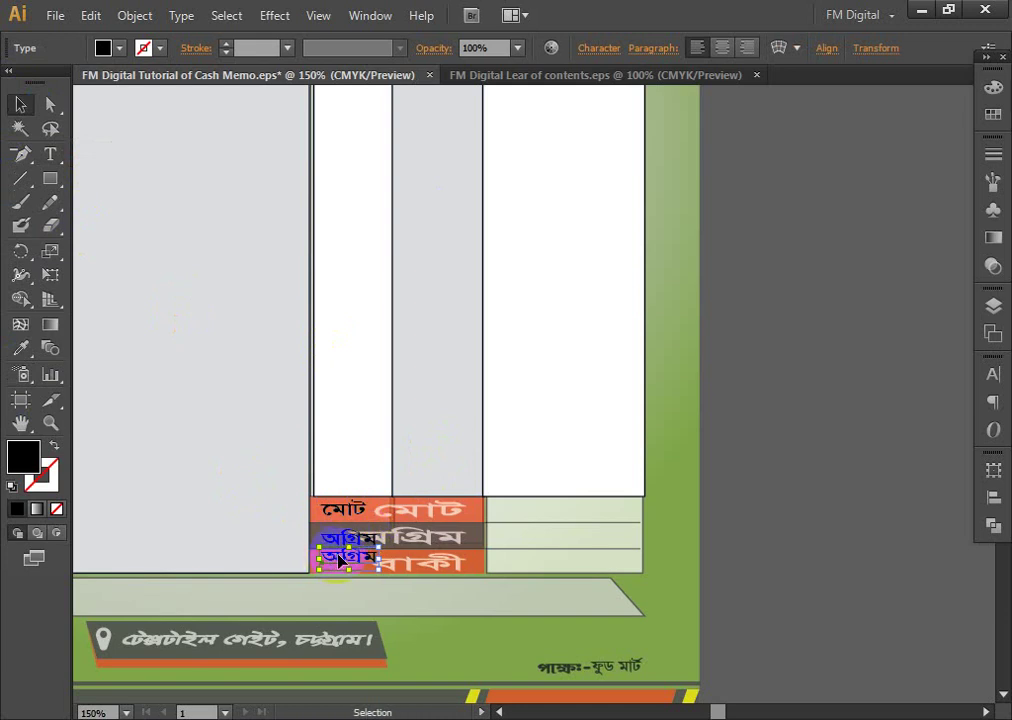
# - Retype the third-row label as বাকী and nudge মোট to the right
pyautogui.press('t')
pyautogui.moveTo(405, 556); pyautogui.dragTo(316, 562)
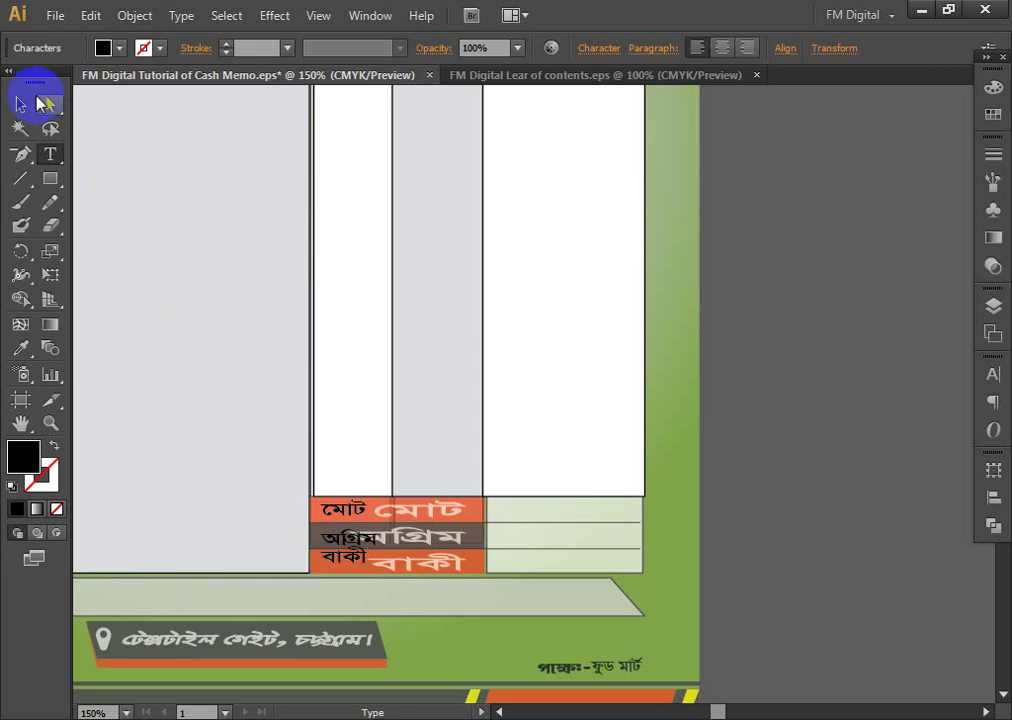
pyautogui.click(20, 104)
pyautogui.click(342, 512)
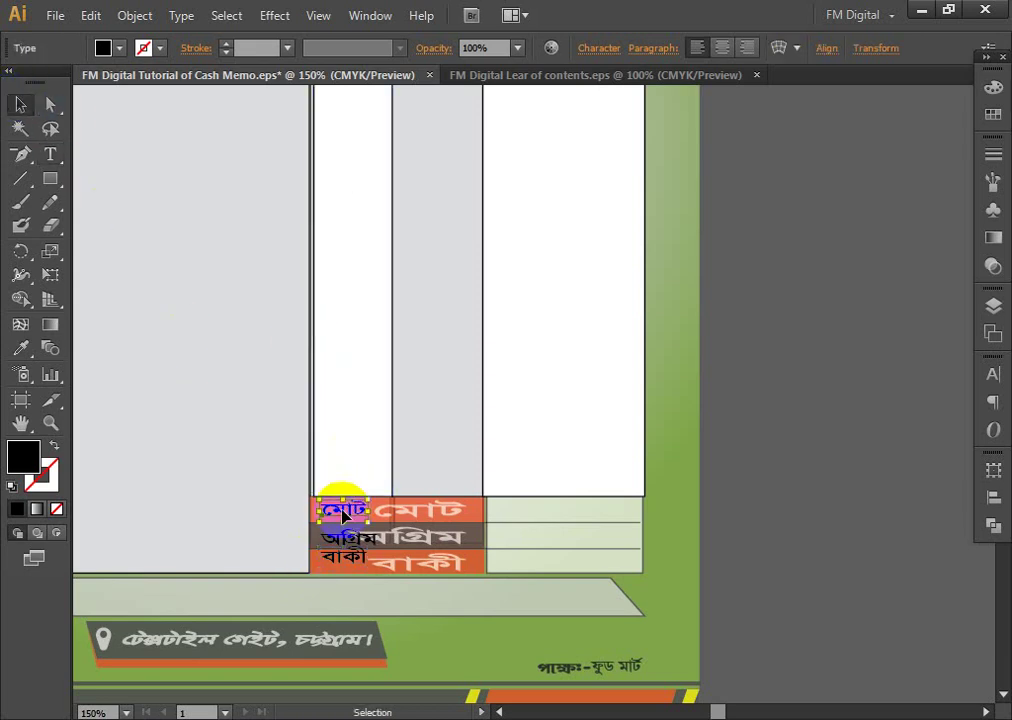
pyautogui.hotkey('shift', 'Right')
pyautogui.hotkey('shift', 'Right')
pyautogui.hotkey('shift', 'Right')
pyautogui.hotkey('shift', 'Right')
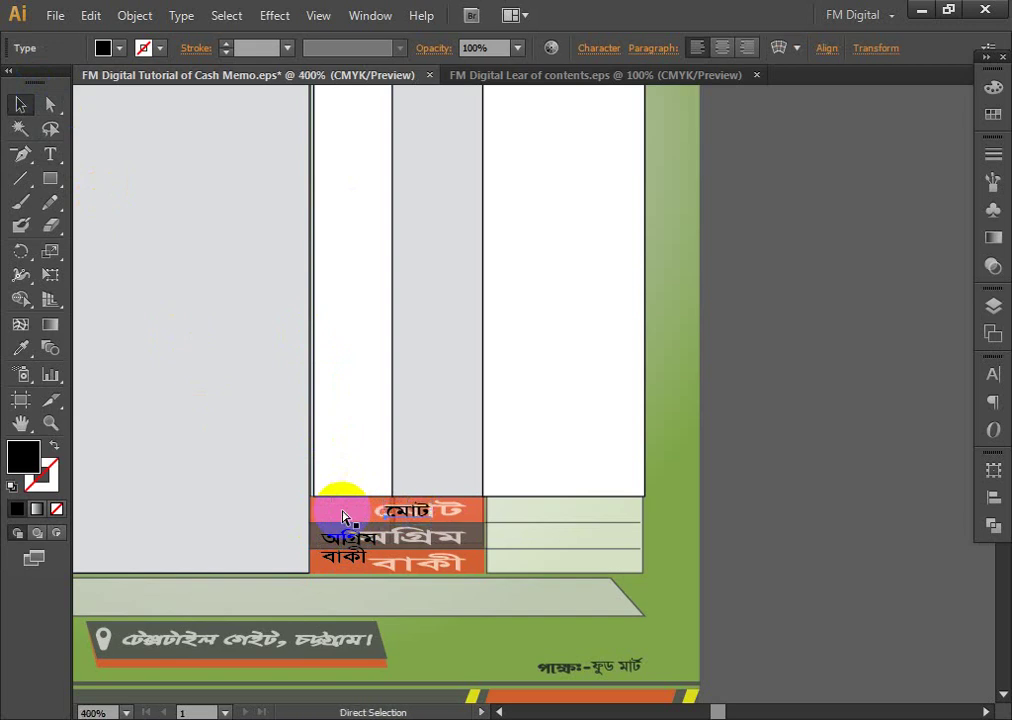
pyautogui.hotkey('ctrl', '+')
pyautogui.hotkey('ctrl', '+')
# - Stretch the মোট label wider on both sides across its totals row
pyautogui.press('+')
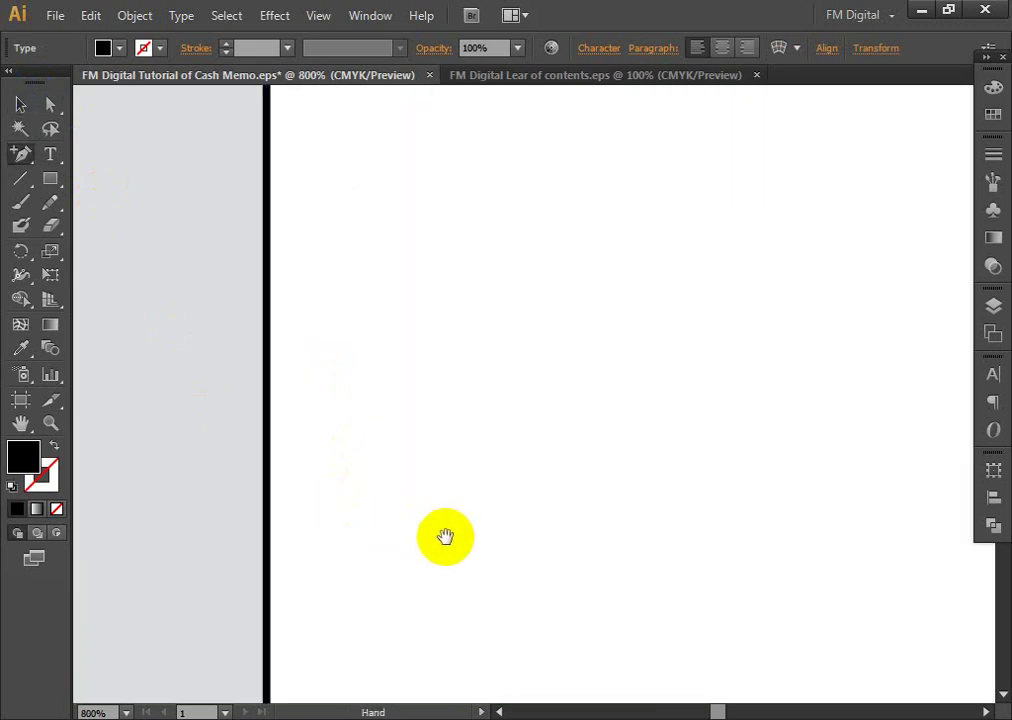
pyautogui.moveTo(531, 445)
pyautogui.mouseDown()
pyautogui.moveTo(504, 309)
pyautogui.moveTo(822, 415)
pyautogui.moveTo(617, 424)
pyautogui.moveTo(666, 339)
pyautogui.moveTo(434, 492)
pyautogui.moveTo(533, 507)
pyautogui.mouseUp()
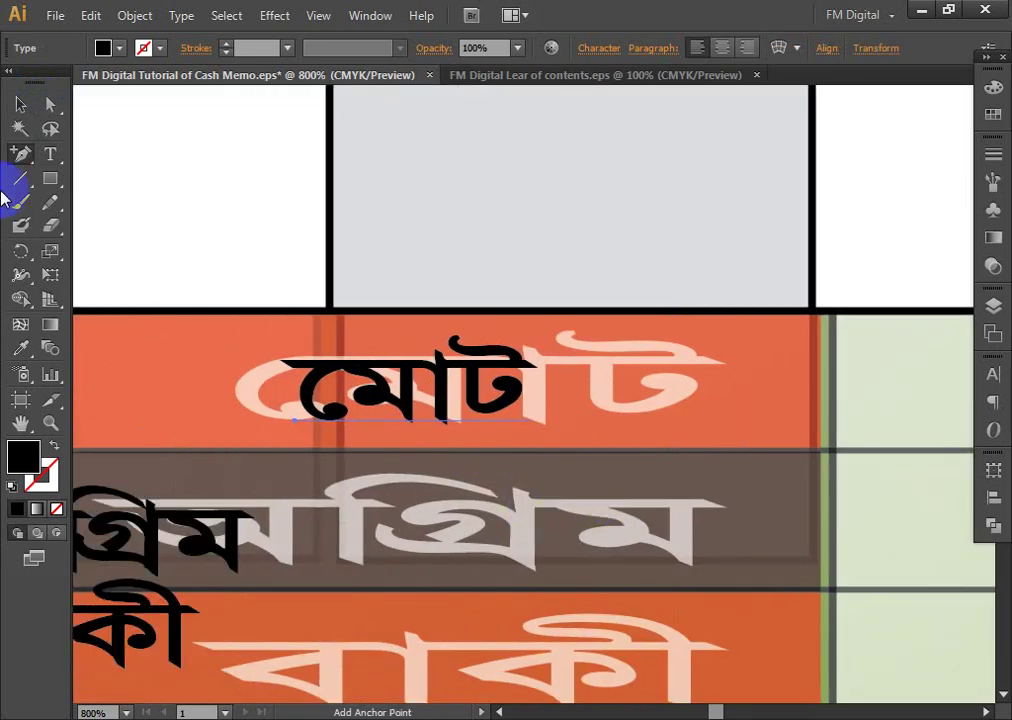
pyautogui.click(20, 104)
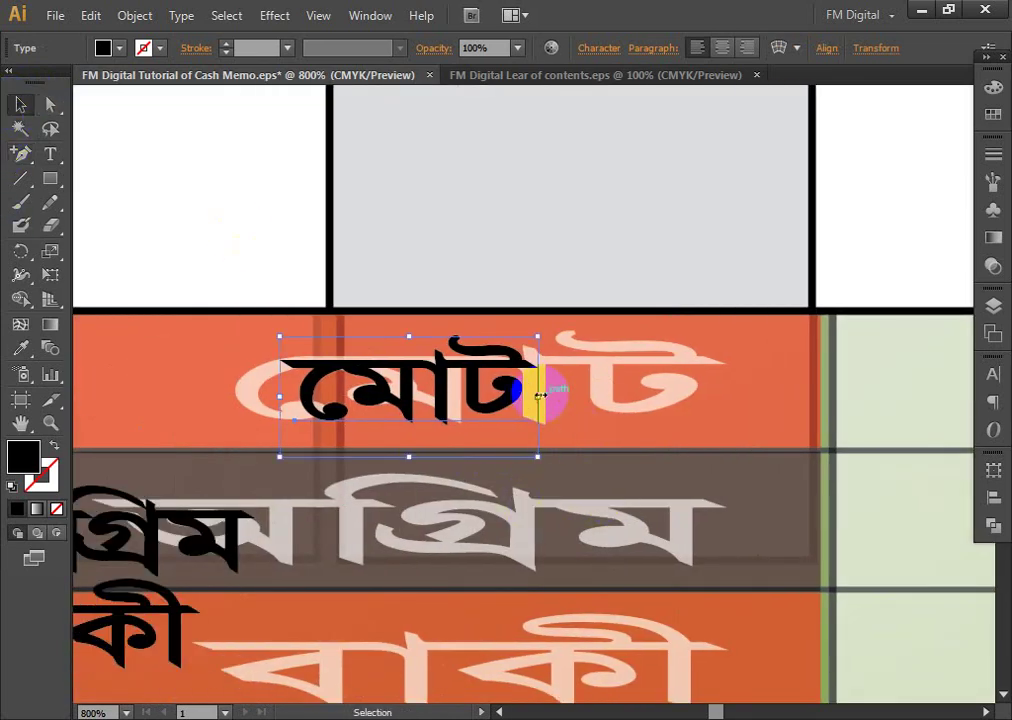
pyautogui.moveTo(540, 396); pyautogui.dragTo(723, 397)
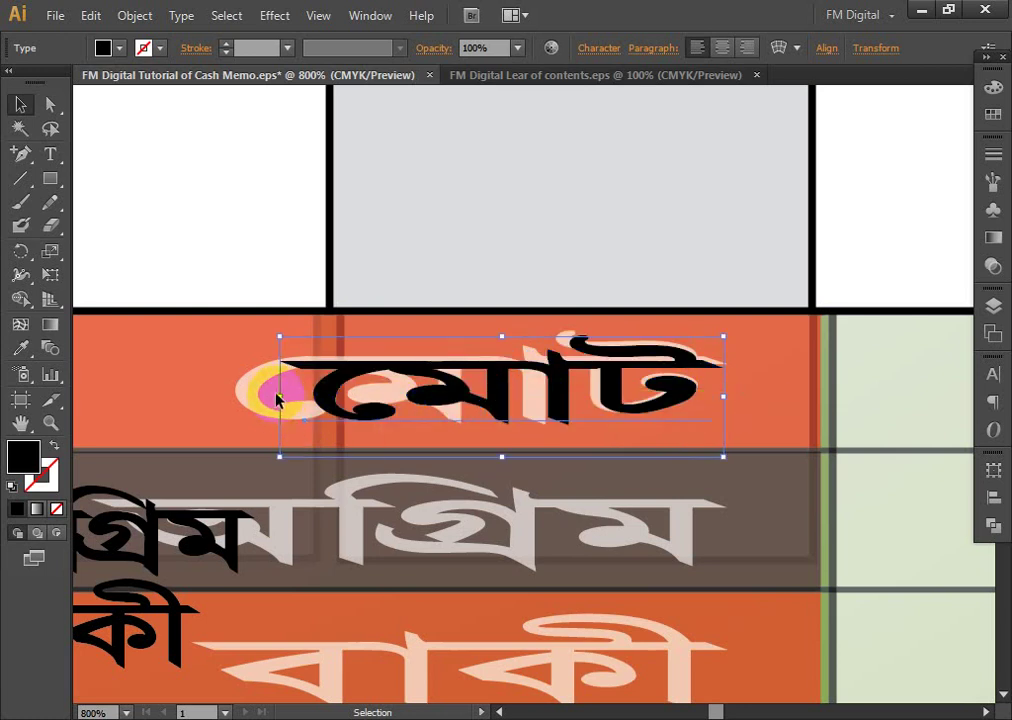
pyautogui.moveTo(282, 395); pyautogui.dragTo(208, 398)
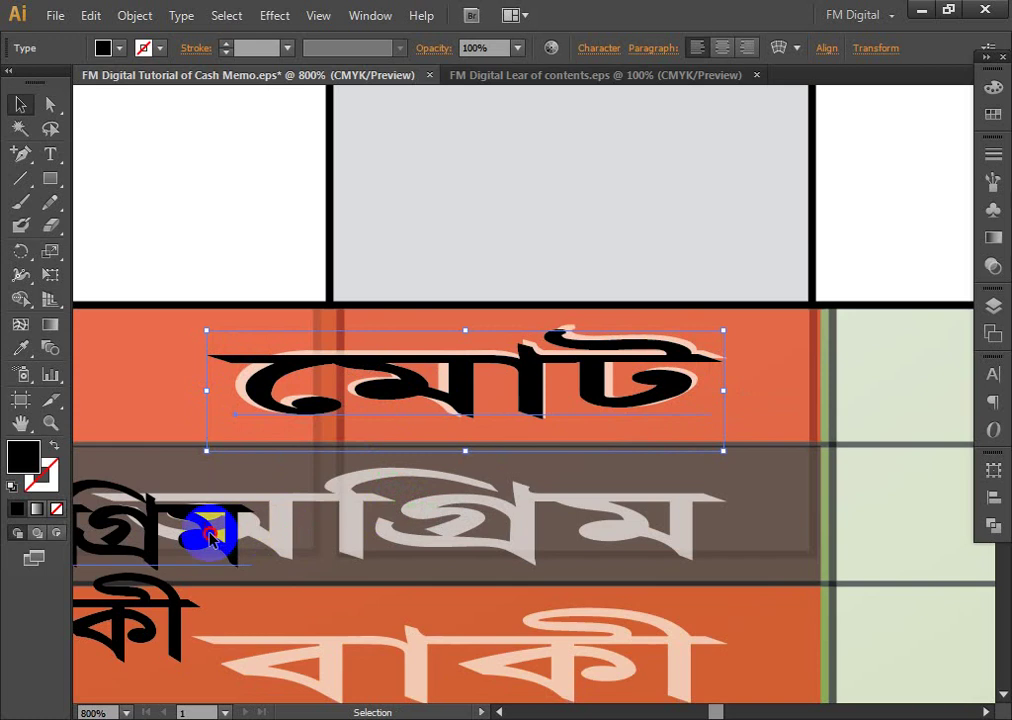
# - Nudge the black অগ্রিম label over the pale one and stretch it to match
pyautogui.click(208, 536)
pyautogui.hotkey('shift', 'Right')
pyautogui.hotkey('shift', 'Right')
pyautogui.hotkey('shift', 'Right')
pyautogui.hotkey('shift', 'Right')
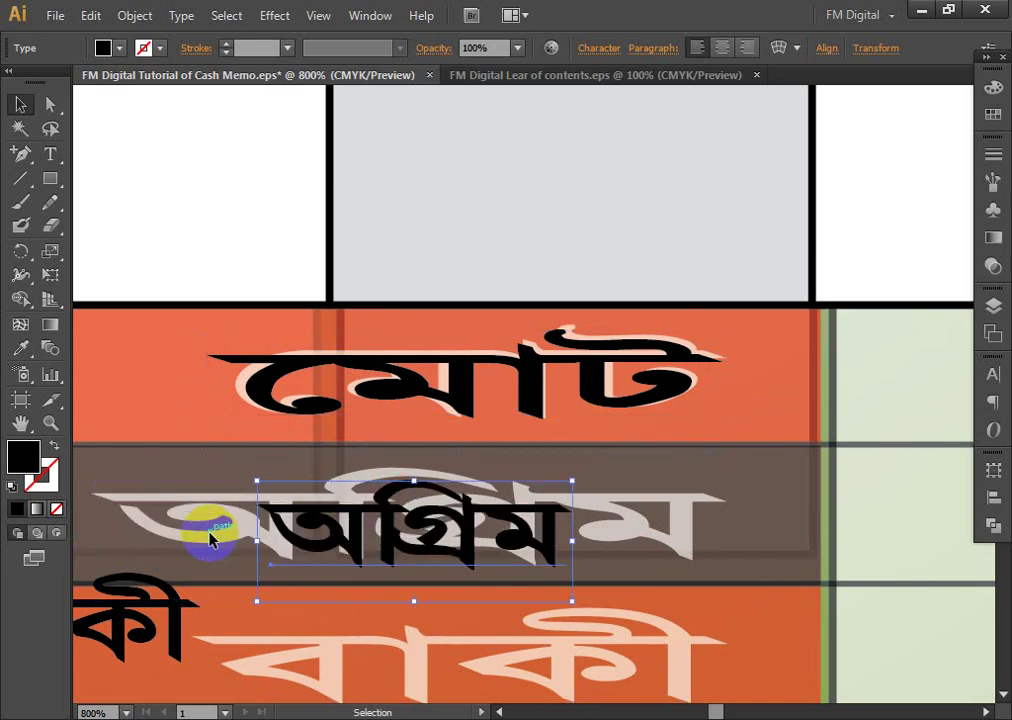
pyautogui.press('Up')
pyautogui.press('Left')
pyautogui.press('Left')
pyautogui.press('Left')
pyautogui.press('Left')
pyautogui.press('Left')
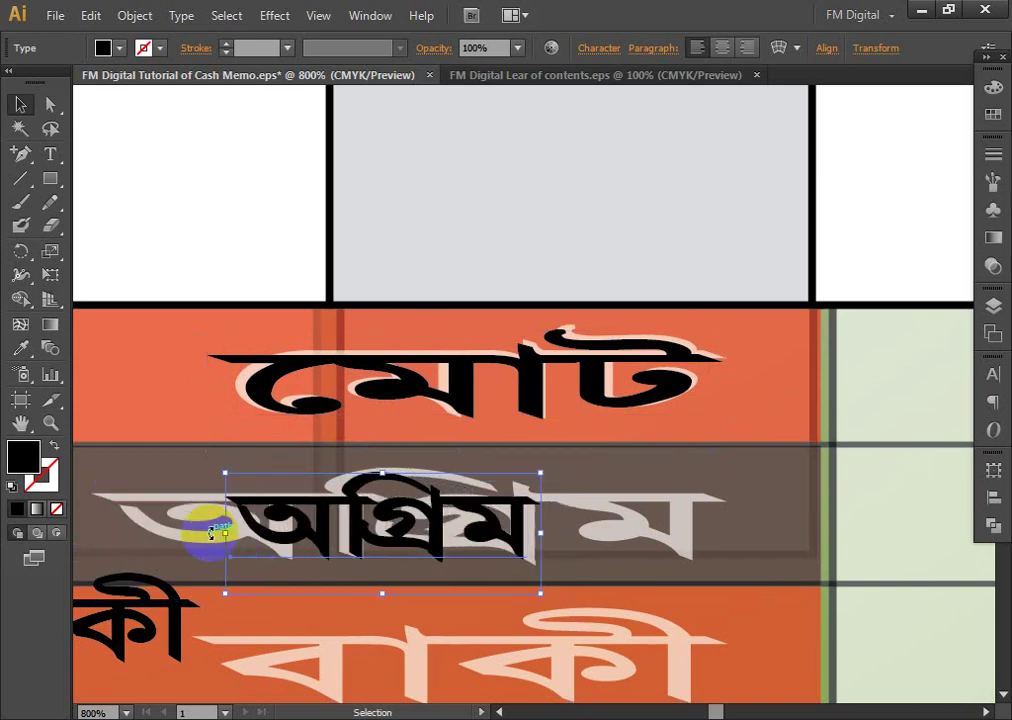
pyautogui.press('Left')
pyautogui.press('Left')
pyautogui.press('Left')
pyautogui.press('Left')
pyautogui.press('Left')
pyautogui.press('Left')
pyautogui.press('Left')
pyautogui.press('Left')
pyautogui.press('Left')
pyautogui.press('Left')
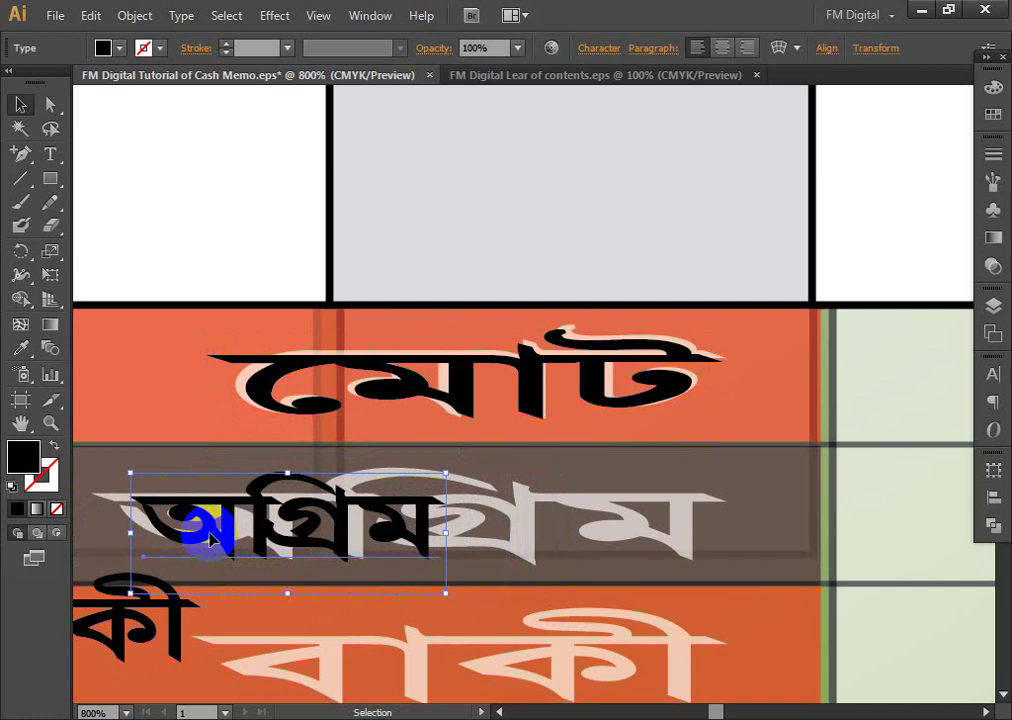
pyautogui.press('Left')
pyautogui.press('Left')
pyautogui.press('Left')
pyautogui.press('Left')
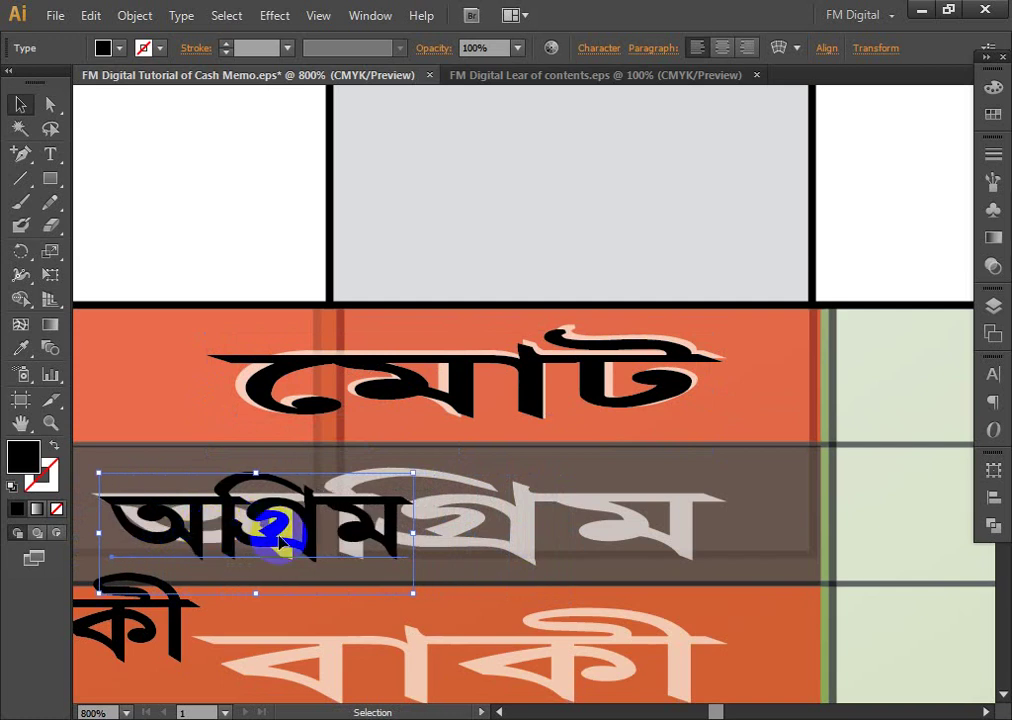
pyautogui.moveTo(413, 533); pyautogui.dragTo(730, 543)
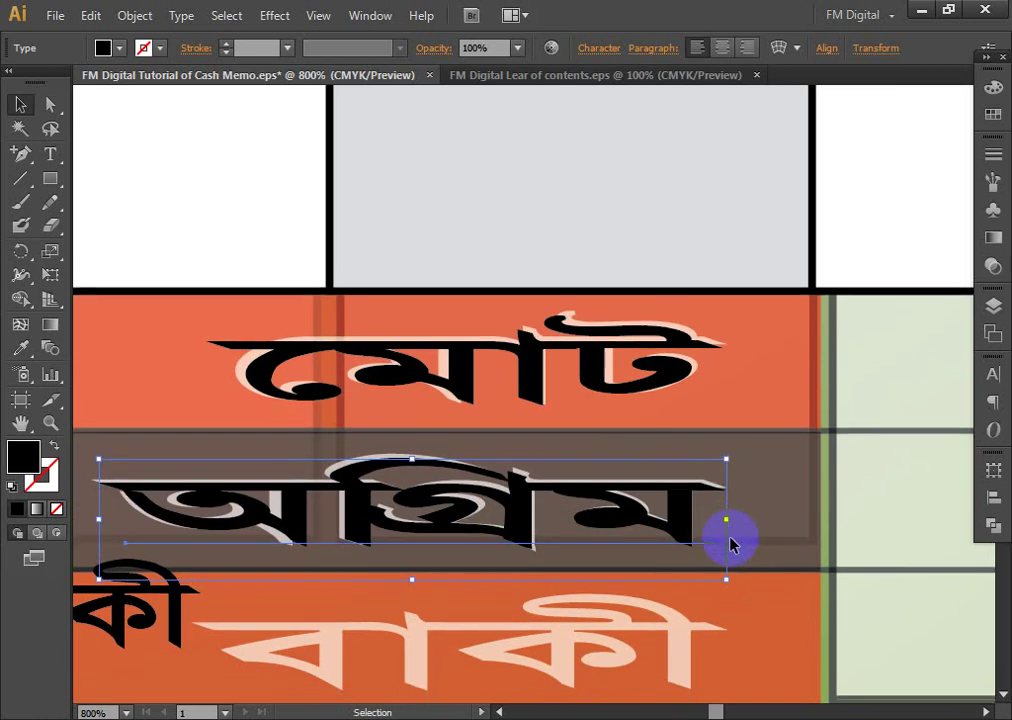
# - Nudge the black বাকী label onto its row and widen it over the pale lettering
pyautogui.moveTo(384, 533)
pyautogui.mouseDown()
pyautogui.moveTo(648, 395)
pyautogui.moveTo(688, 340)
pyautogui.mouseUp()
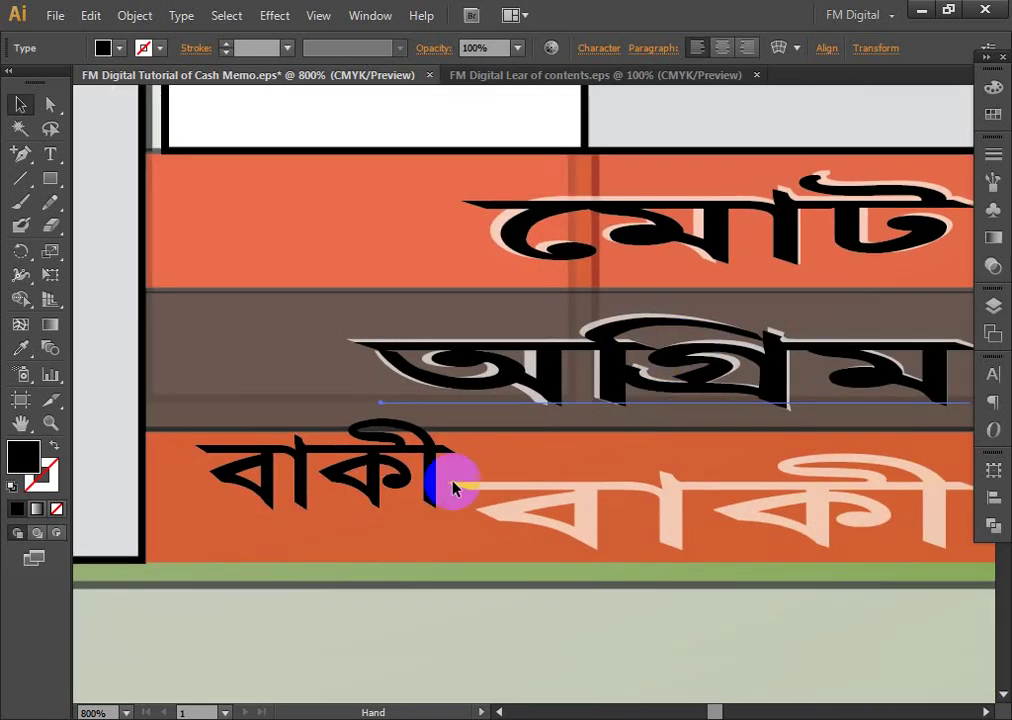
pyautogui.click(380, 498)
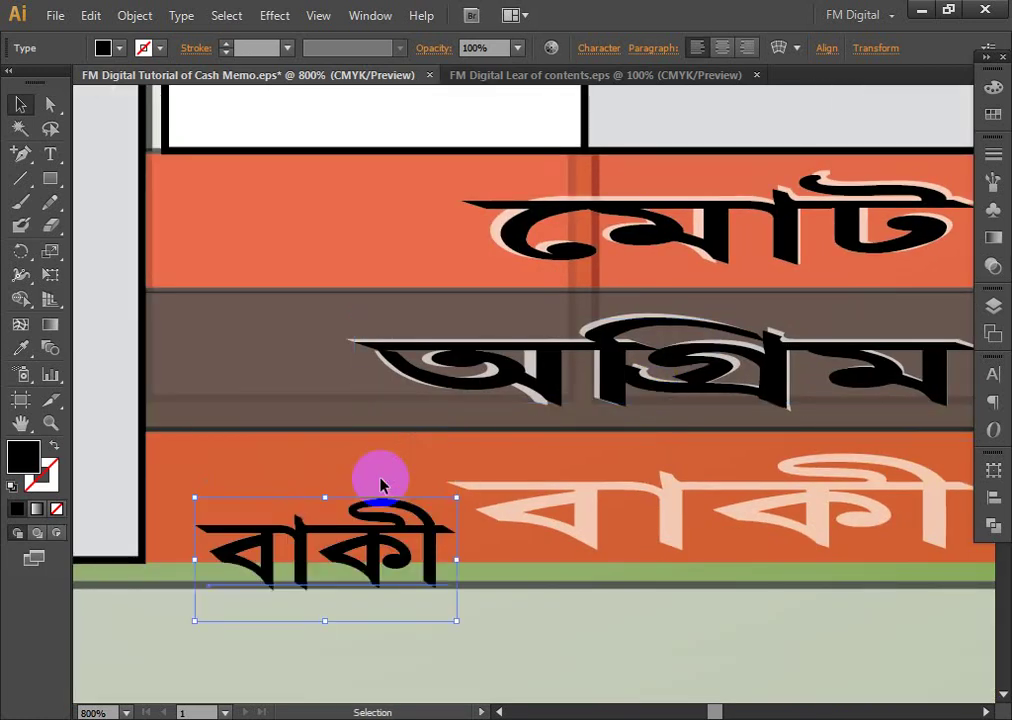
pyautogui.press('Up')
pyautogui.press('Up')
pyautogui.press('Up')
pyautogui.press('Up')
pyautogui.press('Up')
pyautogui.press('Right')
pyautogui.press('Right')
pyautogui.press('Right')
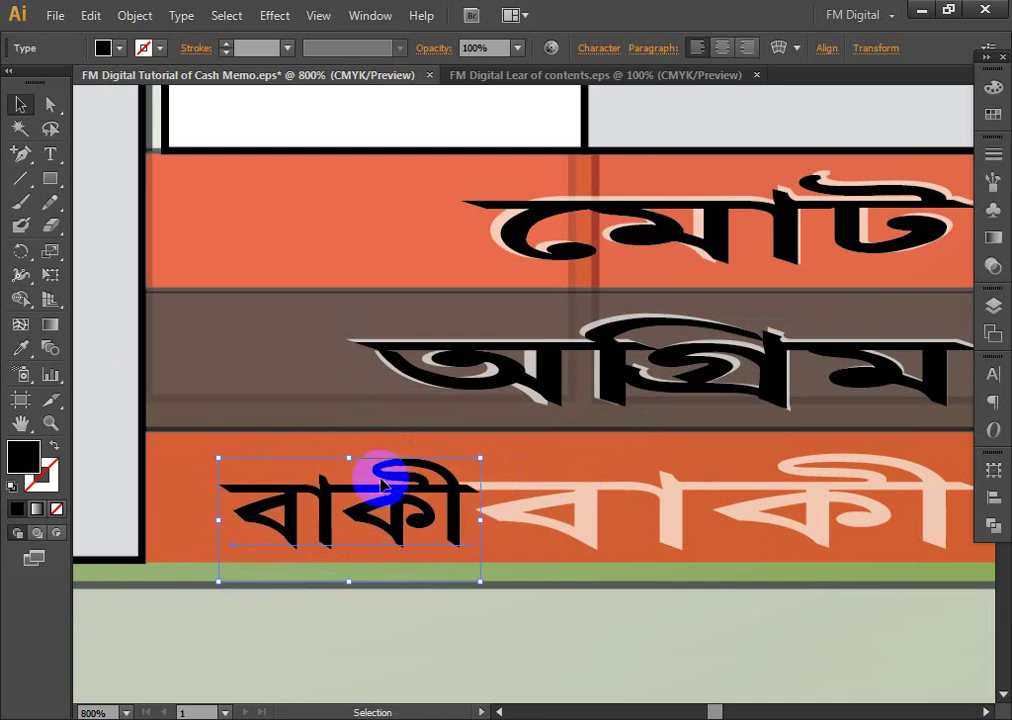
pyautogui.press('Right')
pyautogui.press('Right')
pyautogui.press('Right')
pyautogui.press('Right')
pyautogui.press('Right')
pyautogui.press('Right')
pyautogui.press('Right')
pyautogui.press('Right')
pyautogui.press('Right')
pyautogui.press('Right')
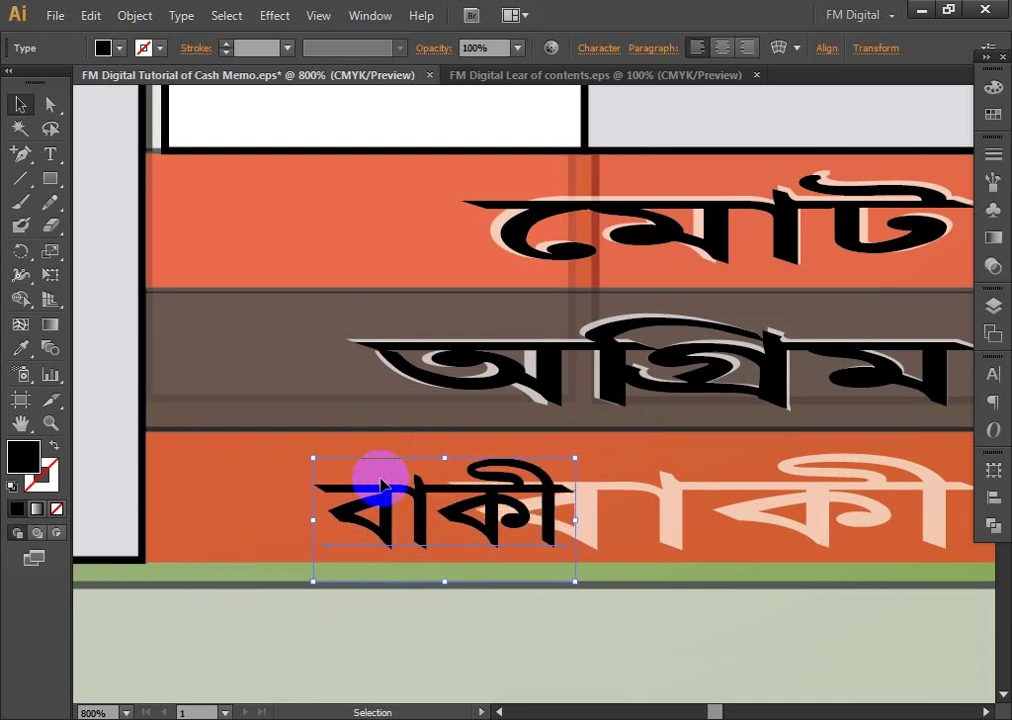
pyautogui.press('Right')
pyautogui.press('Right')
pyautogui.press('Right')
pyautogui.press('Right')
pyautogui.press('Right')
pyautogui.press('Right')
pyautogui.press('Right')
pyautogui.press('Right')
pyautogui.press('Right')
pyautogui.press('Right')
pyautogui.press('Right')
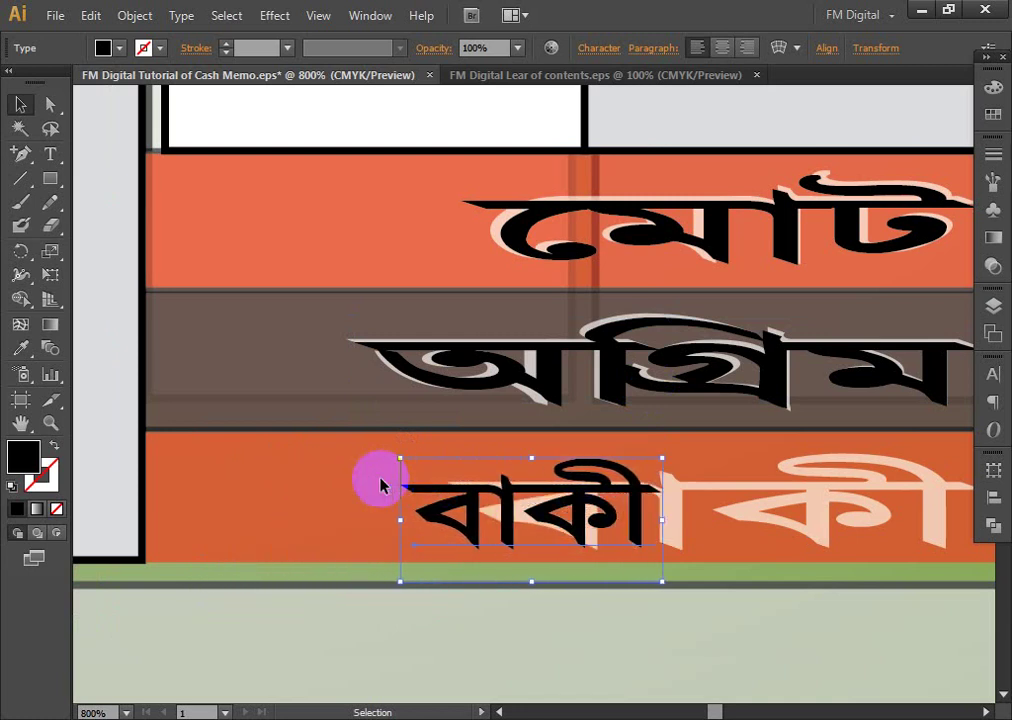
pyautogui.press('Right')
pyautogui.press('Right')
pyautogui.press('Right')
pyautogui.press('Right')
pyautogui.press('Right')
pyautogui.press('Right')
pyautogui.press('Right')
pyautogui.press('Right')
pyautogui.press('Right')
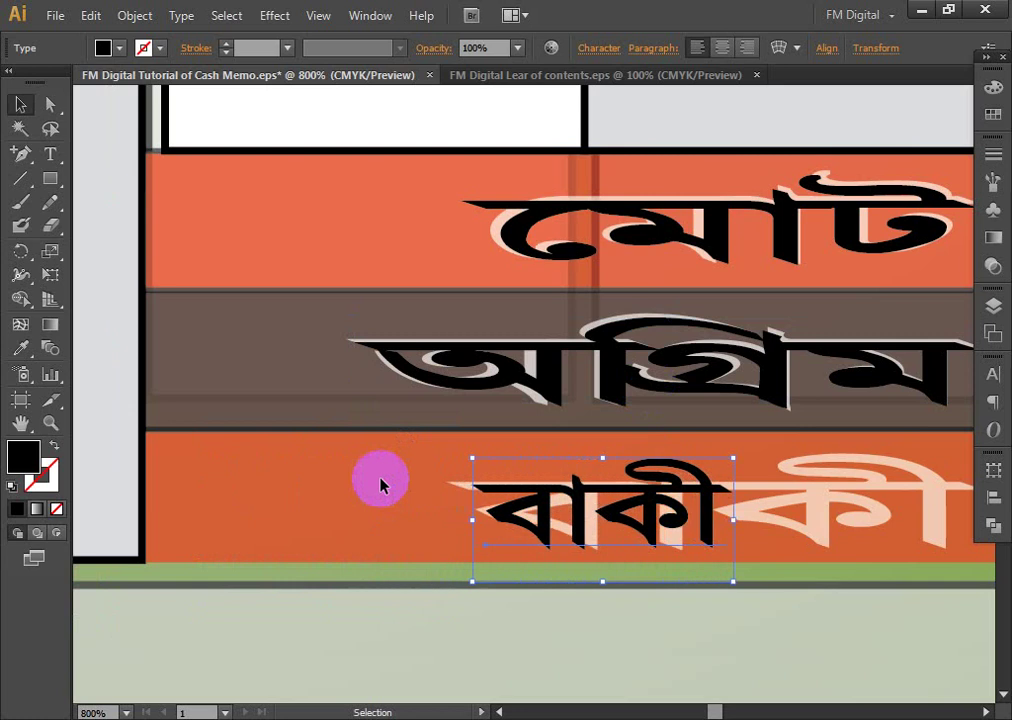
pyautogui.press('Right')
pyautogui.press('Right')
pyautogui.press('Right')
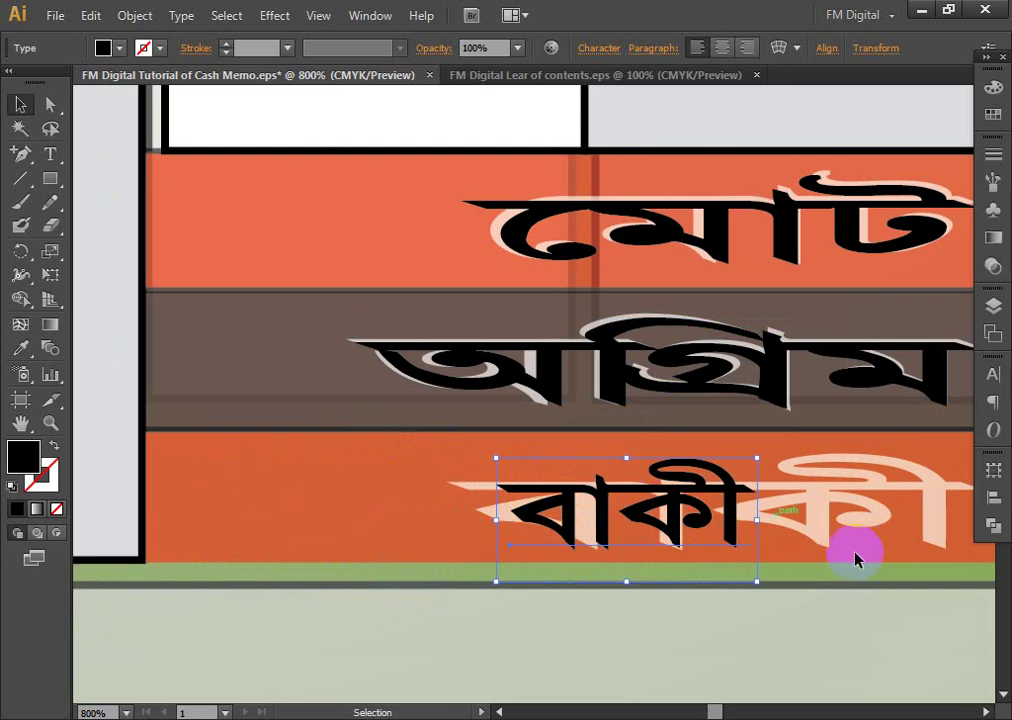
pyautogui.moveTo(756, 518); pyautogui.dragTo(982, 497)
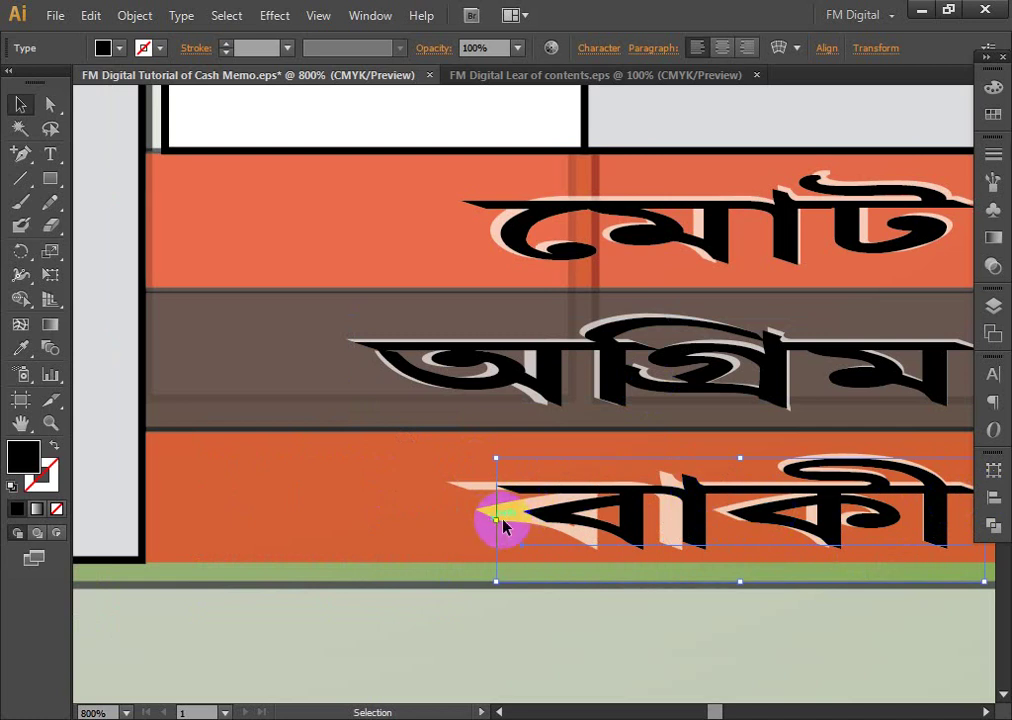
pyautogui.moveTo(497, 519); pyautogui.dragTo(452, 519)
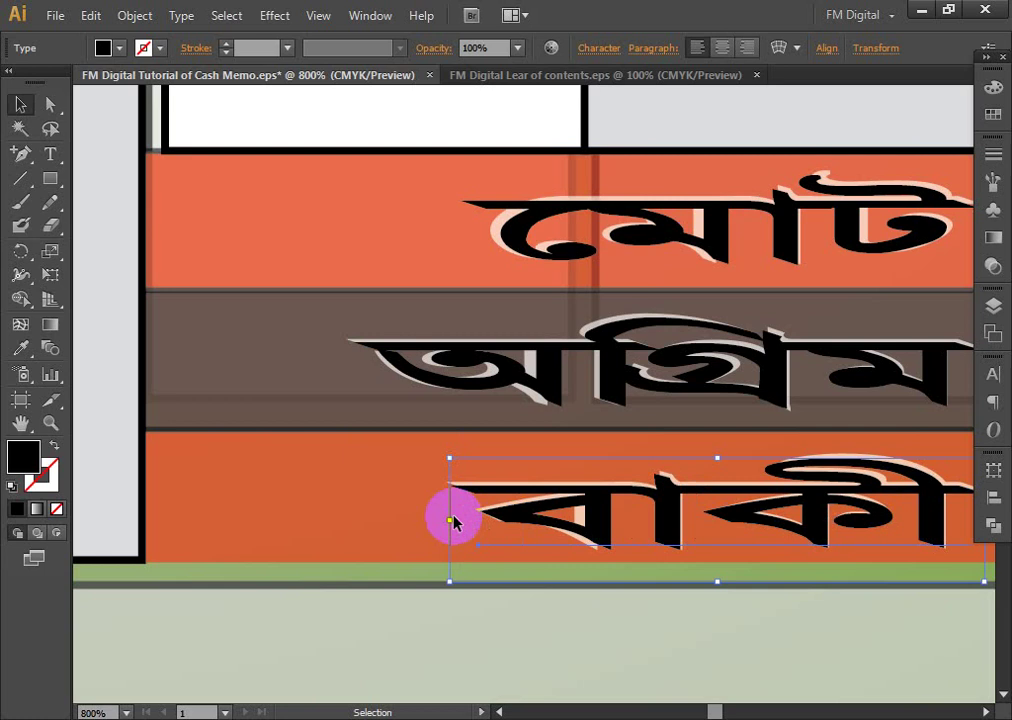
pyautogui.hotkey('ctrl', '-')
pyautogui.press('p')
pyautogui.hotkey('ctrl', '-')
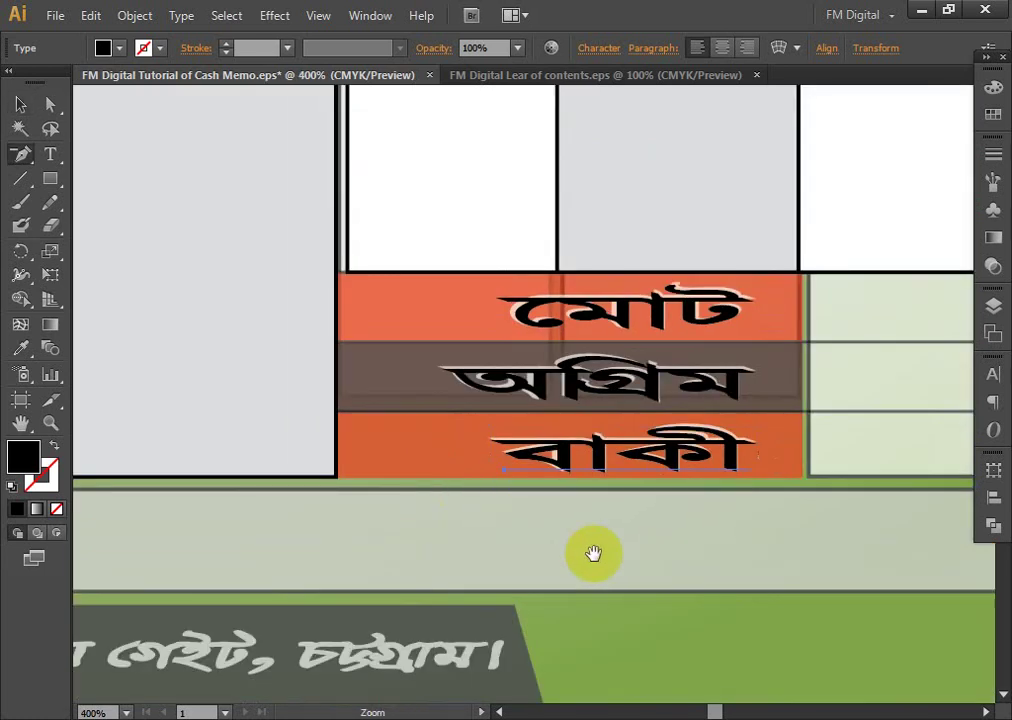
pyautogui.moveTo(593, 553)
pyautogui.mouseDown()
pyautogui.moveTo(522, 425)
pyautogui.moveTo(649, 452)
pyautogui.moveTo(543, 437)
pyautogui.mouseUp()
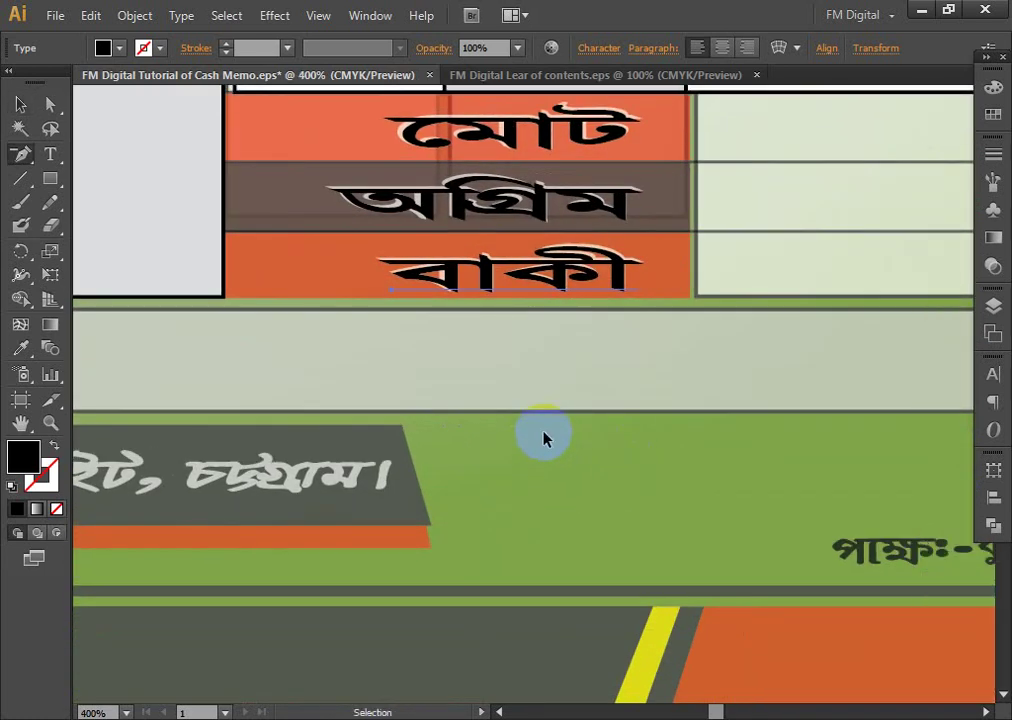
pyautogui.hotkey('ctrl', '-')
pyautogui.hotkey('ctrl', '-')
pyautogui.moveTo(650, 546); pyautogui.dragTo(650, 551)
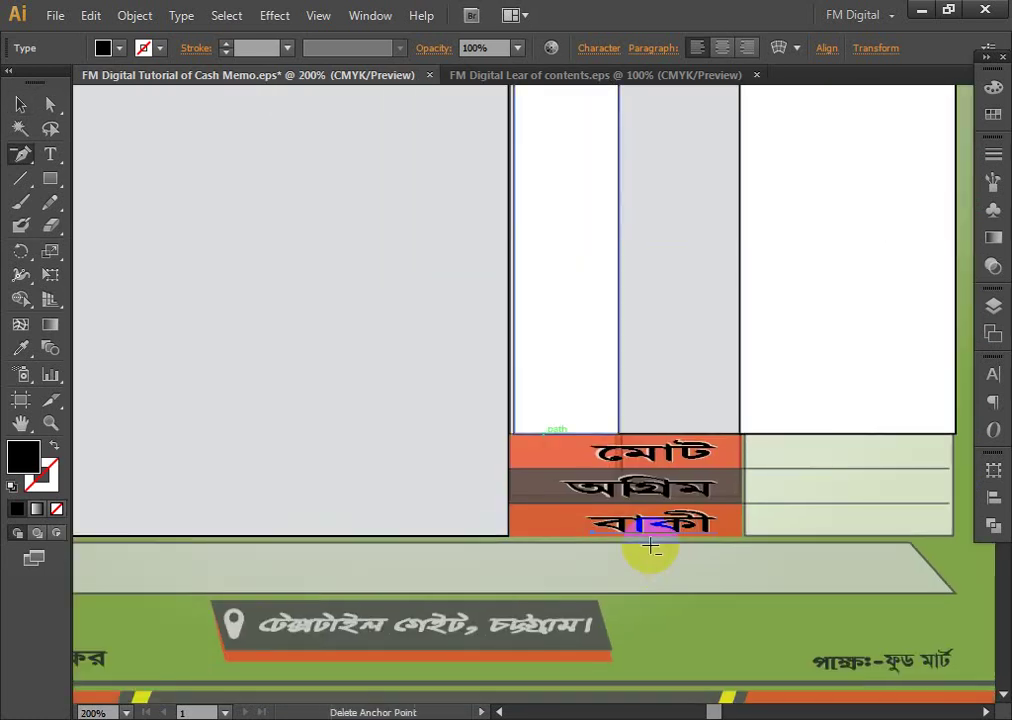
pyautogui.hotkey('ctrl', '-')
pyautogui.hotkey('ctrl', '-')
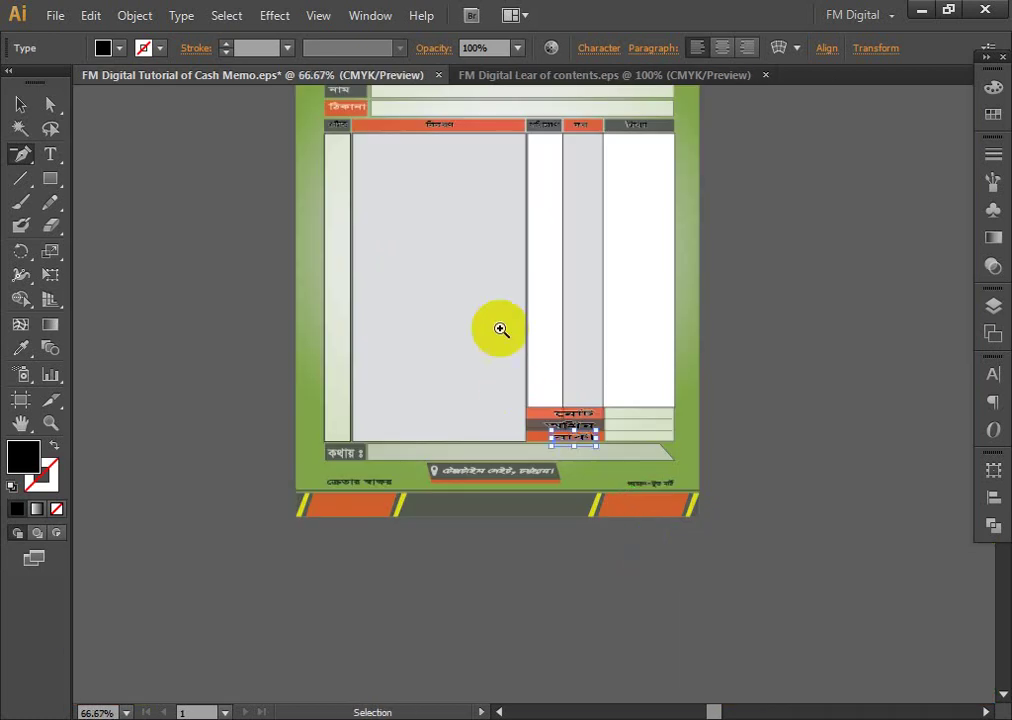
pyautogui.moveTo(502, 332)
pyautogui.mouseDown()
pyautogui.moveTo(504, 395)
pyautogui.moveTo(463, 424)
pyautogui.moveTo(462, 492)
pyautogui.mouseUp()
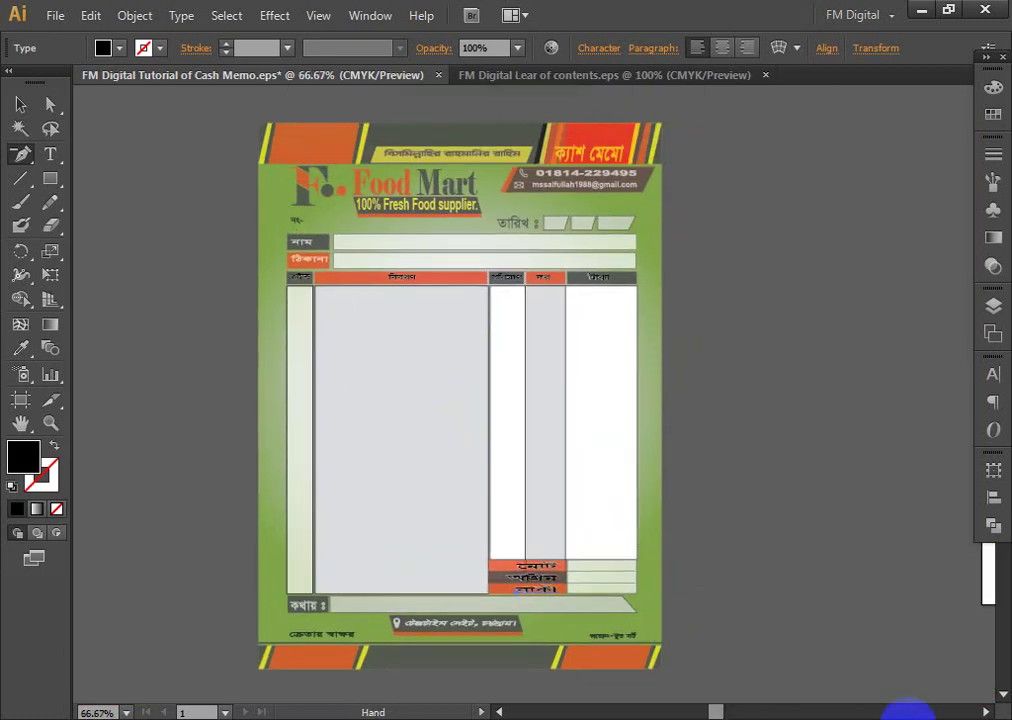
pyautogui.hotkey('ctrl', '+')
pyautogui.hotkey('ctrl', '+')
pyautogui.moveTo(398, 353); pyautogui.dragTo(566, 414)
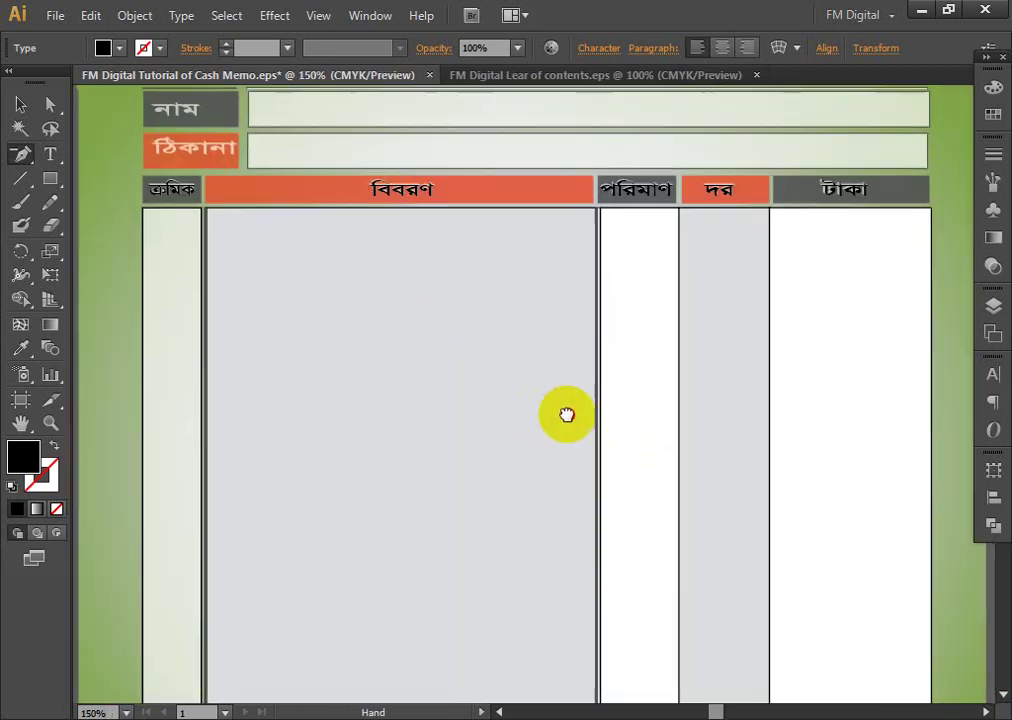
pyautogui.moveTo(340, 212); pyautogui.dragTo(490, 359)
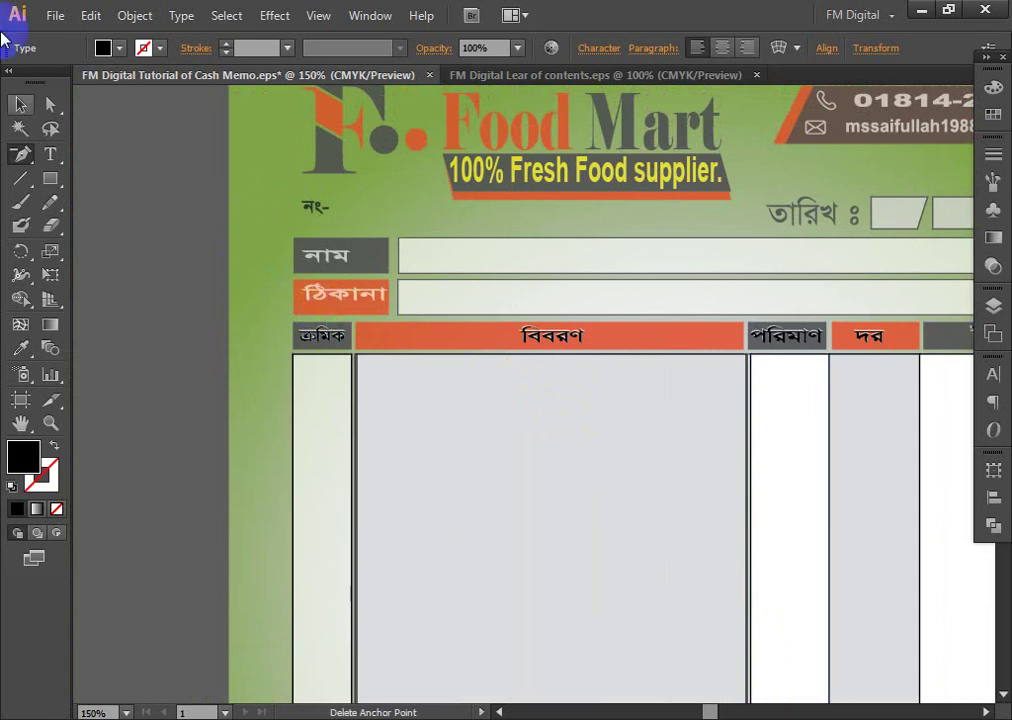
# - Copy the ক্রমিক header label and move the copy onto the নাম box
pyautogui.click(20, 104)
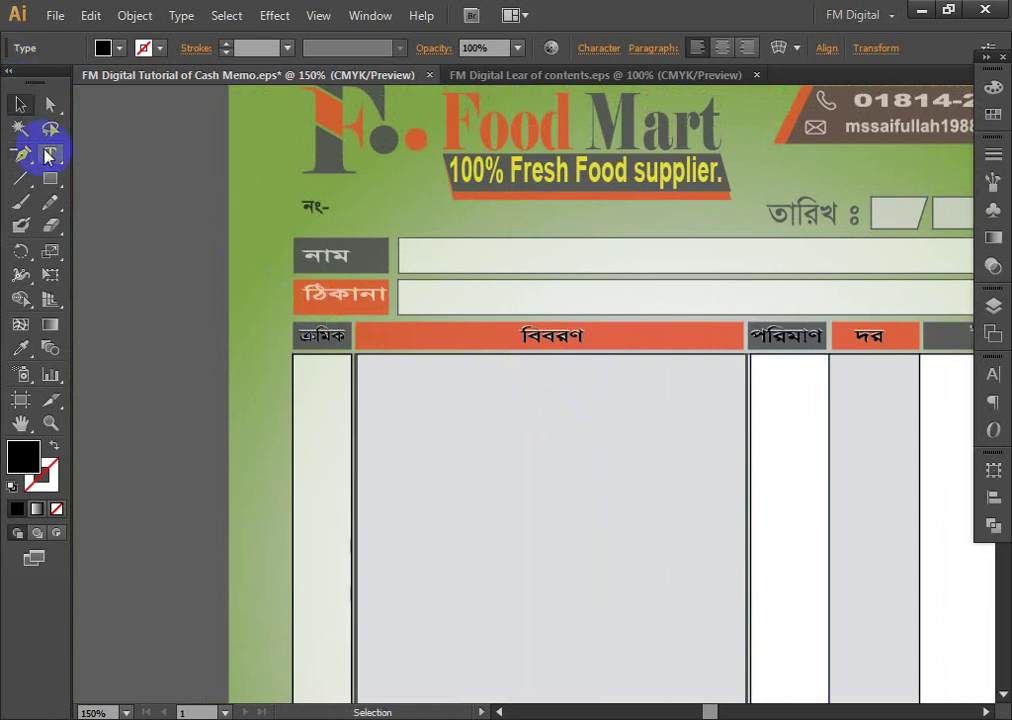
pyautogui.click(322, 345)
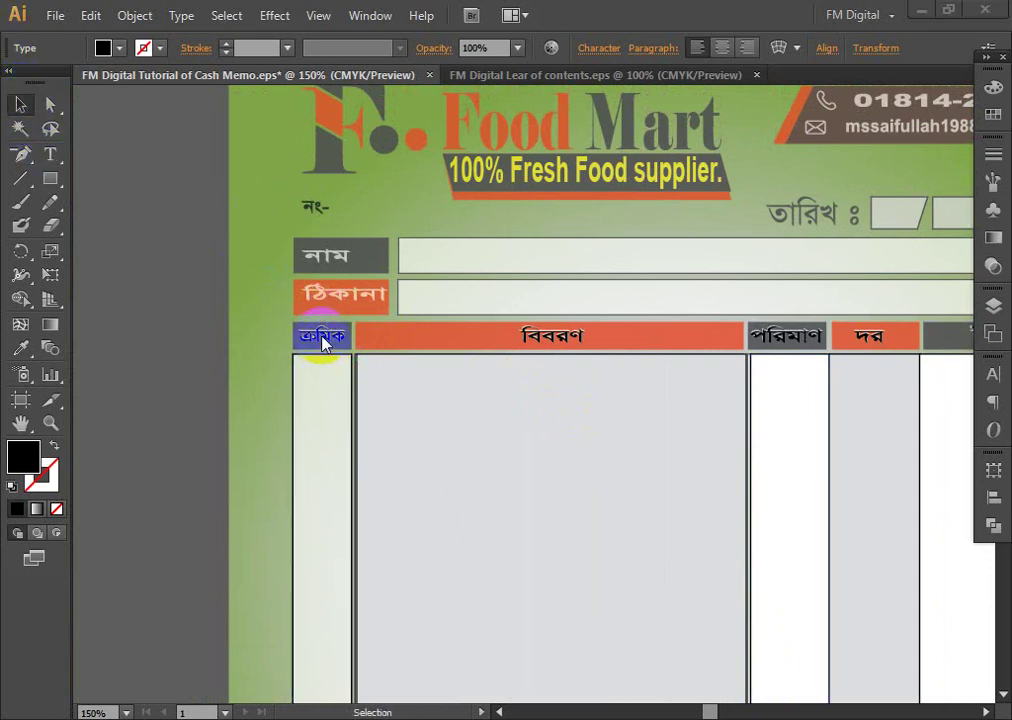
pyautogui.moveTo(322, 342); pyautogui.dragTo(316, 340)
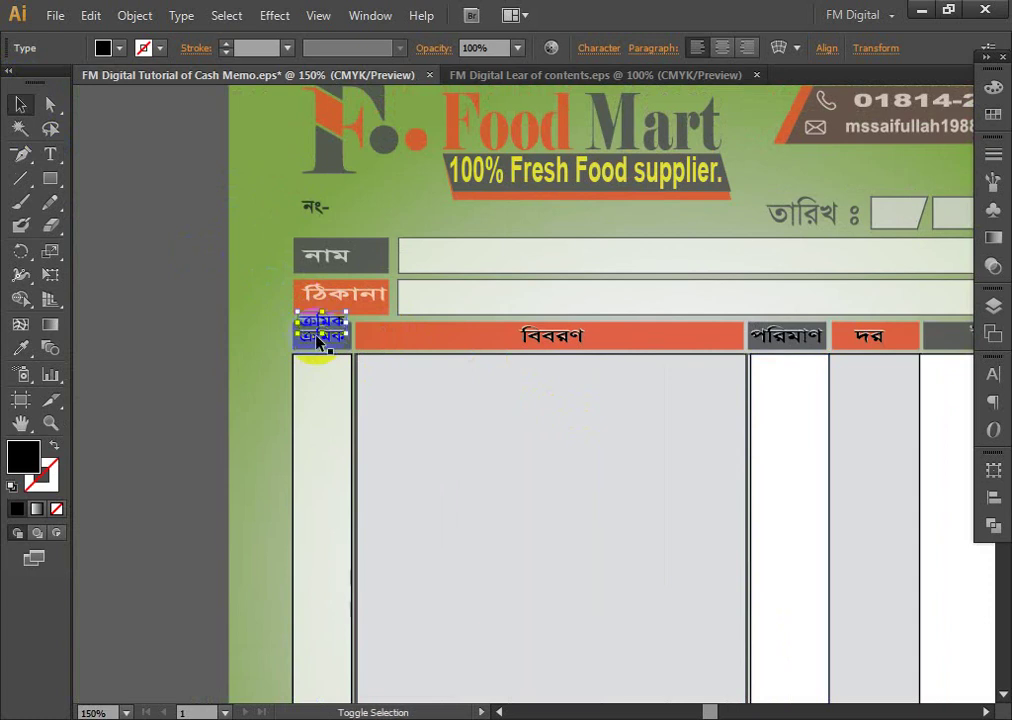
pyautogui.hotkey('shift', 'Up')
pyautogui.hotkey('shift', 'Up')
pyautogui.hotkey('shift', 'Up')
pyautogui.hotkey('shift', 'Up')
pyautogui.hotkey('shift', 'Up')
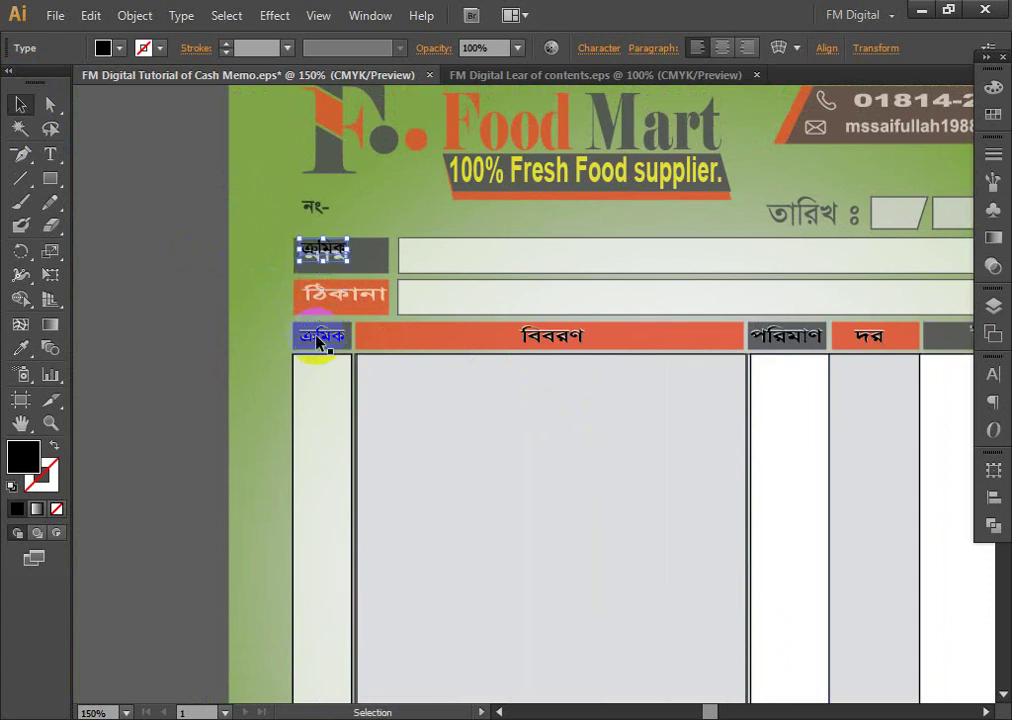
pyautogui.press('Down')
pyautogui.press('Down')
pyautogui.press('Down')
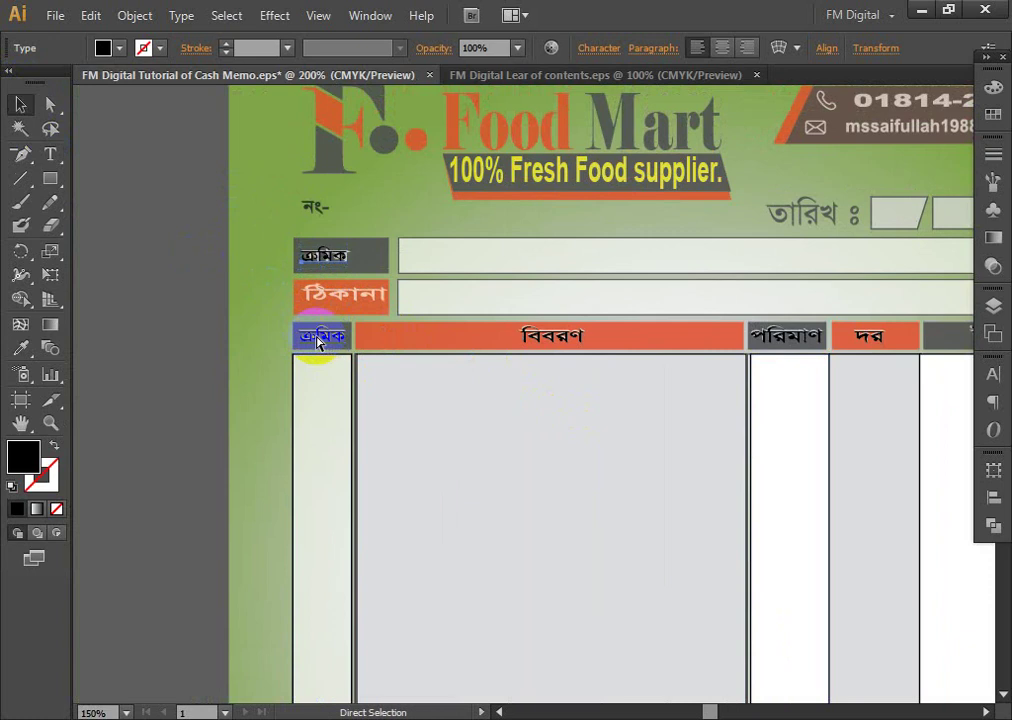
pyautogui.hotkey('ctrl', '+')
pyautogui.hotkey('ctrl', '+')
pyautogui.hotkey('ctrl', '+')
pyautogui.moveTo(260, 264)
pyautogui.mouseDown()
pyautogui.moveTo(460, 373)
pyautogui.moveTo(705, 467)
pyautogui.mouseUp()
# - Retype the copy as নাম (typed gbv) and stretch it over the pale label
pyautogui.doubleClick(583, 244)
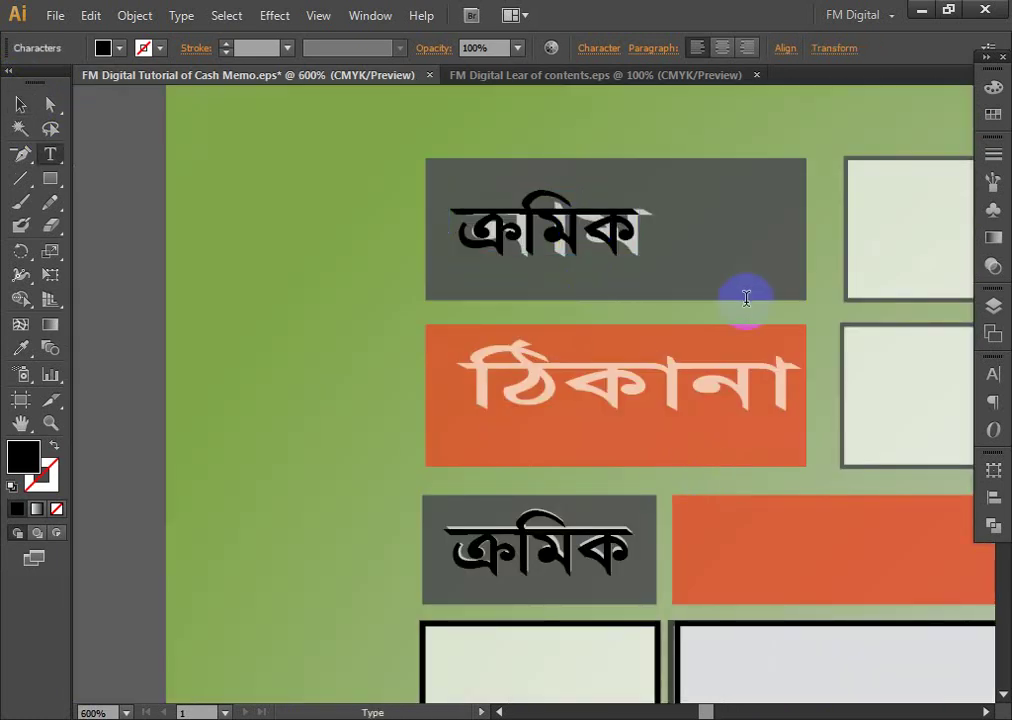
pyautogui.press('Delete')
pyautogui.write('gbv')
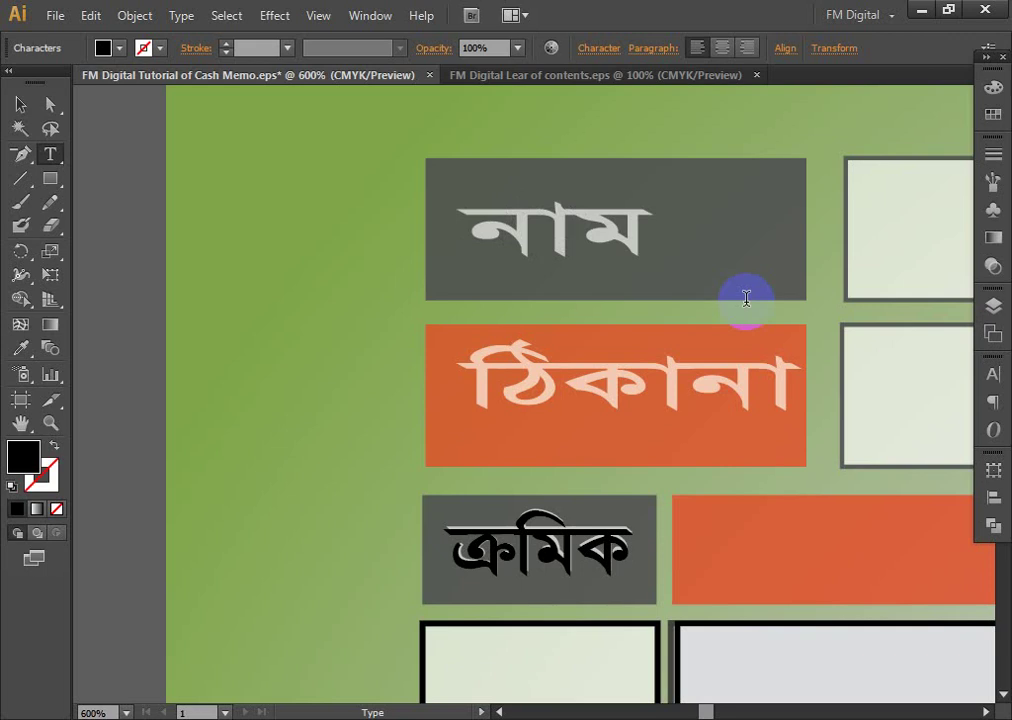
pyautogui.hotkey('shift', 'Right')
pyautogui.hotkey('shift', 'Right')
pyautogui.hotkey('shift', 'Right')
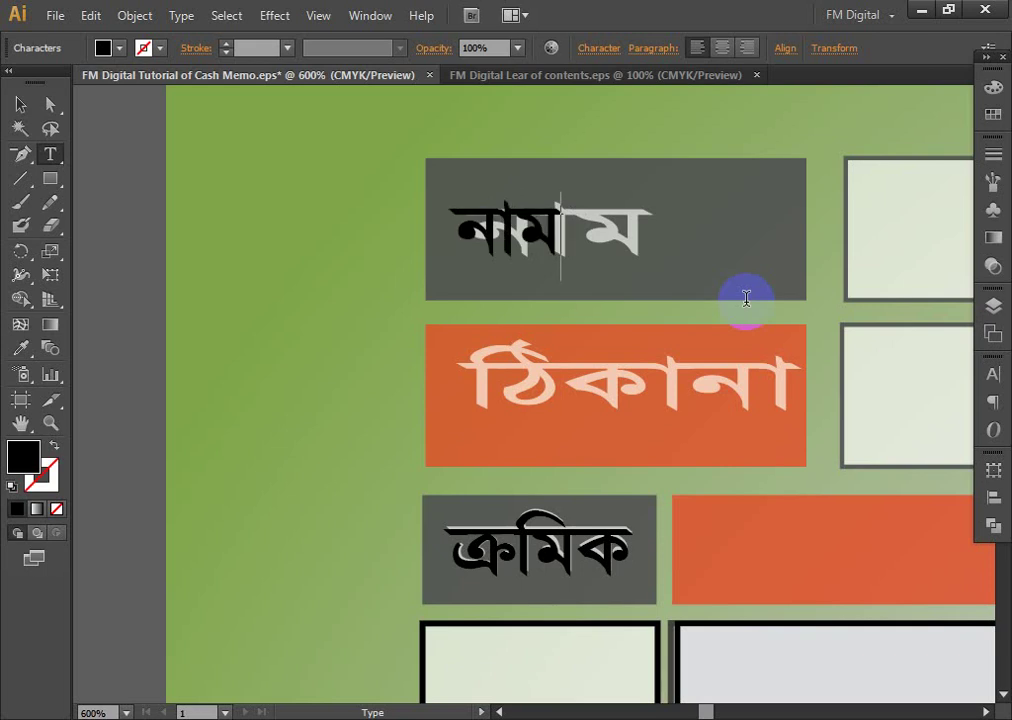
pyautogui.click(22, 106)
pyautogui.click(568, 268)
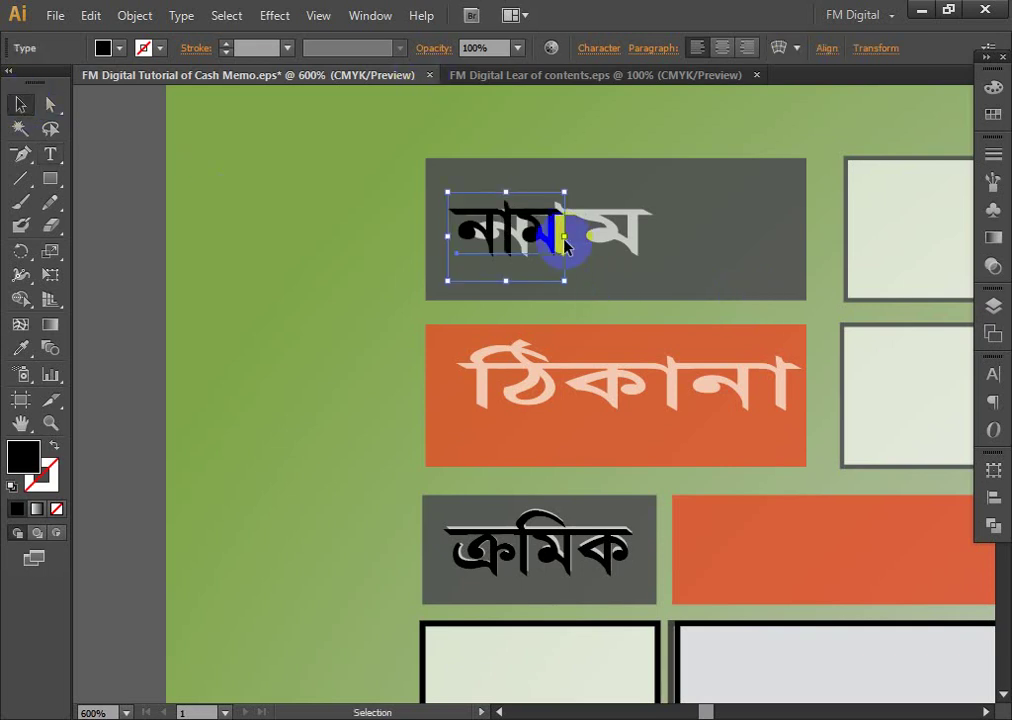
pyautogui.moveTo(565, 238)
pyautogui.mouseDown()
pyautogui.moveTo(656, 239)
pyautogui.moveTo(646, 238)
pyautogui.mouseUp()
pyautogui.press('Right')
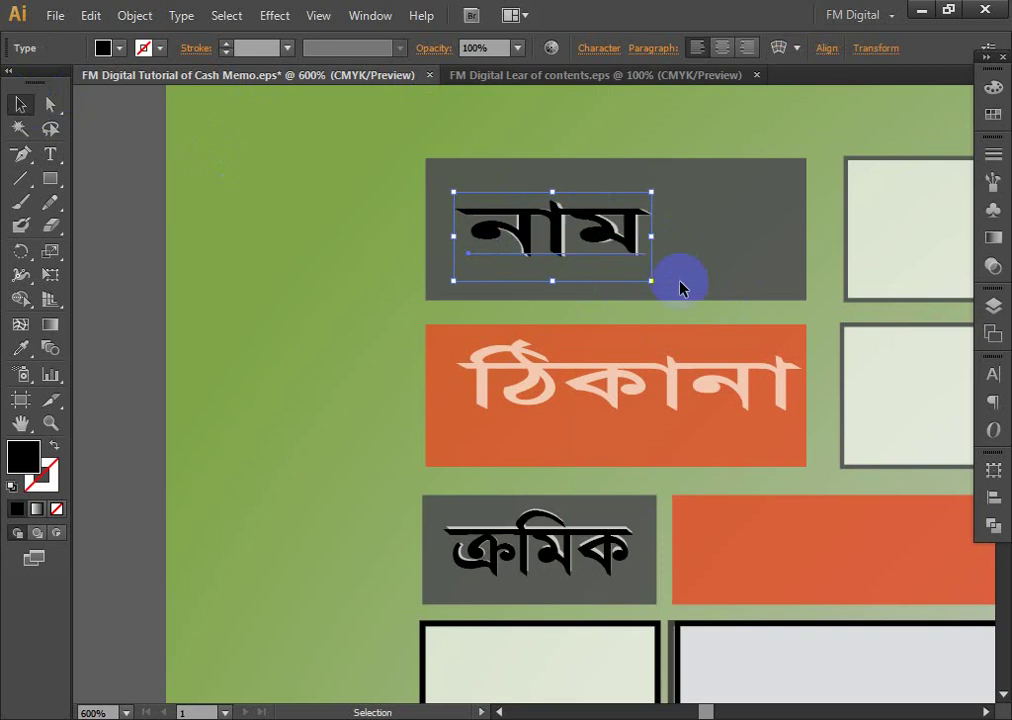
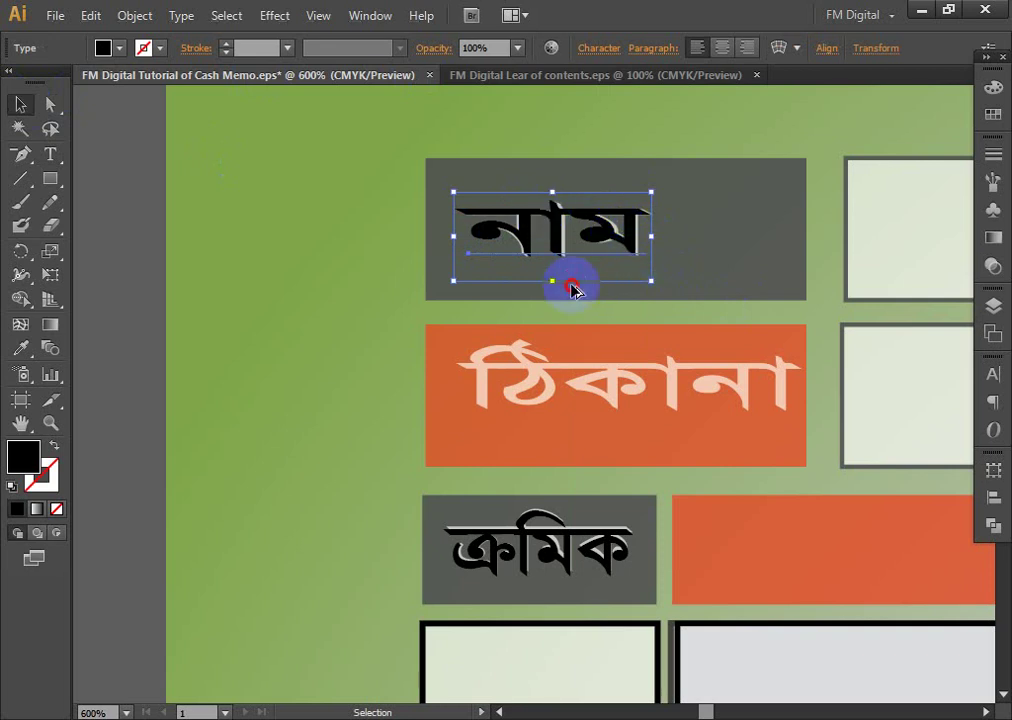
# - Copy the নাম label into the orange box and retype it as ঠিকানা
pyautogui.moveTo(541, 228); pyautogui.dragTo(583, 402)
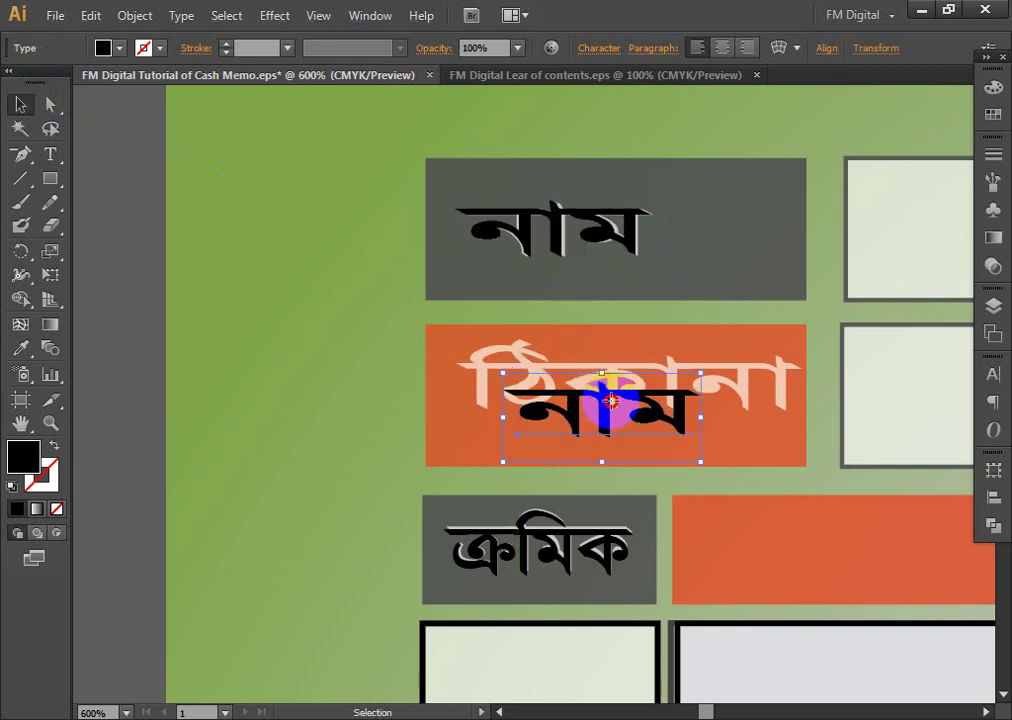
pyautogui.press('t')
pyautogui.click(655, 402)
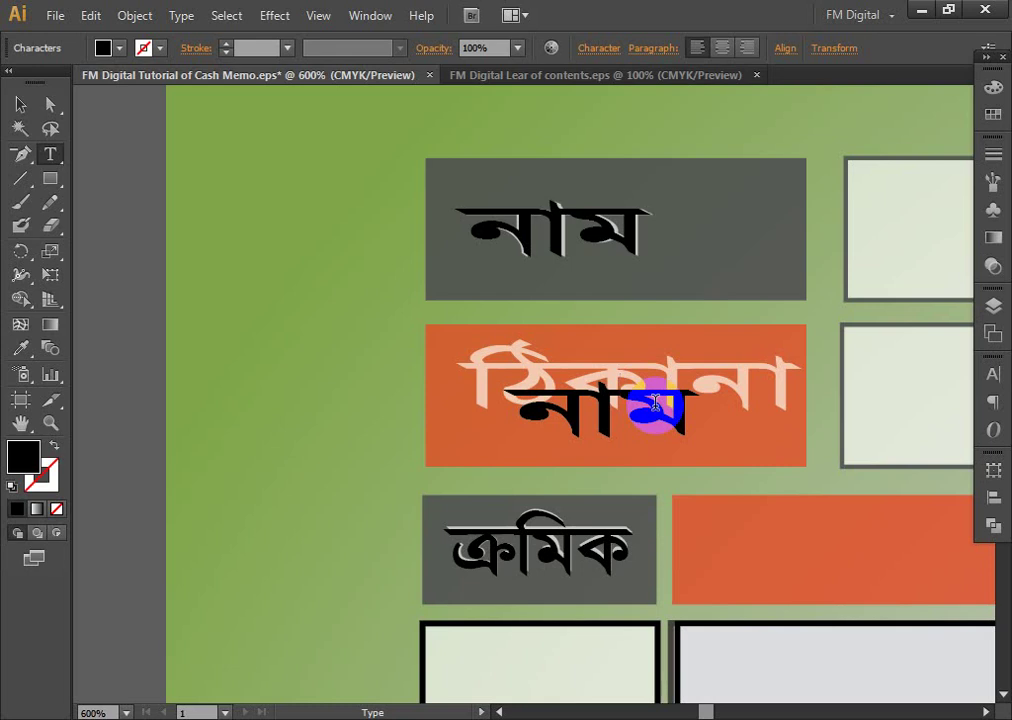
pyautogui.press('BackSpace')
pyautogui.press('BackSpace')
pyautogui.press('BackSpace')
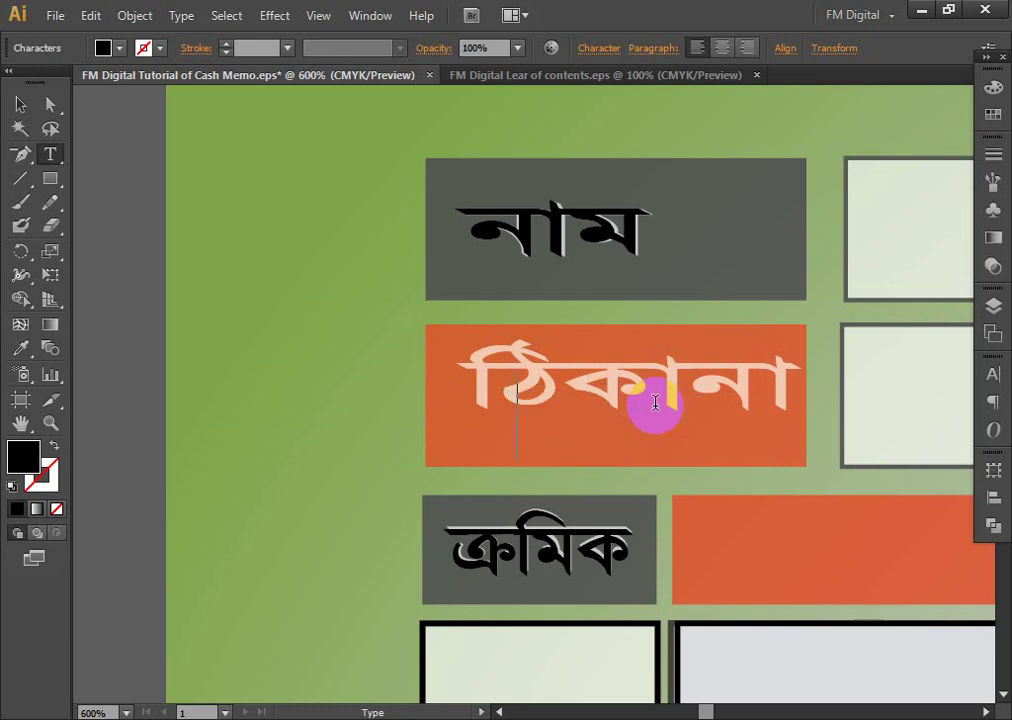
pyautogui.write('ঠিকানা')
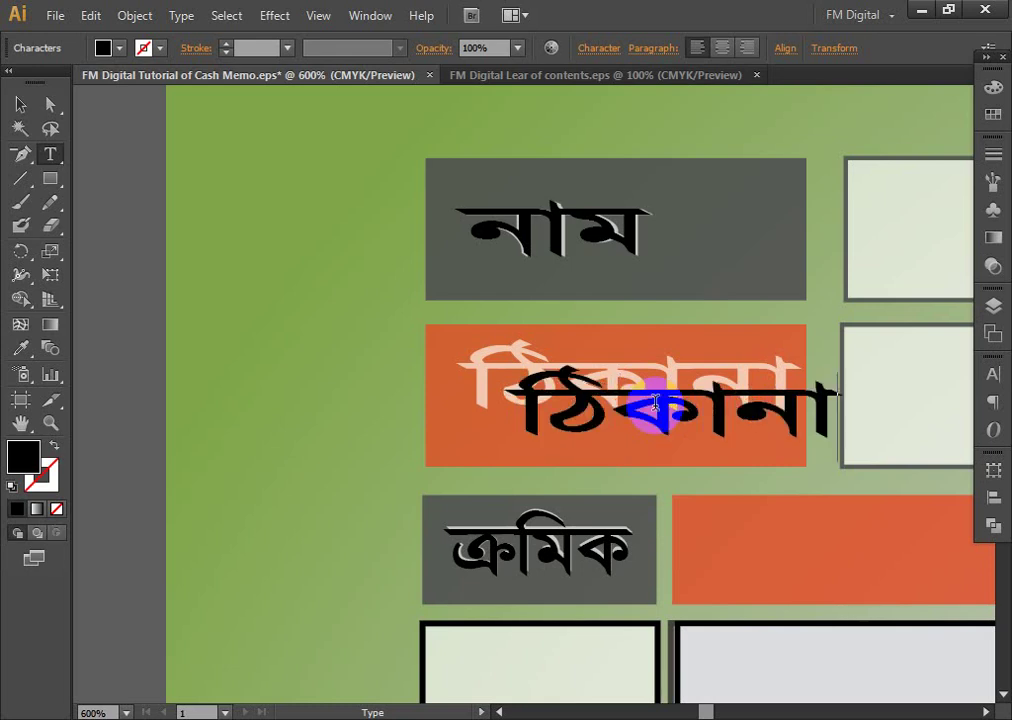
pyautogui.click(21, 104)
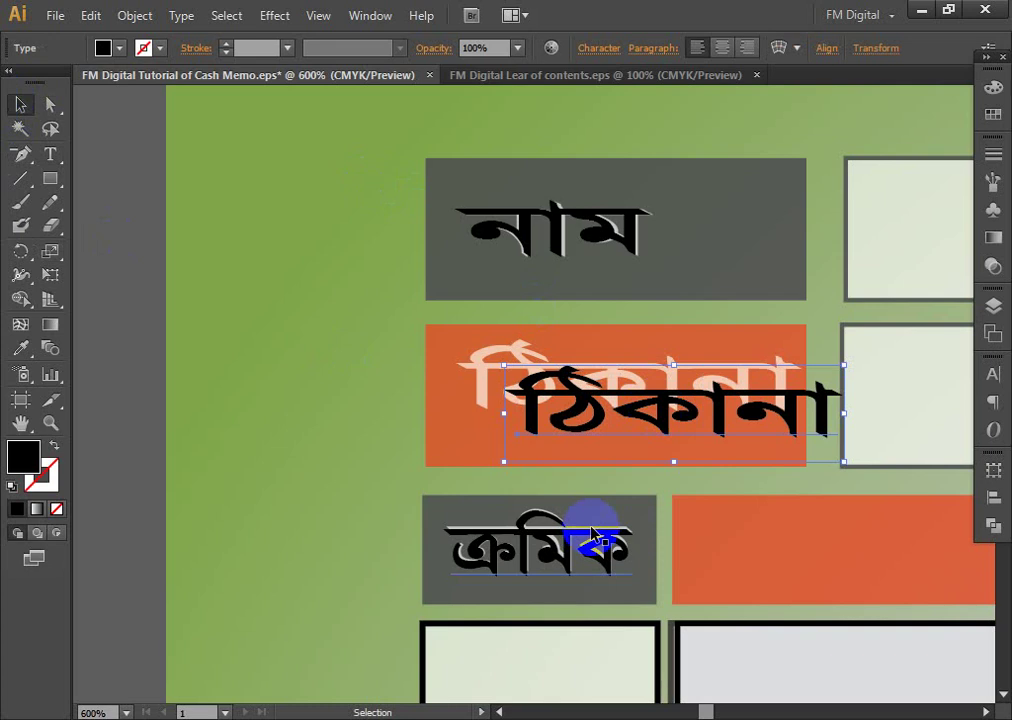
# - Nudge the ঠিকানা label up and left over the original, then zoom out
pyautogui.press('Up')
pyautogui.press('Up')
pyautogui.press('Up')
pyautogui.press('Up')
pyautogui.press('Up')
pyautogui.press('Left')
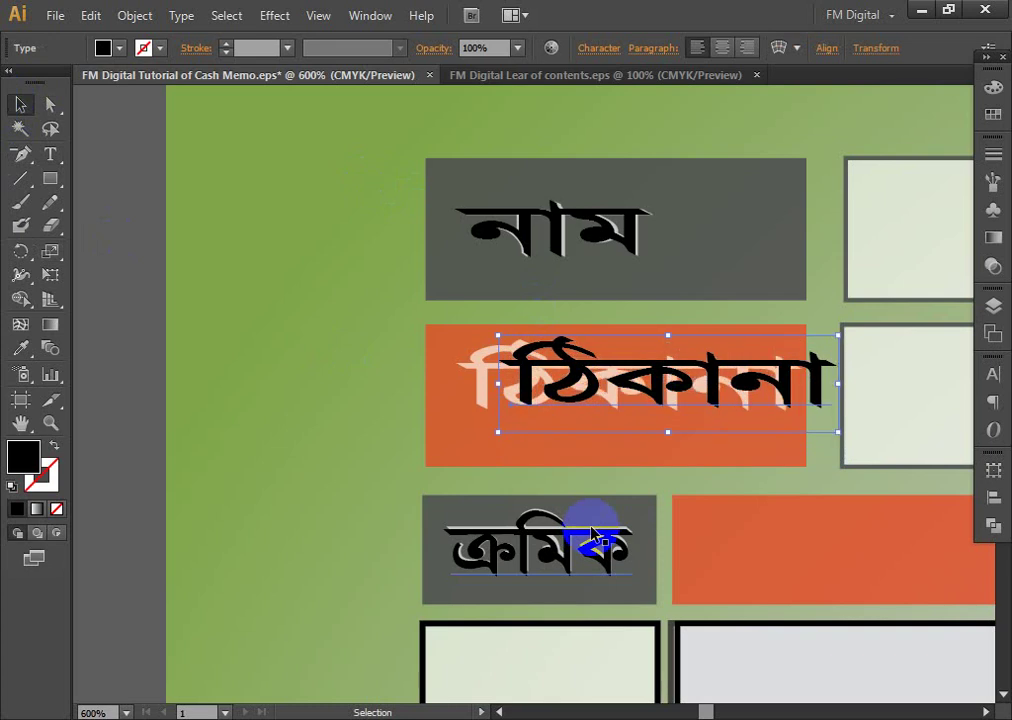
pyautogui.press('Left')
pyautogui.press('Left')
pyautogui.press('Left')
pyautogui.press('Left')
pyautogui.press('Left')
pyautogui.press('Left')
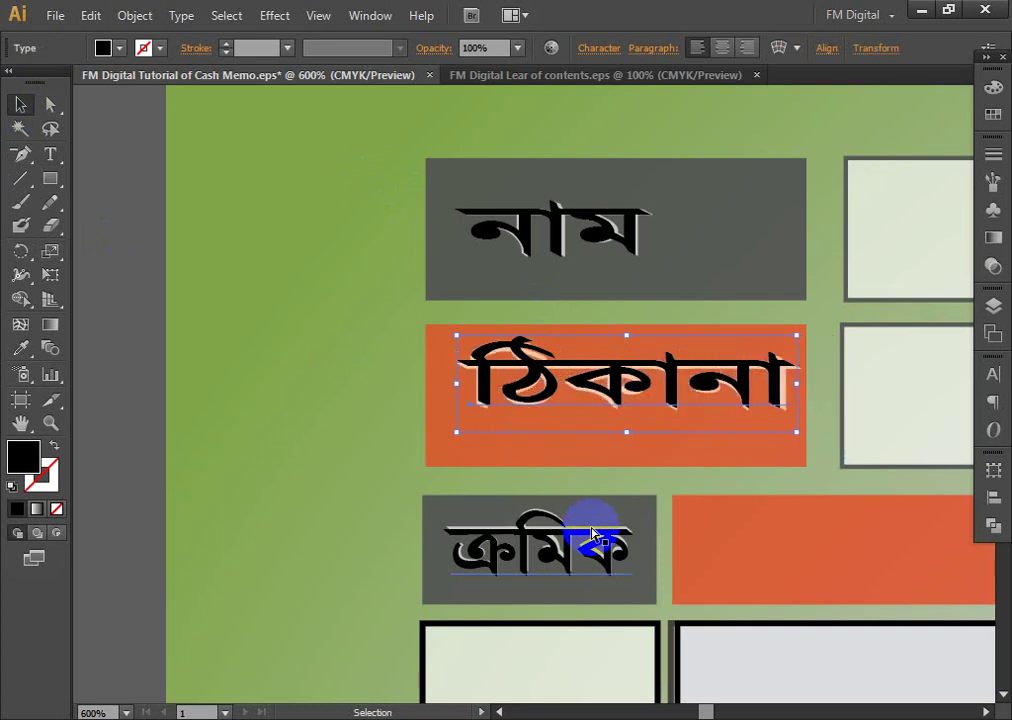
pyautogui.moveTo(743, 526); pyautogui.dragTo(277, 517)
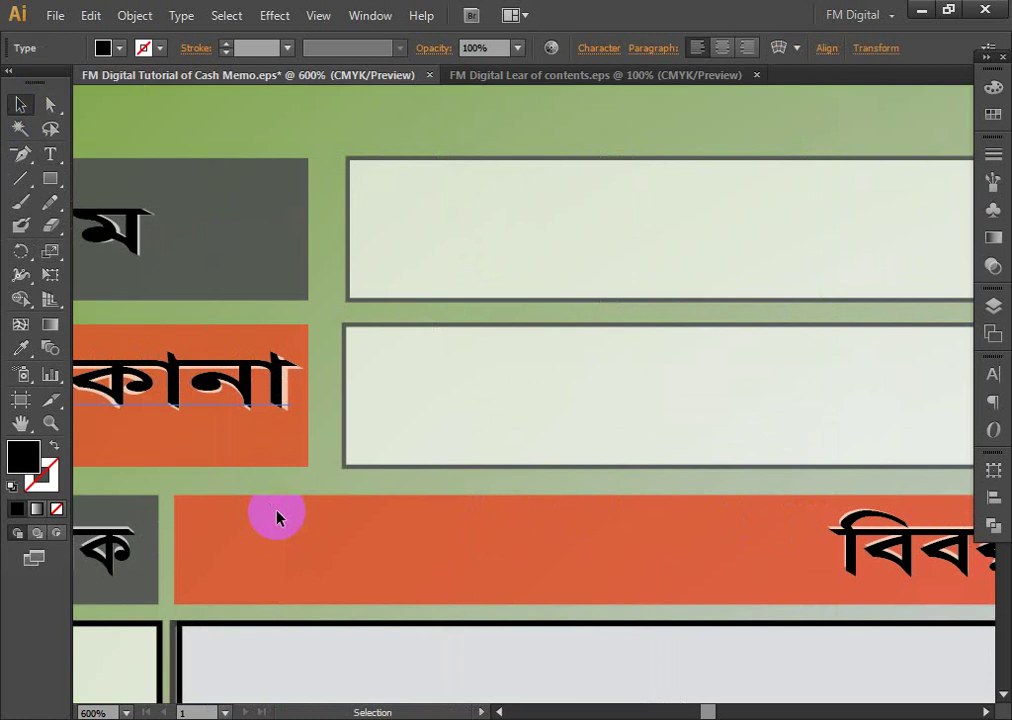
pyautogui.hotkey('ctrl', '-')
pyautogui.hotkey('ctrl', '-')
pyautogui.hotkey('ctrl', '-')
pyautogui.hotkey('ctrl', '-')
# - Draw a white rectangle with a black 1 pt outline over the name field
pyautogui.moveTo(644, 467); pyautogui.dragTo(398, 480)
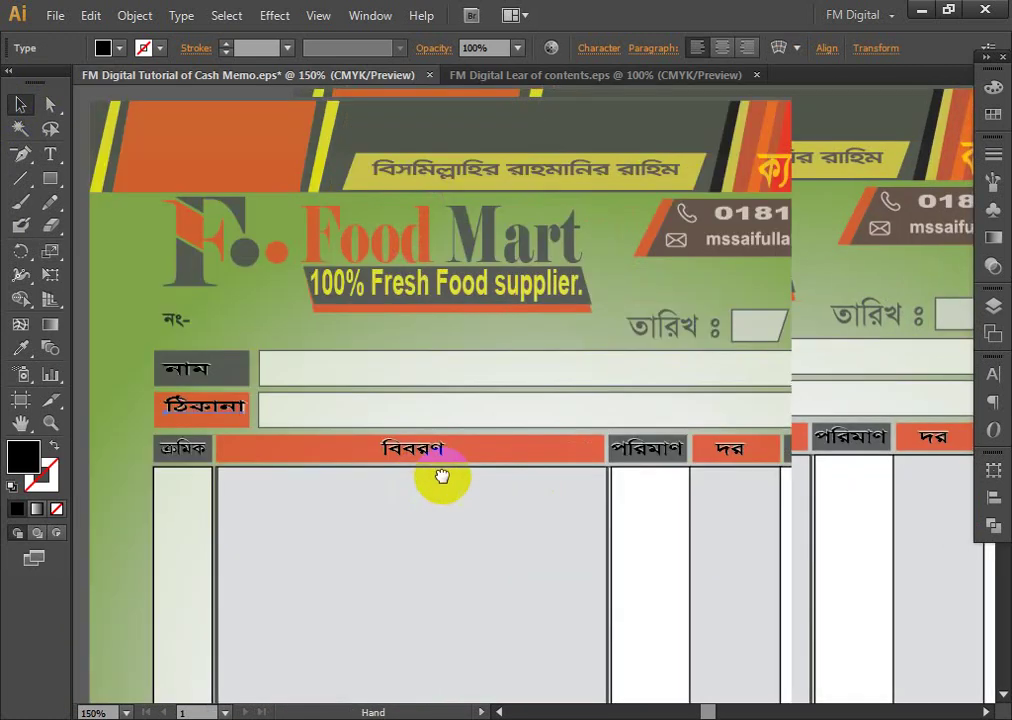
pyautogui.click(21, 107)
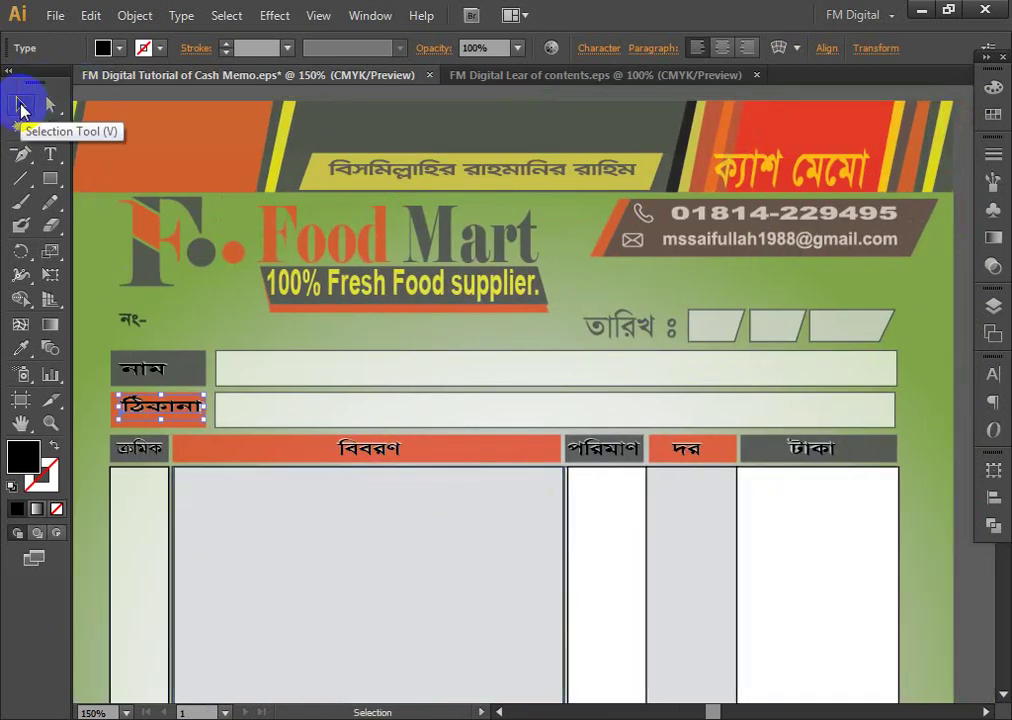
pyautogui.click(50, 178)
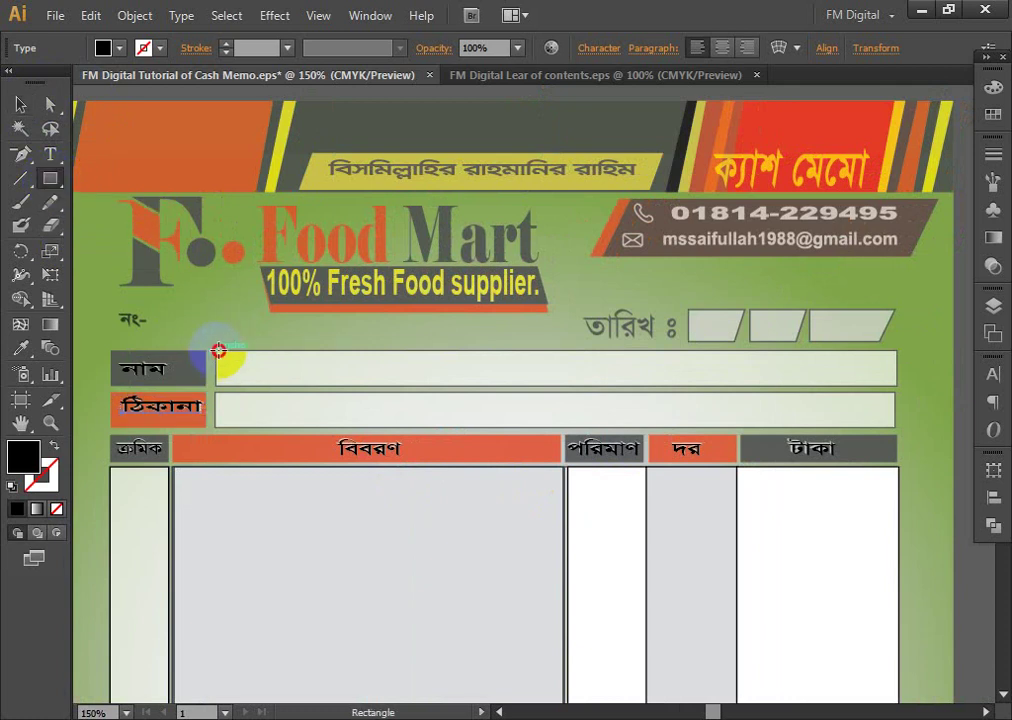
pyautogui.moveTo(218, 351); pyautogui.dragTo(897, 386)
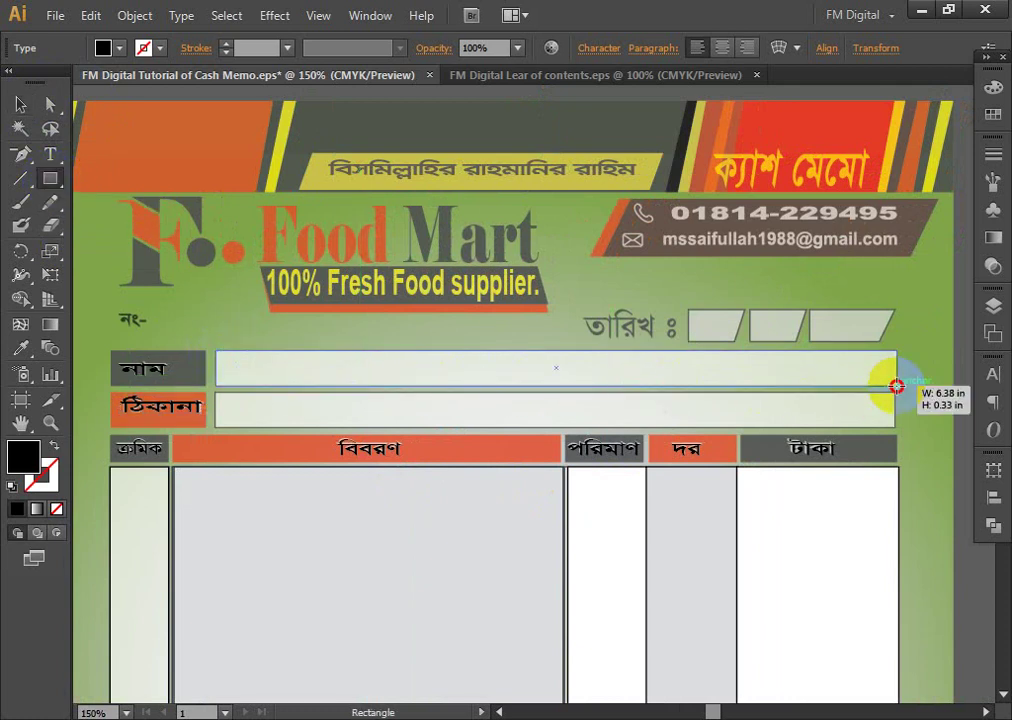
pyautogui.click(47, 466)
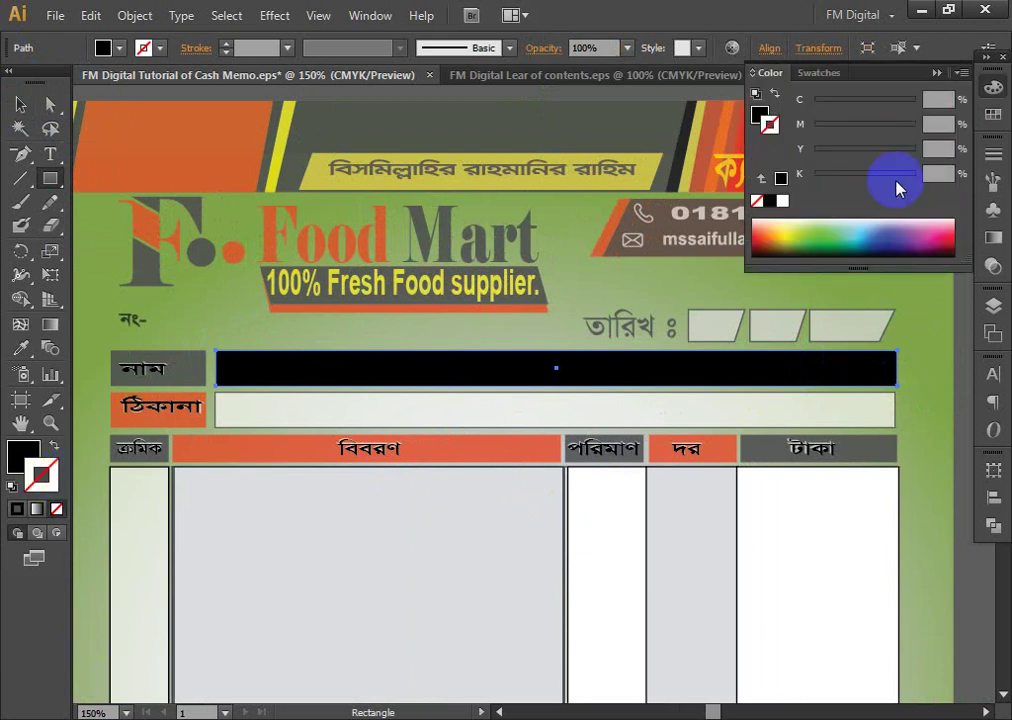
pyautogui.click(970, 176)
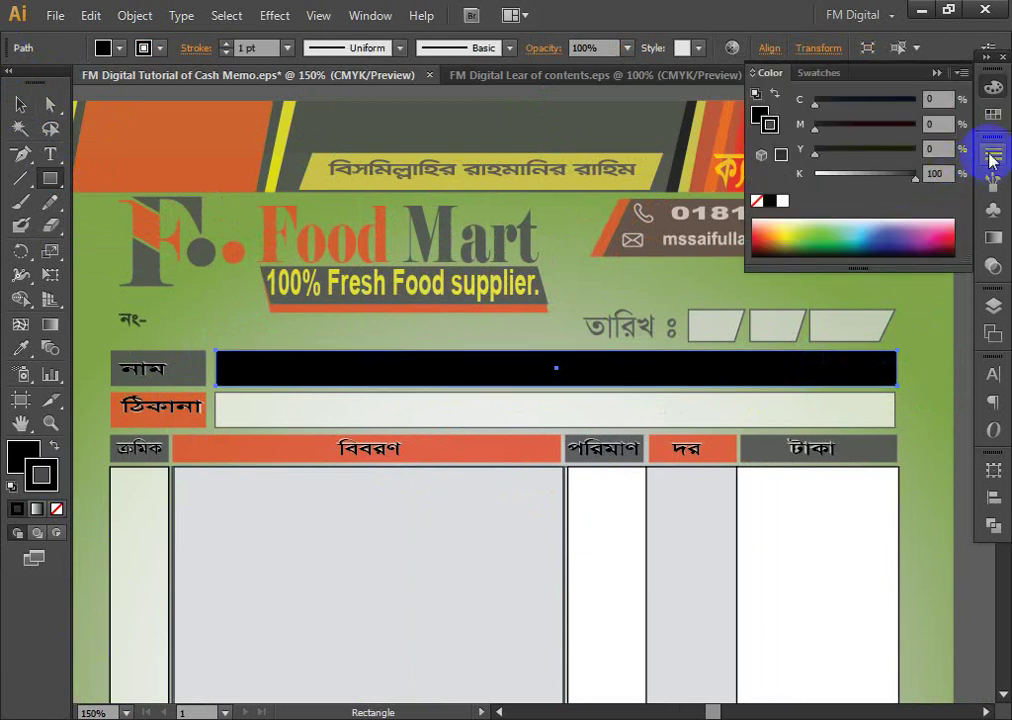
pyautogui.click(993, 160)
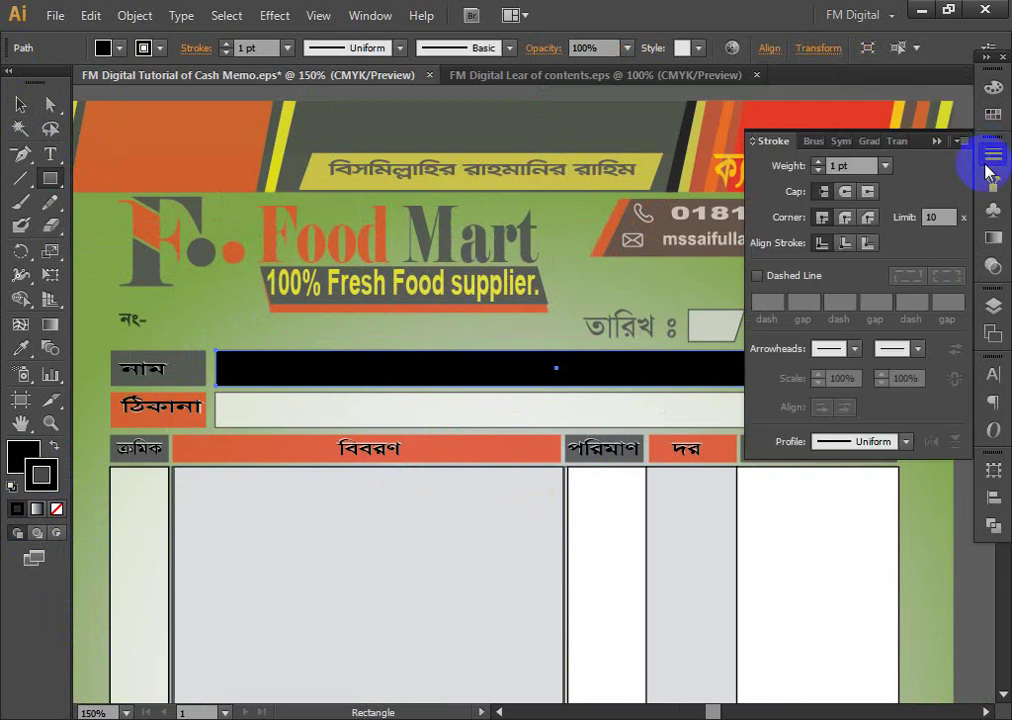
pyautogui.click(15, 462)
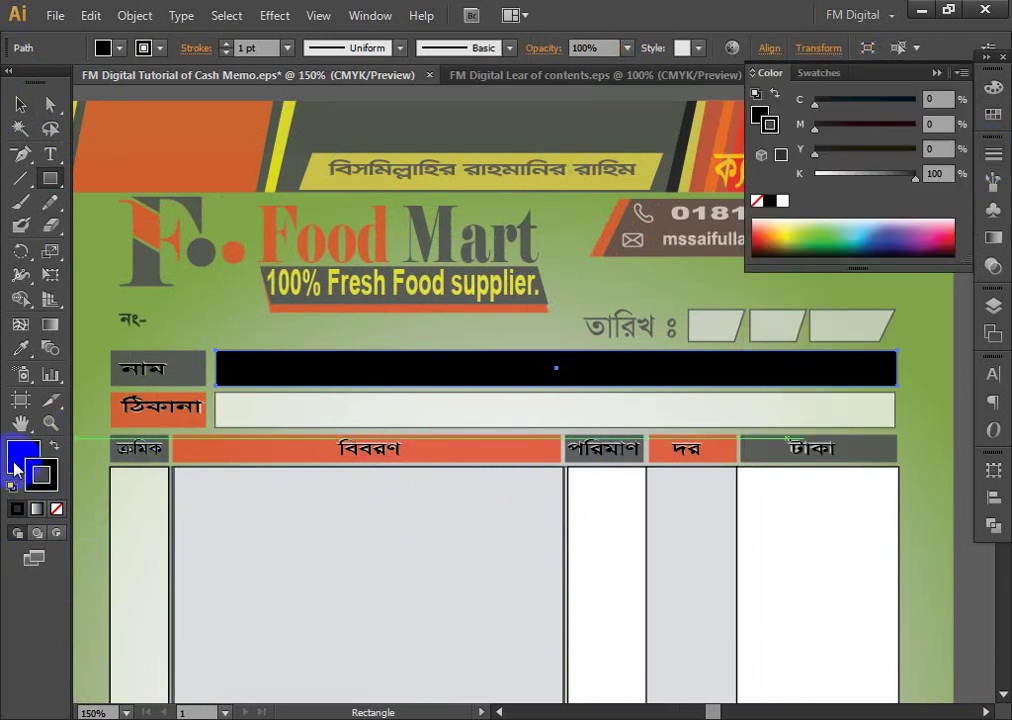
pyautogui.click(905, 178)
pyautogui.moveTo(902, 183); pyautogui.dragTo(815, 174)
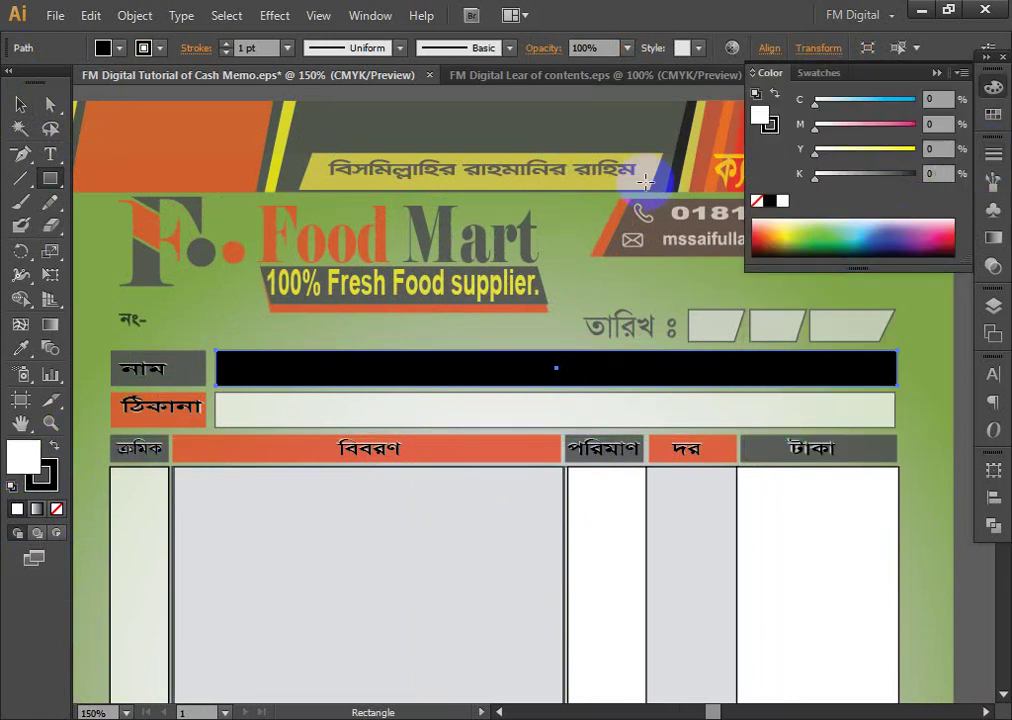
# - Duplicate the white rectangle down onto the address field with Alt+Shift+Down
pyautogui.click(22, 102)
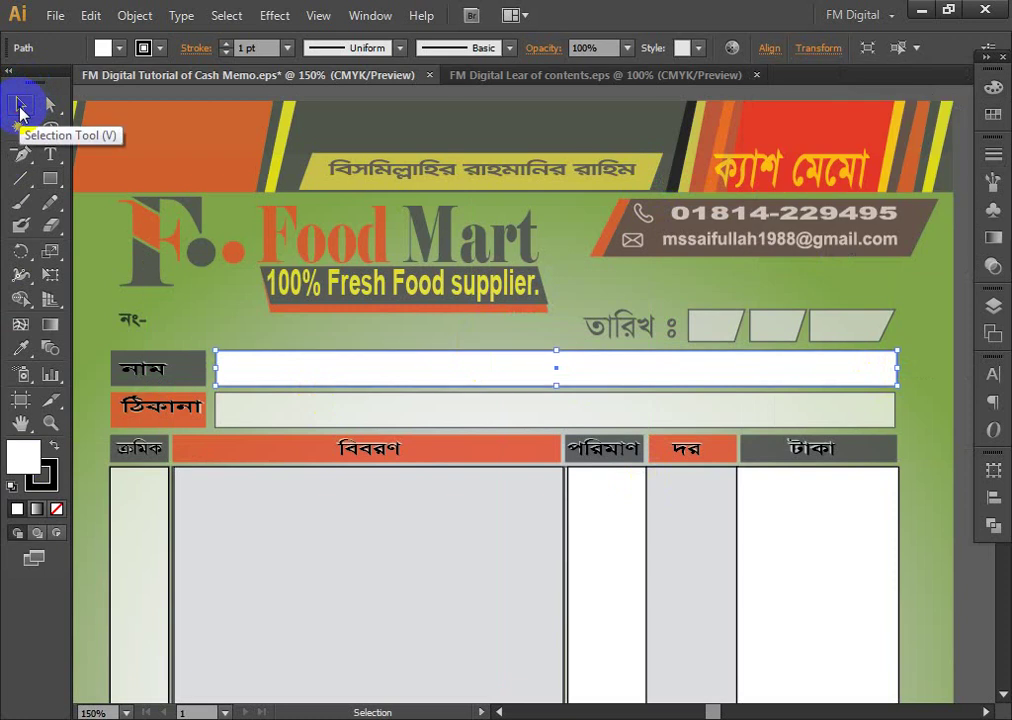
pyautogui.hotkey('alt', 'shift', 'Down')
pyautogui.press('Down')
pyautogui.press('Down')
pyautogui.press('Down')
pyautogui.press('Down')
pyautogui.press('Down')
pyautogui.press('Down')
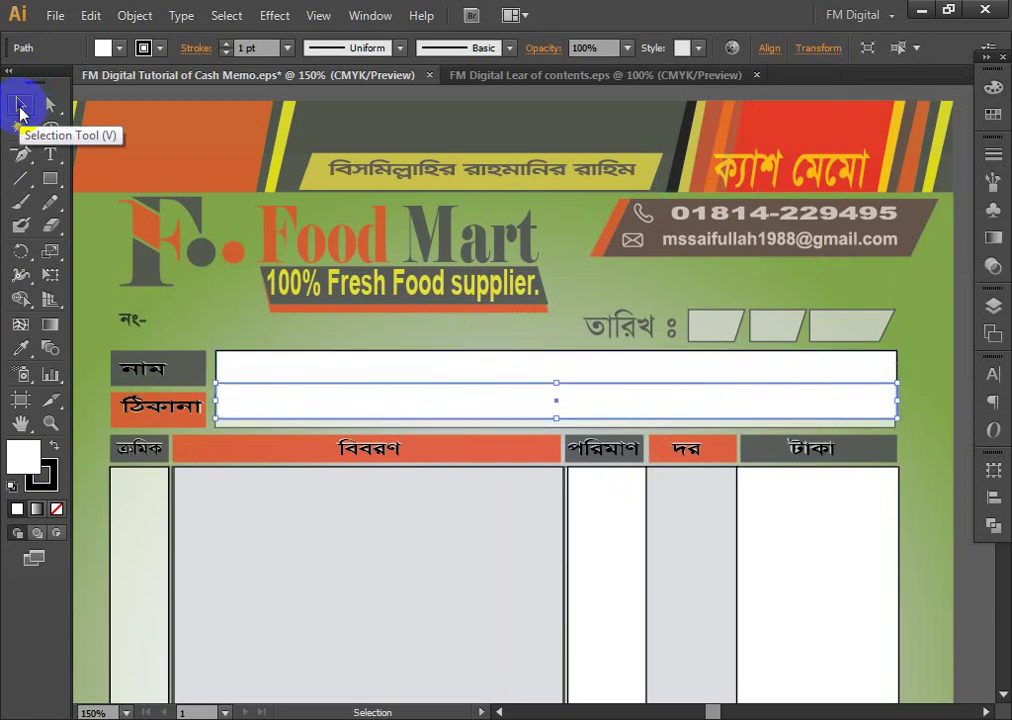
pyautogui.press('Down')
pyautogui.press('Down')
pyautogui.press('Down')
pyautogui.press('Down')
pyautogui.press('Down')
pyautogui.press('Down')
pyautogui.press('Down')
pyautogui.press('Down')
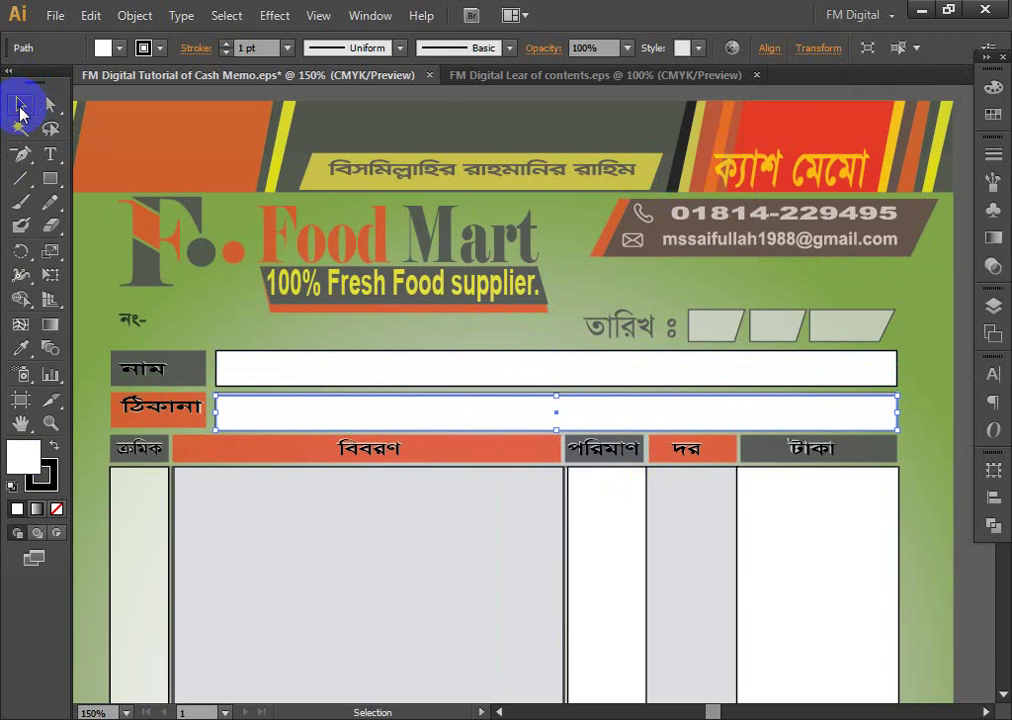
pyautogui.press('Up')
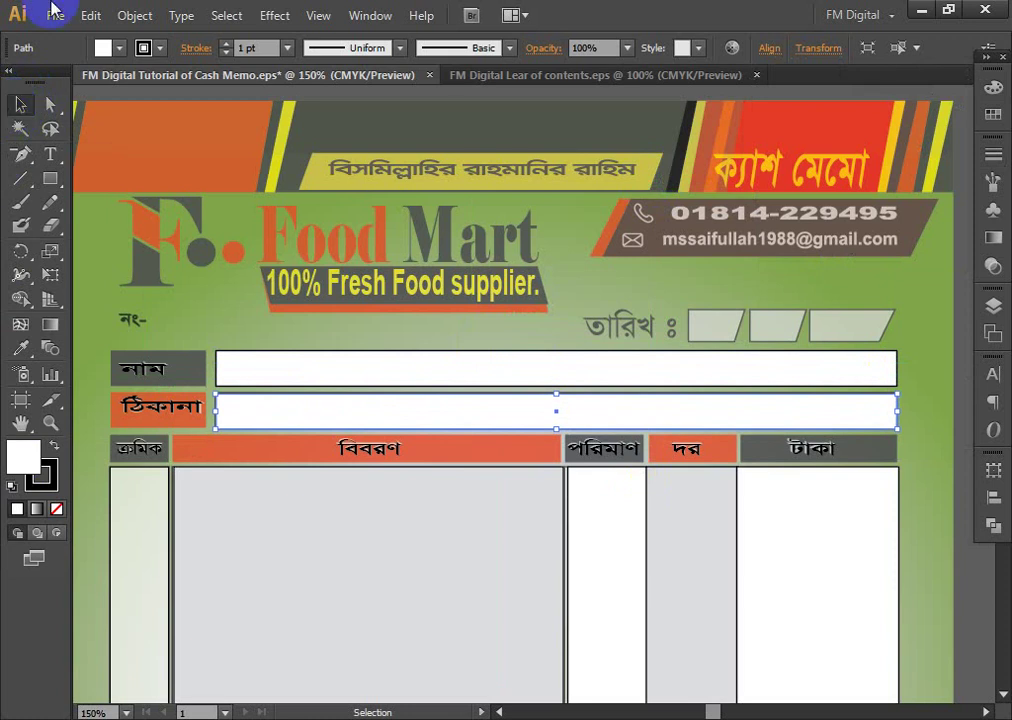
# - Move a copy of the বাকী label left and down over the কথায় label
pyautogui.scroll(-1, 775, 474)
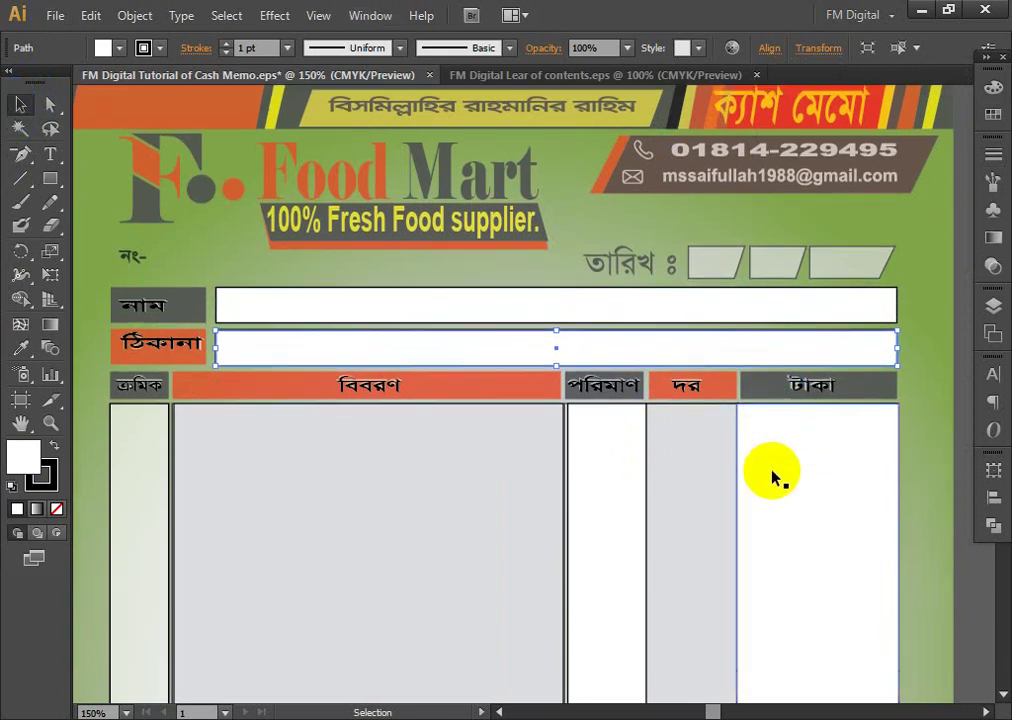
pyautogui.scroll(-2, 772, 474)
pyautogui.scroll(-2, 772, 474)
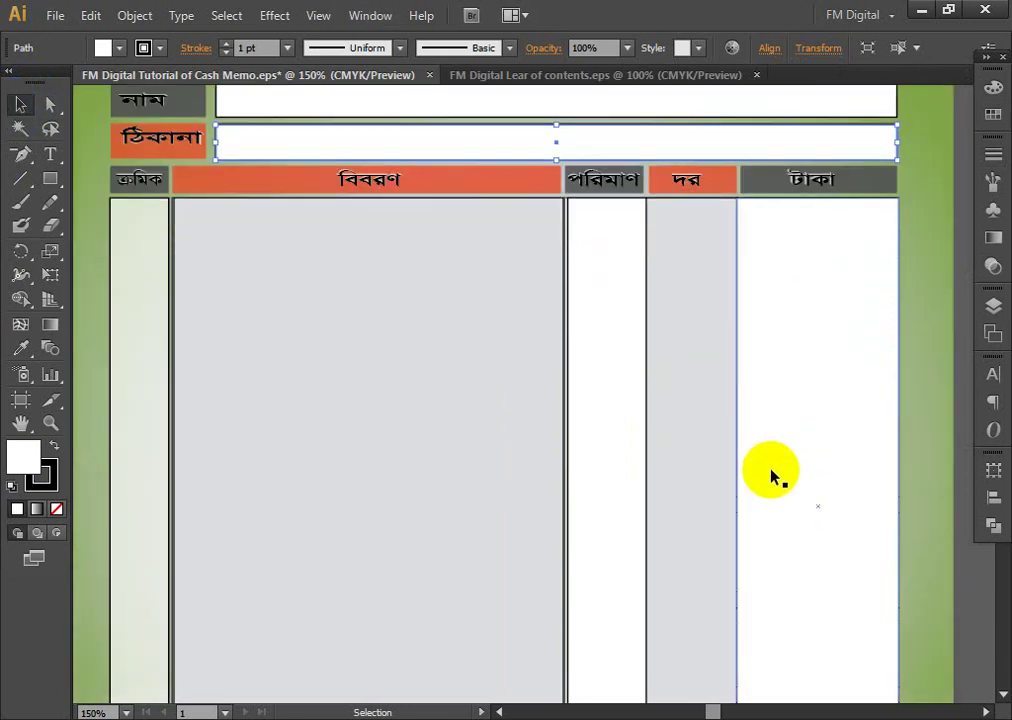
pyautogui.scroll(-3, 772, 474)
pyautogui.scroll(-3, 772, 474)
pyautogui.click(680, 440)
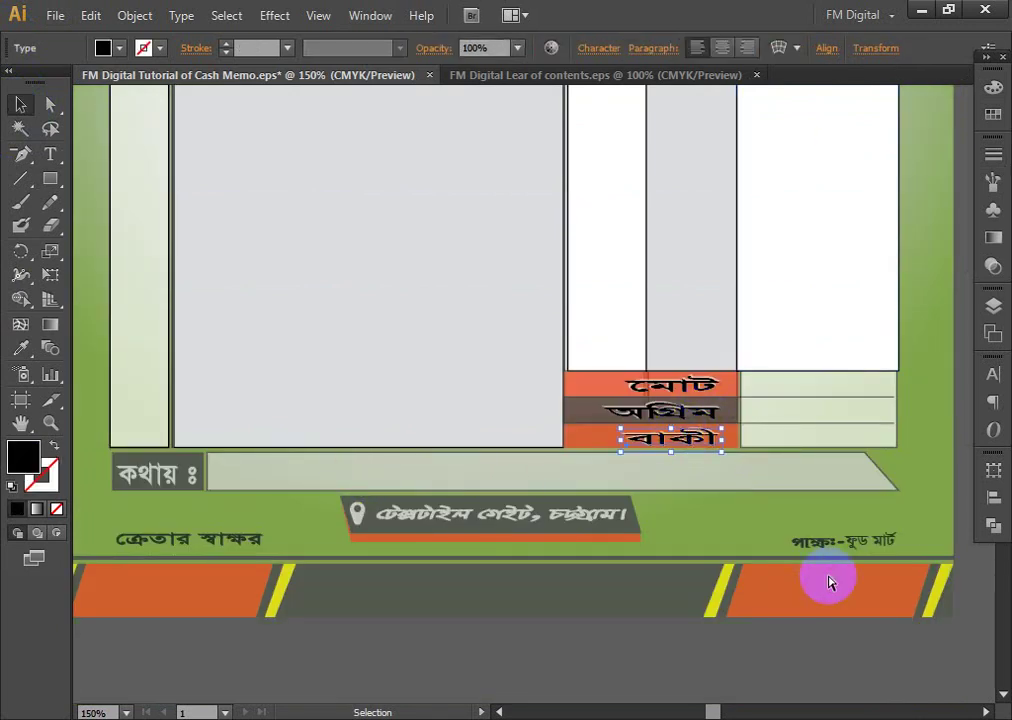
pyautogui.hotkey('shift', 'Left')
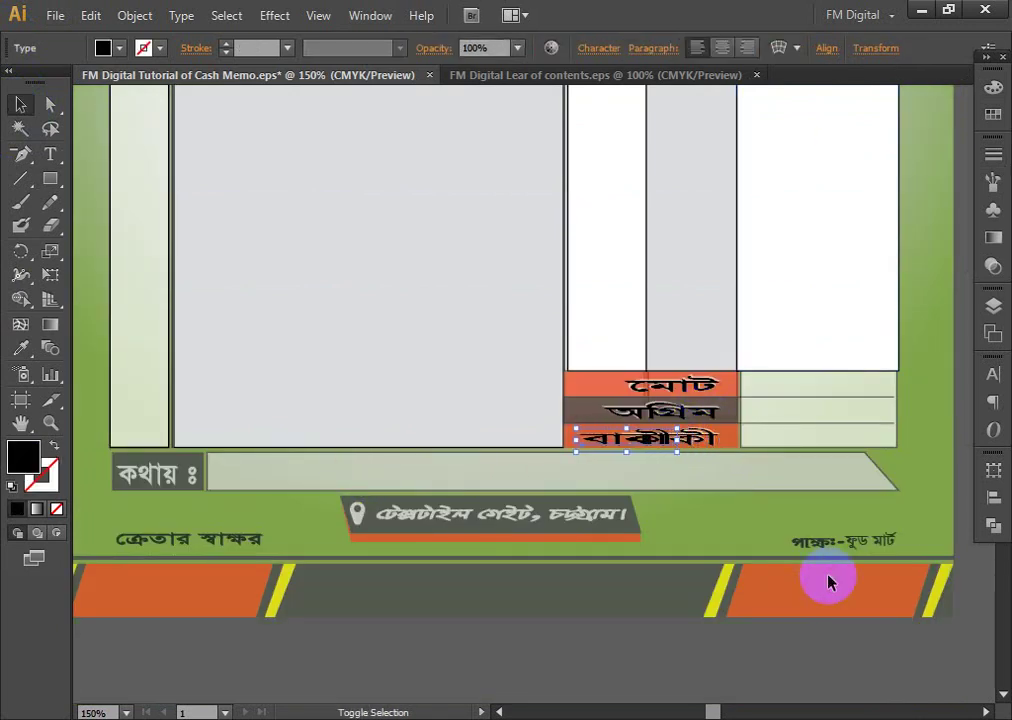
pyautogui.hotkey('shift', 'Left')
pyautogui.hotkey('shift', 'Left')
pyautogui.hotkey('shift', 'Left')
pyautogui.hotkey('shift', 'Left')
pyautogui.hotkey('shift', 'Left')
pyautogui.hotkey('shift', 'Left')
pyautogui.hotkey('shift', 'Left')
pyautogui.hotkey('shift', 'Left')
pyautogui.hotkey('shift', 'Left')
pyautogui.hotkey('shift', 'Left')
pyautogui.hotkey('shift', 'Left')
pyautogui.hotkey('shift', 'Left')
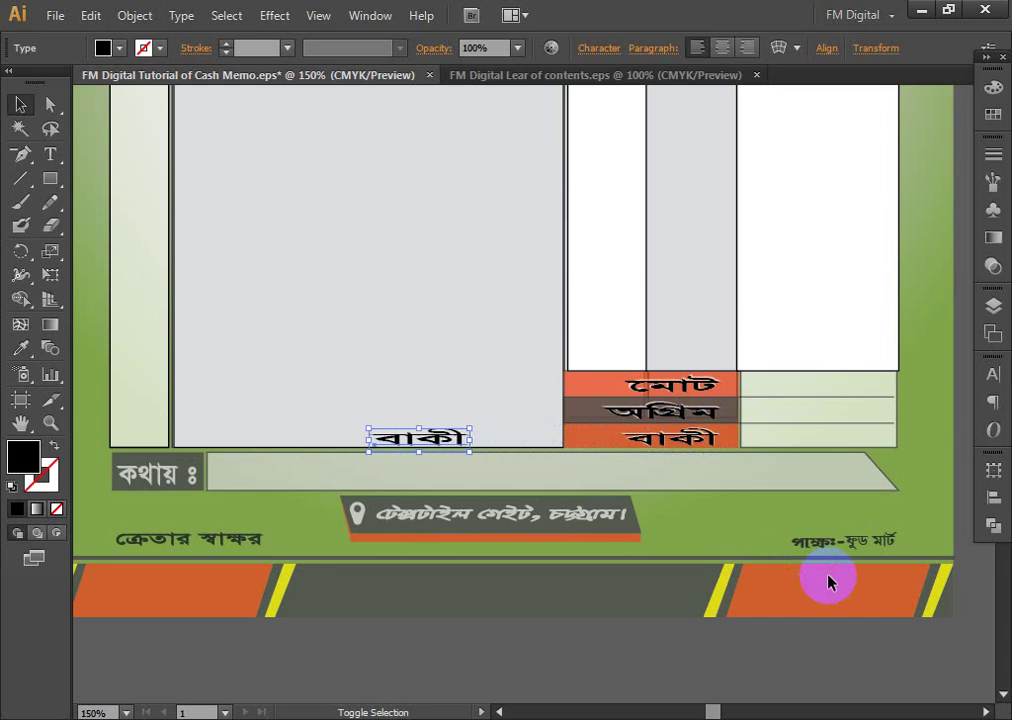
pyautogui.hotkey('shift', 'Left')
pyautogui.hotkey('shift', 'Left')
pyautogui.hotkey('shift', 'Left')
pyautogui.hotkey('shift', 'Left')
pyautogui.hotkey('shift', 'Left')
pyautogui.hotkey('shift', 'Down')
pyautogui.hotkey('shift', 'Down')
pyautogui.hotkey('shift', 'Left')
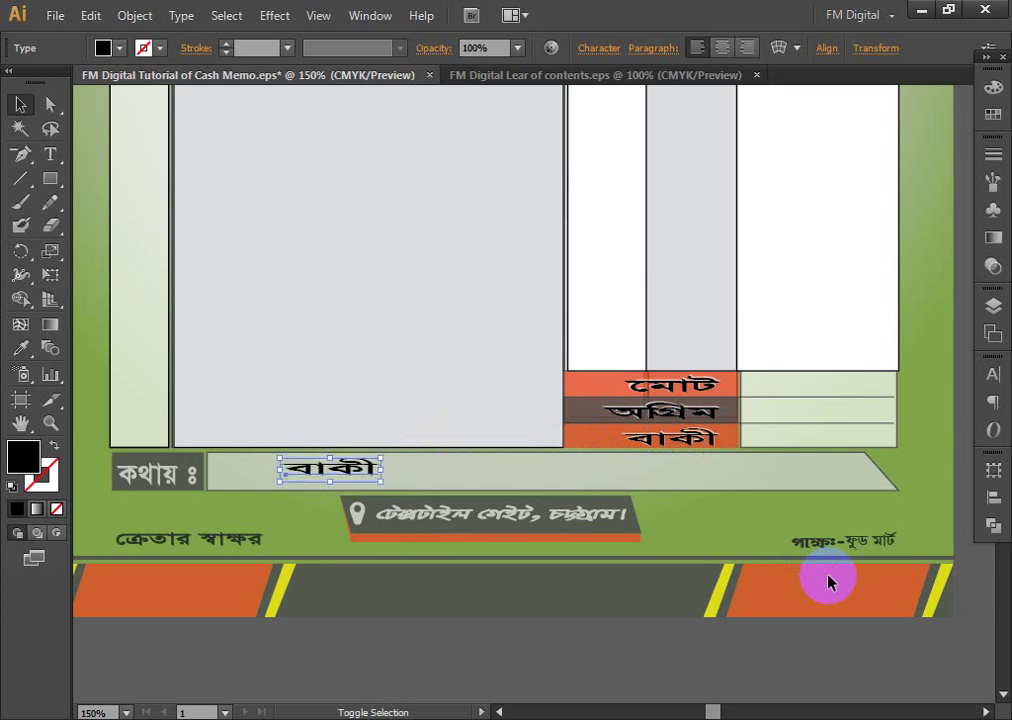
pyautogui.hotkey('shift', 'Left')
pyautogui.hotkey('shift', 'Left')
pyautogui.hotkey('shift', 'Left')
pyautogui.hotkey('shift', 'Left')
pyautogui.hotkey('shift', 'Left')
pyautogui.hotkey('shift', 'Left')
pyautogui.hotkey('shift', 'Left')
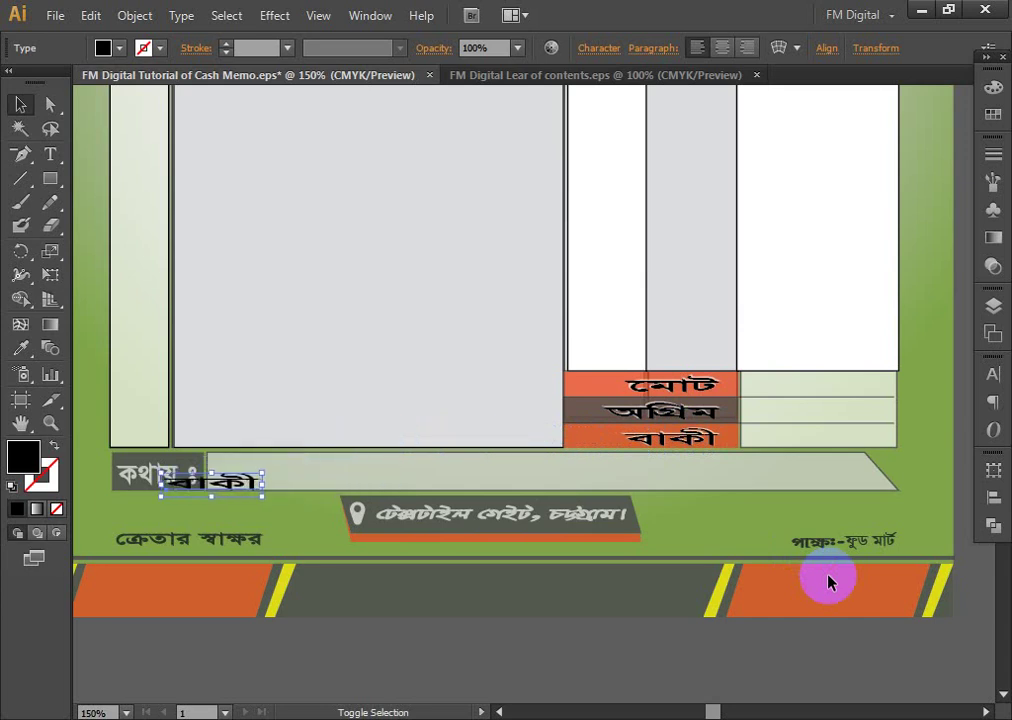
pyautogui.hotkey('shift', 'Left')
pyautogui.hotkey('shift', 'Left')
pyautogui.hotkey('shift', 'Left')
pyautogui.hotkey('shift', 'Left')
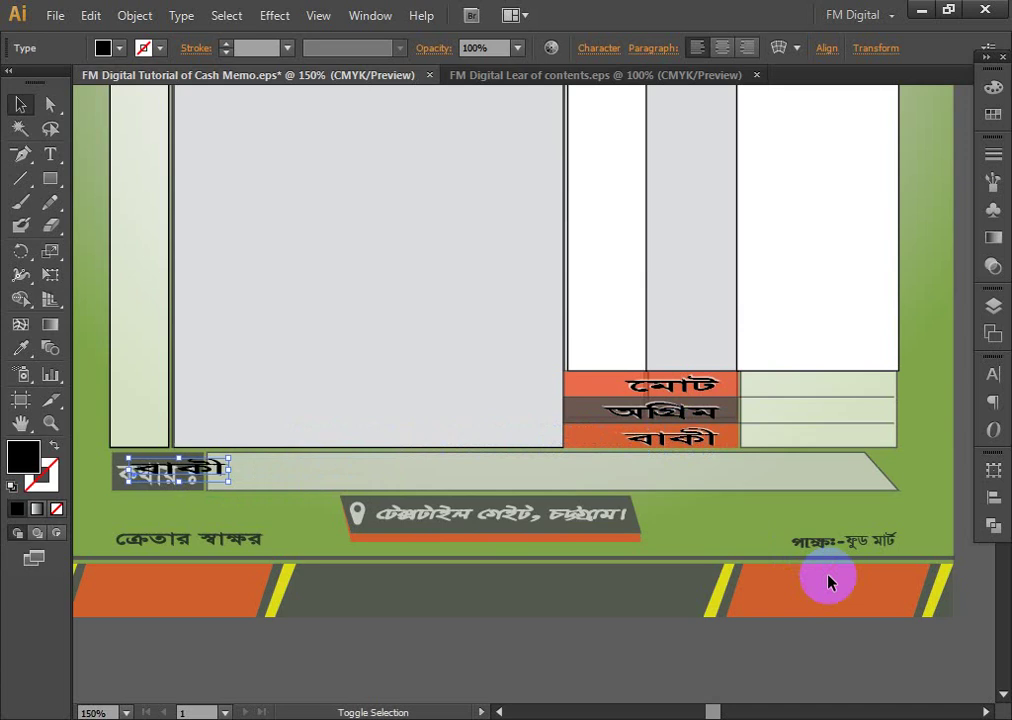
pyautogui.hotkey('shift', 'Left')
pyautogui.hotkey('shift', 'Left')
pyautogui.press('Down')
pyautogui.press('Down')
pyautogui.press('Down')
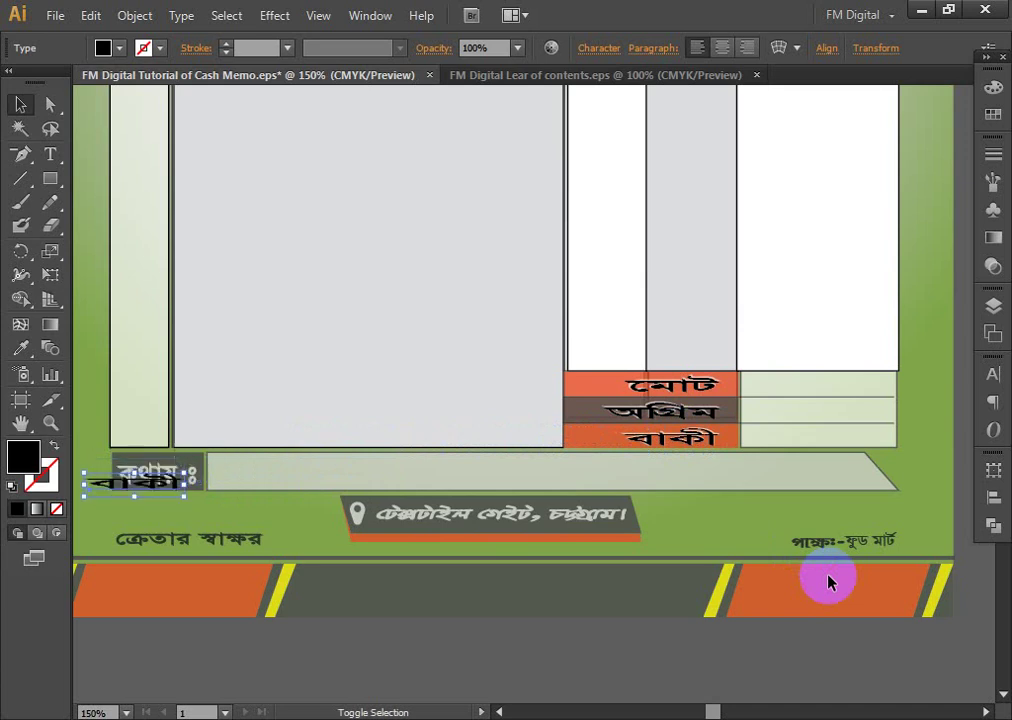
pyautogui.press('Right')
pyautogui.press('Right')
pyautogui.press('Right')
pyautogui.press('Right')
pyautogui.press('Right')
pyautogui.press('Right')
pyautogui.press('Down')
pyautogui.press('Down')
pyautogui.press('Right')
pyautogui.press('Right')
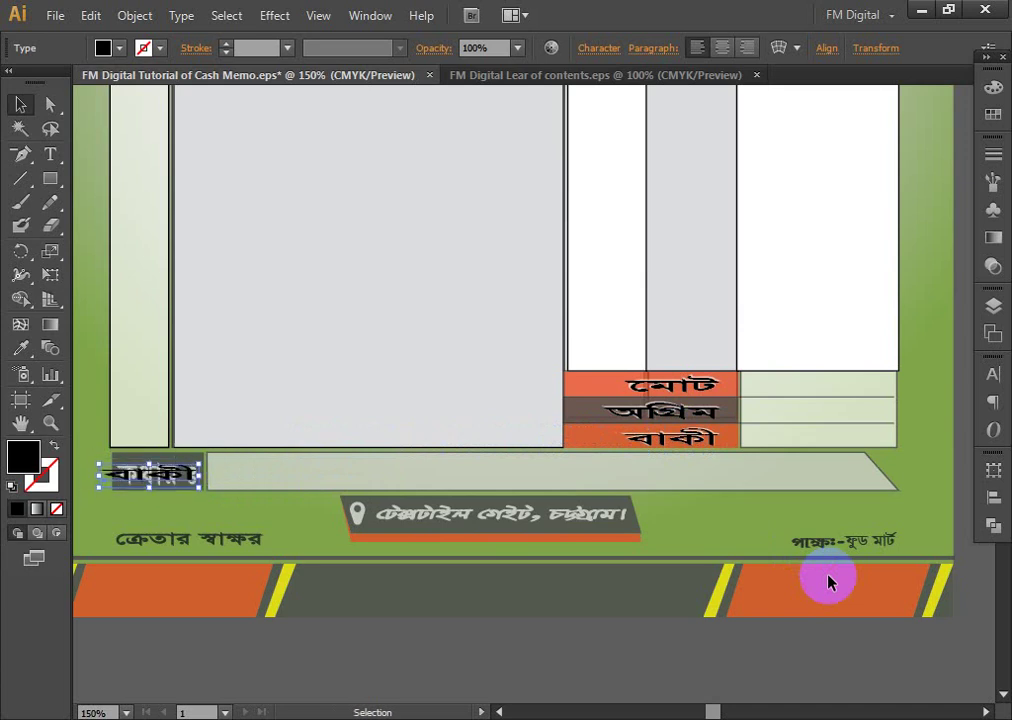
pyautogui.press('Up')
pyautogui.press('Up')
pyautogui.press('Up')
# - Retype the bottom-left label as কথায়ঃ, narrow it to its grey box, and copy it near the banner
pyautogui.press('a')
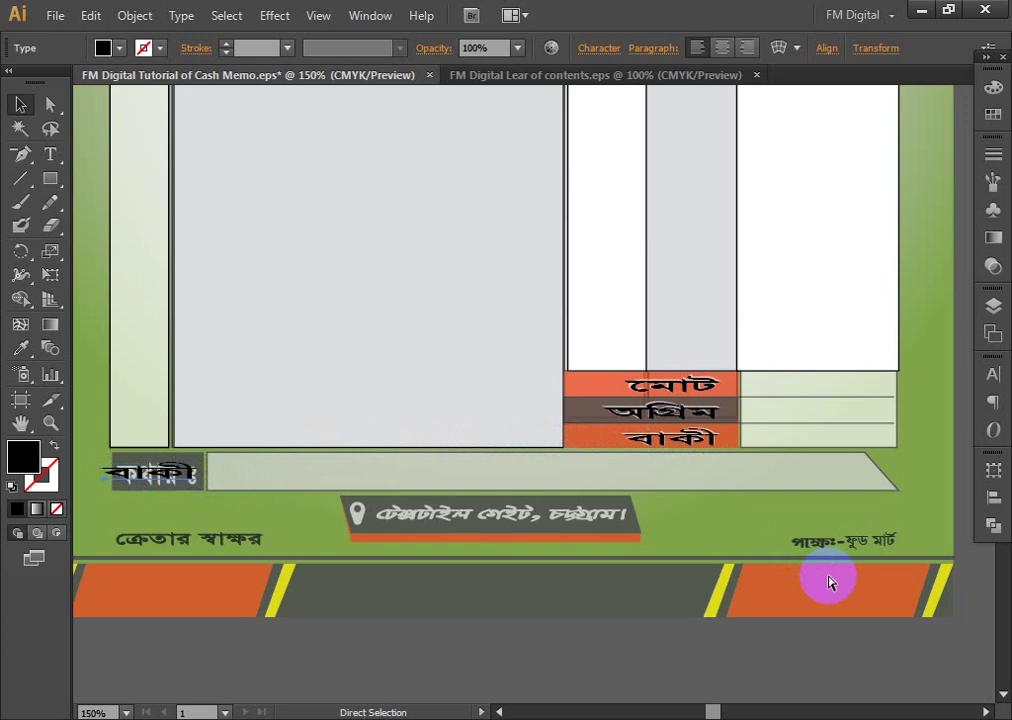
pyautogui.click(164, 483)
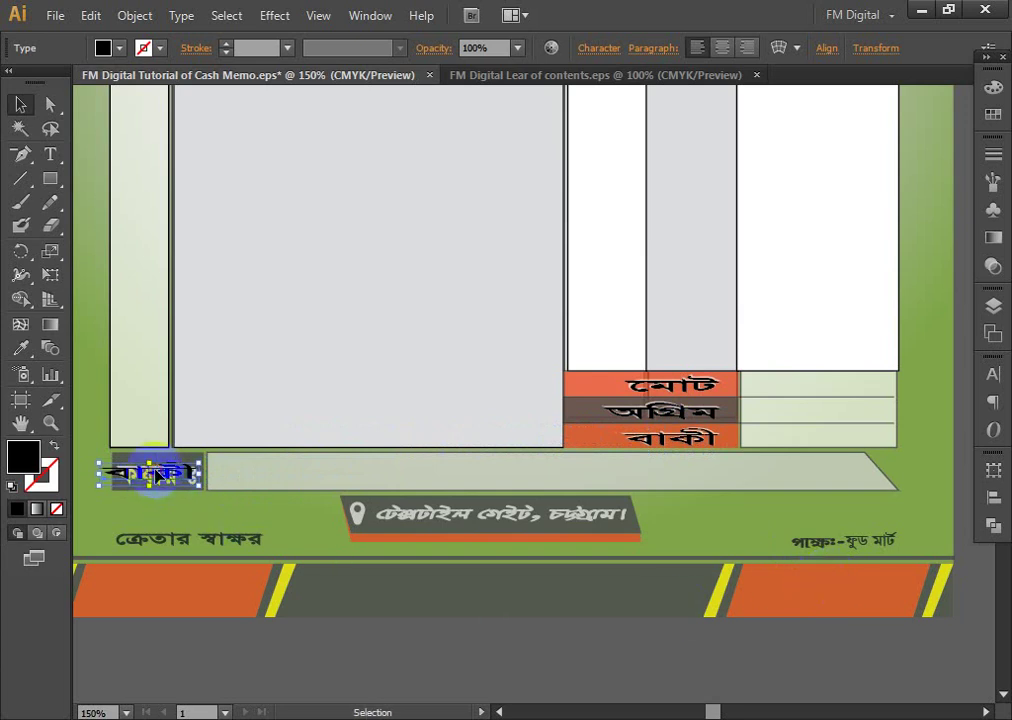
pyautogui.write('t')
pyautogui.write('ক')
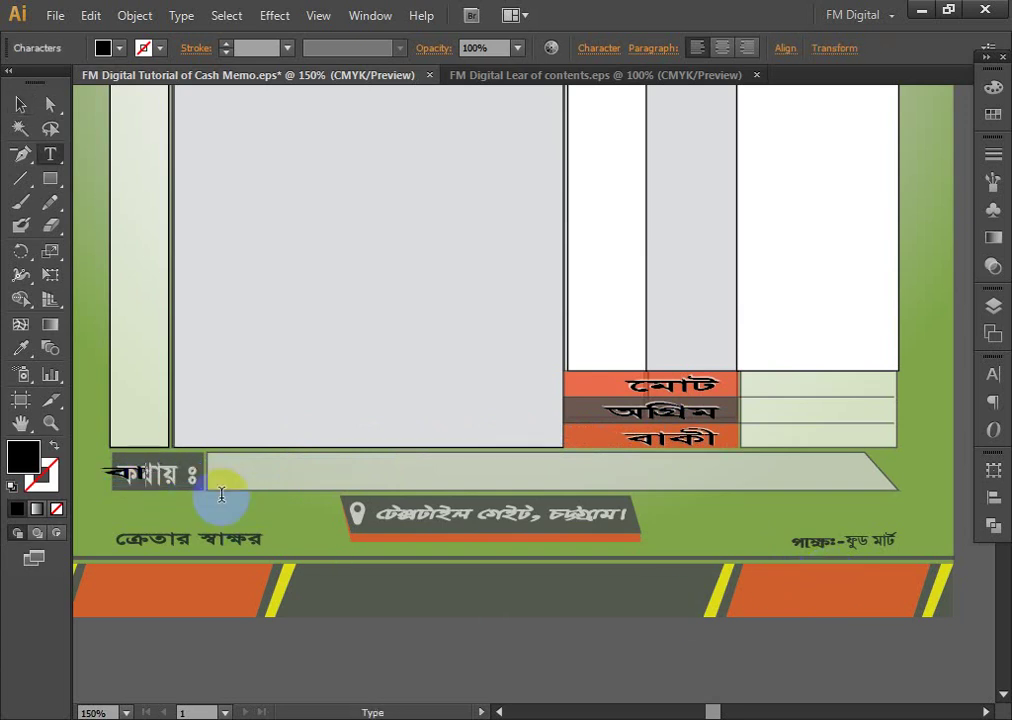
pyautogui.write('থা')
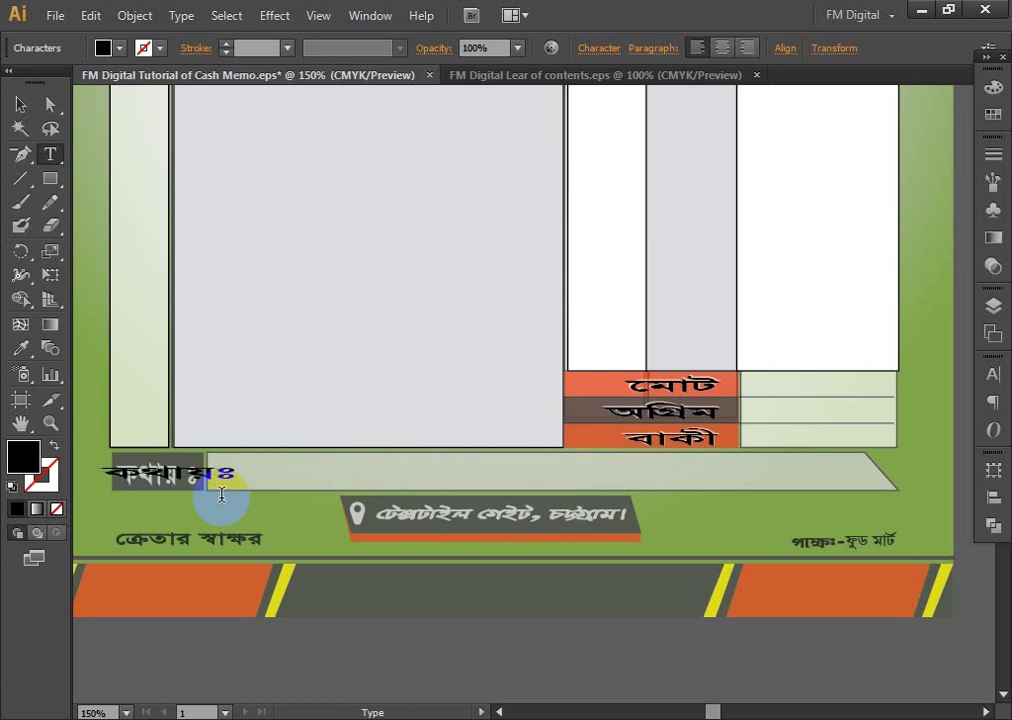
pyautogui.click(20, 104)
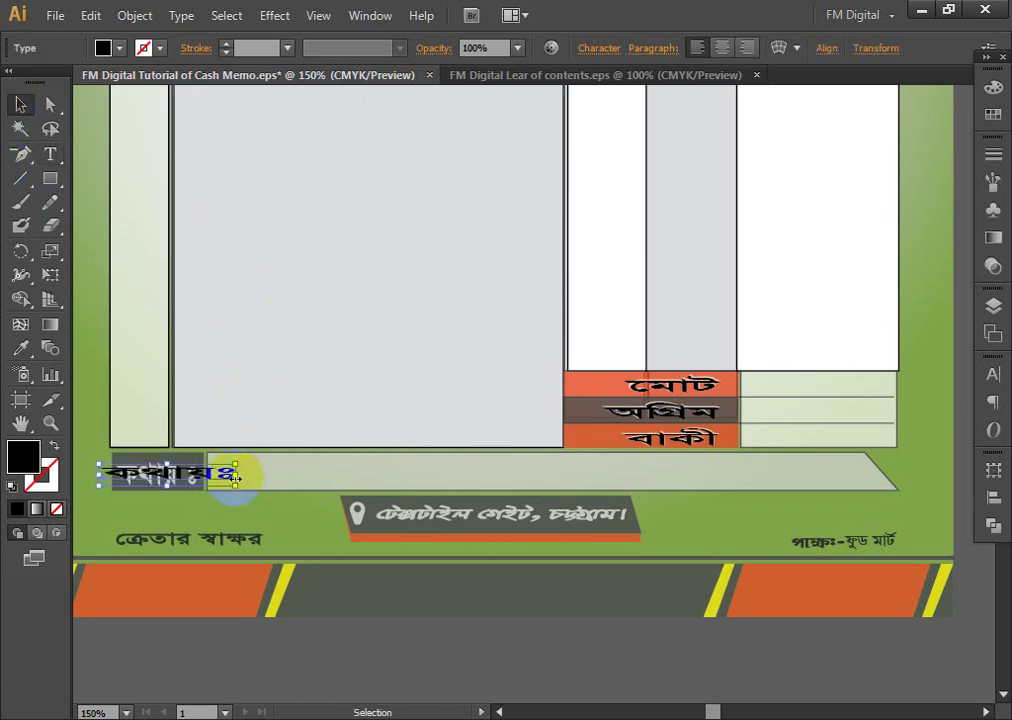
pyautogui.moveTo(233, 478); pyautogui.dragTo(198, 476)
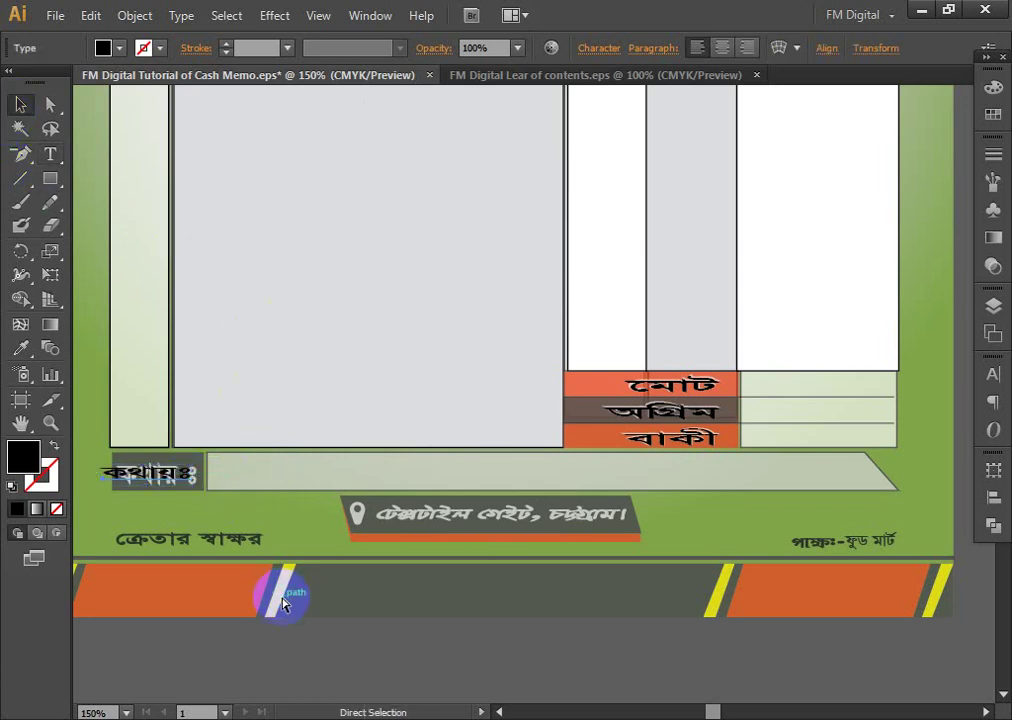
pyautogui.click(113, 474)
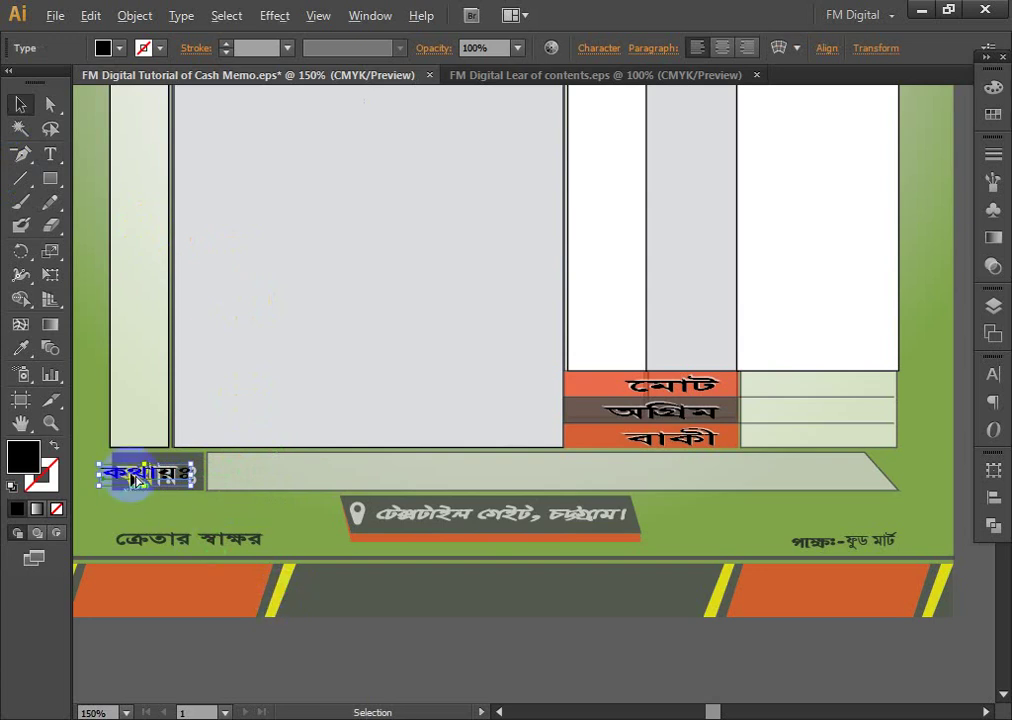
pyautogui.moveTo(197, 470)
pyautogui.mouseDown()
pyautogui.moveTo(437, 536)
pyautogui.moveTo(387, 558)
pyautogui.mouseUp()
# - Retype the copied label as টেক্সটাইল গেইট, চট্টগ্রাম। and move it onto the grey banner
pyautogui.press('t')
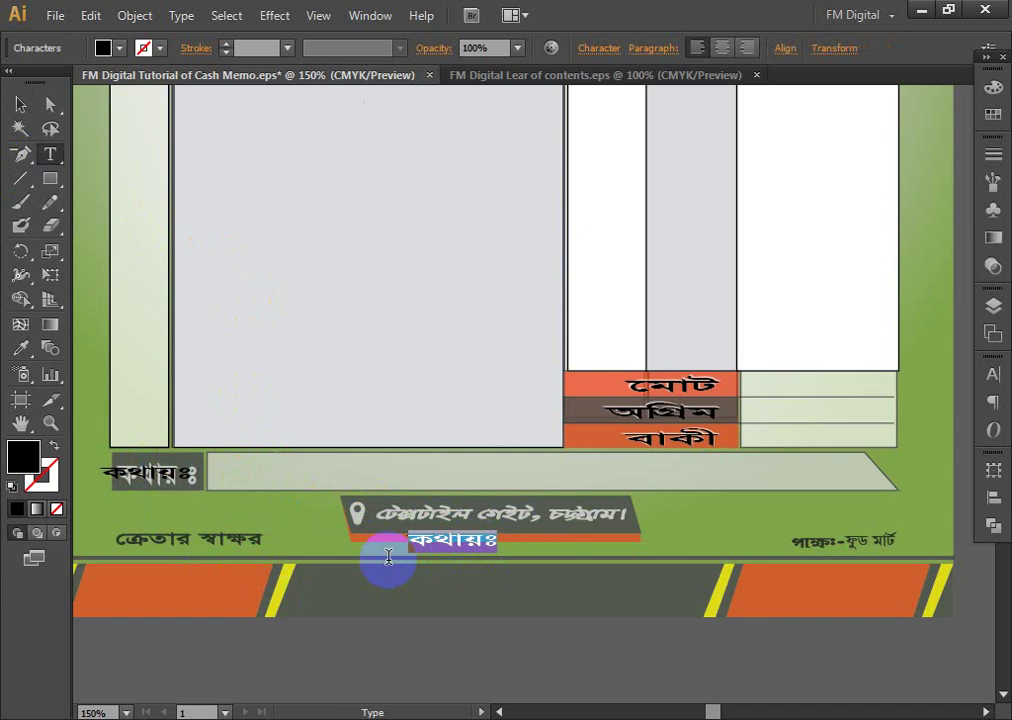
pyautogui.write('টেক্সটাইল গেইট, চট্টগ্রাম ।')
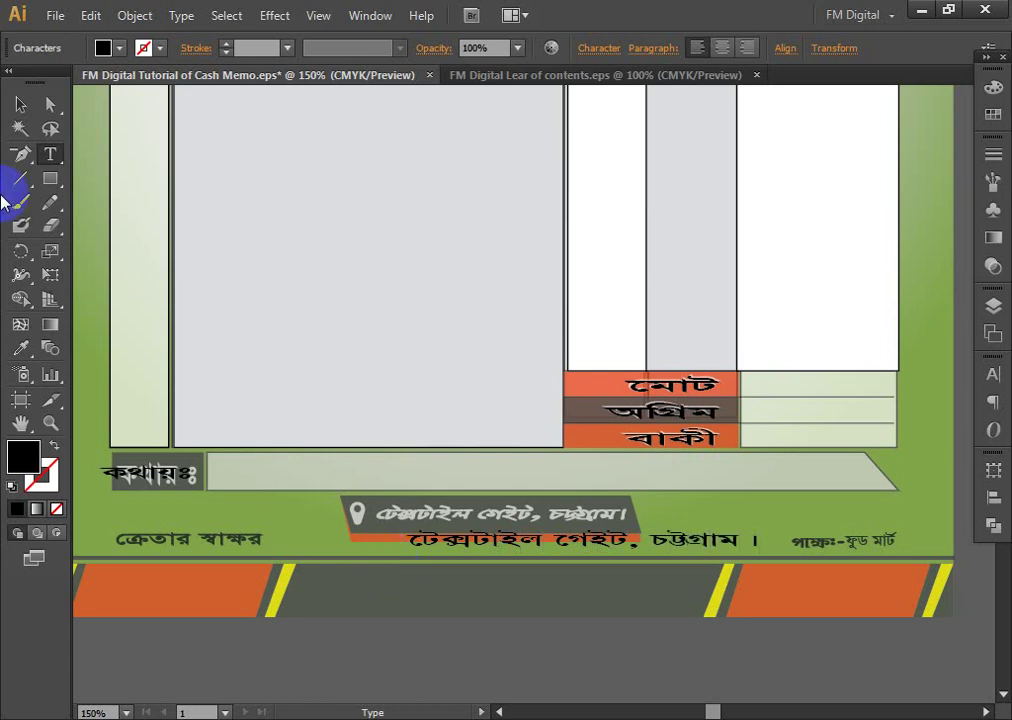
pyautogui.click(22, 104)
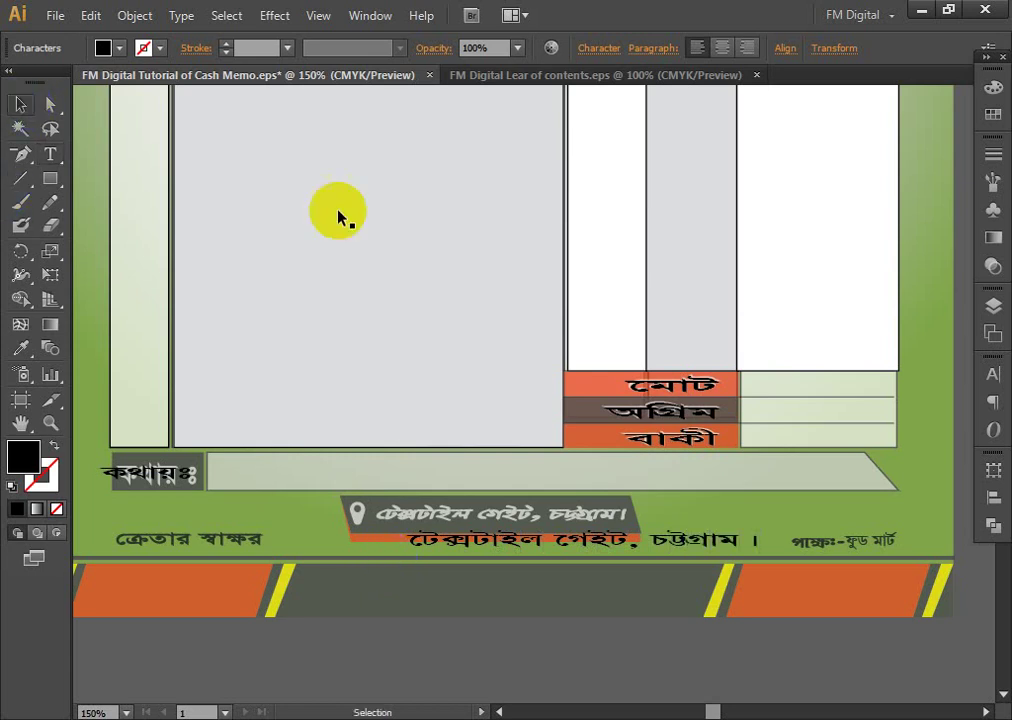
pyautogui.click(768, 536)
pyautogui.moveTo(763, 538); pyautogui.dragTo(678, 540)
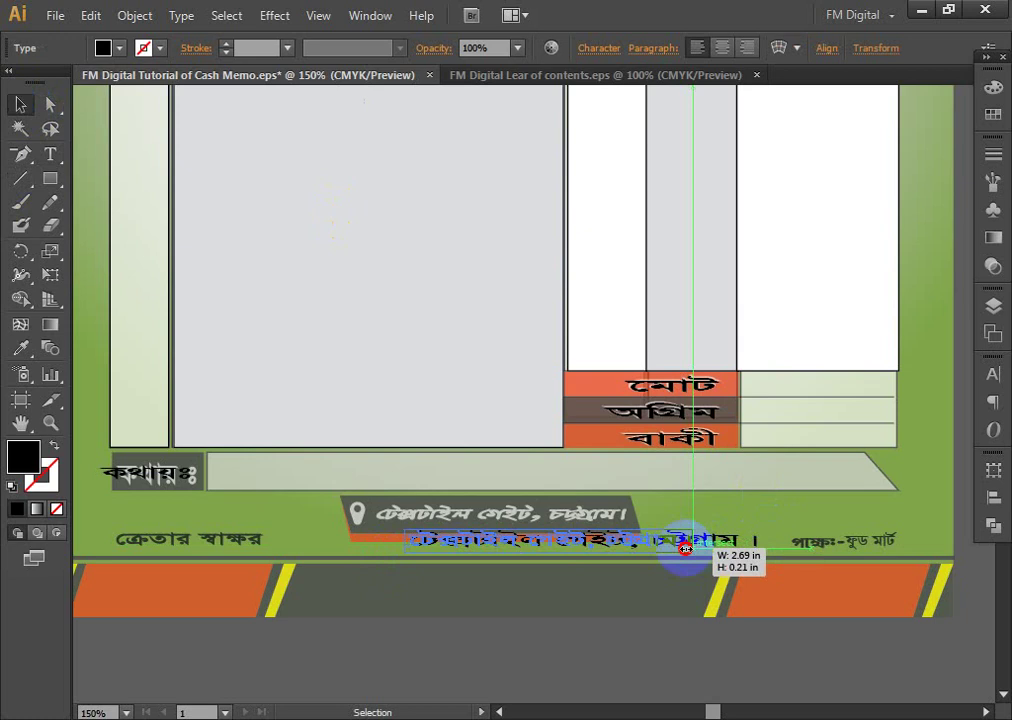
pyautogui.moveTo(470, 540); pyautogui.dragTo(442, 514)
# - Zoom in on the banner and narrow the address text to fit
pyautogui.hotkey('ctrl', '+')
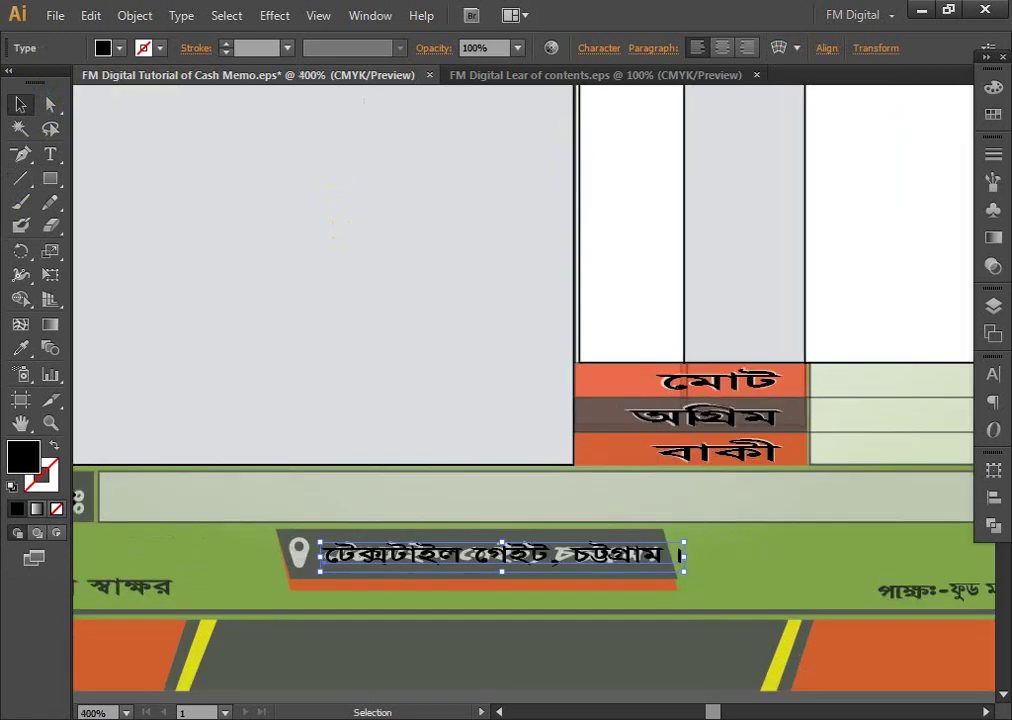
pyautogui.hotkey('ctrl', '+')
pyautogui.moveTo(662, 632); pyautogui.dragTo(452, 470)
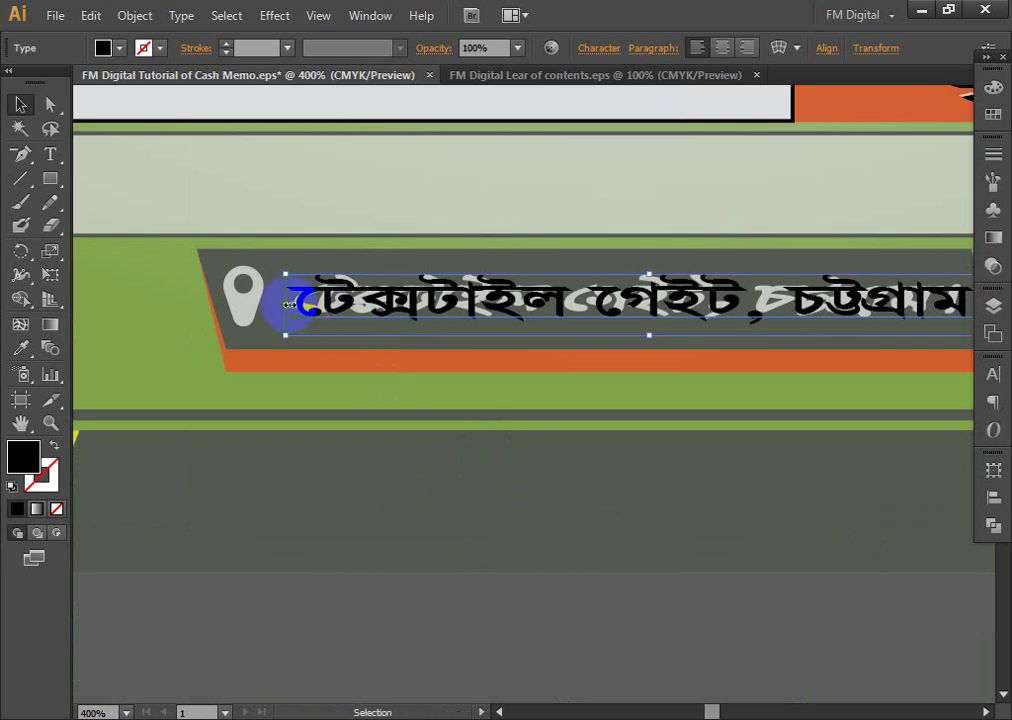
pyautogui.moveTo(287, 303); pyautogui.dragTo(303, 303)
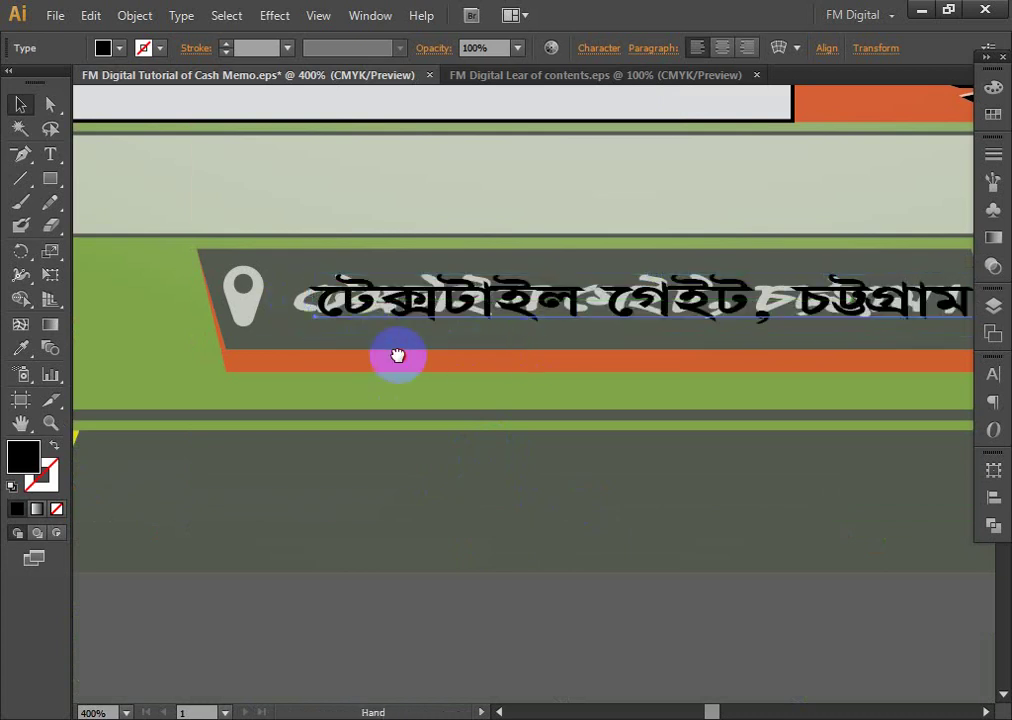
pyautogui.moveTo(397, 356); pyautogui.dragTo(305, 352)
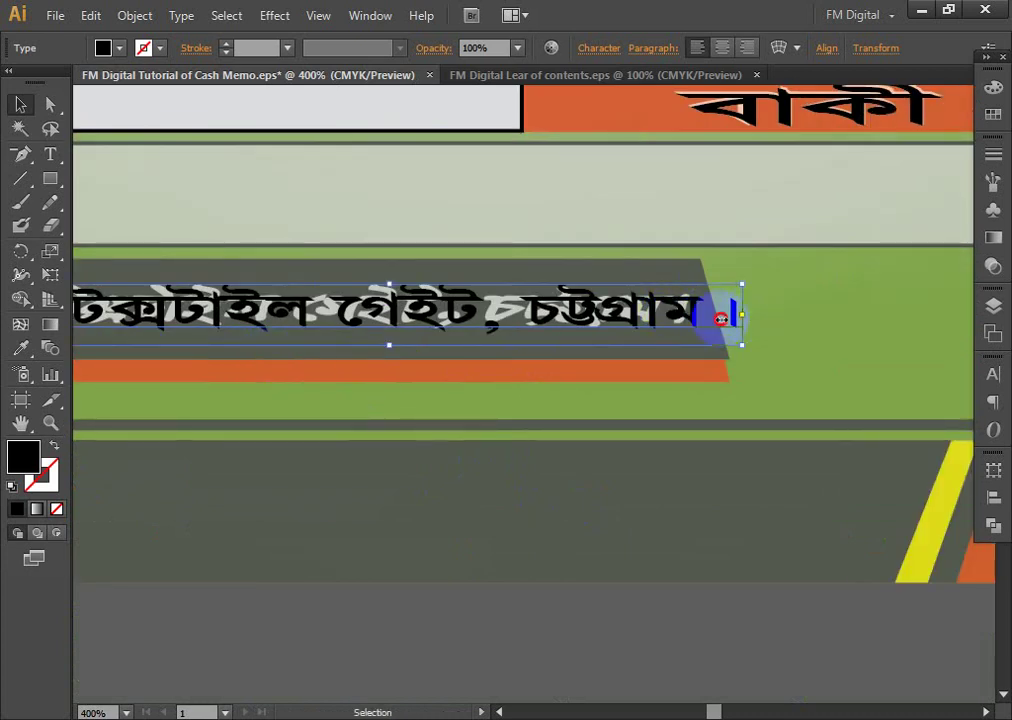
pyautogui.moveTo(722, 318); pyautogui.dragTo(694, 322)
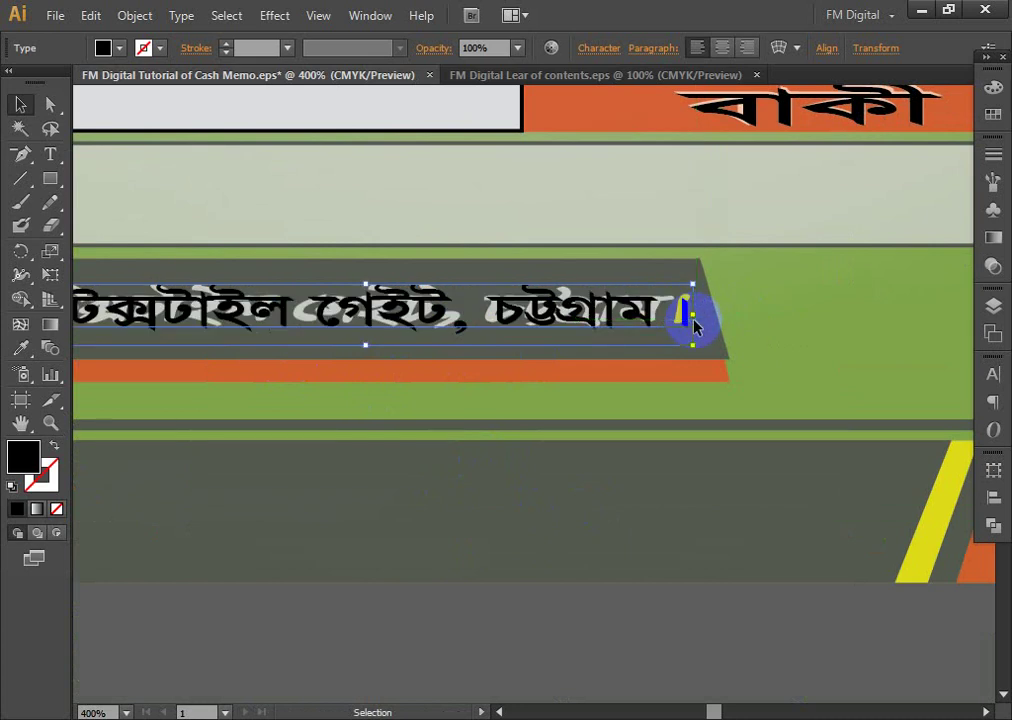
pyautogui.moveTo(310, 454); pyautogui.dragTo(479, 432)
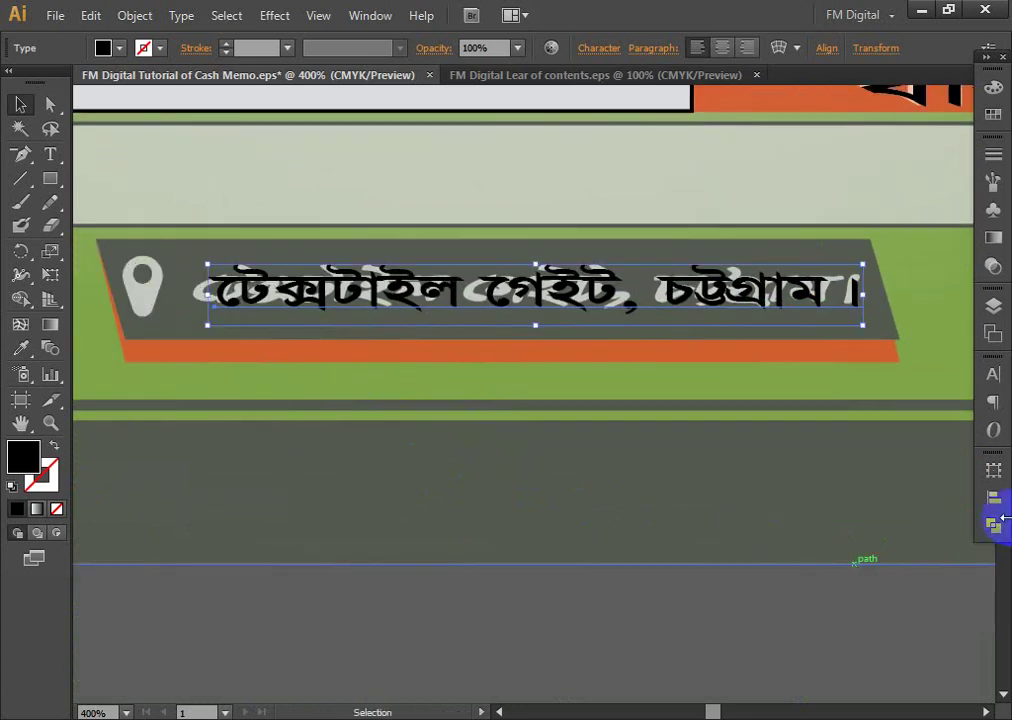
# - Set the address text font to SutonnySushreeMJ Bold Italic
pyautogui.click(993, 374)
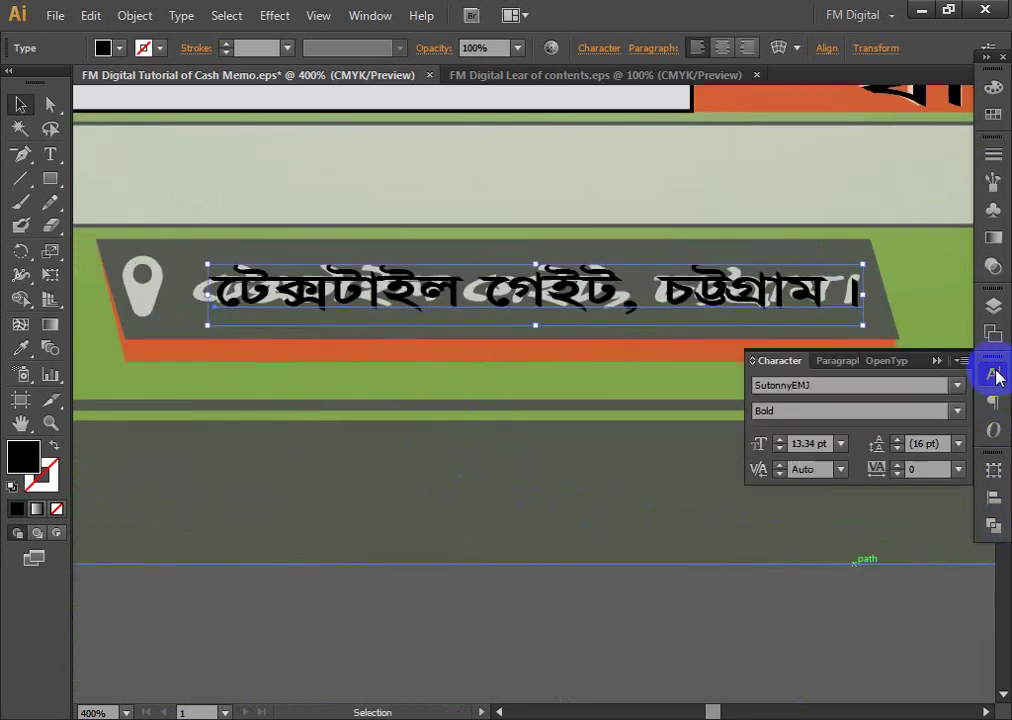
pyautogui.click(826, 386)
pyautogui.press('Up')
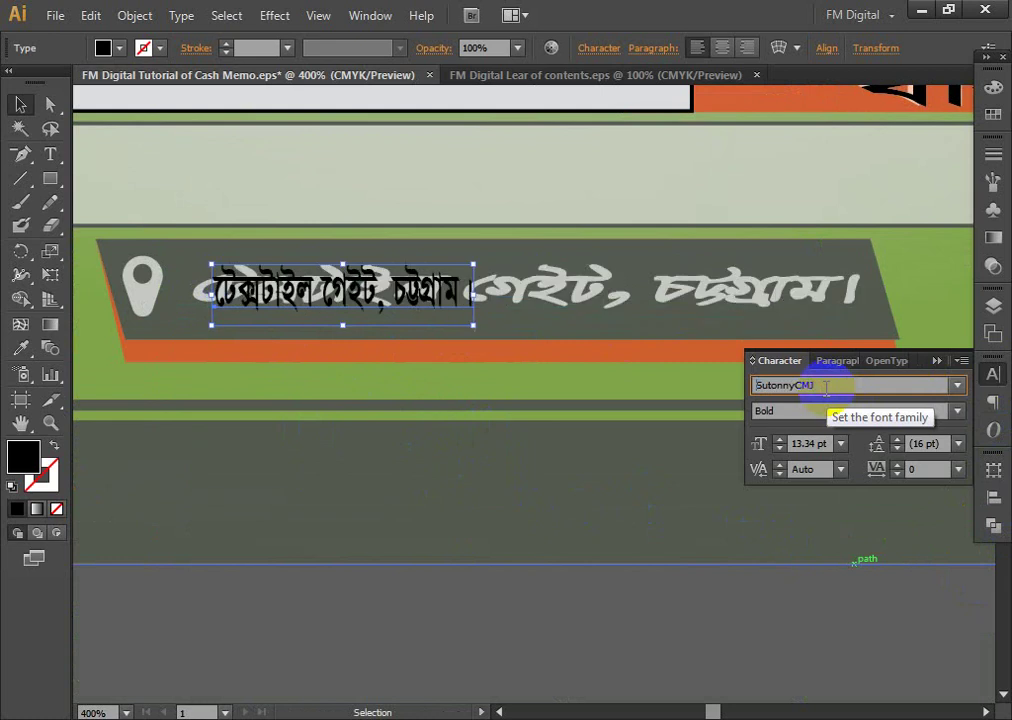
pyautogui.press('Down')
pyautogui.press('Down')
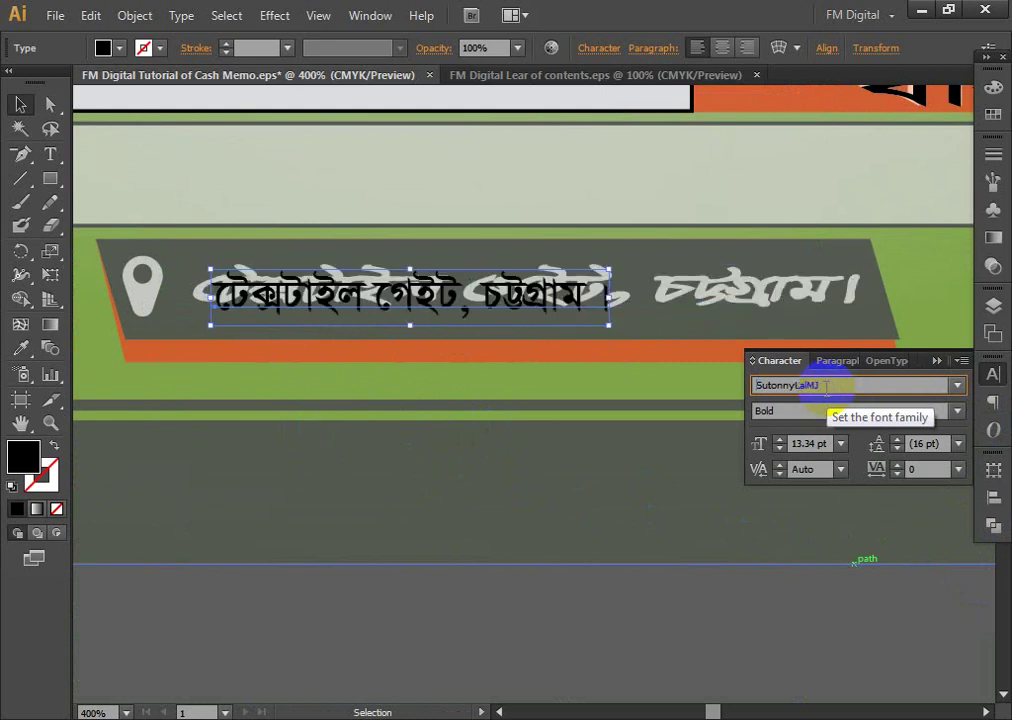
pyautogui.press('Down')
pyautogui.press('Down')
pyautogui.press('Down')
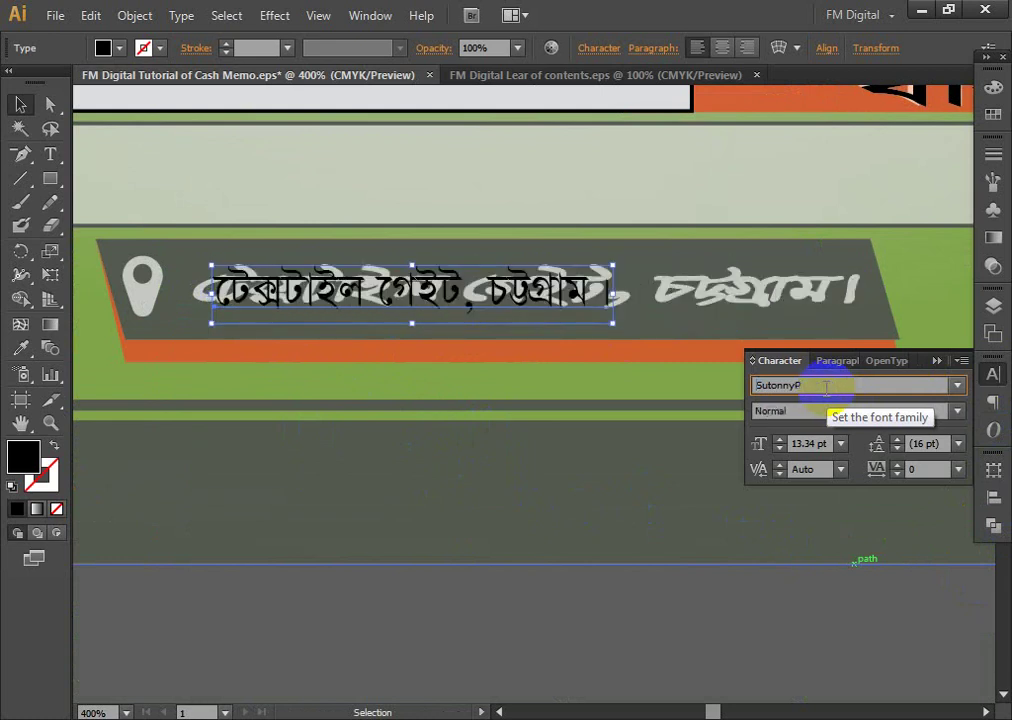
pyautogui.press('Down')
pyautogui.press('Down')
pyautogui.press('Down')
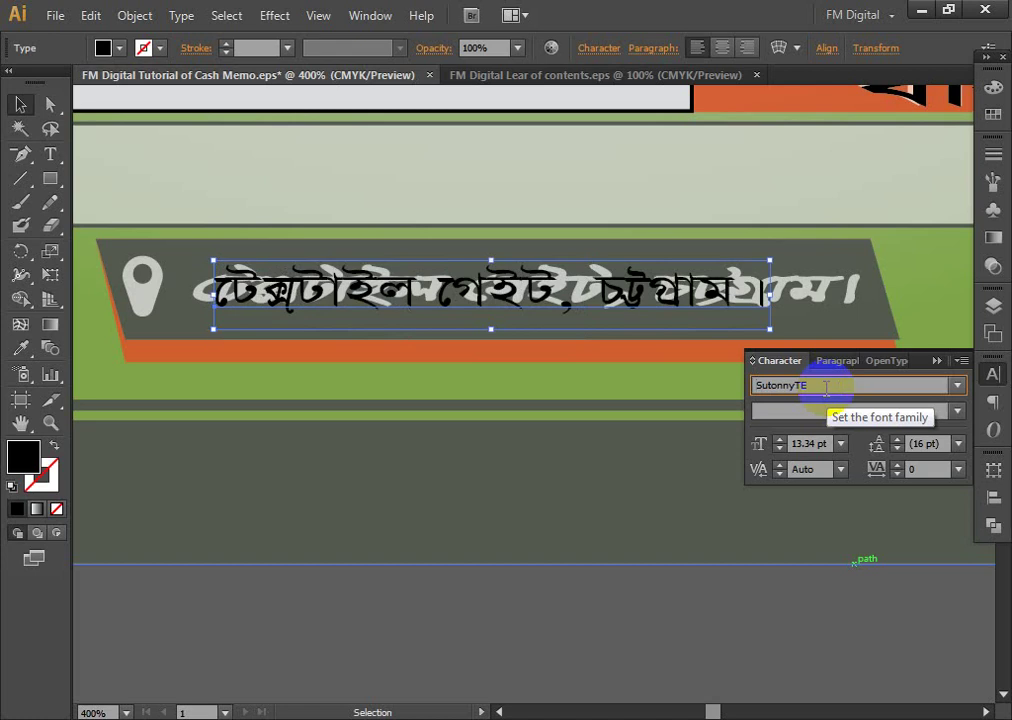
pyautogui.press('Down')
pyautogui.press('Down')
pyautogui.press('Down')
pyautogui.press('Down')
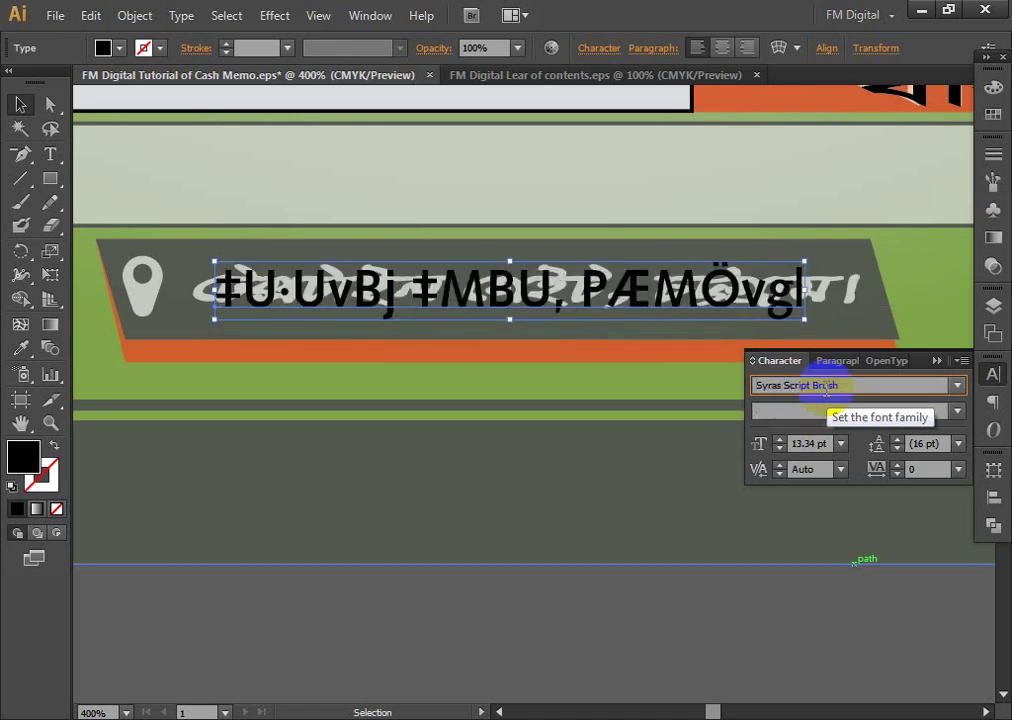
pyautogui.press('Down')
pyautogui.press('Down')
pyautogui.press('Down')
pyautogui.press('Up')
pyautogui.press('Up')
pyautogui.press('Up')
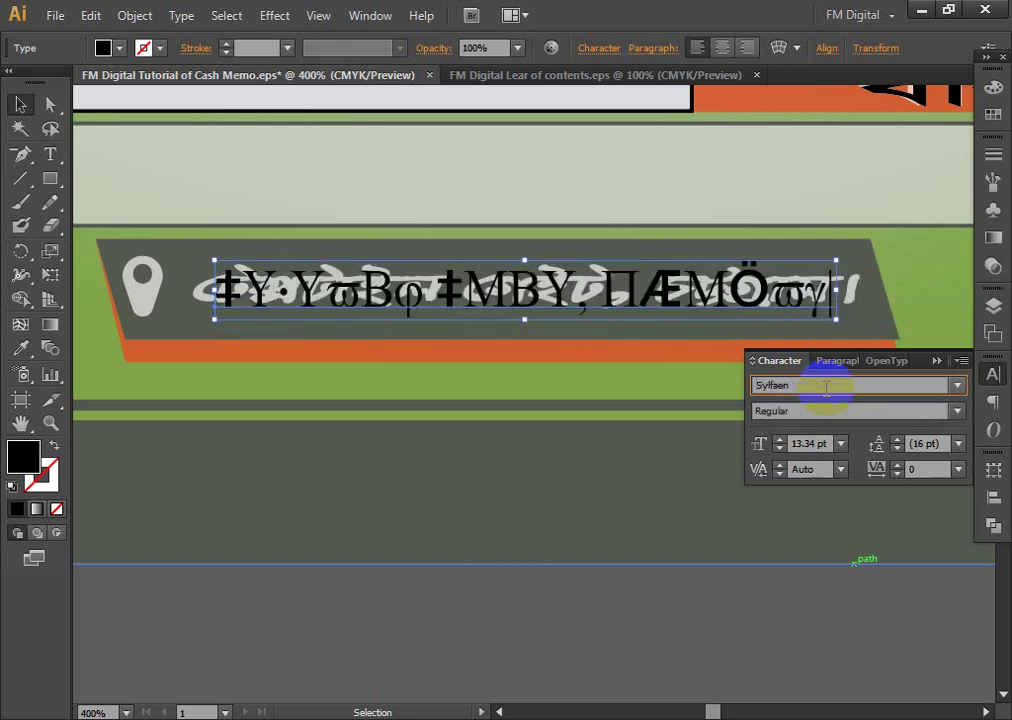
pyautogui.press('Up')
pyautogui.press('Up')
pyautogui.press('Up')
pyautogui.press('Down')
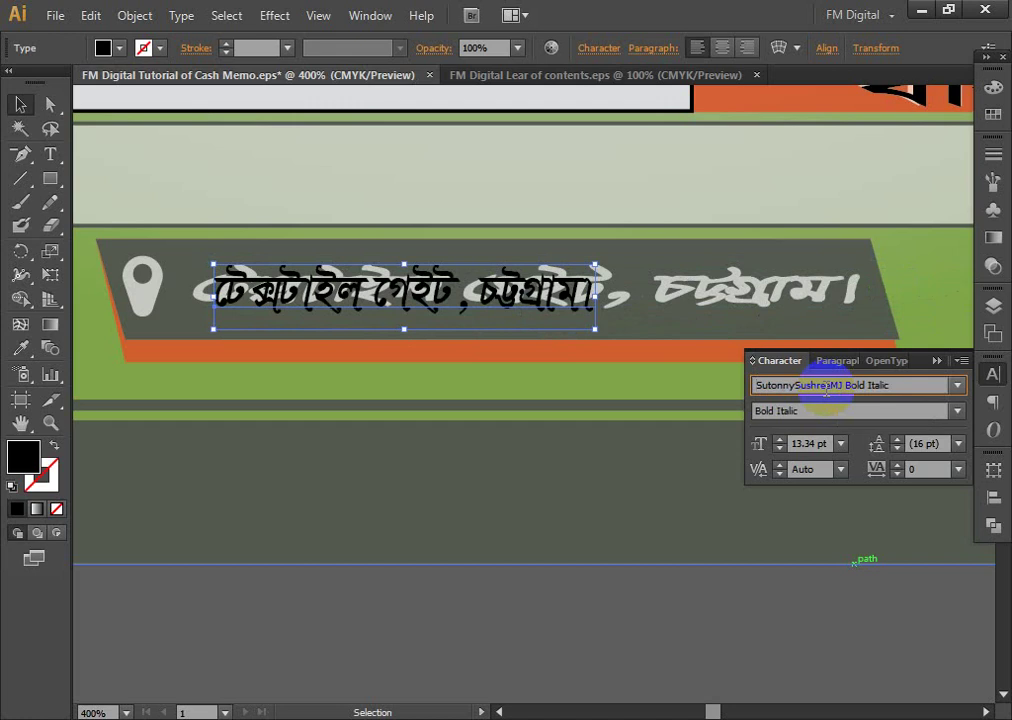
# - Reposition and stretch the address text across the banner, then zoom back out
pyautogui.moveTo(592, 312)
pyautogui.mouseDown()
pyautogui.moveTo(740, 288)
pyautogui.moveTo(862, 287)
pyautogui.mouseUp()
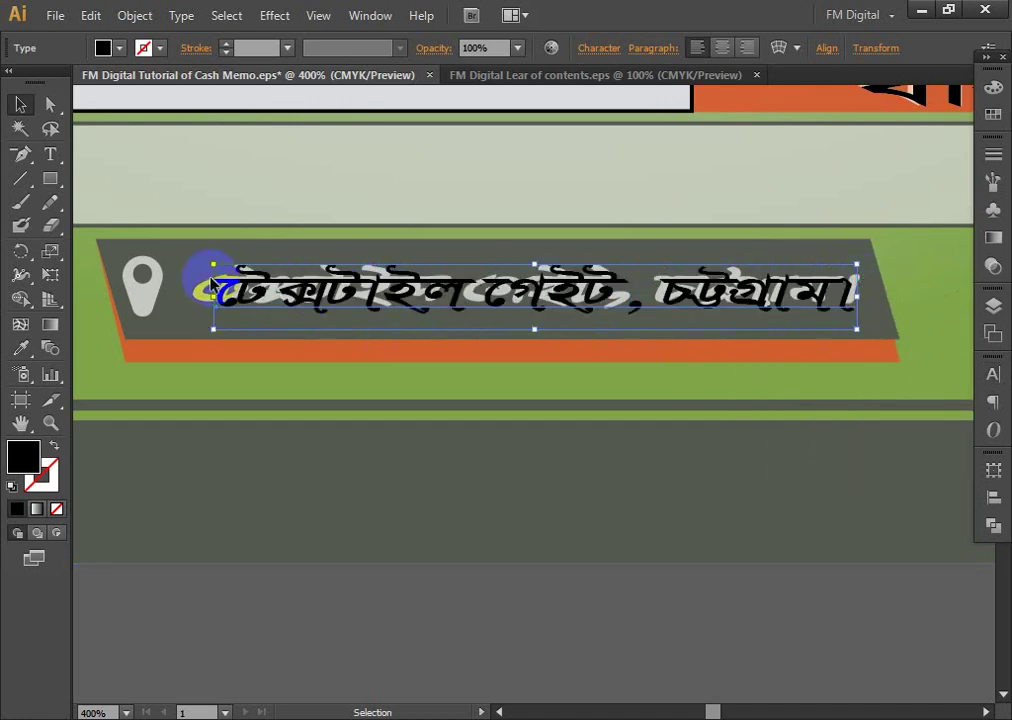
pyautogui.moveTo(212, 296); pyautogui.dragTo(193, 294)
pyautogui.hotkey('ctrl', 'shift', 'a')
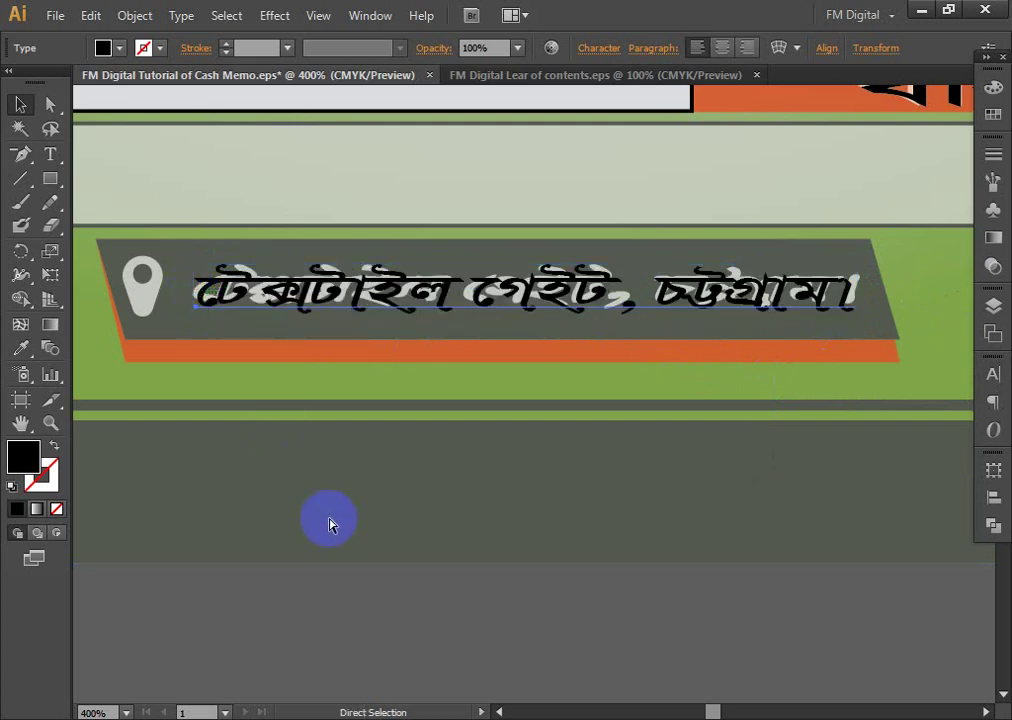
pyautogui.hotkey('ctrl', '-')
pyautogui.moveTo(330, 522)
pyautogui.mouseDown()
pyautogui.moveTo(411, 407)
pyautogui.moveTo(522, 407)
pyautogui.mouseUp()
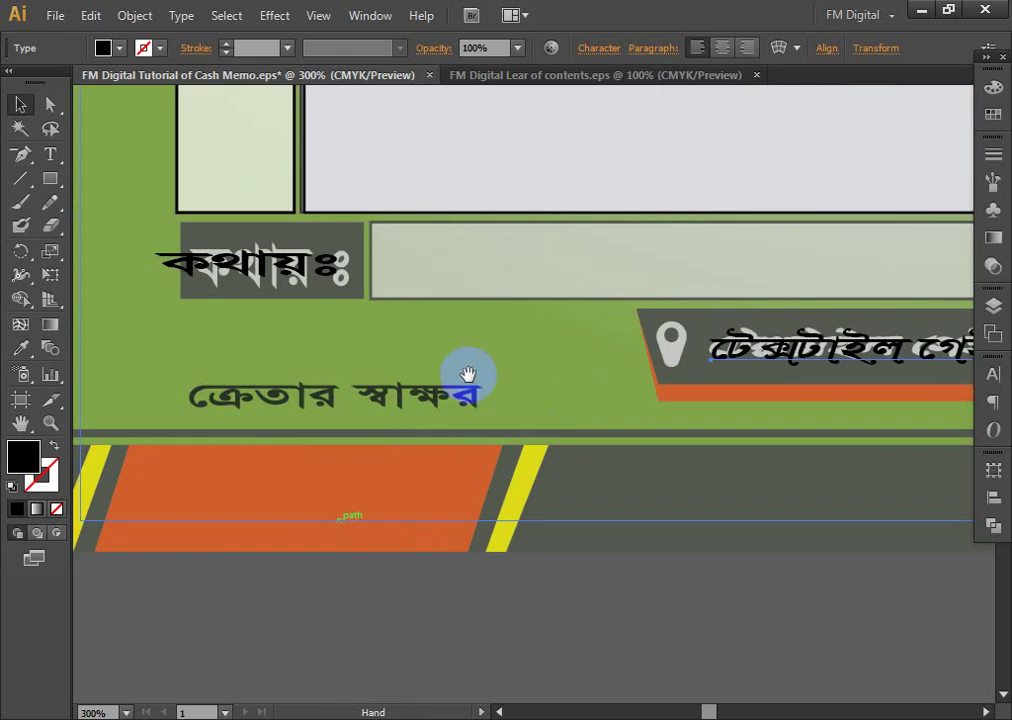
# - Narrow the কথায়ঃ label from both sides and stretch it taller
pyautogui.click(207, 273)
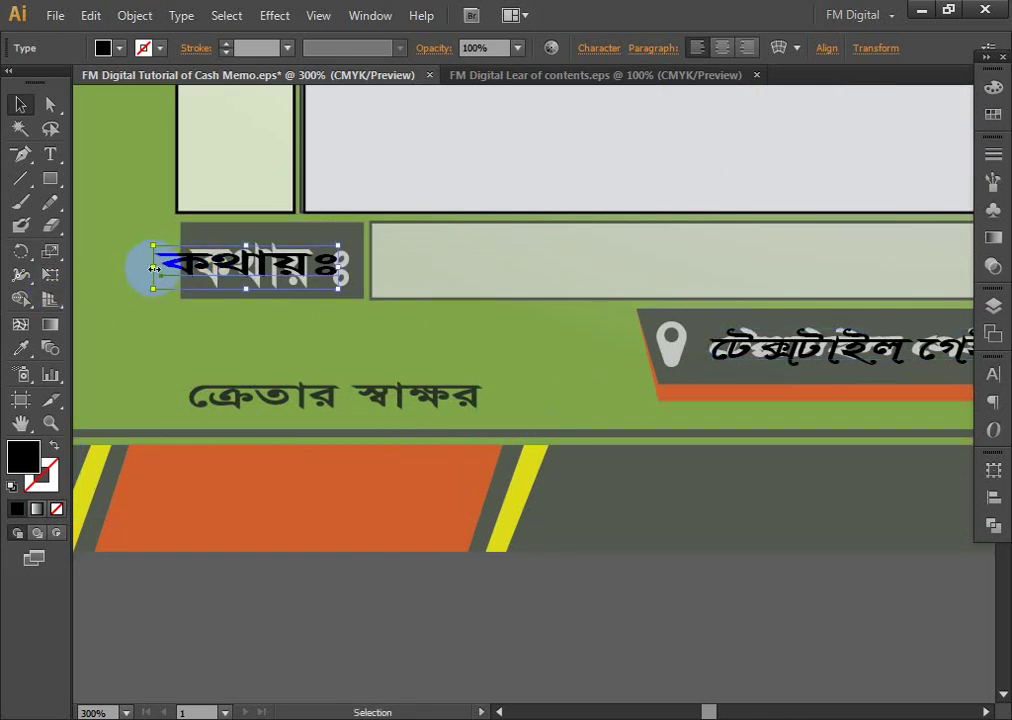
pyautogui.moveTo(147, 264); pyautogui.dragTo(191, 266)
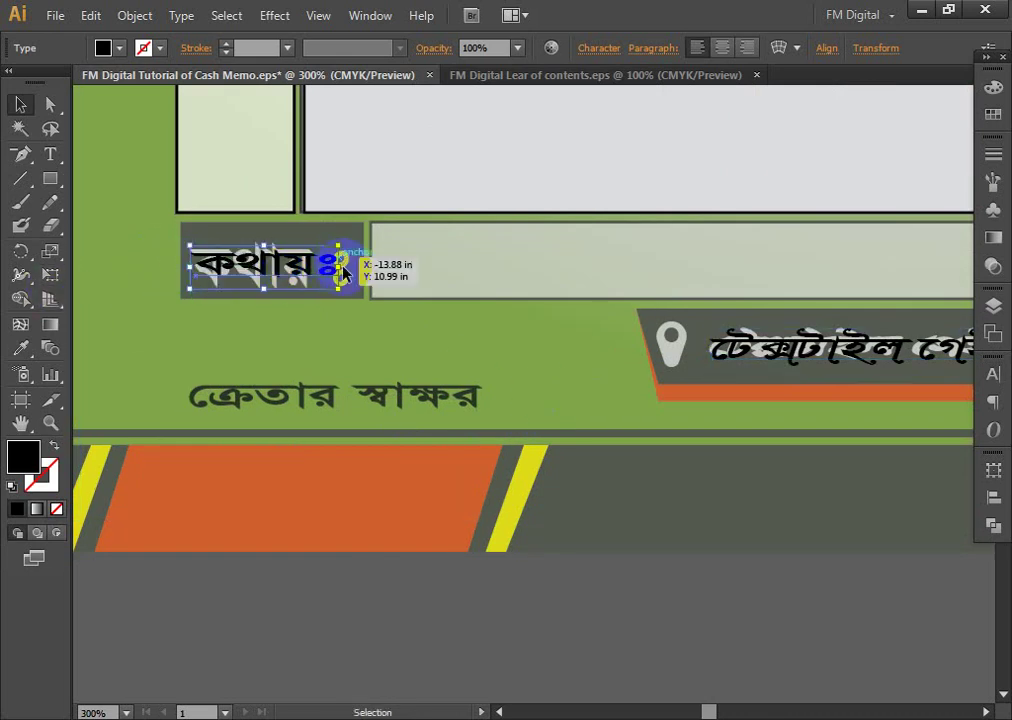
pyautogui.moveTo(340, 269); pyautogui.dragTo(337, 276)
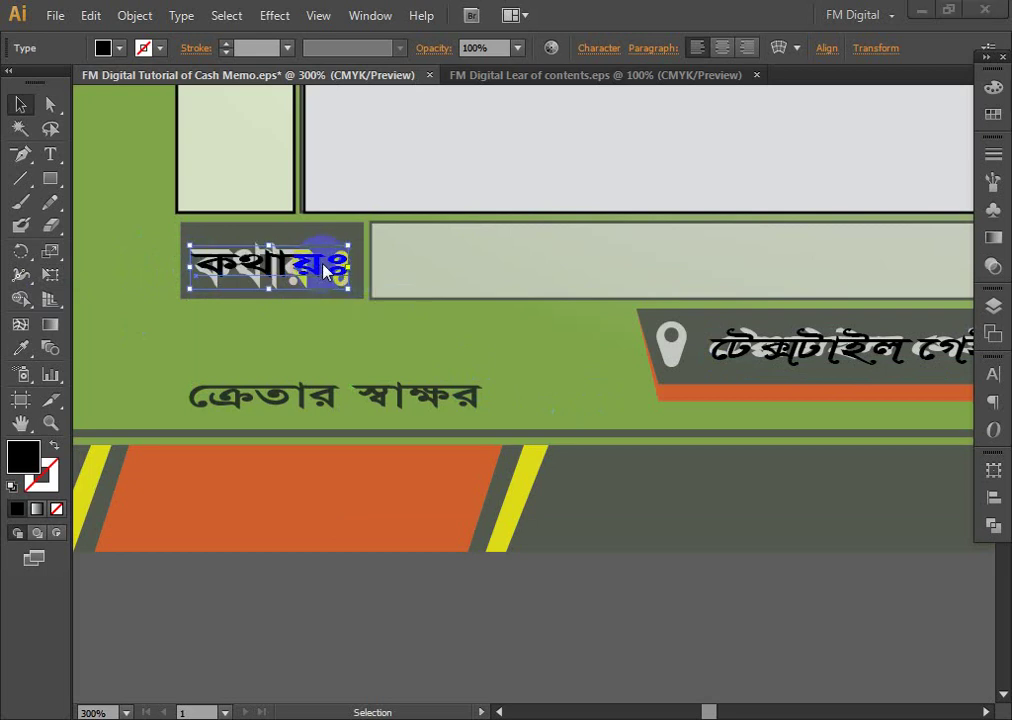
pyautogui.doubleClick(329, 260)
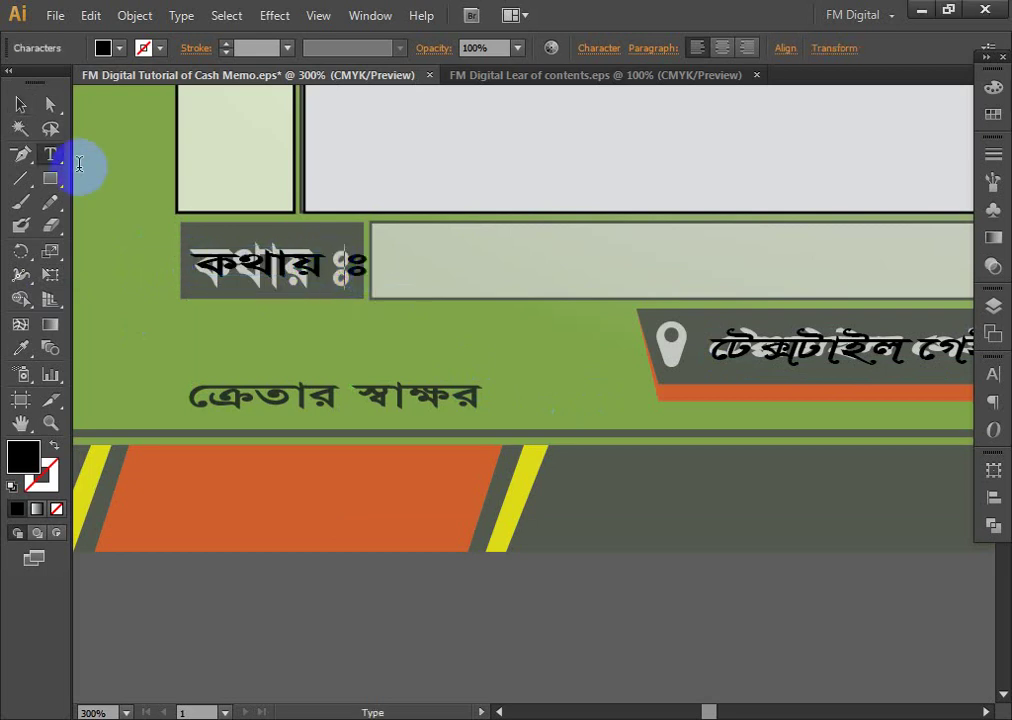
pyautogui.click(21, 104)
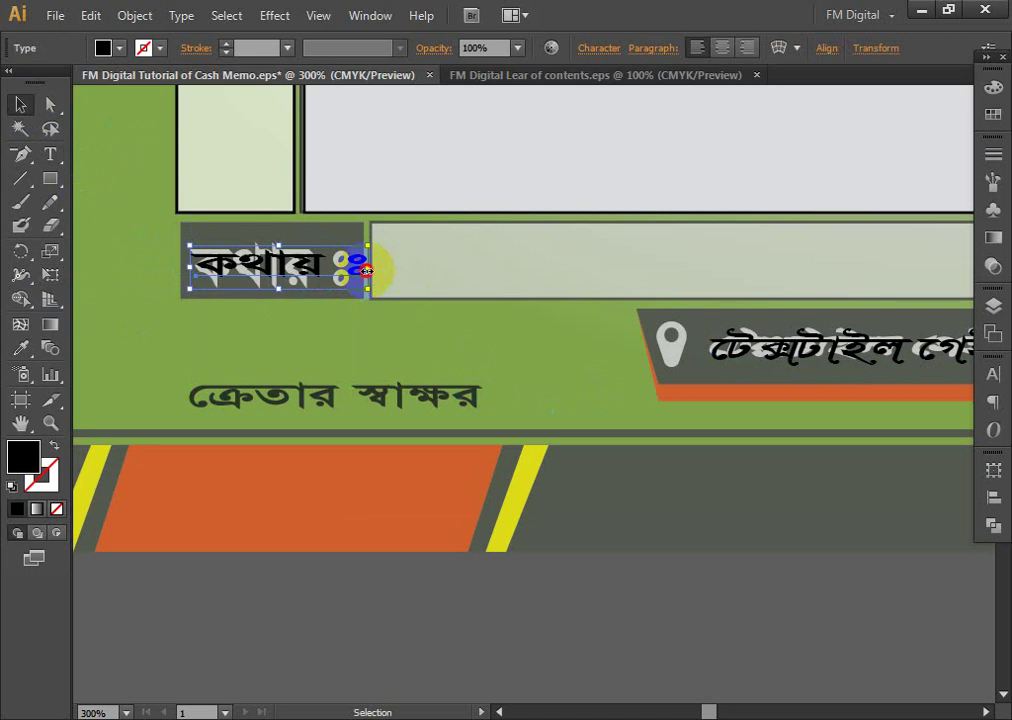
pyautogui.moveTo(367, 270); pyautogui.dragTo(349, 270)
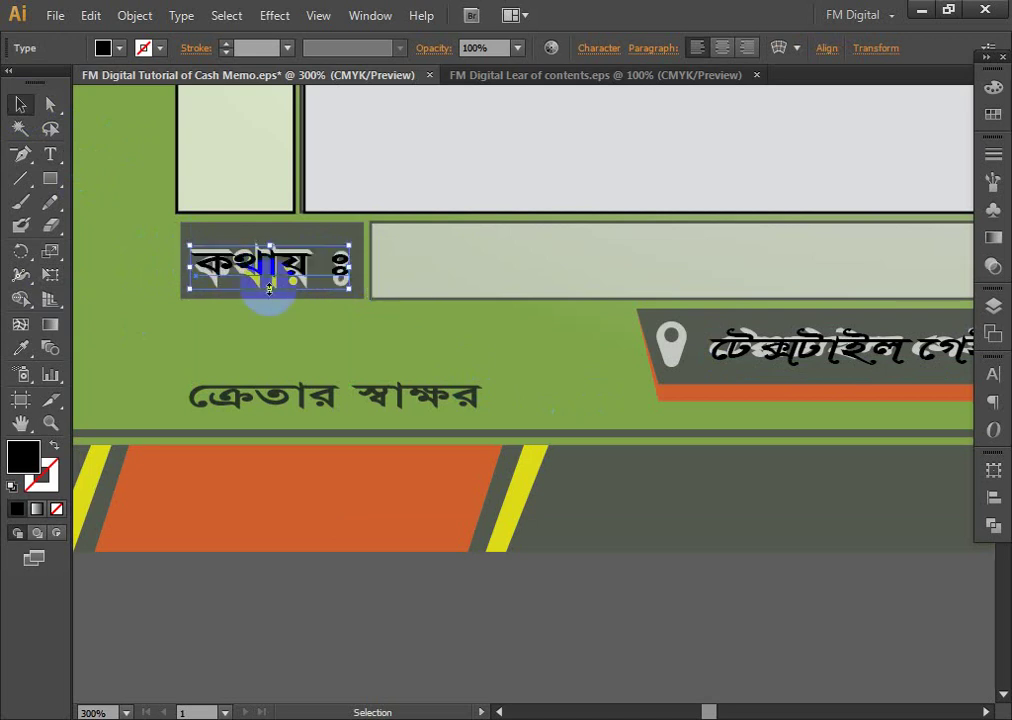
pyautogui.moveTo(269, 289); pyautogui.dragTo(269, 299)
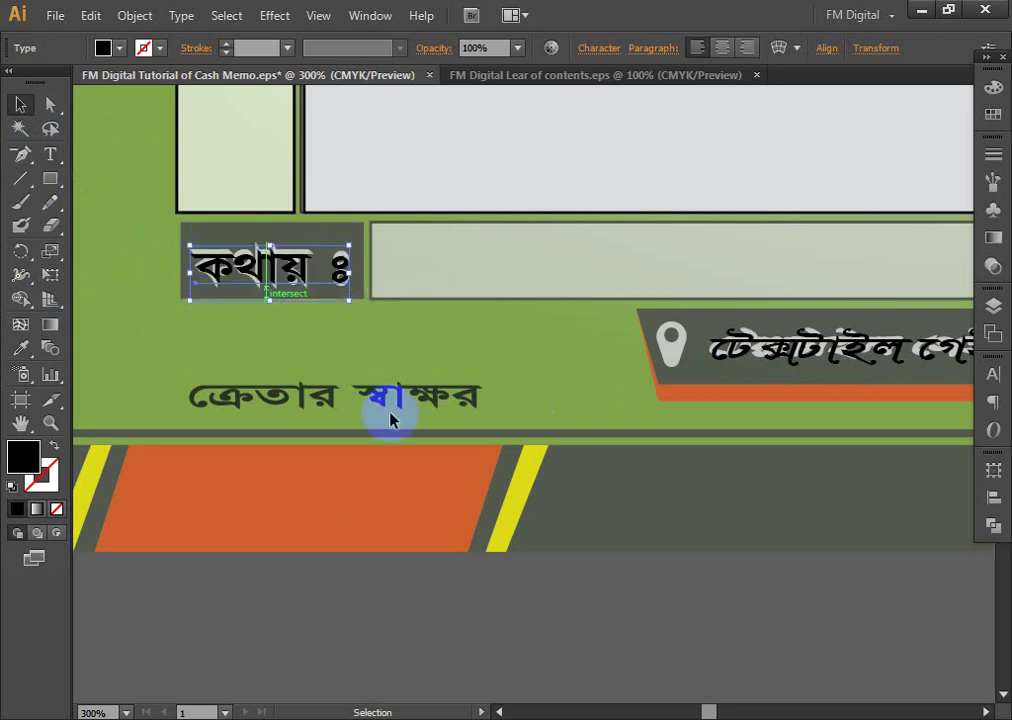
# - Nudge the label up-left, fine-tune its width and height, and drag a copy downward
pyautogui.press('Up')
pyautogui.press('Left')
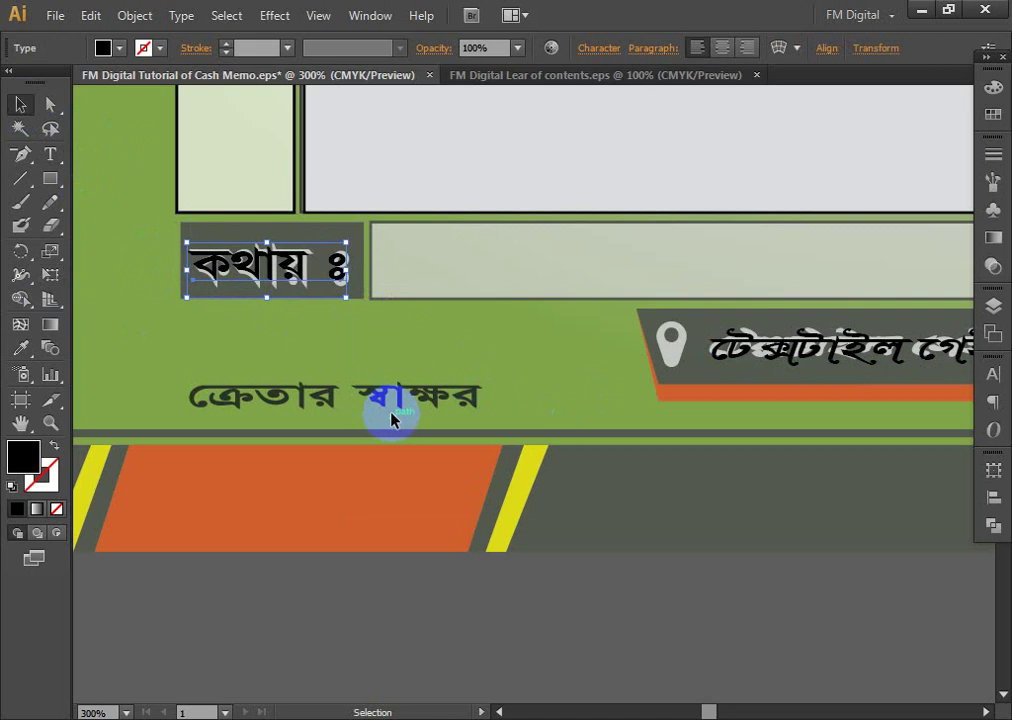
pyautogui.moveTo(342, 270); pyautogui.dragTo(356, 271)
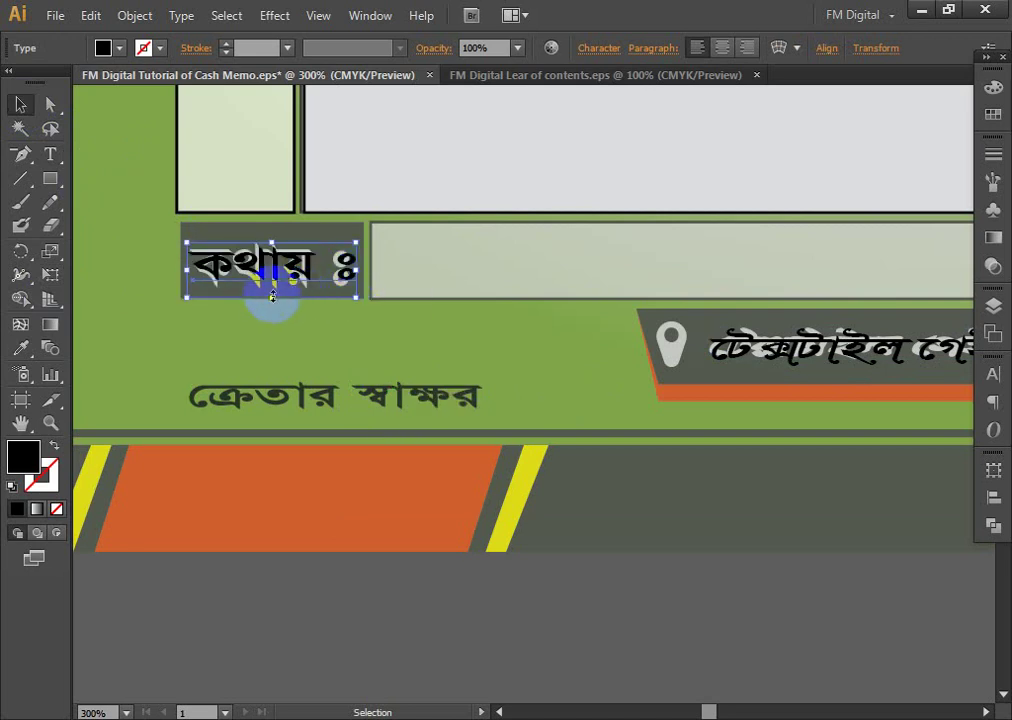
pyautogui.moveTo(272, 298); pyautogui.dragTo(271, 308)
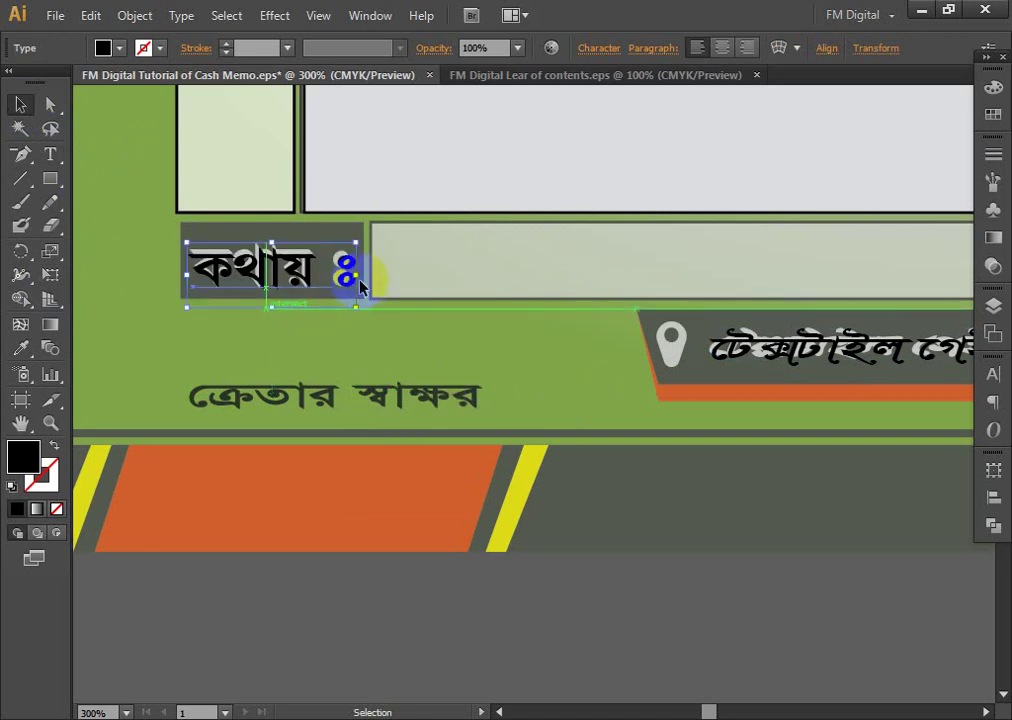
pyautogui.moveTo(357, 272); pyautogui.dragTo(346, 272)
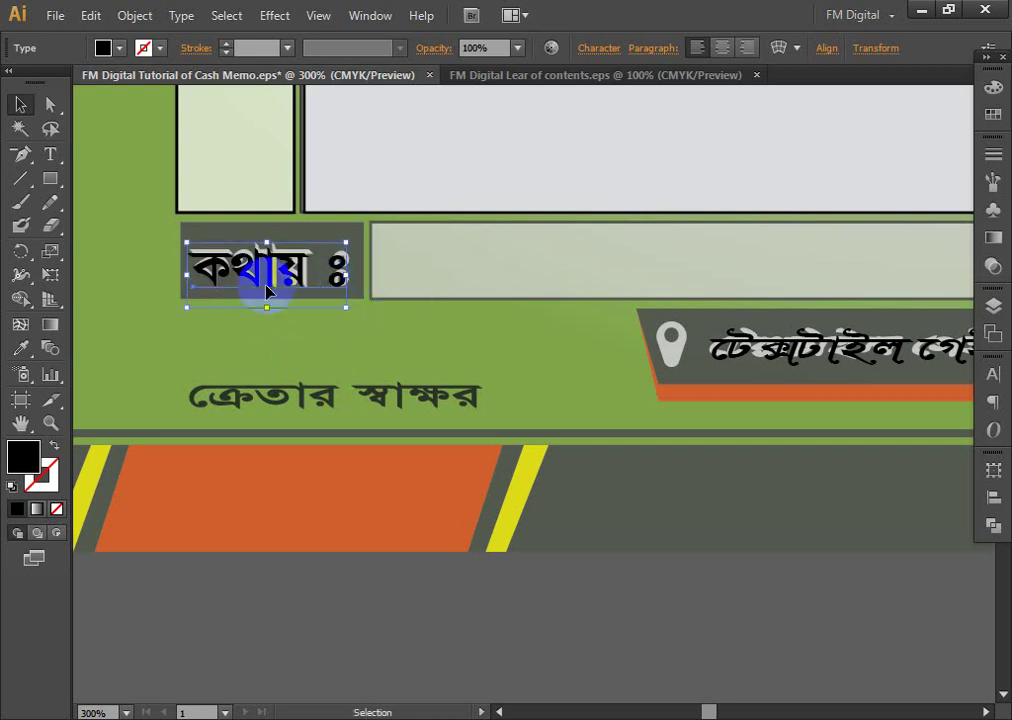
pyautogui.moveTo(283, 317); pyautogui.dragTo(320, 421)
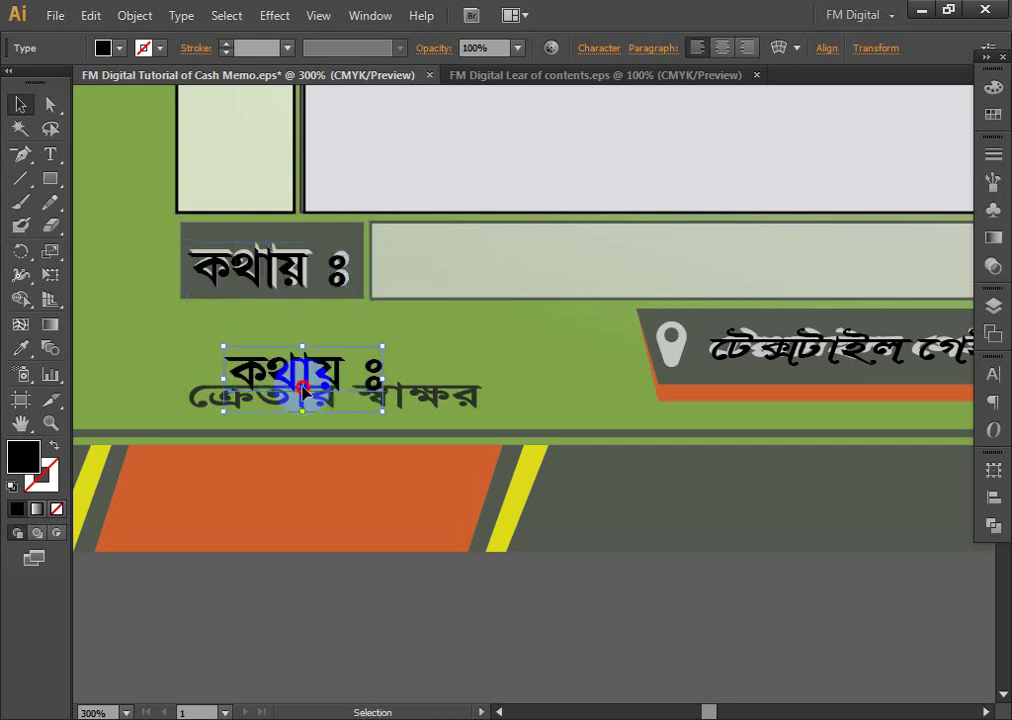
# - Retype the copied label as ক্রেতার সাক্ষর
pyautogui.press('t')
pyautogui.moveTo(404, 375); pyautogui.dragTo(182, 378)
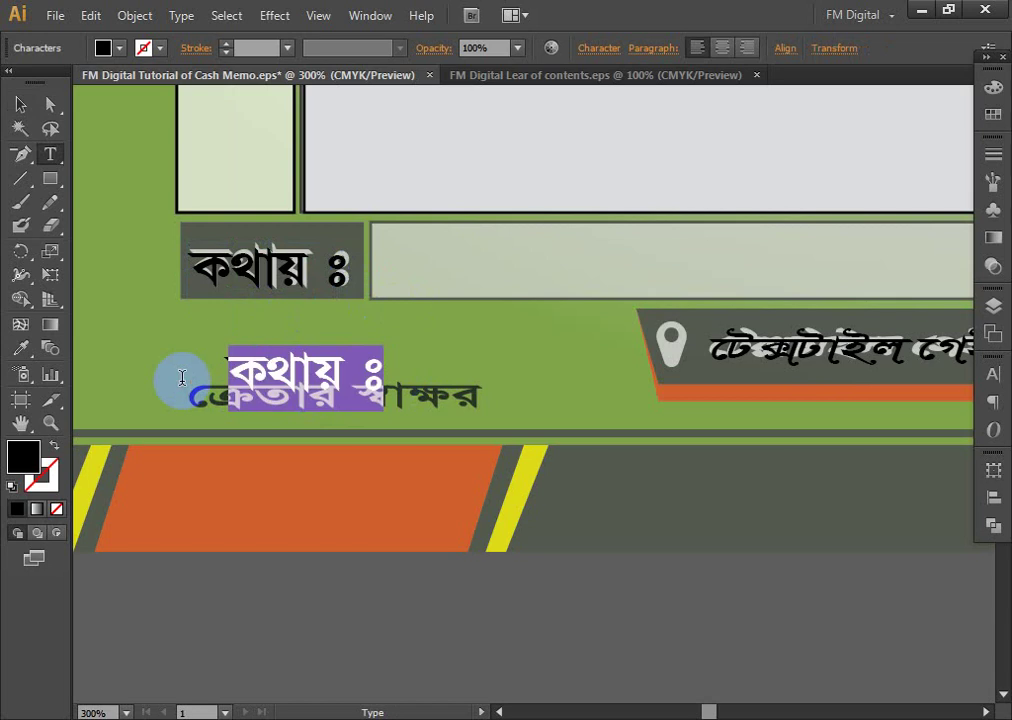
pyautogui.press('BackSpace')
pyautogui.write('এক')
pyautogui.press('BackSpace')
pyautogui.press('BackSpace')
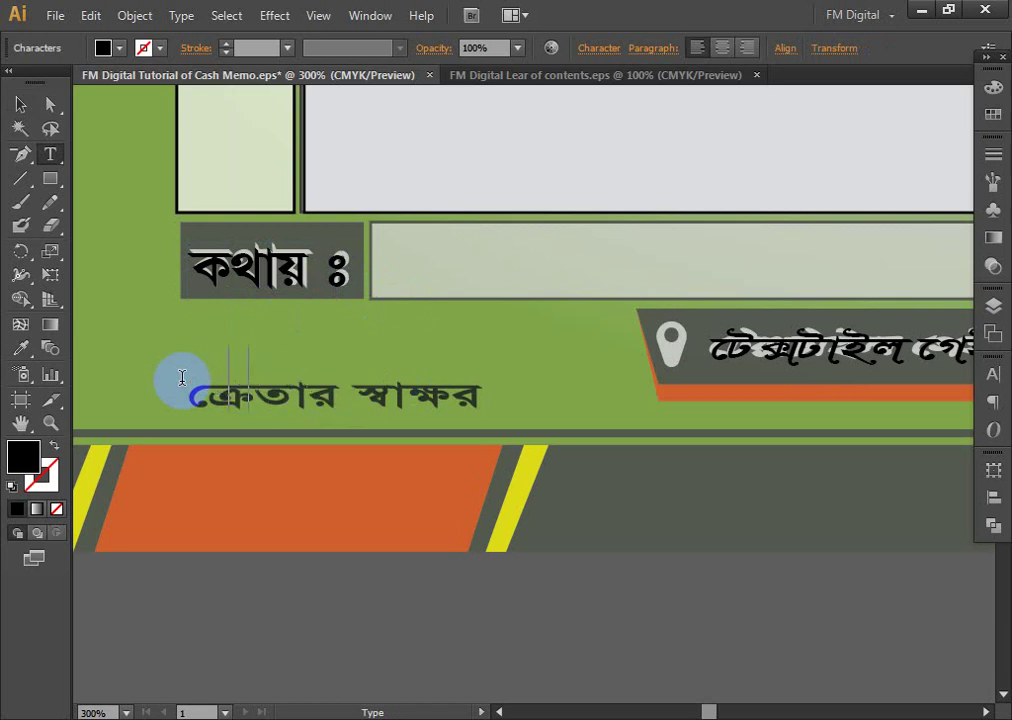
pyautogui.write('ক্রেতার সাক')
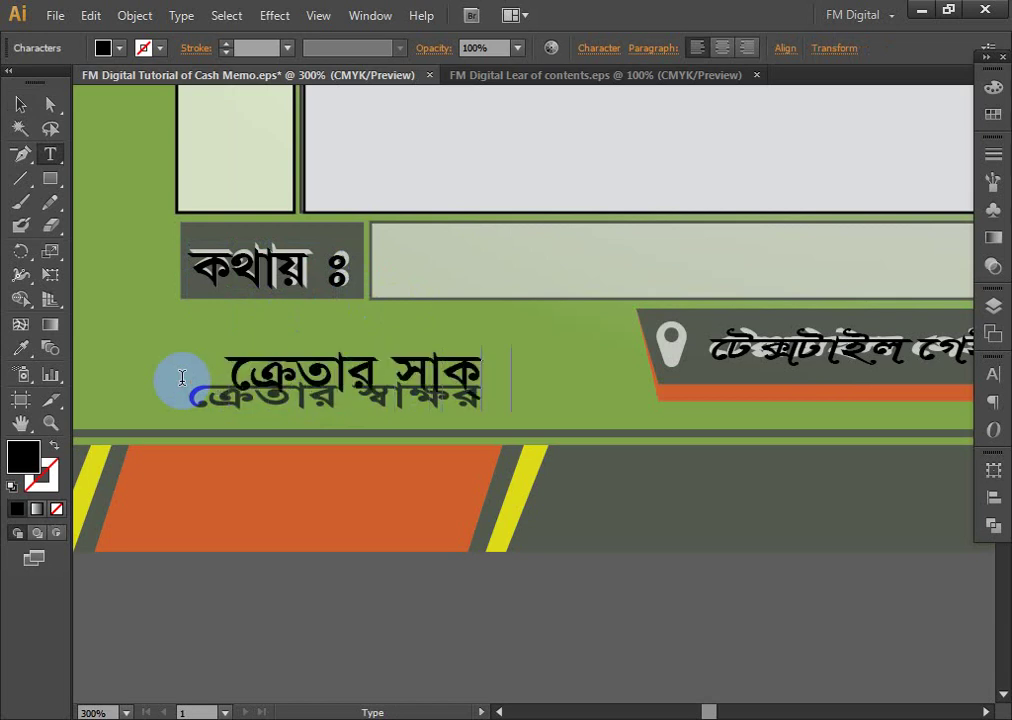
pyautogui.write('্ষর')
pyautogui.click(22, 101)
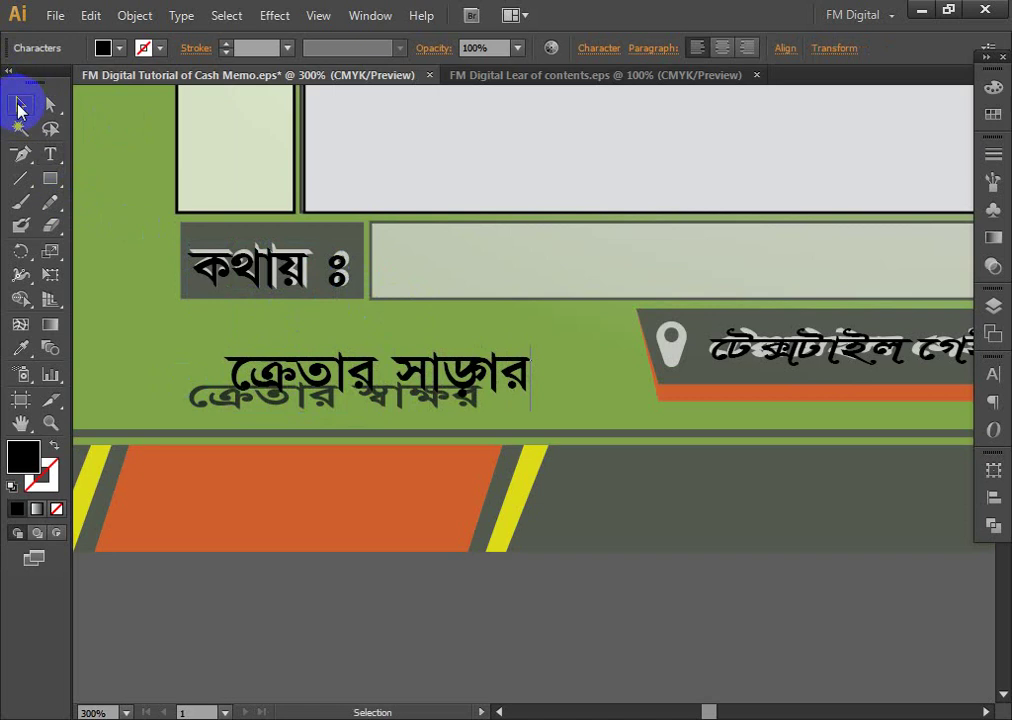
# - Set the signature label's font to SutonnyMJ, after trying SutonnyKamalaMJ and SutonnyLalMJ
pyautogui.click(996, 381)
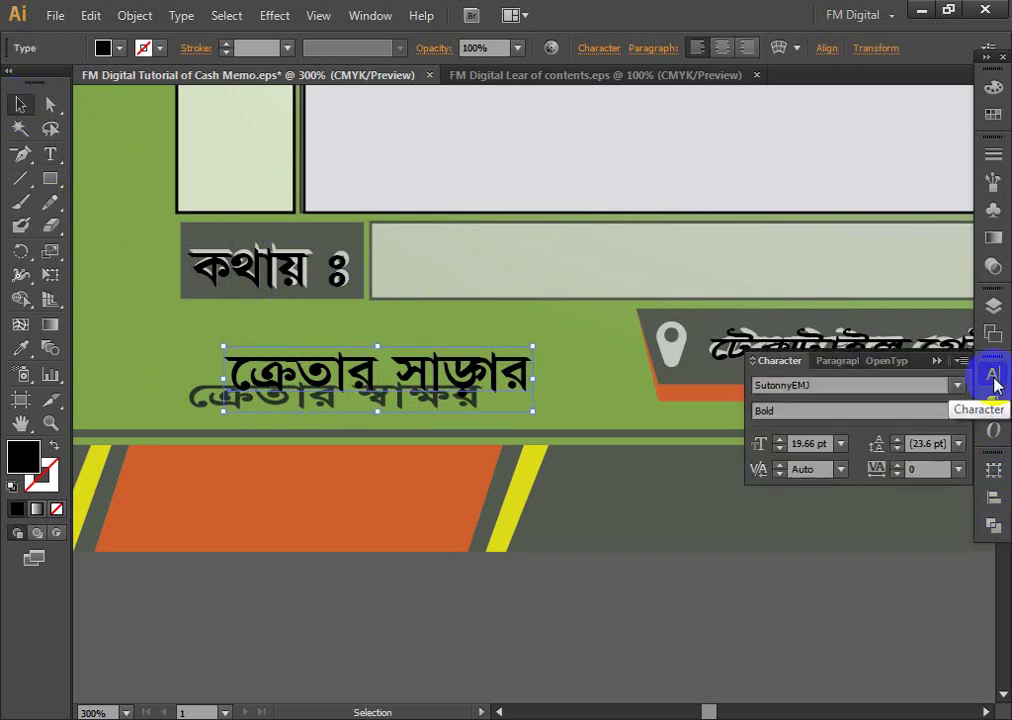
pyautogui.click(996, 384)
pyautogui.click(996, 381)
pyautogui.click(855, 387)
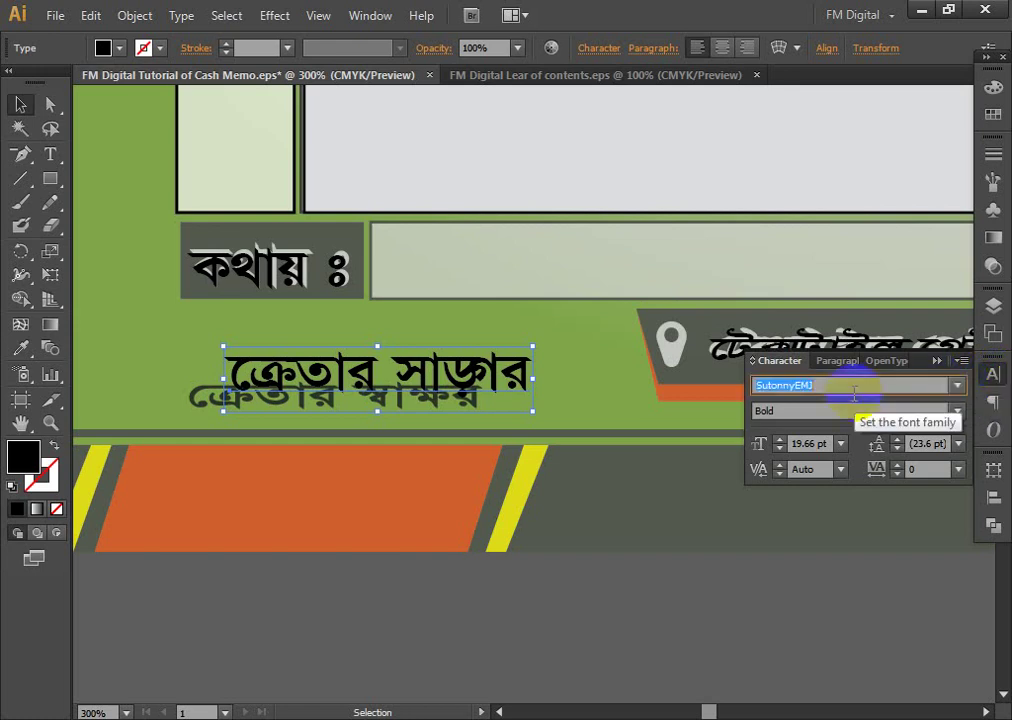
pyautogui.write('SutonnyKamalaMJ')
pyautogui.press('Return')
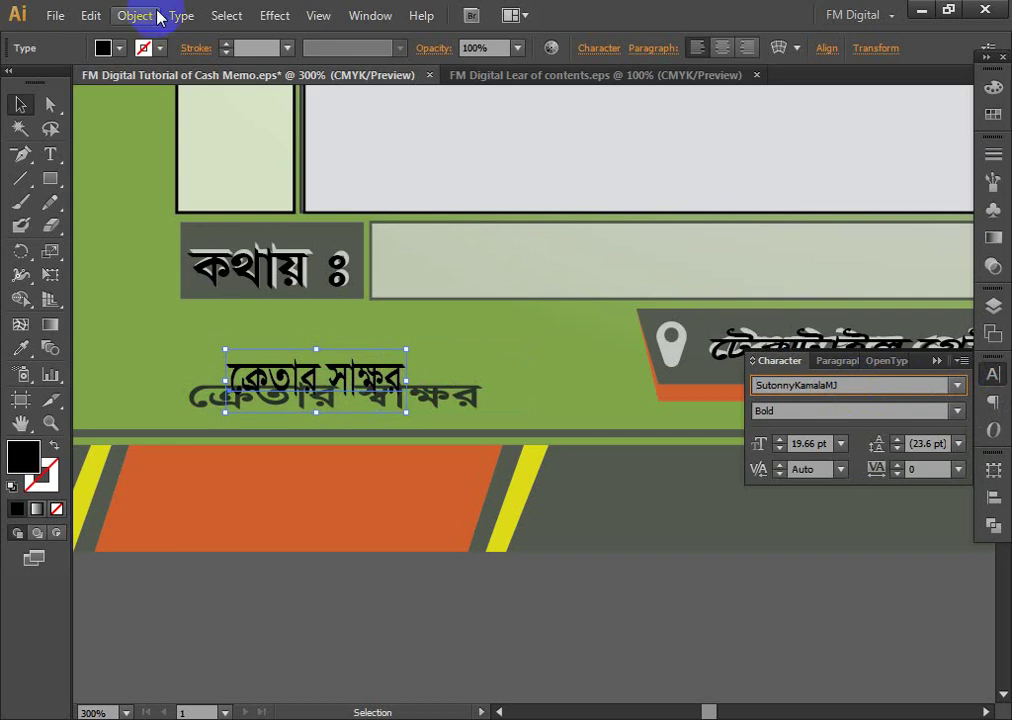
pyautogui.click(843, 387)
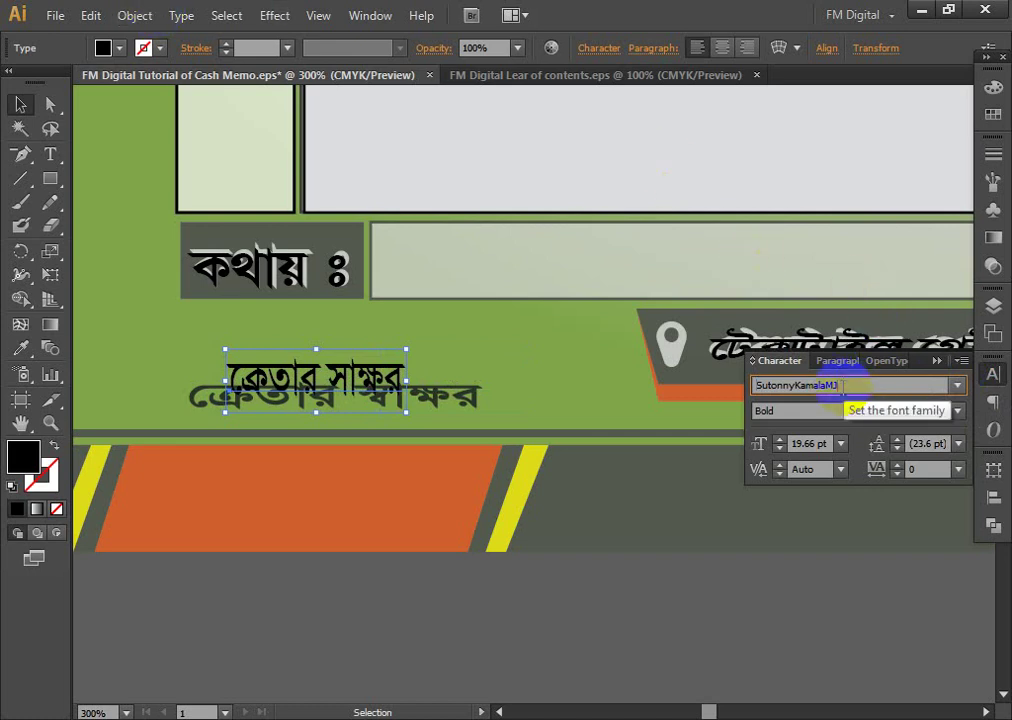
pyautogui.doubleClick(843, 387)
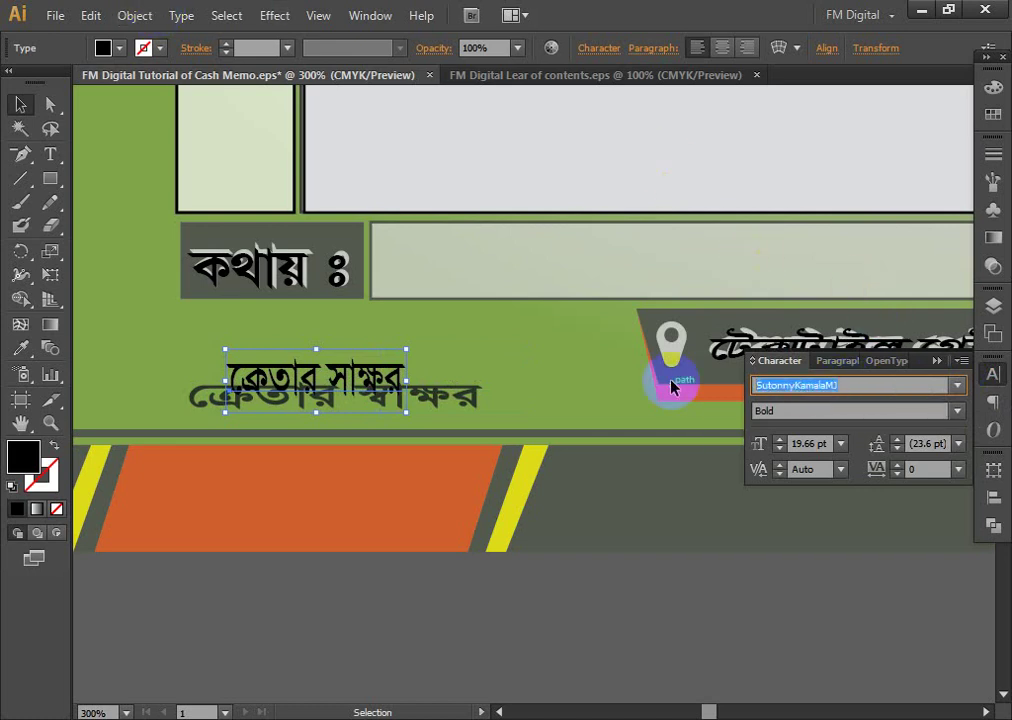
pyautogui.press('Down')
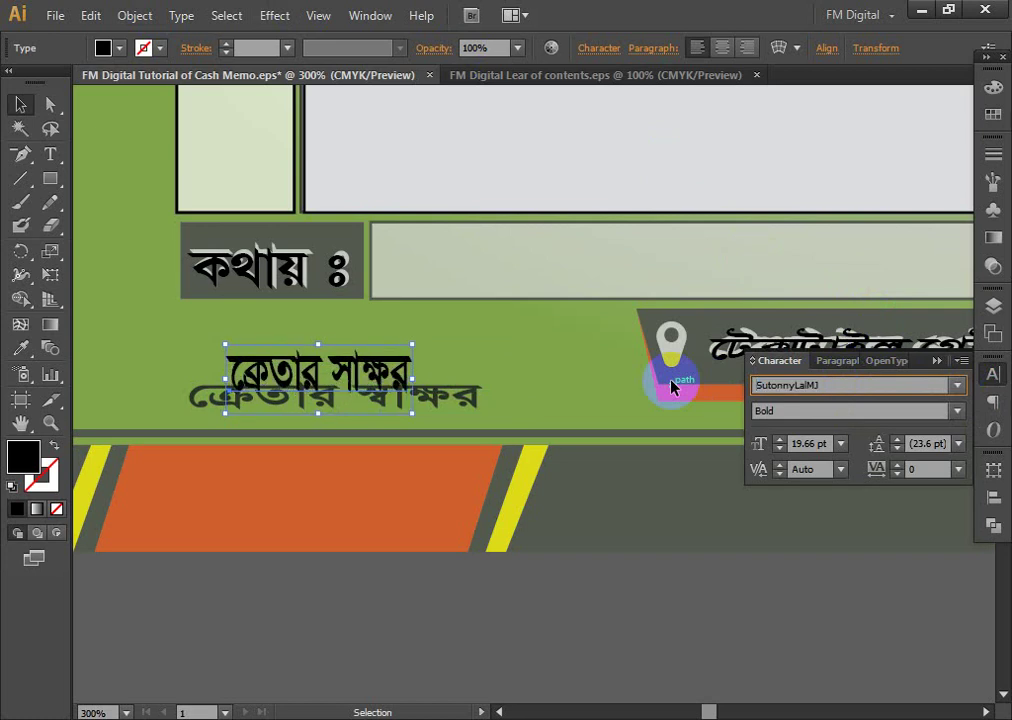
pyautogui.press('Down')
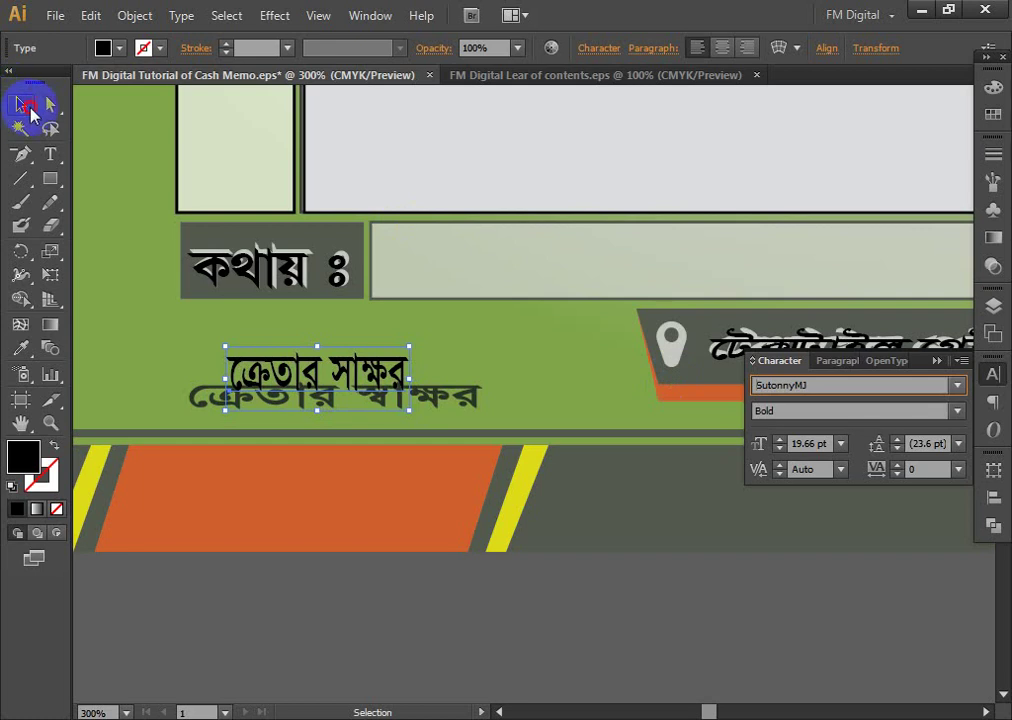
pyautogui.click(28, 106)
# - Resize and nudge the ক্রেতার সাক্ষর text to cover the original signature label
pyautogui.moveTo(411, 380); pyautogui.dragTo(452, 380)
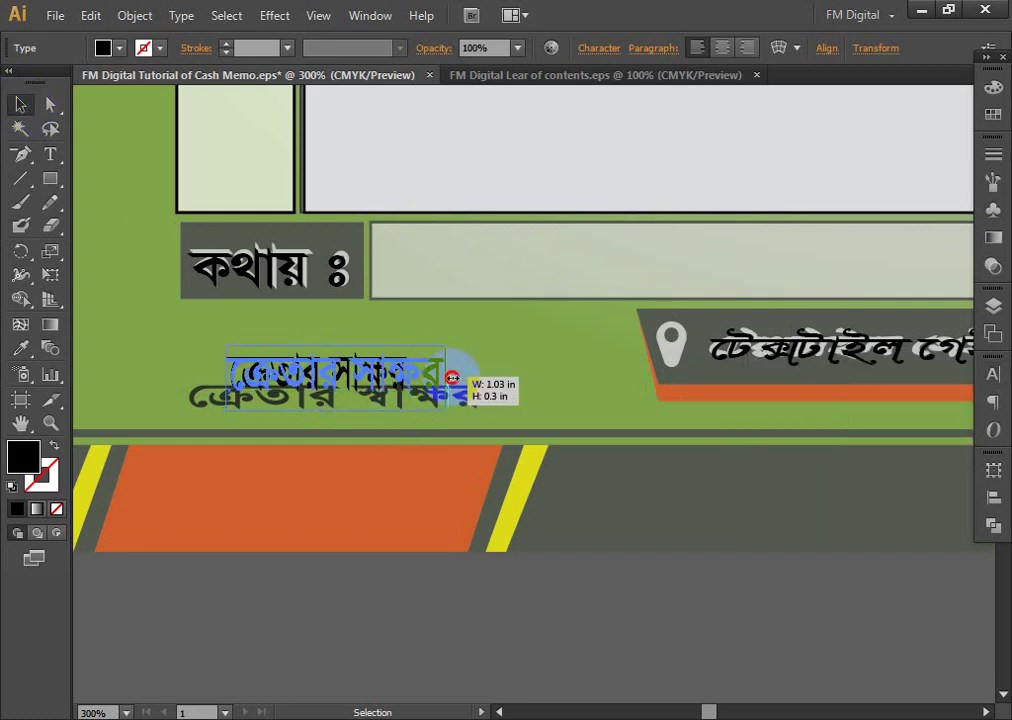
pyautogui.press('Down')
pyautogui.press('Down')
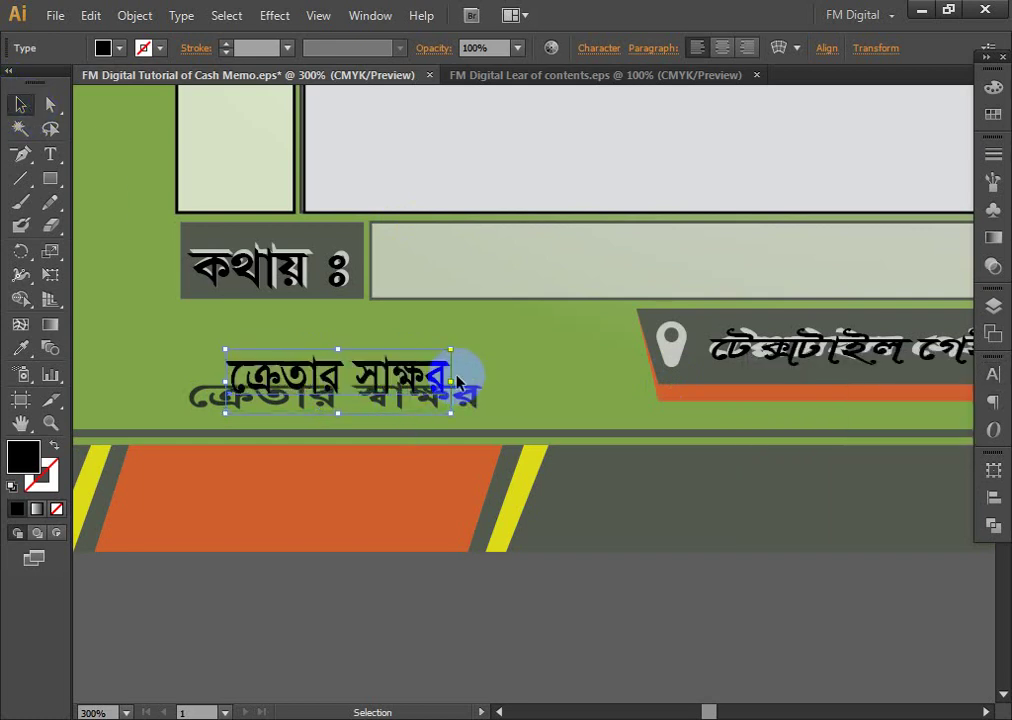
pyautogui.press('Down')
pyautogui.press('Down')
pyautogui.press('Down')
pyautogui.press('Down')
pyautogui.press('Down')
pyautogui.press('Down')
pyautogui.press('Down')
pyautogui.press('Left')
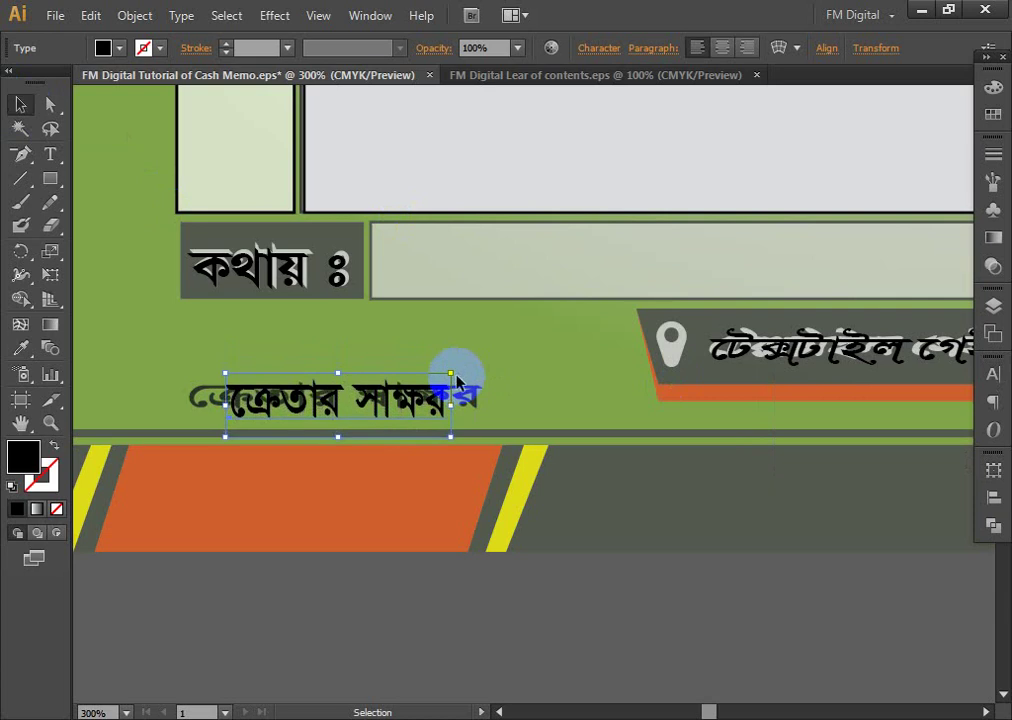
pyautogui.press('Left')
pyautogui.press('Left')
pyautogui.press('Left')
pyautogui.press('Left')
pyautogui.press('Left')
pyautogui.press('Left')
pyautogui.press('Left')
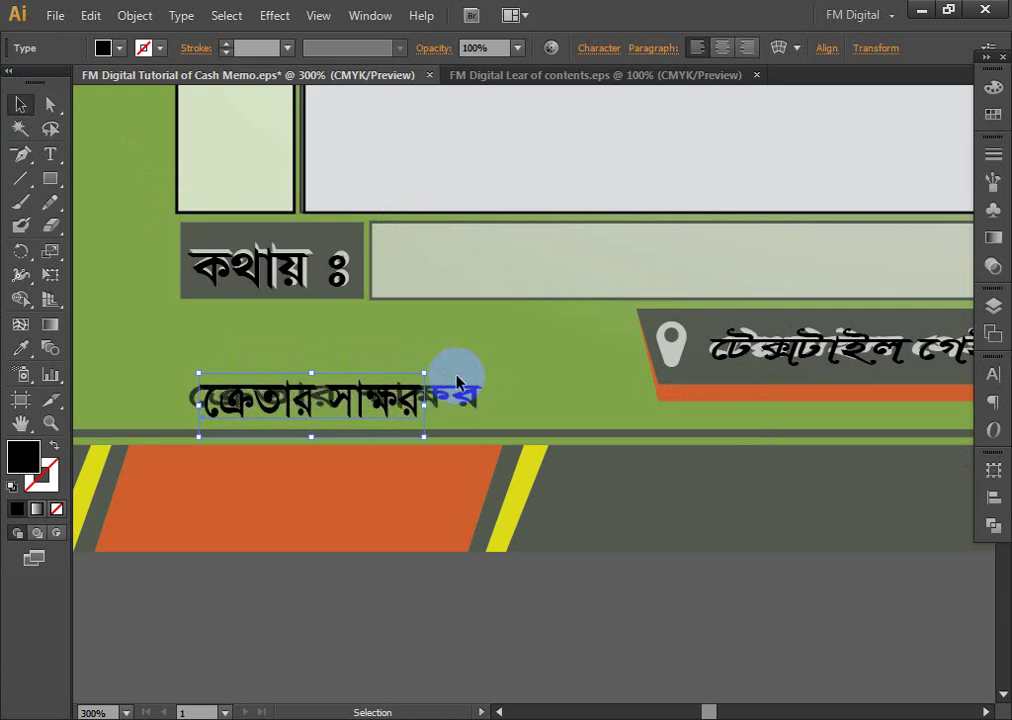
pyautogui.press('Left')
pyautogui.press('Left')
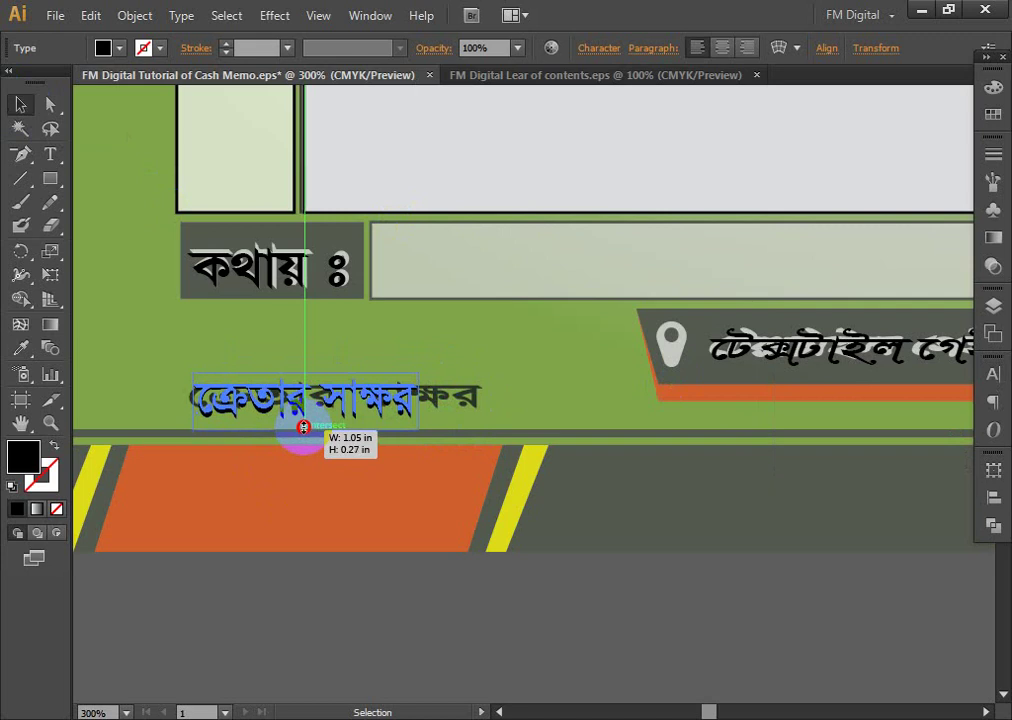
pyautogui.moveTo(304, 438); pyautogui.dragTo(304, 425)
pyautogui.moveTo(418, 399); pyautogui.dragTo(483, 397)
pyautogui.moveTo(200, 401); pyautogui.dragTo(179, 400)
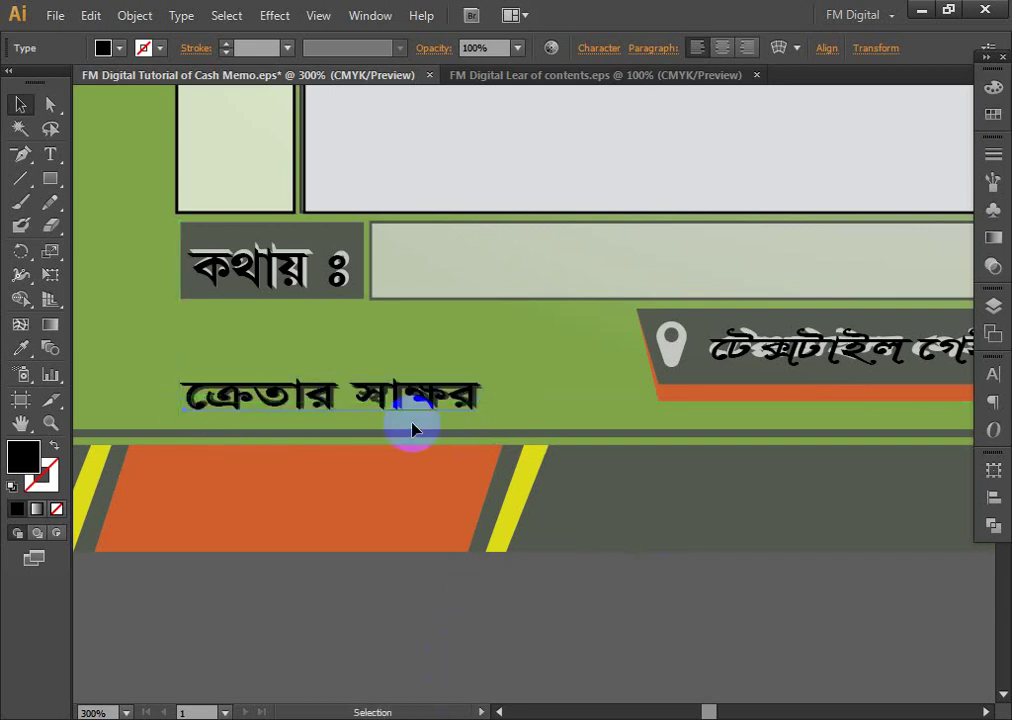
# - Draw a black rectangle over the কথায় ঃ box and select the label text inside it
pyautogui.click(50, 178)
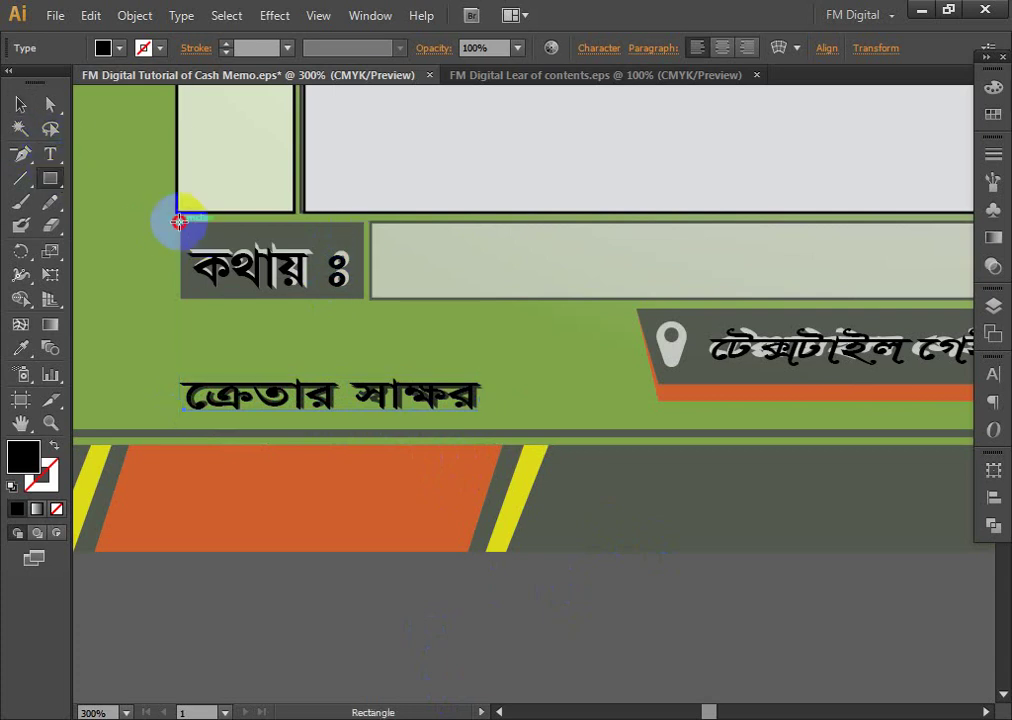
pyautogui.moveTo(178, 221); pyautogui.dragTo(364, 300)
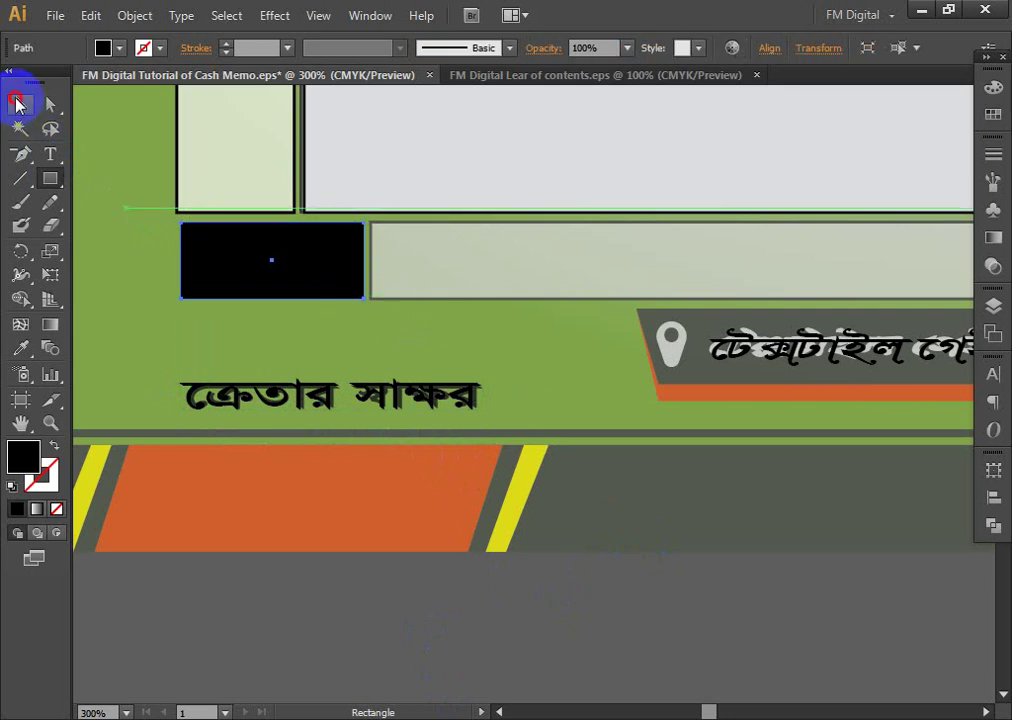
pyautogui.click(20, 104)
pyautogui.press('a')
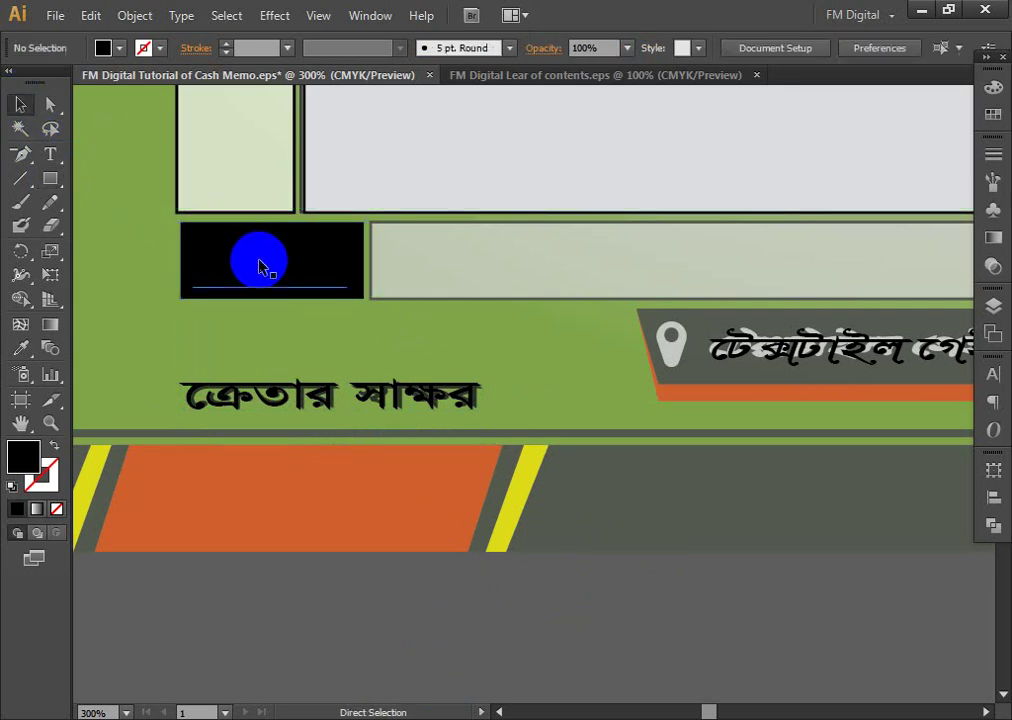
pyautogui.click(262, 266)
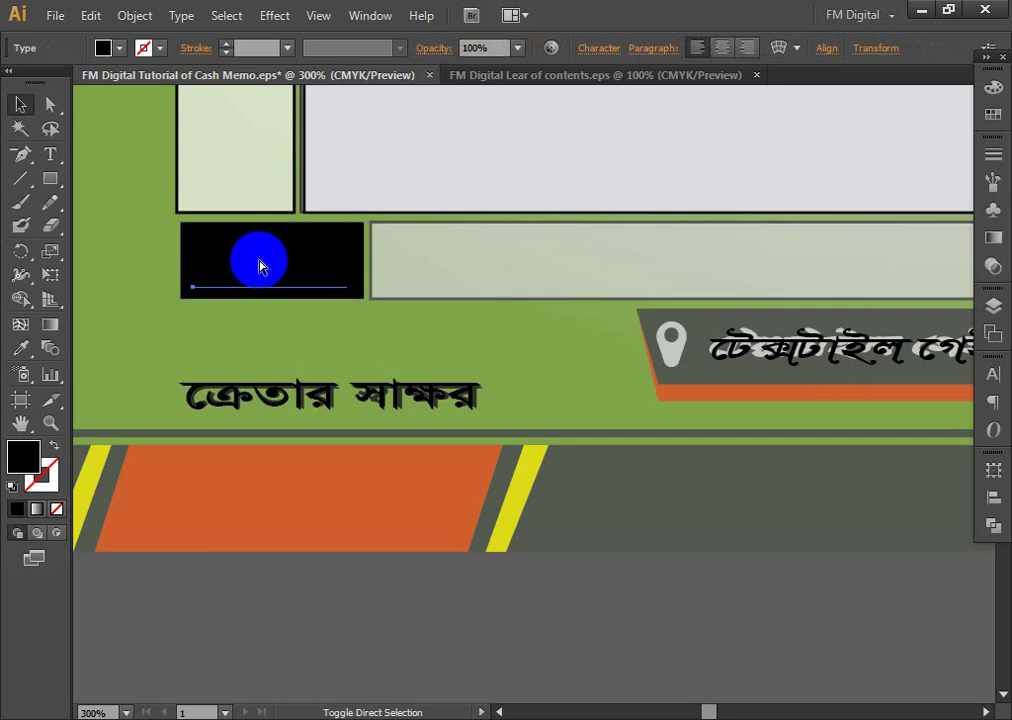
pyautogui.click(260, 266)
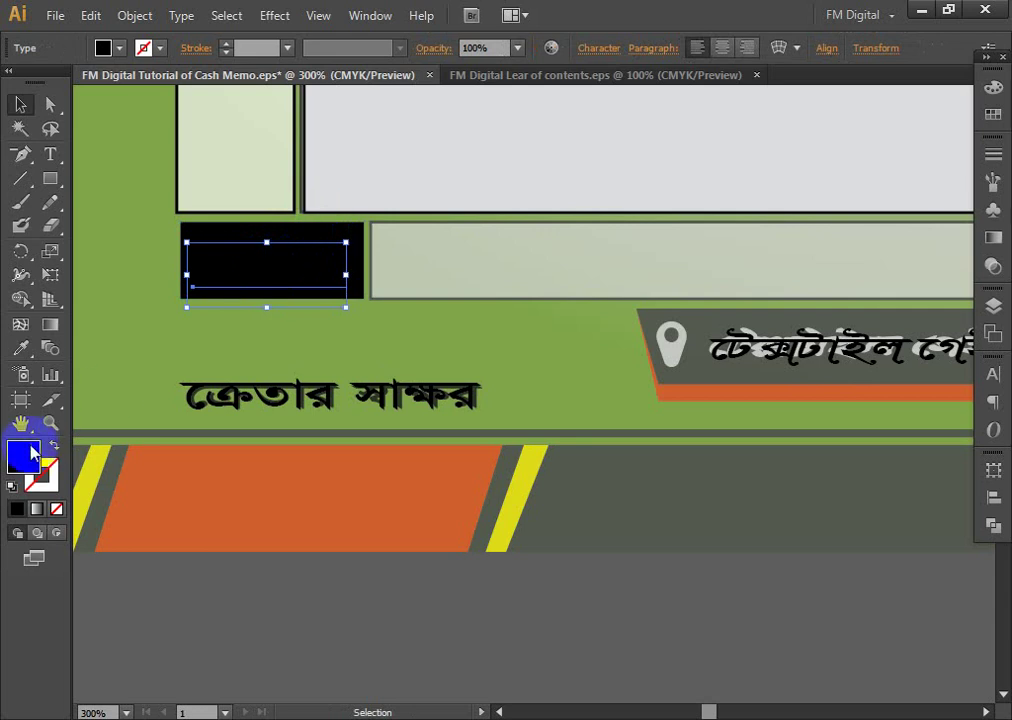
# - Change the কথায় ঃ label's colour from black to white, then deselect
pyautogui.click(992, 87)
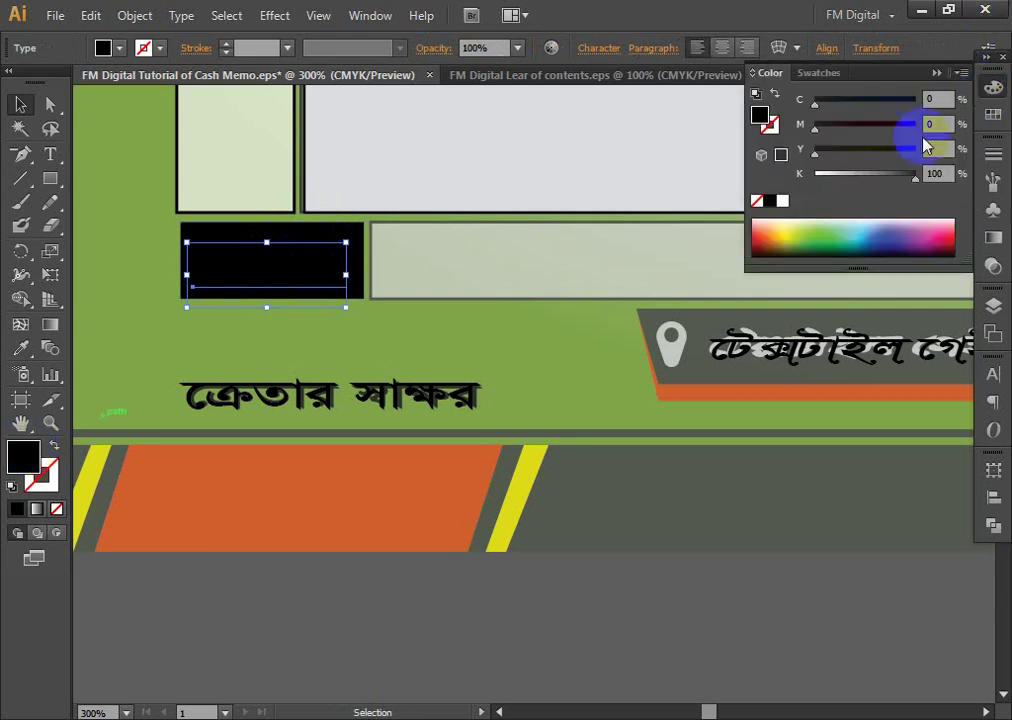
pyautogui.moveTo(916, 175); pyautogui.dragTo(815, 175)
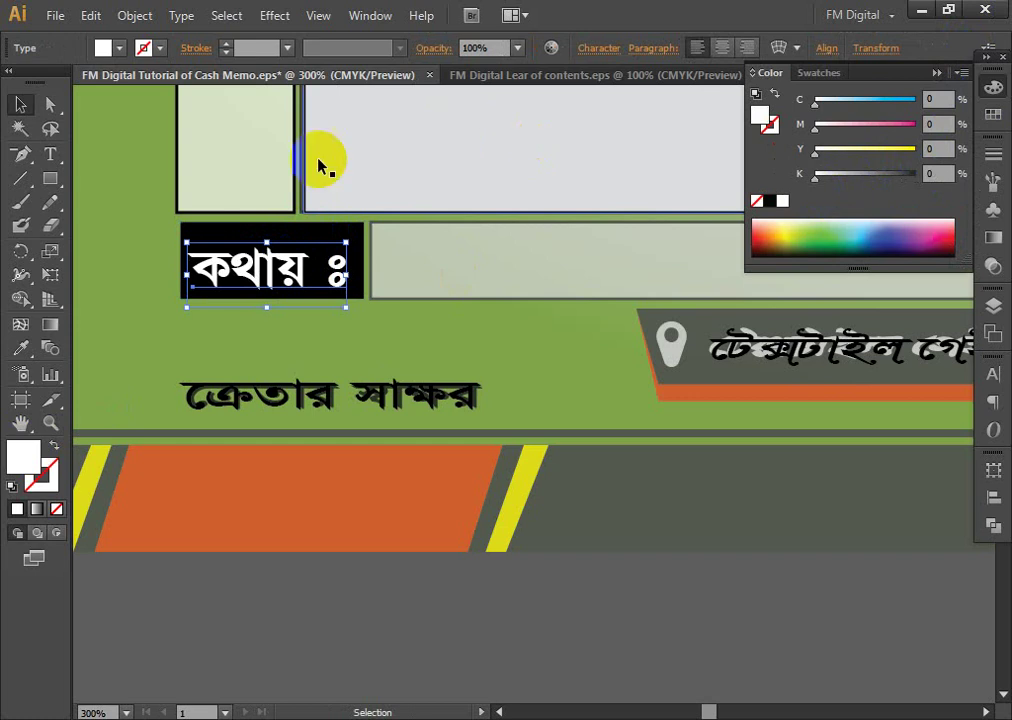
pyautogui.click(104, 262)
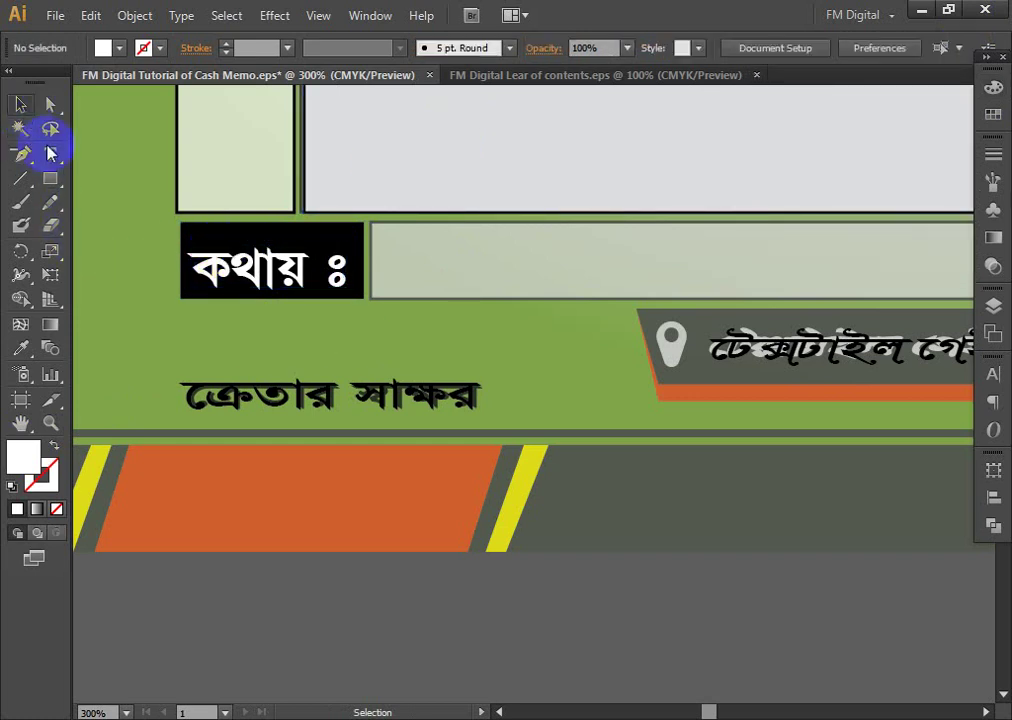
pyautogui.click(50, 178)
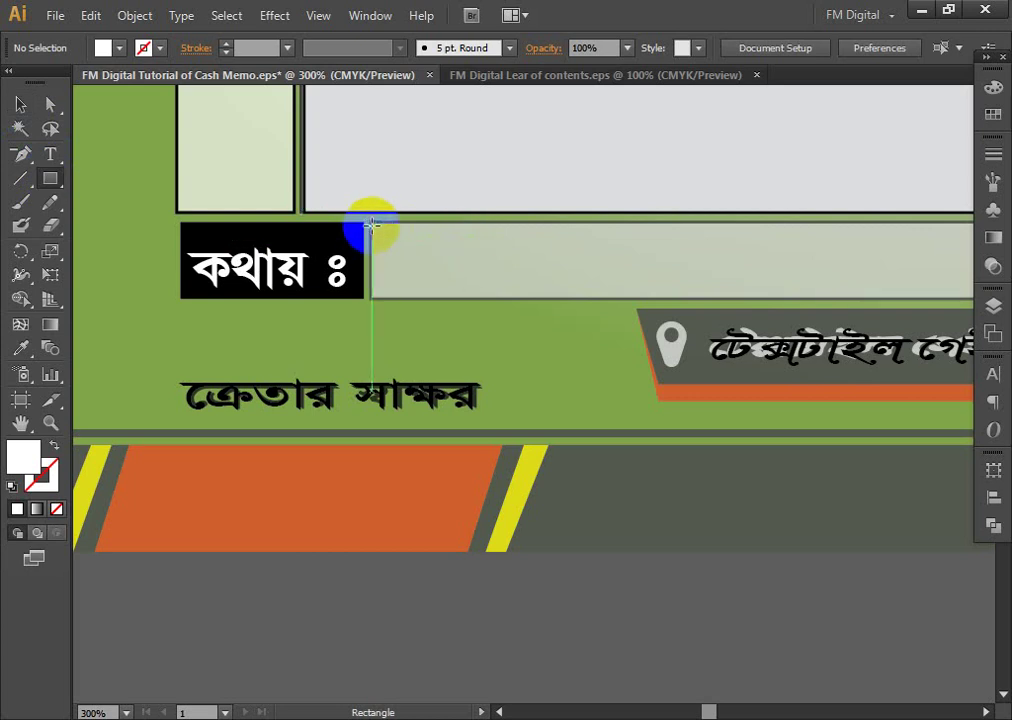
pyautogui.click(21, 104)
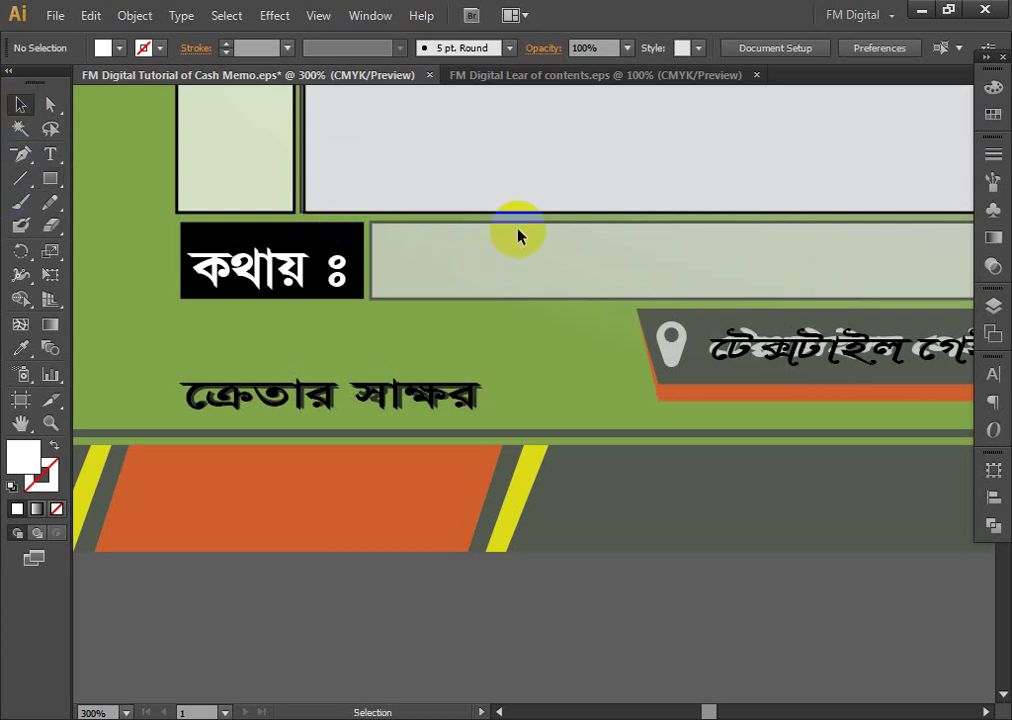
pyautogui.click(50, 178)
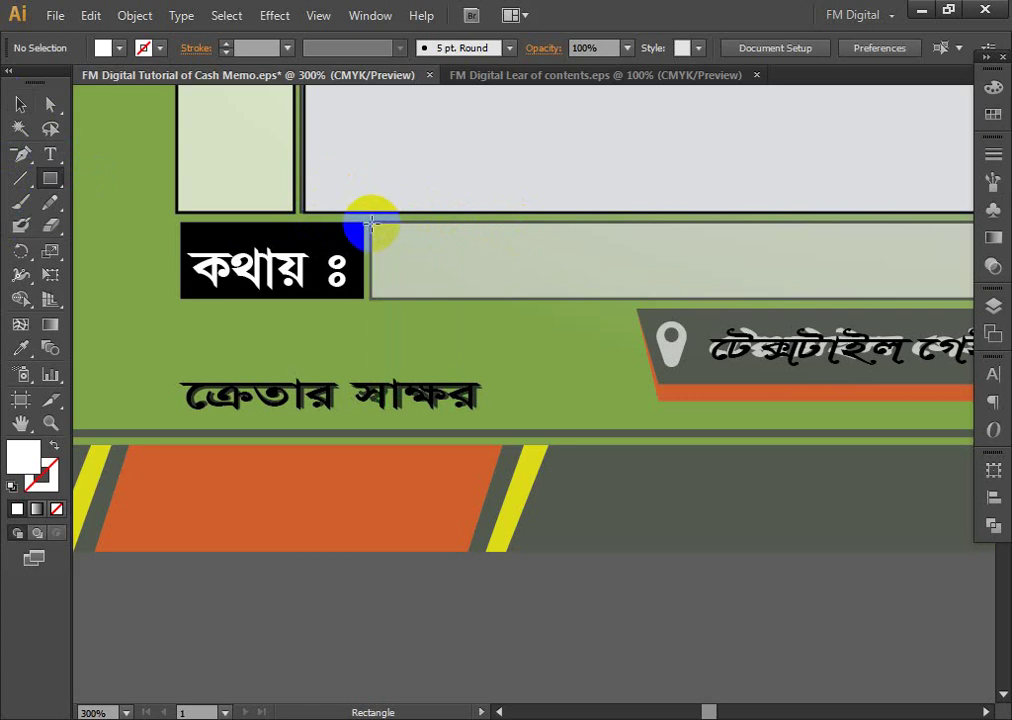
pyautogui.moveTo(372, 223); pyautogui.dragTo(692, 302)
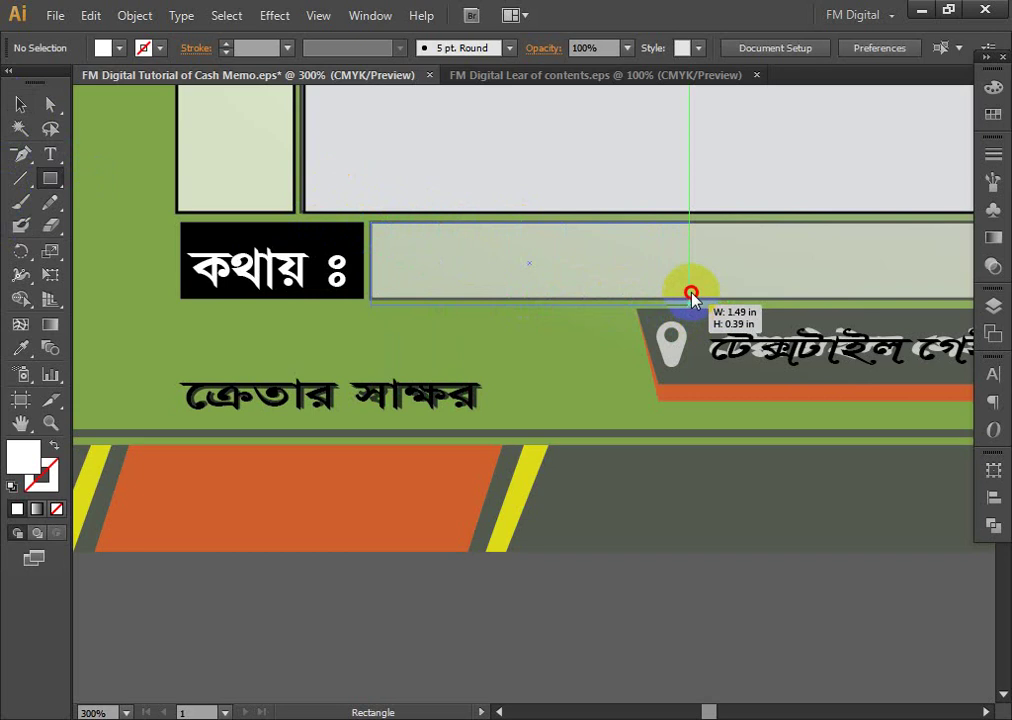
pyautogui.moveTo(686, 290); pyautogui.dragTo(687, 297)
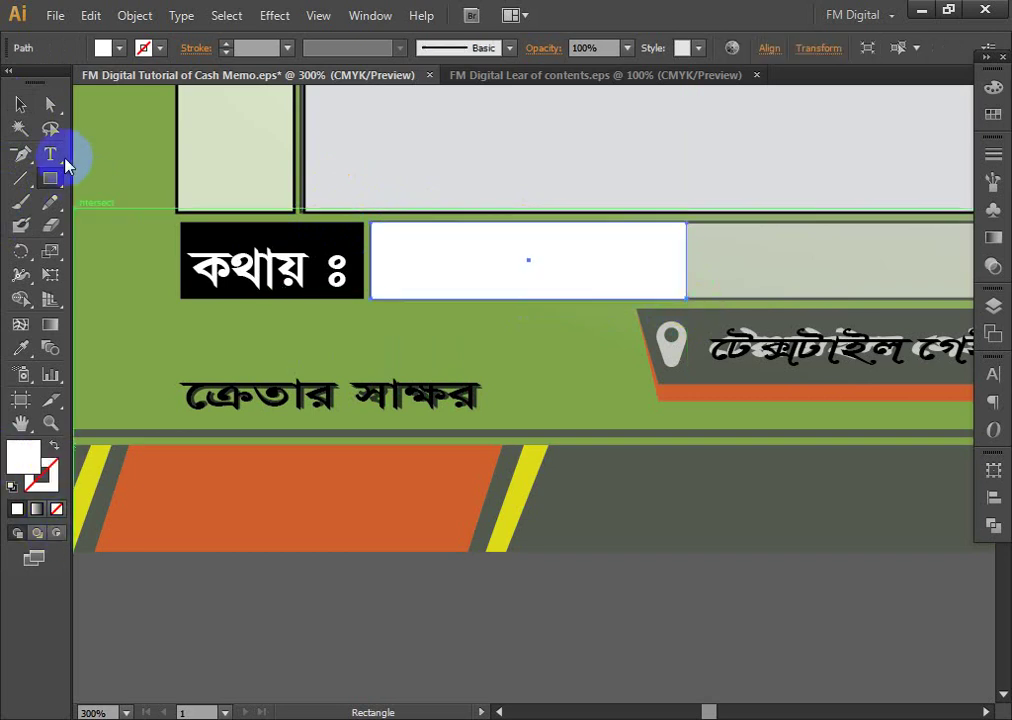
pyautogui.click(21, 104)
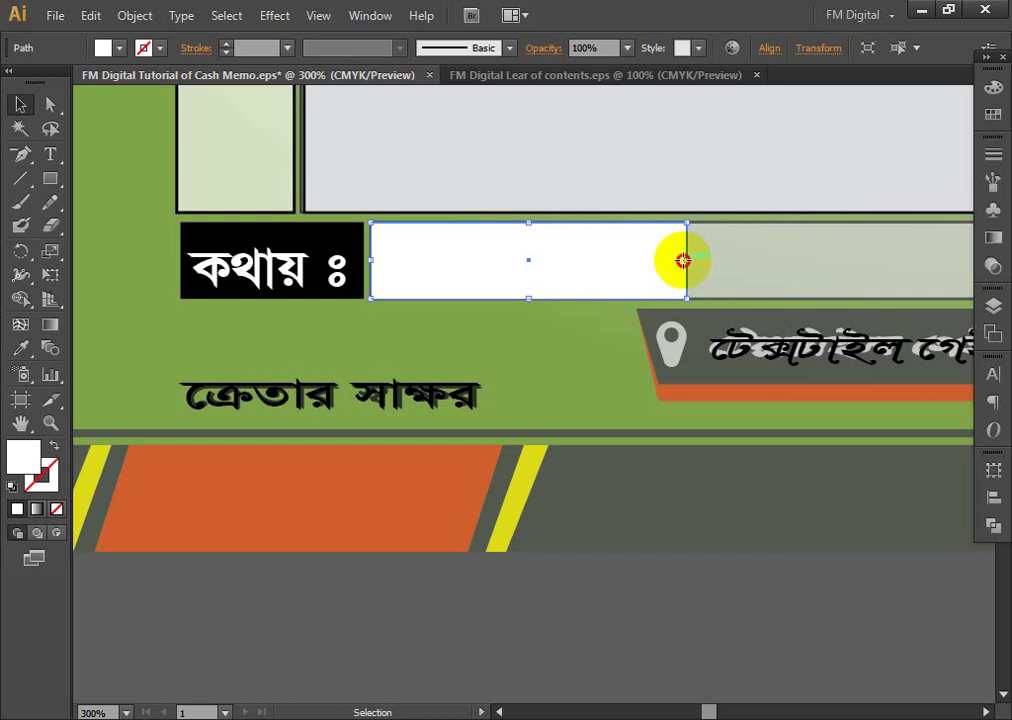
pyautogui.moveTo(686, 260)
pyautogui.mouseDown()
pyautogui.moveTo(786, 244)
pyautogui.moveTo(883, 245)
pyautogui.mouseUp()
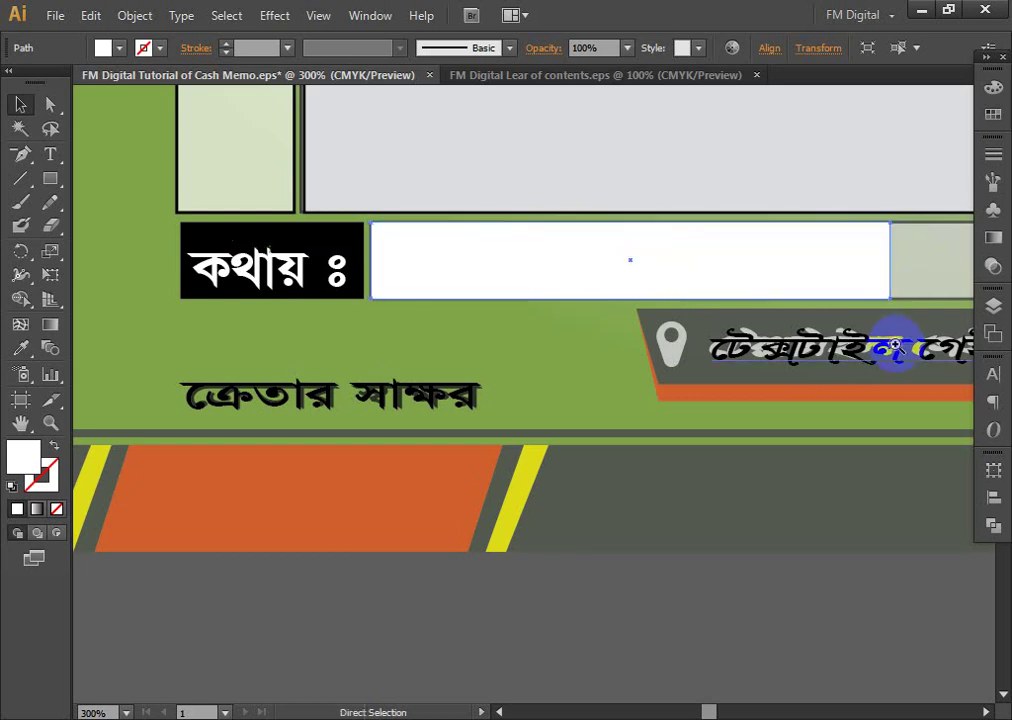
pyautogui.moveTo(892, 345)
pyautogui.mouseDown()
pyautogui.moveTo(533, 330)
pyautogui.moveTo(192, 350)
pyautogui.mouseUp()
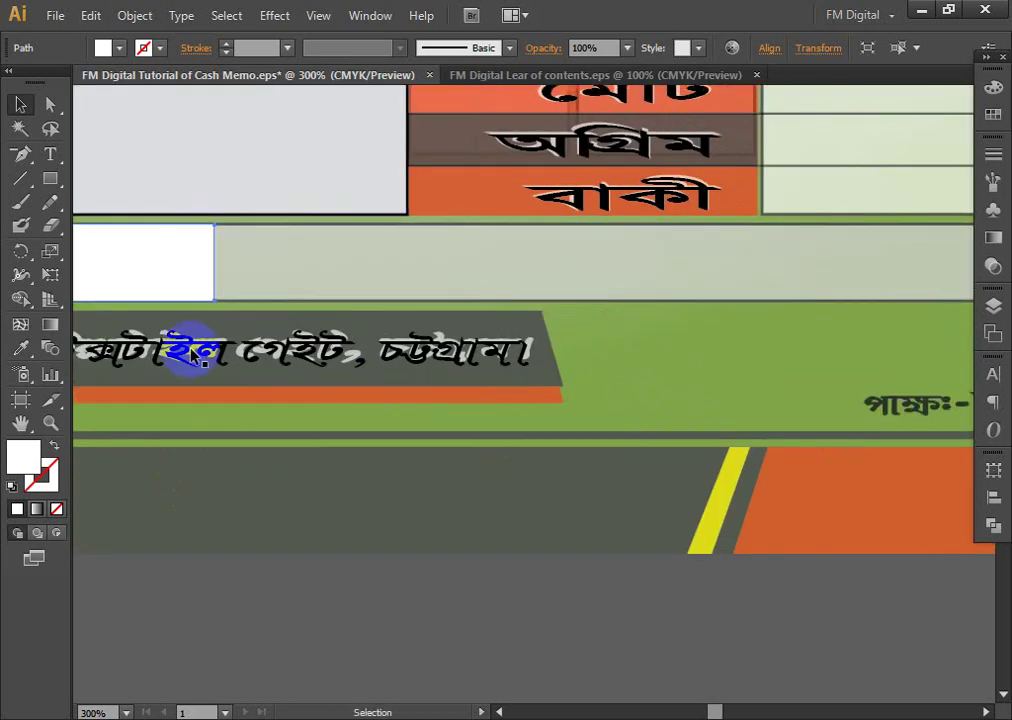
pyautogui.moveTo(217, 261); pyautogui.dragTo(711, 263)
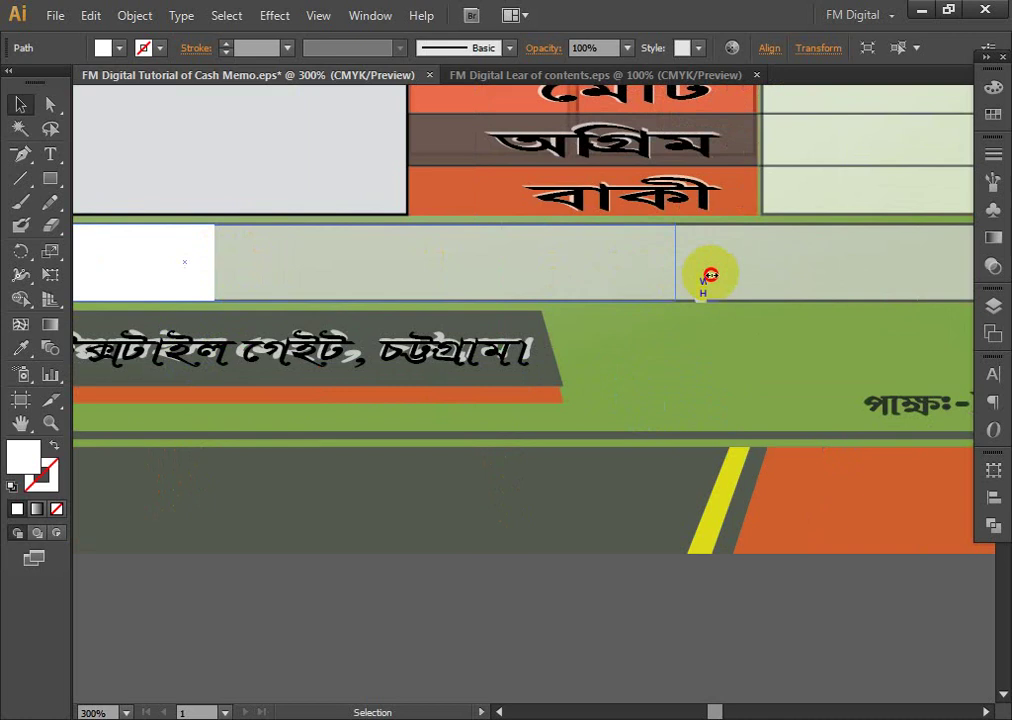
pyautogui.keyDown('ctrl'); pyautogui.click(343, 370); pyautogui.keyUp('ctrl')
pyautogui.moveTo(343, 370); pyautogui.dragTo(337, 334)
pyautogui.click(281, 272)
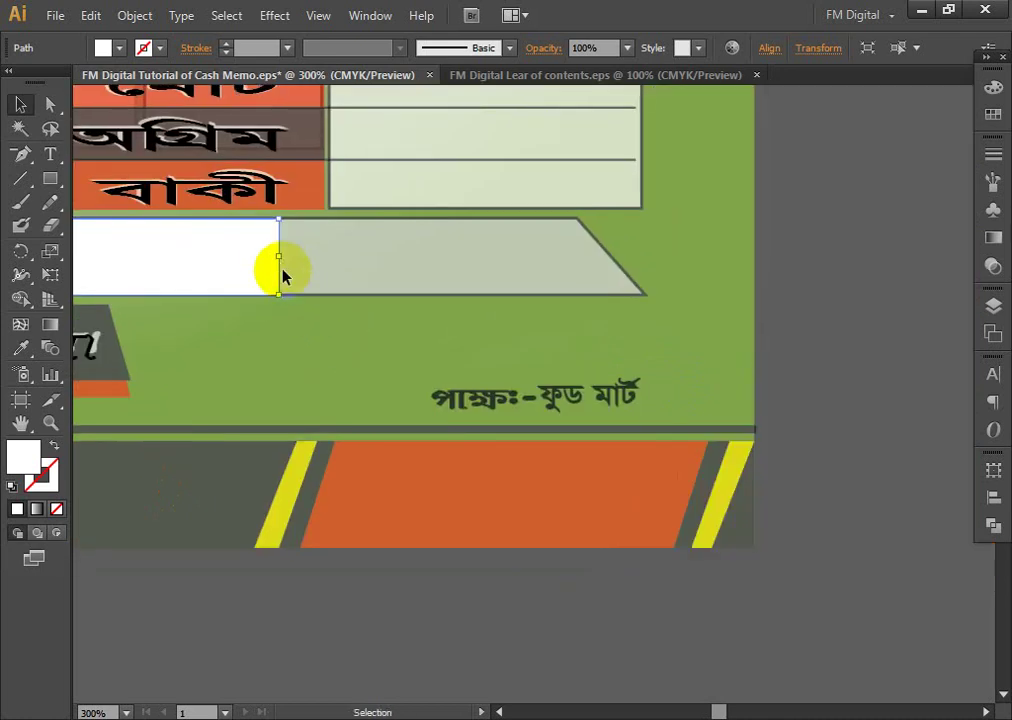
pyautogui.moveTo(278, 257); pyautogui.dragTo(579, 255)
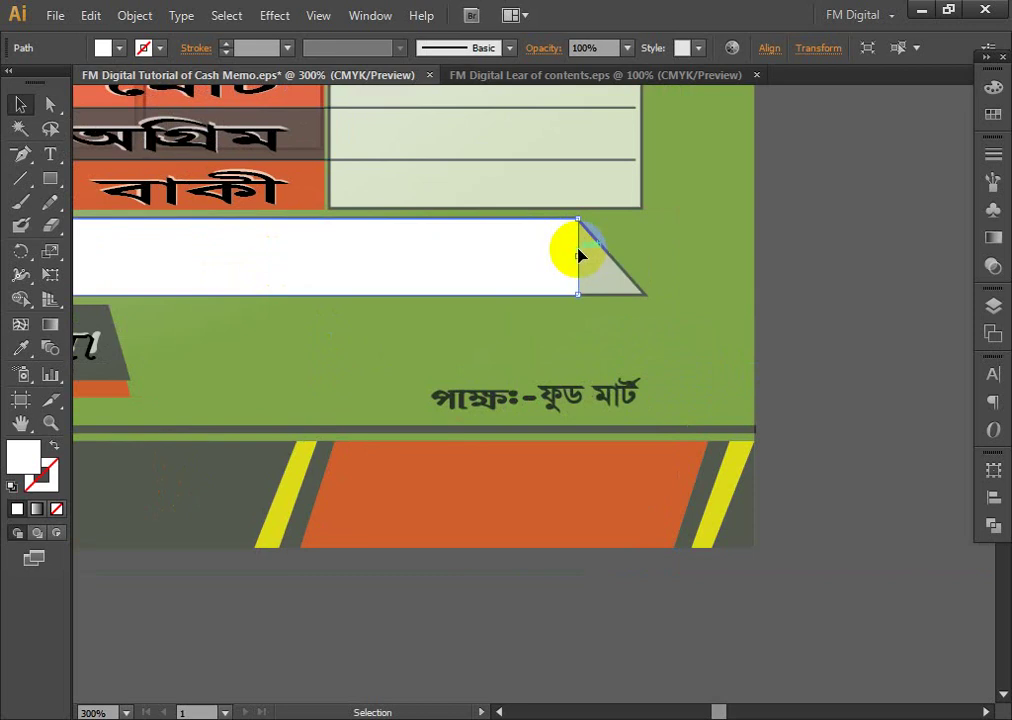
pyautogui.press('Delete')
# - Zoom out over the amount-in-words strip and pick the Pen tool
pyautogui.press('p')
pyautogui.hotkey('ctrl', '-')
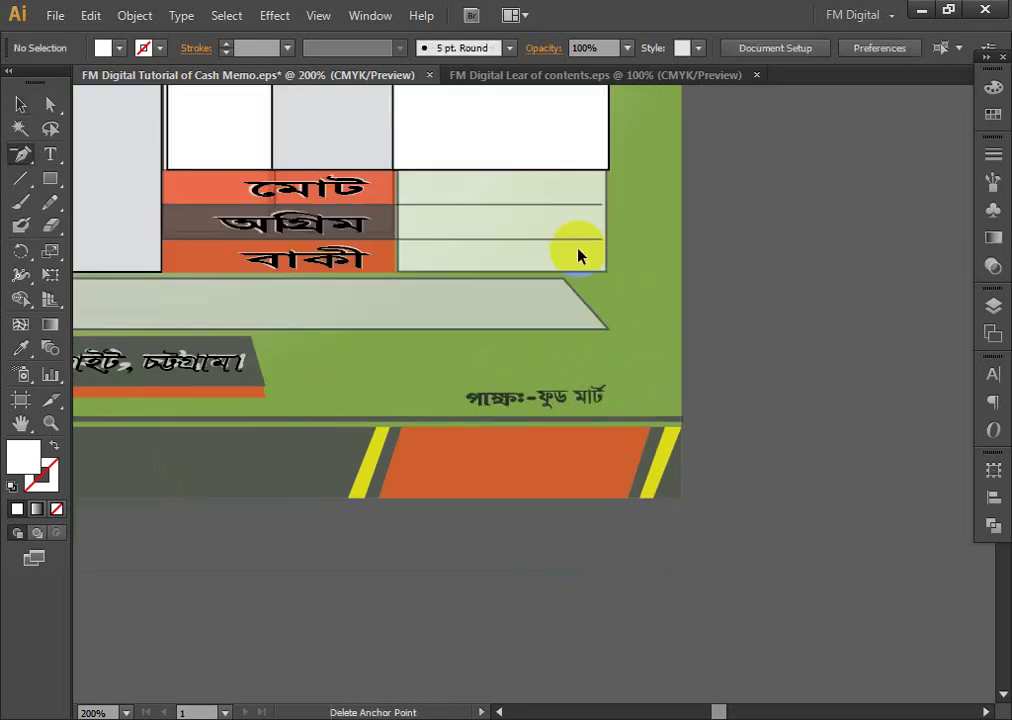
pyautogui.moveTo(612, 354)
pyautogui.mouseDown()
pyautogui.moveTo(556, 342)
pyautogui.moveTo(669, 350)
pyautogui.mouseUp()
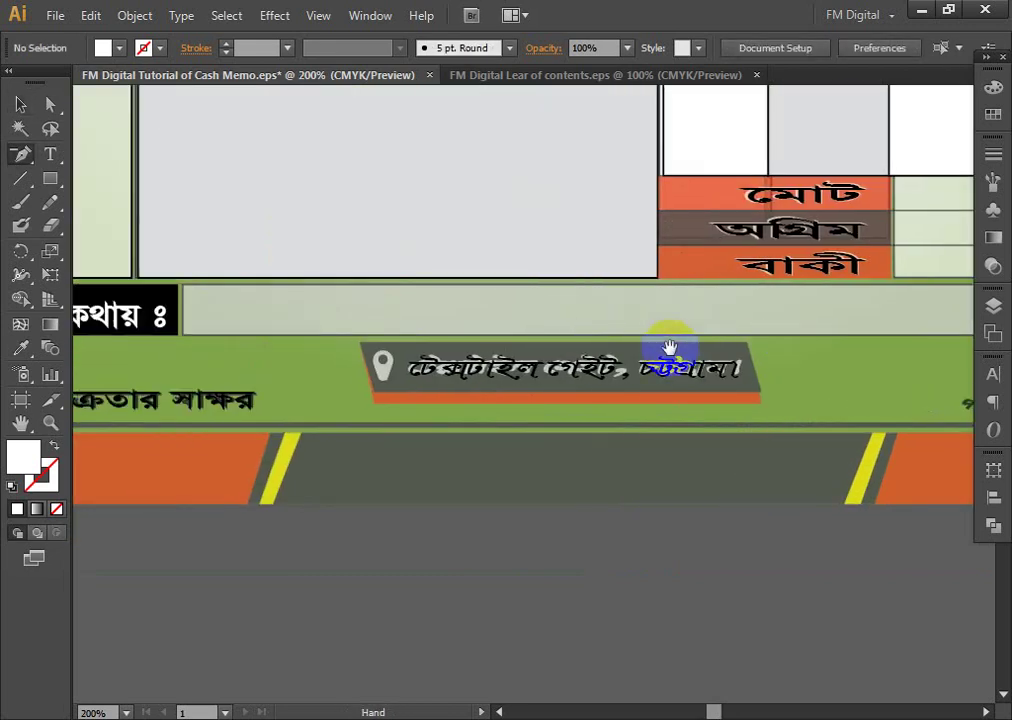
pyautogui.click(22, 153)
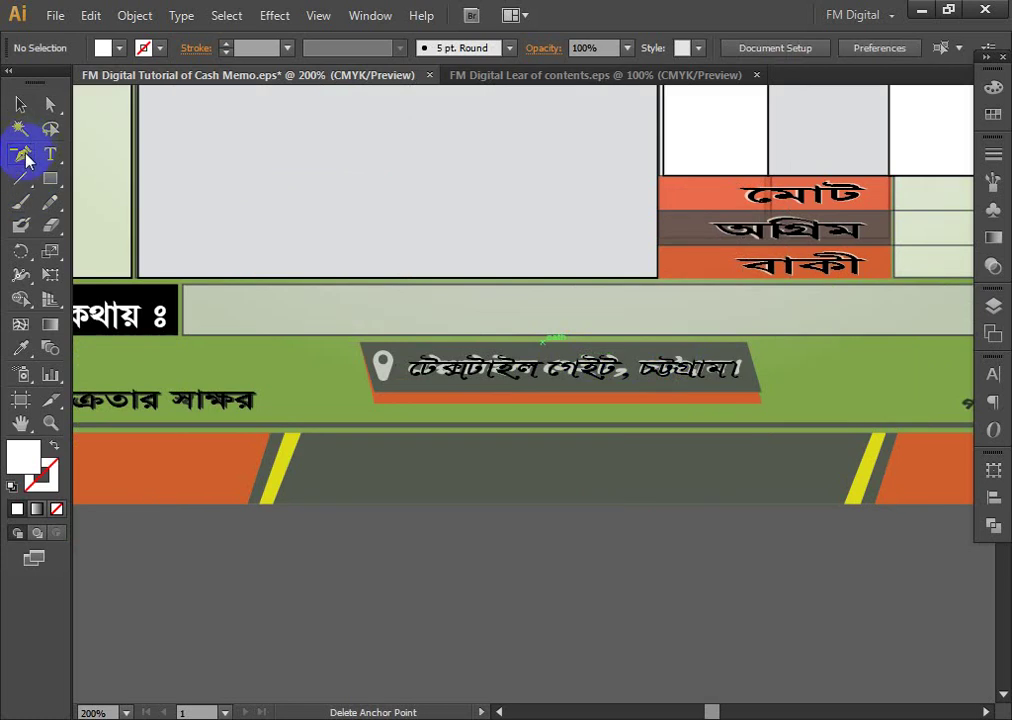
pyautogui.moveTo(26, 160); pyautogui.dragTo(78, 158)
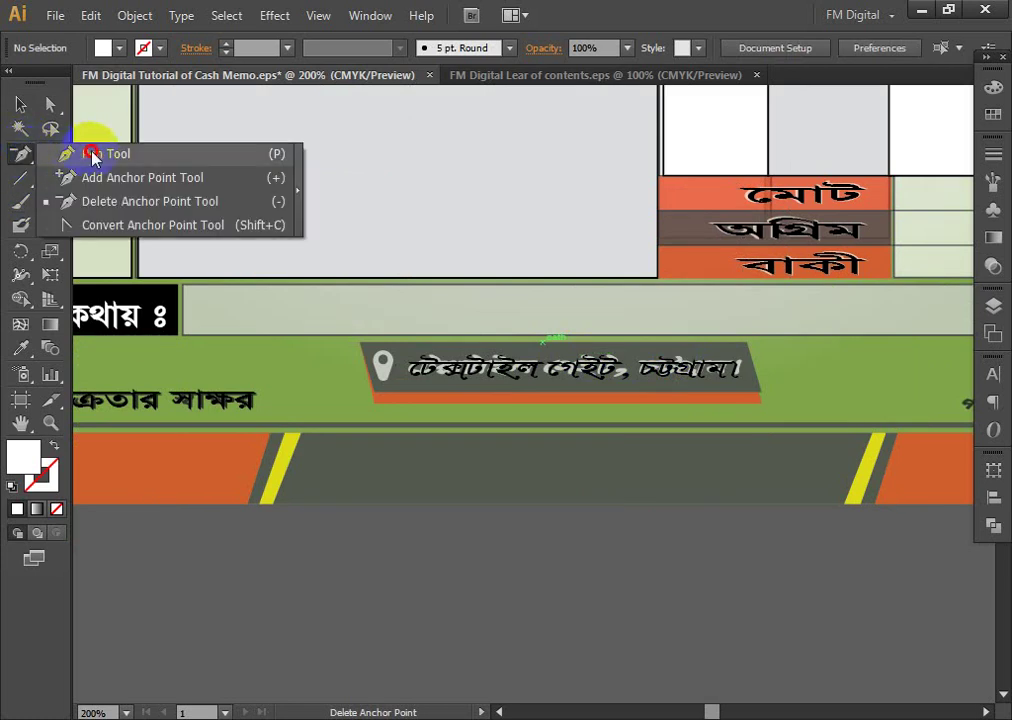
pyautogui.click(92, 155)
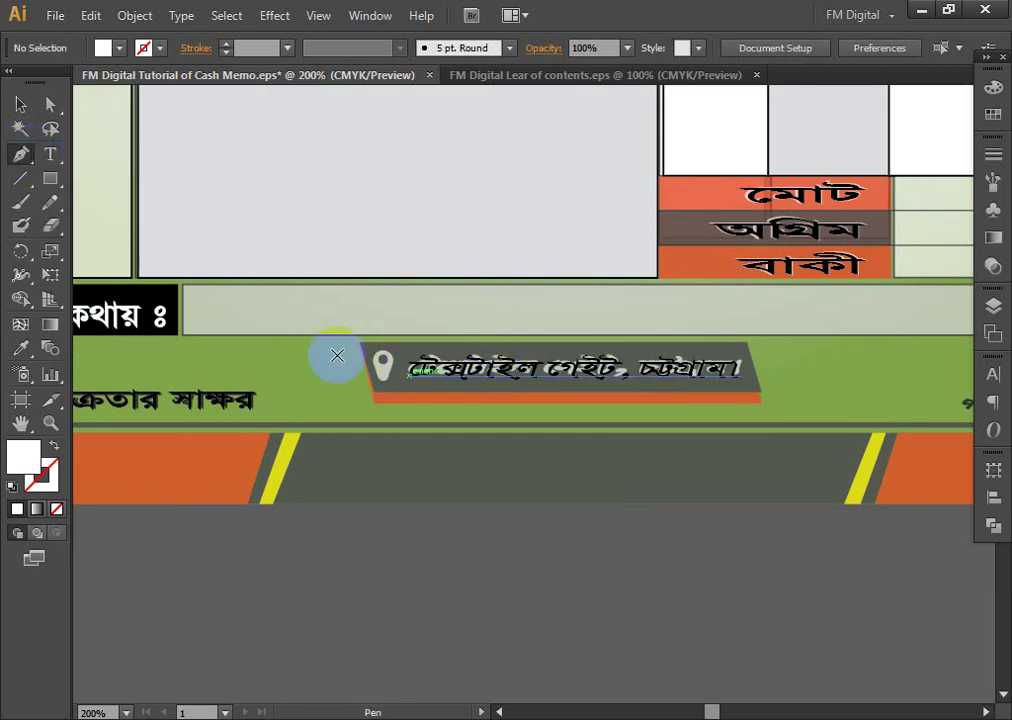
pyautogui.click(21, 104)
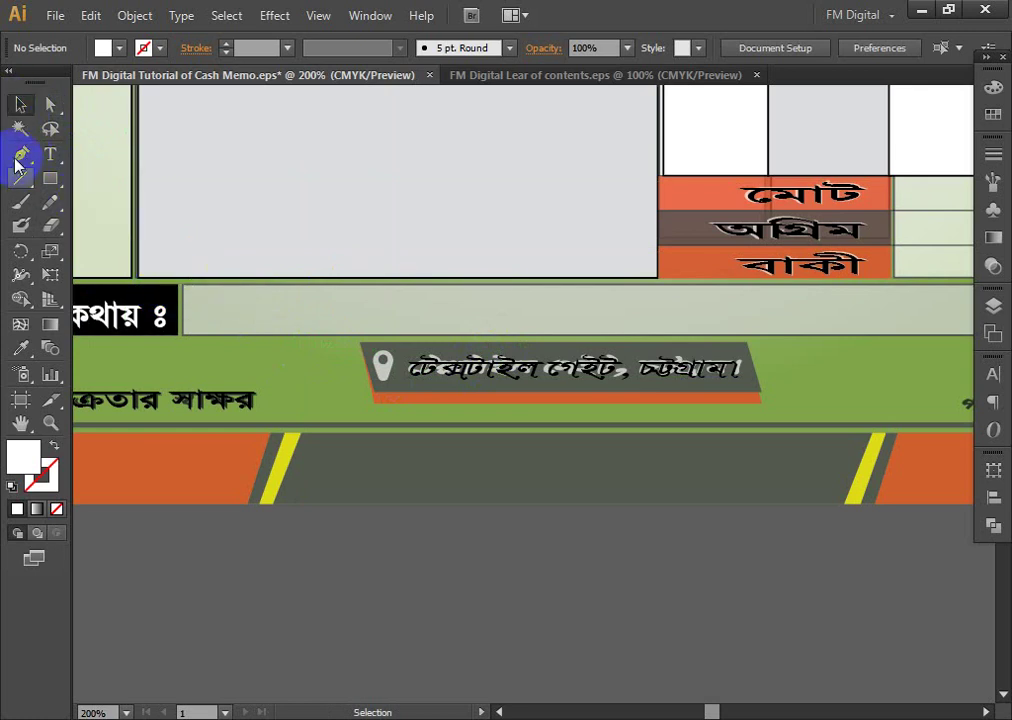
pyautogui.click(21, 154)
# - Draw a closed four-point bar with a slanted right end over the strip beside কথায় ঃ
pyautogui.click(184, 286)
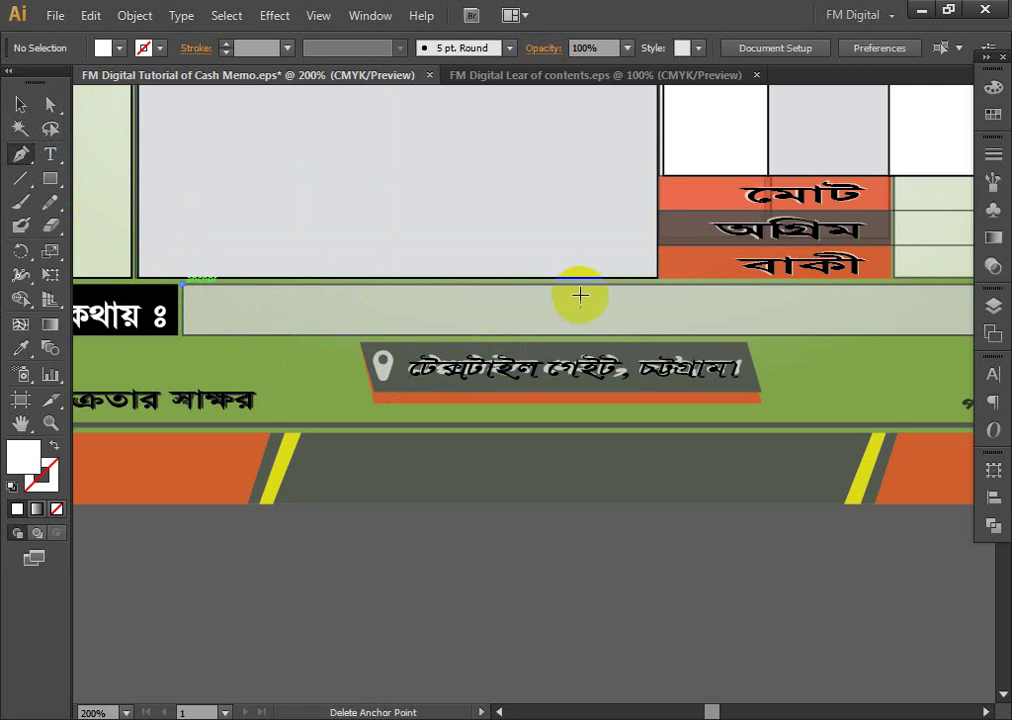
pyautogui.hotkey('ctrl', '-')
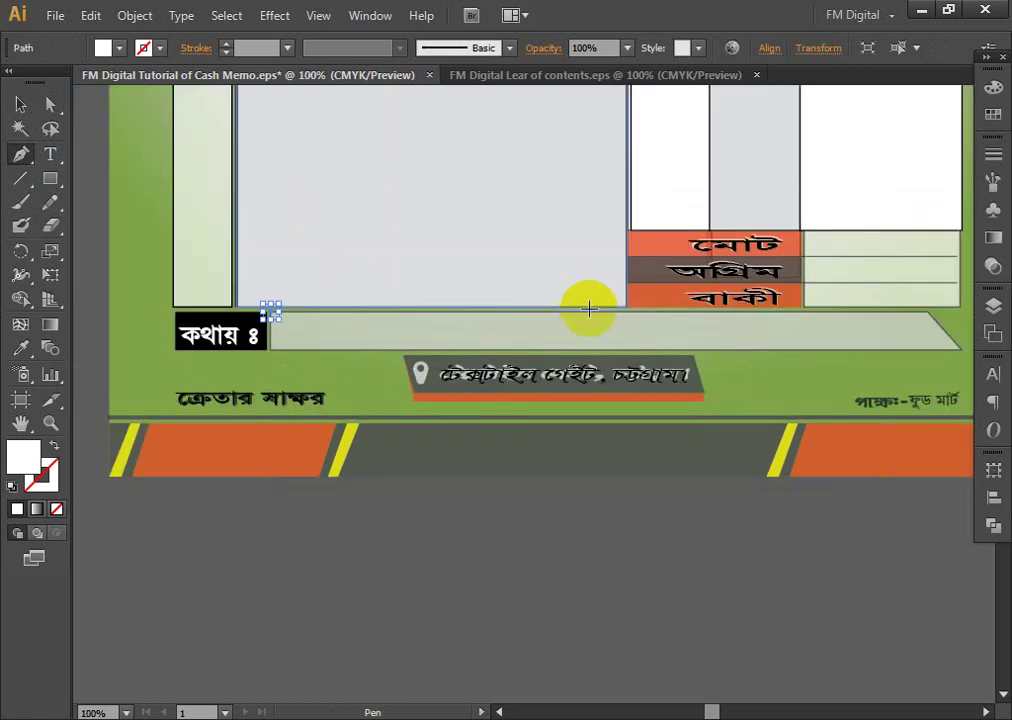
pyautogui.hotkey('ctrl', '-')
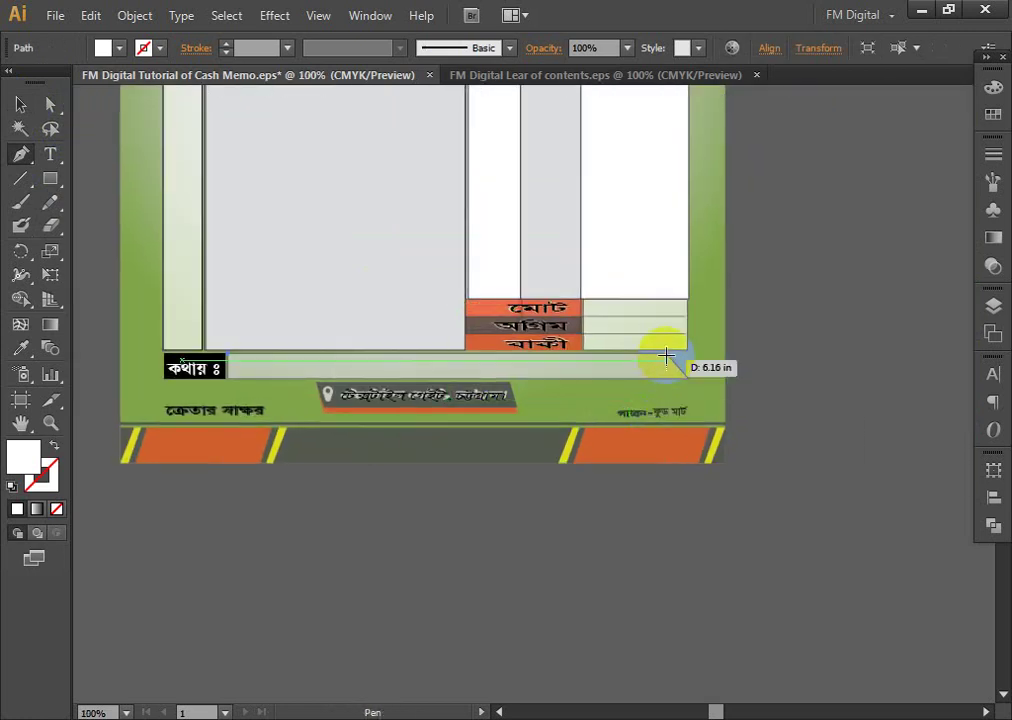
pyautogui.click(665, 355)
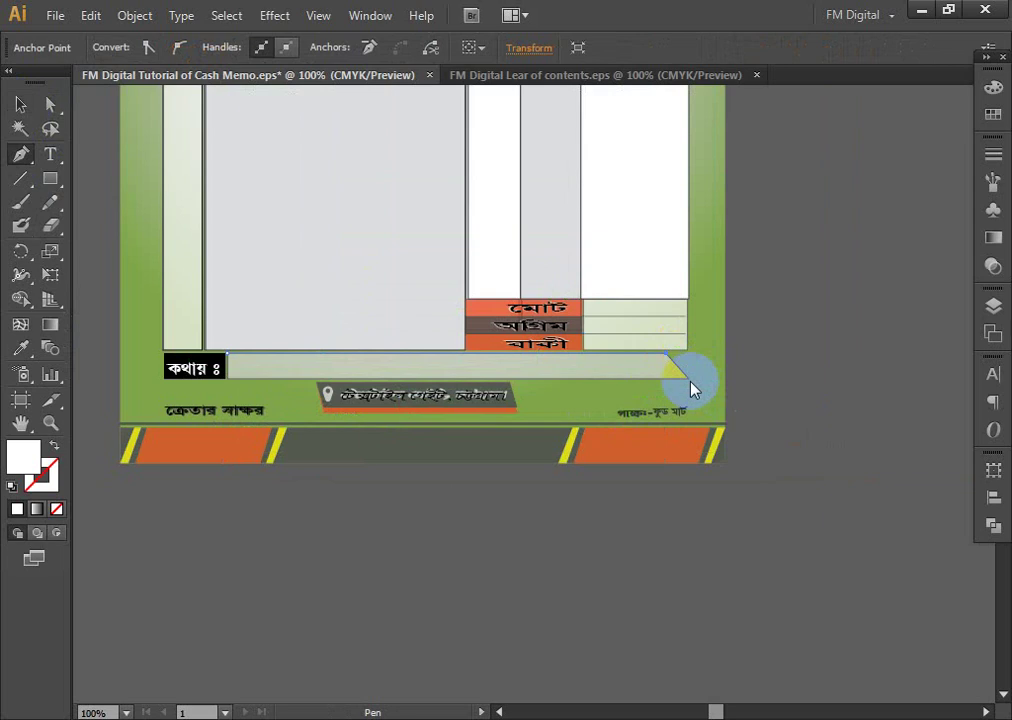
pyautogui.click(687, 378)
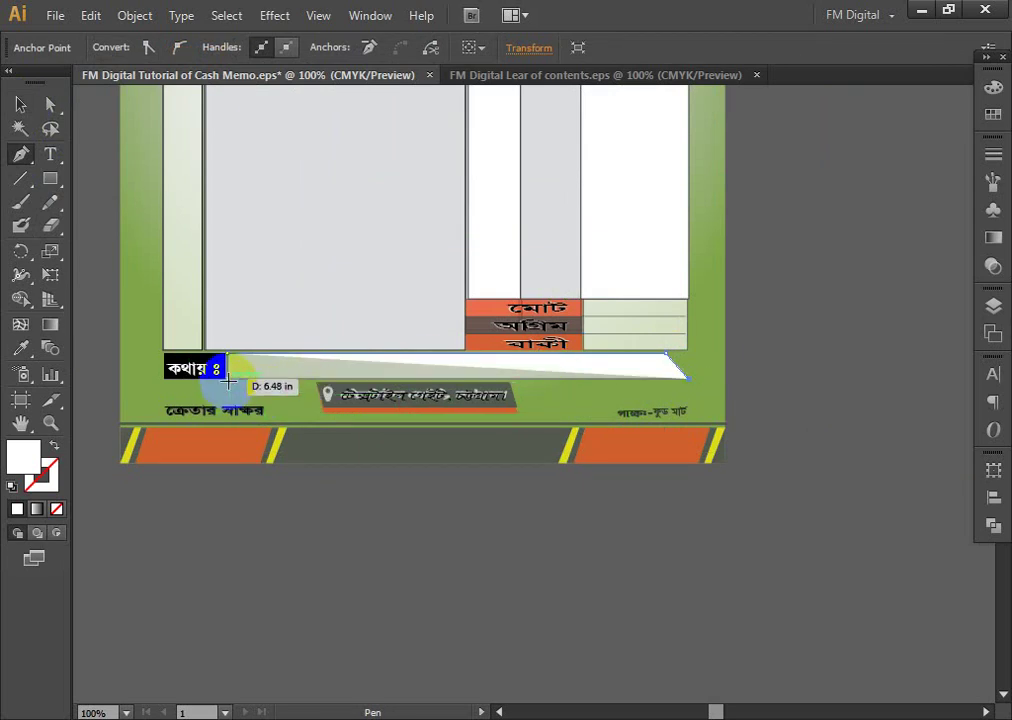
pyautogui.click(228, 378)
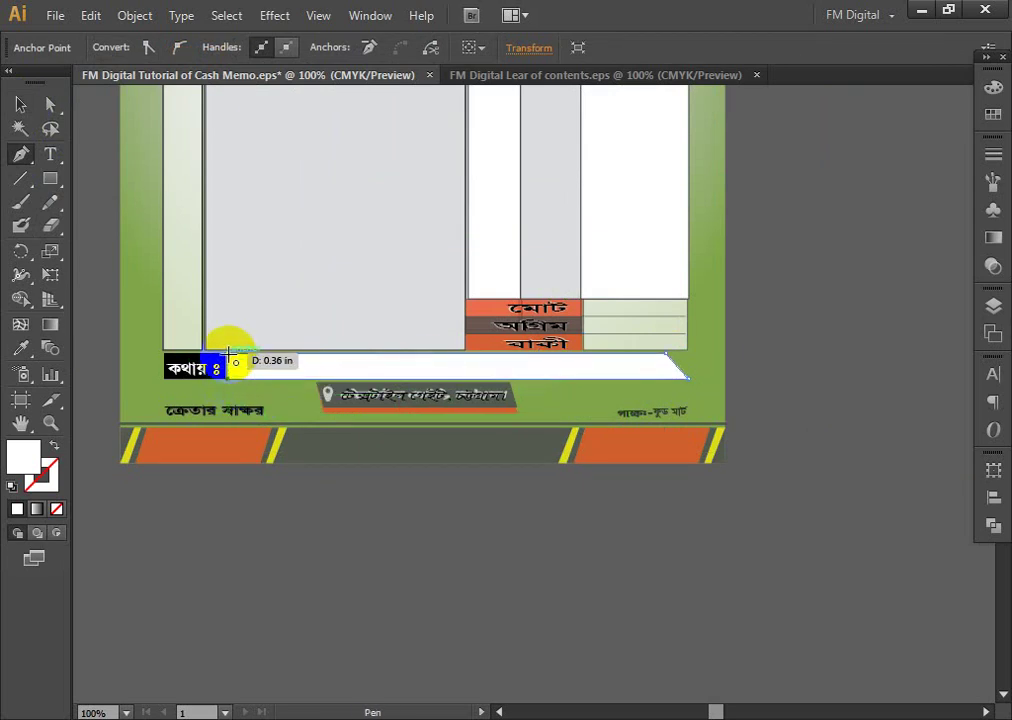
pyautogui.click(228, 352)
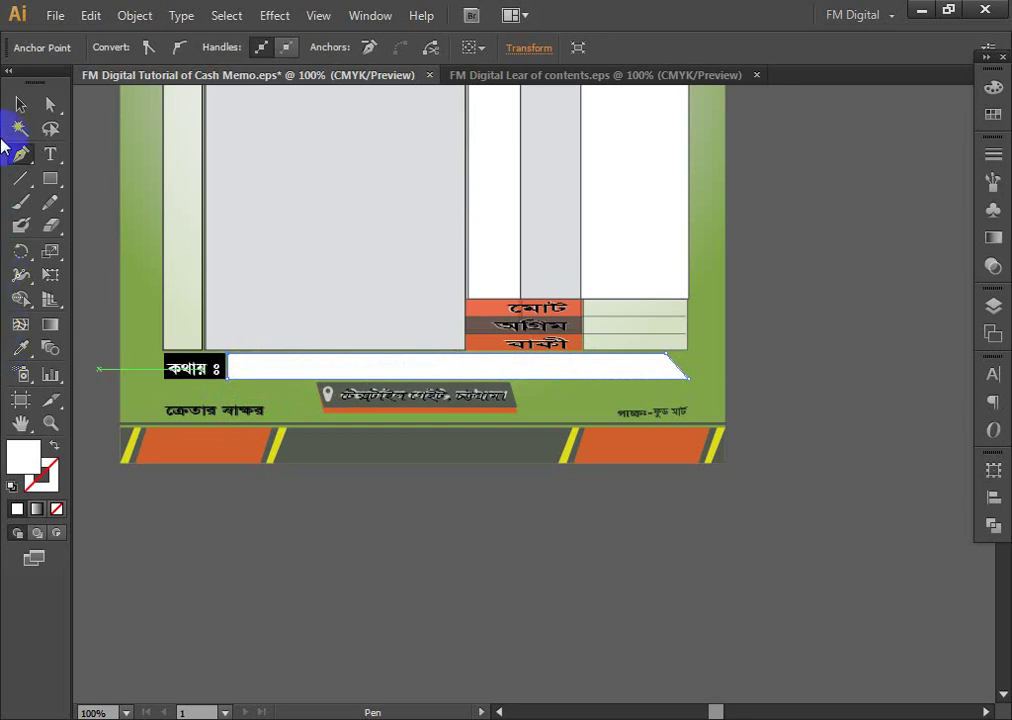
pyautogui.click(22, 106)
pyautogui.click(575, 583)
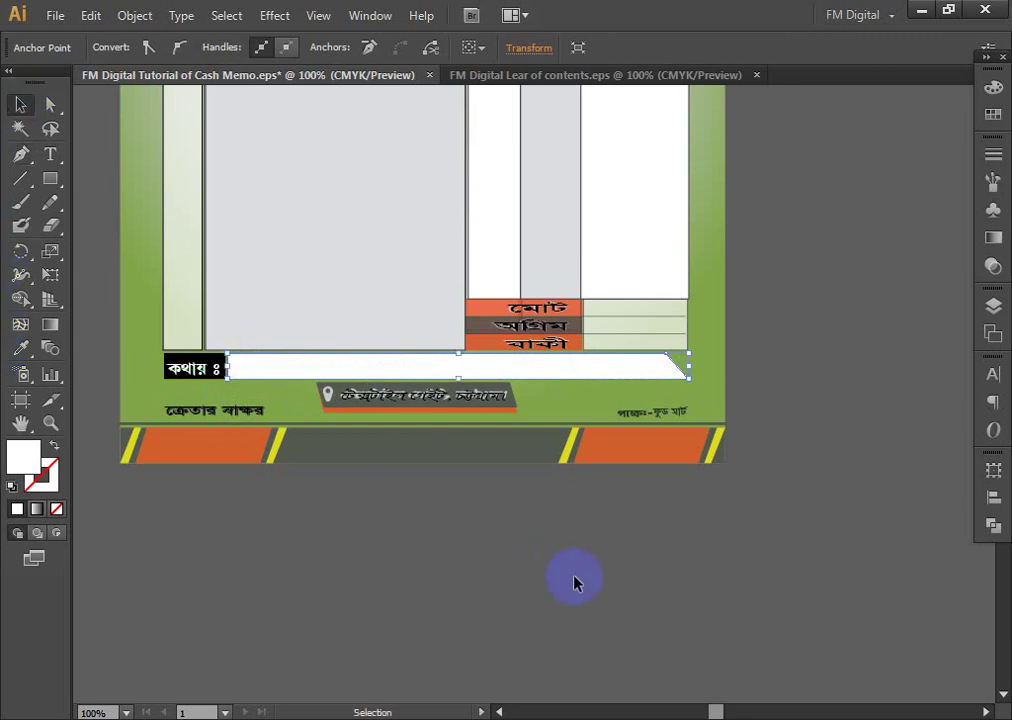
# - Give the white bar a black (K 100) stroke outline and deselect it
pyautogui.click(17, 509)
pyautogui.click(42, 480)
pyautogui.click(50, 488)
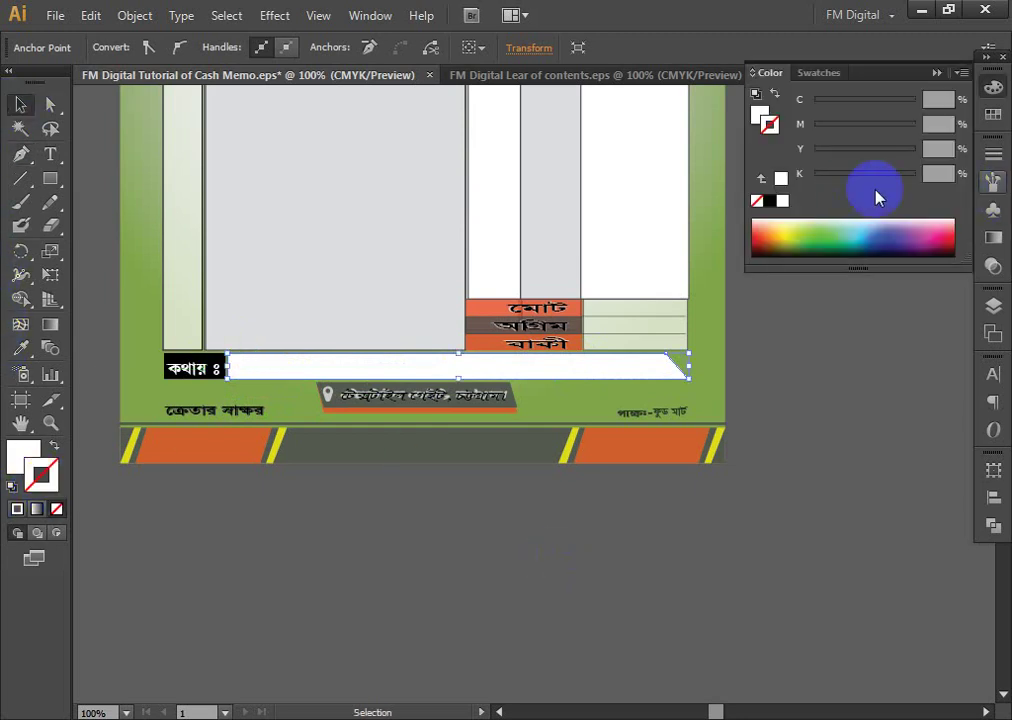
pyautogui.moveTo(910, 183); pyautogui.dragTo(953, 174)
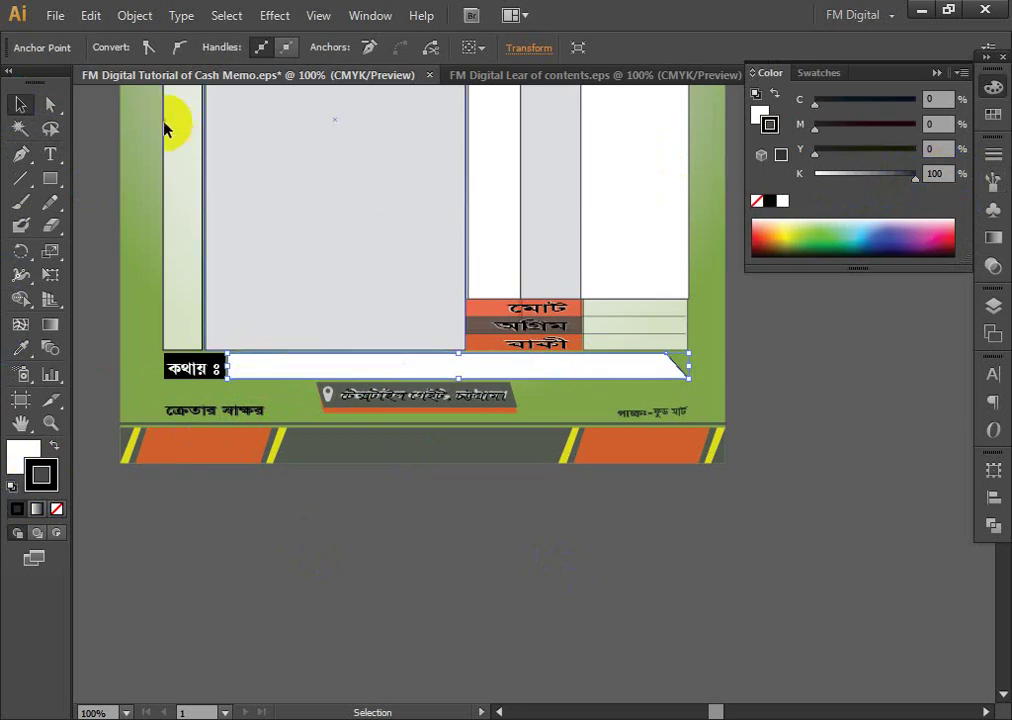
pyautogui.click(22, 106)
pyautogui.click(447, 363)
pyautogui.click(524, 490)
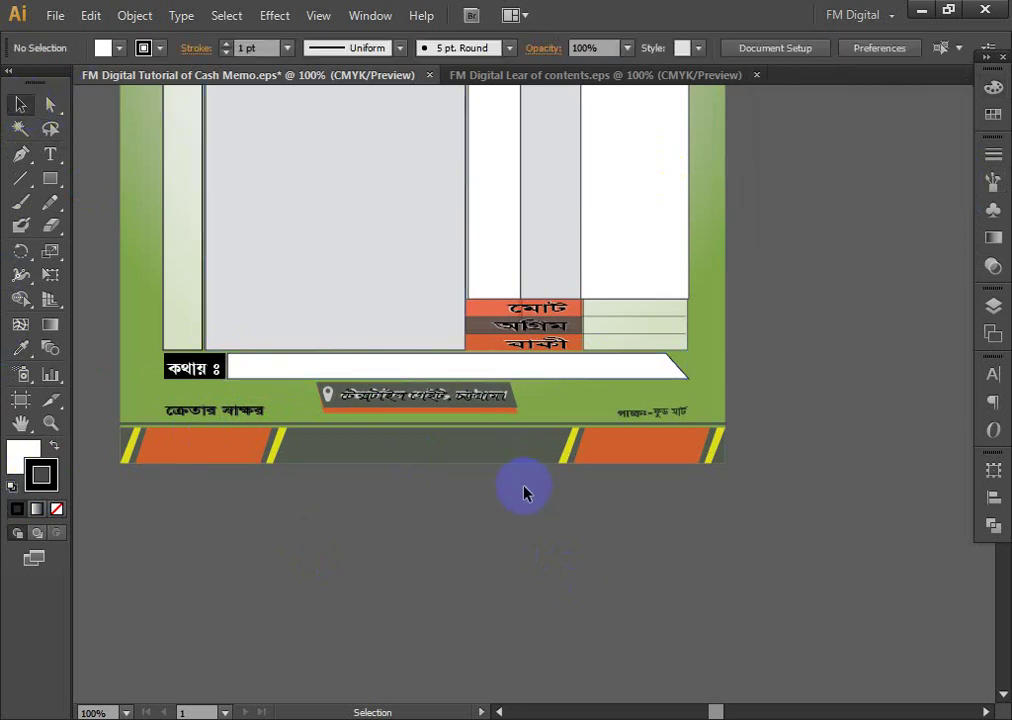
# - Duplicate the ক্রেতার সাক্ষর label and shift the copy right toward the bottom-right corner
pyautogui.click(213, 418)
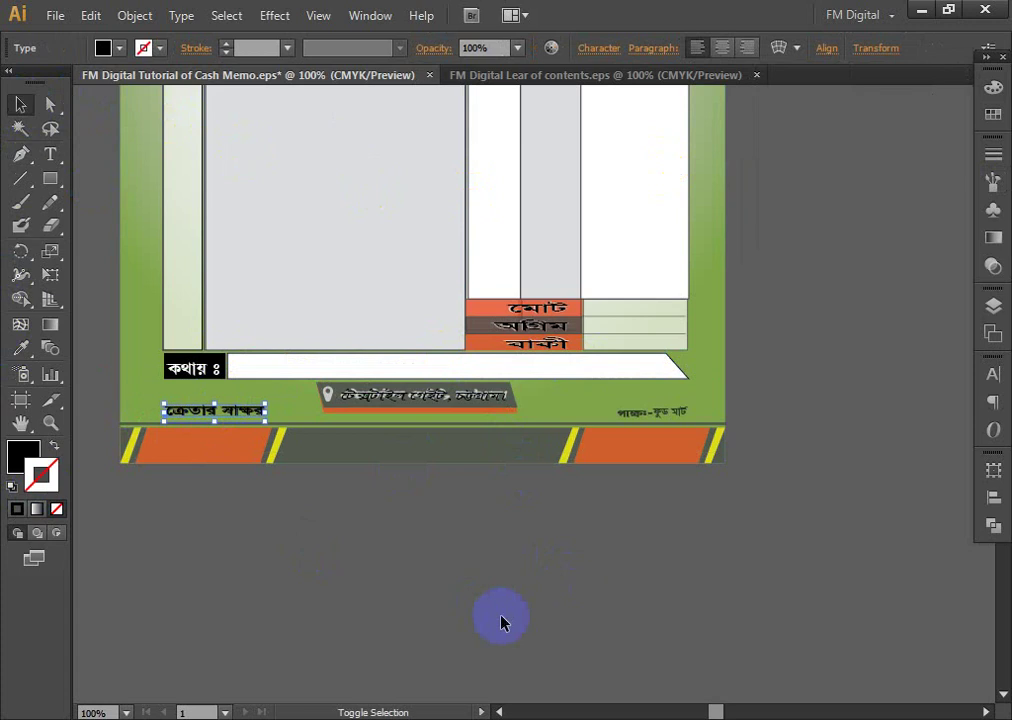
pyautogui.hotkey('shift', 'Right')
pyautogui.hotkey('shift', 'Right')
pyautogui.hotkey('shift', 'Right')
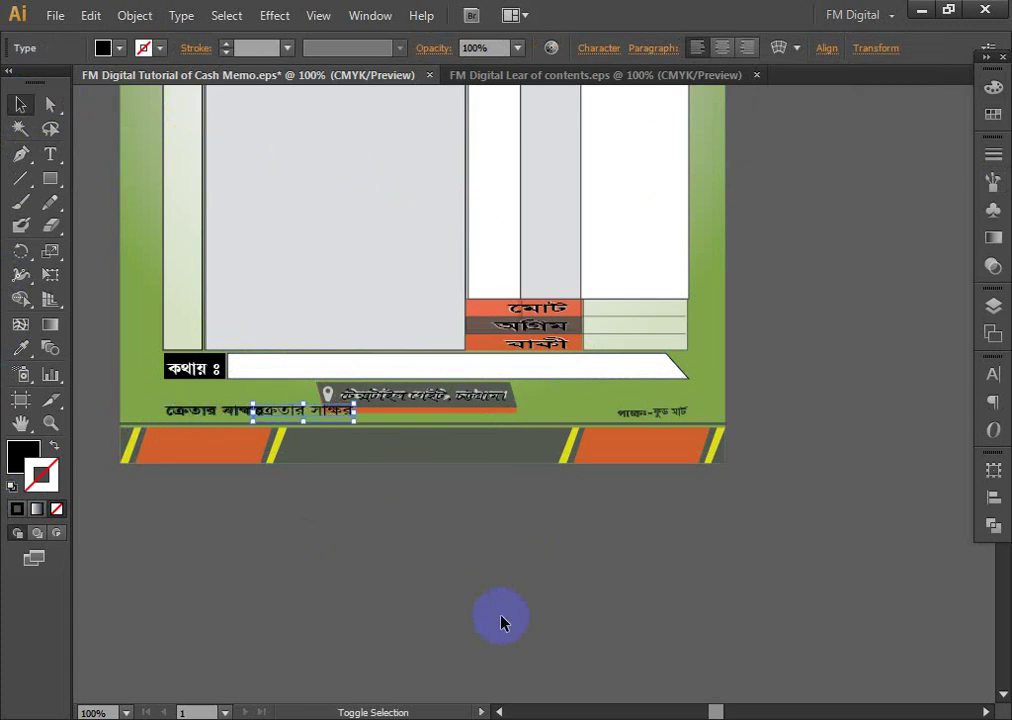
pyautogui.hotkey('shift', 'Right')
pyautogui.hotkey('shift', 'Right')
pyautogui.hotkey('shift', 'Right')
pyautogui.hotkey('shift', 'Right')
pyautogui.hotkey('shift', 'Right')
pyautogui.hotkey('shift', 'Right')
pyautogui.hotkey('shift', 'Right')
pyautogui.hotkey('shift', 'Right')
pyautogui.hotkey('shift', 'Right')
pyautogui.hotkey('shift', 'Right')
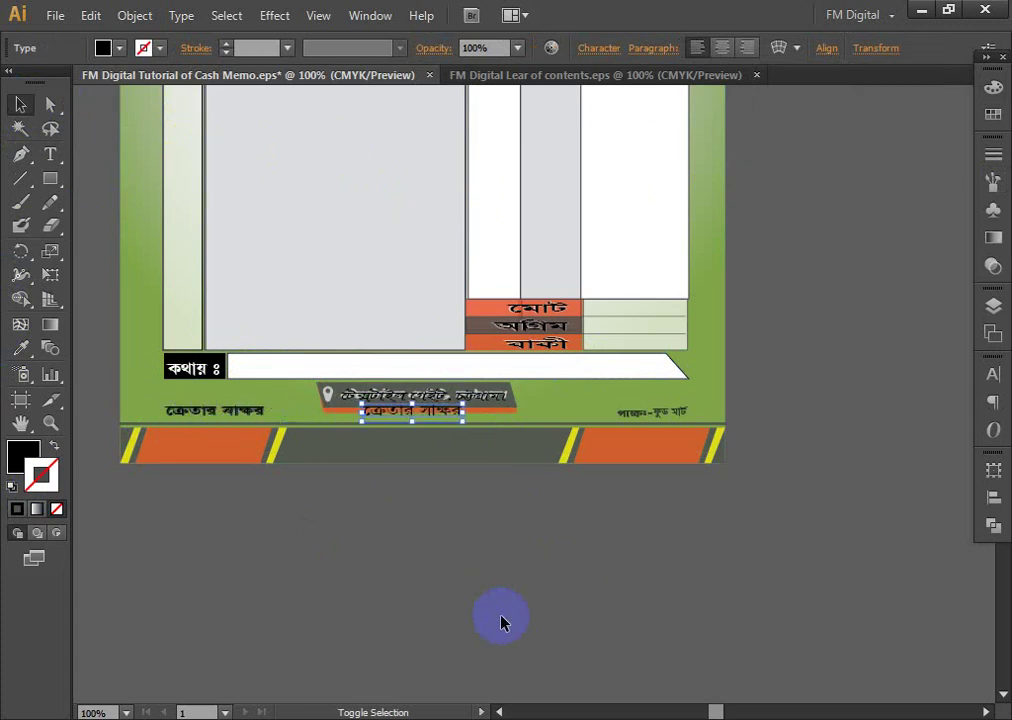
pyautogui.hotkey('shift', 'Right')
pyautogui.hotkey('shift', 'Right')
pyautogui.hotkey('shift', 'Right')
pyautogui.hotkey('shift', 'Right')
pyautogui.hotkey('shift', 'Right')
pyautogui.hotkey('shift', 'Right')
pyautogui.hotkey('shift', 'Right')
pyautogui.hotkey('shift', 'Right')
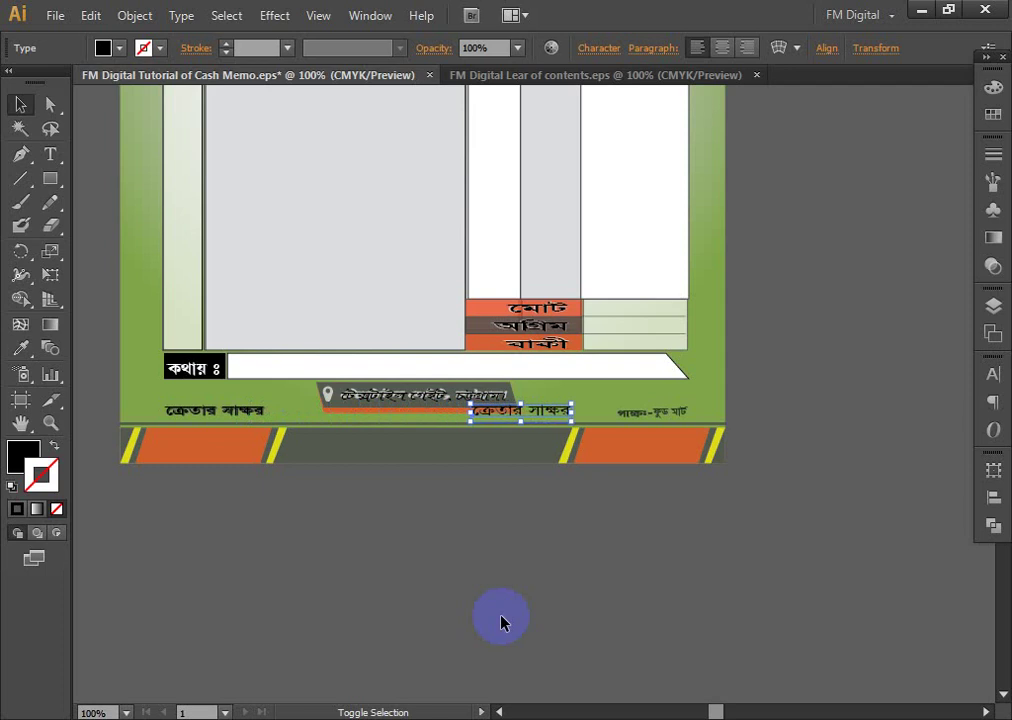
pyautogui.hotkey('shift', 'Right')
pyautogui.hotkey('shift', 'Right')
pyautogui.hotkey('shift', 'Right')
pyautogui.hotkey('shift', 'Right')
pyautogui.hotkey('shift', 'Right')
pyautogui.hotkey('shift', 'Right')
pyautogui.click(502, 622)
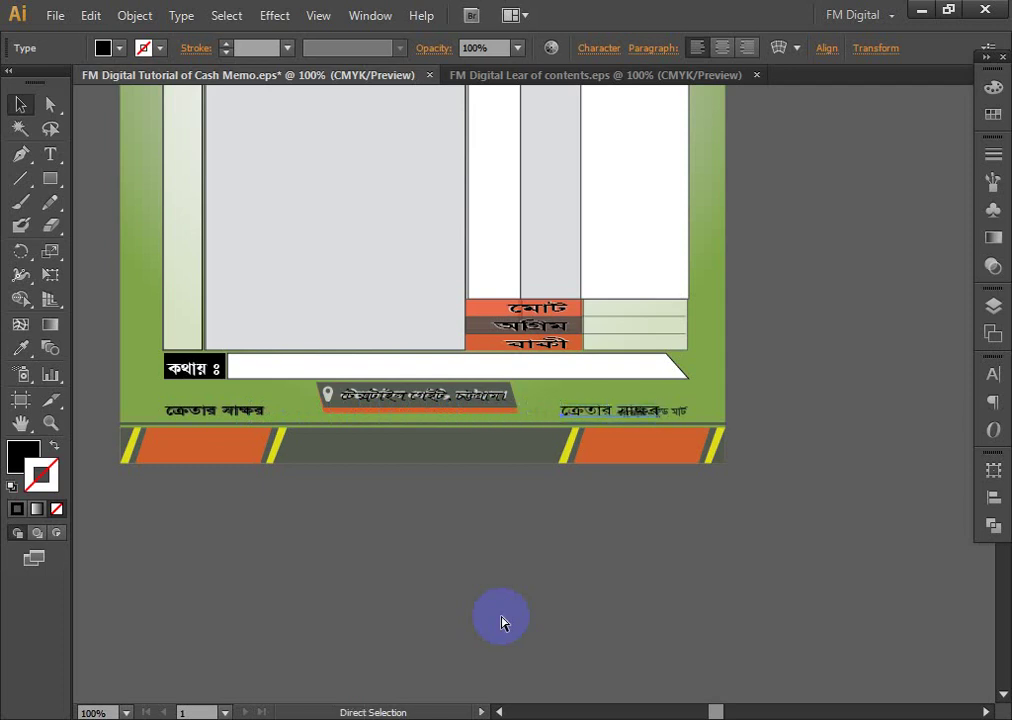
# - Zoom into the footer and fine-nudge the copy over the faint credit line
pyautogui.hotkey('ctrl', '+')
pyautogui.hotkey('ctrl', '+')
pyautogui.hotkey('ctrl', '+')
pyautogui.moveTo(761, 634); pyautogui.dragTo(524, 592)
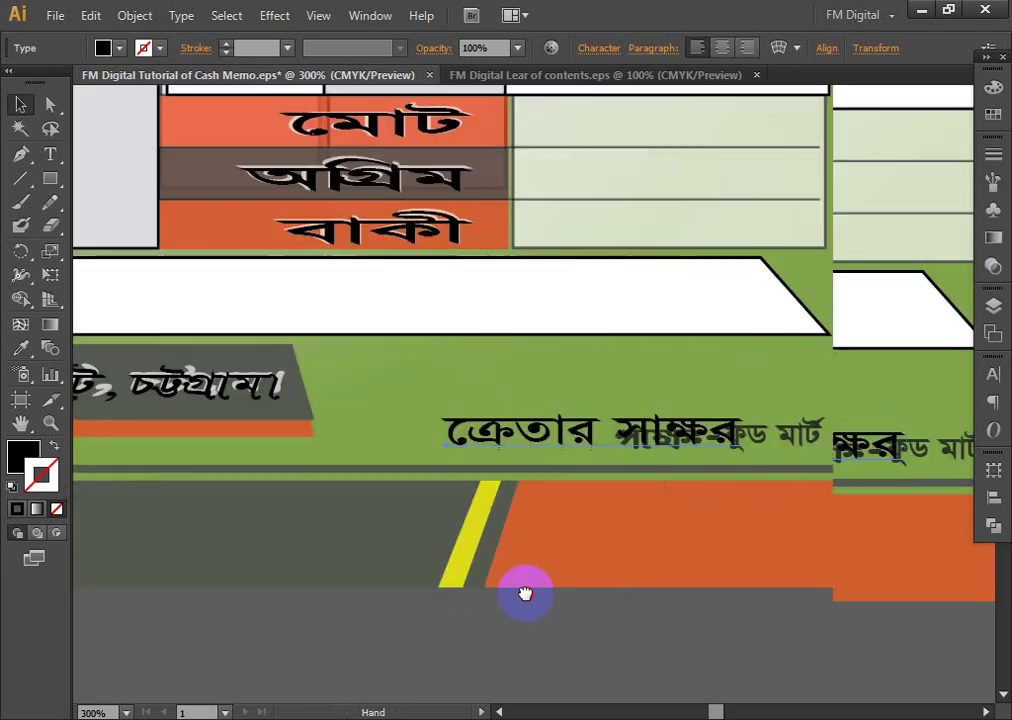
pyautogui.hotkey('shift', 'Right')
pyautogui.hotkey('shift', 'Right')
pyautogui.hotkey('shift', 'Right')
pyautogui.hotkey('shift', 'Right')
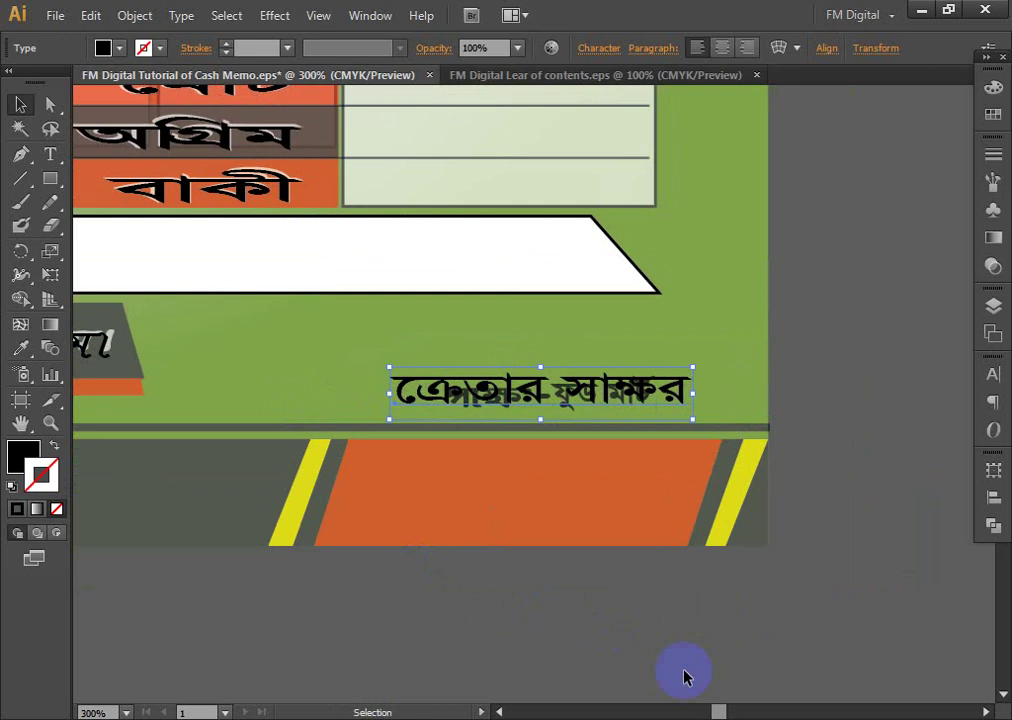
pyautogui.press('Down')
pyautogui.press('Down')
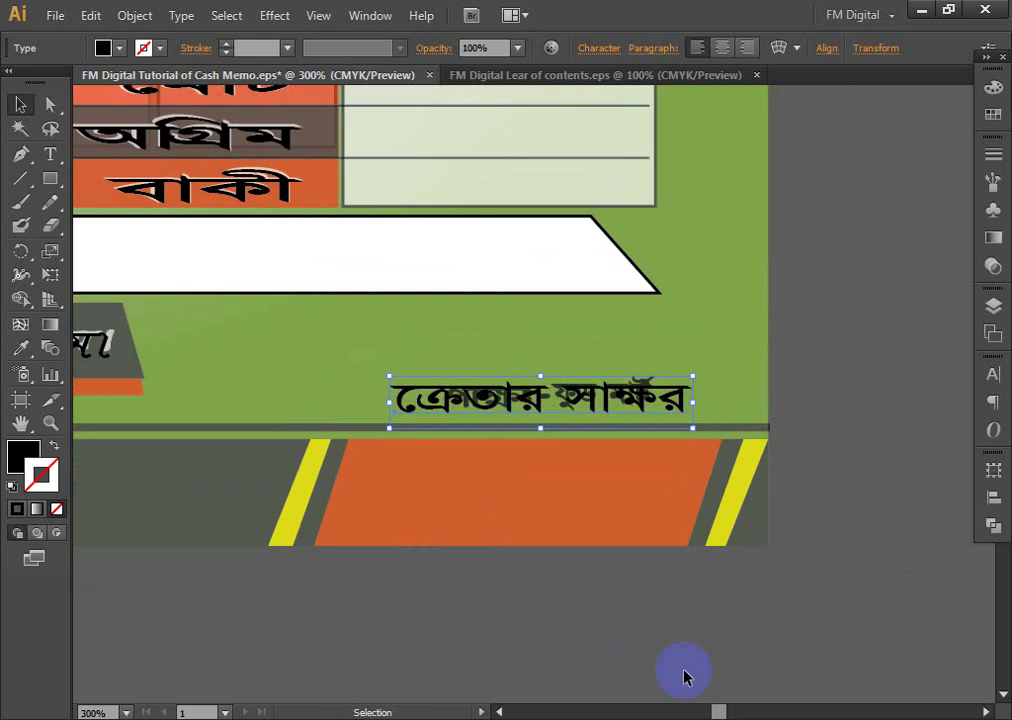
pyautogui.press('Down')
pyautogui.press('Down')
pyautogui.press('Right')
pyautogui.press('Right')
pyautogui.press('Right')
pyautogui.press('Right')
pyautogui.press('Right')
pyautogui.press('Right')
pyautogui.press('Right')
pyautogui.press('Right')
pyautogui.press('Right')
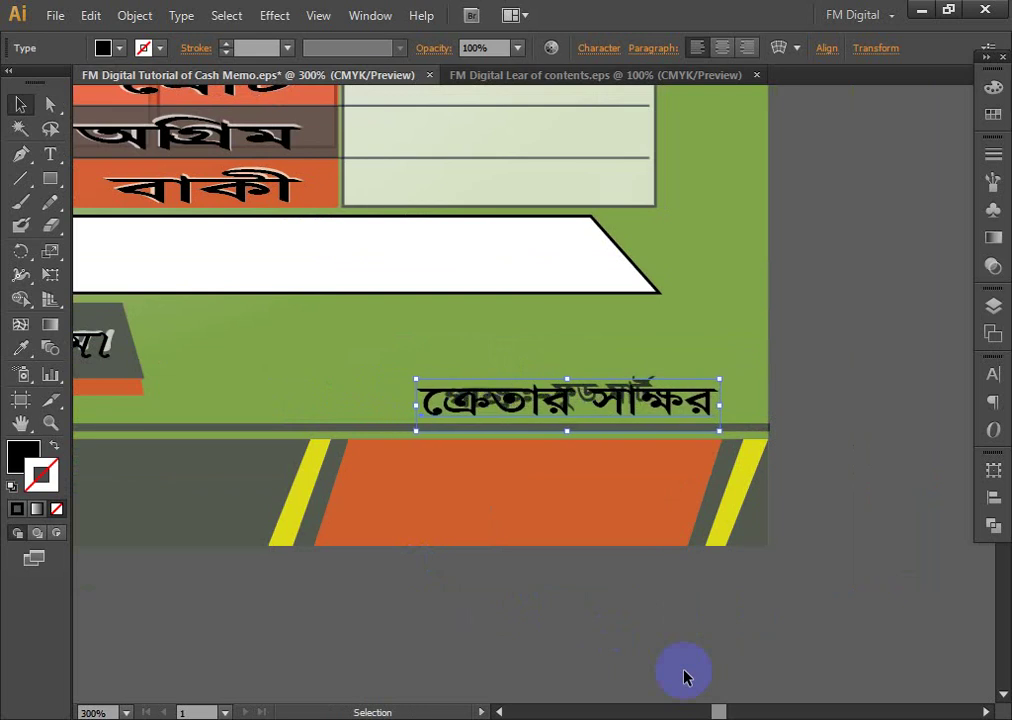
pyautogui.press('Right')
pyautogui.press('Right')
pyautogui.press('Right')
pyautogui.press('Right')
pyautogui.press('Right')
pyautogui.press('Right')
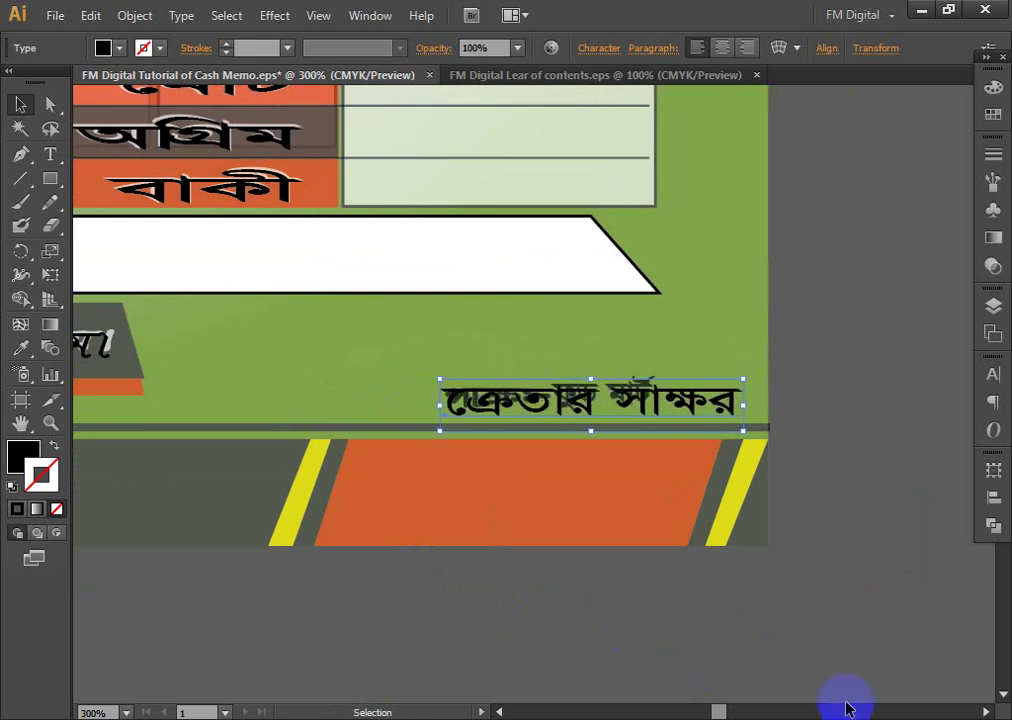
# - Retype the copied label as পক্ষে-ফুড মার্ট and narrow it horizontally
pyautogui.press('t')
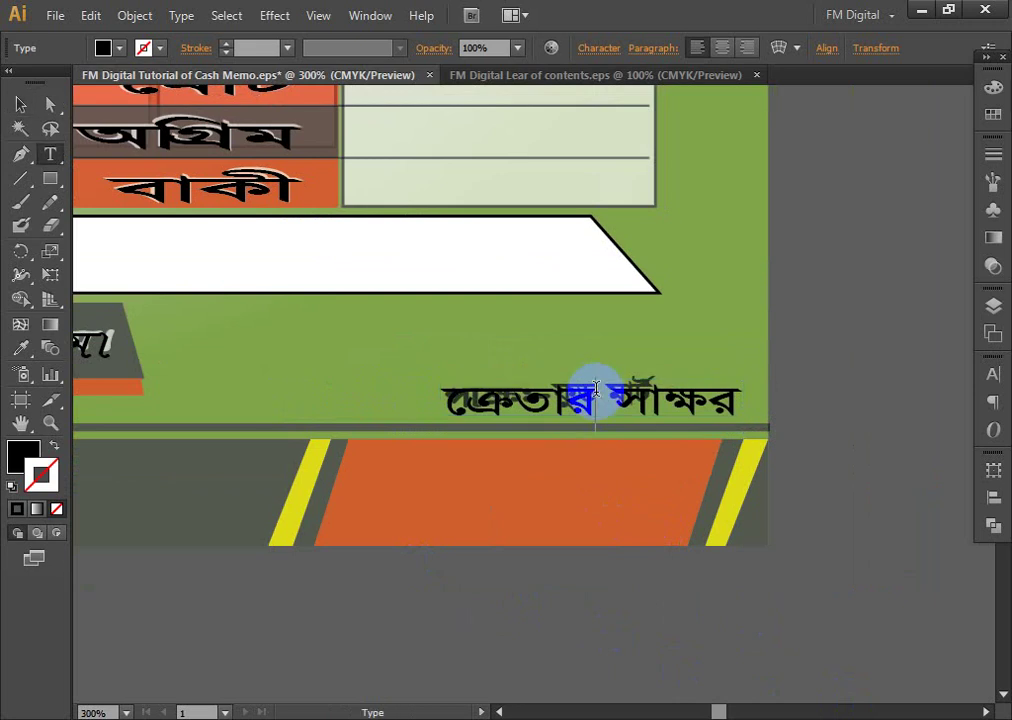
pyautogui.click(667, 482)
pyautogui.press('BackSpace')
pyautogui.press('BackSpace')
pyautogui.press('BackSpace')
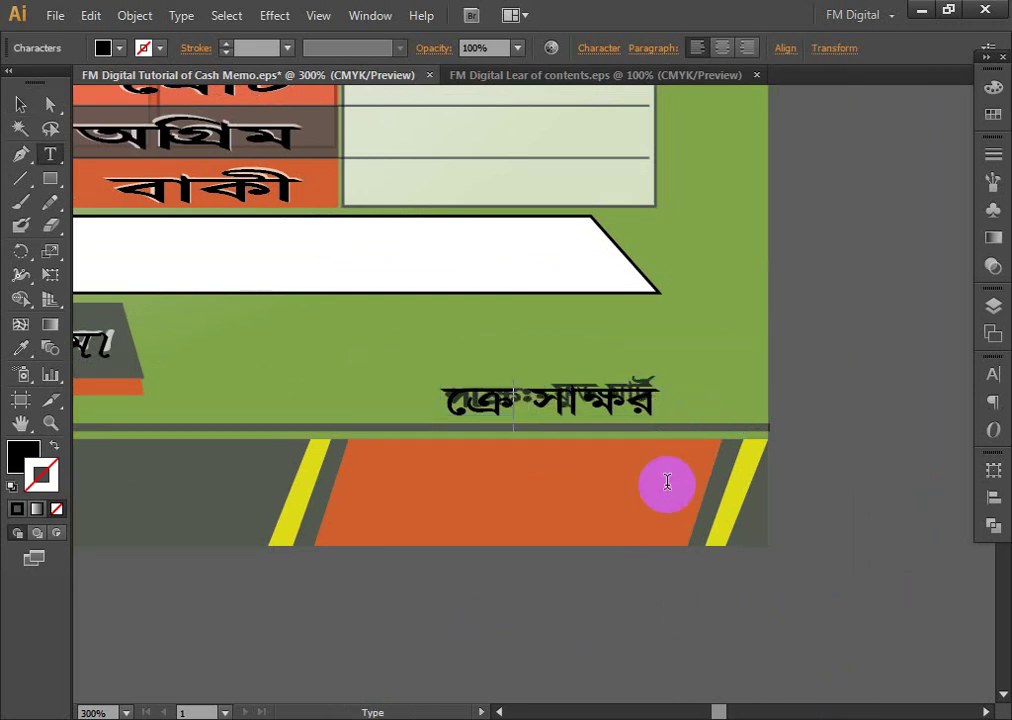
pyautogui.press('BackSpace')
pyautogui.press('BackSpace')
pyautogui.press('BackSpace')
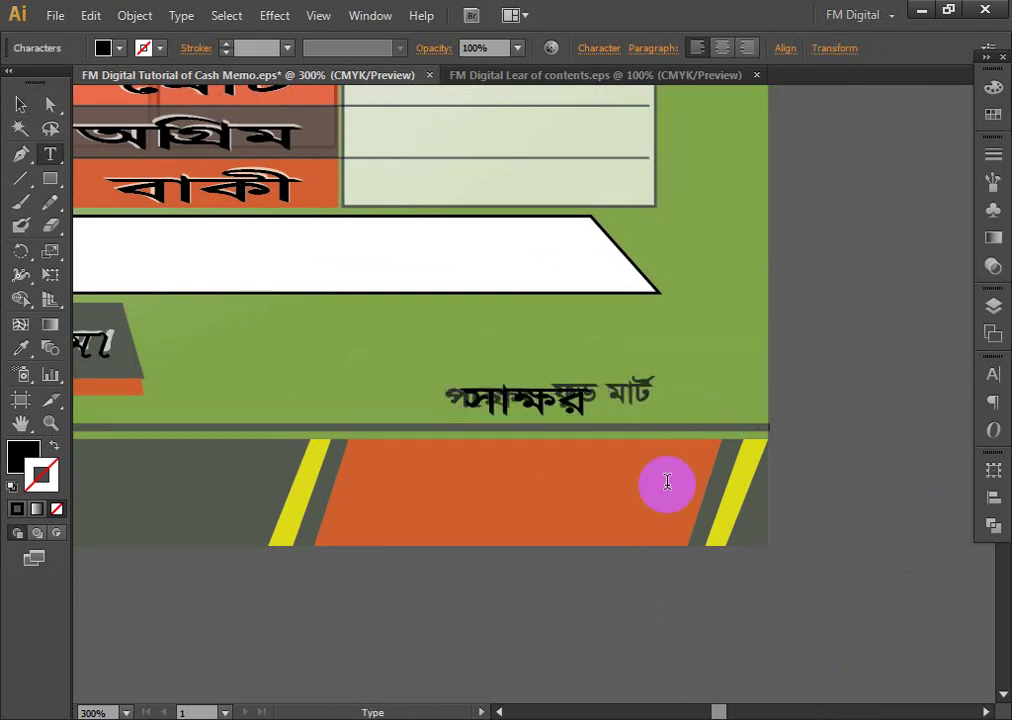
pyautogui.write('পক্ষে ')
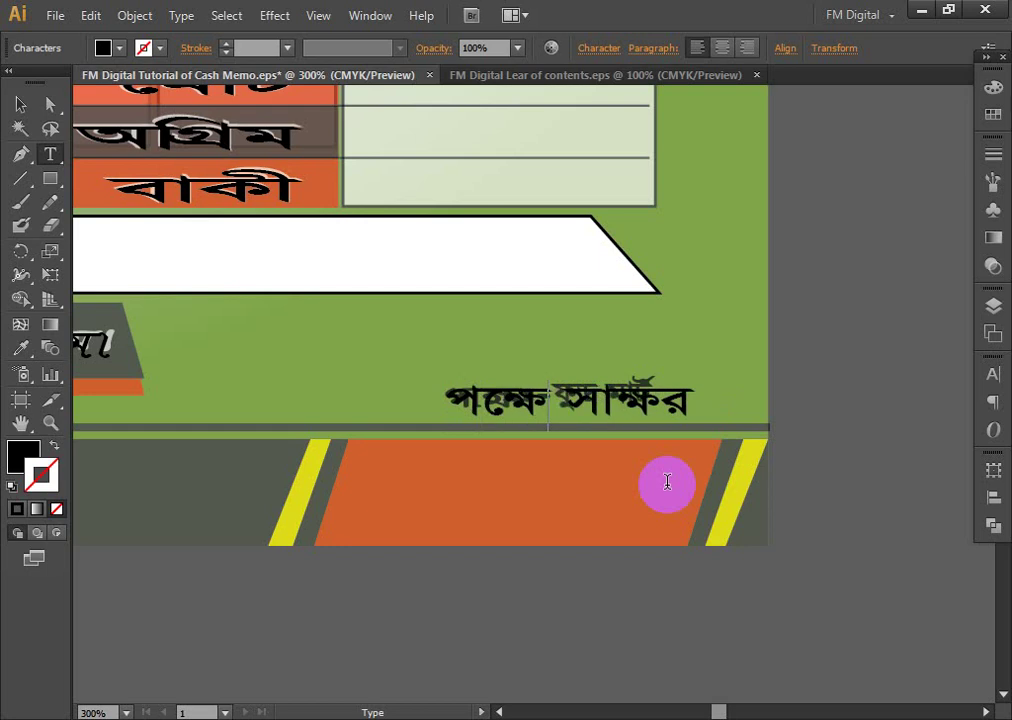
pyautogui.write('-')
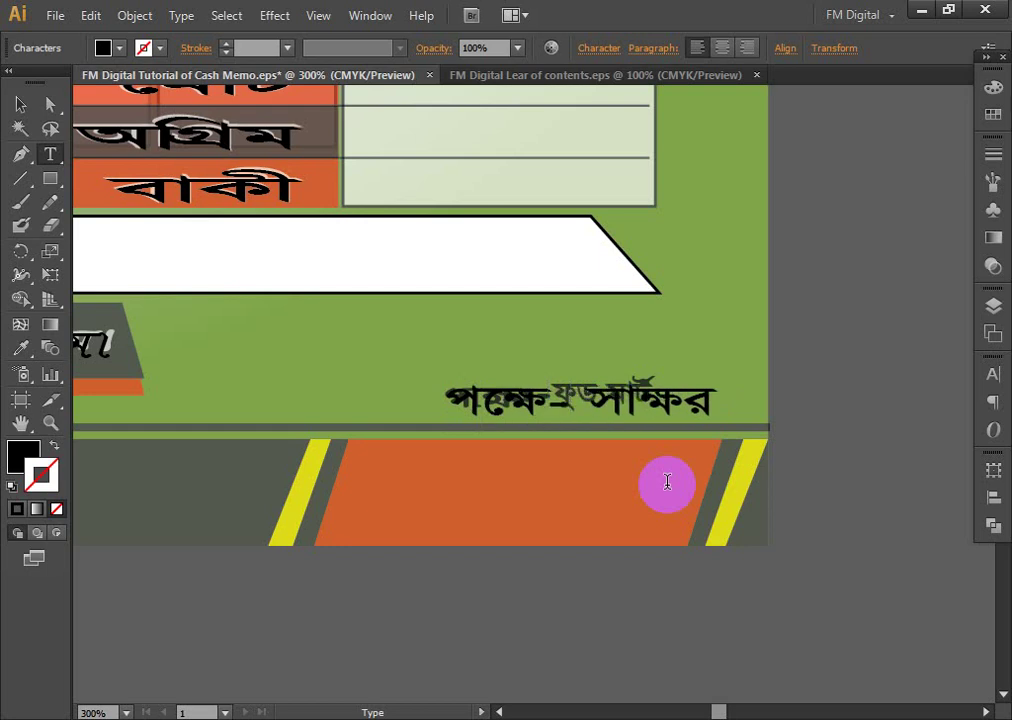
pyautogui.write('ফুড')
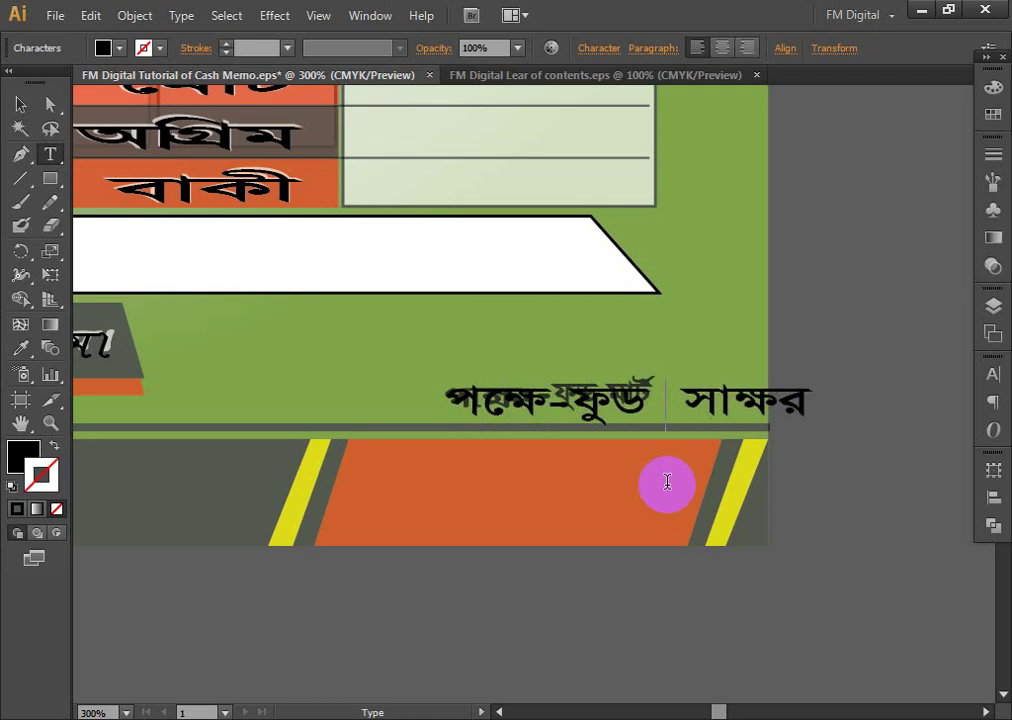
pyautogui.write(' মাট')
pyautogui.press('Delete')
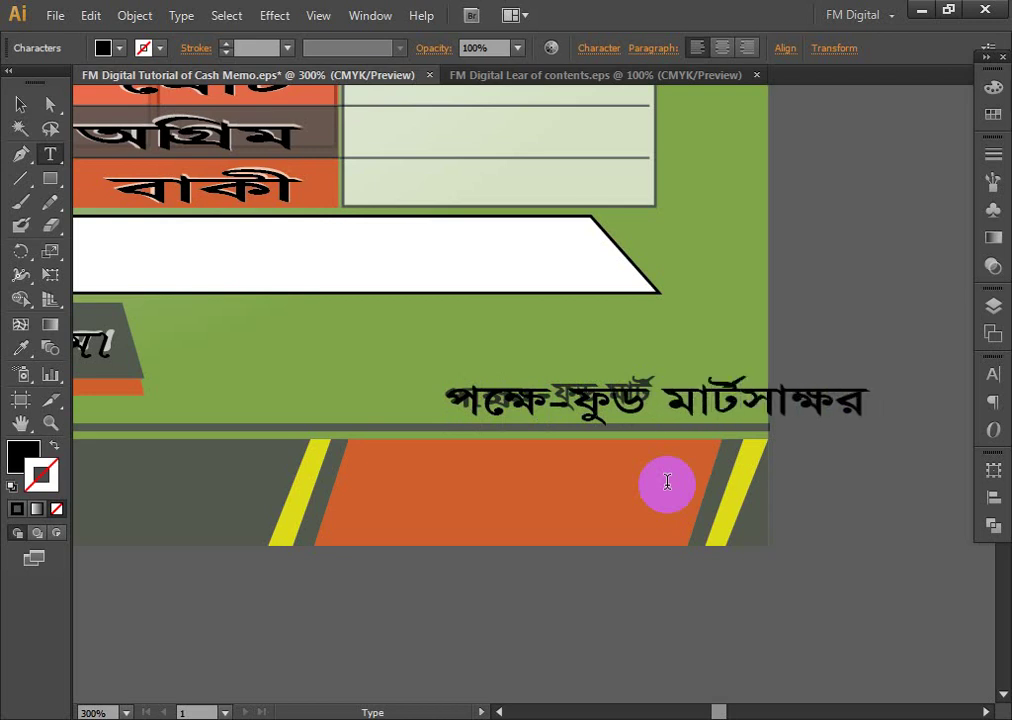
pyautogui.press('Delete')
pyautogui.press('Delete')
pyautogui.press('Delete')
pyautogui.press('Delete')
pyautogui.press('Delete')
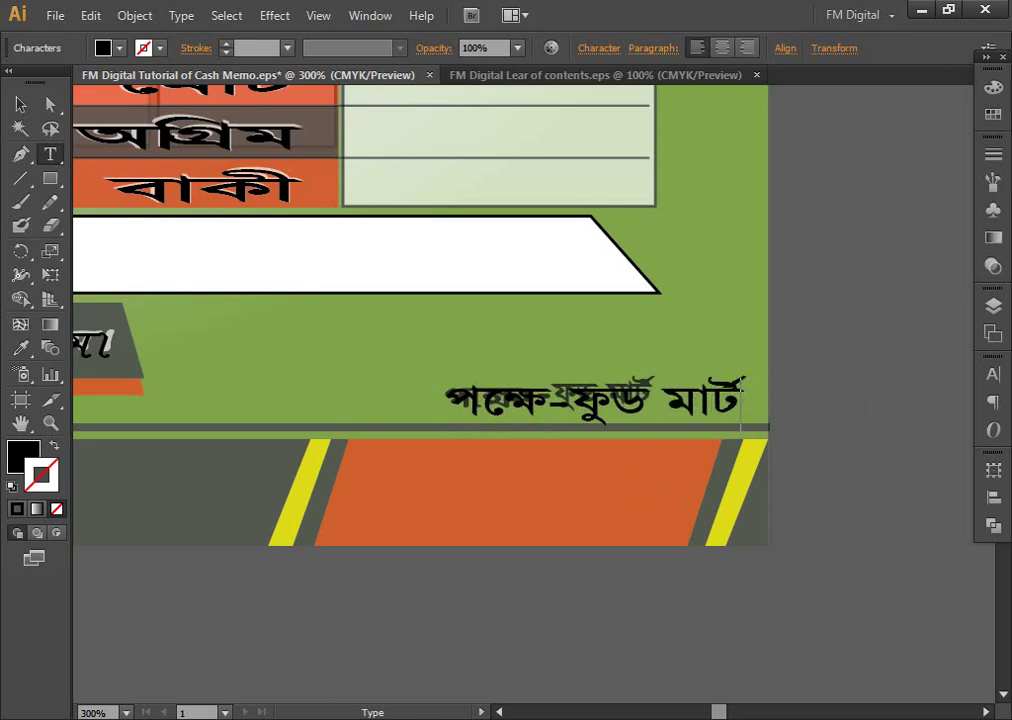
pyautogui.click(20, 104)
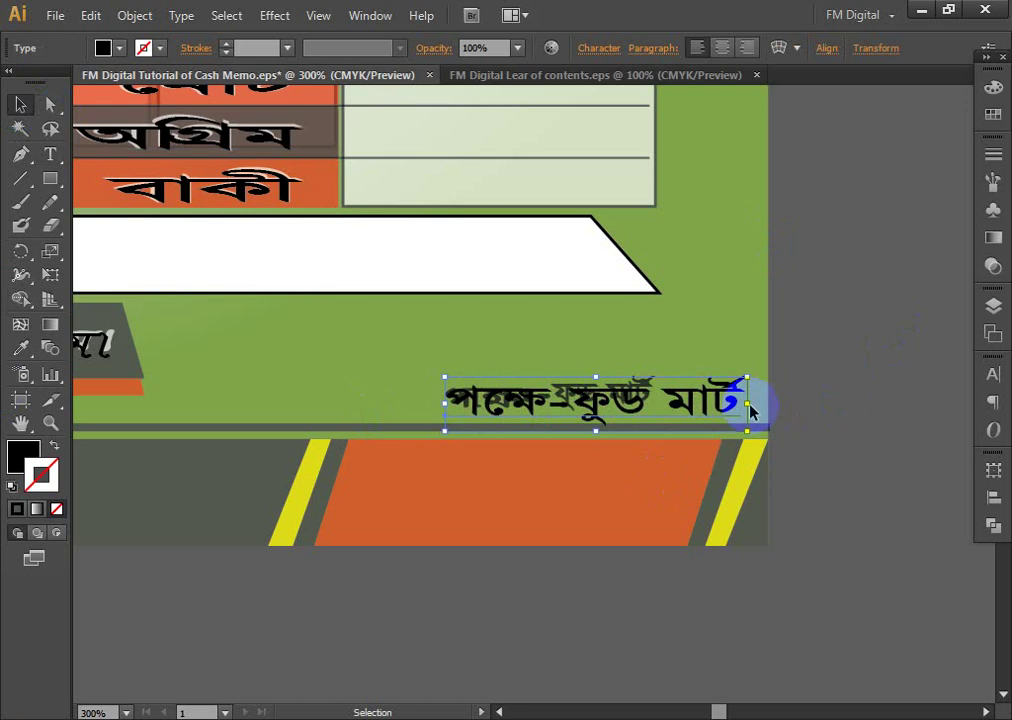
pyautogui.moveTo(750, 406); pyautogui.dragTo(682, 400)
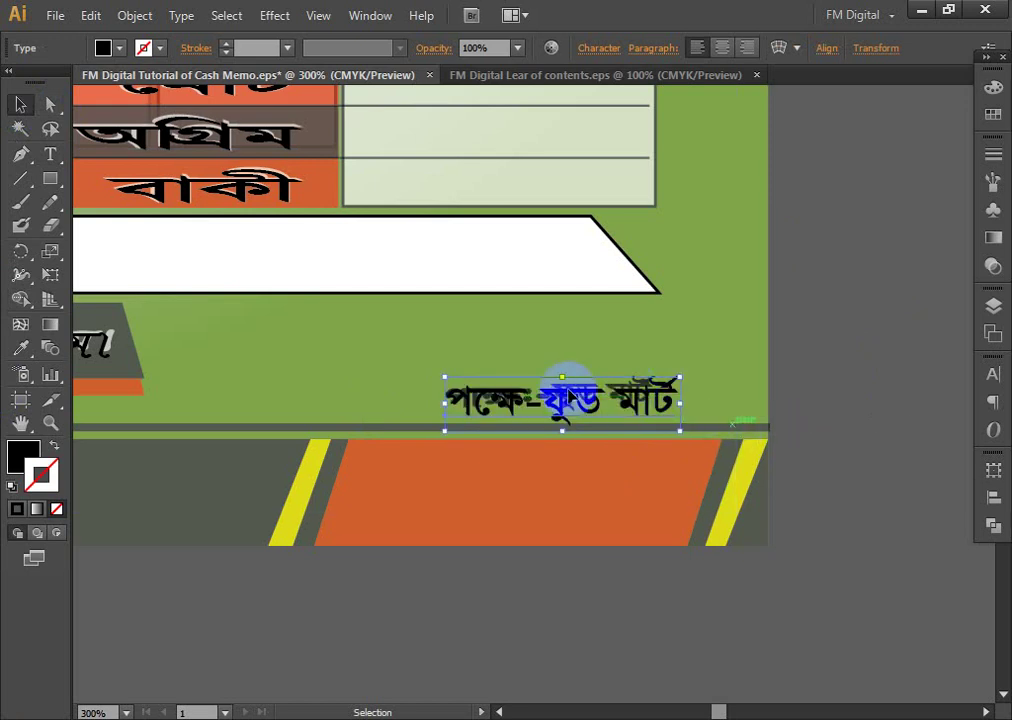
# - Split ফুড মার্ট into its own text object placed above-right, and shrink the পক্ষে- text
pyautogui.press('t')
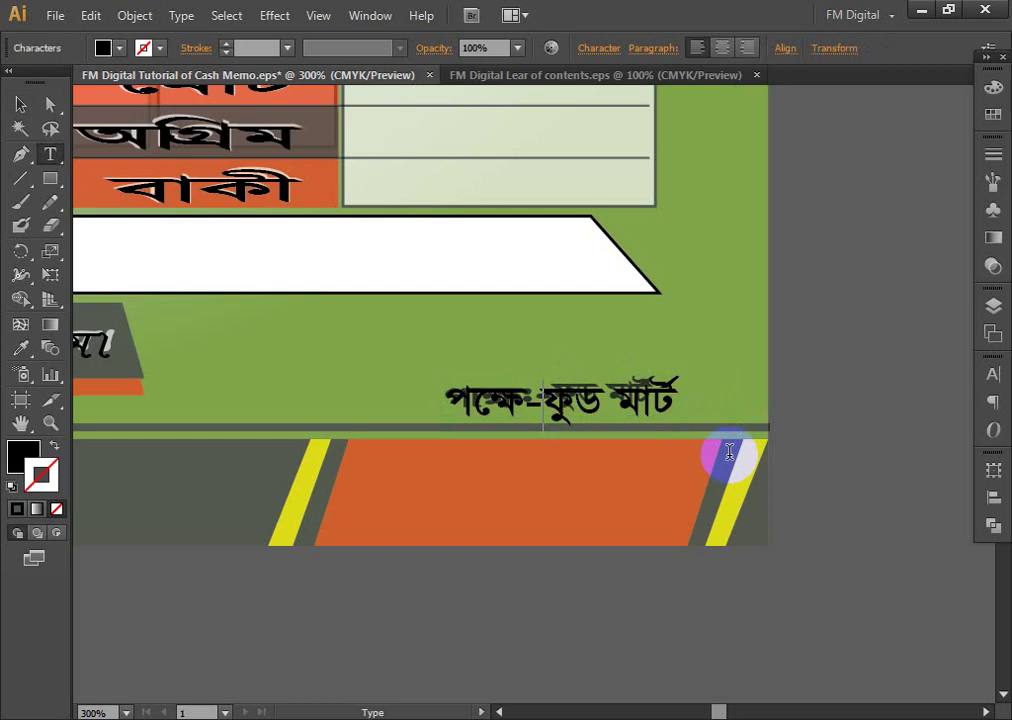
pyautogui.hotkey('shift', 'Right')
pyautogui.hotkey('shift', 'Right')
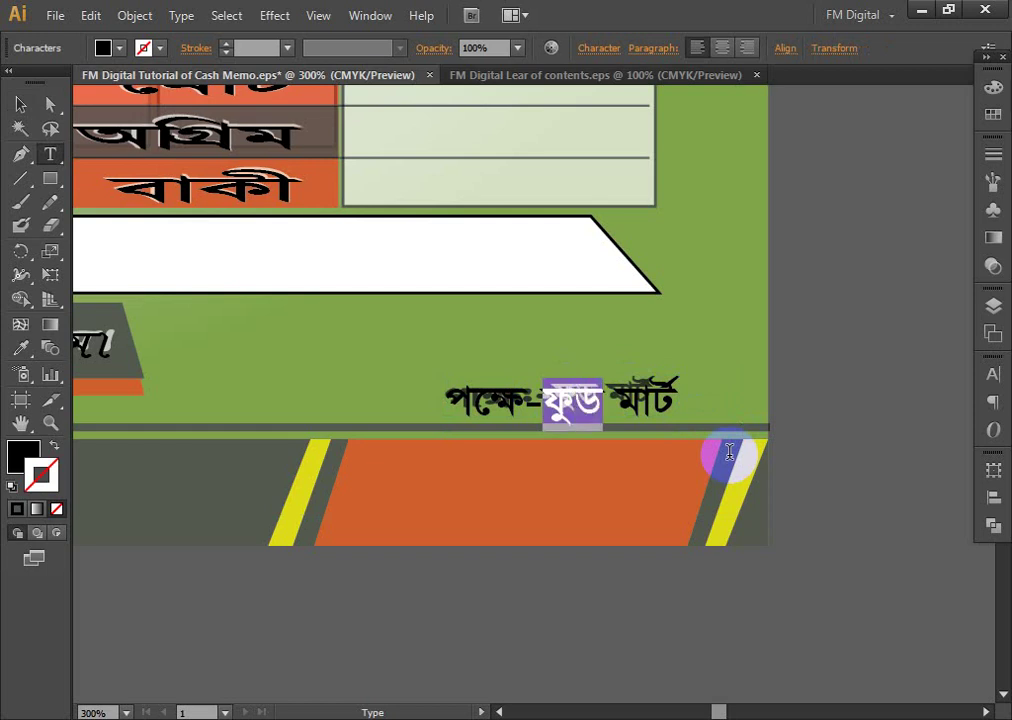
pyautogui.hotkey('shift', 'Right')
pyautogui.hotkey('shift', 'Right')
pyautogui.hotkey('shift', 'Right')
pyautogui.click(501, 357)
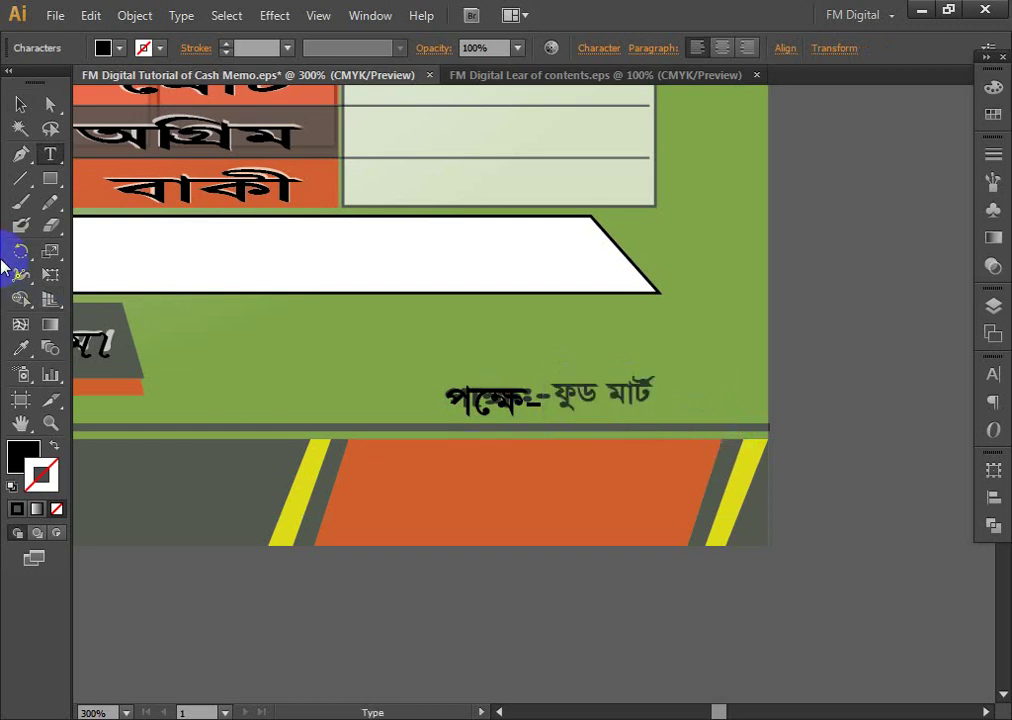
pyautogui.click(20, 104)
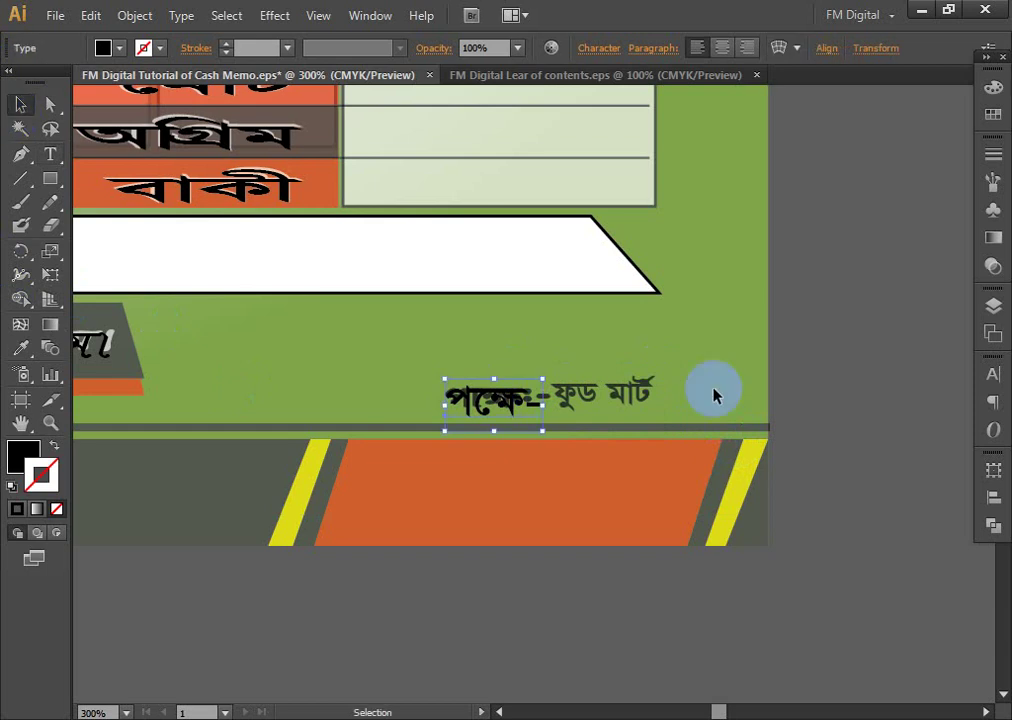
pyautogui.click(833, 520)
pyautogui.hotkey('ctrl', 'v')
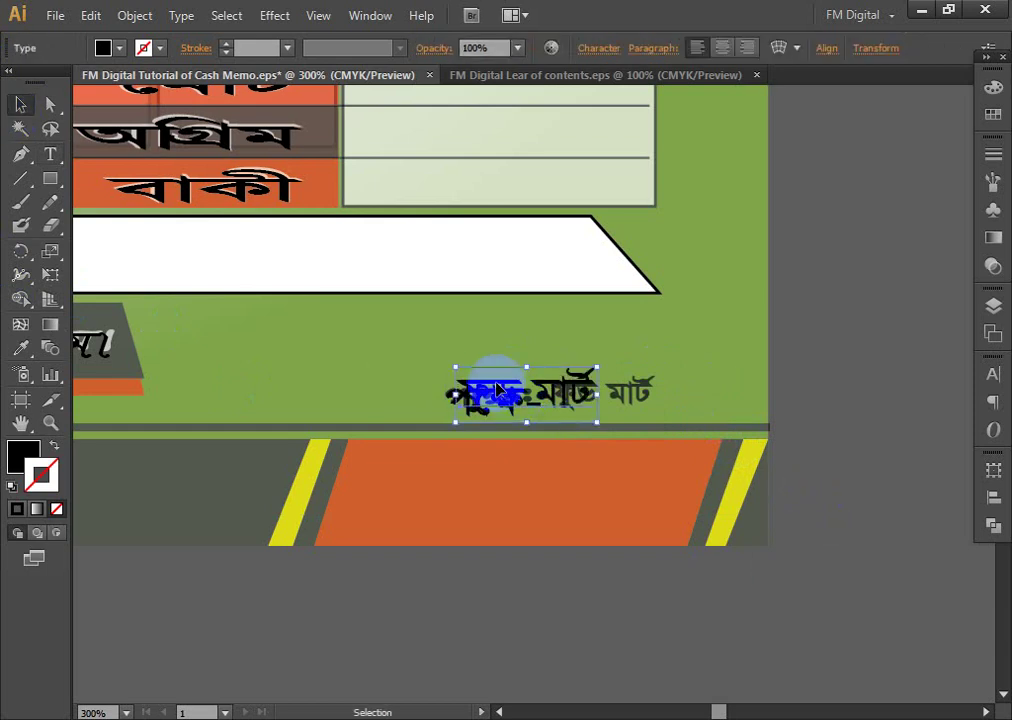
pyautogui.moveTo(497, 389); pyautogui.dragTo(624, 373)
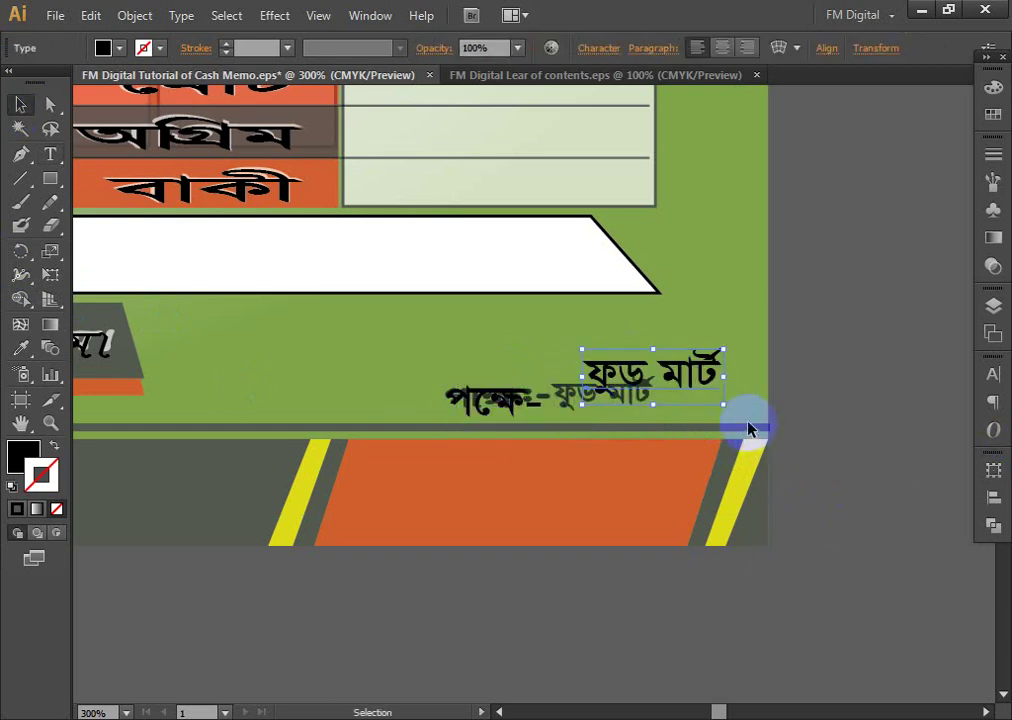
pyautogui.click(518, 404)
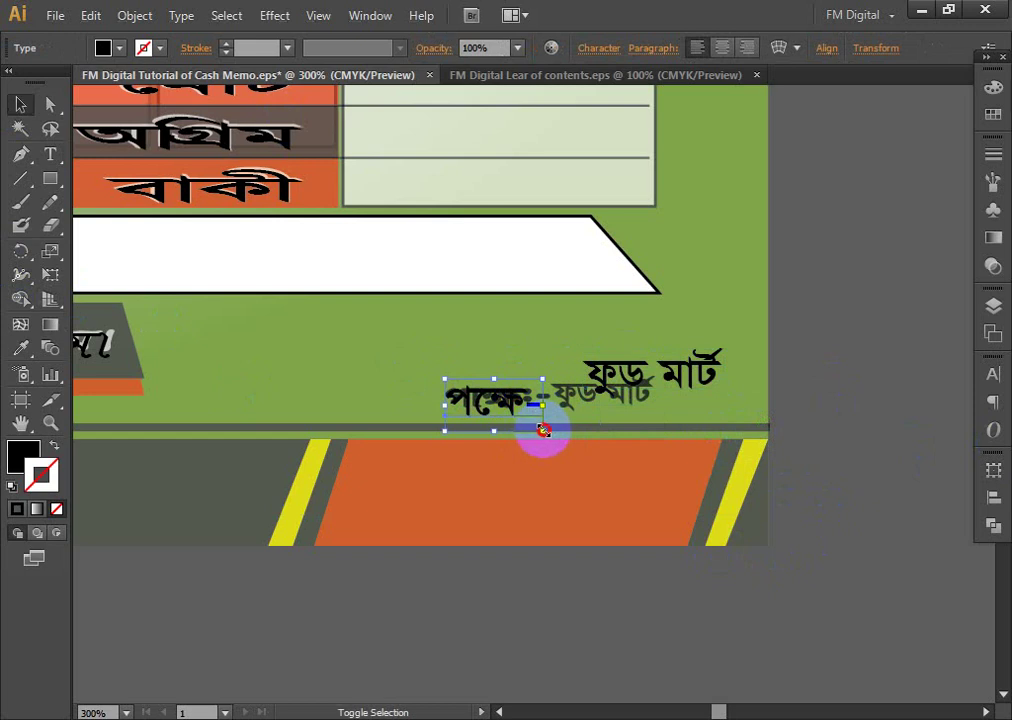
pyautogui.moveTo(543, 430); pyautogui.dragTo(535, 427)
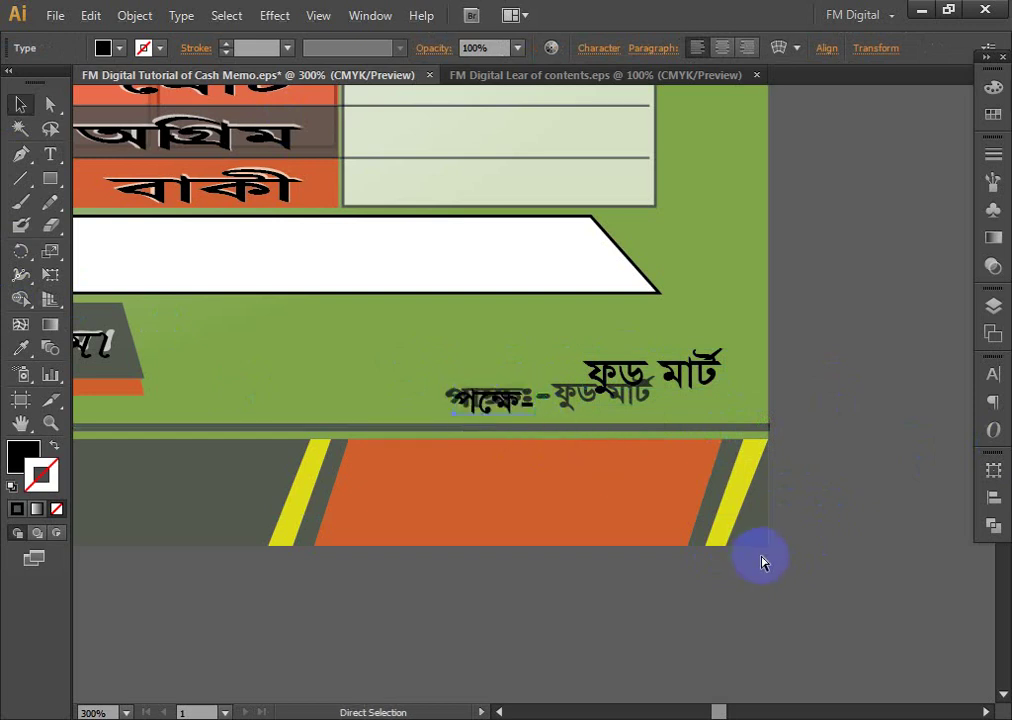
pyautogui.hotkey('ctrl', '+')
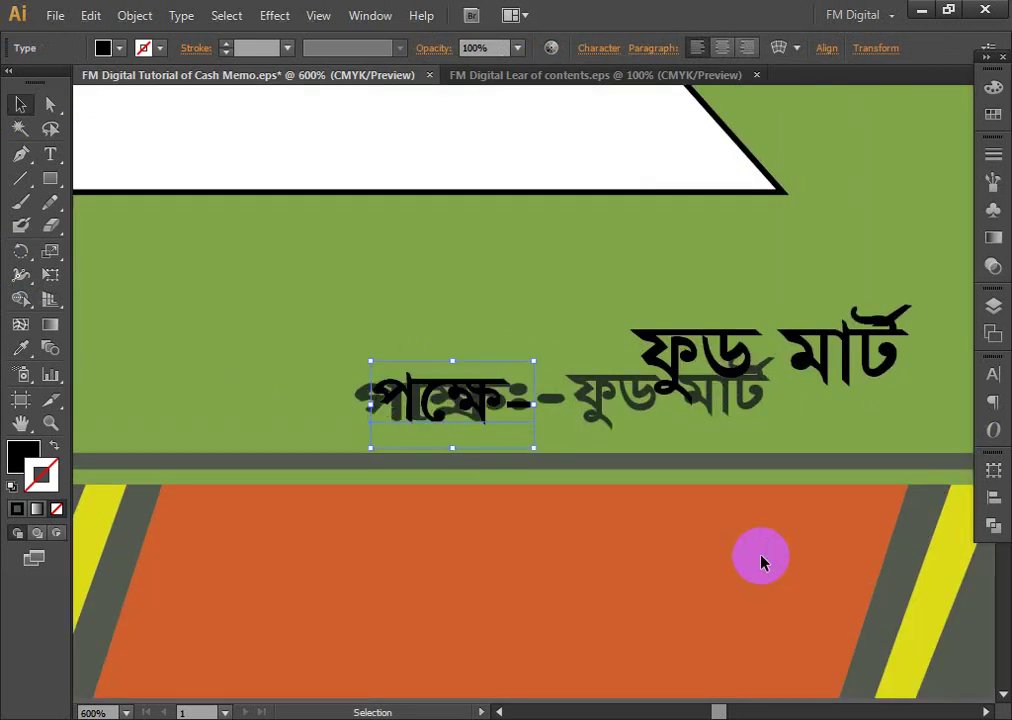
# - Change the label to পক্ষেঃ- and nudge it slightly right and down over the footer text
pyautogui.press('Left')
pyautogui.press('Left')
pyautogui.press('Down')
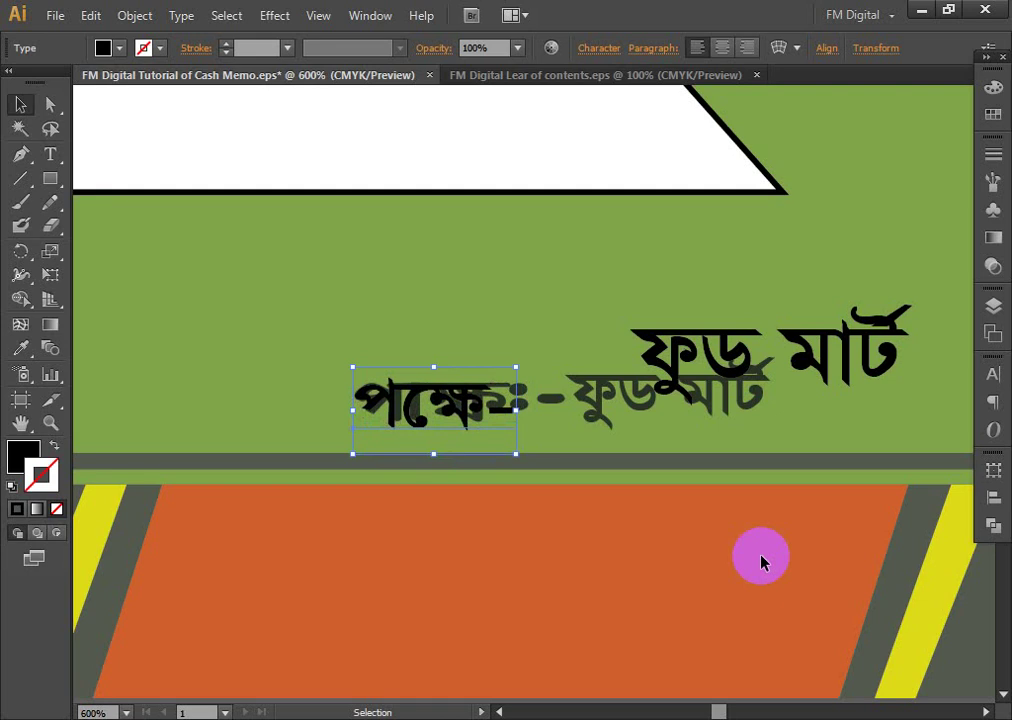
pyautogui.press('Up')
pyautogui.doubleClick(520, 412)
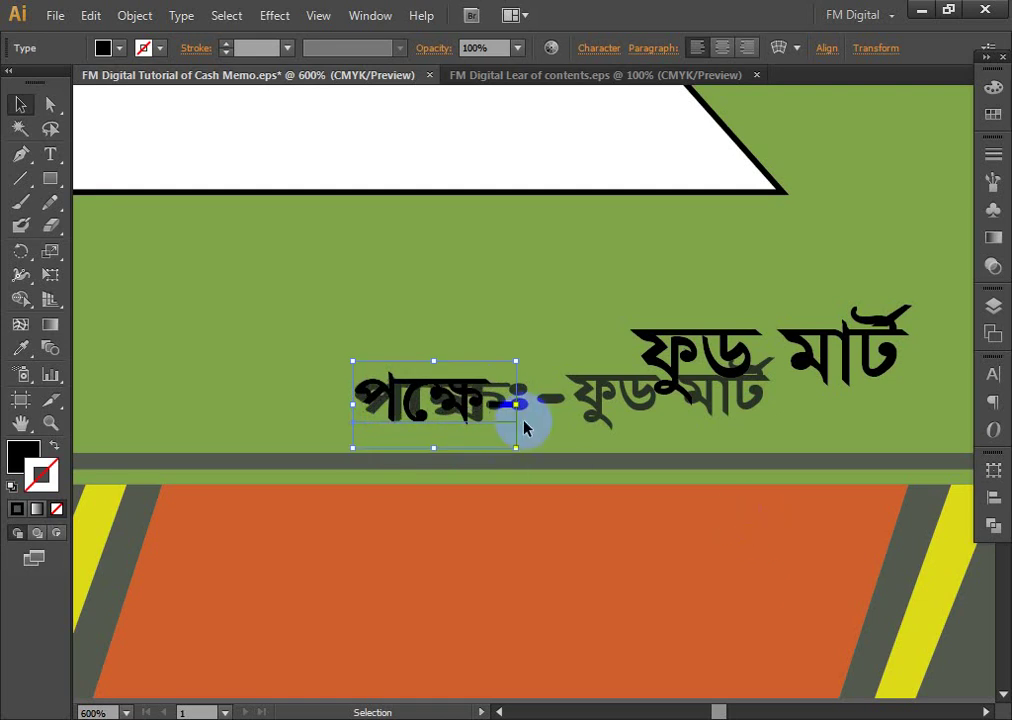
pyautogui.moveTo(520, 412); pyautogui.dragTo(486, 406)
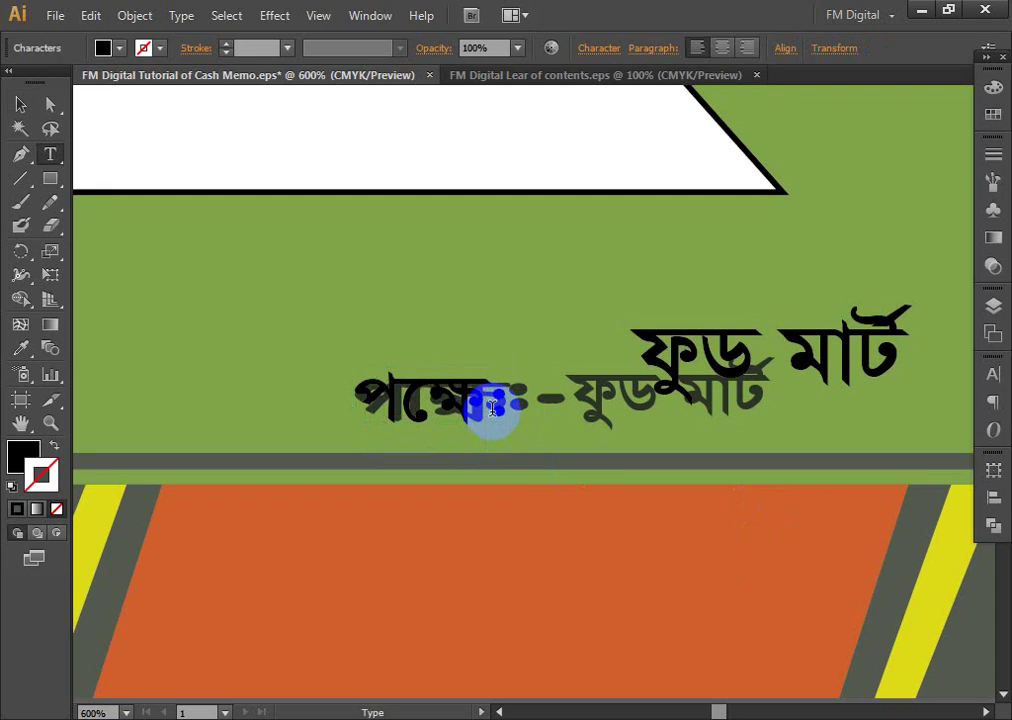
pyautogui.click(21, 103)
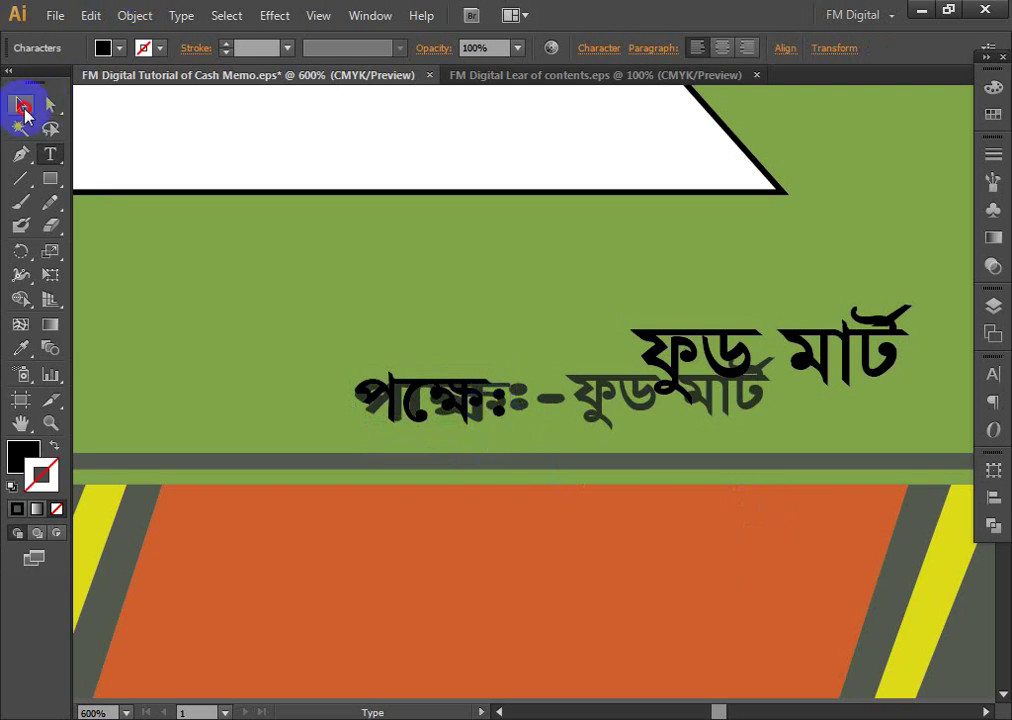
pyautogui.click(488, 408)
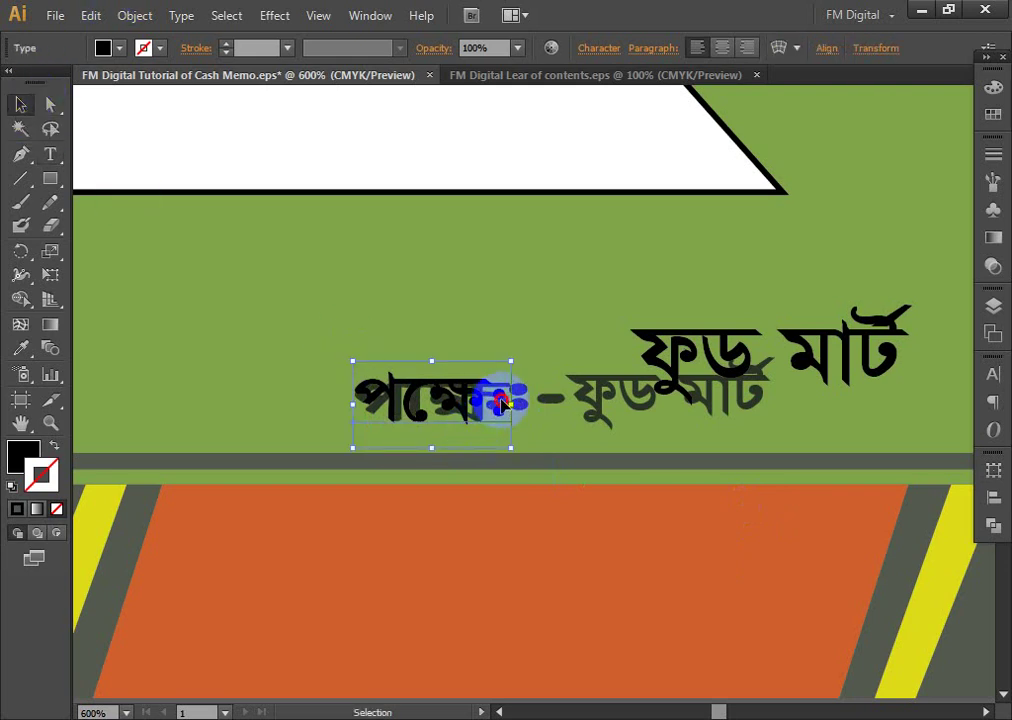
pyautogui.doubleClick(501, 402)
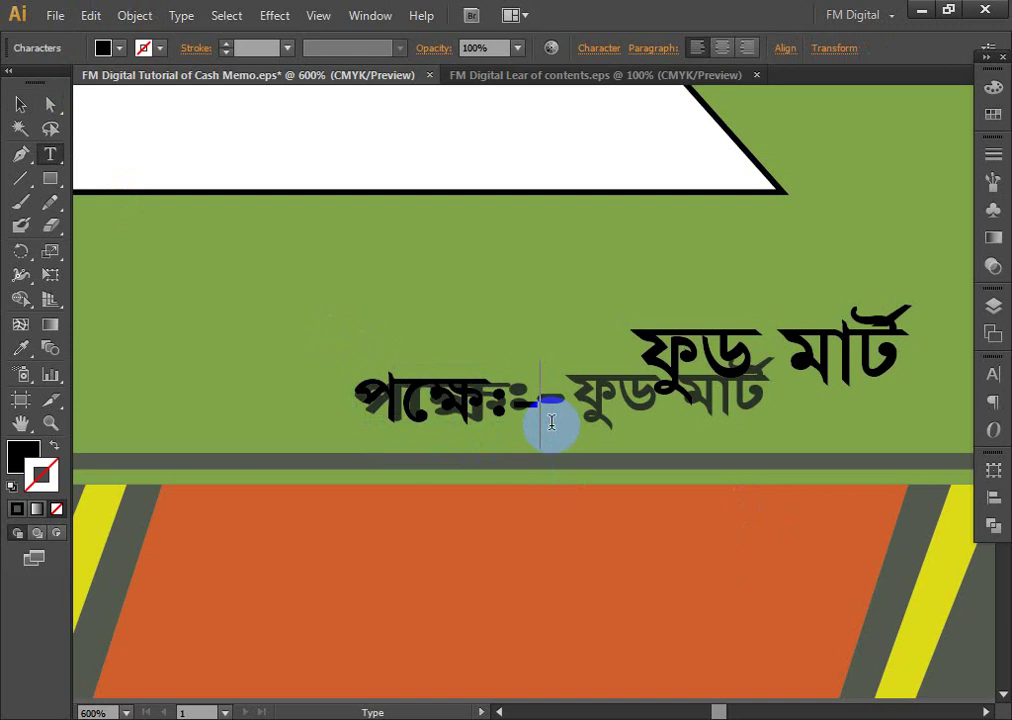
pyautogui.click(22, 103)
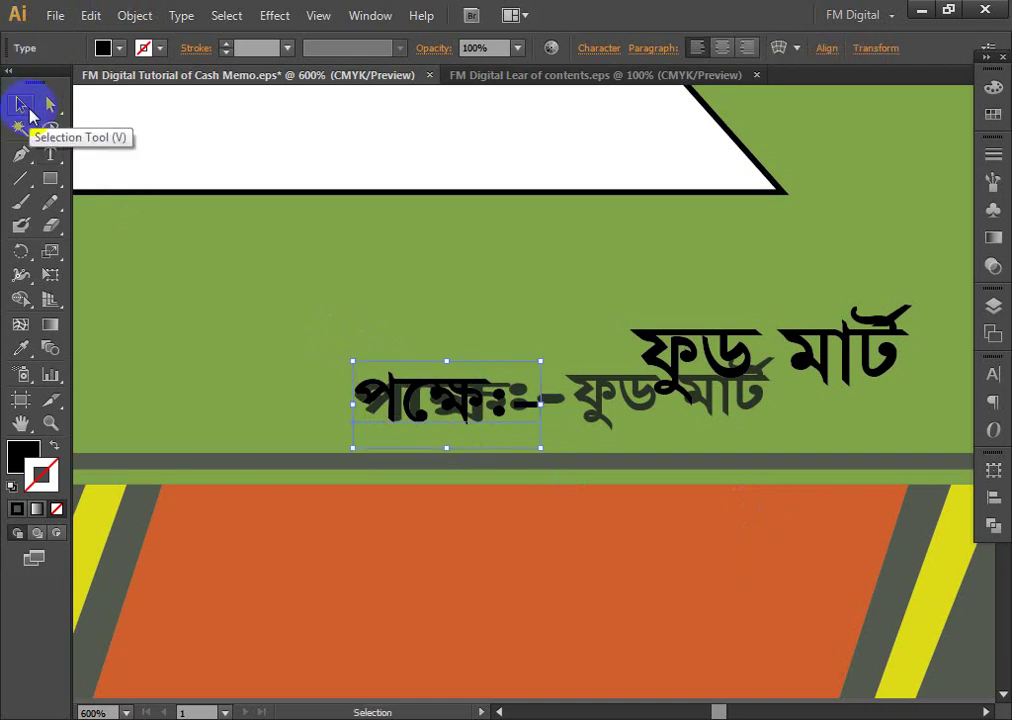
pyautogui.press('Right')
pyautogui.press('Down')
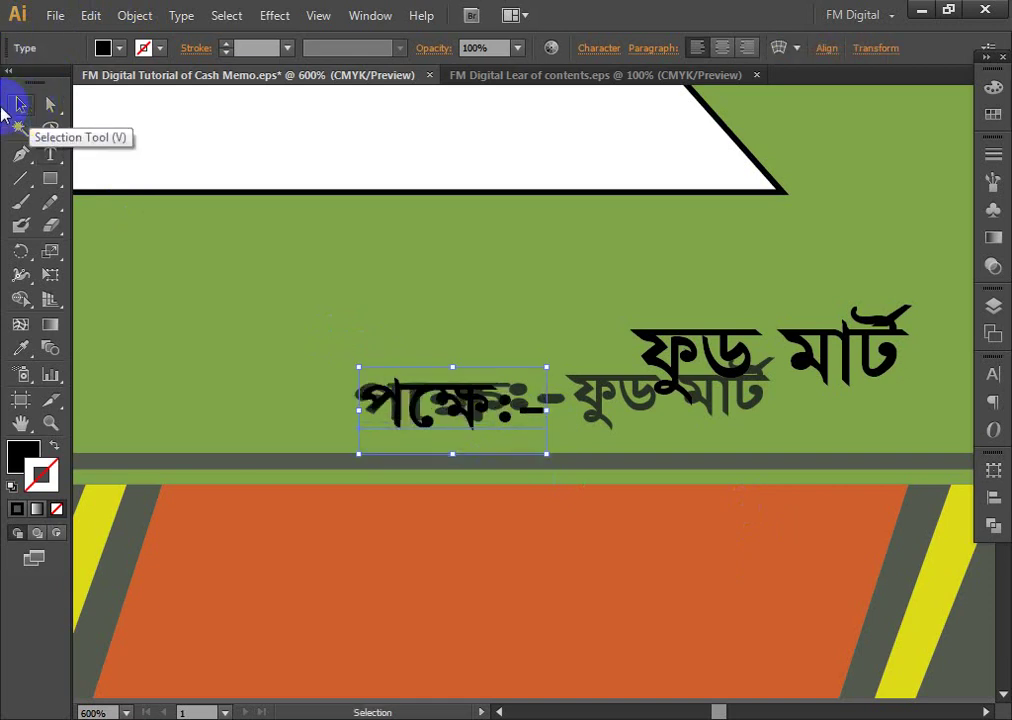
# - Cycle the পক্ষেঃ- label through Bengali fonts in the Character panel, stopping on SumeshwariOMJ
pyautogui.click(993, 374)
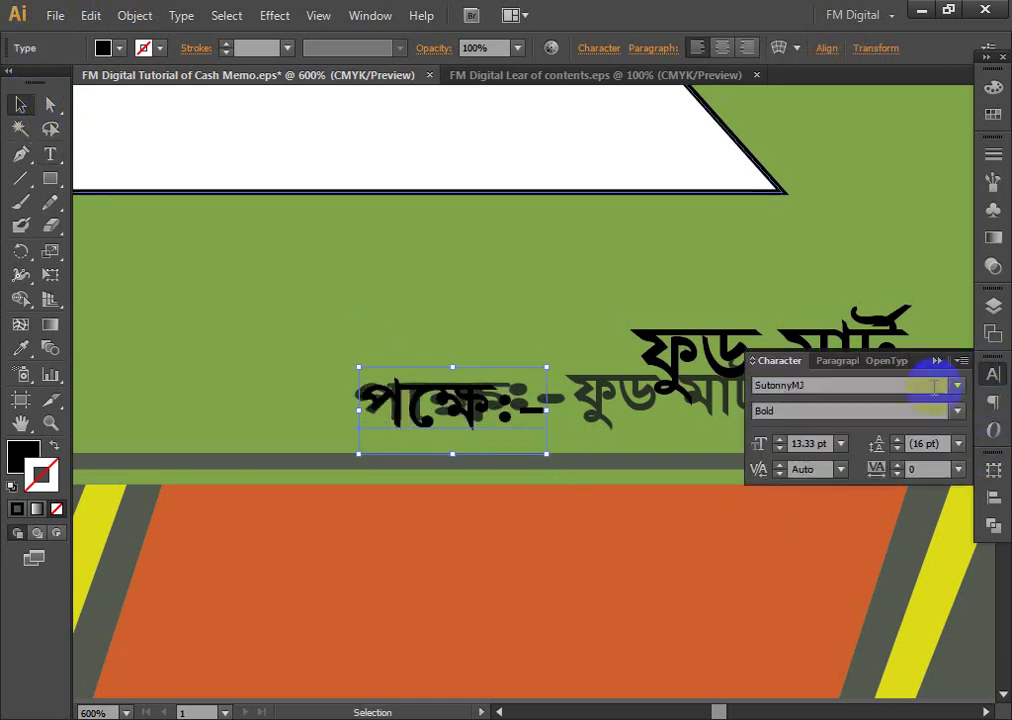
pyautogui.click(862, 386)
pyautogui.press('Down')
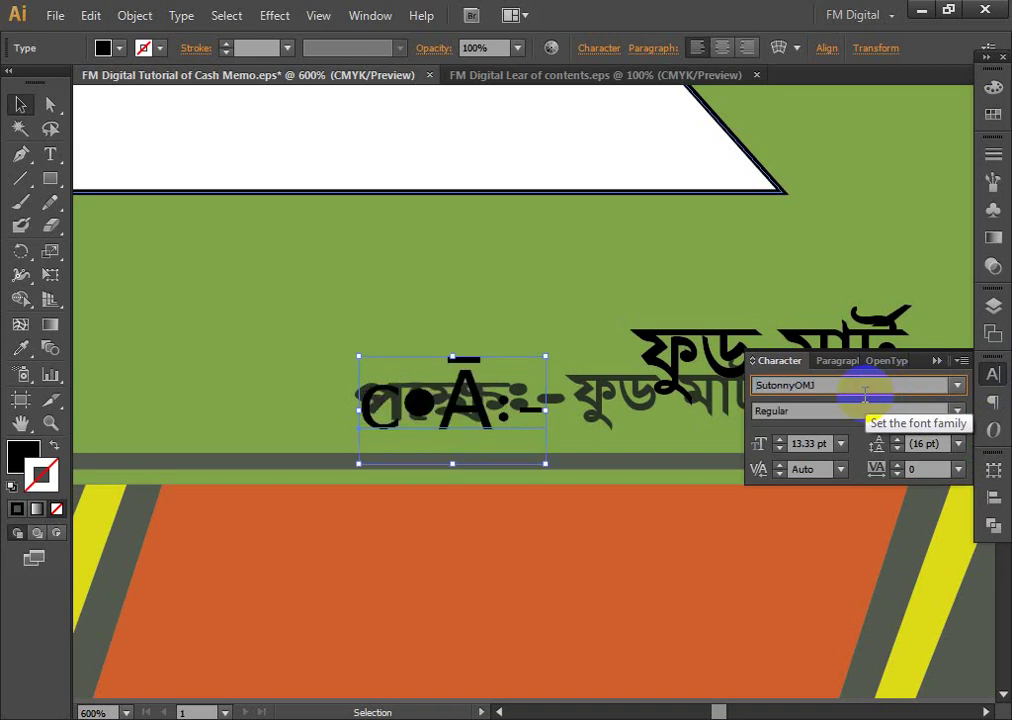
pyautogui.press('Down')
pyautogui.press('Down')
pyautogui.press('Down')
pyautogui.press('Down')
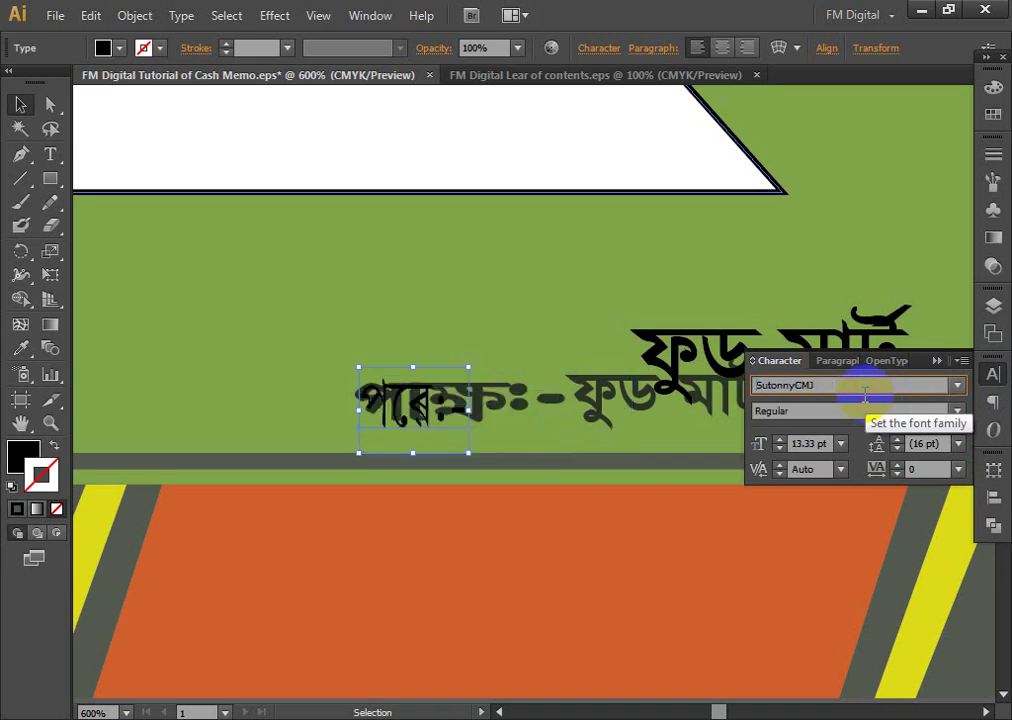
pyautogui.press('Down')
pyautogui.press('Down')
pyautogui.press('Down')
pyautogui.press('Up')
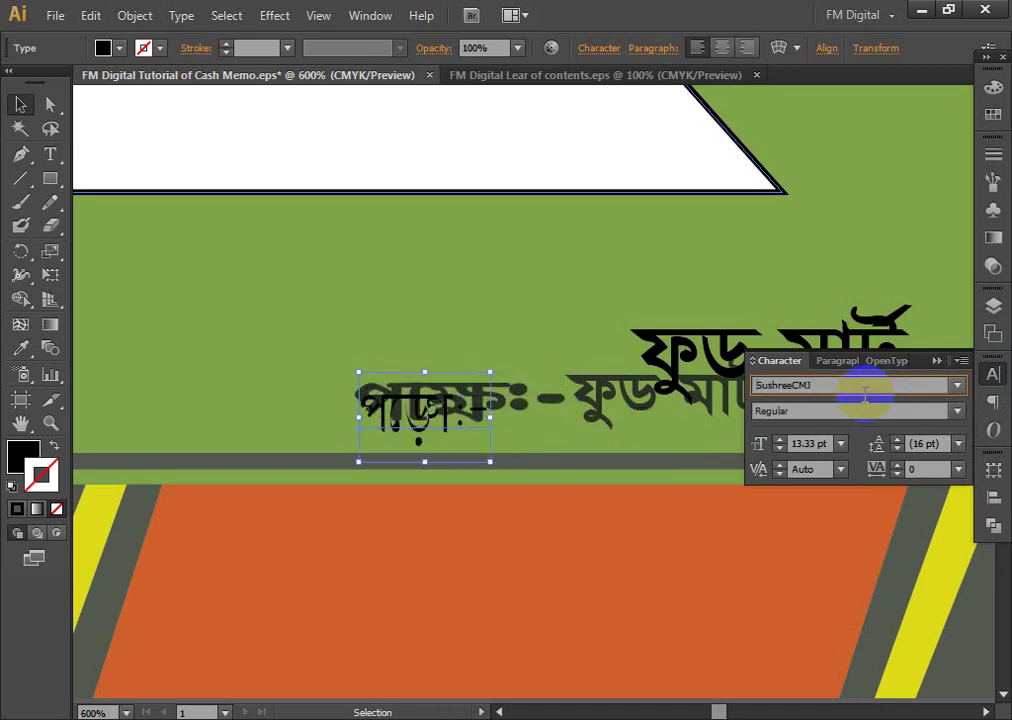
pyautogui.press('Up')
pyautogui.press('Up')
pyautogui.press('Up')
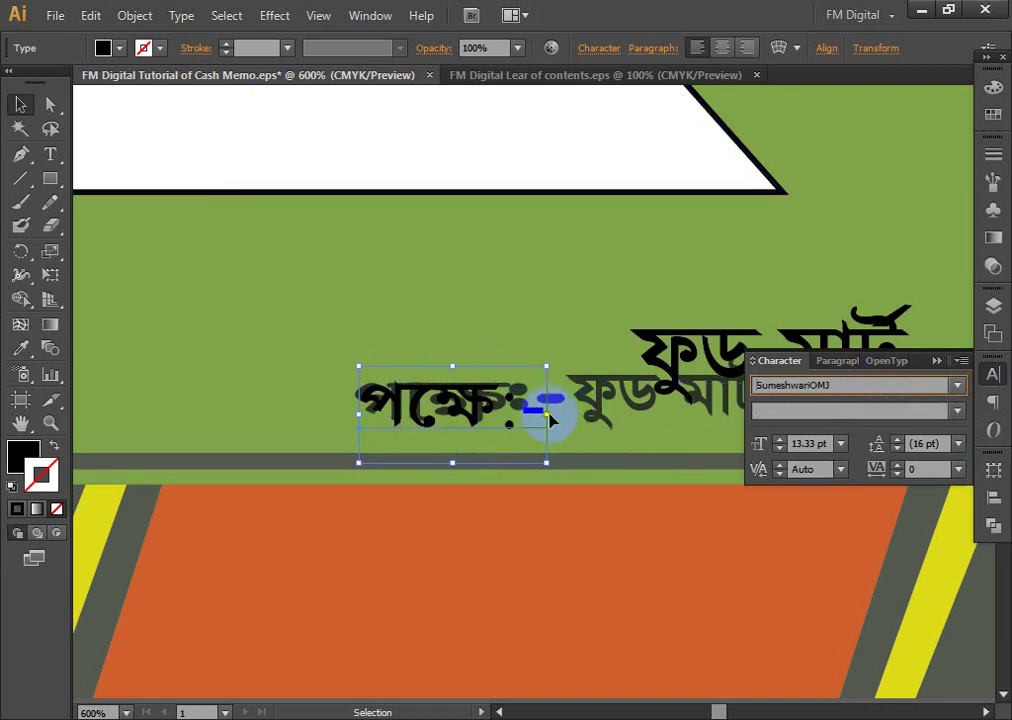
pyautogui.click(955, 413)
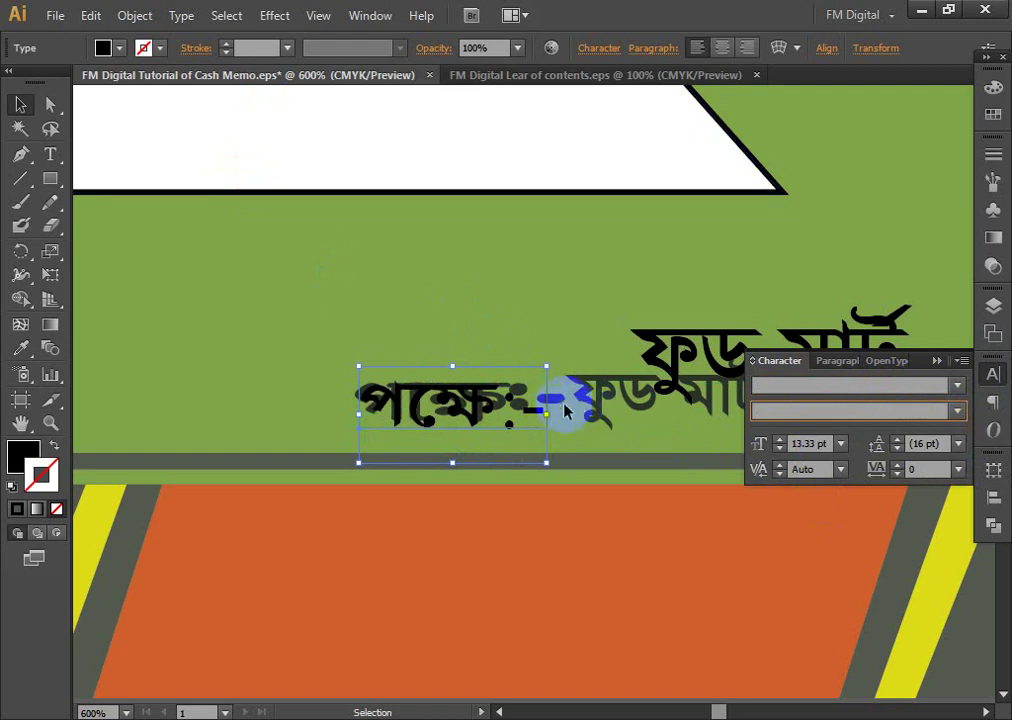
# - Adjust the পক্ষেঃ- label's width and height to fit the footer strip
pyautogui.moveTo(548, 412); pyautogui.dragTo(583, 409)
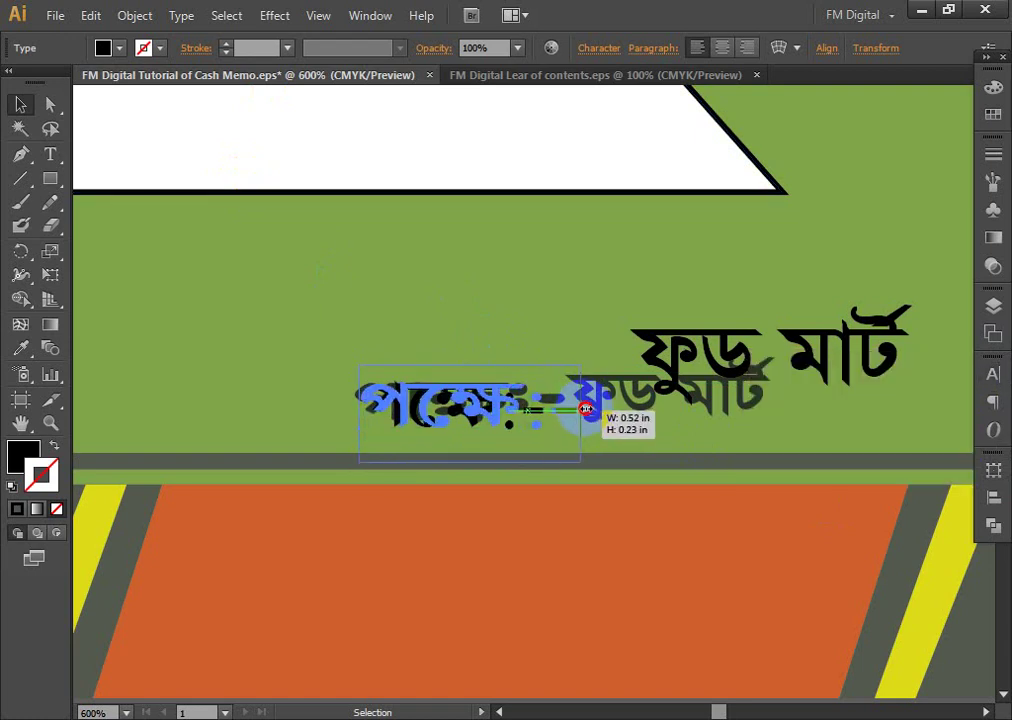
pyautogui.moveTo(586, 409); pyautogui.dragTo(542, 410)
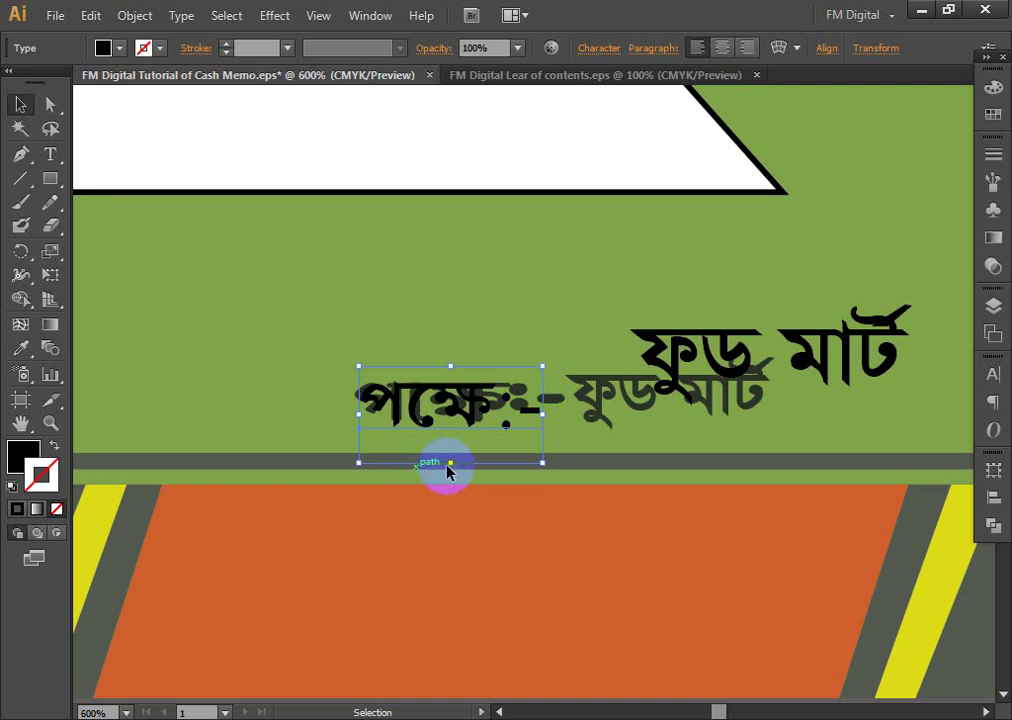
pyautogui.moveTo(452, 460); pyautogui.dragTo(451, 456)
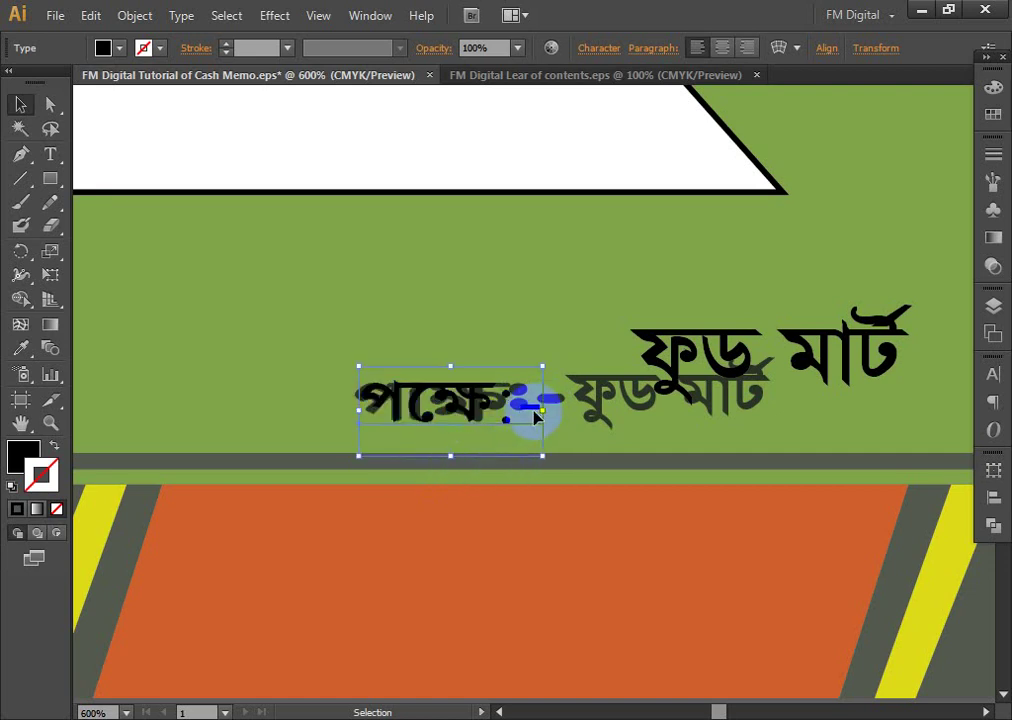
pyautogui.moveTo(541, 410); pyautogui.dragTo(568, 410)
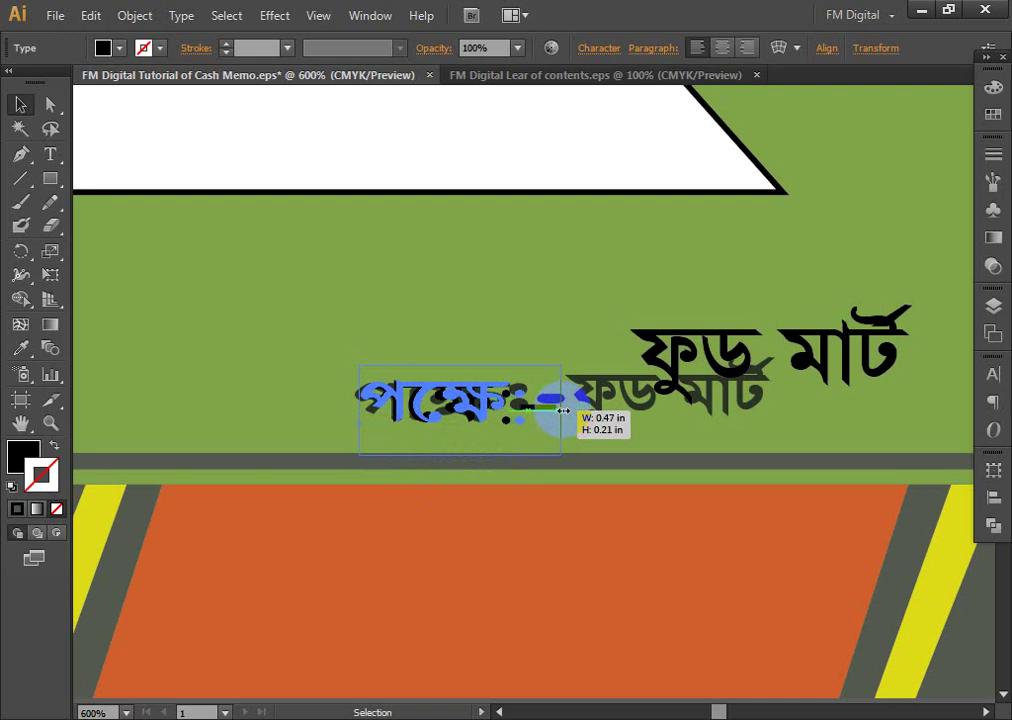
# - Place ফুড মার্ট directly after পক্ষেঃ- and narrow it to match
pyautogui.moveTo(657, 367); pyautogui.dragTo(600, 393)
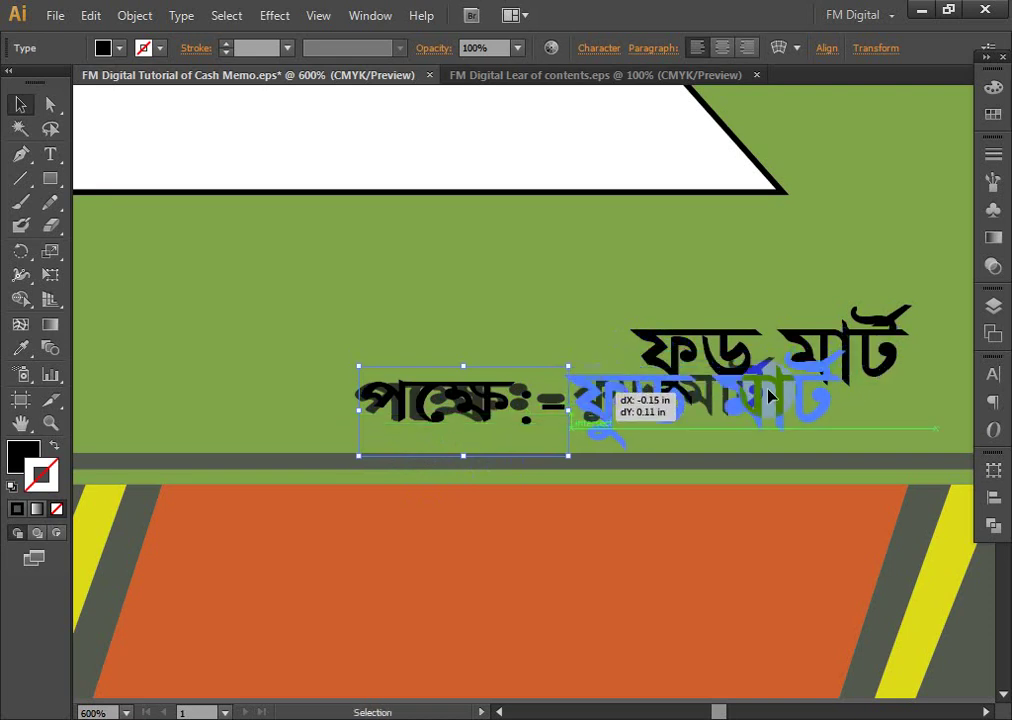
pyautogui.moveTo(600, 393); pyautogui.dragTo(593, 398)
pyautogui.moveTo(846, 407); pyautogui.dragTo(781, 413)
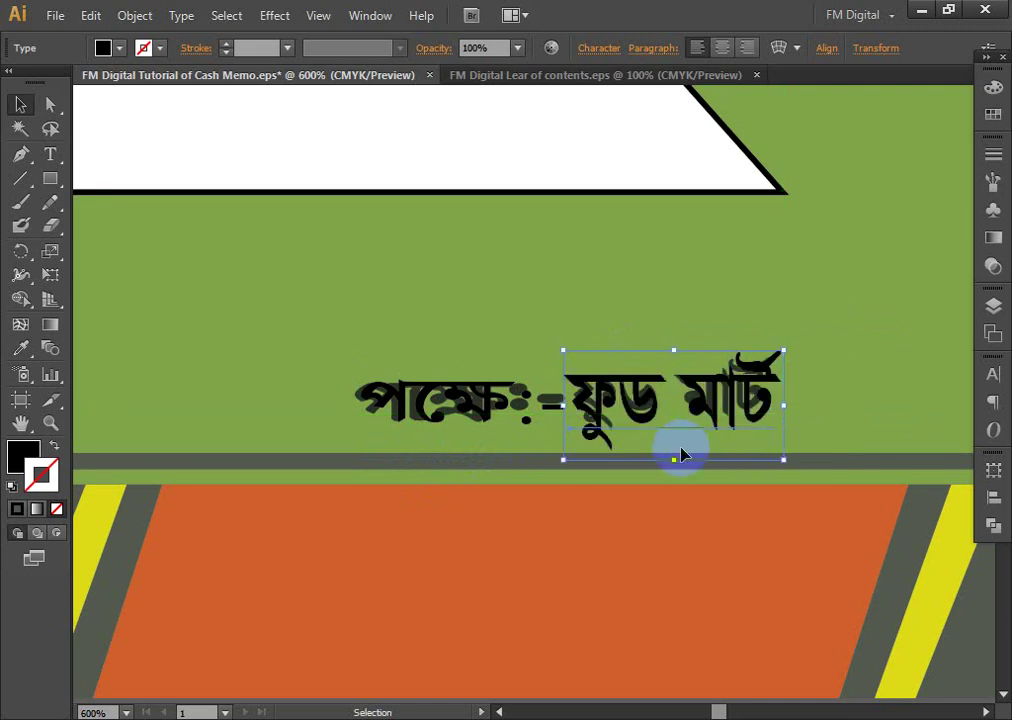
pyautogui.moveTo(677, 452); pyautogui.dragTo(673, 440)
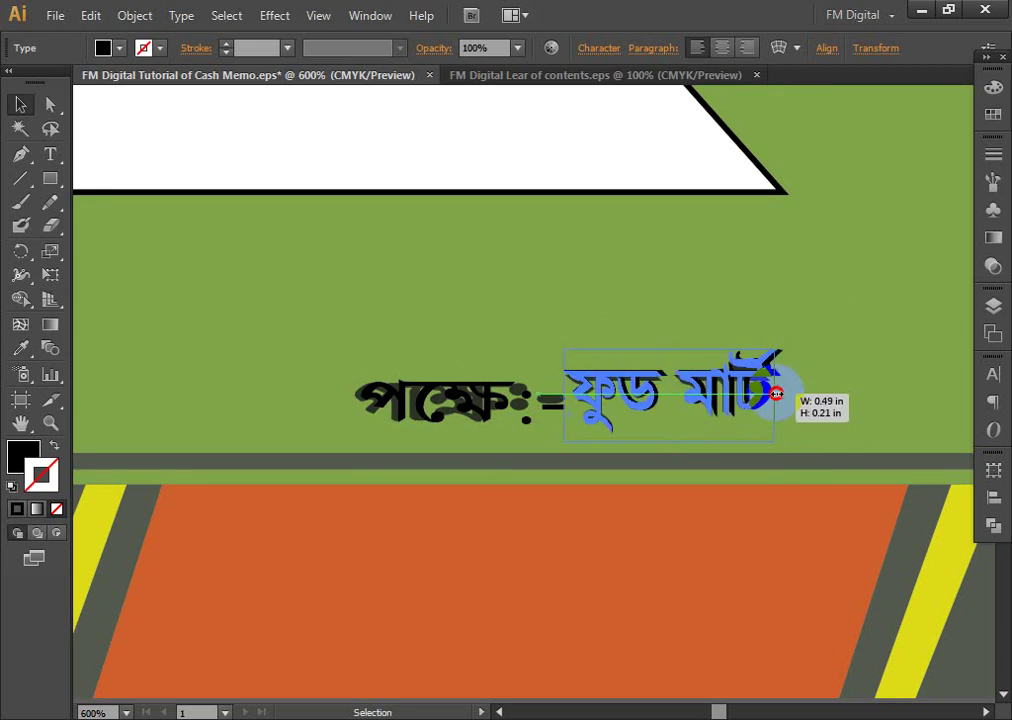
pyautogui.moveTo(778, 393); pyautogui.dragTo(774, 395)
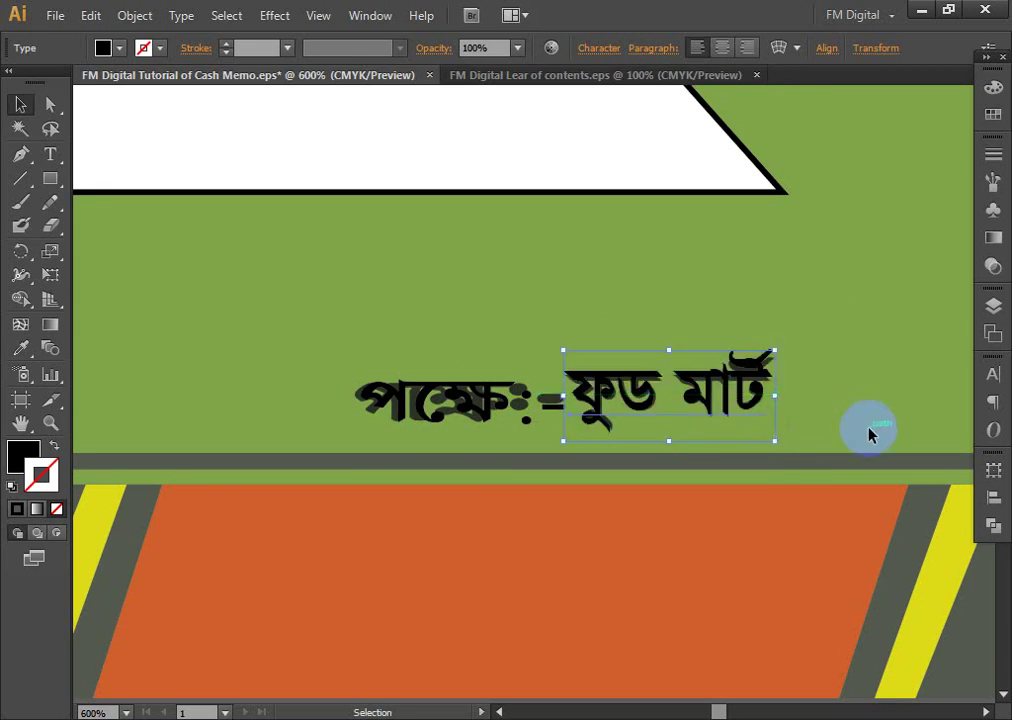
# - Pan and zoom to bring the মোট, অগ্রিম and বাকী totals rows into close view
pyautogui.press('a')
pyautogui.moveTo(396, 672); pyautogui.dragTo(491, 482)
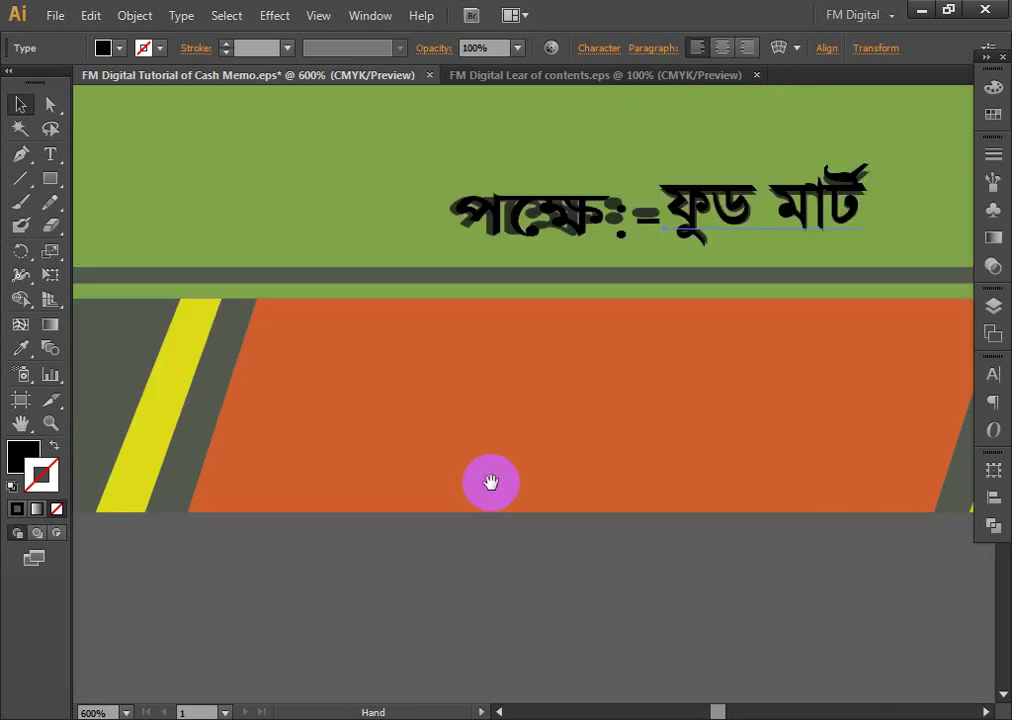
pyautogui.hotkey('ctrl', '-')
pyautogui.hotkey('ctrl', '-')
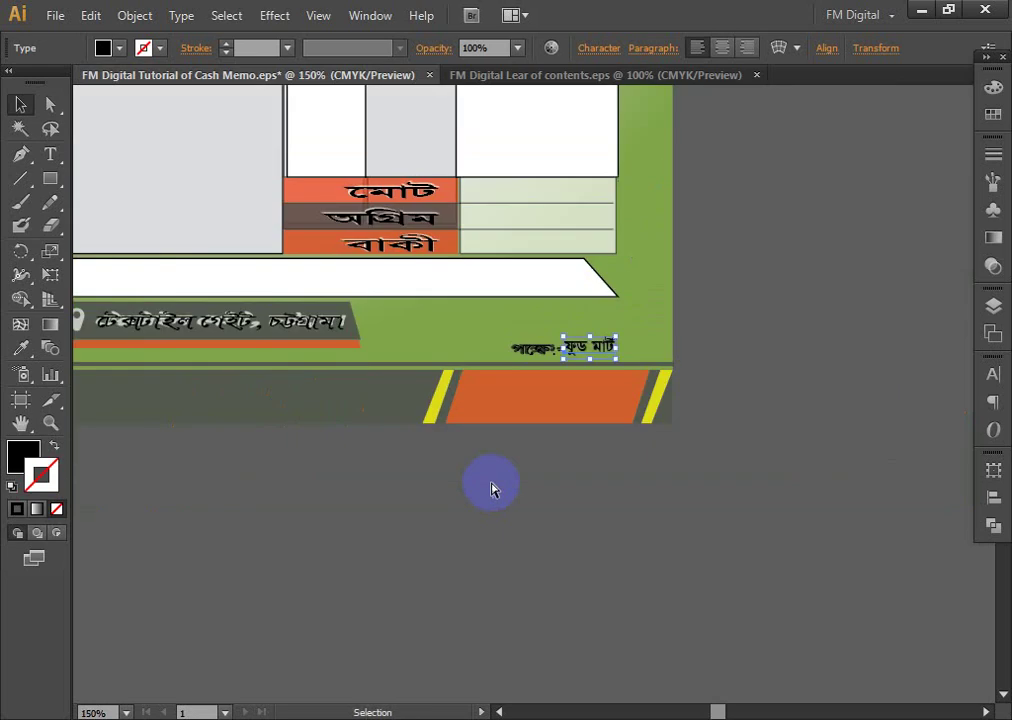
pyautogui.moveTo(411, 334); pyautogui.dragTo(449, 432)
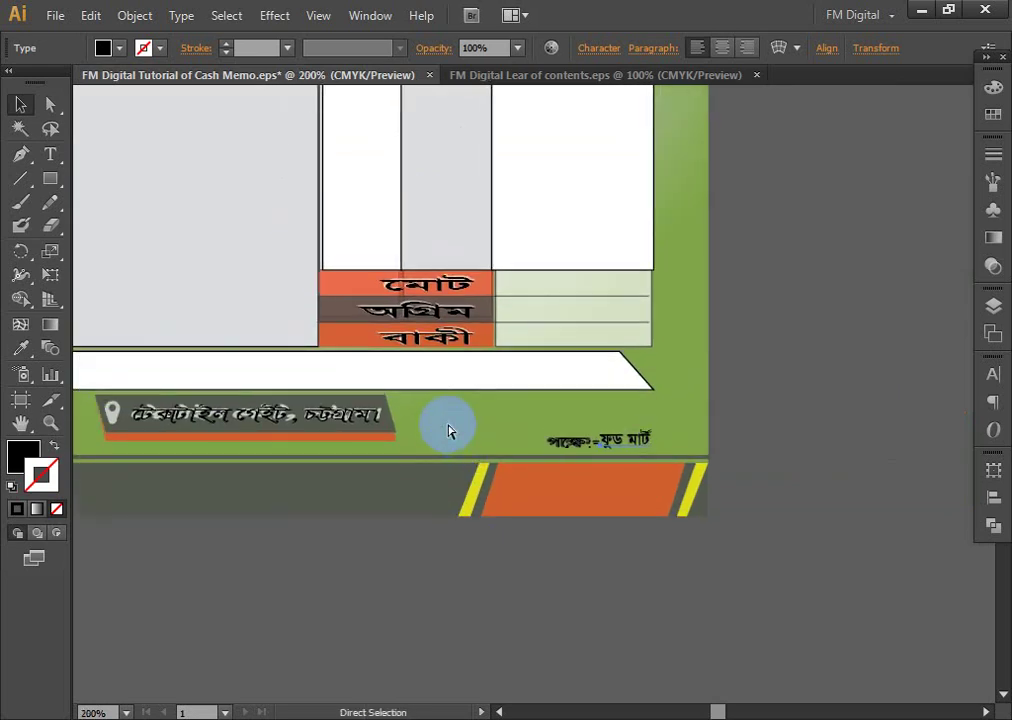
pyautogui.hotkey('ctrl', '+')
pyautogui.moveTo(371, 276)
pyautogui.mouseDown()
pyautogui.moveTo(486, 438)
pyautogui.moveTo(607, 451)
pyautogui.mouseUp()
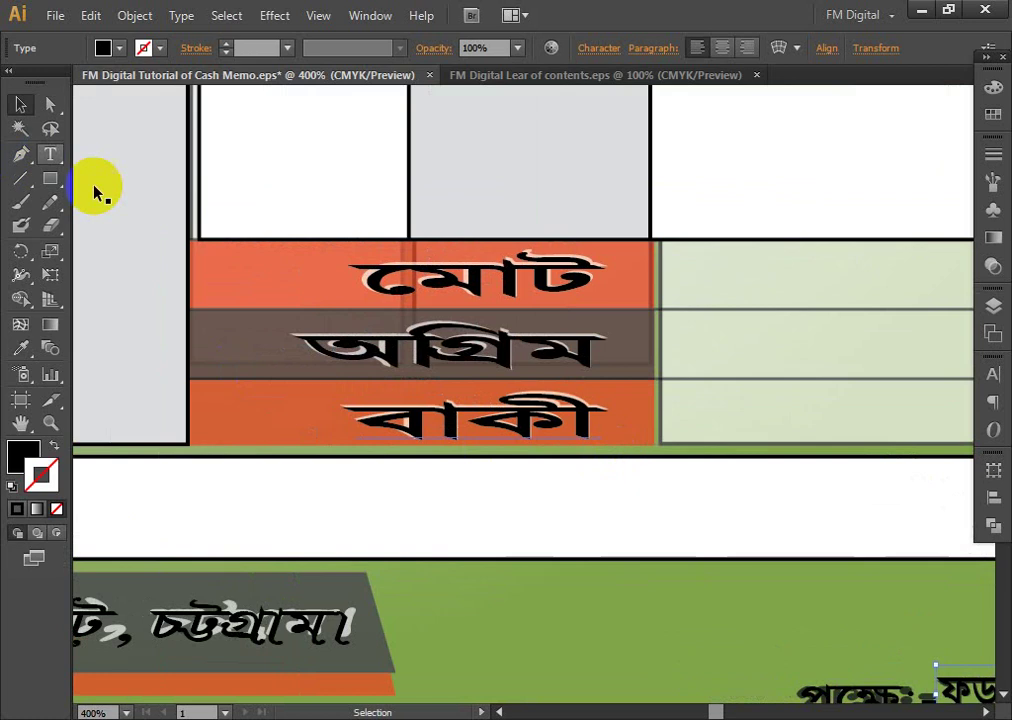
pyautogui.click(50, 178)
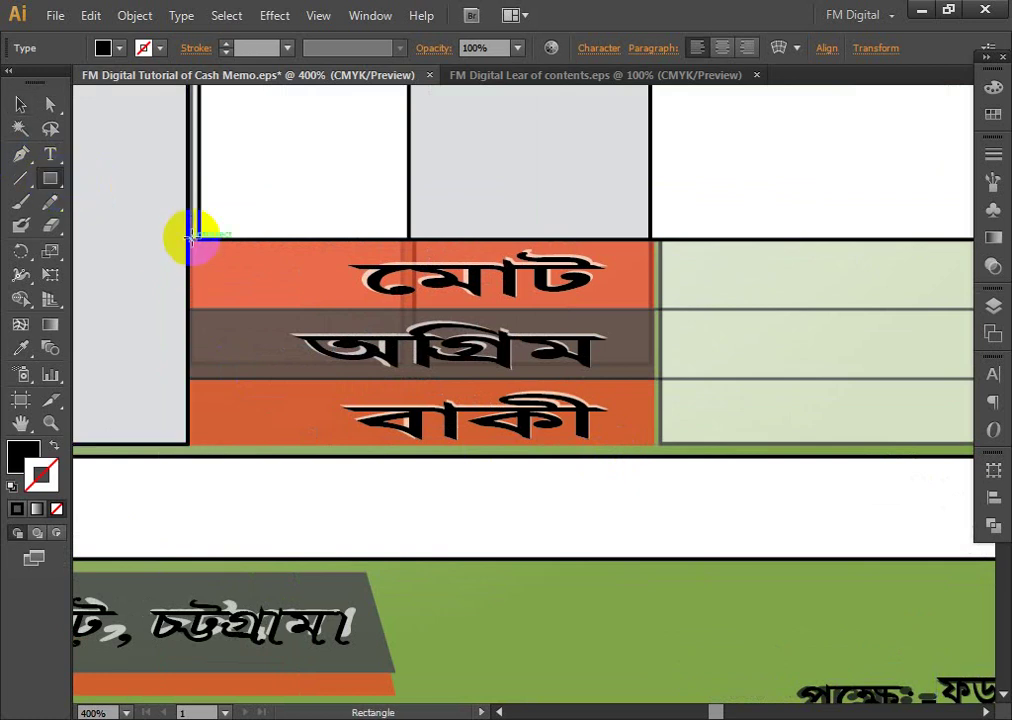
# - Draw a rectangle over the মোট row and duplicate it twice over the অগ্রিম and বাকী rows
pyautogui.moveTo(193, 239); pyautogui.dragTo(653, 307)
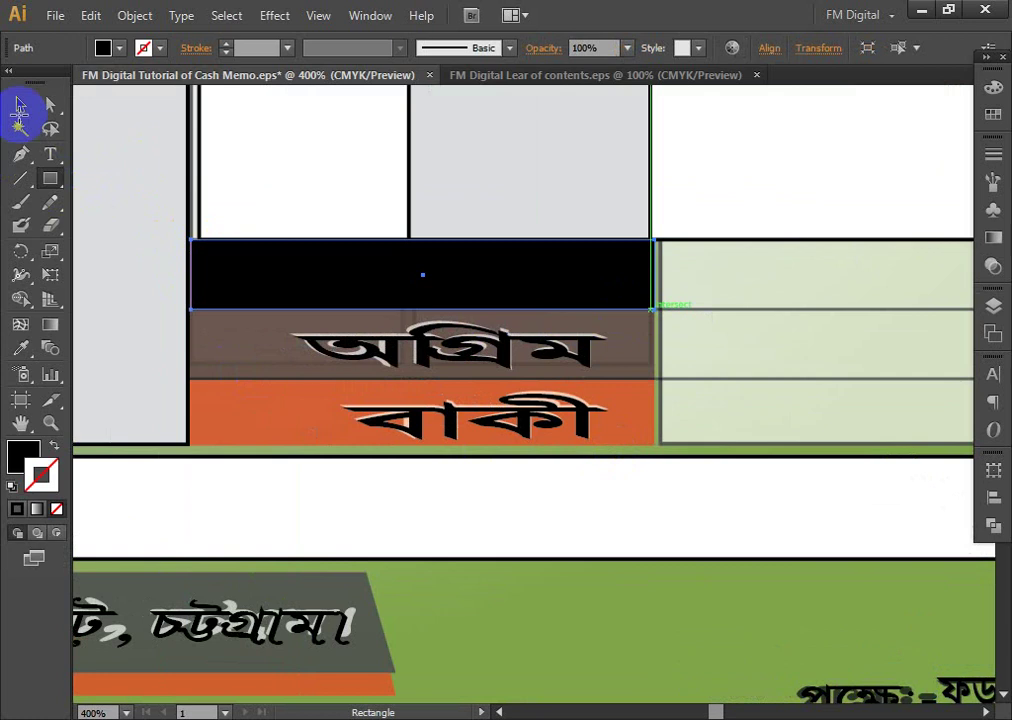
pyautogui.click(20, 106)
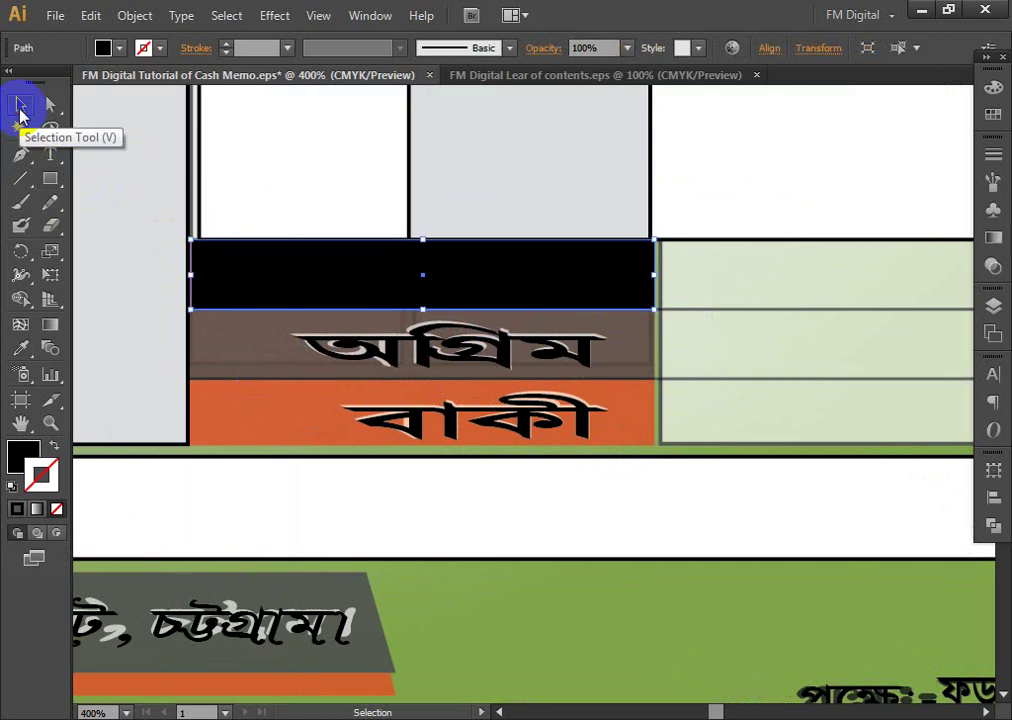
pyautogui.hotkey('ctrl', 'd')
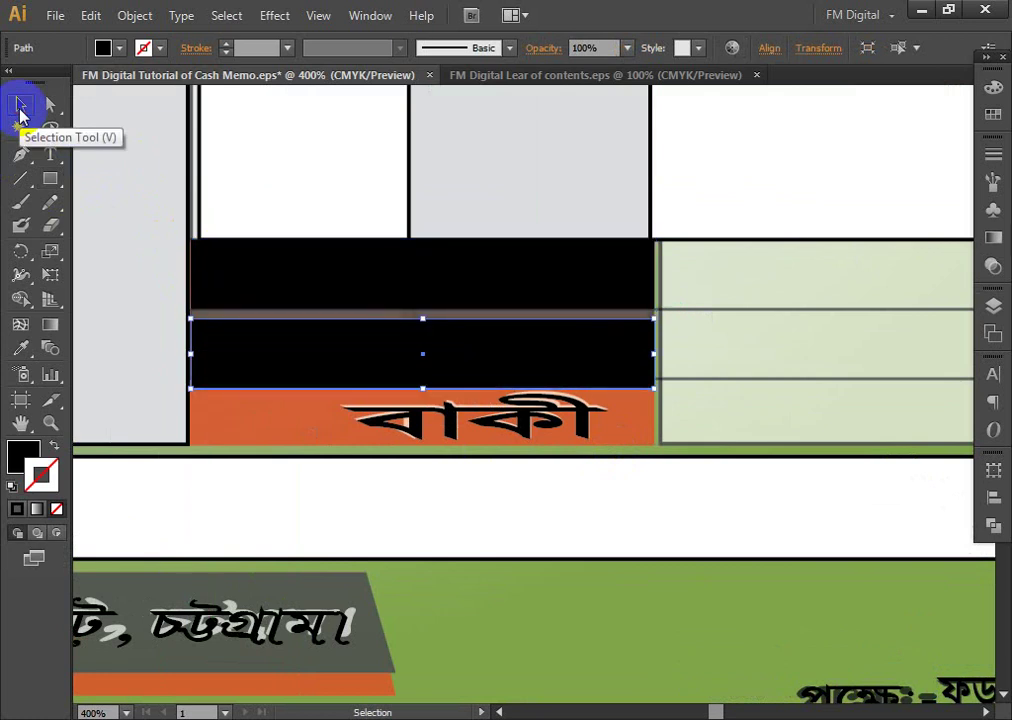
pyautogui.press('Up')
pyautogui.press('Up')
pyautogui.press('Up')
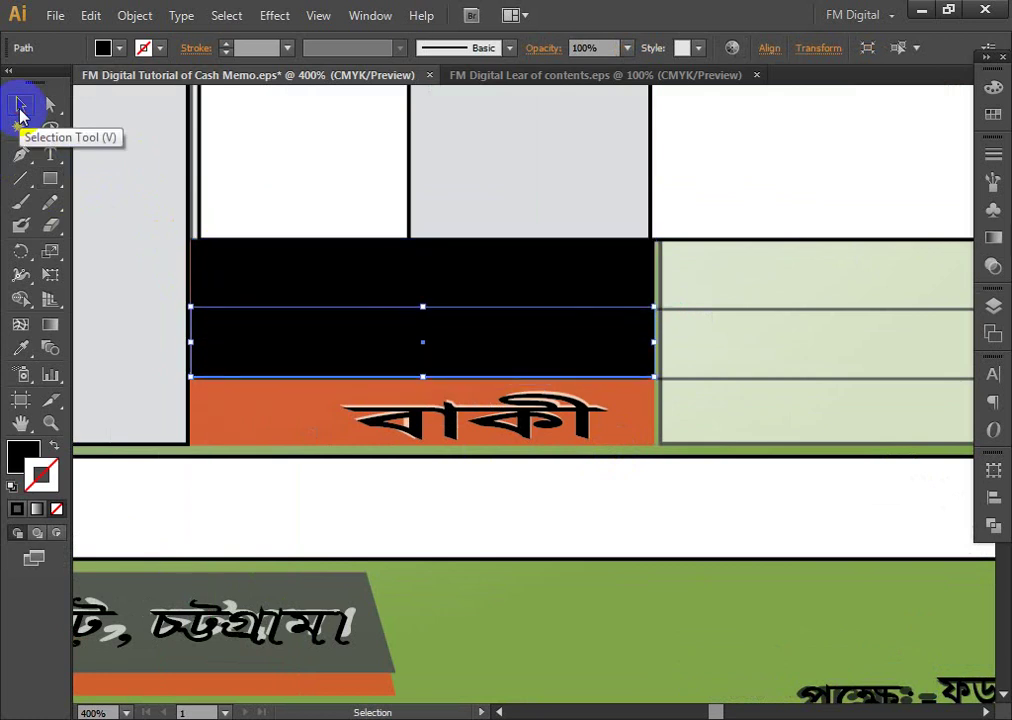
pyautogui.hotkey('ctrl', 'd')
pyautogui.press('Up')
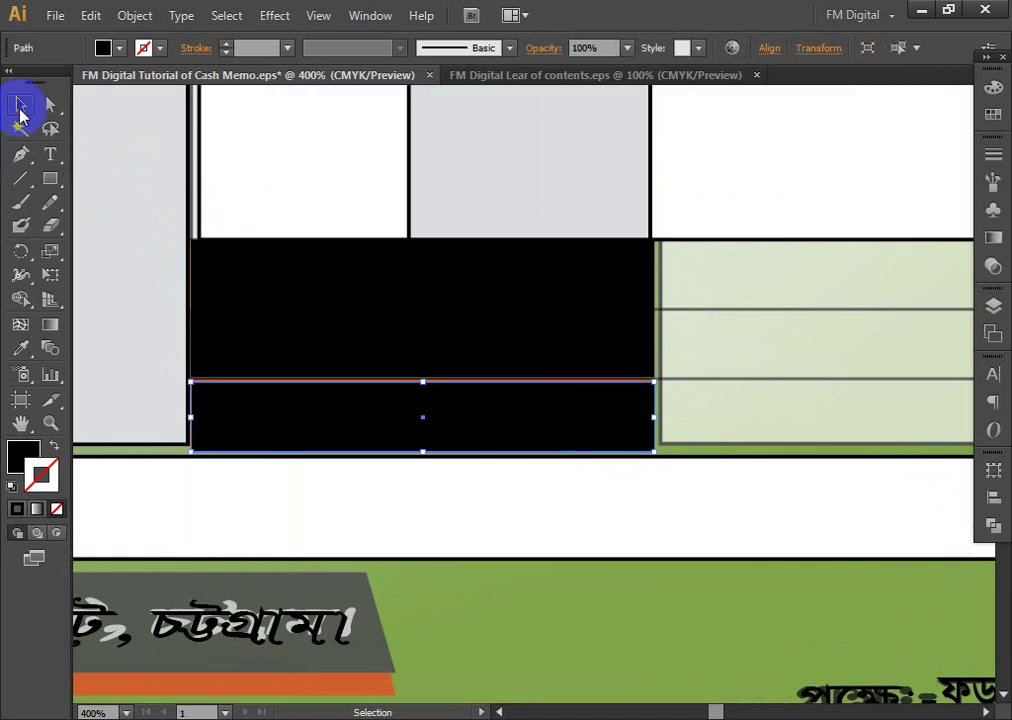
pyautogui.press('Up')
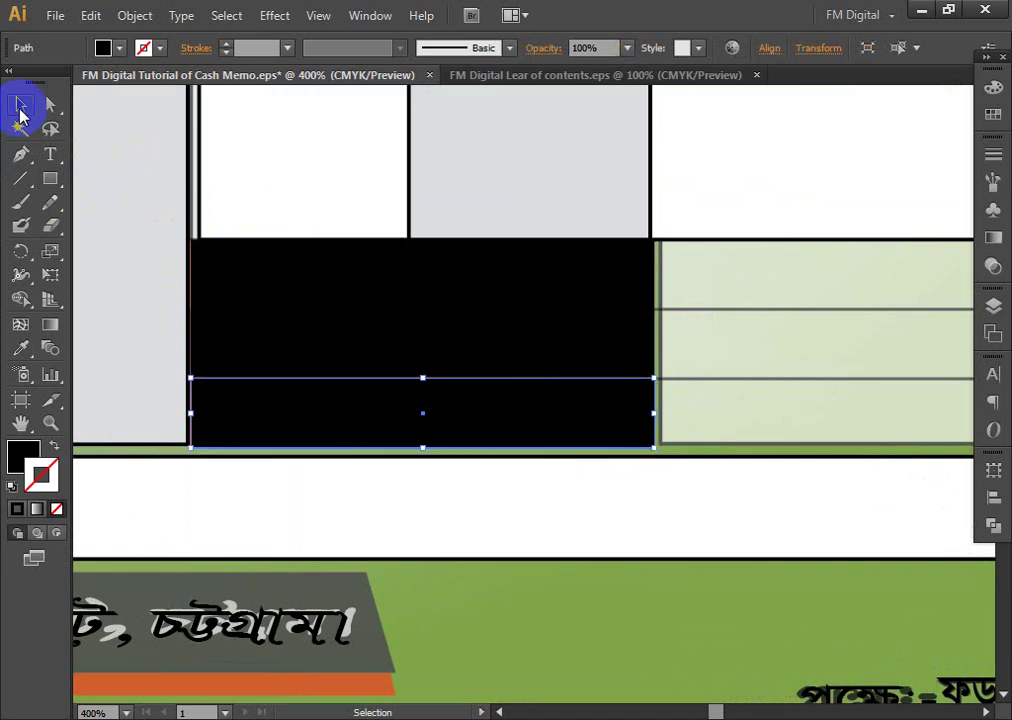
pyautogui.keyDown('shift'); pyautogui.click(310, 324); pyautogui.keyUp('shift')
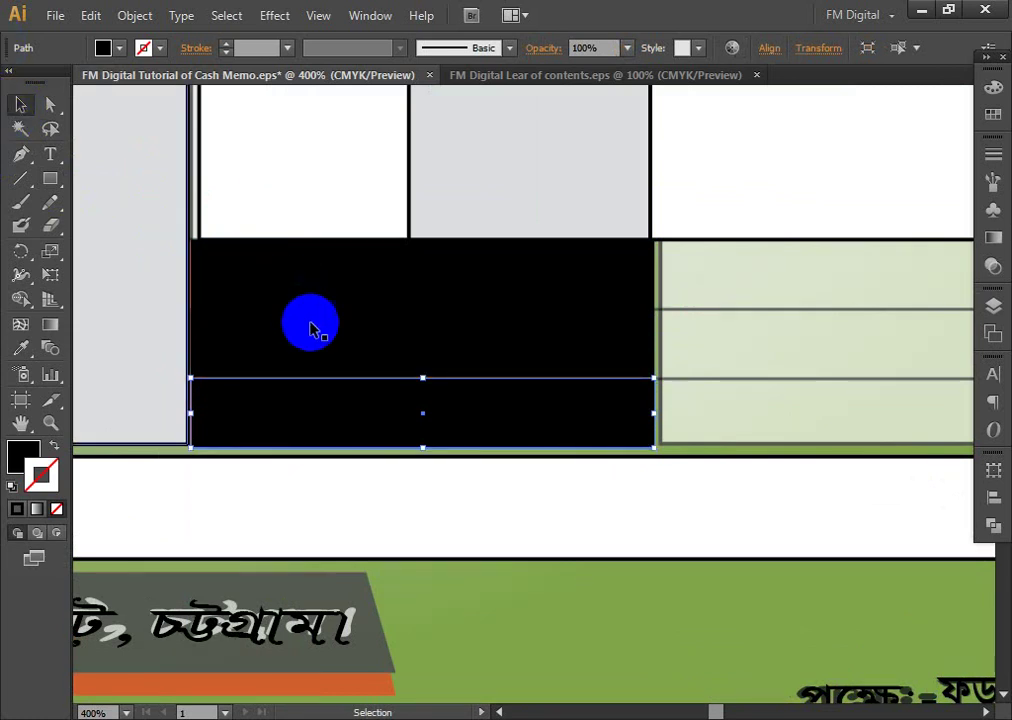
pyautogui.click(310, 327)
# - Fill the top and bottom totals rectangles red using zero black, yellow and raised magenta
pyautogui.click(310, 265)
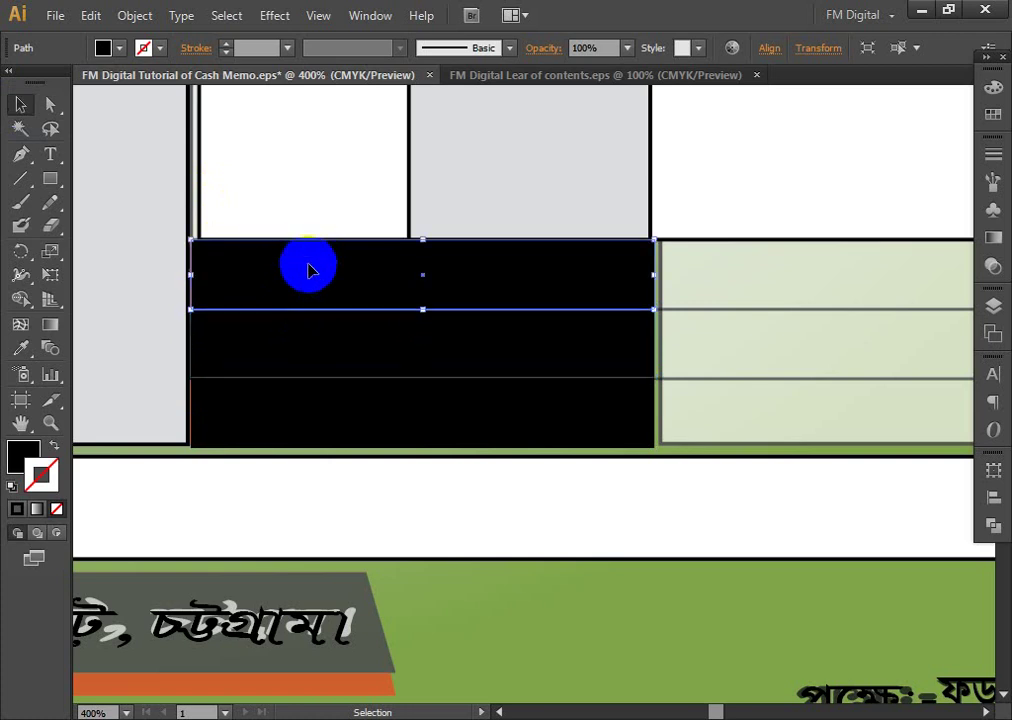
pyautogui.keyDown('shift'); pyautogui.click(273, 418); pyautogui.keyUp('shift')
pyautogui.click(22, 455)
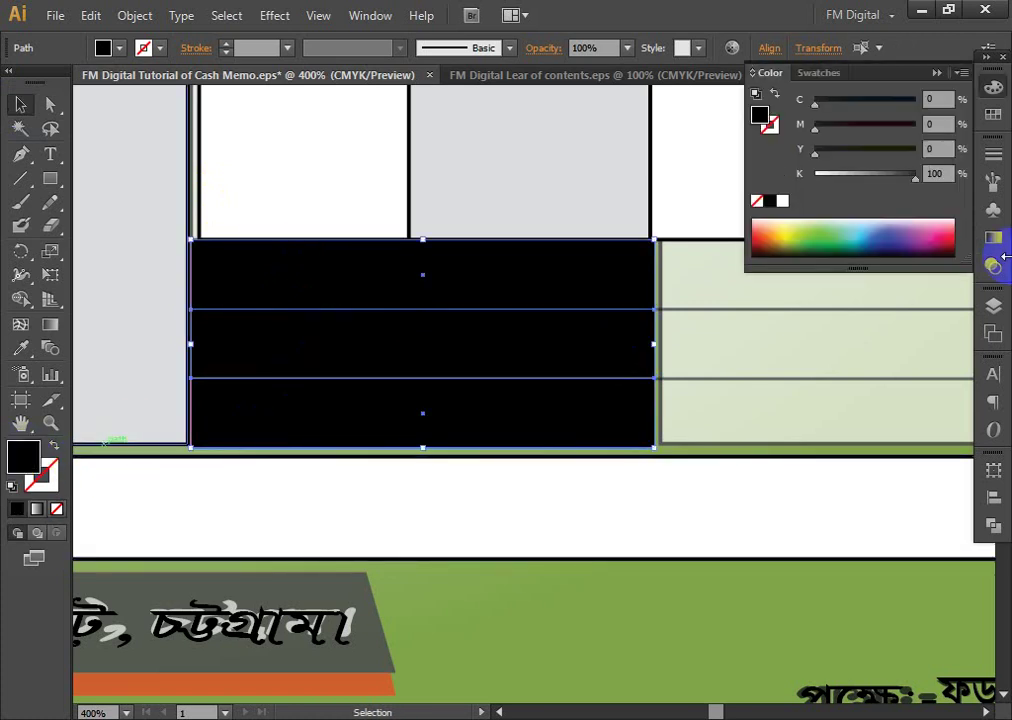
pyautogui.click(937, 180)
pyautogui.write('0')
pyautogui.press('Return')
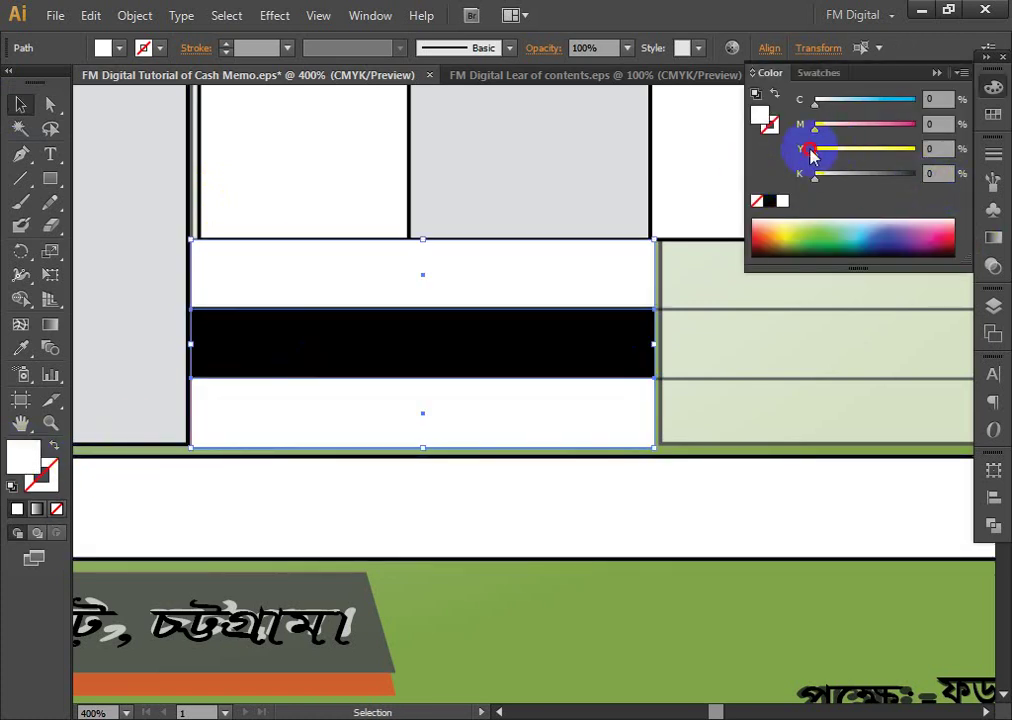
pyautogui.click(781, 154)
pyautogui.moveTo(815, 128); pyautogui.dragTo(965, 130)
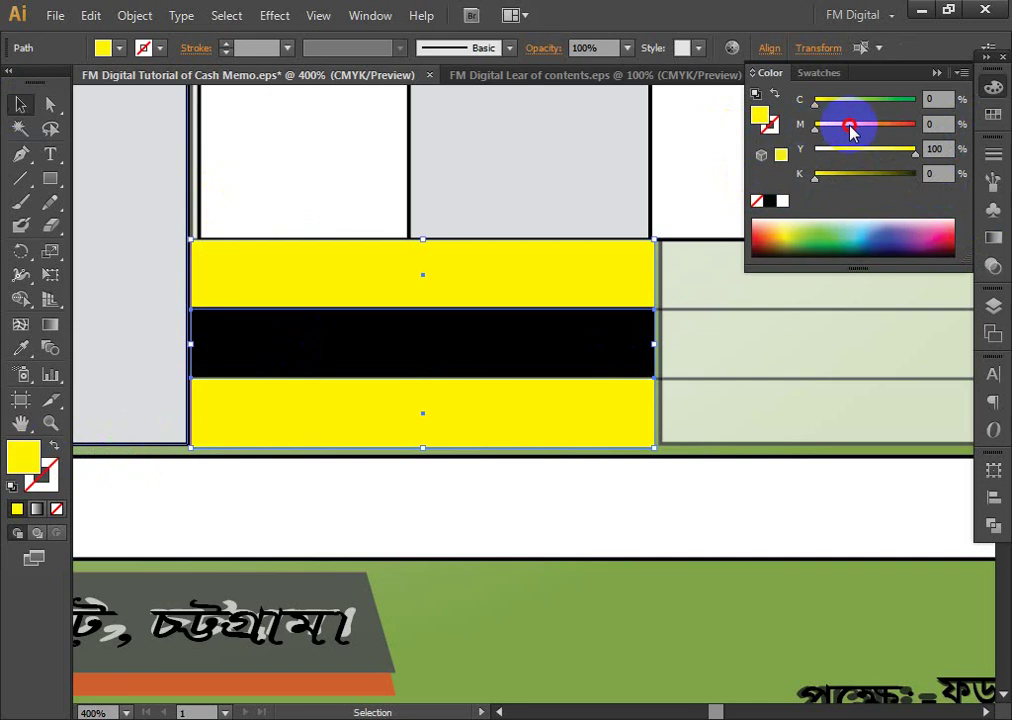
pyautogui.click(542, 413)
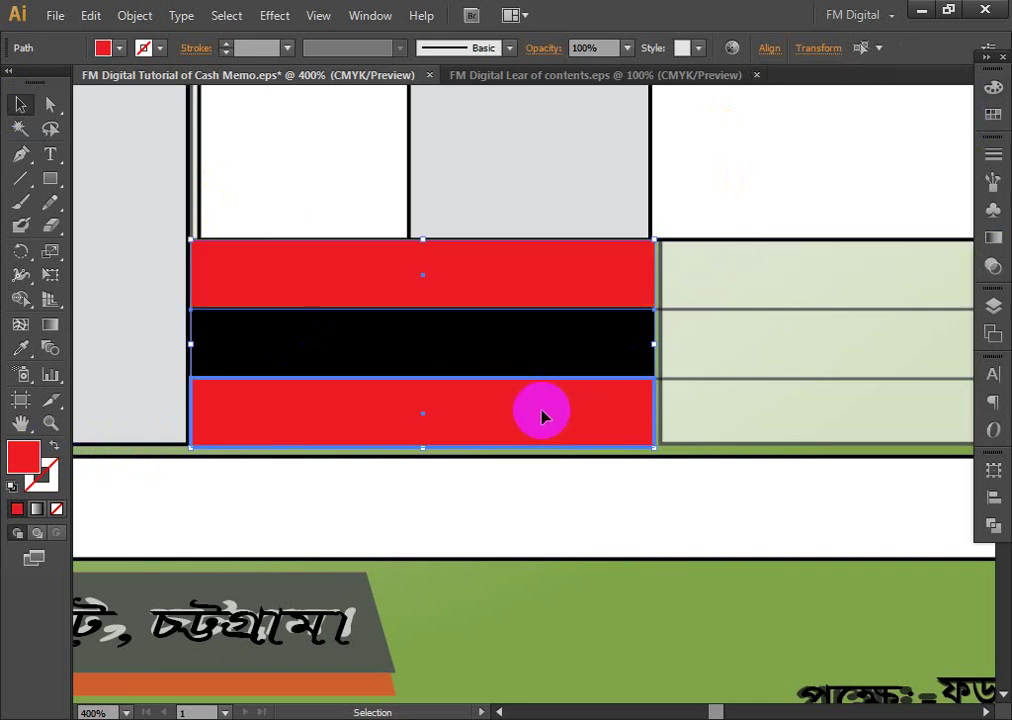
# - Select and deselect the bands to confirm the black middle band between the red ones
pyautogui.keyDown('shift'); pyautogui.click(524, 341); pyautogui.keyUp('shift')
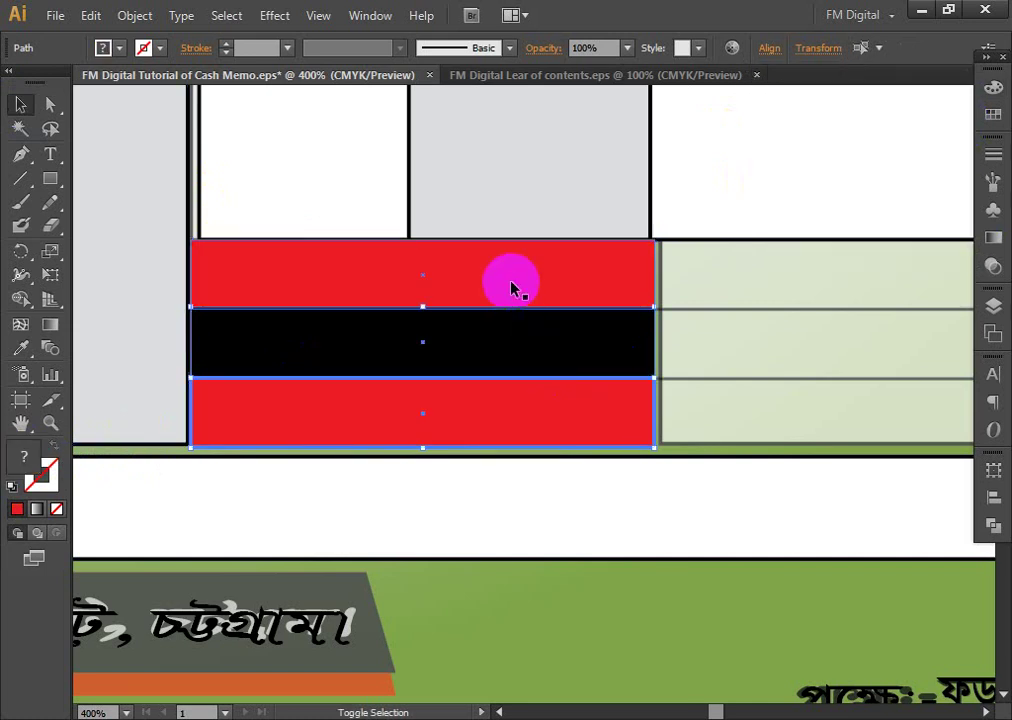
pyautogui.hotkey('ctrl', 'shift', 'a')
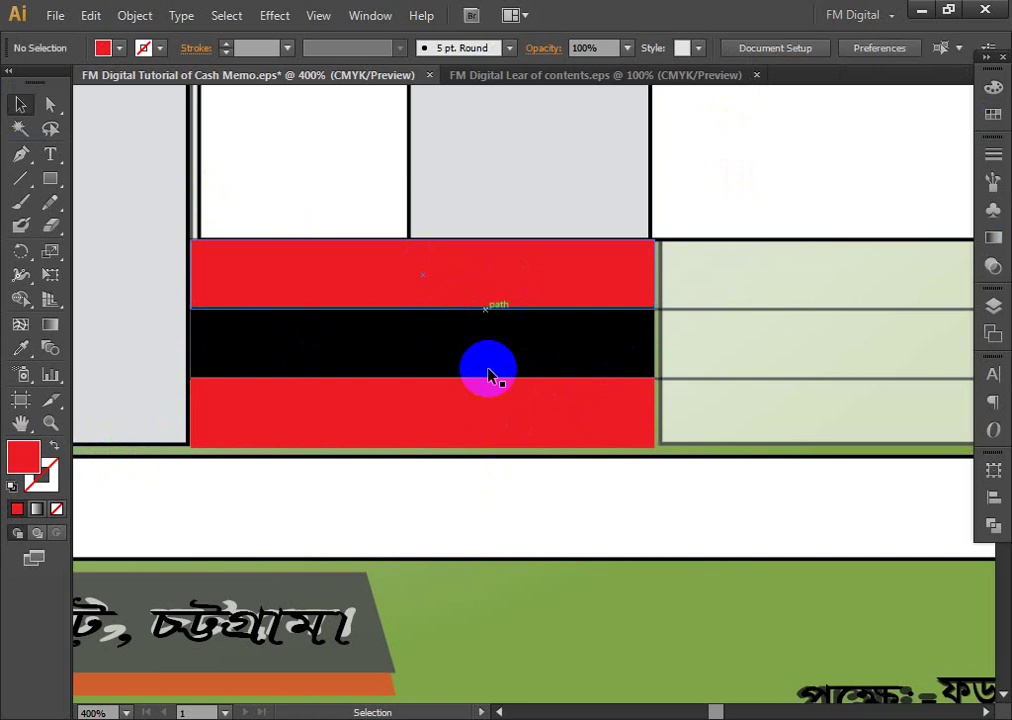
pyautogui.click(468, 282)
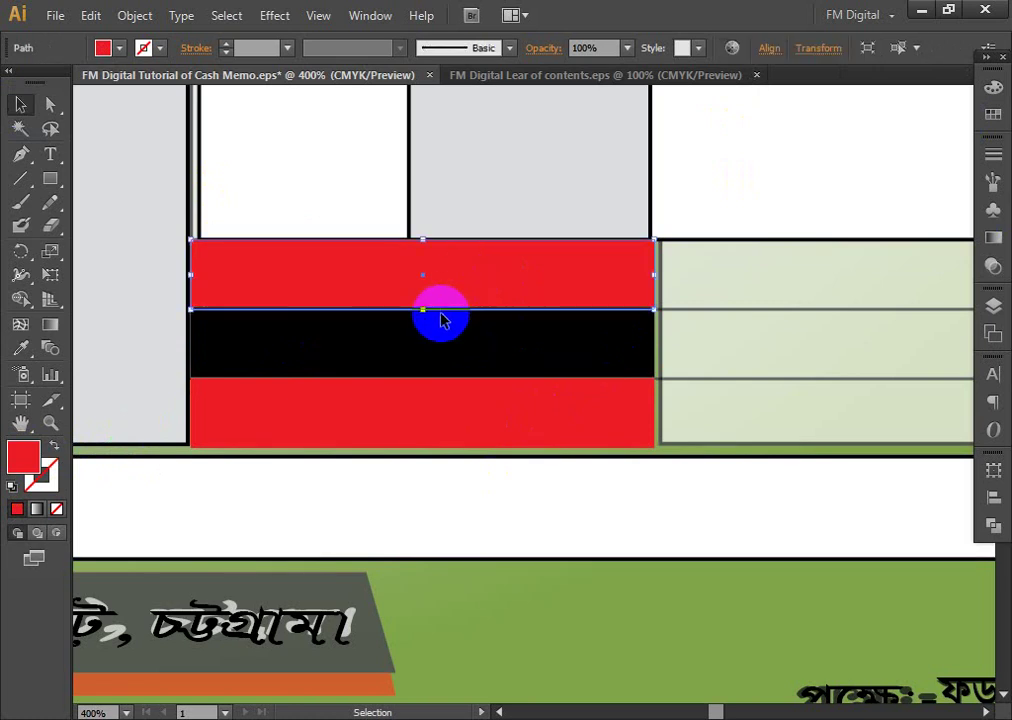
pyautogui.hotkey('ctrl', 'shift', 'a')
# - Make the অগ্রিম label on the black band white, leaving মোট and বাকী black
pyautogui.click(446, 295)
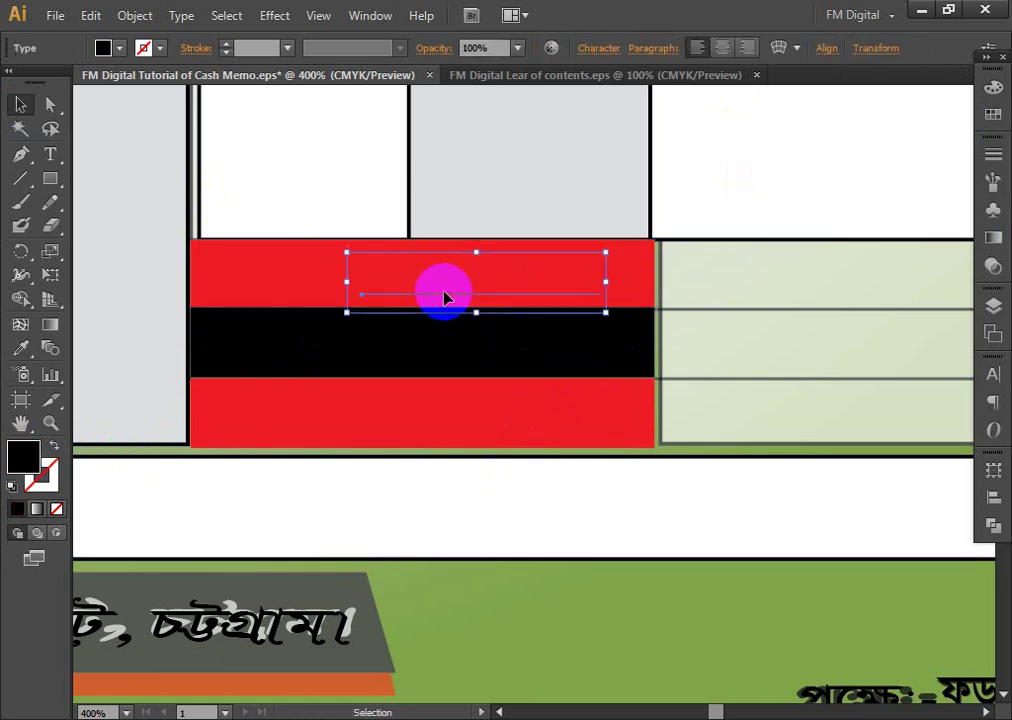
pyautogui.keyDown('shift'); pyautogui.click(454, 418); pyautogui.keyUp('shift')
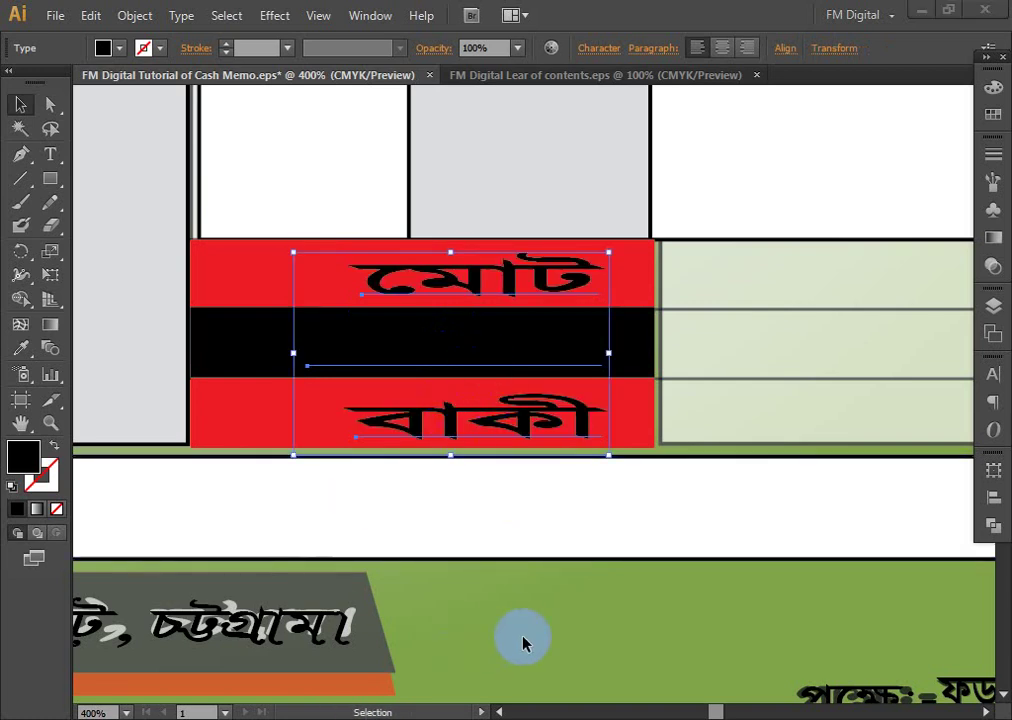
pyautogui.click(610, 492)
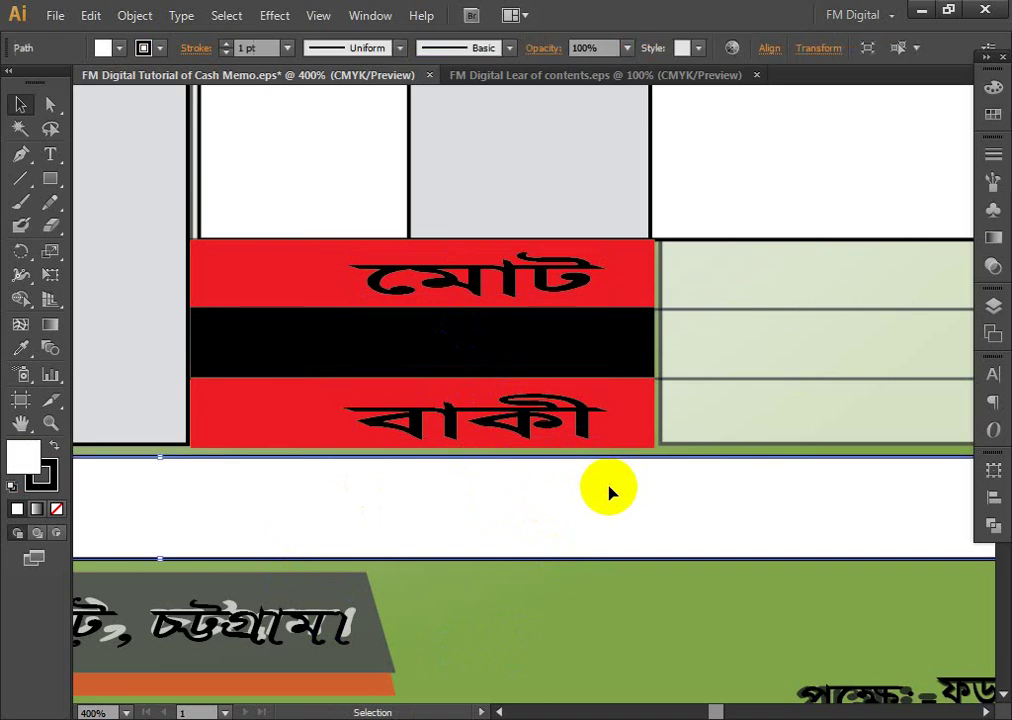
pyautogui.click(533, 294)
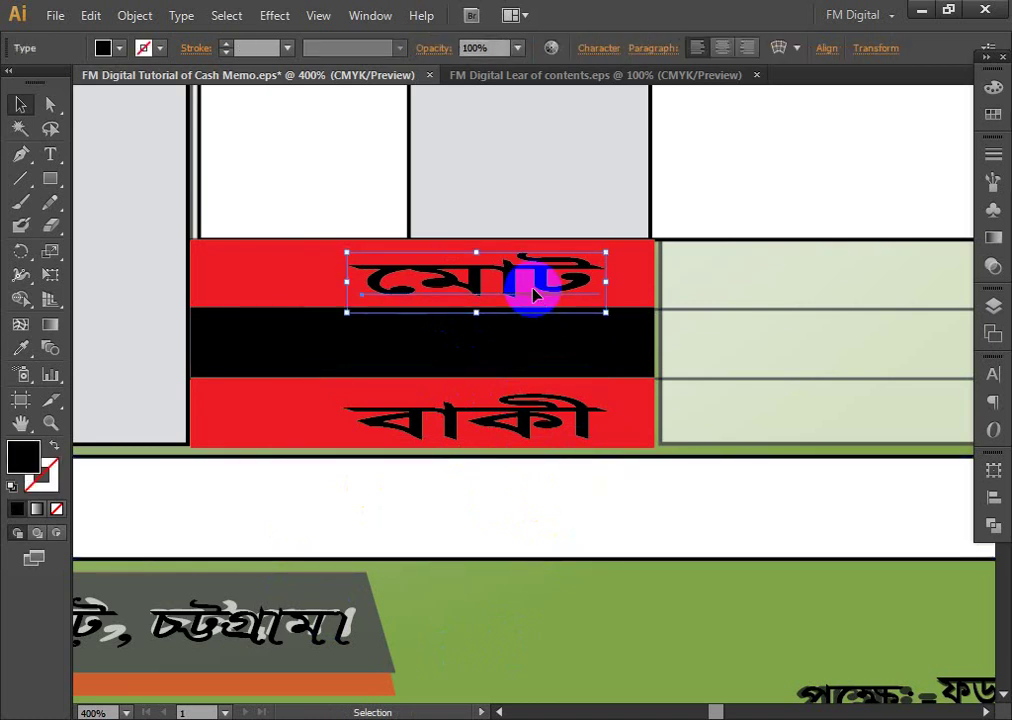
pyautogui.click(282, 269)
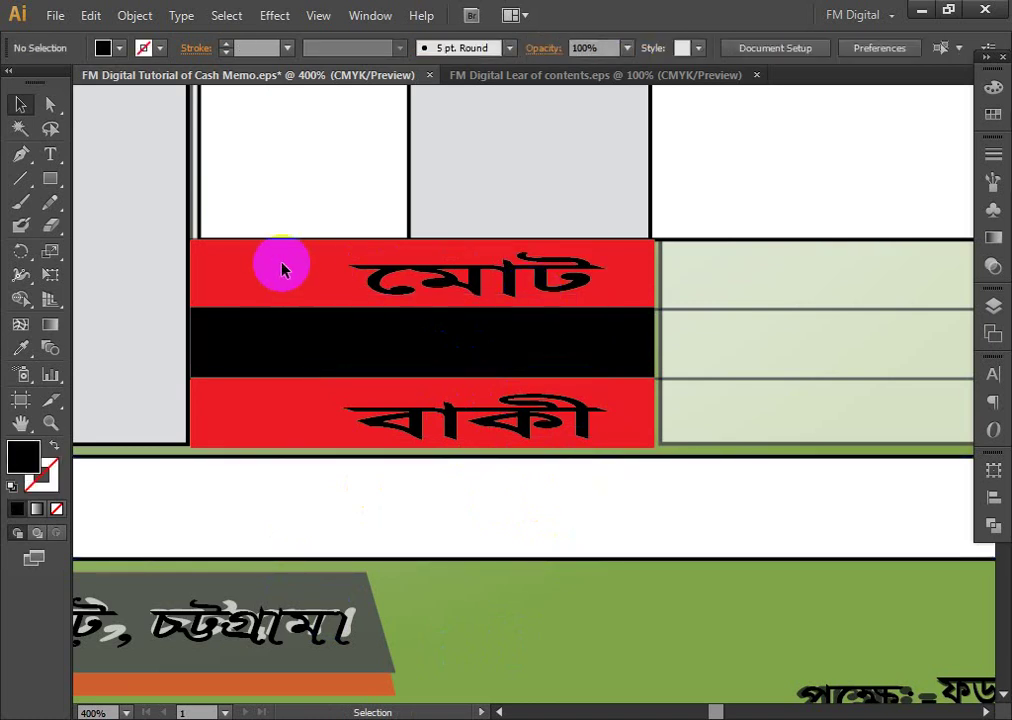
pyautogui.click(457, 349)
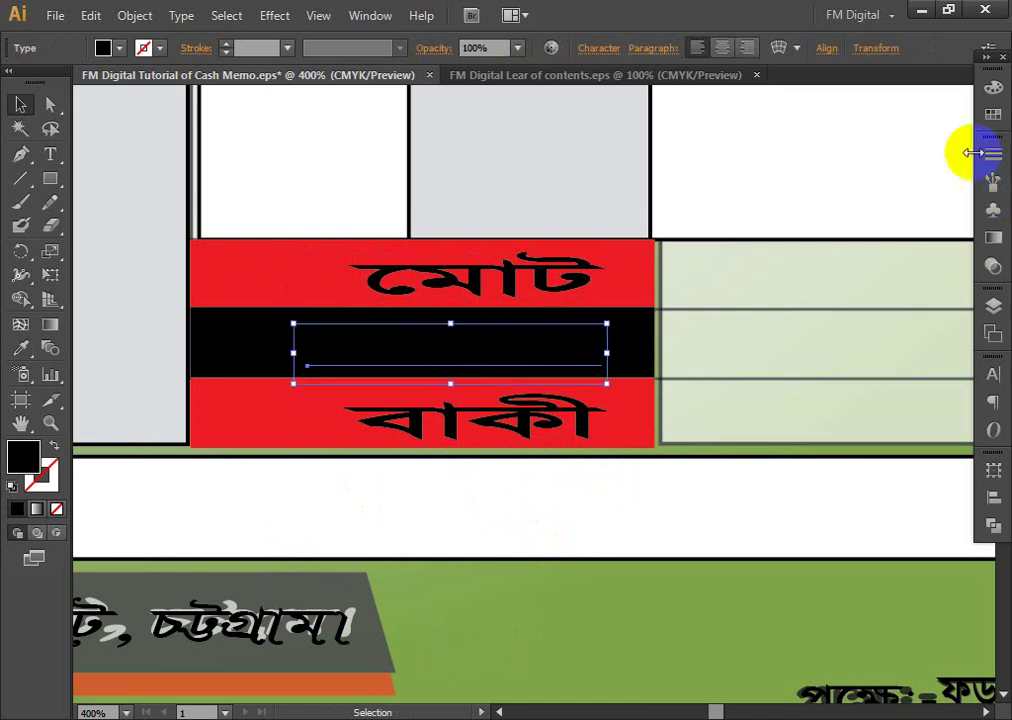
pyautogui.click(993, 113)
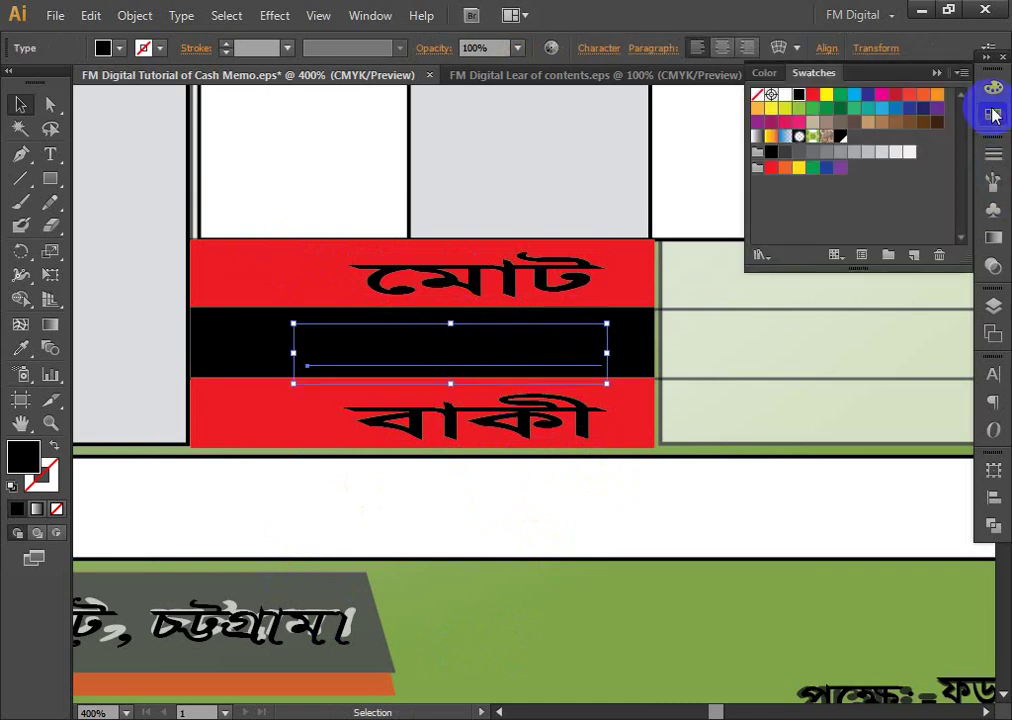
pyautogui.click(788, 106)
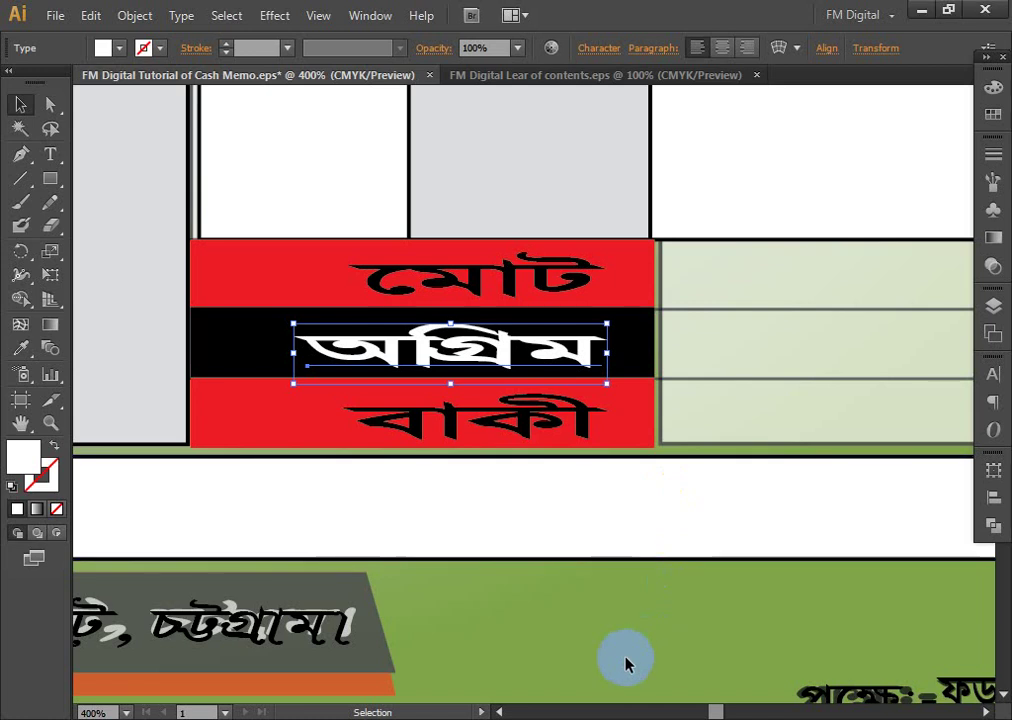
pyautogui.hotkey('ctrl', 'shift', 'b')
pyautogui.hotkey('ctrl', '-')
pyautogui.hotkey('ctrl', '-')
pyautogui.hotkey('ctrl', '-')
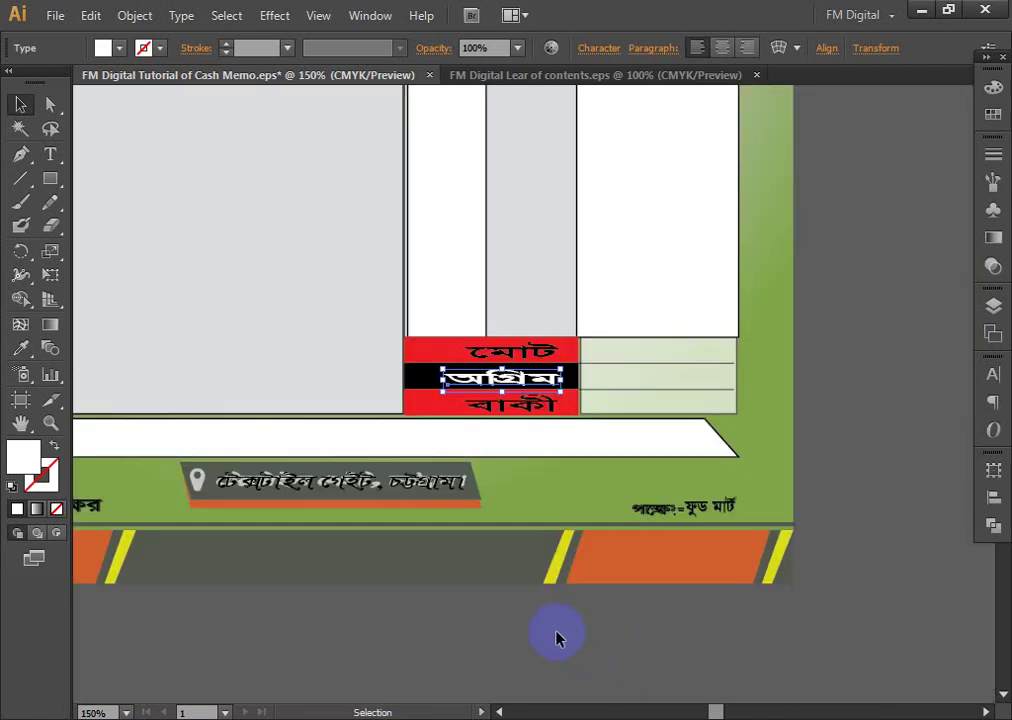
# - Duplicate the বিবরণ heading and move the copy up above the memo
pyautogui.click(557, 638)
pyautogui.hscroll(-5, 642, 479)
pyautogui.hscroll(-3, 565, 478)
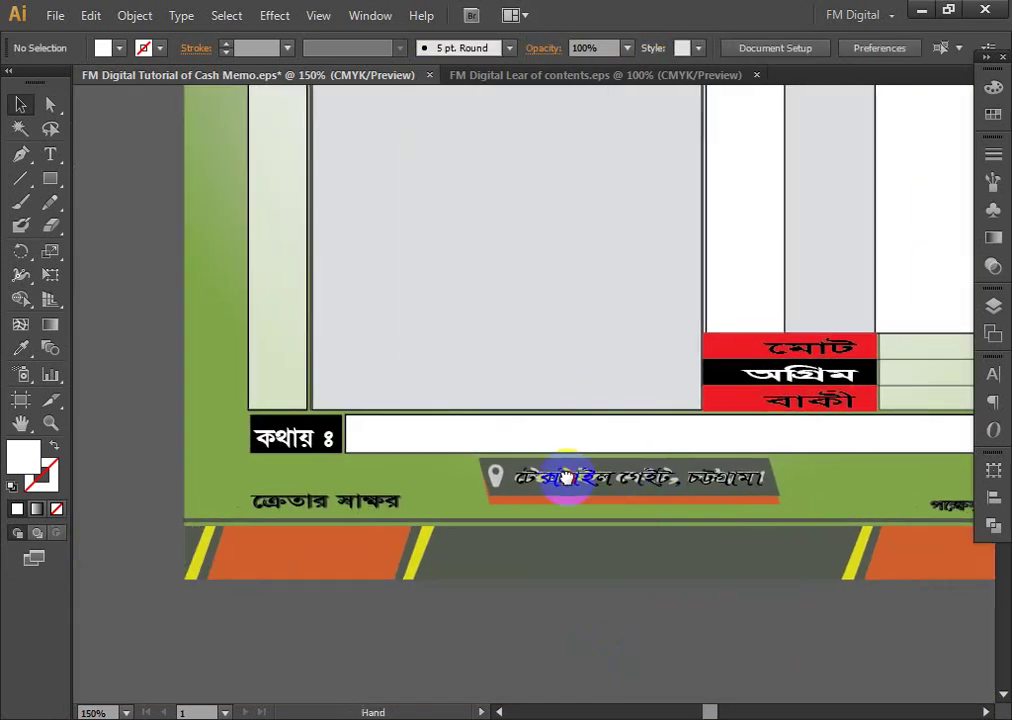
pyautogui.hscroll(2, 495, 454)
pyautogui.scroll(5, 502, 242)
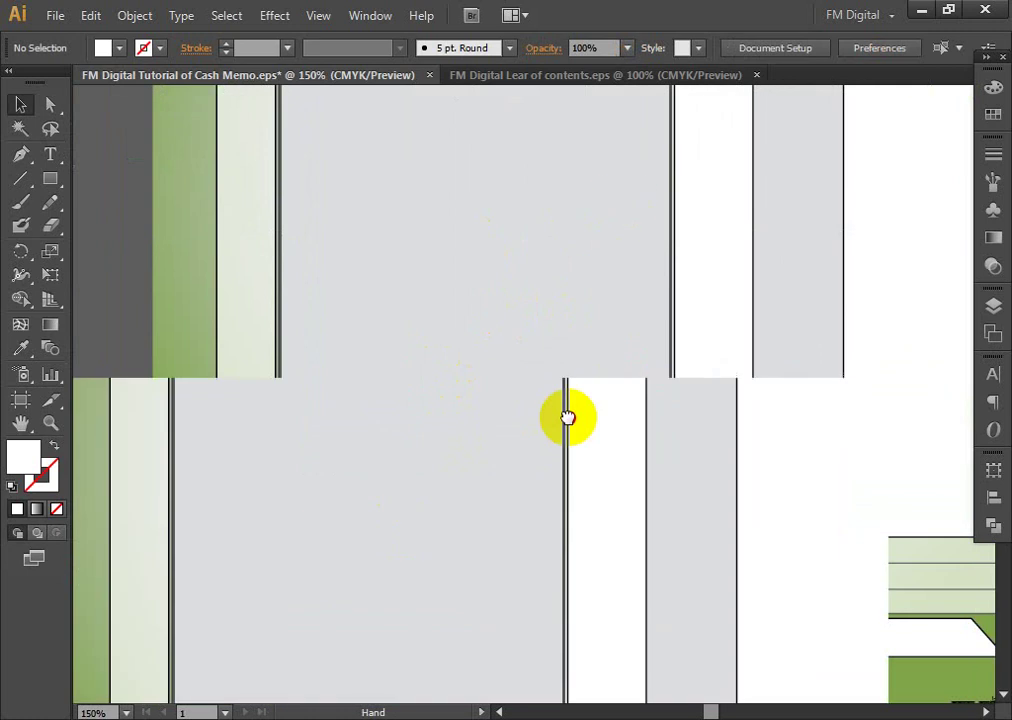
pyautogui.scroll(5, 570, 450)
pyautogui.scroll(2, 513, 420)
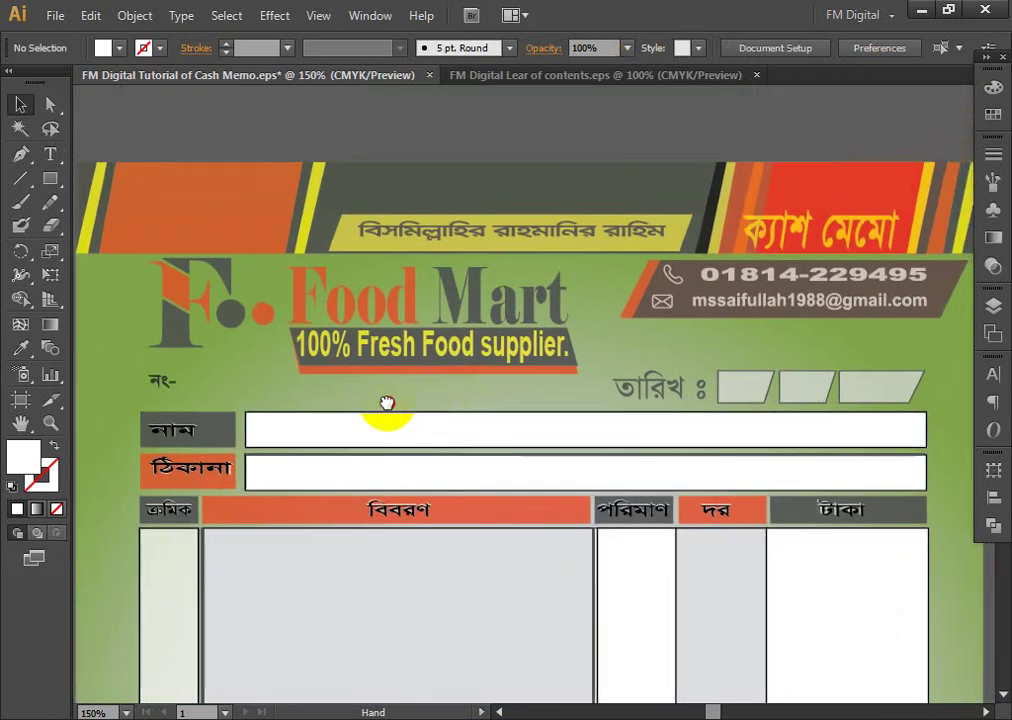
pyautogui.hscroll(2, 481, 389)
pyautogui.hscroll(-2, 531, 398)
pyautogui.scroll(1, 531, 398)
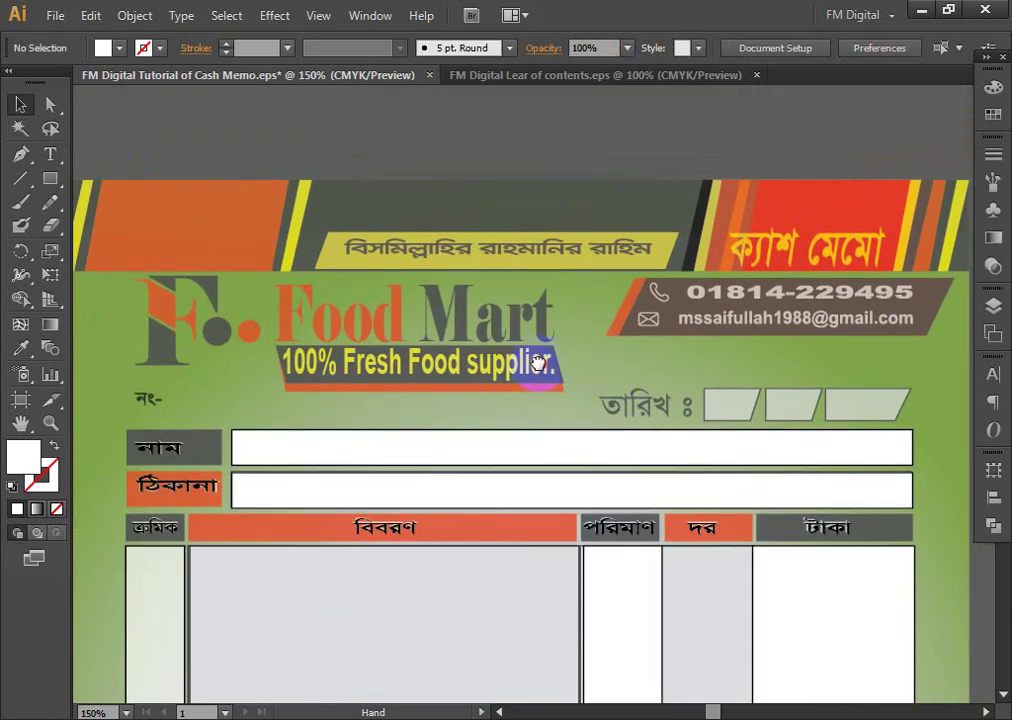
pyautogui.scroll(-2, 538, 362)
pyautogui.click(396, 494)
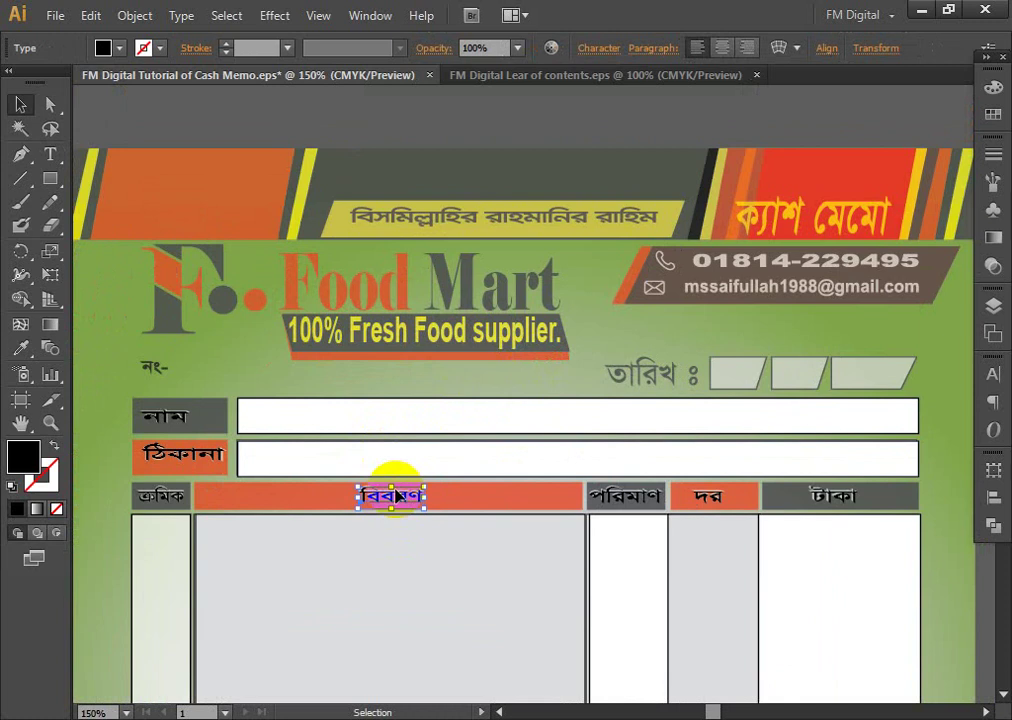
pyautogui.click(459, 137)
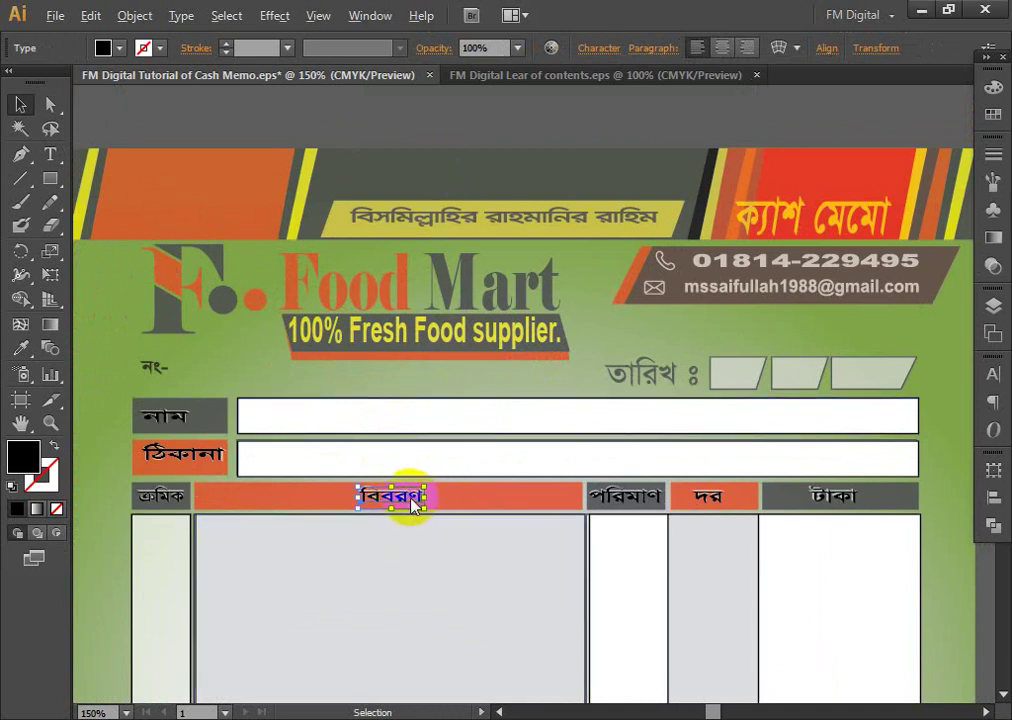
pyautogui.press('alt')
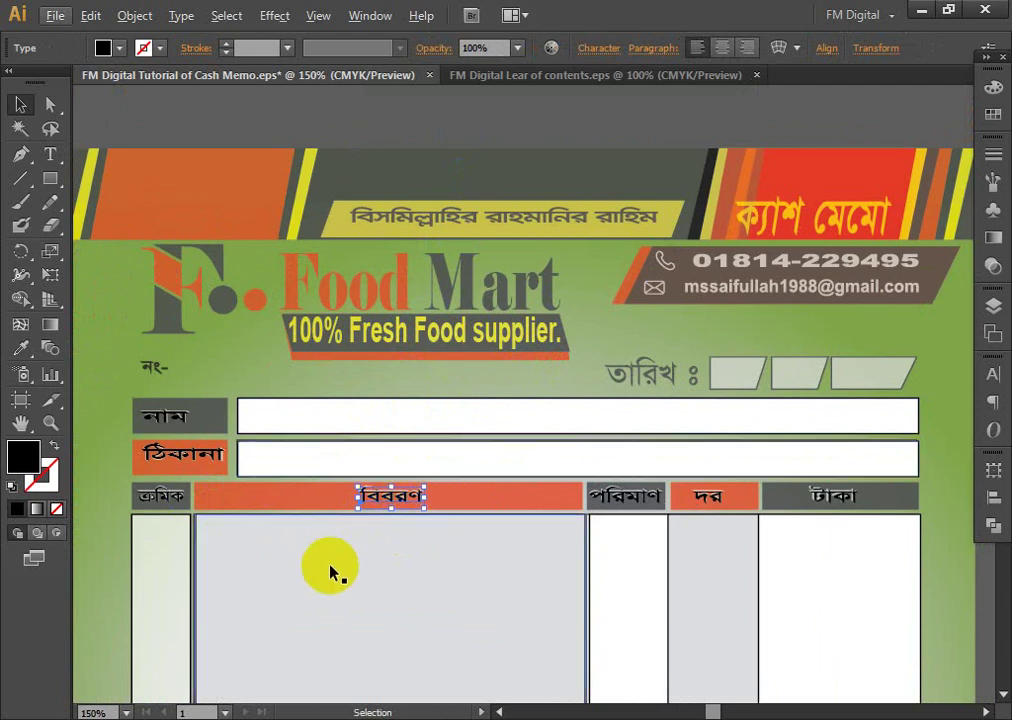
pyautogui.click(433, 408)
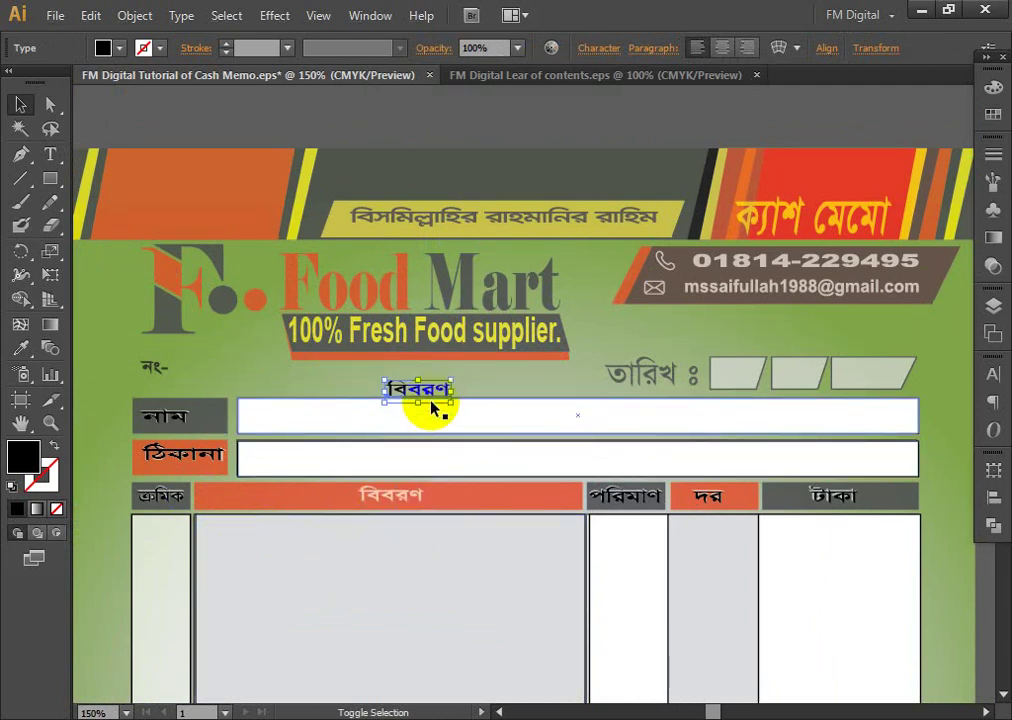
pyautogui.hotkey('shift', 'Up')
pyautogui.hotkey('shift', 'Up')
pyautogui.hotkey('shift', 'Up')
pyautogui.hotkey('shift', 'Up')
pyautogui.hotkey('shift', 'Up')
pyautogui.hotkey('shift', 'Up')
pyautogui.hotkey('shift', 'Up')
pyautogui.hotkey('shift', 'Up')
pyautogui.hotkey('shift', 'Up')
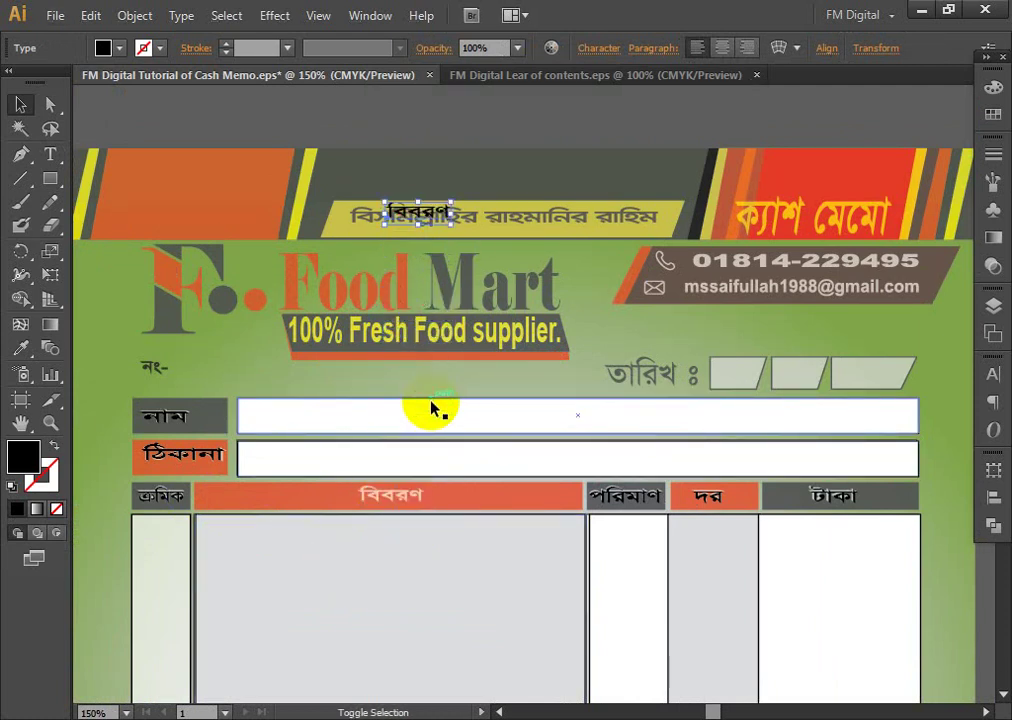
pyautogui.hotkey('shift', 'Up')
pyautogui.hotkey('shift', 'Up')
pyautogui.hotkey('shift', 'Up')
pyautogui.hotkey('shift', 'Up')
pyautogui.hotkey('shift', 'Up')
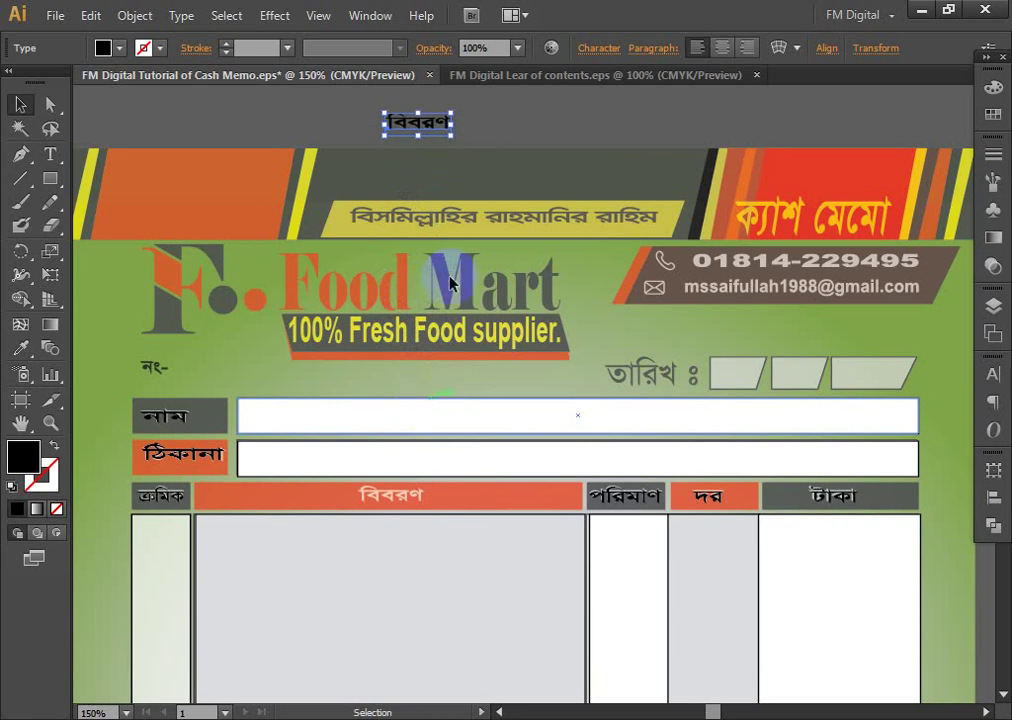
# - Retype the copy as বিসমিল্লাহির রাহমানির রাহিম and drag it onto the yellow banner
pyautogui.doubleClick(418, 121)
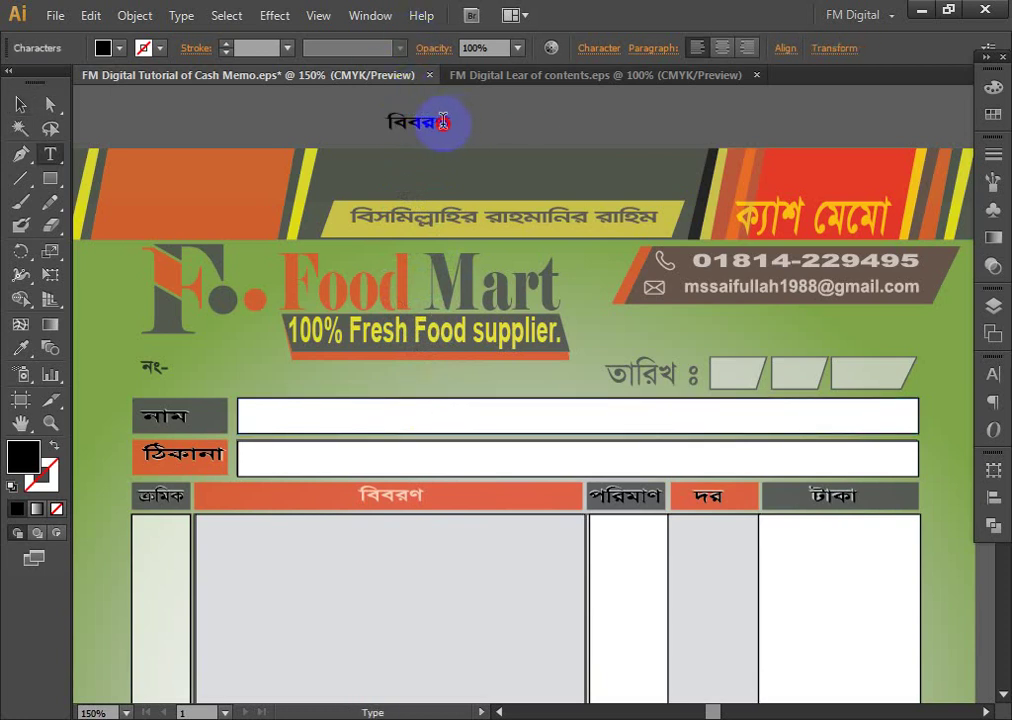
pyautogui.moveTo(443, 121); pyautogui.dragTo(371, 121)
pyautogui.write('বিসমিলস্নাহির রাহমানির রাহিম')
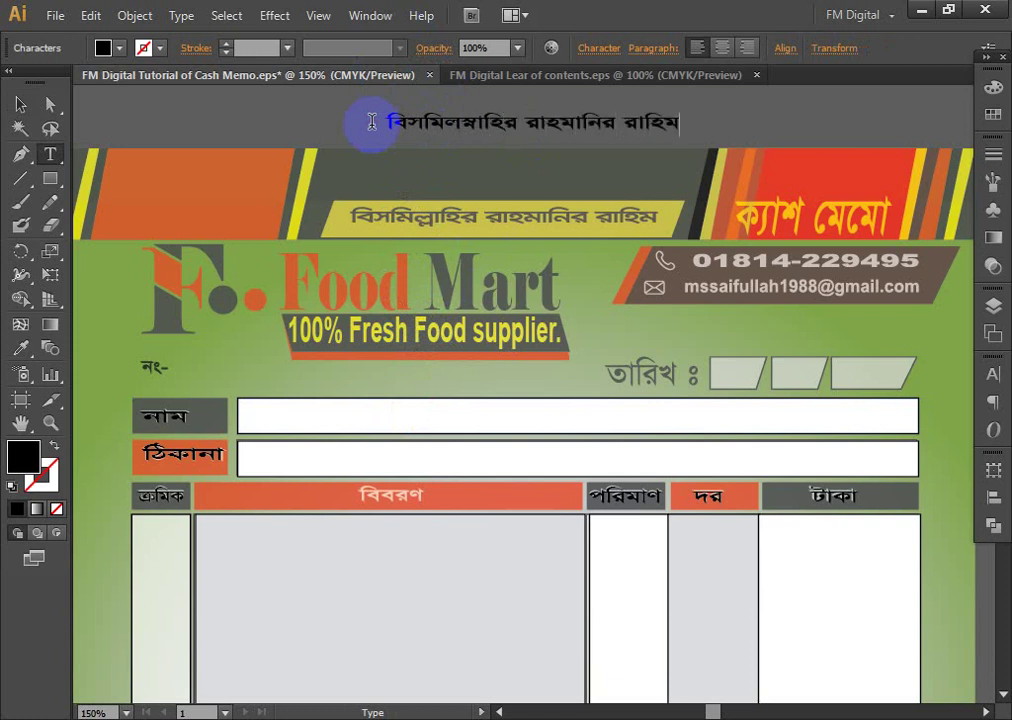
pyautogui.press('Escape')
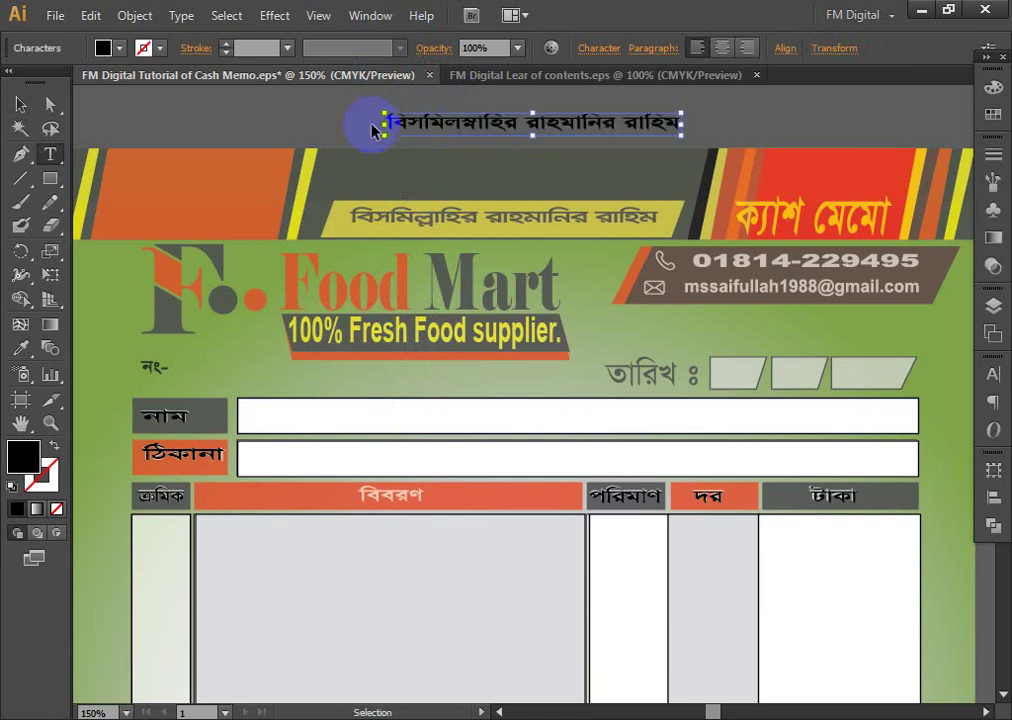
pyautogui.moveTo(371, 121); pyautogui.dragTo(371, 213)
# - Set the banner line to SutonnyMJ, stretch it across the banner and nudge it into place
pyautogui.click(995, 378)
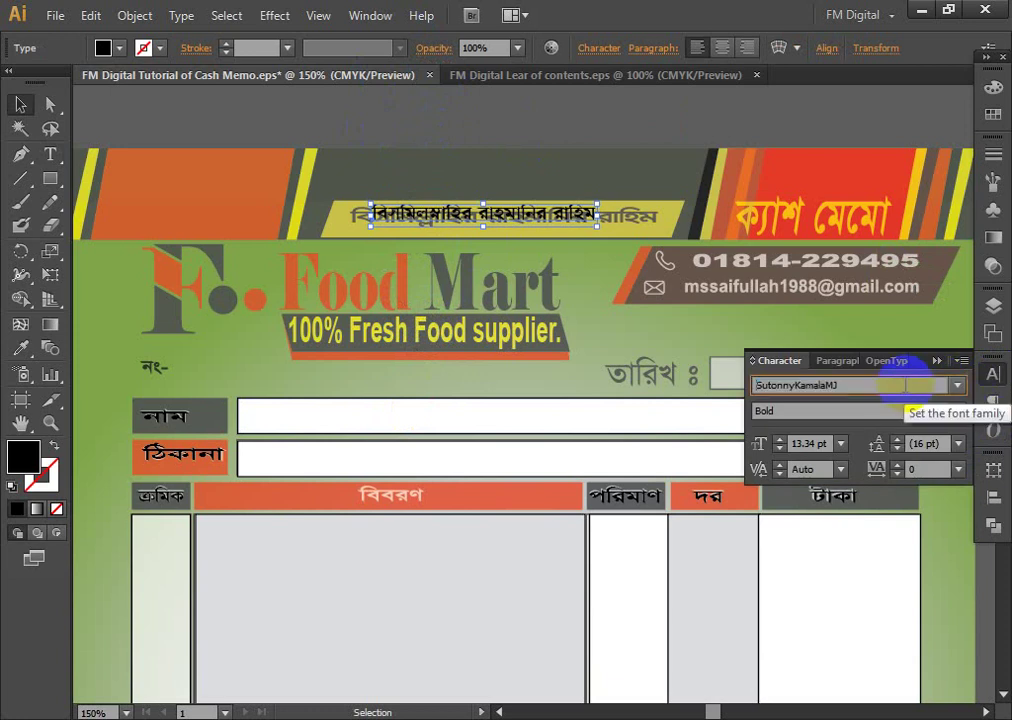
pyautogui.press('Return')
pyautogui.press('Down')
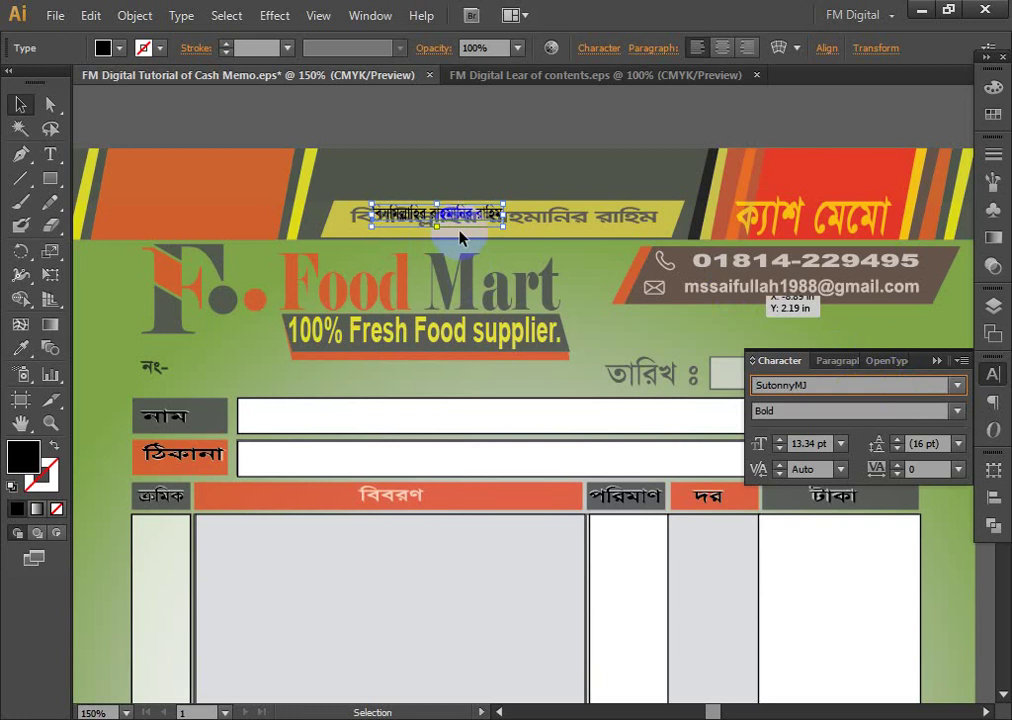
pyautogui.moveTo(502, 205)
pyautogui.mouseDown()
pyautogui.moveTo(565, 228)
pyautogui.moveTo(660, 225)
pyautogui.moveTo(549, 215)
pyautogui.moveTo(656, 214)
pyautogui.mouseUp()
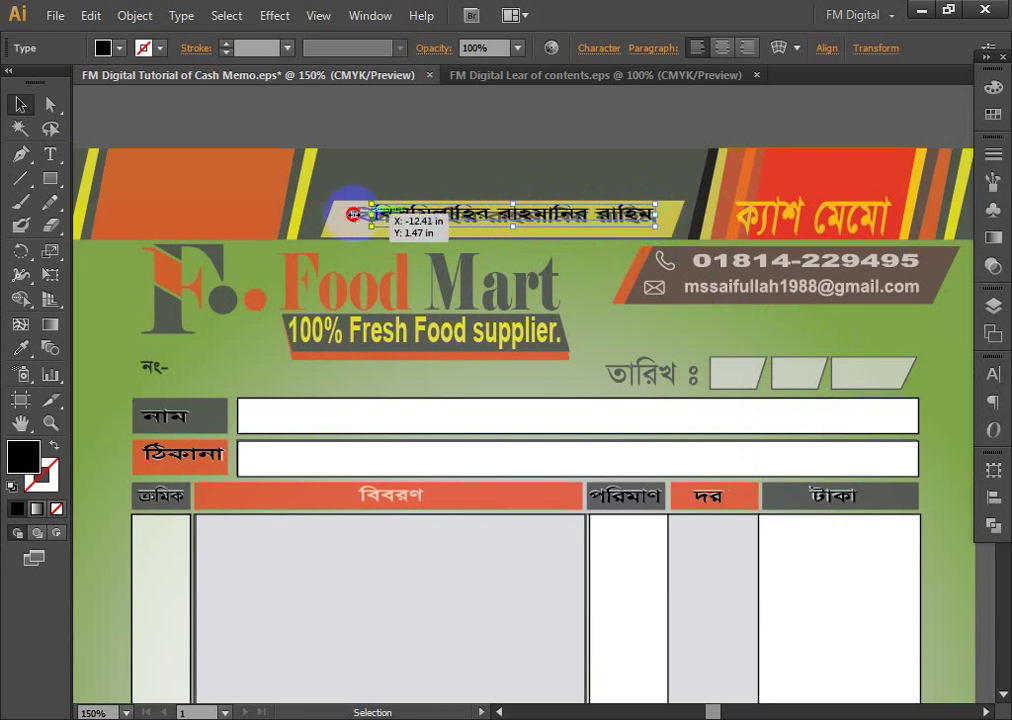
pyautogui.moveTo(370, 212); pyautogui.dragTo(352, 214)
pyautogui.press('Down')
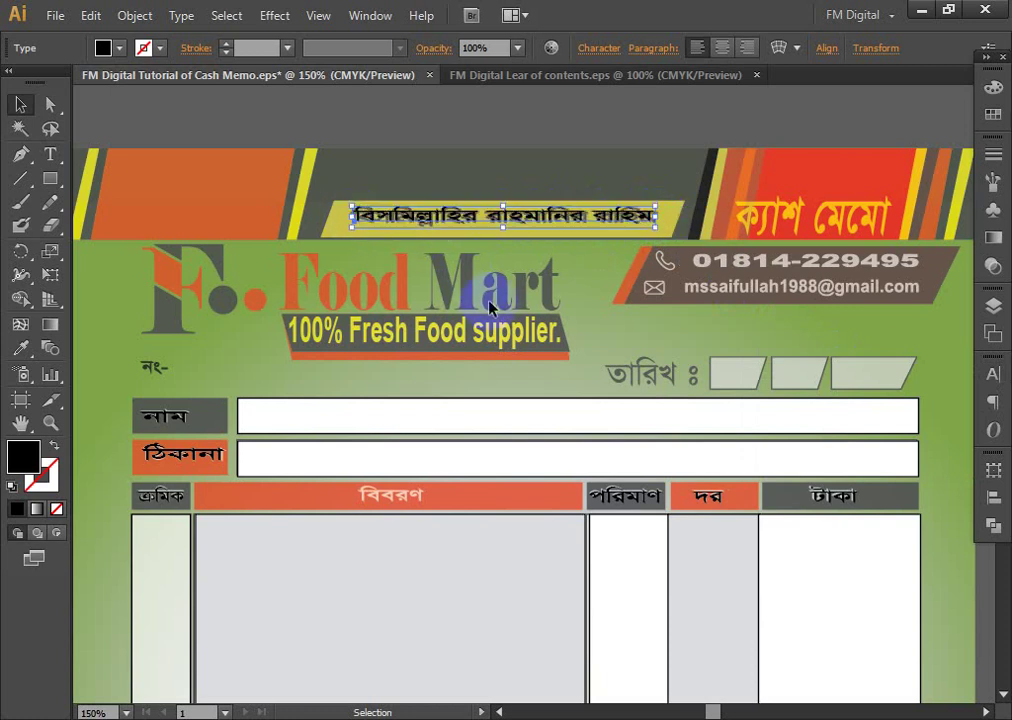
pyautogui.press('Down')
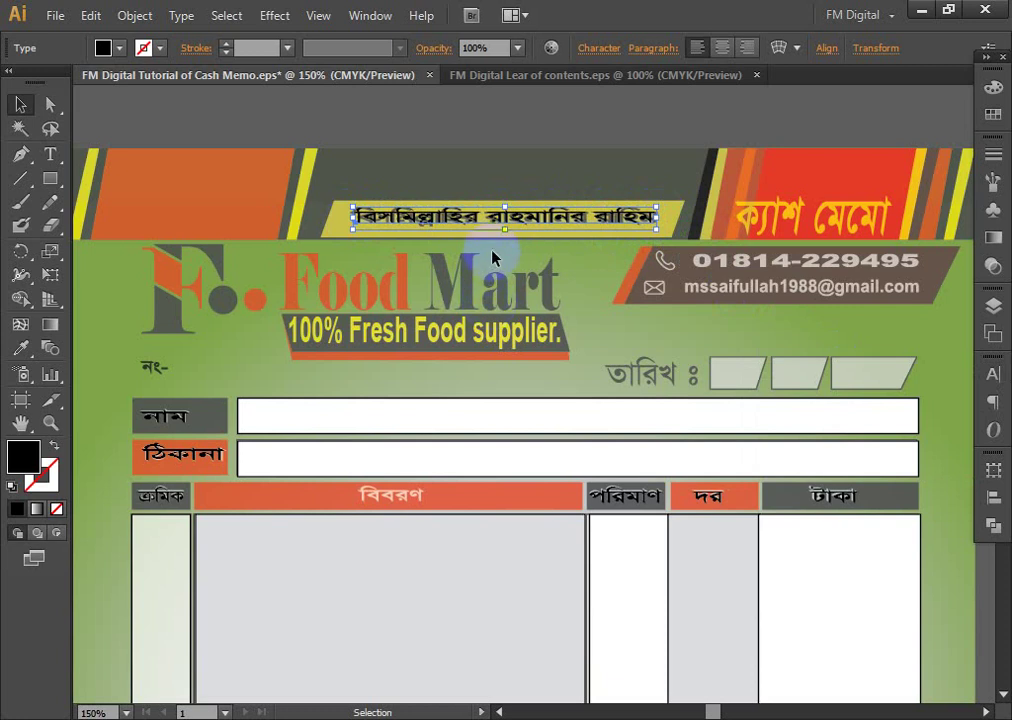
# - Duplicate the banner text and edit the copy down to ক্যাশ মেমো
pyautogui.doubleClick(560, 218)
pyautogui.moveTo(560, 220); pyautogui.dragTo(815, 150)
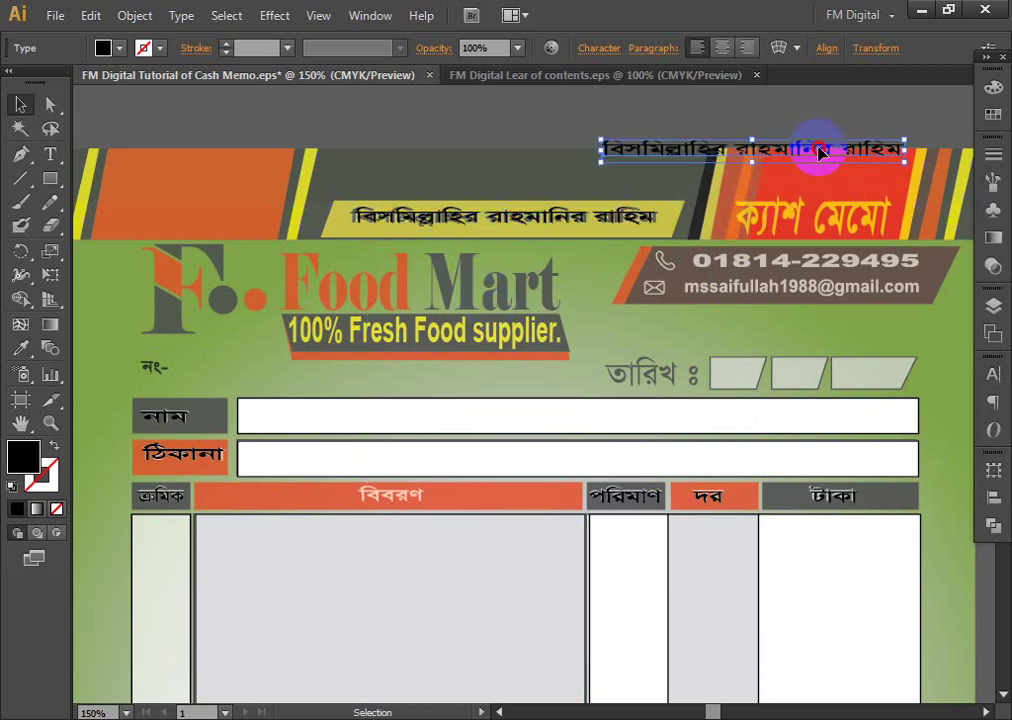
pyautogui.doubleClick(858, 151)
pyautogui.doubleClick(649, 155)
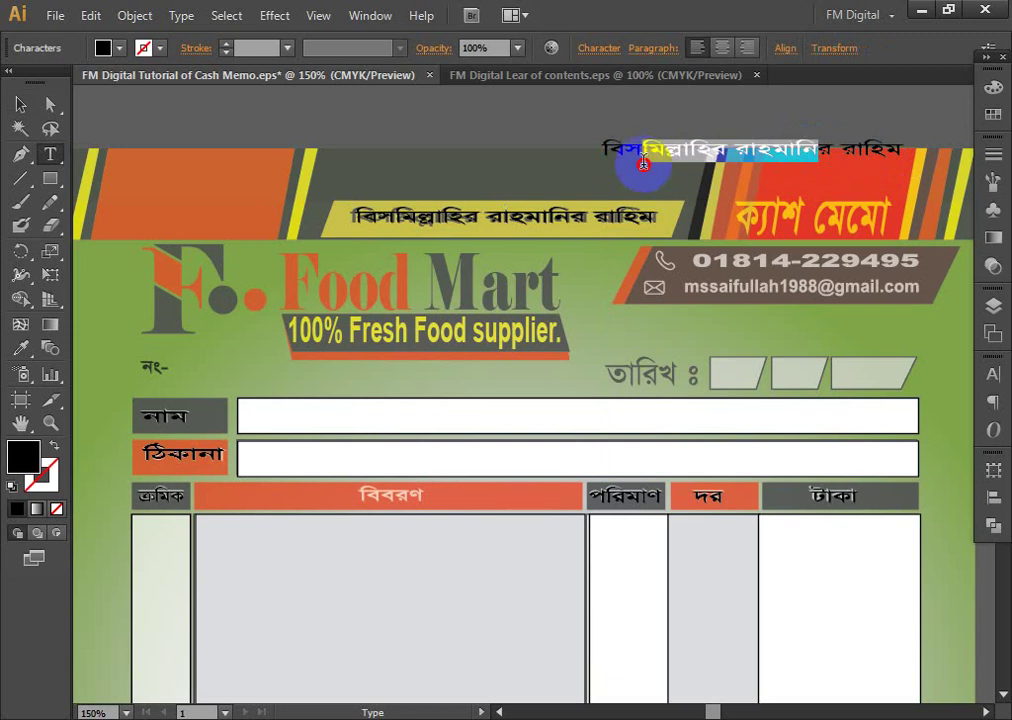
pyautogui.moveTo(647, 160); pyautogui.dragTo(598, 160)
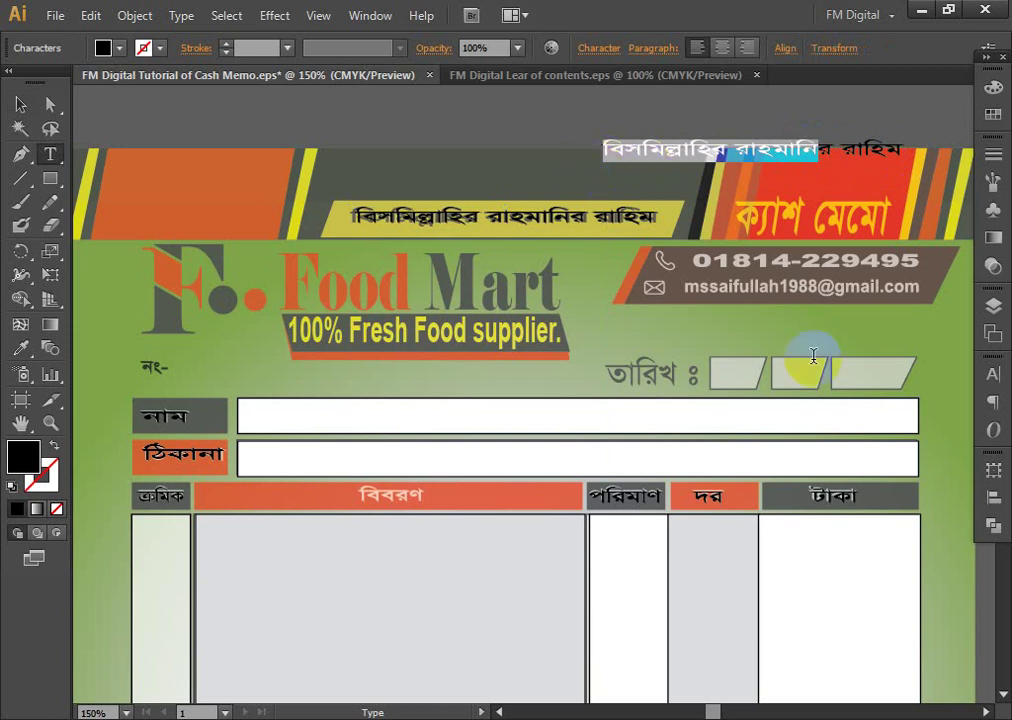
pyautogui.press('BackSpace')
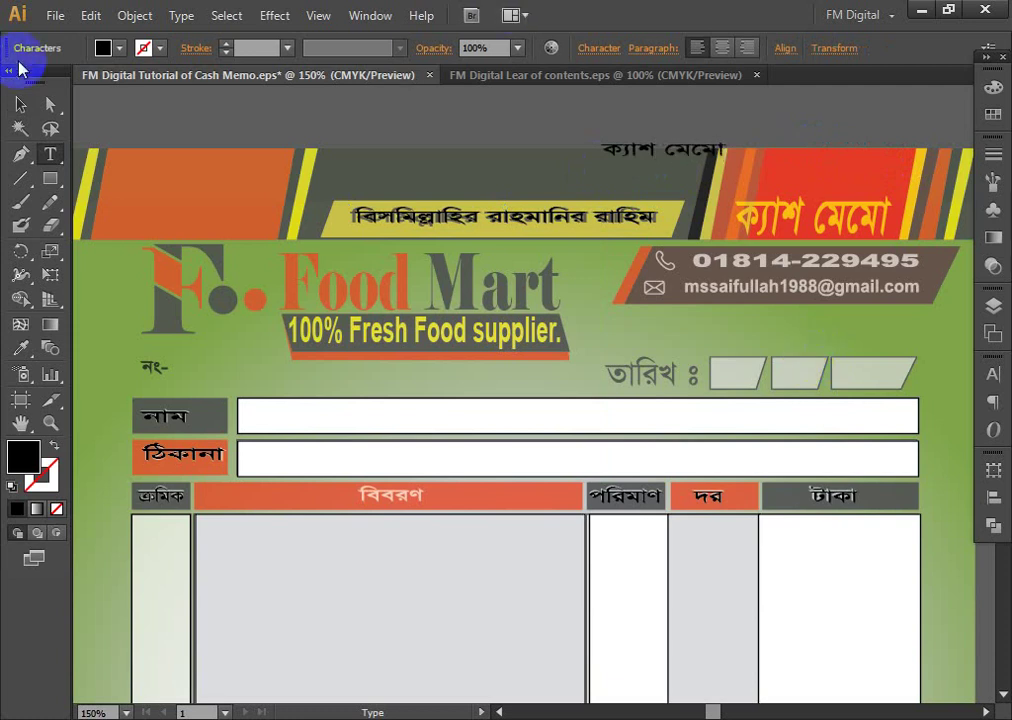
pyautogui.click(20, 108)
# - Move the ক্যাশ মেমো text onto the red banner, then scale and nudge it to fit
pyautogui.moveTo(660, 161); pyautogui.dragTo(664, 173)
pyautogui.moveTo(772, 198); pyautogui.dragTo(785, 219)
pyautogui.moveTo(888, 213); pyautogui.dragTo(888, 214)
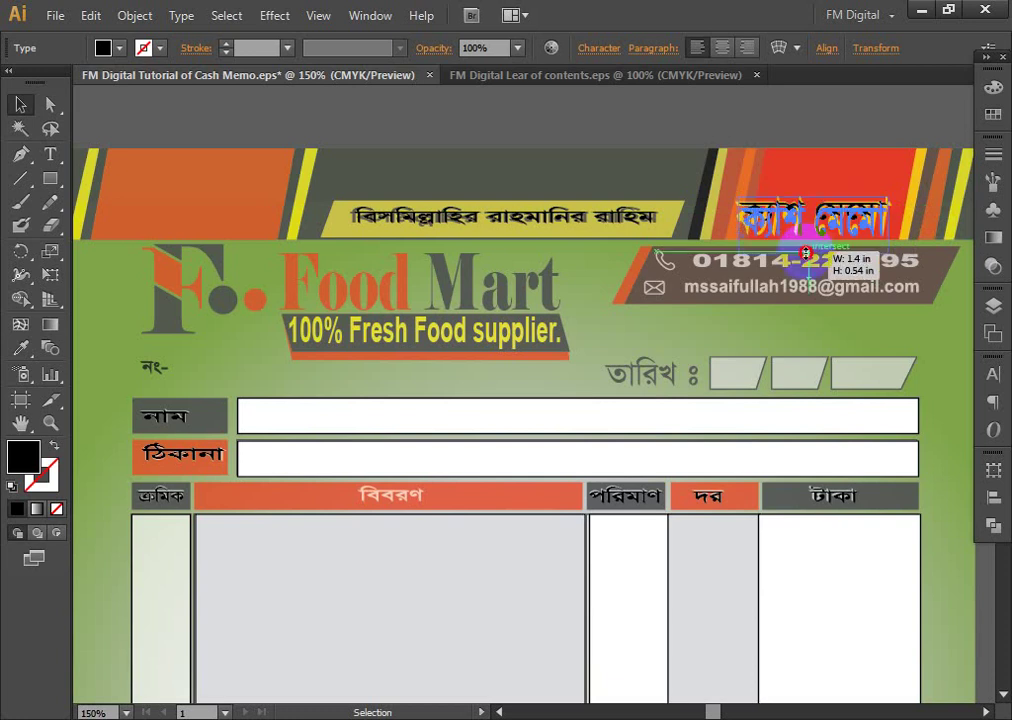
pyautogui.moveTo(815, 228); pyautogui.dragTo(815, 233)
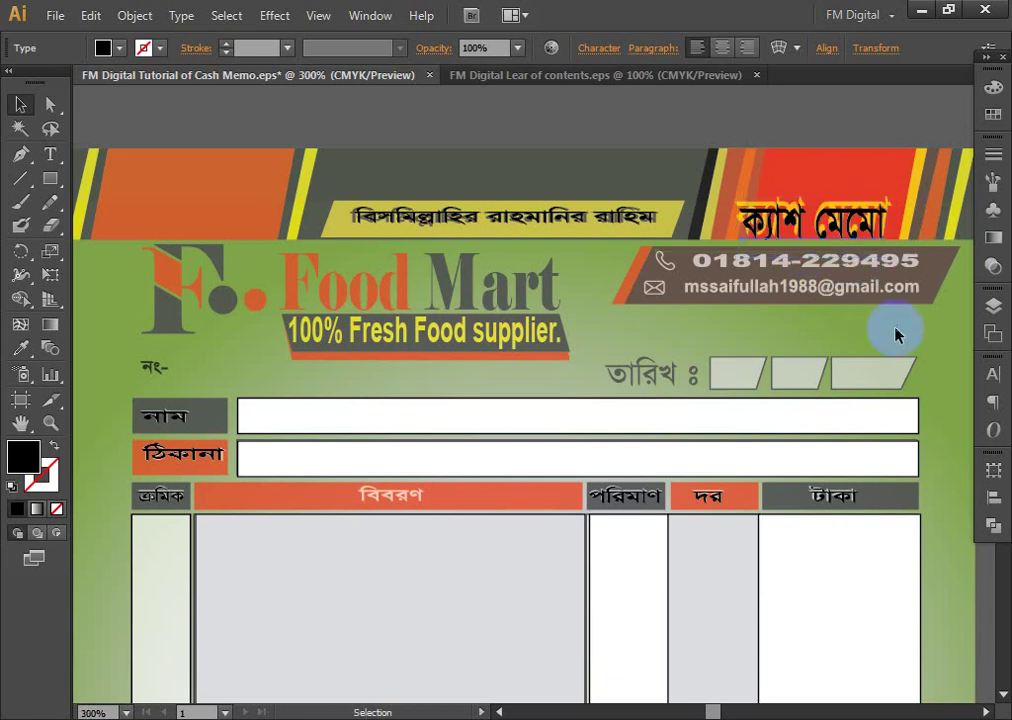
pyautogui.scroll(2, 896, 335)
pyautogui.moveTo(896, 335); pyautogui.dragTo(474, 515)
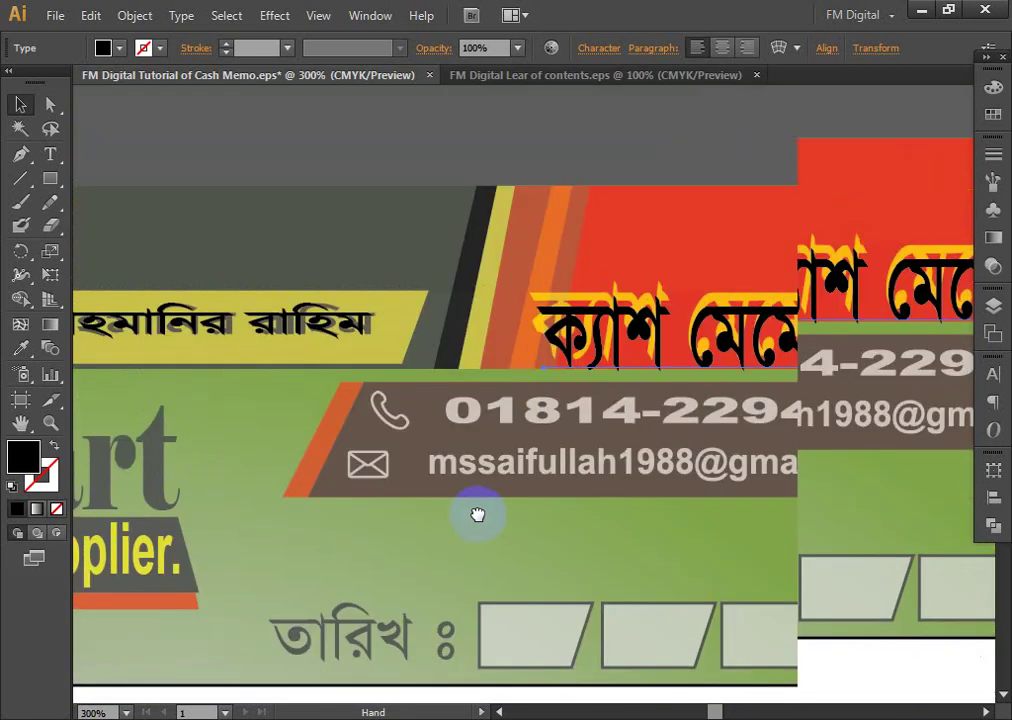
pyautogui.press('Up')
pyautogui.press('Up')
pyautogui.press('Up')
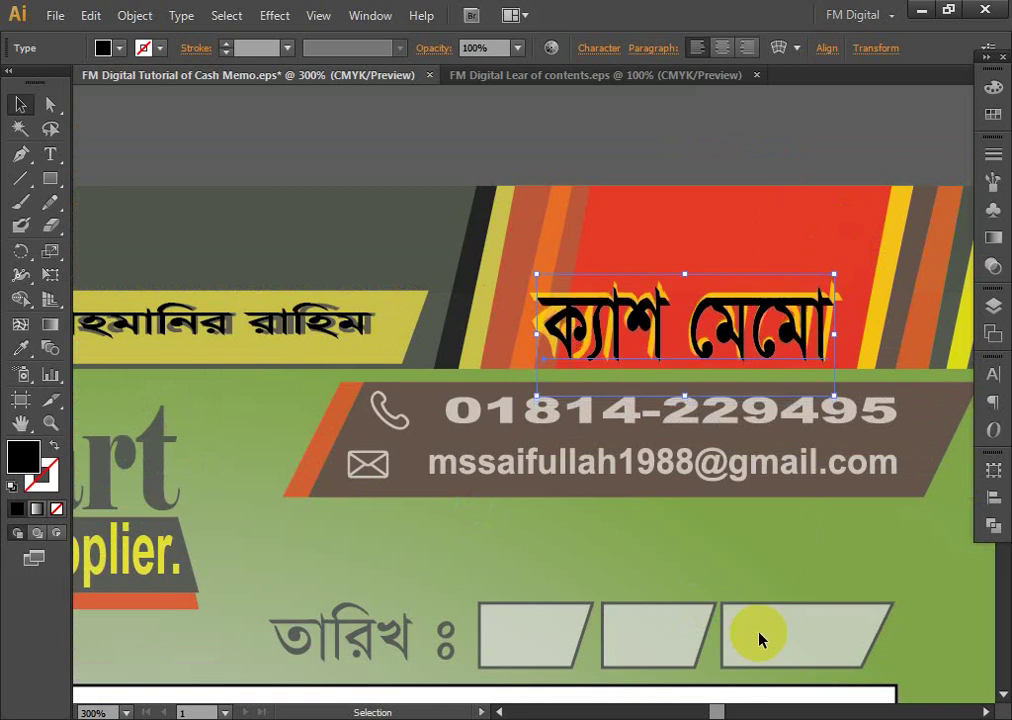
pyautogui.press('Left')
pyautogui.press('Left')
pyautogui.press('Left')
pyautogui.press('Left')
pyautogui.press('Up')
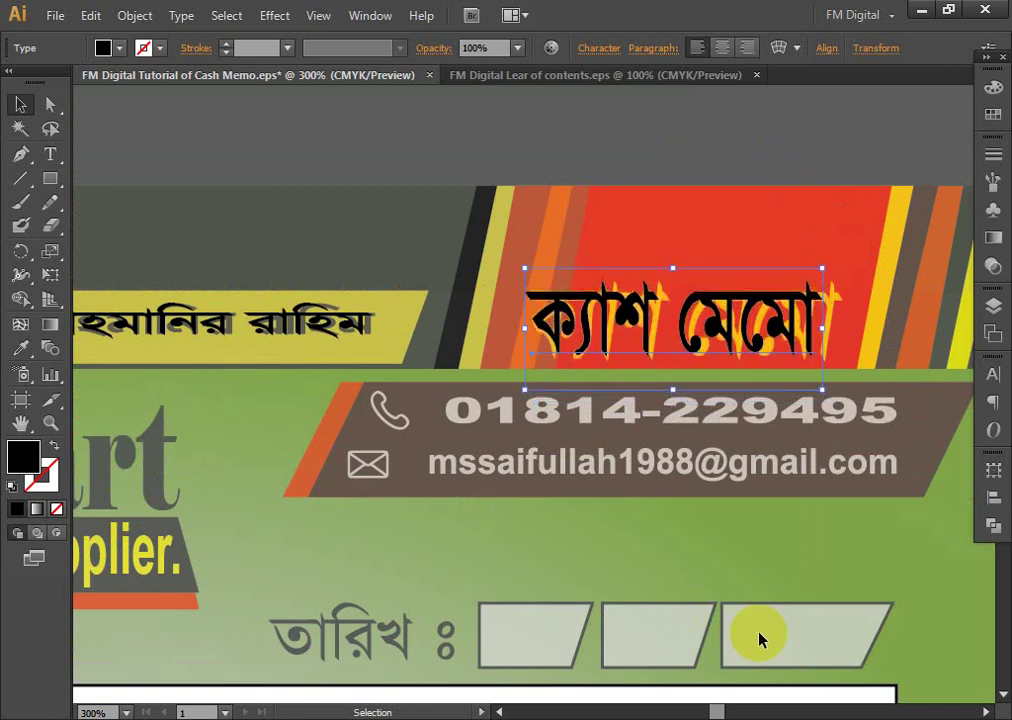
pyautogui.press('Right')
pyautogui.moveTo(826, 329); pyautogui.dragTo(848, 326)
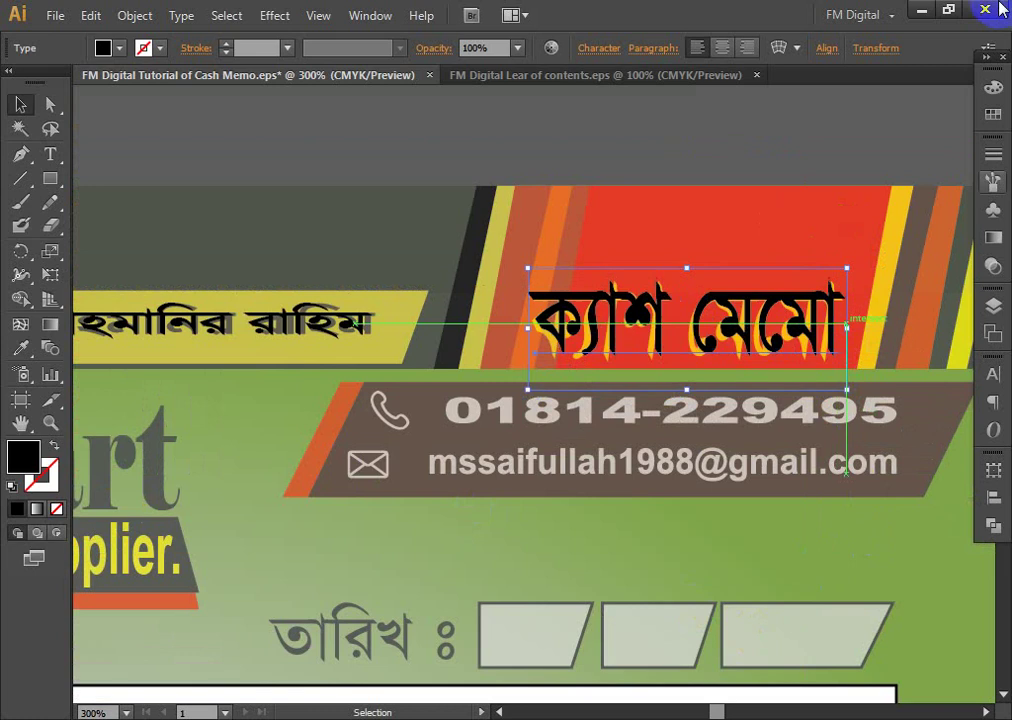
# - Fill the ক্যাশ মেমো title yellow with CMYK Y 100
pyautogui.click(993, 113)
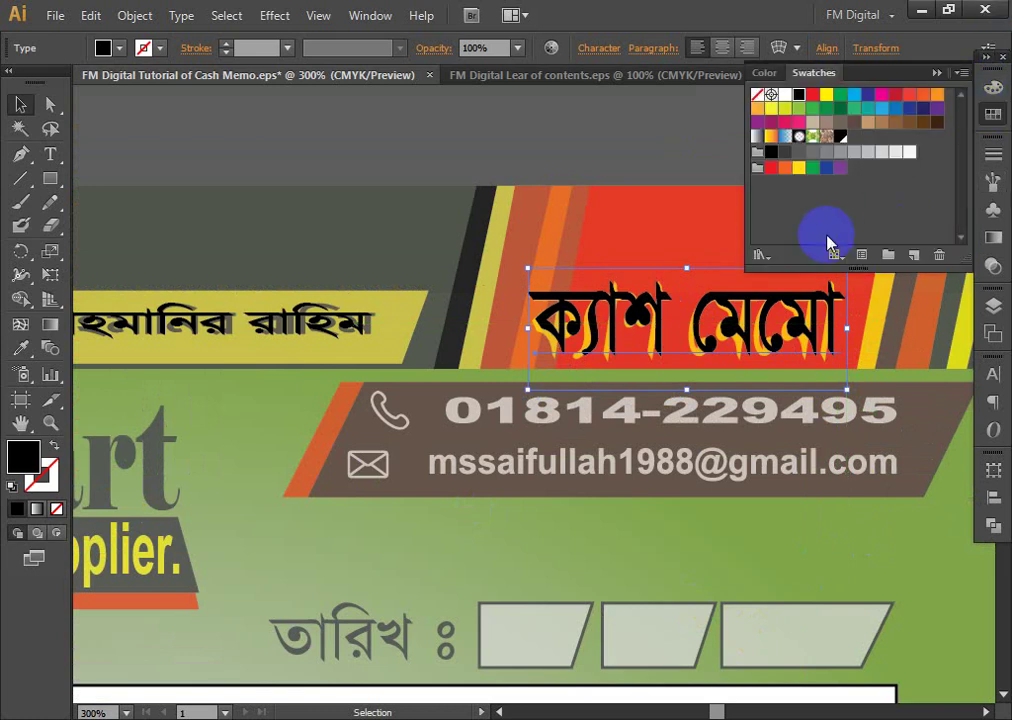
pyautogui.click(993, 87)
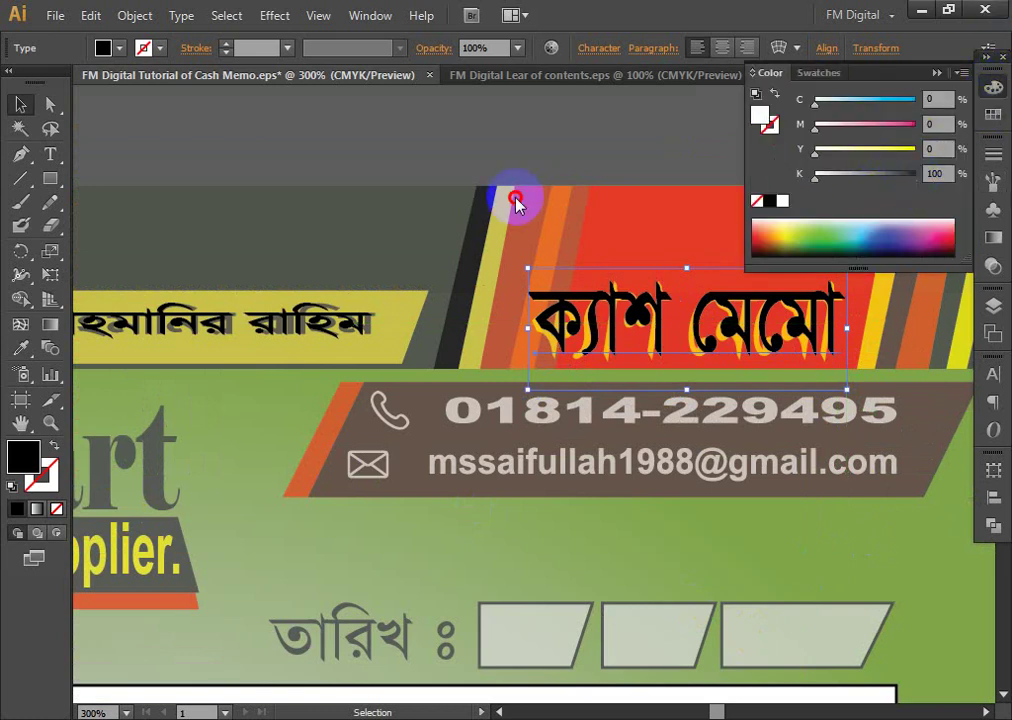
pyautogui.click(782, 201)
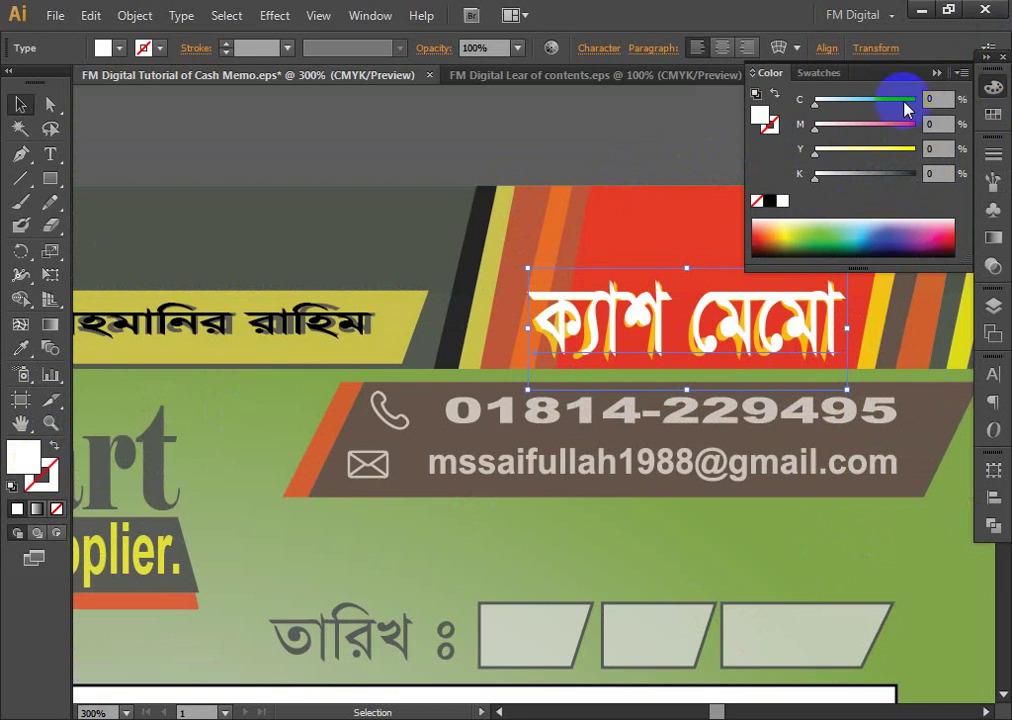
pyautogui.moveTo(818, 151); pyautogui.dragTo(839, 151)
pyautogui.click(945, 148)
pyautogui.write('100')
pyautogui.press('Return')
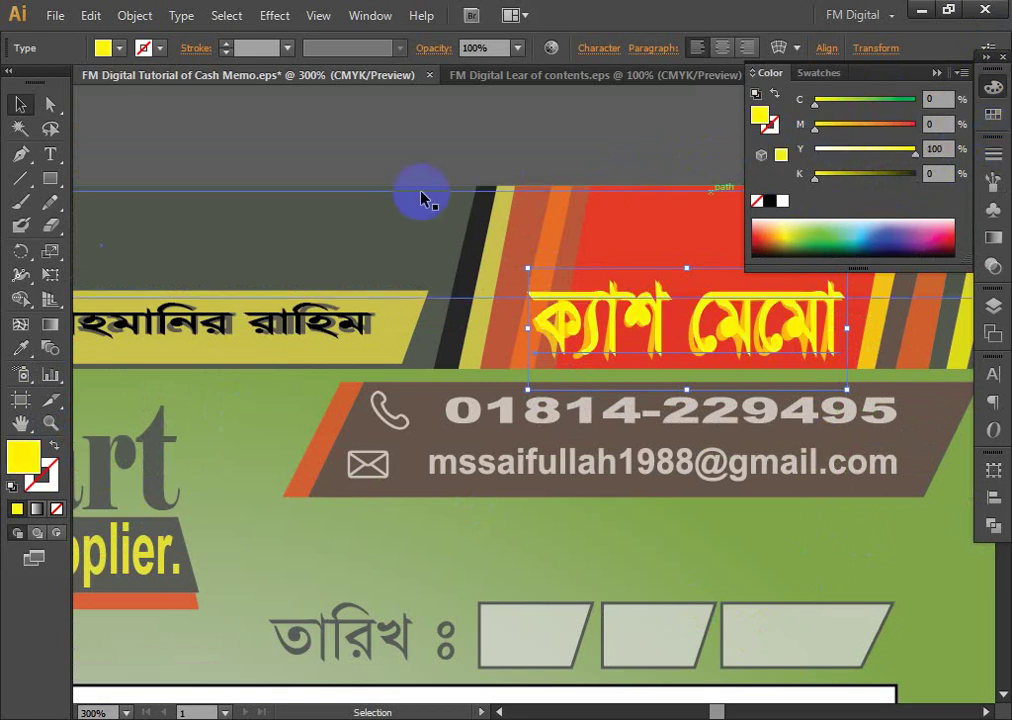
pyautogui.click(407, 154)
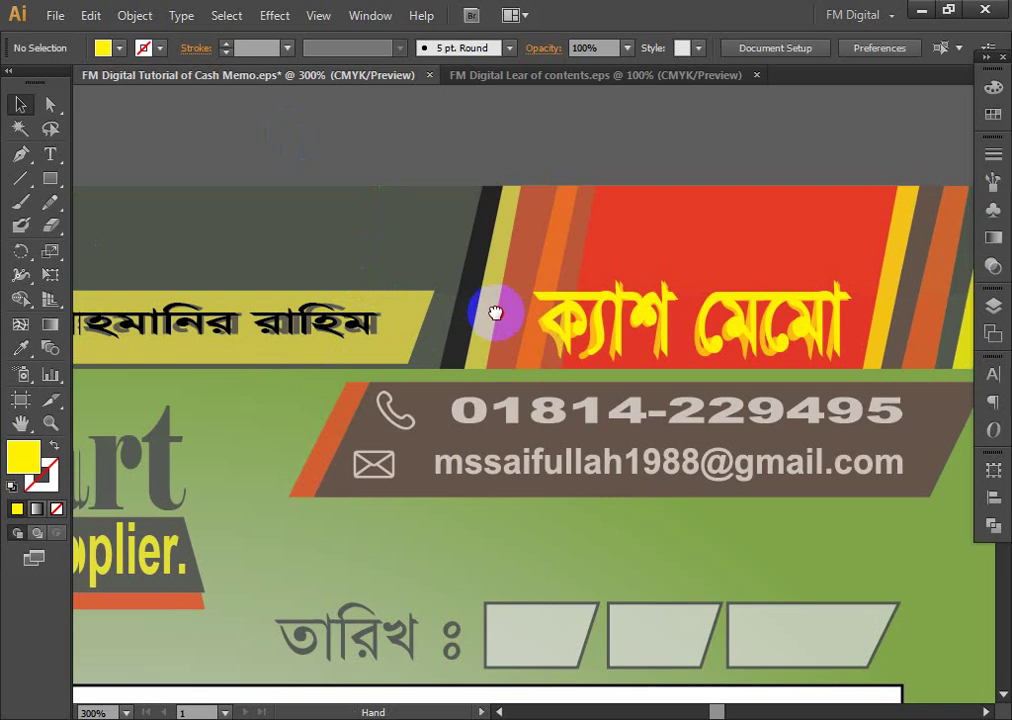
pyautogui.moveTo(180, 452); pyautogui.dragTo(434, 447)
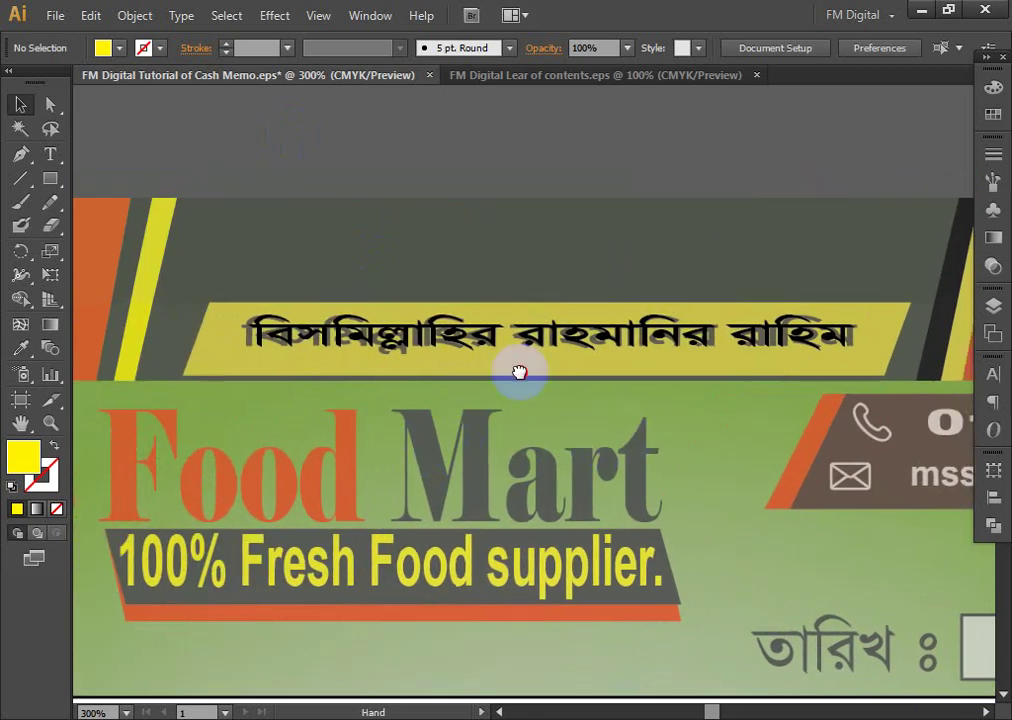
pyautogui.moveTo(517, 368); pyautogui.dragTo(557, 437)
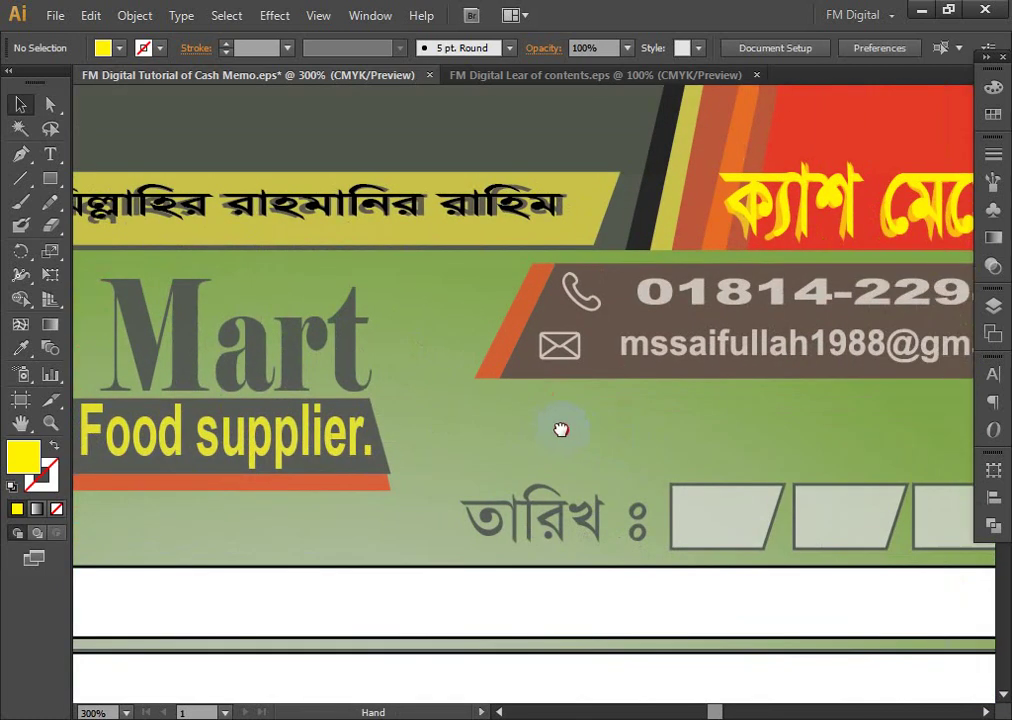
pyautogui.moveTo(592, 533); pyautogui.dragTo(622, 577)
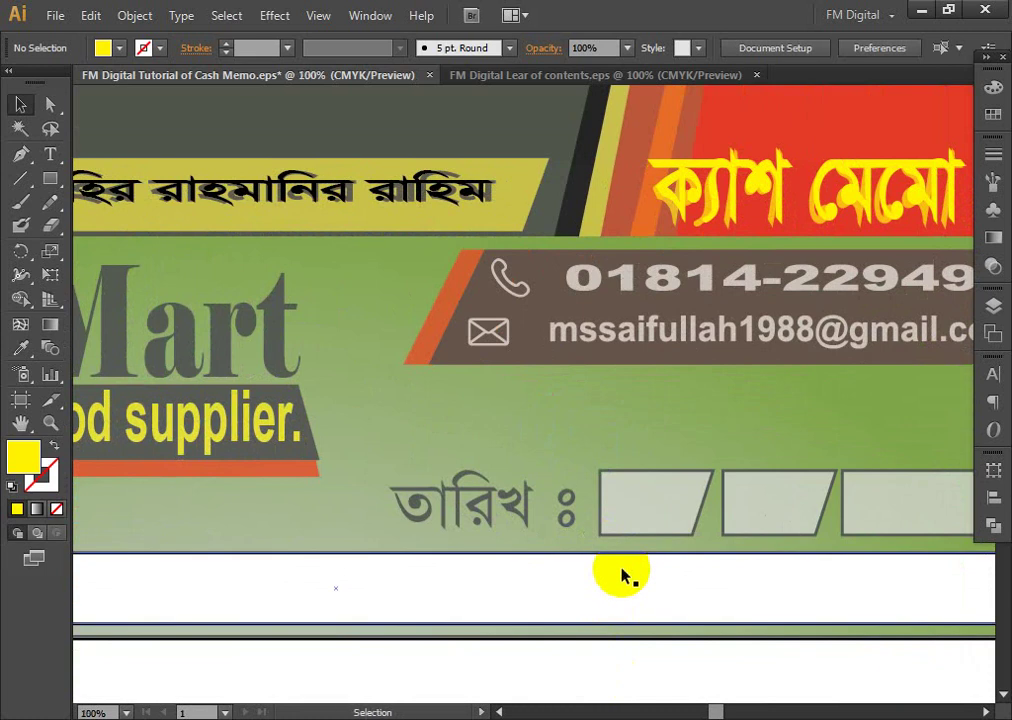
pyautogui.hotkey('ctrl', '1')
pyautogui.moveTo(630, 562); pyautogui.dragTo(615, 481)
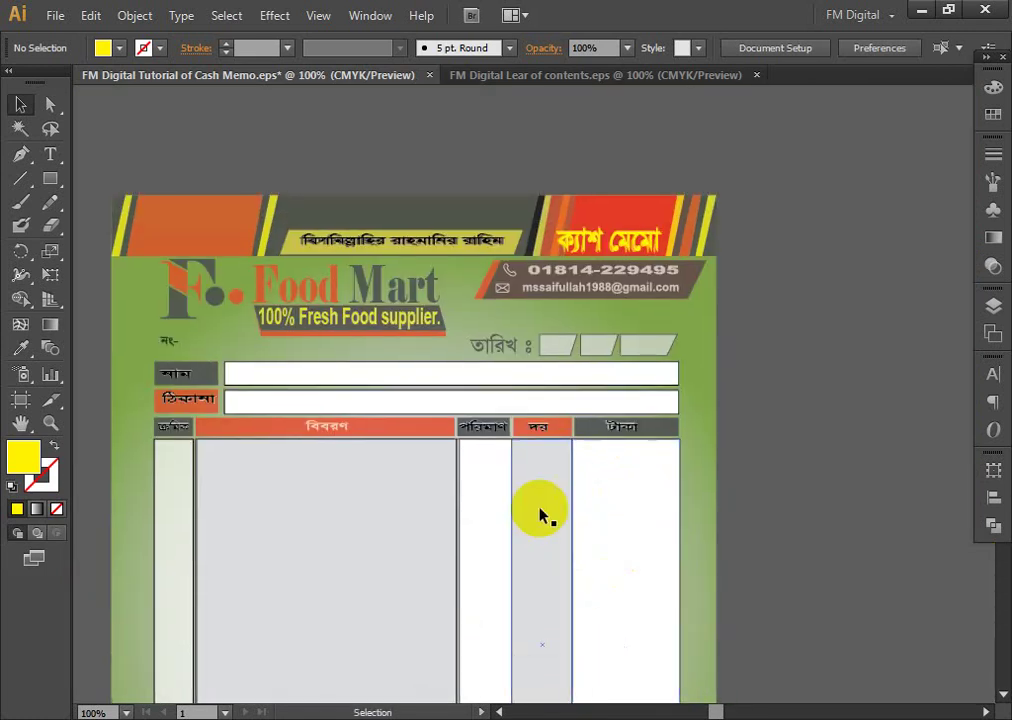
# - Duplicate the পরিমাণ header upward and retype the copy as তারিখ ঃ
pyautogui.click(475, 434)
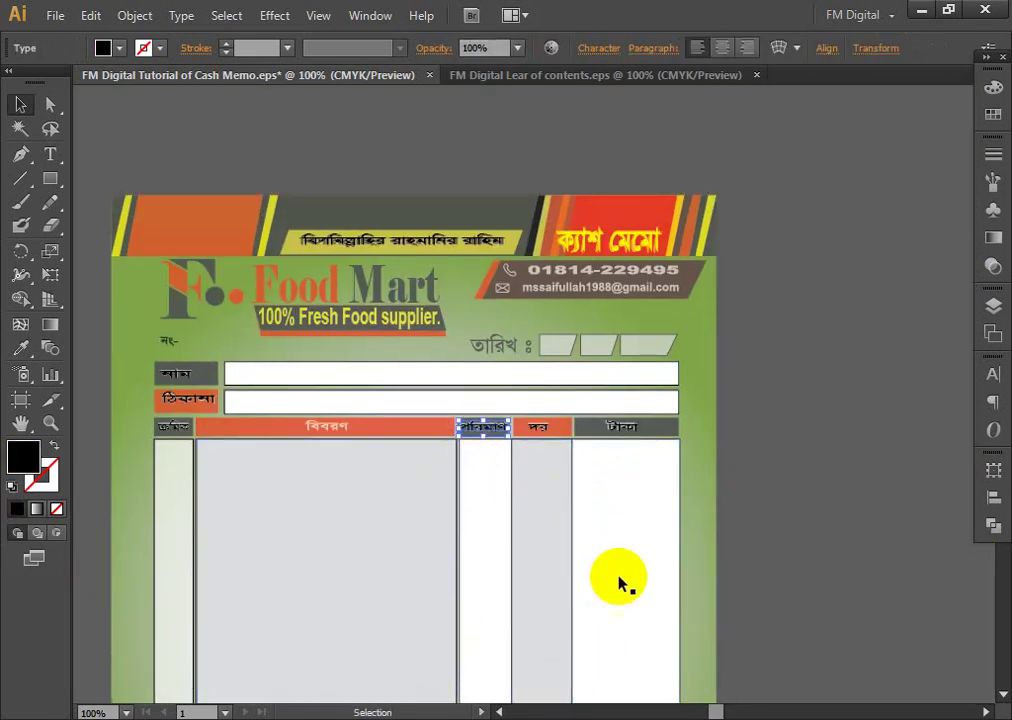
pyautogui.hotkey('alt', 'Up')
pyautogui.hotkey('shift', 'Up')
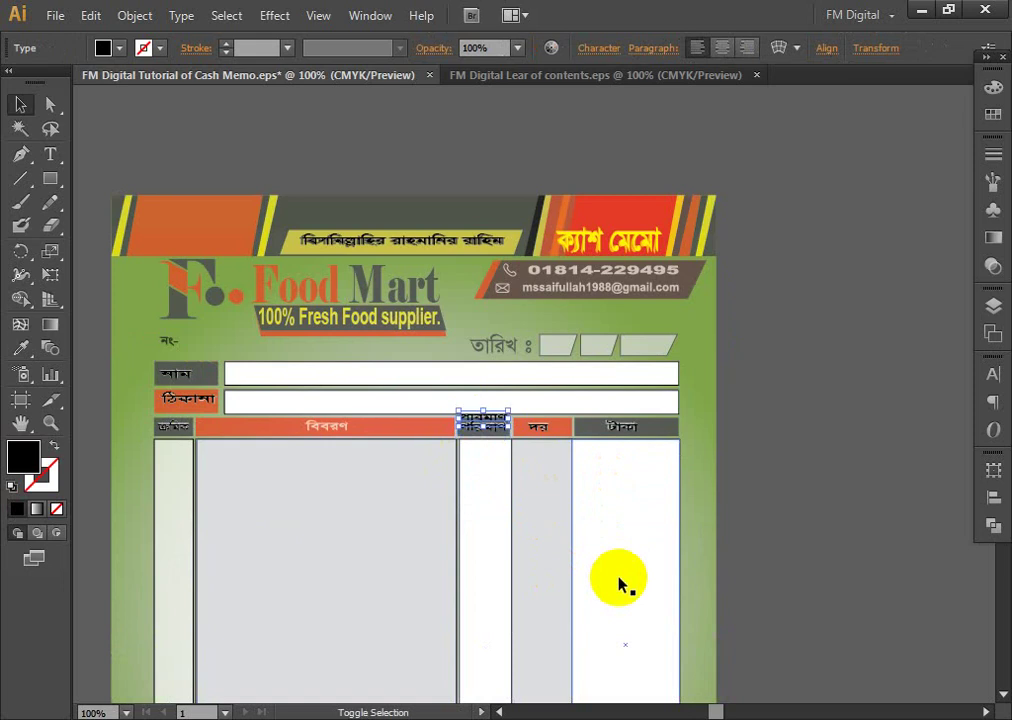
pyautogui.hotkey('shift', 'Up')
pyautogui.hotkey('shift', 'Up')
pyautogui.hotkey('shift', 'Up')
pyautogui.hotkey('shift', 'Up')
pyautogui.hotkey('shift', 'Up')
pyautogui.hotkey('shift', 'Up')
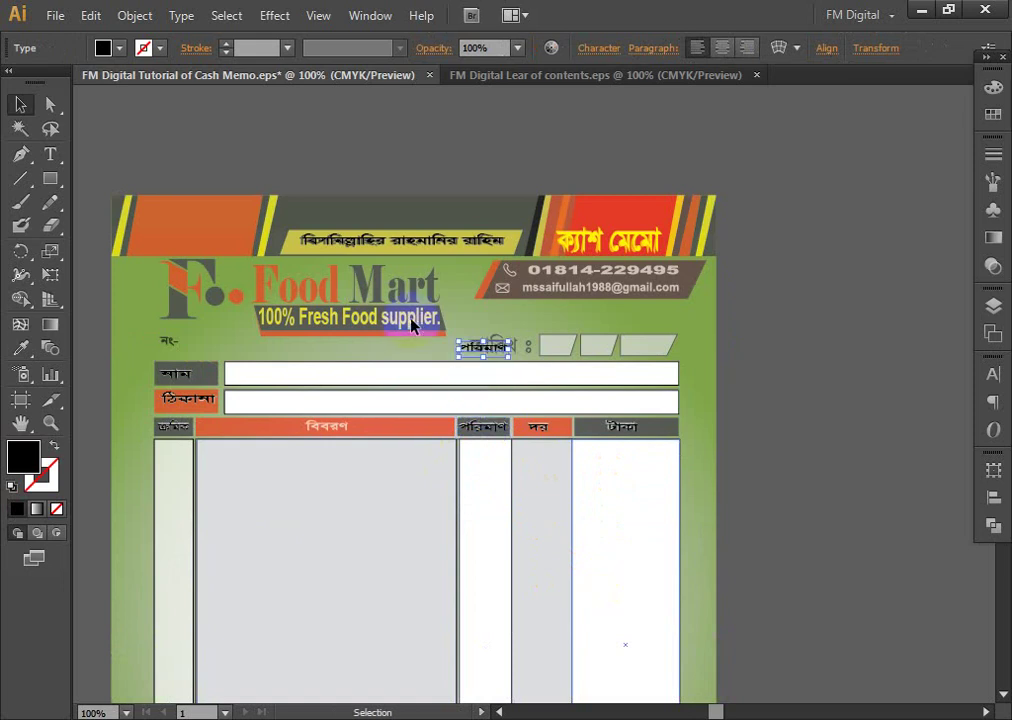
pyautogui.doubleClick(482, 350)
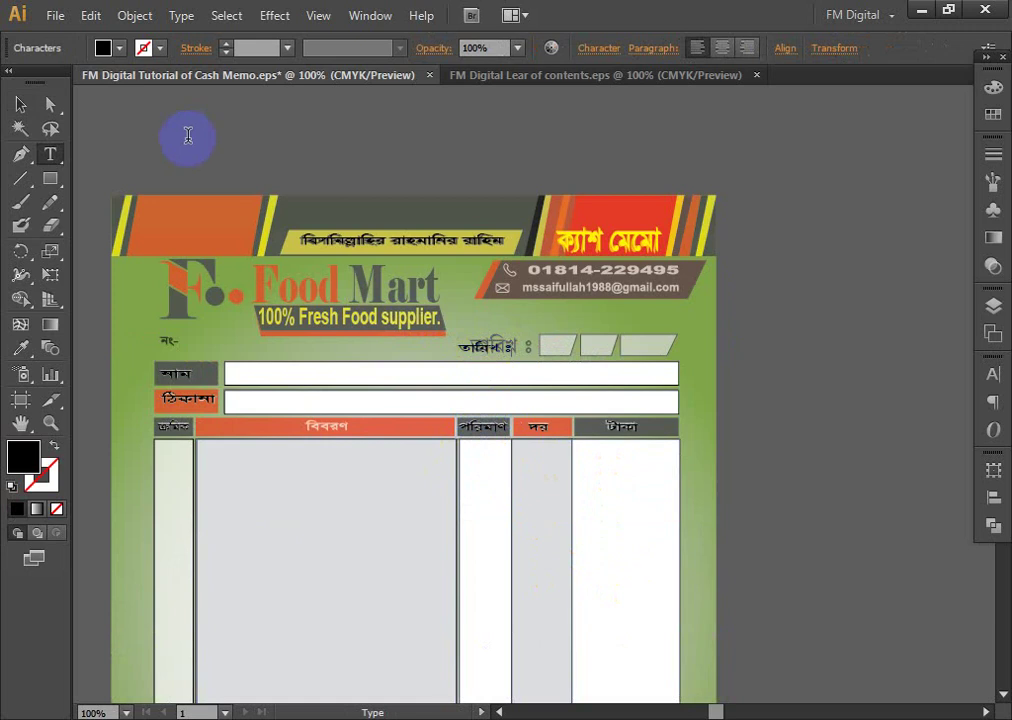
pyautogui.click(18, 105)
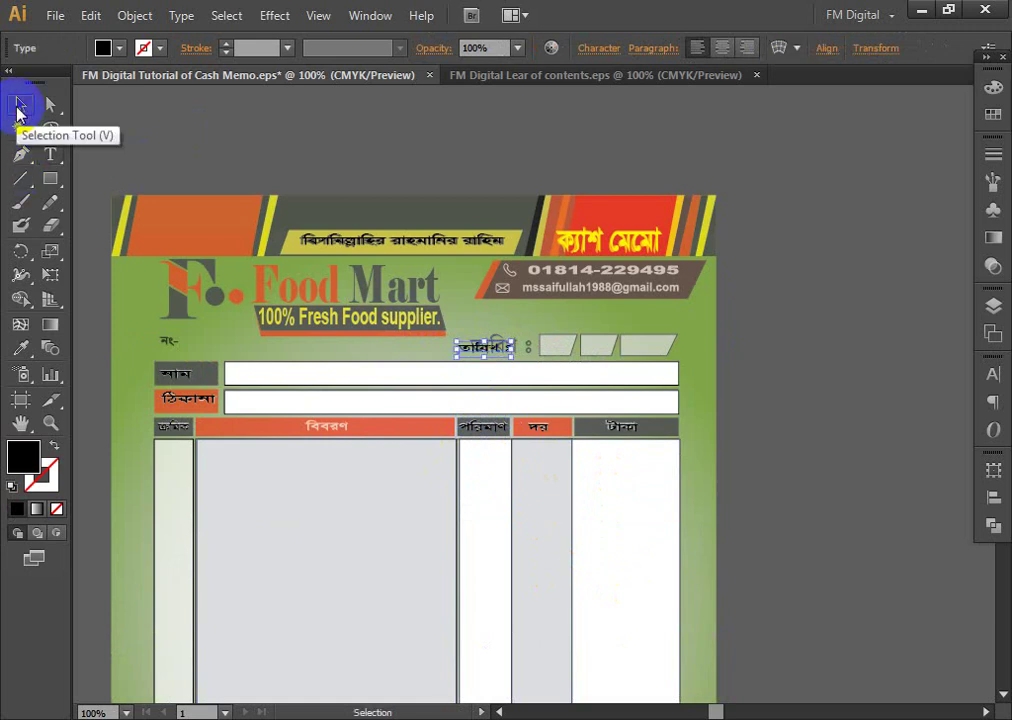
# - Nudge the new তারিখ ঃ label over the old date label
pyautogui.hotkey('ctrl', '+')
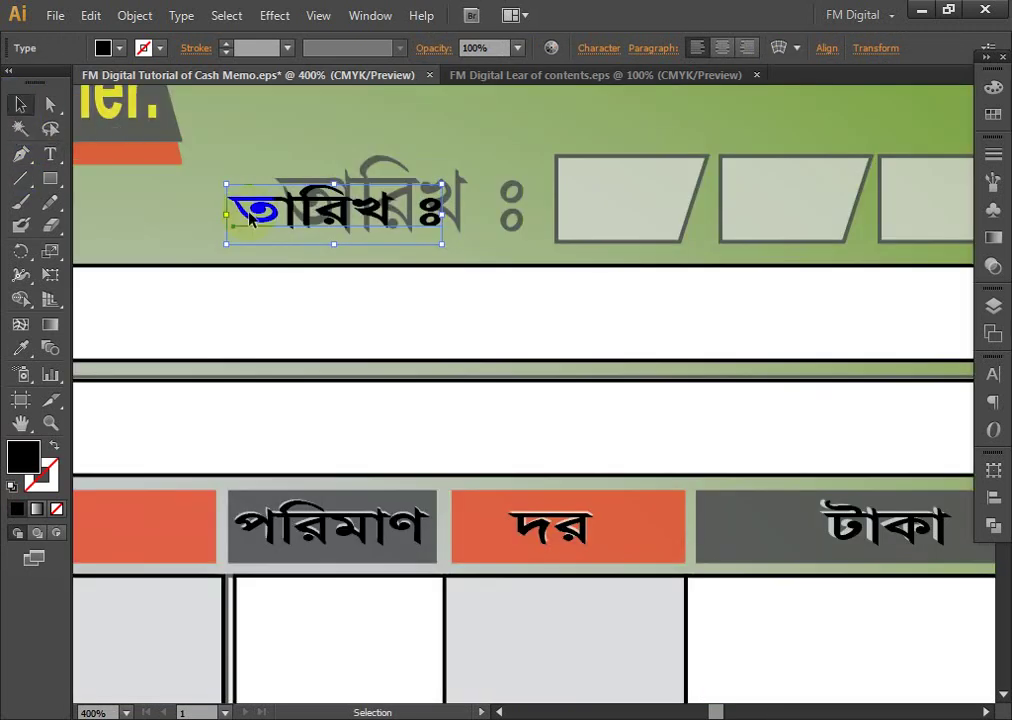
pyautogui.moveTo(395, 334); pyautogui.dragTo(463, 386)
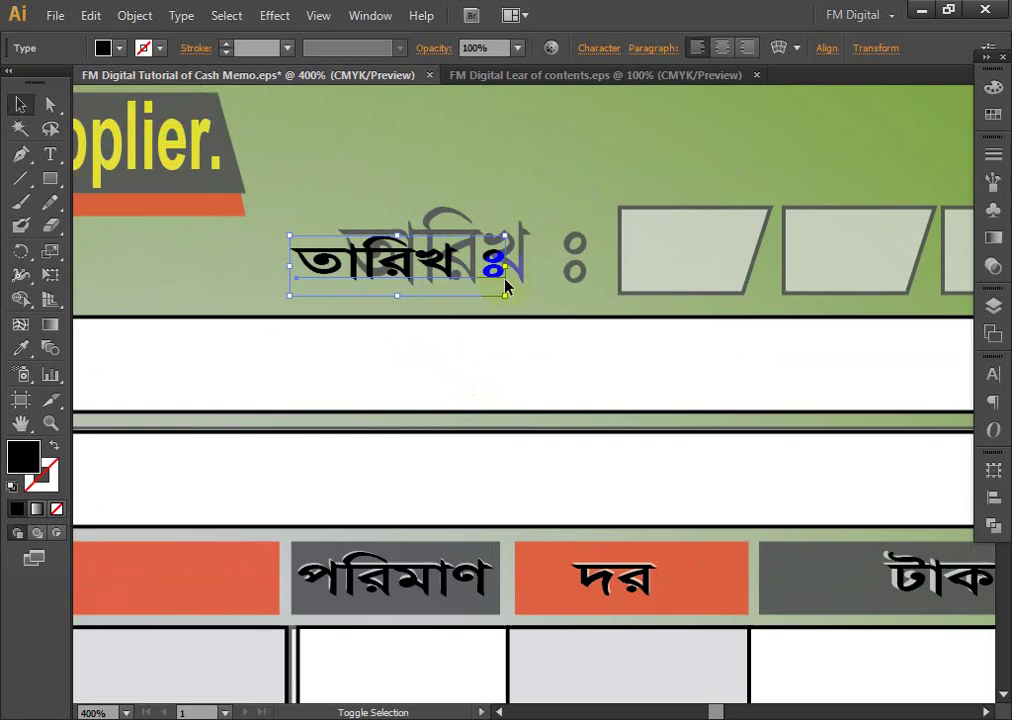
pyautogui.hotkey('shift', 'Up')
pyautogui.press('Right')
pyautogui.press('Right')
pyautogui.press('Right')
pyautogui.press('Right')
pyautogui.press('Right')
pyautogui.press('Right')
pyautogui.press('Down')
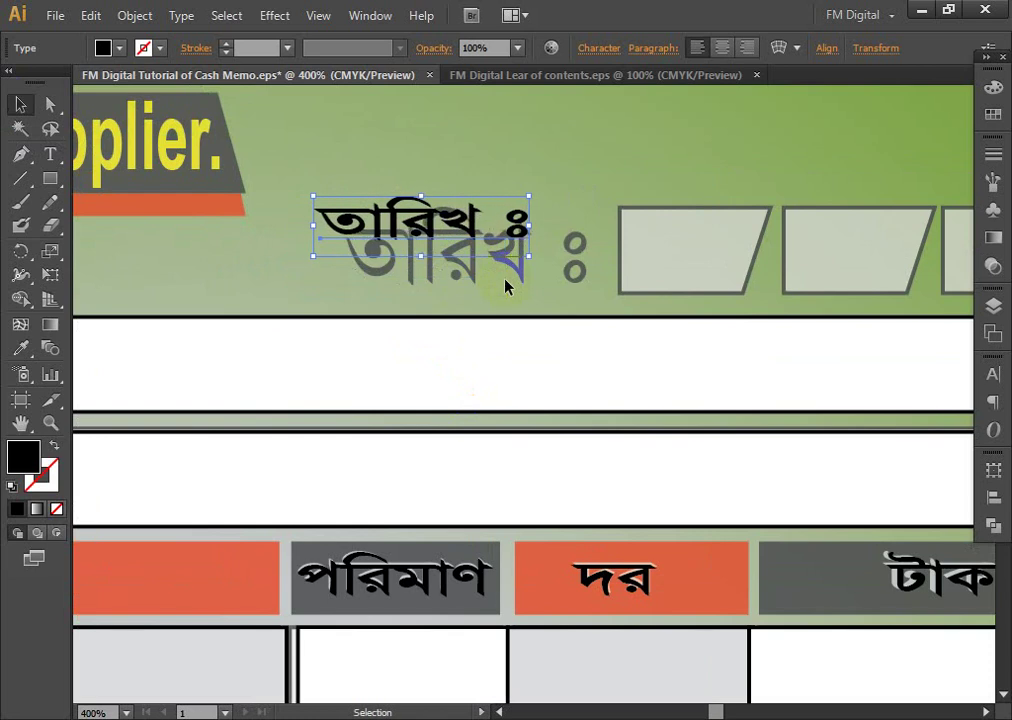
pyautogui.press('Down')
pyautogui.press('Down')
pyautogui.press('Down')
pyautogui.press('Right')
pyautogui.press('Down')
pyautogui.press('Down')
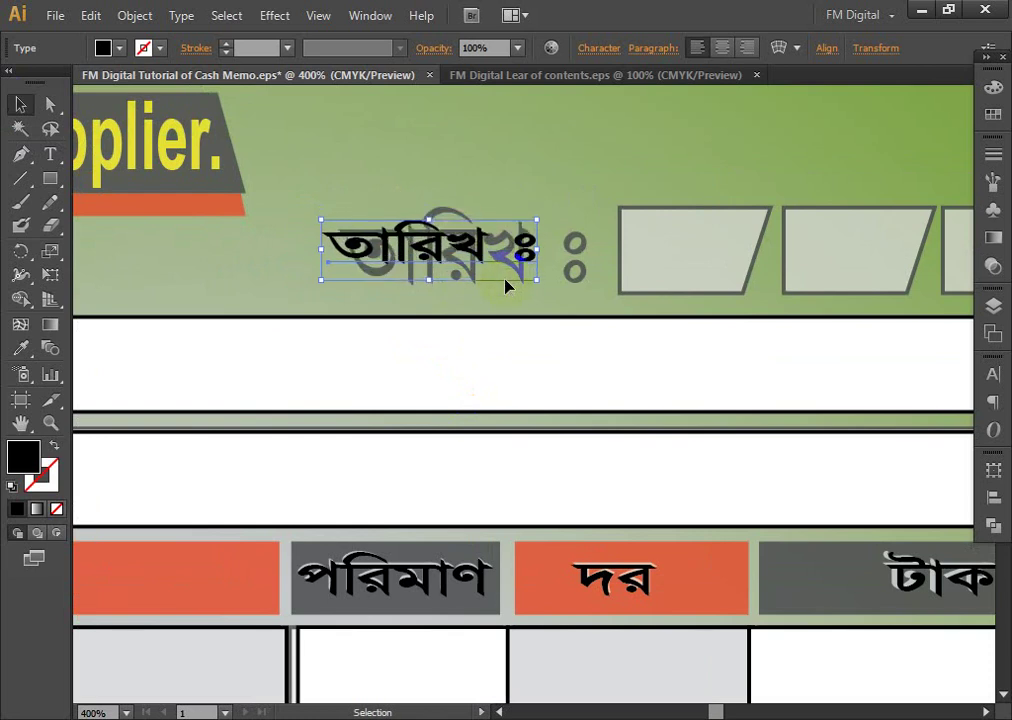
pyautogui.press('Right')
pyautogui.press('Right')
pyautogui.press('Right')
pyautogui.press('Right')
pyautogui.press('Right')
pyautogui.press('Right')
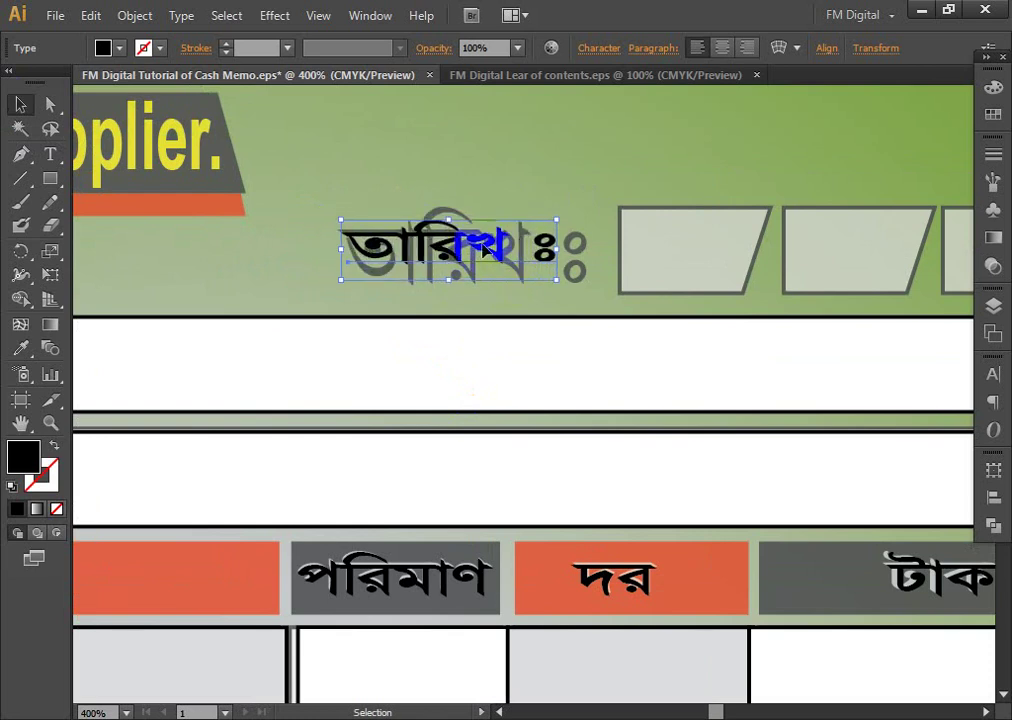
# - Stretch the তারিখ ঃ label taller and wider to cover the old one
pyautogui.moveTo(447, 281); pyautogui.dragTo(449, 309)
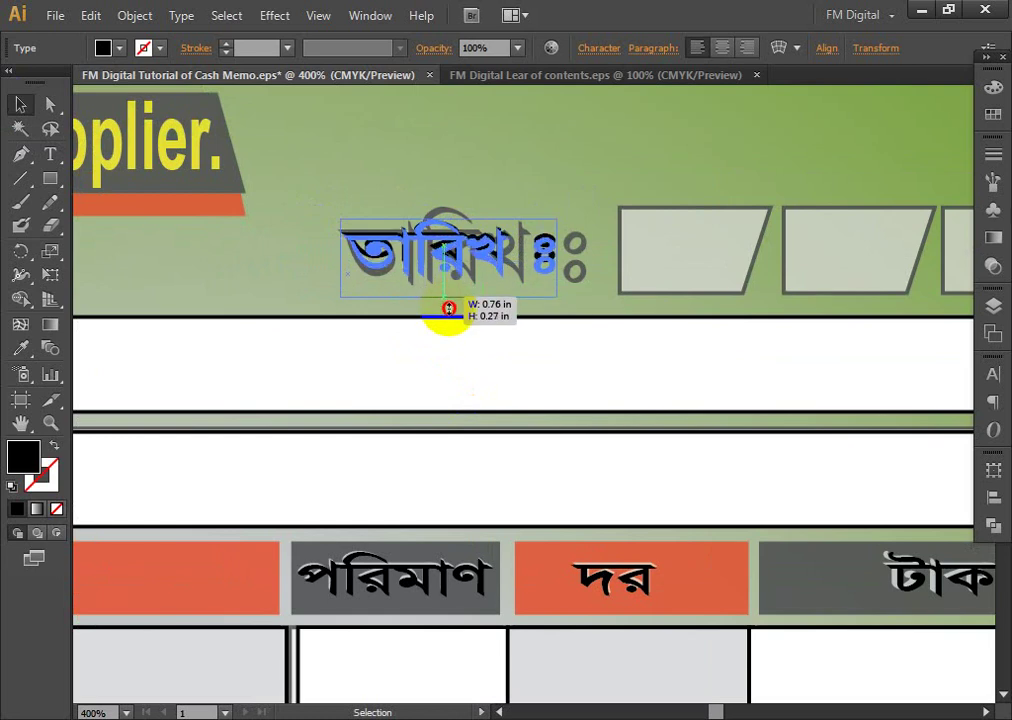
pyautogui.moveTo(557, 266); pyautogui.dragTo(583, 263)
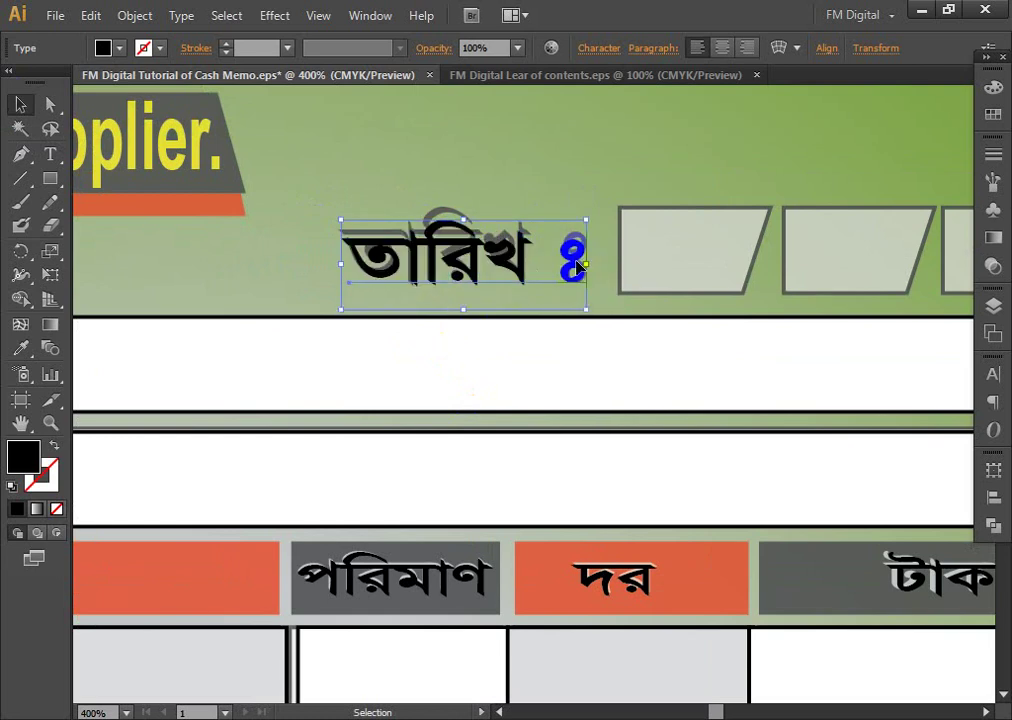
pyautogui.press('Up')
pyautogui.press('Up')
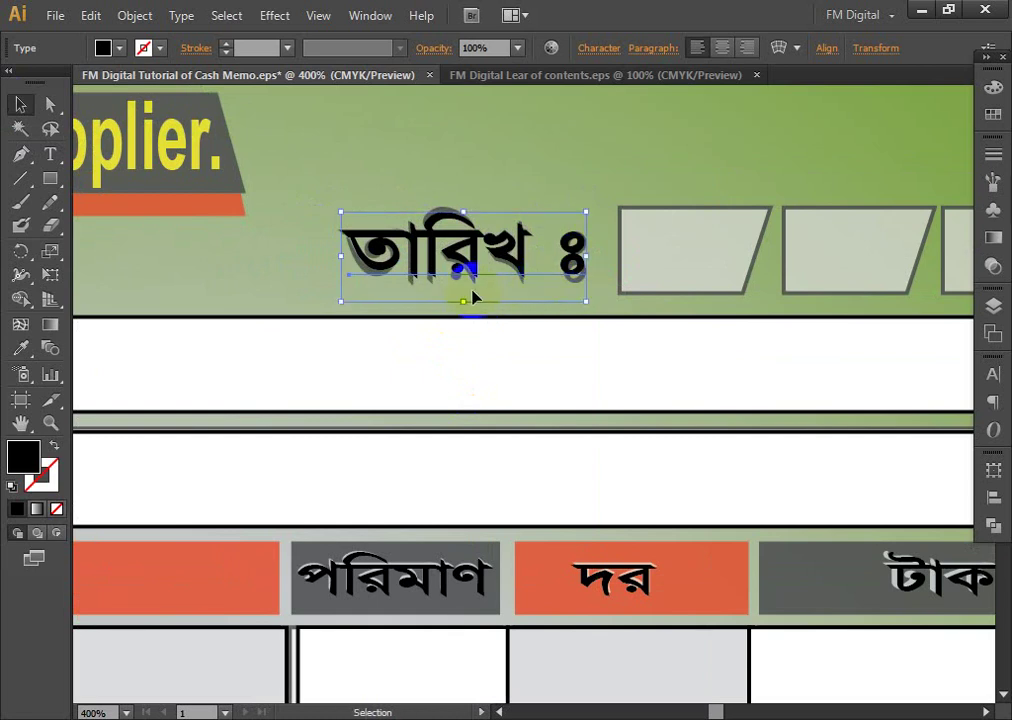
pyautogui.moveTo(464, 299); pyautogui.dragTo(463, 312)
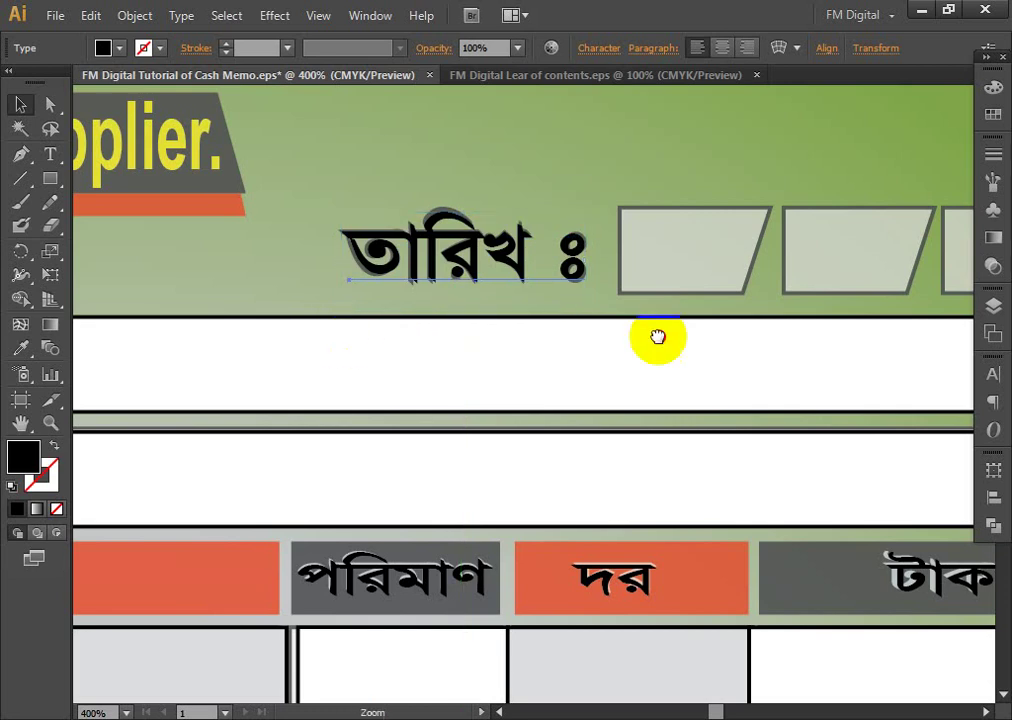
pyautogui.moveTo(657, 337)
pyautogui.mouseDown()
pyautogui.moveTo(506, 413)
pyautogui.moveTo(440, 411)
pyautogui.moveTo(543, 411)
pyautogui.mouseUp()
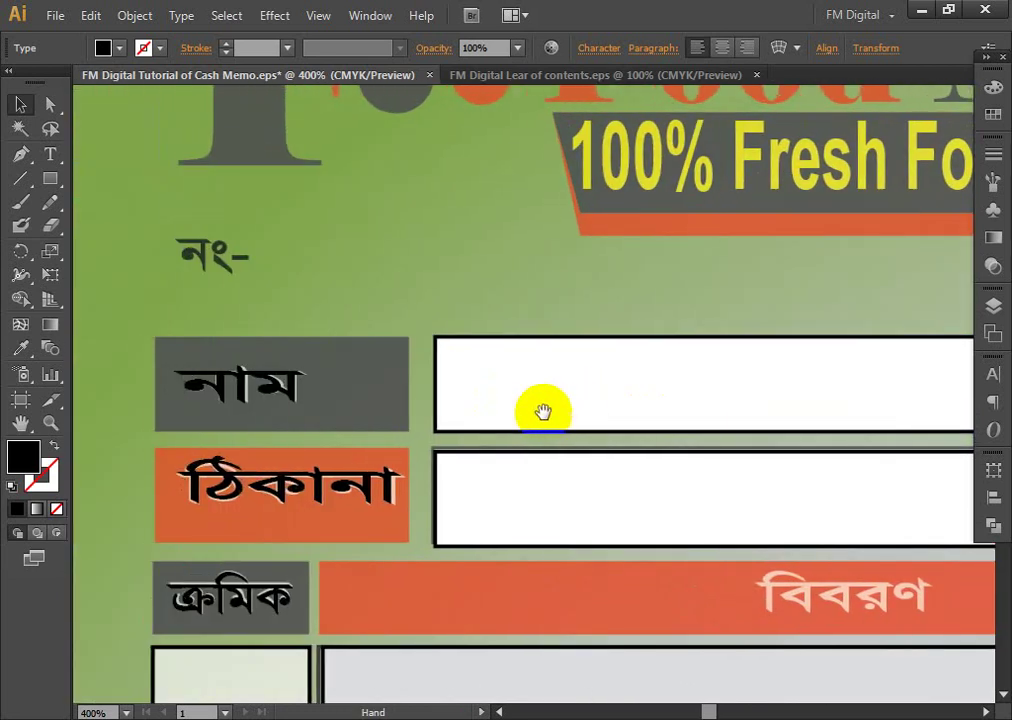
# - Duplicate the নাম label onto the old number label and retype it as নং
pyautogui.click(243, 389)
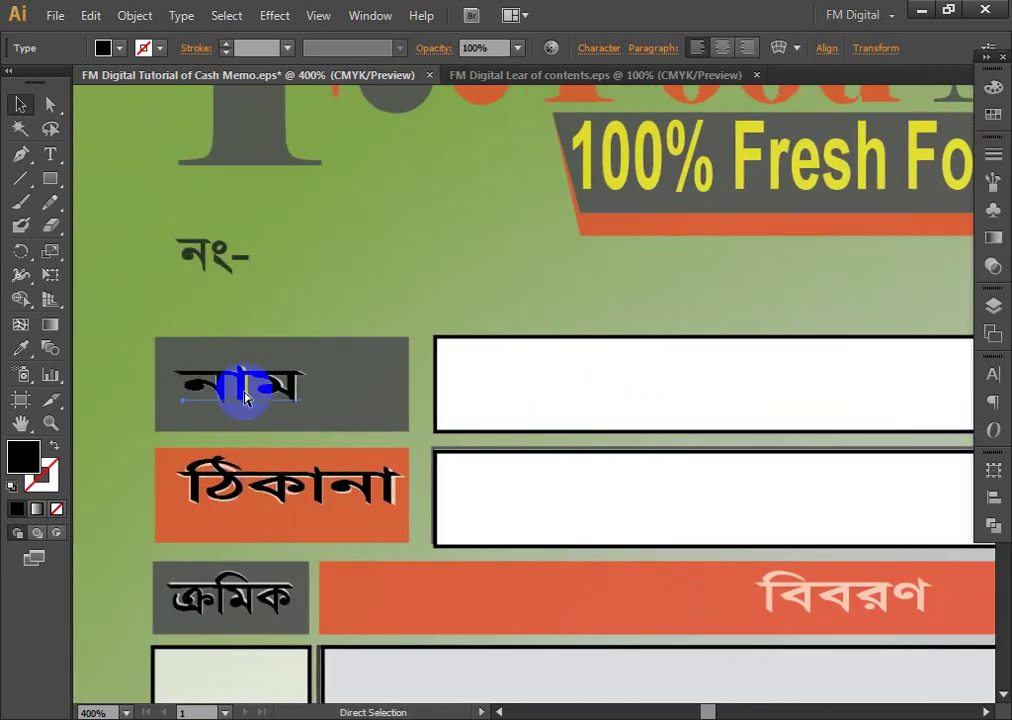
pyautogui.hotkey('alt', 'shift', 'Up')
pyautogui.hotkey('shift', 'Up')
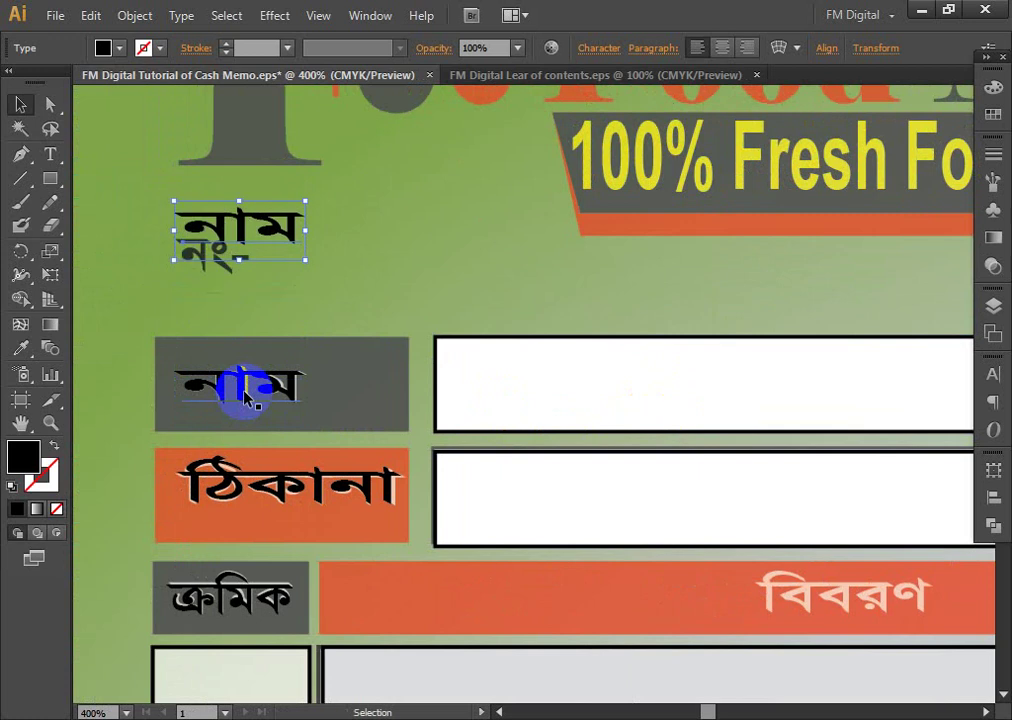
pyautogui.hotkey('shift', 'Down')
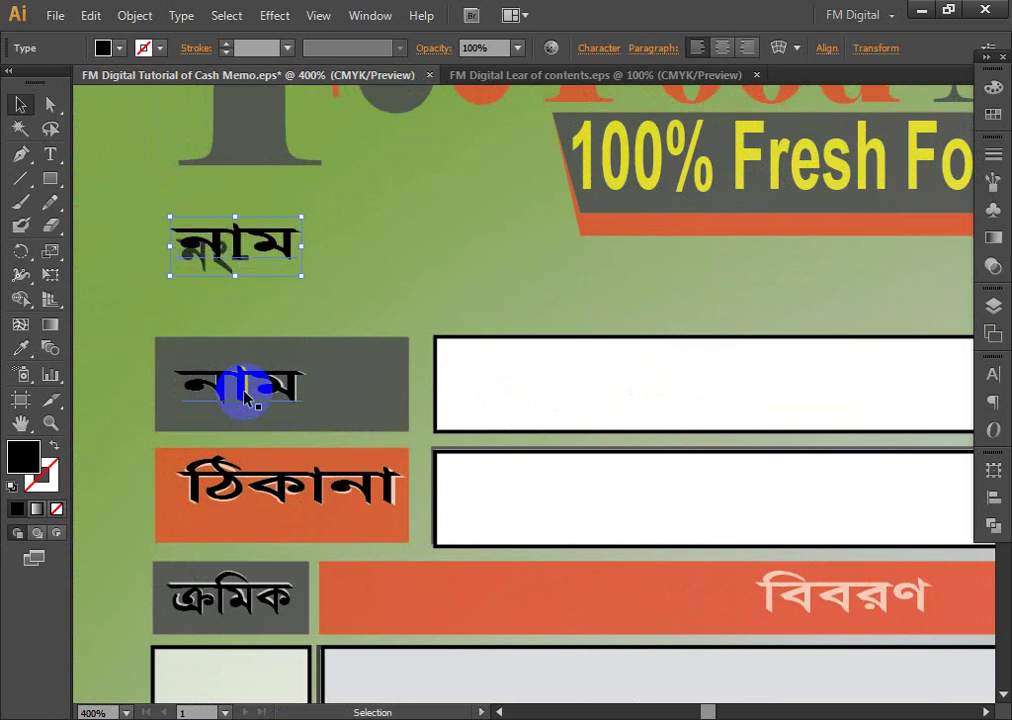
pyautogui.doubleClick(292, 244)
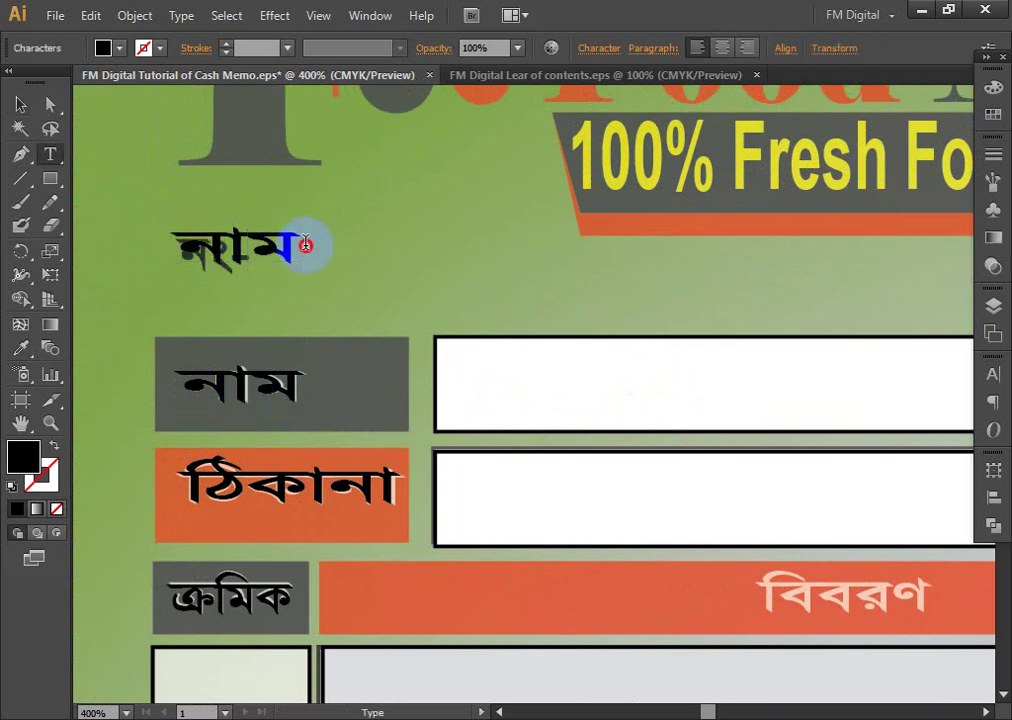
pyautogui.moveTo(296, 242); pyautogui.dragTo(151, 266)
pyautogui.write('ন')
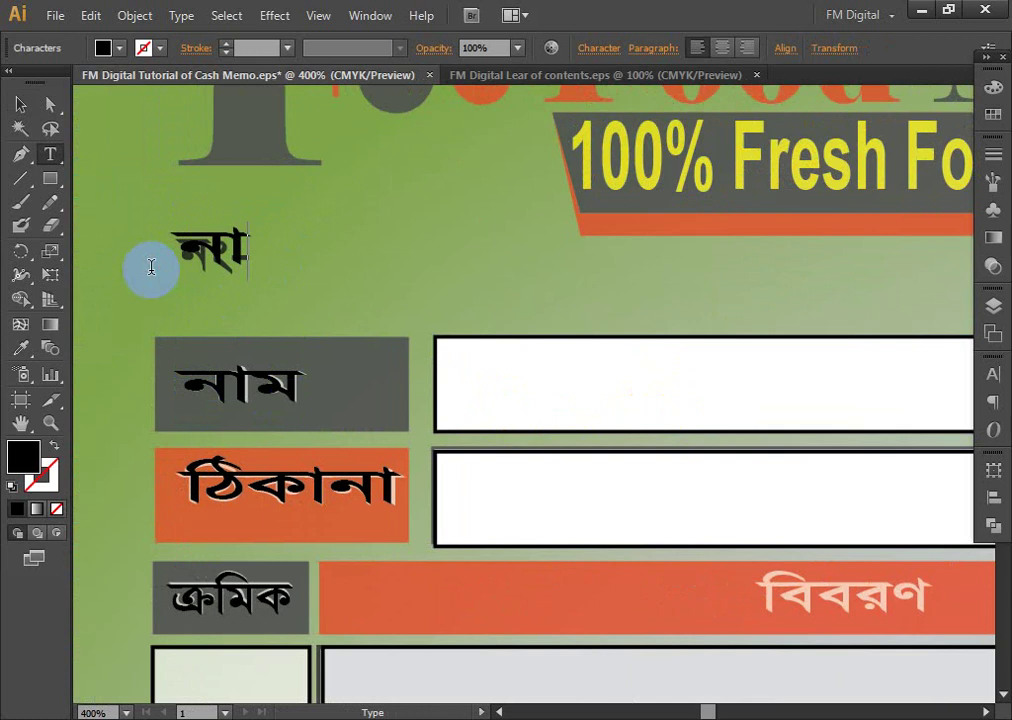
pyautogui.write('ং-')
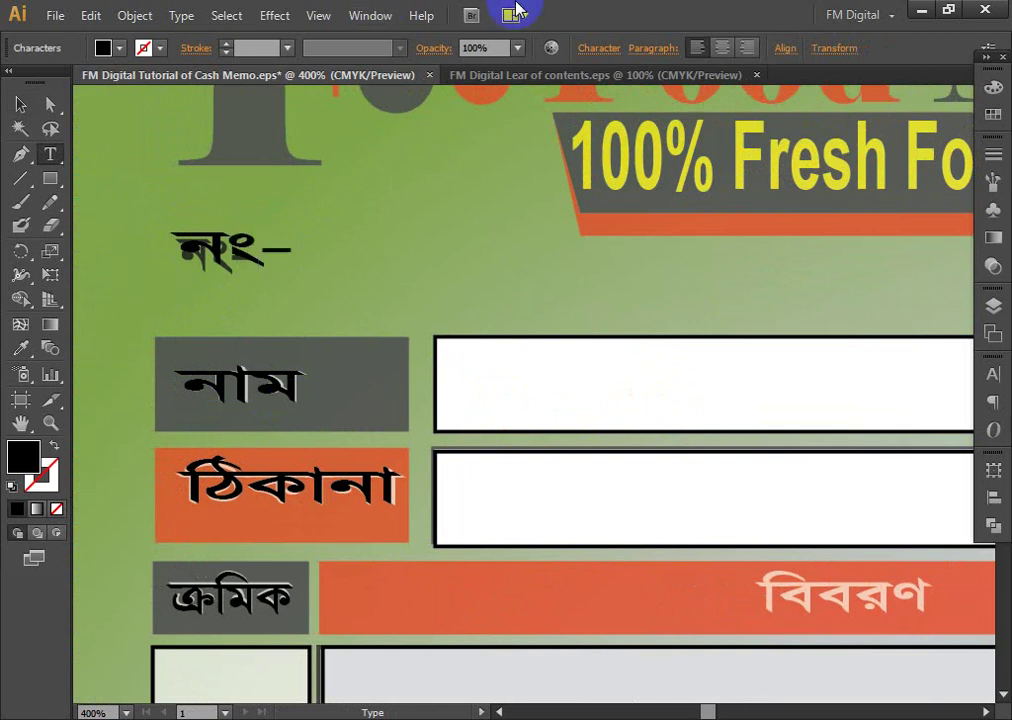
pyautogui.click(20, 103)
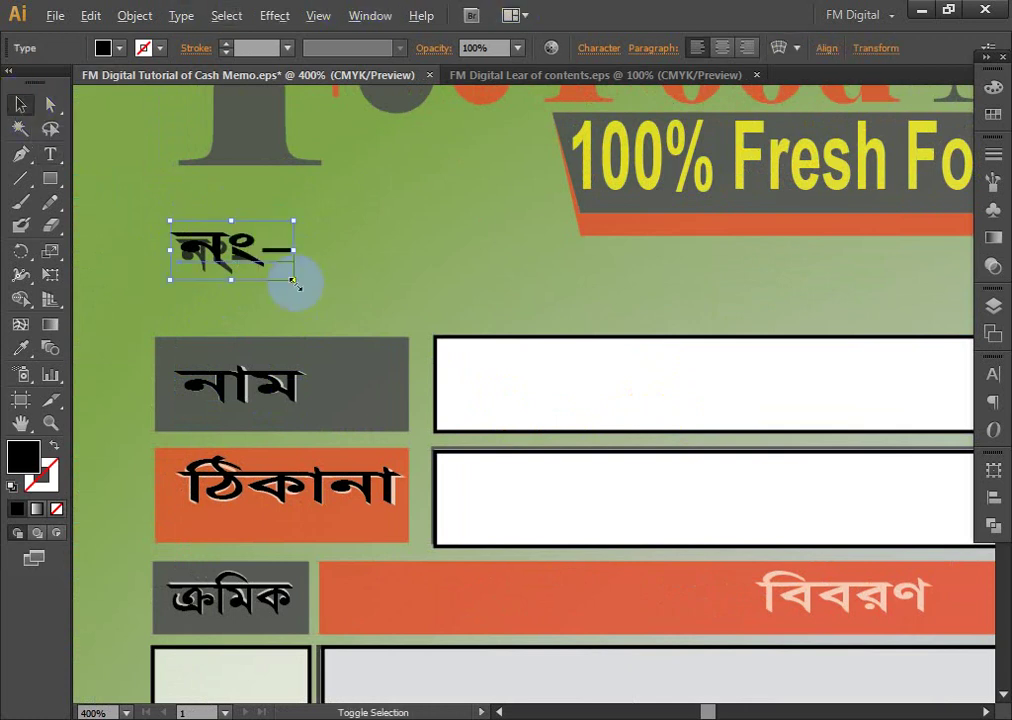
# - Shrink the নং label, nudge it into place and stretch it slightly taller
pyautogui.click(294, 284)
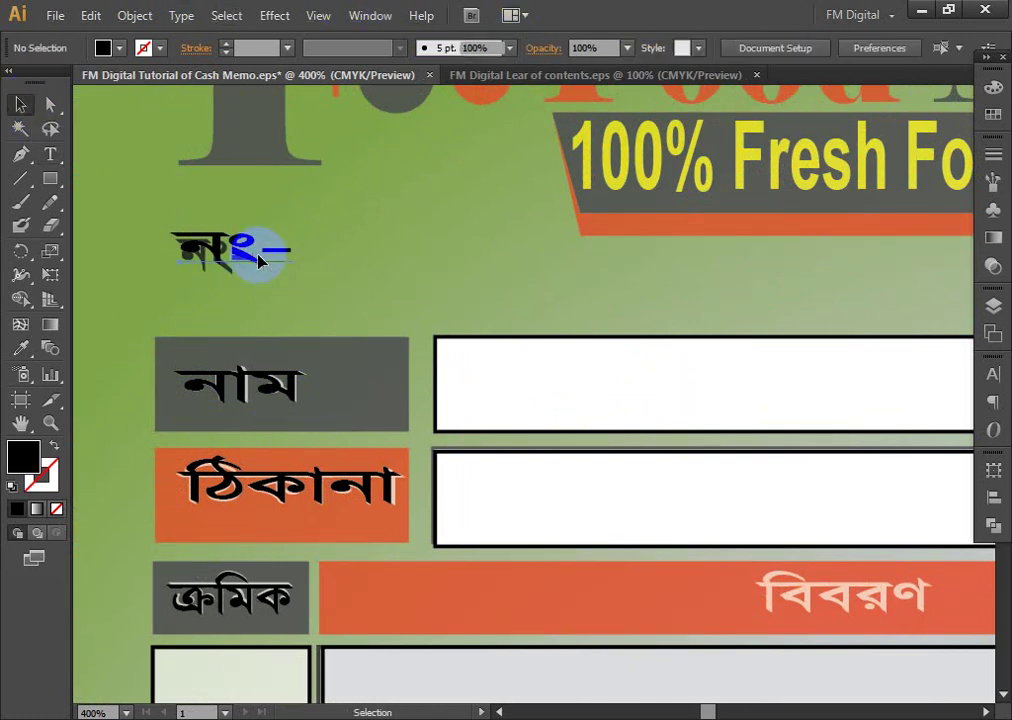
pyautogui.click(258, 258)
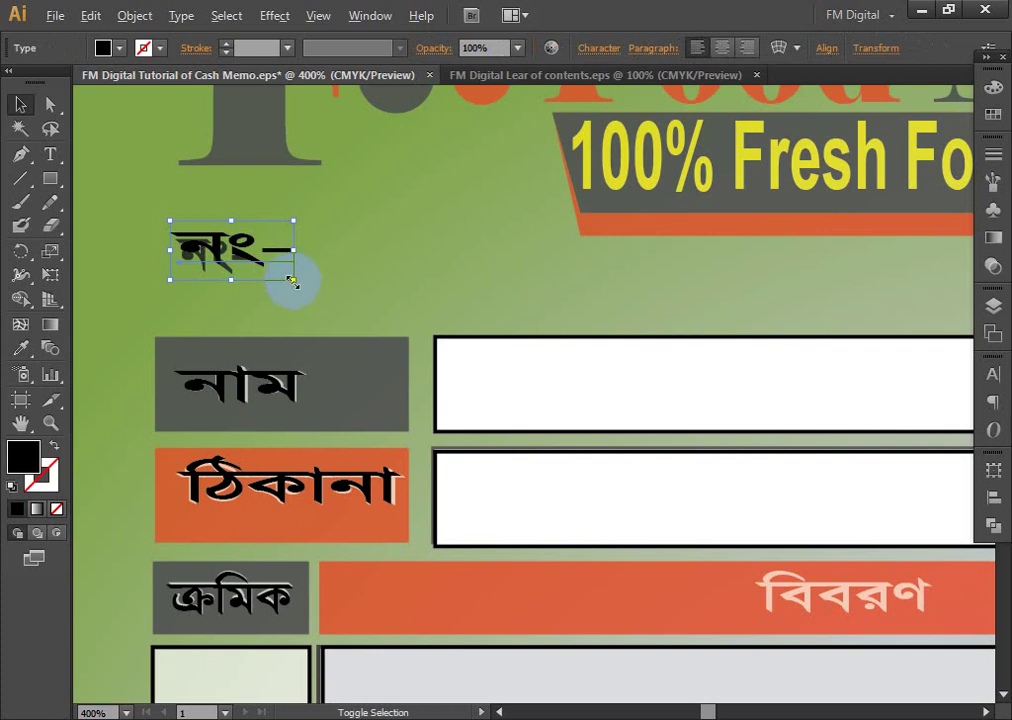
pyautogui.moveTo(292, 282); pyautogui.dragTo(275, 270)
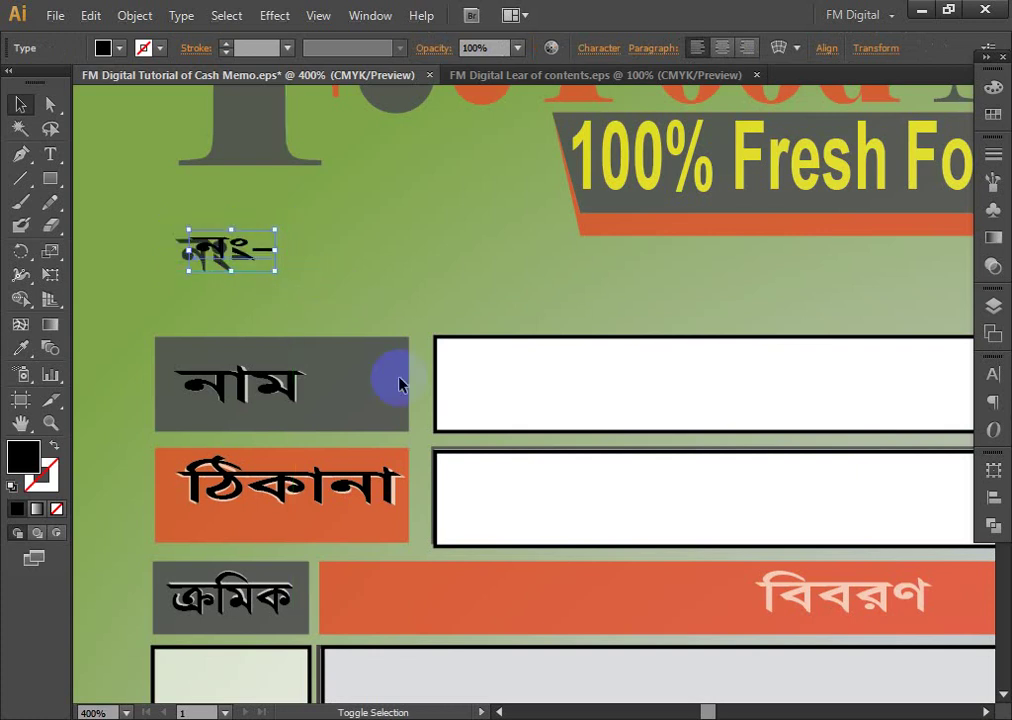
pyautogui.press('Left')
pyautogui.press('Left')
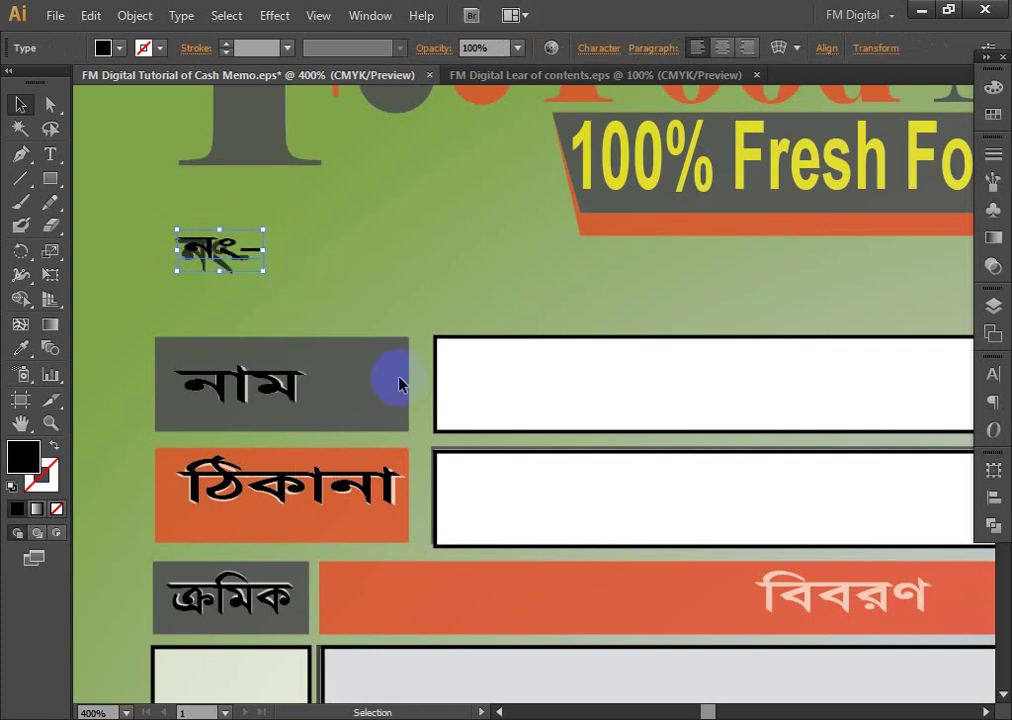
pyautogui.press('Down')
pyautogui.press('Left')
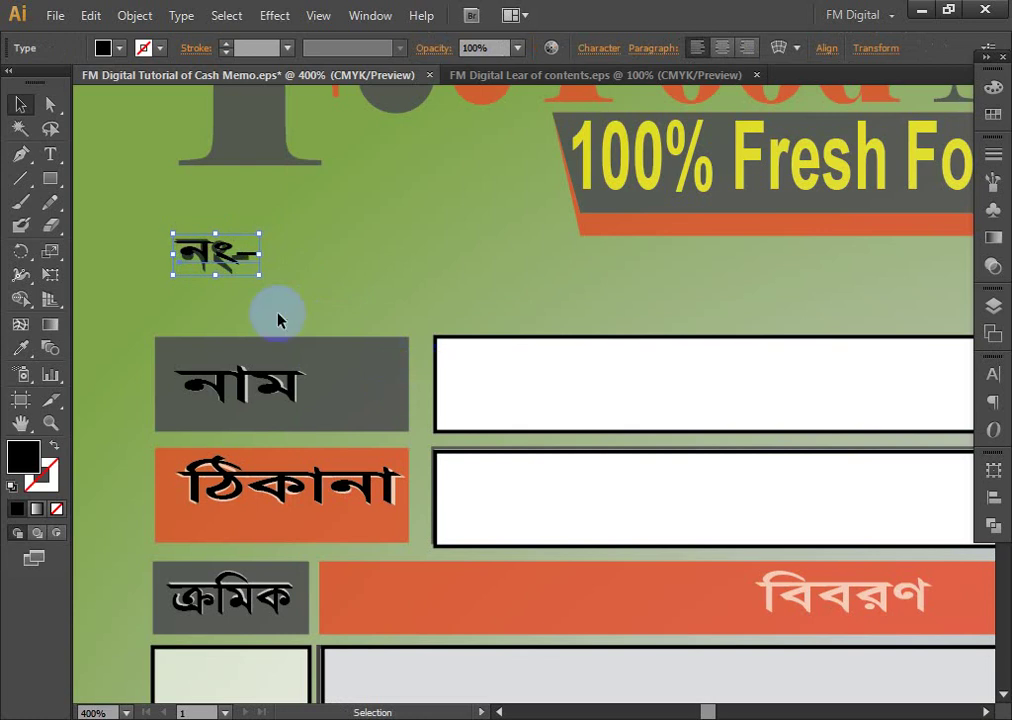
pyautogui.moveTo(215, 276); pyautogui.dragTo(215, 283)
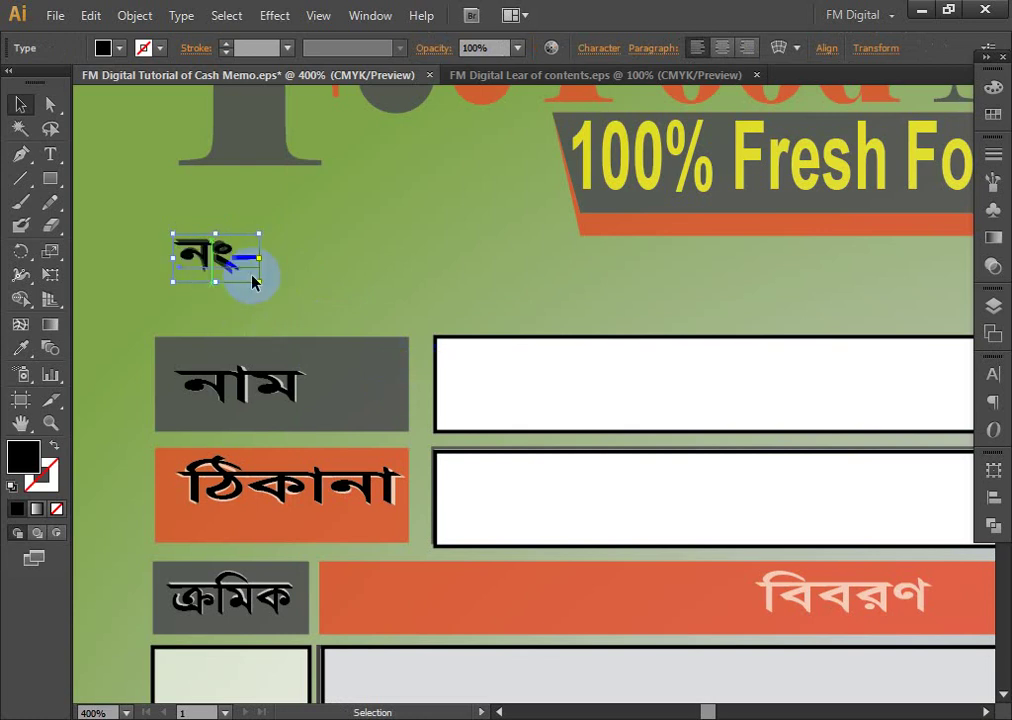
pyautogui.click(337, 273)
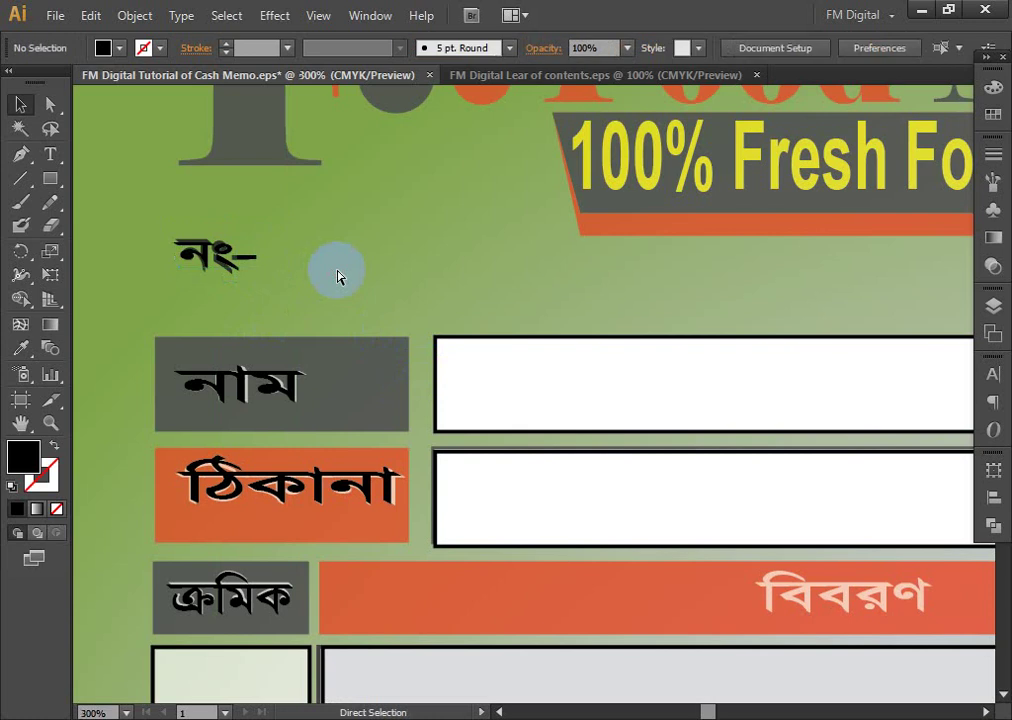
pyautogui.hotkey('ctrl', '-')
pyautogui.hotkey('ctrl', '-')
# - Choose the Type tool on the pasteboard and set the font family to Elephant
pyautogui.moveTo(337, 465); pyautogui.dragTo(287, 555)
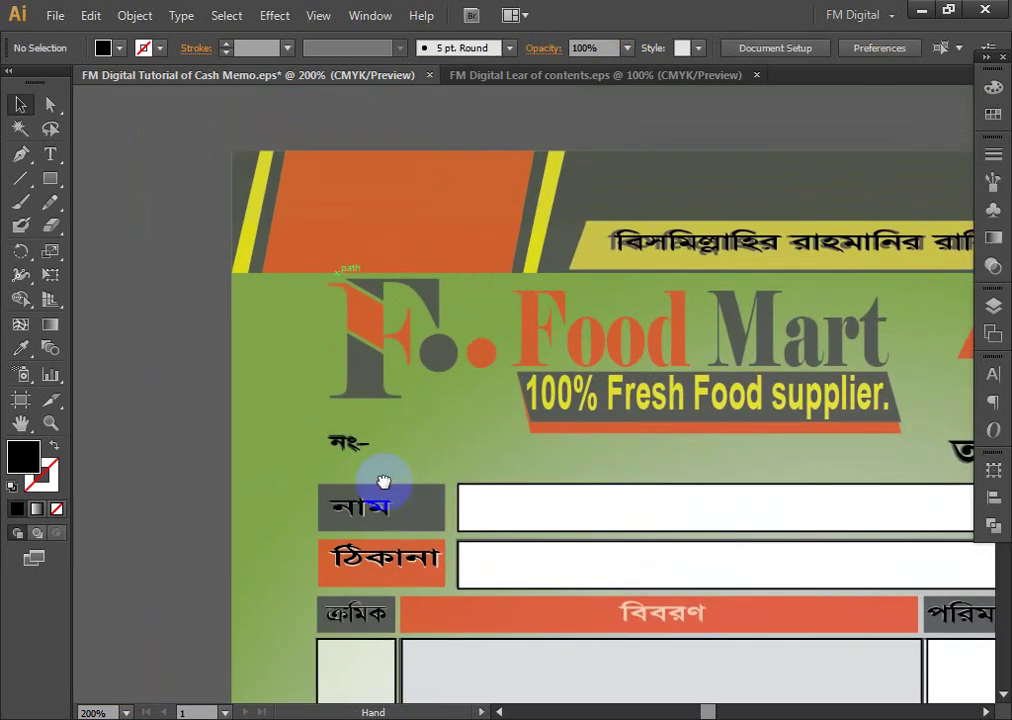
pyautogui.moveTo(384, 481); pyautogui.dragTo(435, 510)
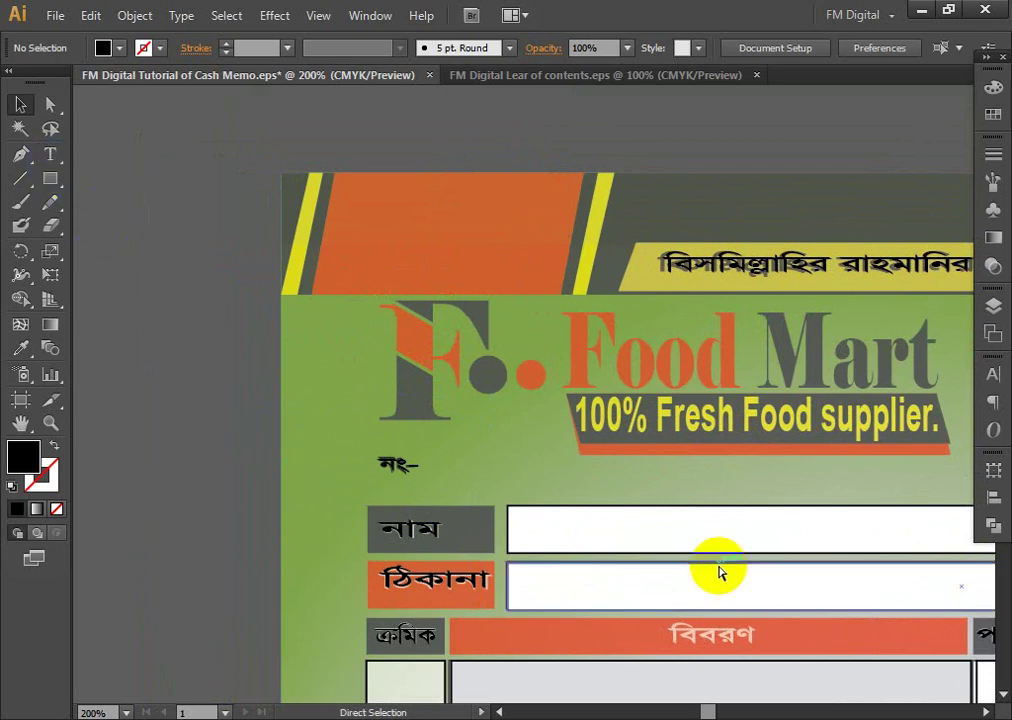
pyautogui.hotkey('ctrl', '-')
pyautogui.click(50, 154)
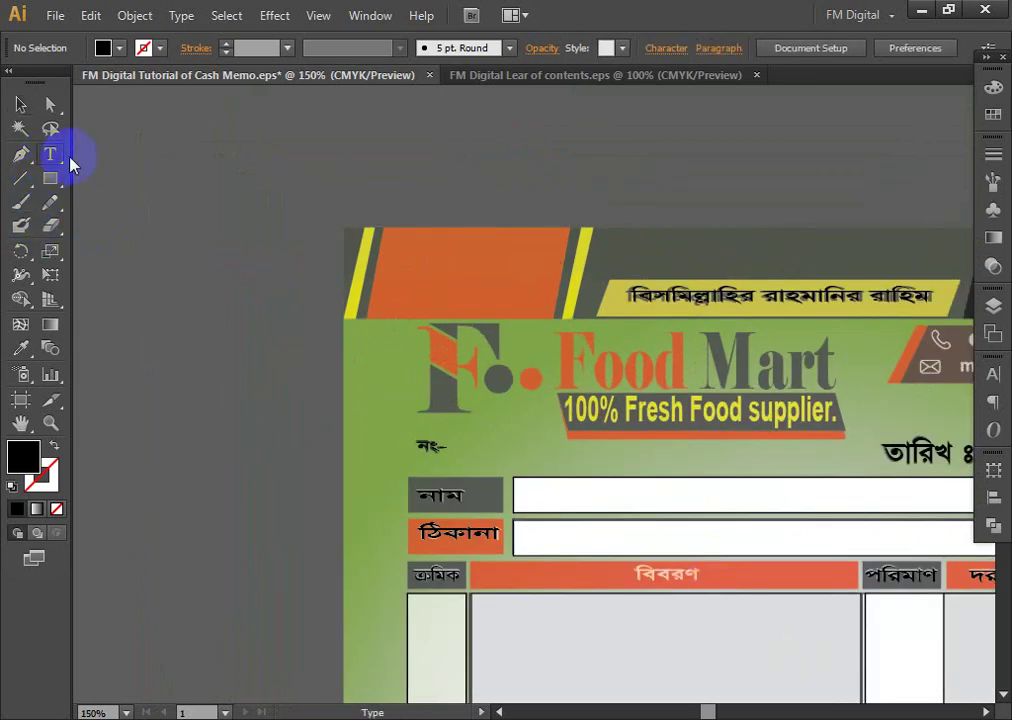
pyautogui.click(993, 374)
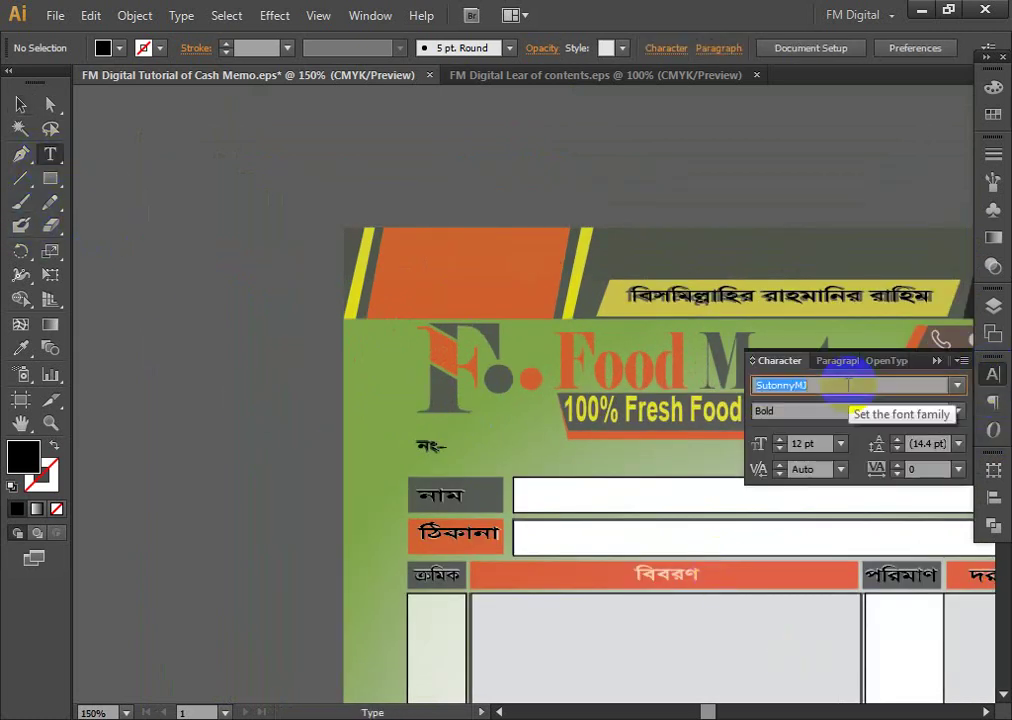
pyautogui.write('x Malfunction (BRK')
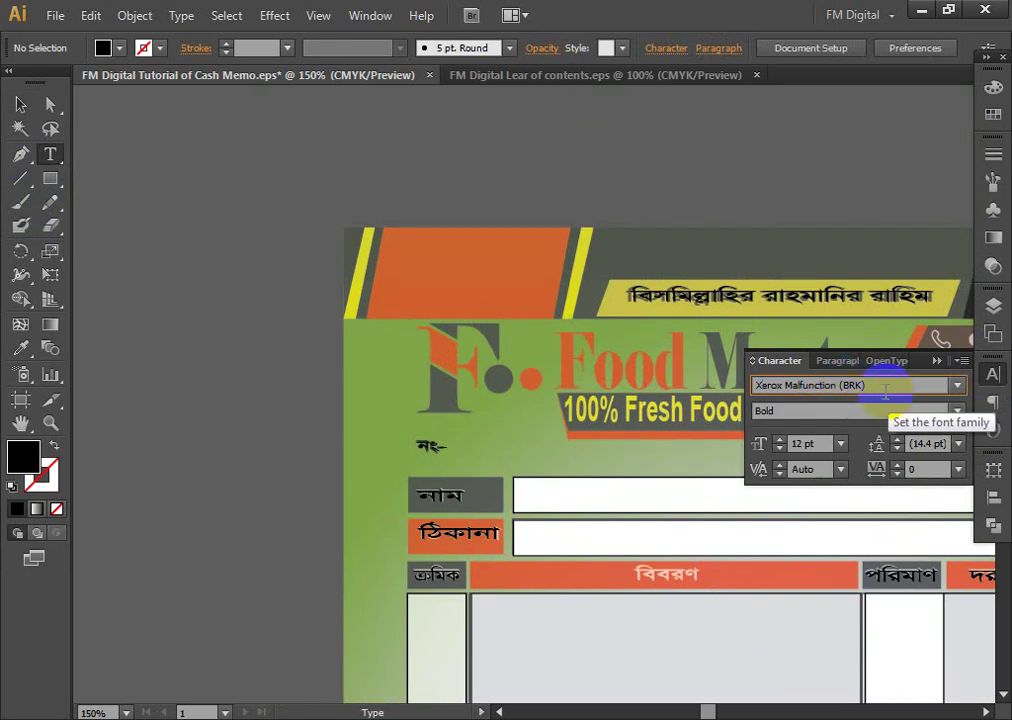
pyautogui.press('Return')
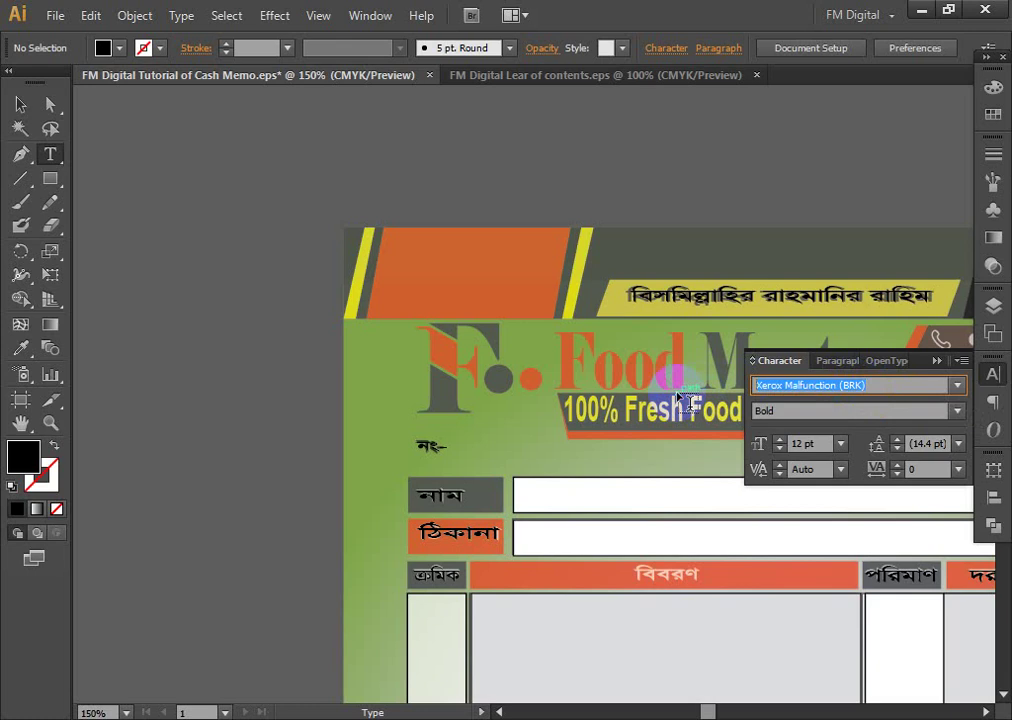
pyautogui.write('El')
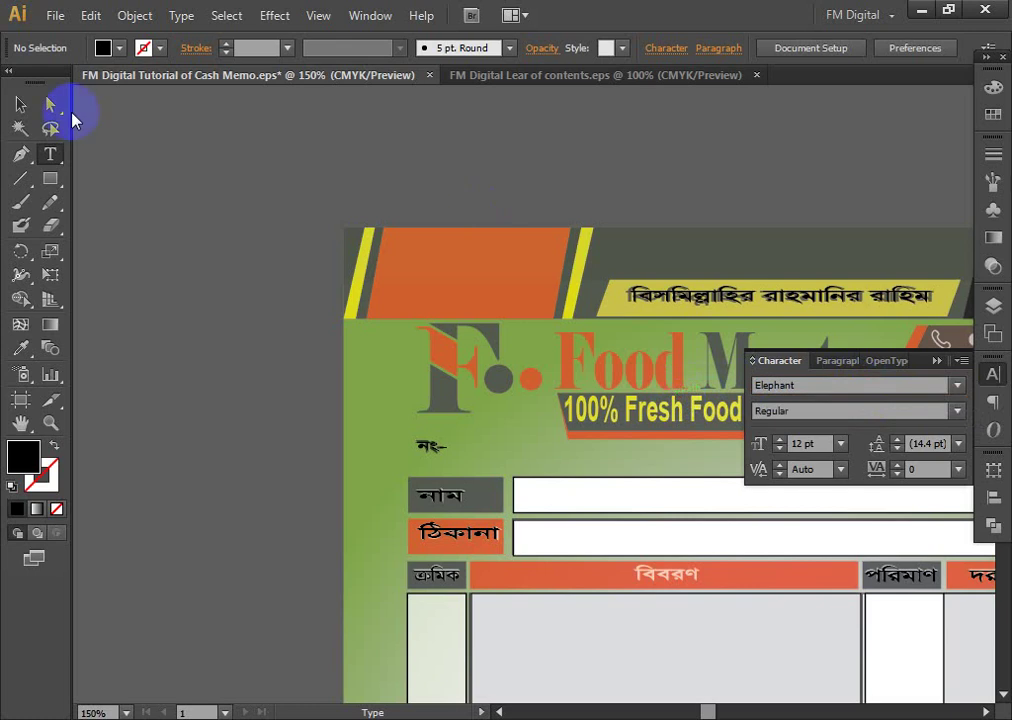
pyautogui.press('Escape')
pyautogui.write('Food Mart')
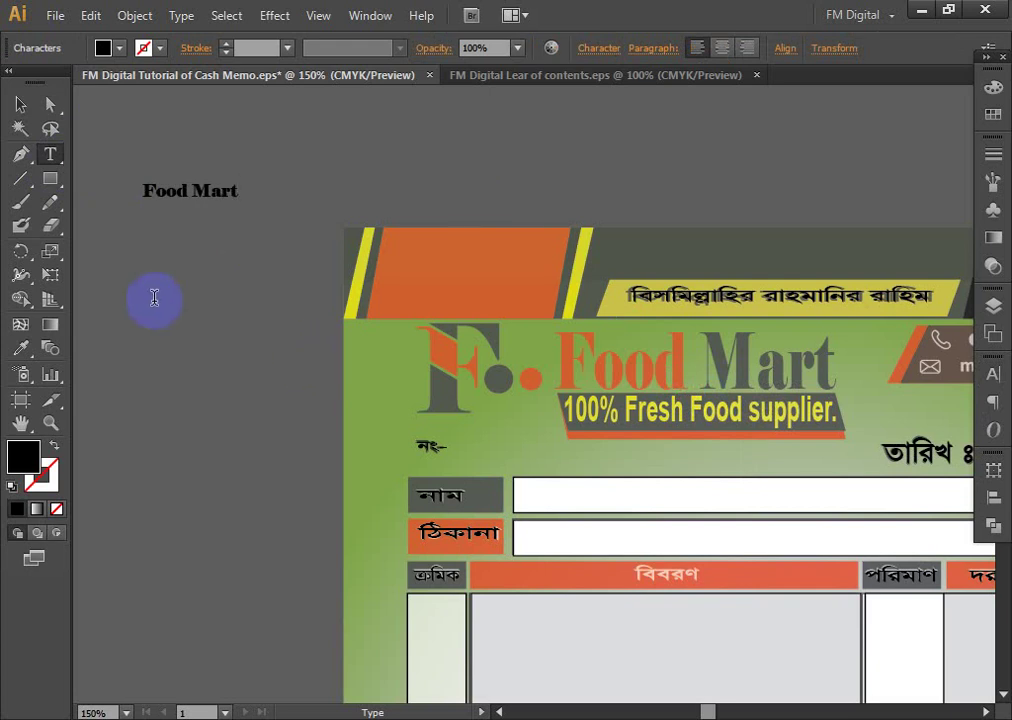
# - Copy the Food Mart line below the original and start retyping it as 100%
pyautogui.click(21, 104)
pyautogui.click(167, 191)
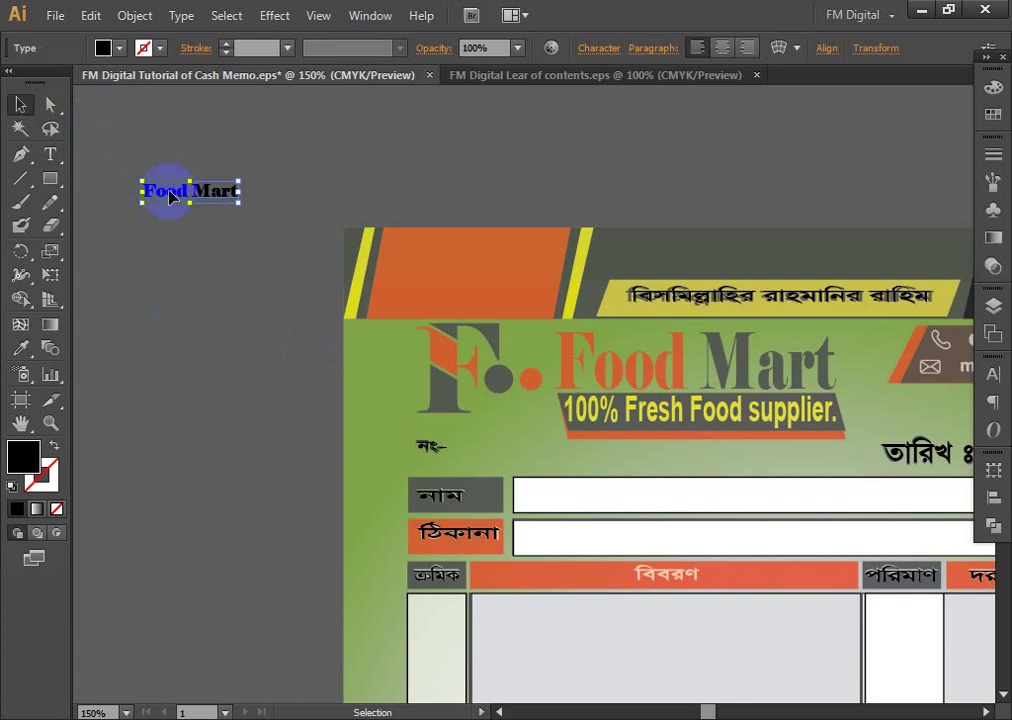
pyautogui.moveTo(170, 197); pyautogui.dragTo(180, 273)
pyautogui.press('t')
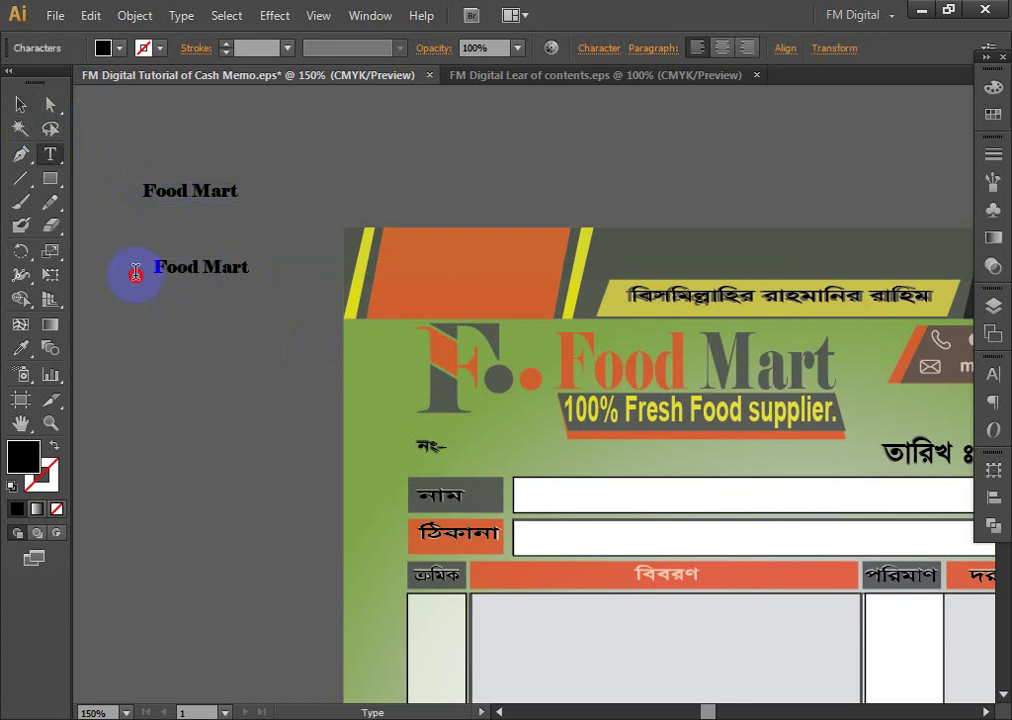
pyautogui.tripleClick(135, 272)
pyautogui.write('100% Fresh')
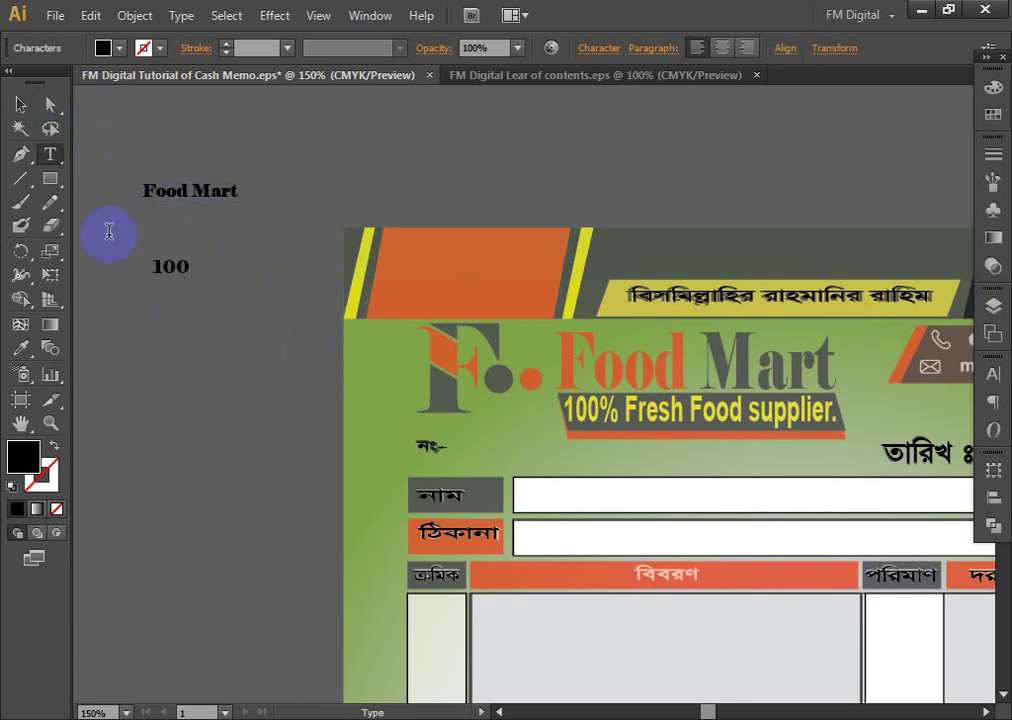
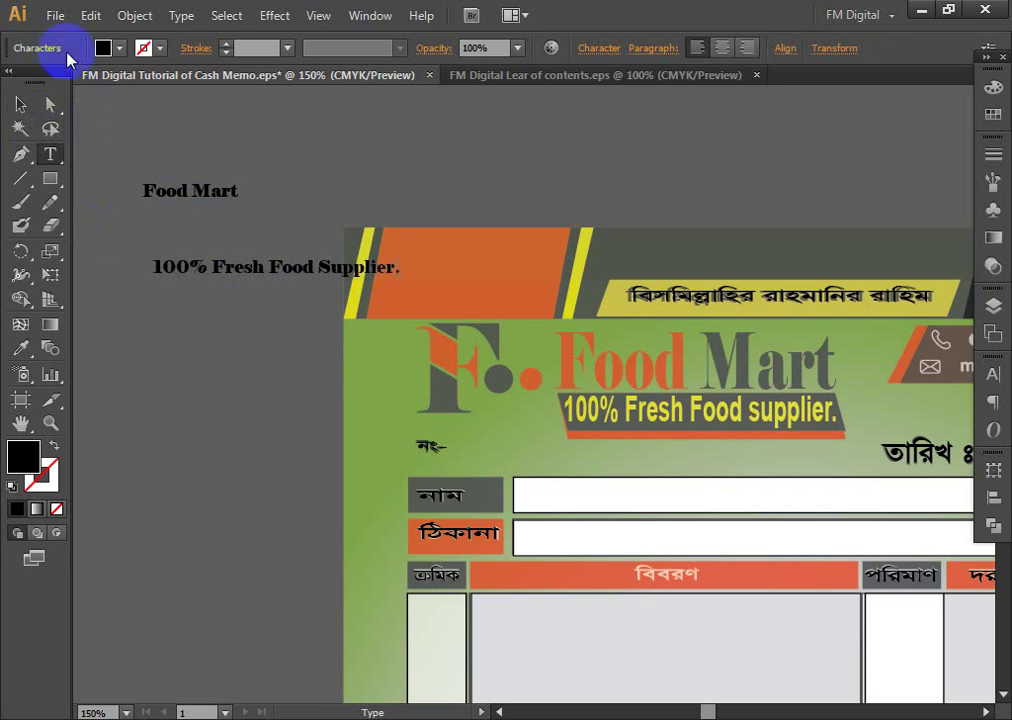
# - Move the '100% Fresh Food Supplier.' tagline down and to the left
pyautogui.click(21, 104)
pyautogui.click(207, 268)
pyautogui.moveTo(208, 270); pyautogui.dragTo(163, 349)
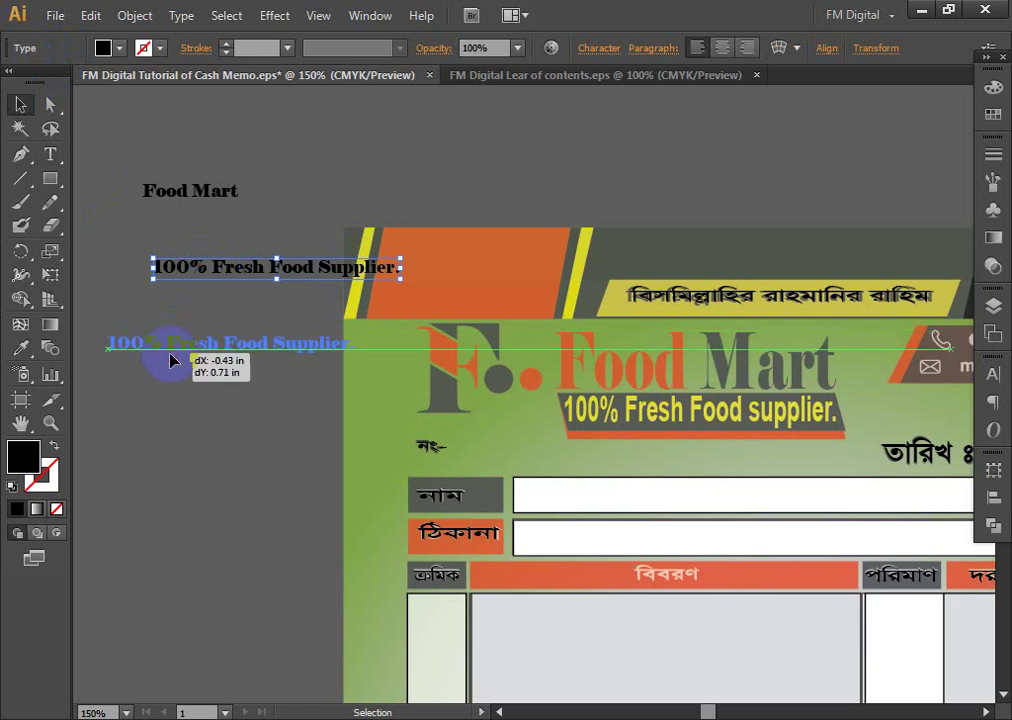
# - Alt-drag a copy of Food Mart below it and trim the copy to just the letter F
pyautogui.click(165, 220)
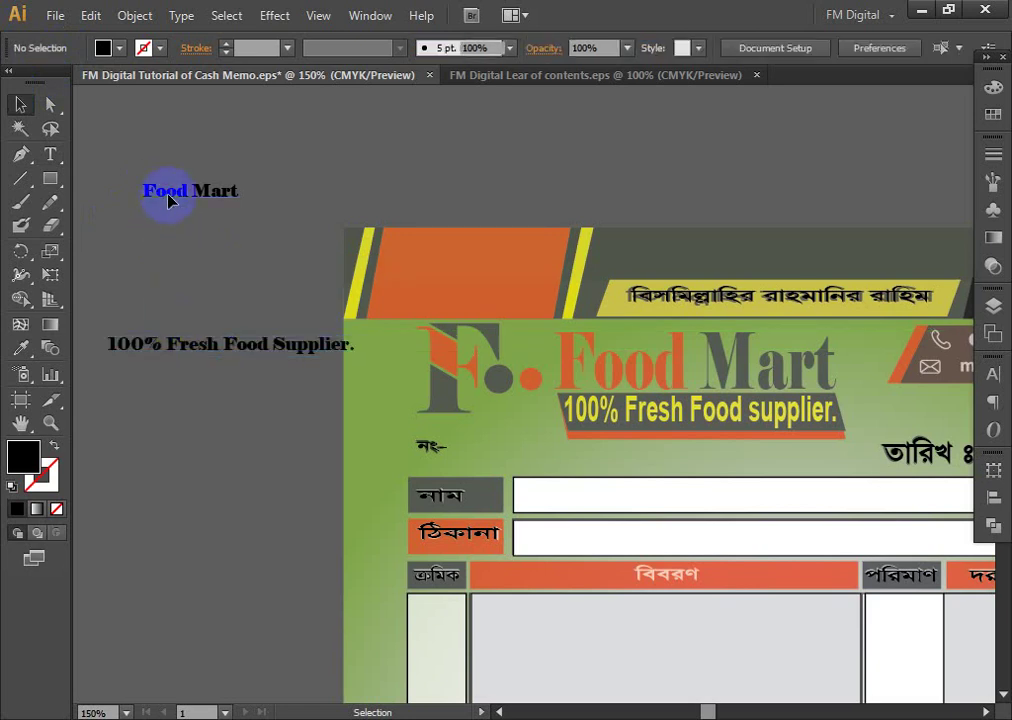
pyautogui.moveTo(167, 192); pyautogui.dragTo(176, 256)
pyautogui.doubleClick(246, 256)
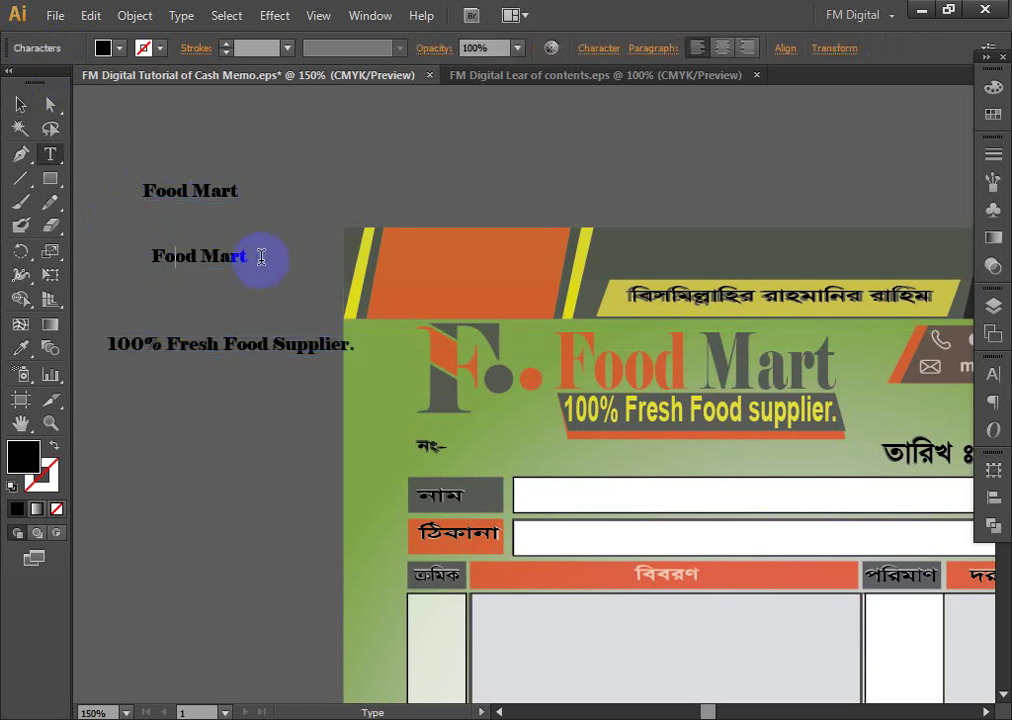
pyautogui.moveTo(246, 256); pyautogui.dragTo(163, 262)
pyautogui.press('BackSpace')
# - Enlarge the F into a big letter and position it between Food Mart and the tagline
pyautogui.click(18, 105)
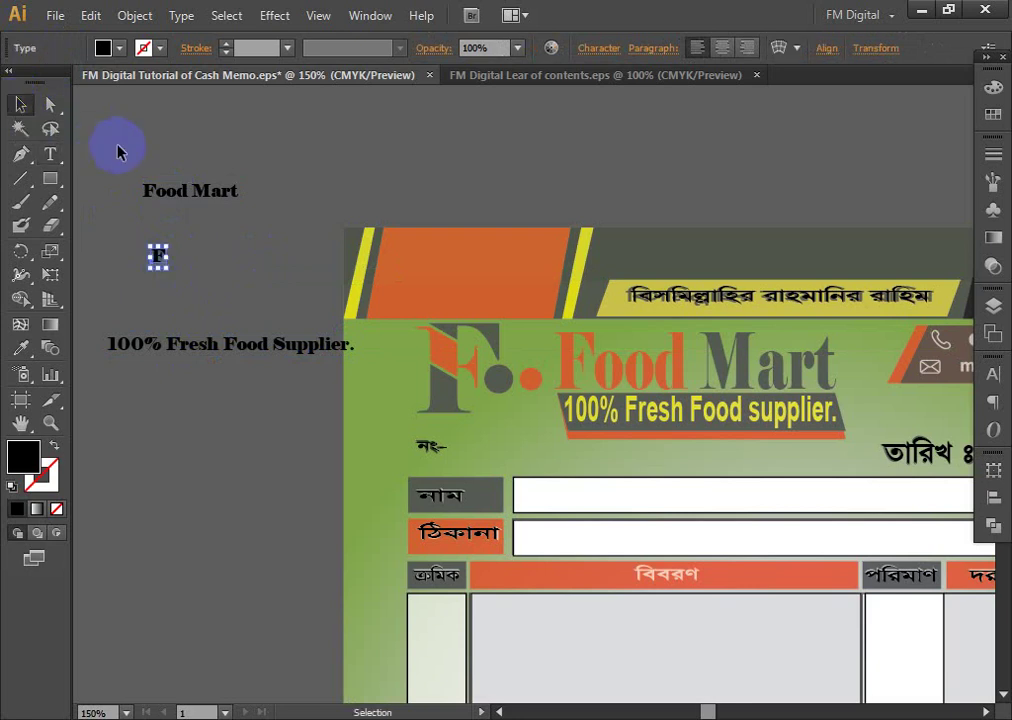
pyautogui.keyDown('shift'); pyautogui.click(160, 258); pyautogui.keyUp('shift')
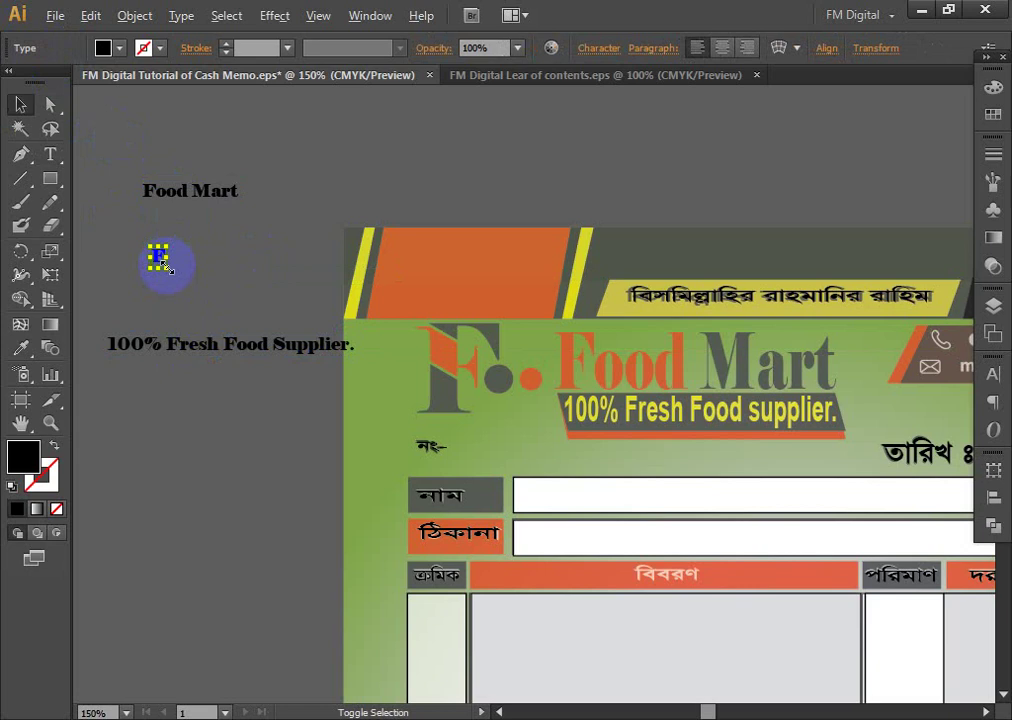
pyautogui.moveTo(160, 258); pyautogui.dragTo(200, 316)
pyautogui.moveTo(170, 270); pyautogui.dragTo(206, 295)
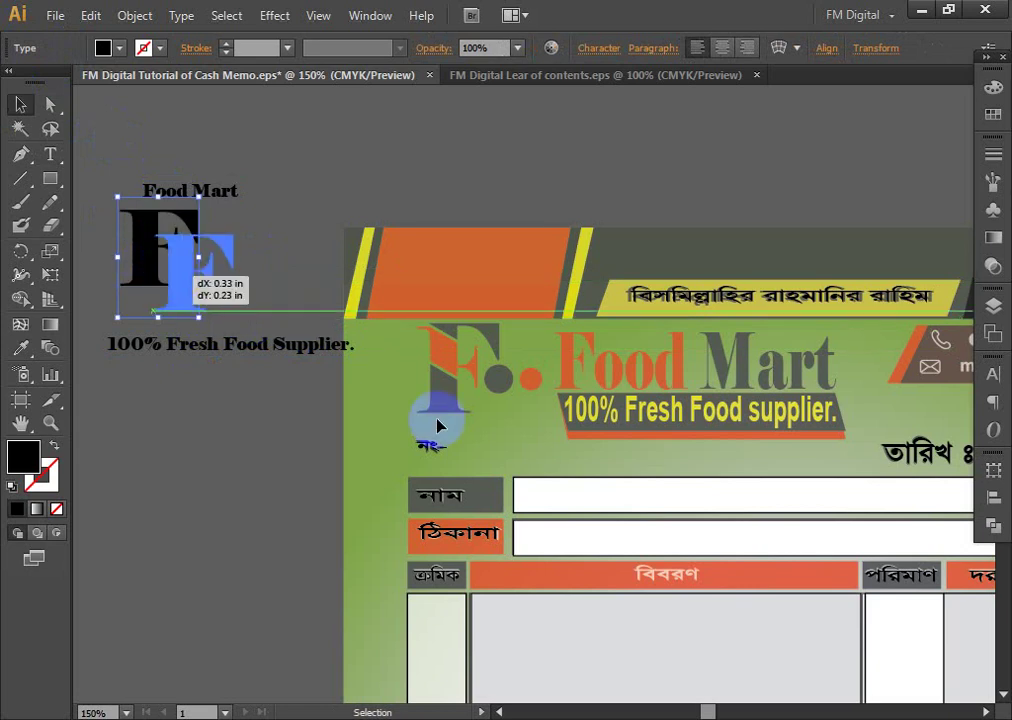
pyautogui.hotkey('ctrl', '+')
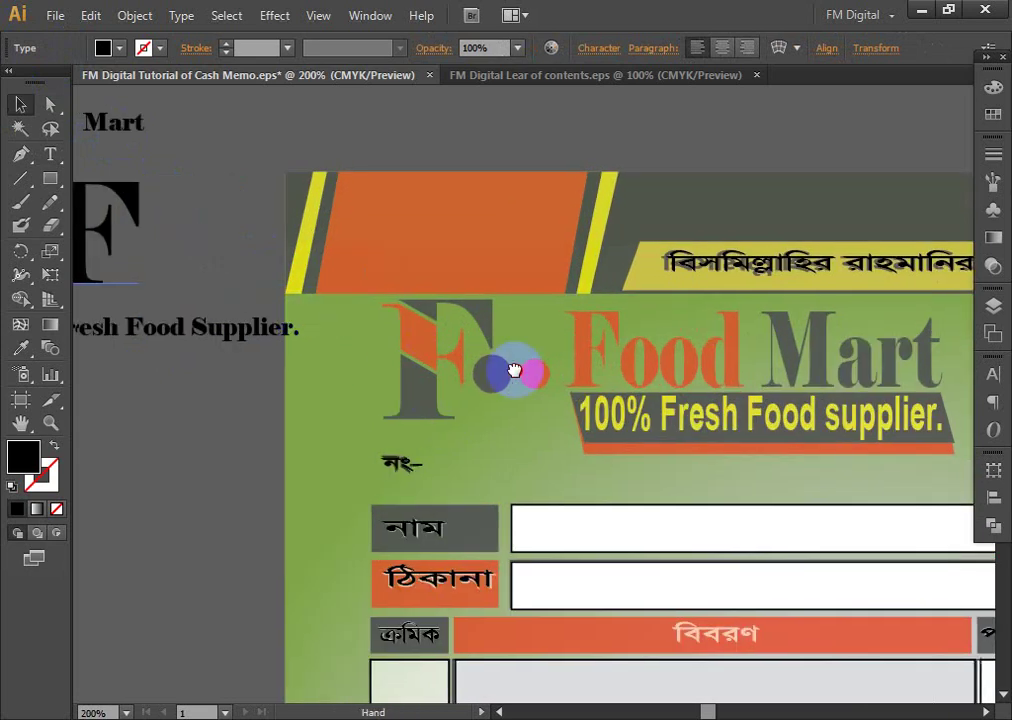
pyautogui.moveTo(514, 370); pyautogui.dragTo(498, 377)
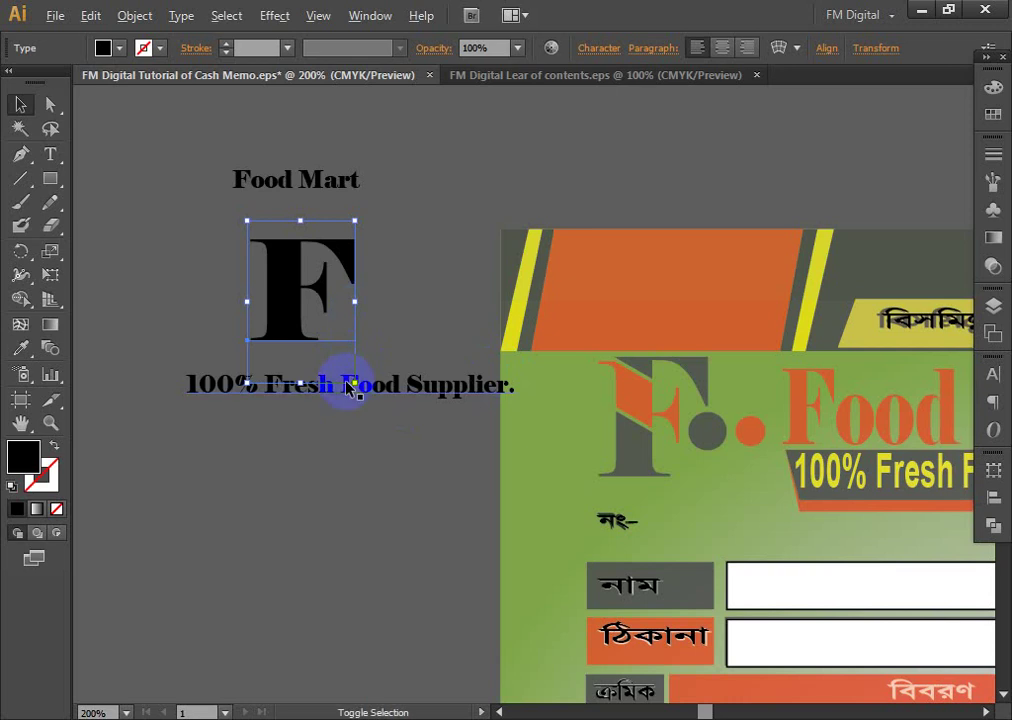
pyautogui.moveTo(350, 385); pyautogui.dragTo(370, 386)
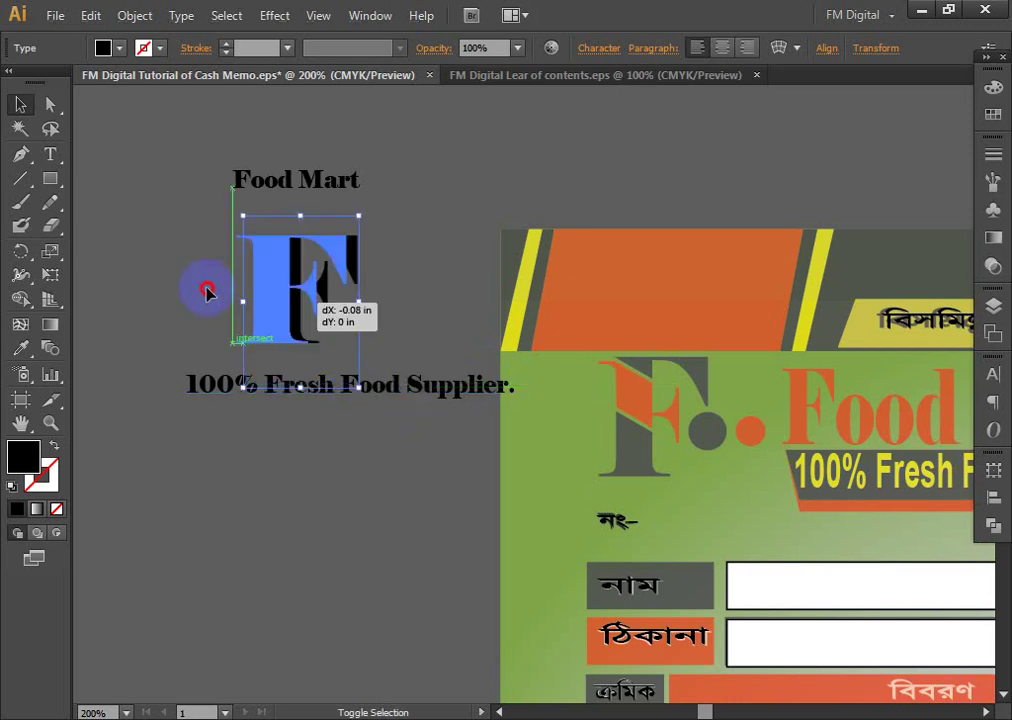
pyautogui.moveTo(310, 308); pyautogui.dragTo(214, 292)
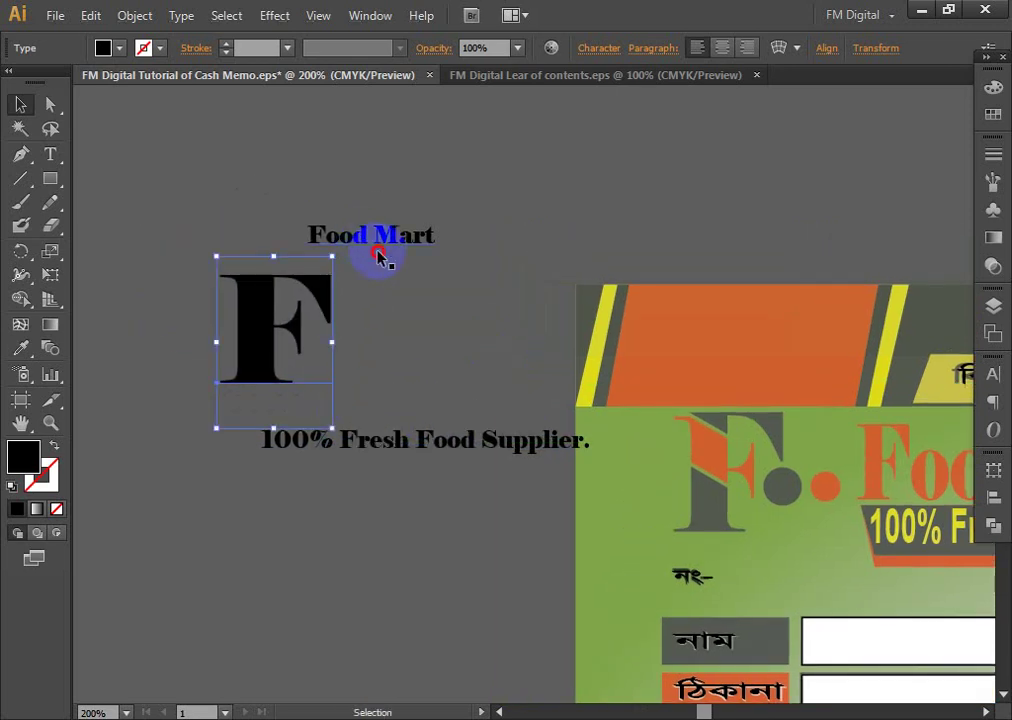
pyautogui.moveTo(361, 263)
pyautogui.mouseDown()
pyautogui.moveTo(435, 319)
pyautogui.moveTo(177, 360)
pyautogui.mouseUp()
# - Stretch the black Food Mart to about 2.61 × 0.81 in over the orange title; move the tagline onto the label
pyautogui.moveTo(155, 292)
pyautogui.mouseDown()
pyautogui.moveTo(629, 433)
pyautogui.moveTo(761, 453)
pyautogui.mouseUp()
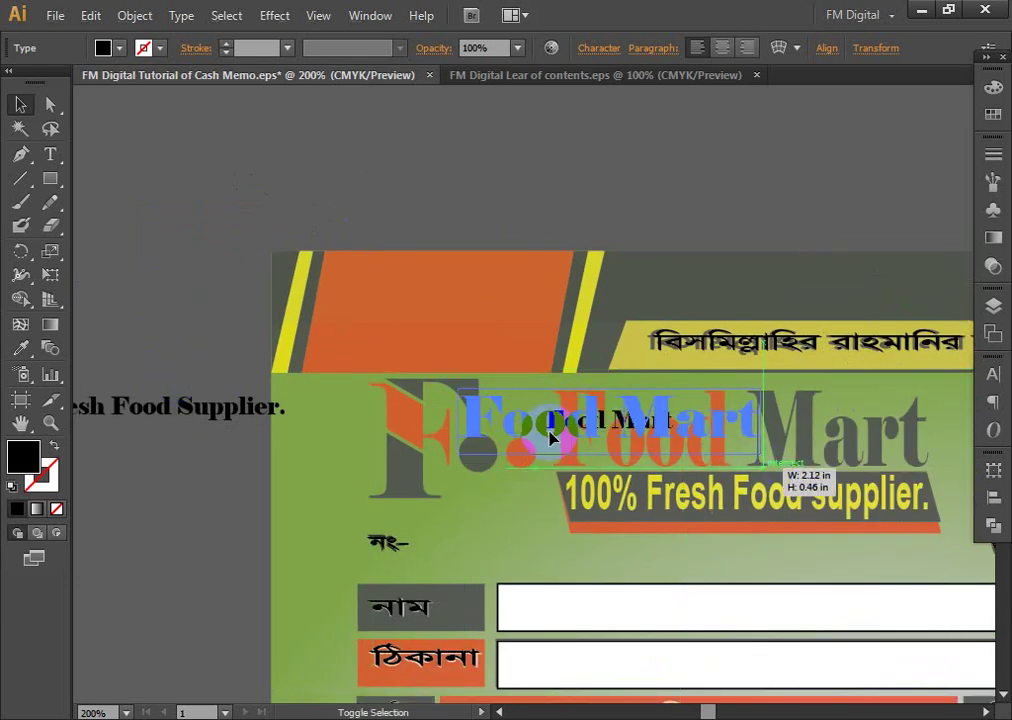
pyautogui.moveTo(588, 424); pyautogui.dragTo(713, 451)
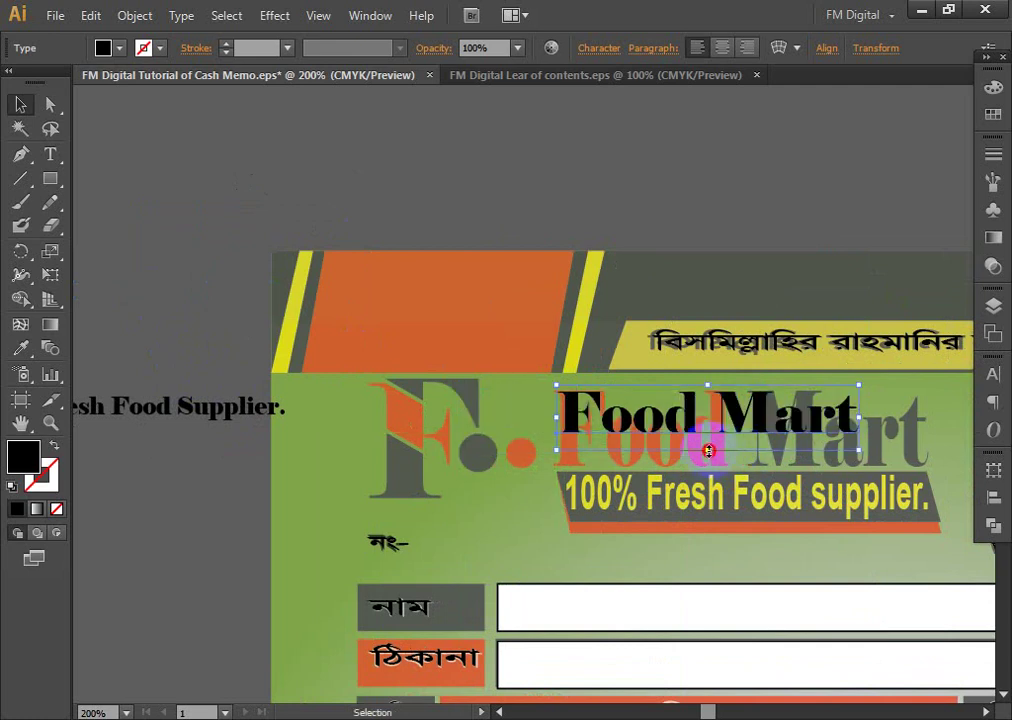
pyautogui.moveTo(708, 451)
pyautogui.mouseDown()
pyautogui.moveTo(776, 476)
pyautogui.moveTo(776, 490)
pyautogui.mouseUp()
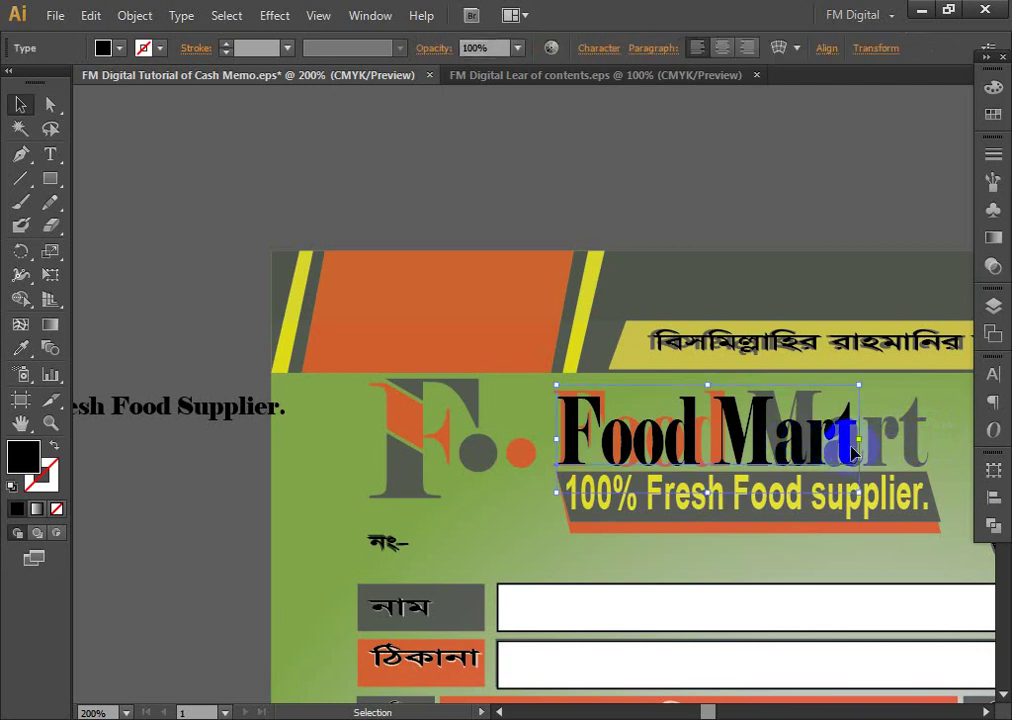
pyautogui.moveTo(860, 441)
pyautogui.mouseDown()
pyautogui.moveTo(932, 446)
pyautogui.moveTo(920, 453)
pyautogui.mouseUp()
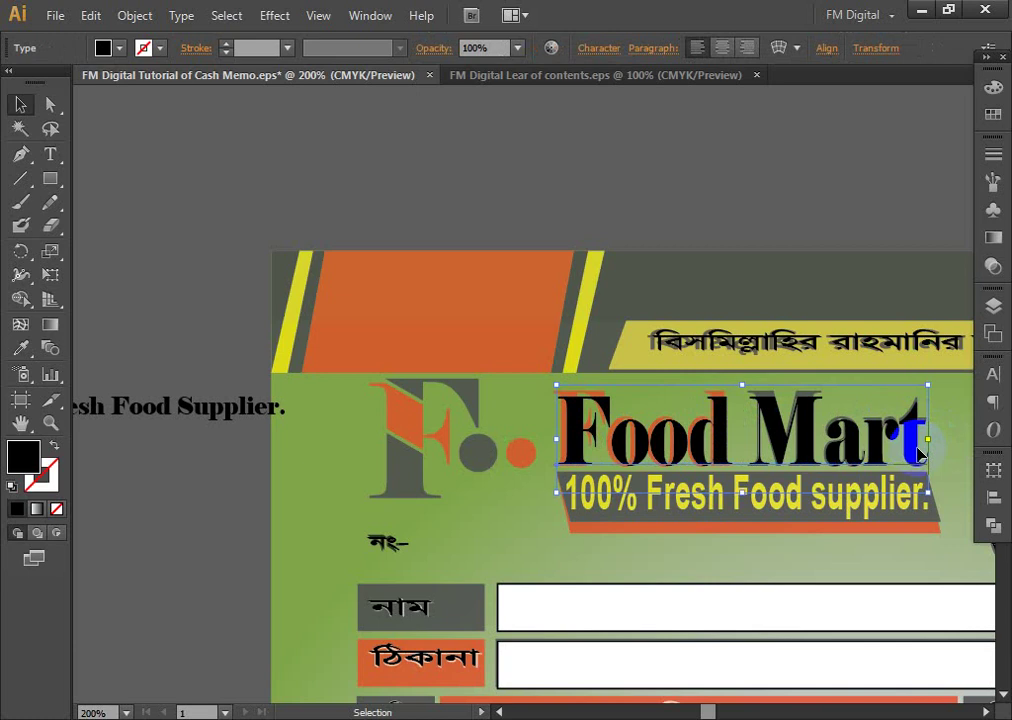
pyautogui.press('Up')
pyautogui.press('Up')
pyautogui.press('Left')
pyautogui.press('Left')
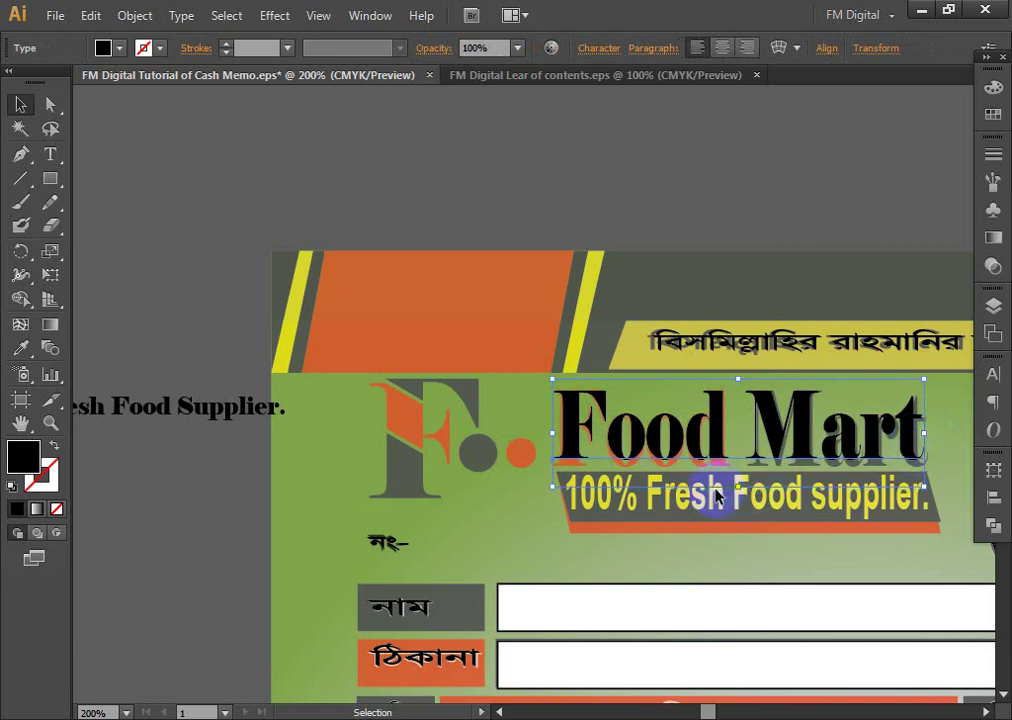
pyautogui.moveTo(741, 488); pyautogui.dragTo(741, 498)
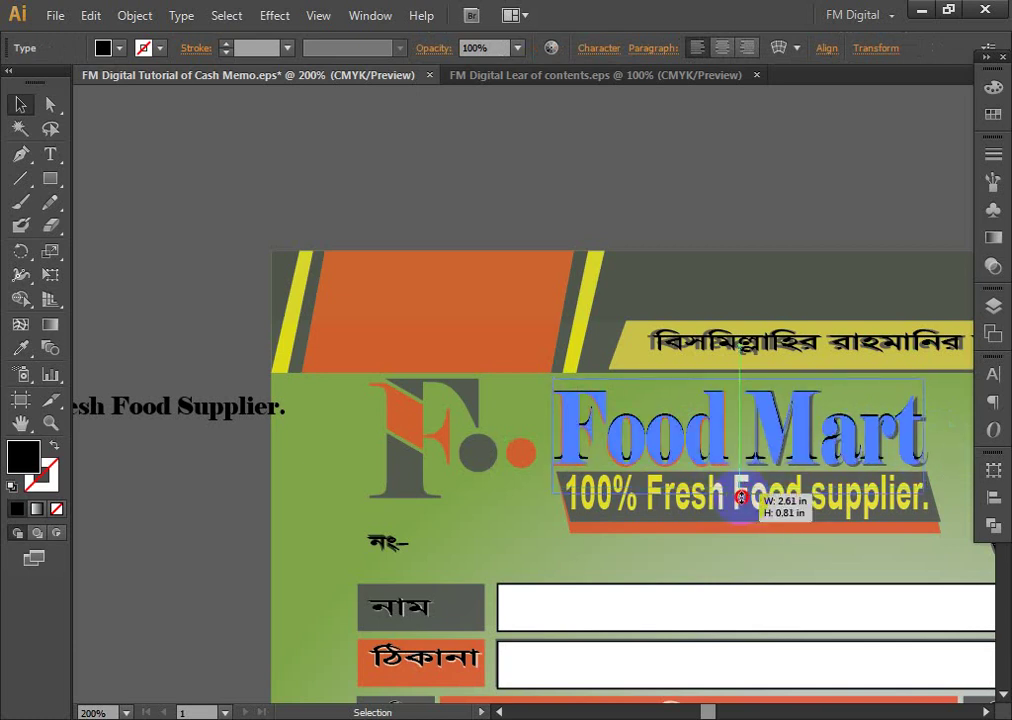
pyautogui.moveTo(200, 425); pyautogui.dragTo(718, 508)
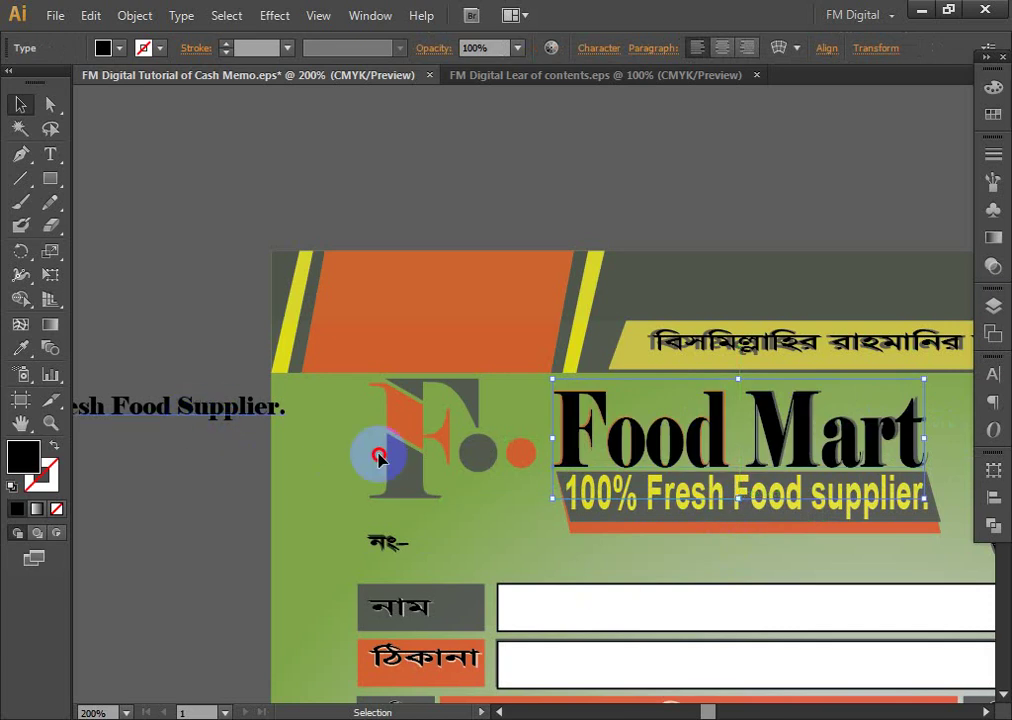
# - Resize the tagline taller and narrower and nudge it to fit the dark label
pyautogui.moveTo(656, 540); pyautogui.dragTo(476, 560)
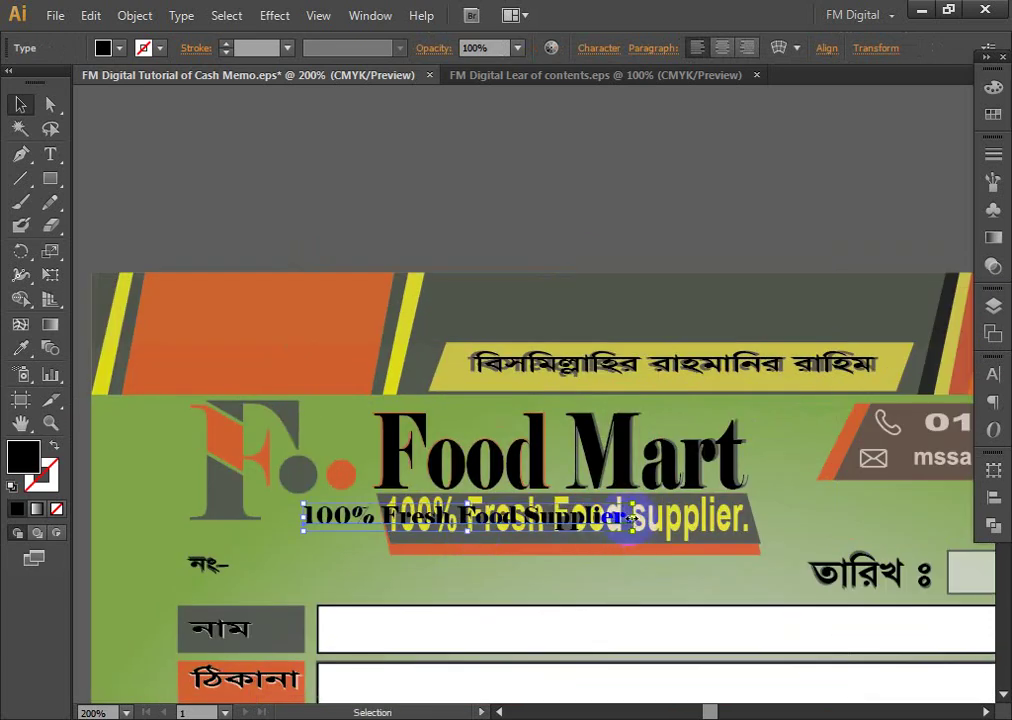
pyautogui.moveTo(632, 517); pyautogui.dragTo(735, 517)
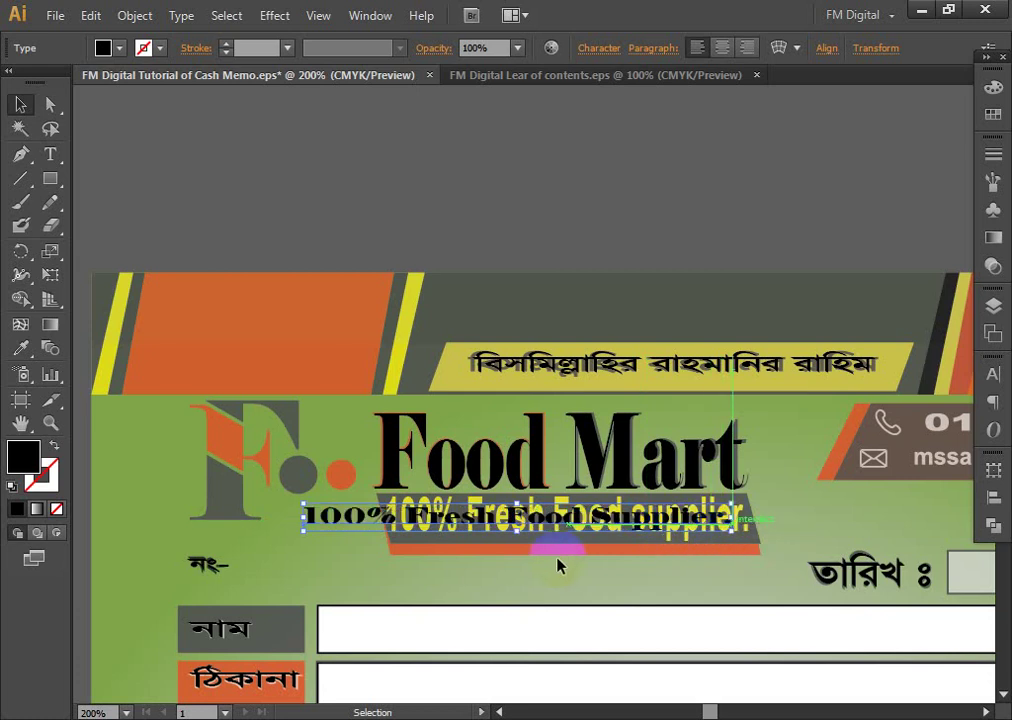
pyautogui.moveTo(519, 535); pyautogui.dragTo(519, 553)
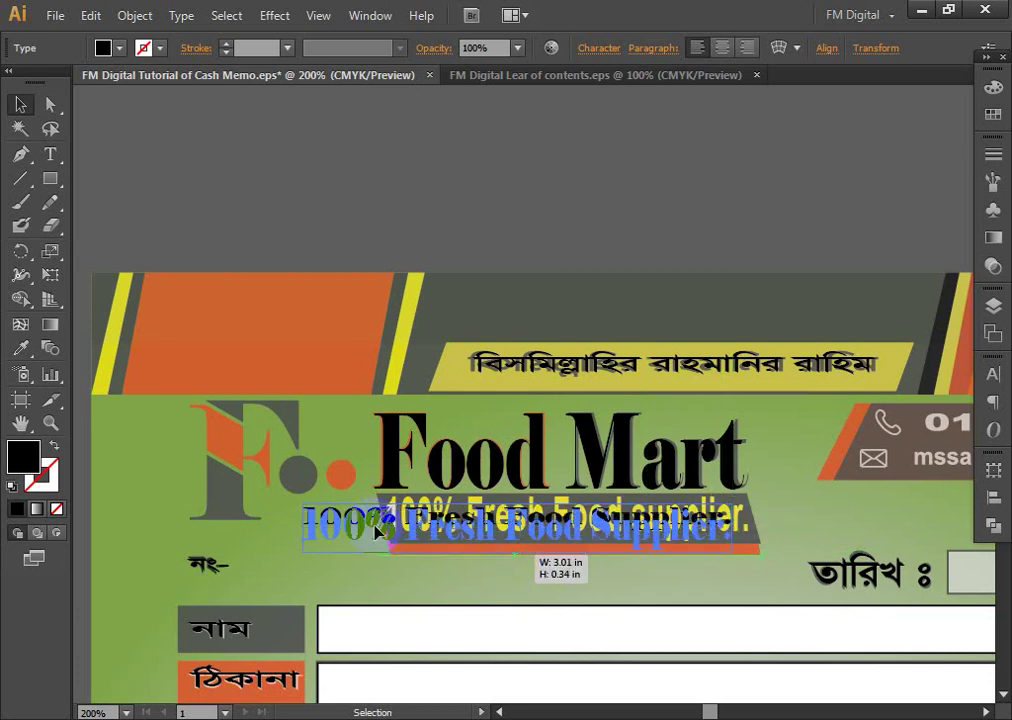
pyautogui.moveTo(437, 500); pyautogui.dragTo(431, 514)
pyautogui.moveTo(818, 521); pyautogui.dragTo(750, 521)
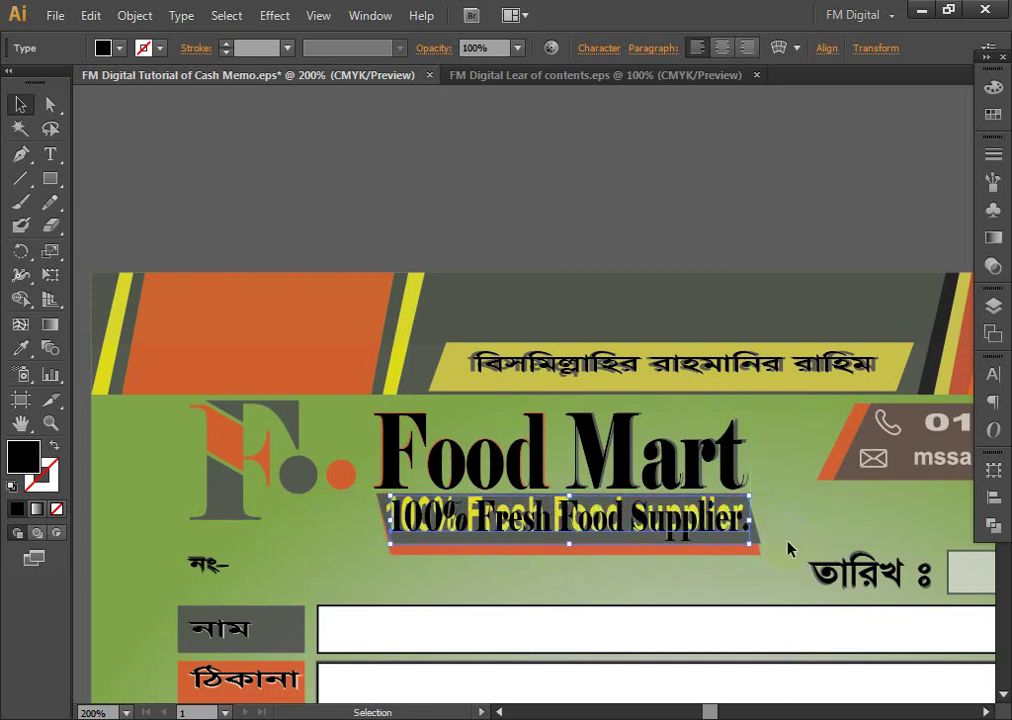
pyautogui.press('Up')
pyautogui.press('Left')
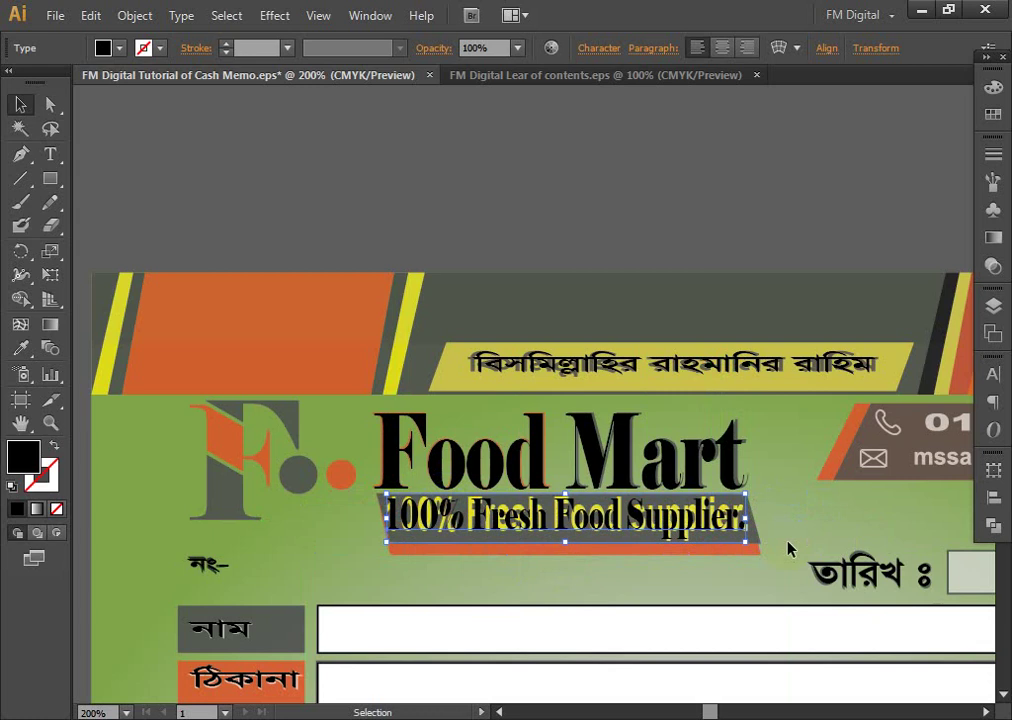
# - Set the tagline font to Arial Bold and widen it to about 2.58 in across the label
pyautogui.click(1005, 446)
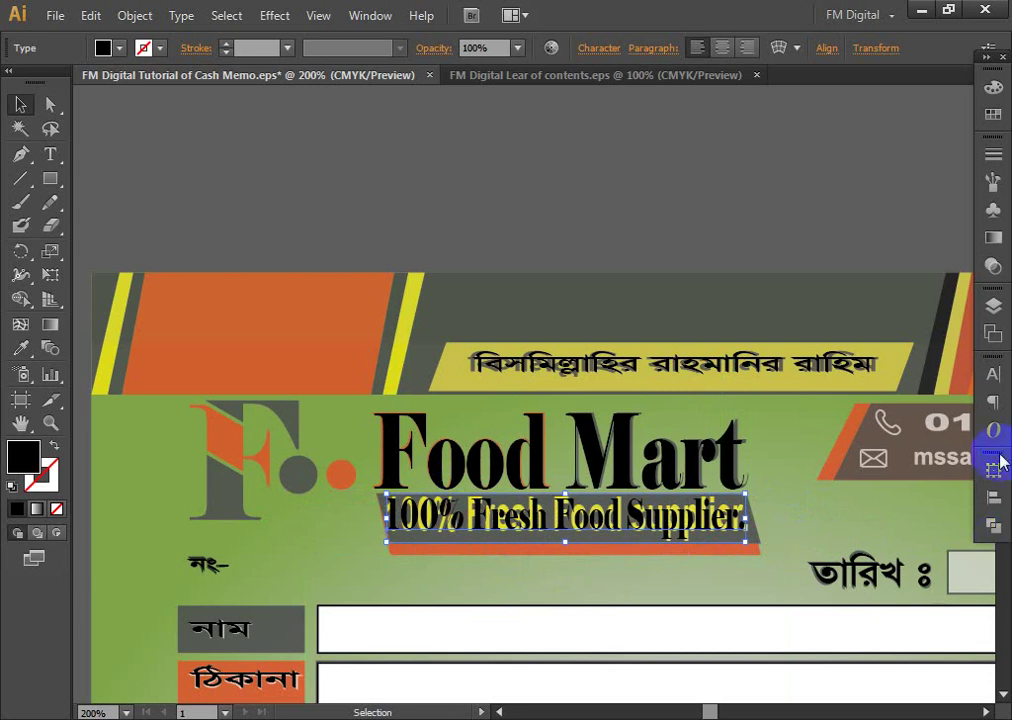
pyautogui.click(991, 377)
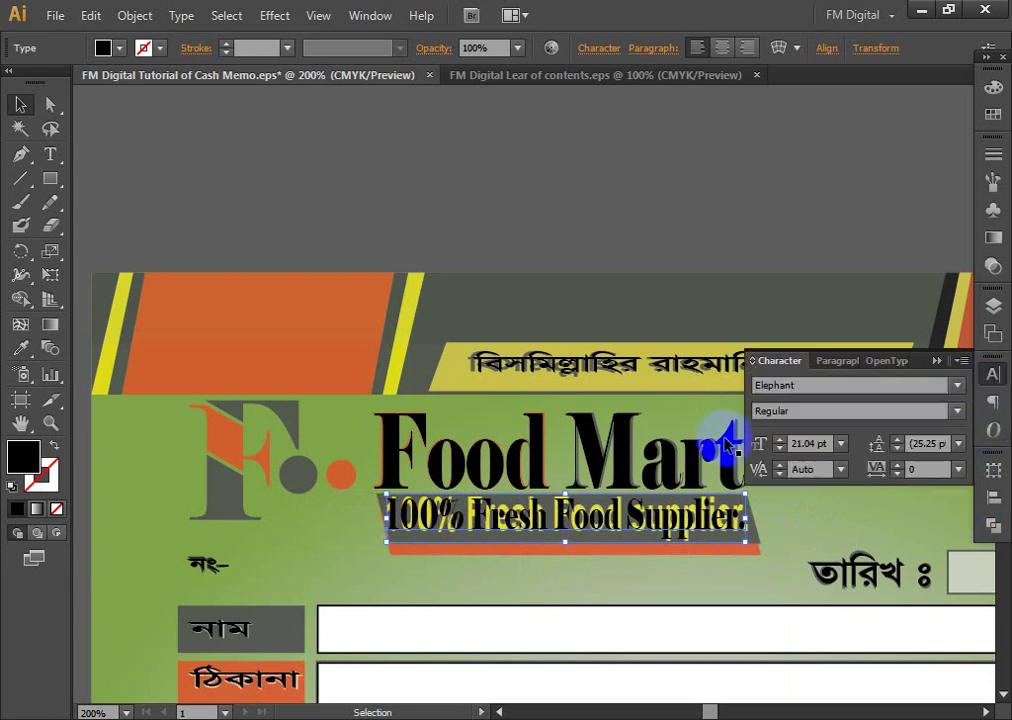
pyautogui.click(812, 386)
pyautogui.write('Arial Bold')
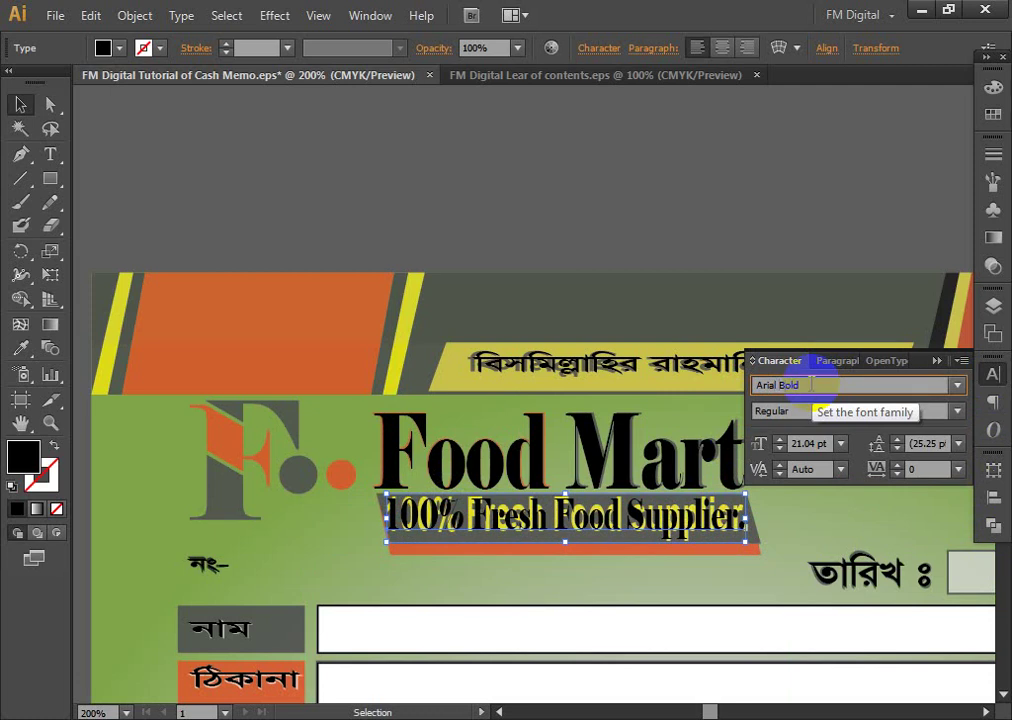
pyautogui.press('Return')
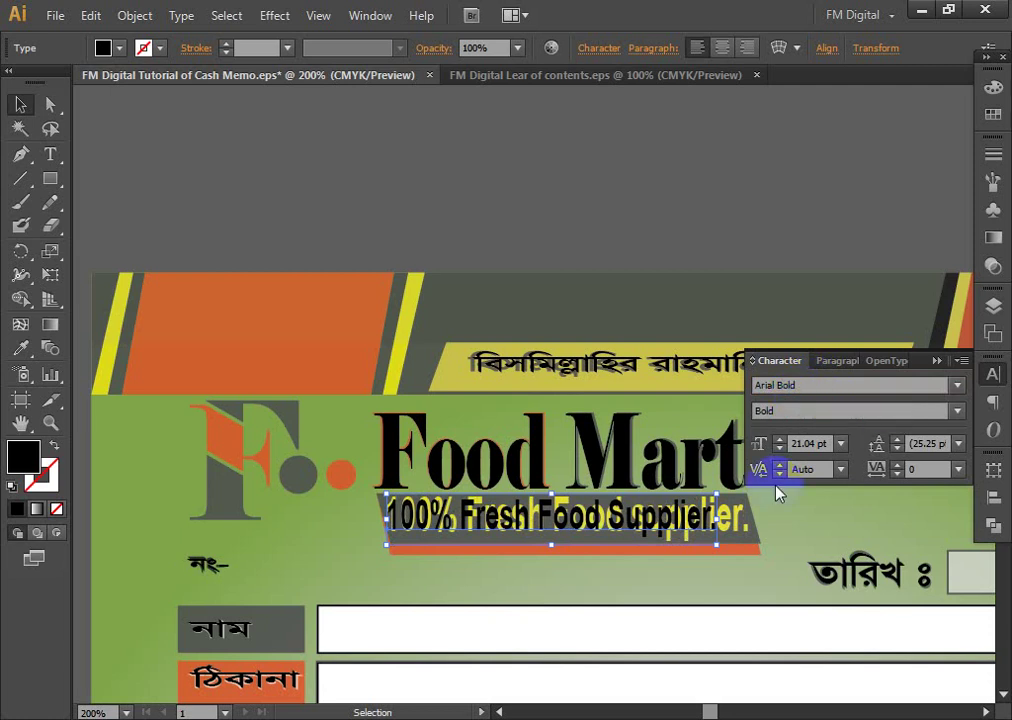
pyautogui.moveTo(717, 520); pyautogui.dragTo(745, 520)
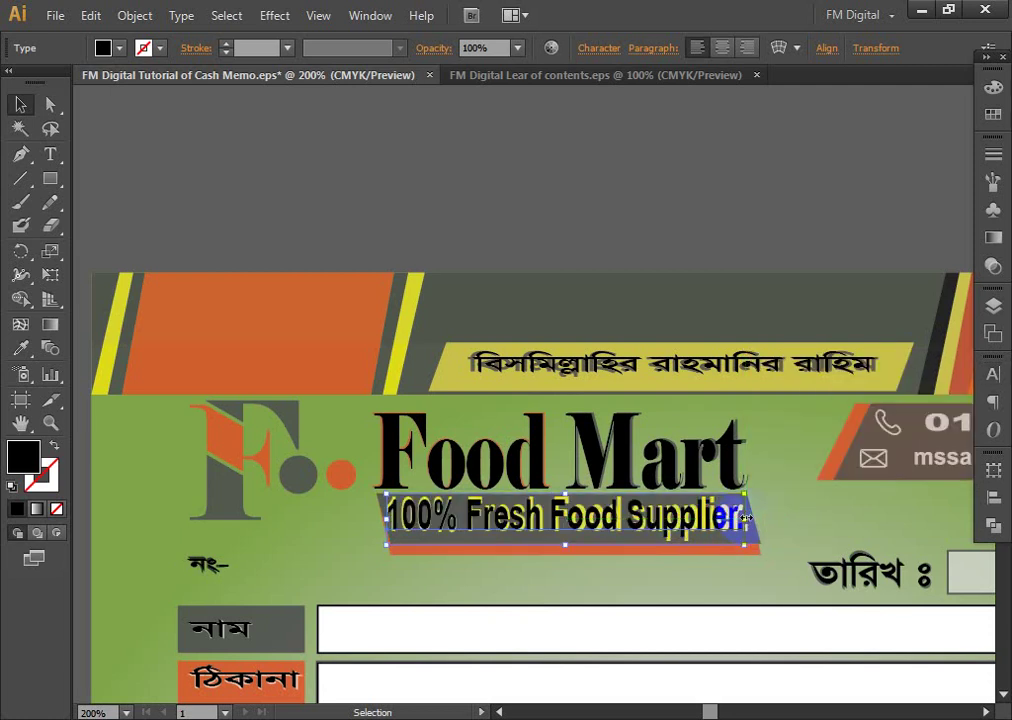
pyautogui.moveTo(747, 519); pyautogui.dragTo(751, 519)
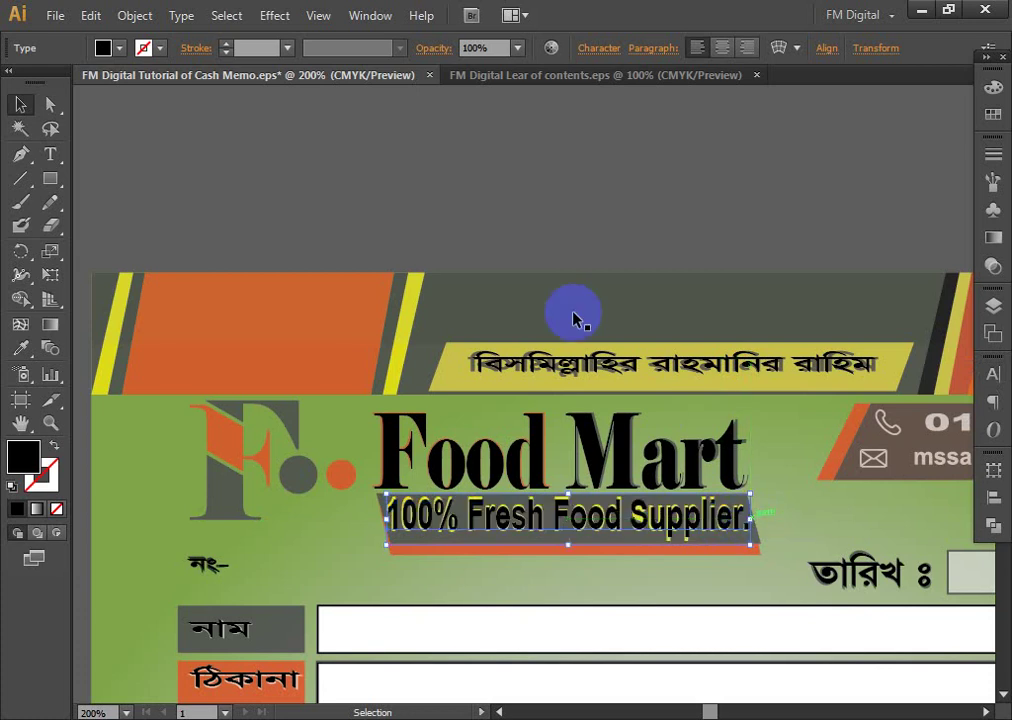
pyautogui.click(569, 248)
# - Draw a vertical line down from the top of the F with the Line Segment tool, redrawing until straight
pyautogui.moveTo(463, 378)
pyautogui.mouseDown()
pyautogui.moveTo(490, 463)
pyautogui.moveTo(508, 406)
pyautogui.moveTo(533, 397)
pyautogui.moveTo(632, 388)
pyautogui.moveTo(751, 408)
pyautogui.mouseUp()
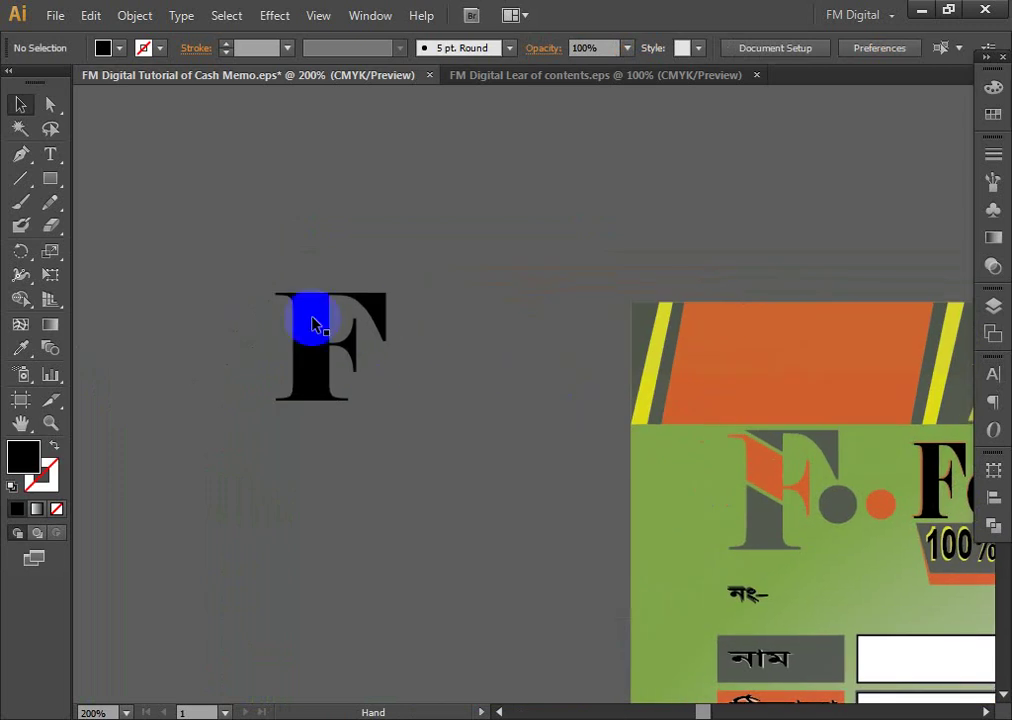
pyautogui.click(312, 323)
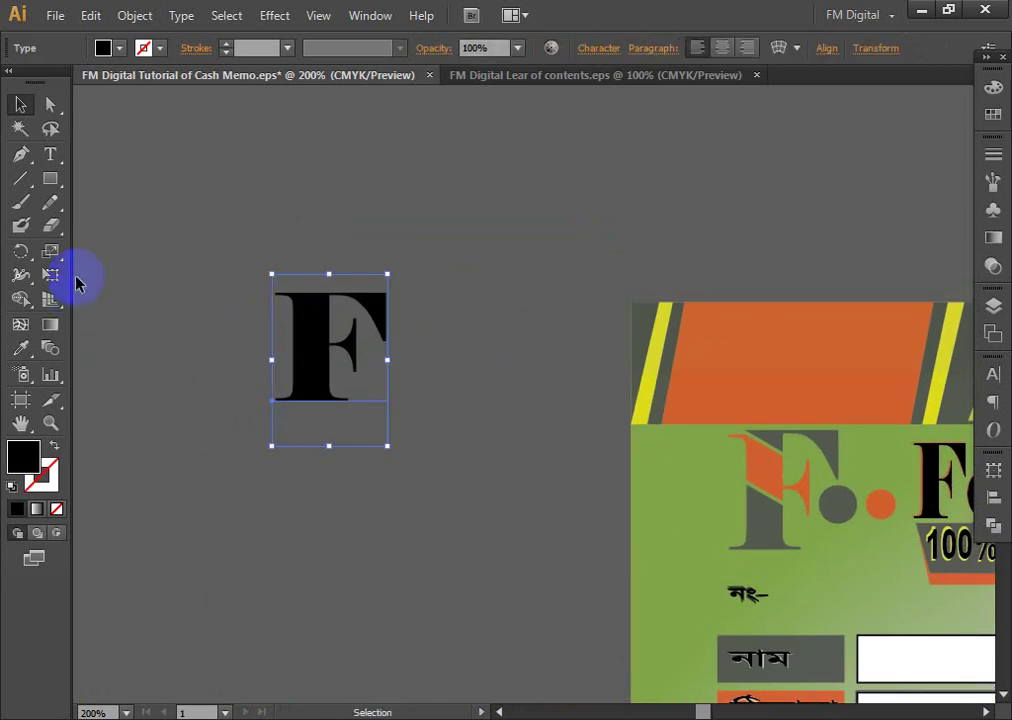
pyautogui.click(20, 179)
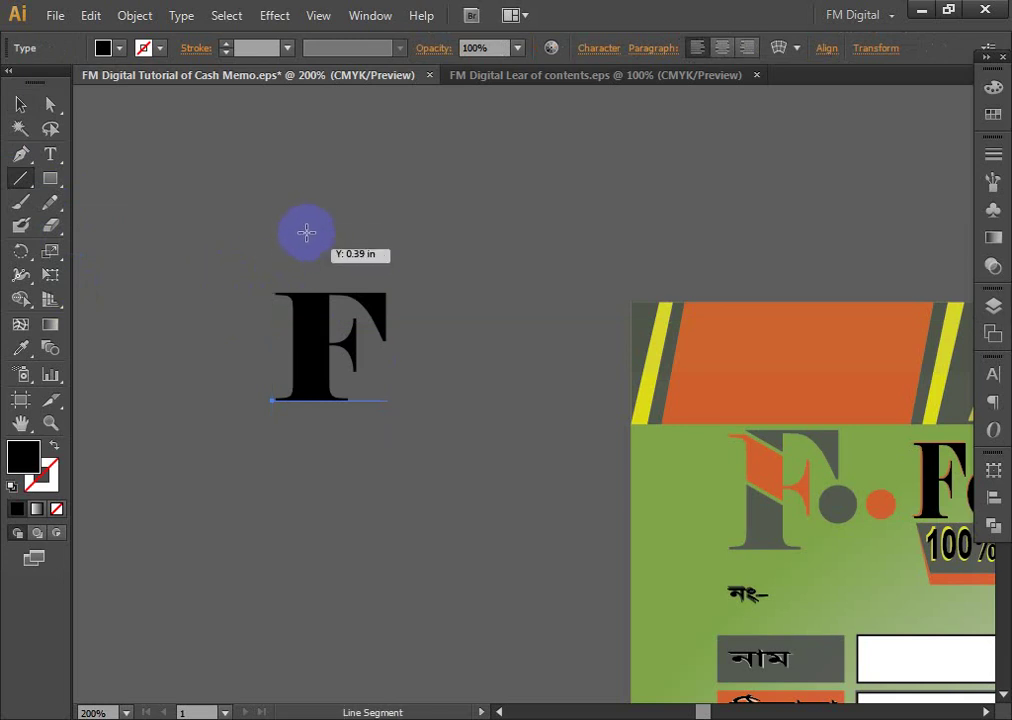
pyautogui.moveTo(300, 224); pyautogui.dragTo(318, 443)
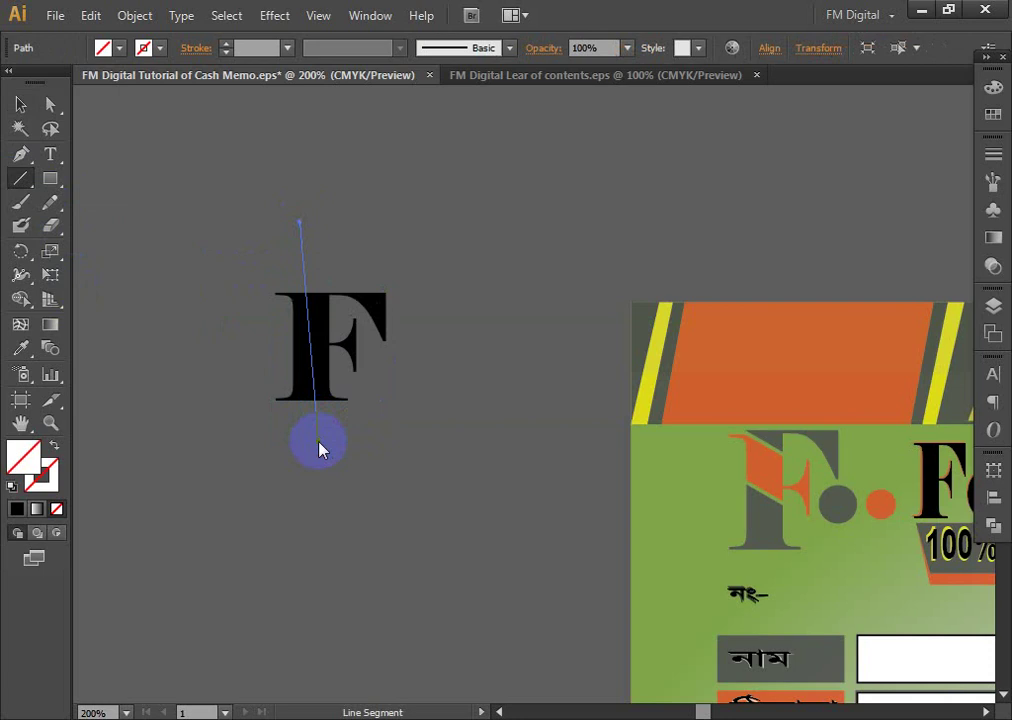
pyautogui.hotkey('ctrl', 'z')
pyautogui.moveTo(315, 199)
pyautogui.mouseDown()
pyautogui.moveTo(339, 456)
pyautogui.moveTo(318, 455)
pyautogui.mouseUp()
pyautogui.hotkey('ctrl', 'z')
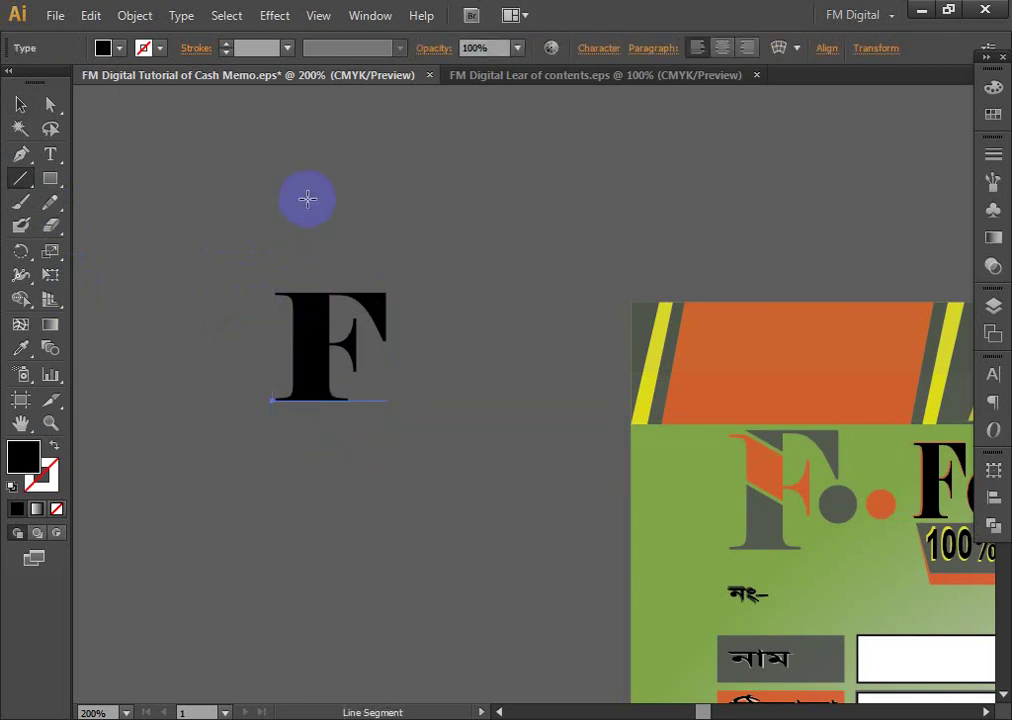
pyautogui.moveTo(306, 199); pyautogui.dragTo(313, 485)
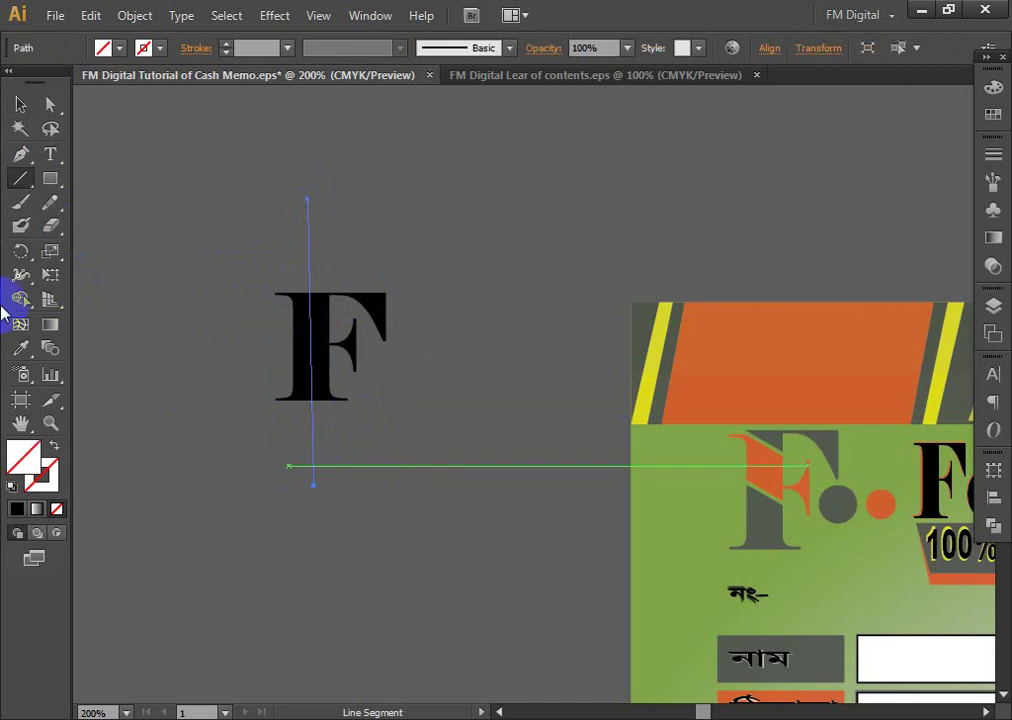
# - Move the vertical line down so it runs across the F's stem
pyautogui.click(20, 106)
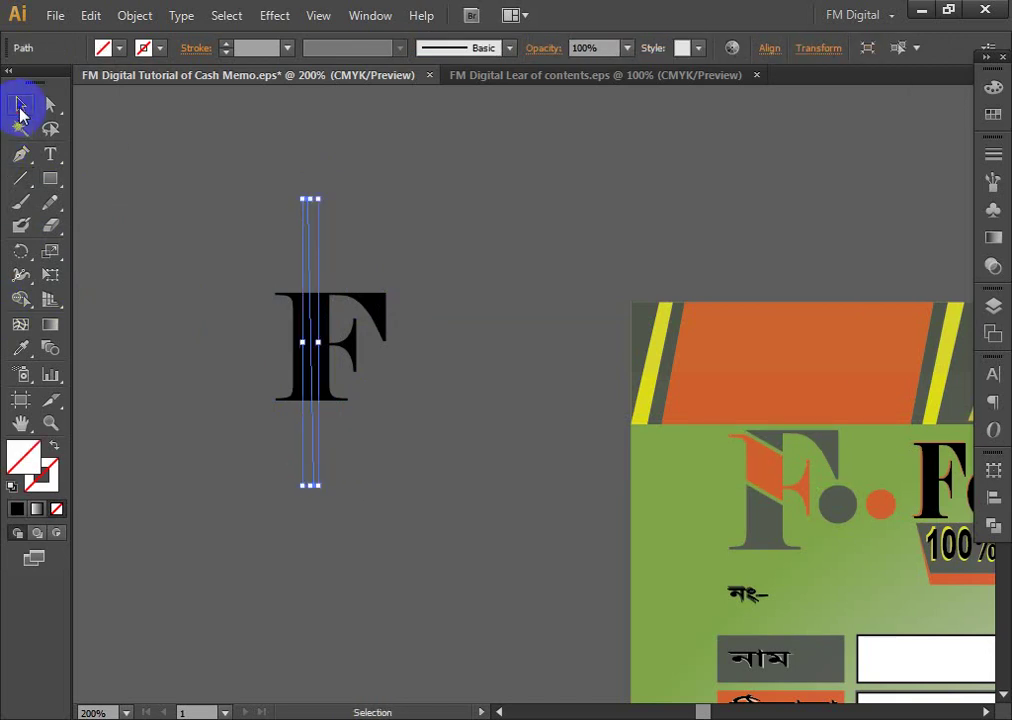
pyautogui.press('Delete')
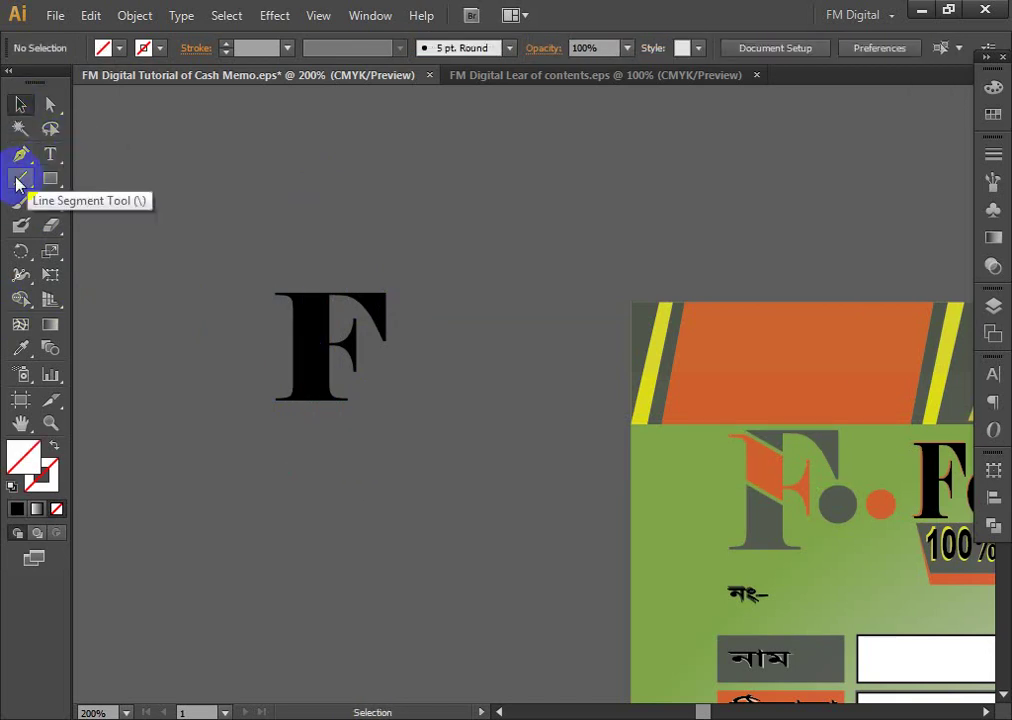
pyautogui.click(17, 183)
pyautogui.hotkey('ctrl', 'z')
pyautogui.click(20, 104)
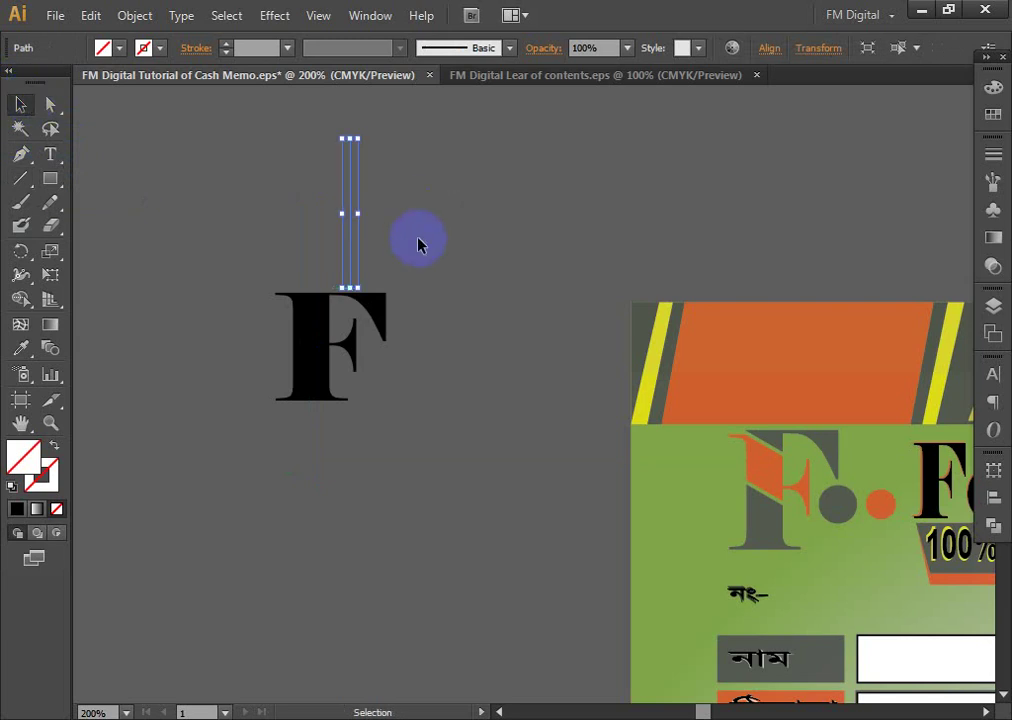
pyautogui.moveTo(350, 193); pyautogui.dragTo(343, 380)
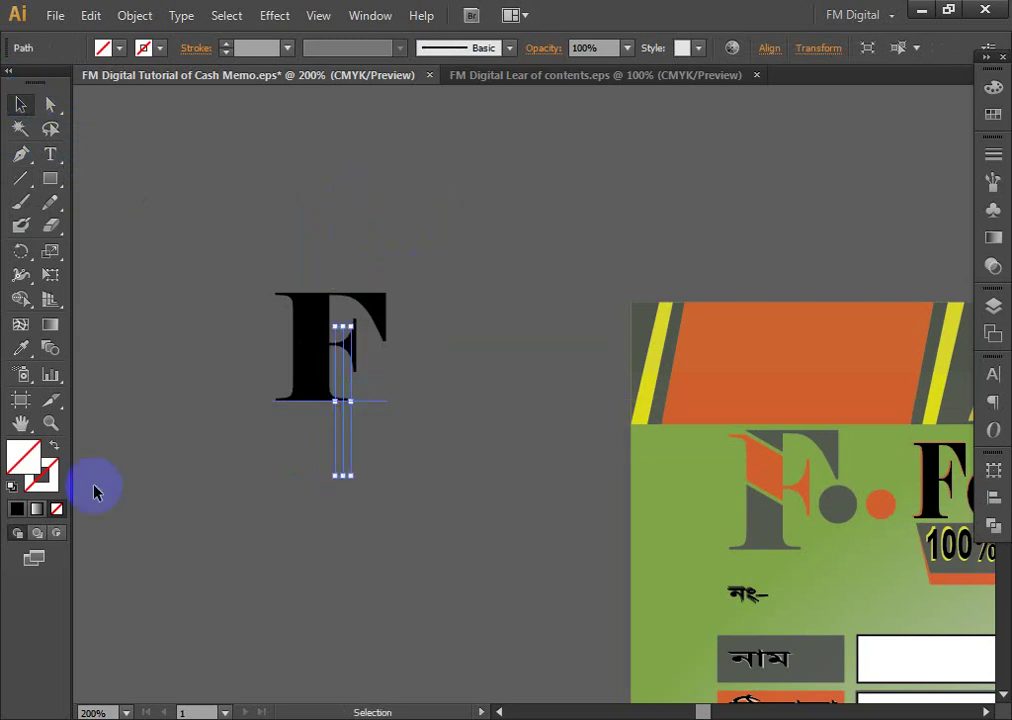
# - Give the line a solid black 1 pt stroke and stretch it to span the F
pyautogui.click(41, 472)
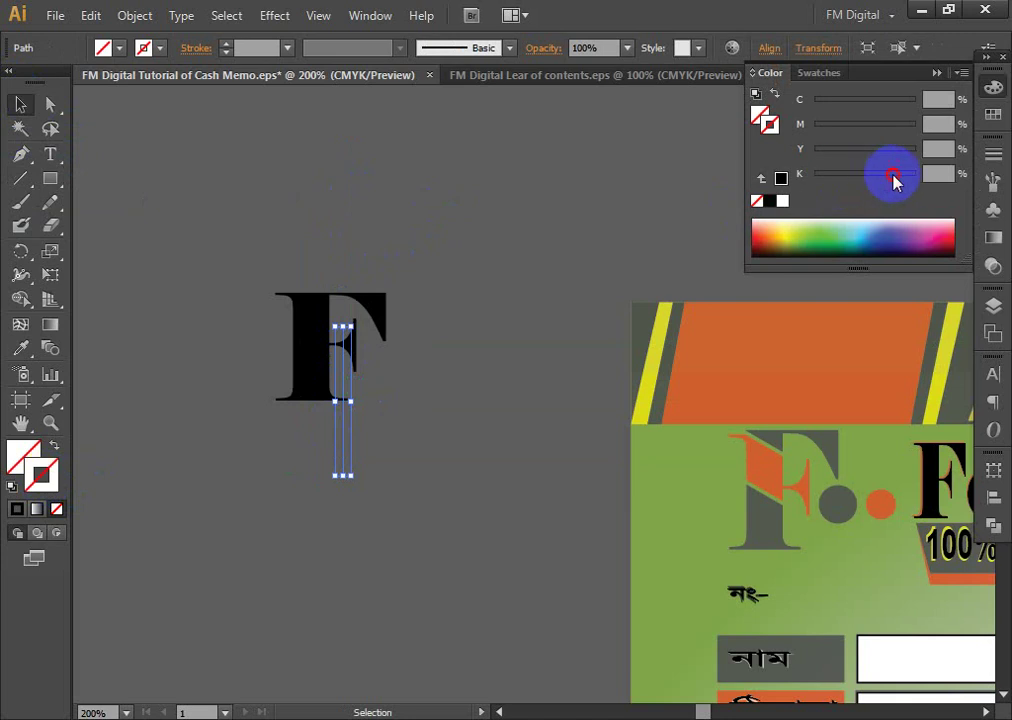
pyautogui.moveTo(894, 174); pyautogui.dragTo(983, 176)
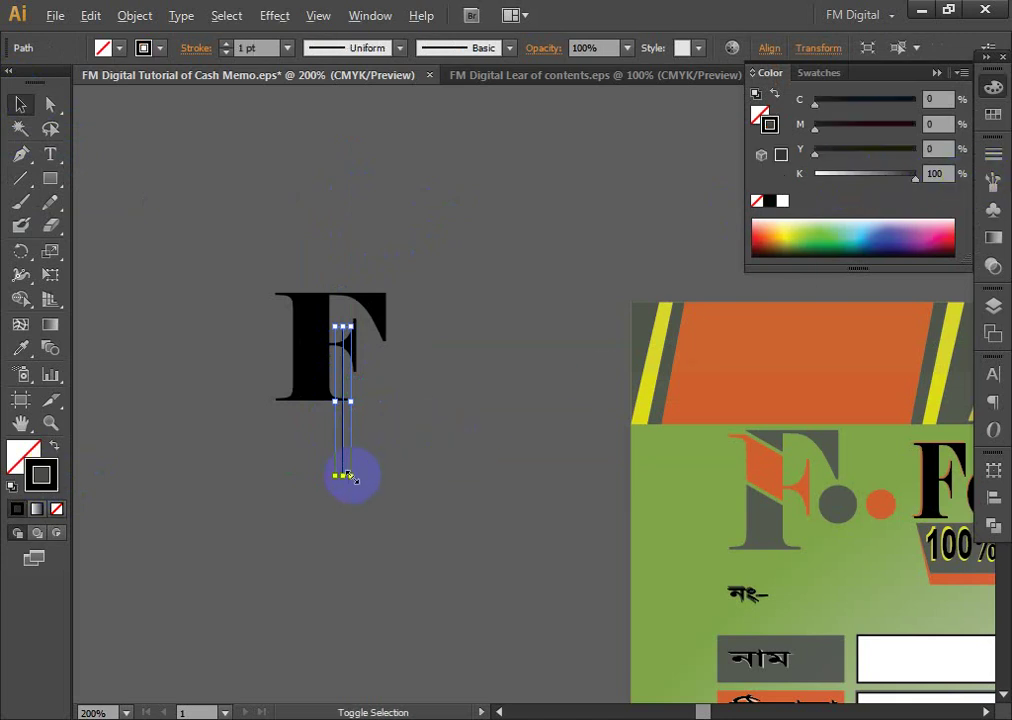
pyautogui.moveTo(347, 475); pyautogui.dragTo(361, 521)
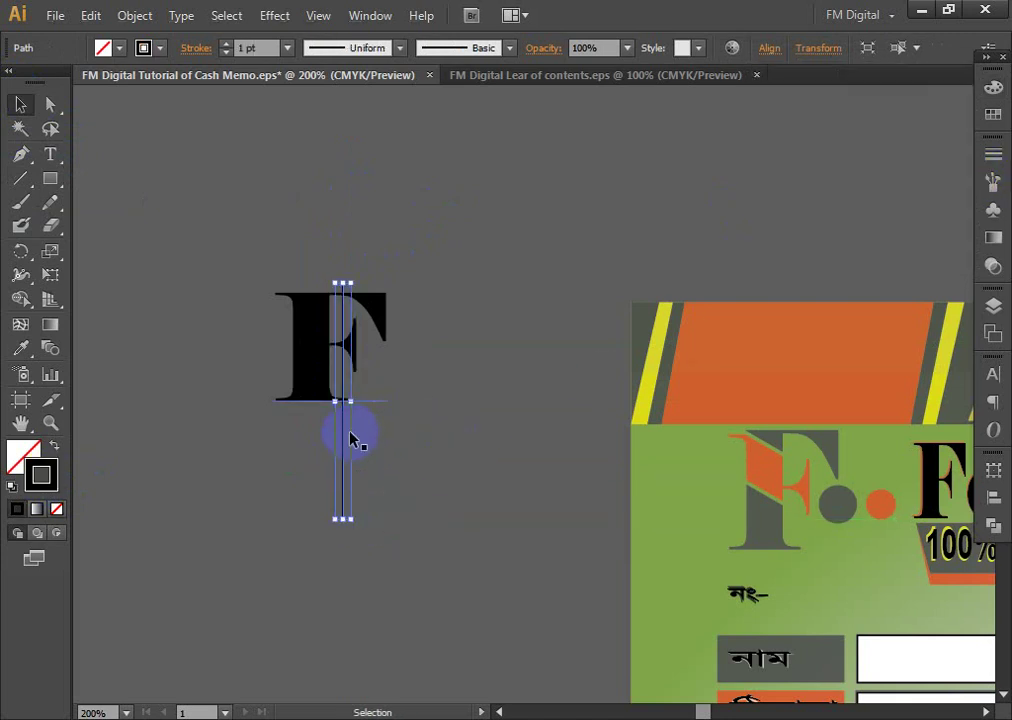
# - Rotate the line into a diagonal using Transform > Rotate
pyautogui.rightClick(350, 437)
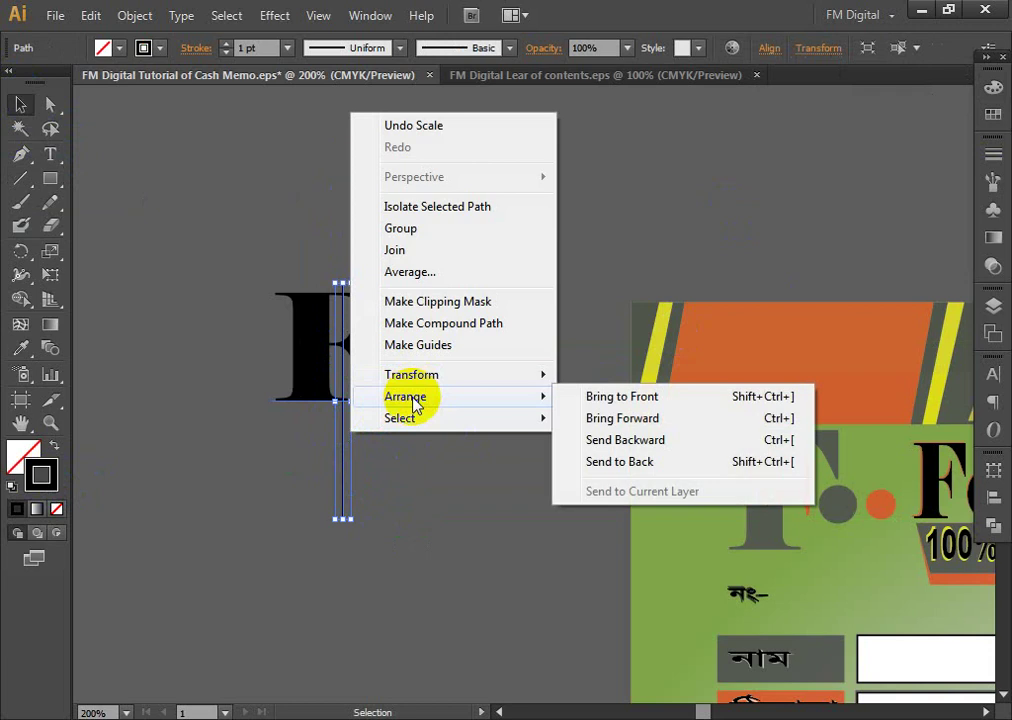
pyautogui.moveTo(411, 374)
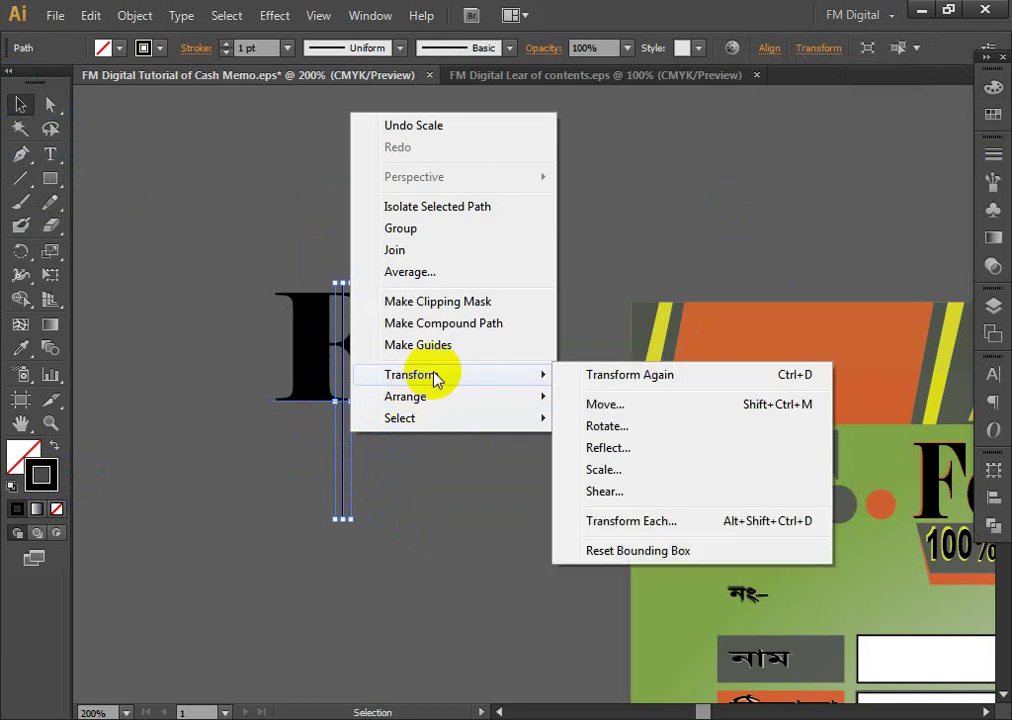
pyautogui.click(662, 426)
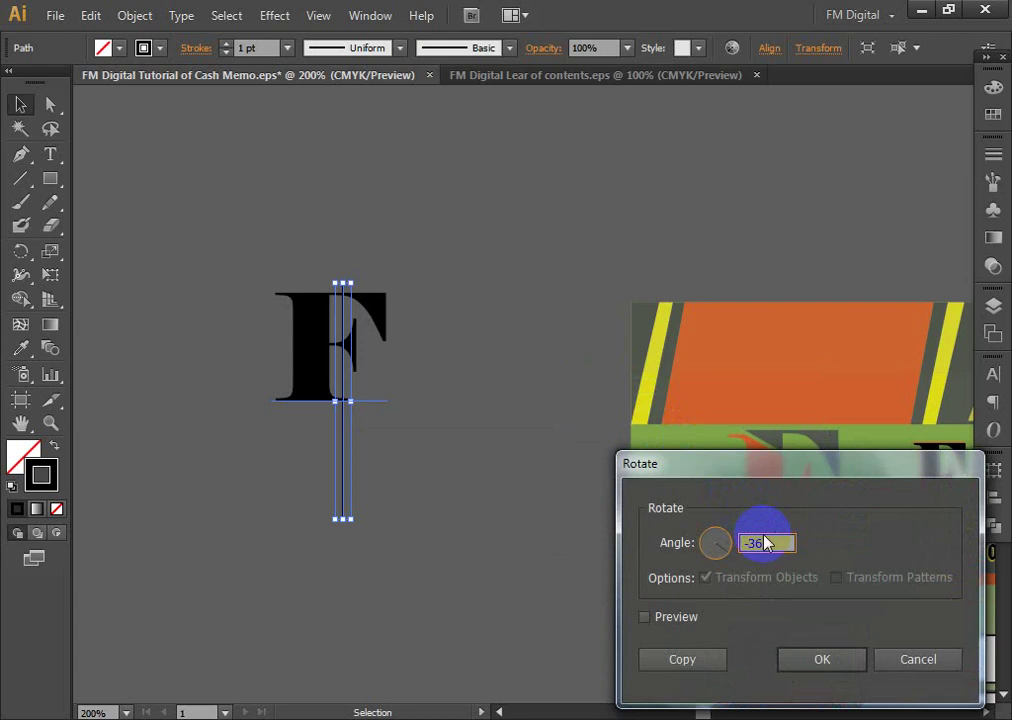
pyautogui.press('Escape')
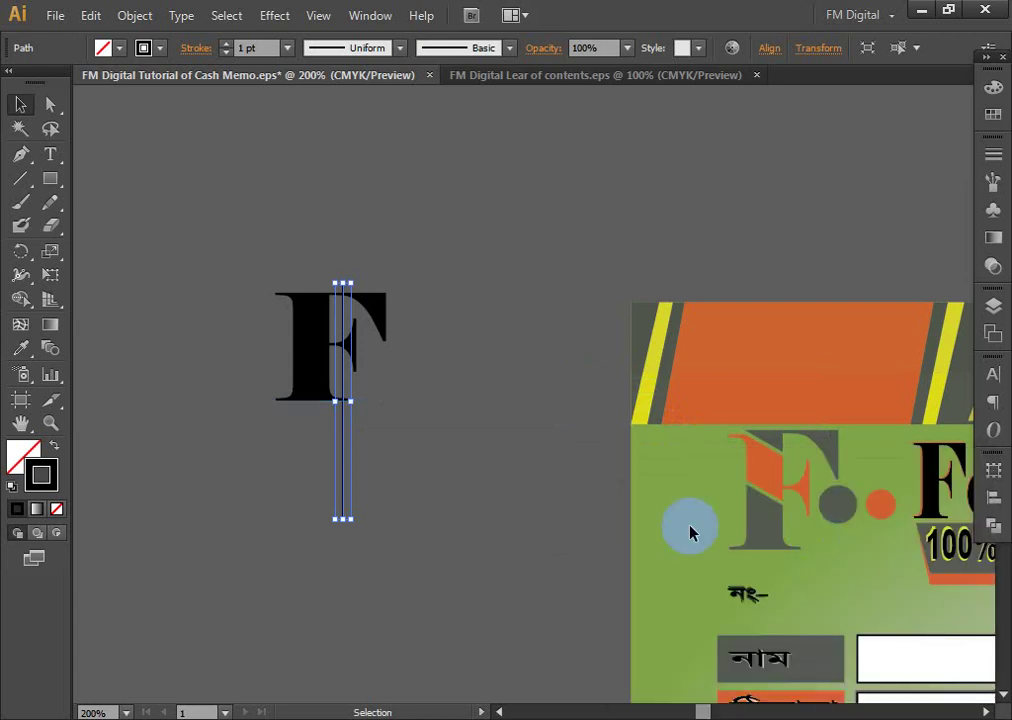
pyautogui.rightClick(344, 486)
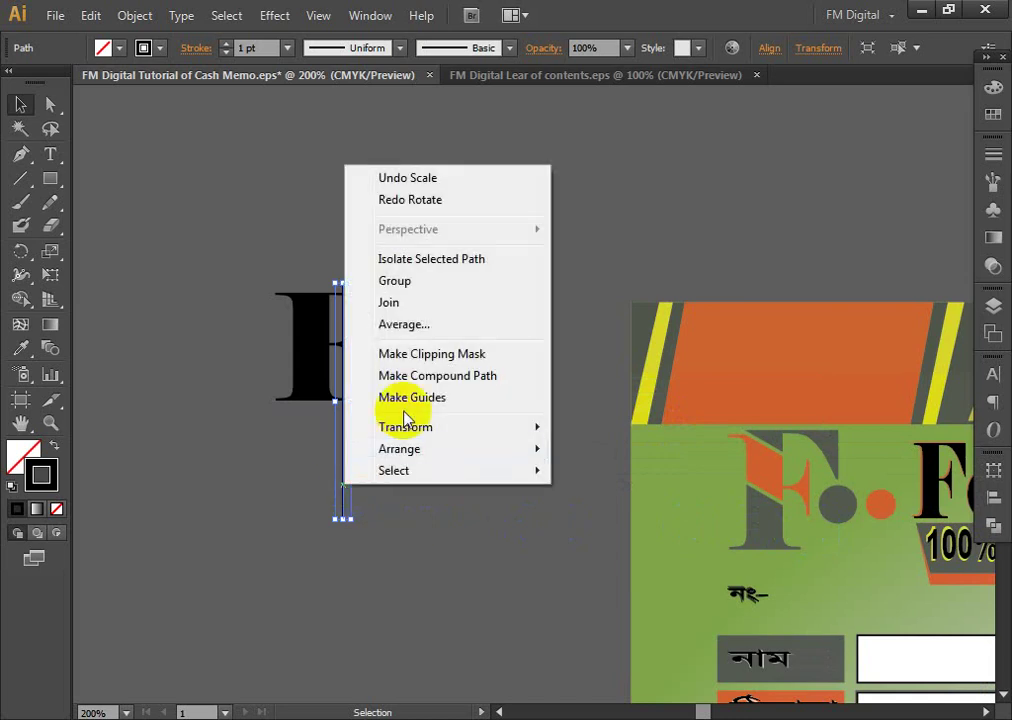
pyautogui.moveTo(406, 427)
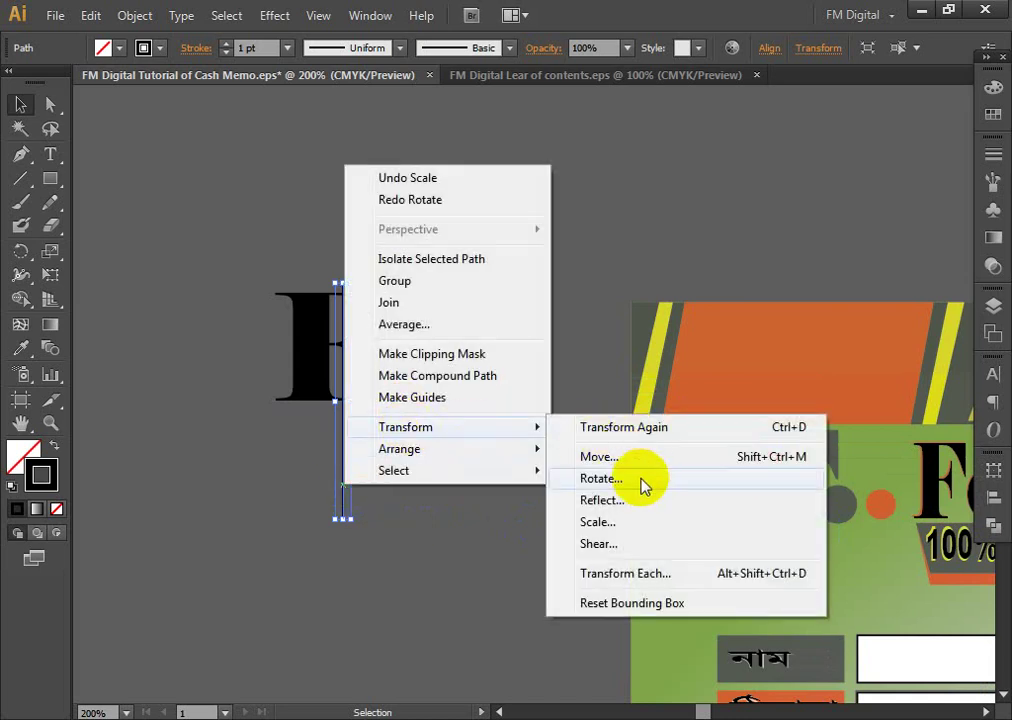
pyautogui.click(643, 484)
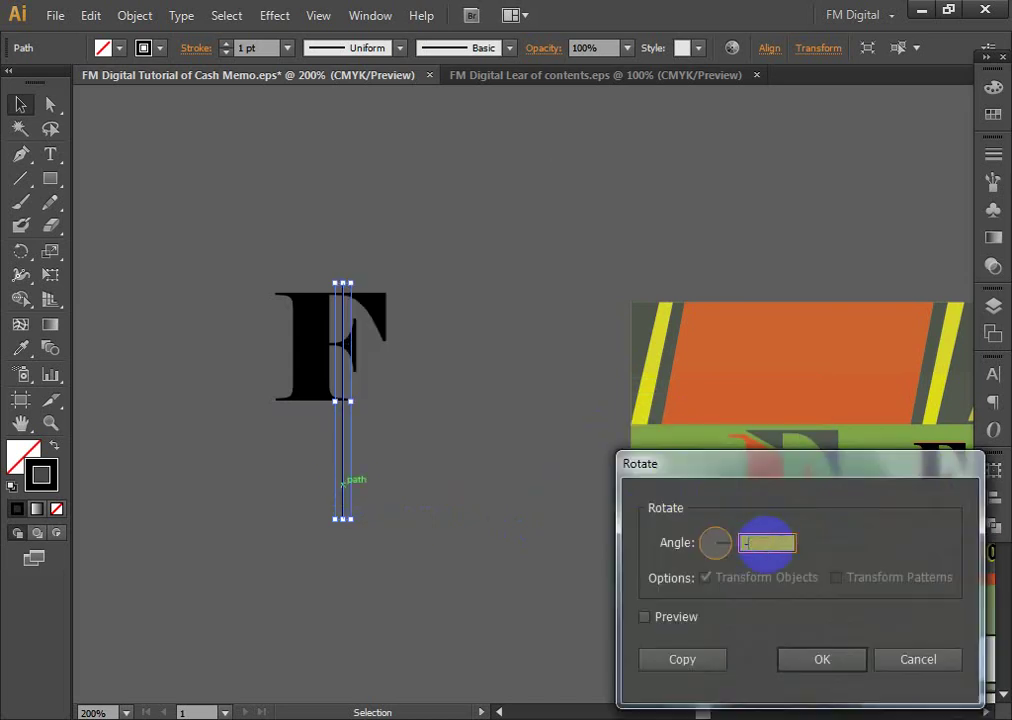
pyautogui.write('-30')
pyautogui.press('Return')
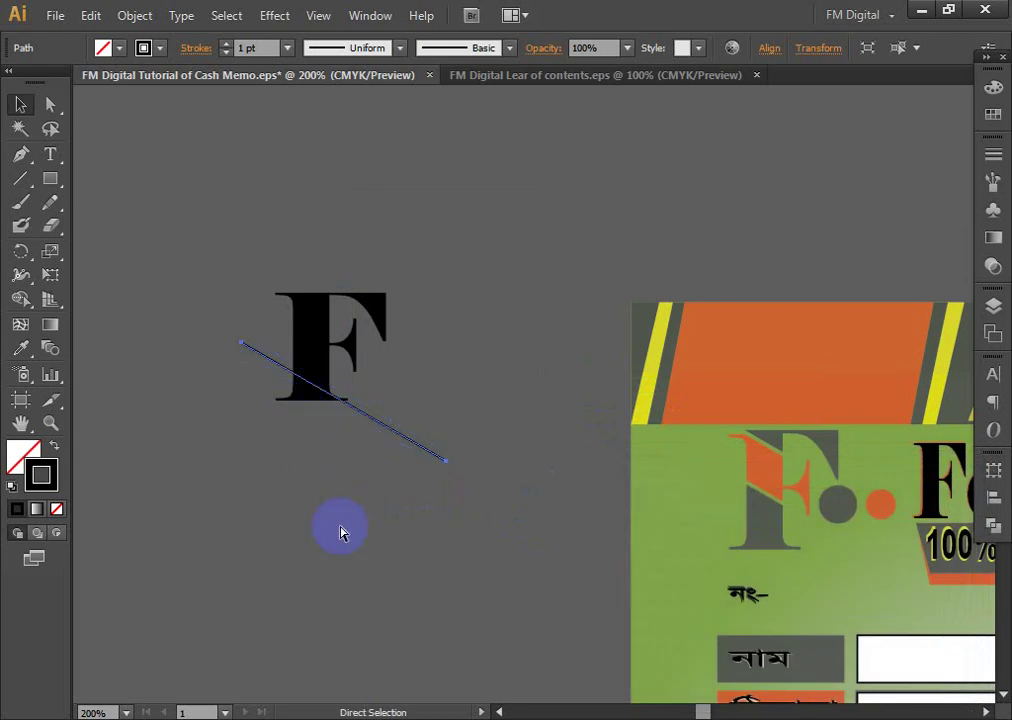
# - Paste a copy of the diagonal line in front and nudge it into position
pyautogui.hotkey('ctrl', 'c')
pyautogui.hotkey('ctrl', 'f')
pyautogui.hotkey('shift', 'Up')
pyautogui.hotkey('shift', 'Up')
pyautogui.hotkey('shift', 'Up')
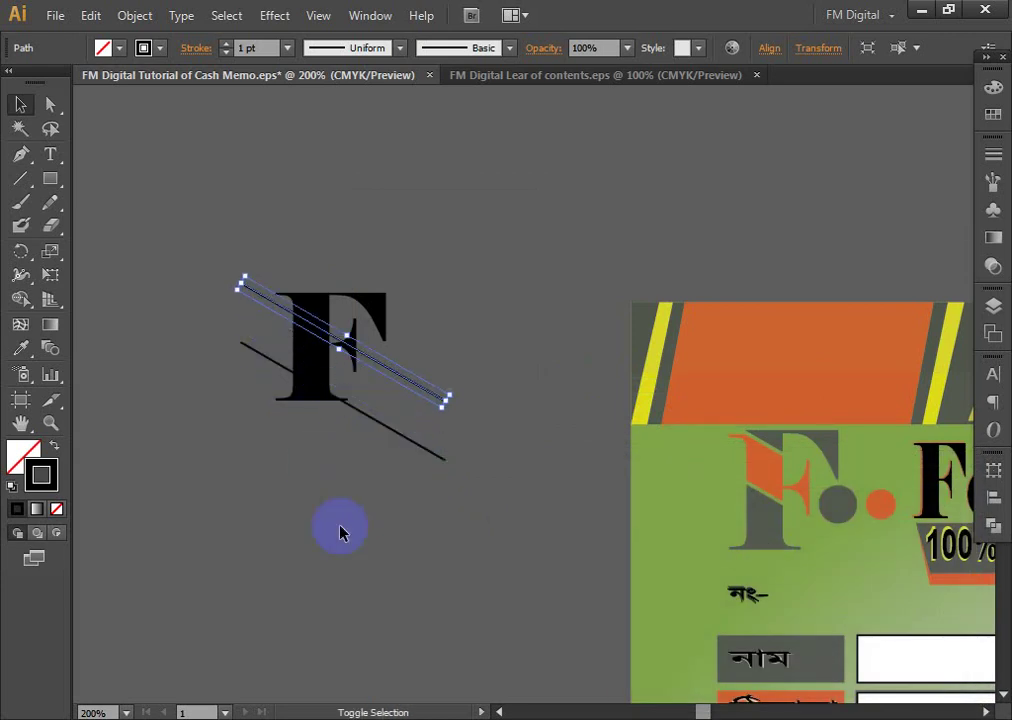
pyautogui.hotkey('shift', 'Up')
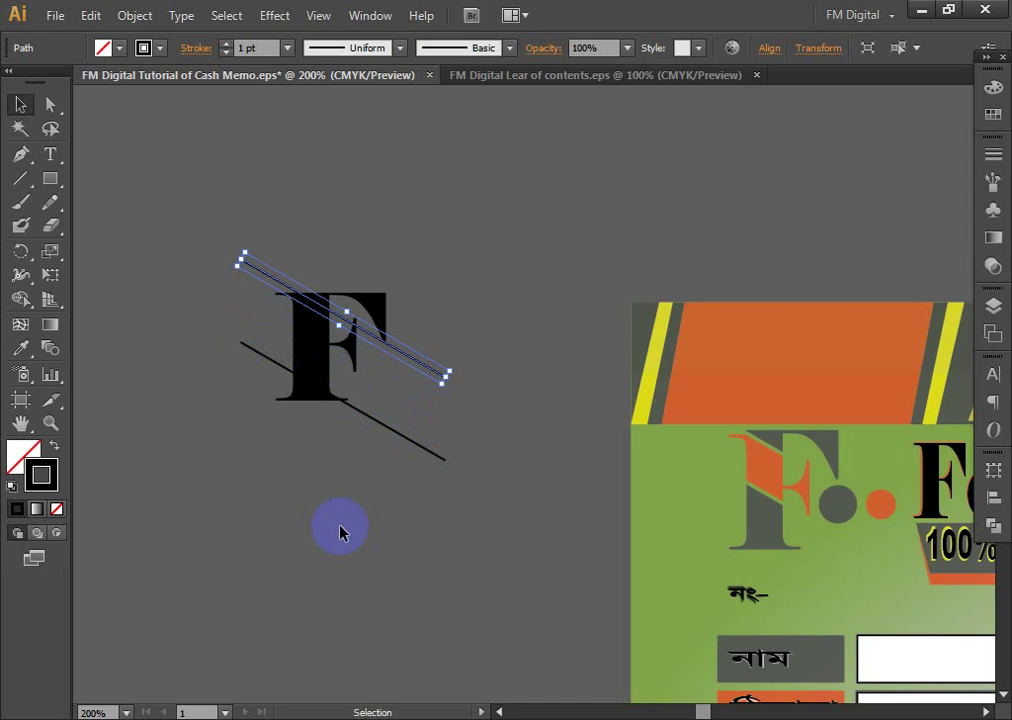
pyautogui.press('a')
pyautogui.hotkey('ctrl', '+')
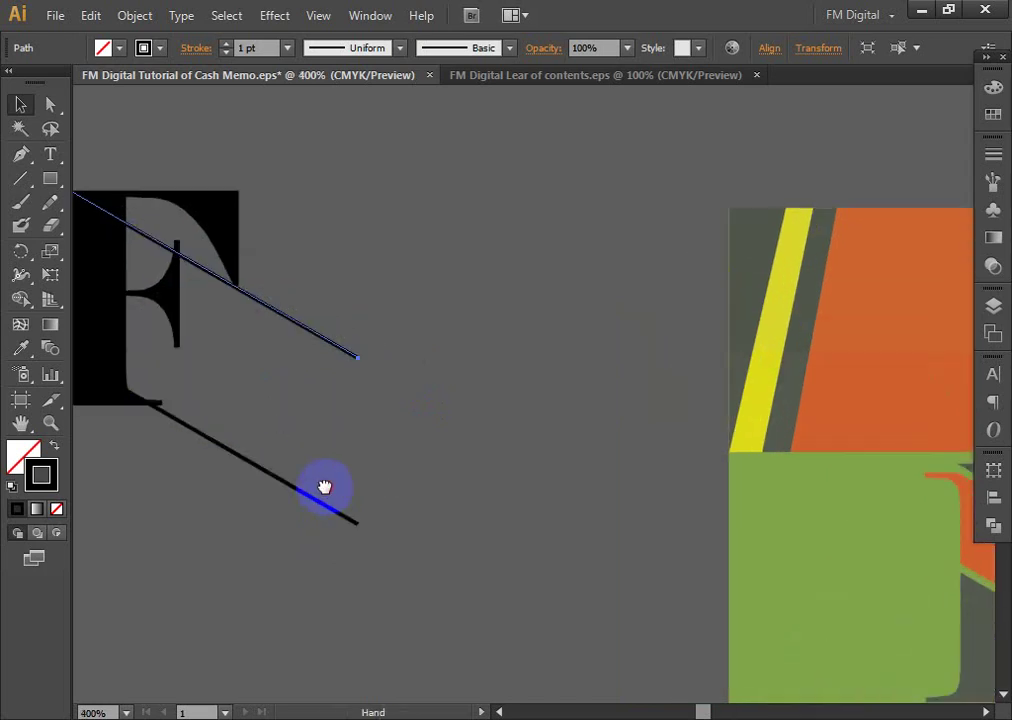
pyautogui.moveTo(327, 488); pyautogui.dragTo(481, 508)
pyautogui.press('v')
pyautogui.hotkey('shift', 'Down')
pyautogui.hotkey('shift', 'Down')
pyautogui.hotkey('shift', 'Down')
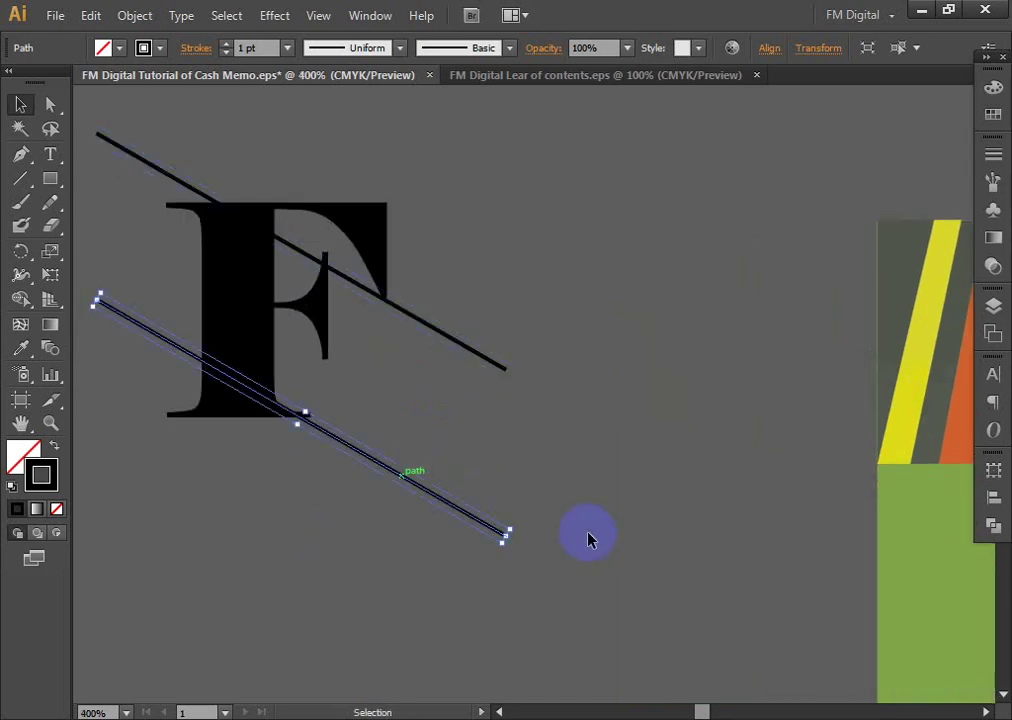
pyautogui.press('Up')
pyautogui.press('Up')
pyautogui.press('Up')
pyautogui.press('Up')
pyautogui.press('Up')
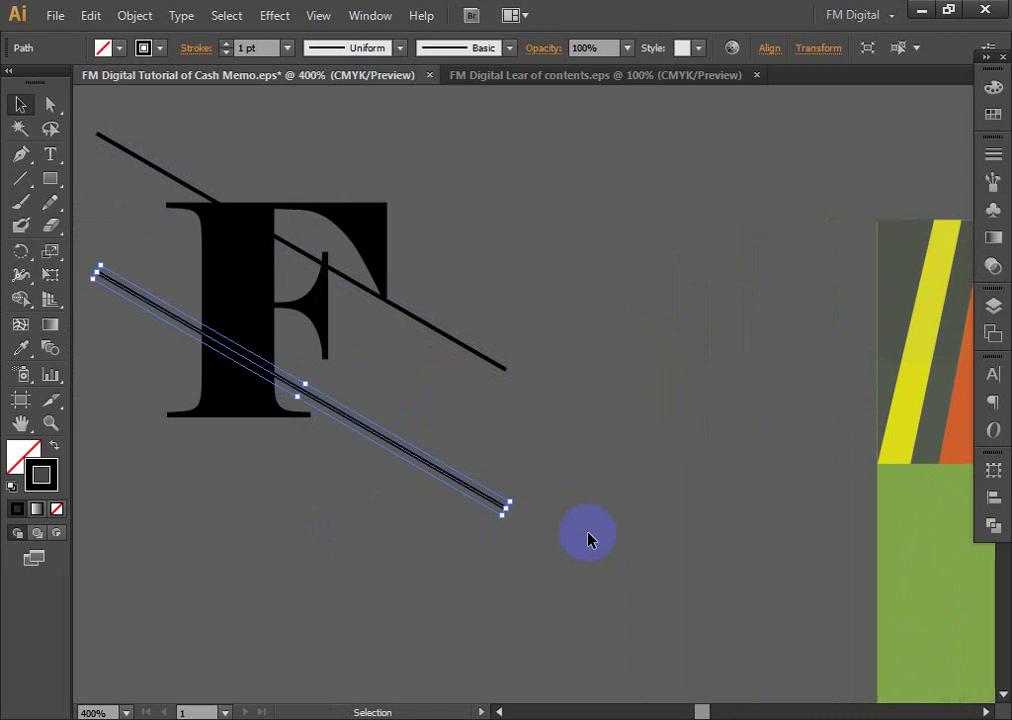
pyautogui.press('Up')
pyautogui.press('Up')
pyautogui.press('Up')
pyautogui.press('Up')
pyautogui.press('Up')
pyautogui.press('Up')
pyautogui.press('Up')
pyautogui.press('Up')
pyautogui.press('Up')
pyautogui.press('Up')
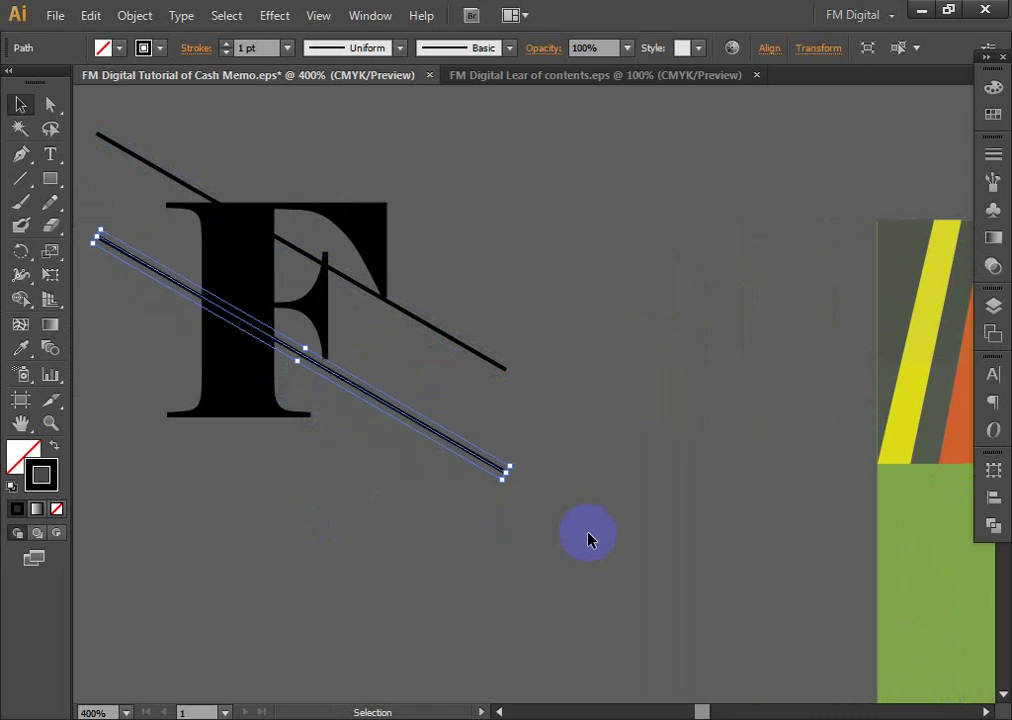
pyautogui.press('Up')
pyautogui.press('a')
# - Duplicate the diagonal line and move the copy up to form the upper parallel line
pyautogui.hotkey('ctrl', '-')
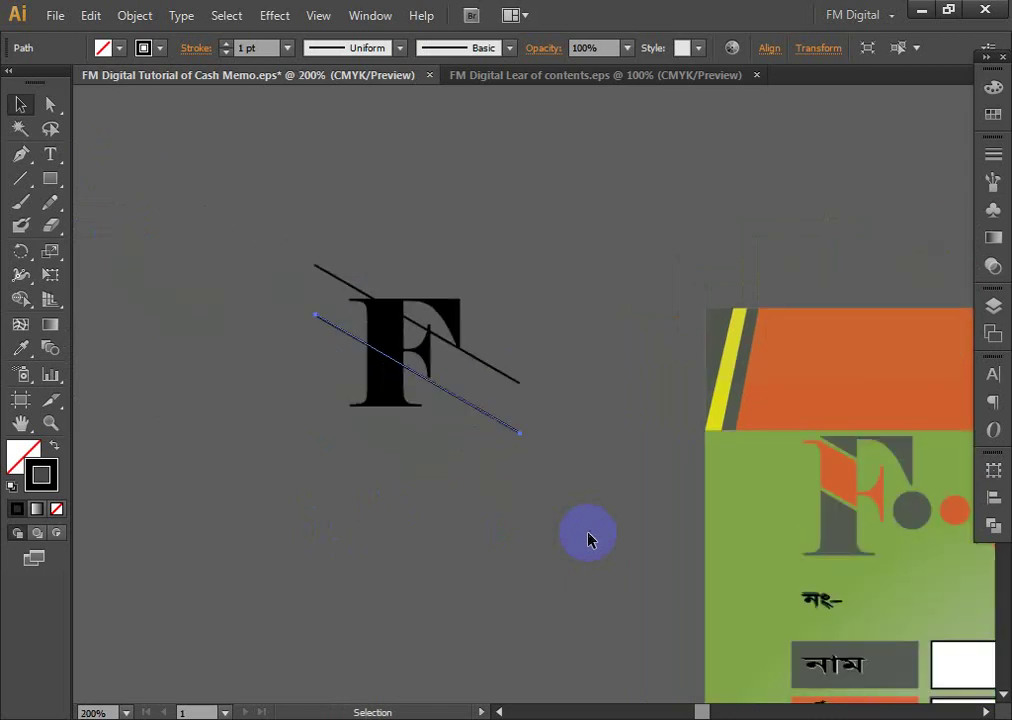
pyautogui.hotkey('alt', 'Up')
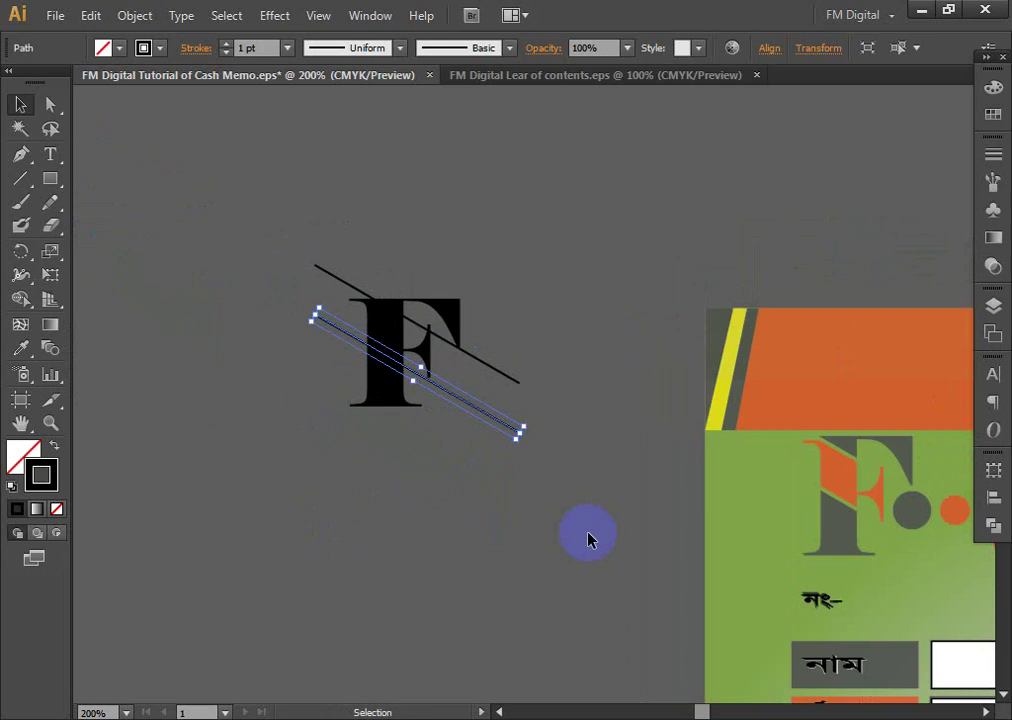
pyautogui.moveTo(520, 431); pyautogui.dragTo(516, 381)
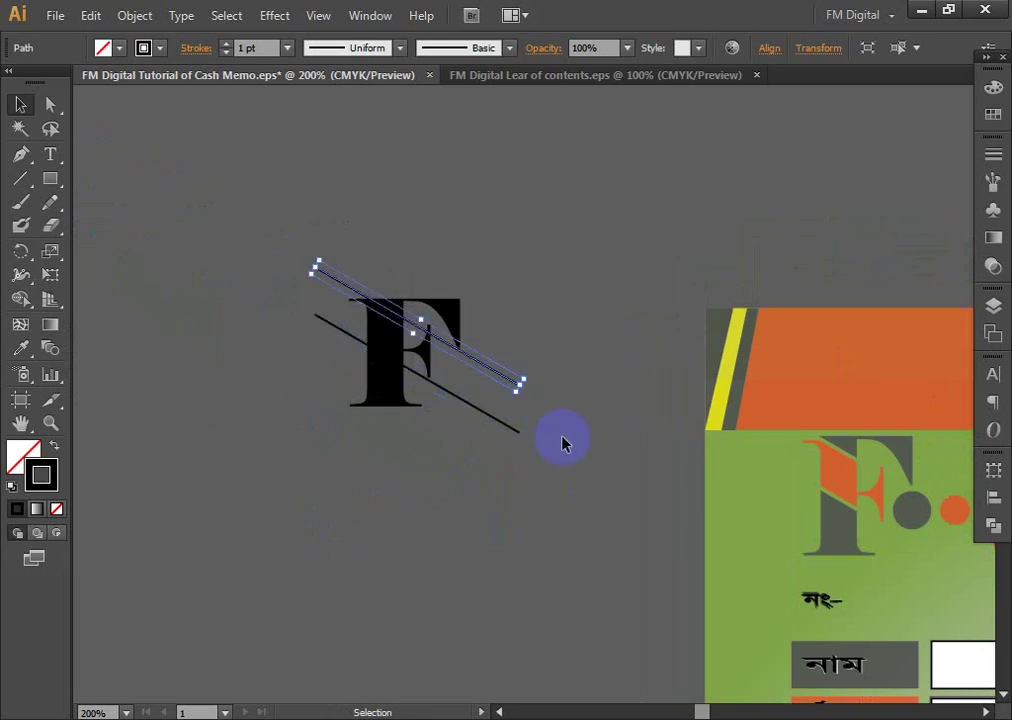
pyautogui.click(453, 444)
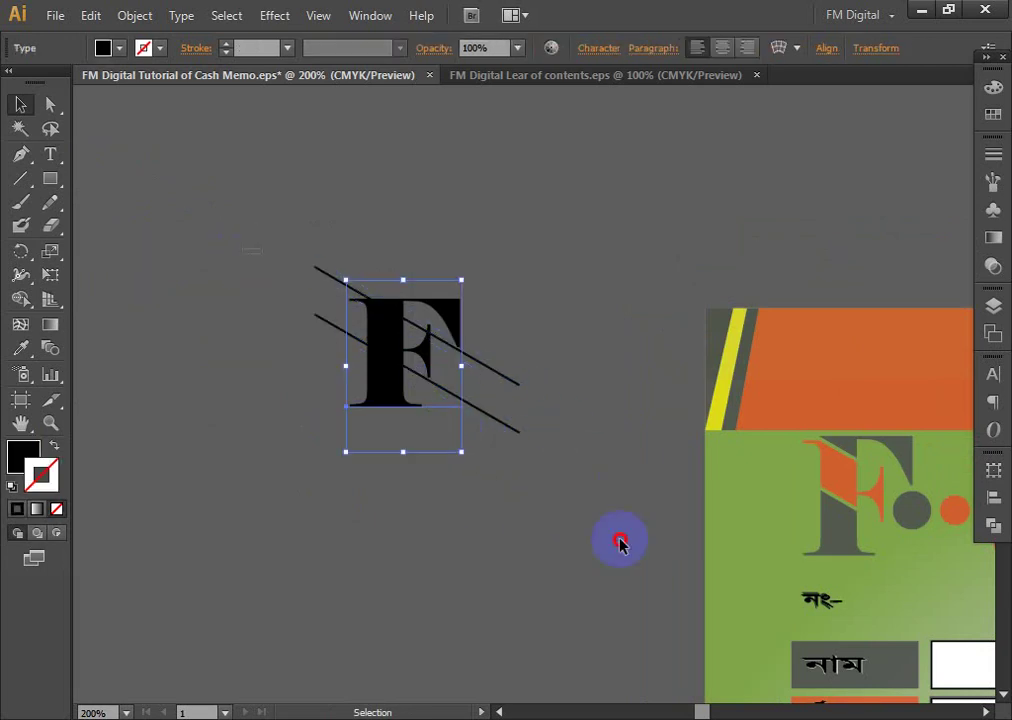
# - Try Pathfinder Divide on the F and both lines, which fails on live text
pyautogui.moveTo(244, 248); pyautogui.dragTo(621, 542)
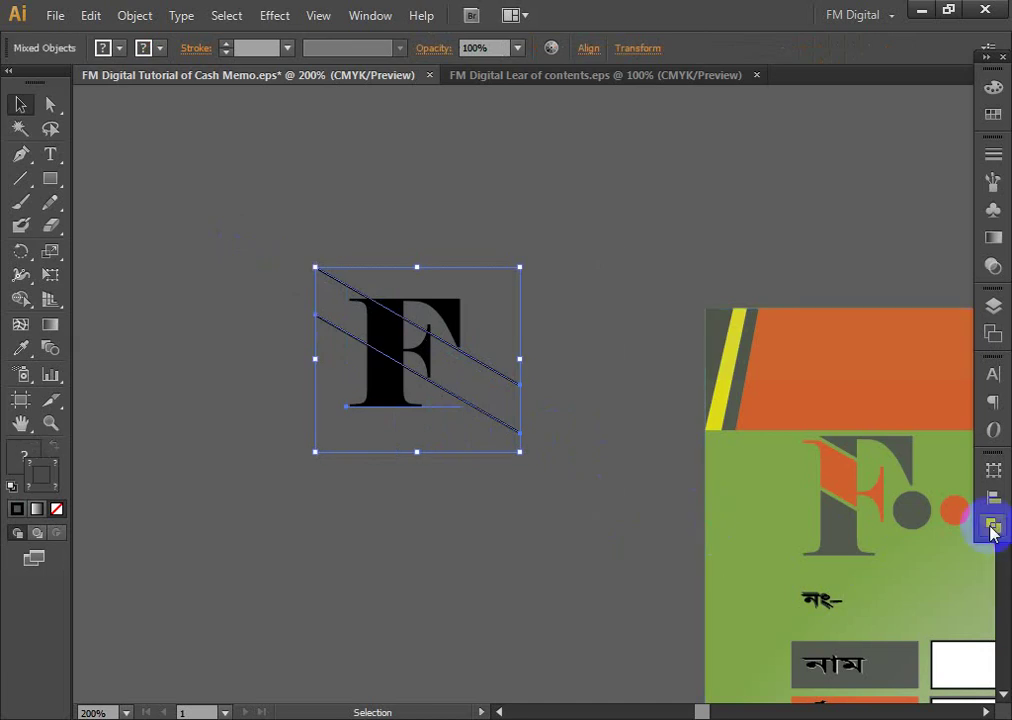
pyautogui.click(991, 527)
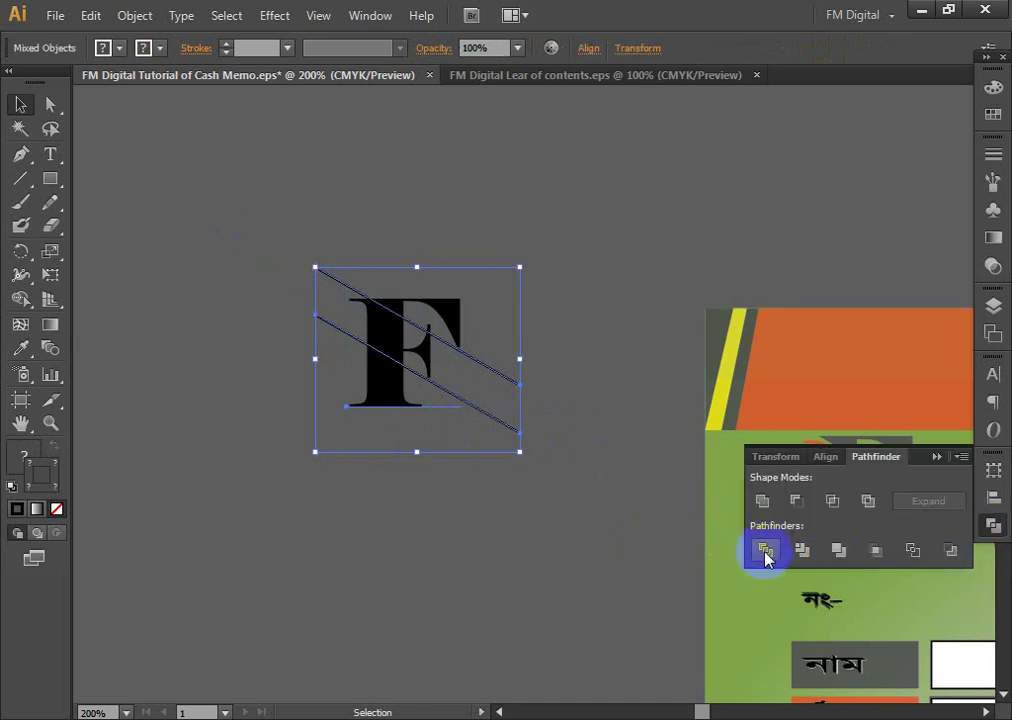
pyautogui.click(988, 526)
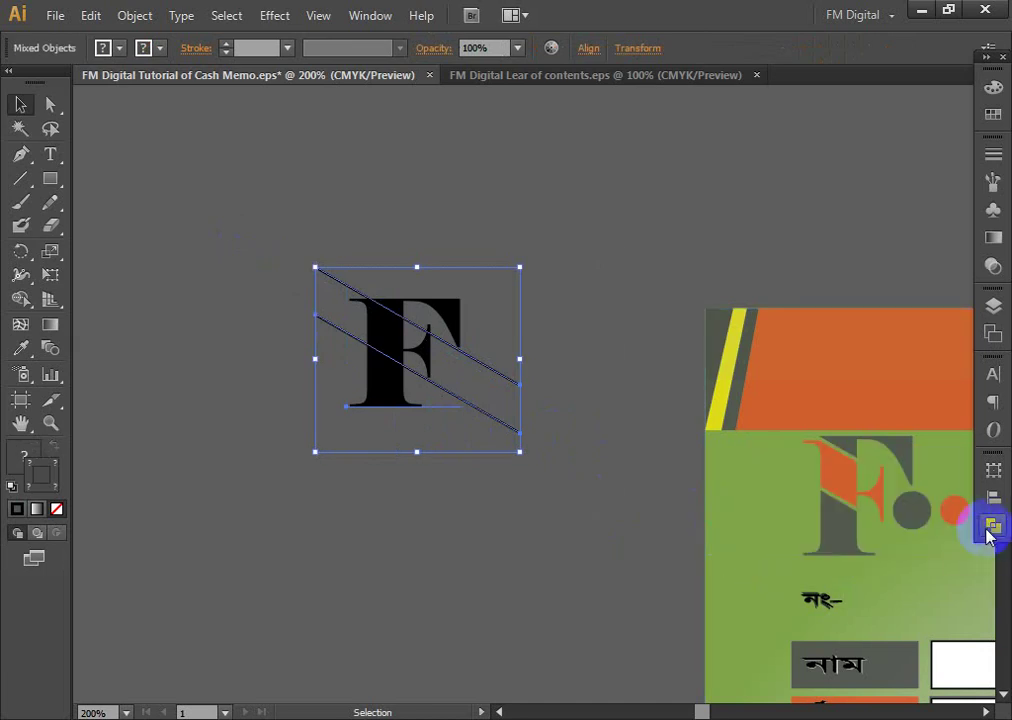
pyautogui.click(988, 528)
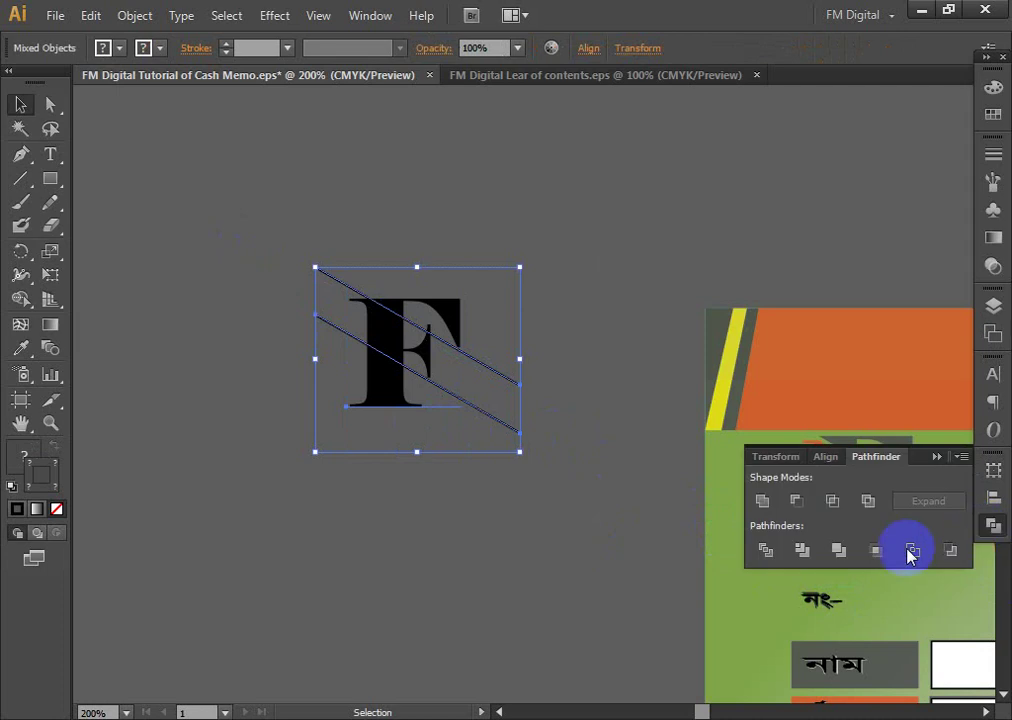
pyautogui.click(766, 550)
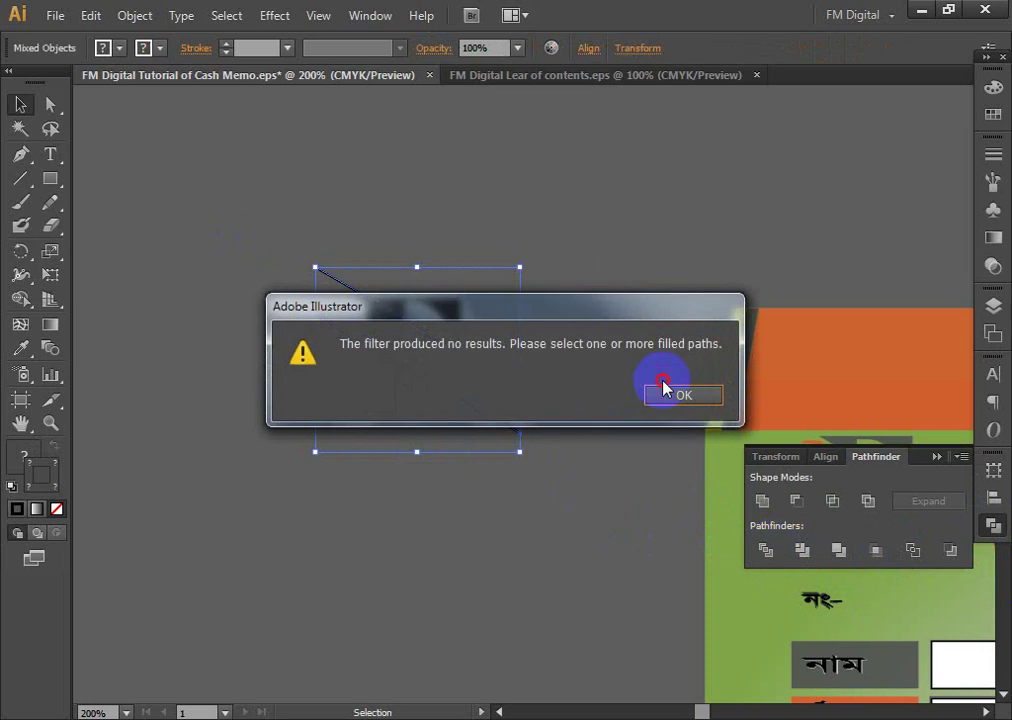
pyautogui.click(665, 398)
pyautogui.click(530, 484)
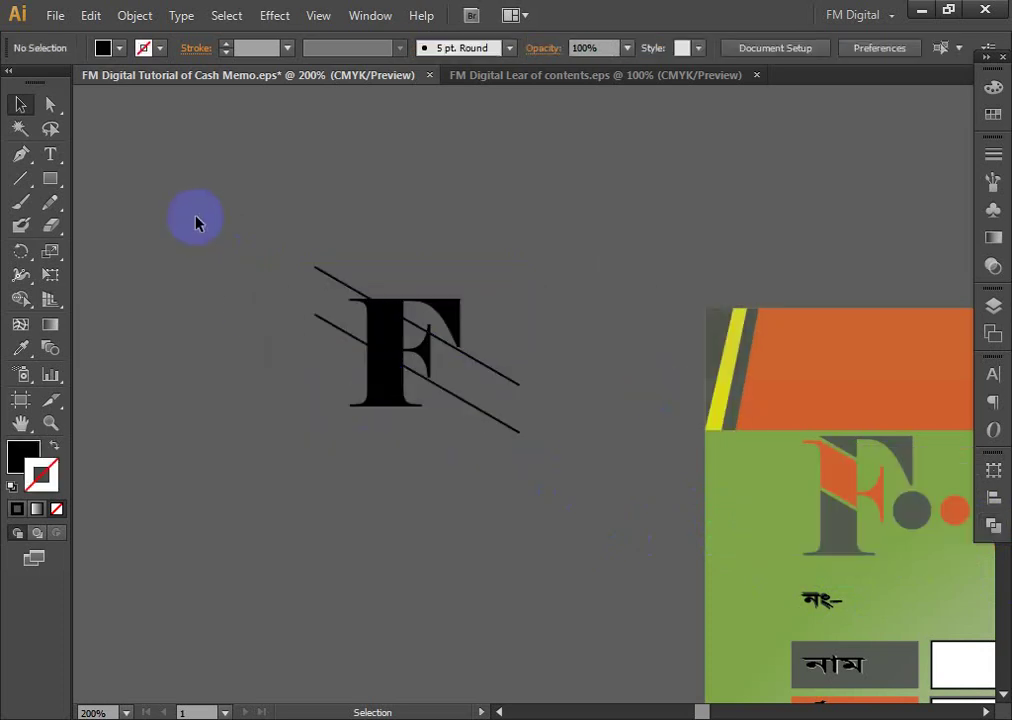
pyautogui.moveTo(197, 221); pyautogui.dragTo(470, 489)
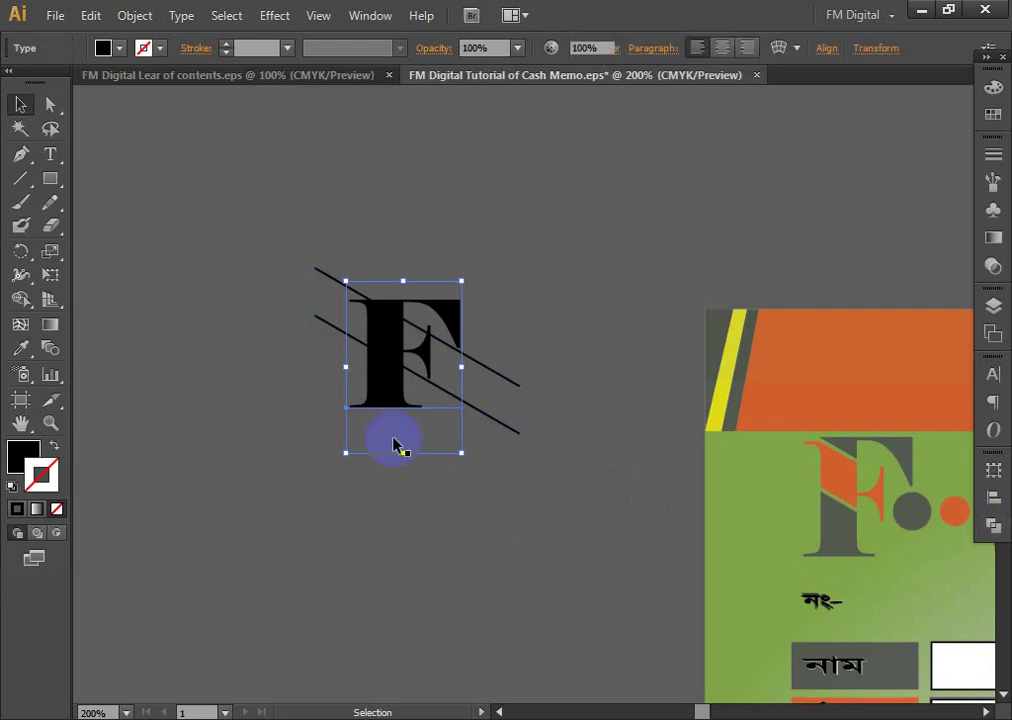
pyautogui.click(392, 440)
pyautogui.click(381, 413)
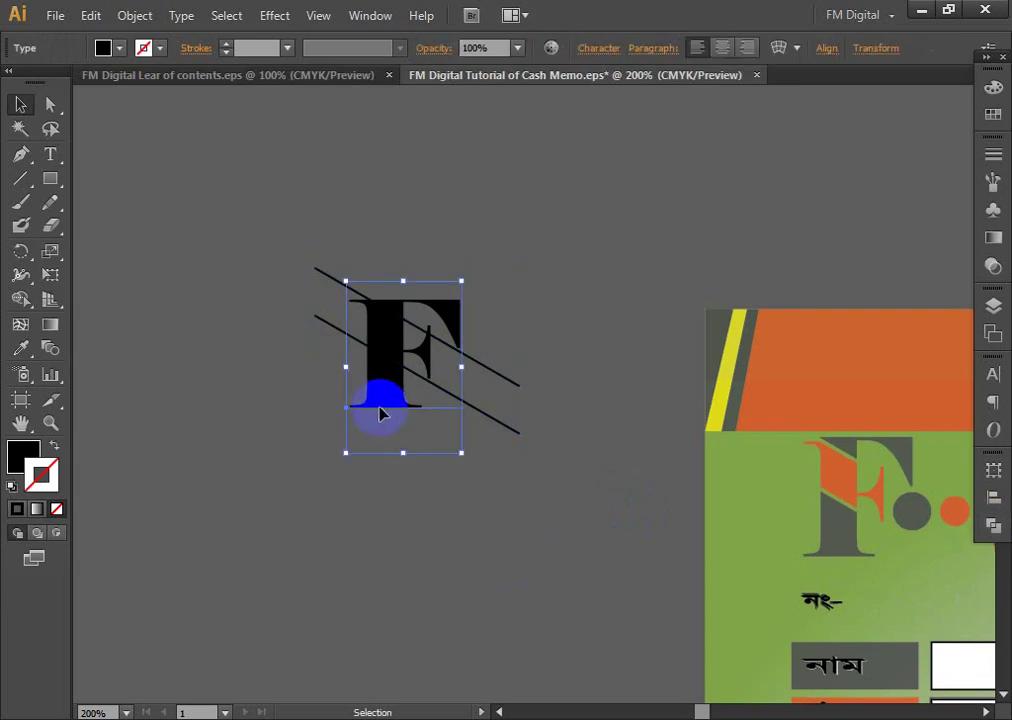
pyautogui.keyDown('ctrl'); pyautogui.click(380, 408); pyautogui.keyUp('ctrl')
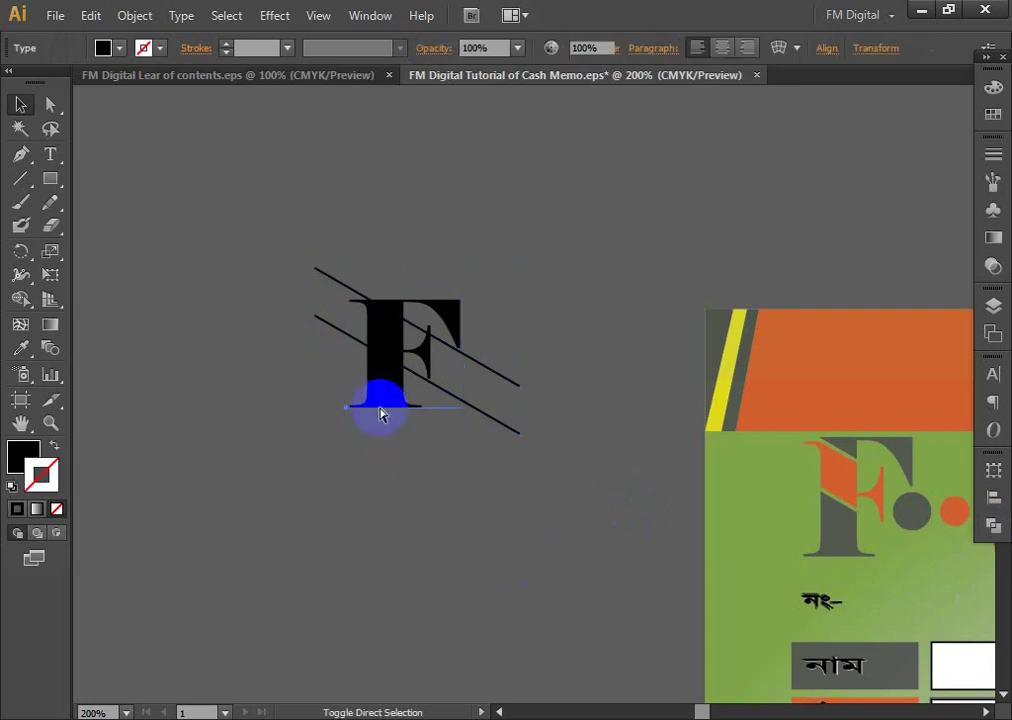
# - Convert the F to outlines and divide it along the two diagonal lines
pyautogui.hotkey('ctrl', 'shift', 'o')
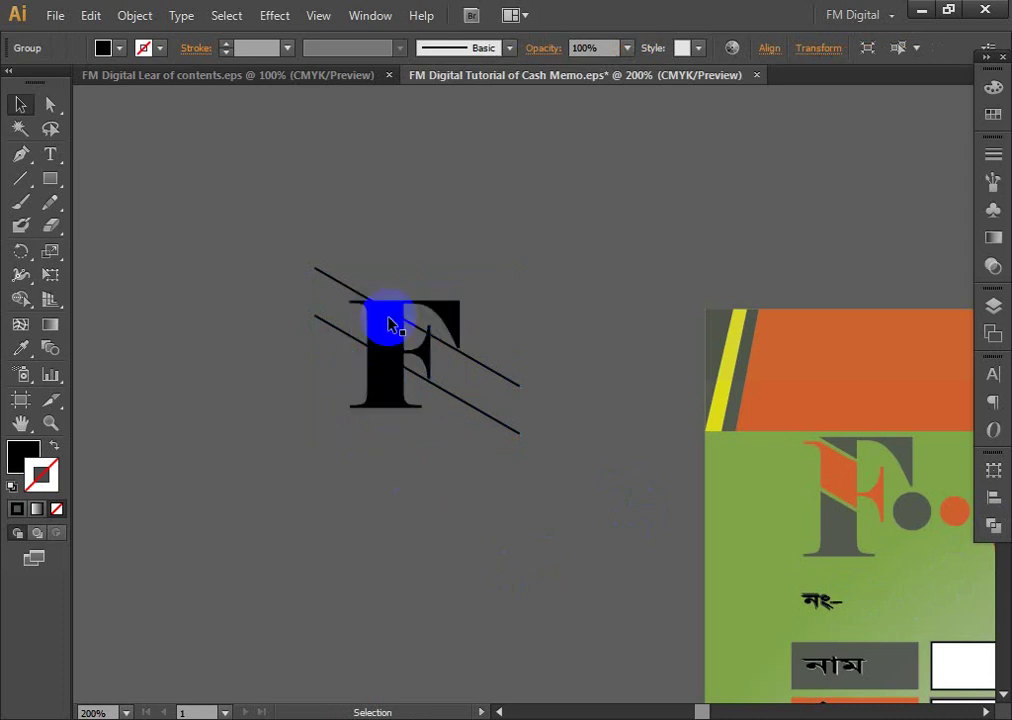
pyautogui.click(350, 257)
pyautogui.moveTo(446, 483); pyautogui.dragTo(250, 212)
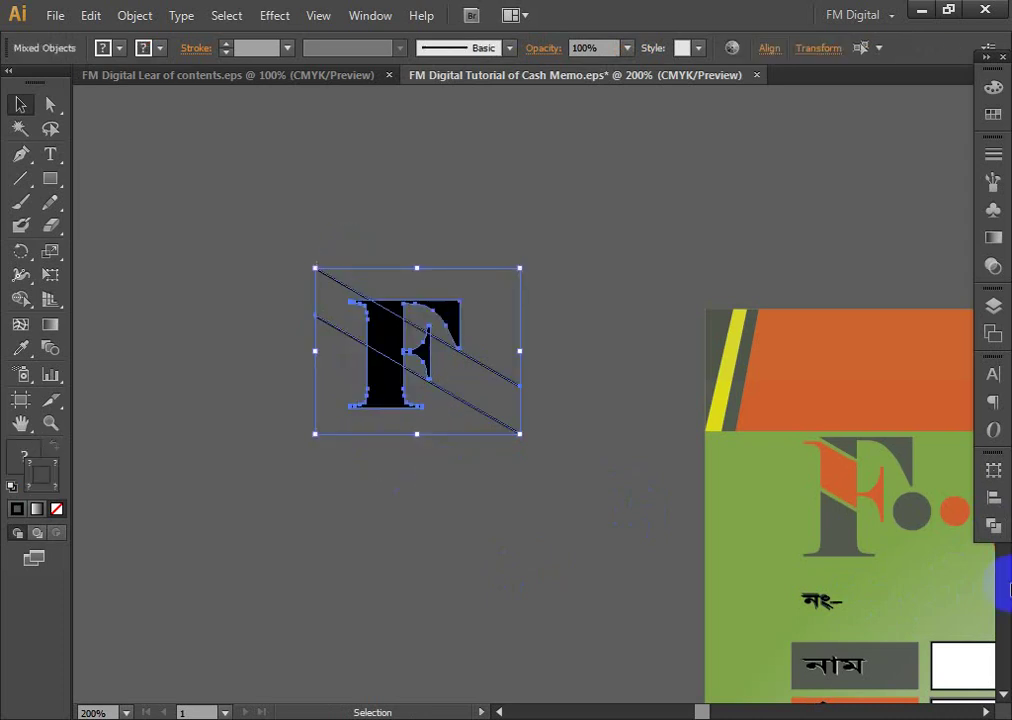
pyautogui.click(993, 524)
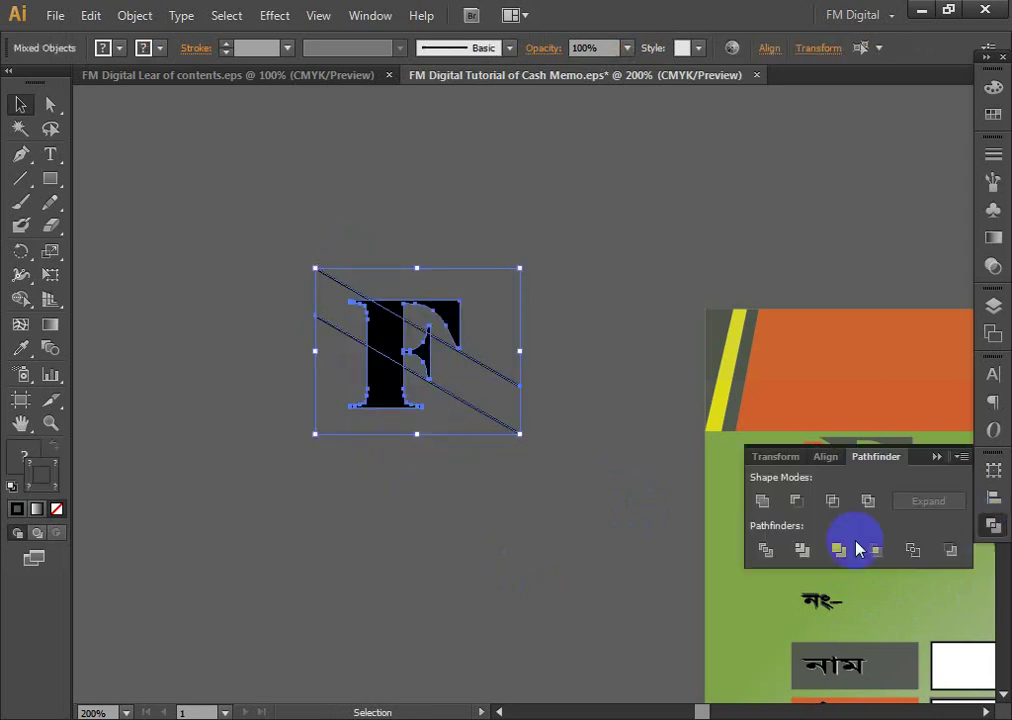
pyautogui.click(766, 551)
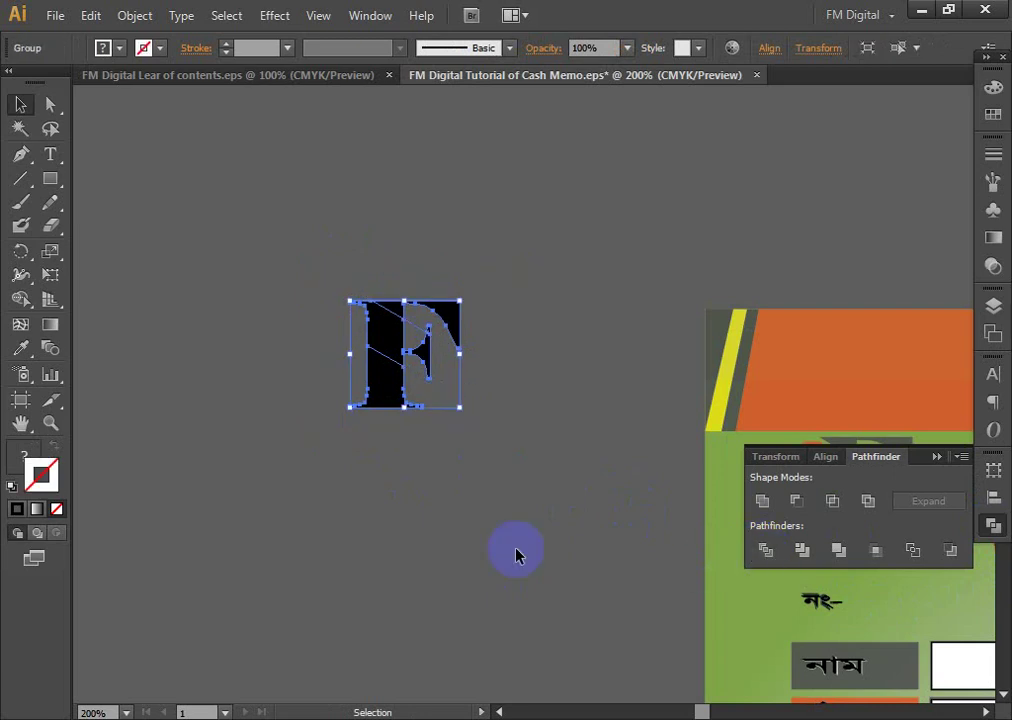
pyautogui.click(420, 390)
# - Ungroup the divided F pieces
pyautogui.click(405, 372)
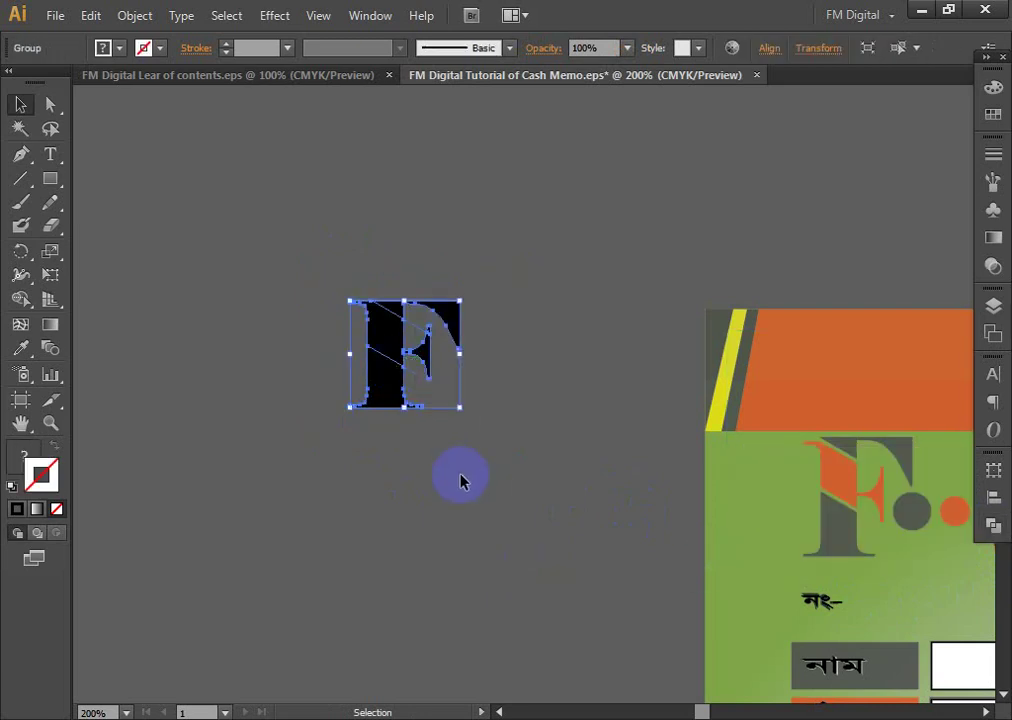
pyautogui.click(460, 481)
pyautogui.click(420, 305)
pyautogui.rightClick(420, 305)
pyautogui.click(493, 417)
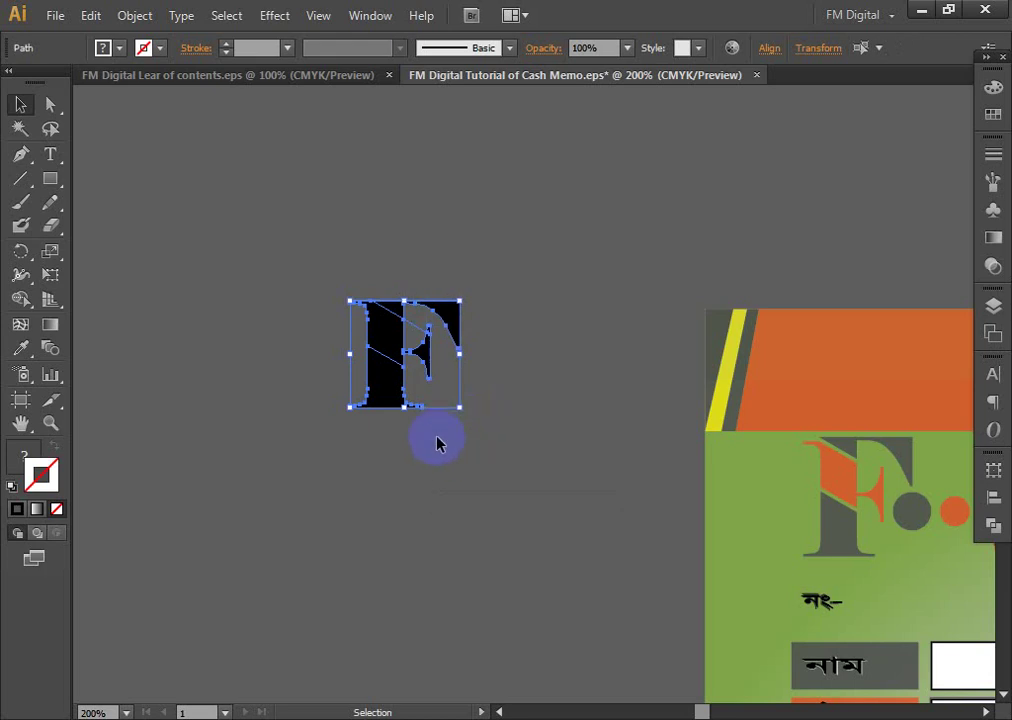
# - Nudge the F's top piece up and its bottom serif piece down
pyautogui.moveTo(428, 352)
pyautogui.mouseDown()
pyautogui.moveTo(413, 347)
pyautogui.moveTo(449, 316)
pyautogui.mouseUp()
pyautogui.hotkey('ctrl', 'shift', 'a')
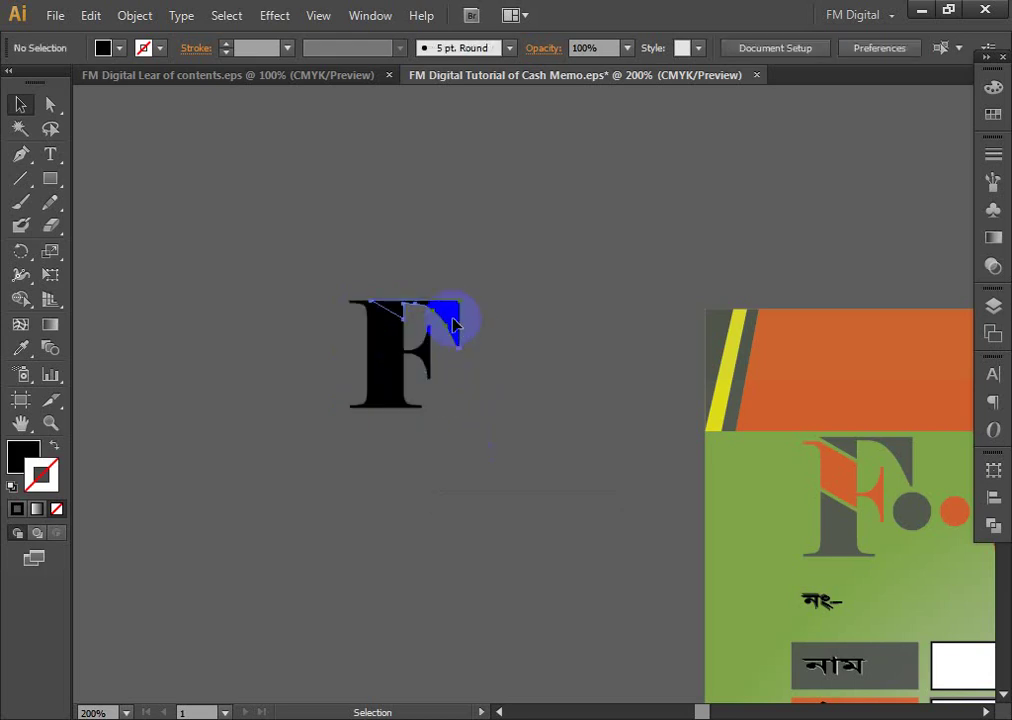
pyautogui.click(455, 323)
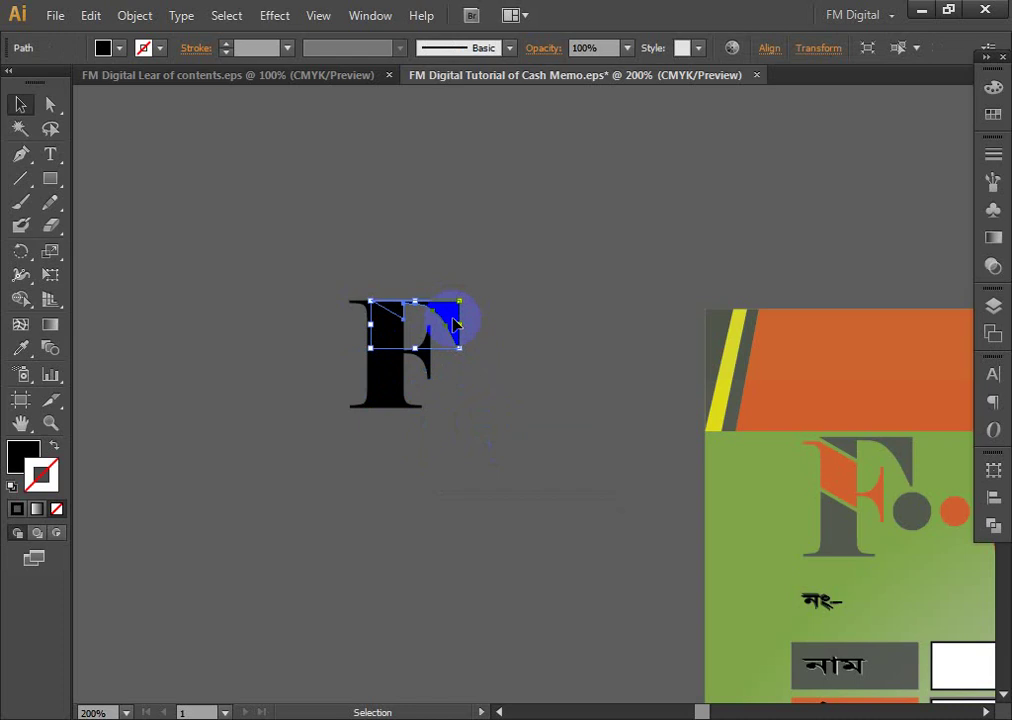
pyautogui.moveTo(455, 323); pyautogui.dragTo(455, 321)
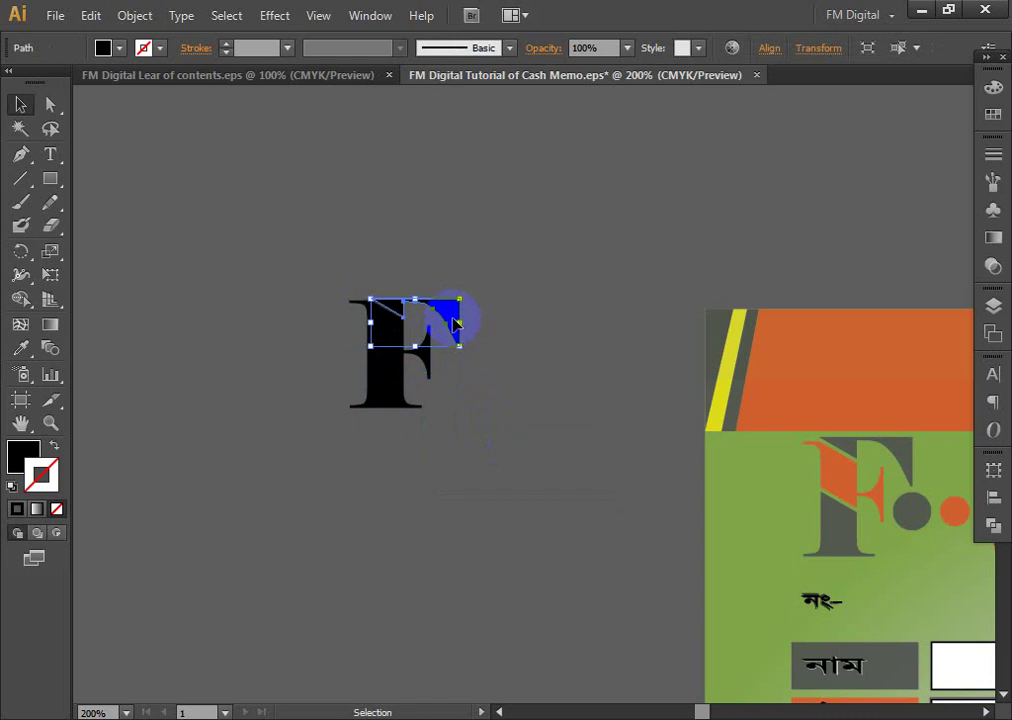
pyautogui.press('Up')
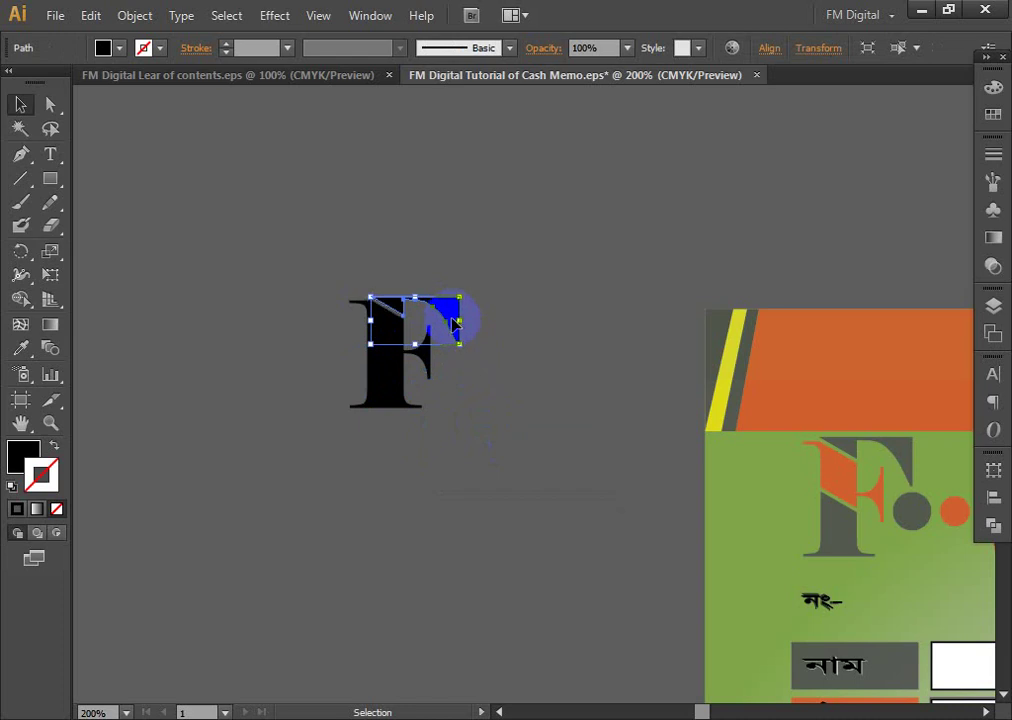
pyautogui.click(382, 400)
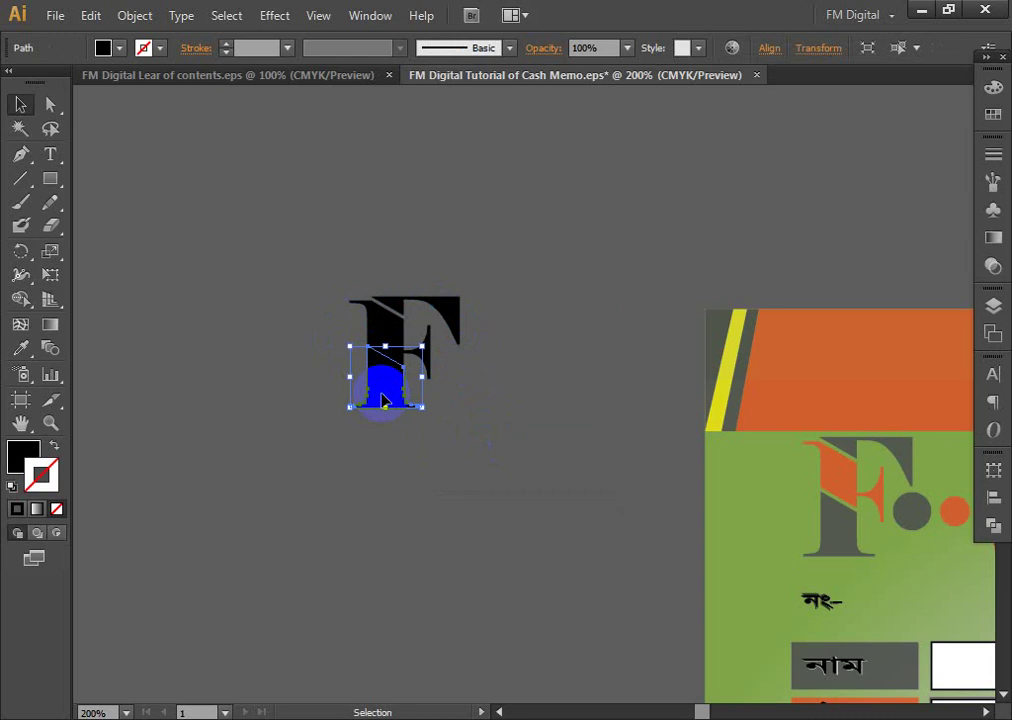
pyautogui.press('Down')
pyautogui.press('Down')
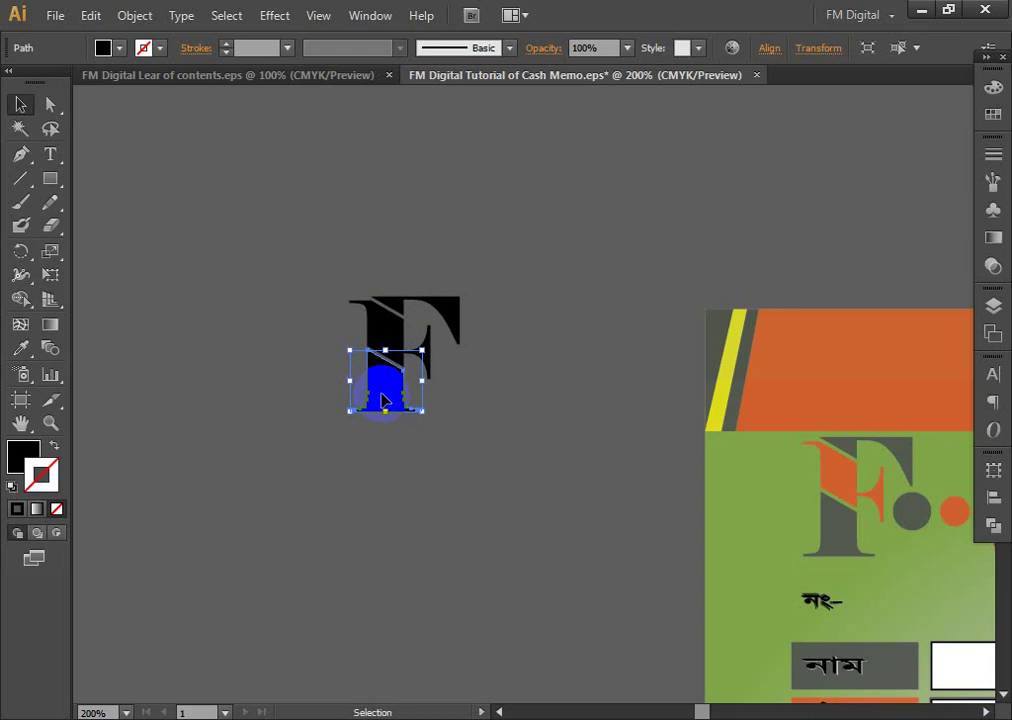
pyautogui.click(380, 479)
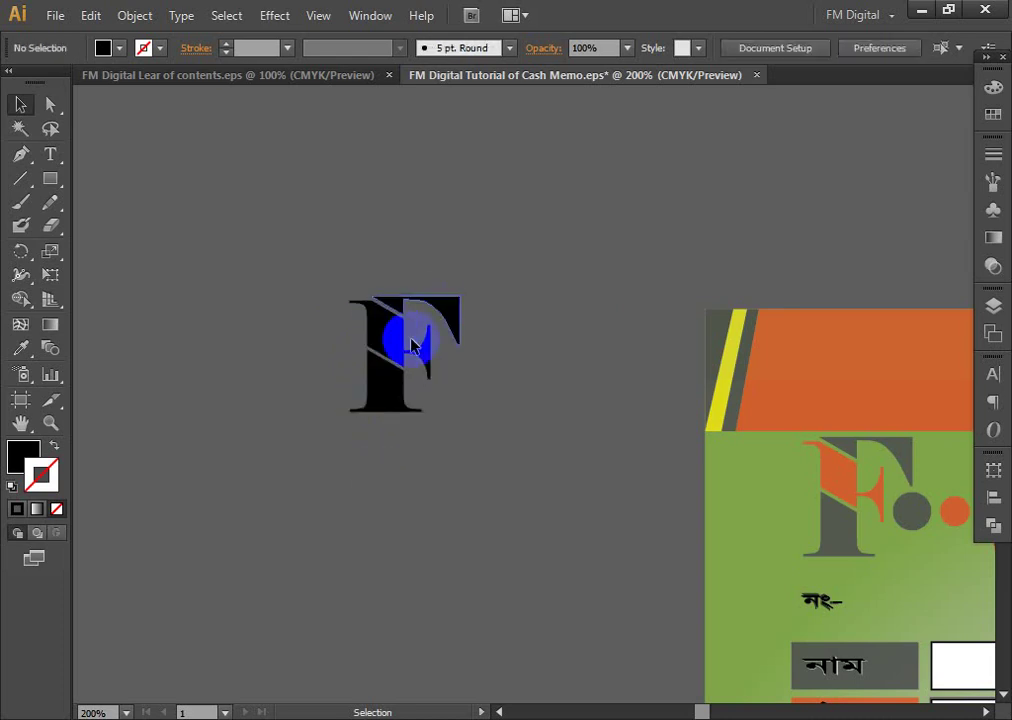
# - Fill the F's slanted middle piece with red from the Swatches
pyautogui.click(395, 345)
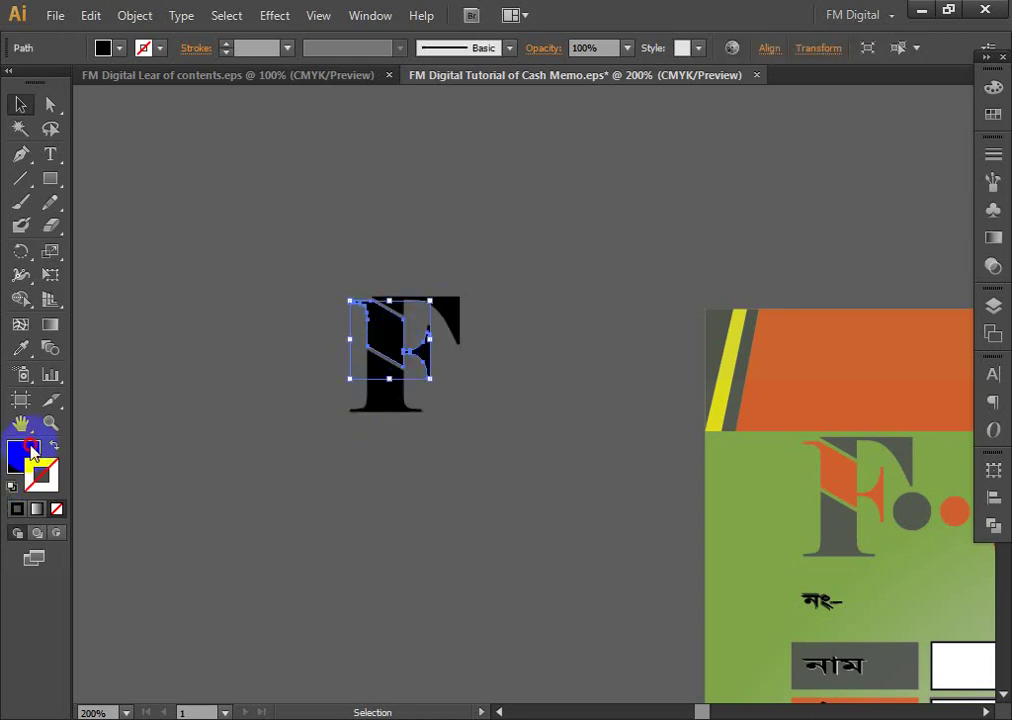
pyautogui.click(993, 87)
pyautogui.click(993, 87)
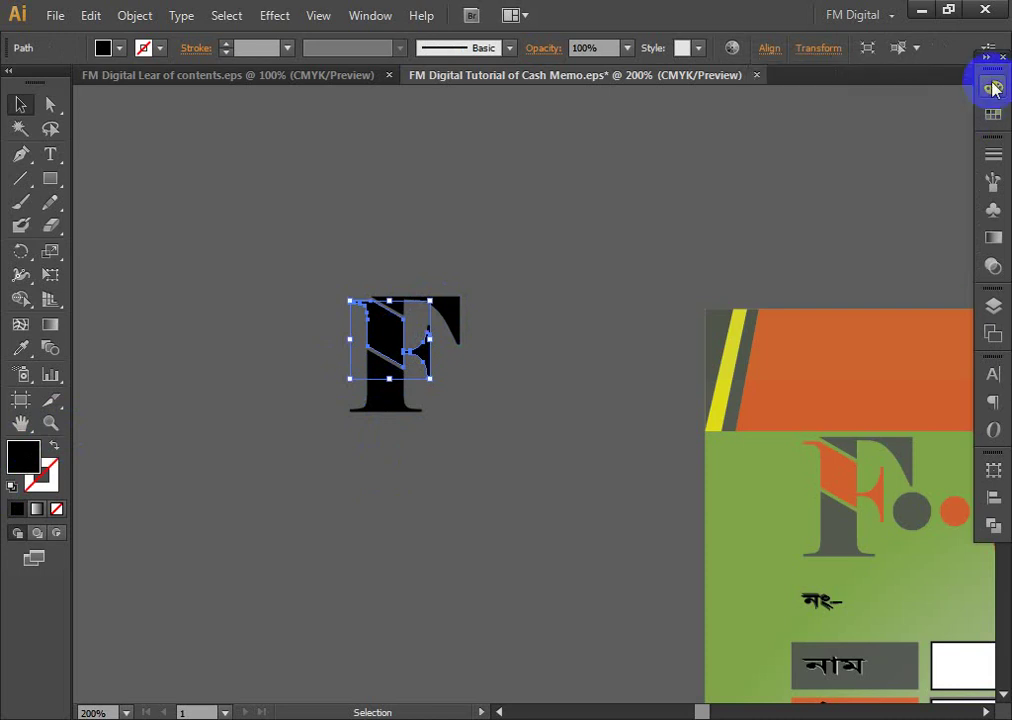
pyautogui.click(993, 113)
pyautogui.click(808, 95)
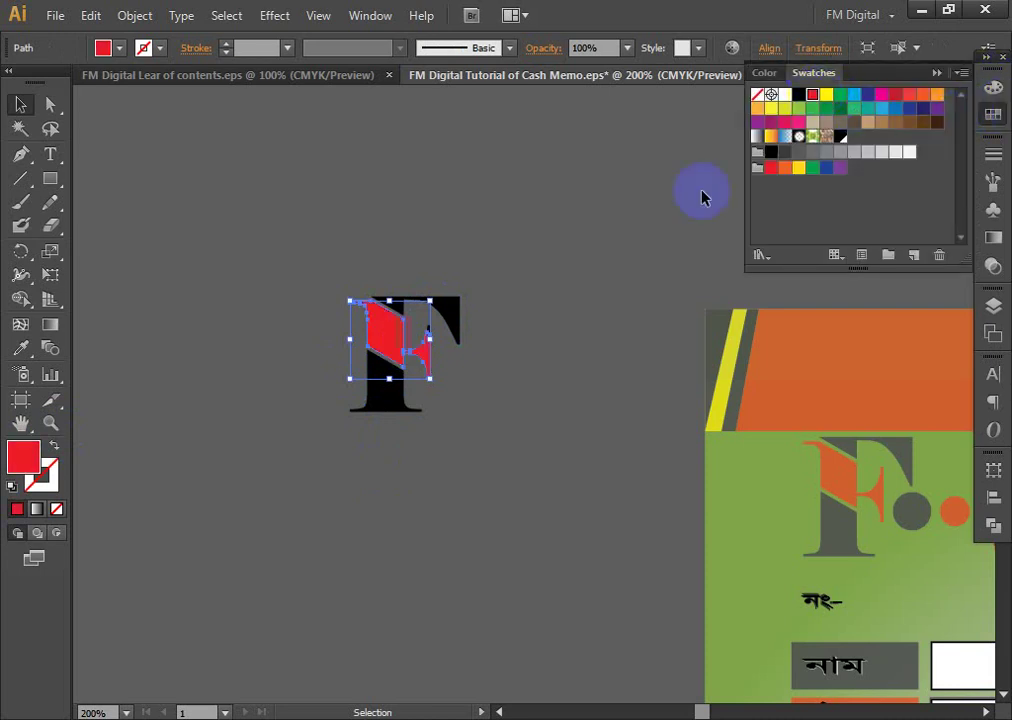
pyautogui.click(555, 310)
# - Draw a small circle beside the F and duplicate it to the right, slightly smaller
pyautogui.moveTo(553, 323); pyautogui.dragTo(372, 425)
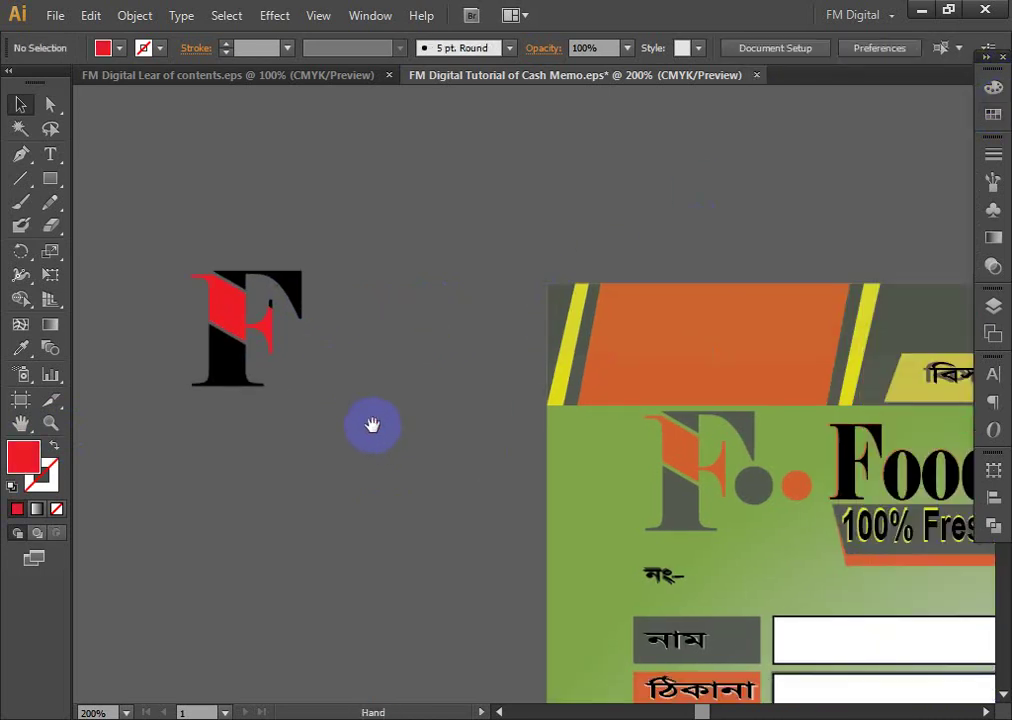
pyautogui.moveTo(49, 178); pyautogui.dragTo(130, 222)
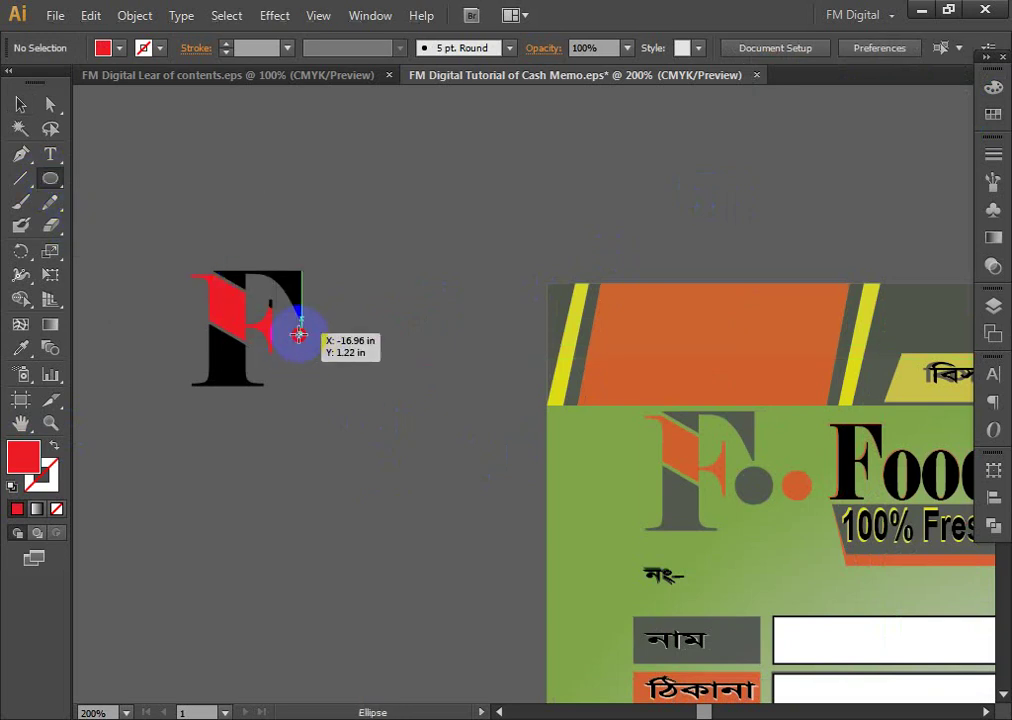
pyautogui.moveTo(299, 334); pyautogui.dragTo(319, 349)
pyautogui.click(22, 104)
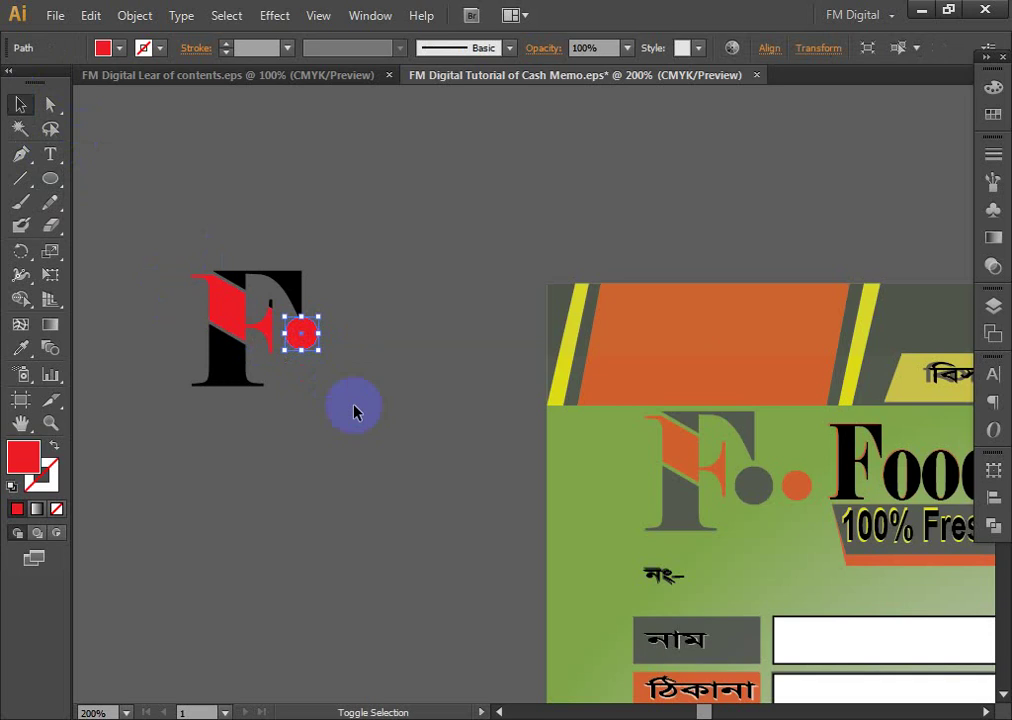
pyautogui.hotkey('shift', 'alt', 'Right')
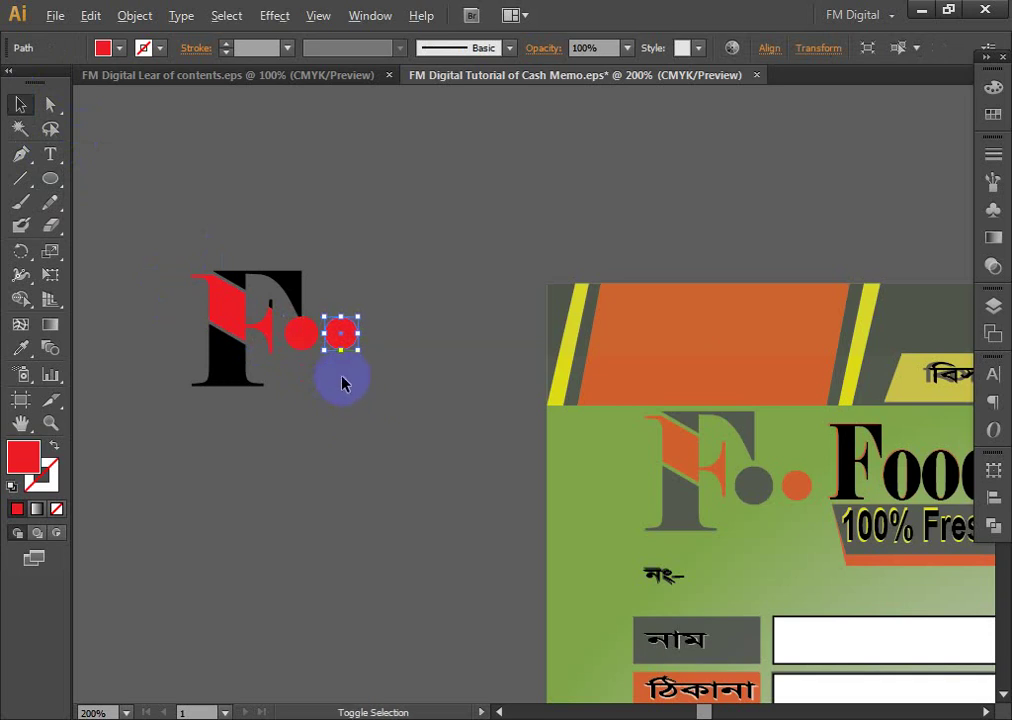
pyautogui.moveTo(358, 350); pyautogui.dragTo(357, 346)
# - Move both red dots into a row beside the F, then select the F logo pieces
pyautogui.click(308, 344)
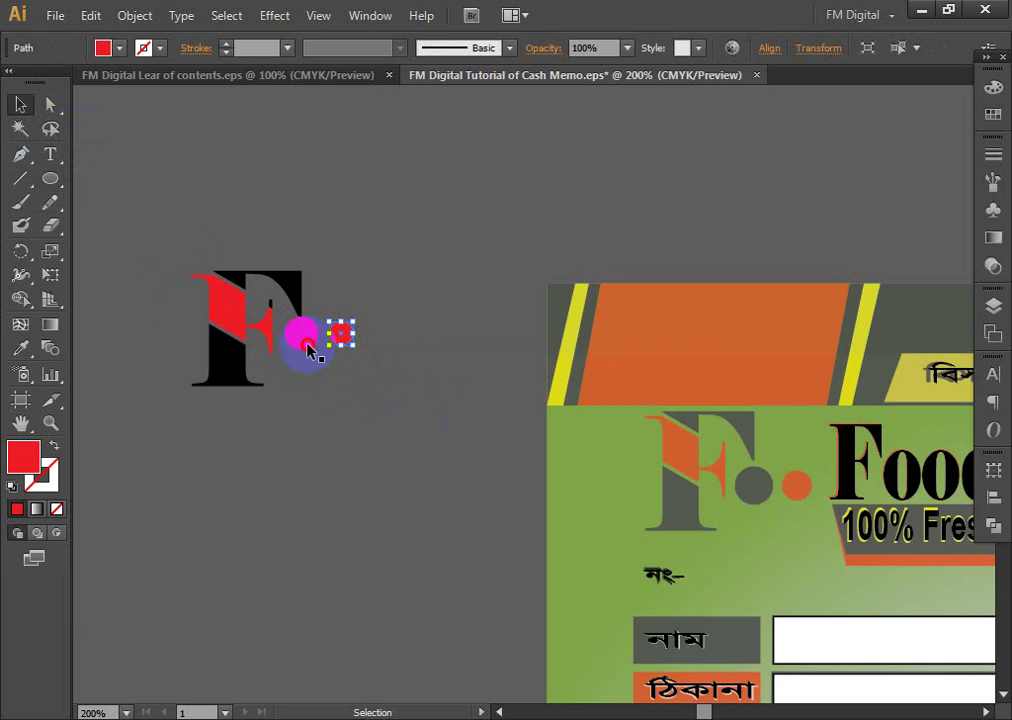
pyautogui.keyDown('shift'); pyautogui.click(340, 343); pyautogui.keyUp('shift')
pyautogui.moveTo(340, 343); pyautogui.dragTo(340, 346)
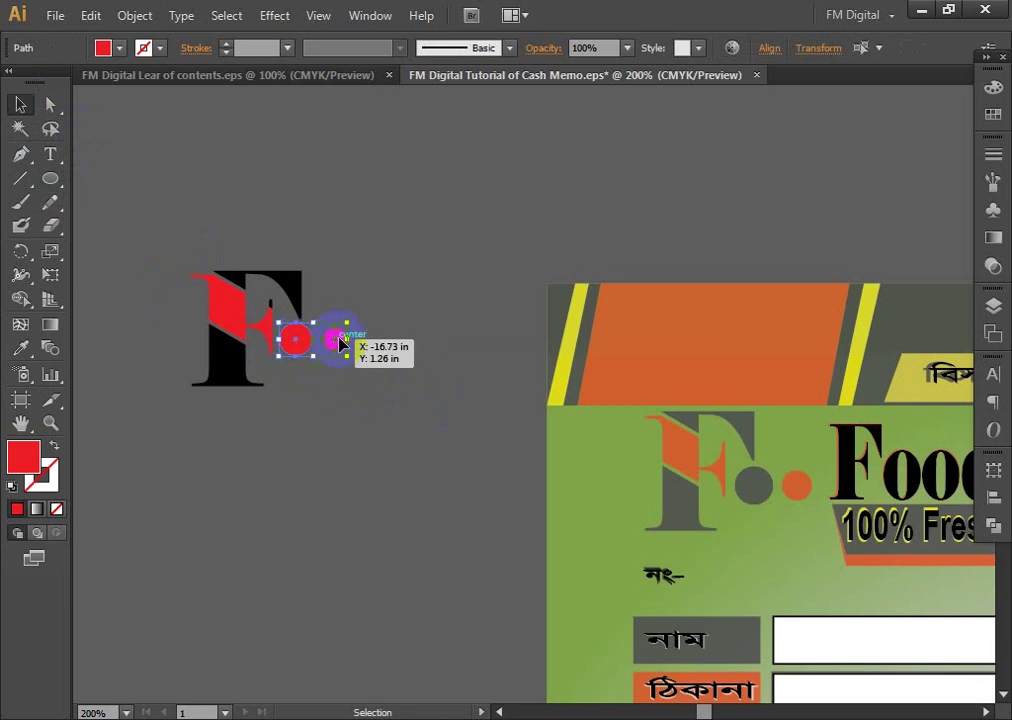
pyautogui.click(167, 353)
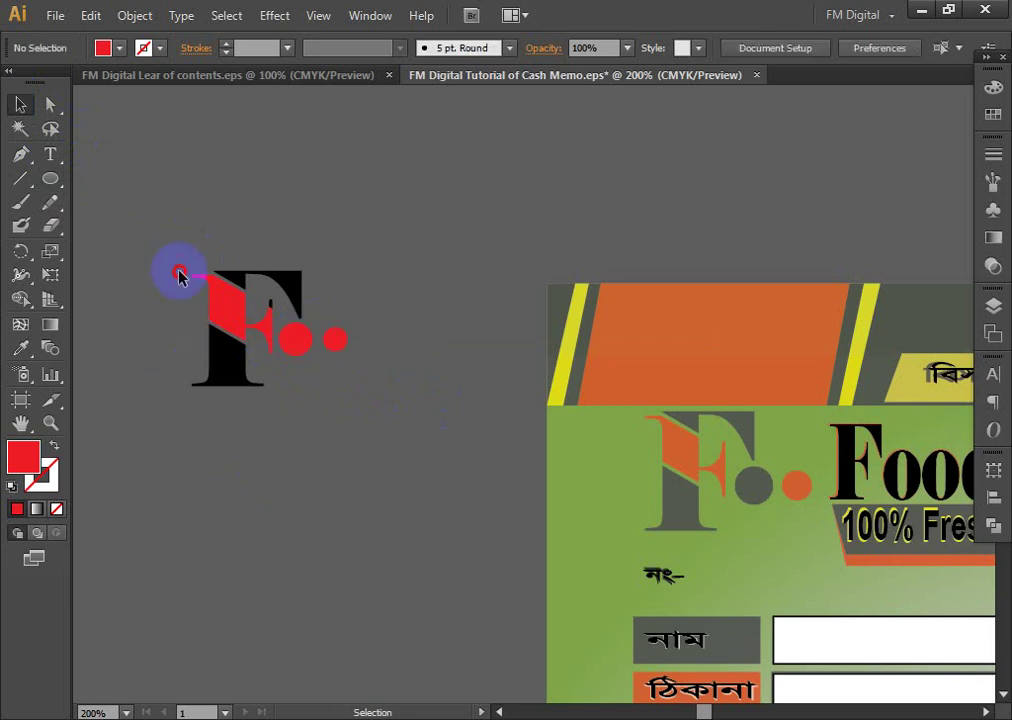
pyautogui.moveTo(179, 276); pyautogui.dragTo(269, 423)
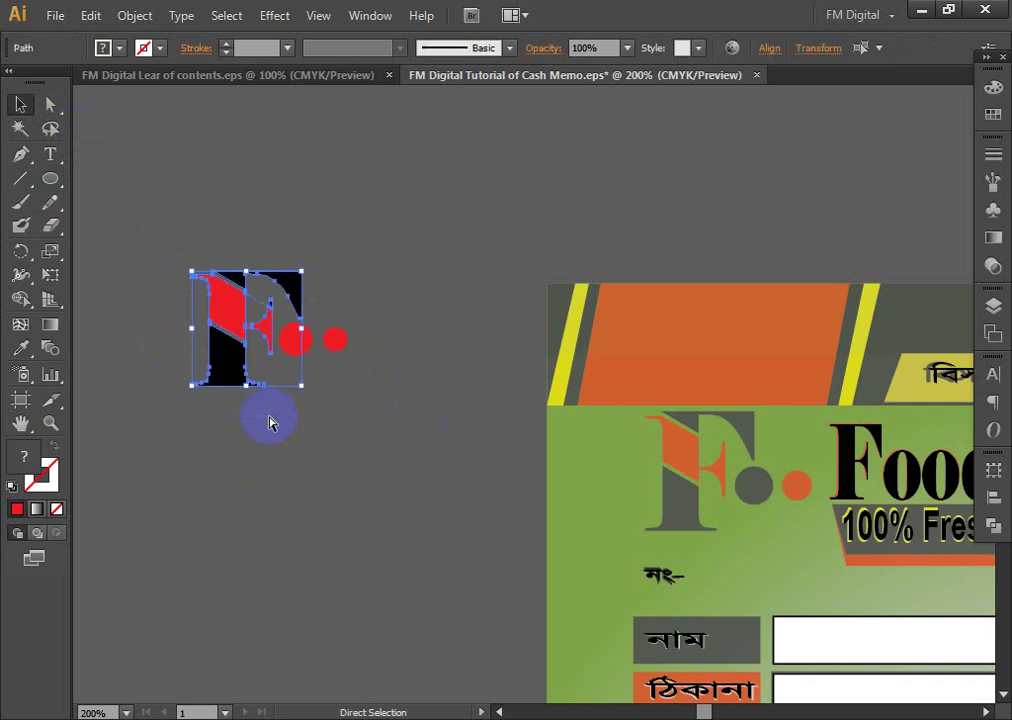
# - Make the first logo dot black with CMYK 0/0/0/100
pyautogui.hotkey('ctrl', 'shift', 'b')
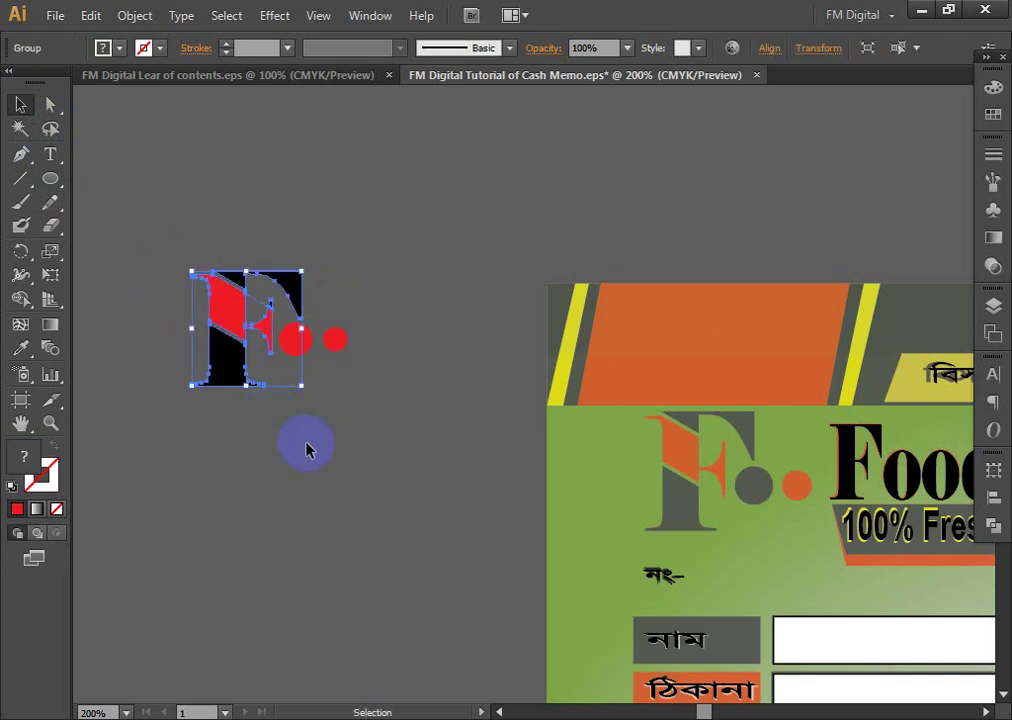
pyautogui.click(305, 343)
pyautogui.click(294, 339)
pyautogui.click(993, 113)
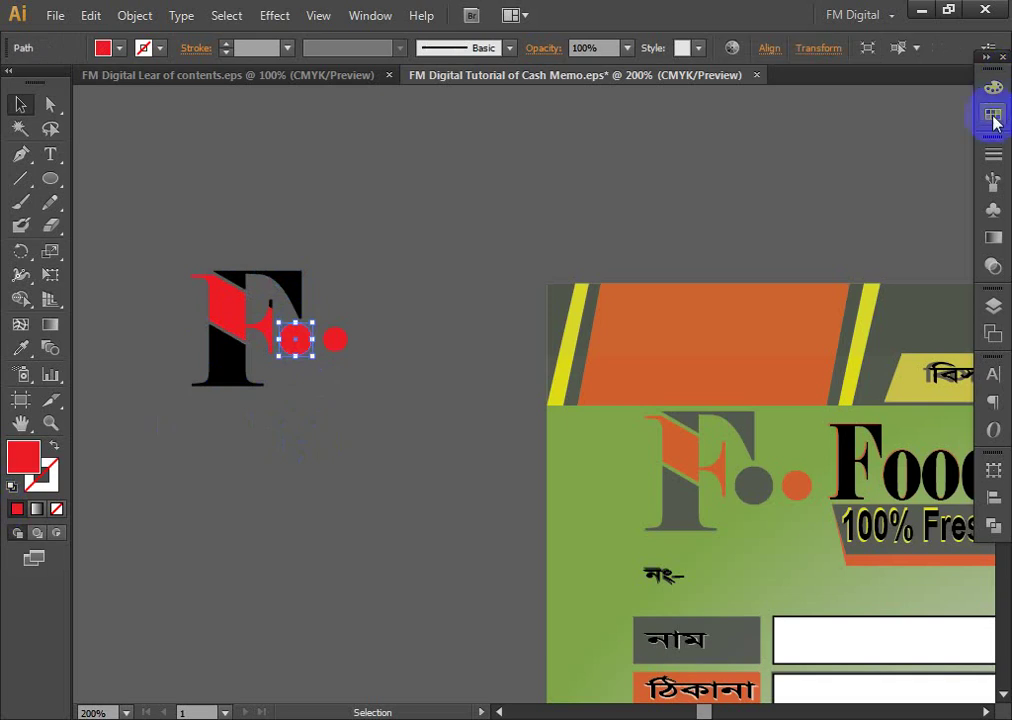
pyautogui.click(993, 88)
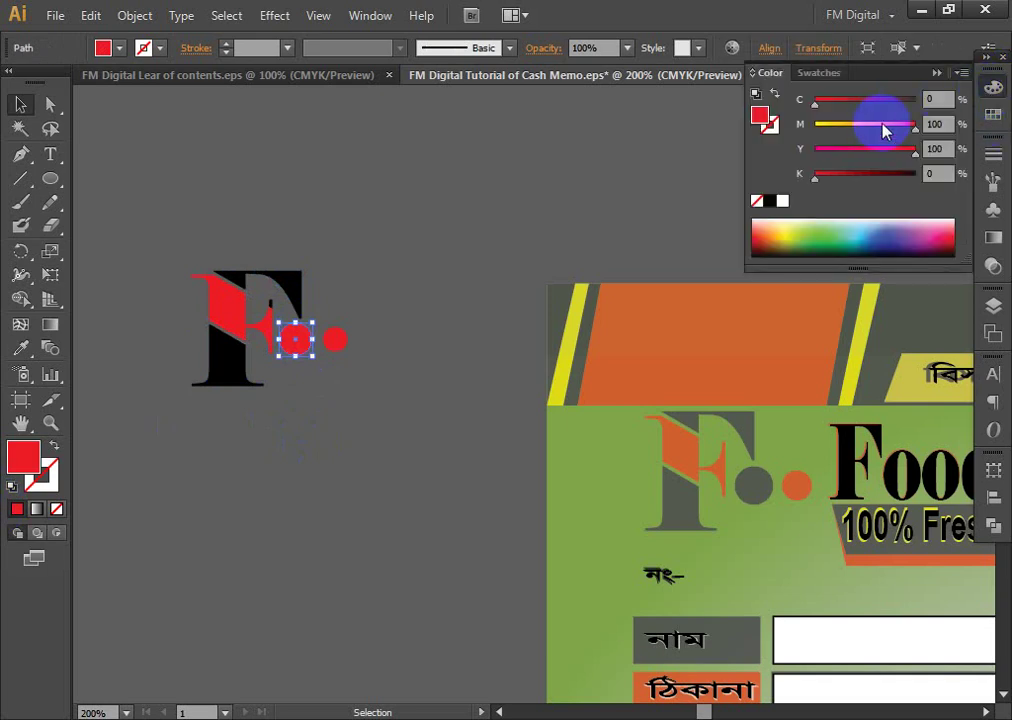
pyautogui.moveTo(912, 149); pyautogui.dragTo(727, 158)
pyautogui.moveTo(912, 124); pyautogui.dragTo(741, 153)
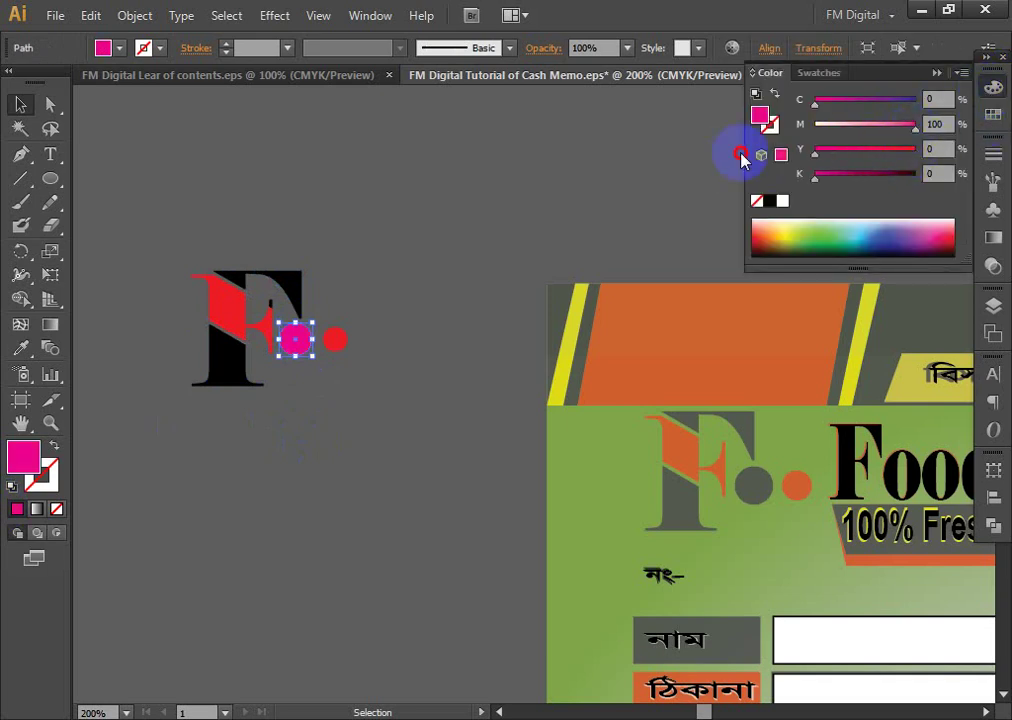
pyautogui.moveTo(812, 174); pyautogui.dragTo(915, 174)
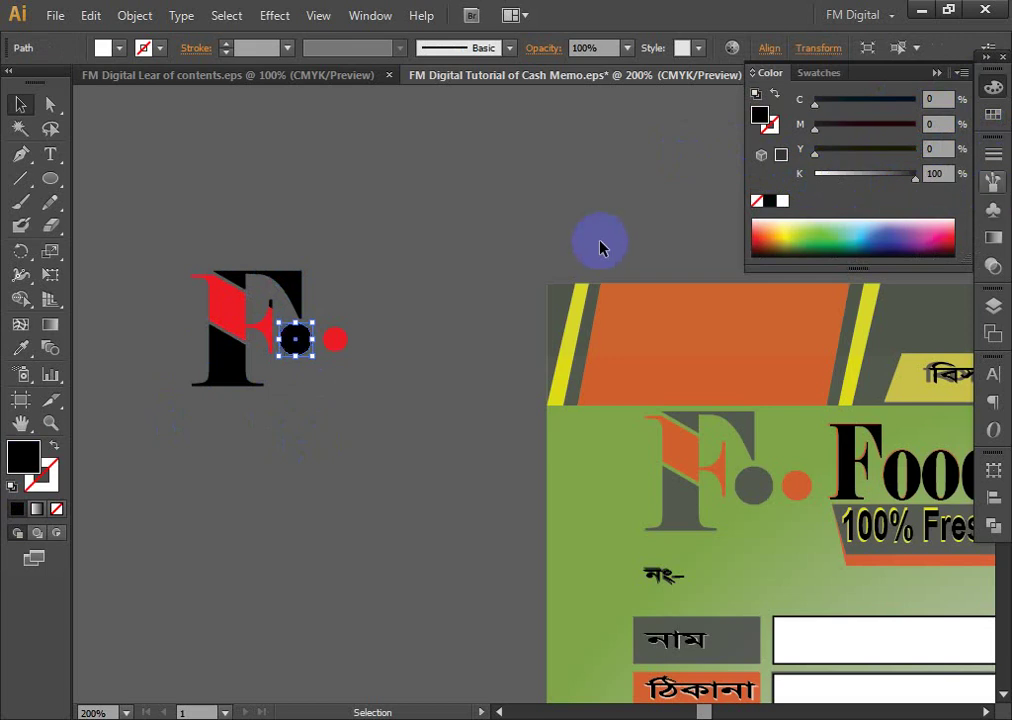
pyautogui.click(400, 280)
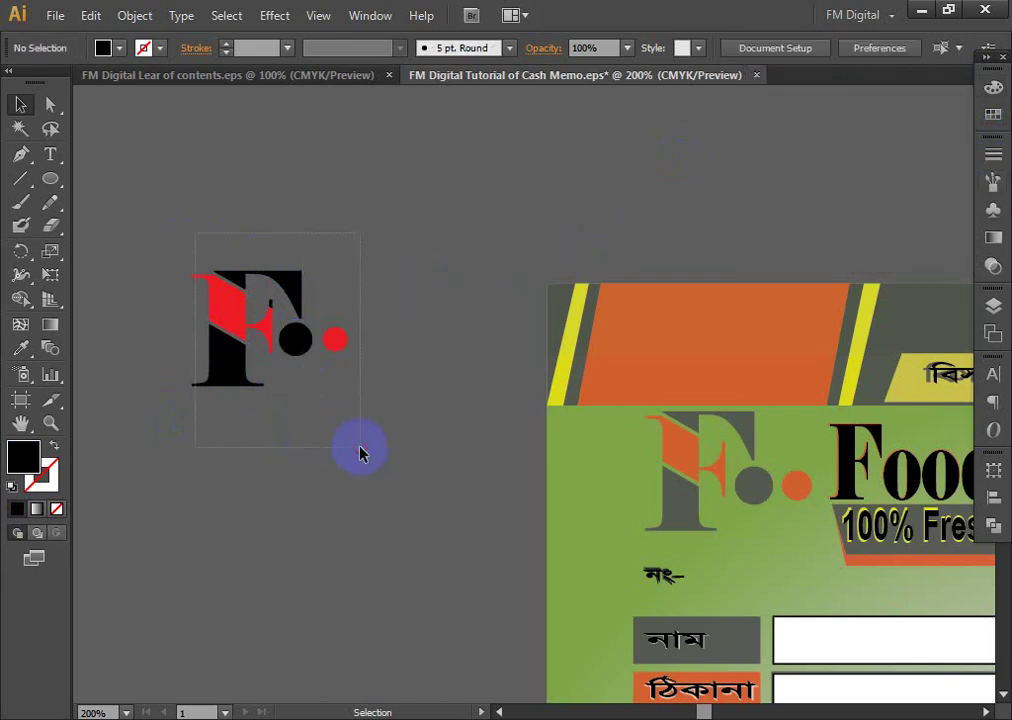
# - Group the F logo parts and move the group onto the header beside Food Mart
pyautogui.moveTo(321, 437); pyautogui.dragTo(361, 452)
pyautogui.hotkey('ctrl', 'g')
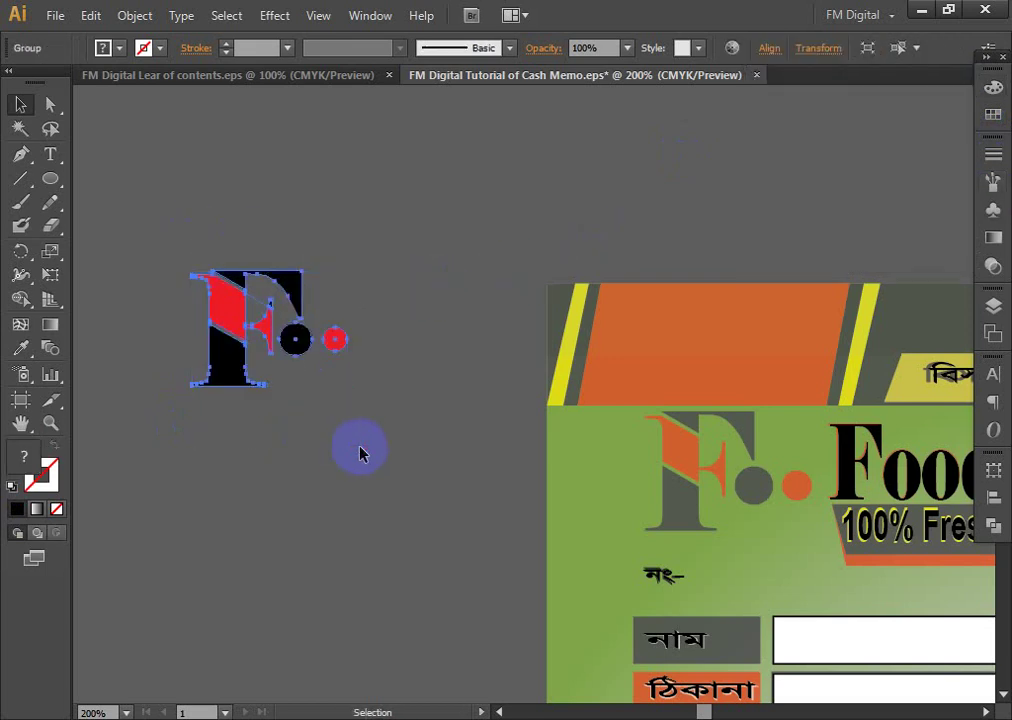
pyautogui.hotkey('shift', 'Right')
pyautogui.hotkey('shift', 'Right')
pyautogui.hotkey('shift', 'Right')
pyautogui.hotkey('shift', 'Right')
pyautogui.hotkey('shift', 'Right')
pyautogui.hotkey('shift', 'Right')
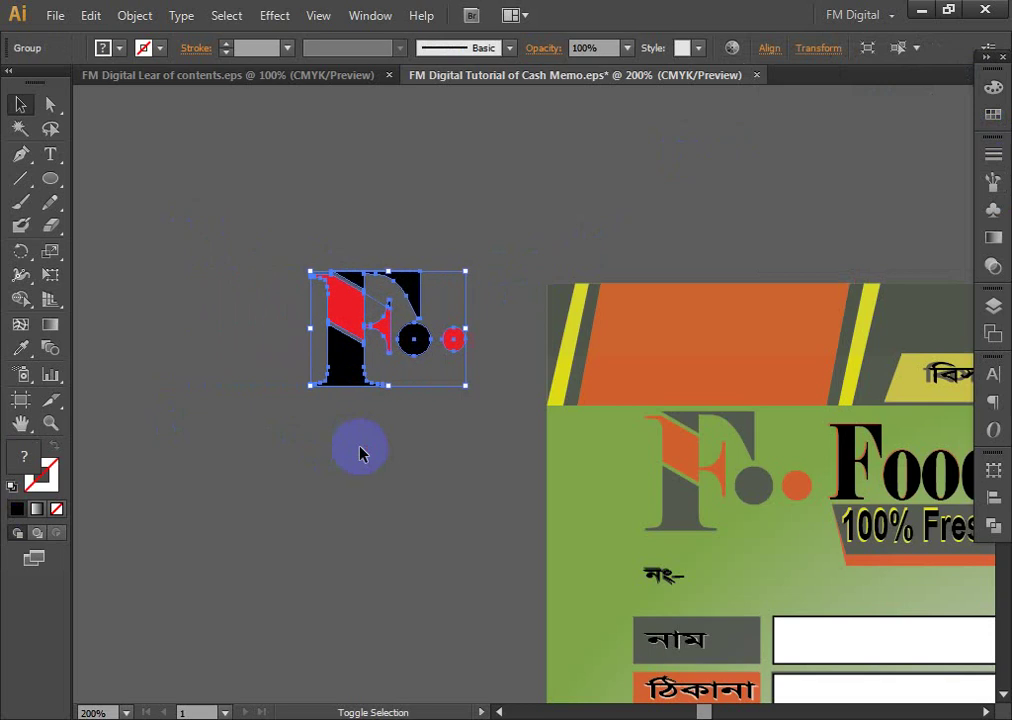
pyautogui.hotkey('shift', 'Down')
pyautogui.hotkey('shift', 'Down')
pyautogui.hotkey('shift', 'Down')
pyautogui.hotkey('shift', 'Right')
pyautogui.hotkey('shift', 'Right')
pyautogui.hotkey('shift', 'Right')
pyautogui.hotkey('shift', 'Right')
pyautogui.hotkey('shift', 'Right')
pyautogui.hotkey('shift', 'Down')
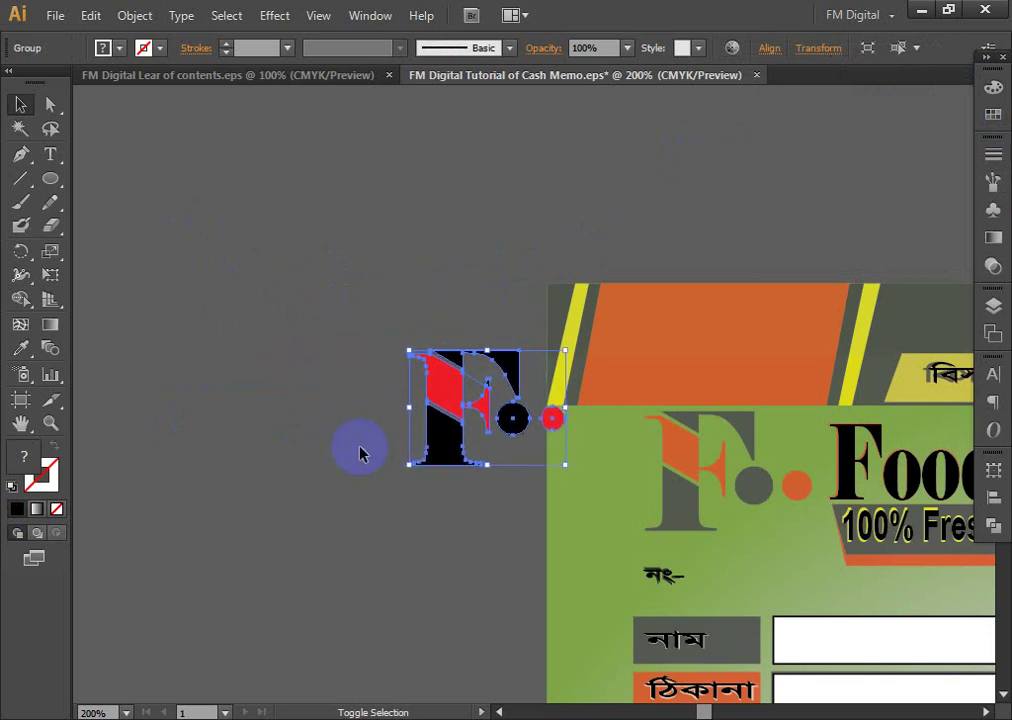
pyautogui.hotkey('shift', 'Right')
pyautogui.hotkey('shift', 'Down')
pyautogui.hotkey('shift', 'Down')
pyautogui.hotkey('shift', 'Right')
pyautogui.hotkey('shift', 'Right')
pyautogui.hotkey('shift', 'Right')
pyautogui.hotkey('shift', 'Right')
pyautogui.hotkey('shift', 'Right')
pyautogui.hotkey('shift', 'Right')
pyautogui.hotkey('shift', 'Down')
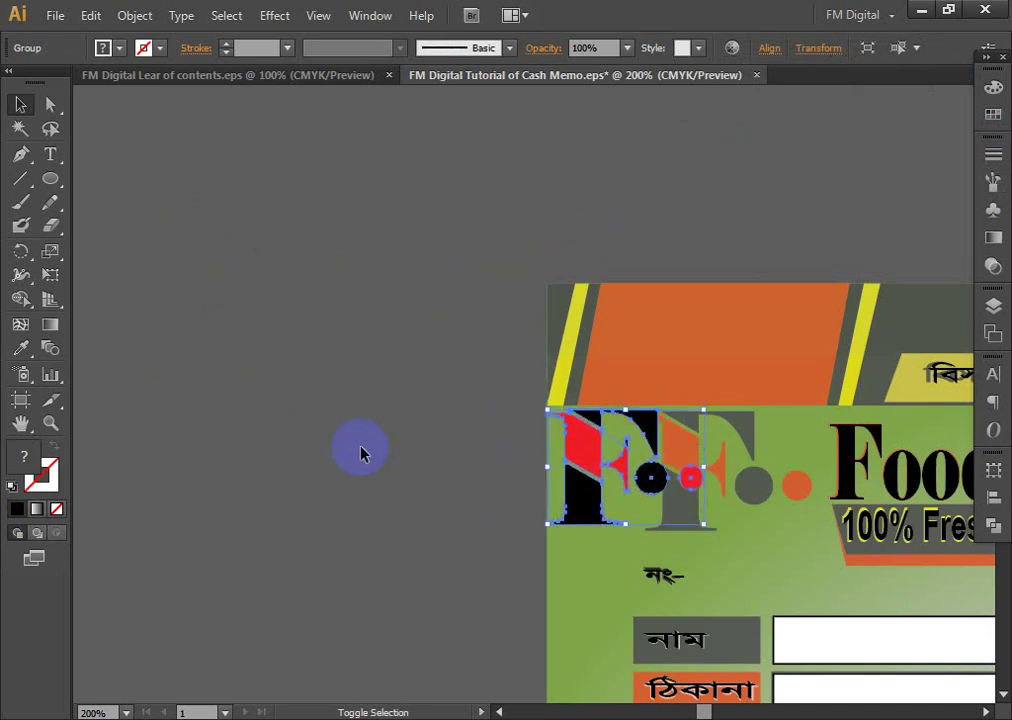
pyautogui.hotkey('shift', 'Down')
pyautogui.hotkey('shift', 'Right')
pyautogui.hotkey('shift', 'Right')
pyautogui.hotkey('shift', 'Right')
pyautogui.hotkey('shift', 'Right')
# - Fine-tune the grouped logo's position so it exactly covers the original F logo
pyautogui.press('Up')
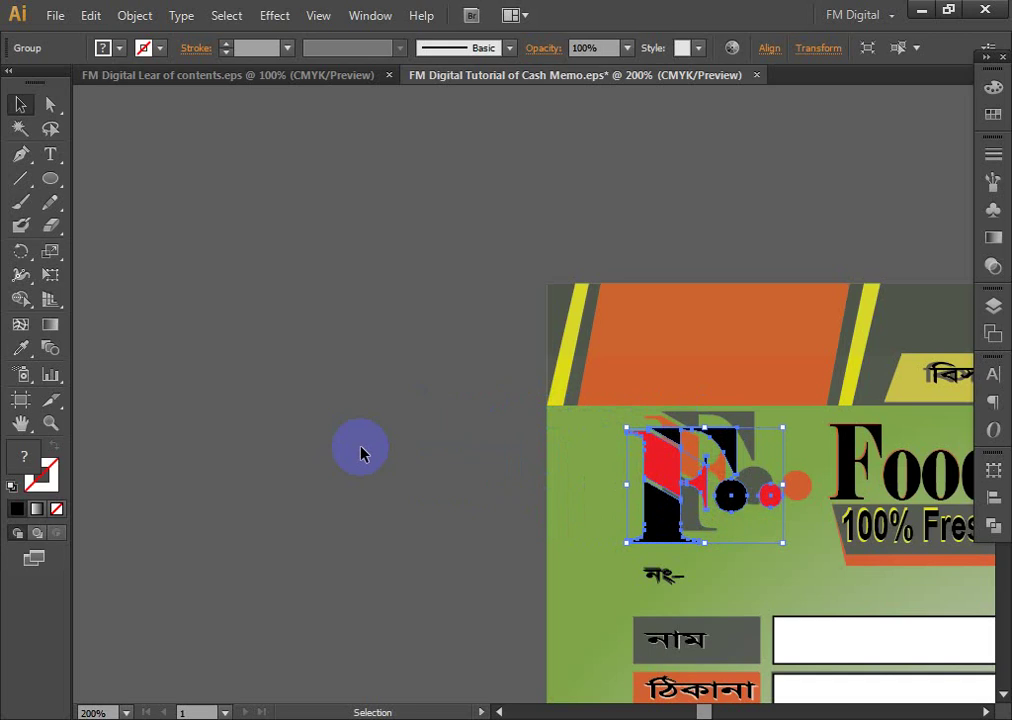
pyautogui.press('Up')
pyautogui.hotkey('shift', 'Up')
pyautogui.press('Right')
pyautogui.press('Right')
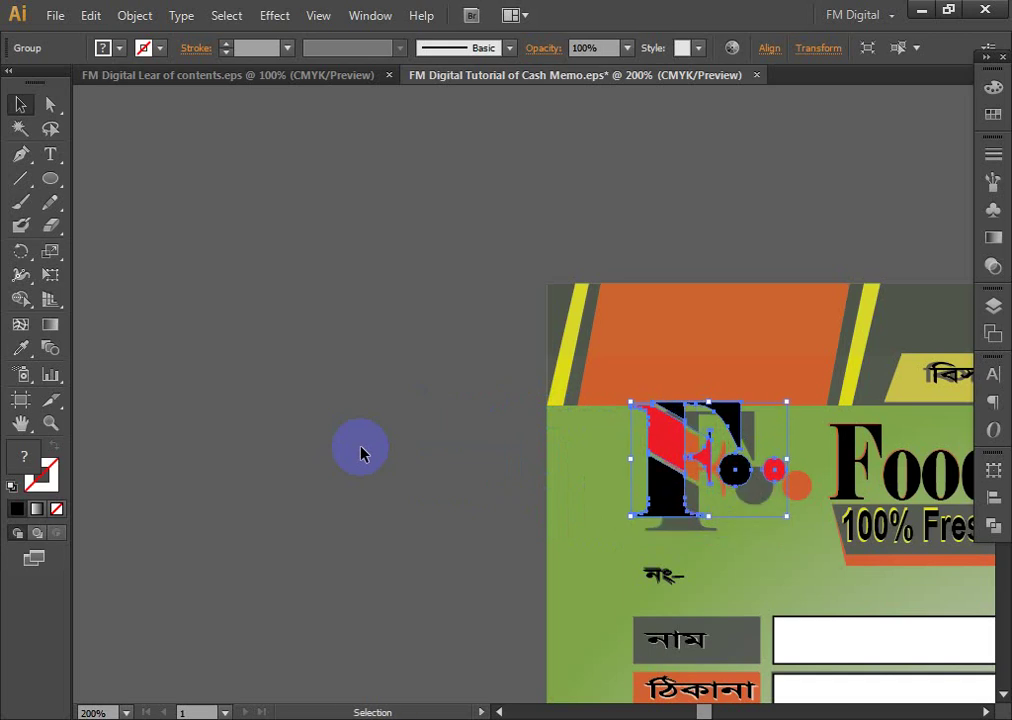
pyautogui.press('Down')
pyautogui.press('Down')
pyautogui.press('Right')
pyautogui.press('Right')
pyautogui.press('Right')
pyautogui.press('Right')
pyautogui.press('Right')
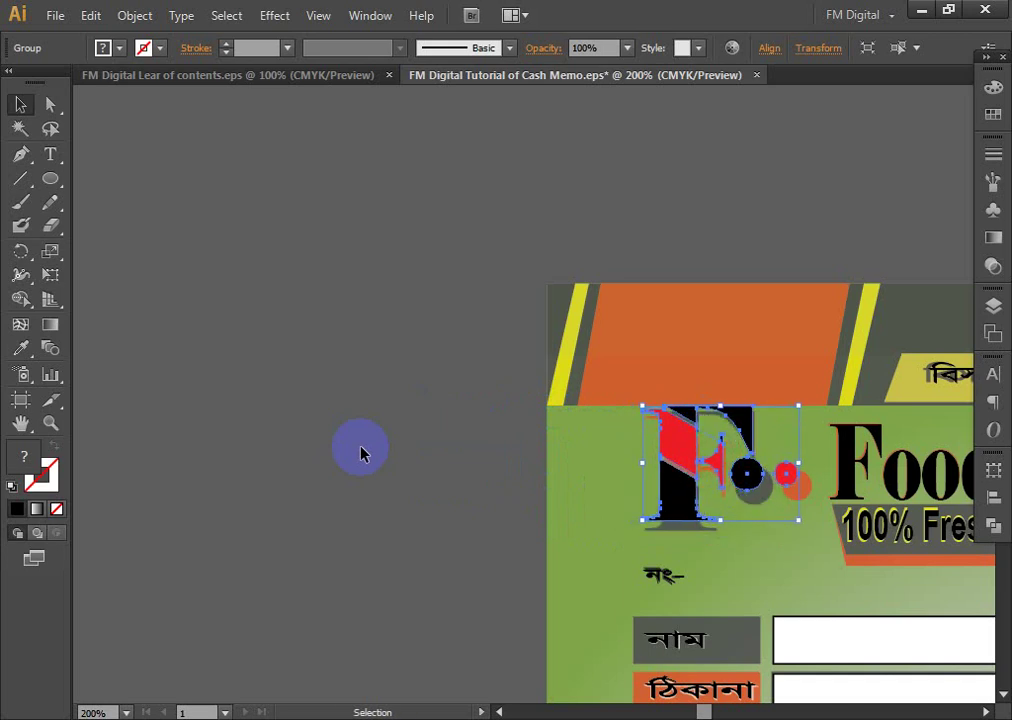
pyautogui.press('Right')
pyautogui.press('Down')
pyautogui.press('Right')
pyautogui.press('Right')
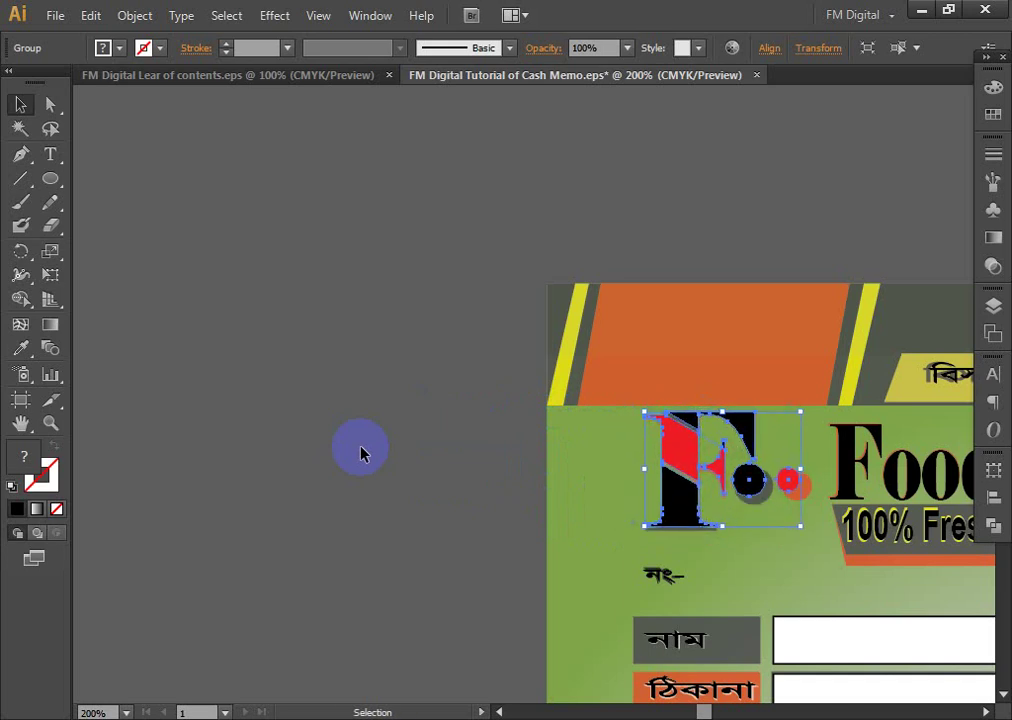
pyautogui.press('Down')
pyautogui.press('Right')
pyautogui.press('Left')
pyautogui.press('Down')
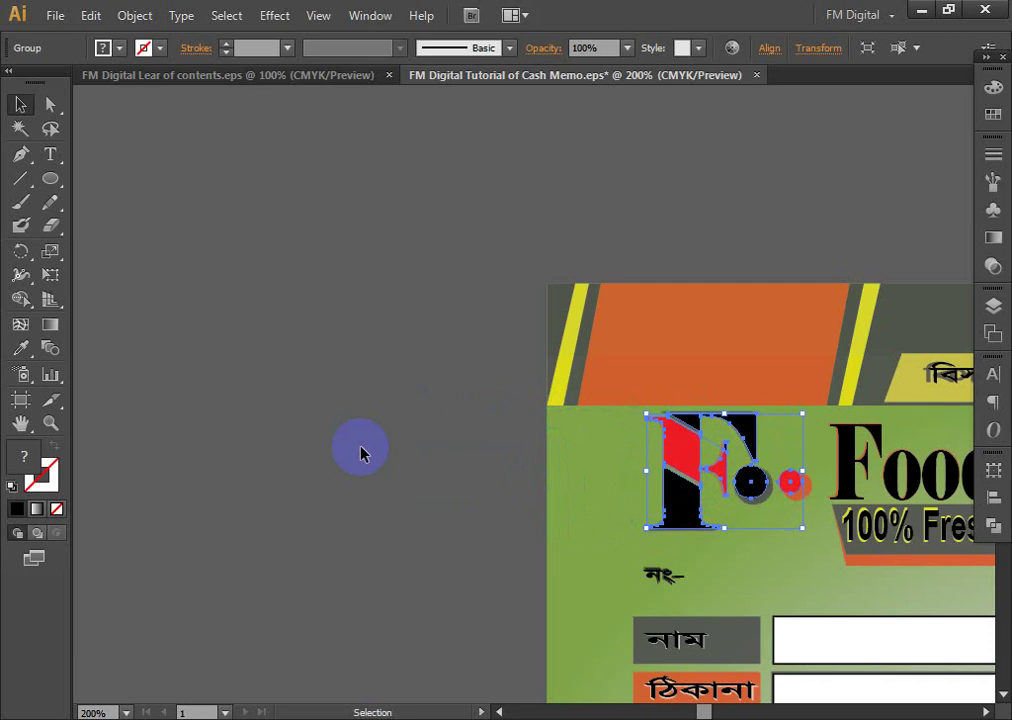
pyautogui.click(336, 440)
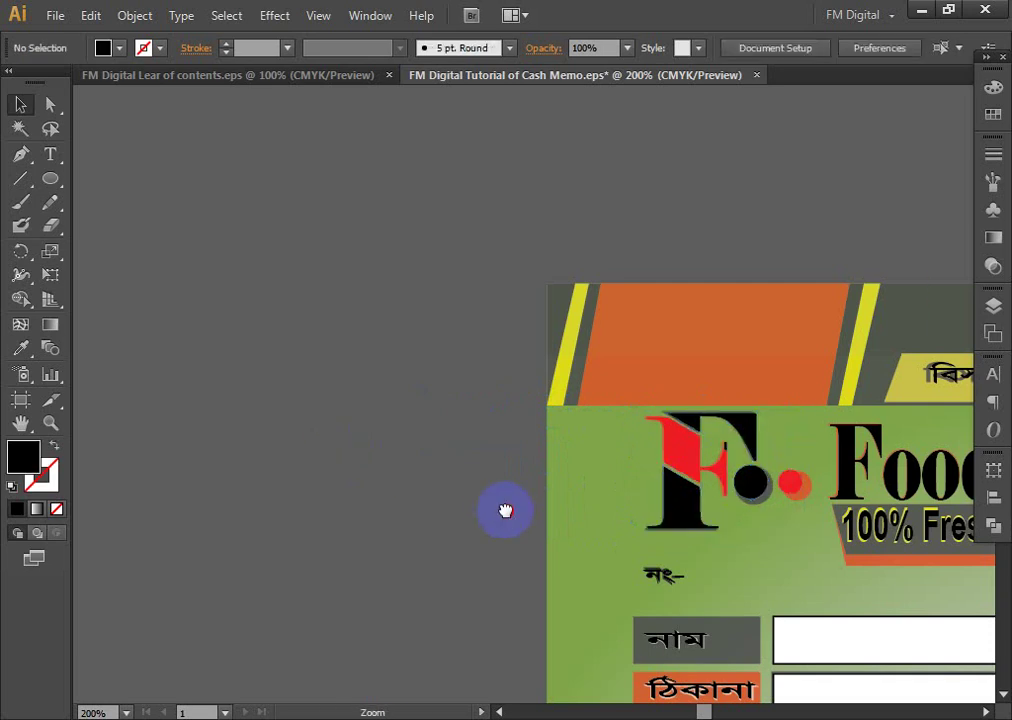
# - Ungroup the F logo and enlarge its black dot
pyautogui.moveTo(506, 511); pyautogui.dragTo(357, 477)
pyautogui.rightClick(594, 462)
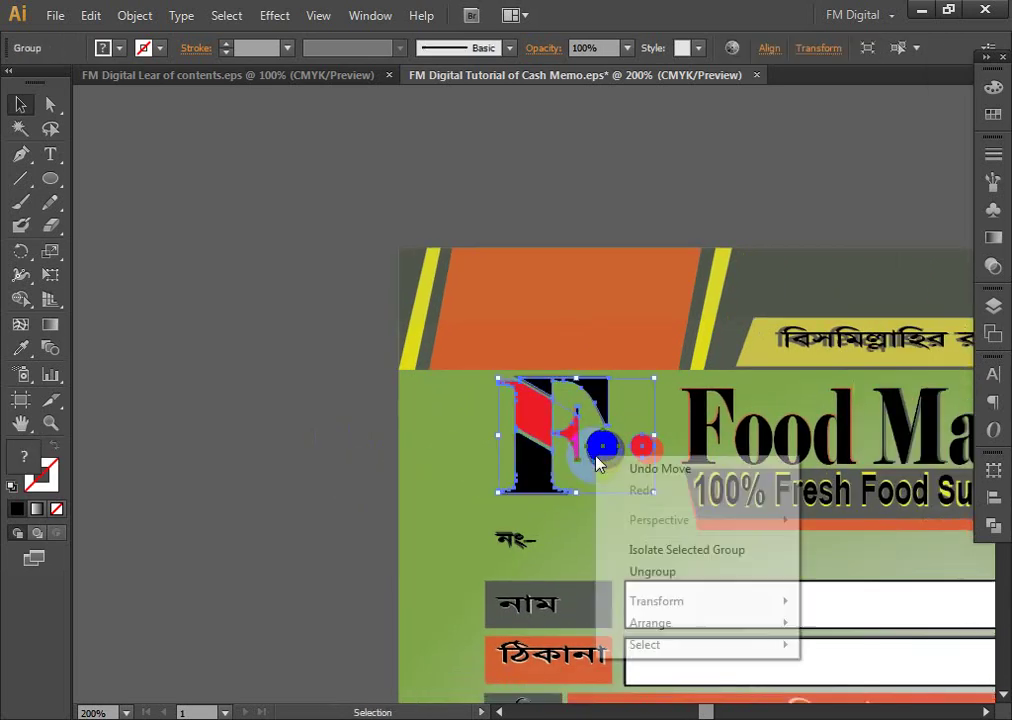
pyautogui.click(672, 572)
pyautogui.click(689, 452)
pyautogui.click(603, 446)
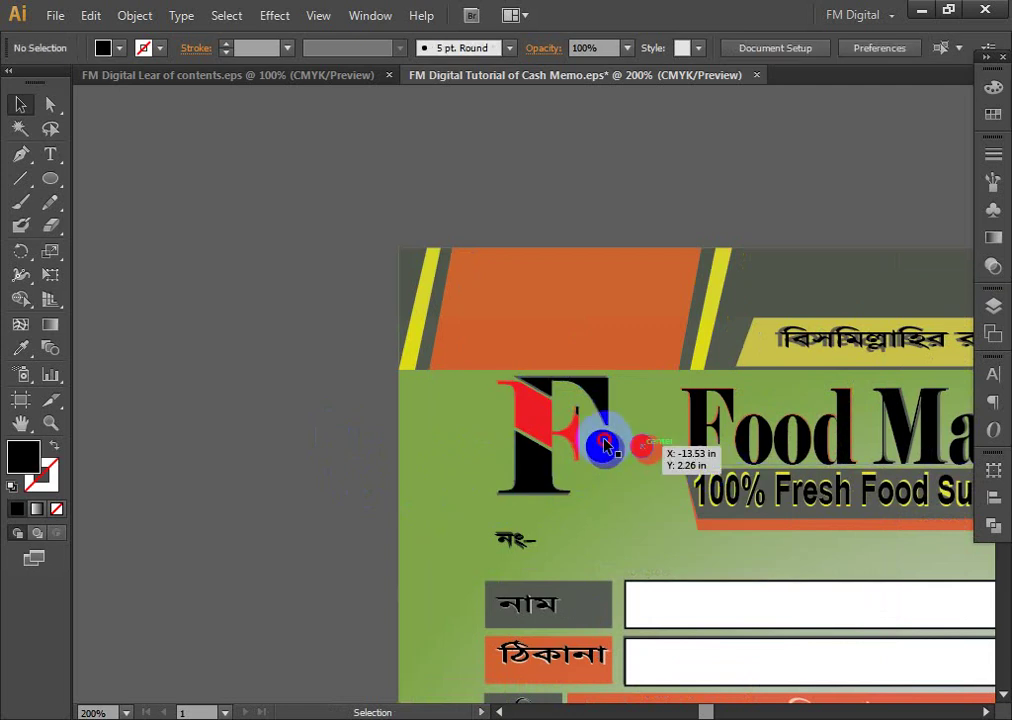
pyautogui.moveTo(618, 461); pyautogui.dragTo(626, 466)
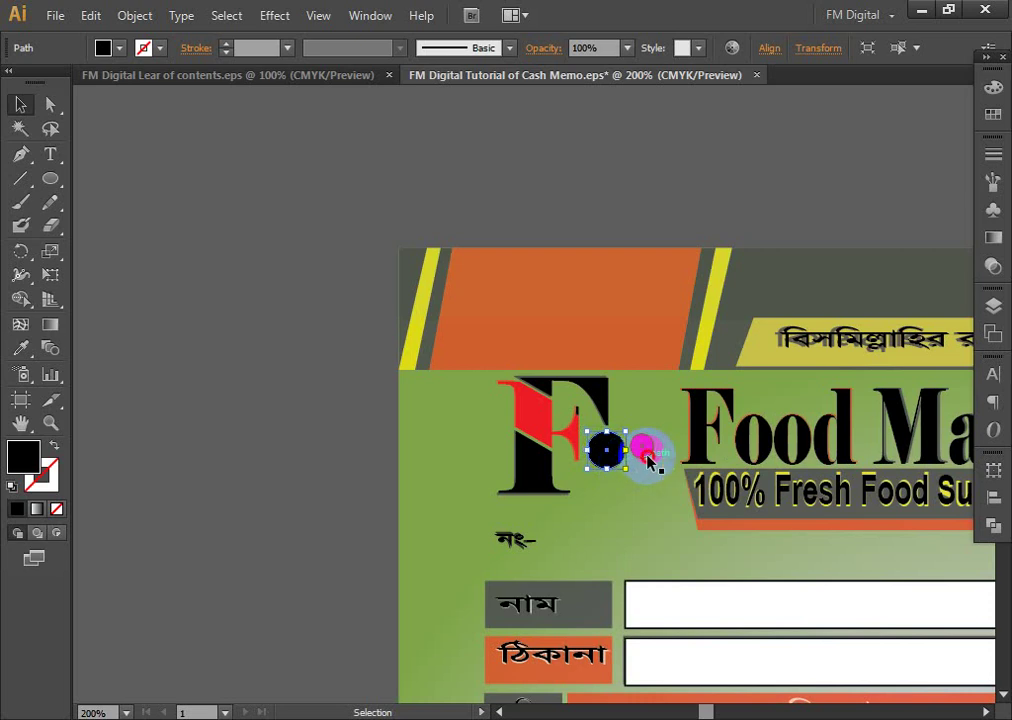
# - Move the red dot next to the black dot and scale it to about 0.24 in
pyautogui.click(647, 458)
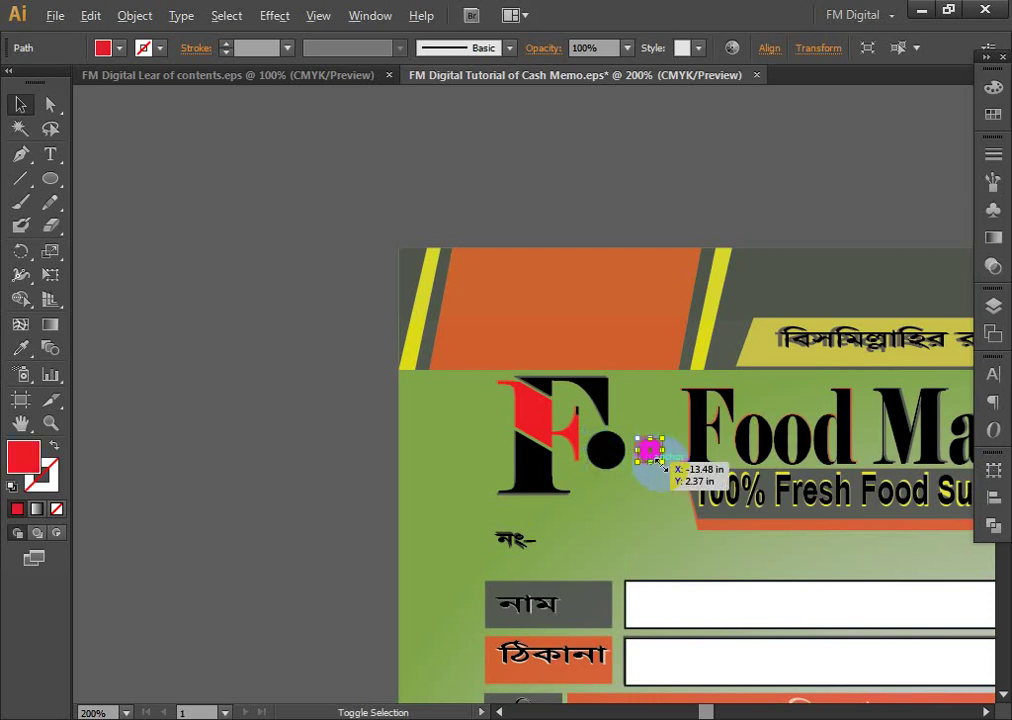
pyautogui.moveTo(647, 458); pyautogui.dragTo(665, 469)
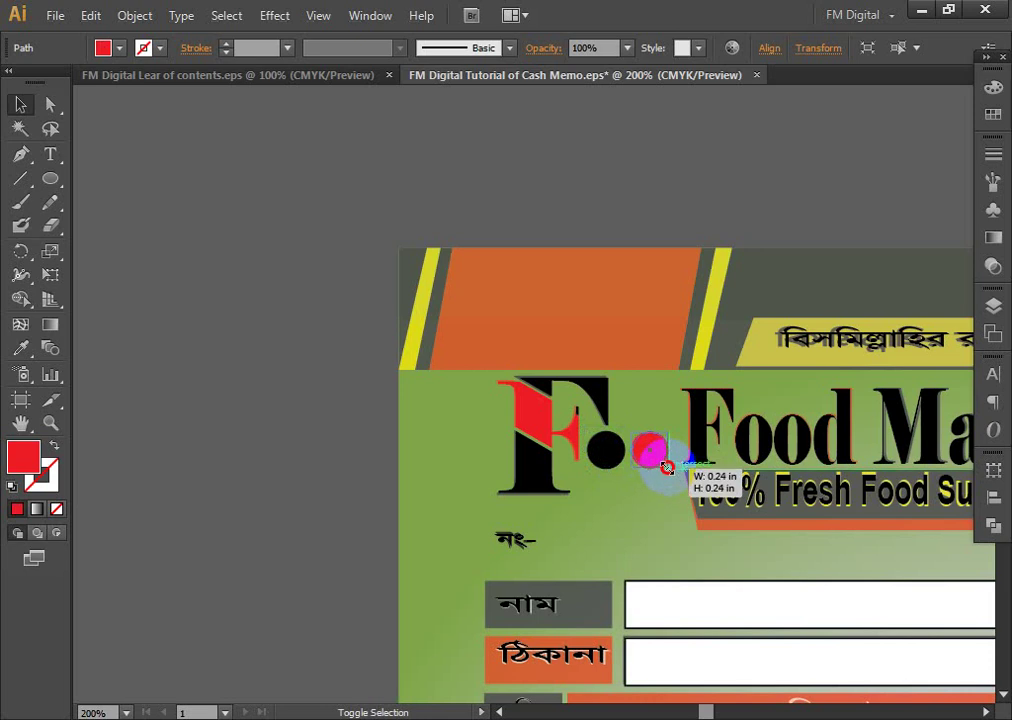
pyautogui.moveTo(669, 468)
pyautogui.mouseDown()
pyautogui.moveTo(626, 481)
pyautogui.moveTo(563, 421)
pyautogui.moveTo(581, 422)
pyautogui.moveTo(562, 434)
pyautogui.moveTo(552, 426)
pyautogui.moveTo(592, 425)
pyautogui.moveTo(620, 455)
pyautogui.moveTo(585, 416)
pyautogui.mouseUp()
pyautogui.click(598, 521)
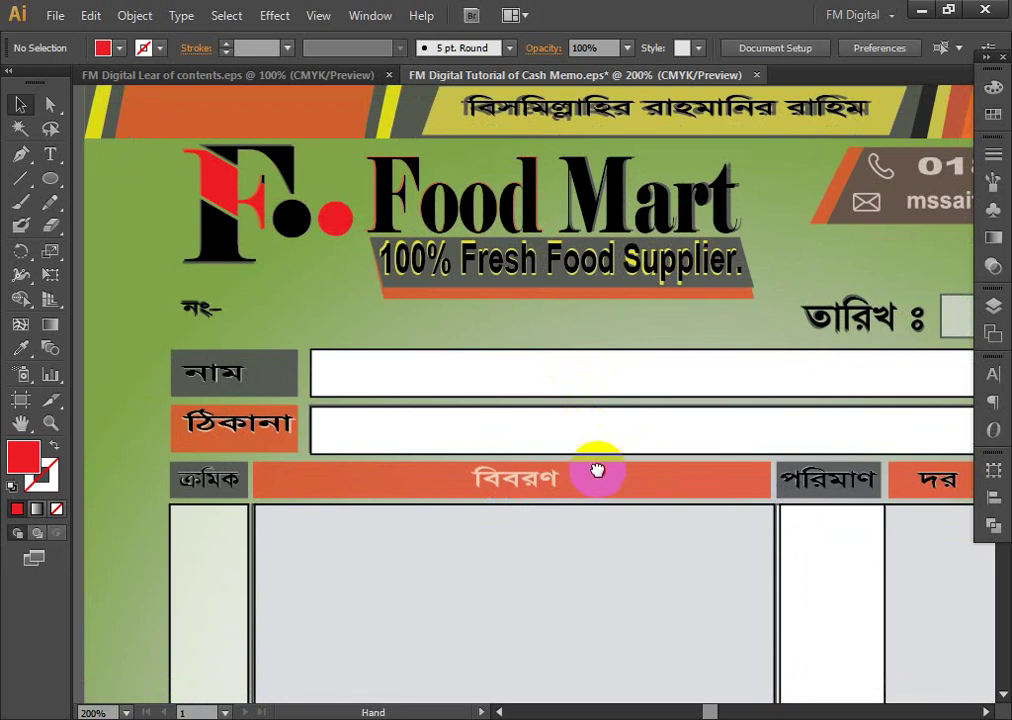
# - Duplicate the পরিমাণ heading and shift the copy left into the red bar
pyautogui.moveTo(594, 470); pyautogui.dragTo(614, 468)
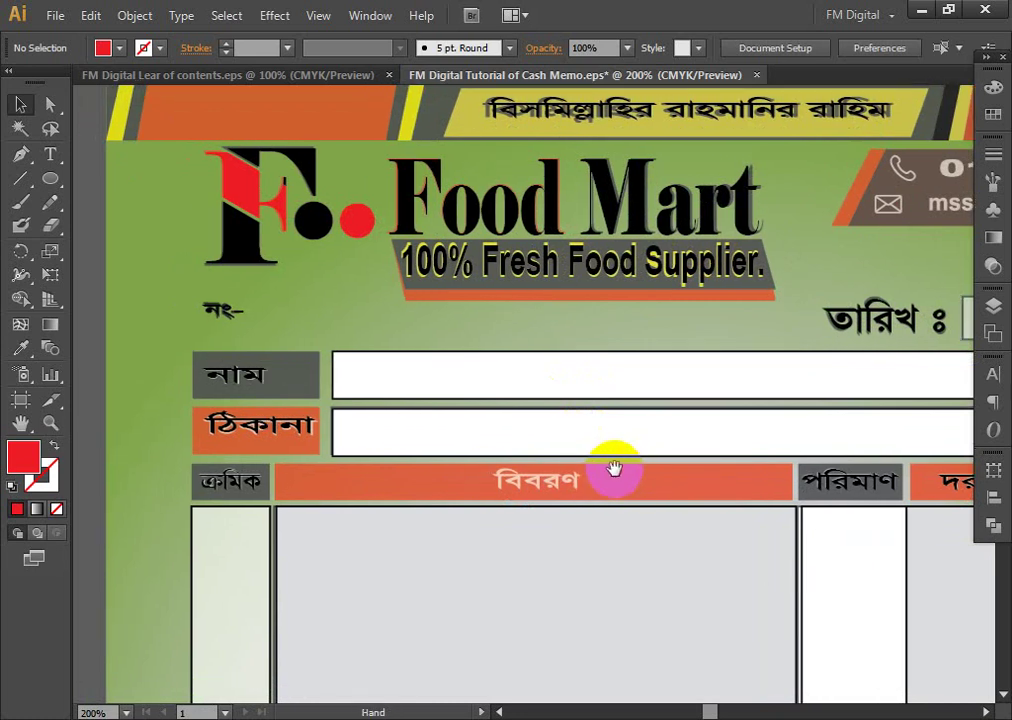
pyautogui.click(228, 481)
pyautogui.moveTo(489, 481); pyautogui.dragTo(538, 488)
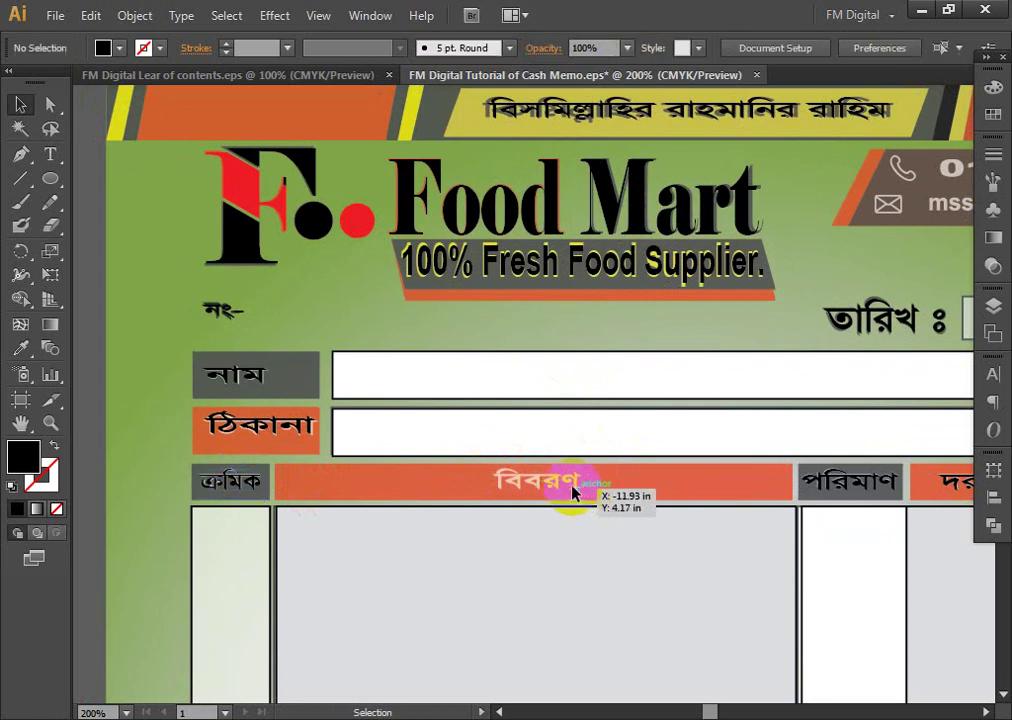
pyautogui.moveTo(538, 488); pyautogui.dragTo(565, 513)
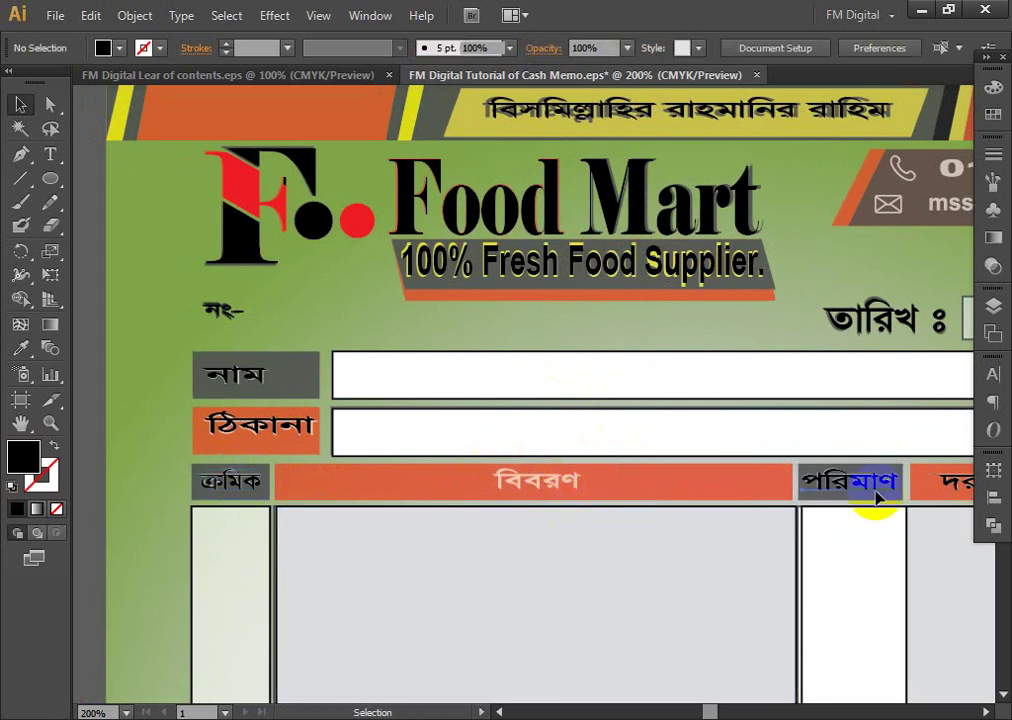
pyautogui.click(868, 493)
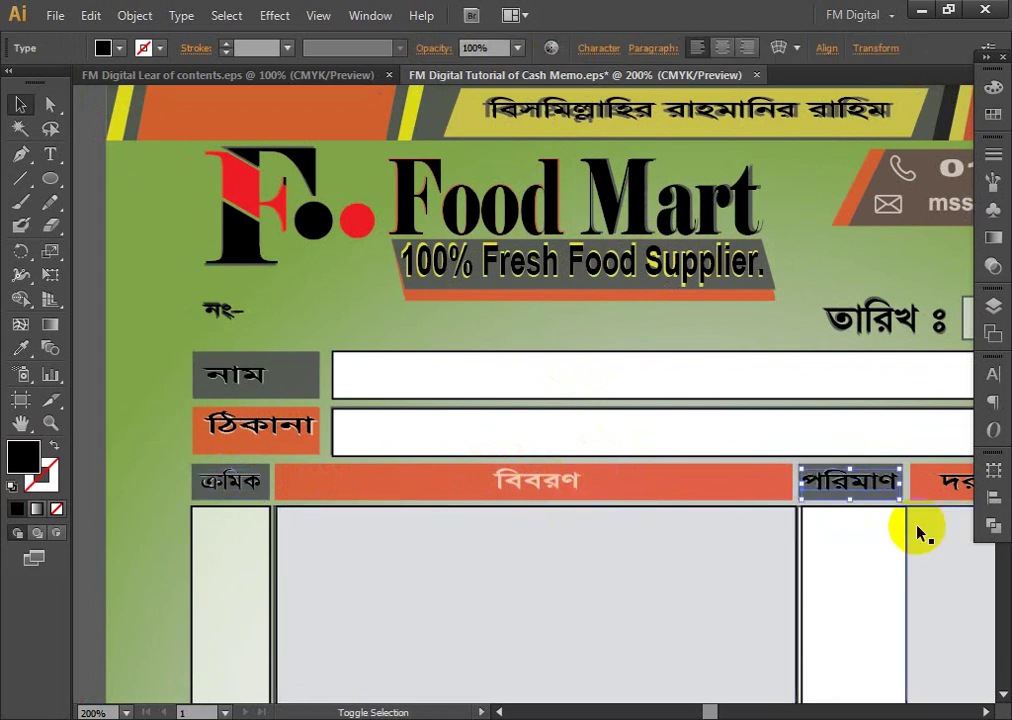
pyautogui.hotkey('alt', 'Left')
pyautogui.hotkey('shift', 'Left')
pyautogui.hotkey('shift', 'Left')
pyautogui.hotkey('shift', 'Left')
pyautogui.hotkey('shift', 'Left')
pyautogui.hotkey('shift', 'Left')
pyautogui.hotkey('shift', 'Left')
pyautogui.hotkey('shift', 'Left')
pyautogui.hotkey('shift', 'Left')
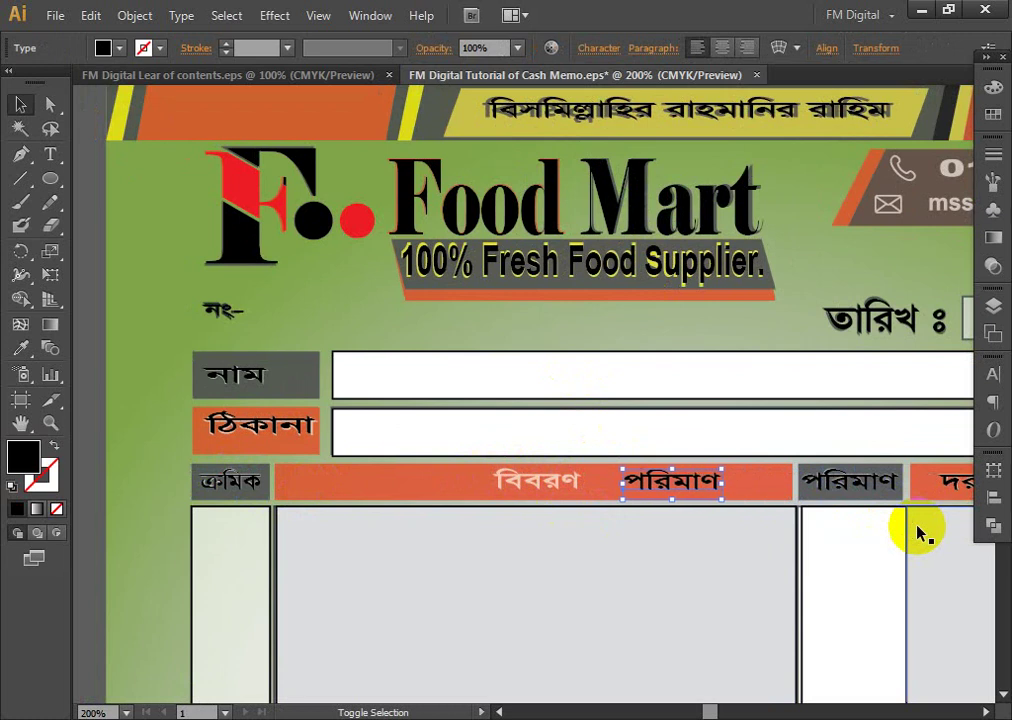
pyautogui.hotkey('shift', 'Left')
pyautogui.hotkey('shift', 'Left')
pyautogui.hotkey('shift', 'Left')
pyautogui.hotkey('shift', 'Left')
pyautogui.hotkey('shift', 'Left')
pyautogui.hotkey('shift', 'Left')
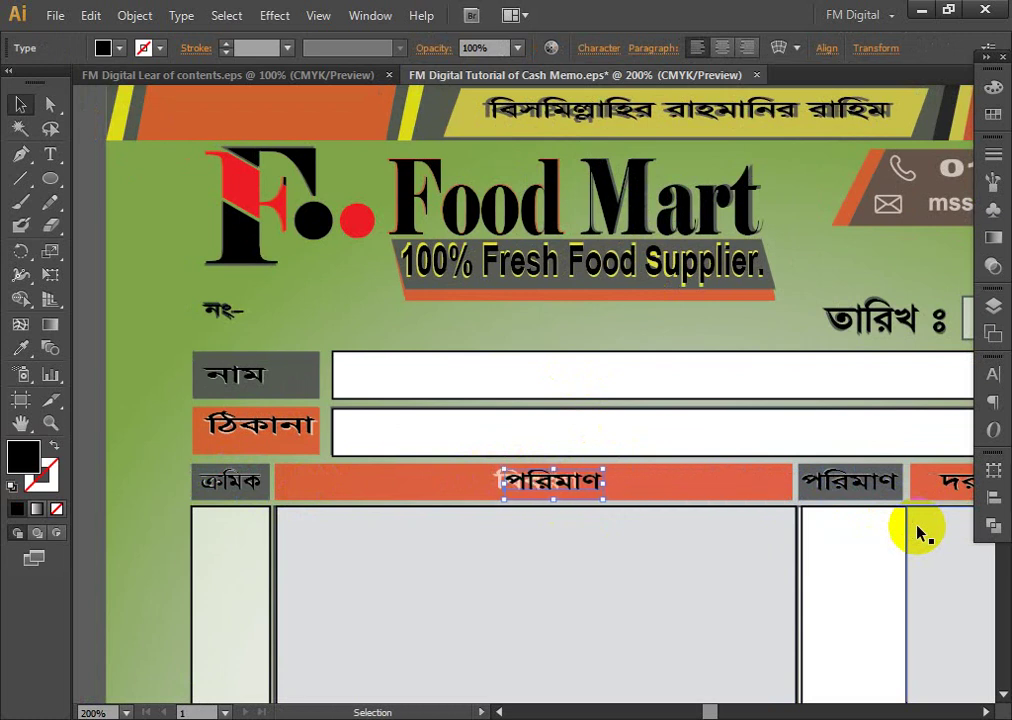
pyautogui.hotkey('shift', 'Left')
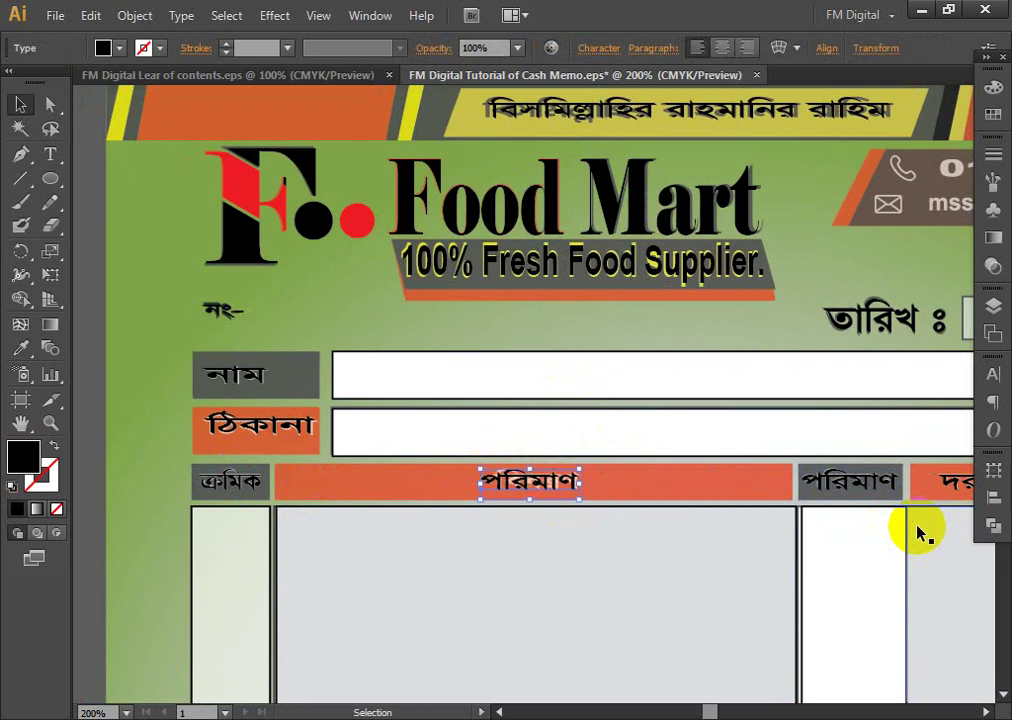
# - Retype the copied heading as বিবরণ and nudge it right to centre it
pyautogui.doubleClick(523, 493)
pyautogui.write('বিবরণ')
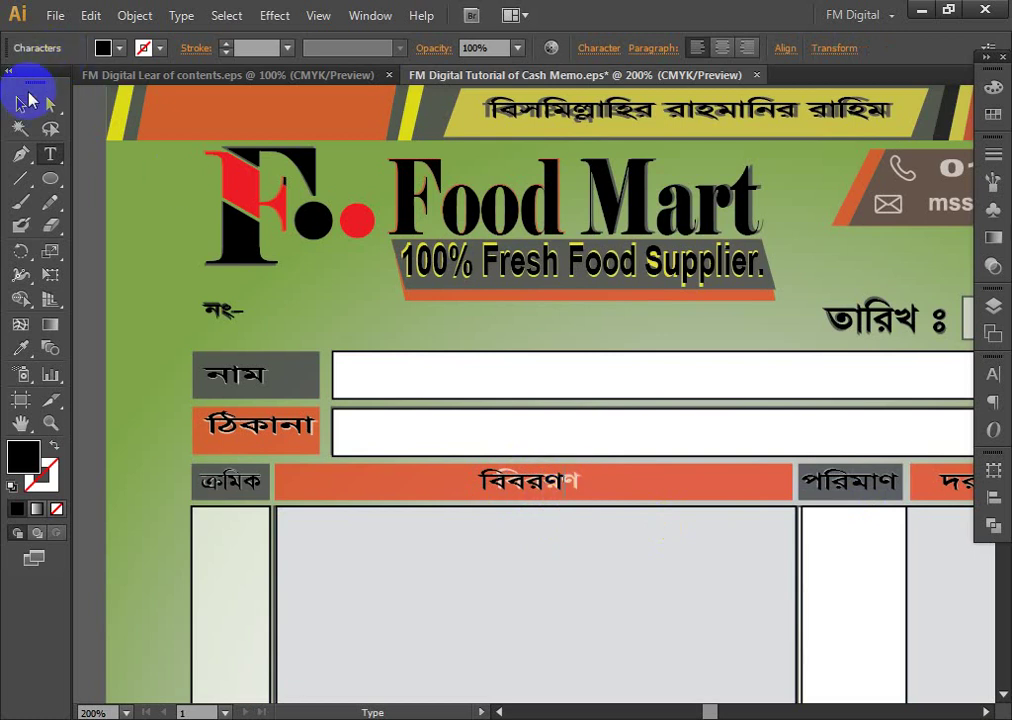
pyautogui.click(23, 103)
pyautogui.press('Right')
pyautogui.press('Right')
pyautogui.press('Right')
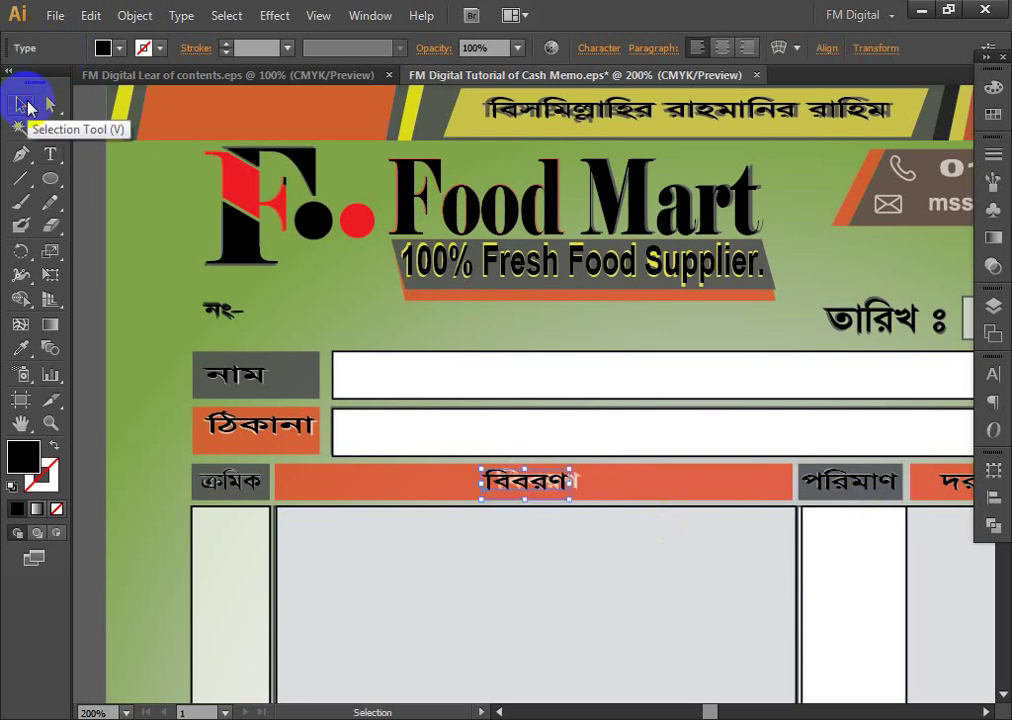
pyautogui.press('Right')
pyautogui.press('Right')
pyautogui.press('Right')
pyautogui.press('Right')
pyautogui.press('Right')
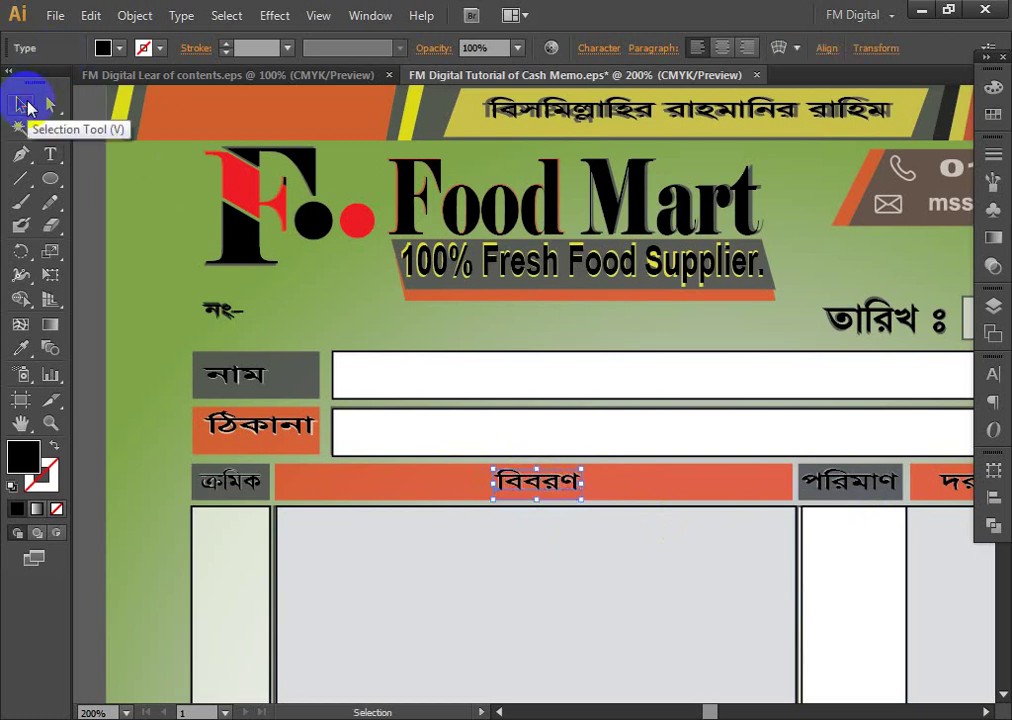
pyautogui.hotkey('ctrl', '-')
# - Draw a rectangle over the orange band at the header's top-left
pyautogui.moveTo(463, 310); pyautogui.dragTo(375, 425)
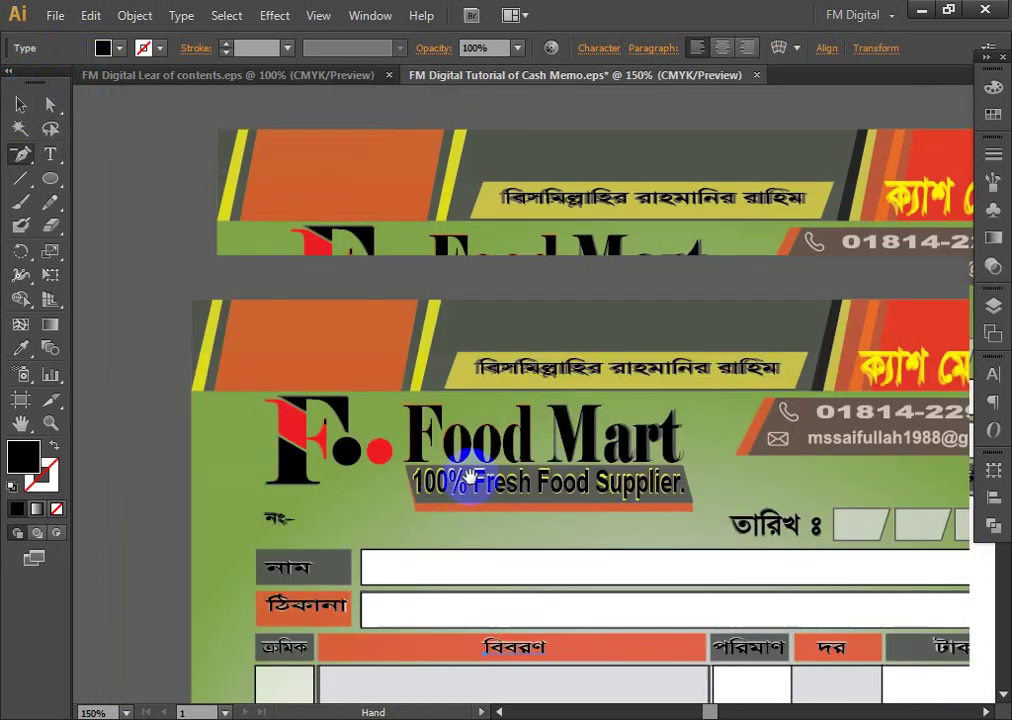
pyautogui.moveTo(594, 420)
pyautogui.mouseDown()
pyautogui.moveTo(569, 389)
pyautogui.moveTo(637, 396)
pyautogui.mouseUp()
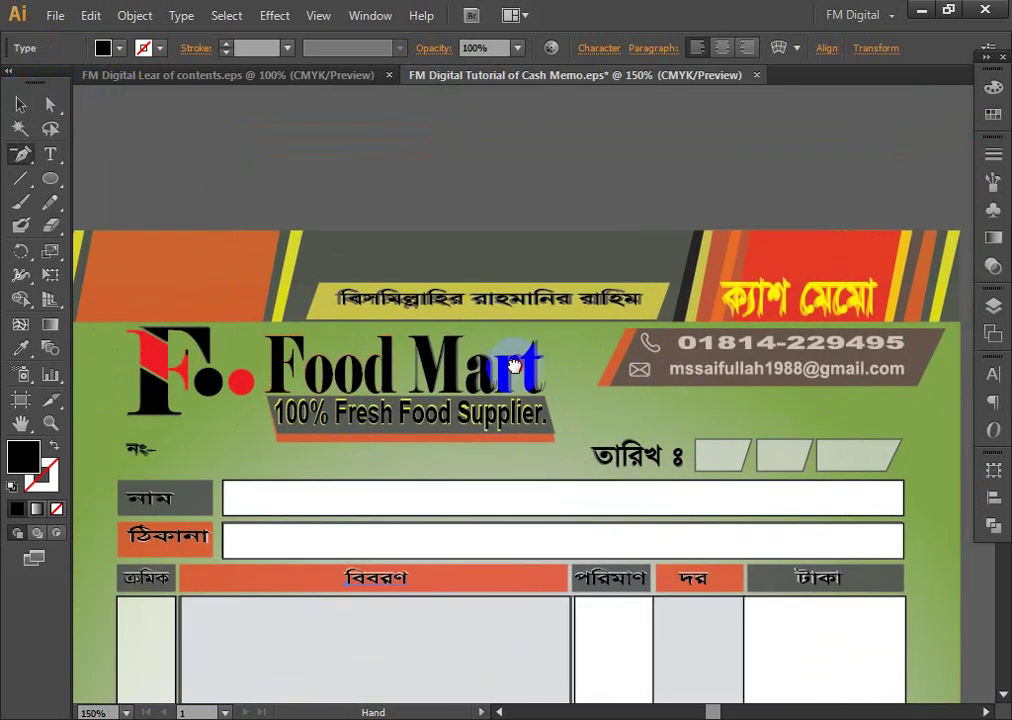
pyautogui.moveTo(461, 310)
pyautogui.mouseDown()
pyautogui.moveTo(501, 370)
pyautogui.moveTo(474, 402)
pyautogui.mouseUp()
pyautogui.press('-')
pyautogui.click(380, 280)
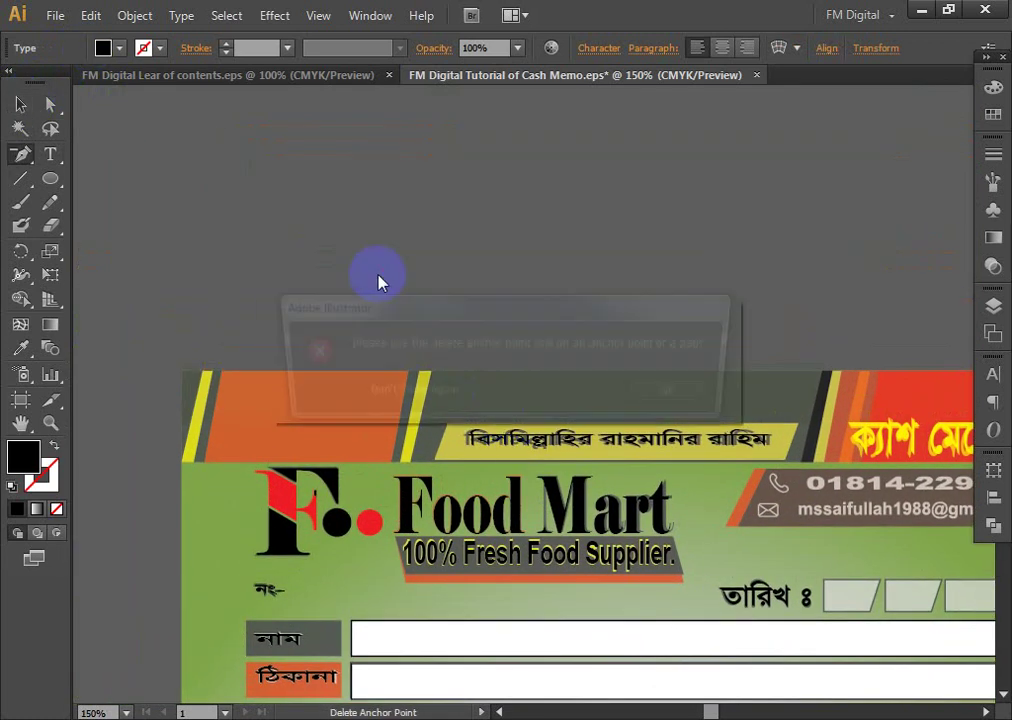
pyautogui.click(681, 394)
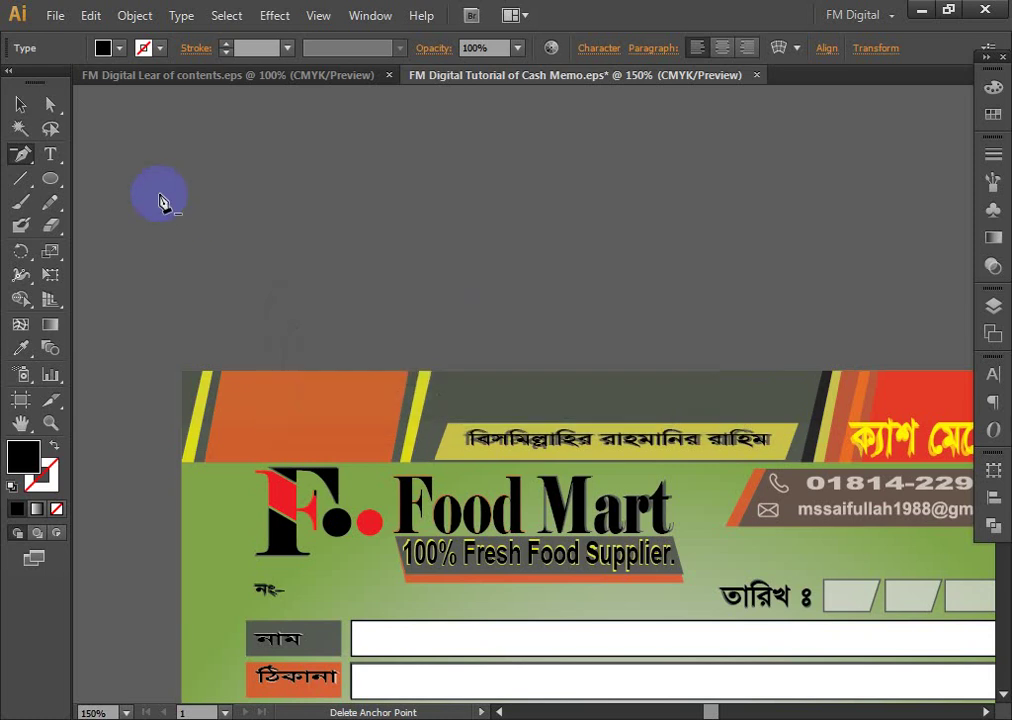
pyautogui.click(24, 106)
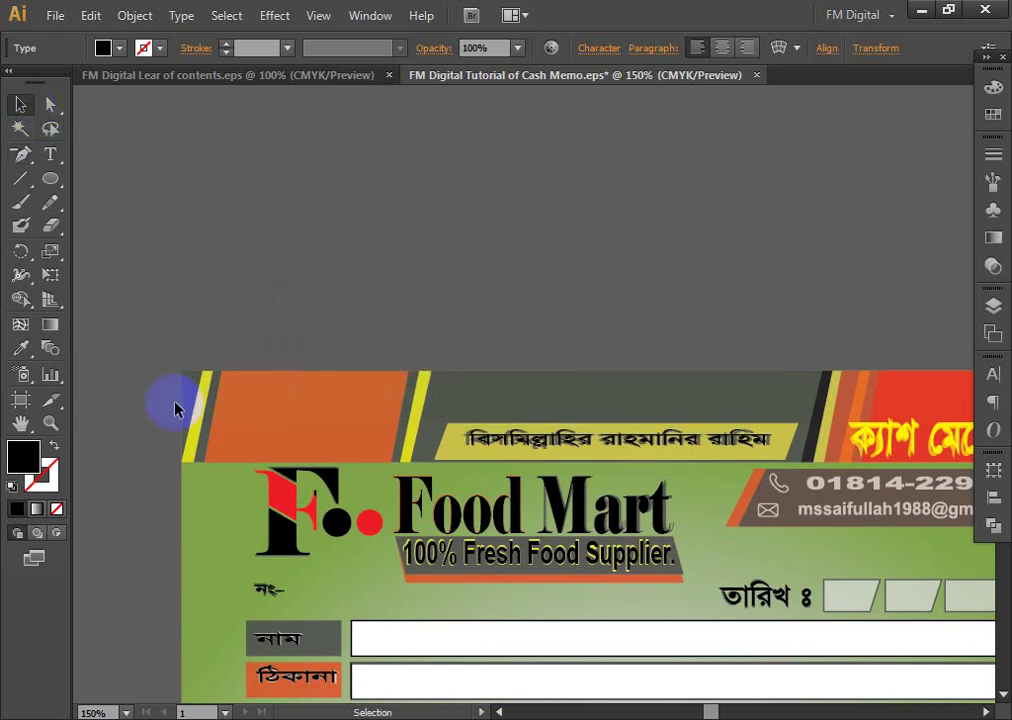
pyautogui.moveTo(50, 182); pyautogui.dragTo(125, 190)
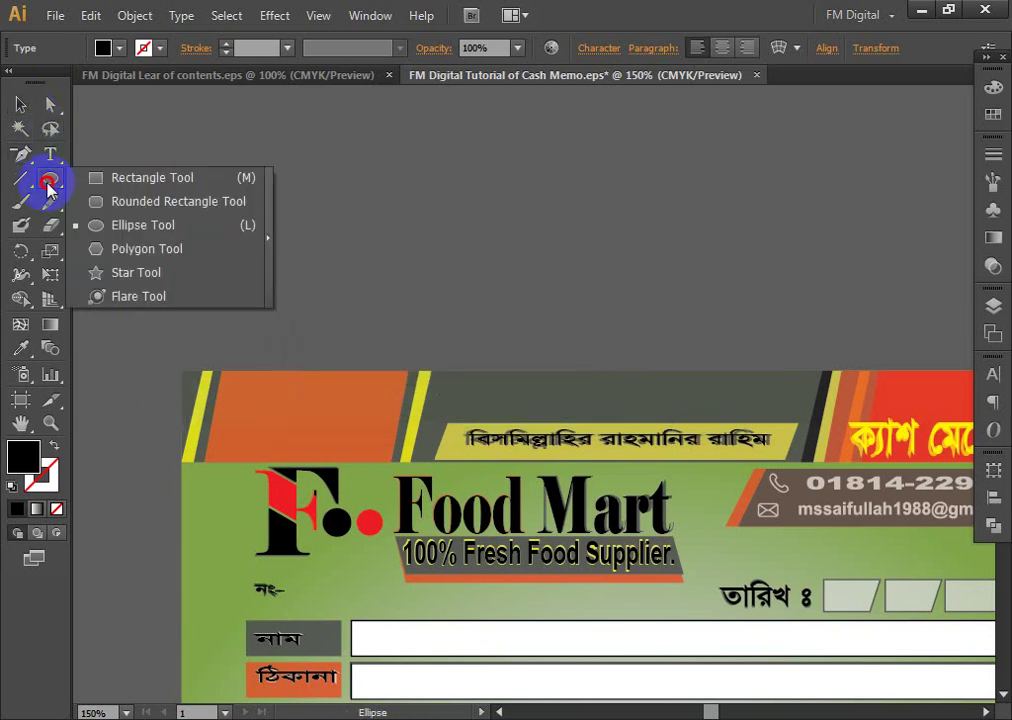
pyautogui.click(126, 186)
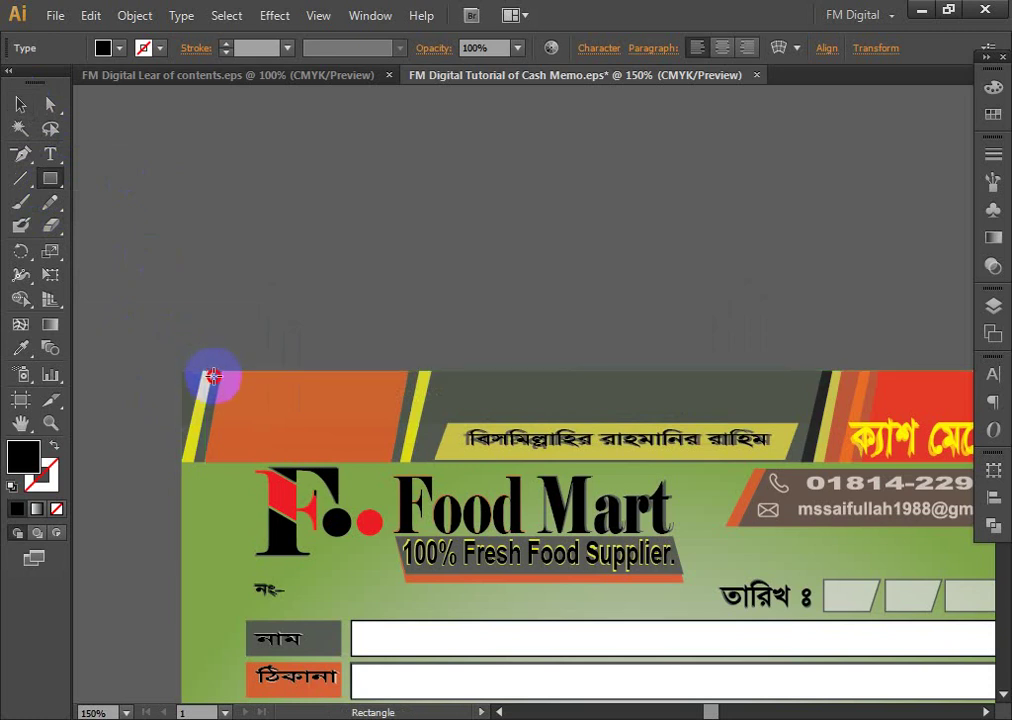
pyautogui.moveTo(213, 376); pyautogui.dragTo(402, 468)
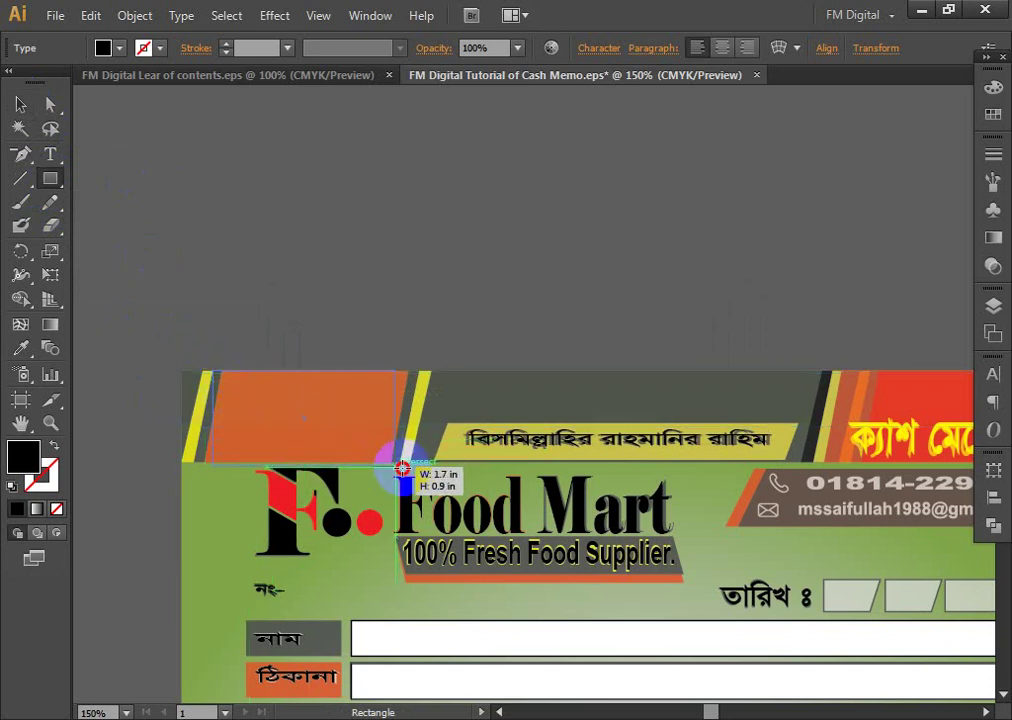
pyautogui.moveTo(402, 468); pyautogui.dragTo(390, 463)
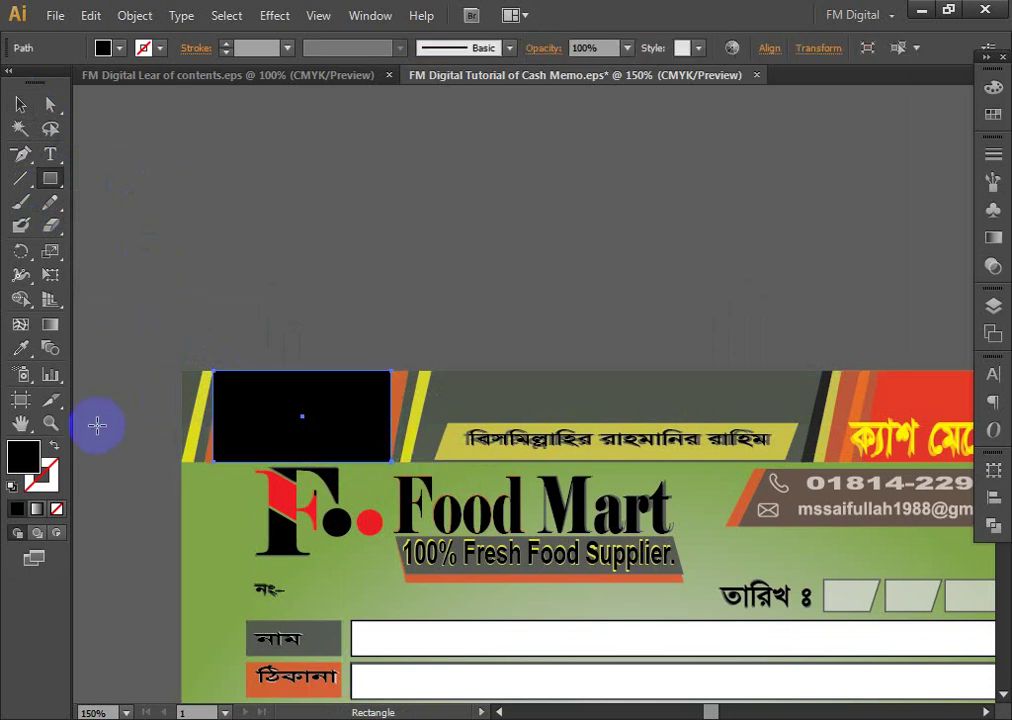
# - Give the rectangle no fill, a black stroke, and widen it to about 1.74 × 0.86 in
pyautogui.click(56, 509)
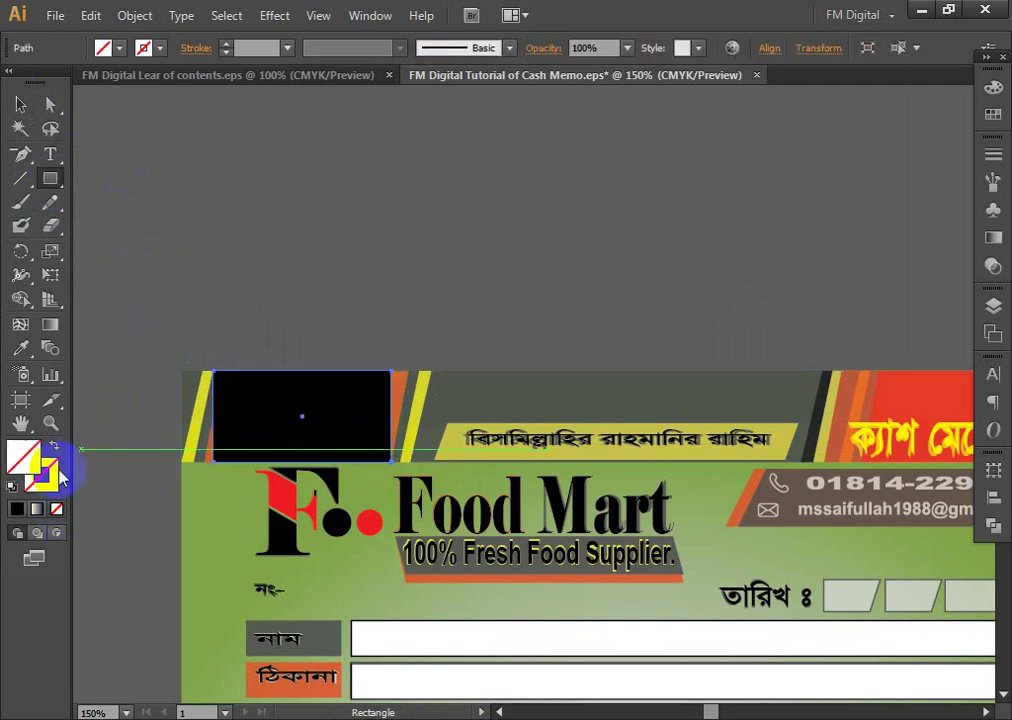
pyautogui.click(54, 477)
pyautogui.moveTo(908, 175); pyautogui.dragTo(966, 174)
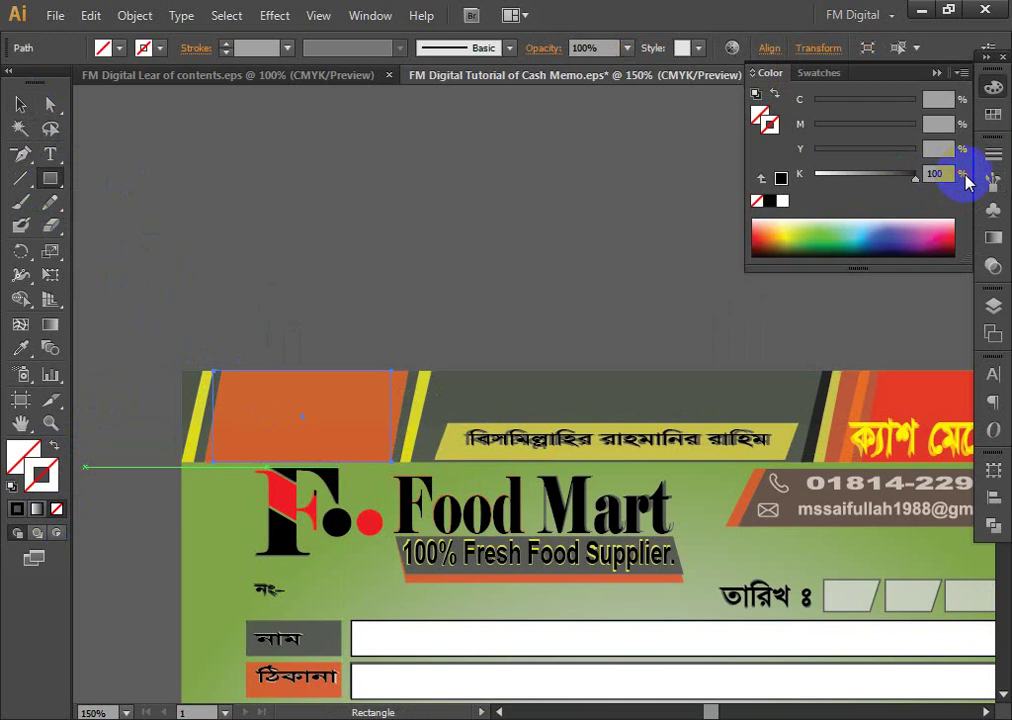
pyautogui.click(21, 104)
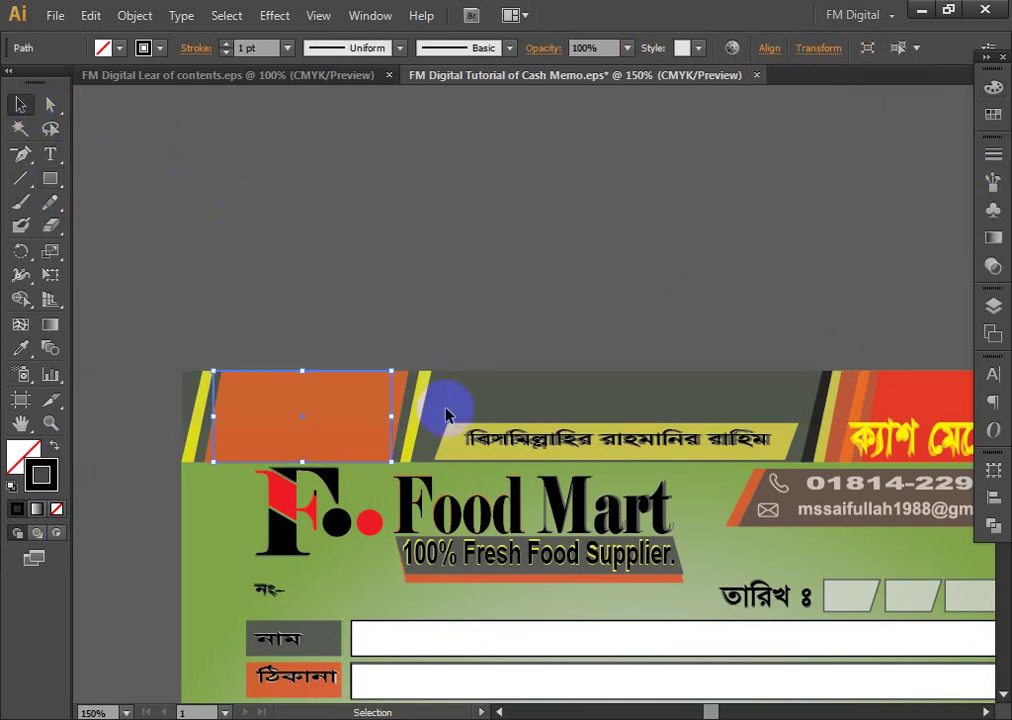
pyautogui.moveTo(395, 416); pyautogui.dragTo(399, 416)
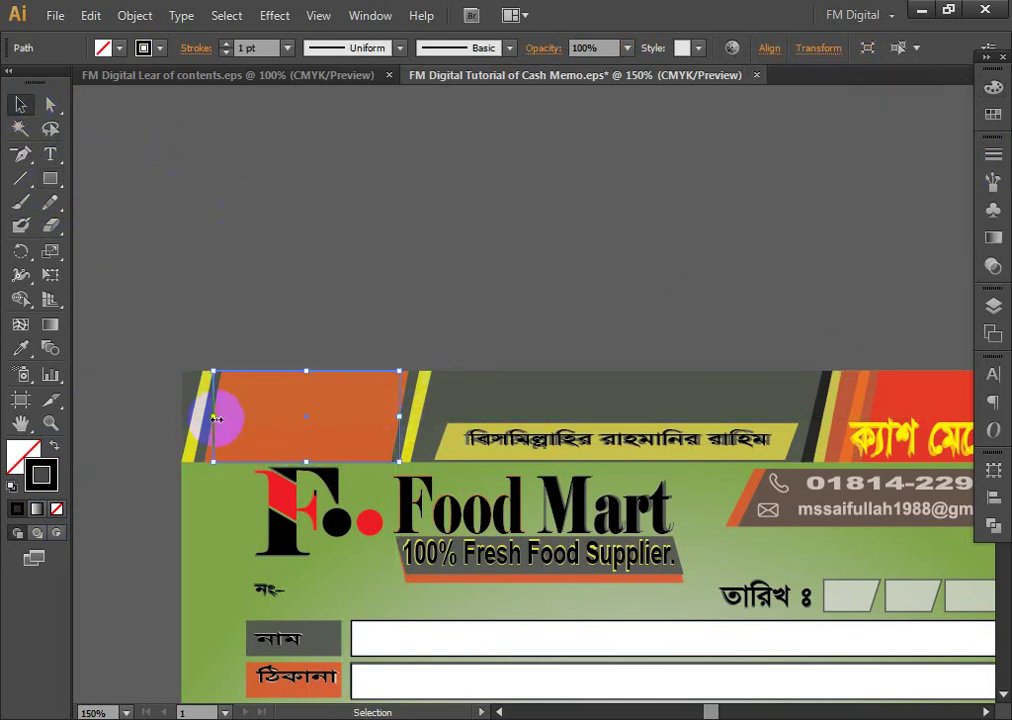
# - Adjust the orange shape's edges and shift its top corner points to slant it into a parallelogram
pyautogui.moveTo(215, 418); pyautogui.dragTo(203, 416)
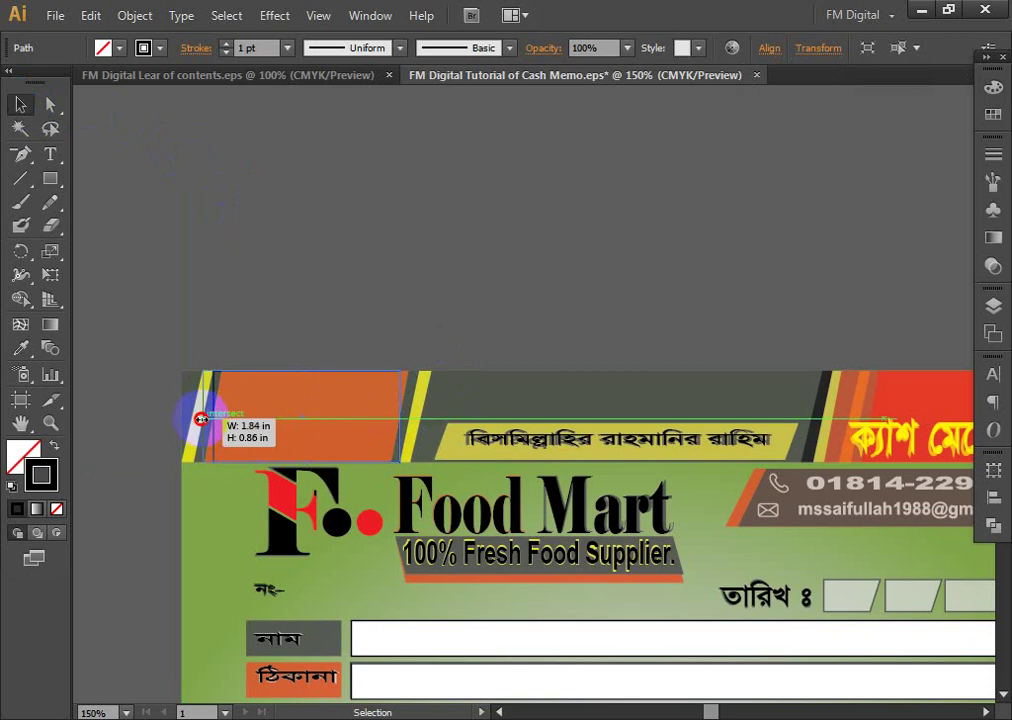
pyautogui.moveTo(396, 430); pyautogui.dragTo(399, 418)
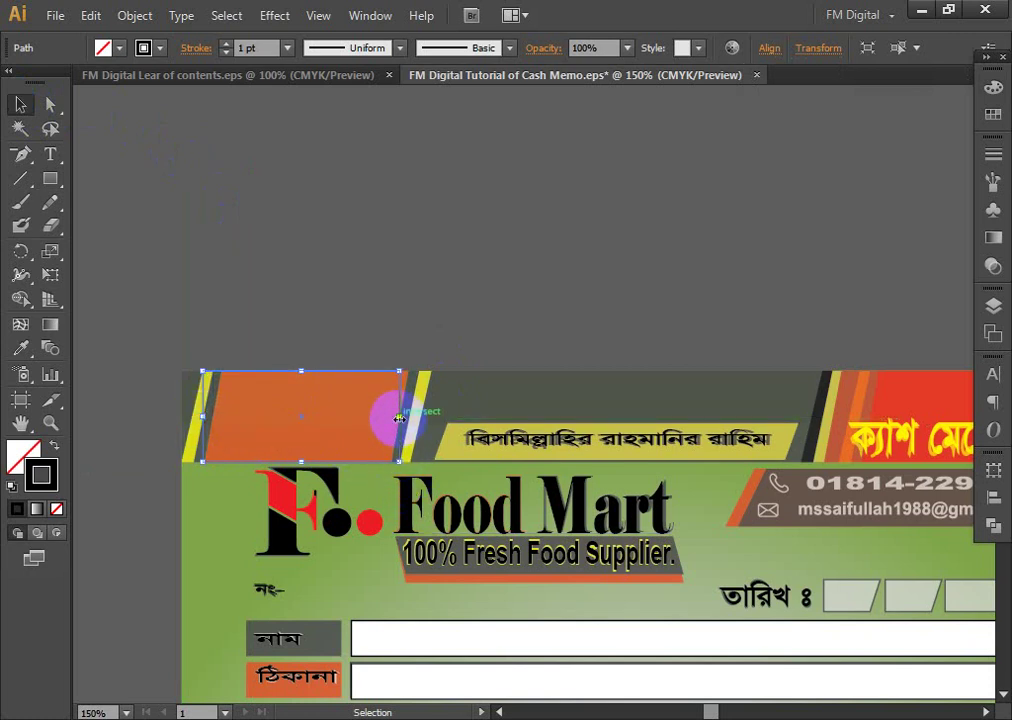
pyautogui.moveTo(399, 418); pyautogui.dragTo(391, 418)
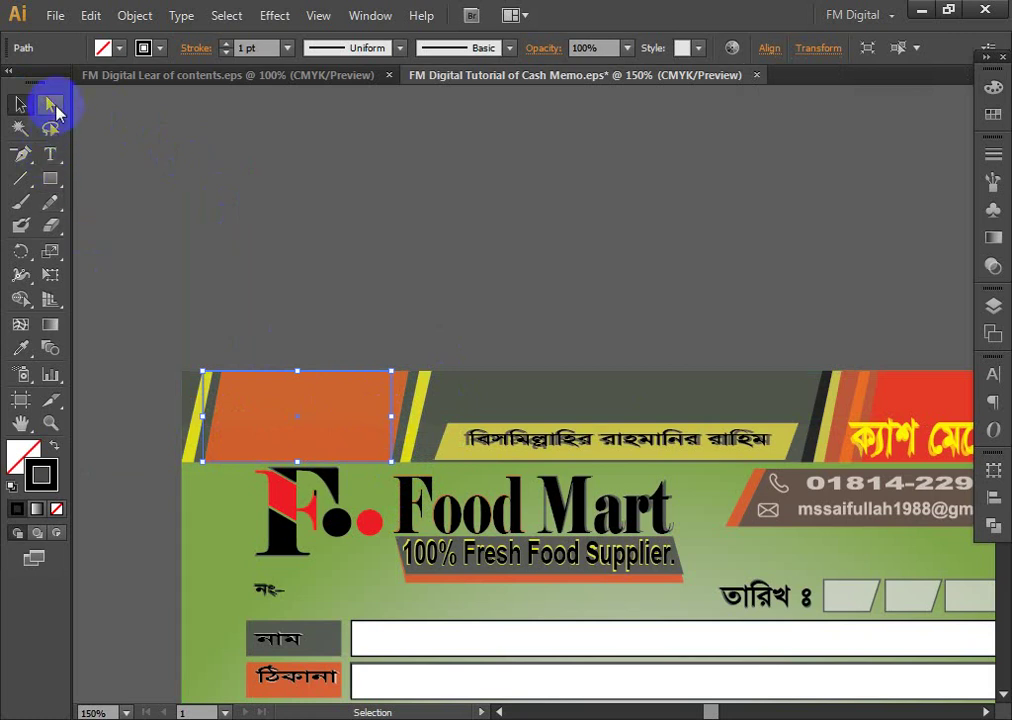
pyautogui.click(51, 105)
pyautogui.click(257, 444)
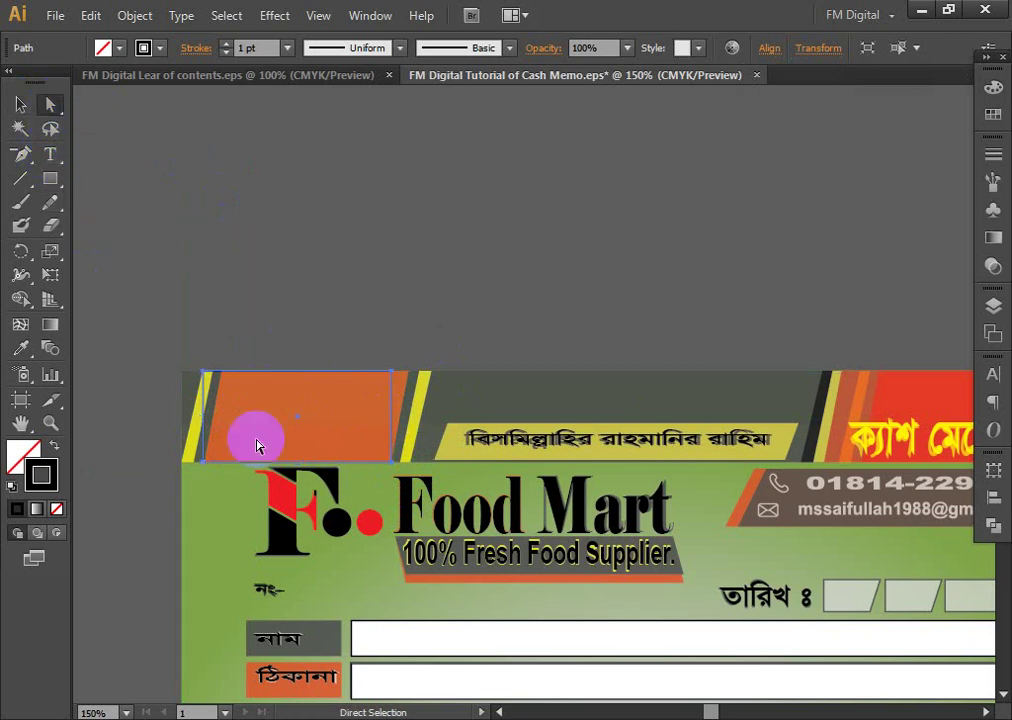
pyautogui.click(207, 376)
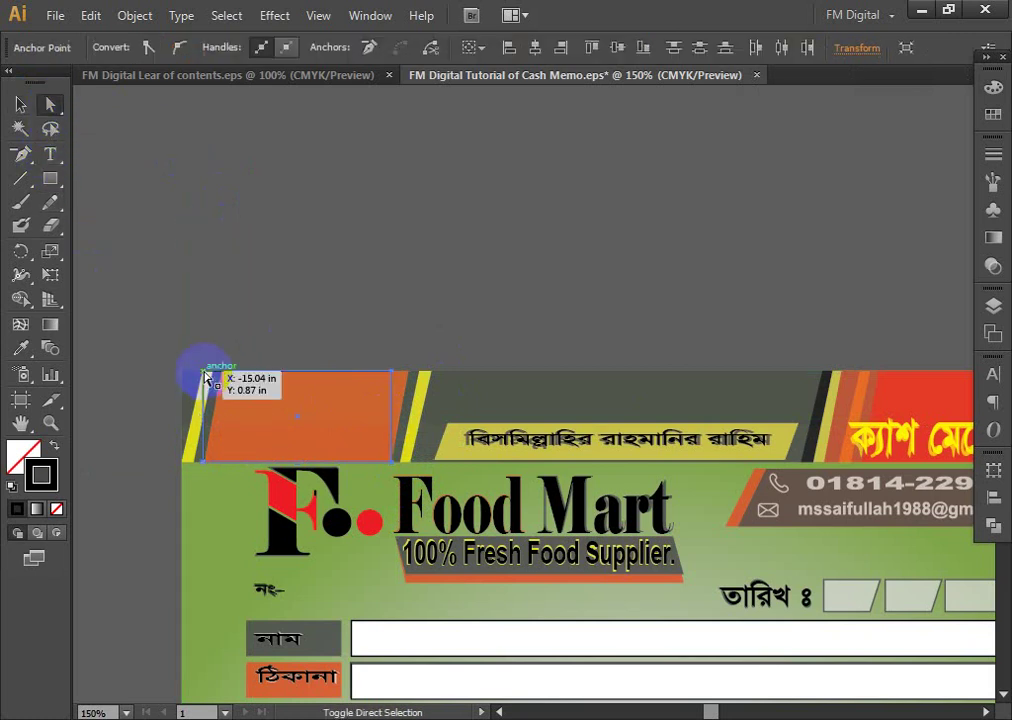
pyautogui.click(402, 374)
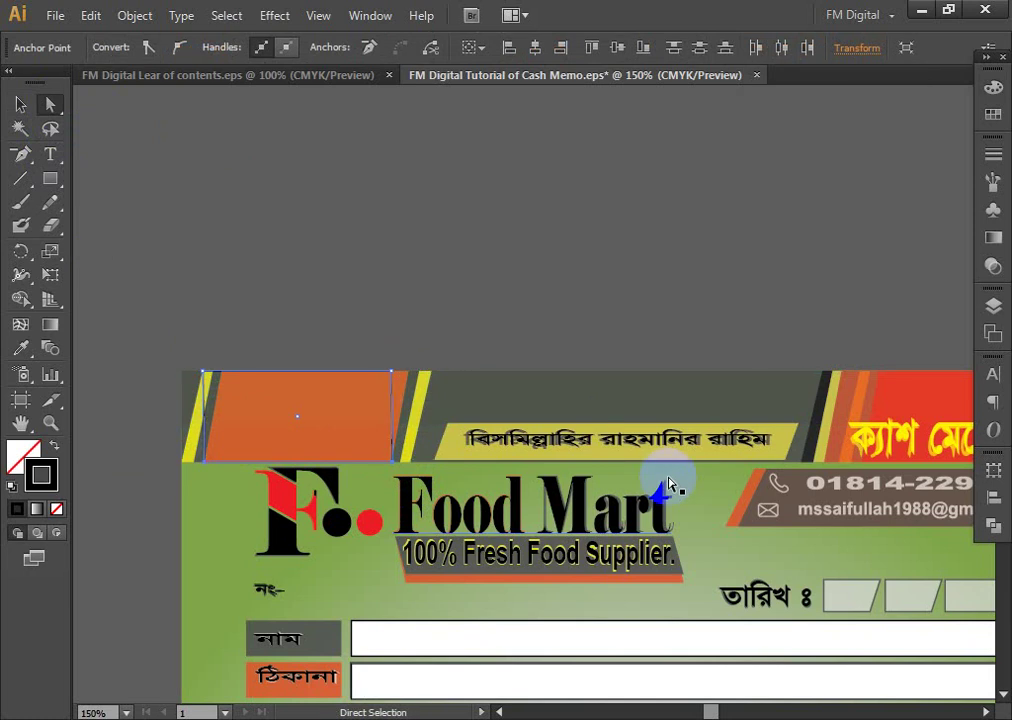
pyautogui.press('v')
pyautogui.click(20, 104)
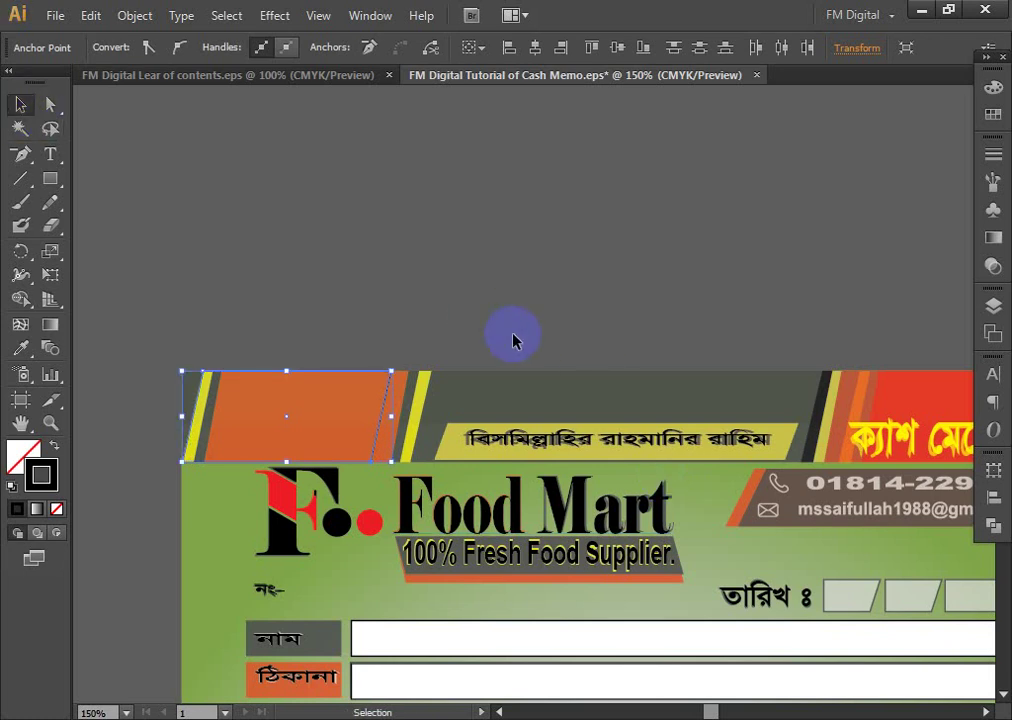
pyautogui.hotkey('ctrl', 'z')
pyautogui.hotkey('ctrl', 'shift', 'z')
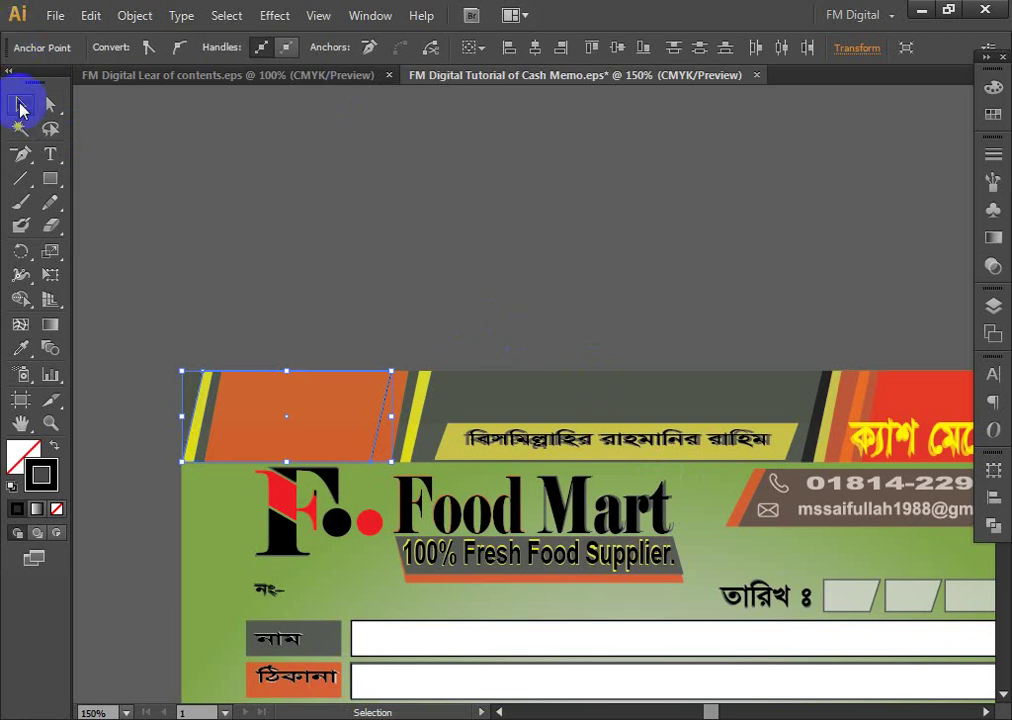
pyautogui.click(265, 362)
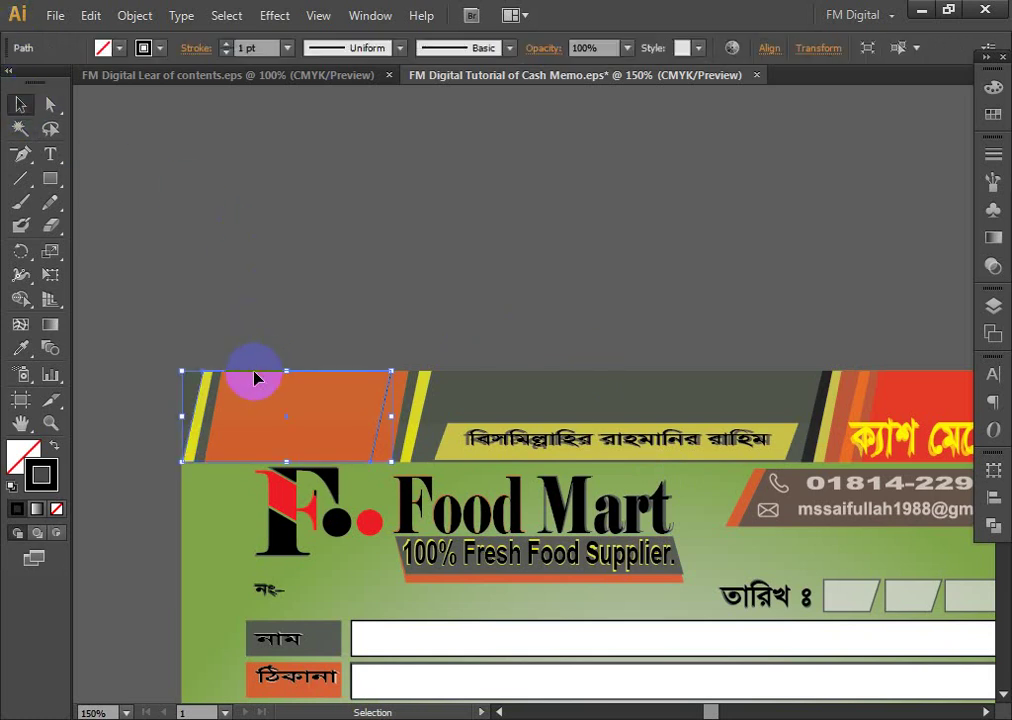
# - Nudge the slanted orange panel and widen its right edge to meet the right yellow stripe
pyautogui.press('Right')
pyautogui.press('Right')
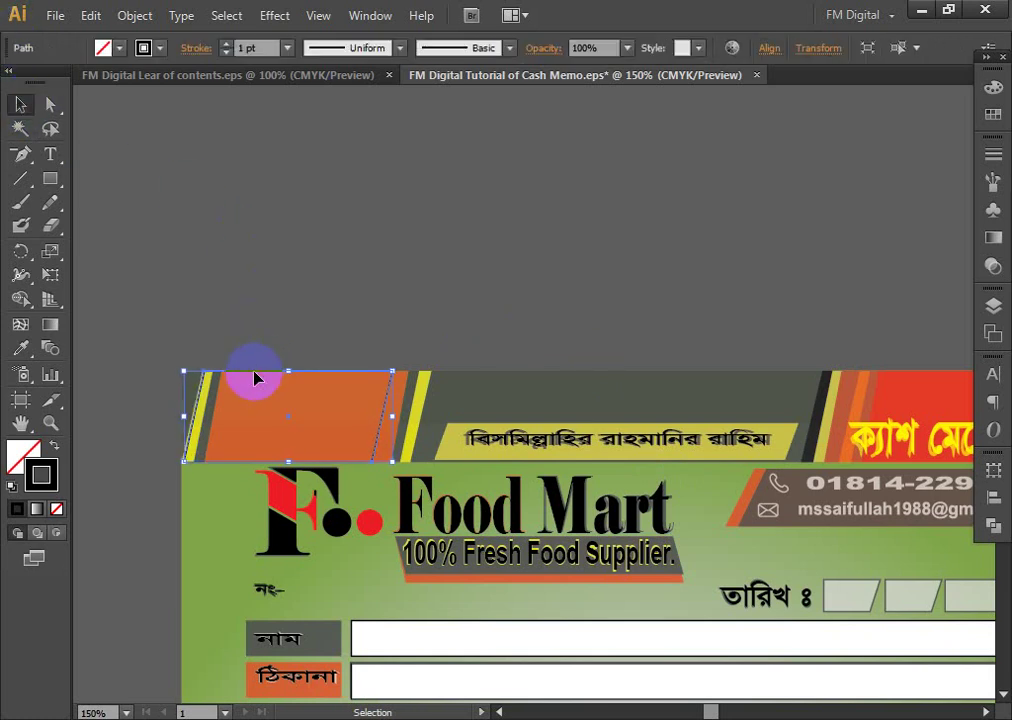
pyautogui.press('Right')
pyautogui.press('Right')
pyautogui.press('Right')
pyautogui.press('Right')
pyautogui.press('Right')
pyautogui.press('Right')
pyautogui.press('Right')
pyautogui.press('Right')
pyautogui.press('Right')
pyautogui.press('Right')
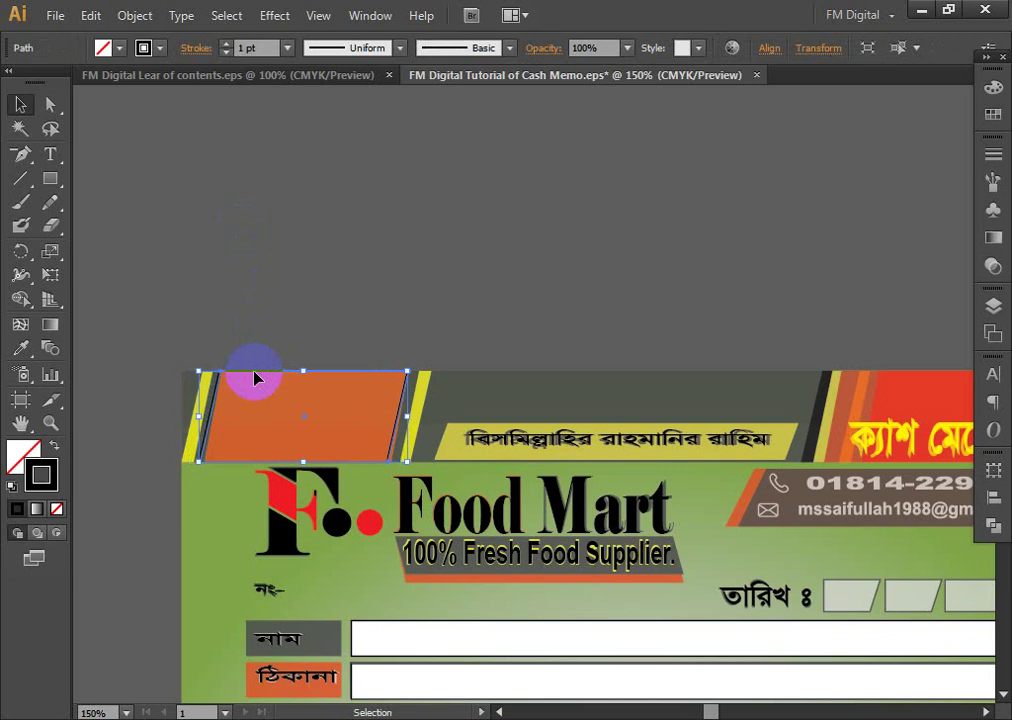
pyautogui.press('Right')
pyautogui.press('Right')
pyautogui.press('Left')
pyautogui.press('Left')
pyautogui.press('Left')
pyautogui.press('Left')
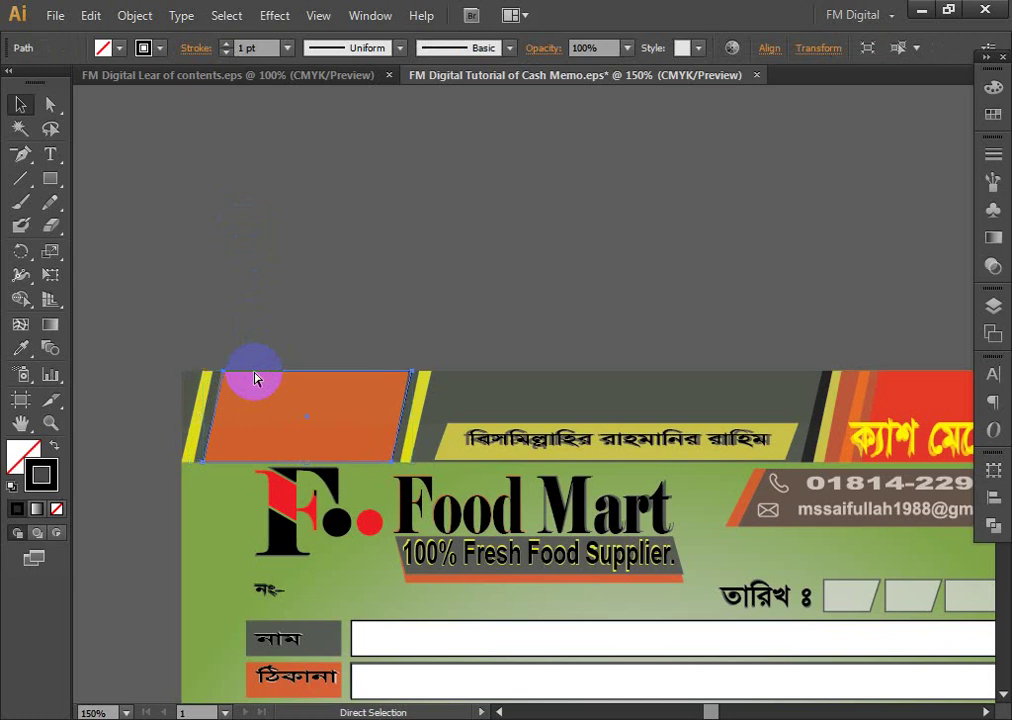
pyautogui.press('Left')
pyautogui.press('Left')
pyautogui.press('Left')
pyautogui.press('Left')
pyautogui.press('Left')
pyautogui.press('Left')
pyautogui.press('Left')
pyautogui.press('Left')
pyautogui.press('Left')
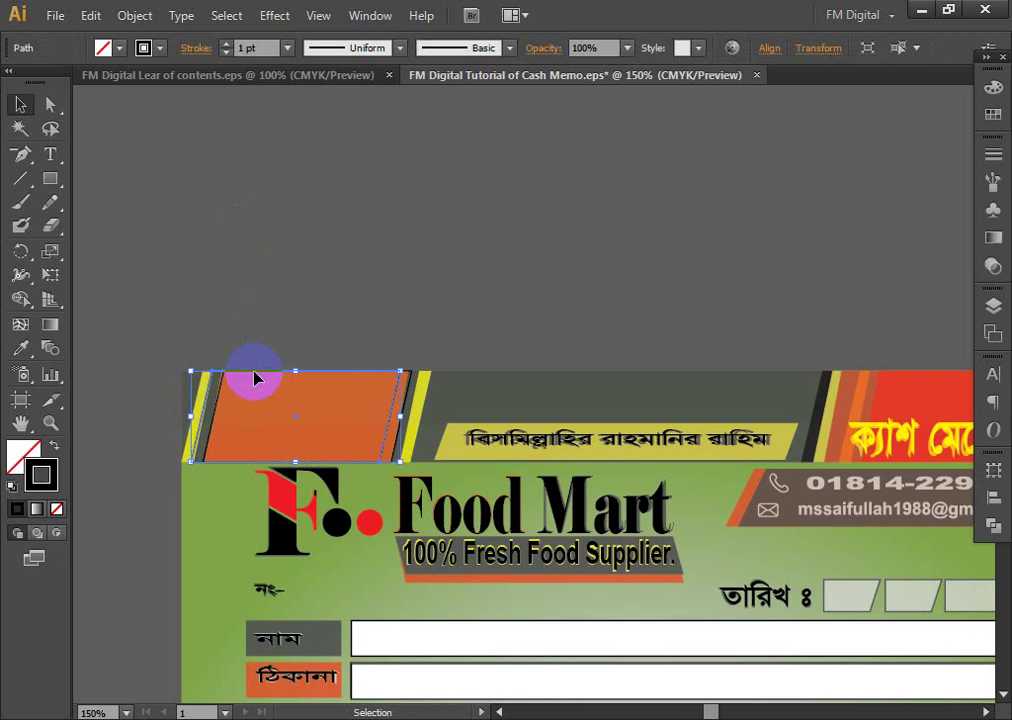
pyautogui.press('Right')
pyautogui.press('Right')
pyautogui.press('Right')
pyautogui.click(397, 424)
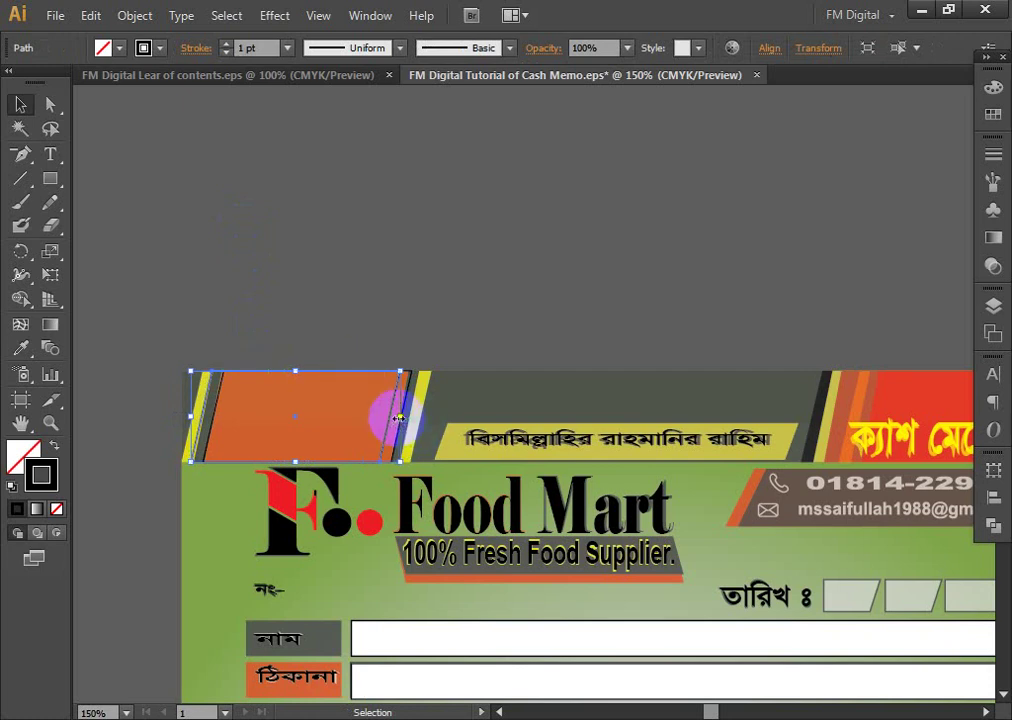
pyautogui.moveTo(398, 418); pyautogui.dragTo(417, 413)
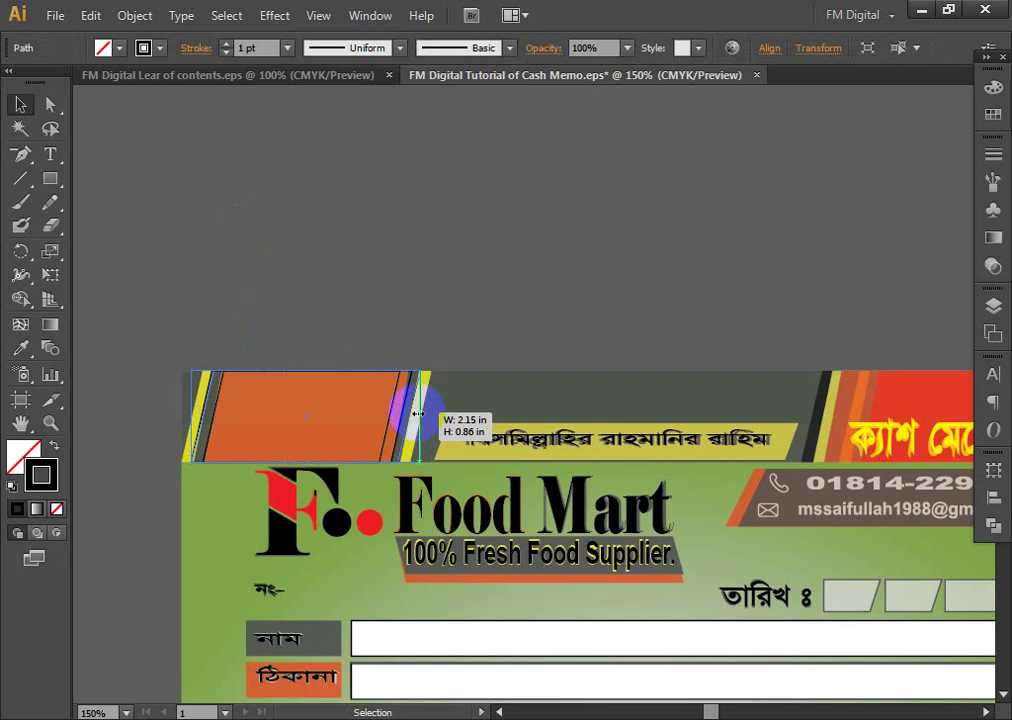
pyautogui.moveTo(418, 413); pyautogui.dragTo(418, 416)
pyautogui.press('a')
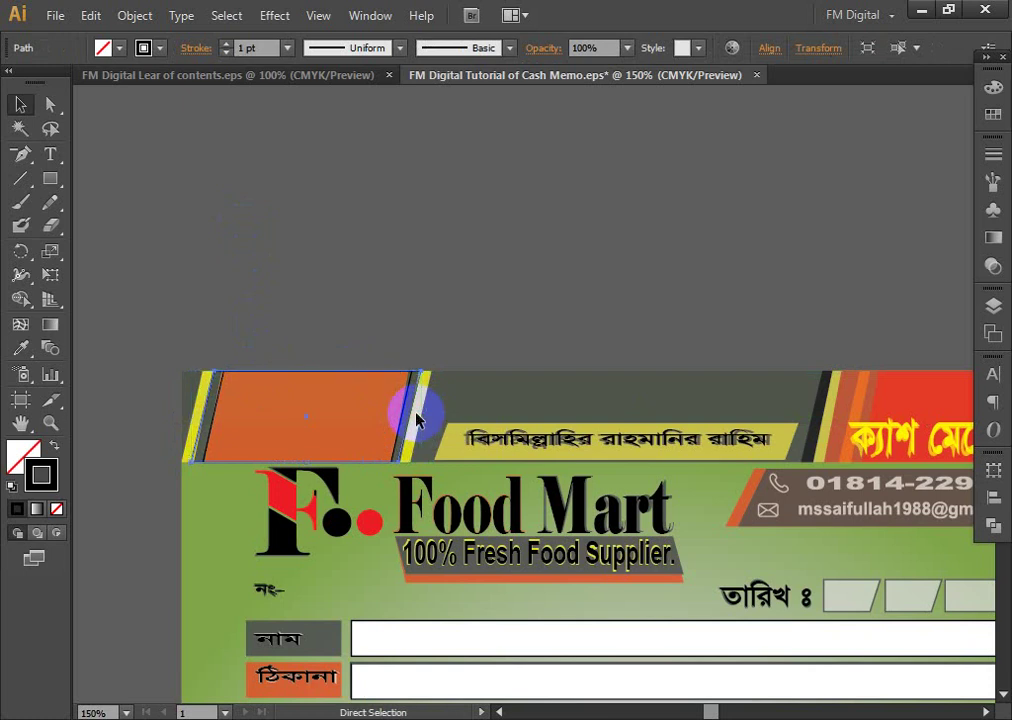
pyautogui.press('ctrl')
pyautogui.press('Right')
pyautogui.press('Right')
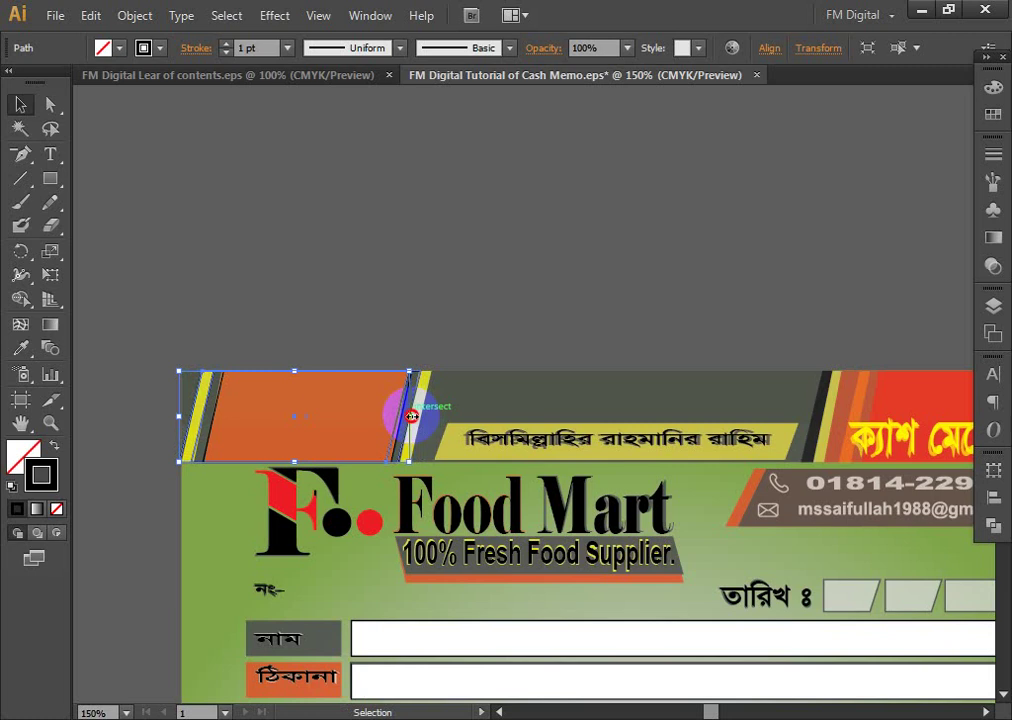
pyautogui.moveTo(415, 413); pyautogui.dragTo(434, 414)
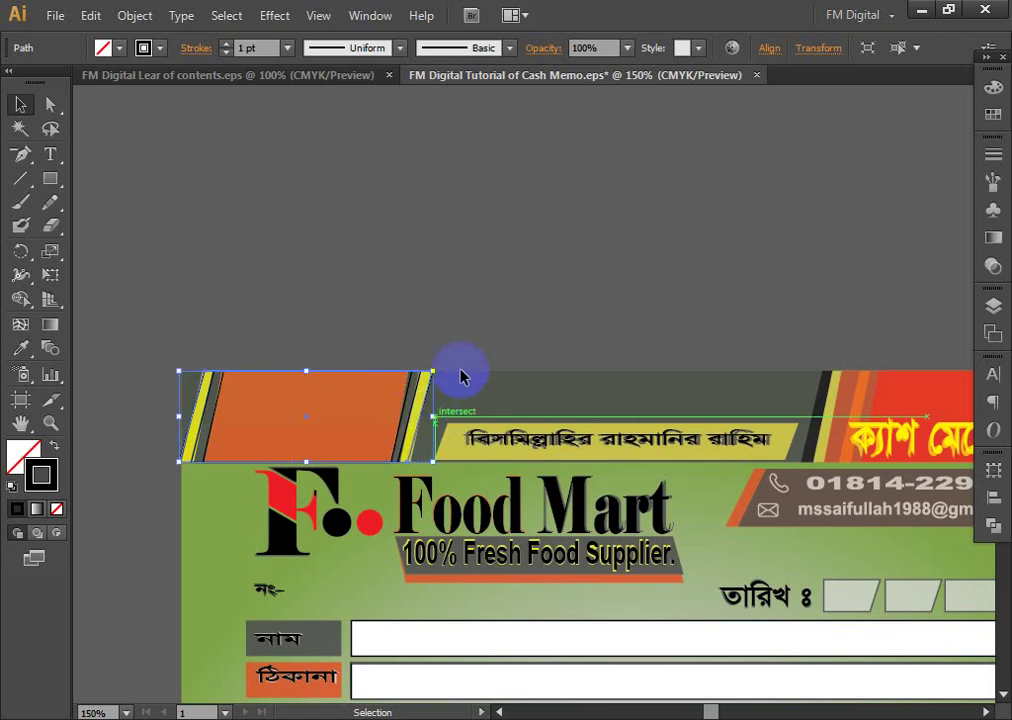
pyautogui.click(456, 300)
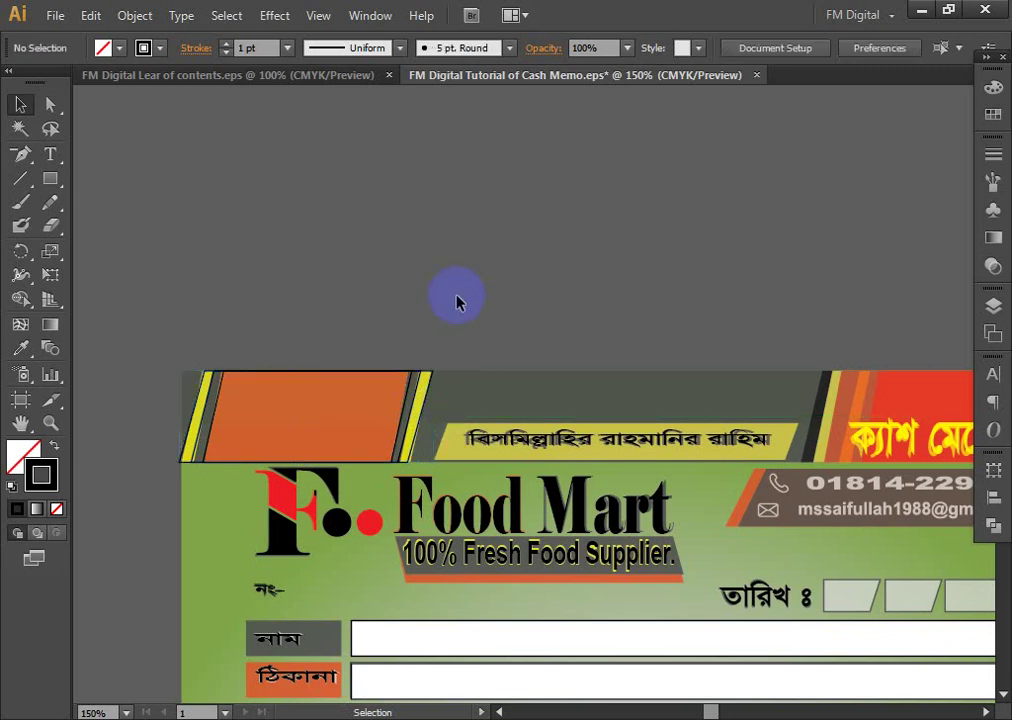
# - Remove the slanted panel's outline and fill it red
pyautogui.moveTo(418, 388); pyautogui.dragTo(406, 392)
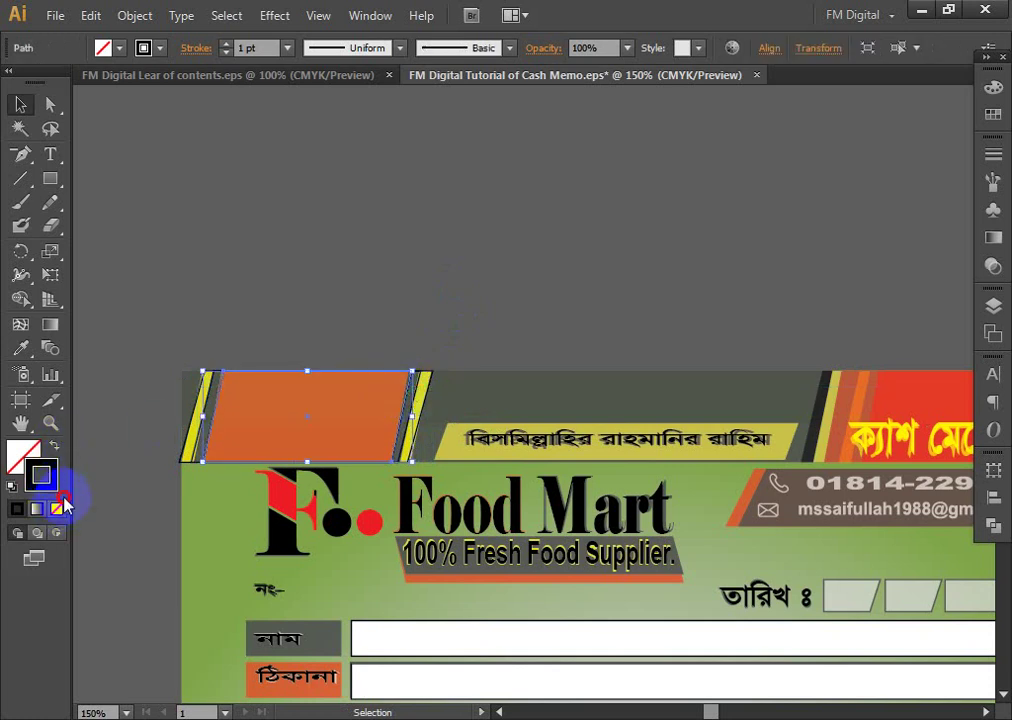
pyautogui.click(57, 509)
pyautogui.click(35, 468)
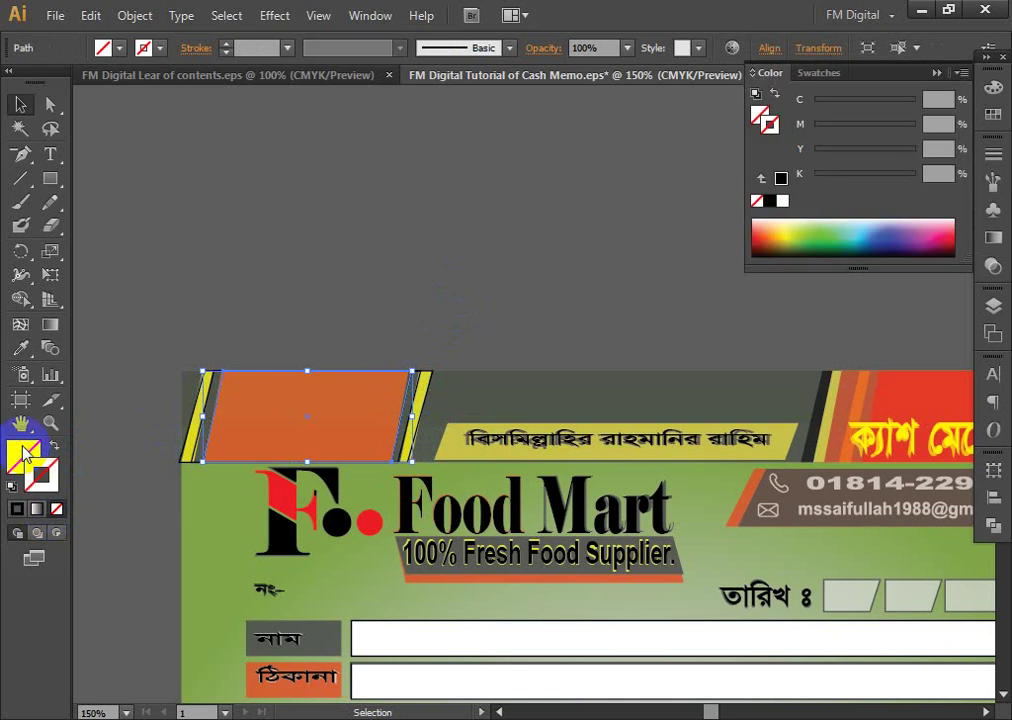
pyautogui.moveTo(831, 150); pyautogui.dragTo(967, 129)
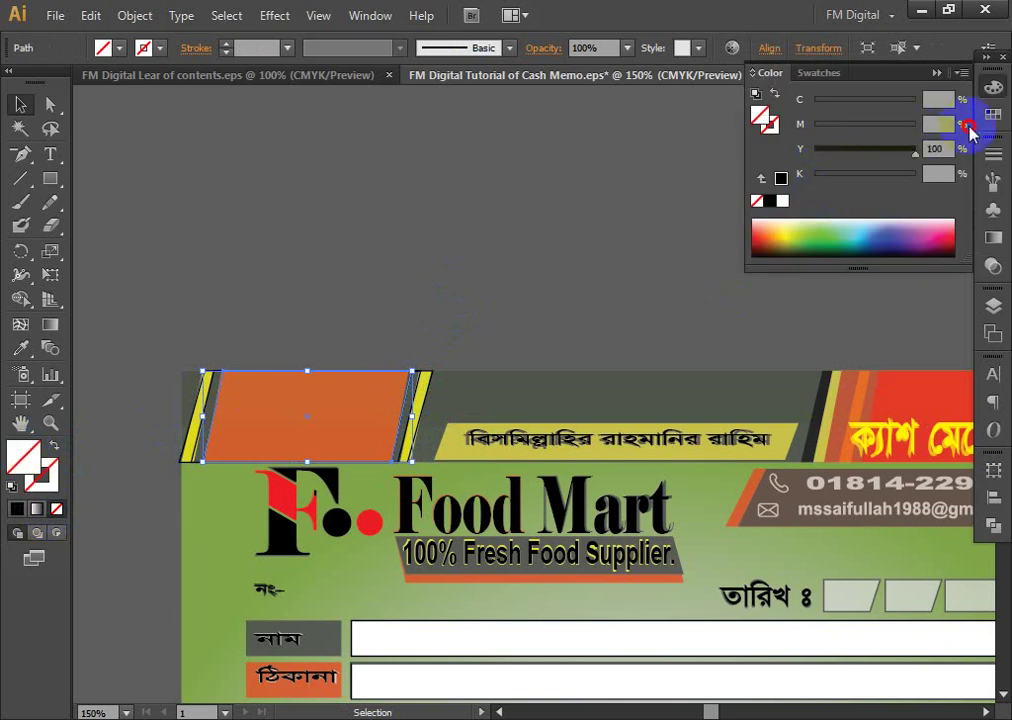
pyautogui.moveTo(847, 124); pyautogui.dragTo(963, 135)
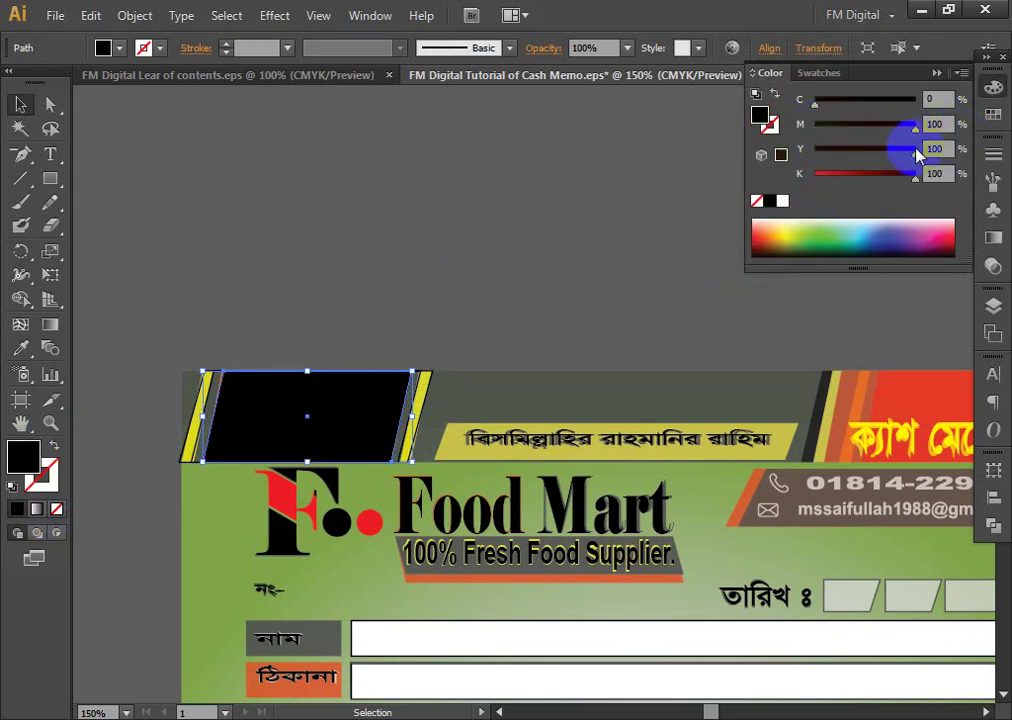
pyautogui.click(427, 284)
pyautogui.click(368, 418)
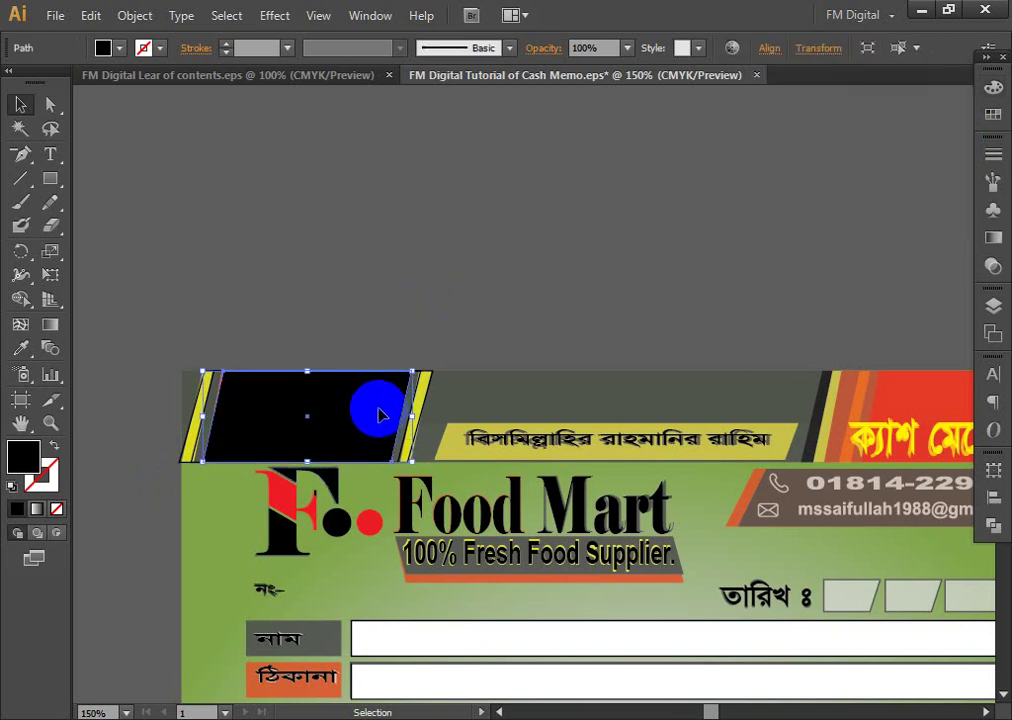
pyautogui.click(470, 350)
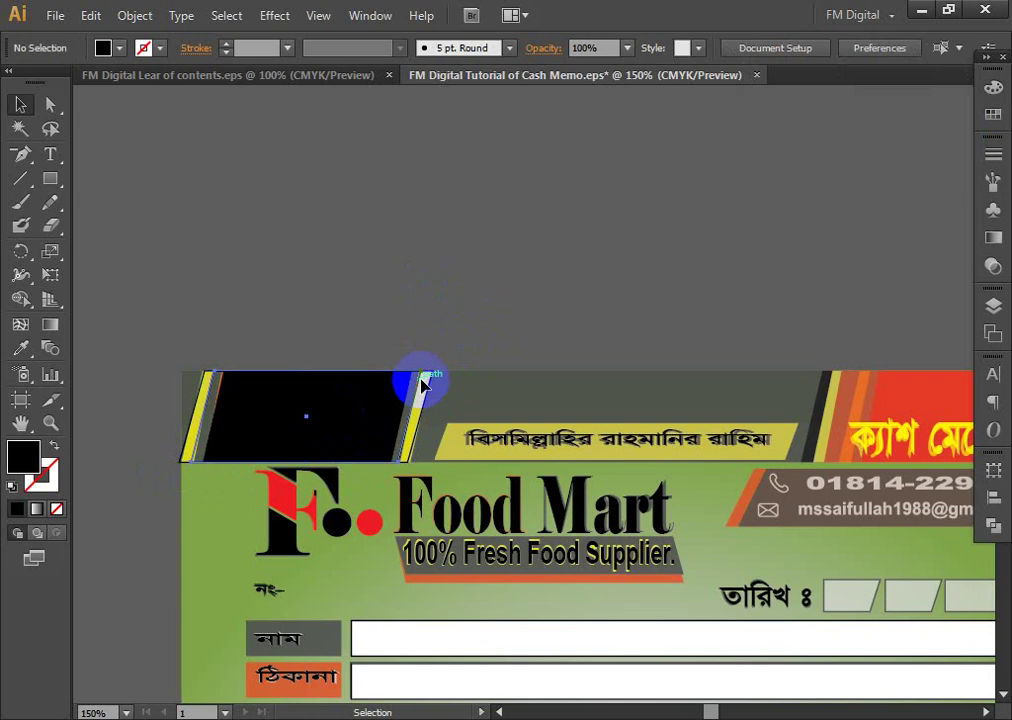
pyautogui.click(422, 385)
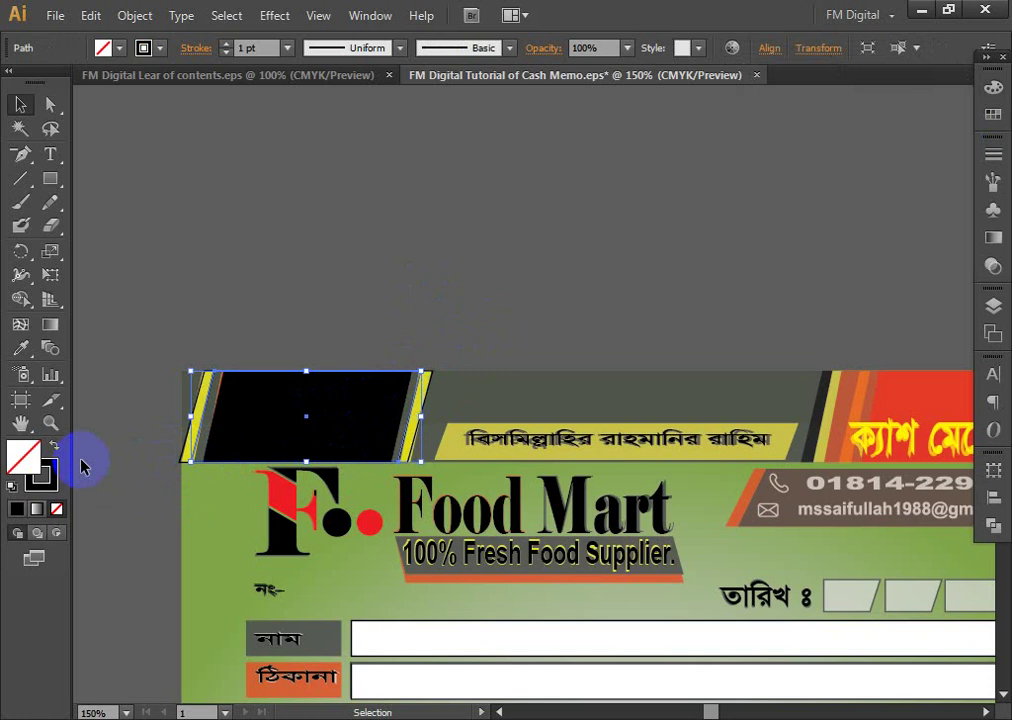
pyautogui.click(24, 462)
pyautogui.click(368, 327)
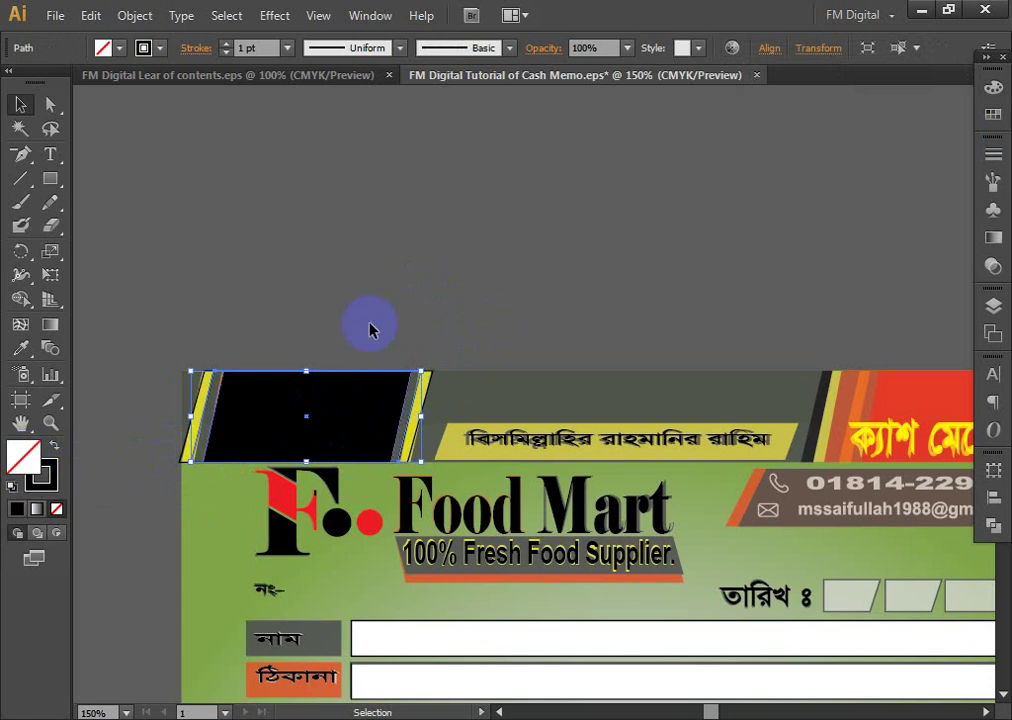
pyautogui.click(311, 397)
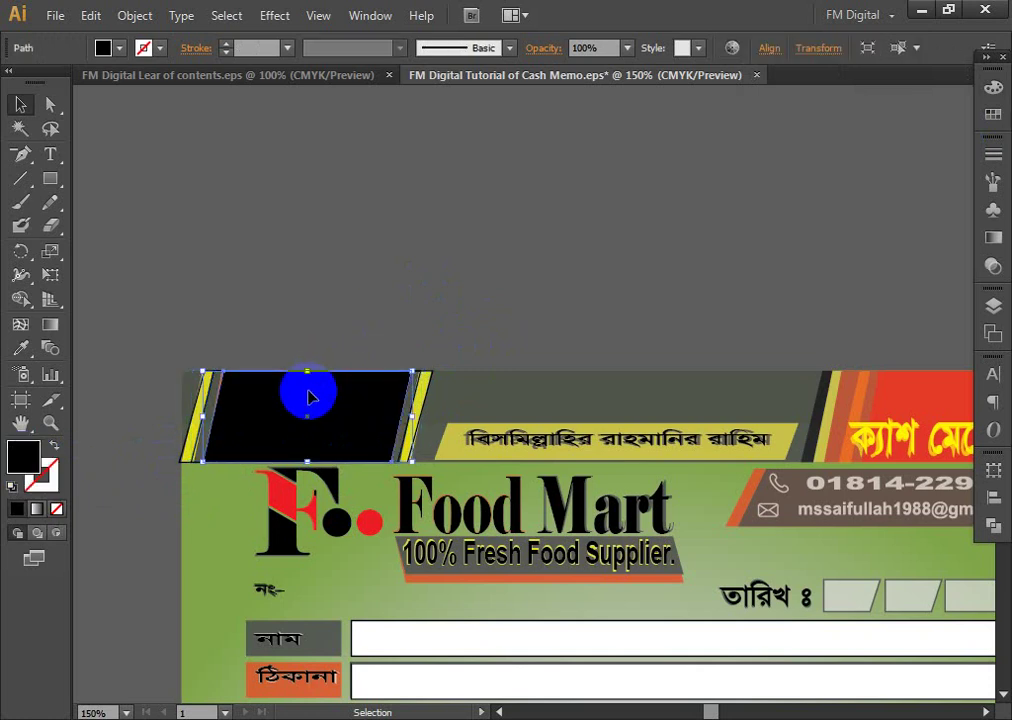
pyautogui.click(993, 88)
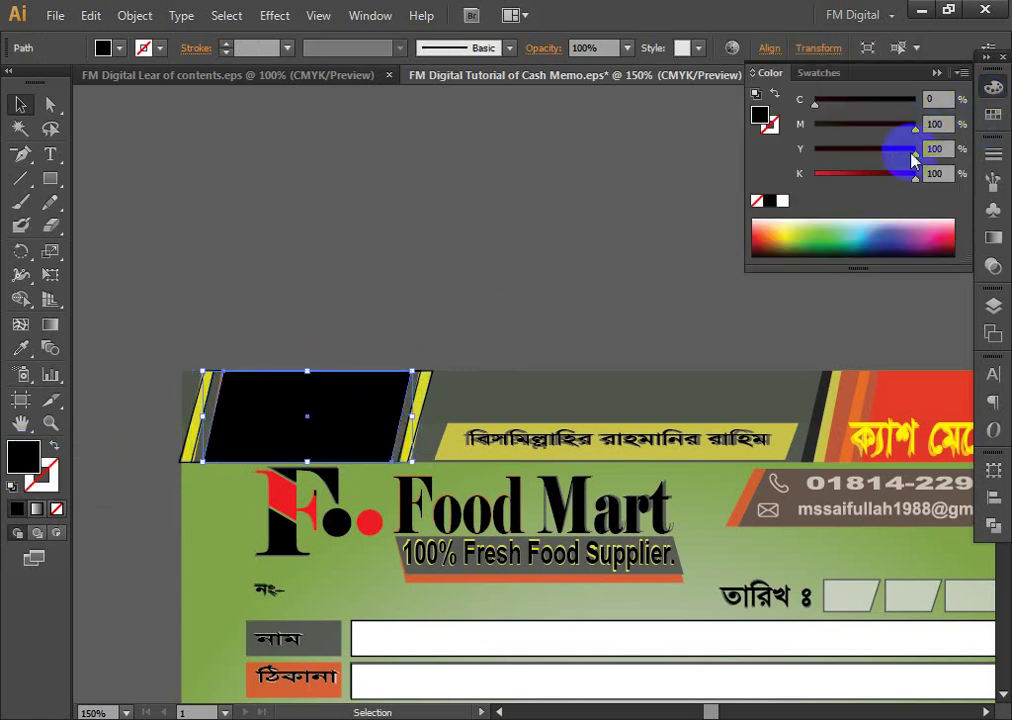
pyautogui.moveTo(912, 173); pyautogui.dragTo(635, 206)
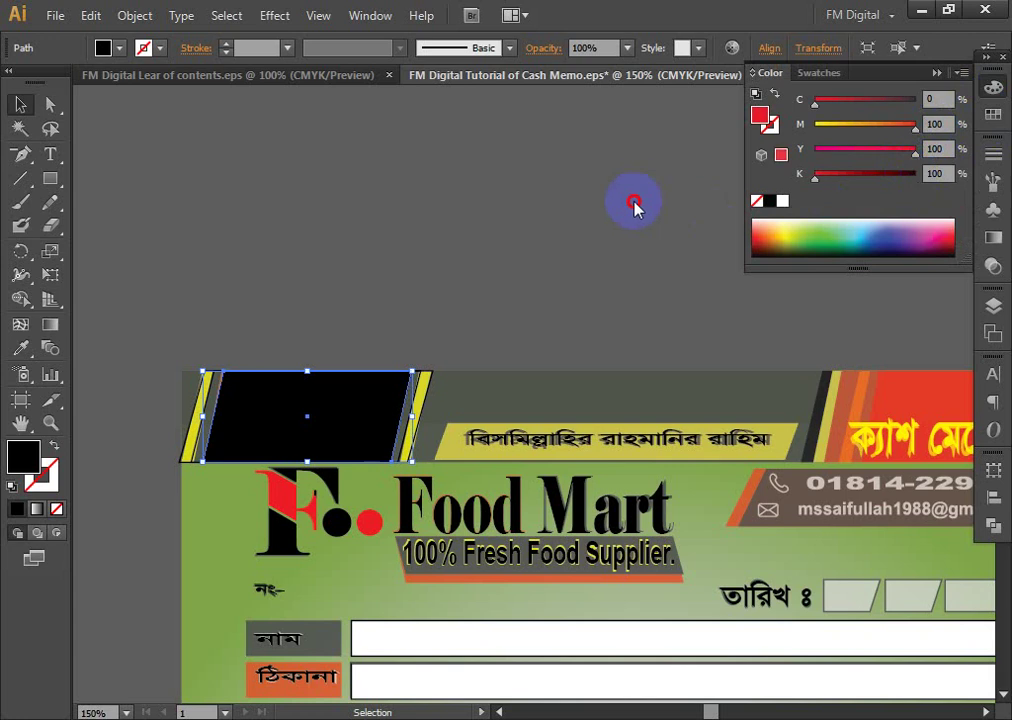
# - Make the larger slanted shape solid black with no outline
pyautogui.click(460, 325)
pyautogui.click(420, 396)
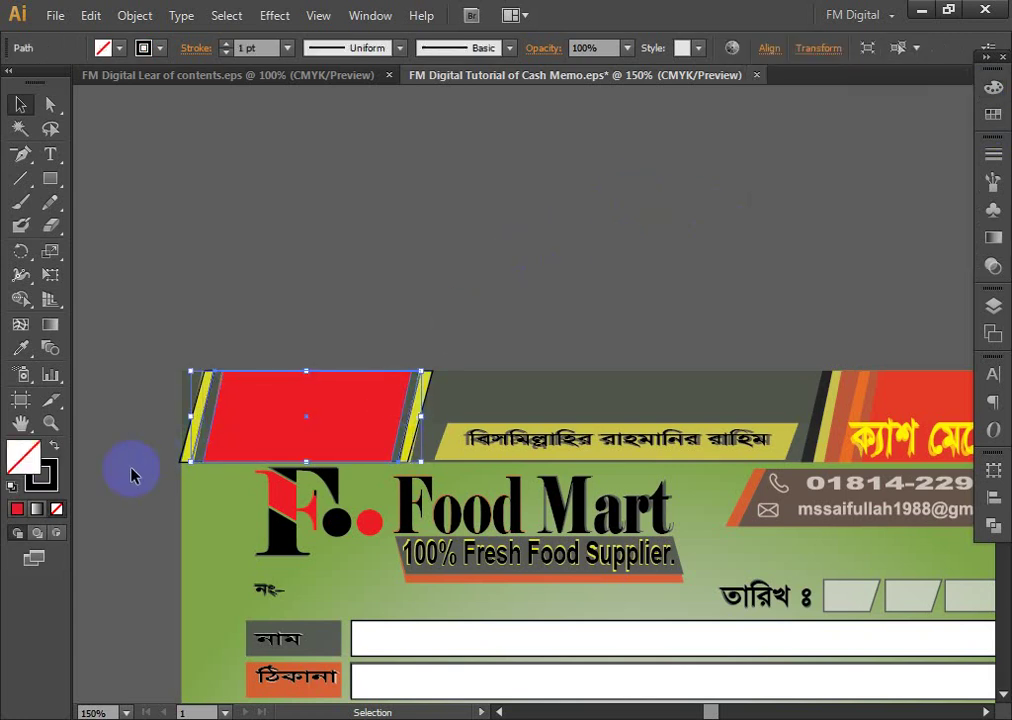
pyautogui.click(47, 478)
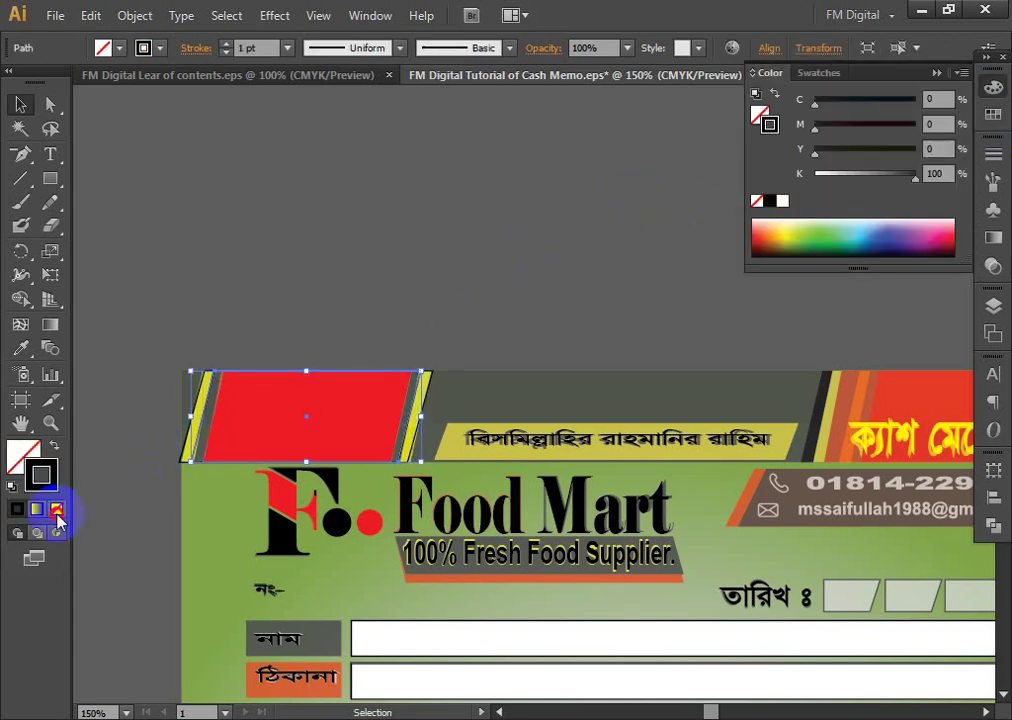
pyautogui.click(56, 510)
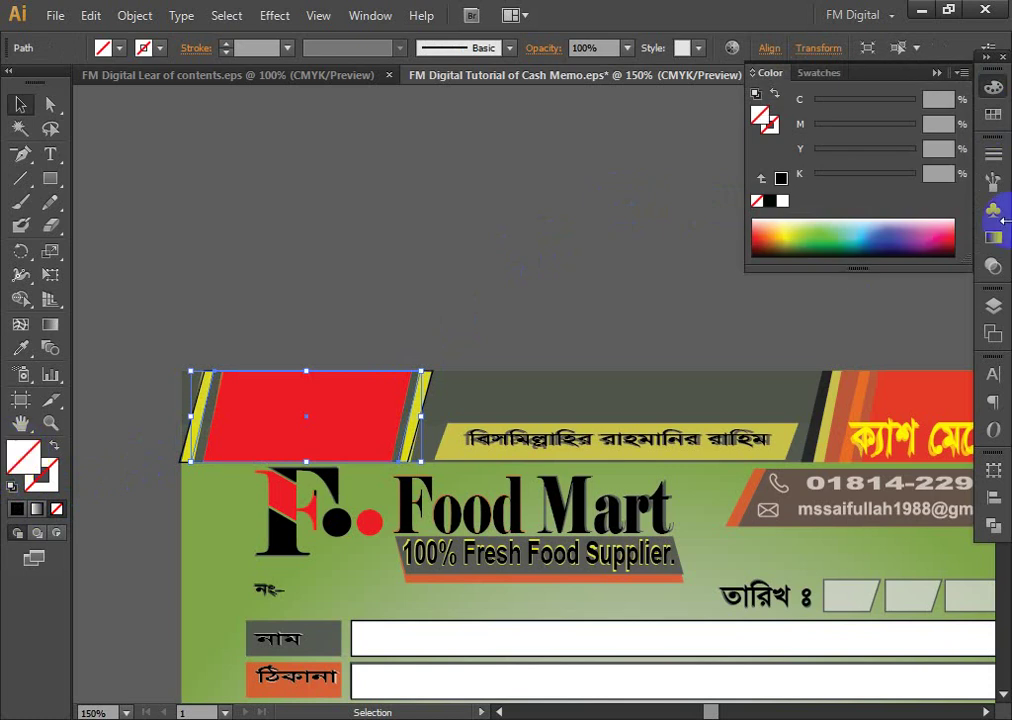
pyautogui.press('x')
pyautogui.moveTo(897, 174); pyautogui.dragTo(930, 174)
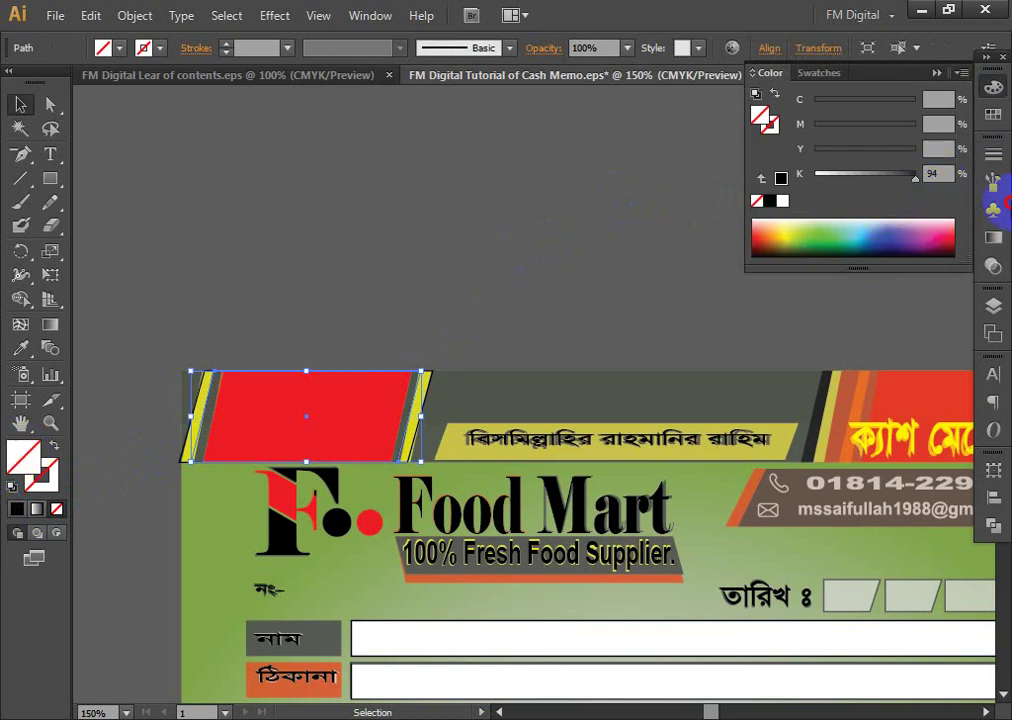
pyautogui.click(655, 175)
pyautogui.click(492, 334)
pyautogui.click(345, 410)
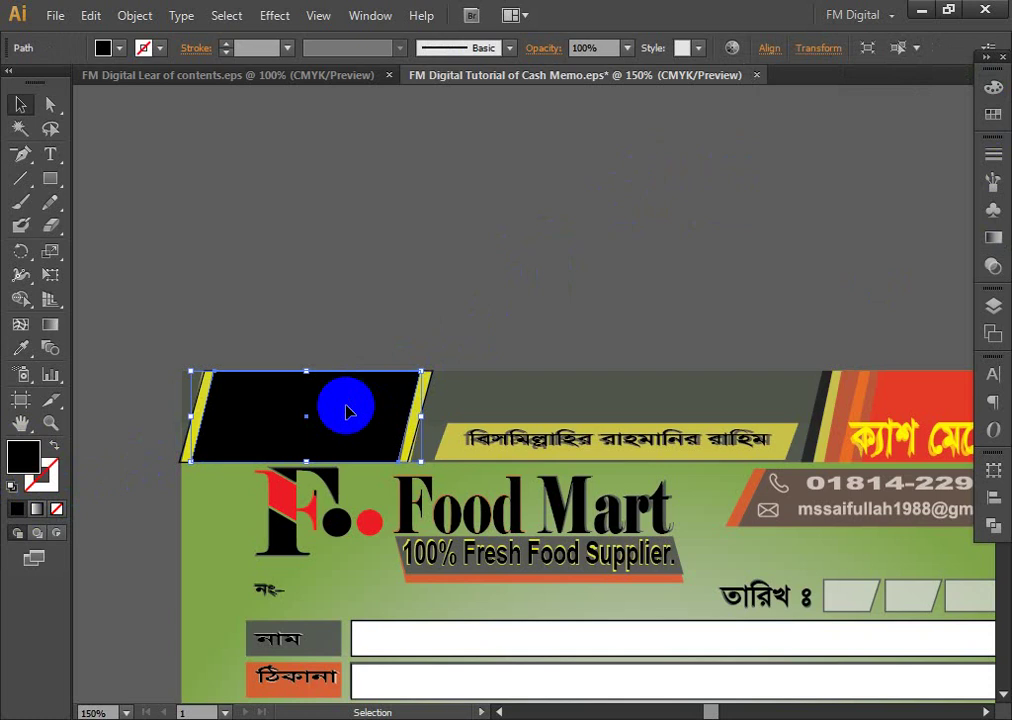
# - Move the black parallelogram back down over the red header panel
pyautogui.hotkey('shift', 'Up')
pyautogui.hotkey('shift', 'Up')
pyautogui.hotkey('shift', 'Up')
pyautogui.hotkey('shift', 'Up')
pyautogui.hotkey('shift', 'Up')
pyautogui.hotkey('shift', 'Up')
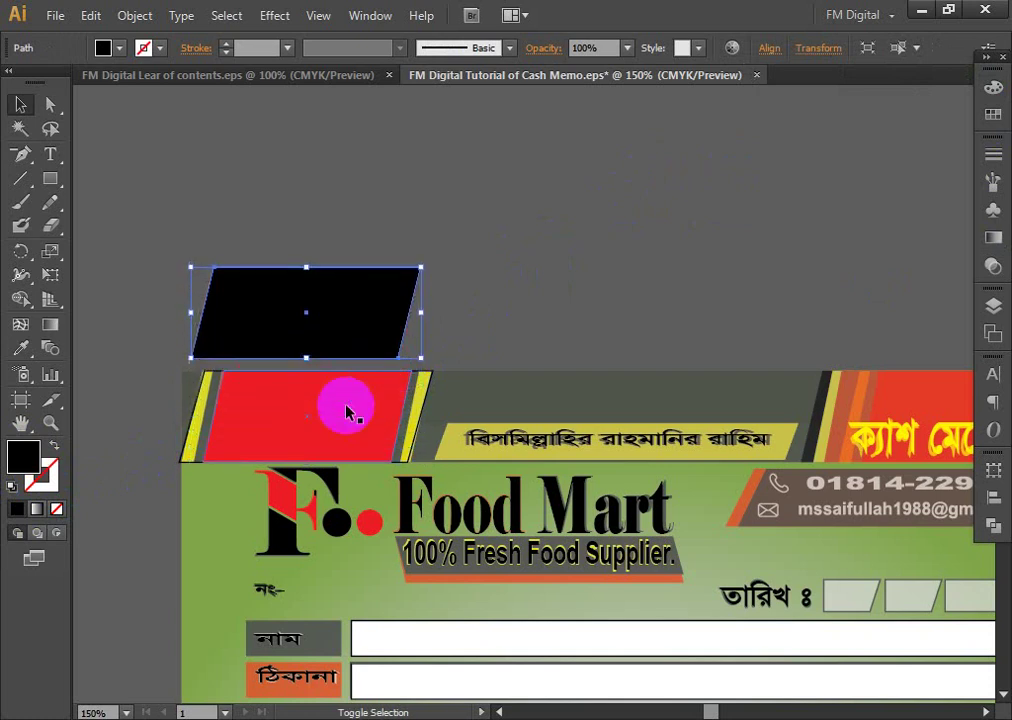
pyautogui.hotkey('shift', 'Up')
pyautogui.hotkey('shift', 'Up')
pyautogui.click(345, 410)
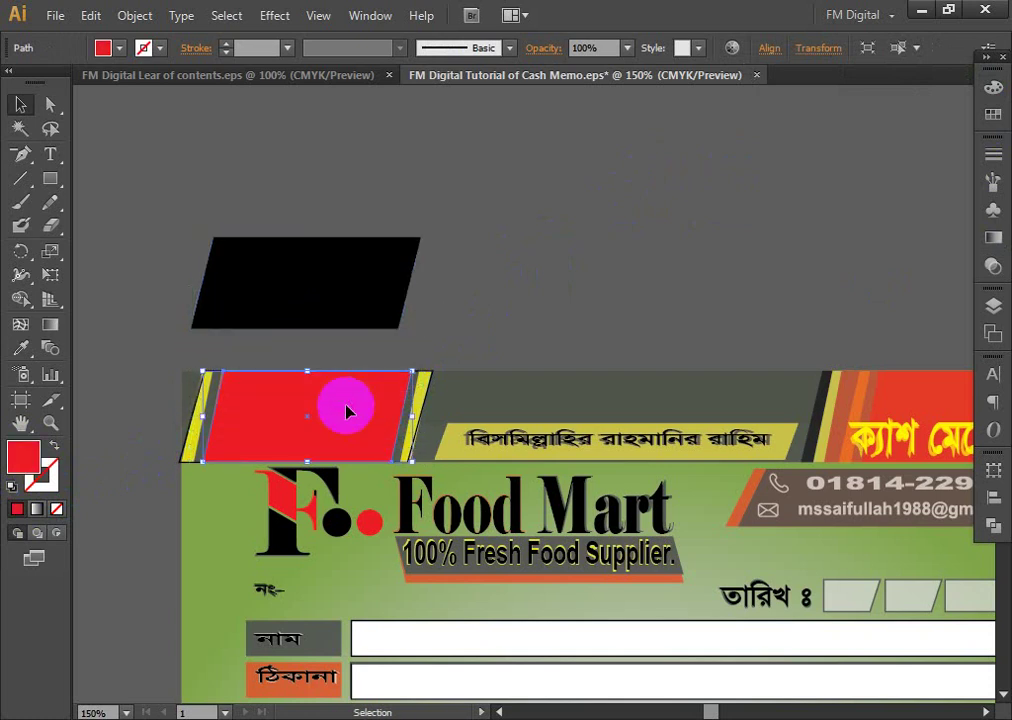
pyautogui.press('a')
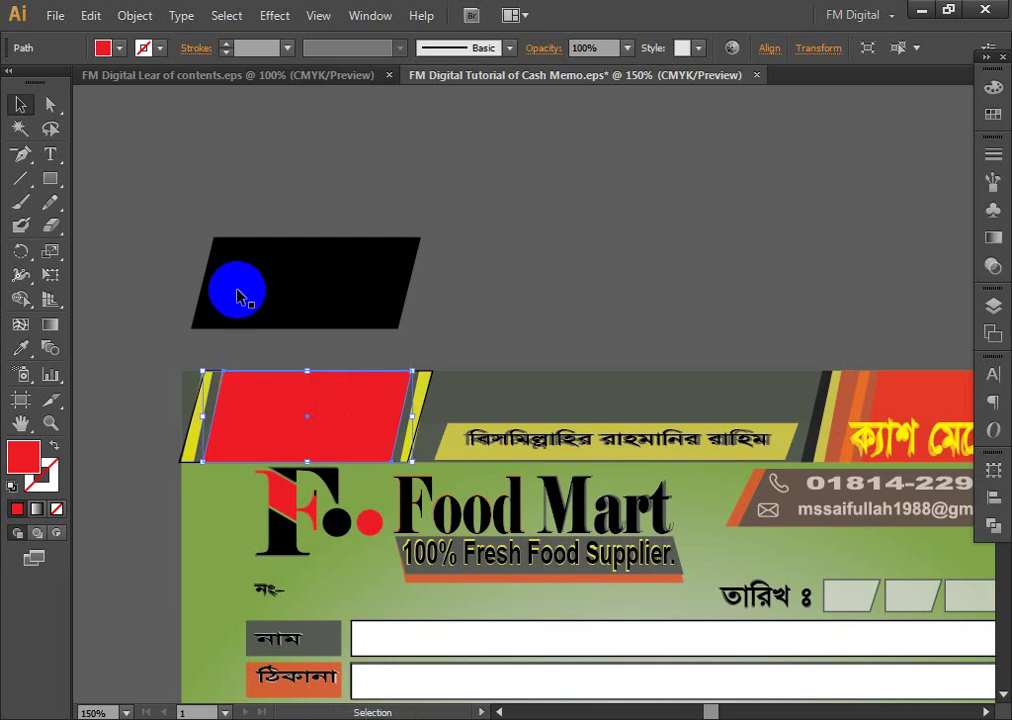
pyautogui.moveTo(260, 264)
pyautogui.mouseDown()
pyautogui.moveTo(275, 399)
pyautogui.moveTo(263, 401)
pyautogui.mouseUp()
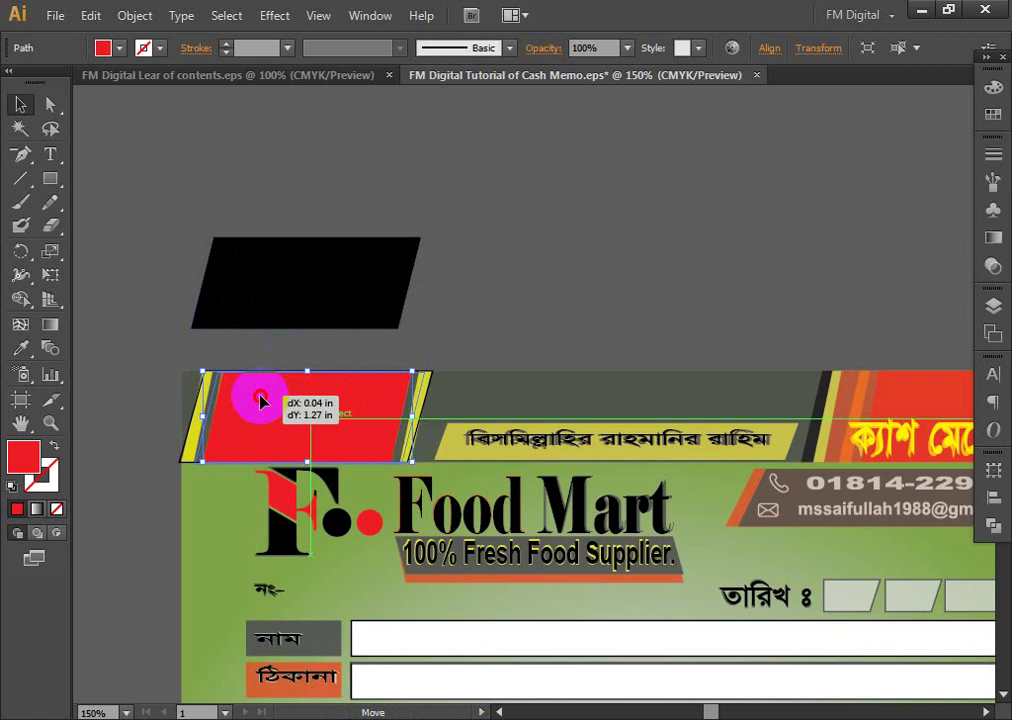
pyautogui.moveTo(263, 401); pyautogui.dragTo(258, 403)
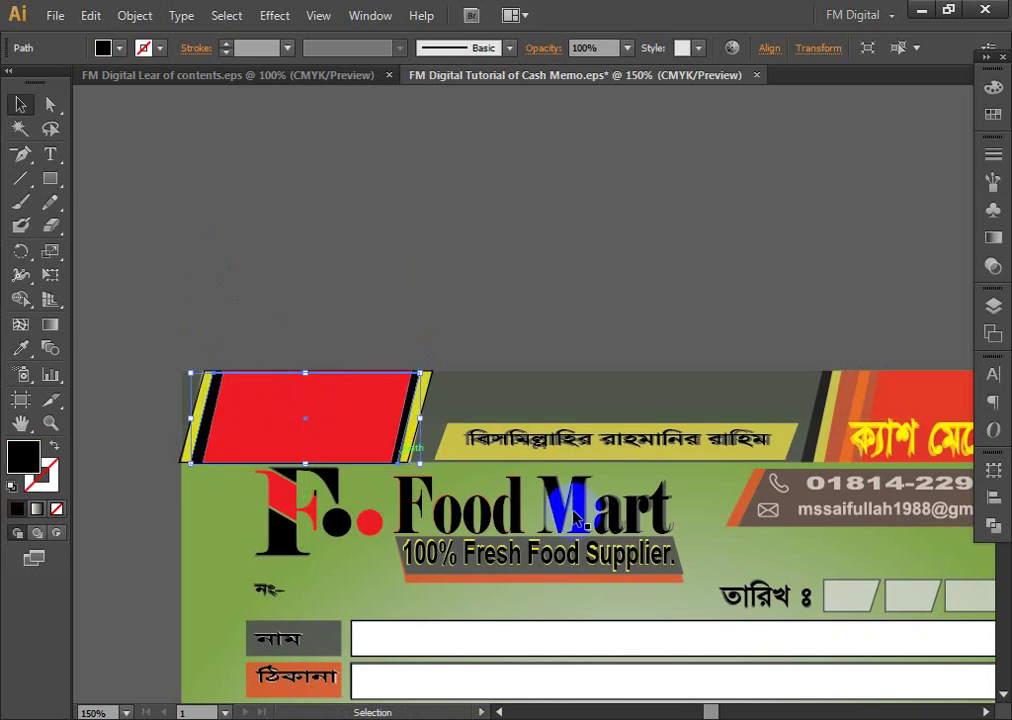
pyautogui.press('Up')
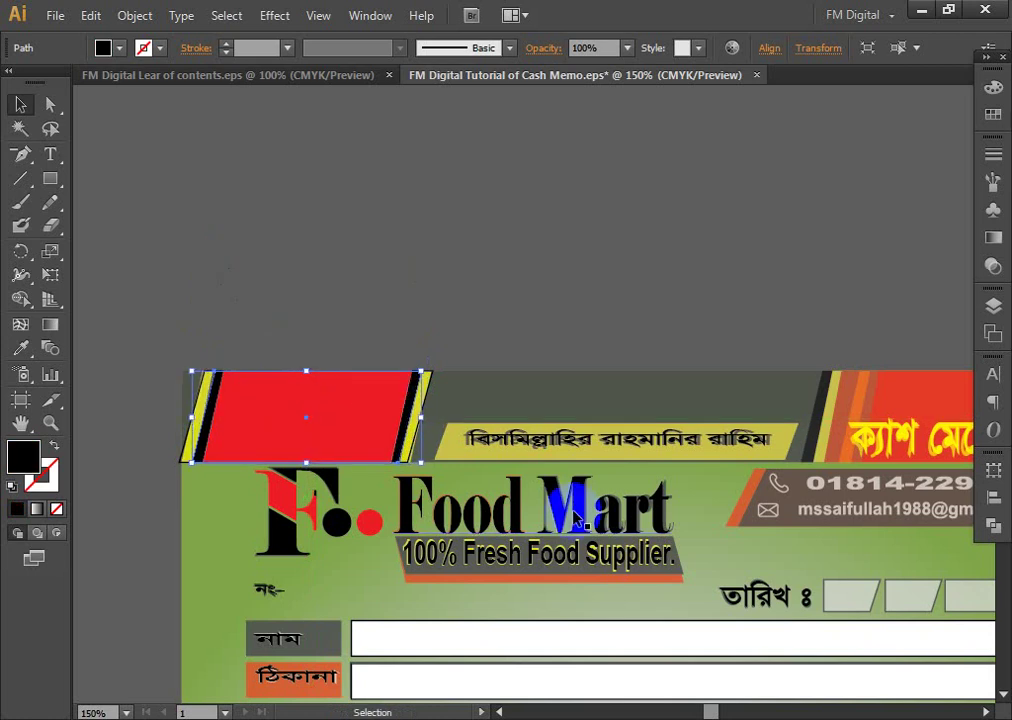
# - Give the shape behind the red panel no stroke and a yellow fill
pyautogui.click(533, 262)
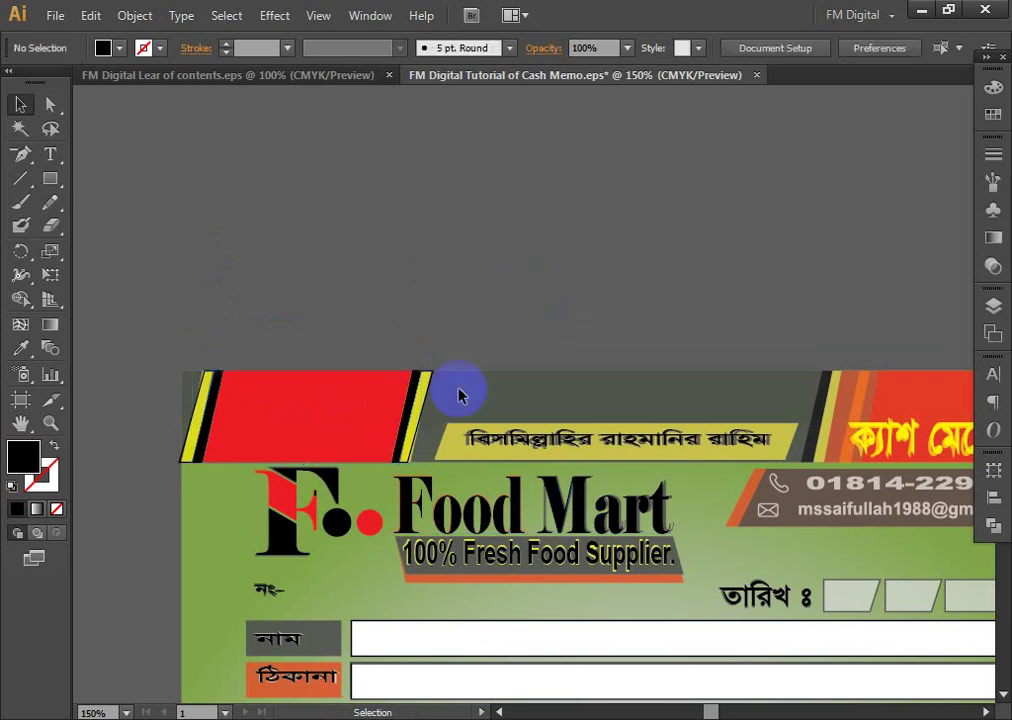
pyautogui.click(428, 400)
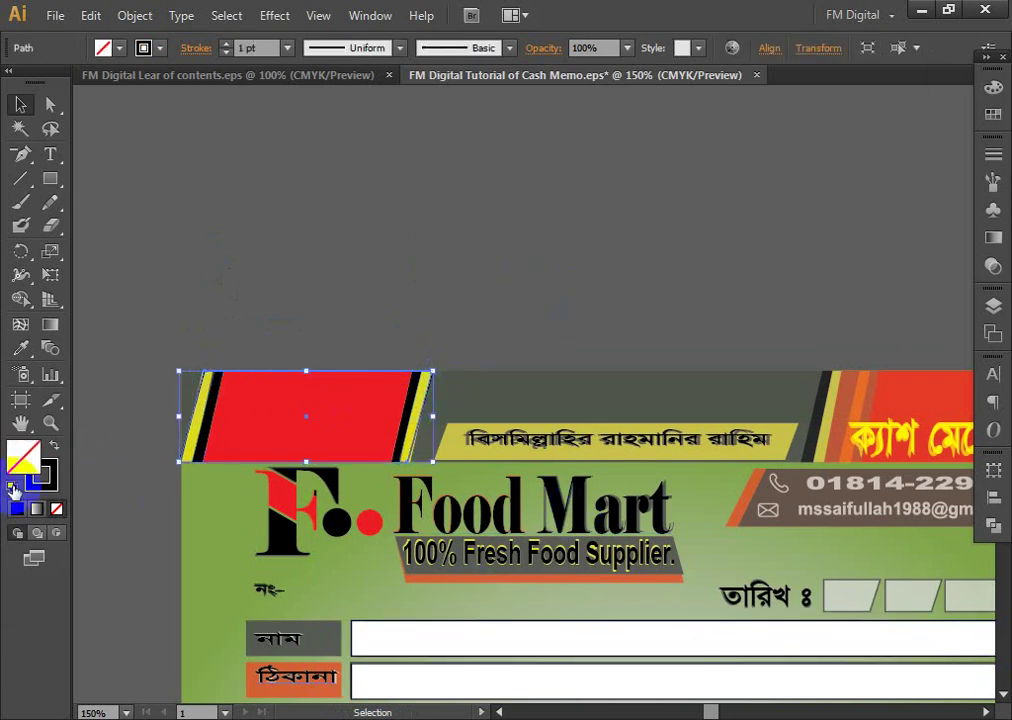
pyautogui.click(41, 475)
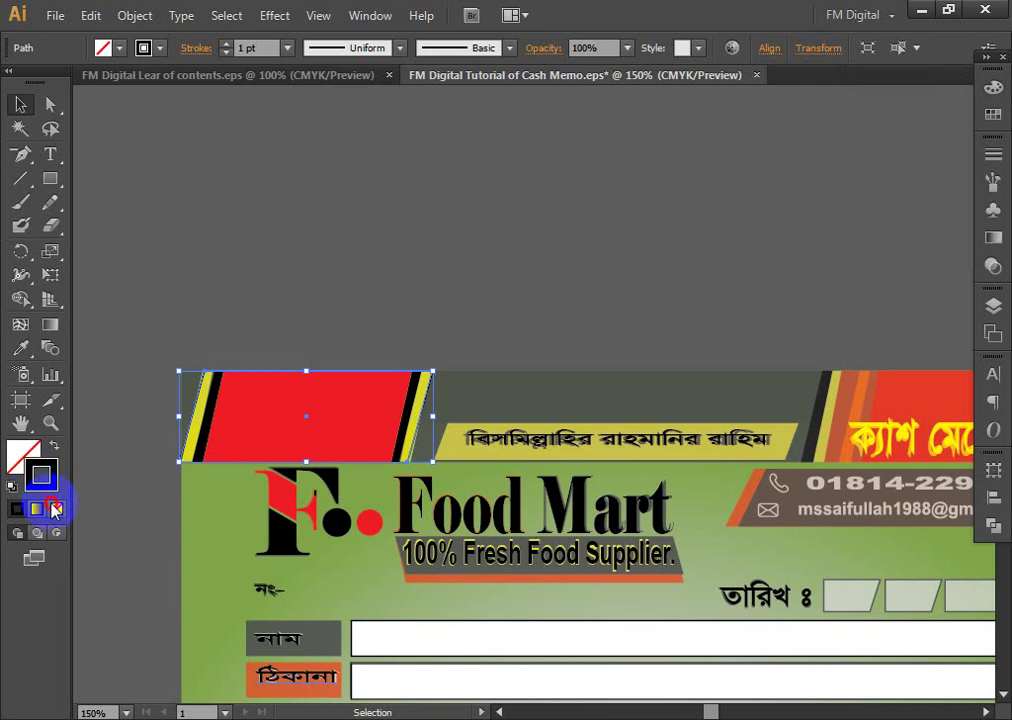
pyautogui.click(56, 508)
pyautogui.click(37, 468)
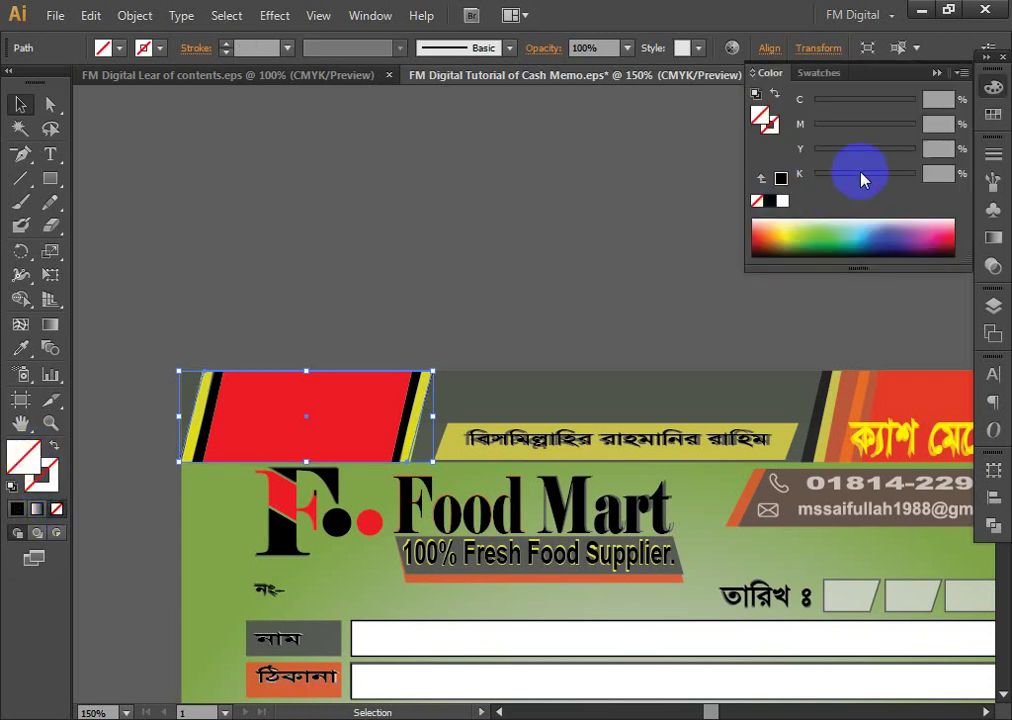
pyautogui.write('25100')
pyautogui.press('Return')
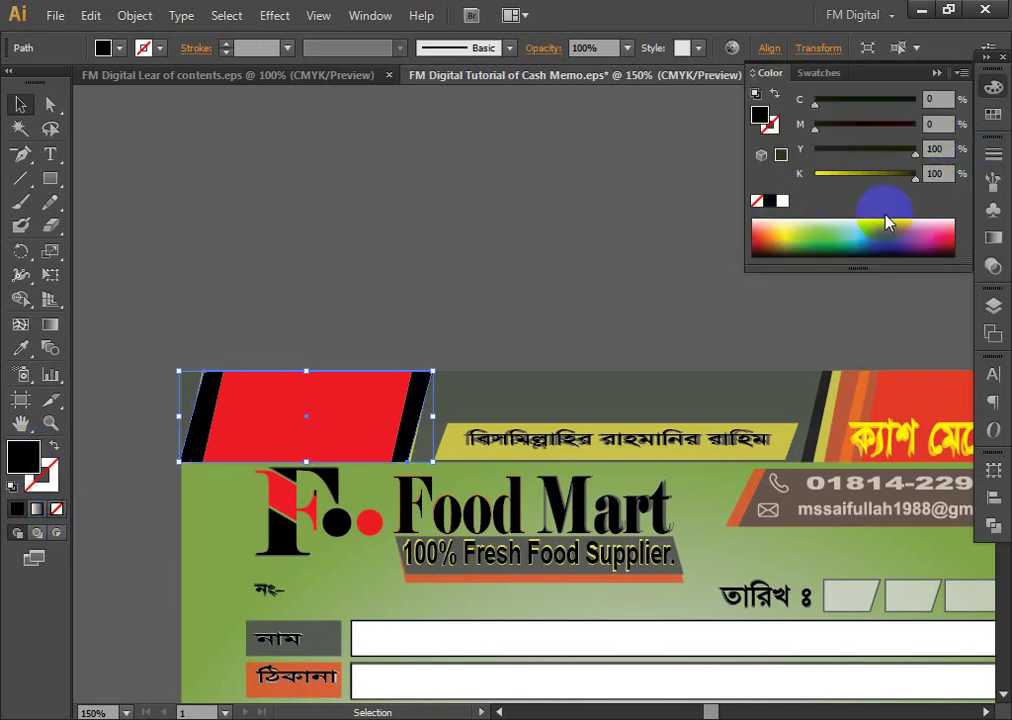
pyautogui.click(808, 188)
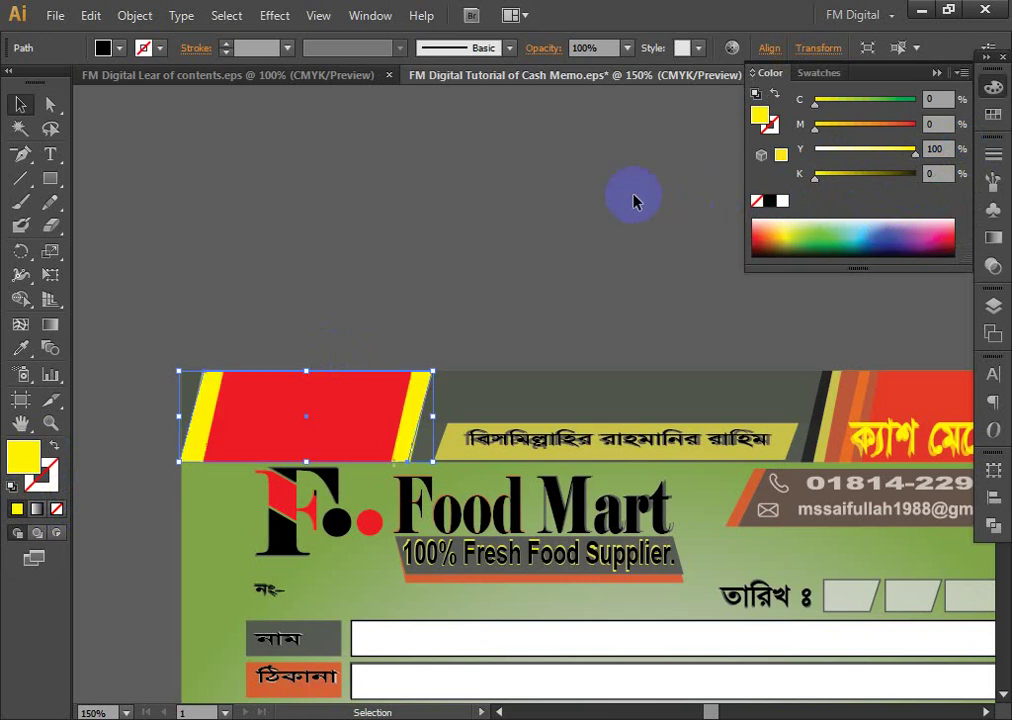
pyautogui.click(531, 201)
# - Lift the red and yellow parallelograms upward to uncover the black one
pyautogui.click(416, 404)
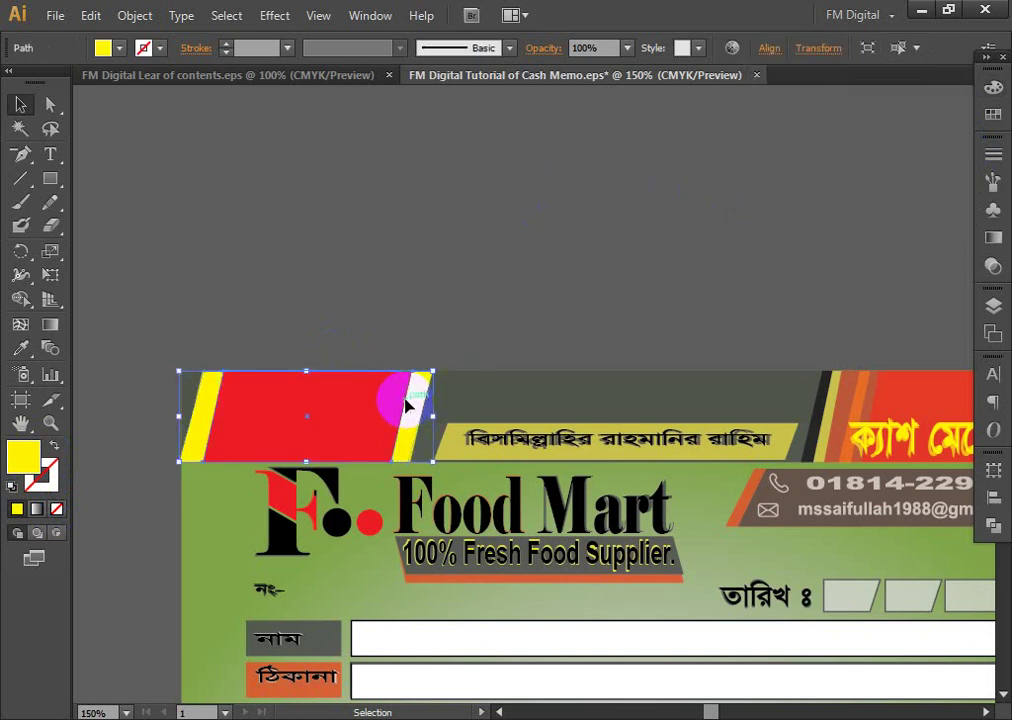
pyautogui.click(370, 405)
pyautogui.hotkey('shift', 'Up')
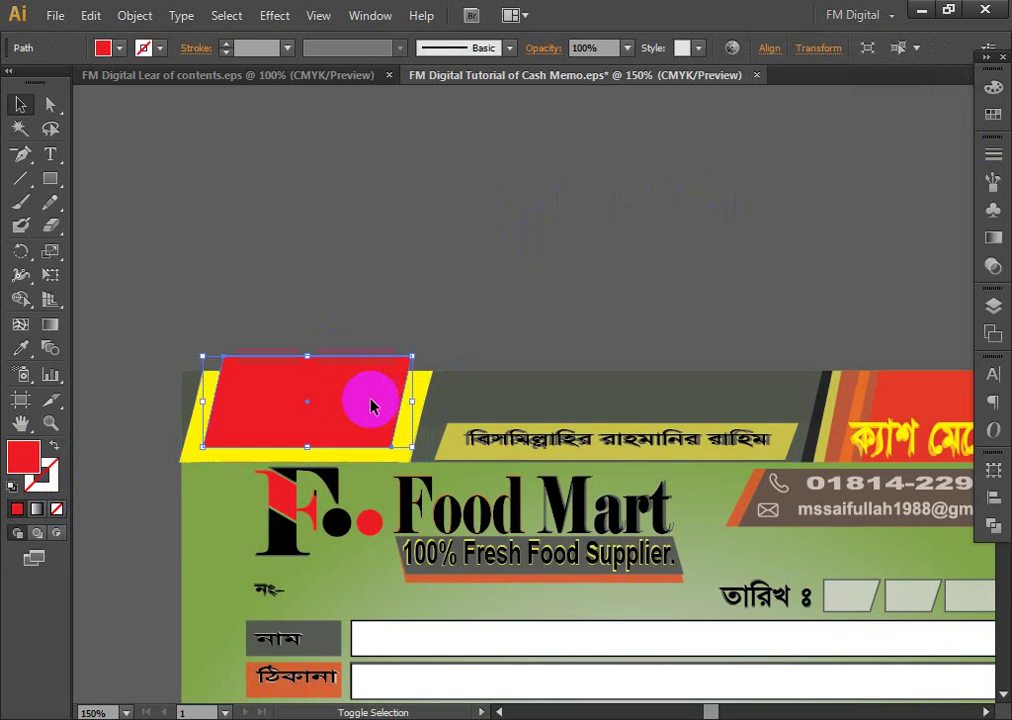
pyautogui.hotkey('shift', 'Up')
pyautogui.hotkey('shift', 'Up')
pyautogui.hotkey('shift', 'Up')
pyautogui.hotkey('shift', 'Up')
pyautogui.hotkey('shift', 'Up')
pyautogui.hotkey('shift', 'Up')
pyautogui.hotkey('shift', 'Up')
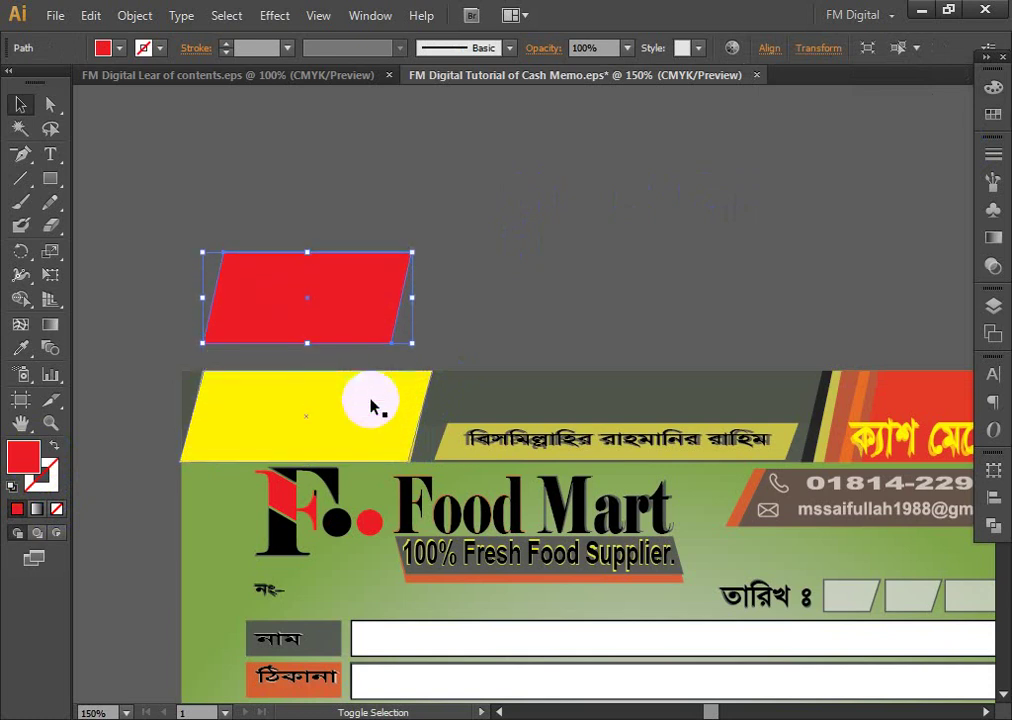
pyautogui.click(370, 403)
pyautogui.hotkey('shift', 'Up')
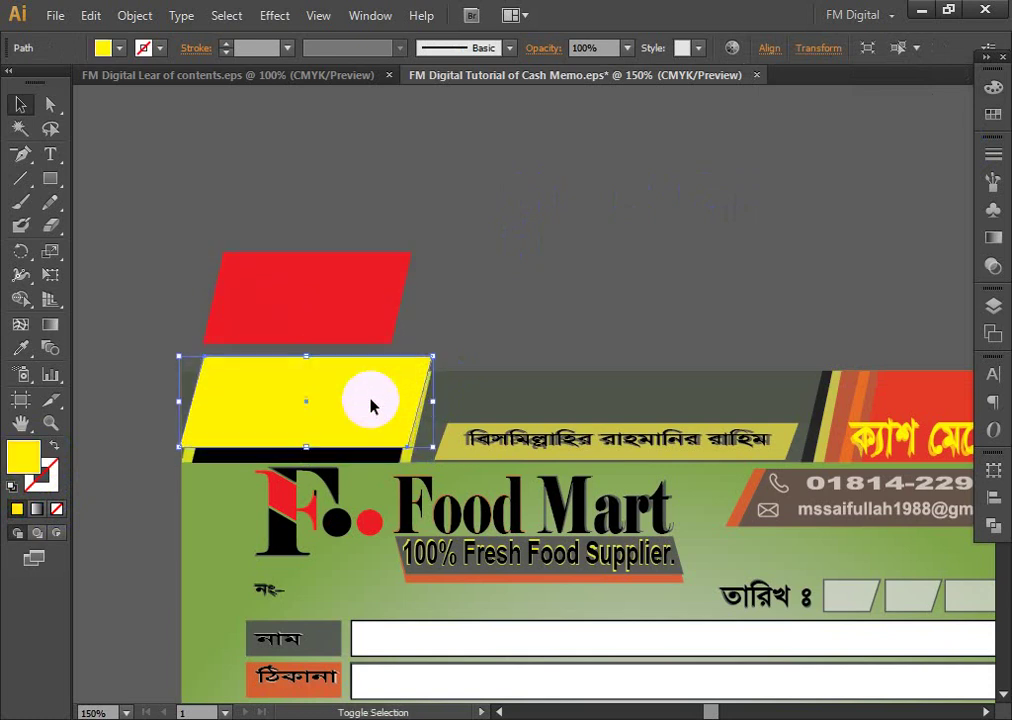
pyautogui.hotkey('shift', 'Up')
pyautogui.hotkey('shift', 'Up')
pyautogui.hotkey('shift', 'Up')
pyautogui.hotkey('shift', 'Up')
pyautogui.hotkey('shift', 'Up')
pyautogui.hotkey('shift', 'Up')
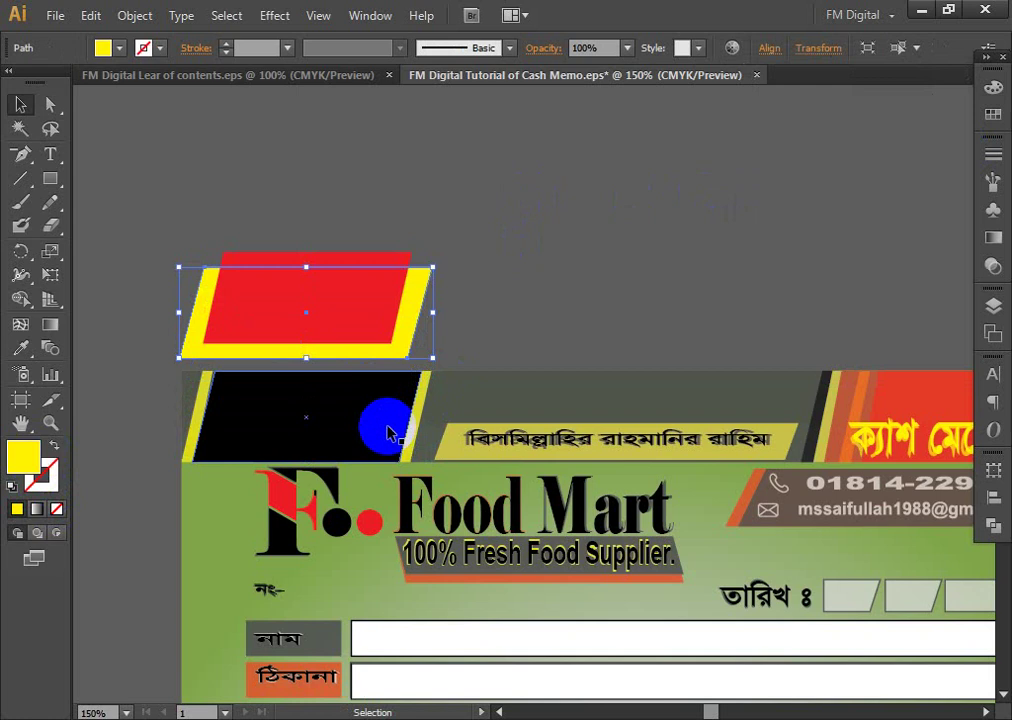
# - Put the black shape behind the red panel and lower the red and yellow shapes onto the header
pyautogui.click(388, 430)
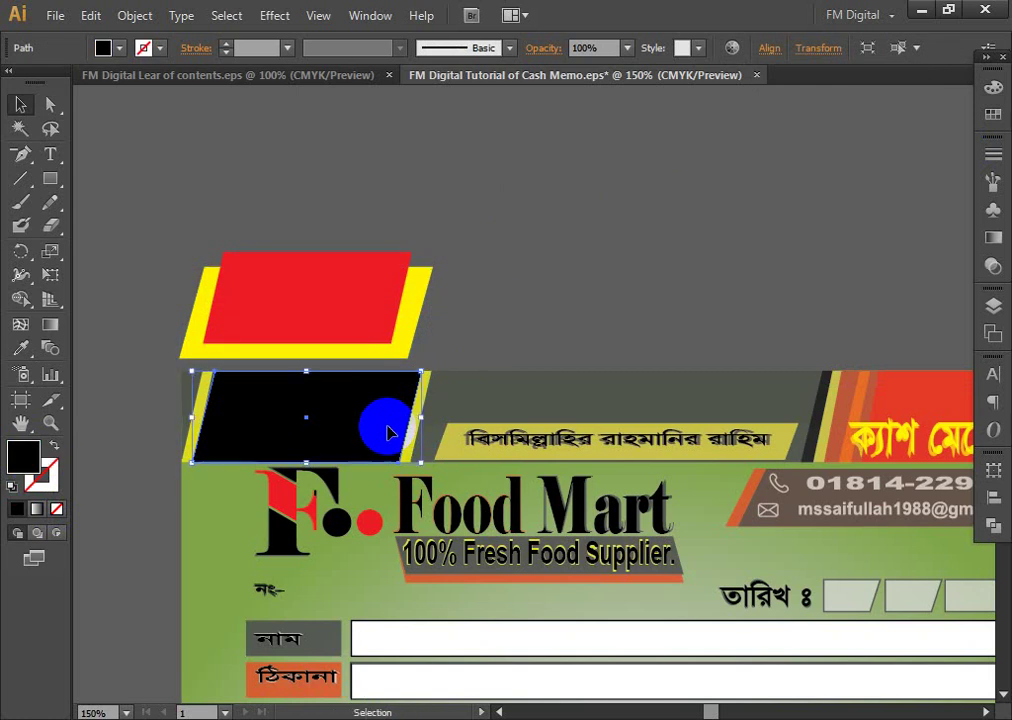
pyautogui.keyDown('shift'); pyautogui.click(366, 332); pyautogui.keyUp('shift')
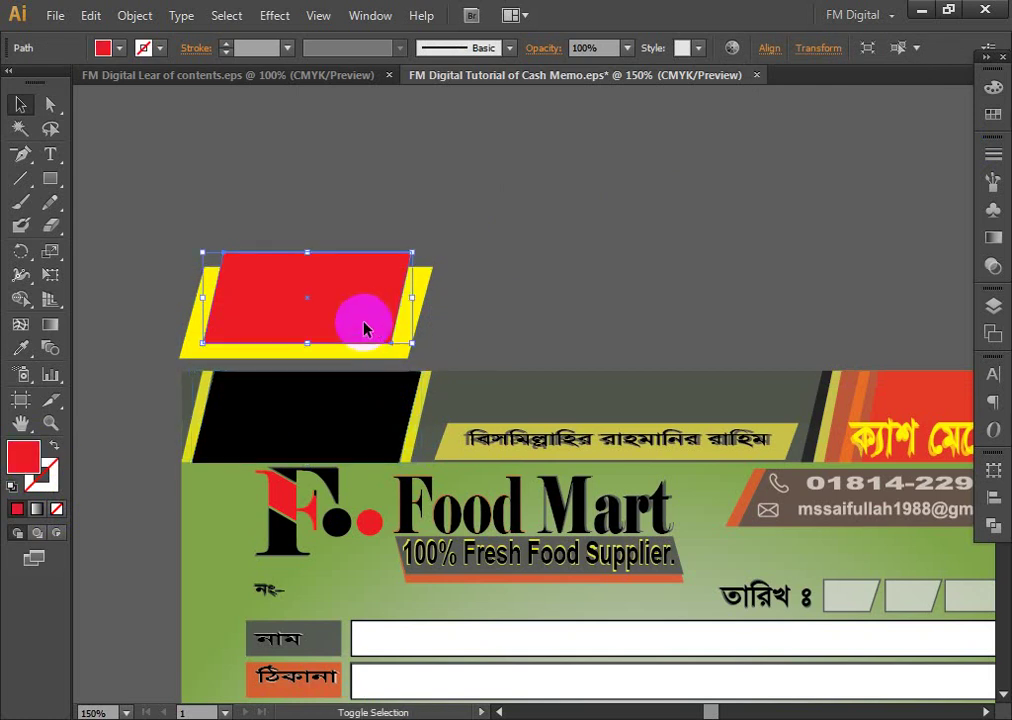
pyautogui.hotkey('shift', 'Down')
pyautogui.hotkey('shift', 'Down')
pyautogui.hotkey('shift', 'Down')
pyautogui.hotkey('shift', 'Down')
pyautogui.hotkey('shift', 'Down')
pyautogui.hotkey('shift', 'Down')
pyautogui.hotkey('shift', 'Down')
pyautogui.hotkey('shift', 'Down')
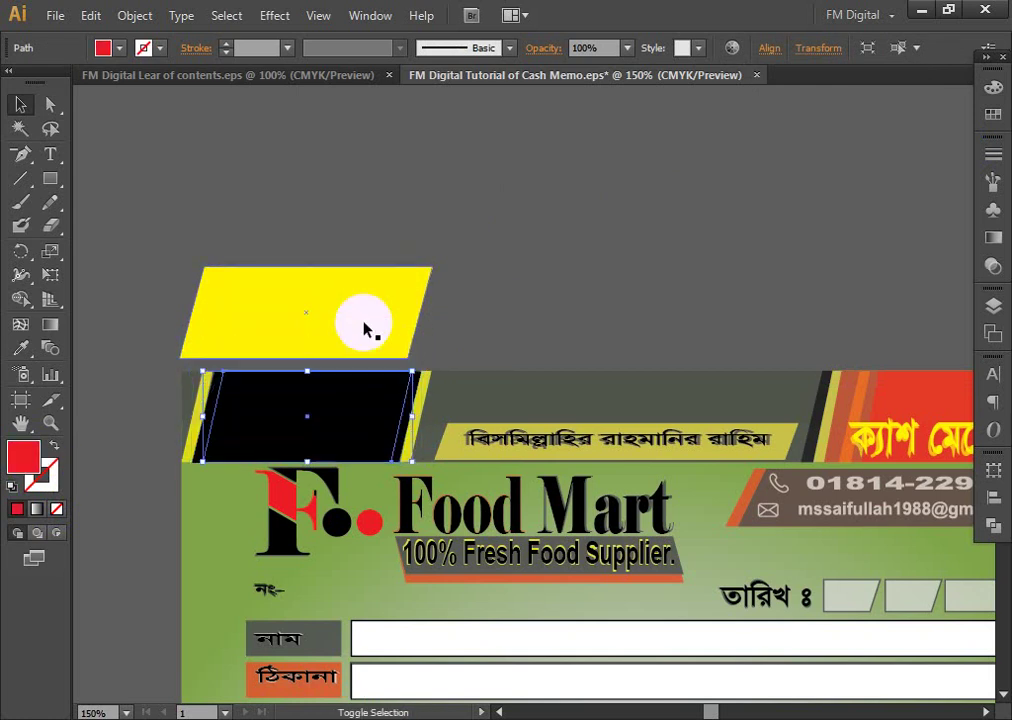
pyautogui.press('a')
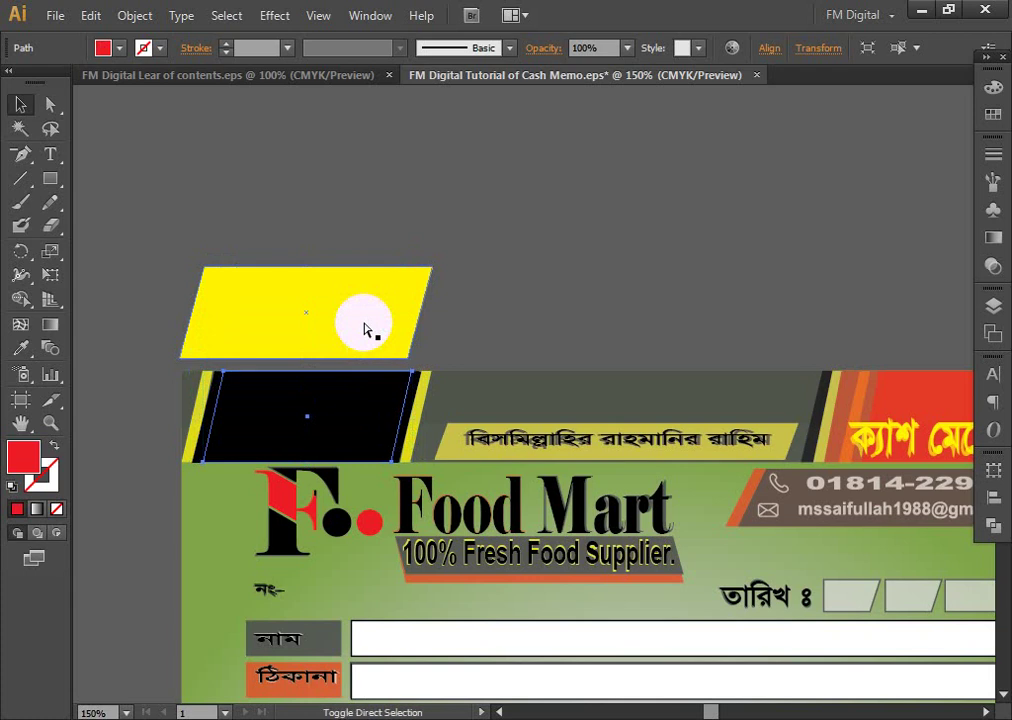
pyautogui.press('Delete')
pyautogui.click(365, 328)
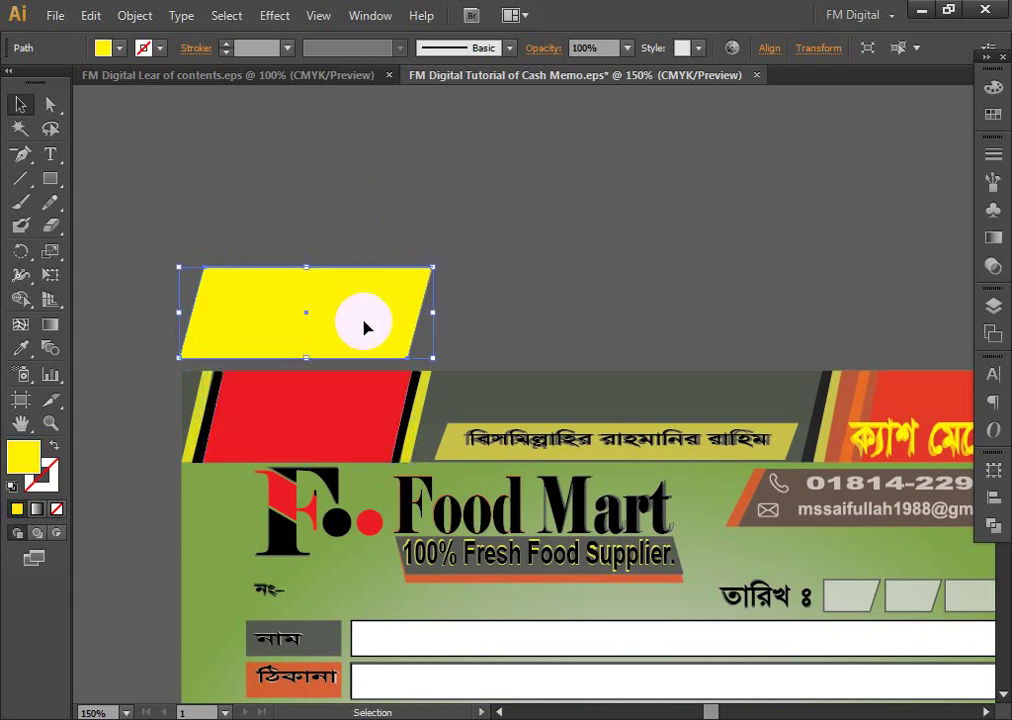
pyautogui.hotkey('shift', 'Down')
pyautogui.hotkey('shift', 'Down')
pyautogui.hotkey('shift', 'Down')
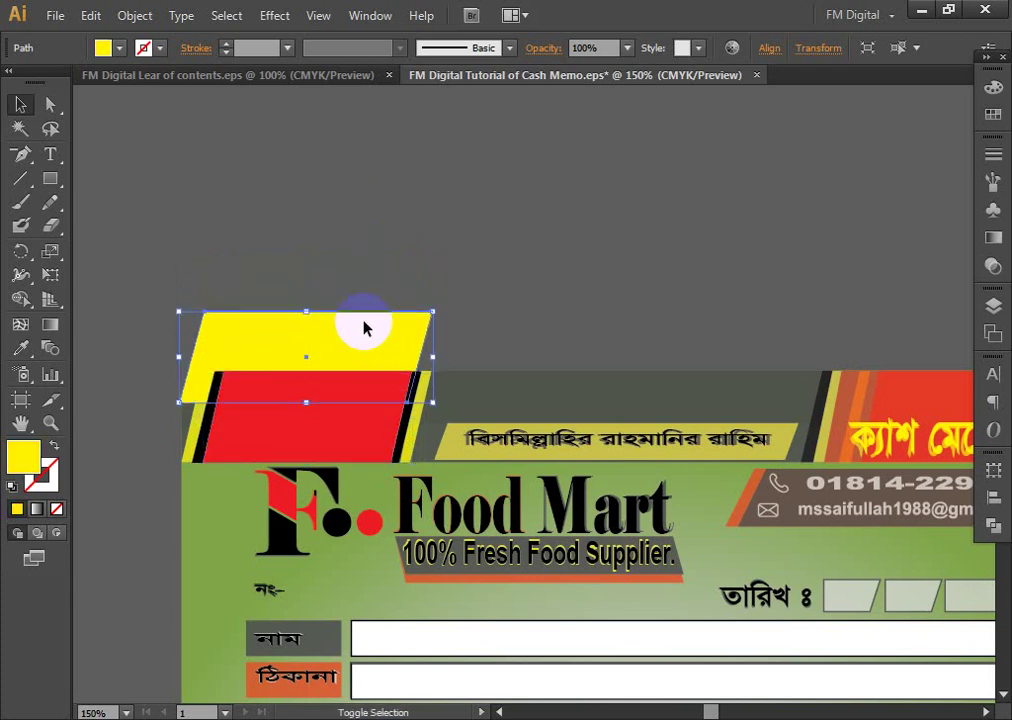
pyautogui.hotkey('shift', 'Down')
pyautogui.hotkey('shift', 'Down')
pyautogui.hotkey('shift', 'Down')
pyautogui.hotkey('shift', 'Down')
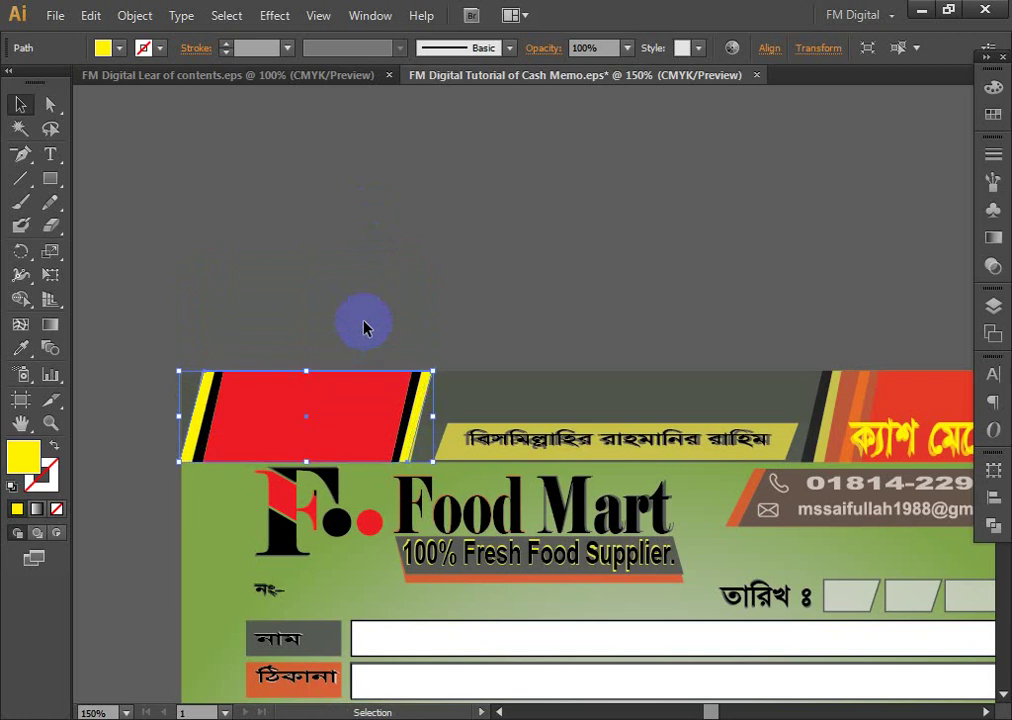
pyautogui.click(365, 305)
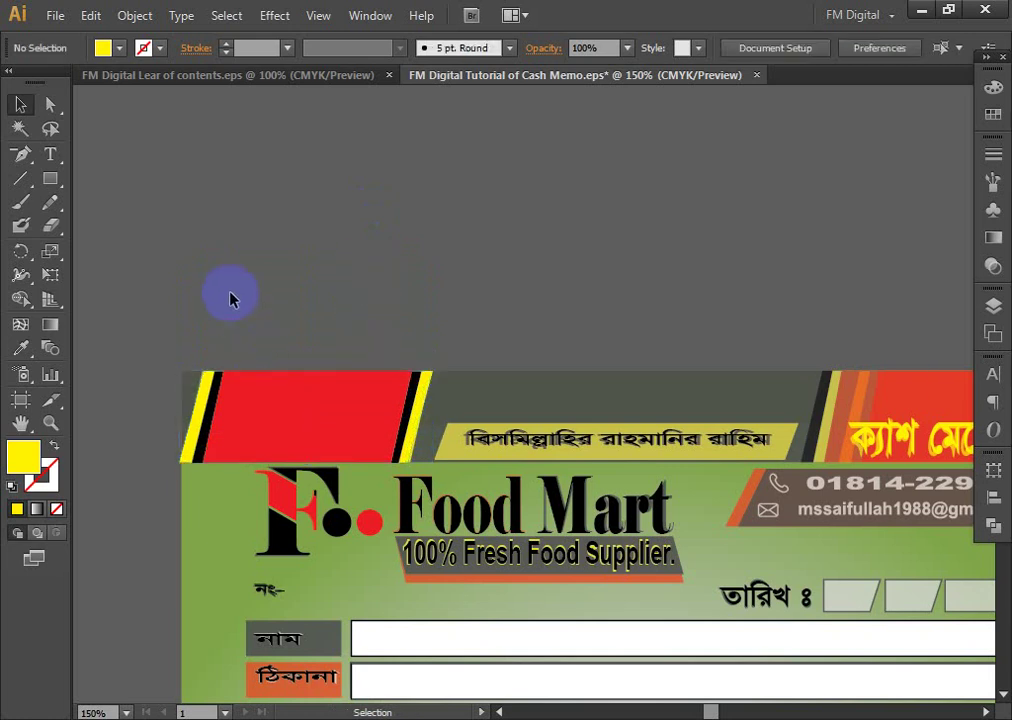
# - Draw a wide rectangle along the header's top, stretched to its right edge
pyautogui.click(50, 178)
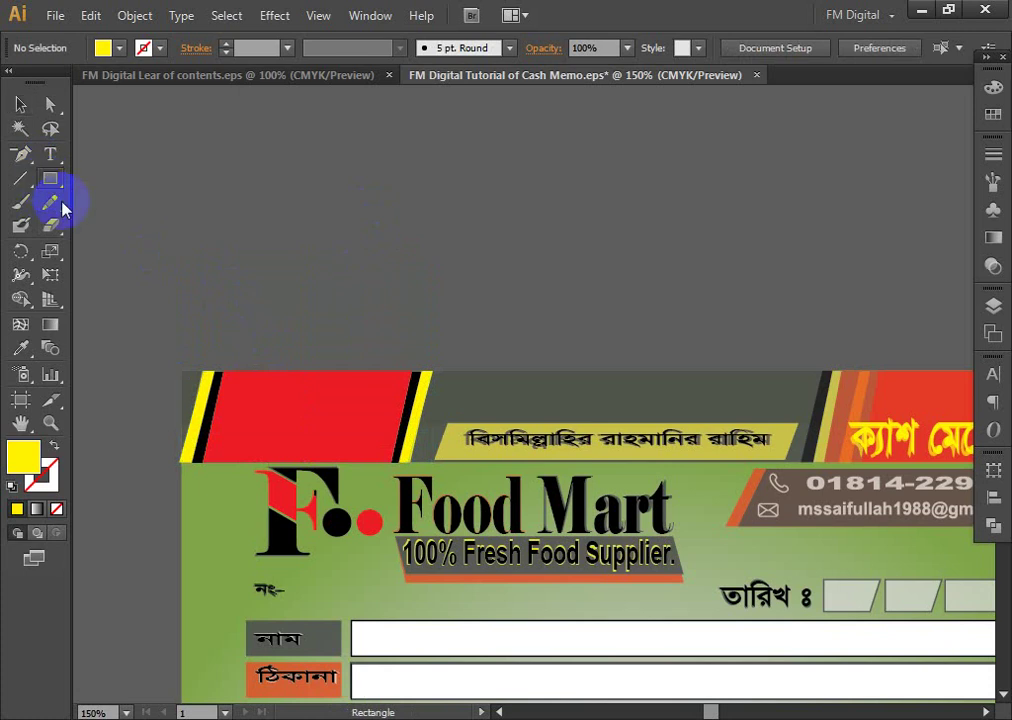
pyautogui.moveTo(181, 372)
pyautogui.mouseDown()
pyautogui.moveTo(381, 442)
pyautogui.moveTo(698, 461)
pyautogui.mouseUp()
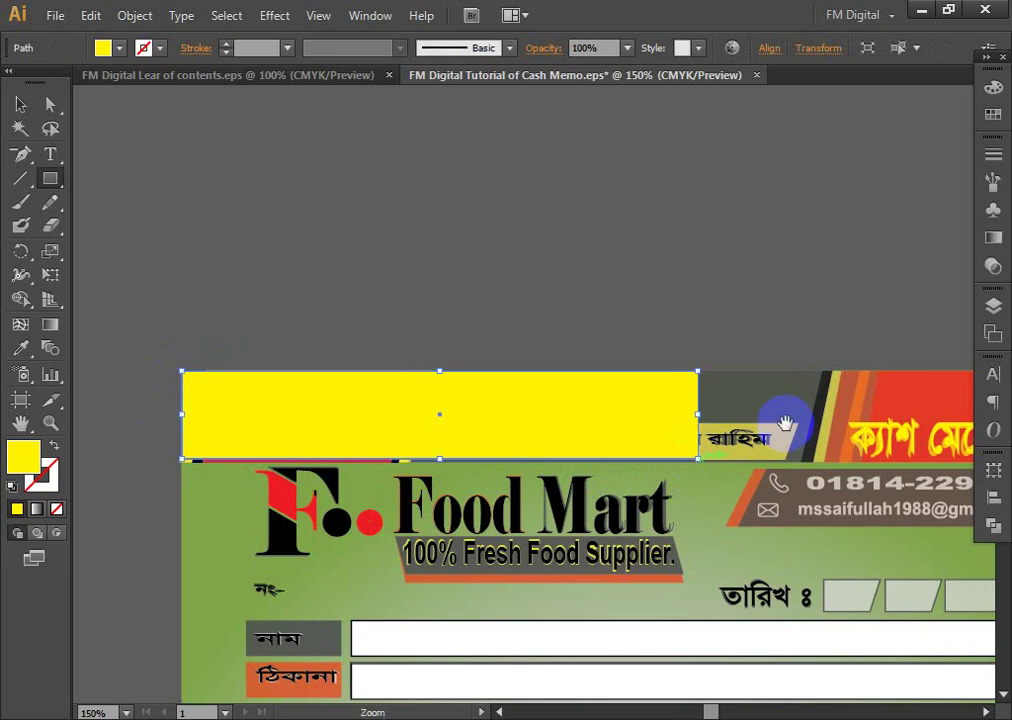
pyautogui.moveTo(779, 420)
pyautogui.mouseDown()
pyautogui.moveTo(628, 440)
pyautogui.moveTo(353, 452)
pyautogui.mouseUp()
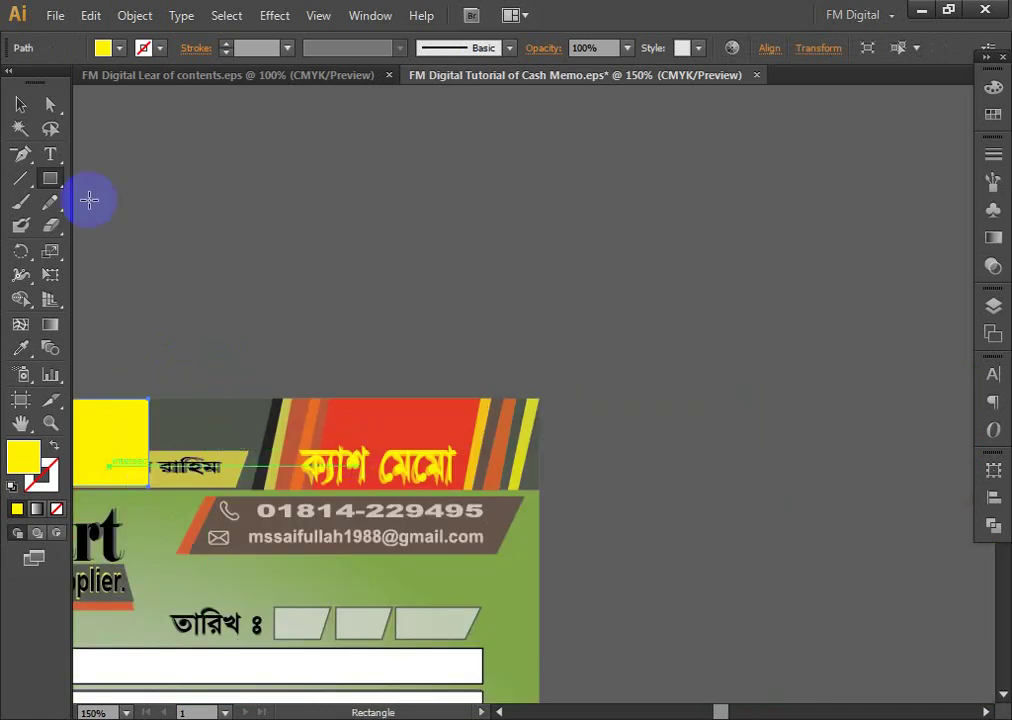
pyautogui.click(21, 103)
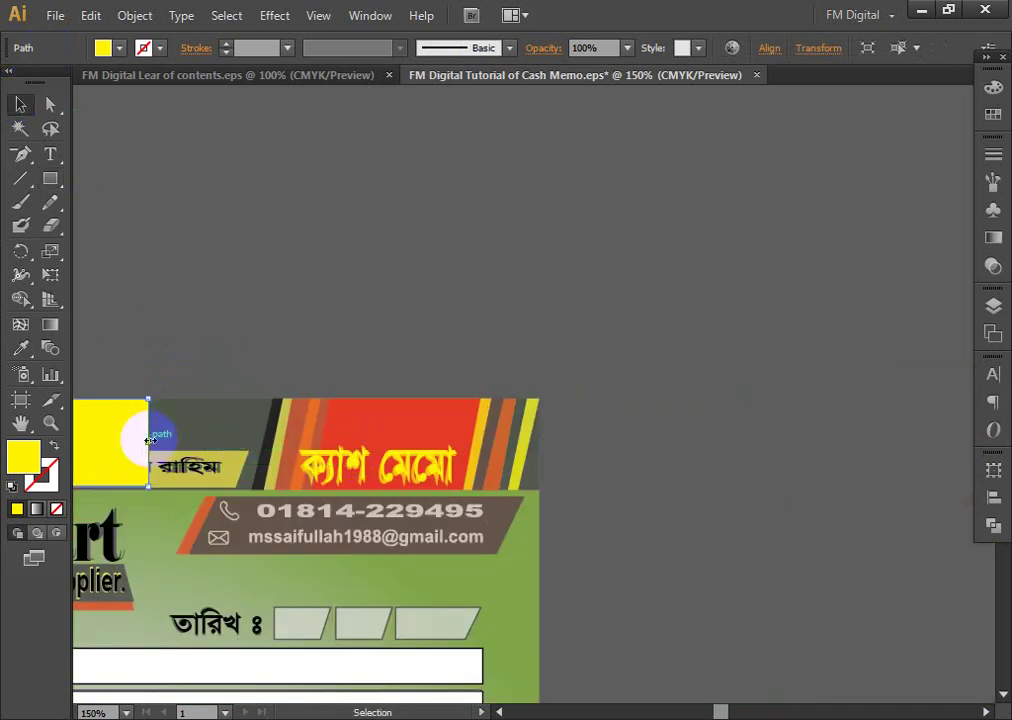
pyautogui.moveTo(149, 437)
pyautogui.mouseDown()
pyautogui.moveTo(433, 440)
pyautogui.moveTo(538, 463)
pyautogui.mouseUp()
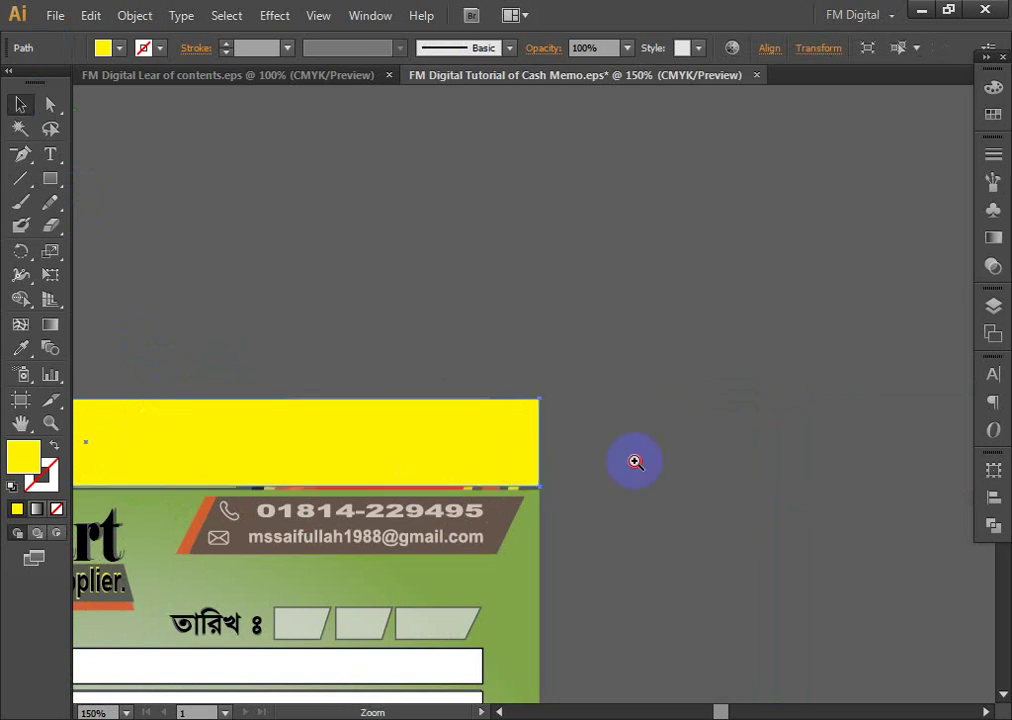
pyautogui.moveTo(635, 462); pyautogui.dragTo(431, 465)
pyautogui.moveTo(273, 413)
pyautogui.mouseDown()
pyautogui.moveTo(172, 449)
pyautogui.moveTo(260, 481)
pyautogui.moveTo(445, 485)
pyautogui.moveTo(495, 526)
pyautogui.moveTo(901, 560)
pyautogui.mouseUp()
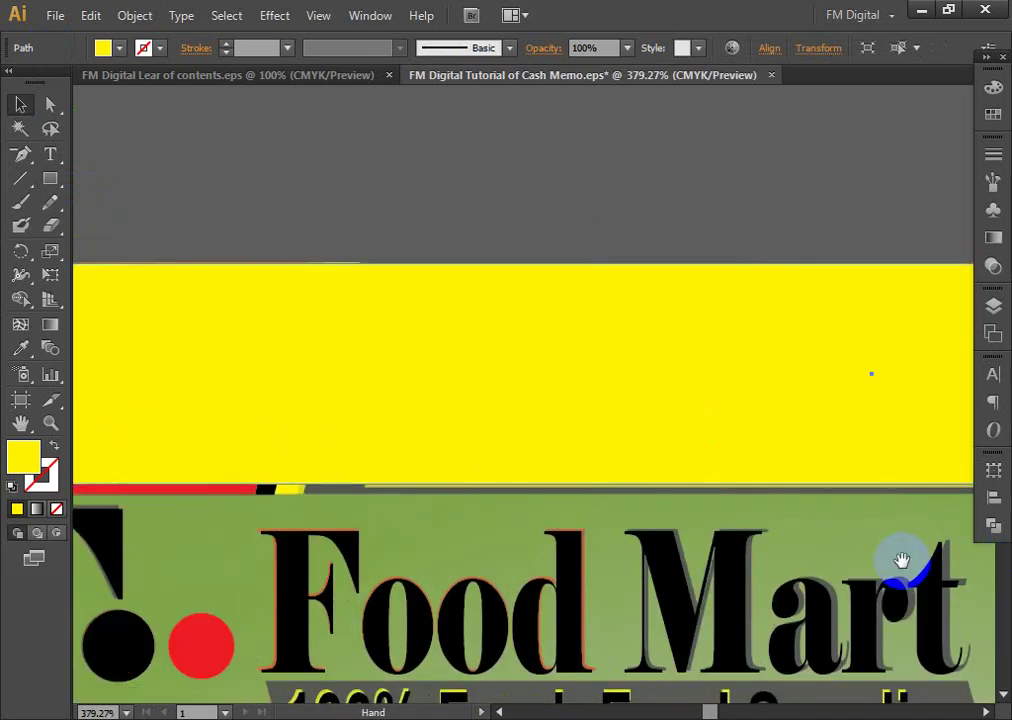
pyautogui.moveTo(404, 470); pyautogui.dragTo(501, 472)
pyautogui.moveTo(280, 470); pyautogui.dragTo(500, 472)
pyautogui.moveTo(200, 474); pyautogui.dragTo(427, 475)
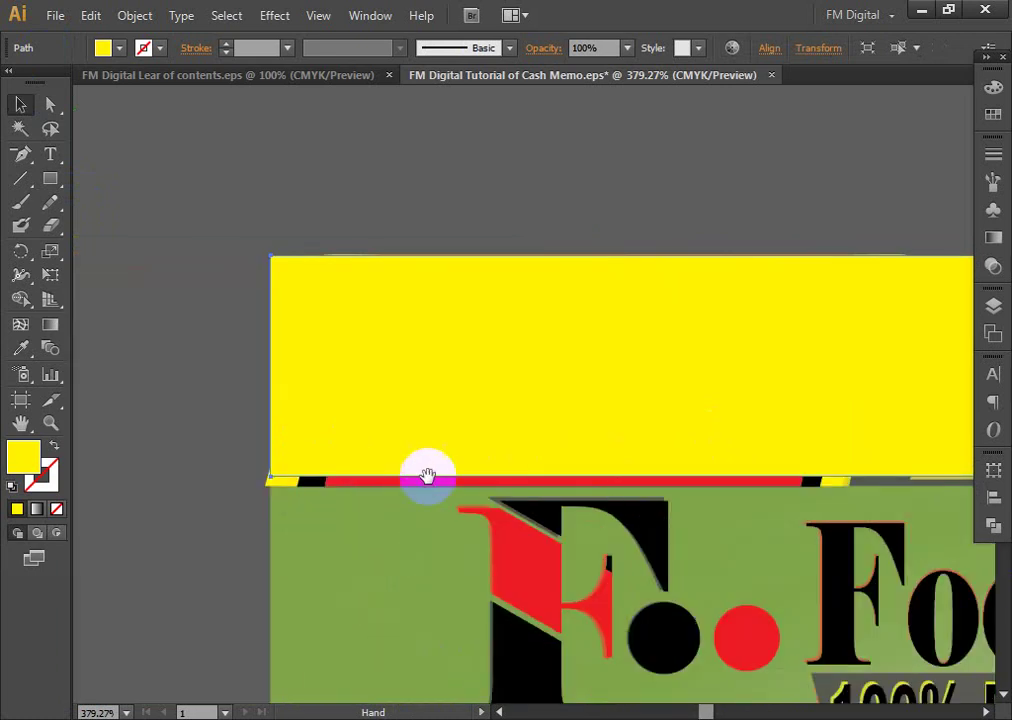
# - Set the rectangle's CMYK fill to Y 0 and K 100, making it solid black
pyautogui.click(16, 102)
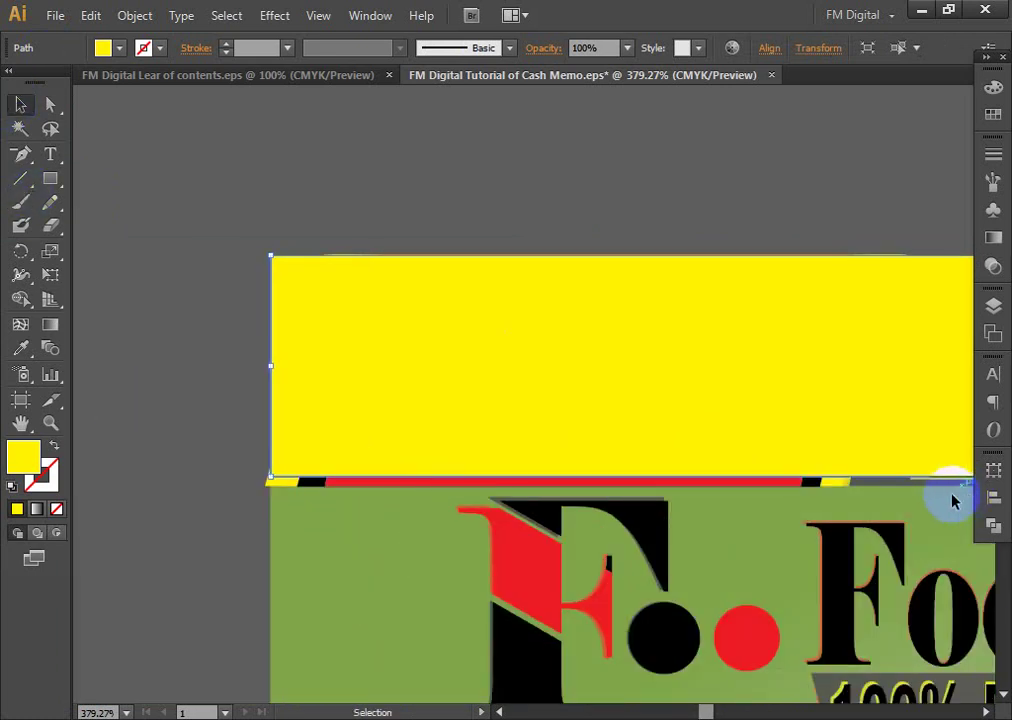
pyautogui.click(50, 478)
pyautogui.click(30, 450)
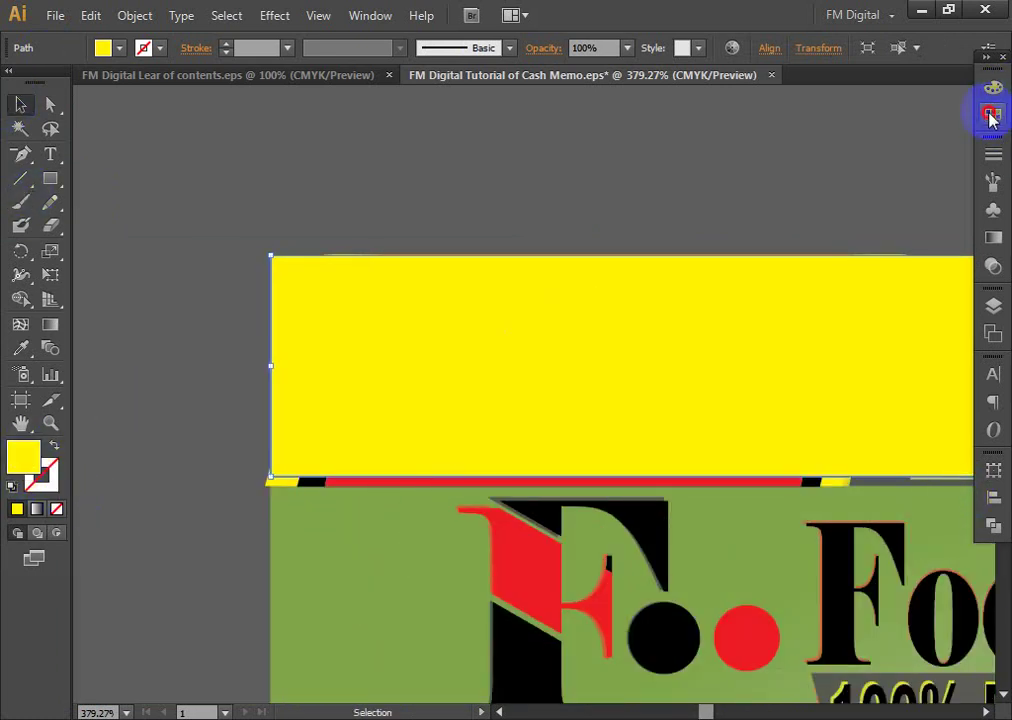
pyautogui.click(991, 116)
pyautogui.click(990, 87)
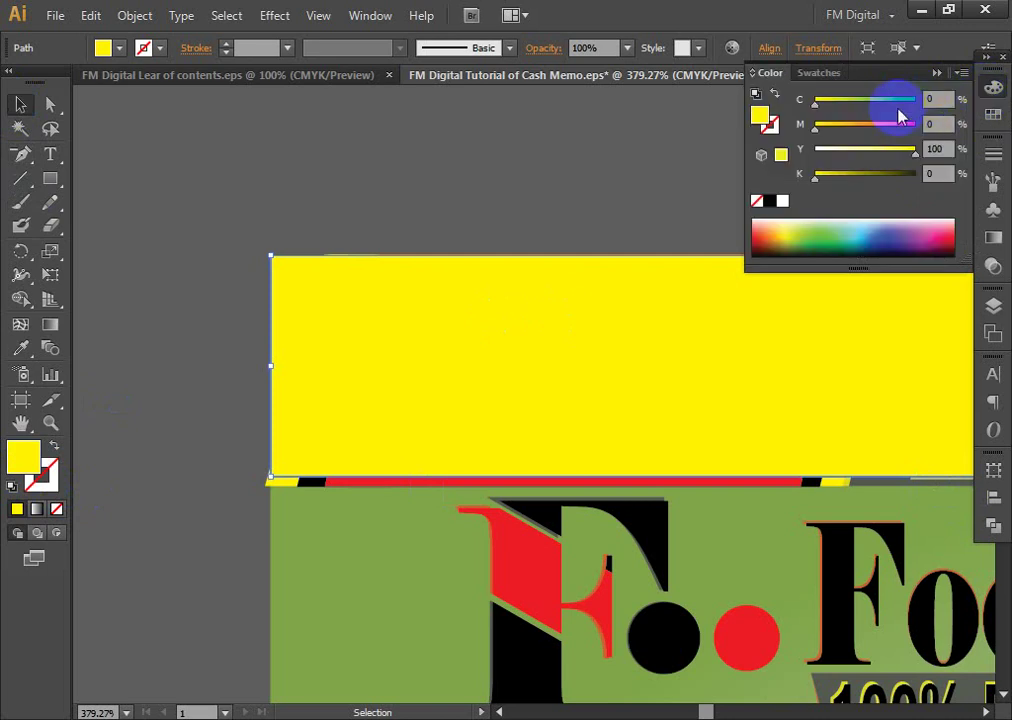
pyautogui.doubleClick(930, 149)
pyautogui.write('0')
pyautogui.press('Return')
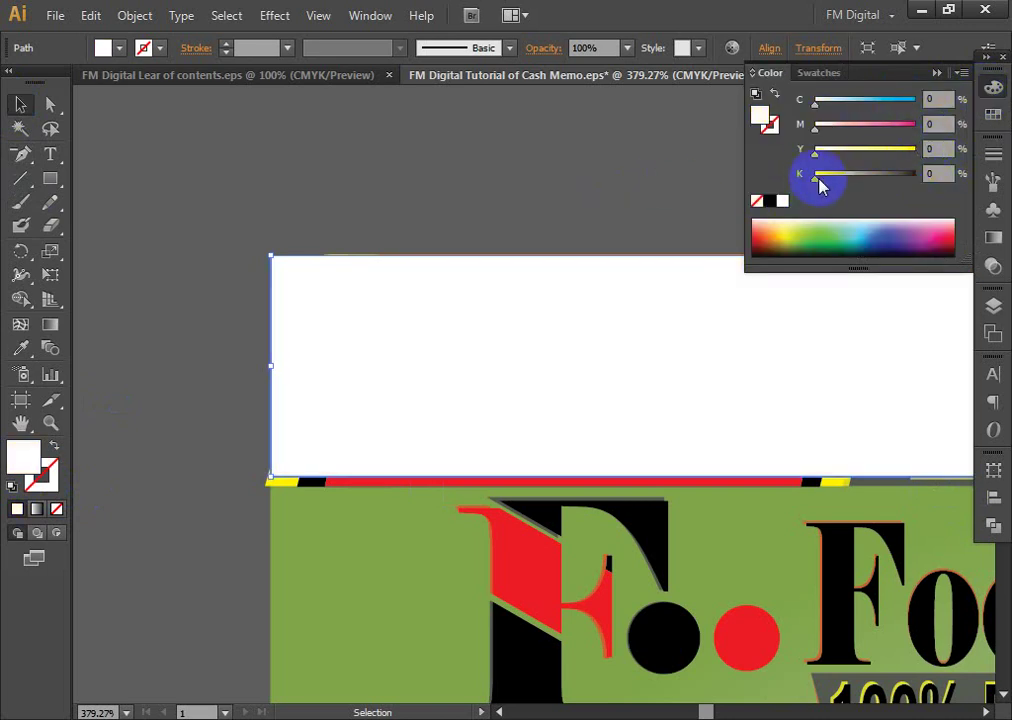
pyautogui.moveTo(818, 183); pyautogui.dragTo(994, 174)
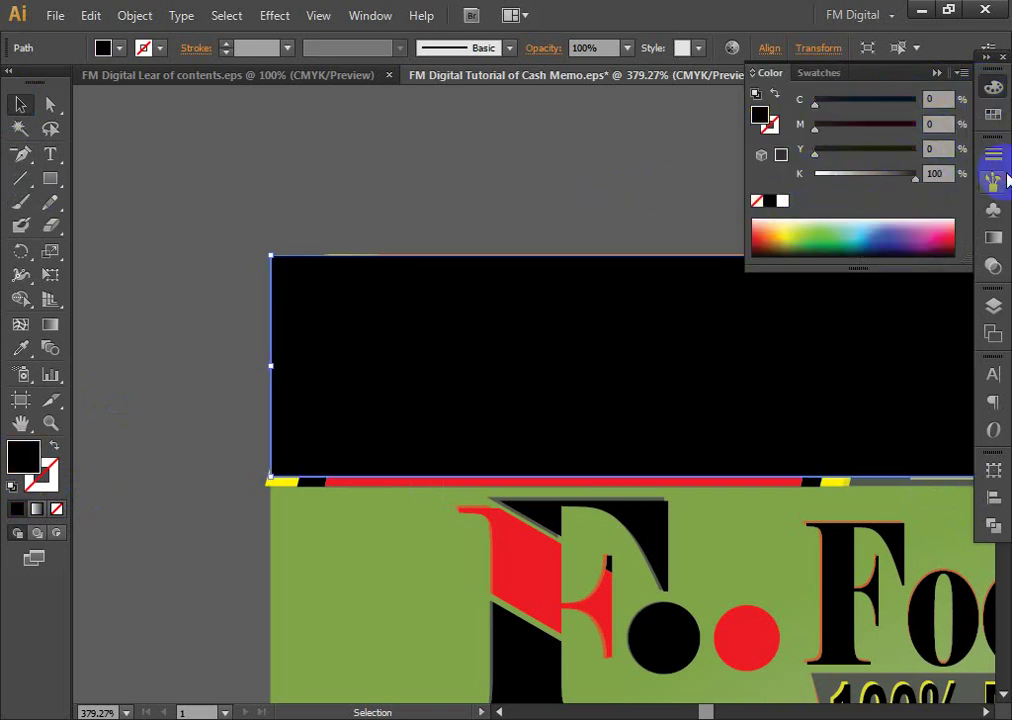
pyautogui.hotkey('ctrl', '-')
pyautogui.hotkey('ctrl', '-')
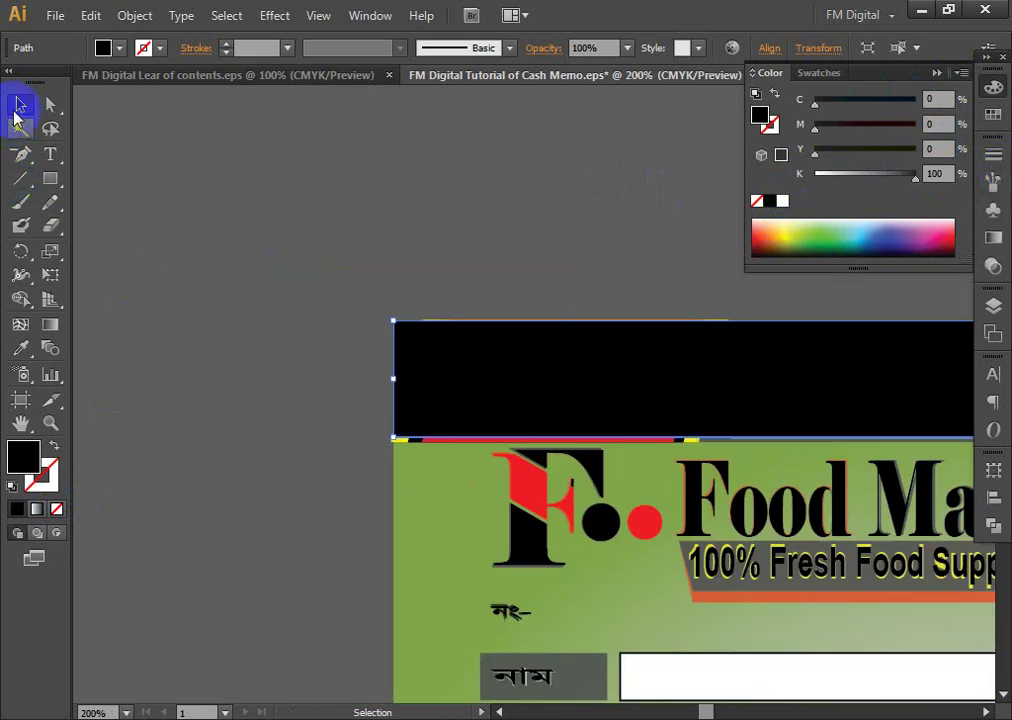
# - Raise the black bar, then box-select the red panel and its edge stripes
pyautogui.click(18, 108)
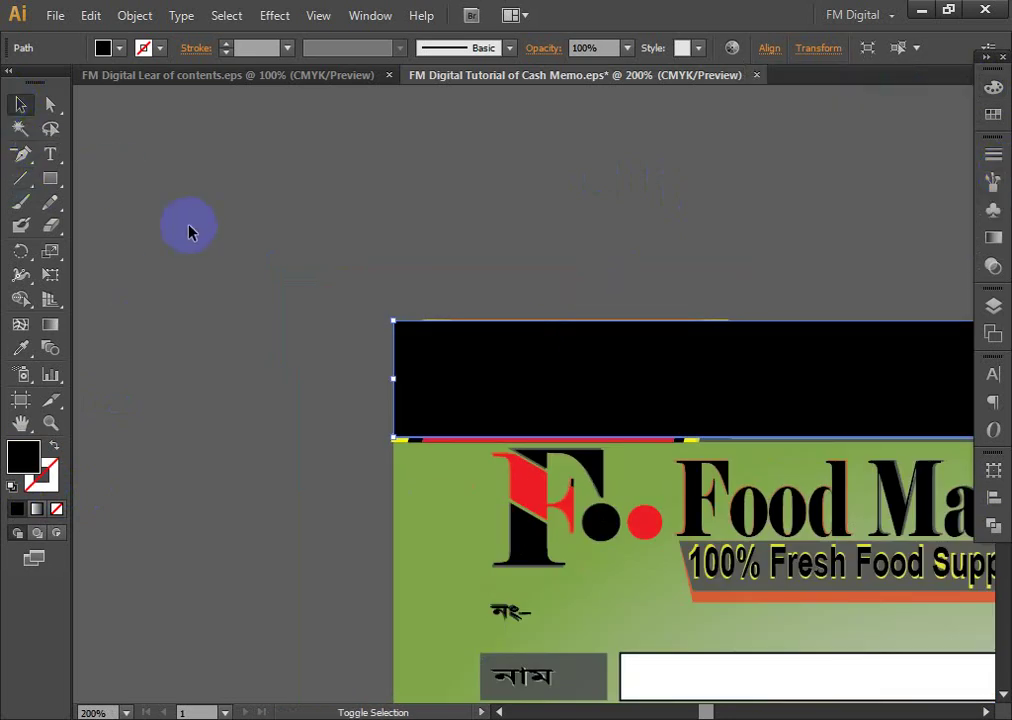
pyautogui.hotkey('shift', 'Up')
pyautogui.hotkey('shift', 'Up')
pyautogui.hotkey('shift', 'Up')
pyautogui.hotkey('shift', 'Up')
pyautogui.hotkey('shift', 'Up')
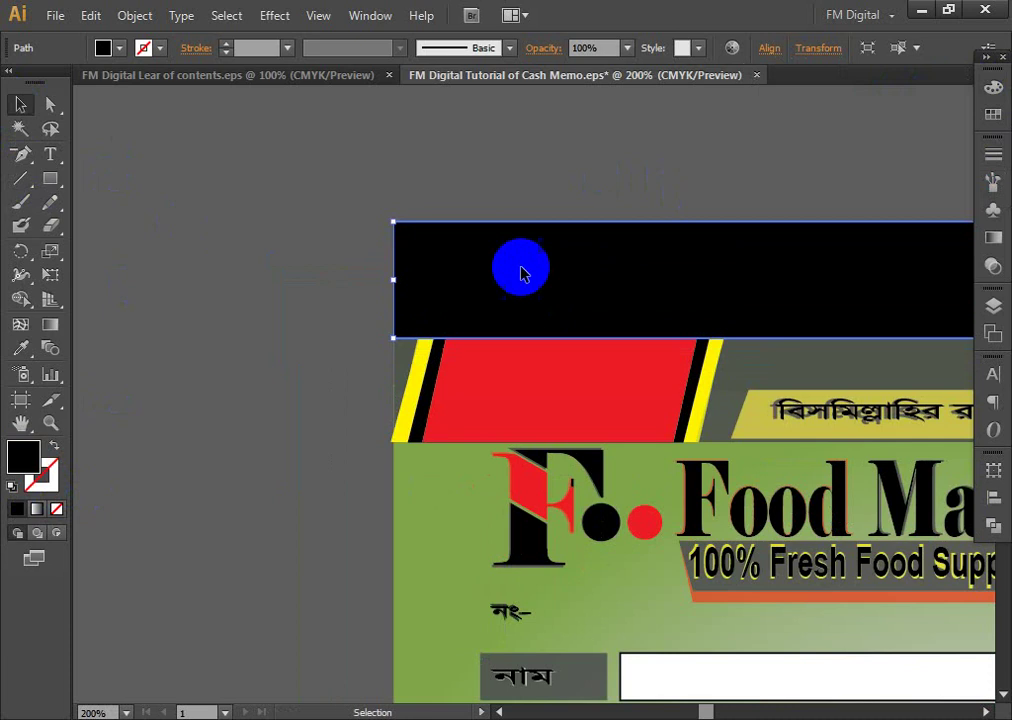
pyautogui.moveTo(309, 378); pyautogui.dragTo(707, 422)
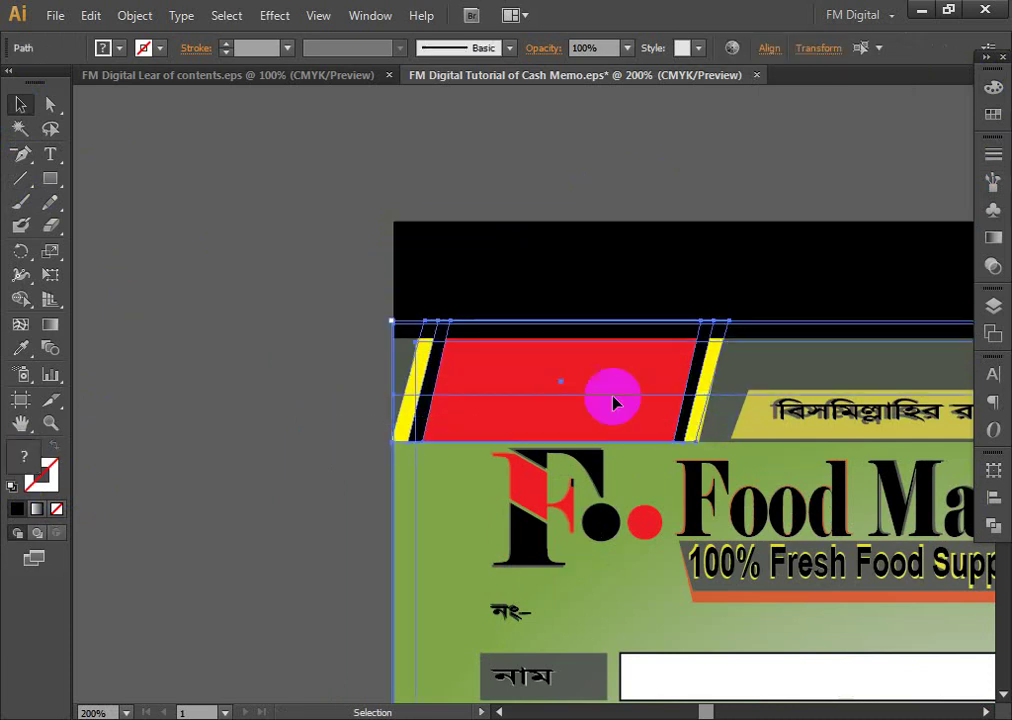
pyautogui.click(316, 541)
pyautogui.moveTo(316, 541); pyautogui.dragTo(436, 592)
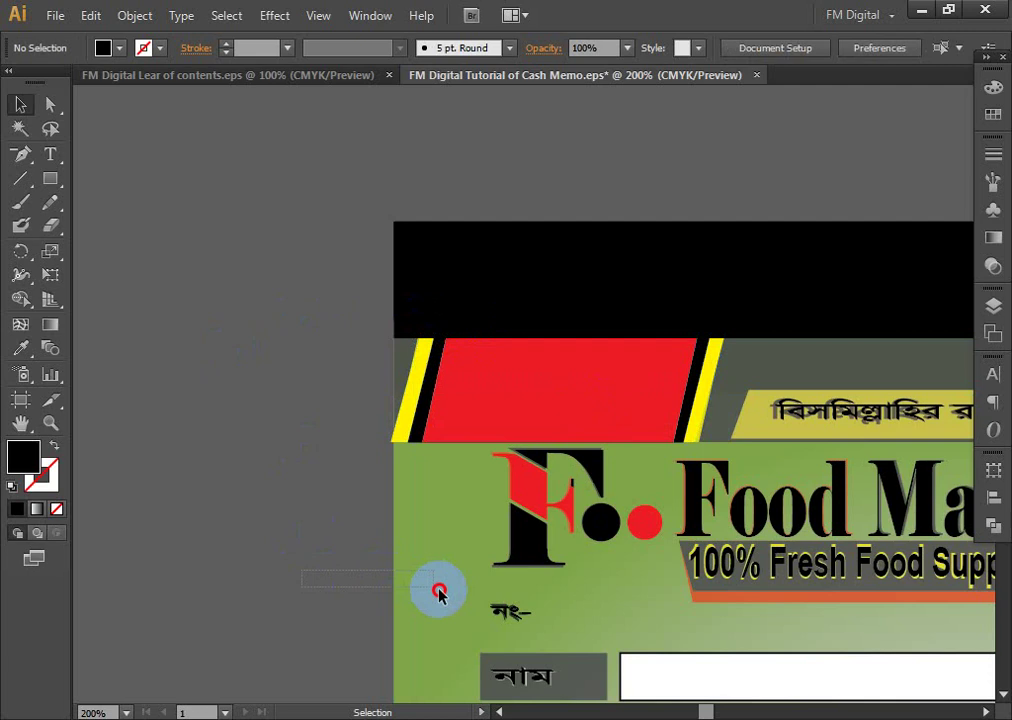
pyautogui.hotkey('ctrl', 'shift', 'a')
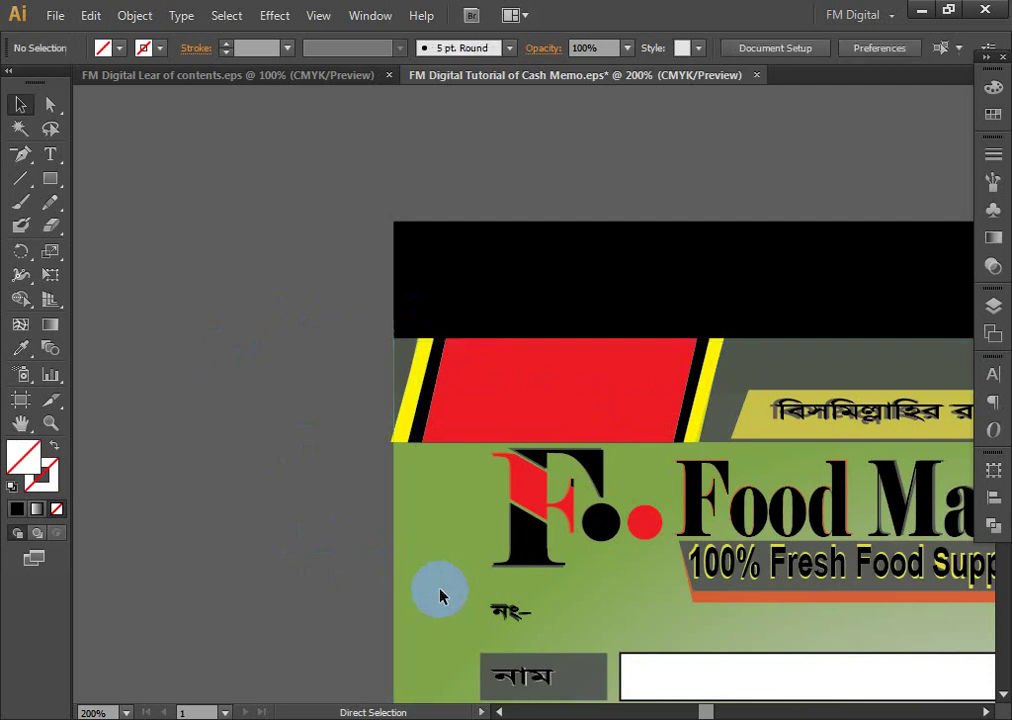
# - Reselect the red panel with its stripes and box-select its edge paths
pyautogui.press('v')
pyautogui.click(584, 384)
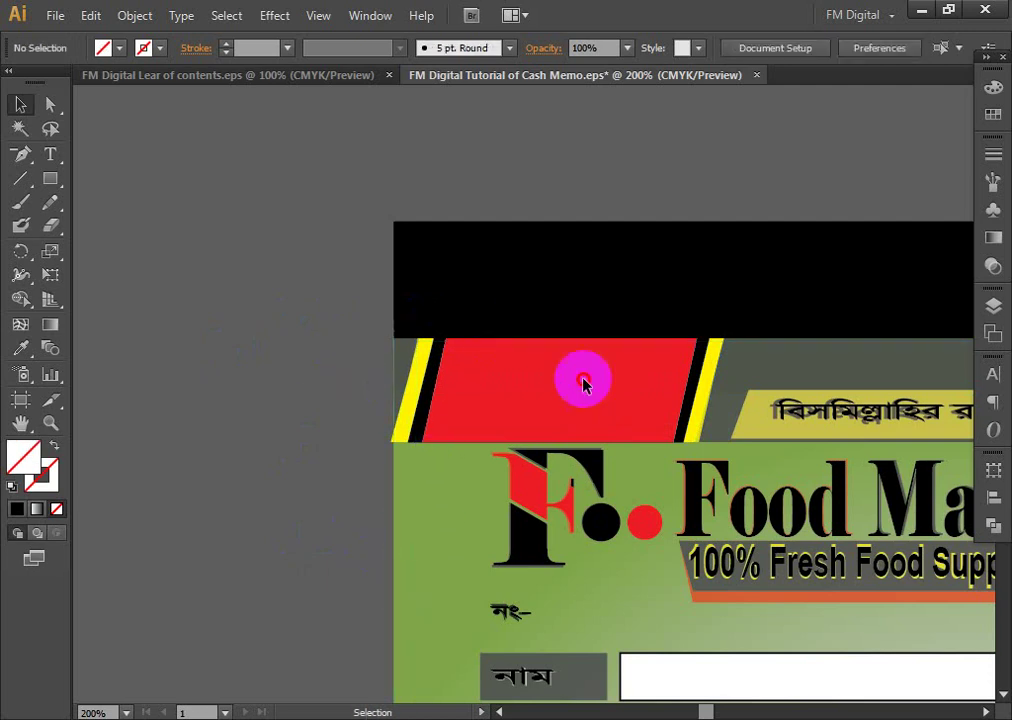
pyautogui.click(724, 410)
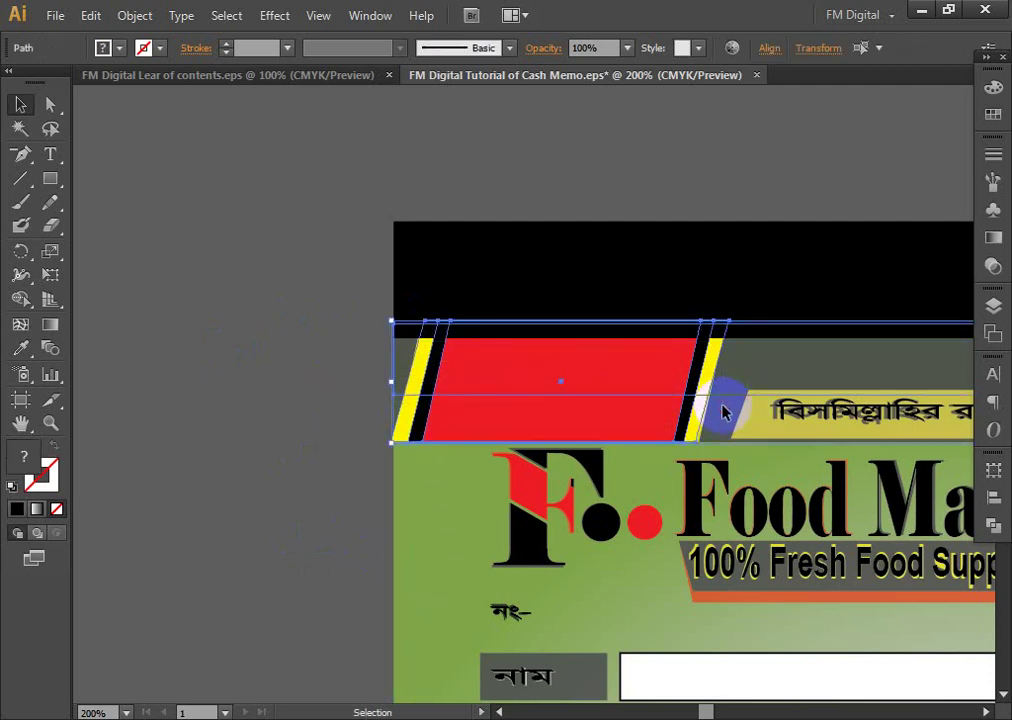
pyautogui.click(190, 48)
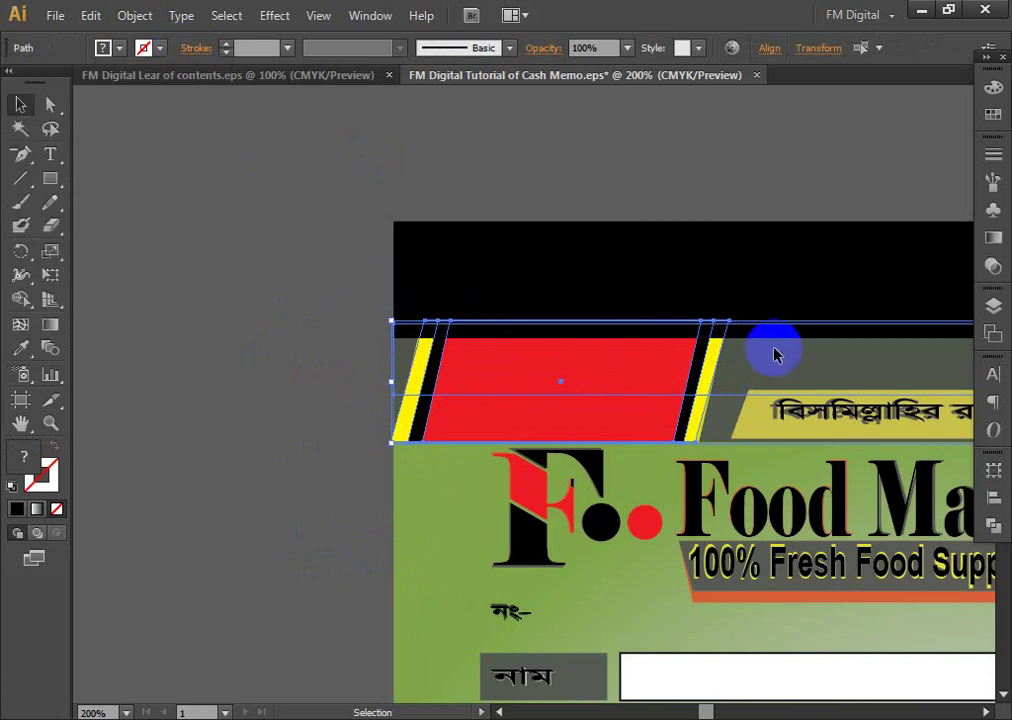
pyautogui.click(226, 510)
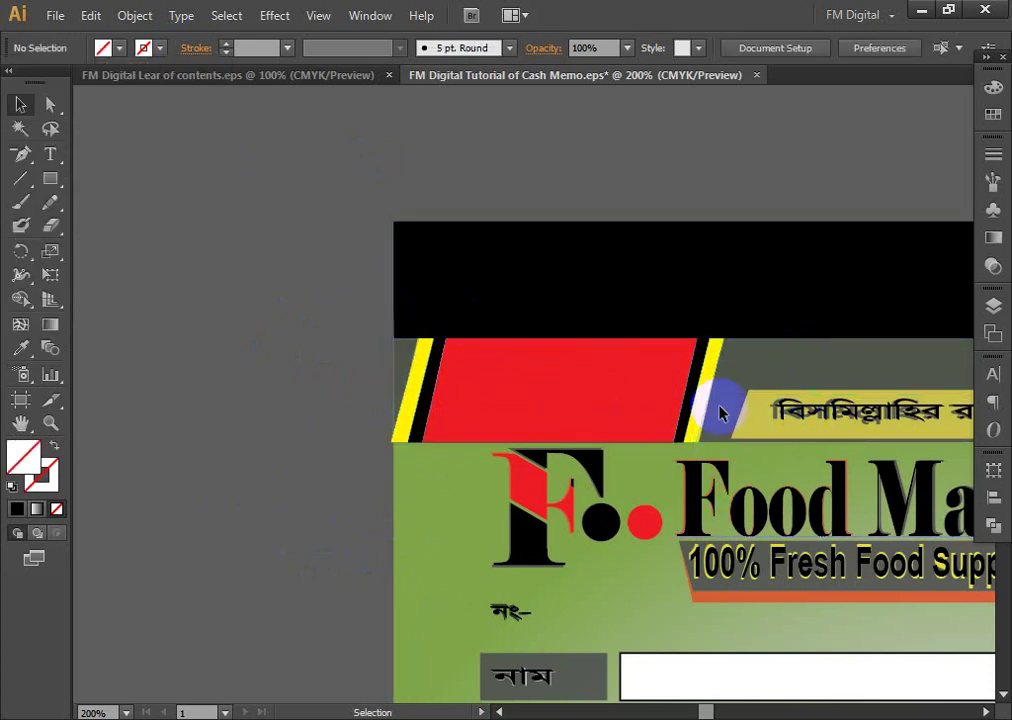
pyautogui.keyDown('ctrl'); pyautogui.click(396, 374); pyautogui.keyUp('ctrl')
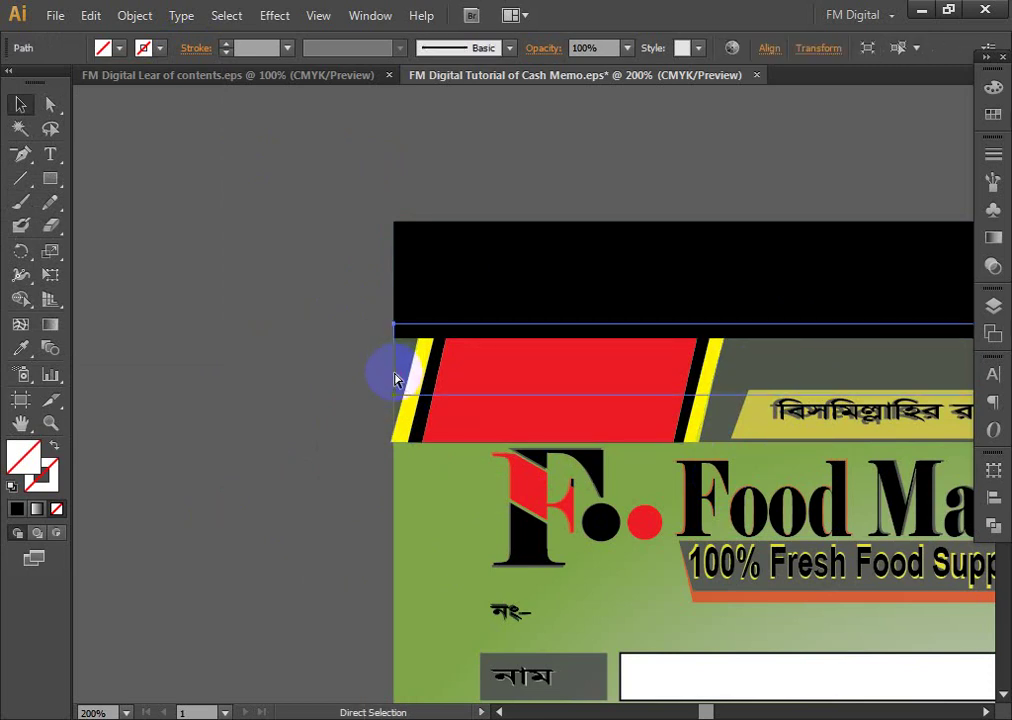
pyautogui.moveTo(340, 366); pyautogui.dragTo(716, 435)
pyautogui.press('ctrl')
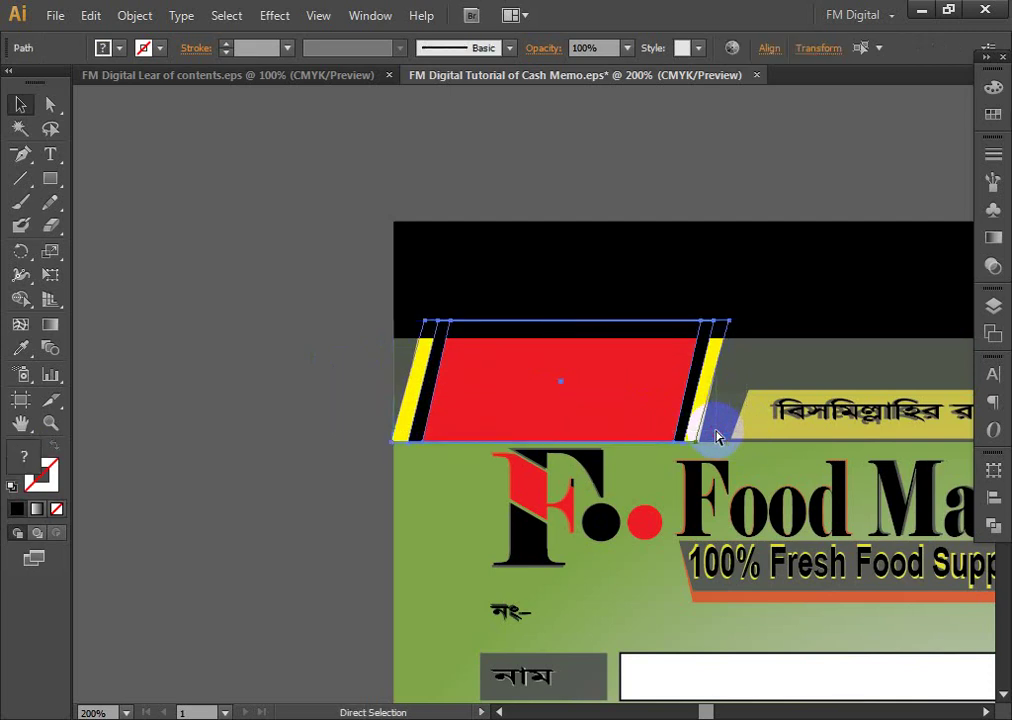
pyautogui.hotkey('ctrl', 'g')
# - Lower the black top bar over the red panel, then select the red panel group
pyautogui.click(615, 267)
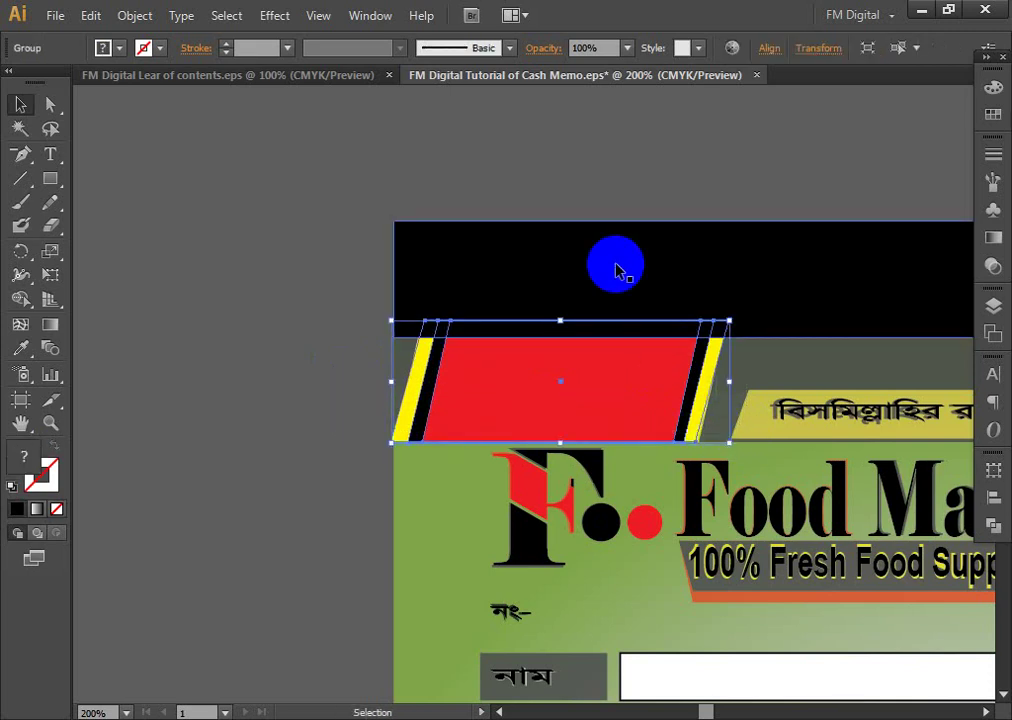
pyautogui.hotkey('shift', 'Down')
pyautogui.hotkey('shift', 'Down')
pyautogui.hotkey('shift', 'Down')
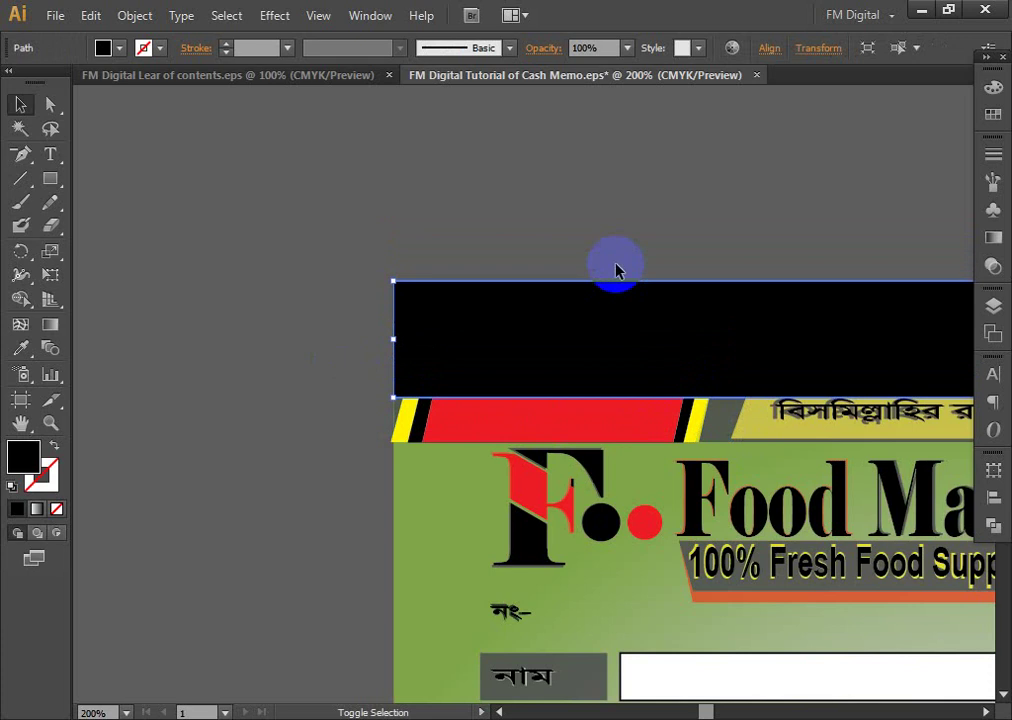
pyautogui.hotkey('shift', 'Down')
pyautogui.hotkey('shift', 'Down')
pyautogui.press('Down')
pyautogui.press('Down')
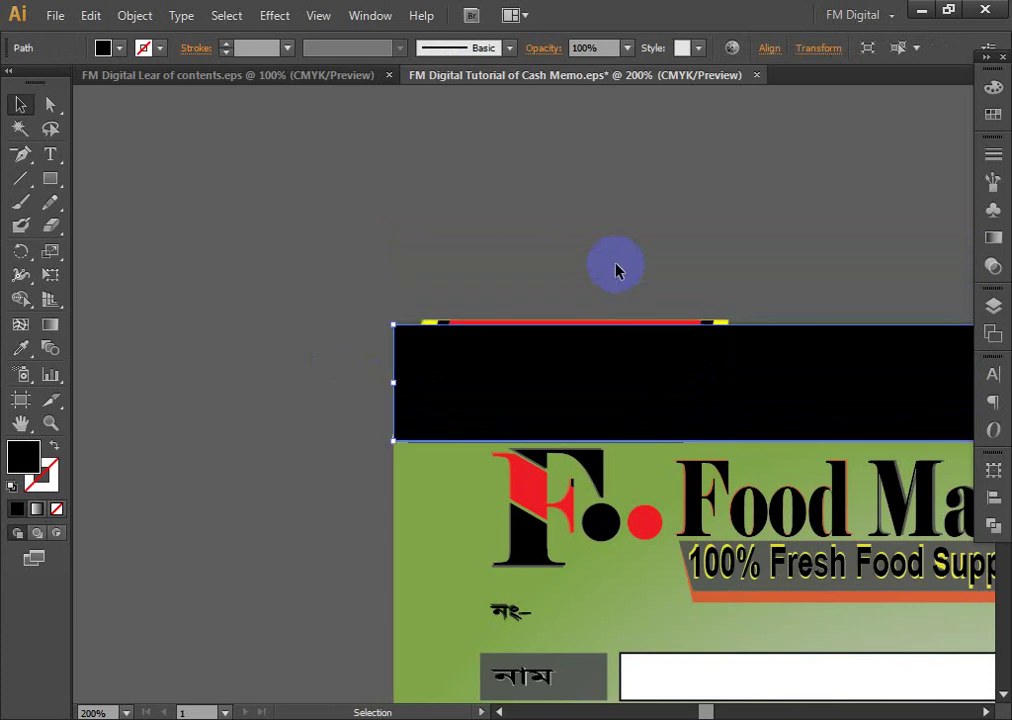
pyautogui.press('Up')
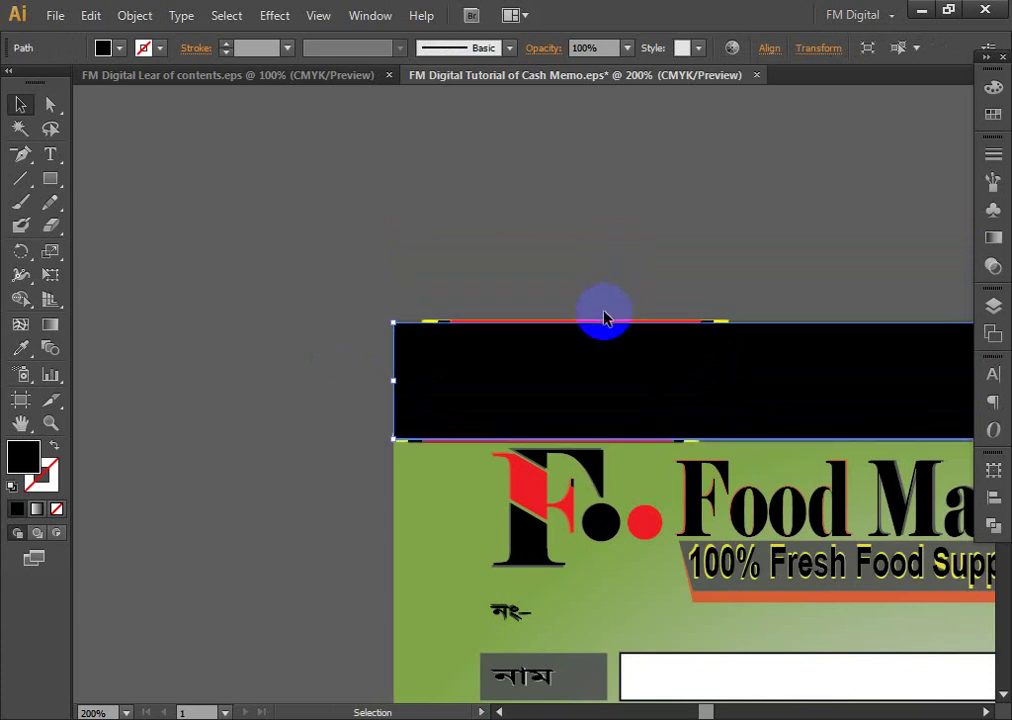
pyautogui.click(600, 325)
pyautogui.press('ctrl')
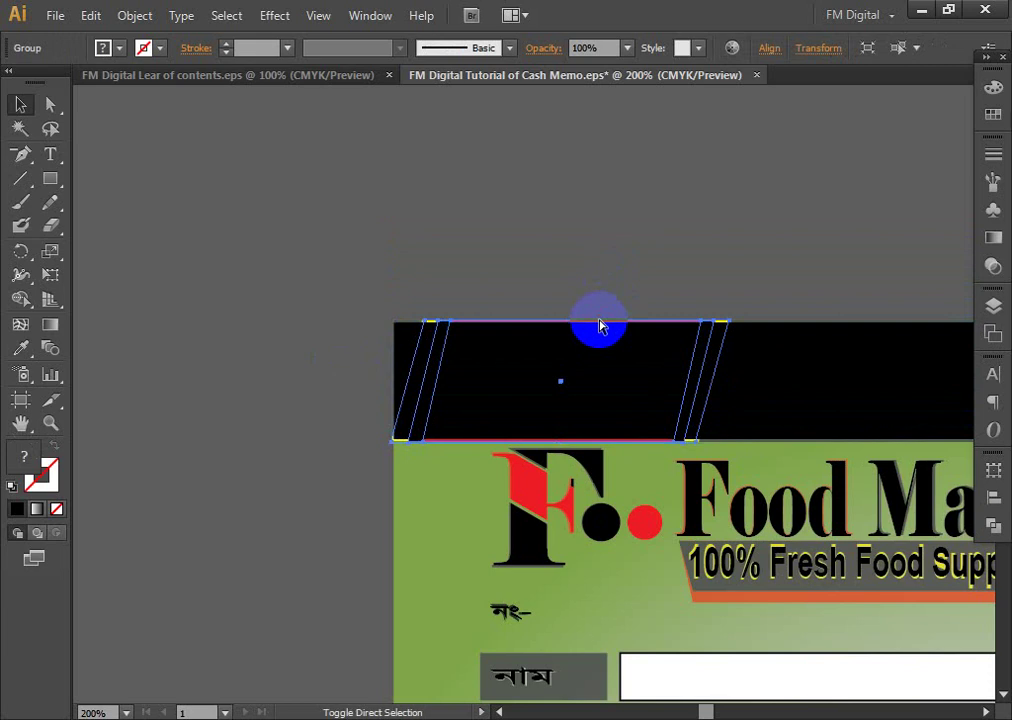
# - Bring the red-and-yellow stripe group in front of the black header bar, then nudge the bar into place
pyautogui.hotkey('ctrl', 'shift', ']')
pyautogui.click(605, 280)
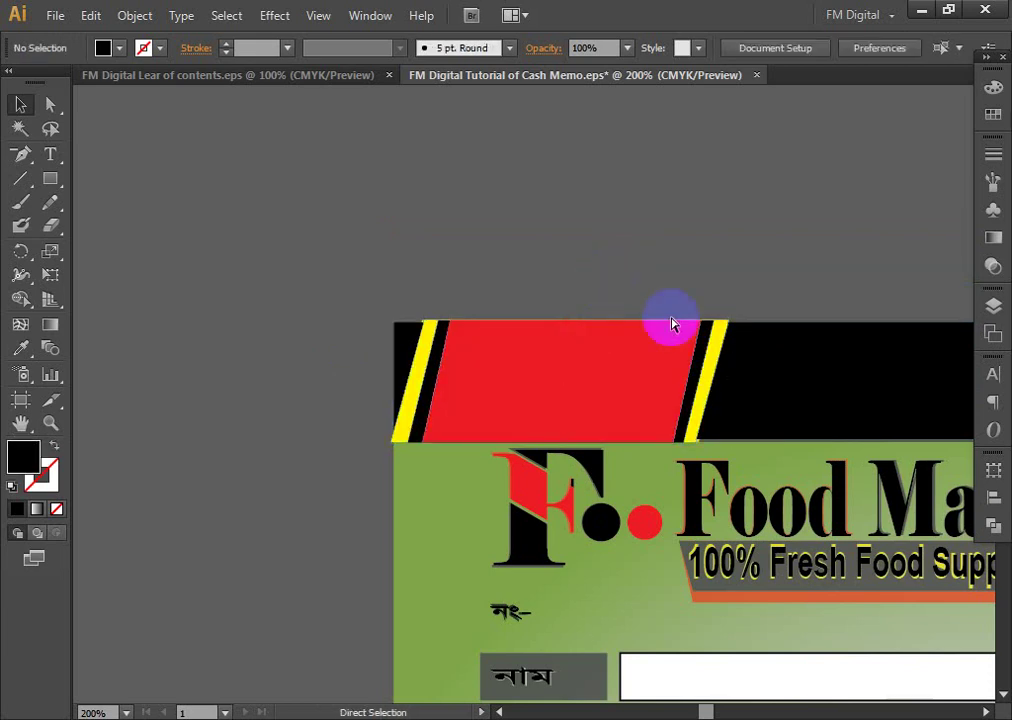
pyautogui.moveTo(670, 323); pyautogui.dragTo(465, 285)
pyautogui.click(455, 352)
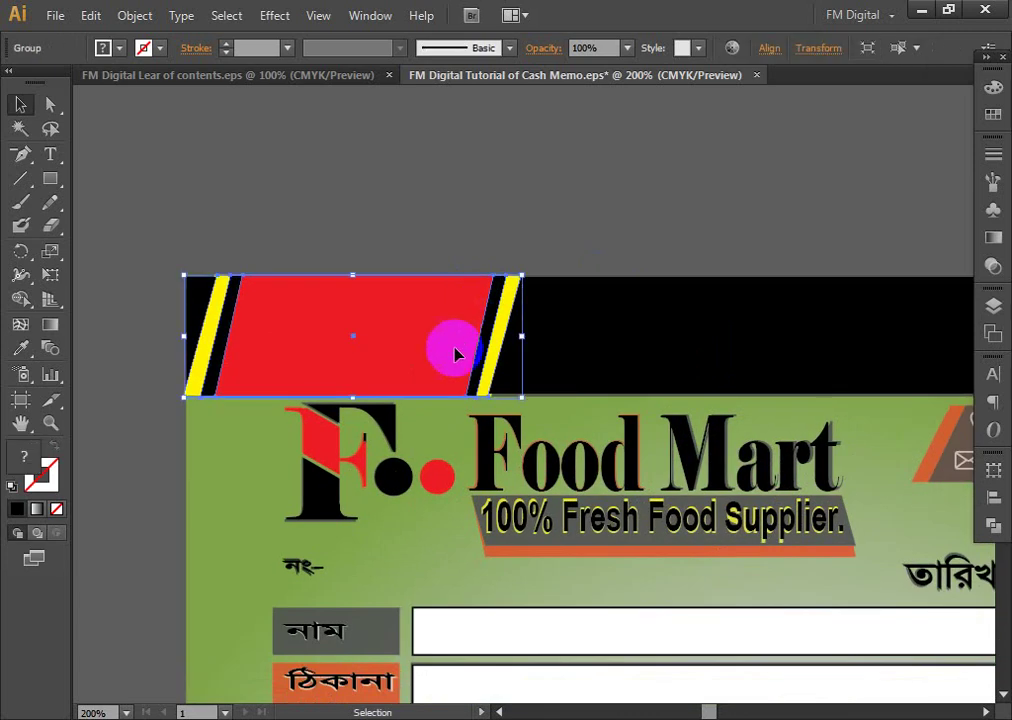
pyautogui.click(593, 325)
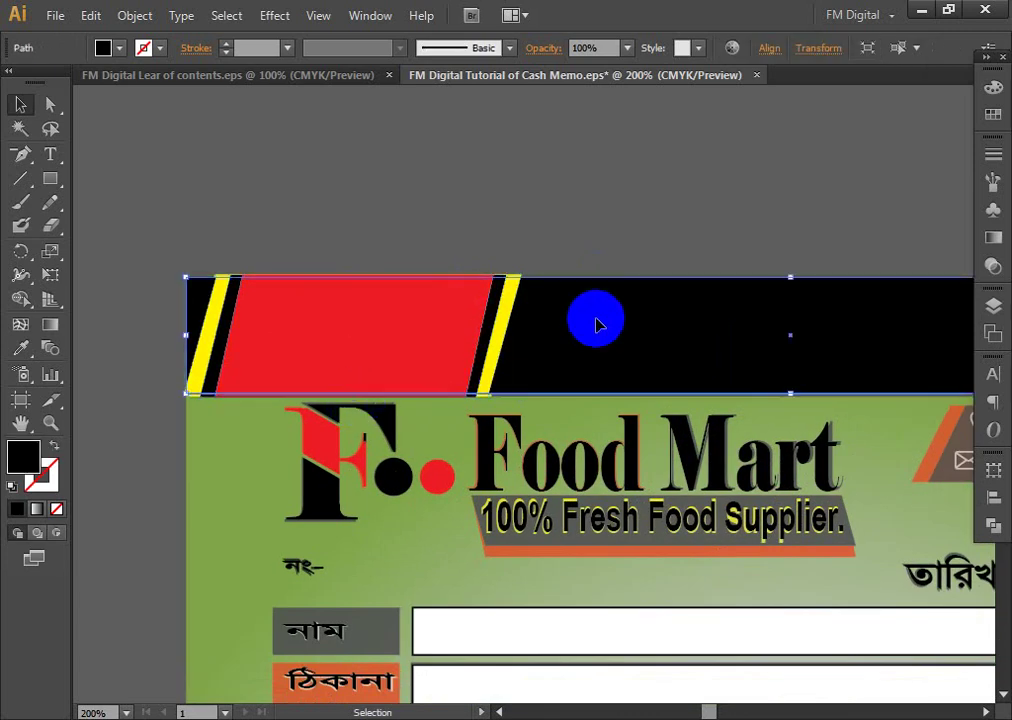
pyautogui.press('Down')
pyautogui.press('Up')
pyautogui.press('Up')
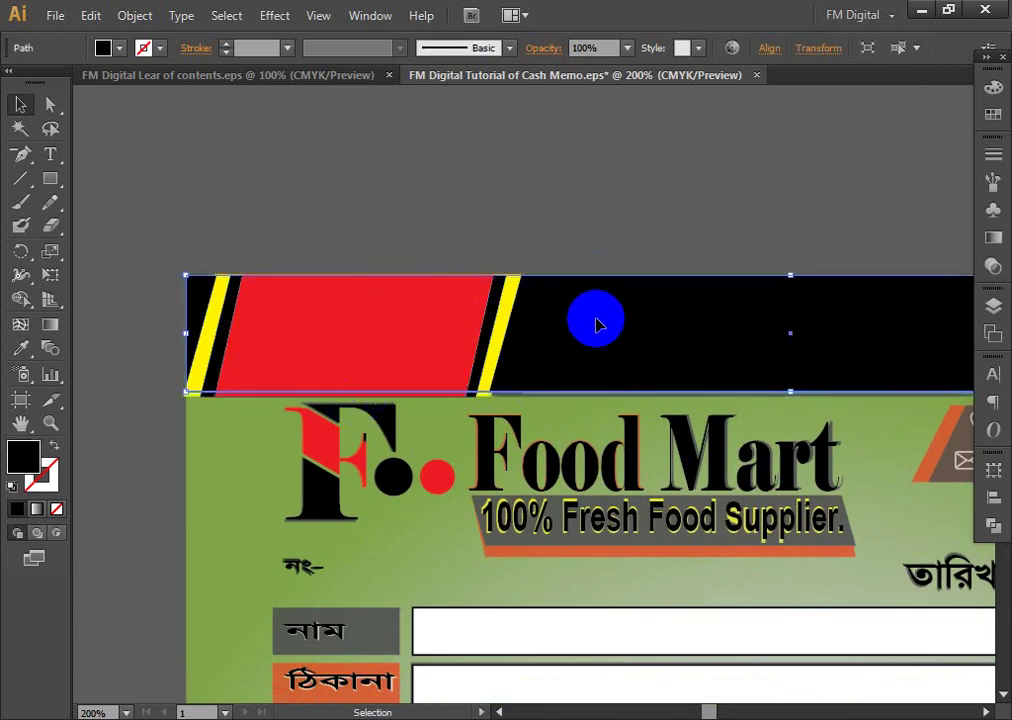
pyautogui.press('Down')
pyautogui.press('Down')
pyautogui.press('Down')
pyautogui.press('Down')
pyautogui.press('Down')
pyautogui.press('Up')
pyautogui.press('Up')
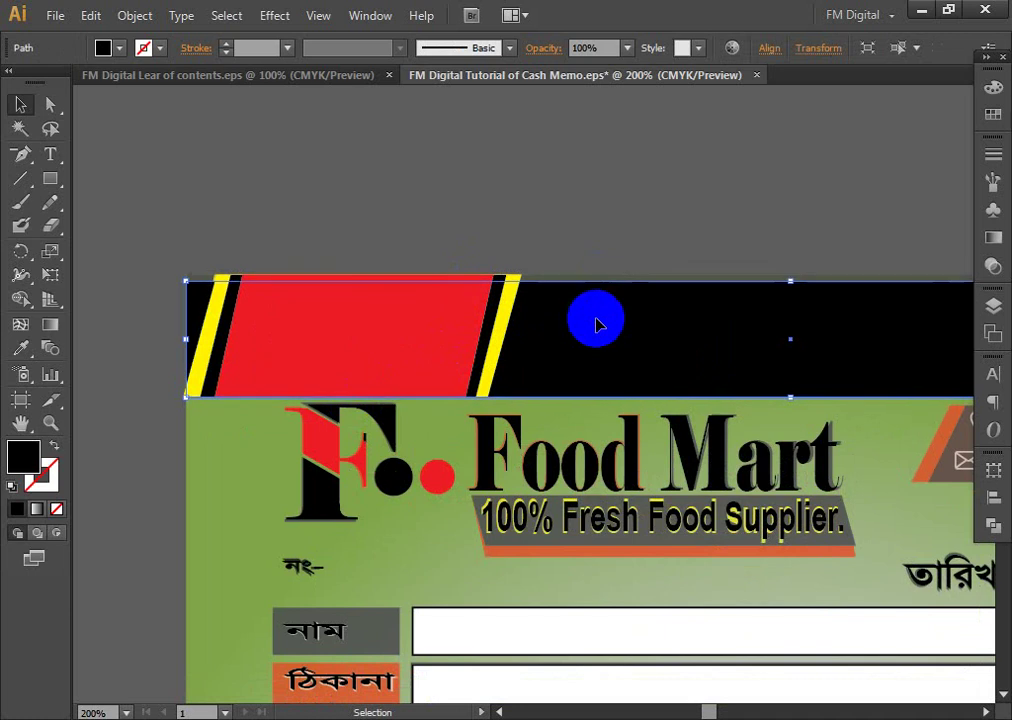
pyautogui.press('Up')
pyautogui.press('Up')
pyautogui.press('Up')
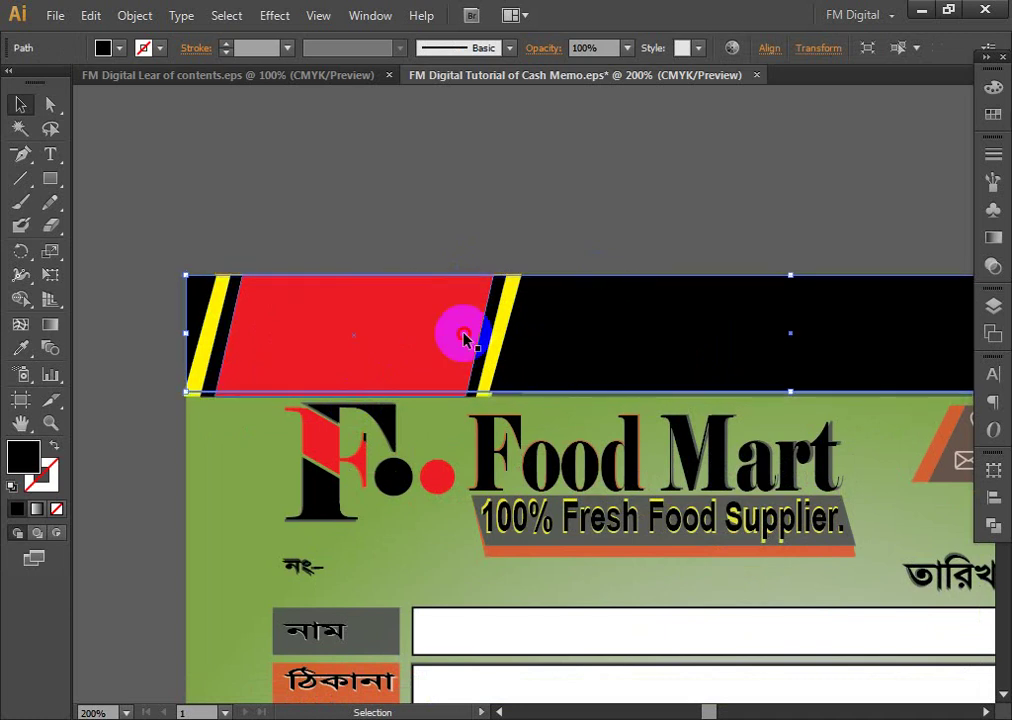
# - Shorten the stripe group to the bar's bottom edge and set the bar height to about 0.84 in
pyautogui.click(463, 334)
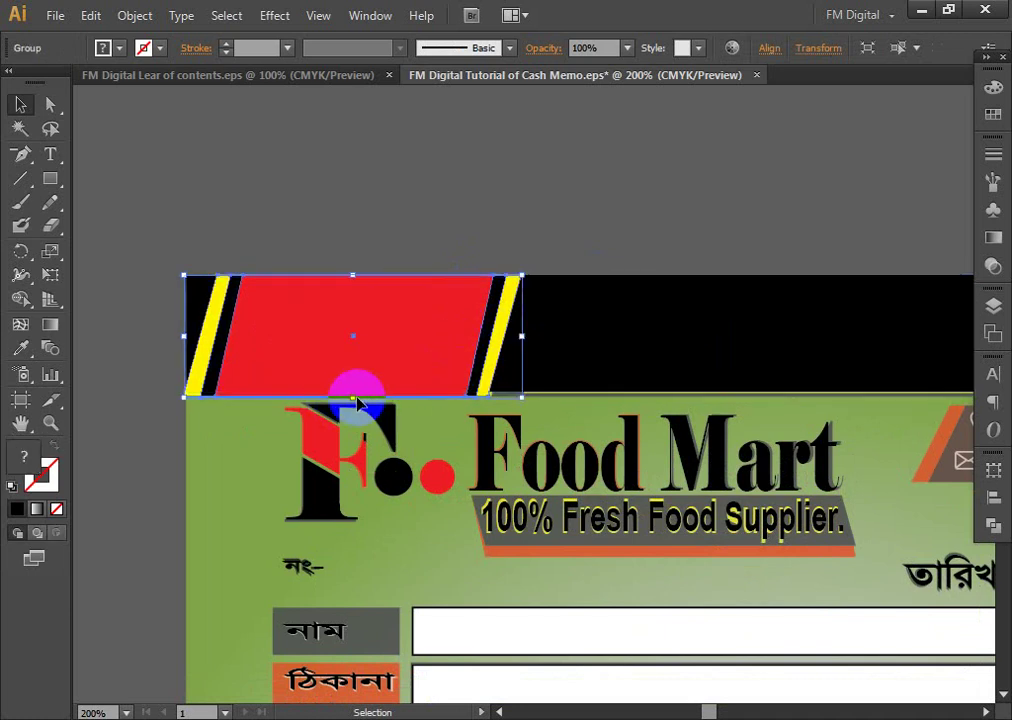
pyautogui.moveTo(353, 398); pyautogui.dragTo(353, 391)
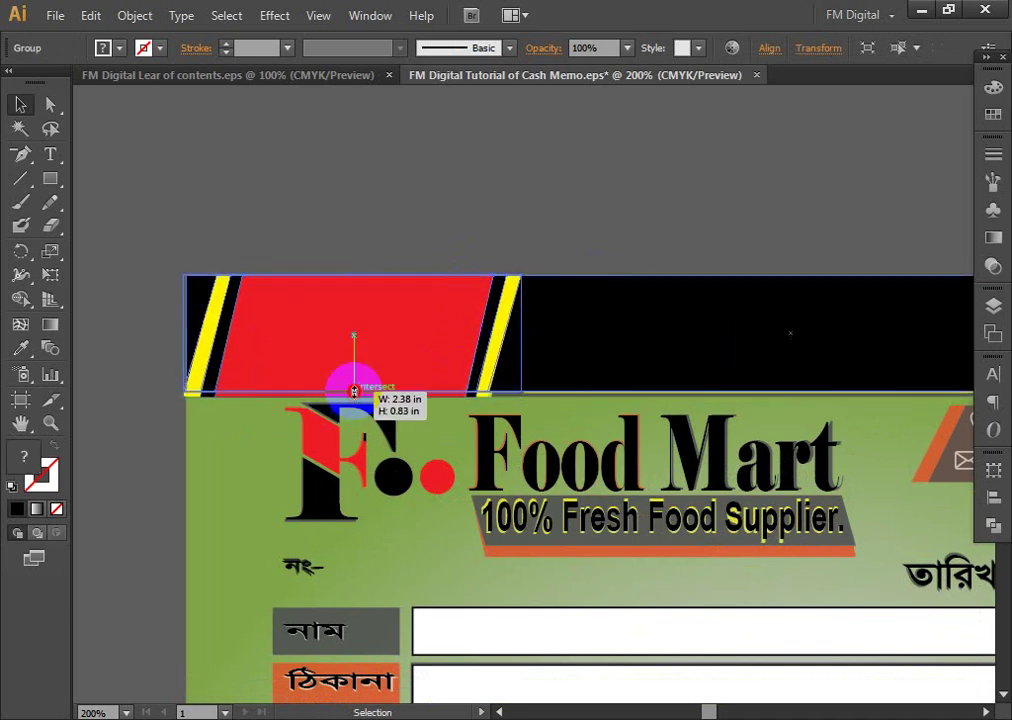
pyautogui.click(493, 190)
pyautogui.click(410, 357)
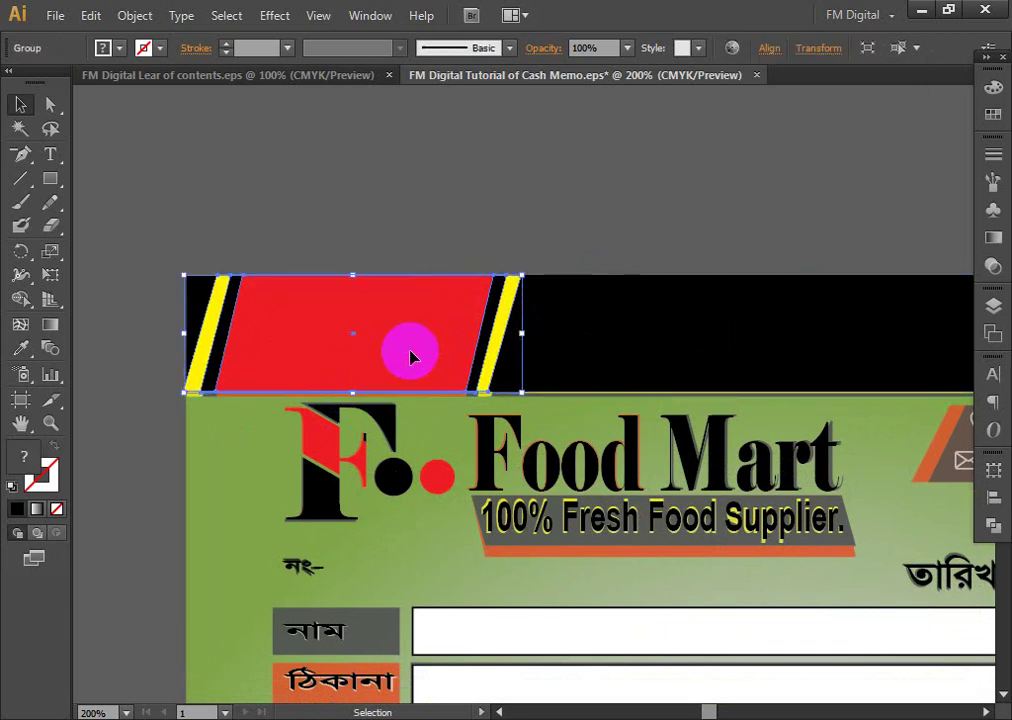
pyautogui.click(628, 384)
pyautogui.moveTo(790, 394); pyautogui.dragTo(784, 402)
# - Try adding an anchor point to the black bar, then set its height to 0.85 in
pyautogui.hotkey('ctrl', '+')
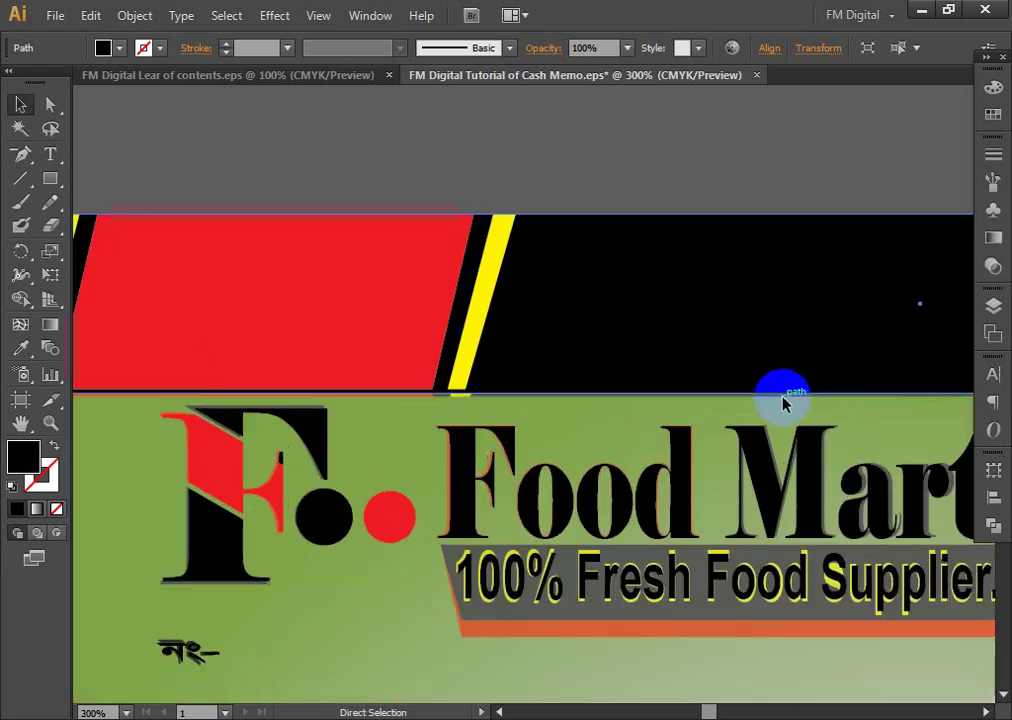
pyautogui.moveTo(21, 153); pyautogui.dragTo(85, 163)
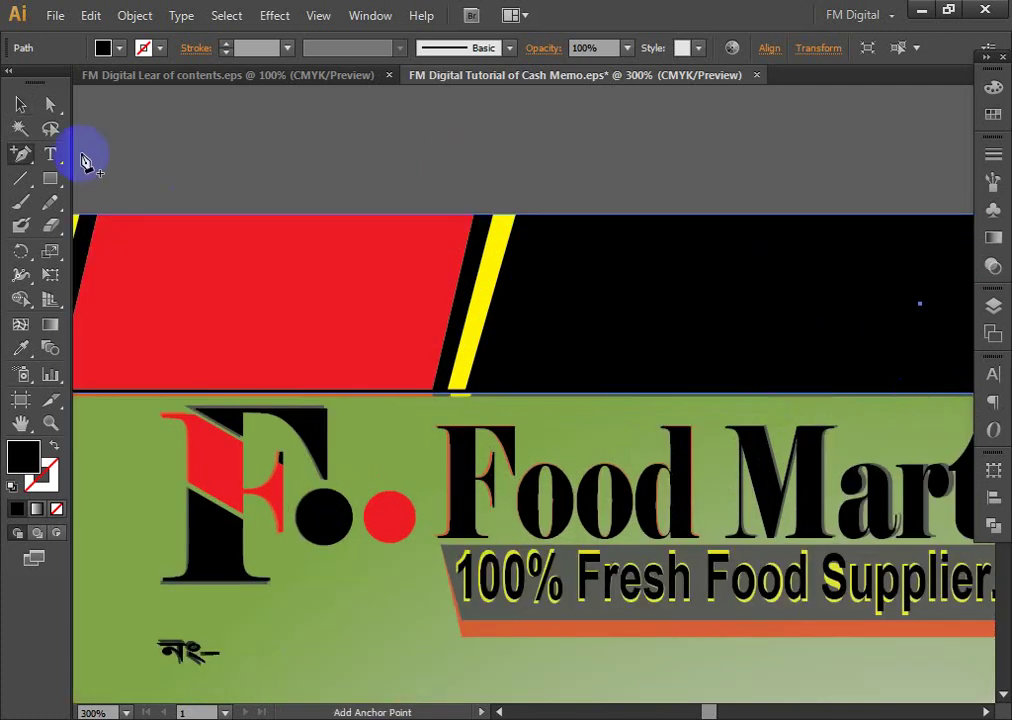
pyautogui.hotkey('ctrl', '-')
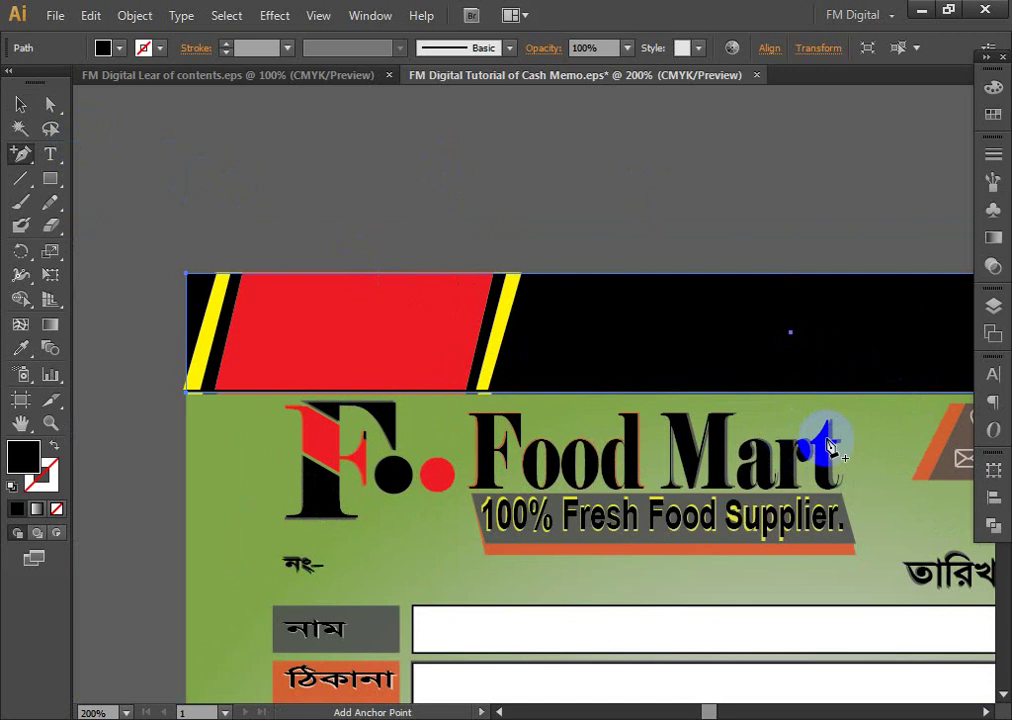
pyautogui.scroll(1, 828, 440)
pyautogui.moveTo(841, 418); pyautogui.dragTo(518, 390)
pyautogui.click(518, 390)
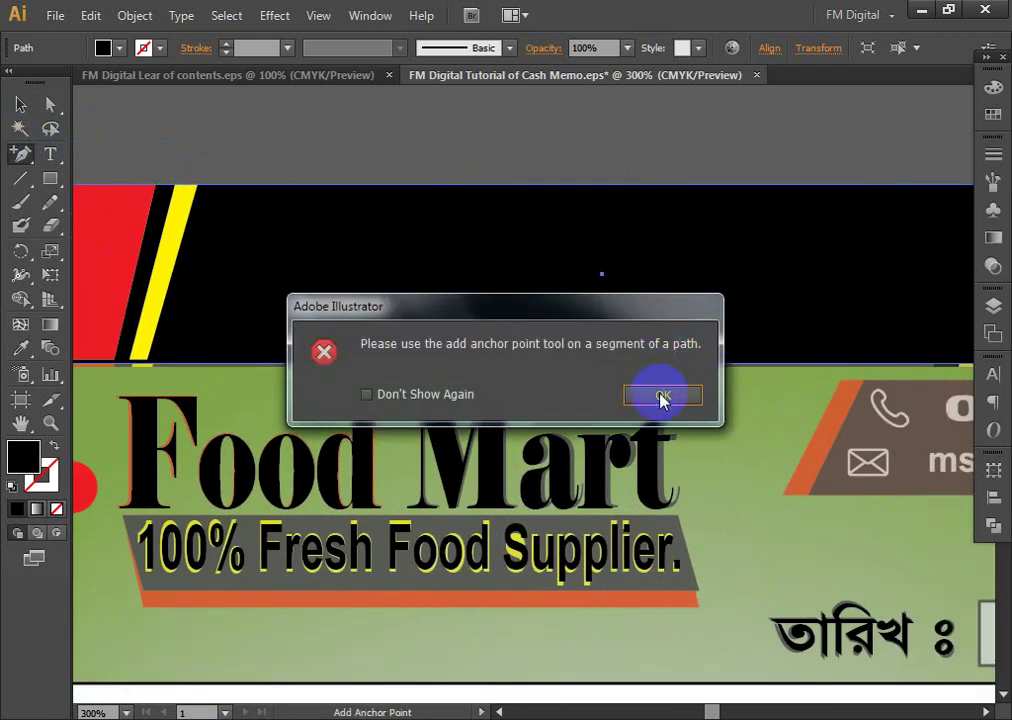
pyautogui.click(660, 396)
pyautogui.click(21, 104)
pyautogui.click(727, 352)
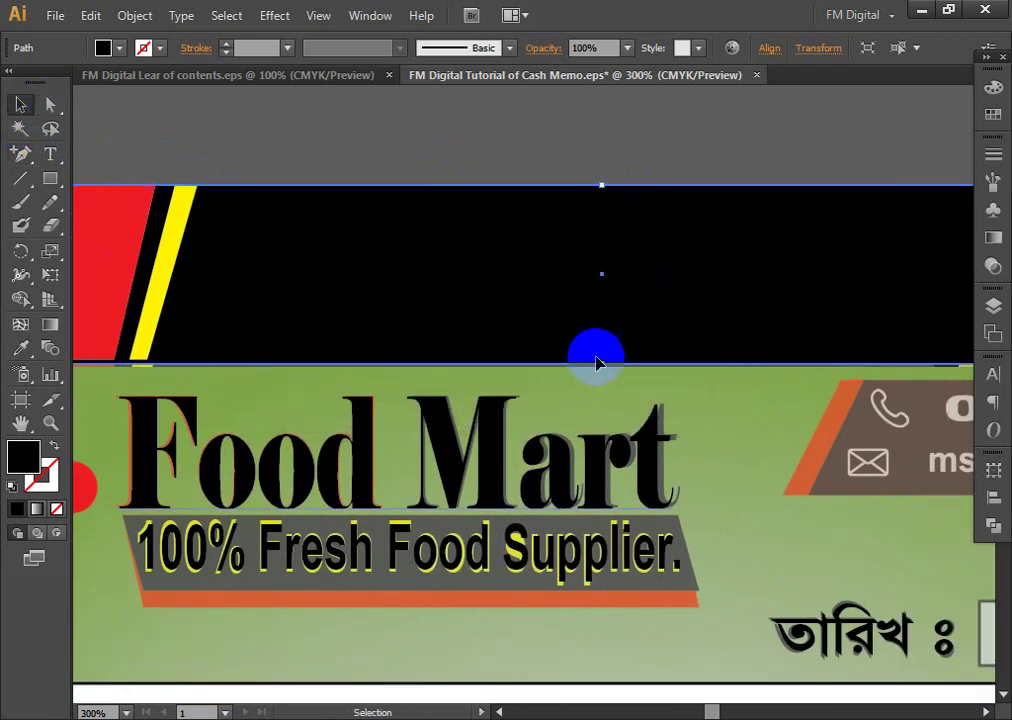
pyautogui.moveTo(602, 364); pyautogui.dragTo(603, 366)
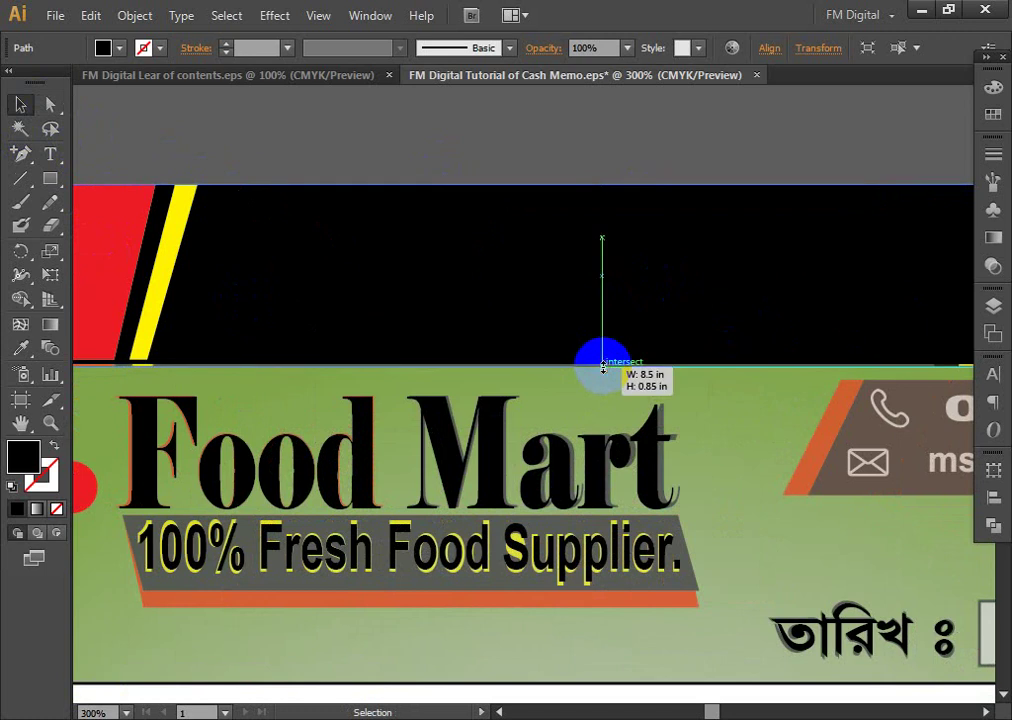
# - Extend the stripe group down to the green area, align it, and zoom out to the whole memo
pyautogui.moveTo(416, 361)
pyautogui.mouseDown()
pyautogui.moveTo(540, 395)
pyautogui.moveTo(836, 395)
pyautogui.mouseUp()
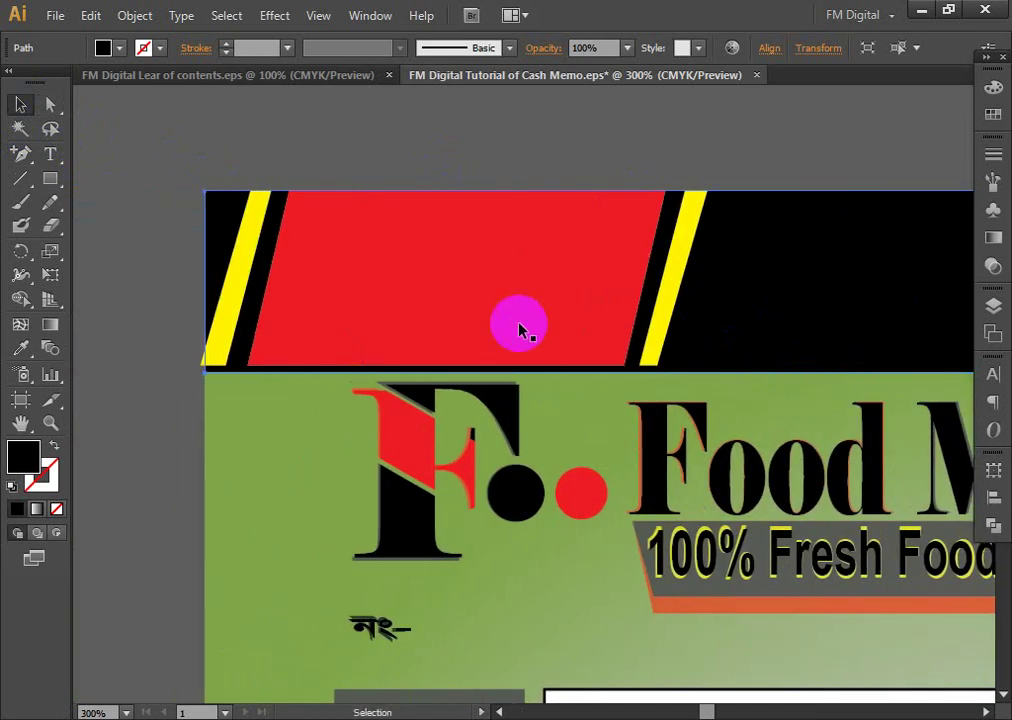
pyautogui.click(520, 330)
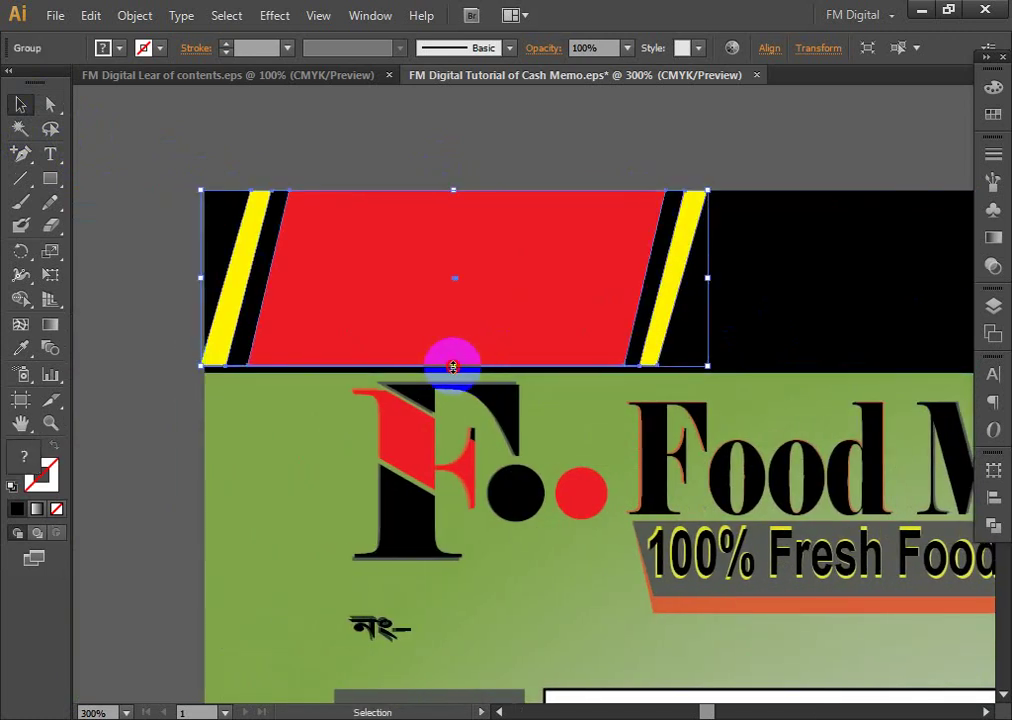
pyautogui.moveTo(453, 367); pyautogui.dragTo(453, 372)
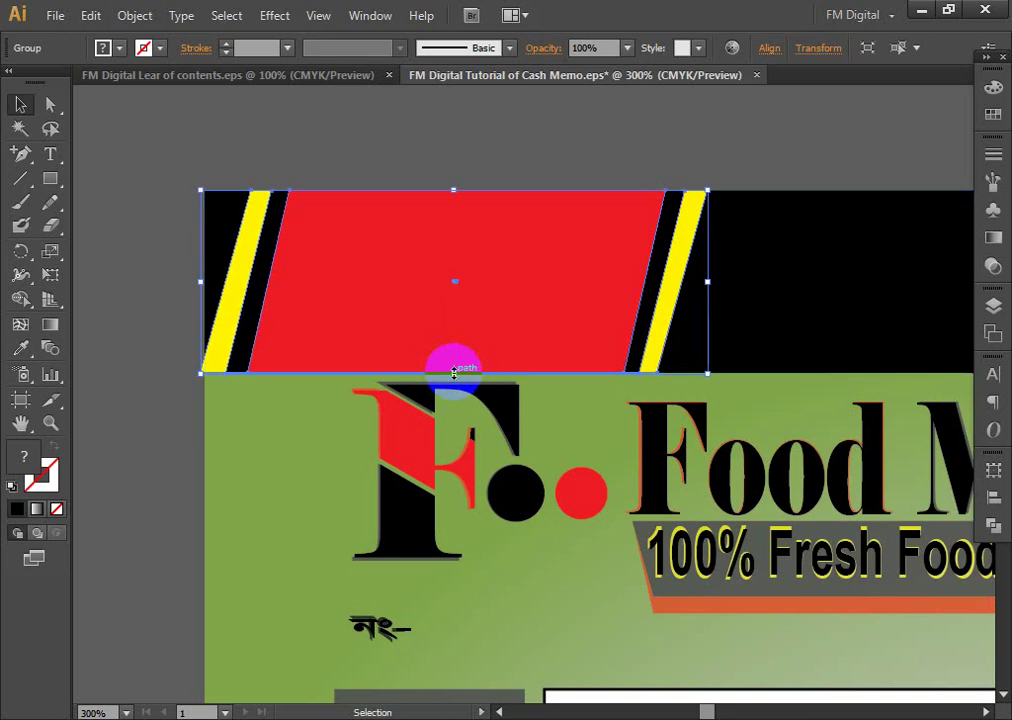
pyautogui.press('Right')
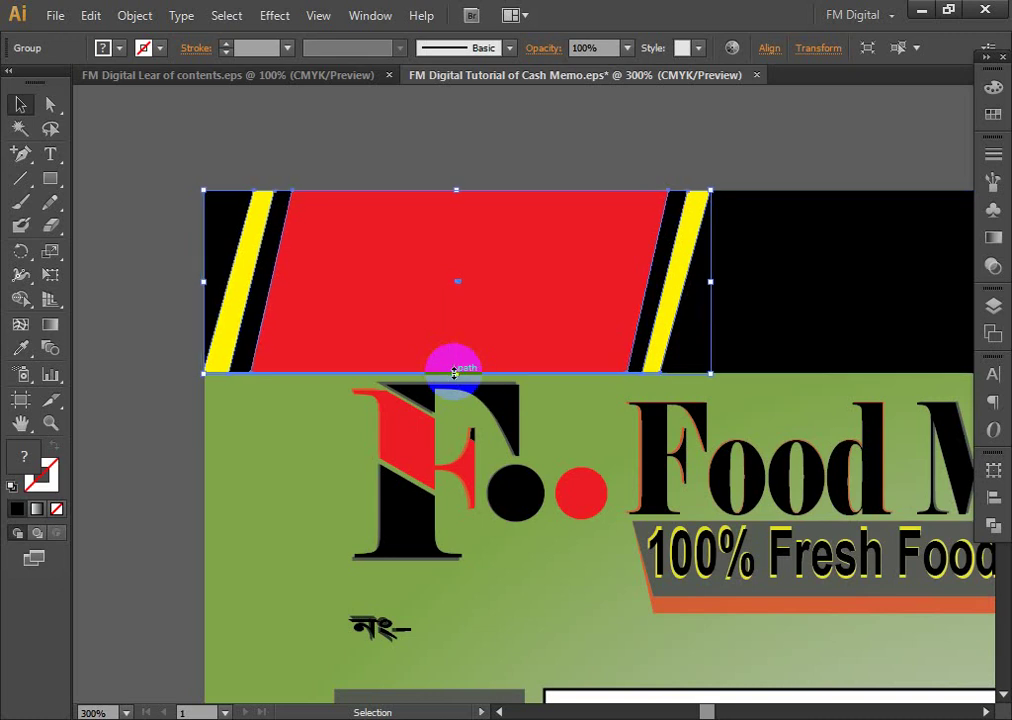
pyautogui.press('Right')
pyautogui.press('Left')
pyautogui.hotkey('ctrl', '-')
pyautogui.hotkey('ctrl', '-')
pyautogui.hotkey('ctrl', '-')
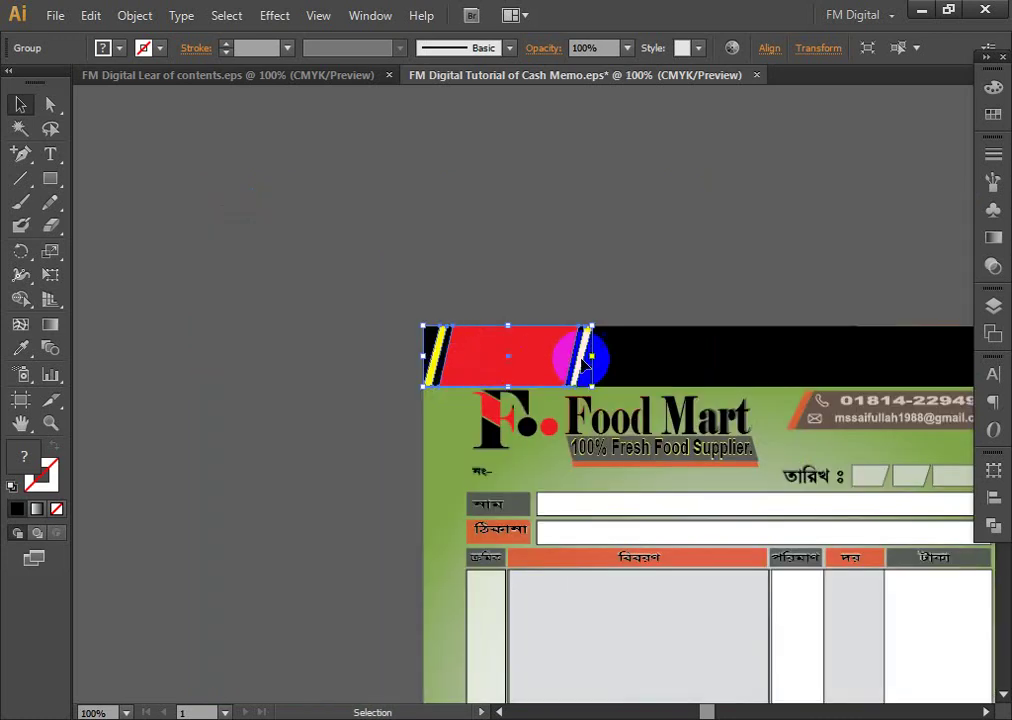
# - Centre the black bar and stripe group horizontally on each other
pyautogui.keyDown('shift'); pyautogui.click(688, 335); pyautogui.keyUp('shift')
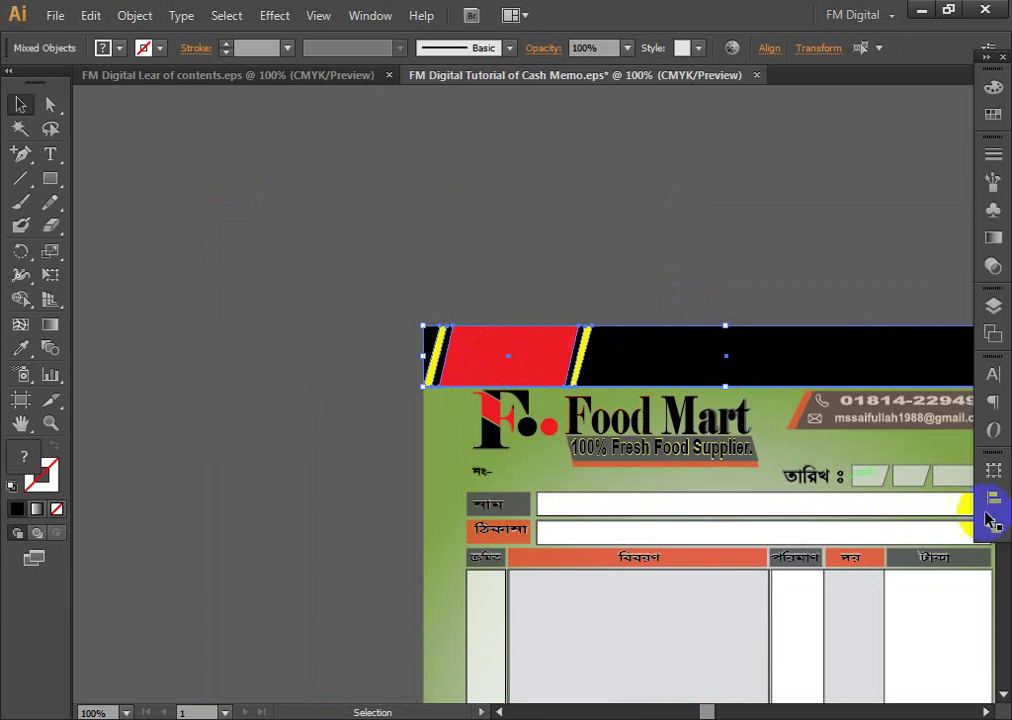
pyautogui.click(993, 497)
pyautogui.click(880, 502)
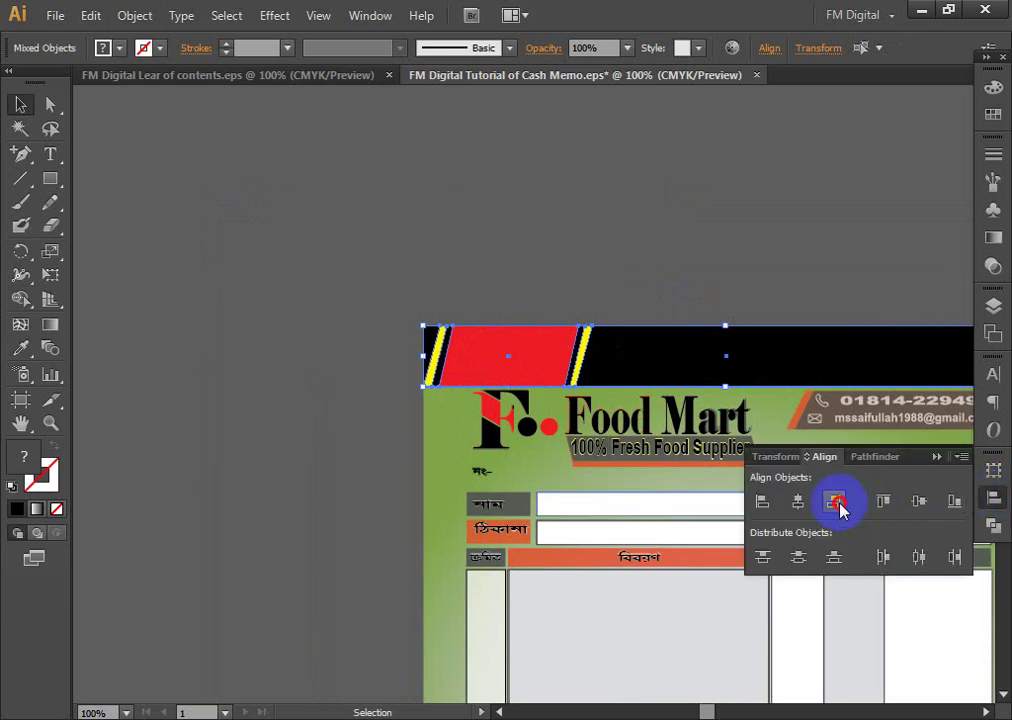
pyautogui.click(746, 281)
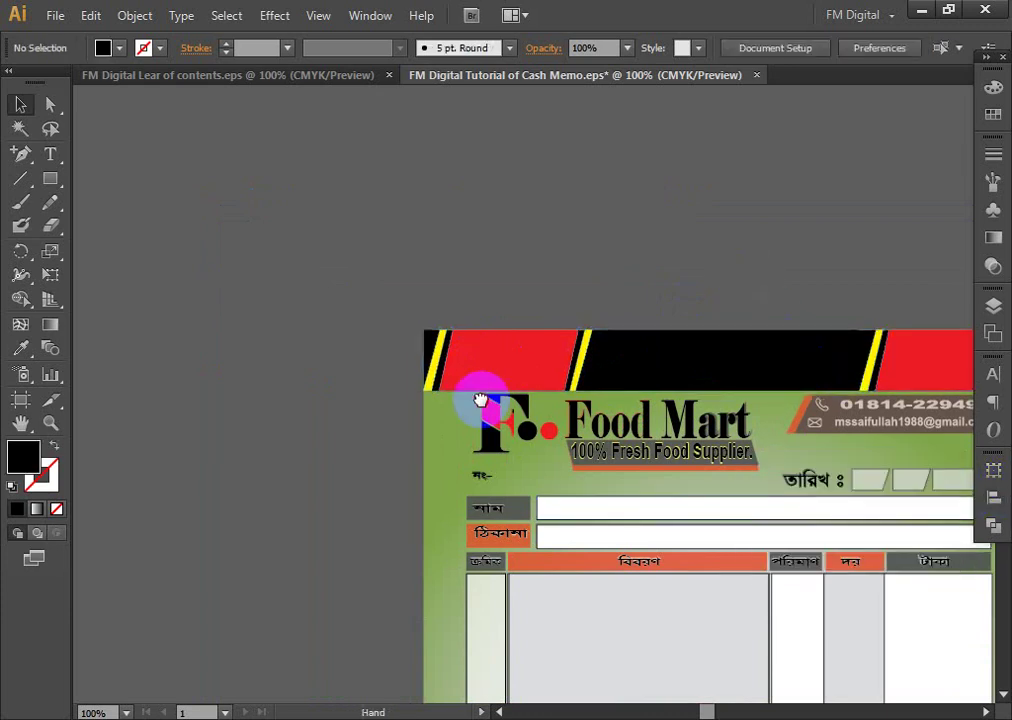
# - Marquee-select all the header pieces and group them into one slanted band
pyautogui.hscroll(5, 477, 402)
pyautogui.click(627, 380)
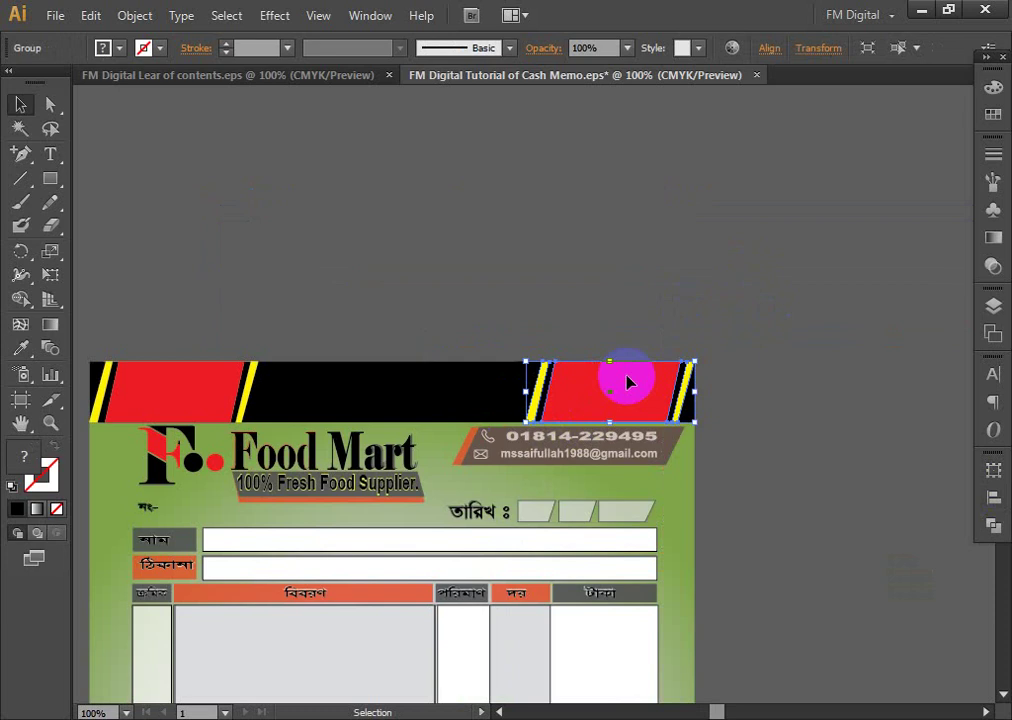
pyautogui.click(467, 391)
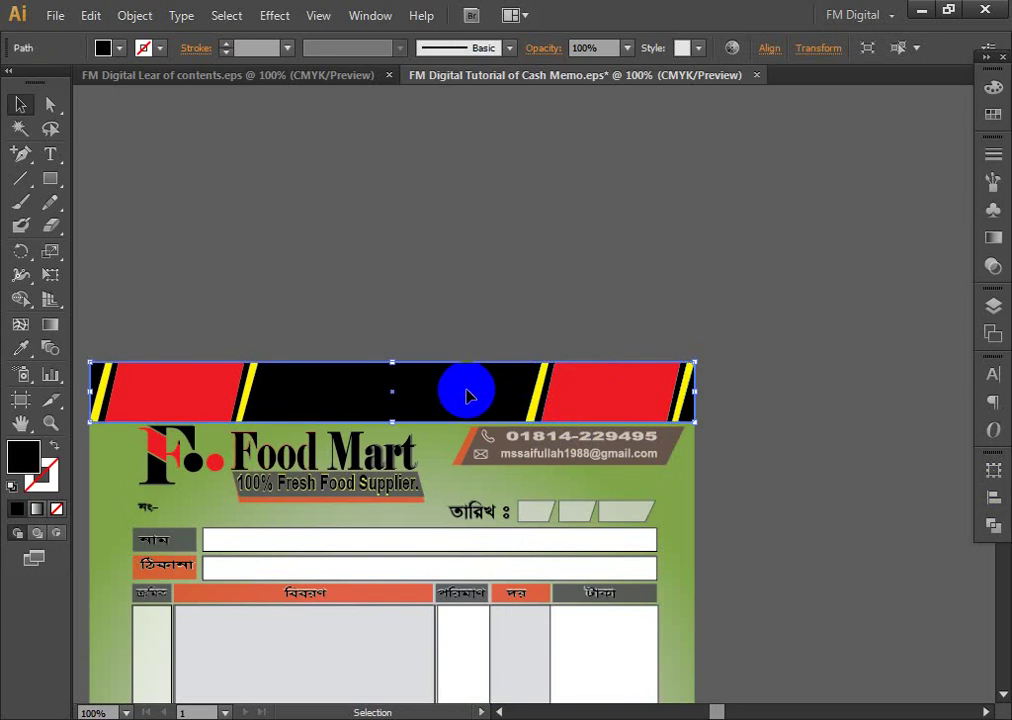
pyautogui.moveTo(468, 392); pyautogui.dragTo(640, 350)
pyautogui.click(138, 352)
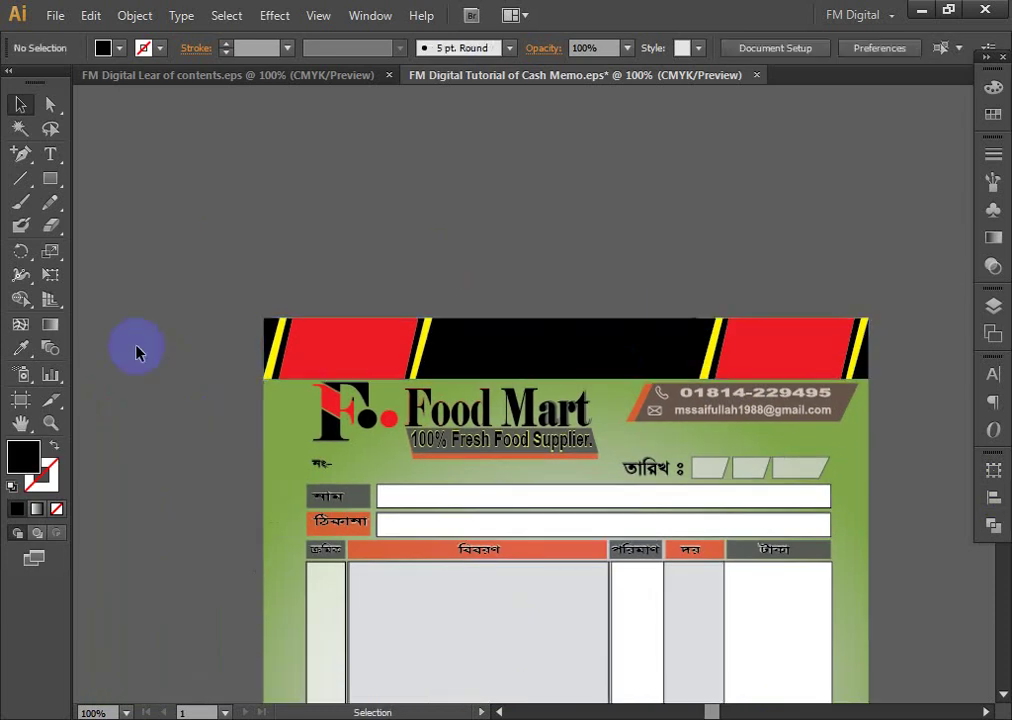
pyautogui.moveTo(177, 287); pyautogui.dragTo(885, 355)
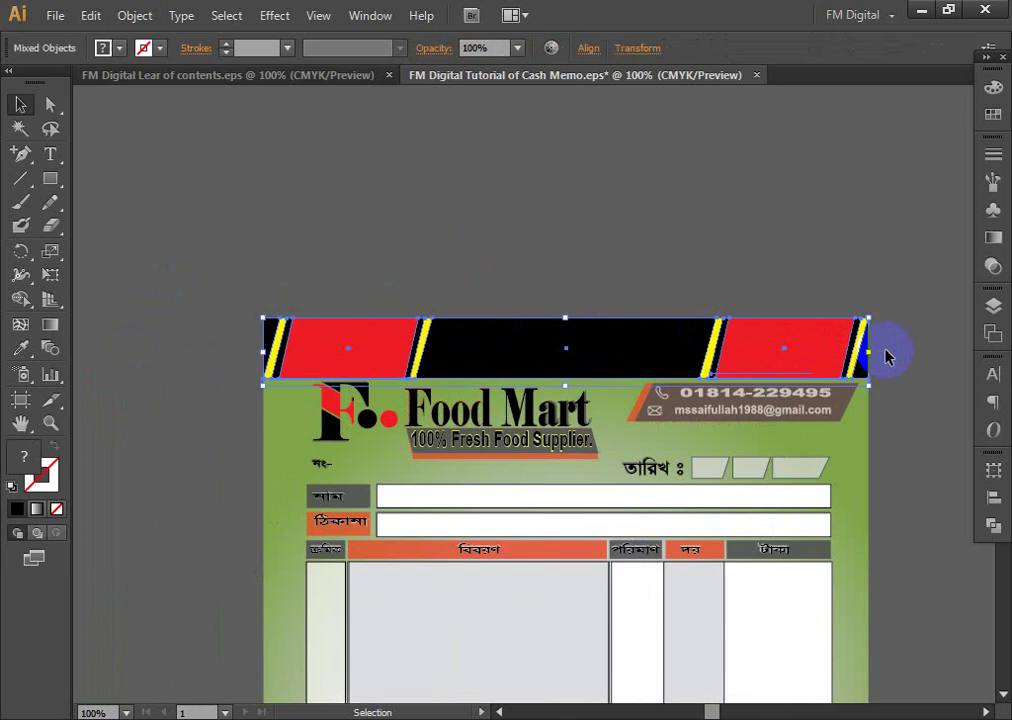
pyautogui.hotkey('ctrl', 'g')
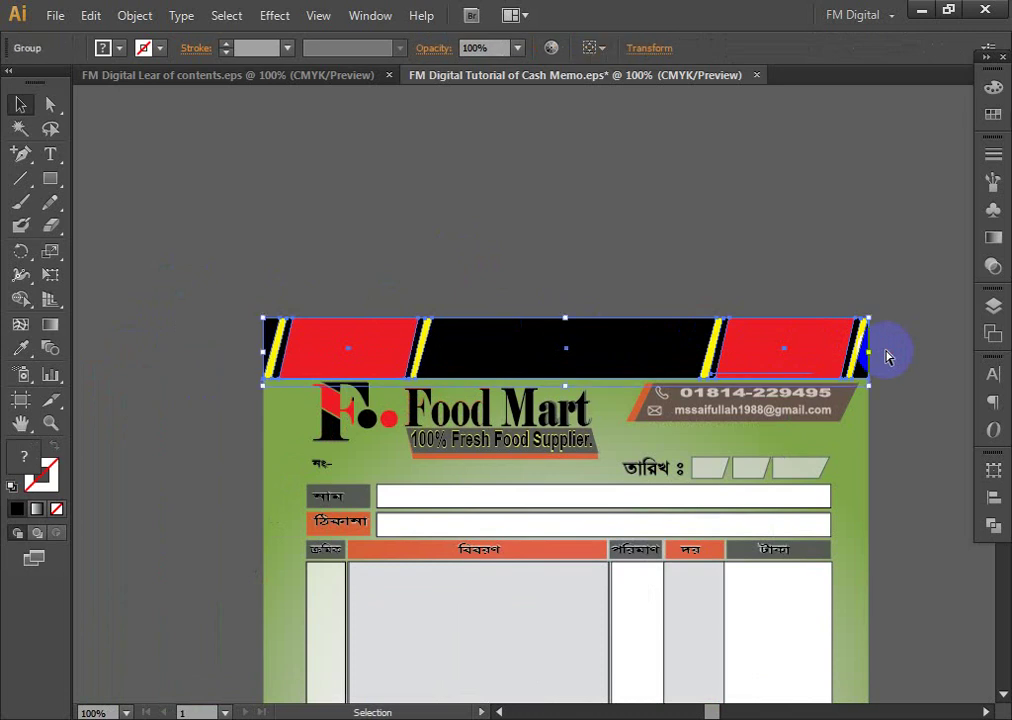
# - Place a copy of the header band just below the original, over the Food Mart logo
pyautogui.moveTo(795, 467); pyautogui.dragTo(796, 392)
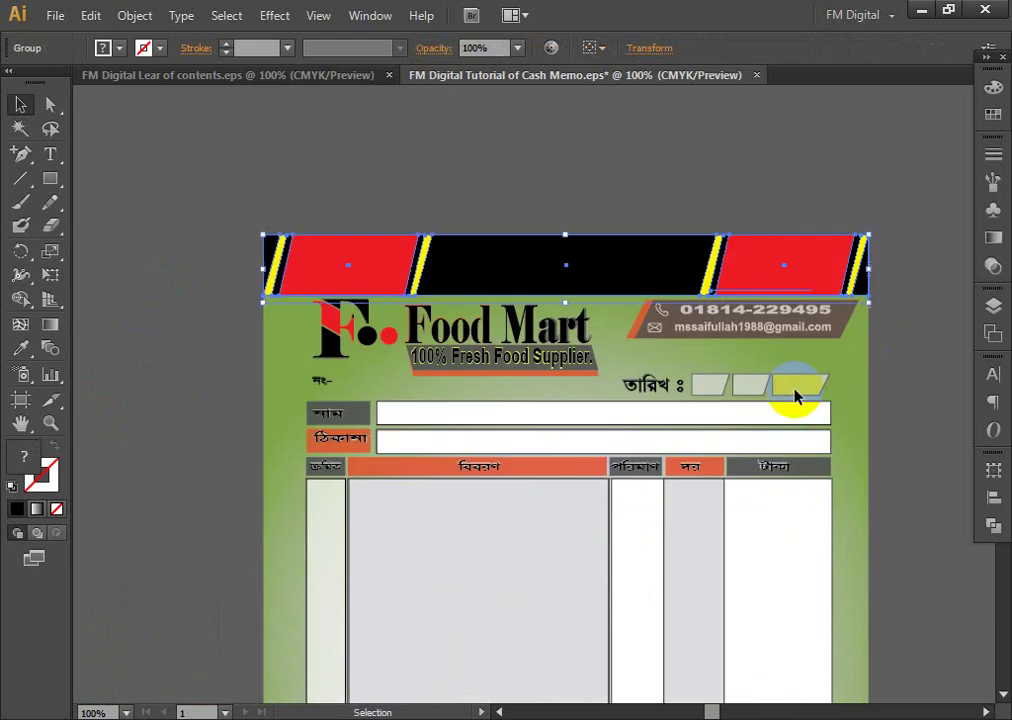
pyautogui.hotkey('shift', 'Down')
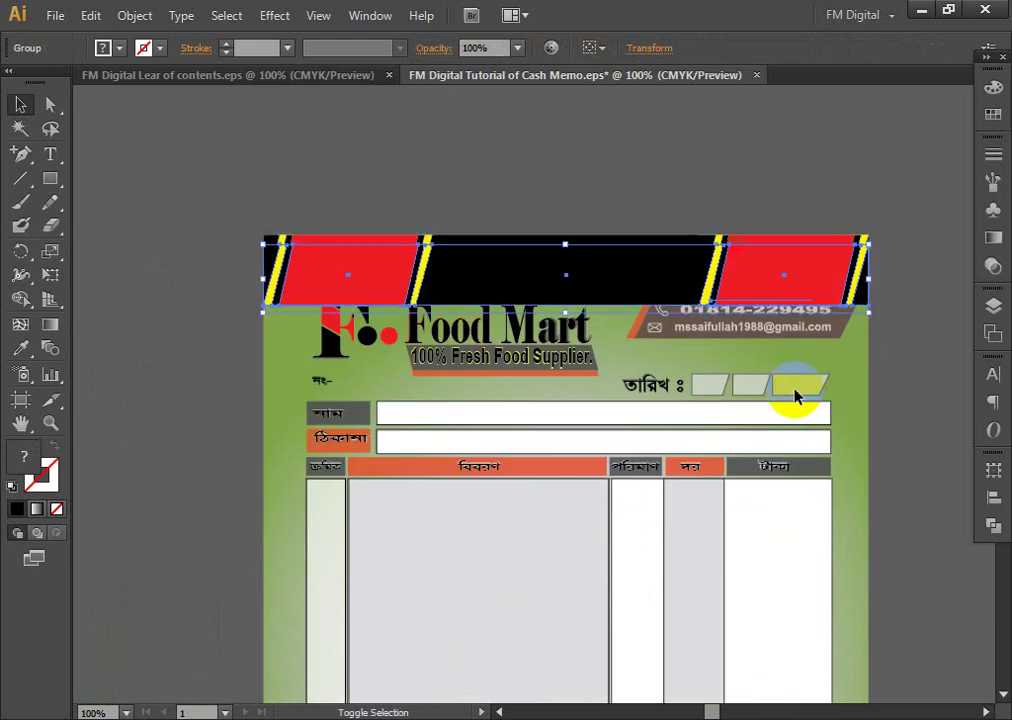
pyautogui.hotkey('shift', 'Down')
pyautogui.hotkey('shift', 'Down')
pyautogui.hotkey('shift', 'Down')
pyautogui.hotkey('shift', 'Down')
pyautogui.hotkey('shift', 'Down')
pyautogui.hotkey('shift', 'Down')
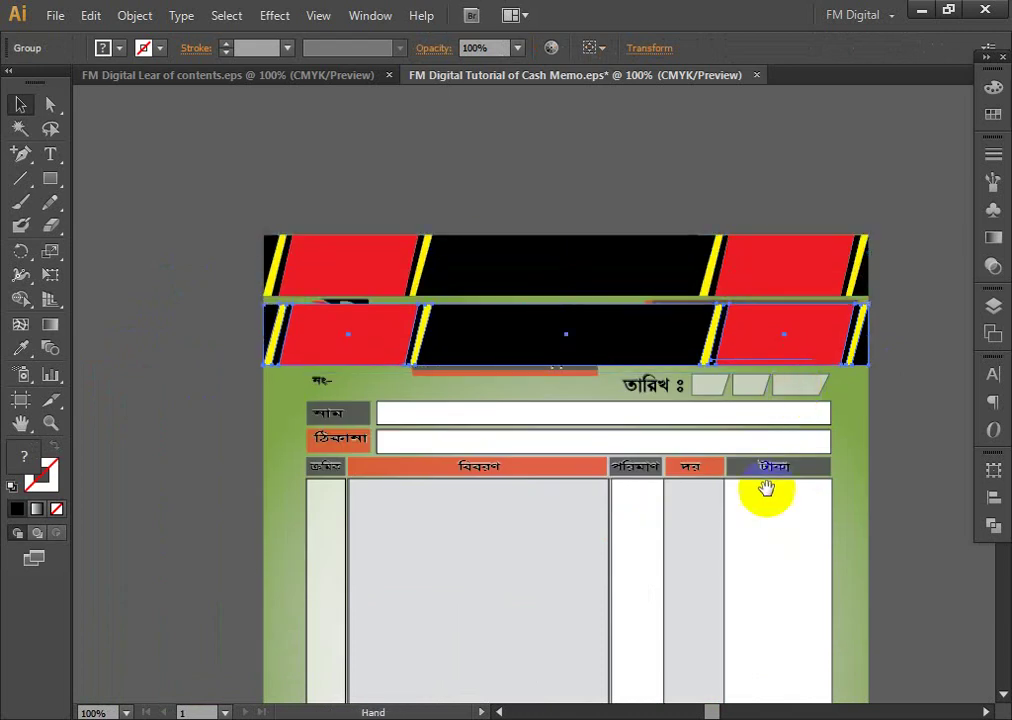
# - Move the band copy to the bottom of the page and ungroup it
pyautogui.moveTo(768, 486); pyautogui.dragTo(712, 331)
pyautogui.moveTo(513, 185)
pyautogui.mouseDown()
pyautogui.moveTo(551, 590)
pyautogui.moveTo(622, 175)
pyautogui.moveTo(597, 500)
pyautogui.mouseUp()
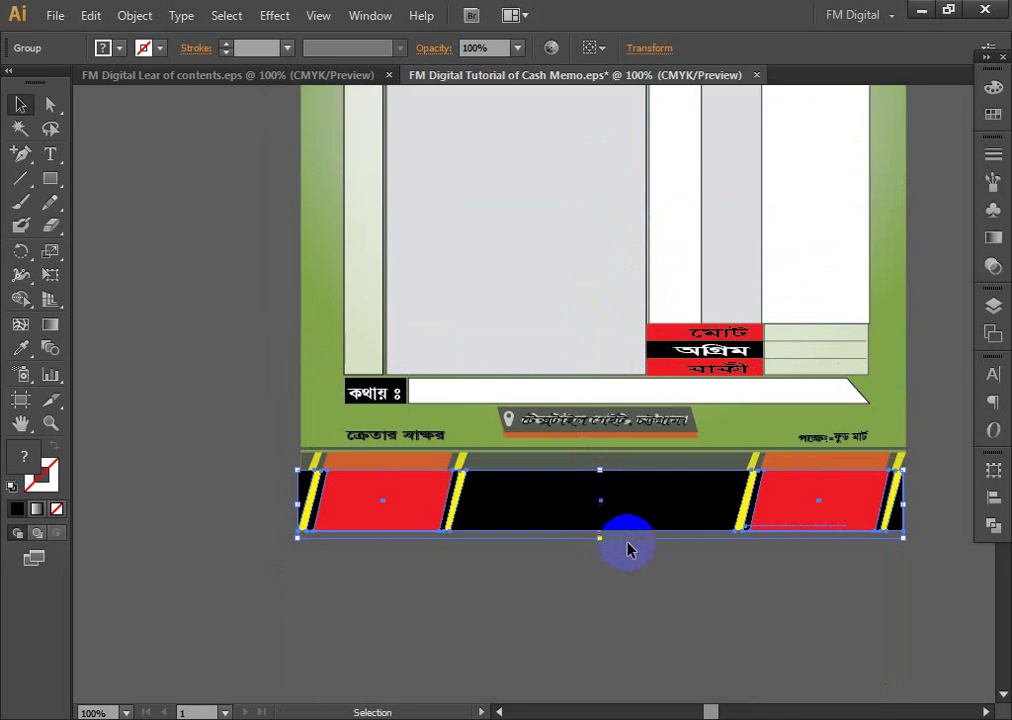
pyautogui.moveTo(546, 527); pyautogui.dragTo(546, 600)
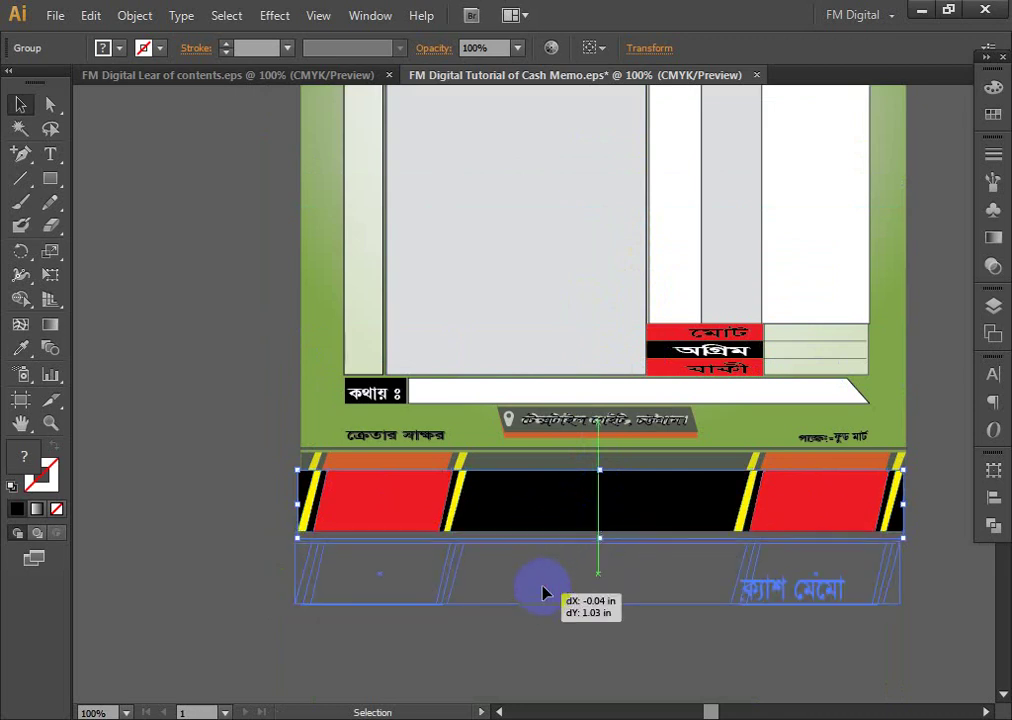
pyautogui.rightClick(543, 587)
pyautogui.click(598, 499)
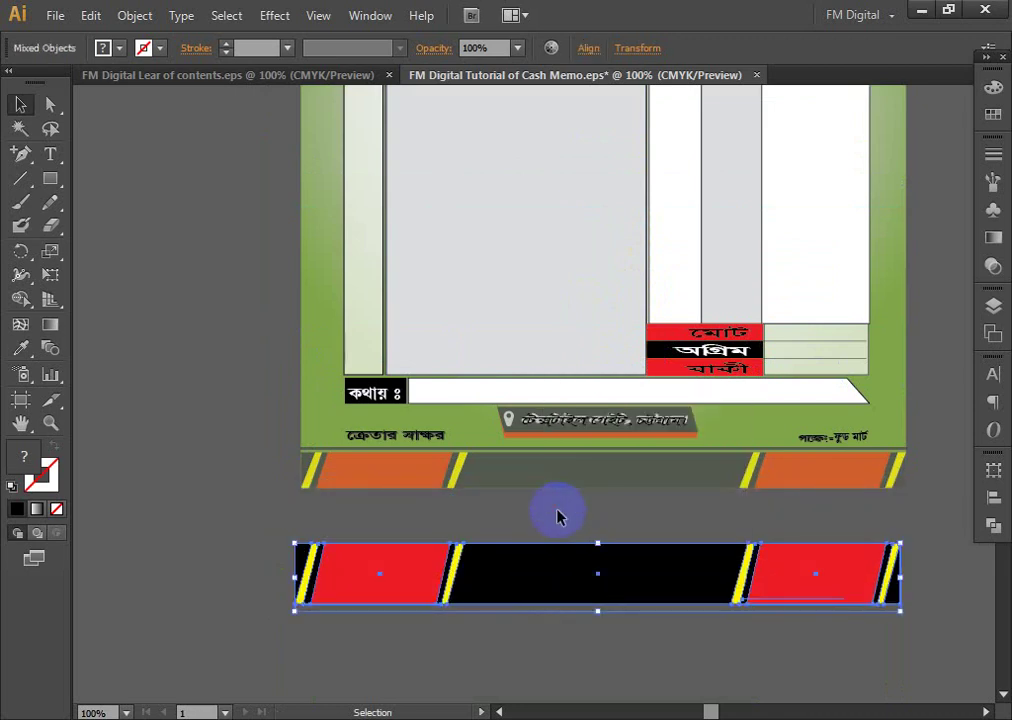
# - Delete the ক্যাশ মেমো text from the band copy using Outline view
pyautogui.click(556, 515)
pyautogui.click(543, 580)
pyautogui.click(799, 580)
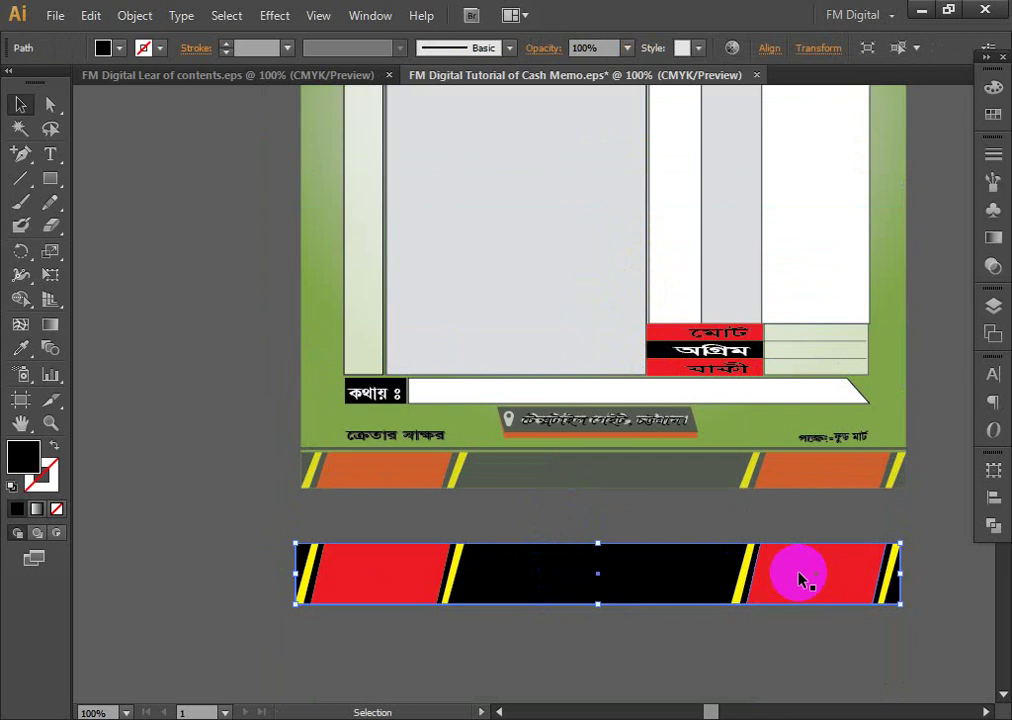
pyautogui.hotkey('ctrl', 'y')
pyautogui.hotkey('ctrl', 'shift', 'a')
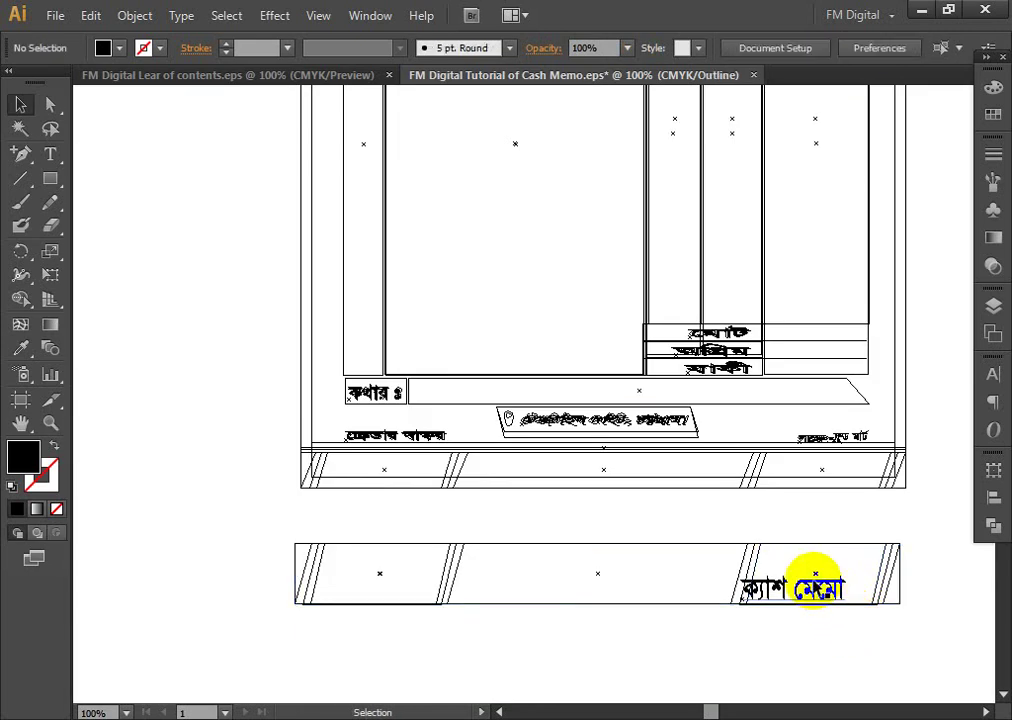
pyautogui.click(815, 580)
pyautogui.press('Delete')
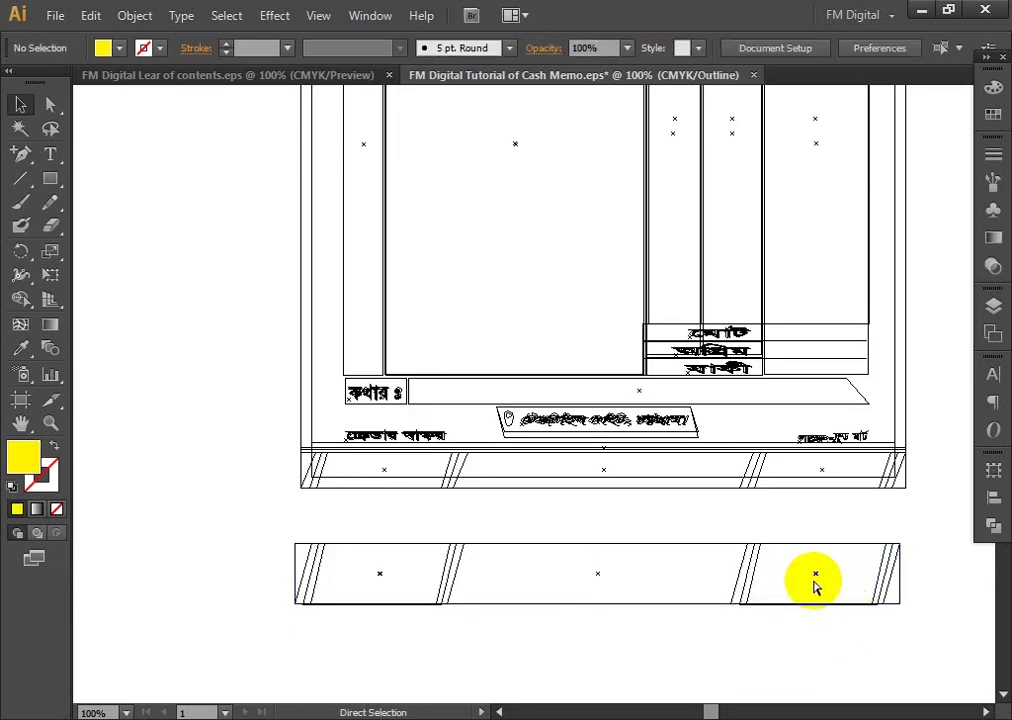
pyautogui.hotkey('ctrl', 'y')
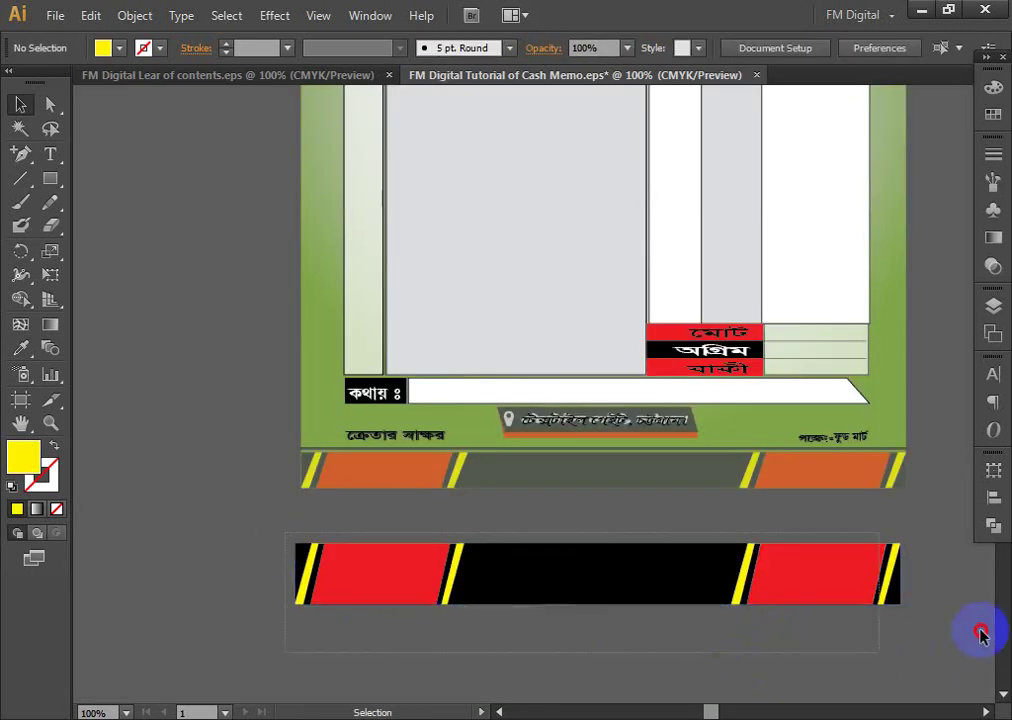
# - Regroup the band pieces and nudge the band over the orange stripe
pyautogui.hotkey('ctrl', 'a')
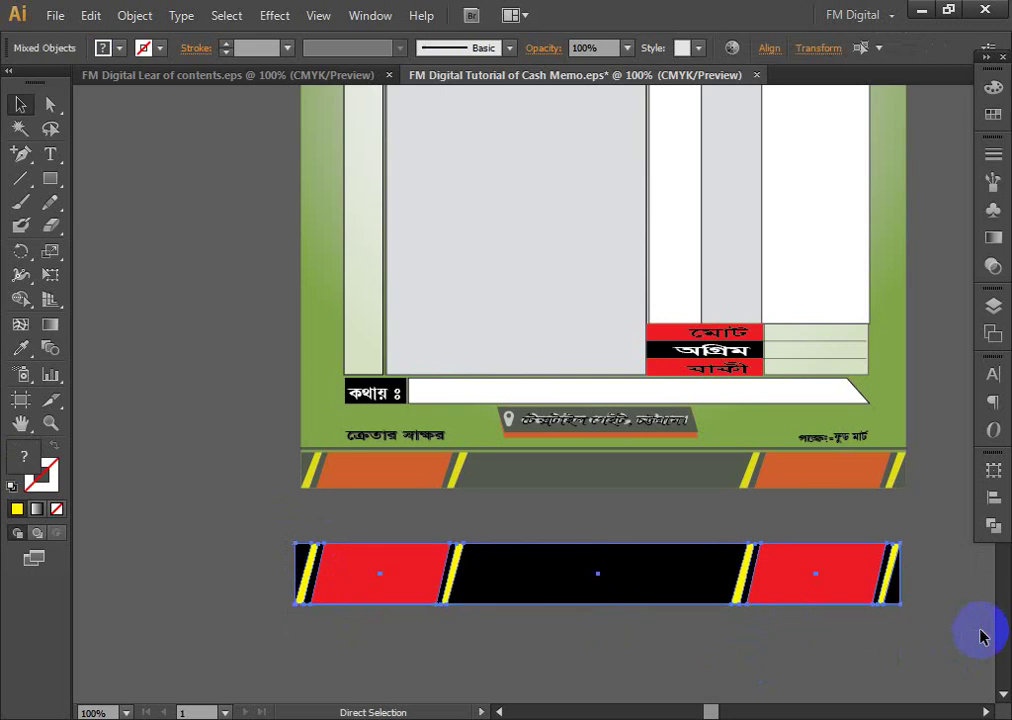
pyautogui.hotkey('ctrl', 'g')
pyautogui.hotkey('shift', 'Up')
pyautogui.hotkey('shift', 'Up')
pyautogui.hotkey('shift', 'Up')
pyautogui.hotkey('shift', 'Up')
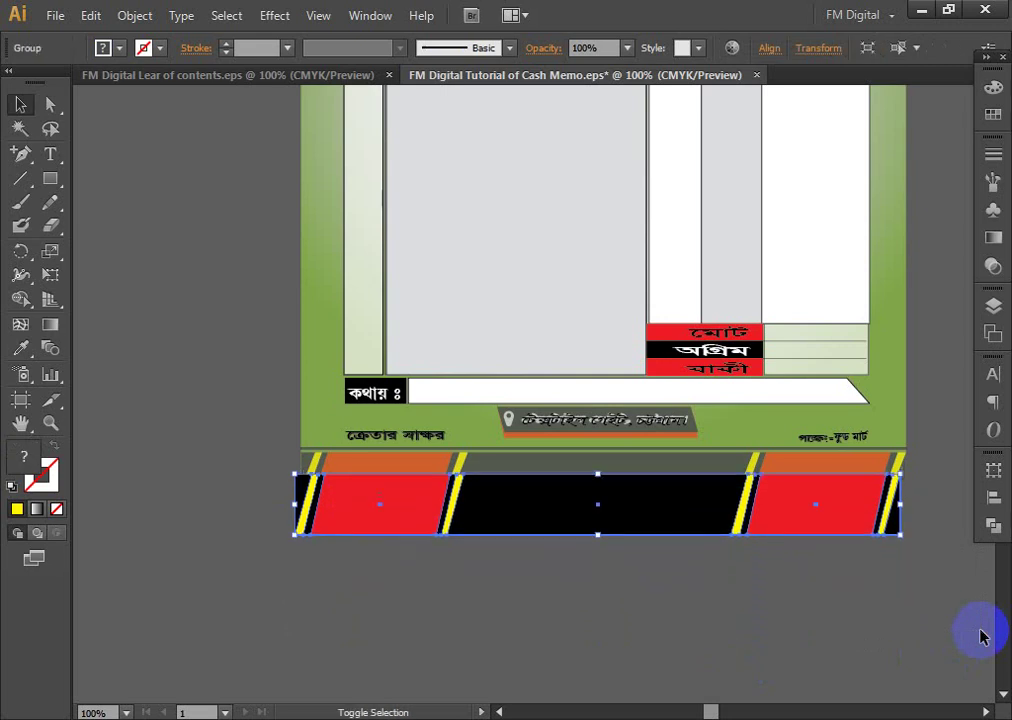
pyautogui.hotkey('shift', 'Up')
pyautogui.hotkey('shift', 'Up')
pyautogui.hotkey('shift', 'Down')
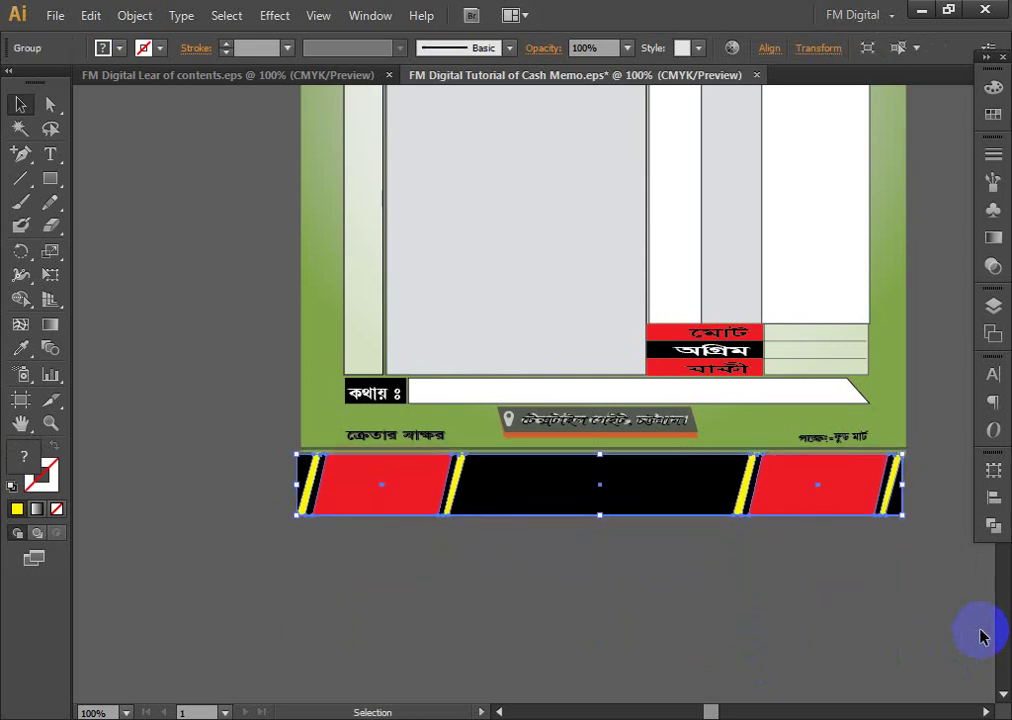
pyautogui.press('Right')
pyautogui.press('Right')
pyautogui.press('Right')
pyautogui.press('Up')
pyautogui.press('Up')
pyautogui.press('Up')
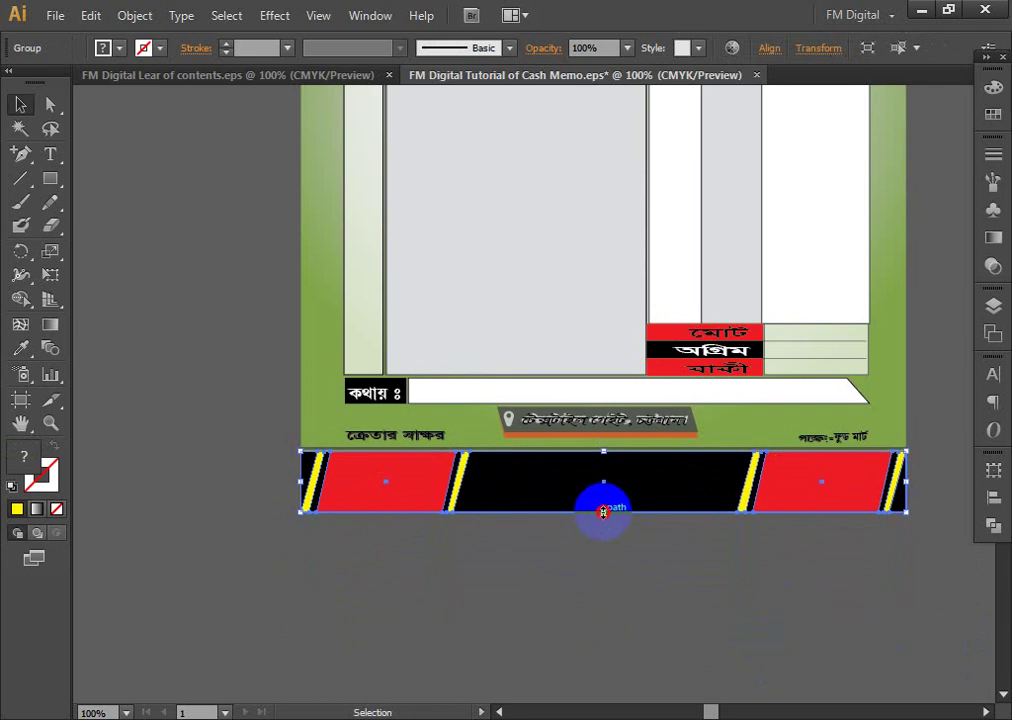
# - Shorten the band from its bottom edge and check its alignment in Outline view
pyautogui.moveTo(603, 512); pyautogui.dragTo(600, 503)
pyautogui.click(590, 556)
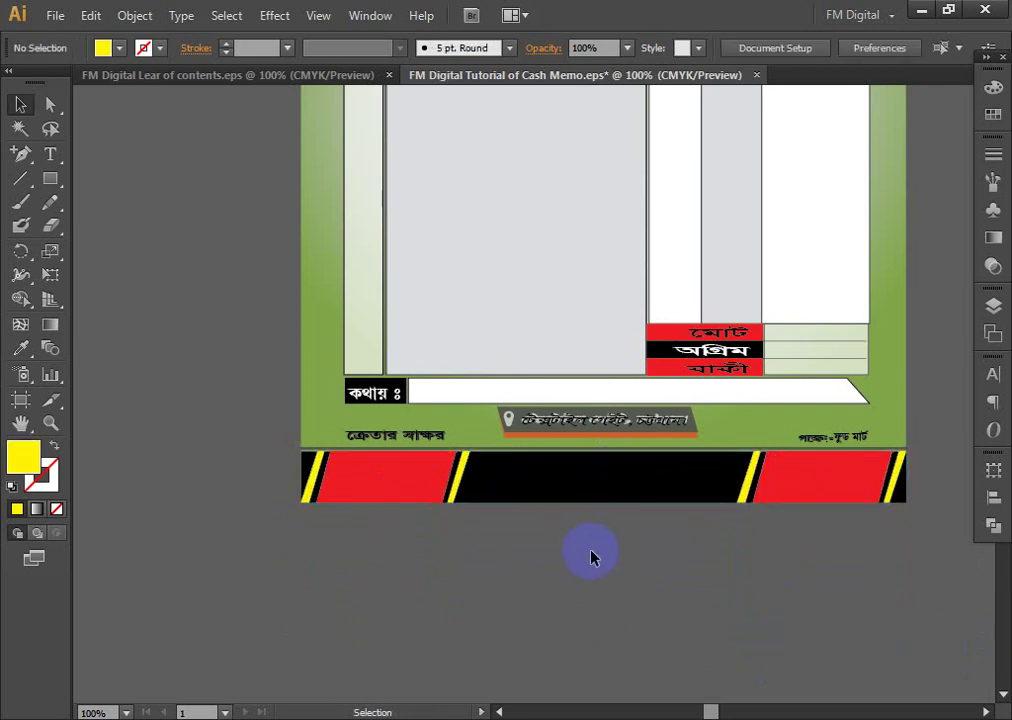
pyautogui.click(602, 499)
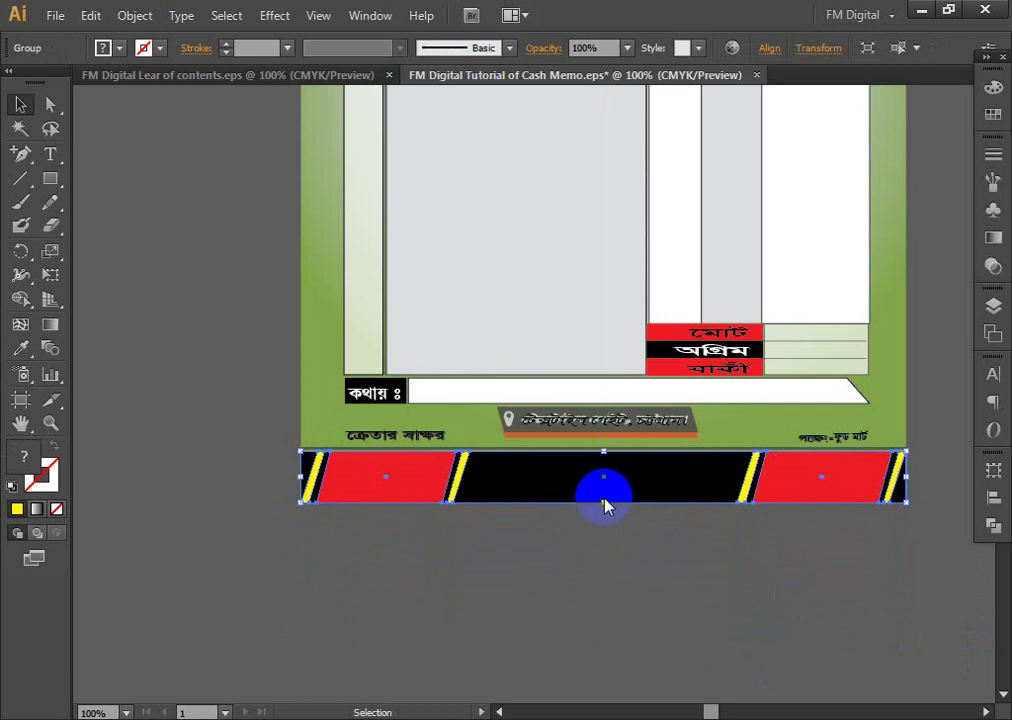
pyautogui.hotkey('ctrl', 'y')
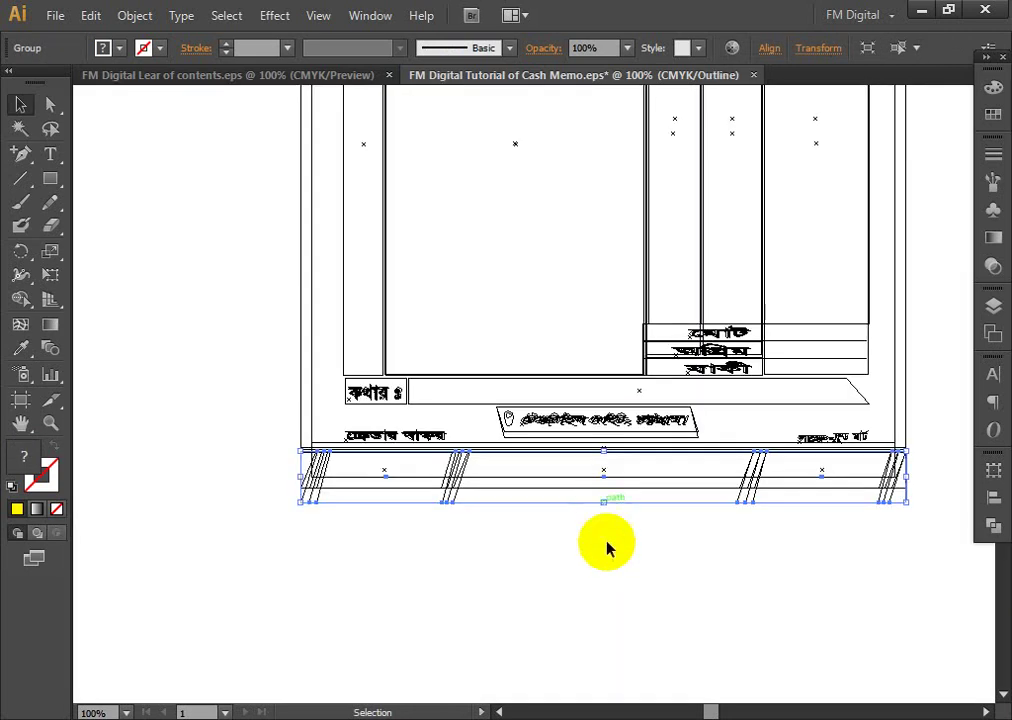
pyautogui.click(540, 528)
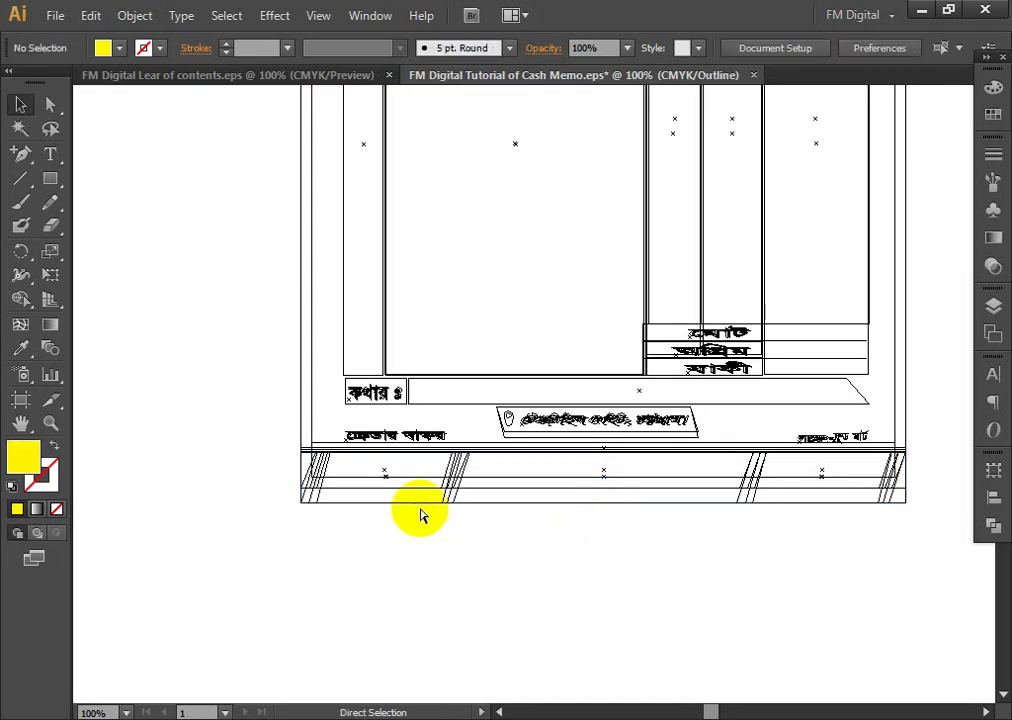
pyautogui.hotkey('ctrl', 'y')
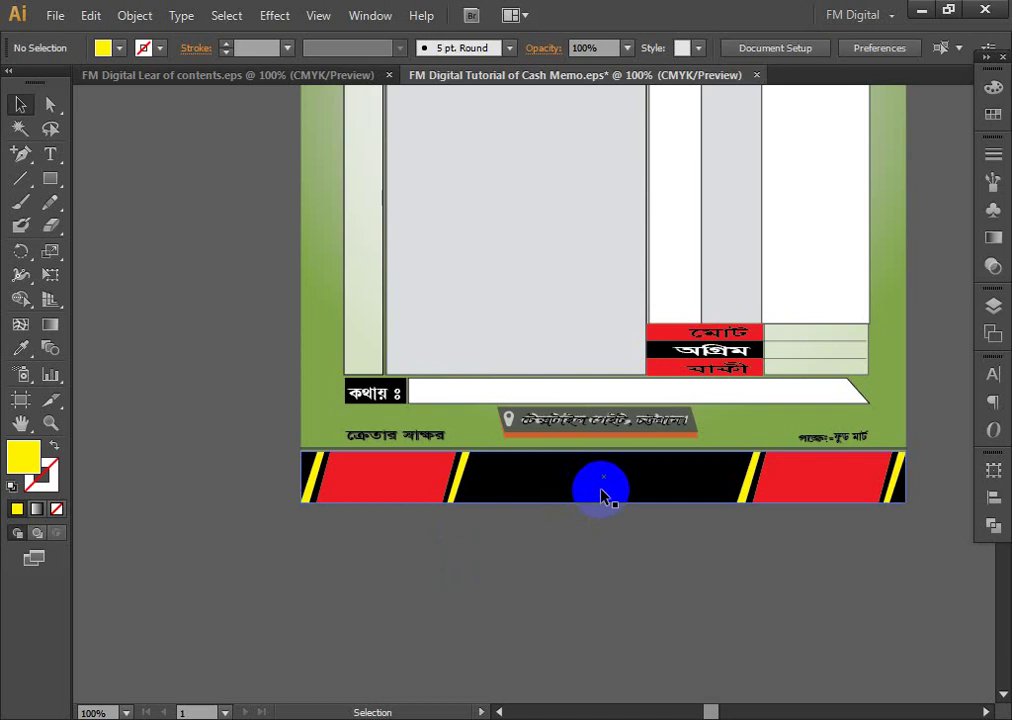
# - Trim the band to 0.72 in so it meets the page's bottom edge, then zoom in there
pyautogui.click(624, 472)
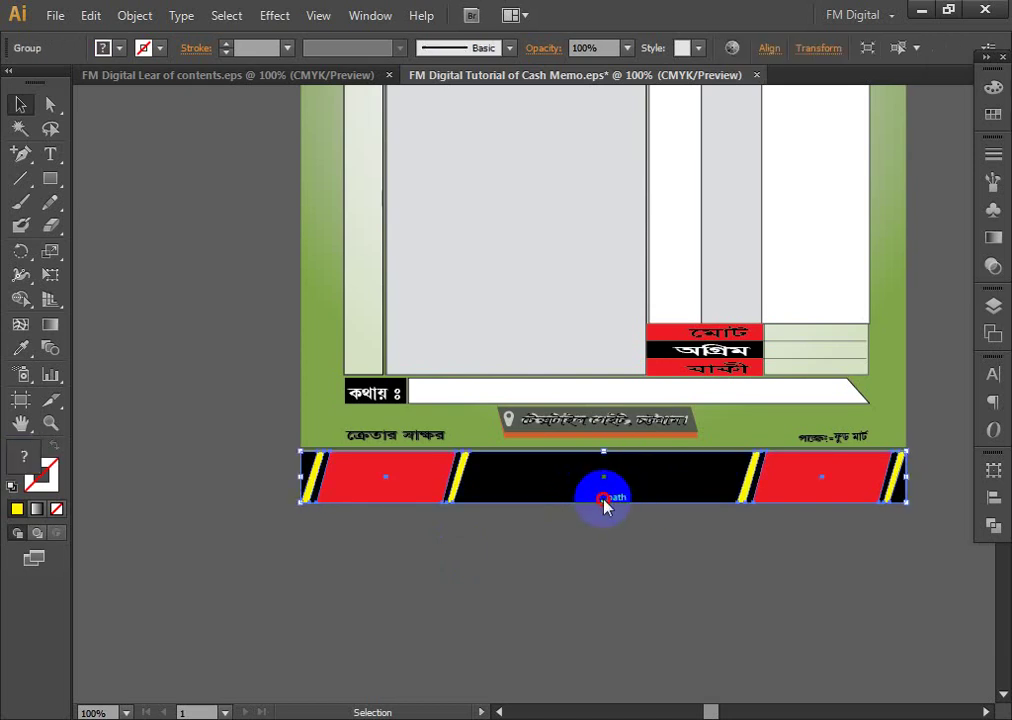
pyautogui.moveTo(578, 498); pyautogui.dragTo(604, 503)
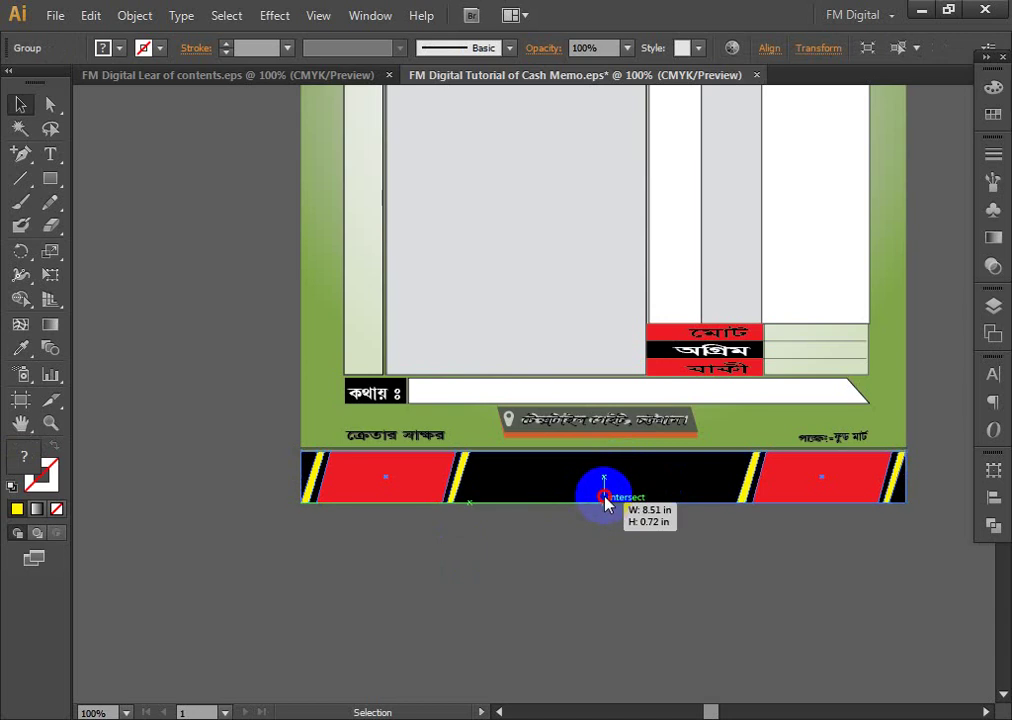
pyautogui.moveTo(604, 500); pyautogui.dragTo(605, 493)
pyautogui.click(601, 533)
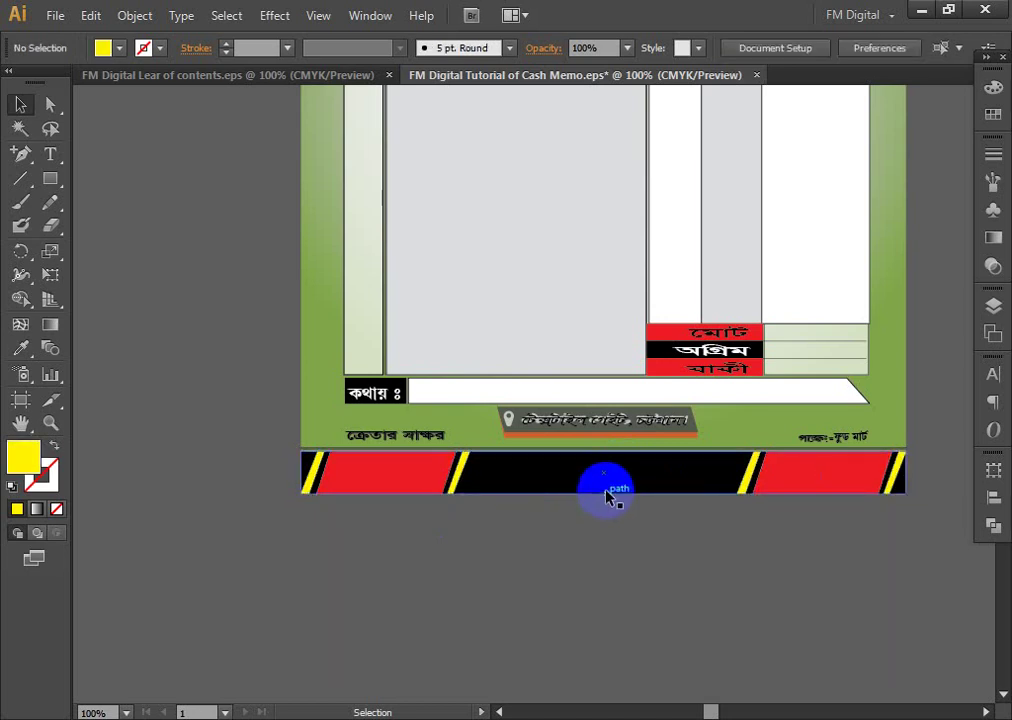
pyautogui.click(605, 497)
pyautogui.click(604, 550)
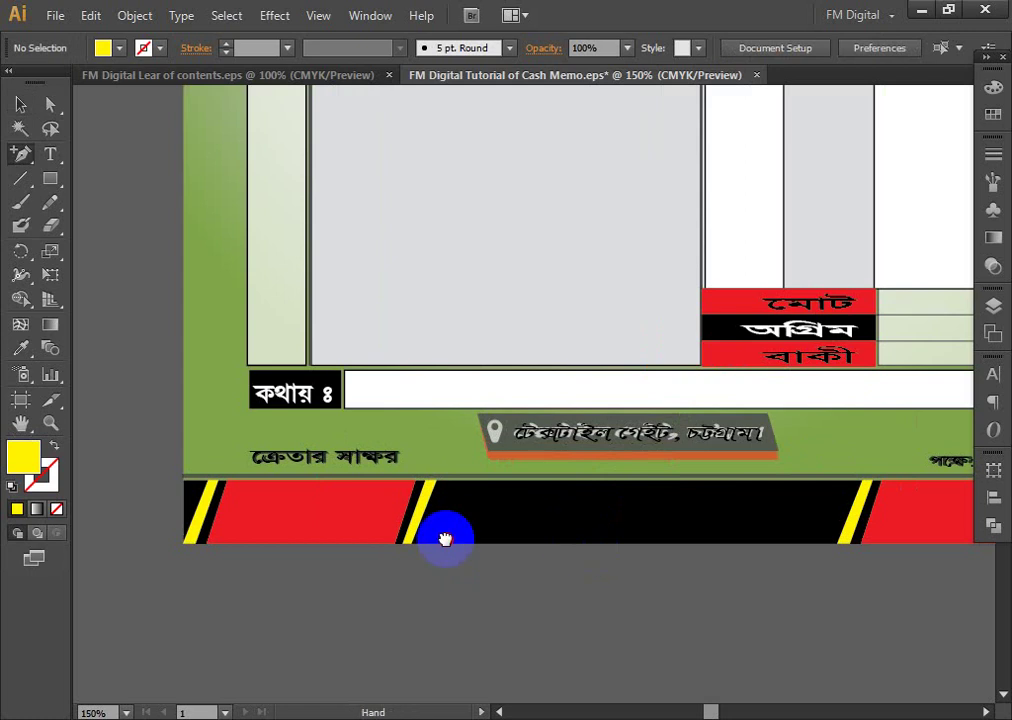
pyautogui.moveTo(445, 540)
pyautogui.mouseDown()
pyautogui.moveTo(429, 536)
pyautogui.moveTo(511, 513)
pyautogui.mouseUp()
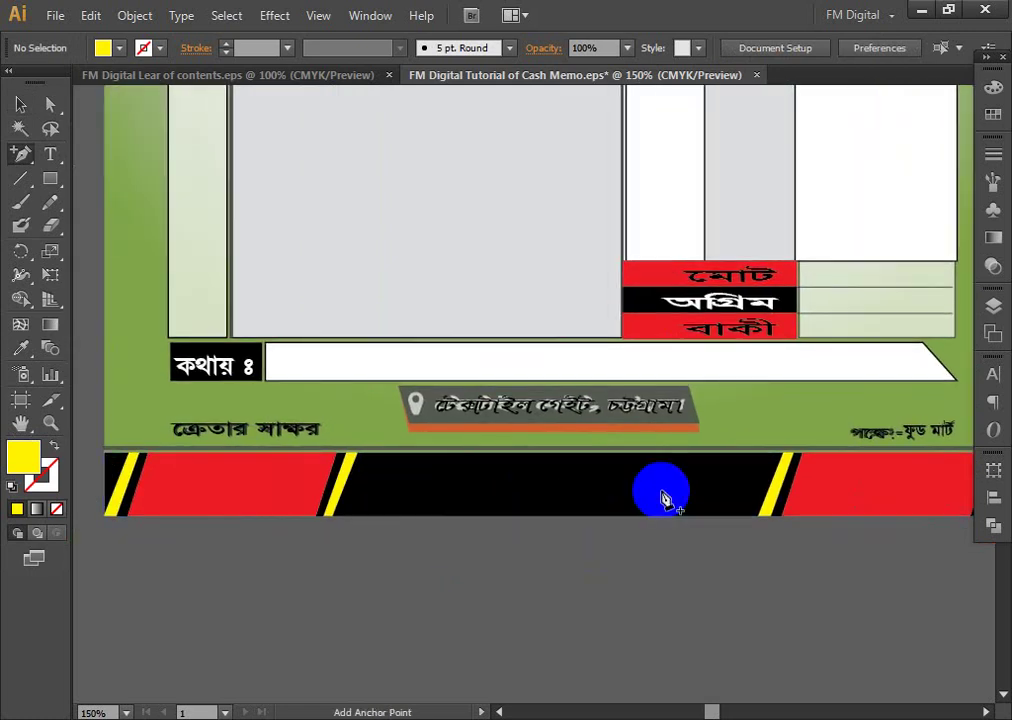
# - Draw a closed four-corner yellow parallelogram with the Pen tool over the grey address banner
pyautogui.click(24, 177)
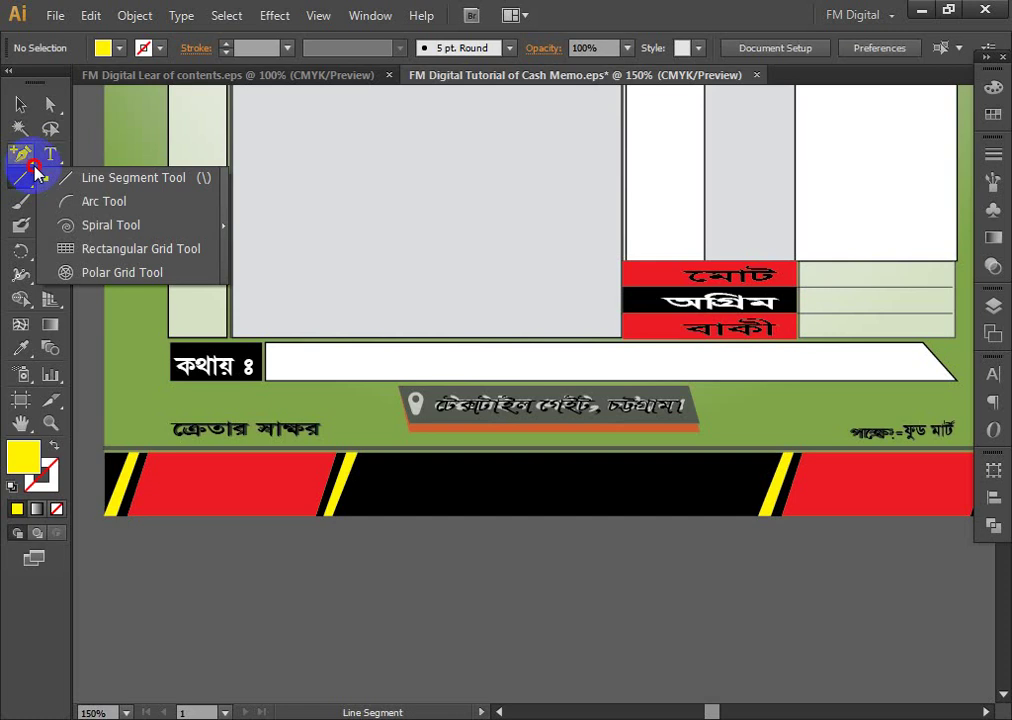
pyautogui.click(31, 160)
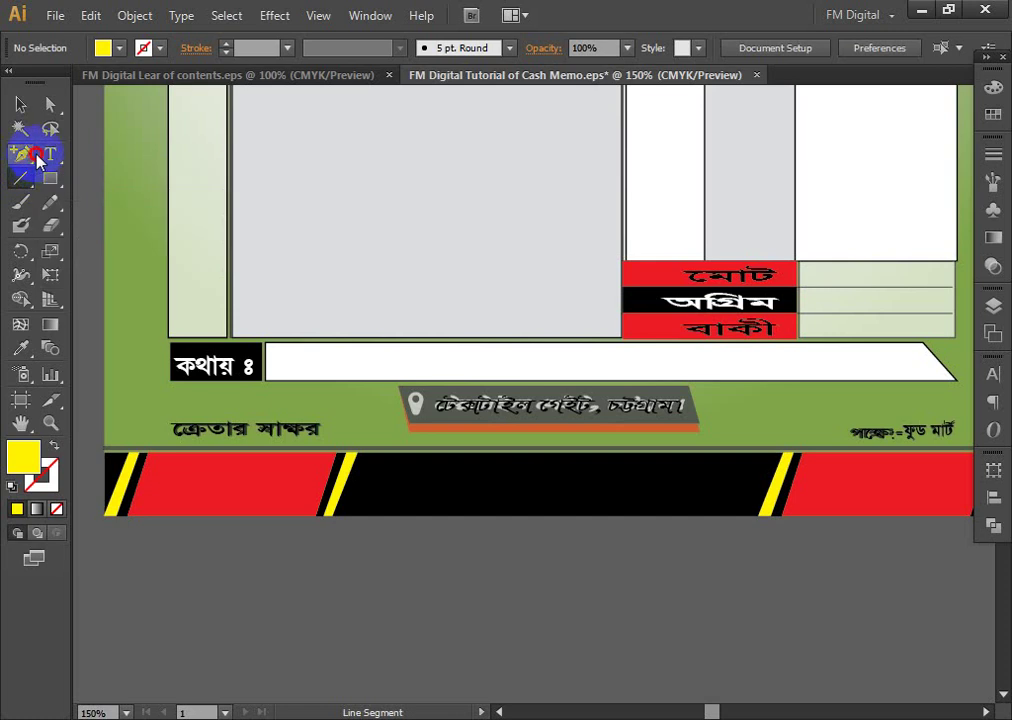
pyautogui.click(24, 154)
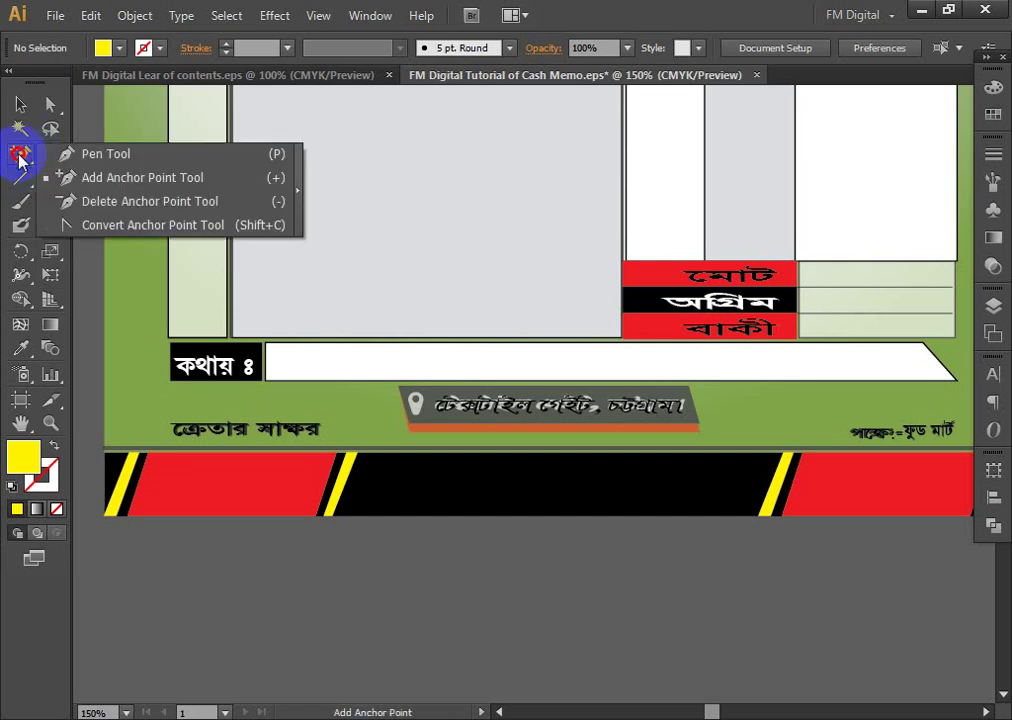
pyautogui.click(75, 151)
pyautogui.click(399, 391)
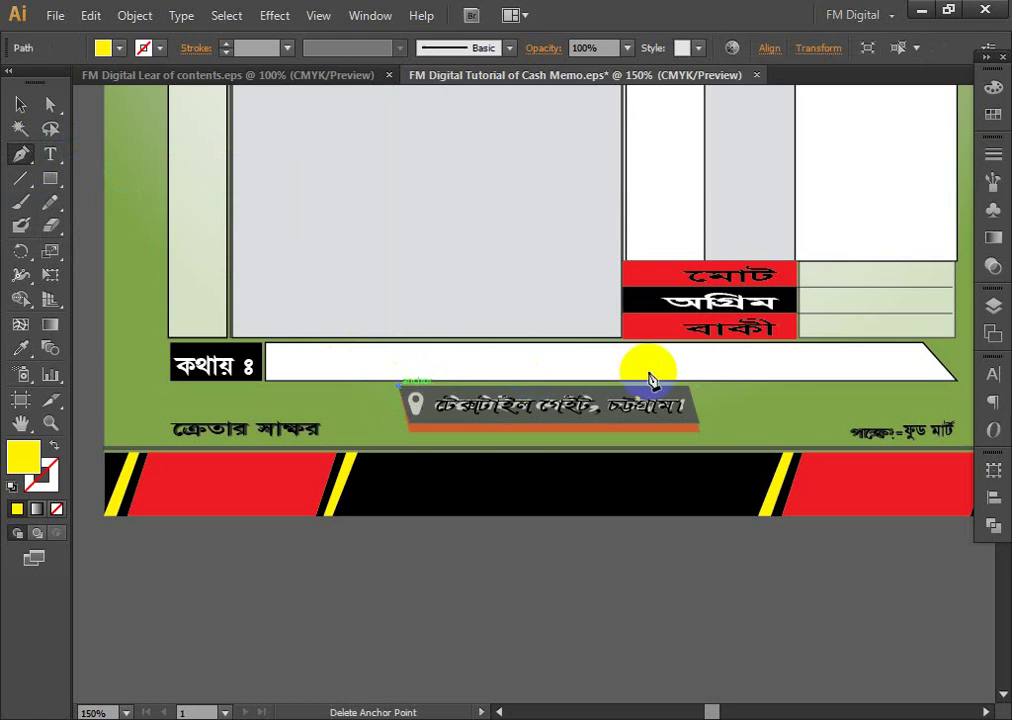
pyautogui.click(688, 393)
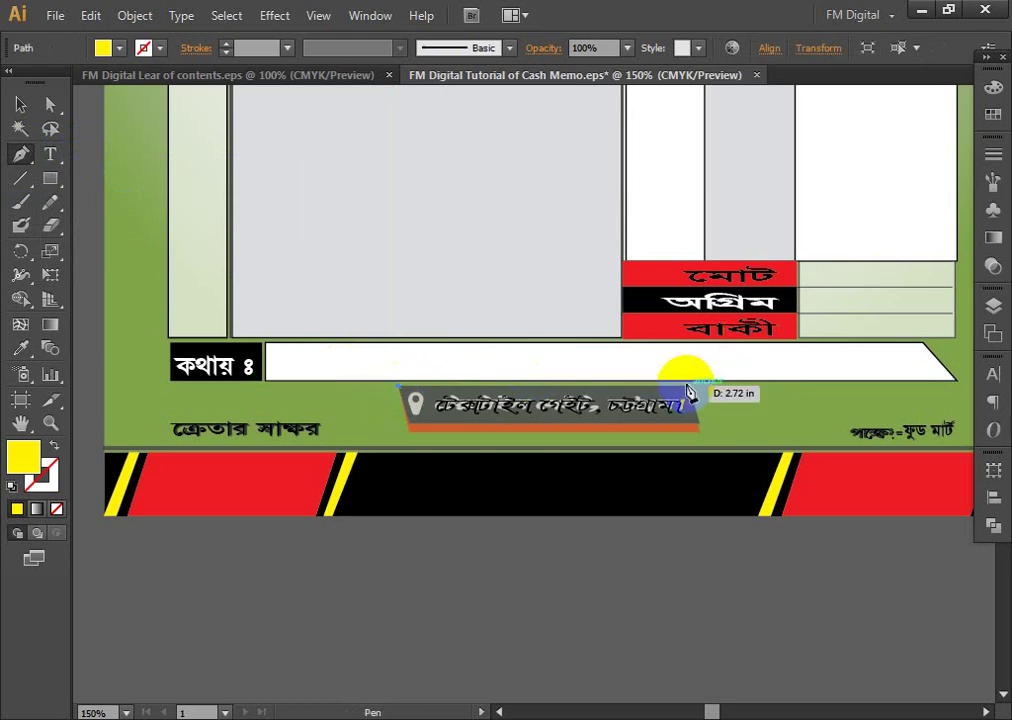
pyautogui.click(689, 394)
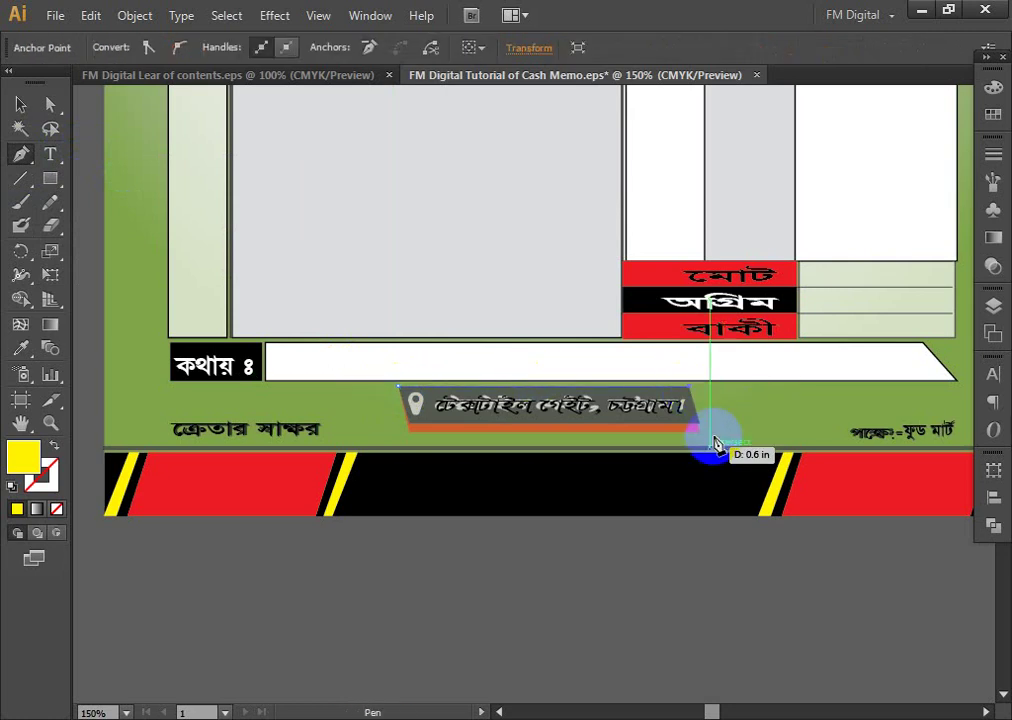
pyautogui.click(701, 428)
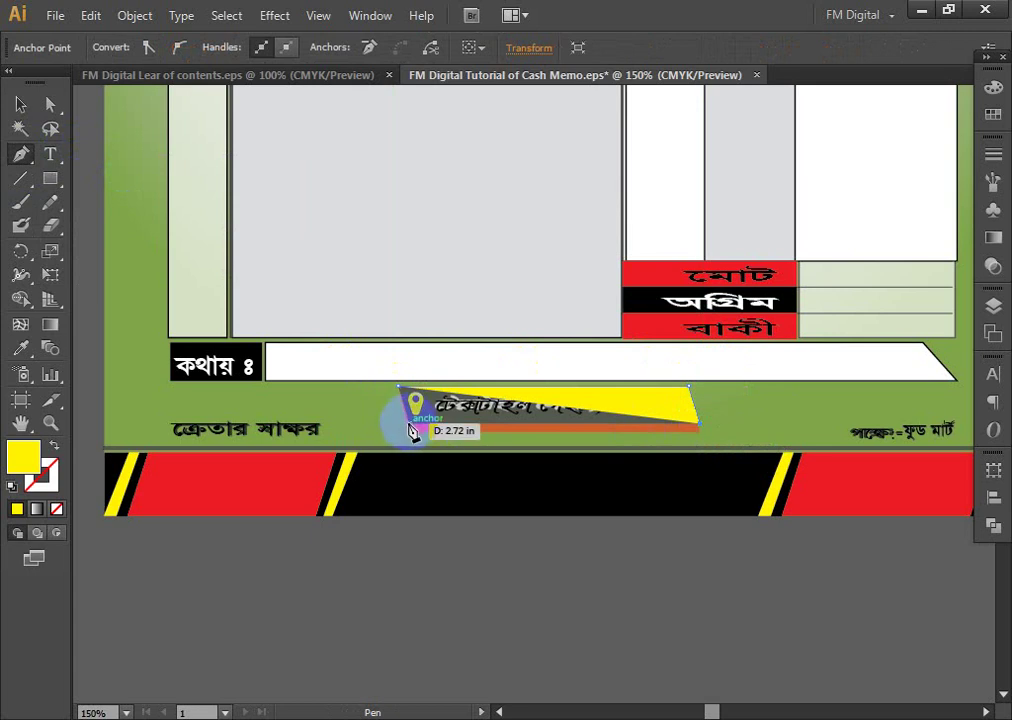
pyautogui.click(409, 426)
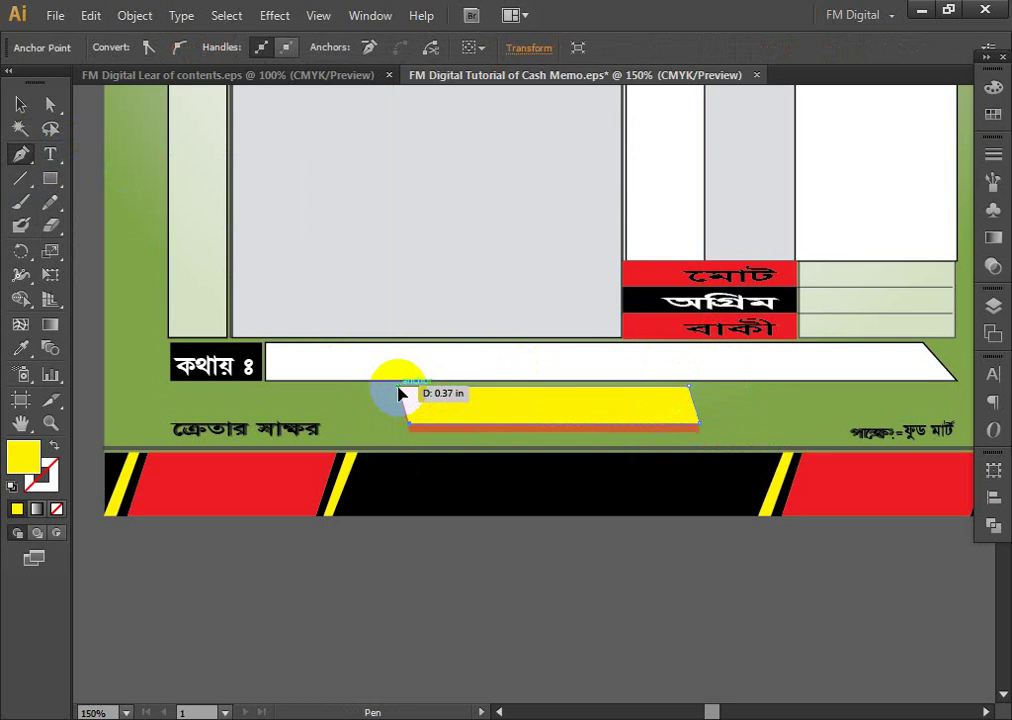
pyautogui.click(400, 388)
pyautogui.click(21, 104)
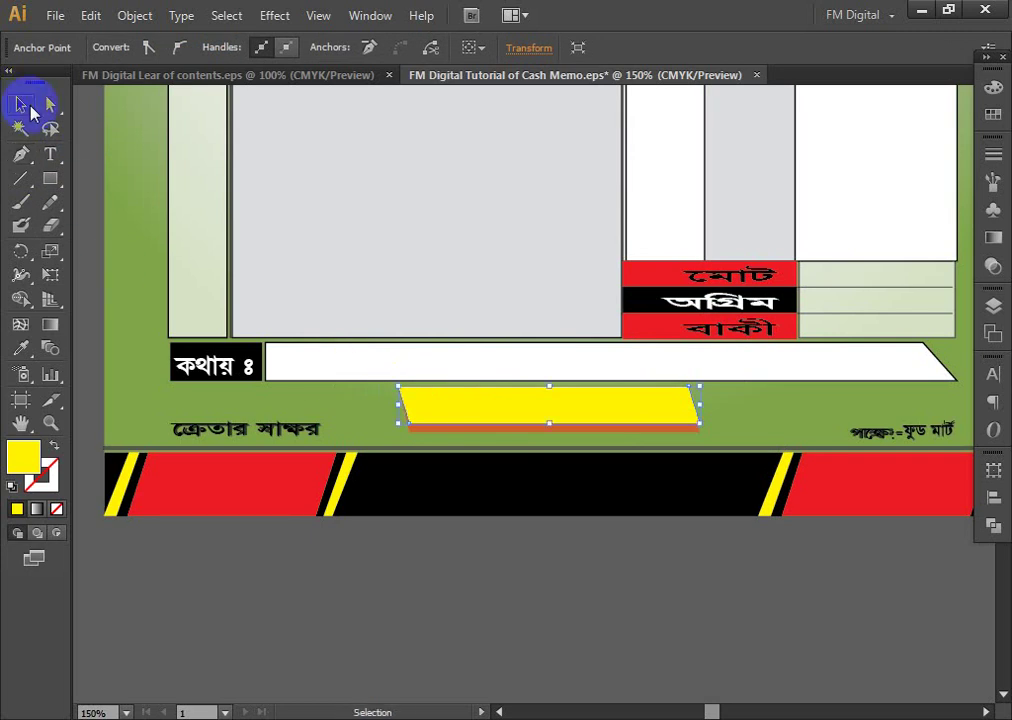
pyautogui.click(30, 111)
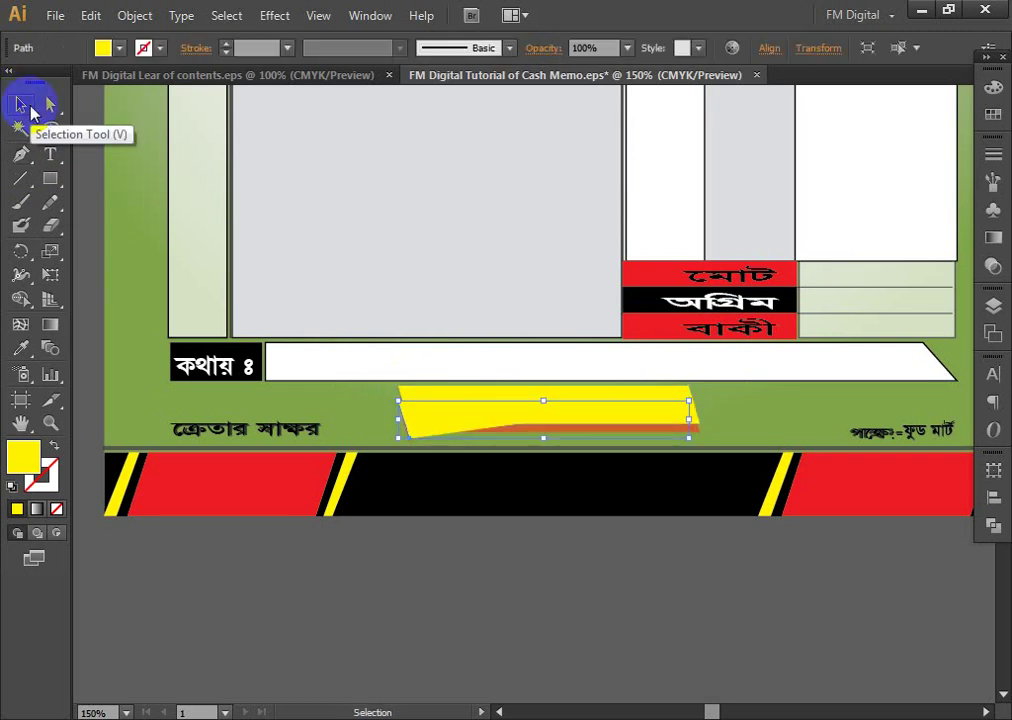
# - Undo the stray corner change and a distorted stretch of the yellow shape
pyautogui.hotkey('ctrl', 'z')
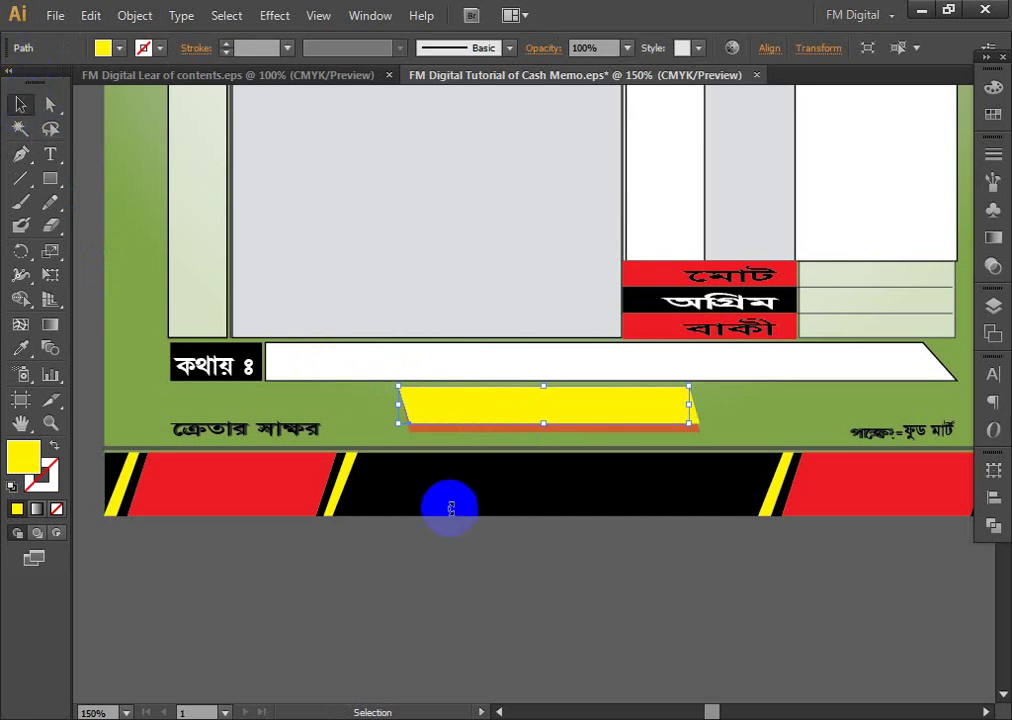
pyautogui.click(541, 508)
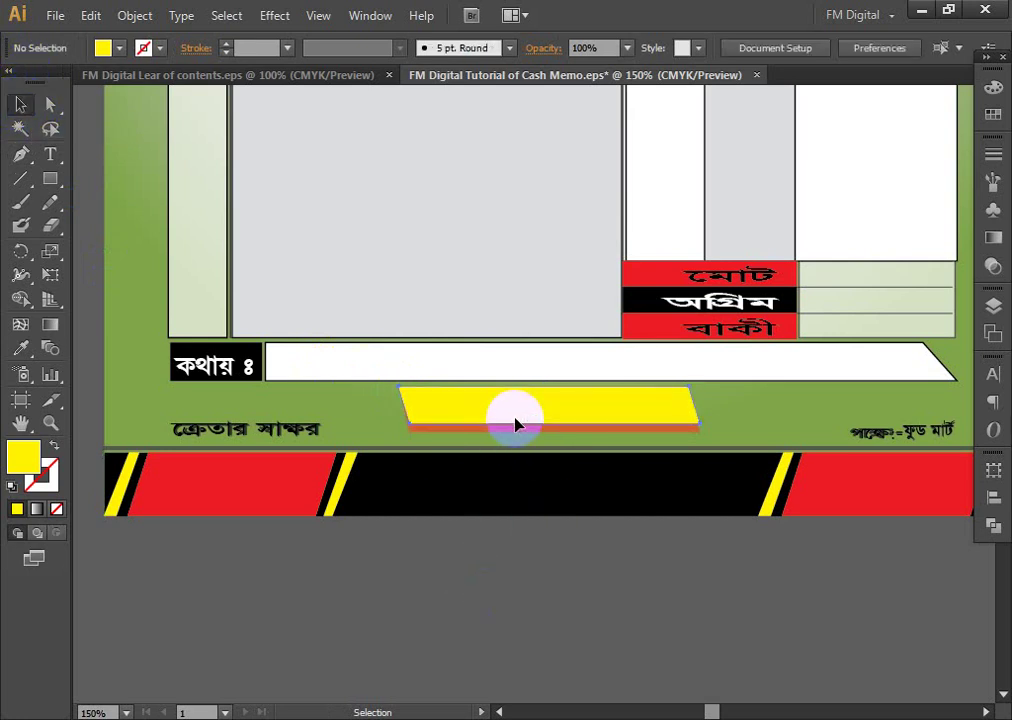
pyautogui.click(544, 432)
pyautogui.press('v')
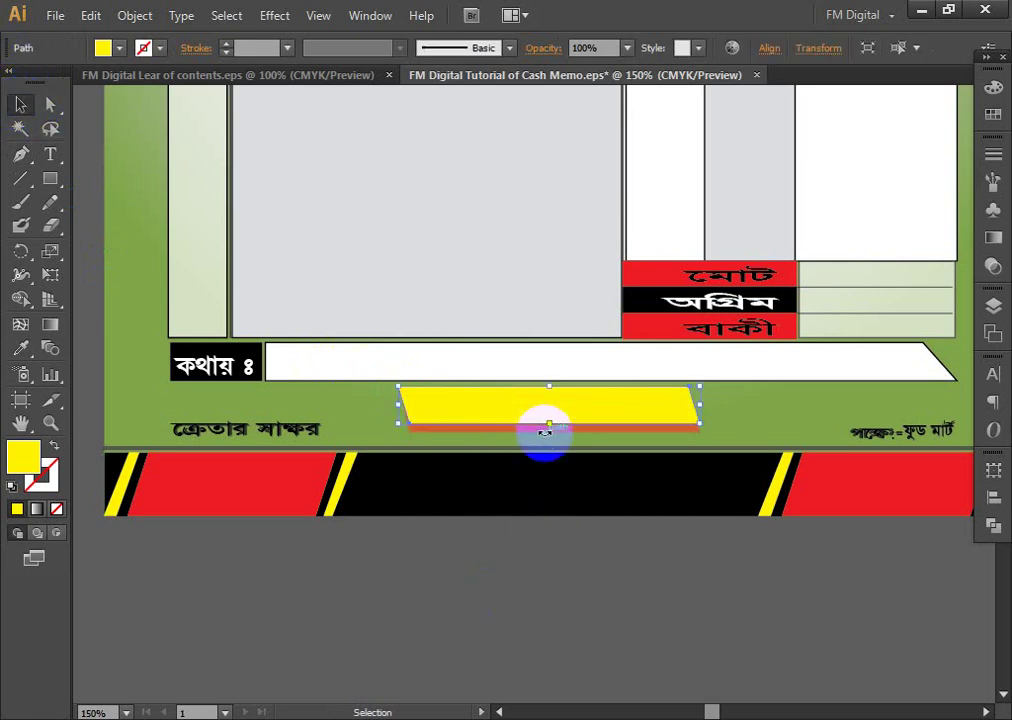
pyautogui.moveTo(546, 437); pyautogui.dragTo(547, 437)
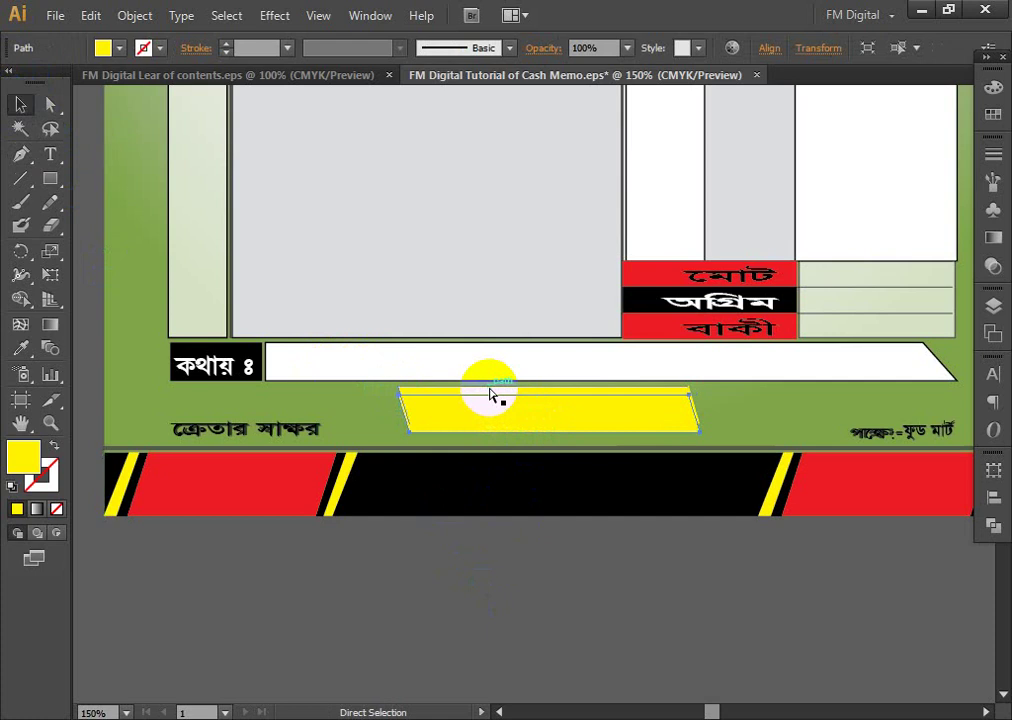
pyautogui.moveTo(490, 393); pyautogui.dragTo(593, 480)
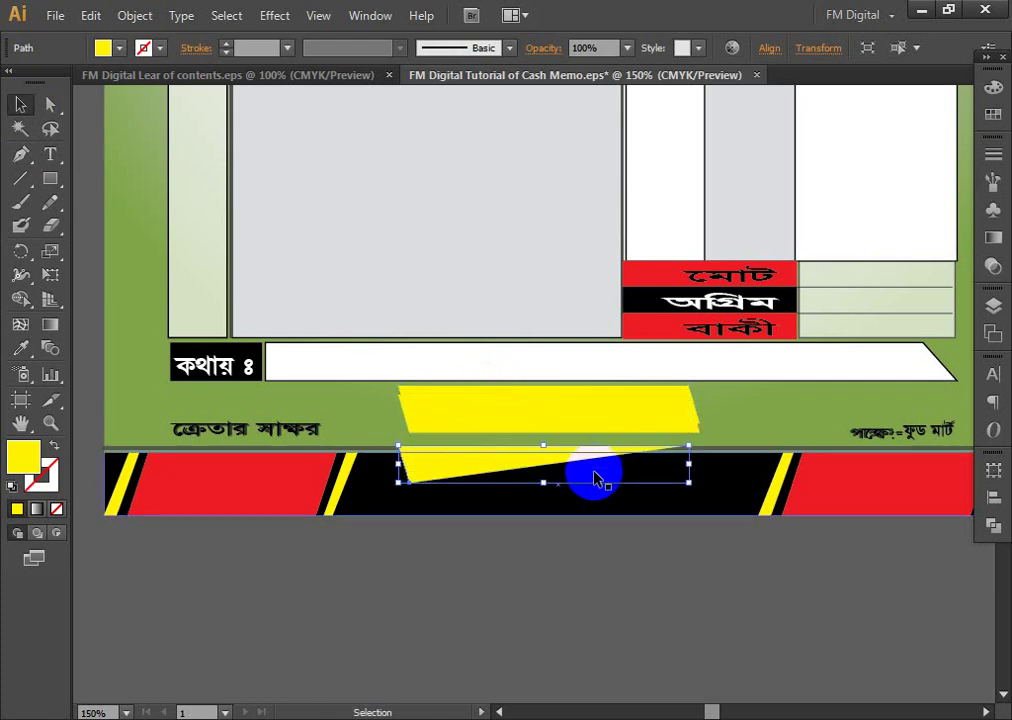
pyautogui.hotkey('ctrl', 'z')
# - Copy the yellow shape onto the black stripe and move the original below the grey banner
pyautogui.click(580, 422)
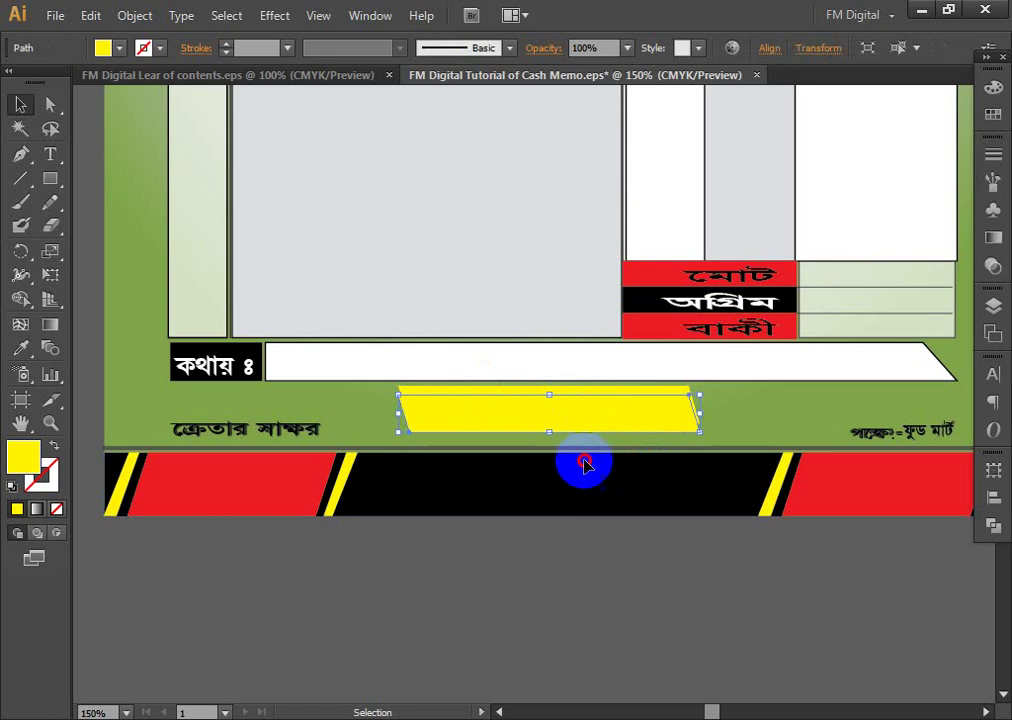
pyautogui.moveTo(583, 412); pyautogui.dragTo(583, 485)
pyautogui.moveTo(610, 406); pyautogui.dragTo(613, 458)
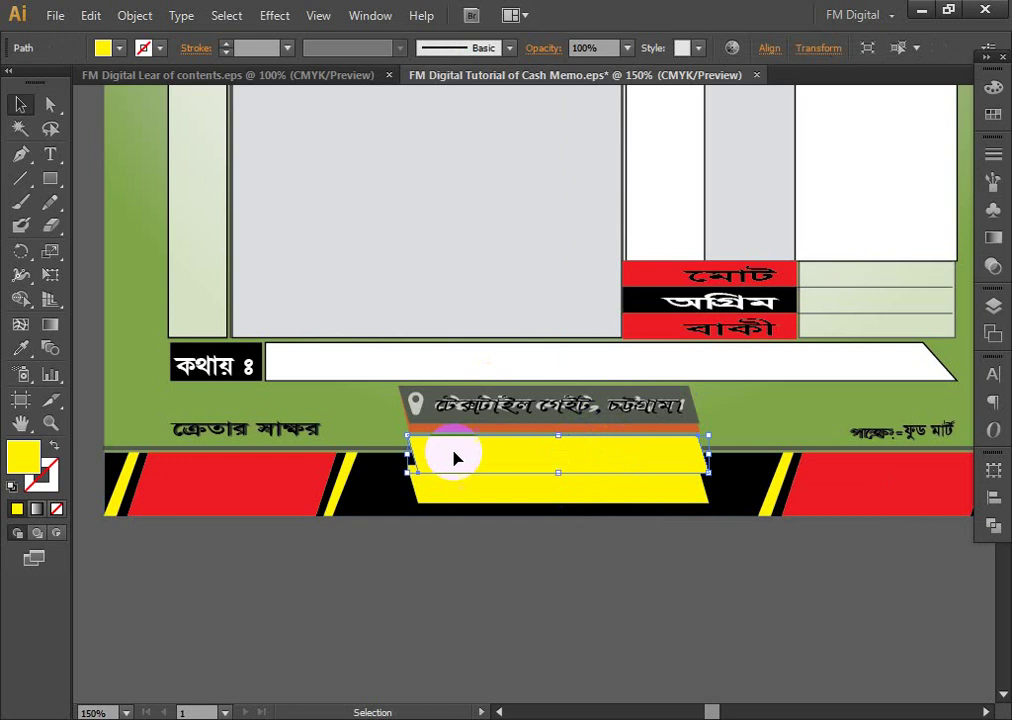
# - Fill the upper slanted band with black (K 100)
pyautogui.click(993, 87)
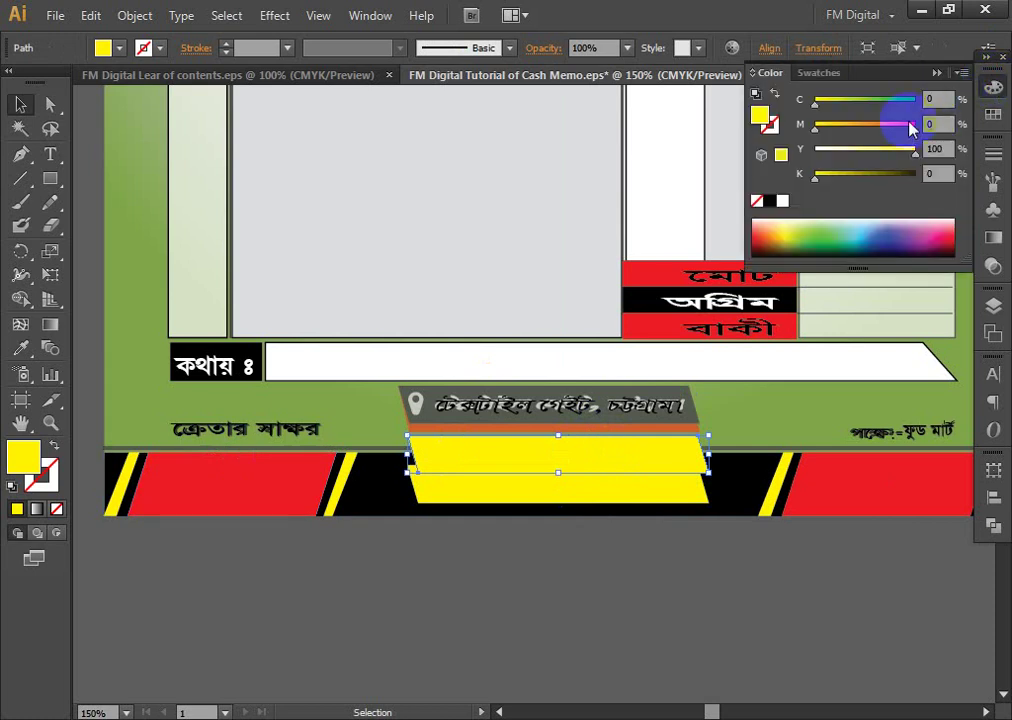
pyautogui.moveTo(818, 176)
pyautogui.mouseDown()
pyautogui.moveTo(915, 176)
pyautogui.moveTo(548, 108)
pyautogui.mouseUp()
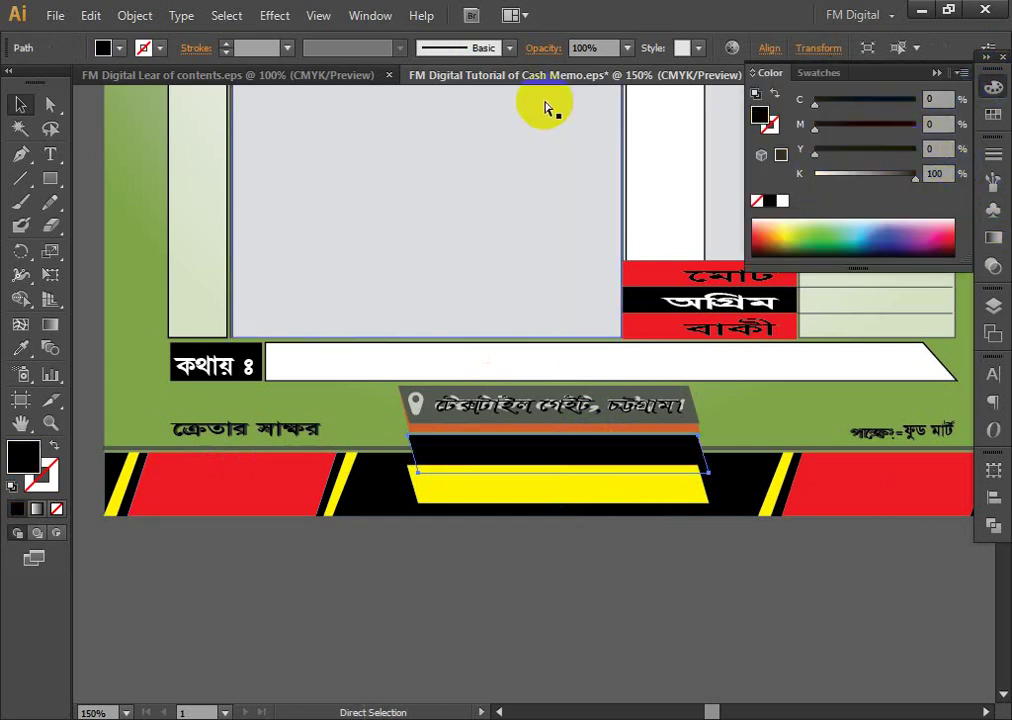
pyautogui.click(560, 480)
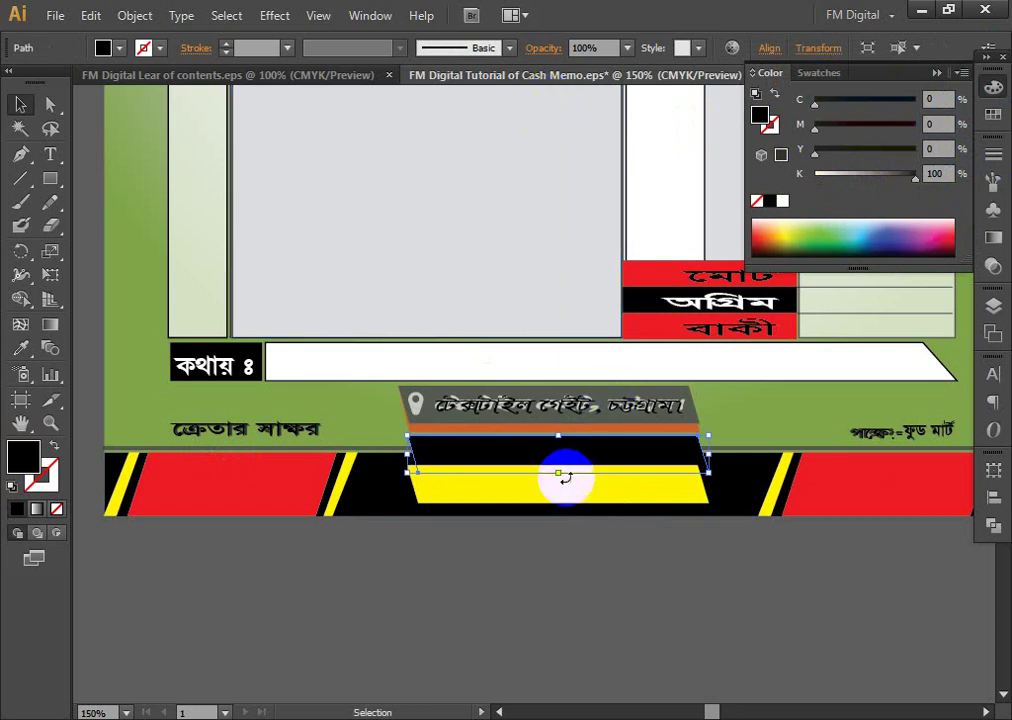
# - Change the other band's fill from yellow to red (M 100, Y 100)
pyautogui.click(561, 494)
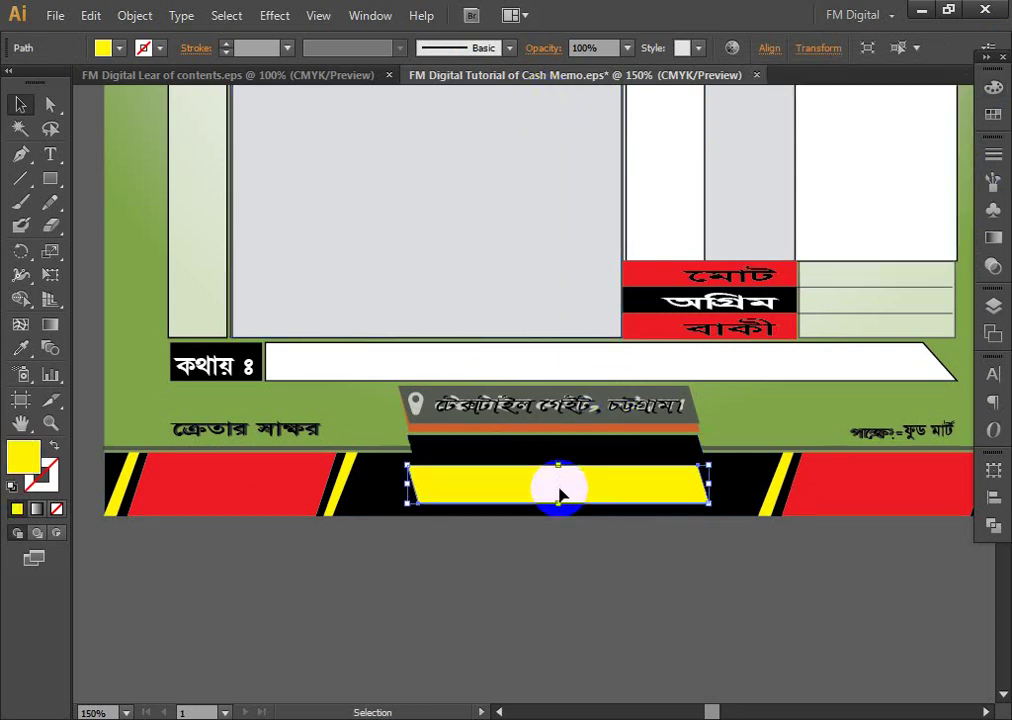
pyautogui.click(993, 113)
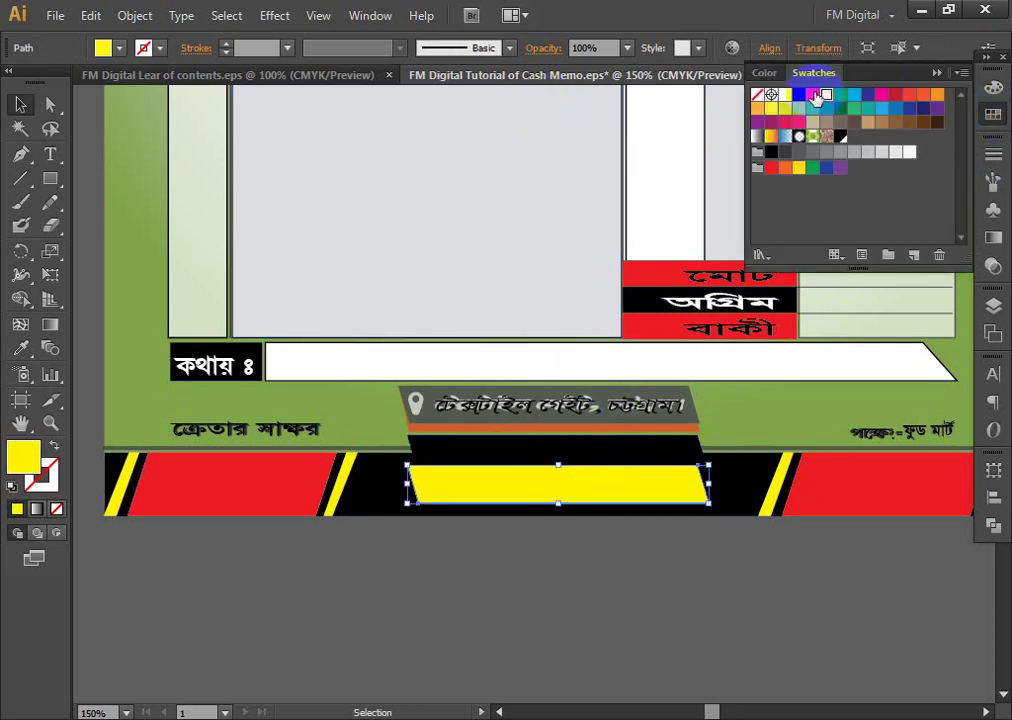
pyautogui.click(993, 90)
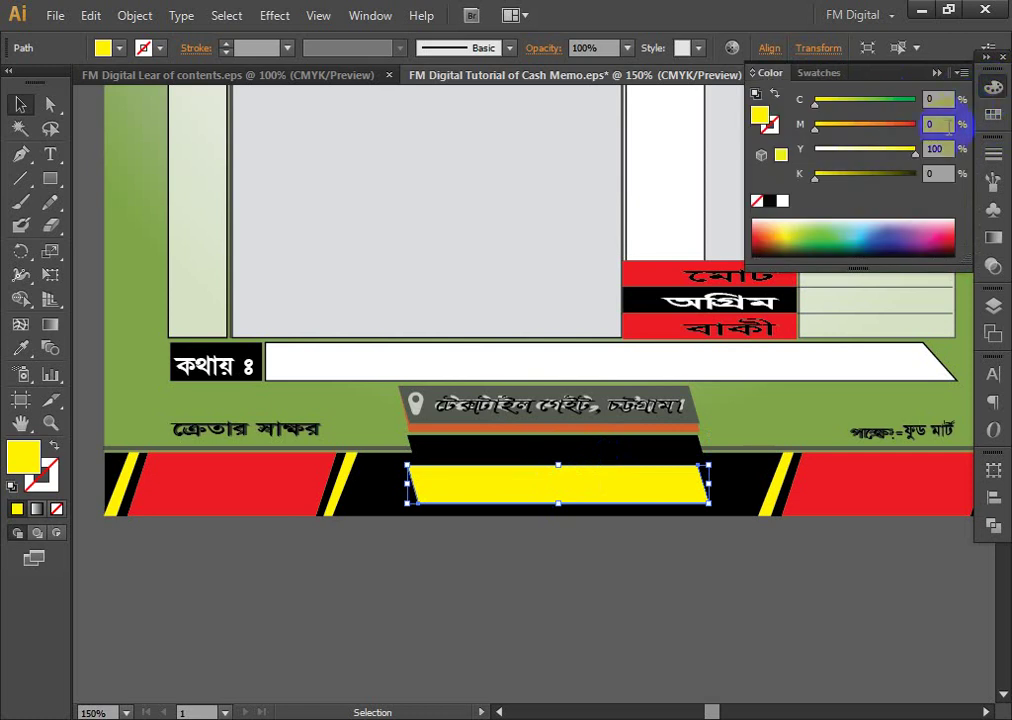
pyautogui.moveTo(926, 151); pyautogui.dragTo(662, 155)
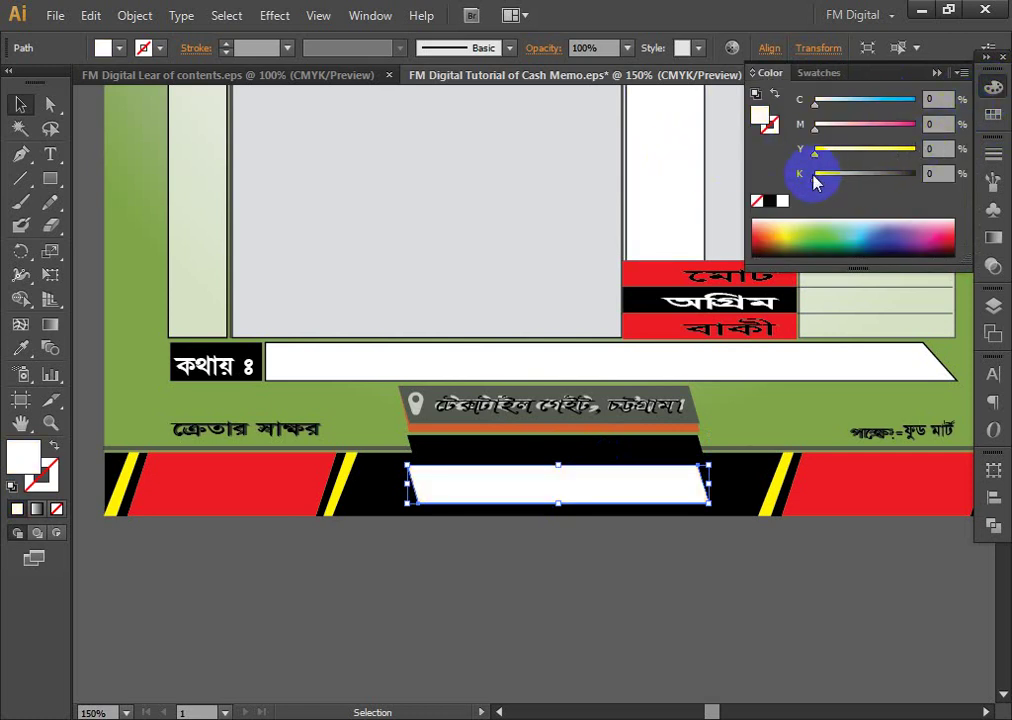
pyautogui.moveTo(847, 153); pyautogui.dragTo(912, 149)
pyautogui.moveTo(816, 131); pyautogui.dragTo(995, 158)
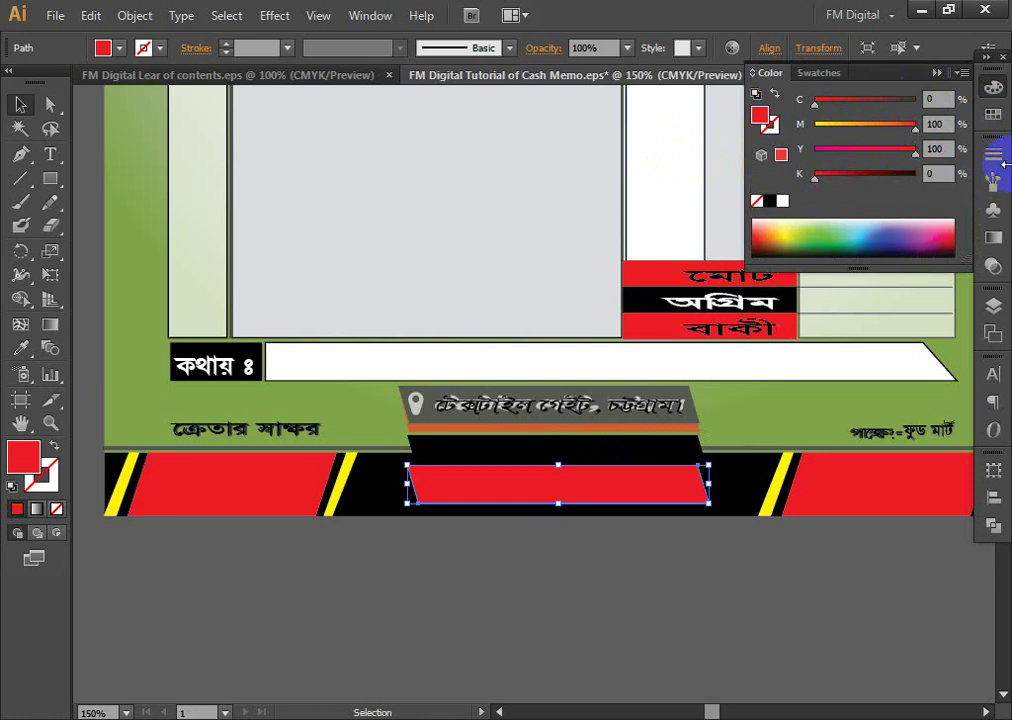
# - Raise the red band to sit just under the grey banner and bring it to front
pyautogui.hotkey('ctrl', '[')
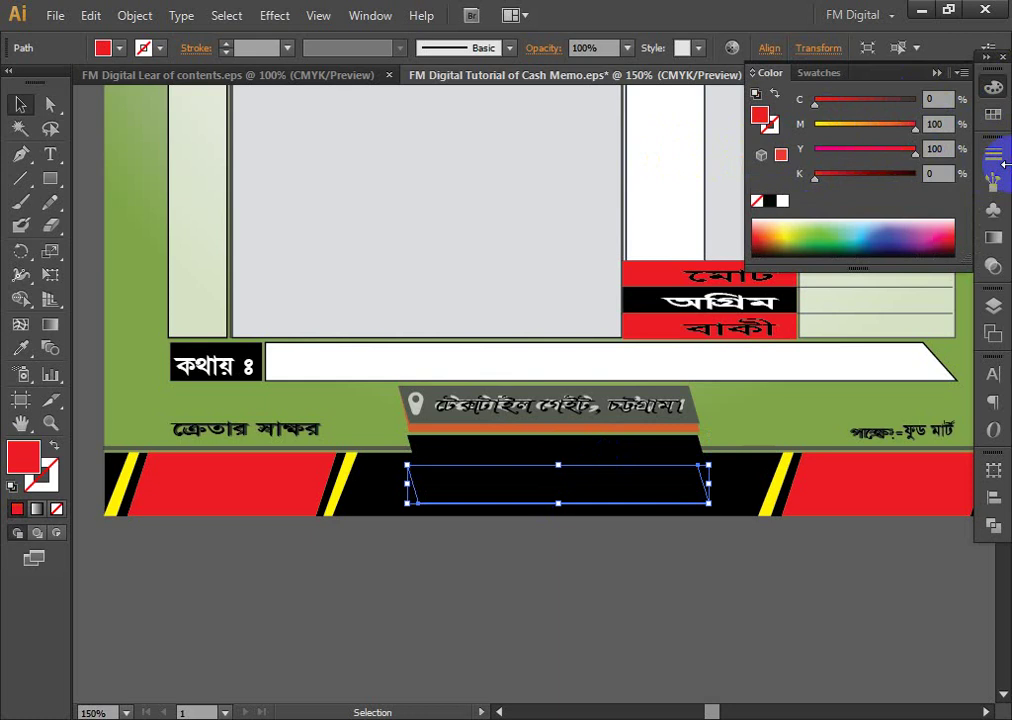
pyautogui.hotkey('shift', 'Up')
pyautogui.hotkey('shift', 'Up')
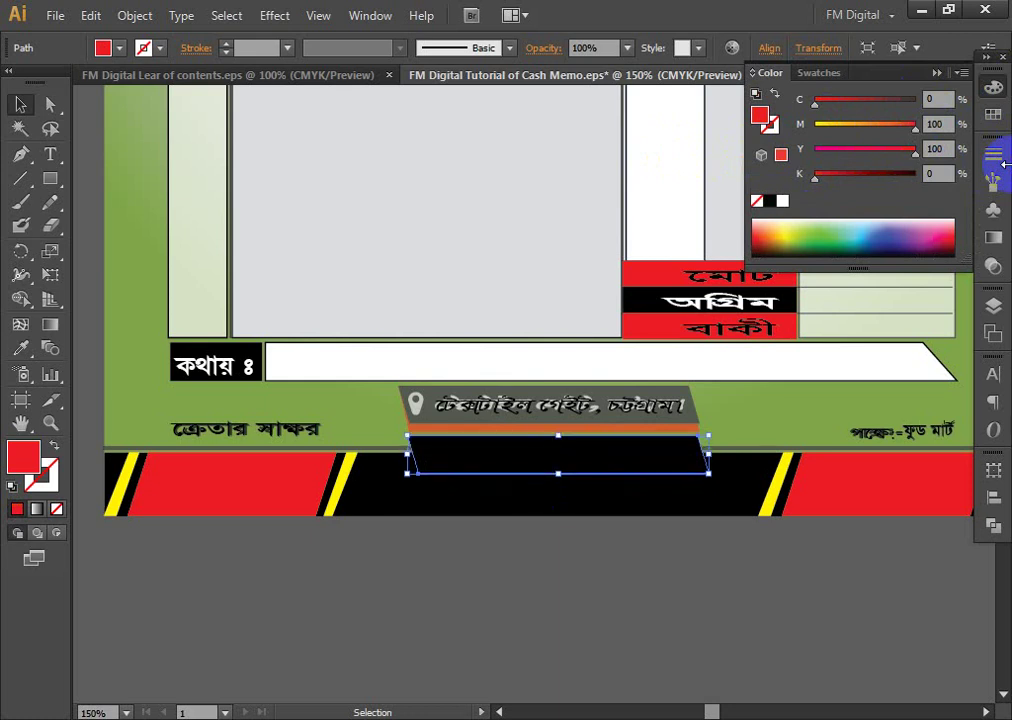
pyautogui.hotkey('shift', 'Up')
pyautogui.hotkey('shift', 'Up')
pyautogui.hotkey('shift', 'Down')
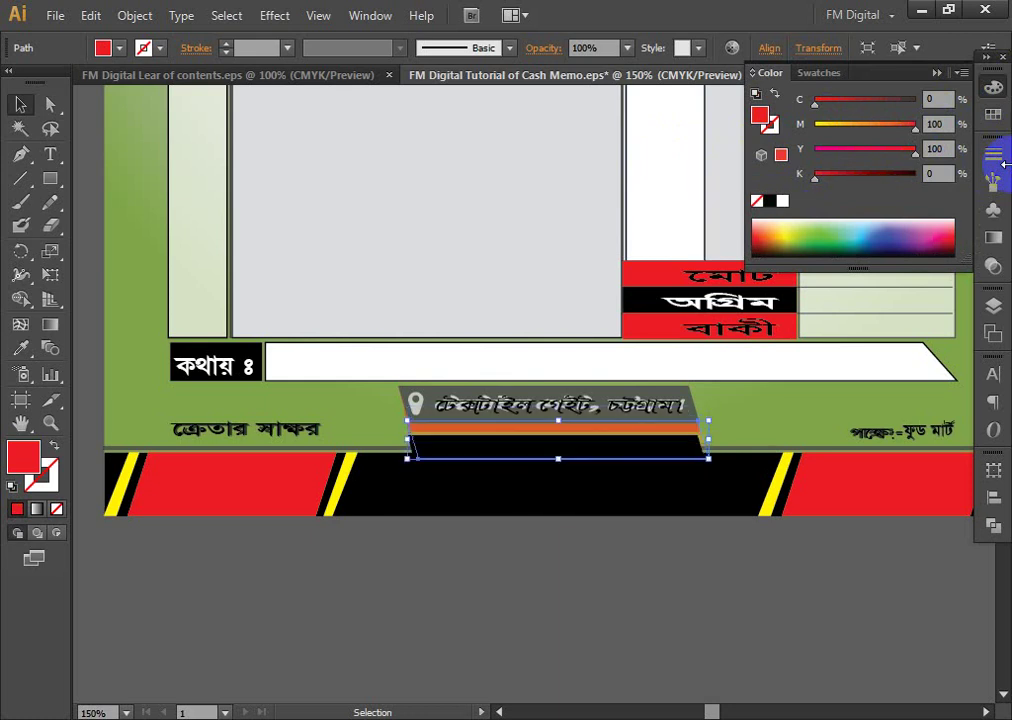
pyautogui.hotkey('ctrl', 'shift', ']')
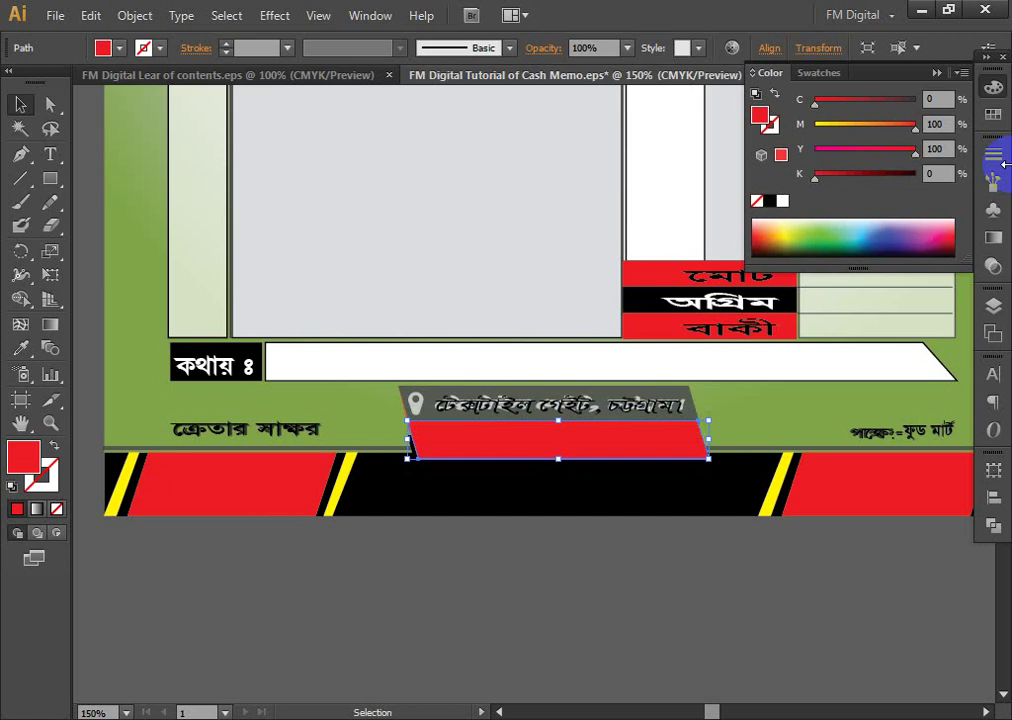
pyautogui.click(445, 474)
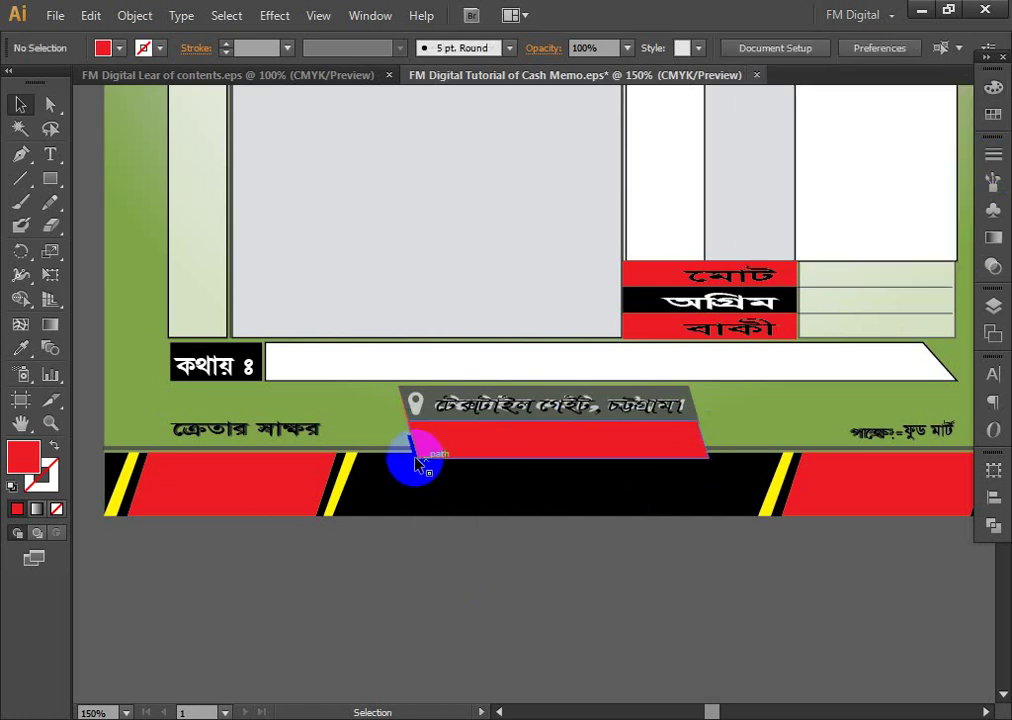
# - Move the red band down and bring the black band in front of it
pyautogui.moveTo(418, 463); pyautogui.dragTo(445, 478)
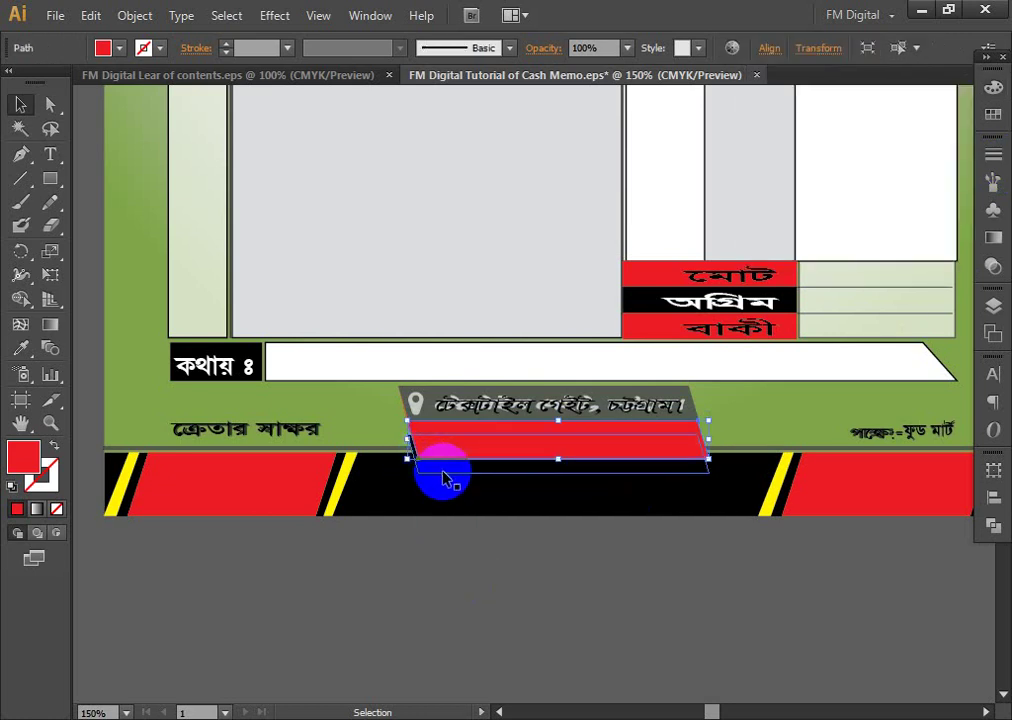
pyautogui.press('ctrl')
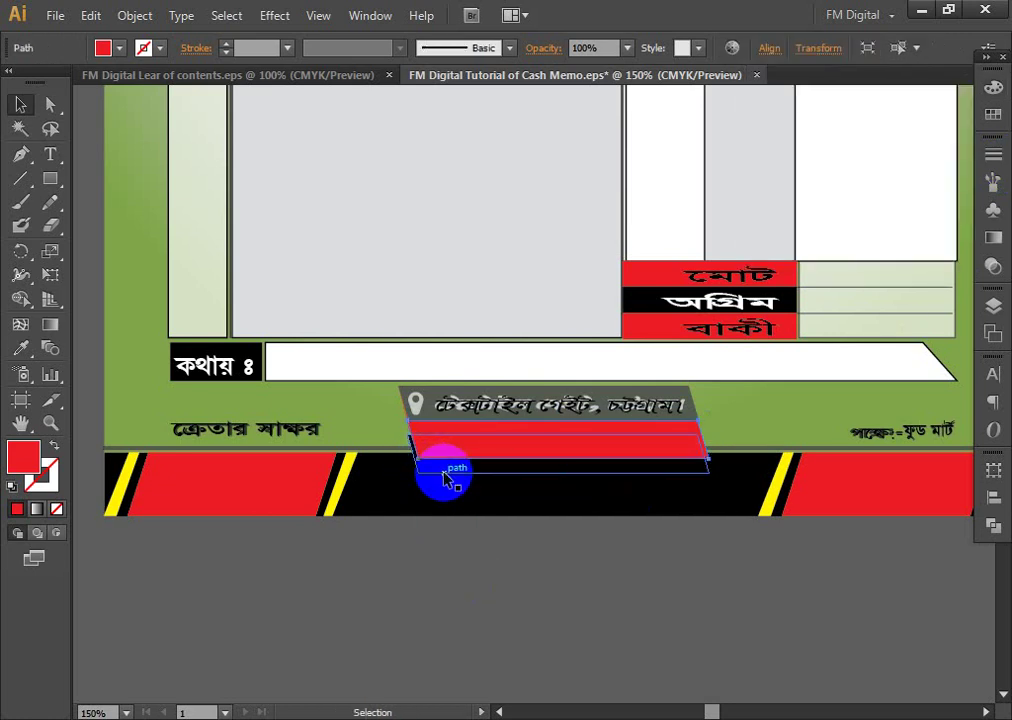
pyautogui.press('ctrl')
pyautogui.moveTo(447, 478); pyautogui.dragTo(440, 497)
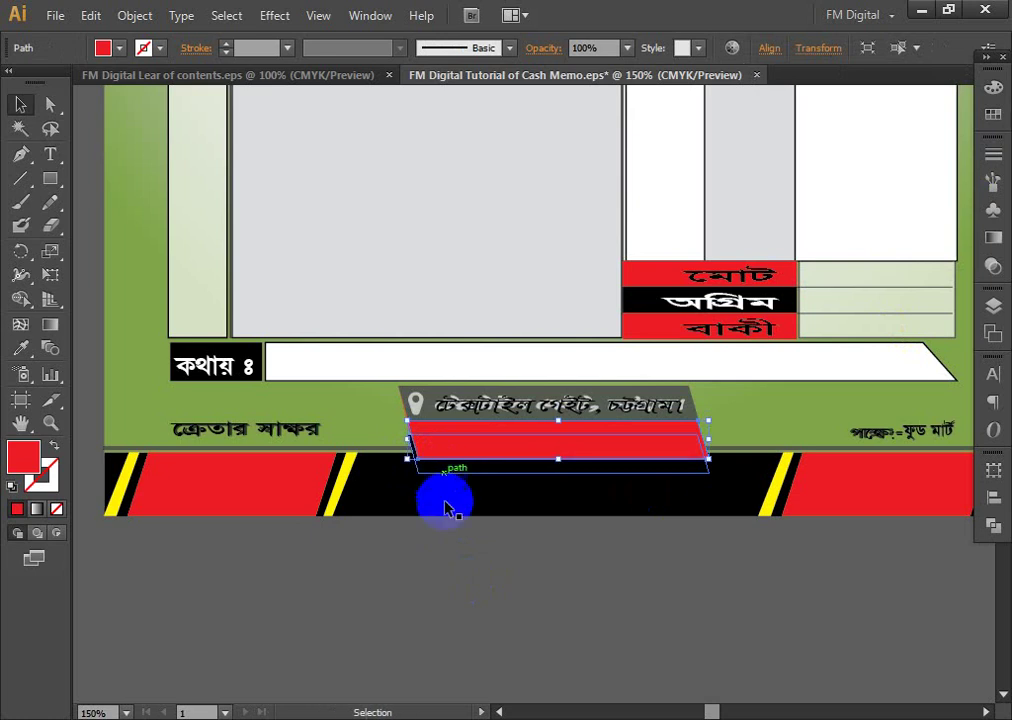
pyautogui.hotkey('ctrl', 'shift', 'a')
pyautogui.click(488, 474)
pyautogui.hotkey('ctrl', 'shift', ']')
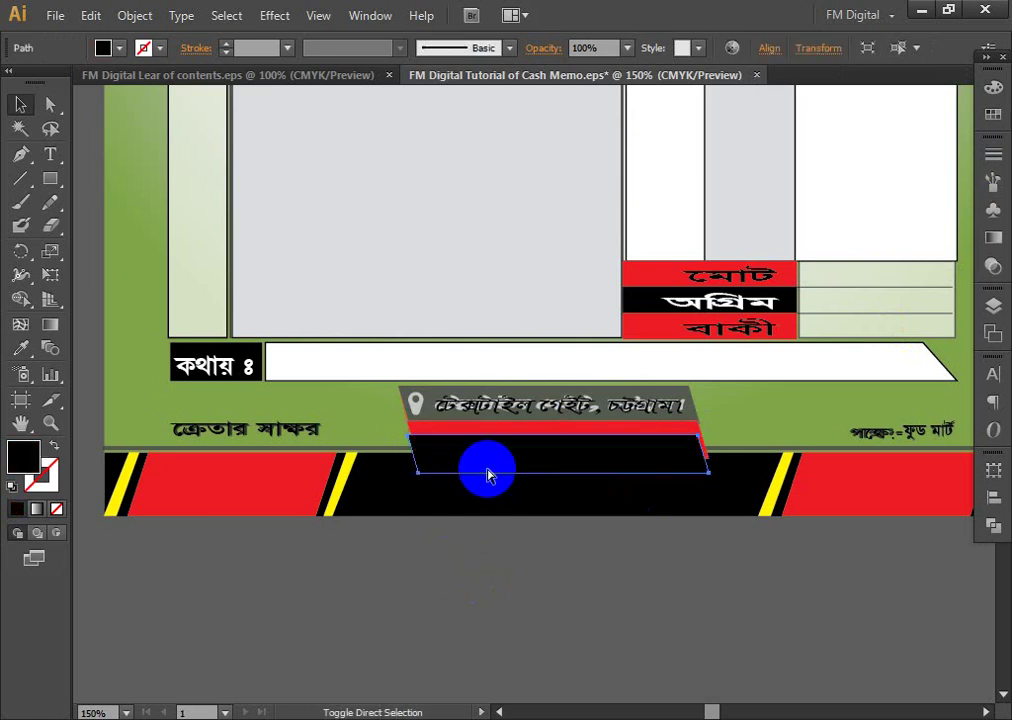
pyautogui.keyDown('shift'); pyautogui.click(508, 443); pyautogui.keyUp('shift')
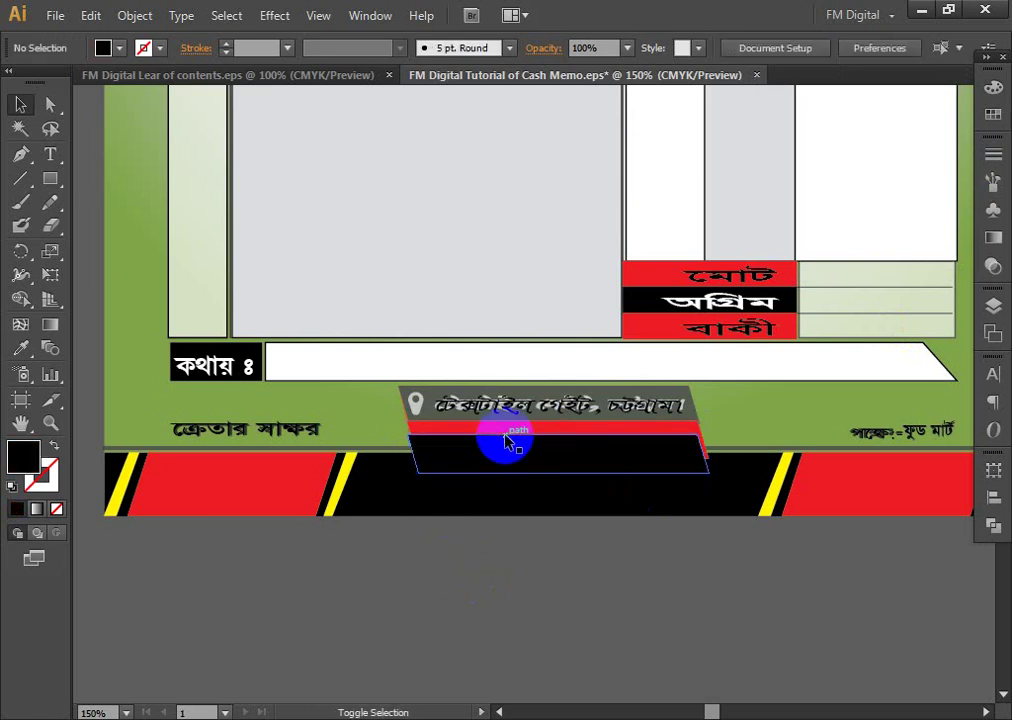
# - Shorten the black slanted shape and nudge it up and left over the address strip
pyautogui.click(497, 465)
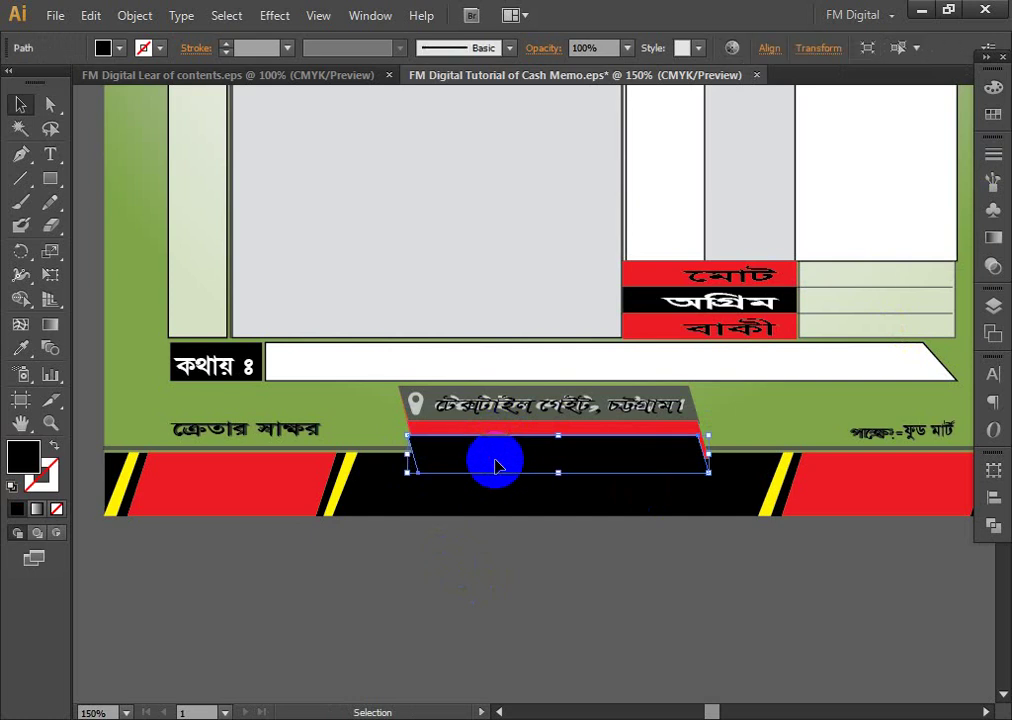
pyautogui.press('Up')
pyautogui.press('Up')
pyautogui.press('Up')
pyautogui.press('Up')
pyautogui.press('Up')
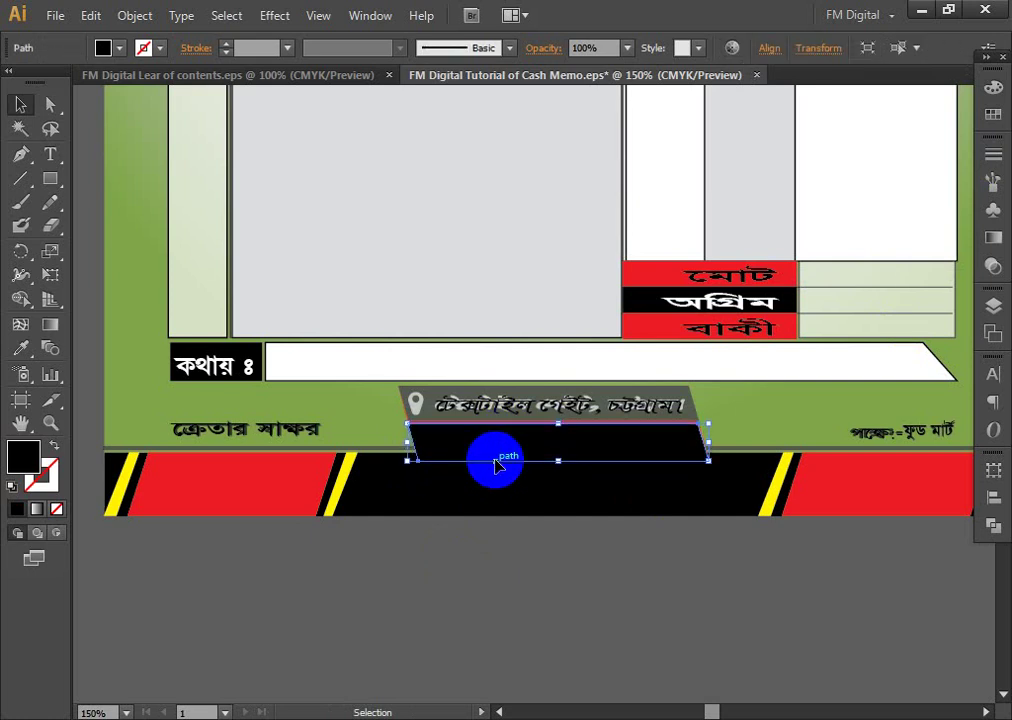
pyautogui.press('Up')
pyautogui.press('Up')
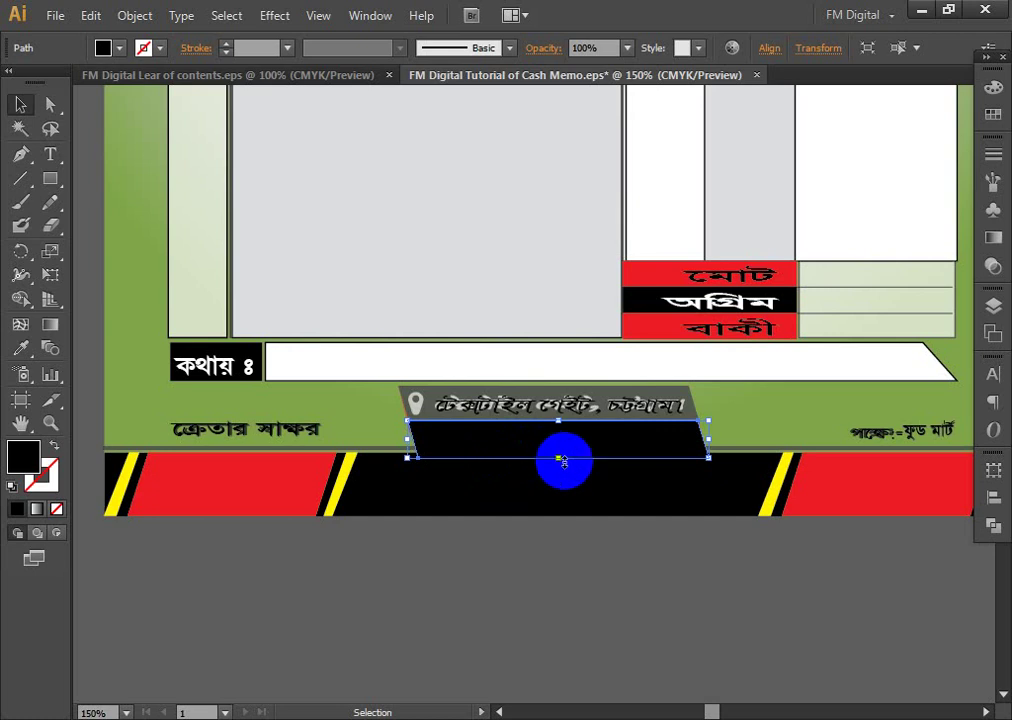
pyautogui.moveTo(563, 460); pyautogui.dragTo(556, 452)
pyautogui.click(590, 472)
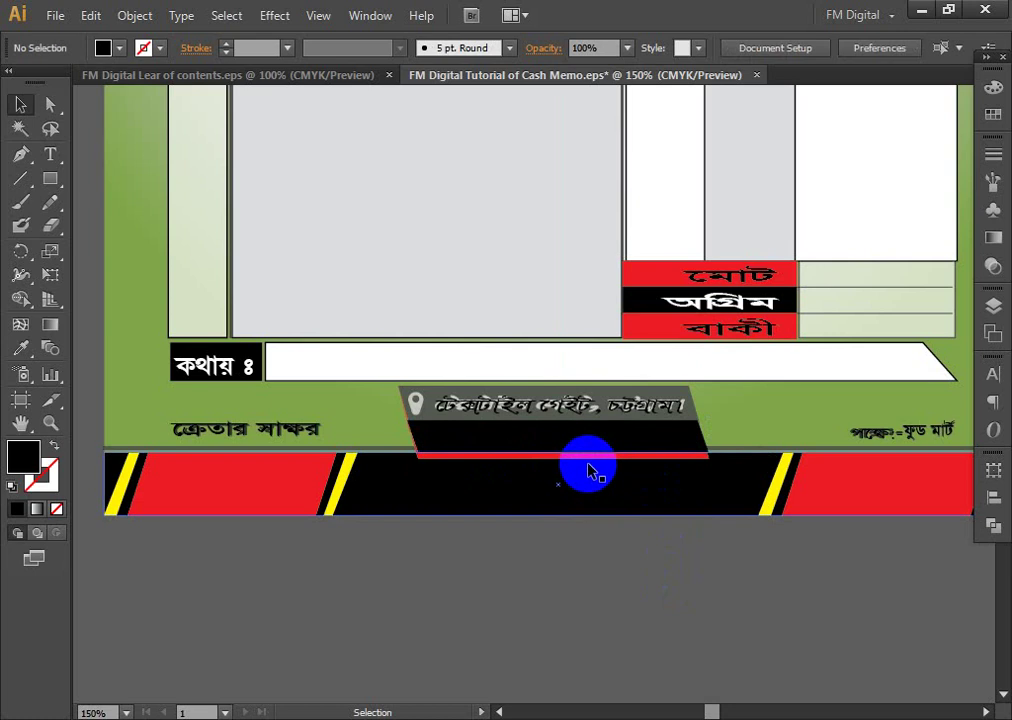
pyautogui.click(592, 459)
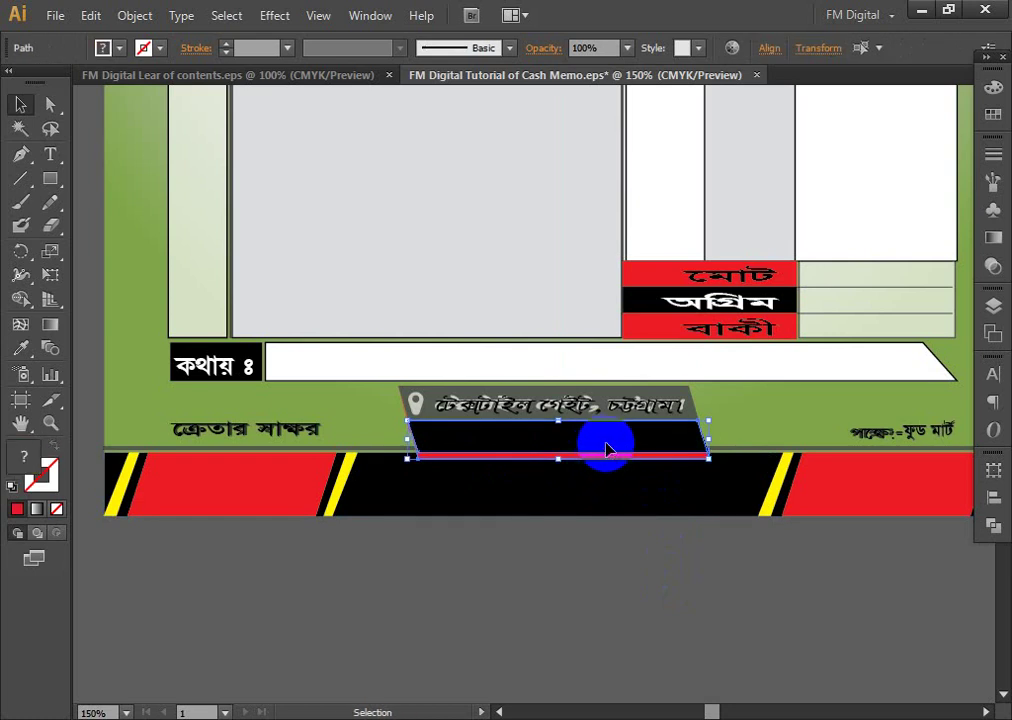
pyautogui.press('Up')
pyautogui.press('Up')
pyautogui.press('Up')
pyautogui.press('Up')
pyautogui.press('Up')
pyautogui.press('Up')
pyautogui.press('Up')
pyautogui.press('Up')
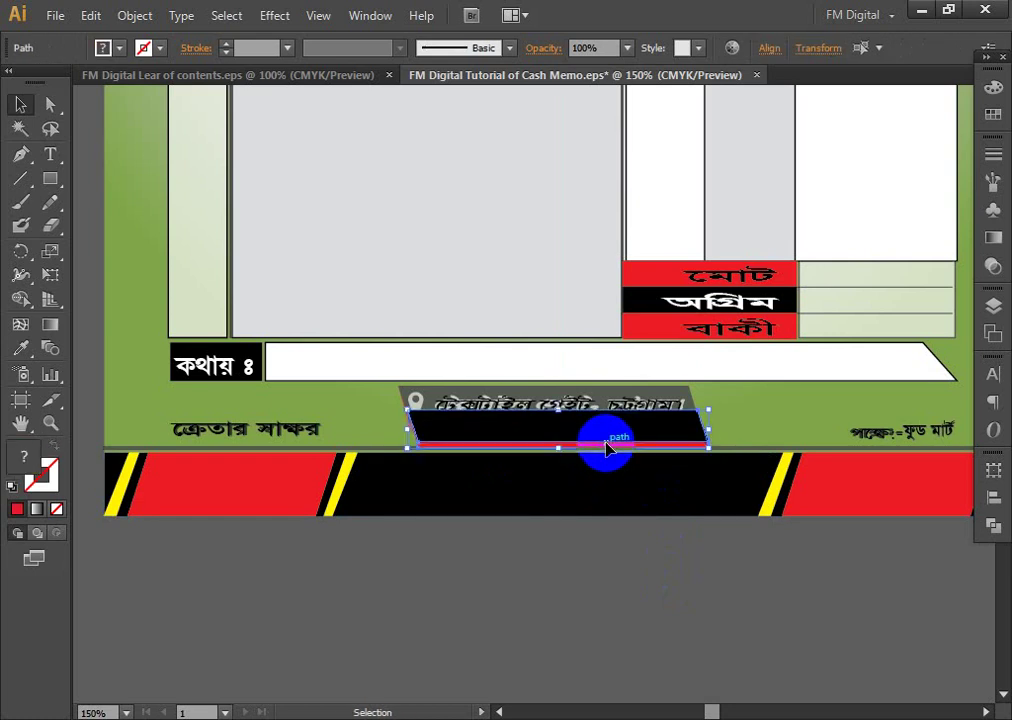
pyautogui.press('Up')
pyautogui.press('Up')
pyautogui.press('Up')
pyautogui.press('Up')
pyautogui.press('Up')
pyautogui.press('Up')
pyautogui.press('Up')
pyautogui.press('Up')
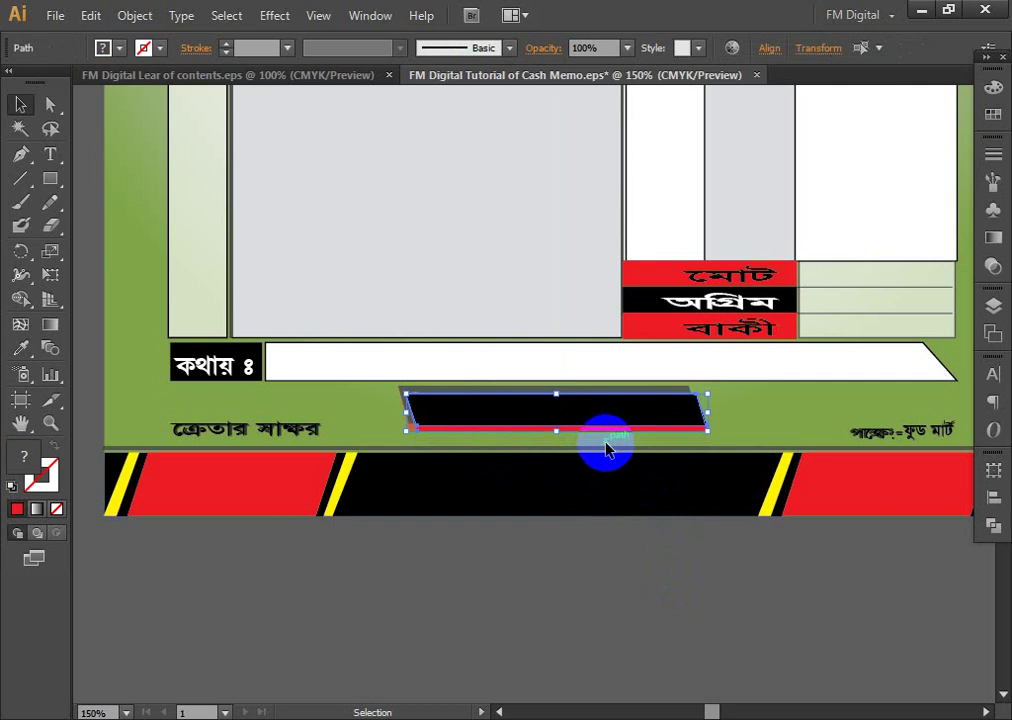
pyautogui.press('Left')
pyautogui.press('Up')
pyautogui.press('Up')
pyautogui.press('Up')
pyautogui.press('Up')
pyautogui.press('Left')
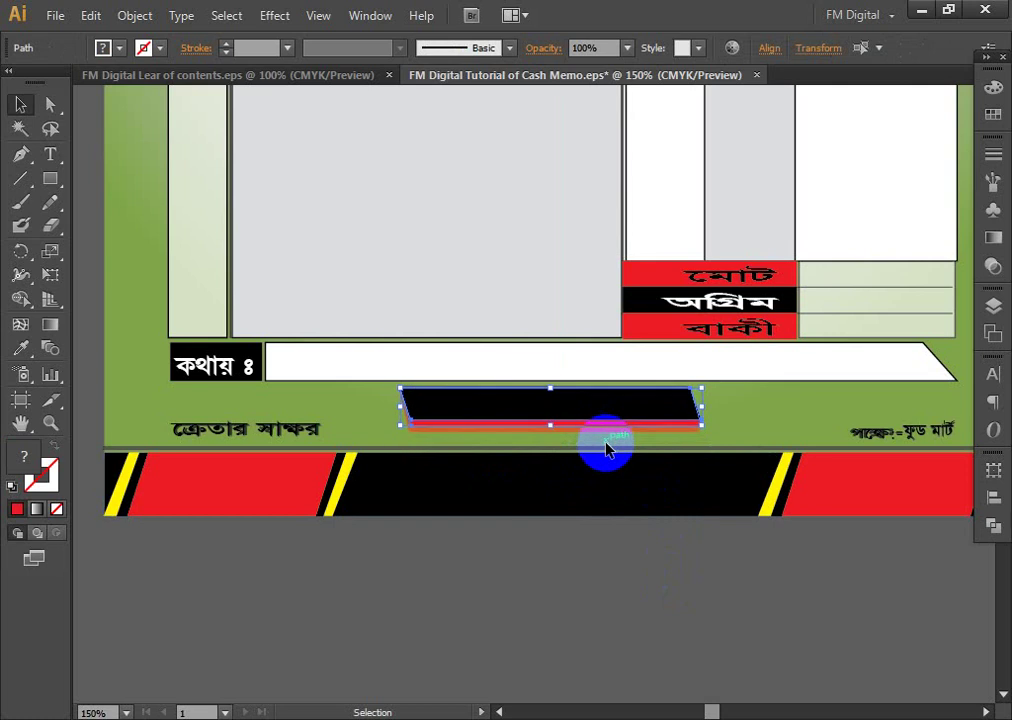
pyautogui.press('Left')
# - Turn the address text white by setting its K value to 0 in CMYK
pyautogui.press('a')
pyautogui.press('v')
pyautogui.click(607, 450)
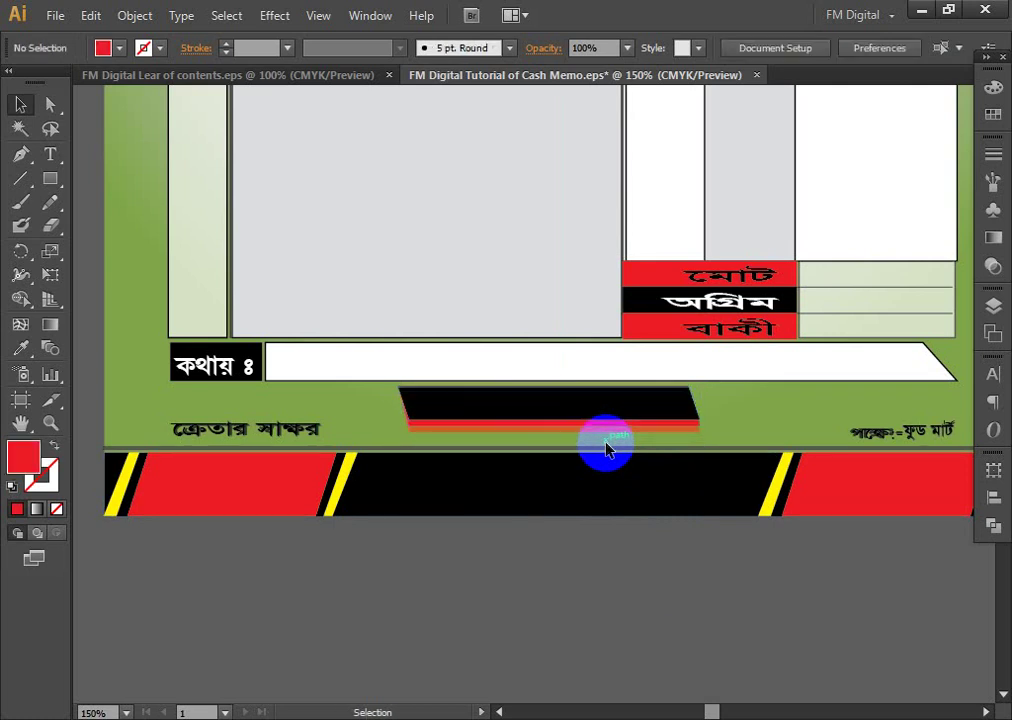
pyautogui.click(588, 409)
pyautogui.keyDown('shift'); pyautogui.click(590, 411); pyautogui.keyUp('shift')
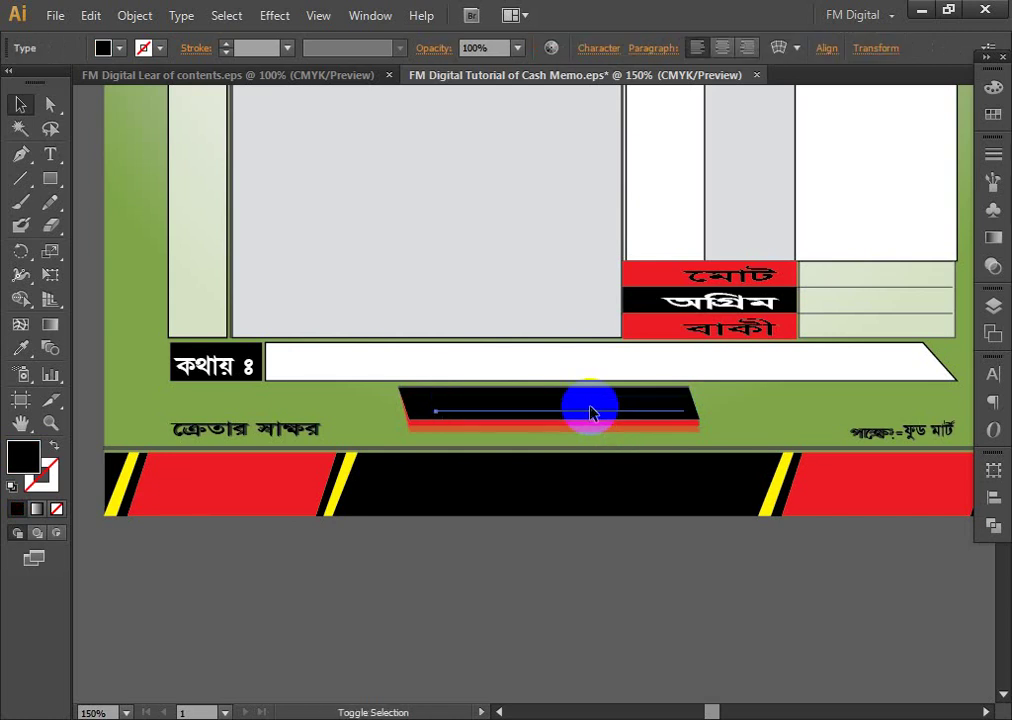
pyautogui.keyDown('ctrl'); pyautogui.keyDown('shift'); pyautogui.click(590, 411); pyautogui.keyUp('shift'); pyautogui.keyUp('ctrl')
pyautogui.click(590, 411)
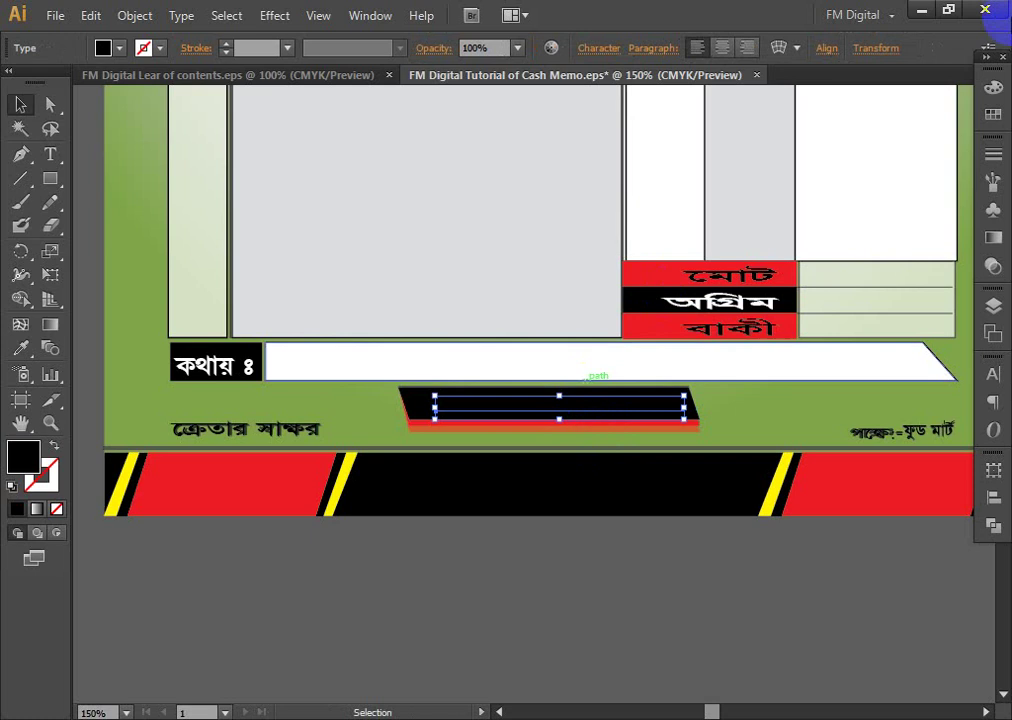
pyautogui.click(994, 115)
pyautogui.click(993, 88)
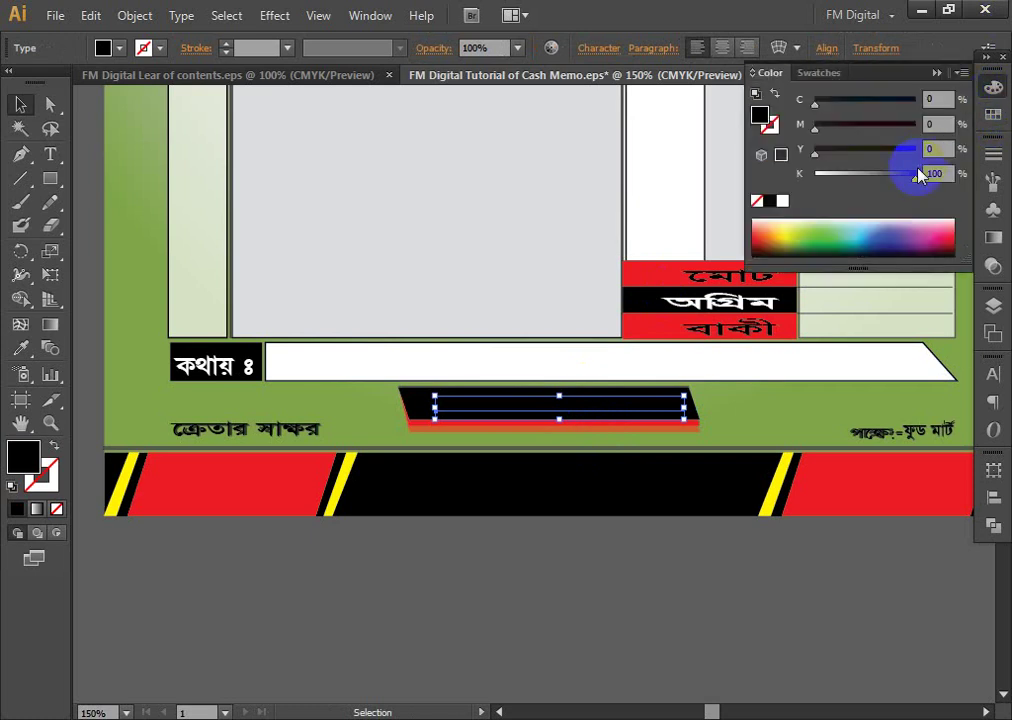
pyautogui.click(913, 186)
pyautogui.moveTo(918, 182); pyautogui.dragTo(805, 185)
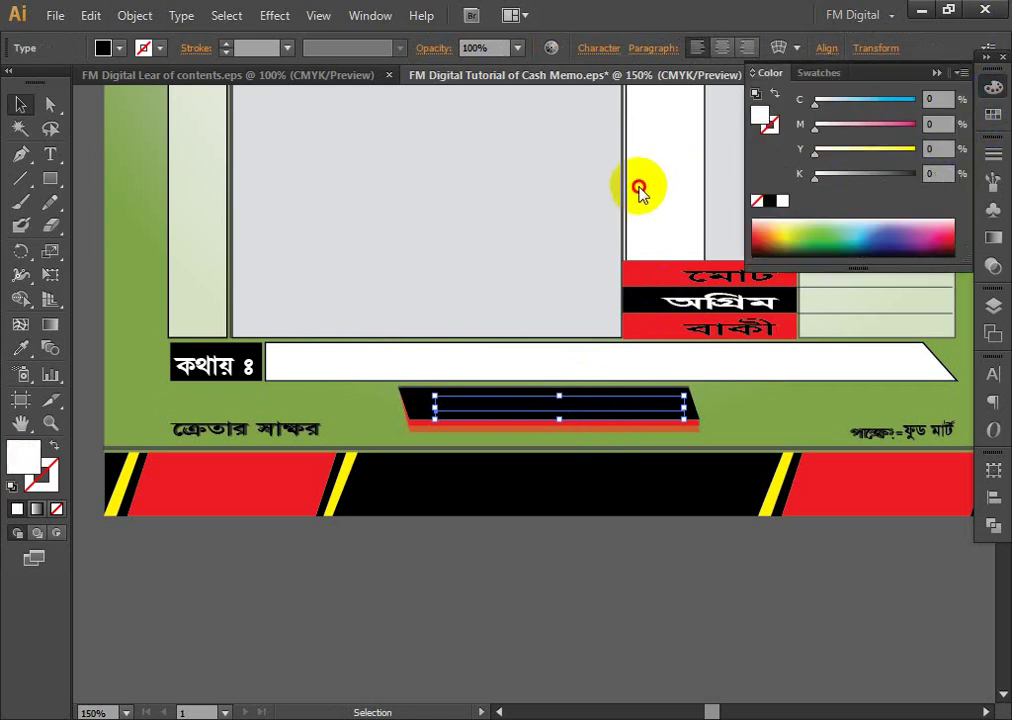
pyautogui.click(518, 612)
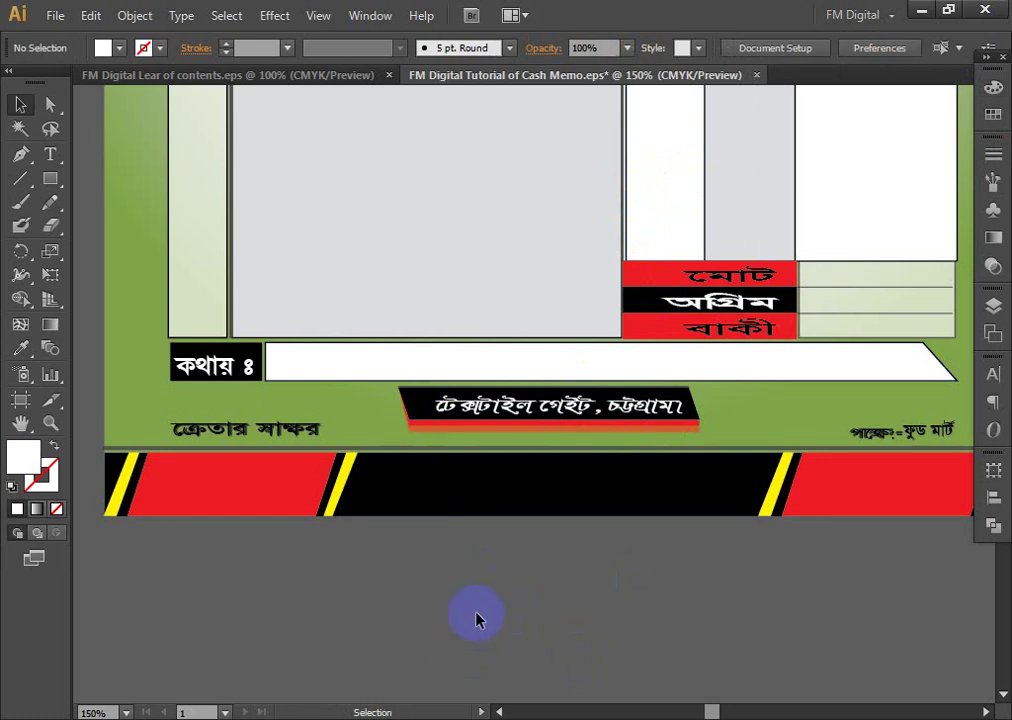
# - Pan to the totals table and draw a horizontal line across the totals rows
pyautogui.moveTo(440, 648); pyautogui.dragTo(494, 434)
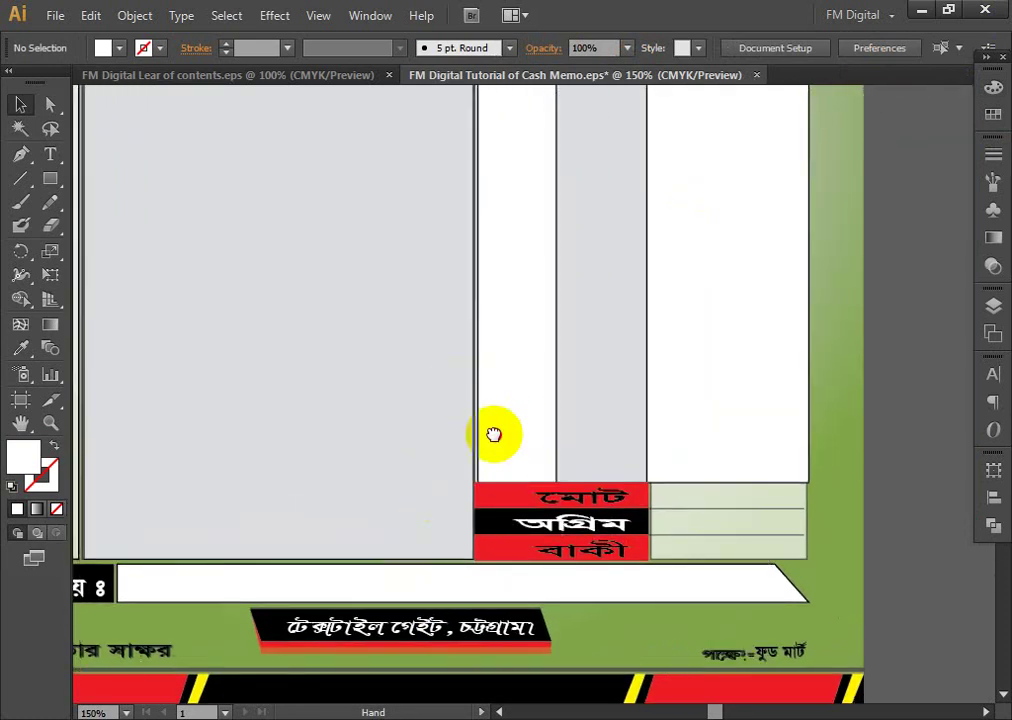
pyautogui.moveTo(470, 380); pyautogui.dragTo(366, 208)
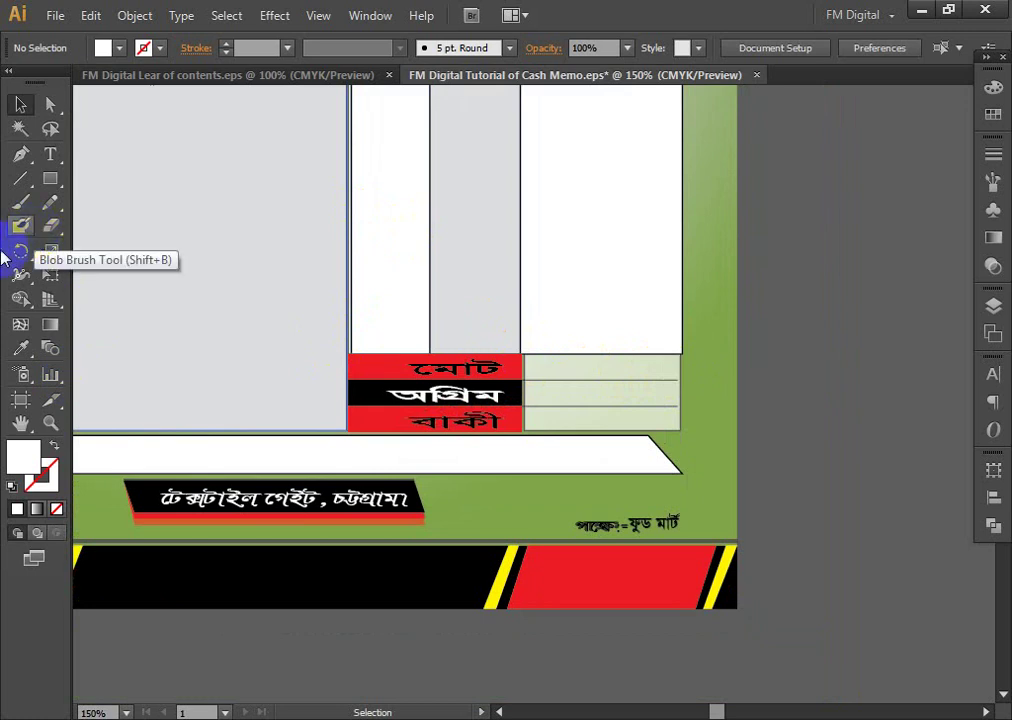
pyautogui.click(17, 180)
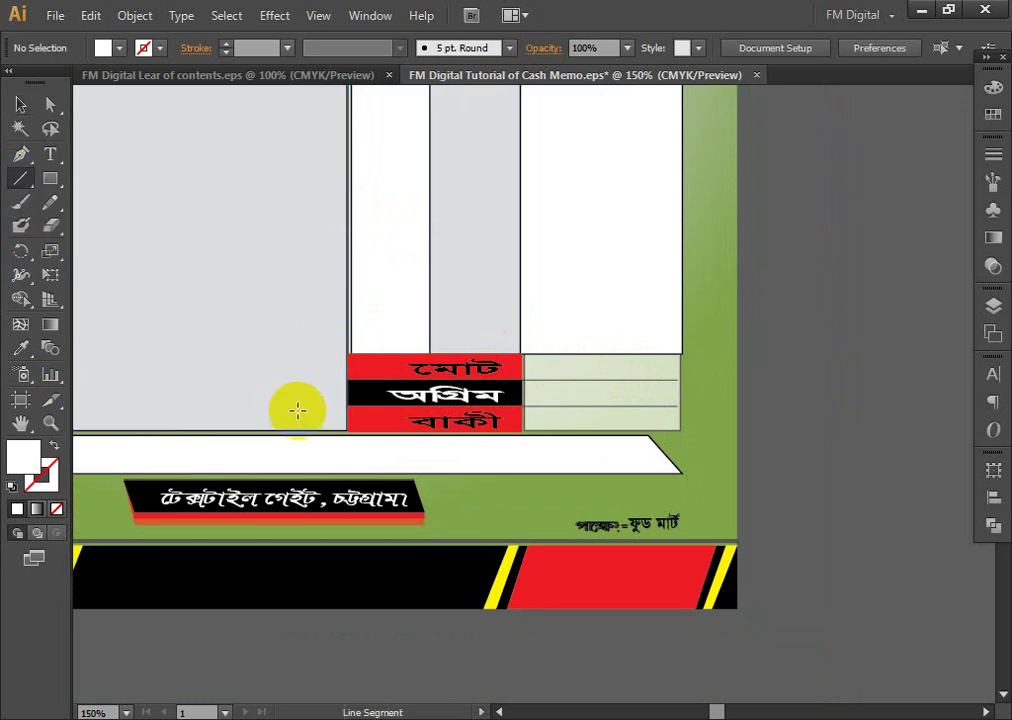
pyautogui.moveTo(344, 377); pyautogui.dragTo(677, 381)
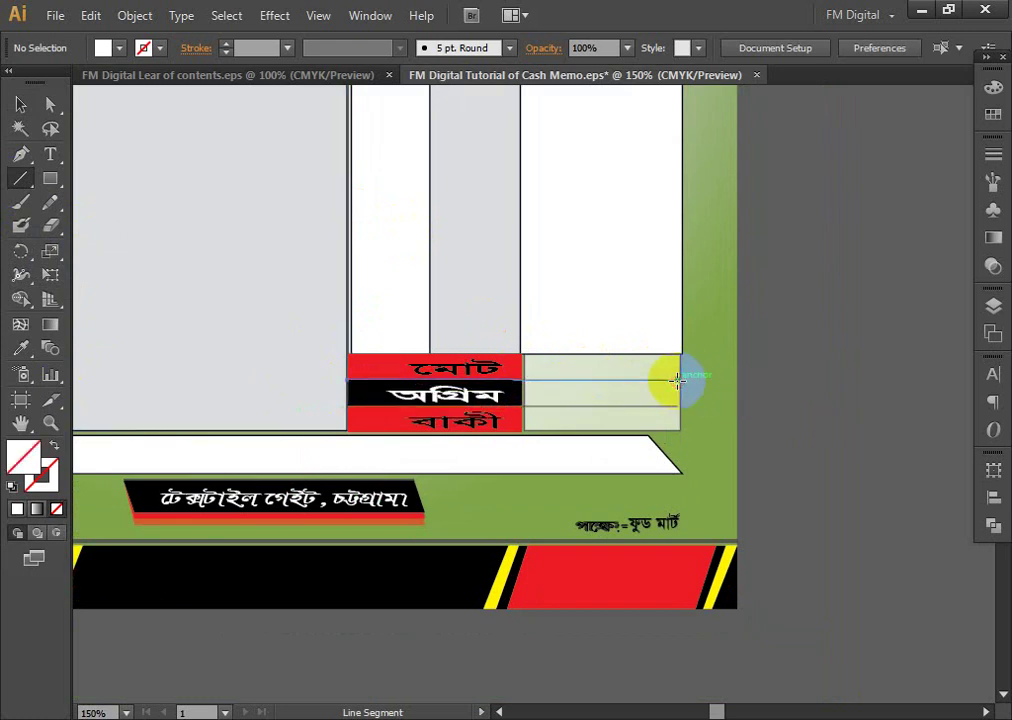
pyautogui.moveTo(677, 381); pyautogui.dragTo(677, 379)
pyautogui.hotkey('ctrl', 'shift', 'a')
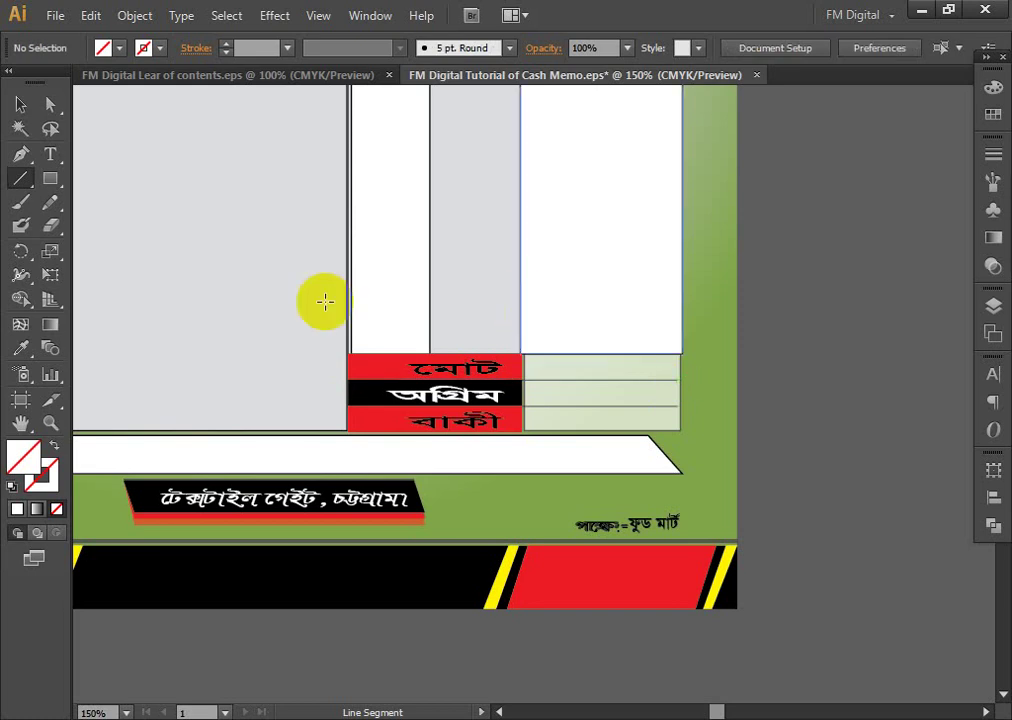
# - Draw a rectangle over the totals value cells with a black 1 pt outline
pyautogui.click(50, 178)
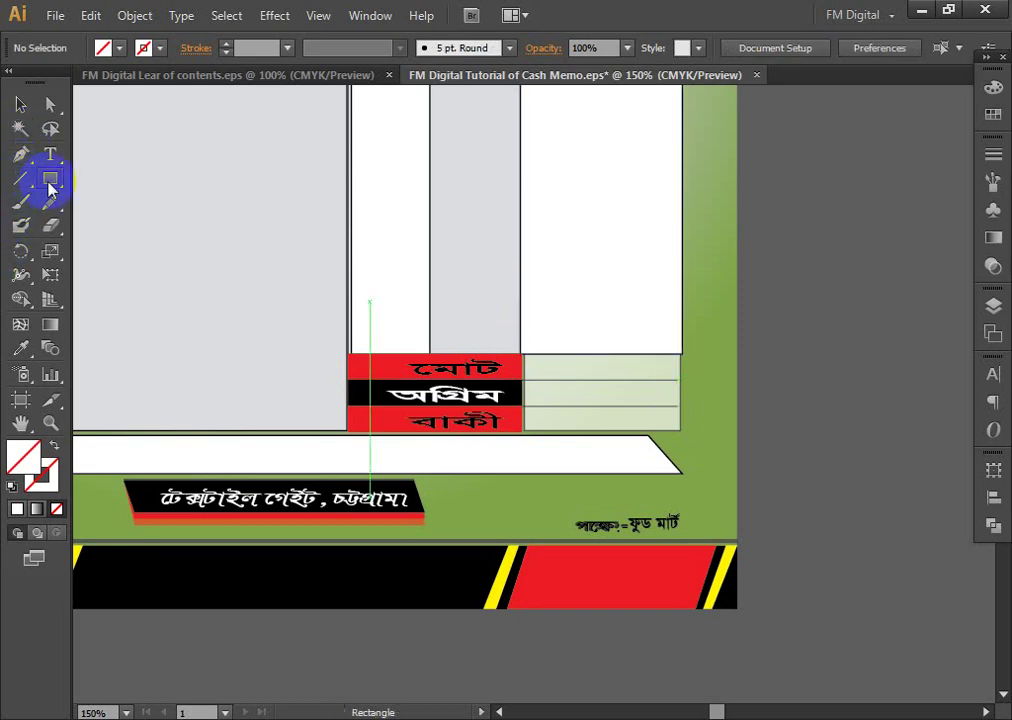
pyautogui.moveTo(524, 357)
pyautogui.mouseDown()
pyautogui.moveTo(668, 441)
pyautogui.moveTo(684, 431)
pyautogui.mouseUp()
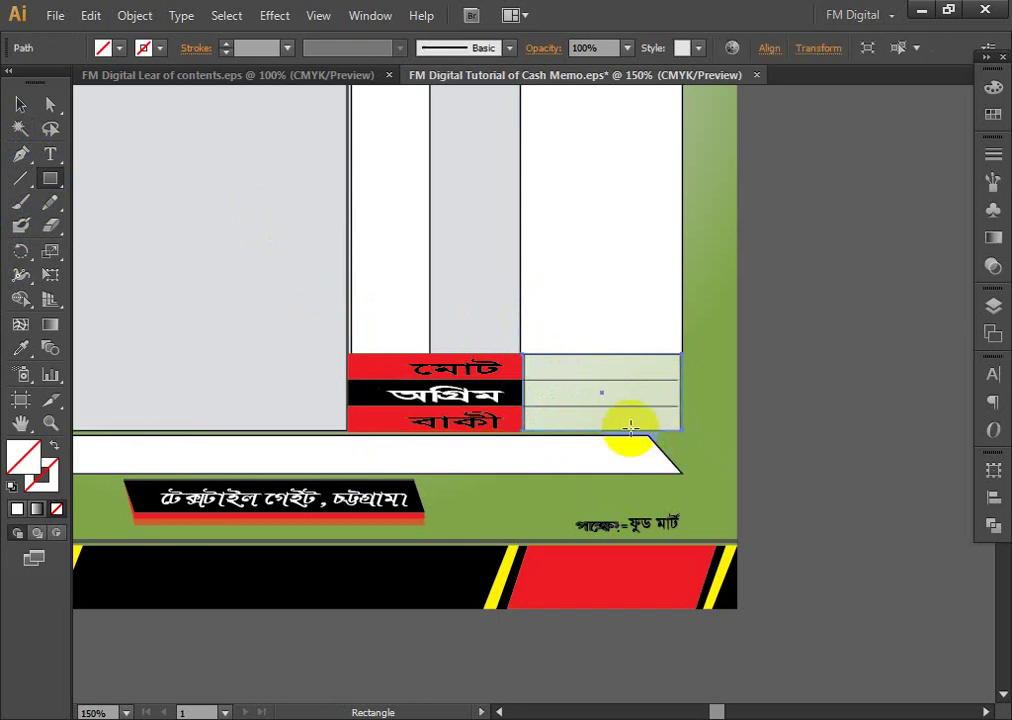
pyautogui.click(22, 456)
pyautogui.click(993, 87)
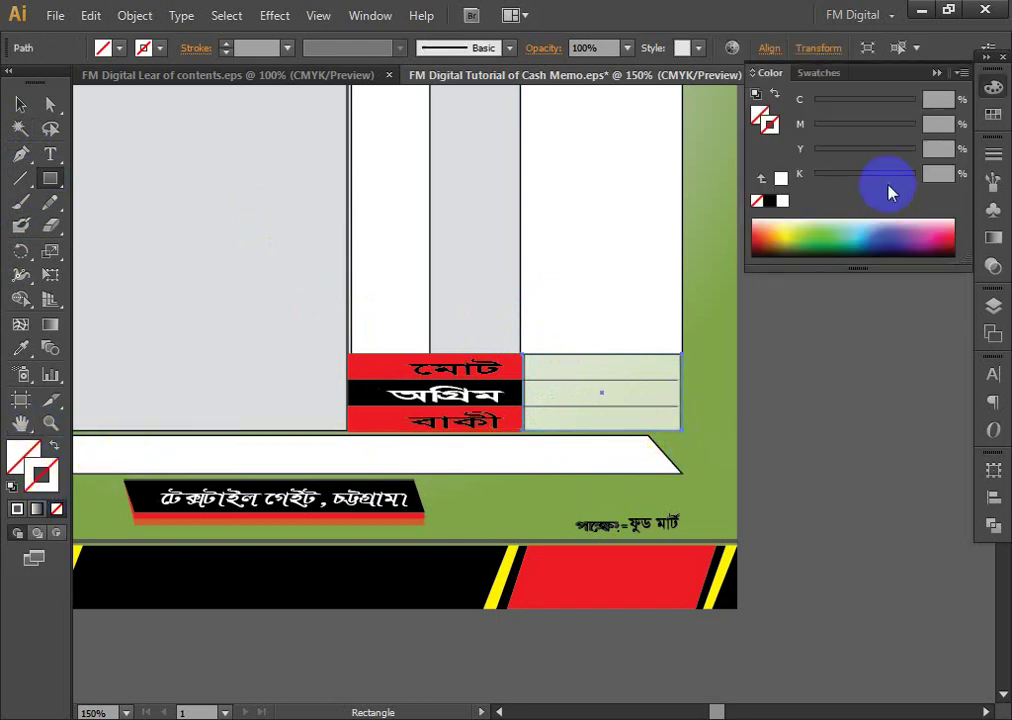
pyautogui.moveTo(890, 178); pyautogui.dragTo(975, 190)
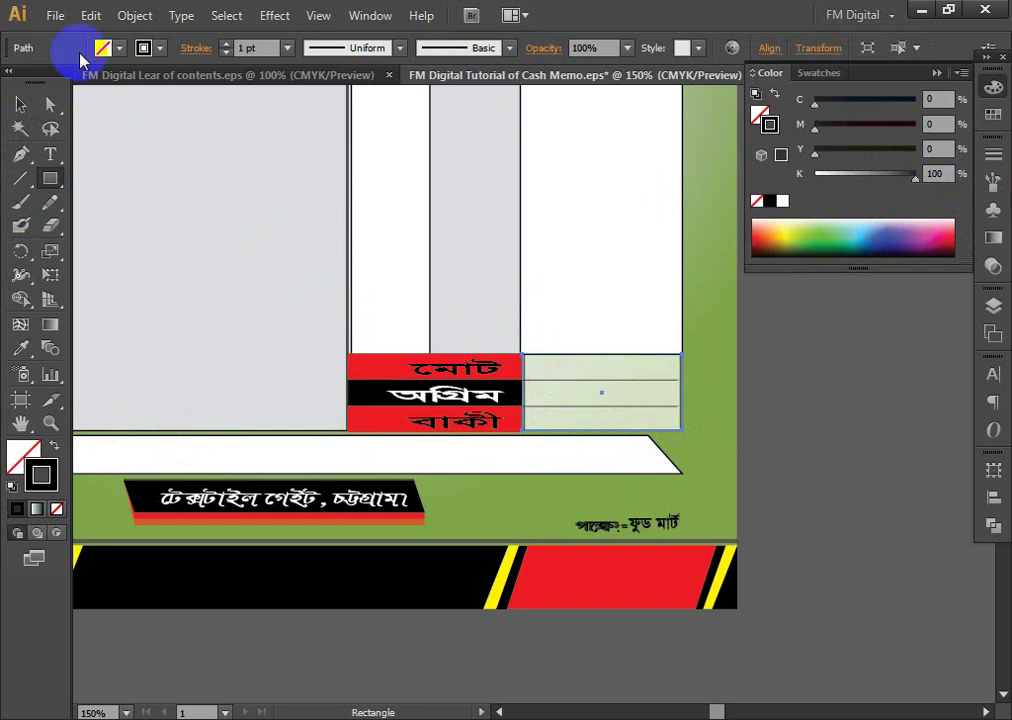
# - Add a black divider line across the value cells at the next row border
pyautogui.click(21, 178)
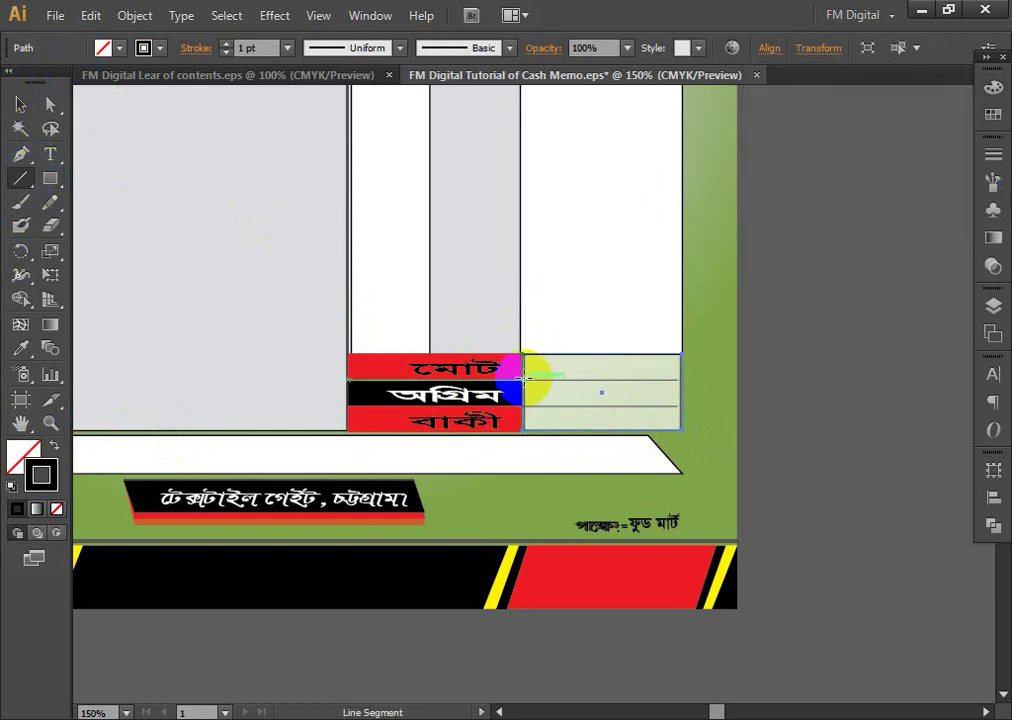
pyautogui.moveTo(524, 377); pyautogui.dragTo(683, 378)
pyautogui.click(21, 103)
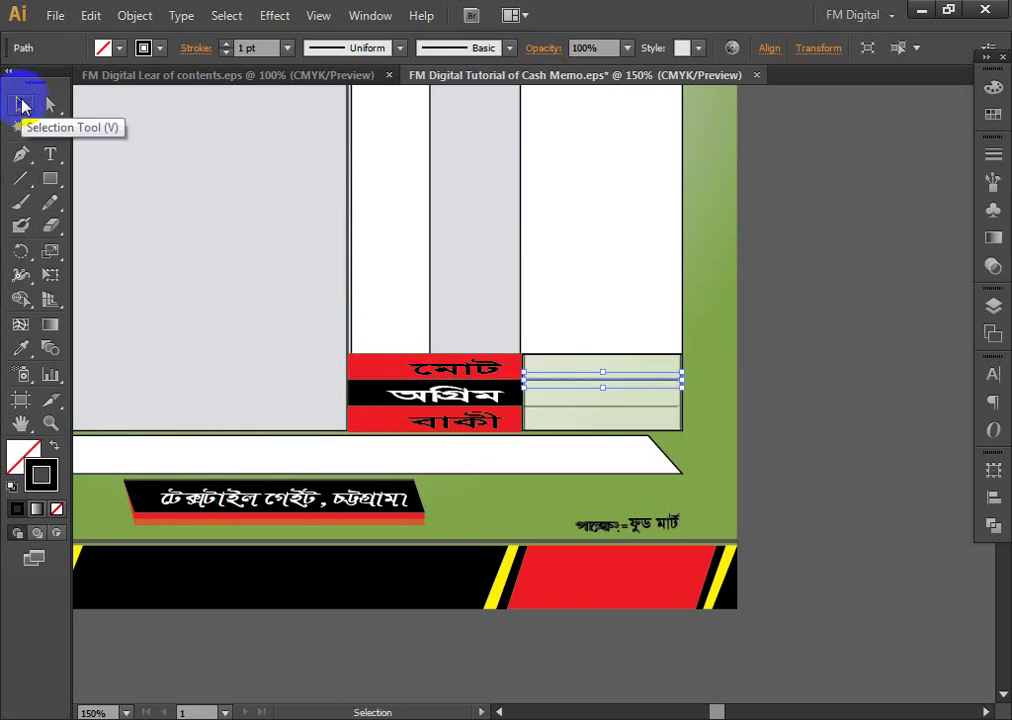
pyautogui.press('Down')
pyautogui.press('Down')
pyautogui.press('Down')
pyautogui.press('Down')
pyautogui.press('Down')
pyautogui.press('Down')
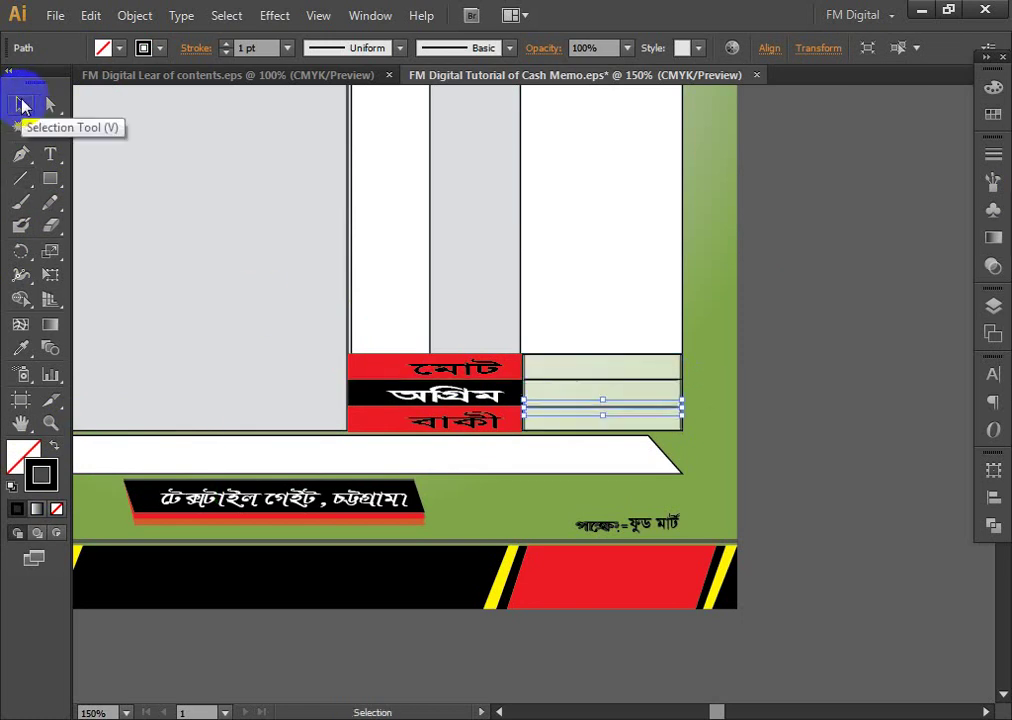
pyautogui.click(883, 366)
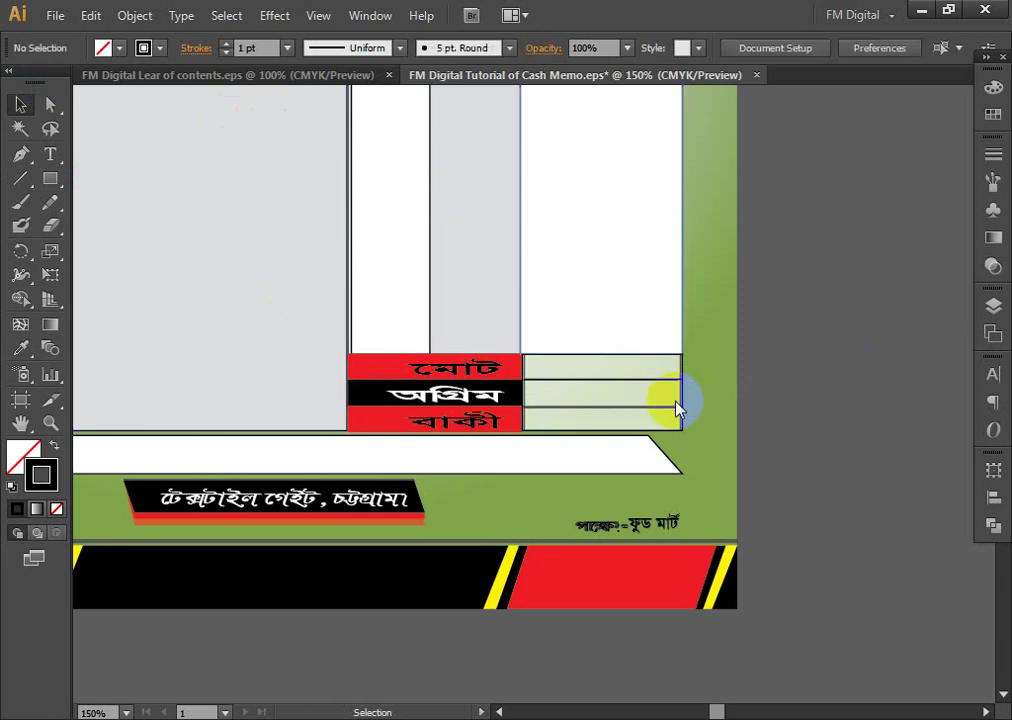
# - Trace a closed slanted Pen path around the brown phone and email panel
pyautogui.moveTo(537, 330); pyautogui.dragTo(596, 507)
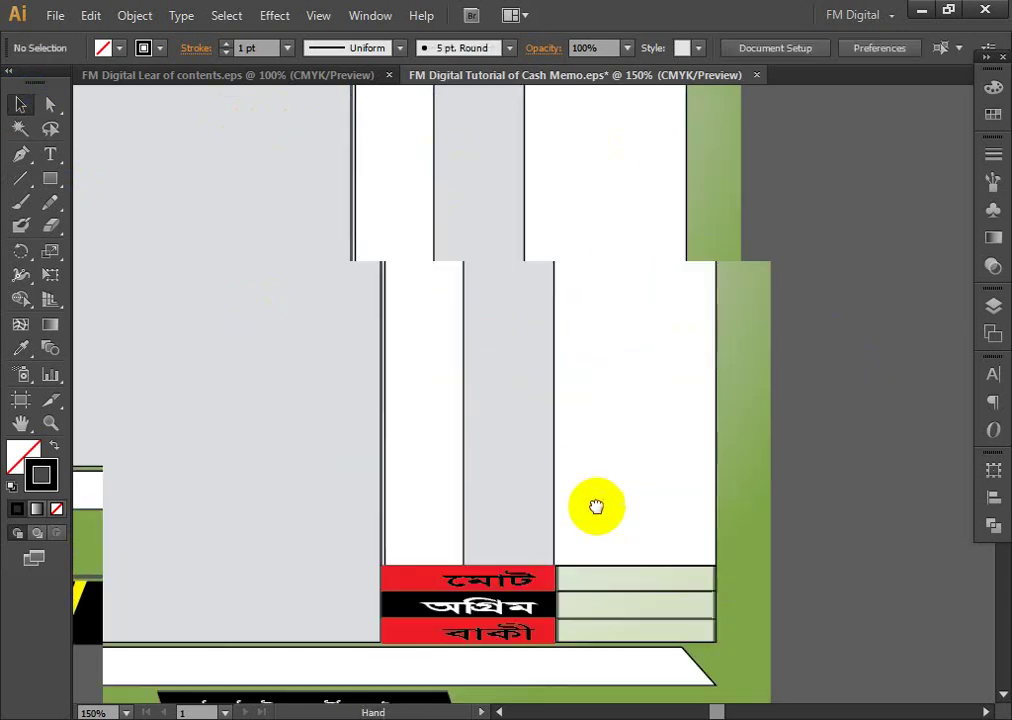
pyautogui.moveTo(576, 264); pyautogui.dragTo(624, 551)
pyautogui.moveTo(635, 300)
pyautogui.mouseDown()
pyautogui.moveTo(571, 393)
pyautogui.moveTo(588, 429)
pyautogui.moveTo(667, 429)
pyautogui.moveTo(617, 420)
pyautogui.moveTo(525, 357)
pyautogui.moveTo(585, 393)
pyautogui.moveTo(479, 429)
pyautogui.moveTo(490, 490)
pyautogui.mouseUp()
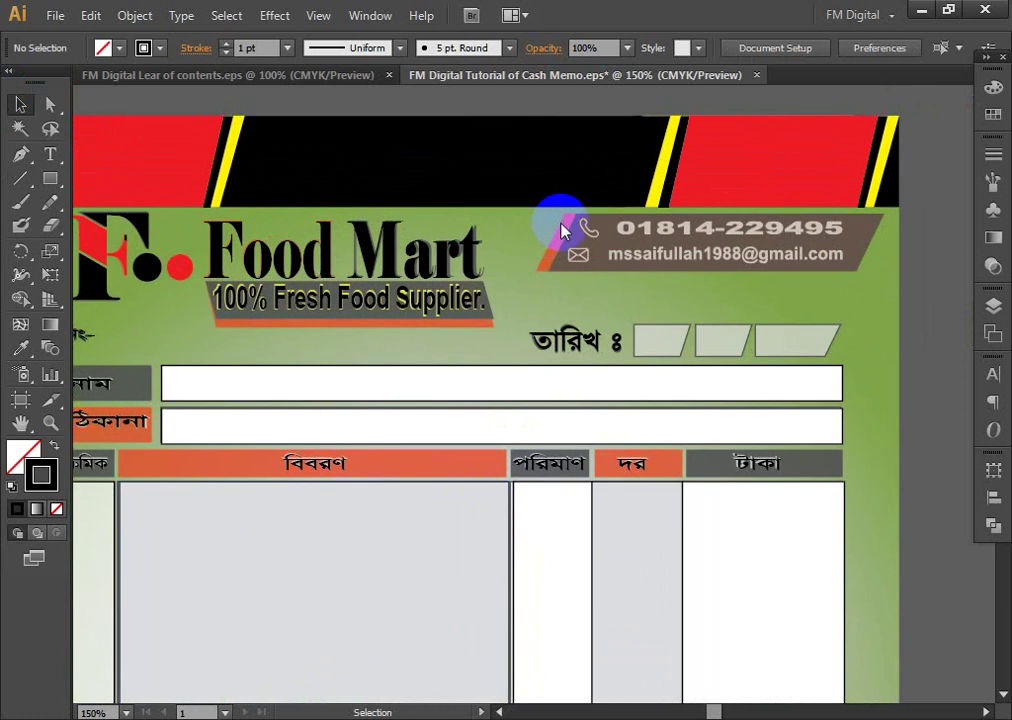
pyautogui.click(21, 154)
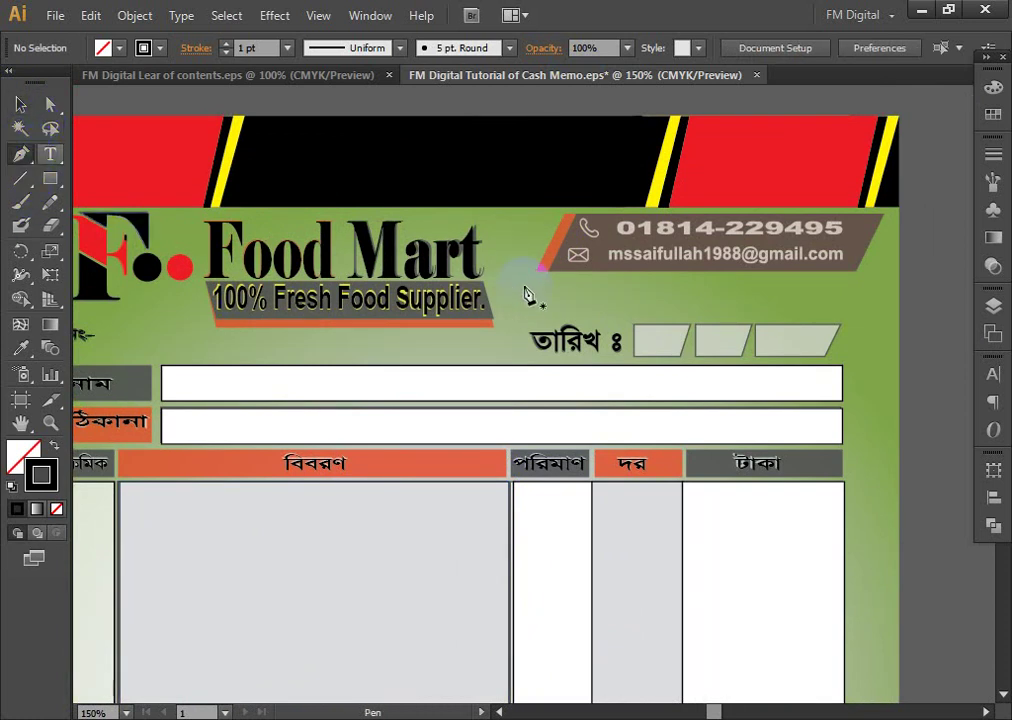
pyautogui.click(578, 216)
pyautogui.click(889, 222)
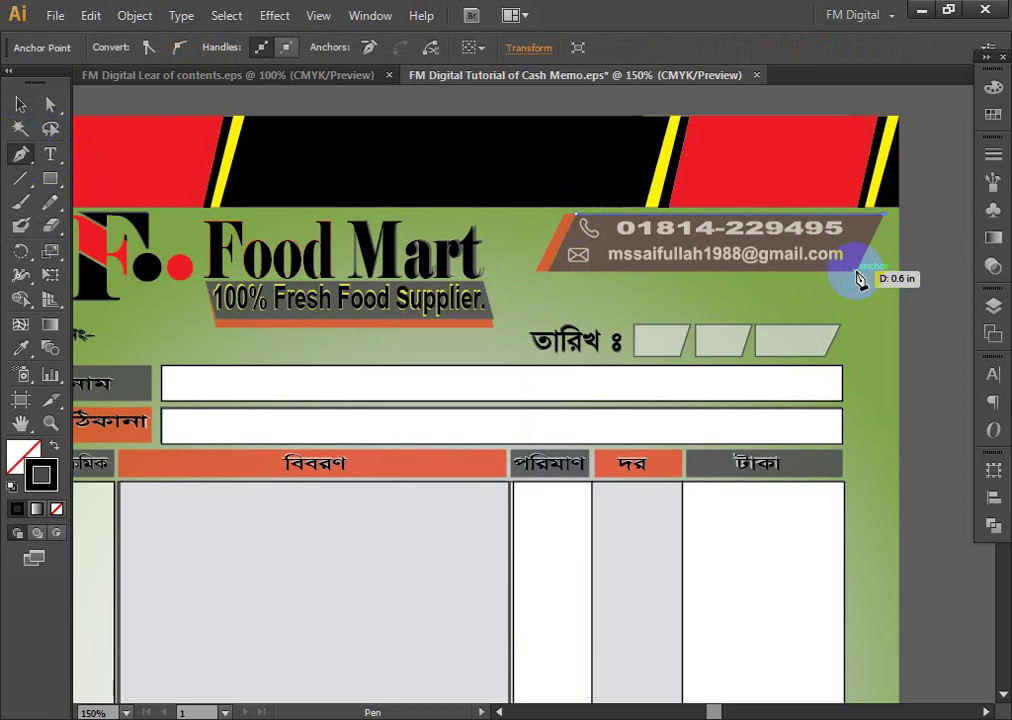
pyautogui.click(548, 270)
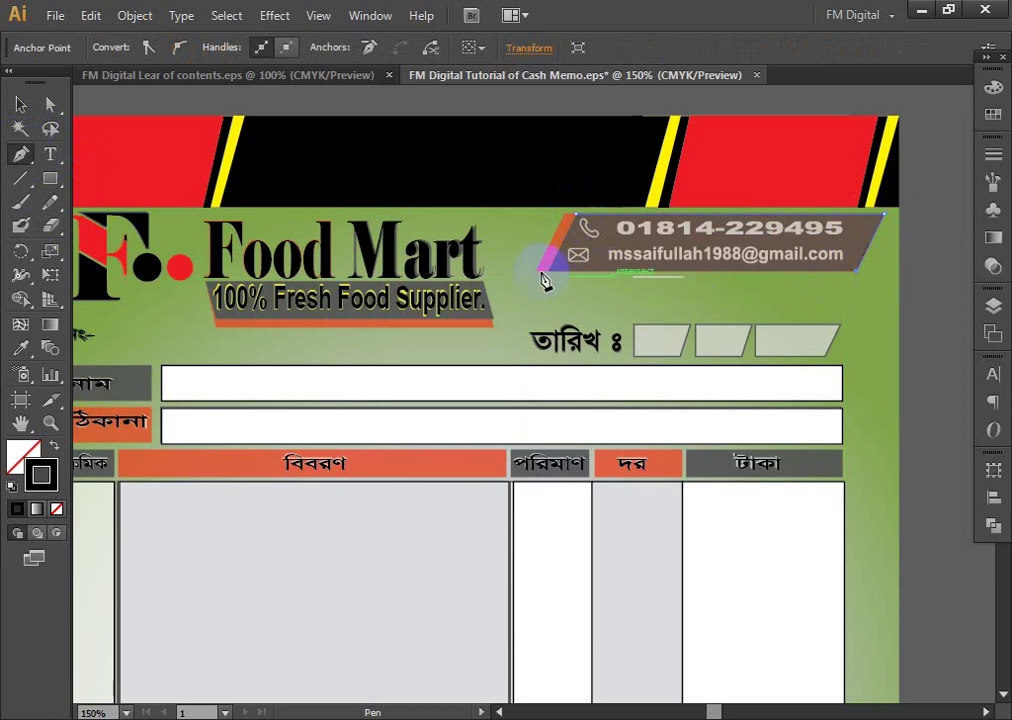
pyautogui.click(578, 216)
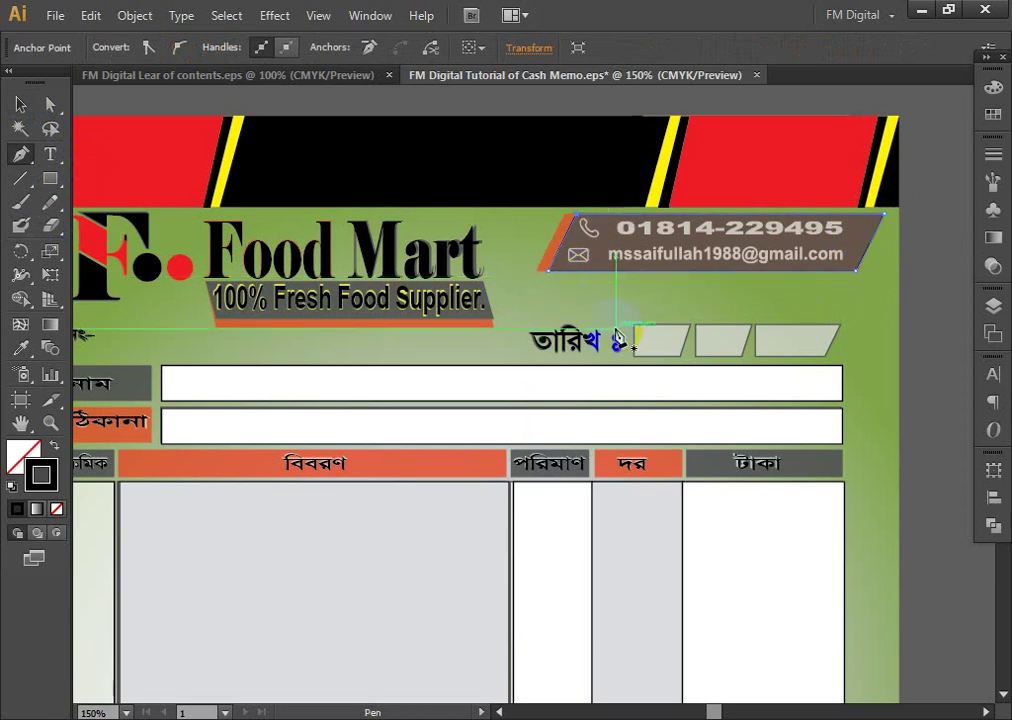
# - Adjust the new path's left-end anchors beside the orange strip with Direct Selection
pyautogui.press('ctrl')
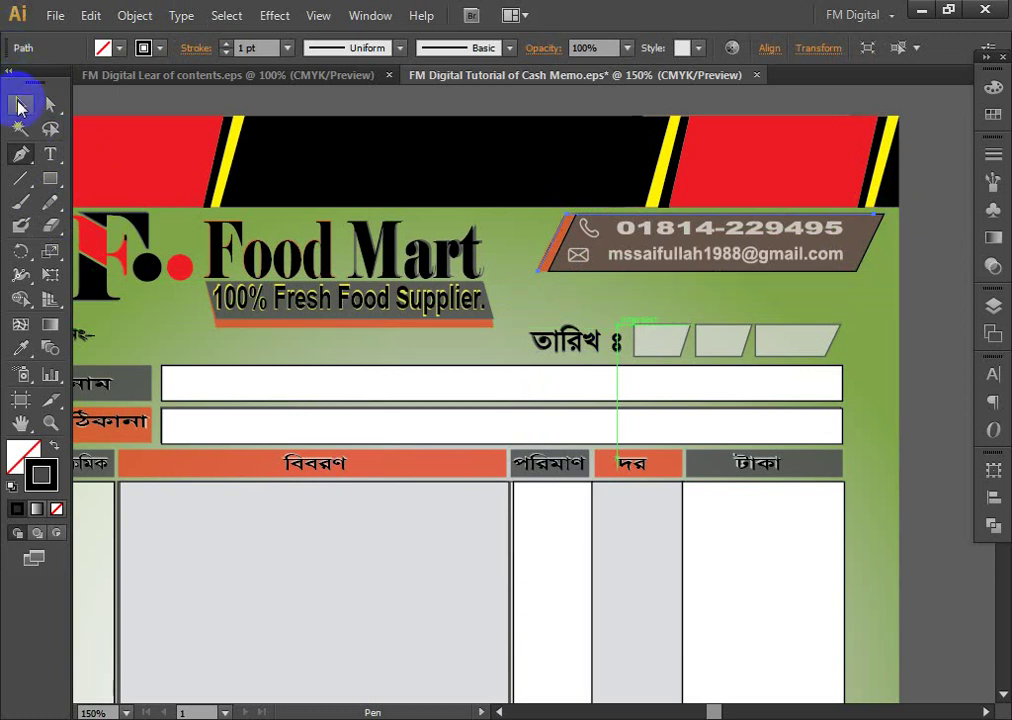
pyautogui.click(21, 105)
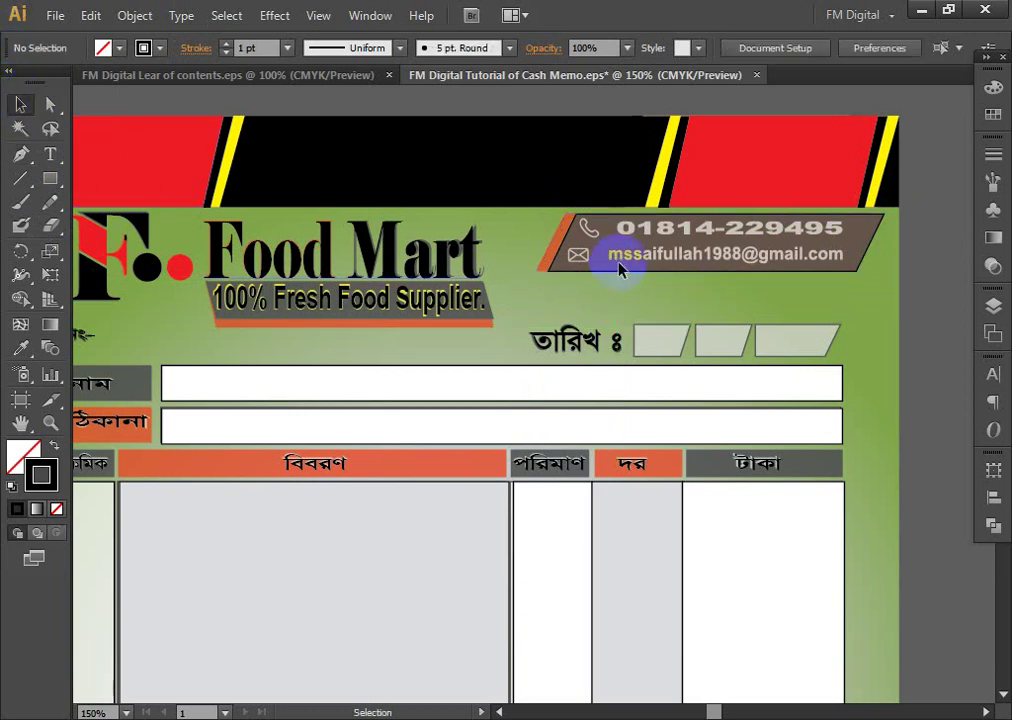
pyautogui.click(50, 104)
pyautogui.moveTo(461, 223); pyautogui.dragTo(548, 276)
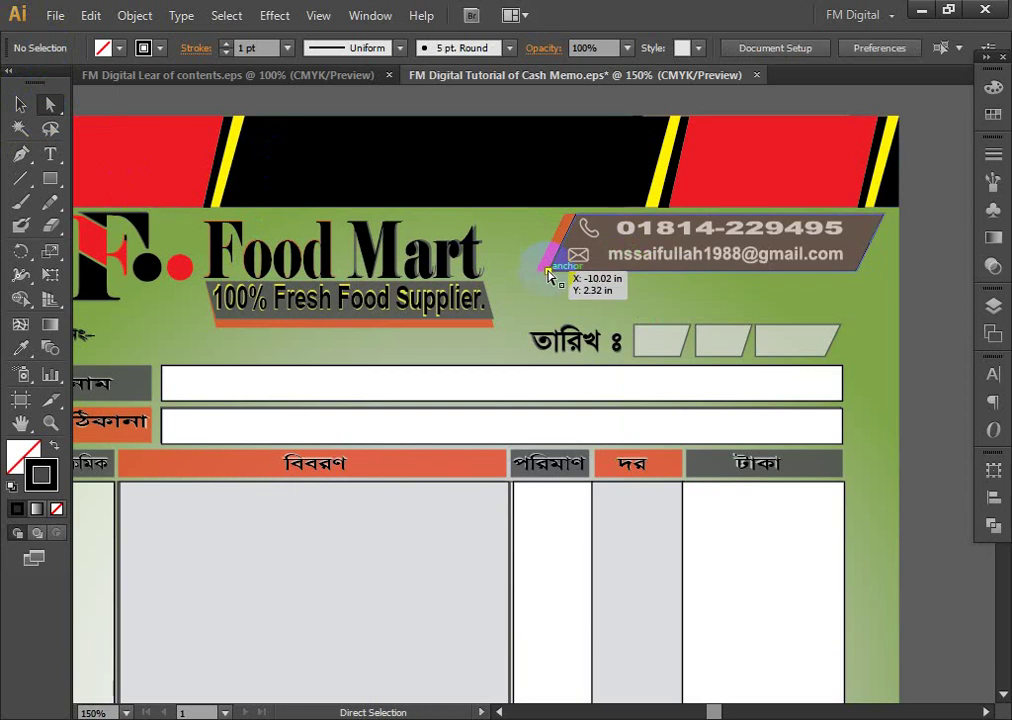
pyautogui.click(548, 272)
pyautogui.click(548, 275)
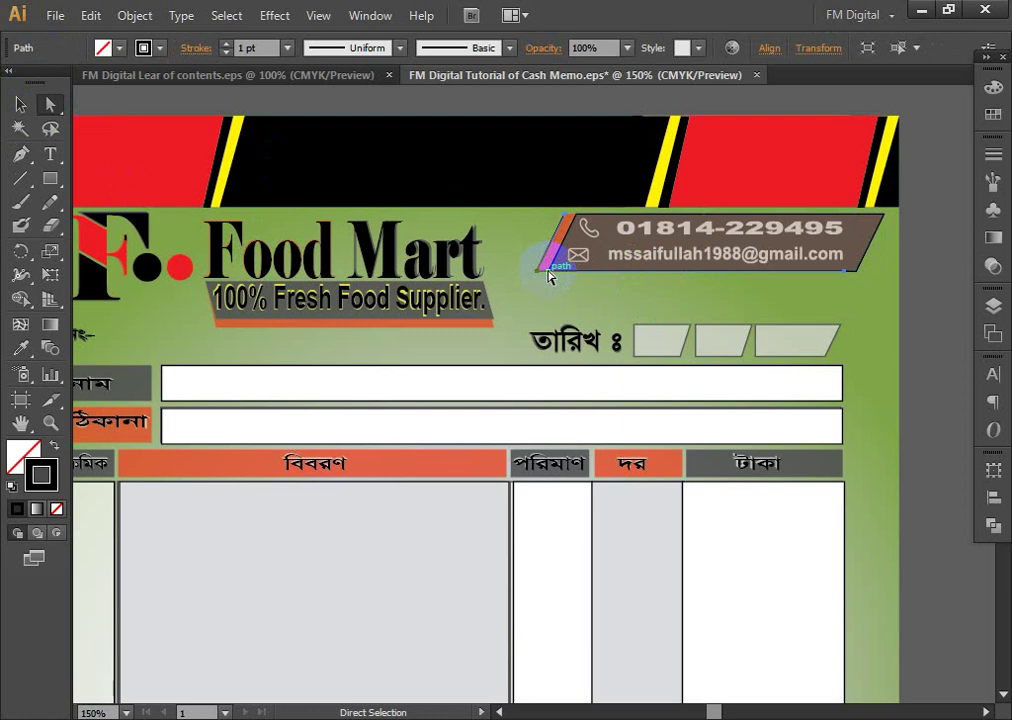
pyautogui.click(590, 312)
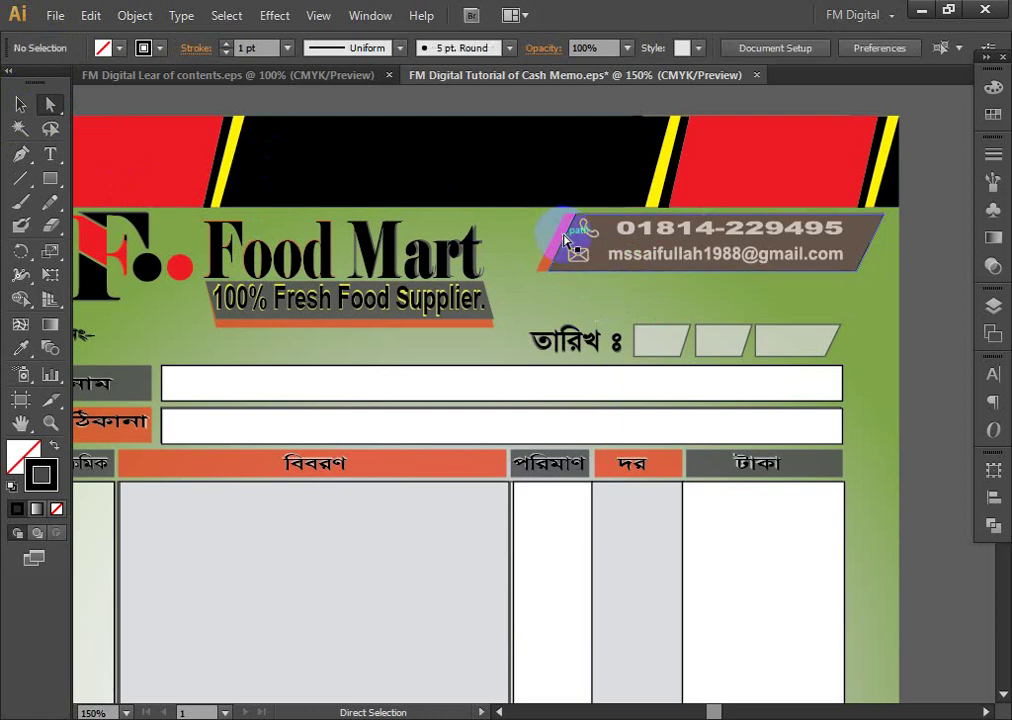
pyautogui.click(565, 240)
pyautogui.click(22, 104)
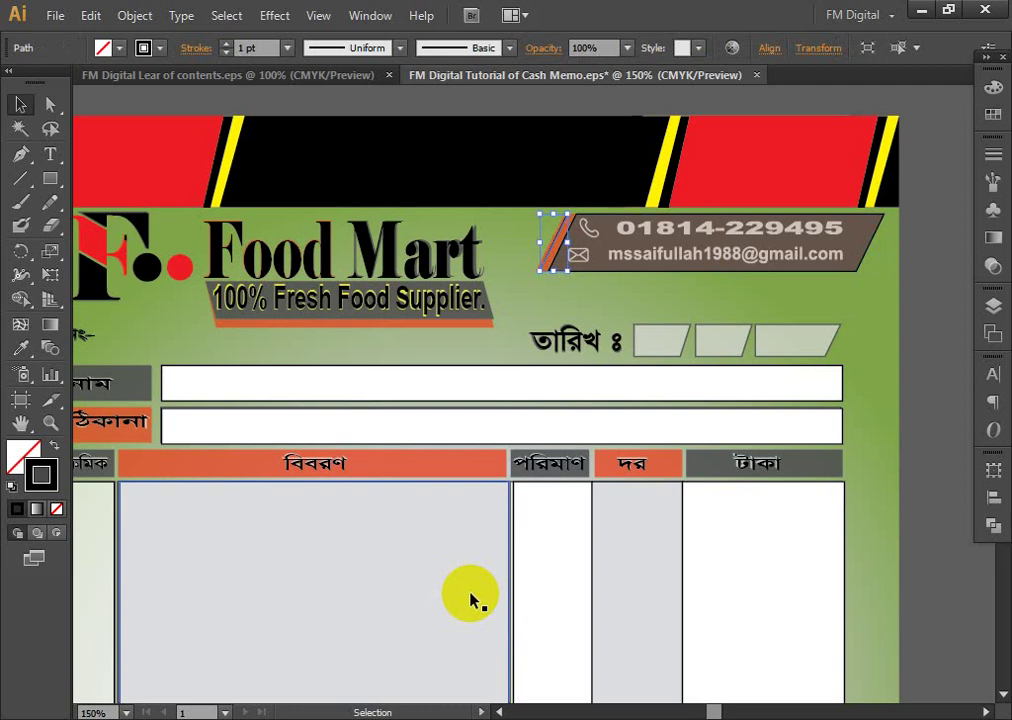
pyautogui.click(922, 309)
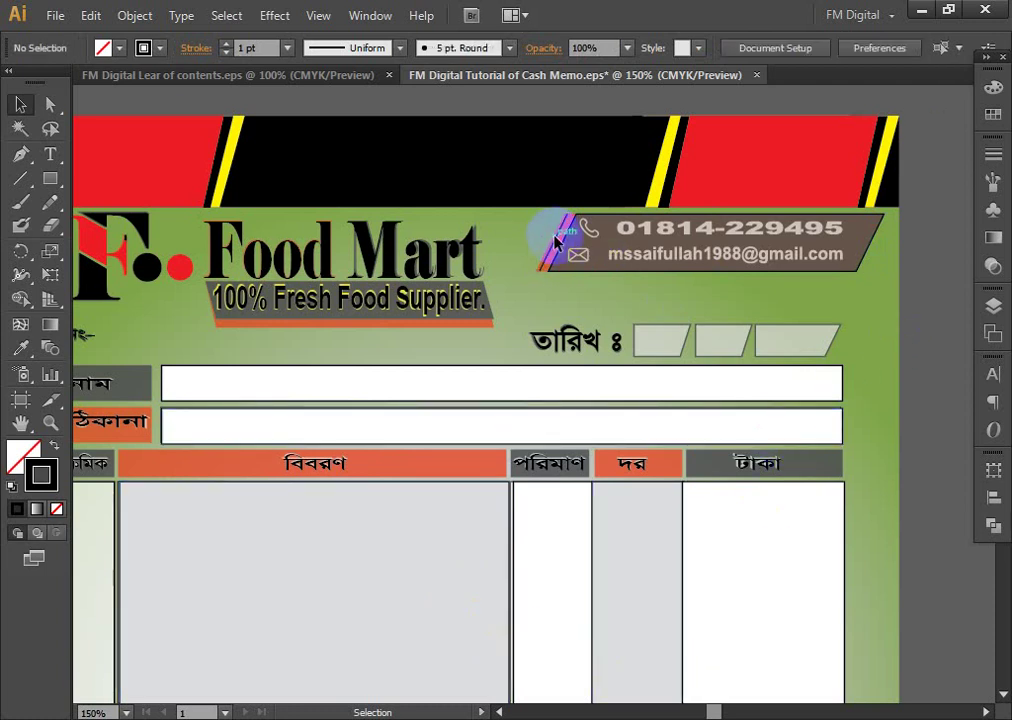
pyautogui.click(556, 243)
# - Nudge the traced contact-panel shape slightly left
pyautogui.click(561, 242)
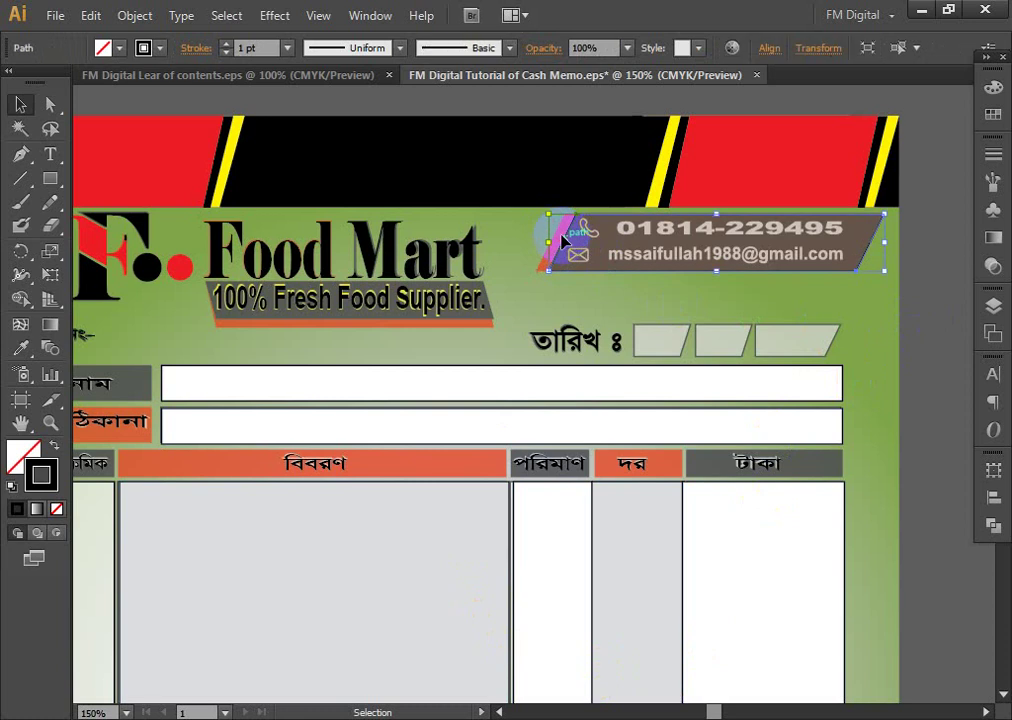
pyautogui.press('v')
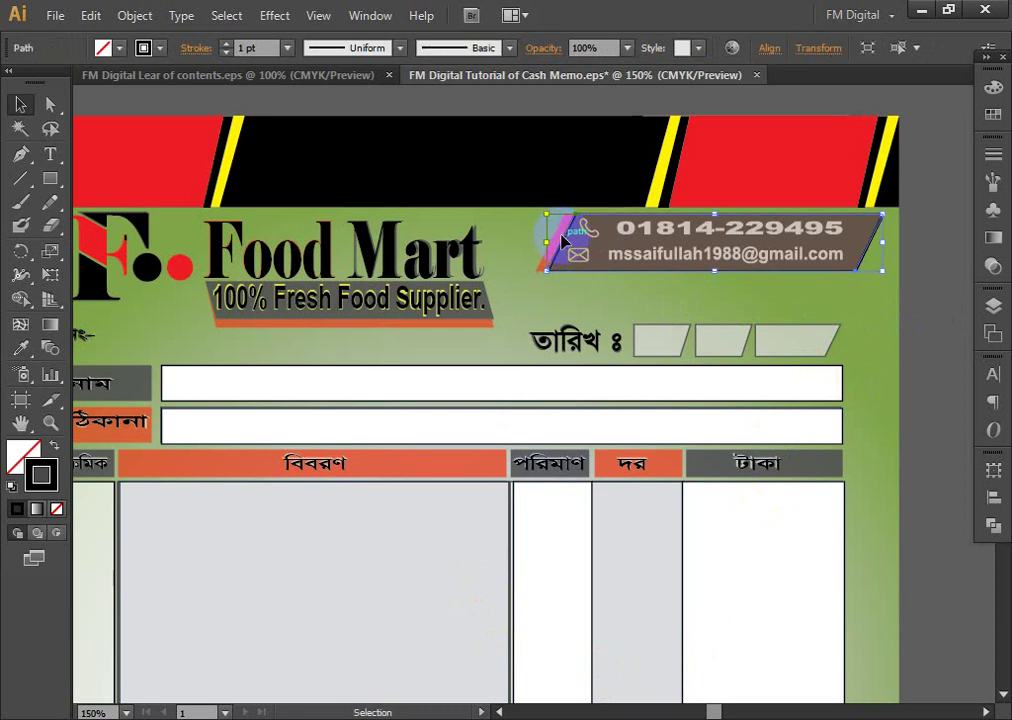
pyautogui.press('Left')
pyautogui.press('Left')
pyautogui.press('Left')
pyautogui.press('Left')
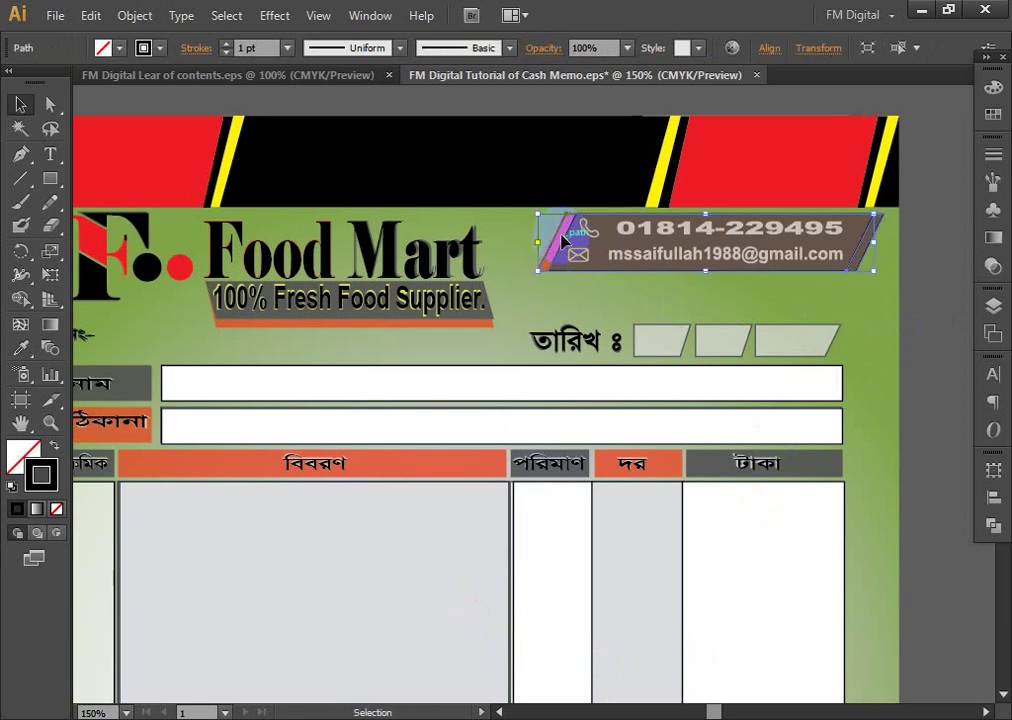
pyautogui.click(949, 300)
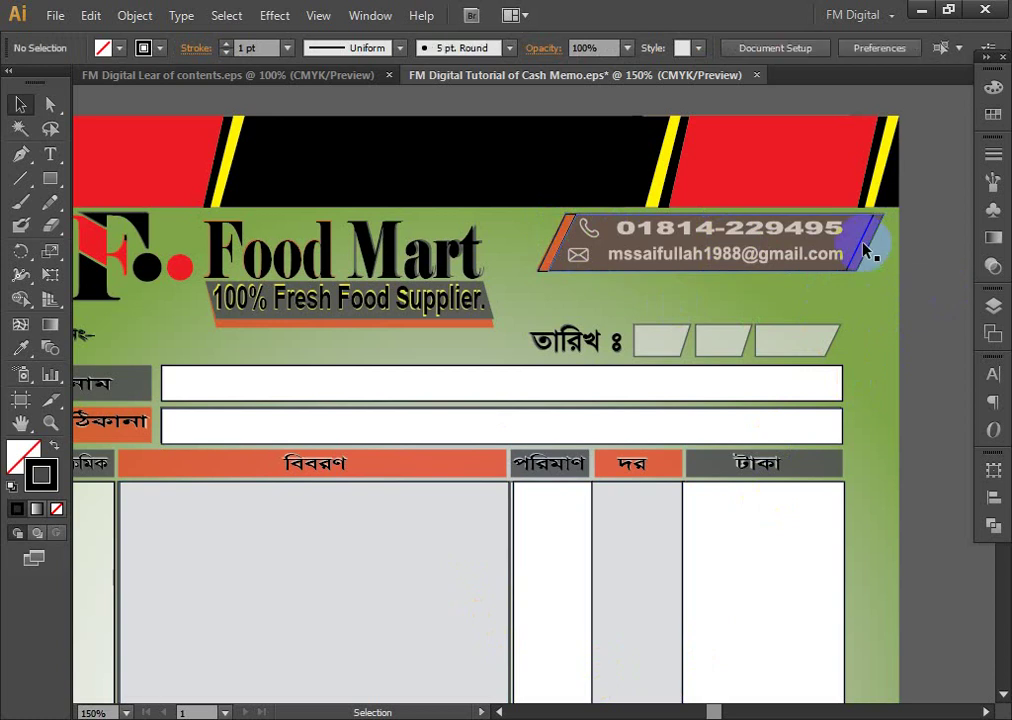
# - Resize the panel's right edge to about 3.19 in wide and zoom in on it
pyautogui.click(866, 250)
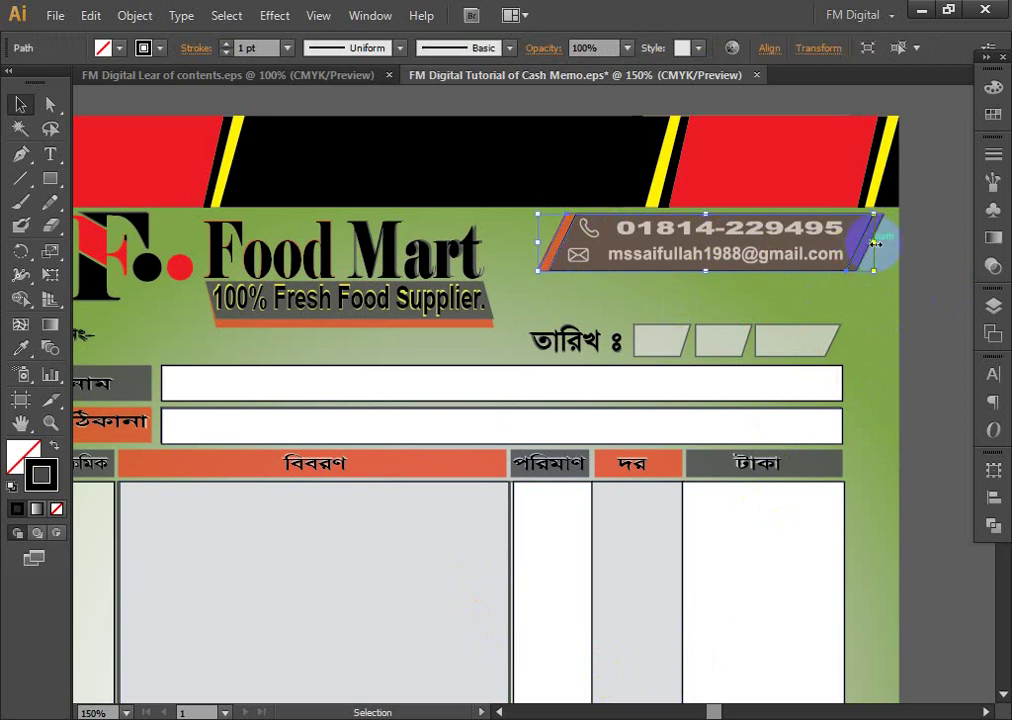
pyautogui.moveTo(875, 243); pyautogui.dragTo(880, 243)
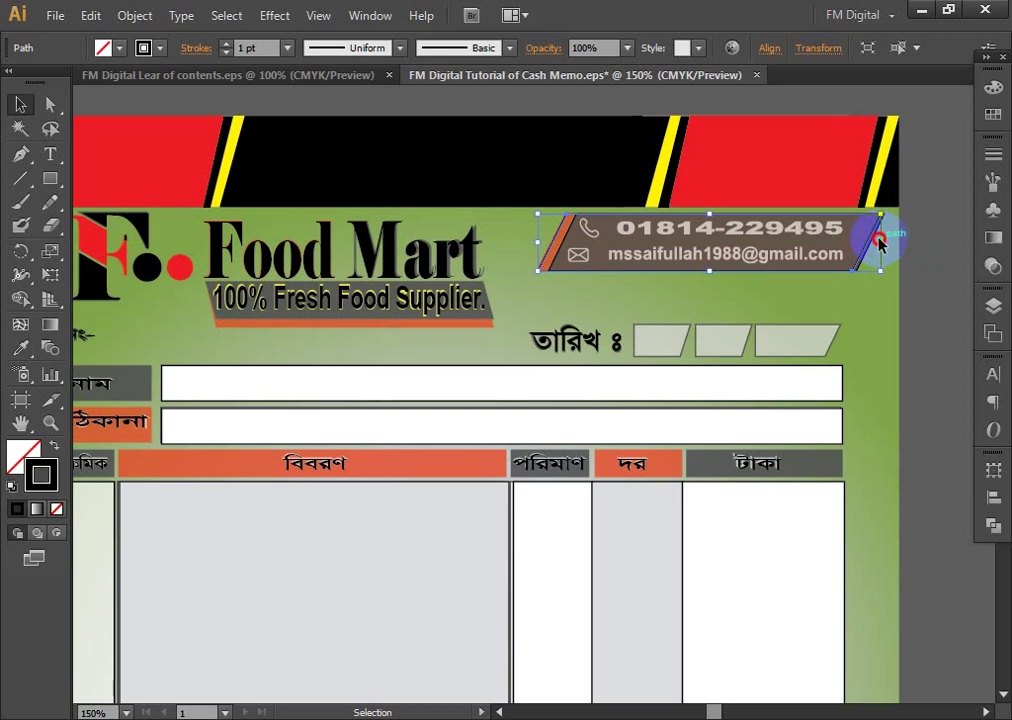
pyautogui.click(880, 248)
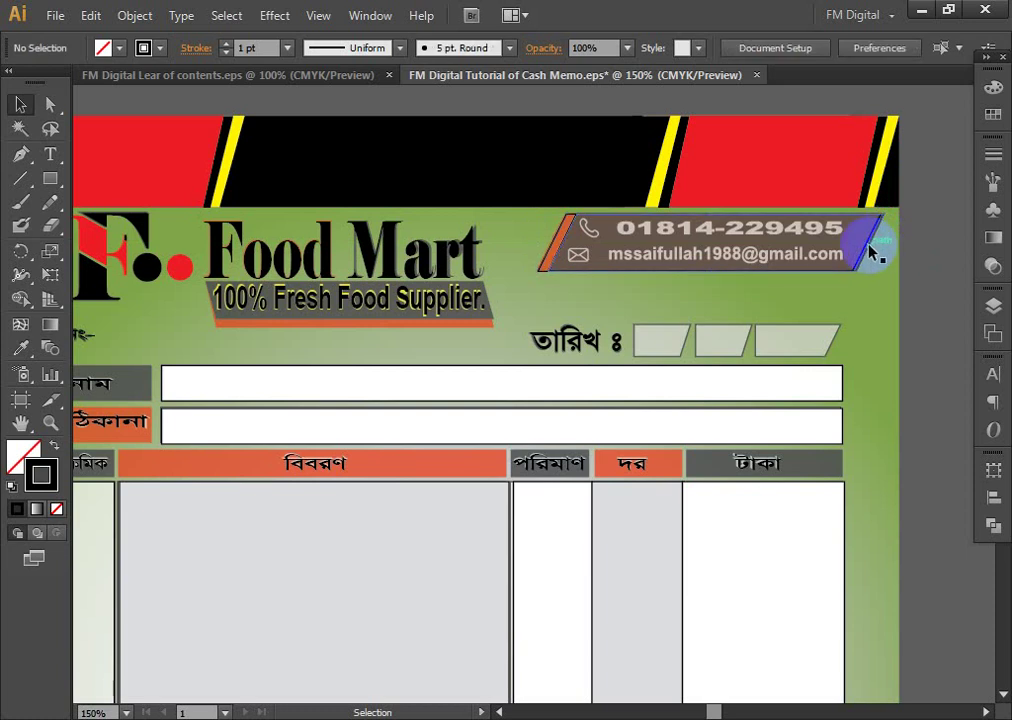
pyautogui.click(870, 250)
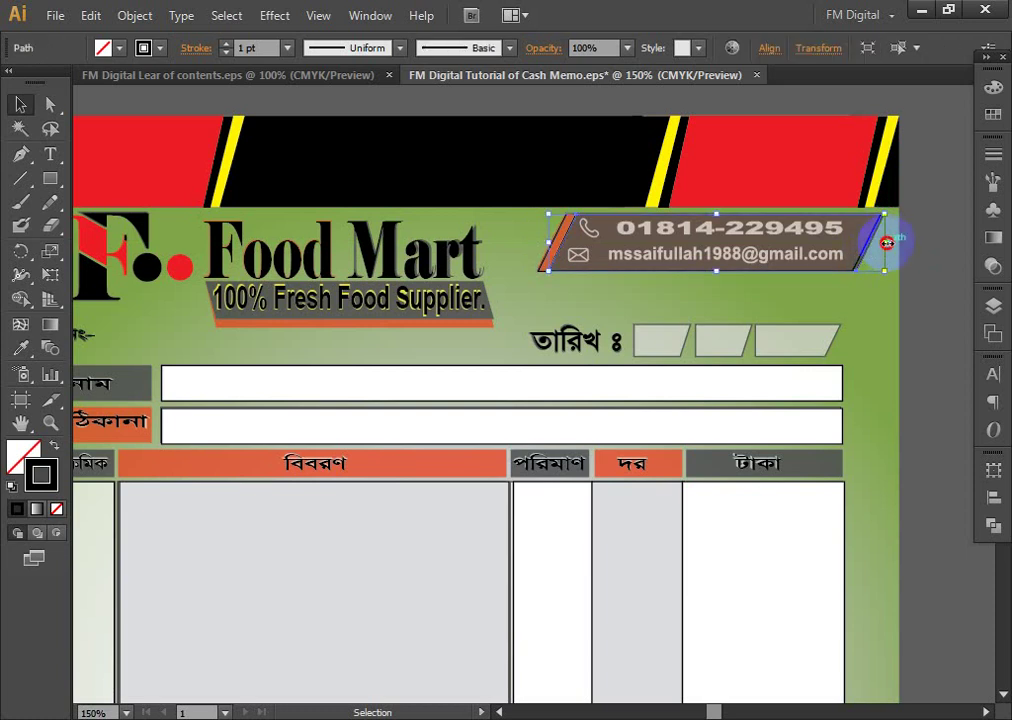
pyautogui.moveTo(887, 243); pyautogui.dragTo(886, 243)
pyautogui.click(925, 328)
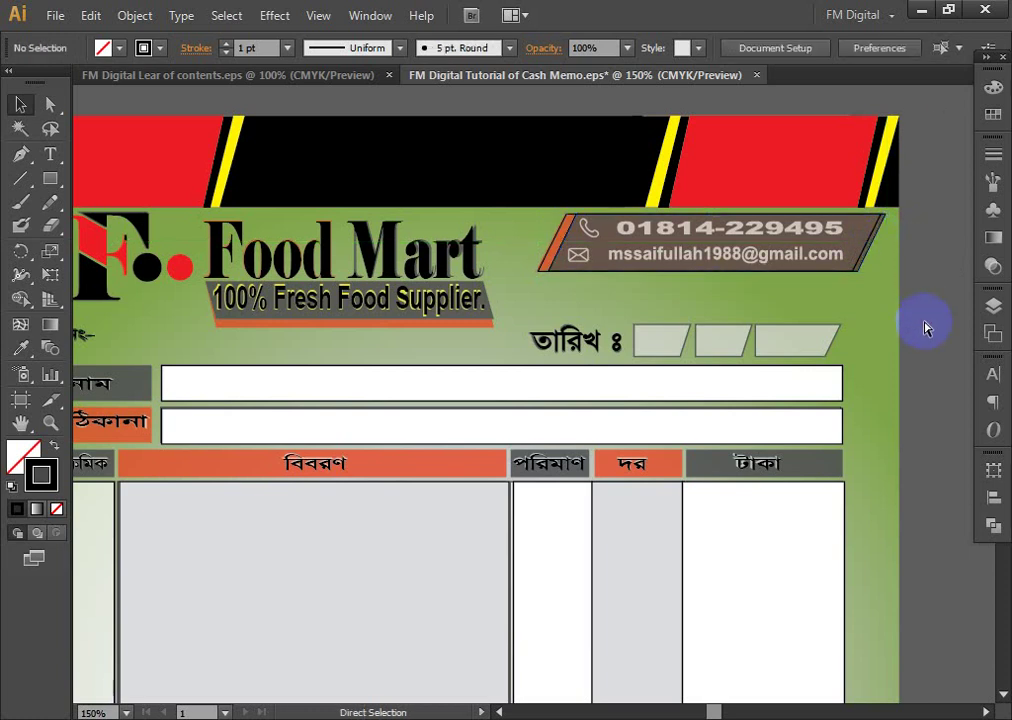
pyautogui.hotkey('ctrl', '=')
pyautogui.moveTo(789, 373)
pyautogui.mouseDown()
pyautogui.moveTo(504, 409)
pyautogui.moveTo(592, 386)
pyautogui.moveTo(535, 397)
pyautogui.moveTo(551, 391)
pyautogui.moveTo(493, 427)
pyautogui.mouseUp()
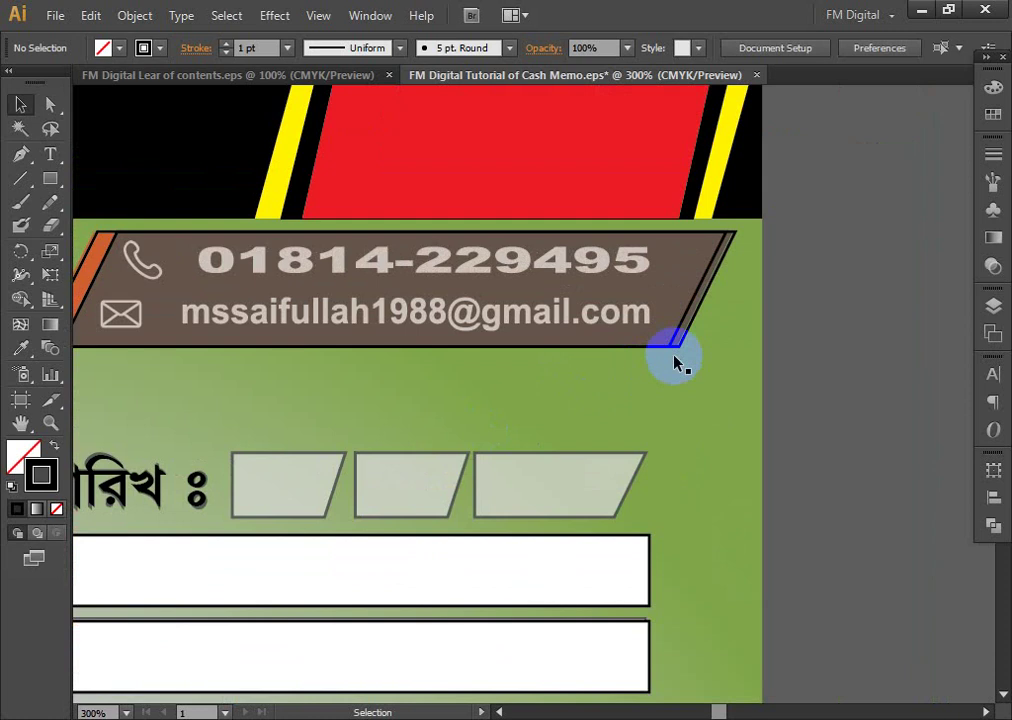
# - Select the traced contact shape and remove its outline stroke
pyautogui.moveTo(371, 418); pyautogui.dragTo(531, 400)
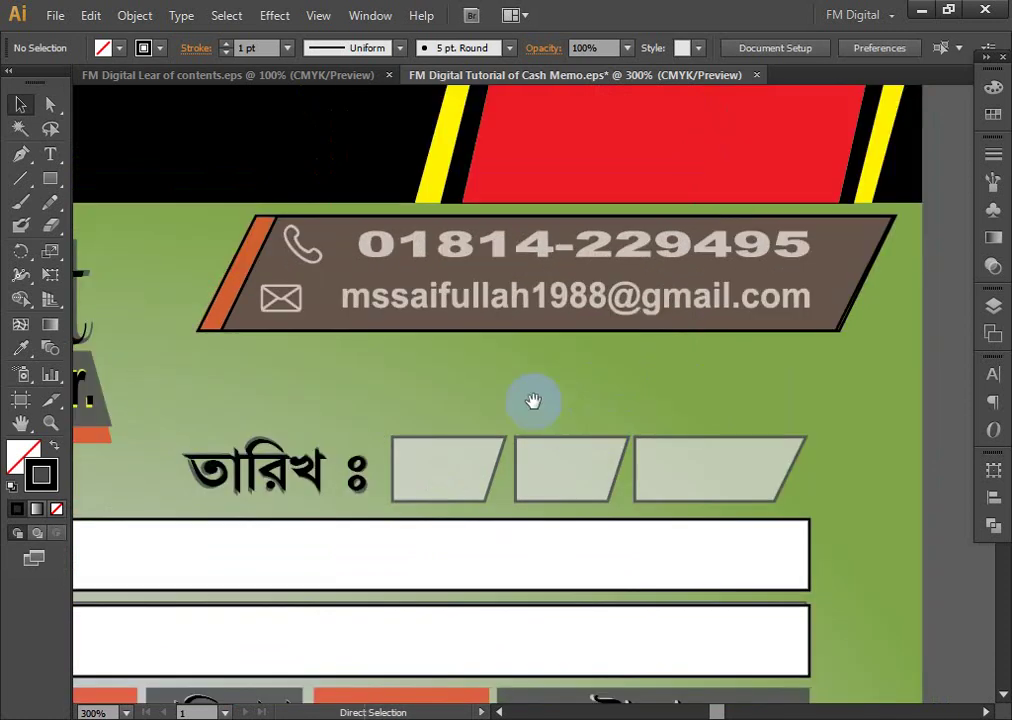
pyautogui.moveTo(458, 384); pyautogui.dragTo(549, 384)
pyautogui.click(321, 289)
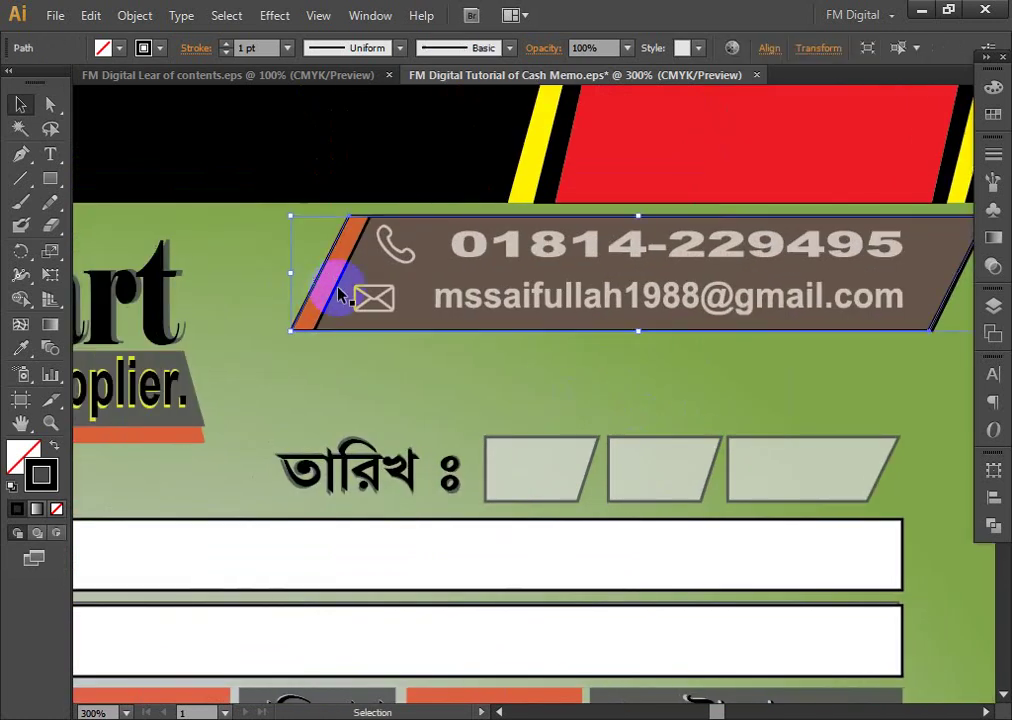
pyautogui.click(56, 508)
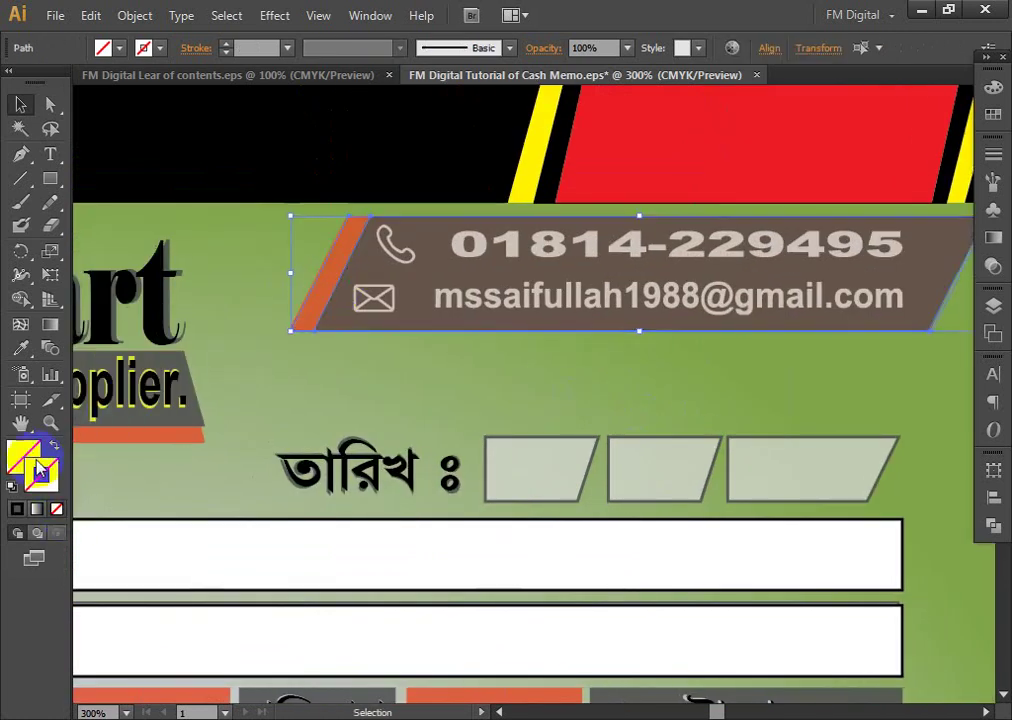
pyautogui.click(305, 328)
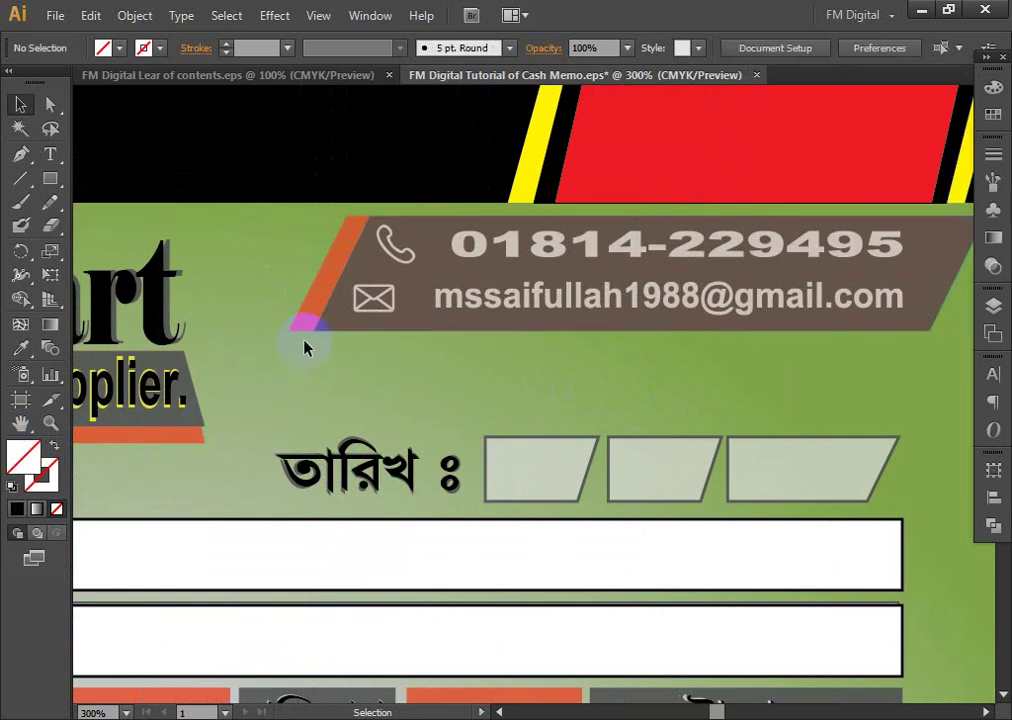
pyautogui.click(327, 318)
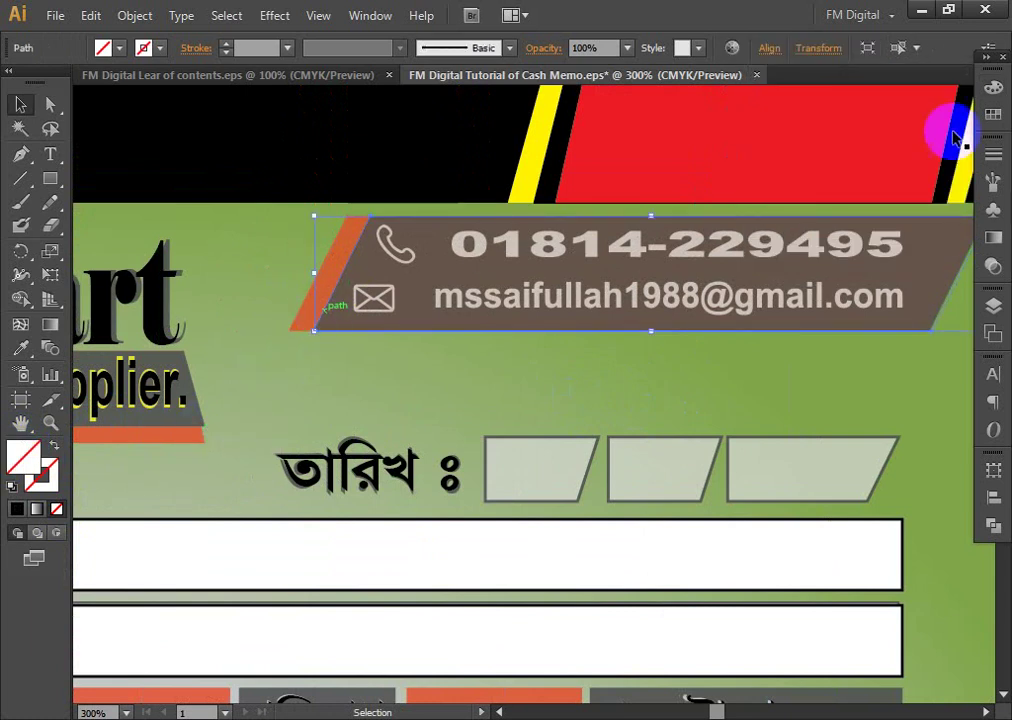
# - Fill the contact strip solid black with K 100, then select the orange-edged shape
pyautogui.click(994, 88)
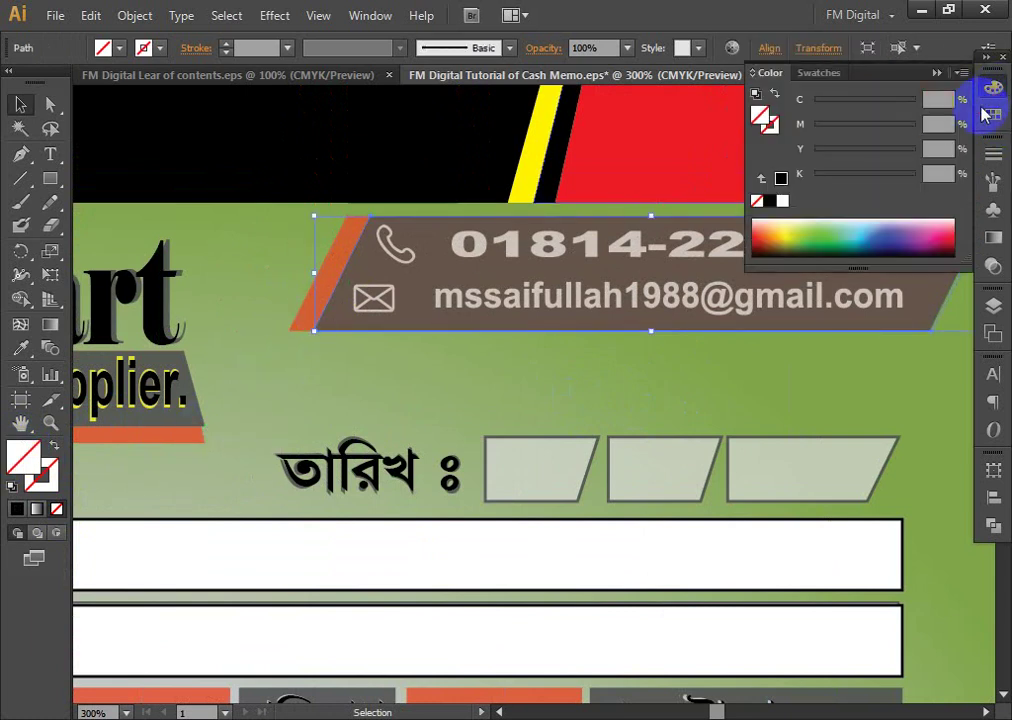
pyautogui.click(935, 176)
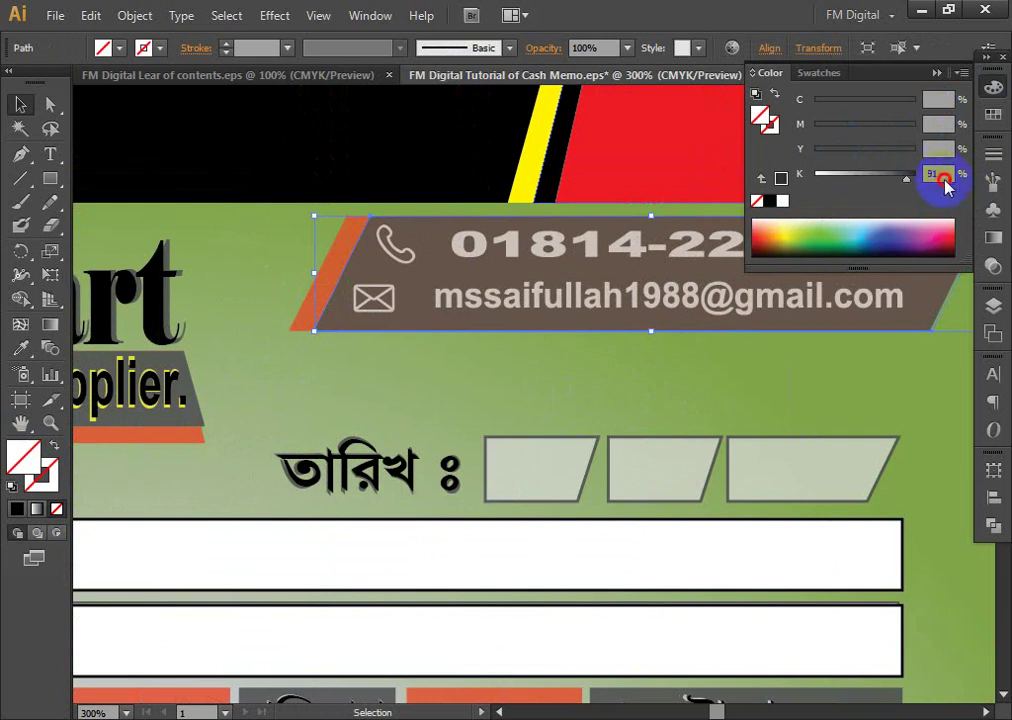
pyautogui.write('100')
pyautogui.press('Return')
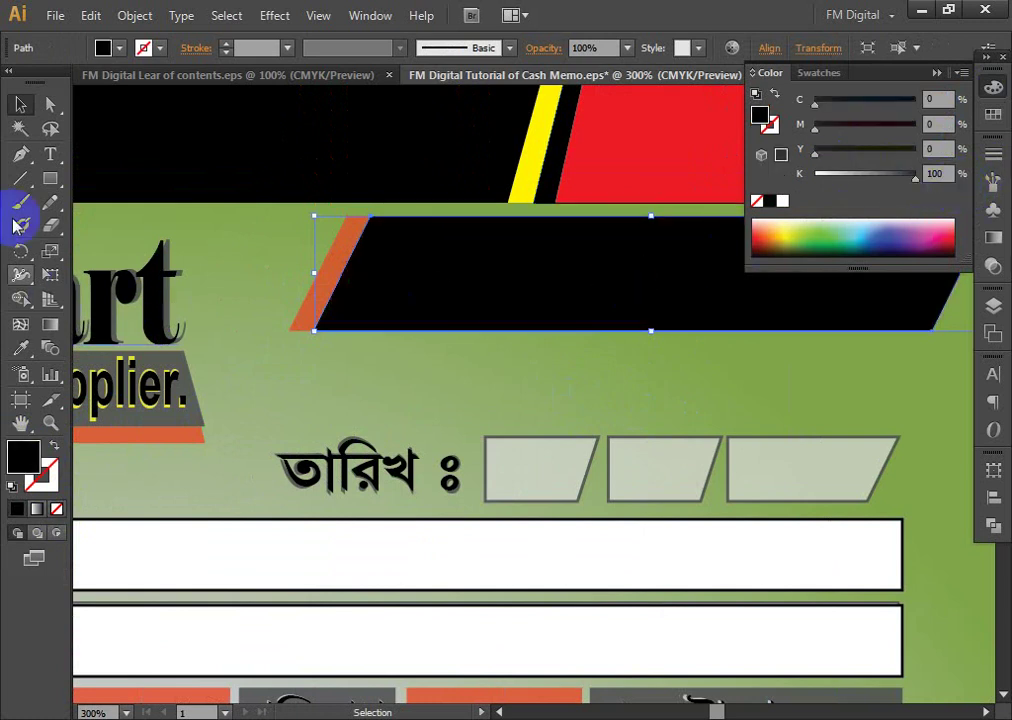
pyautogui.click(14, 101)
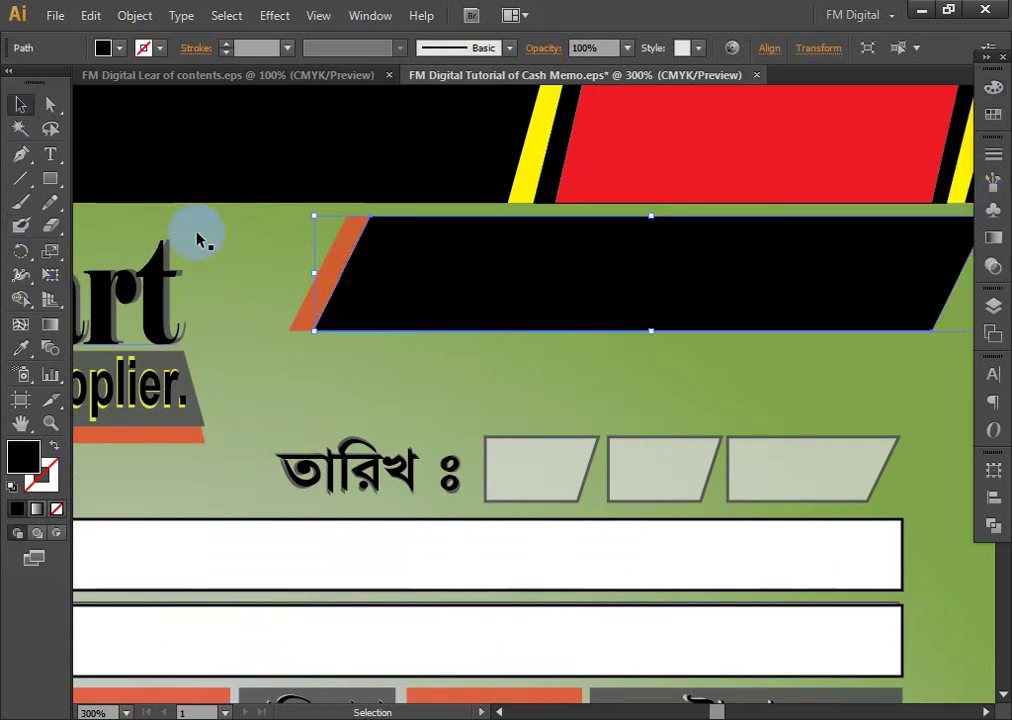
pyautogui.click(305, 310)
pyautogui.click(305, 310)
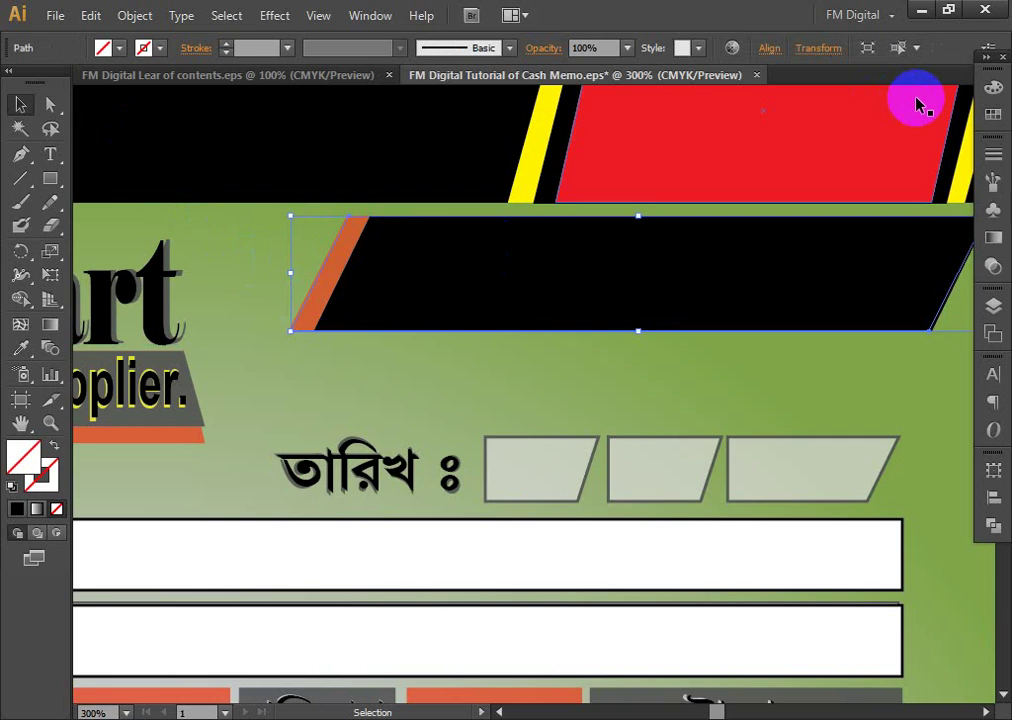
# - Fill the back shape red with C0 M100 Y100 K0
pyautogui.click(993, 87)
pyautogui.click(993, 113)
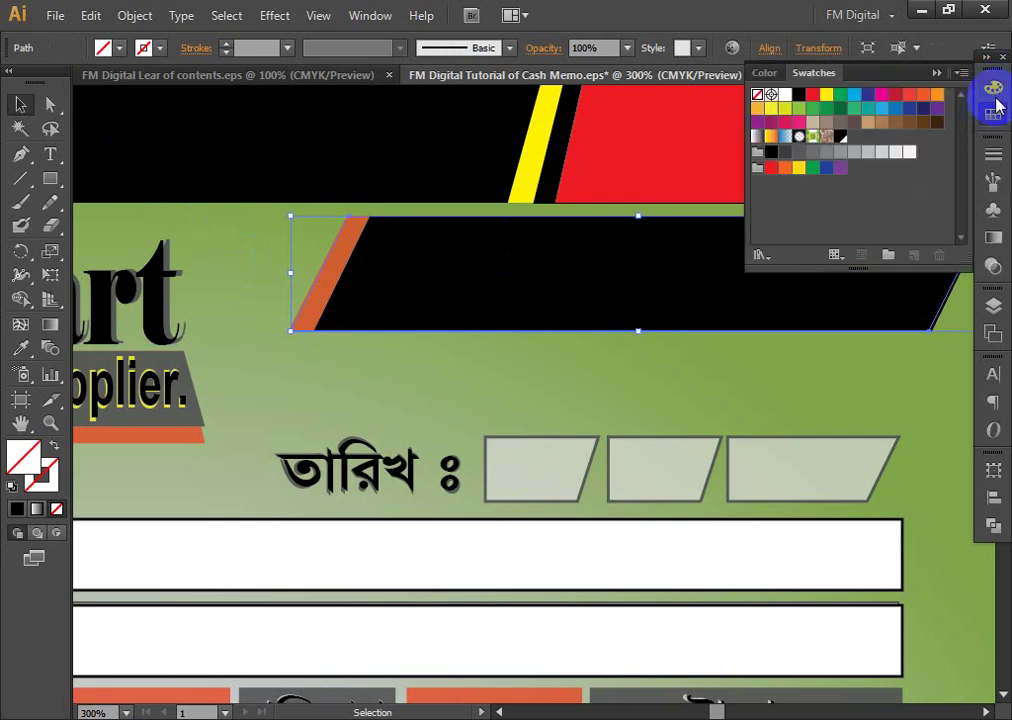
pyautogui.click(993, 87)
pyautogui.moveTo(889, 168); pyautogui.dragTo(976, 151)
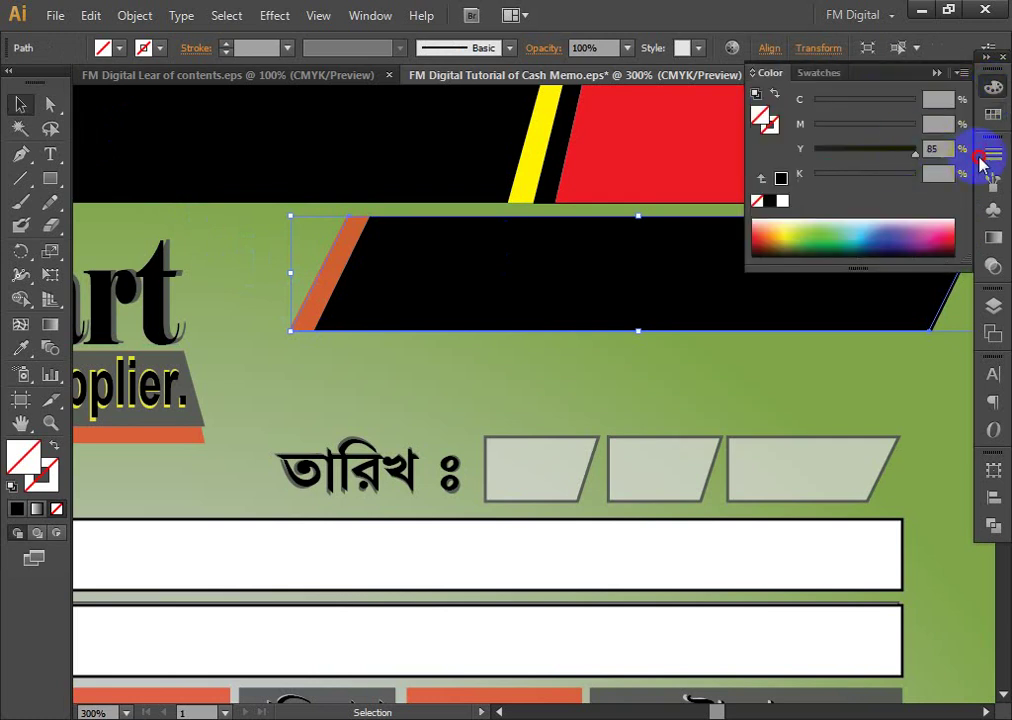
pyautogui.click(914, 124)
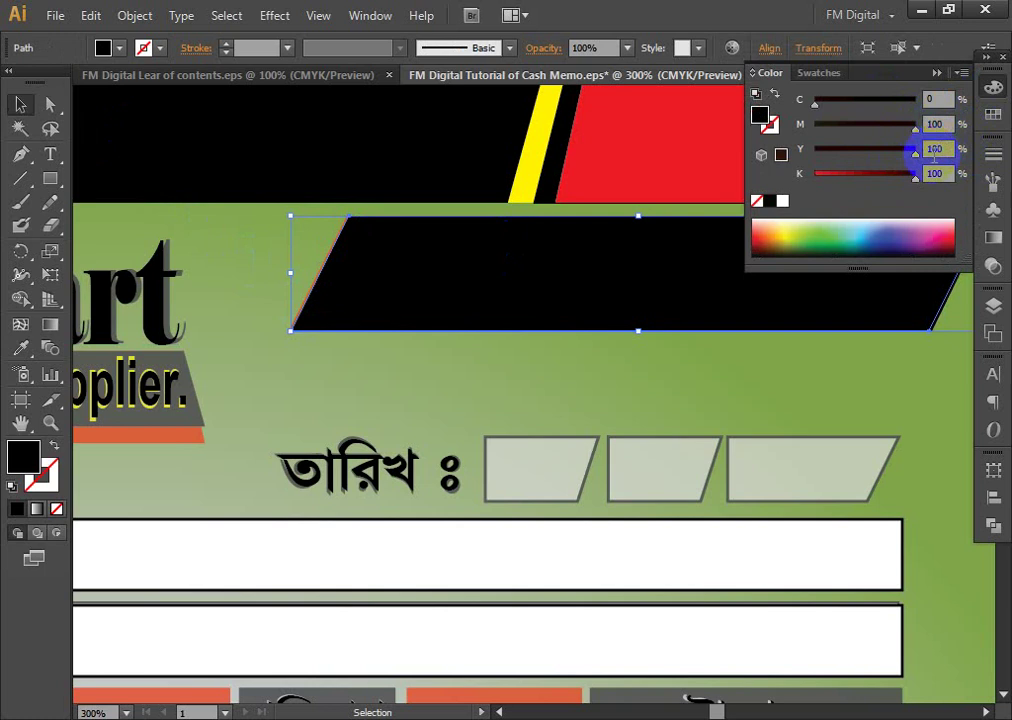
pyautogui.moveTo(917, 180); pyautogui.dragTo(588, 175)
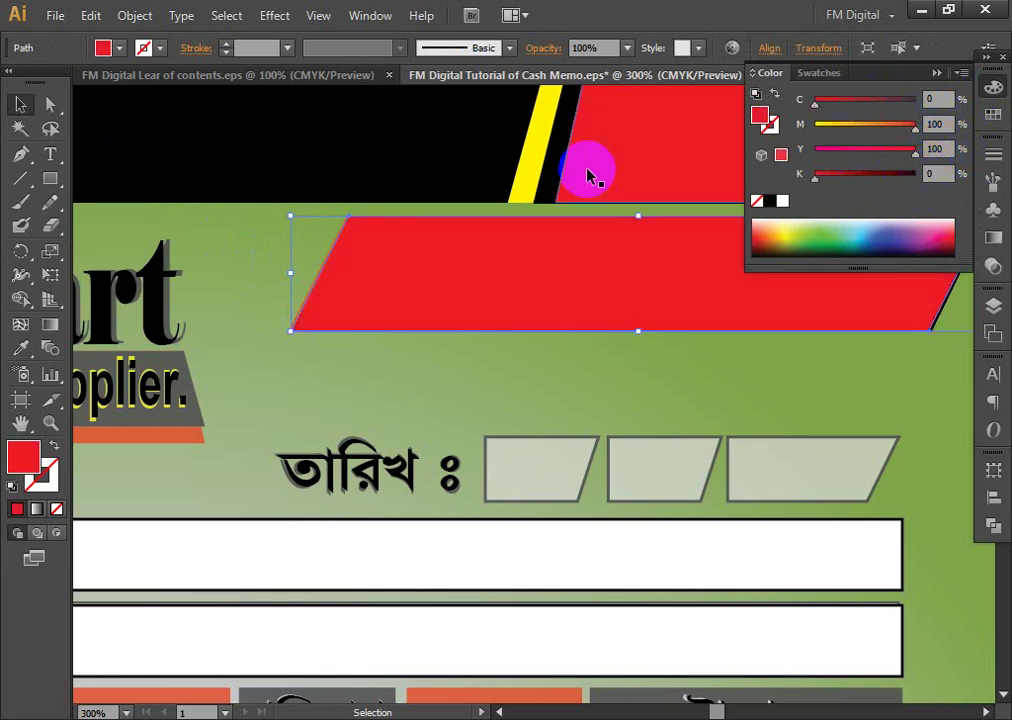
pyautogui.press('v')
# - Reposition the red shape with Shift-arrow nudges and a small drag
pyautogui.click(367, 266)
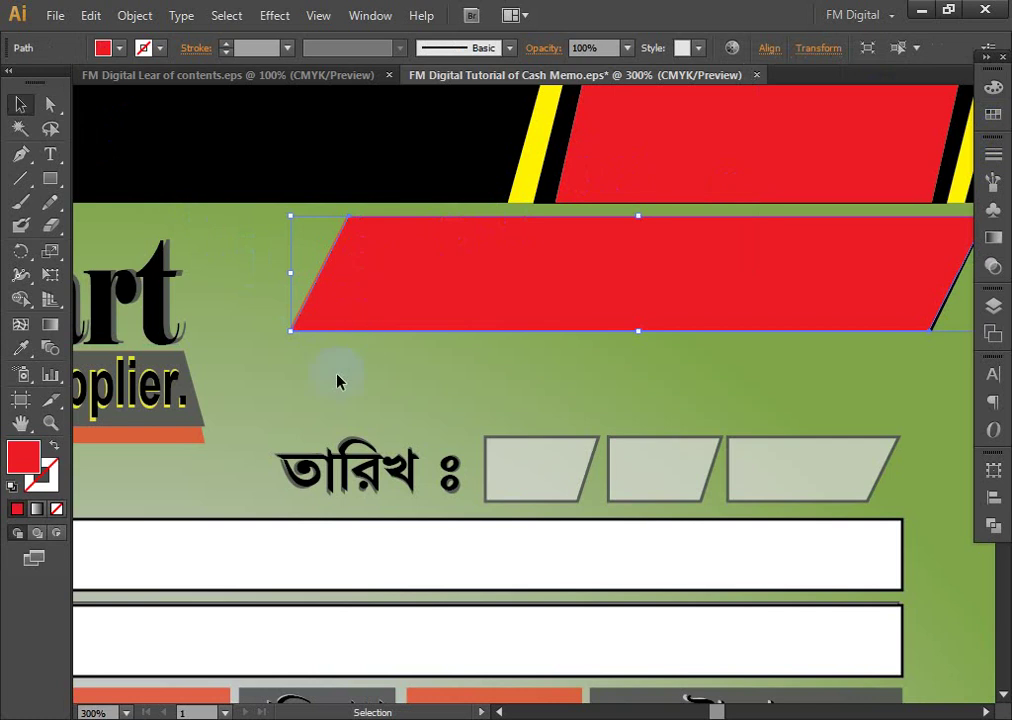
pyautogui.hotkey('shift', 'Down')
pyautogui.hotkey('shift', 'Down')
pyautogui.hotkey('shift', 'Down')
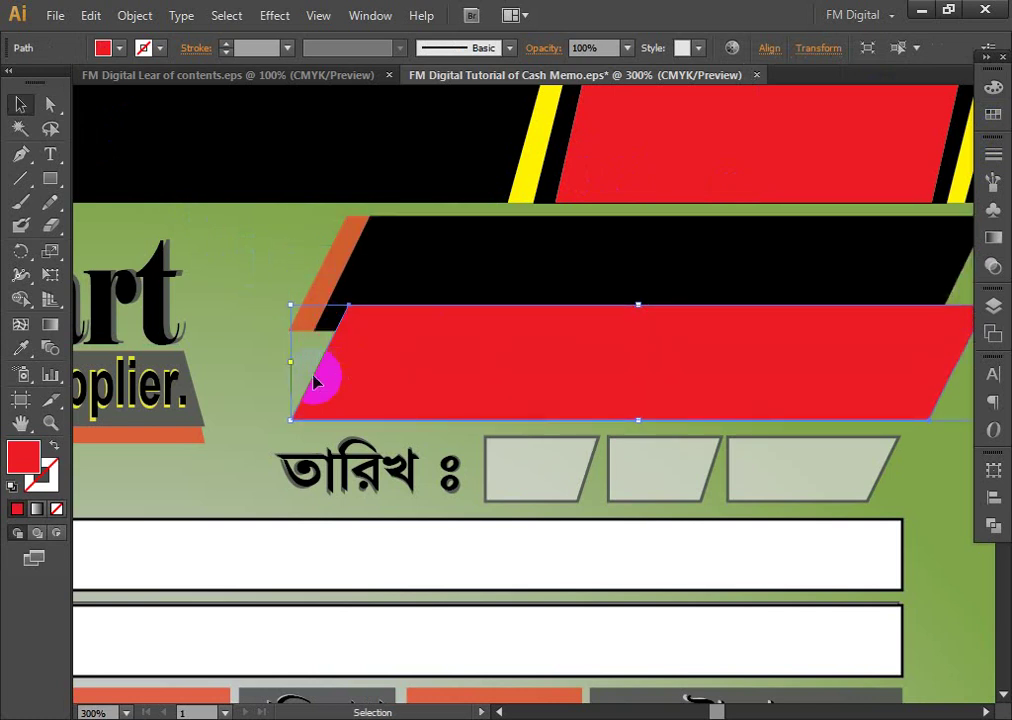
pyautogui.moveTo(352, 257); pyautogui.dragTo(366, 260)
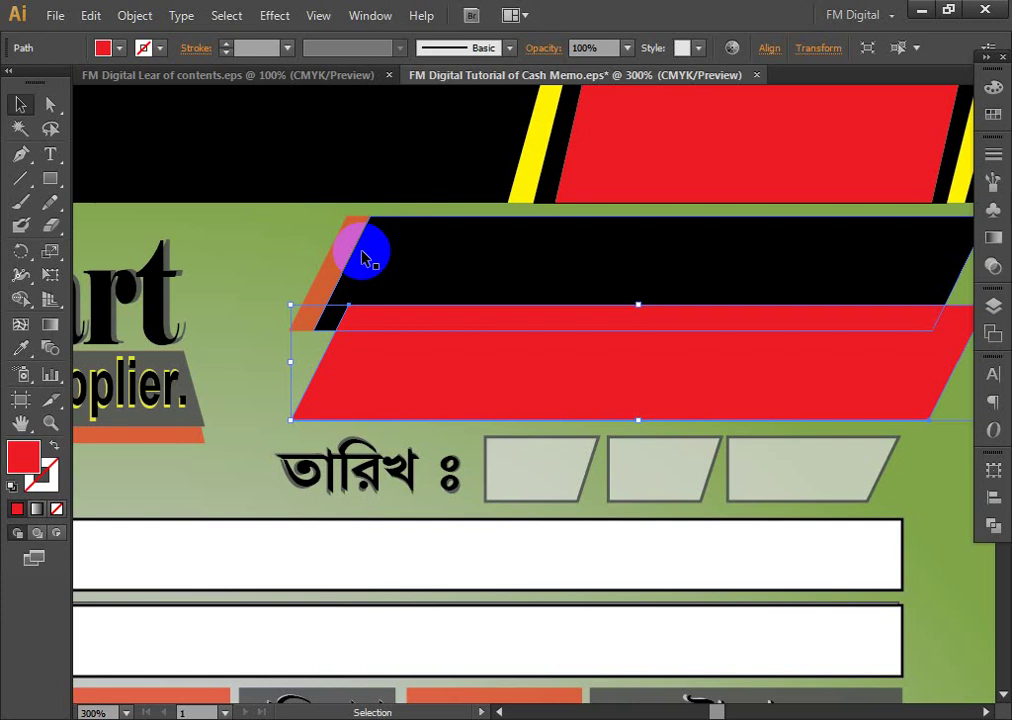
pyautogui.hotkey('shift', 'Up')
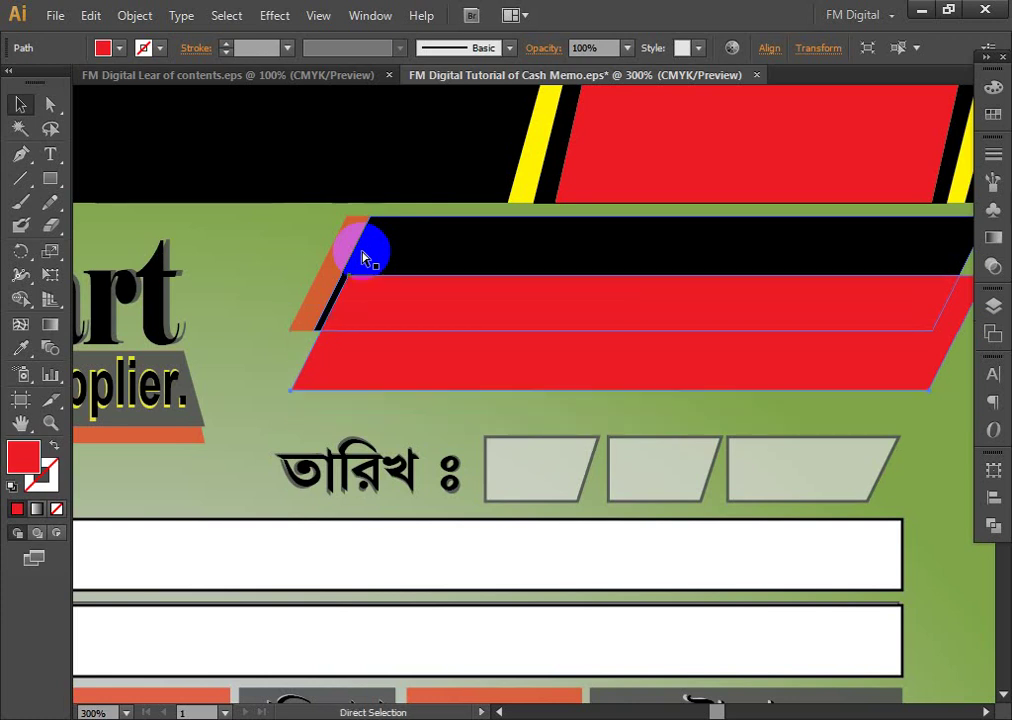
pyautogui.hotkey('shift', 'Up')
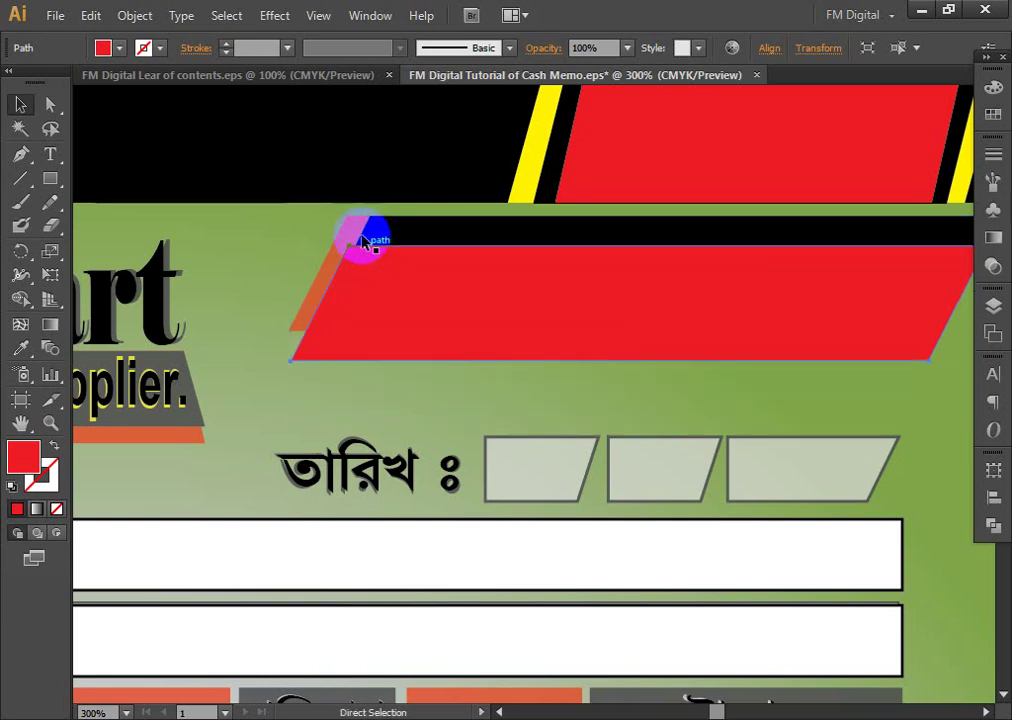
pyautogui.press('v')
# - Bring the black strip to front, nudge the red shape up, and switch to Outline view
pyautogui.click(364, 234)
pyautogui.press('ctrl')
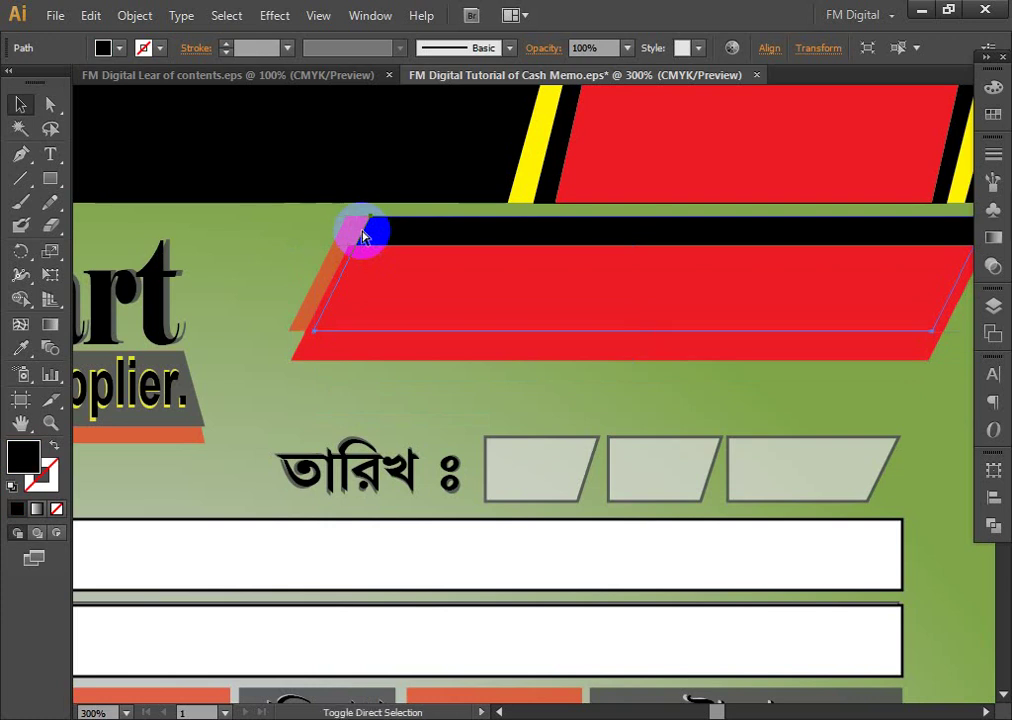
pyautogui.hotkey('ctrl', 'shift', ']')
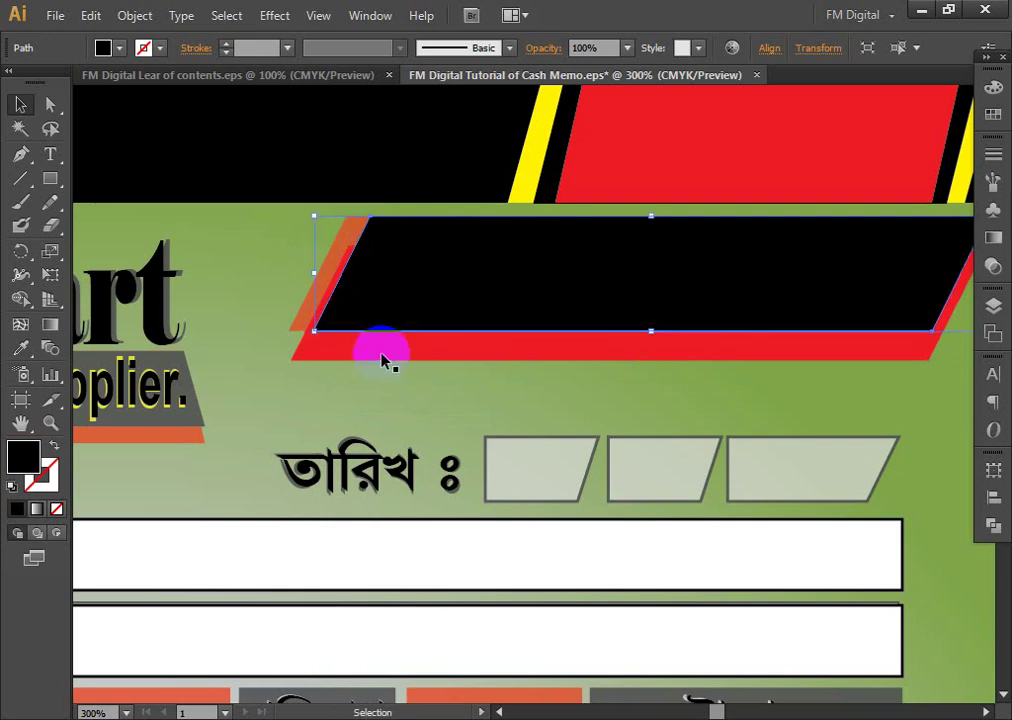
pyautogui.click(381, 360)
pyautogui.press('Up')
pyautogui.press('Up')
pyautogui.press('Up')
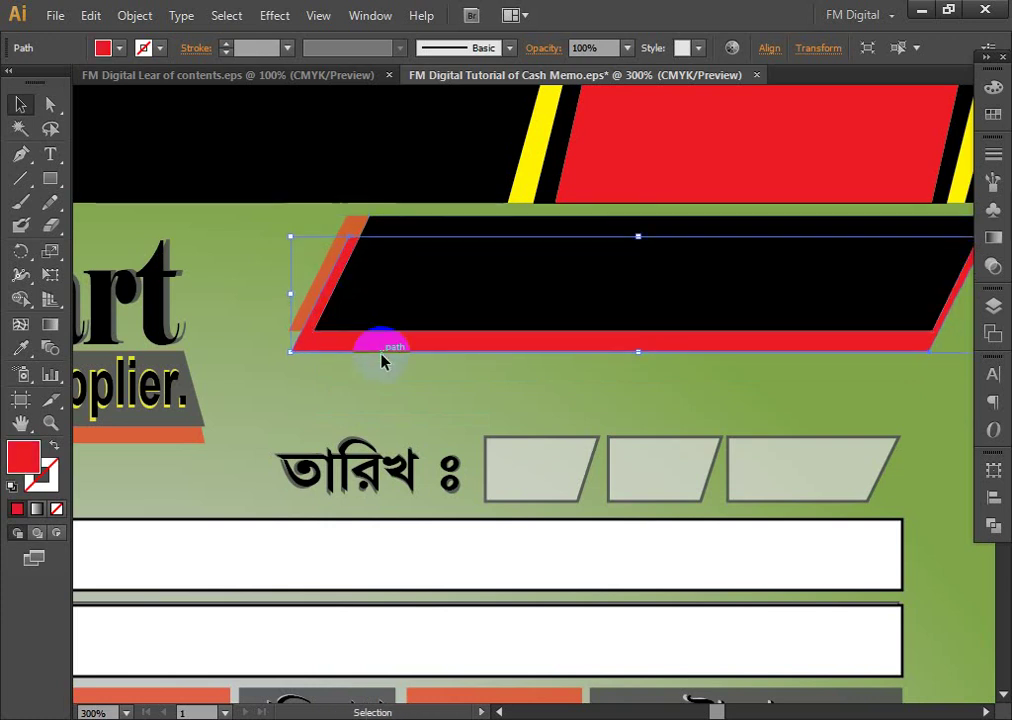
pyautogui.press('Up')
pyautogui.press('Up')
pyautogui.press('Up')
pyautogui.press('Up')
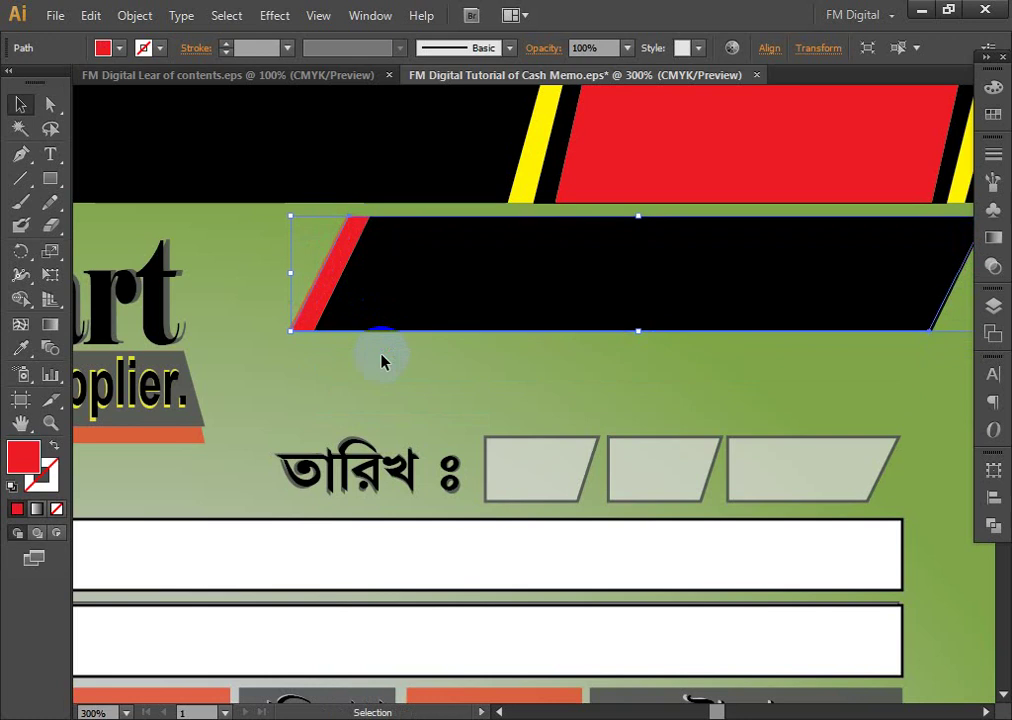
pyautogui.hotkey('ctrl', 'y')
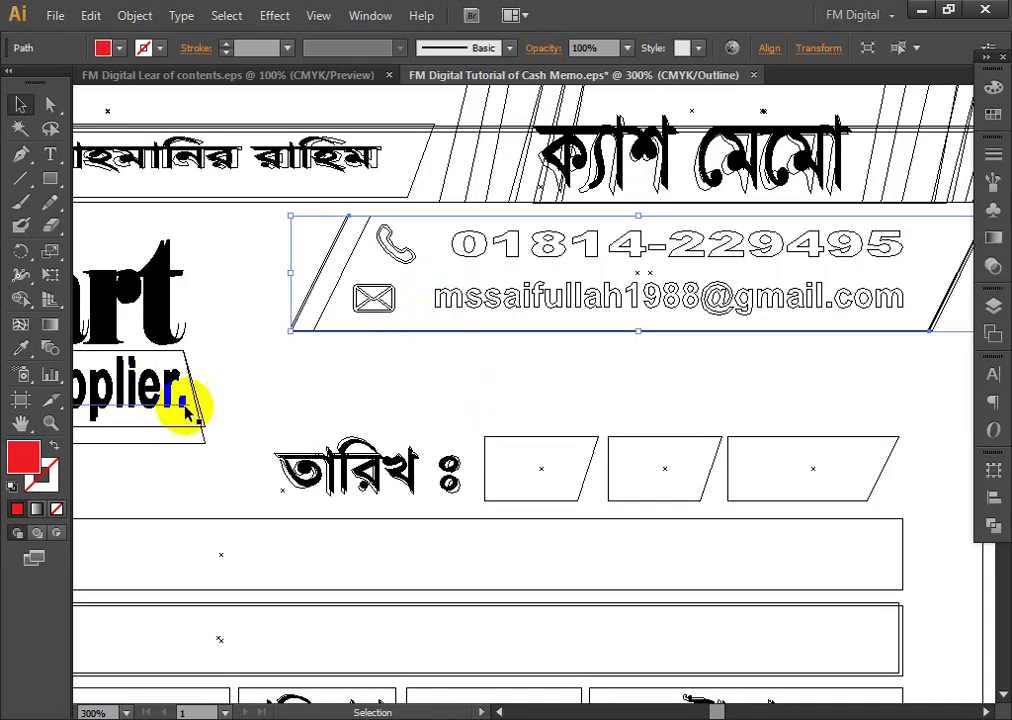
# - Copy the '100% Fresh Food Supplier.' tagline and retype it as the phone number
pyautogui.click(103, 404)
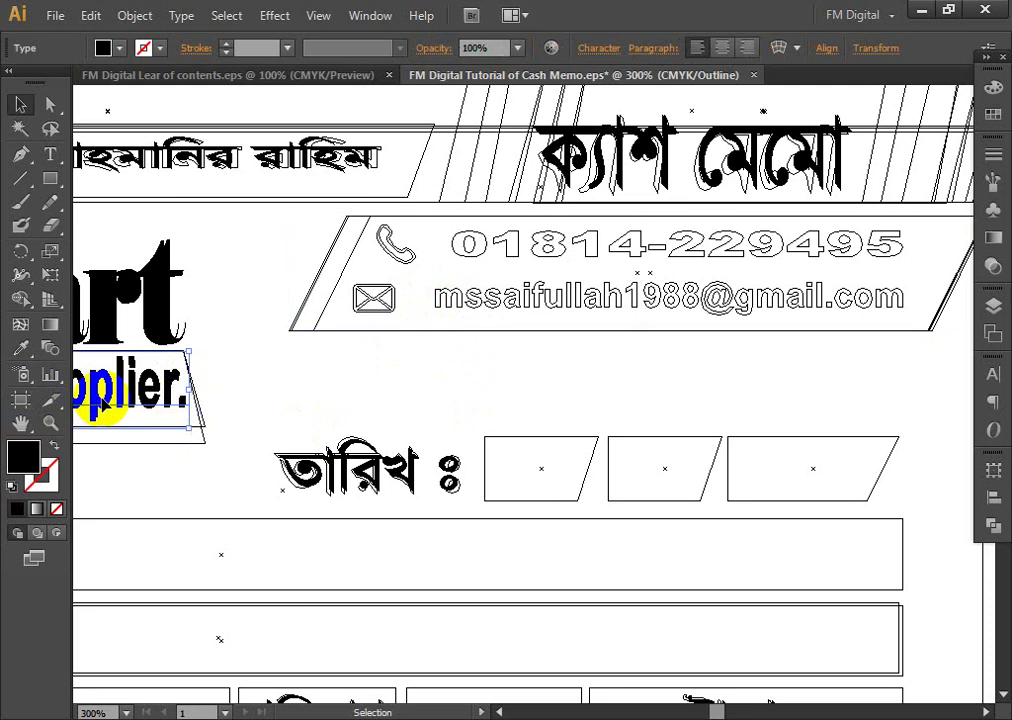
pyautogui.moveTo(118, 397)
pyautogui.mouseDown()
pyautogui.moveTo(398, 372)
pyautogui.moveTo(610, 372)
pyautogui.mouseUp()
pyautogui.doubleClick(605, 370)
pyautogui.hotkey('ctrl', 'a')
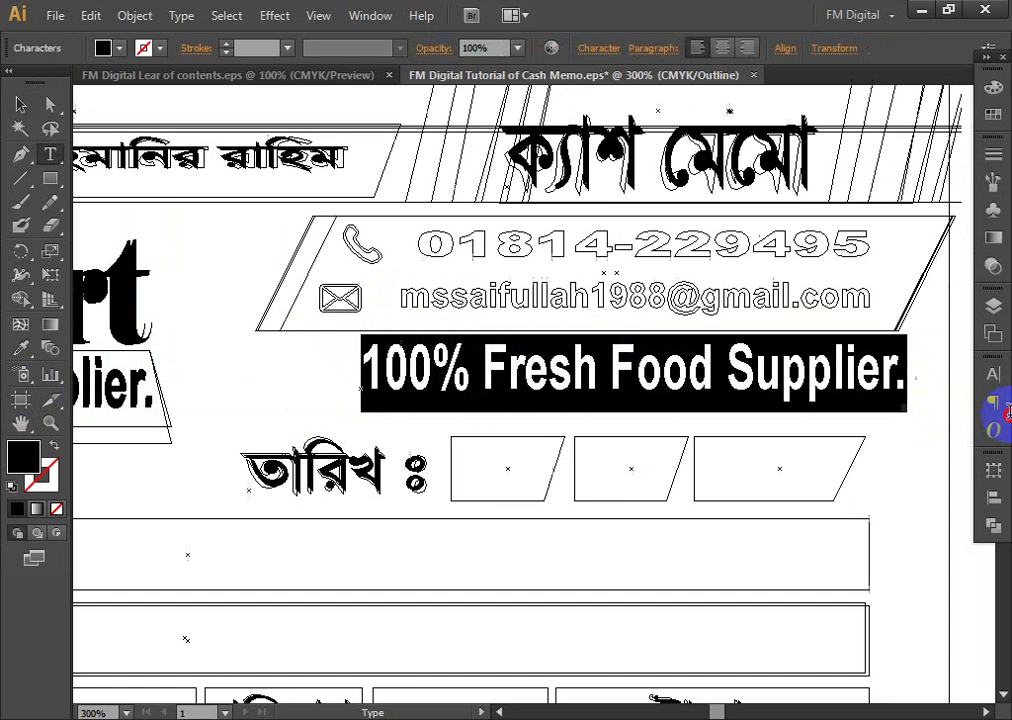
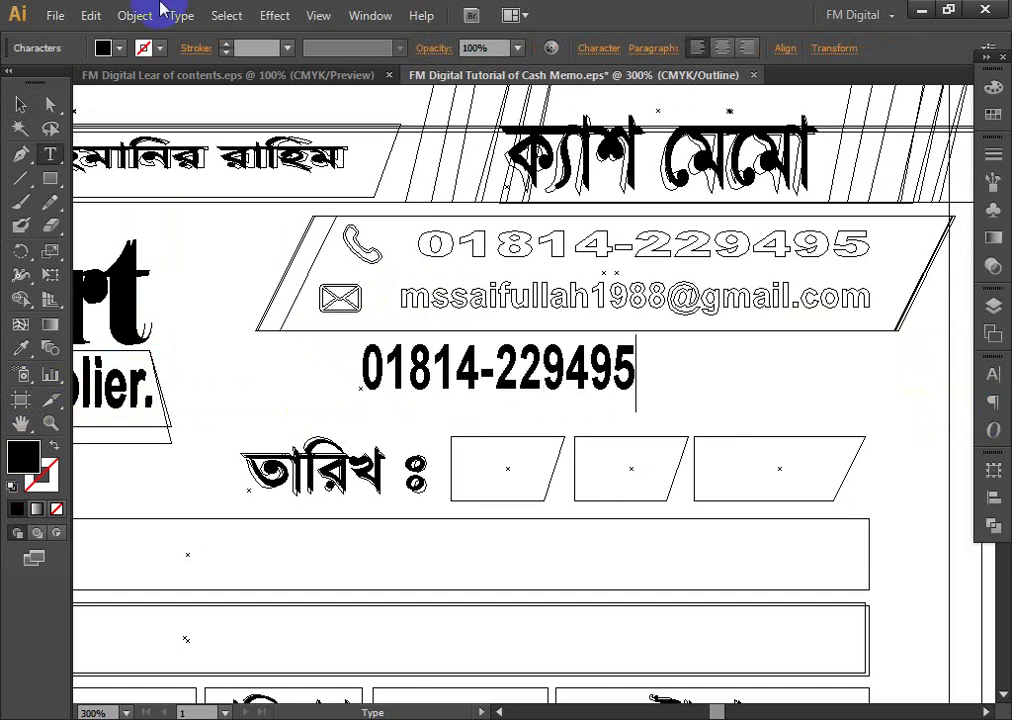
pyautogui.click(75, 153)
# - Place the new phone number over the strip's original number and stretch it to match
pyautogui.click(20, 104)
pyautogui.moveTo(538, 395)
pyautogui.mouseDown()
pyautogui.moveTo(625, 280)
pyautogui.moveTo(595, 285)
pyautogui.mouseUp()
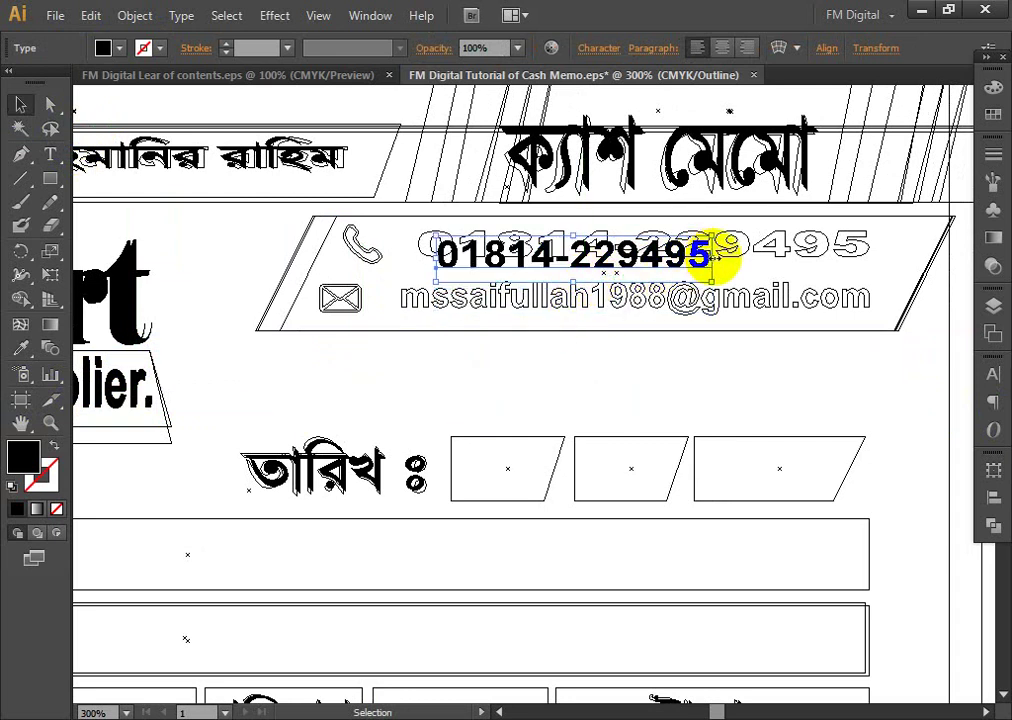
pyautogui.moveTo(716, 258)
pyautogui.mouseDown()
pyautogui.moveTo(840, 253)
pyautogui.moveTo(870, 264)
pyautogui.moveTo(868, 290)
pyautogui.mouseUp()
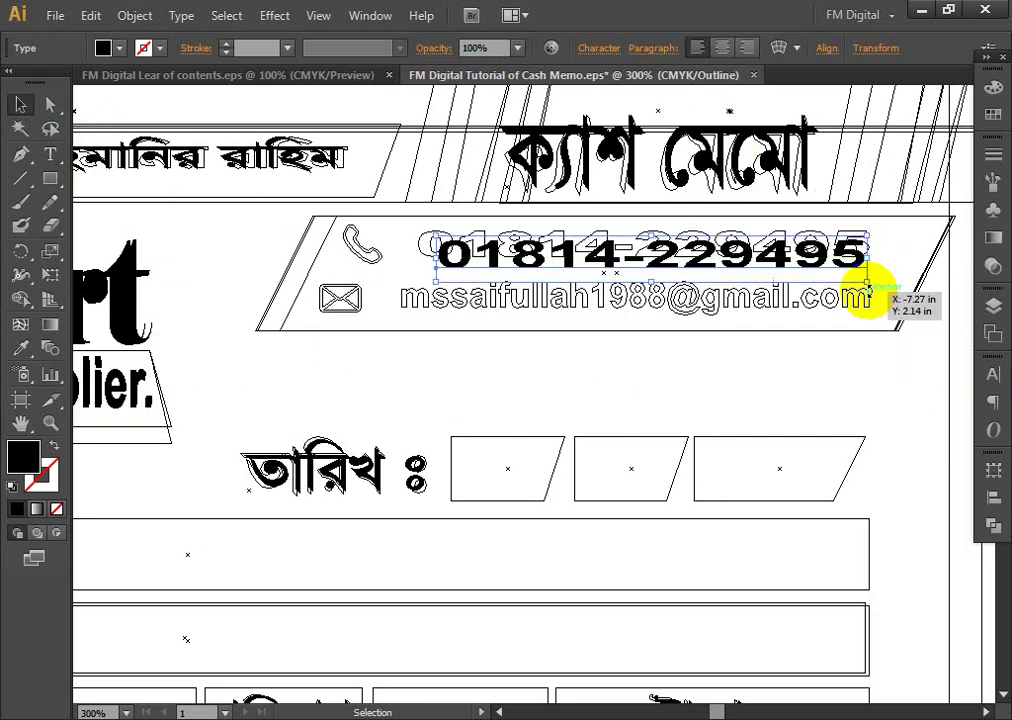
pyautogui.press('Left')
pyautogui.press('Left')
pyautogui.press('Left')
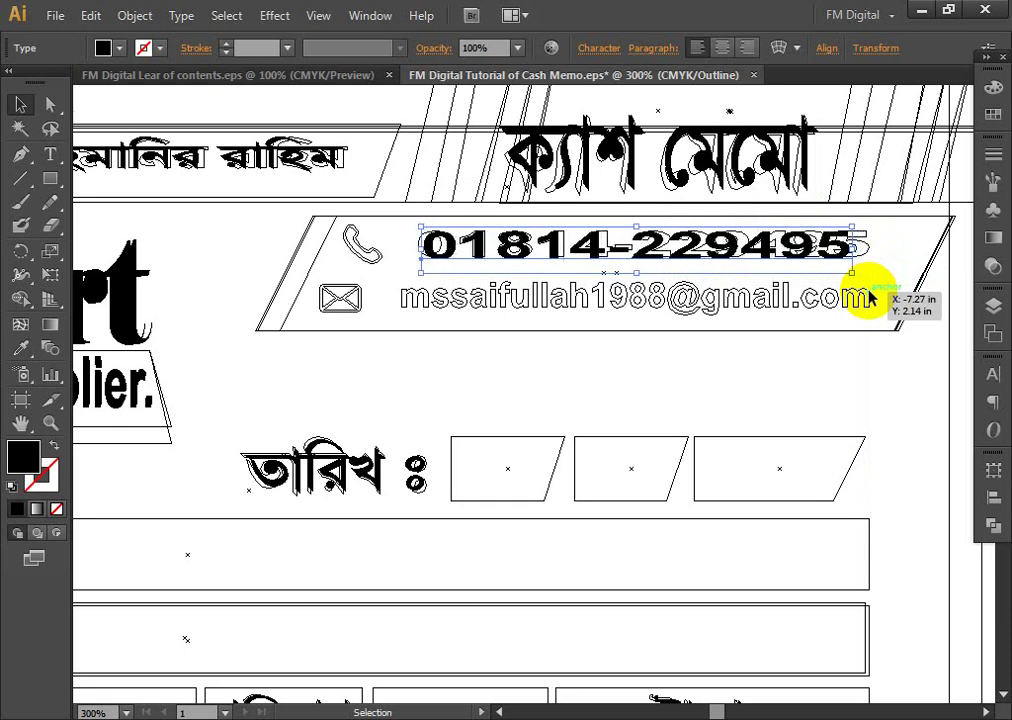
pyautogui.press('Left')
pyautogui.press('Right')
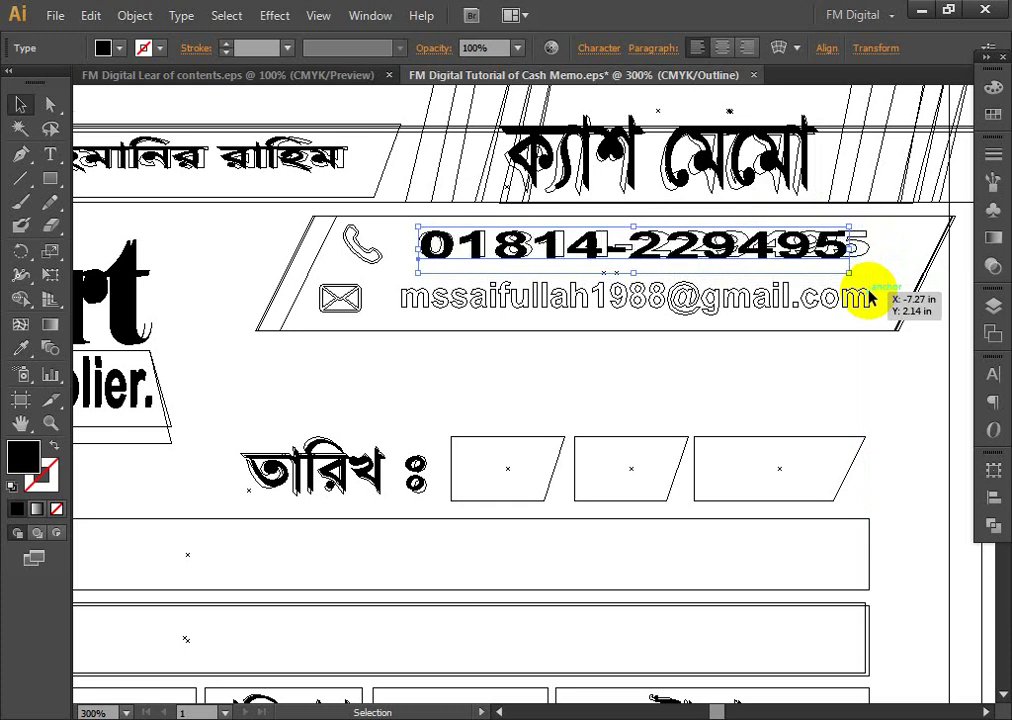
# - Paste a copy of the phone-number text and retype it as the e-mail address
pyautogui.hotkey('ctrl', 'v')
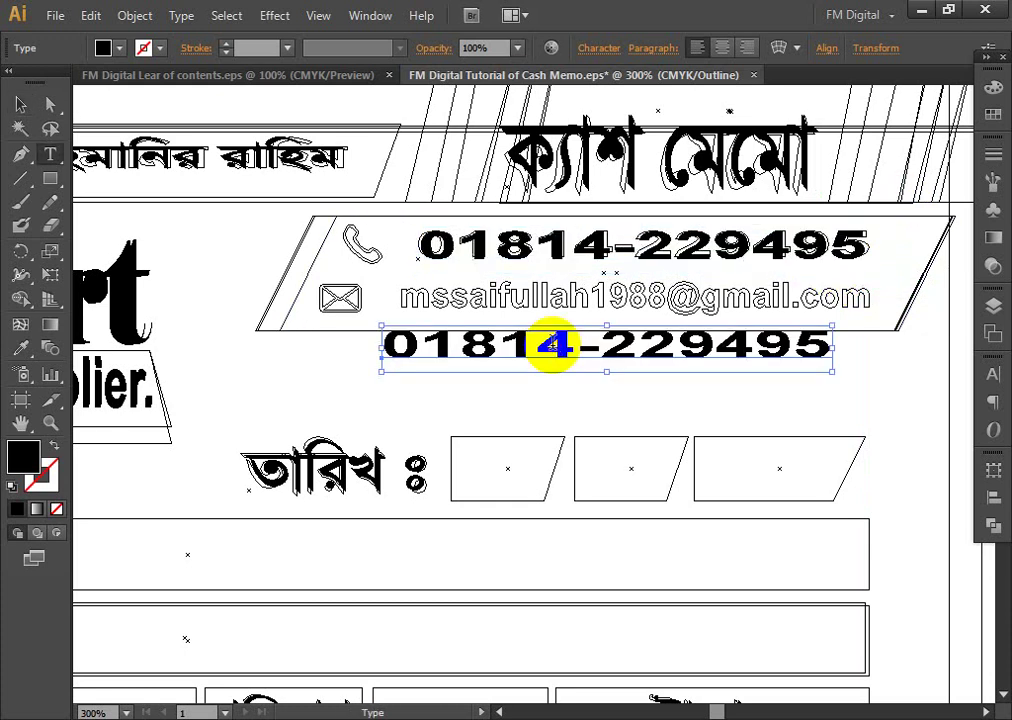
pyautogui.tripleClick(470, 335)
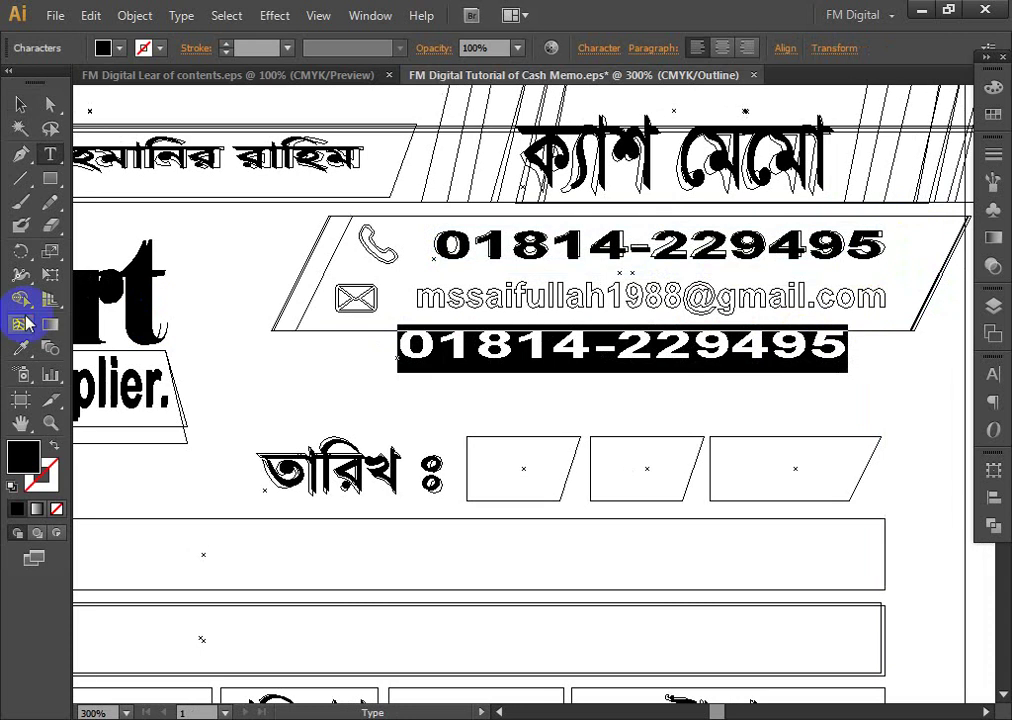
pyautogui.write('g')
pyautogui.press('BackSpace')
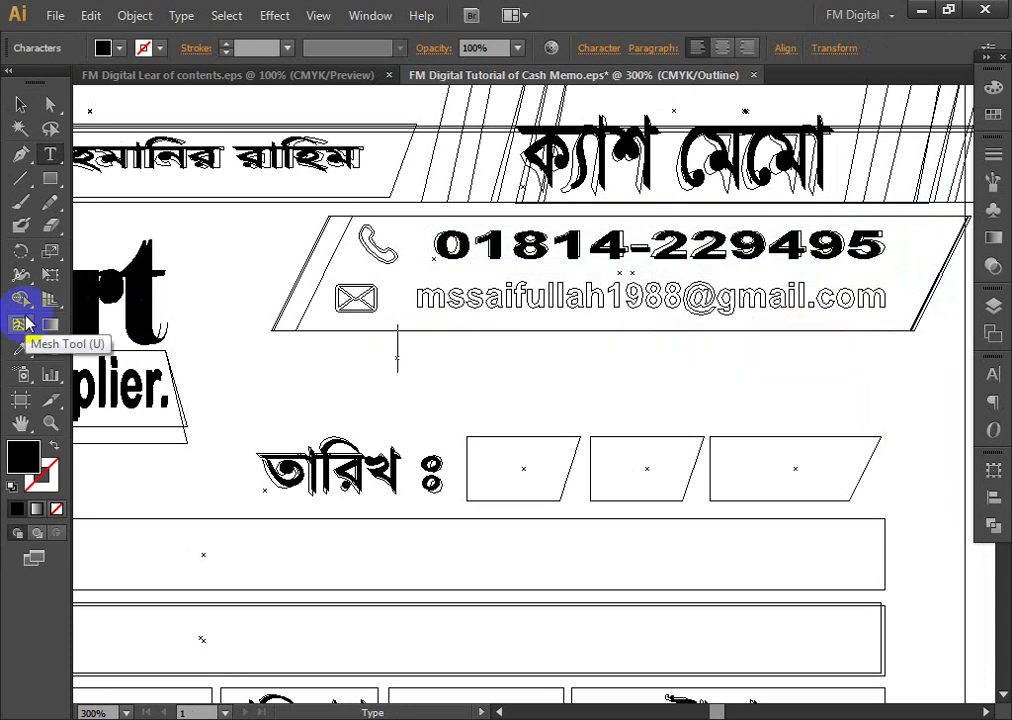
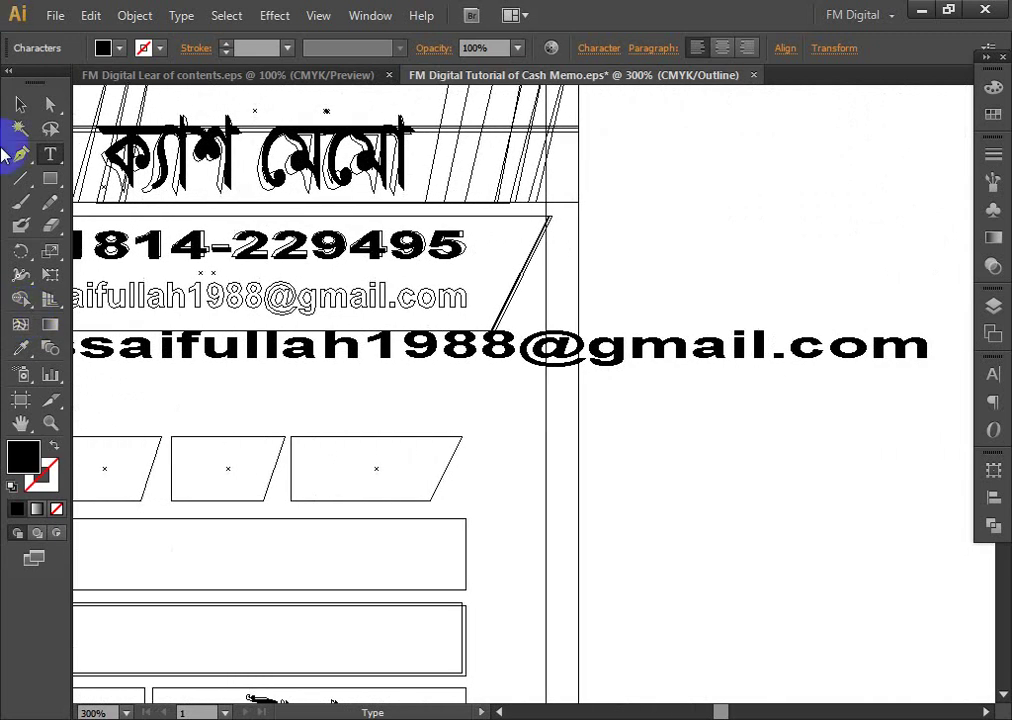
pyautogui.click(17, 100)
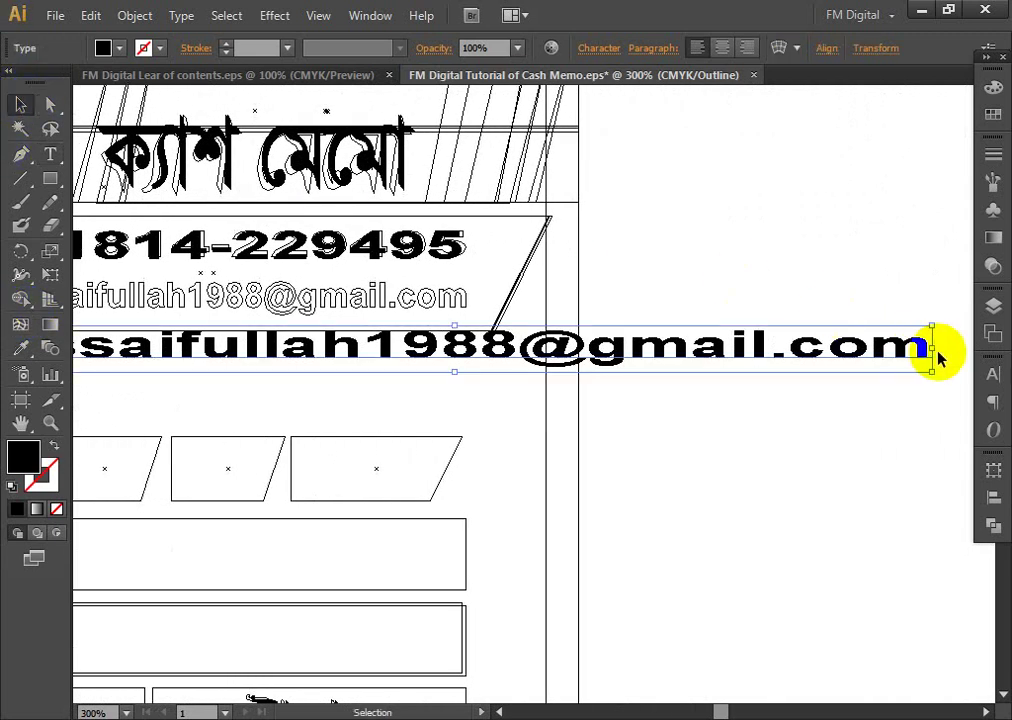
# - Resize and nudge the e-mail text onto the strip's old e-mail line, then add the phone number to the selection
pyautogui.moveTo(935, 347); pyautogui.dragTo(481, 346)
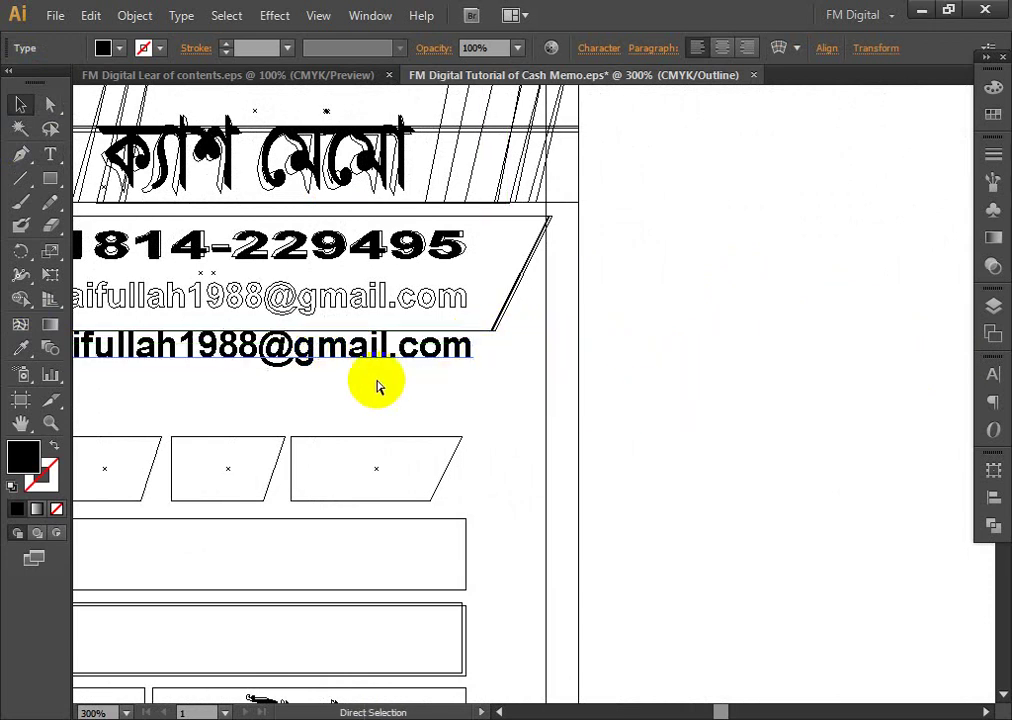
pyautogui.moveTo(380, 389); pyautogui.dragTo(544, 377)
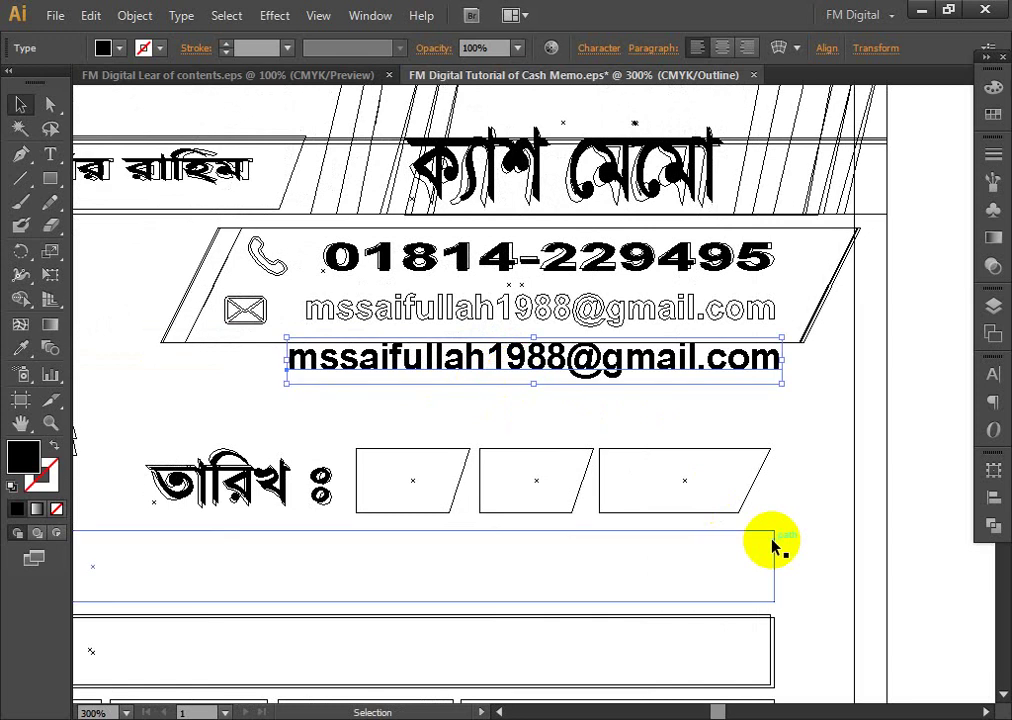
pyautogui.press('Up')
pyautogui.press('Up')
pyautogui.press('Up')
pyautogui.press('Up')
pyautogui.press('Up')
pyautogui.press('Up')
pyautogui.press('Up')
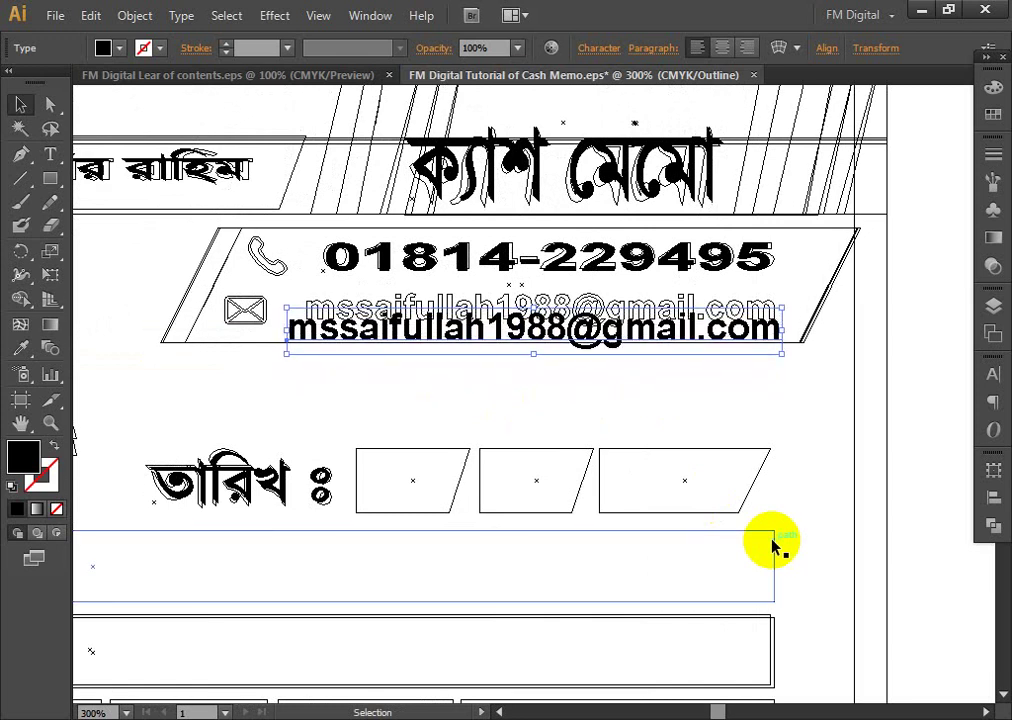
pyautogui.press('Up')
pyautogui.press('Up')
pyautogui.press('Up')
pyautogui.press('Up')
pyautogui.press('Up')
pyautogui.press('Up')
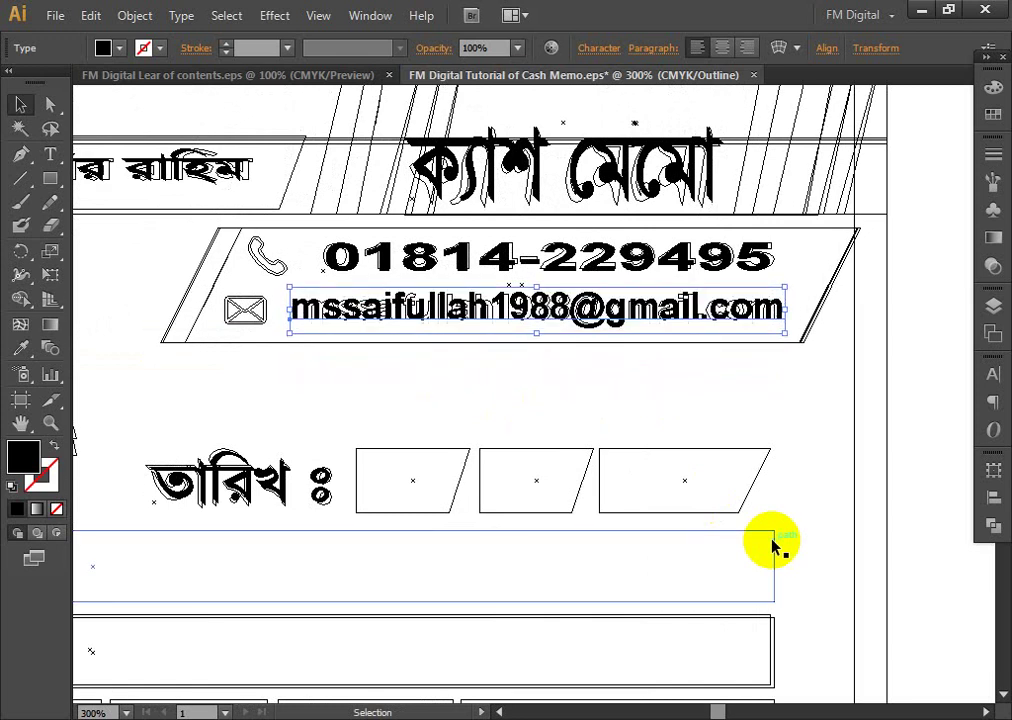
pyautogui.press('Right')
pyautogui.press('Right')
pyautogui.press('Right')
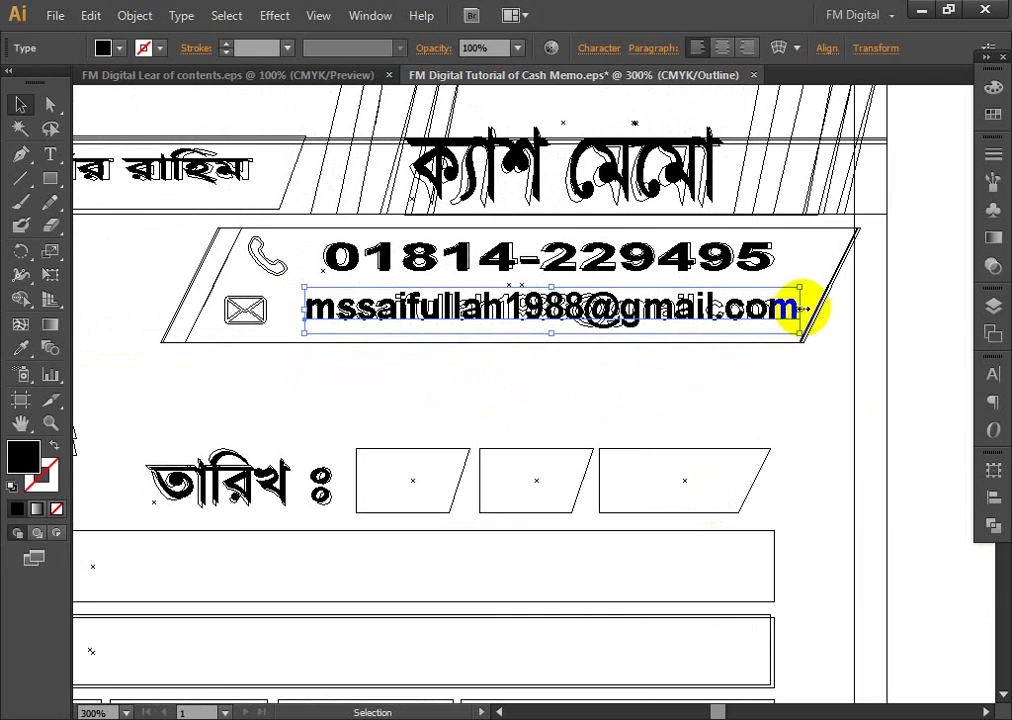
pyautogui.moveTo(797, 308)
pyautogui.mouseDown()
pyautogui.moveTo(771, 310)
pyautogui.moveTo(781, 309)
pyautogui.mouseUp()
pyautogui.keyDown('shift'); pyautogui.click(734, 259); pyautogui.keyUp('shift')
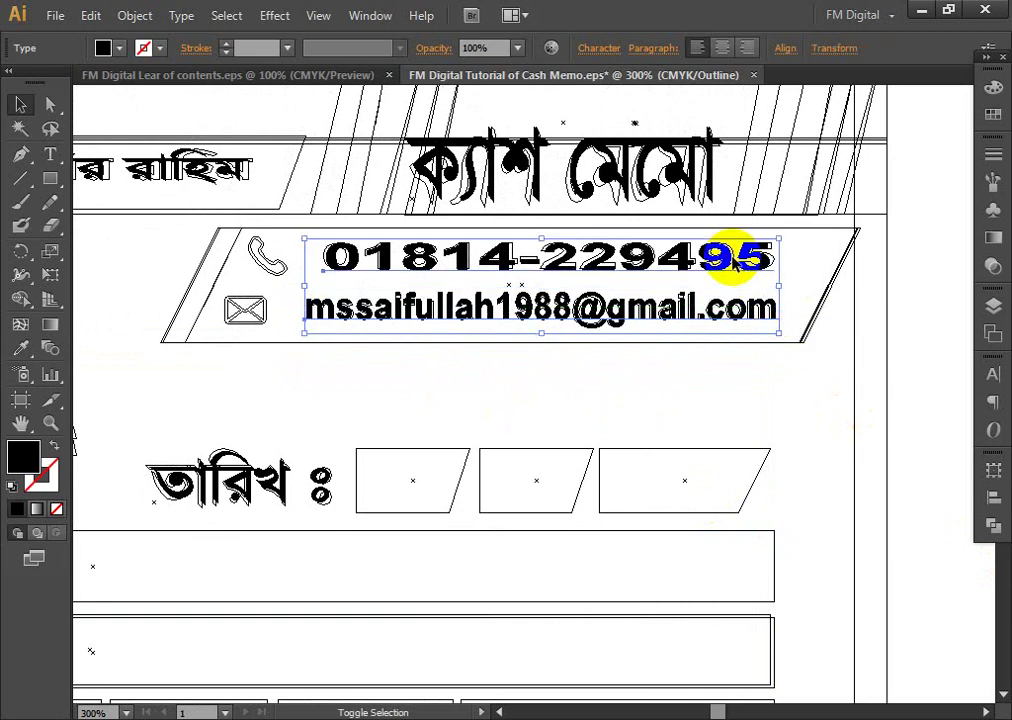
# - Fill the phone and e-mail text white by dragging the CMYK K slider to 0
pyautogui.click(993, 113)
pyautogui.click(993, 90)
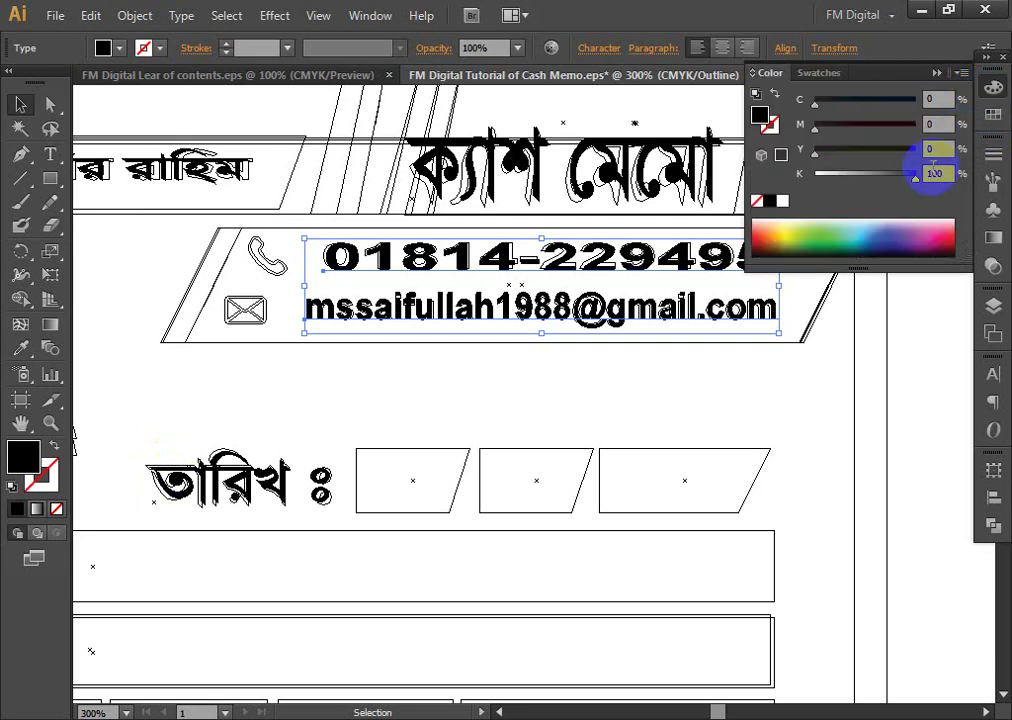
pyautogui.moveTo(903, 178); pyautogui.dragTo(815, 174)
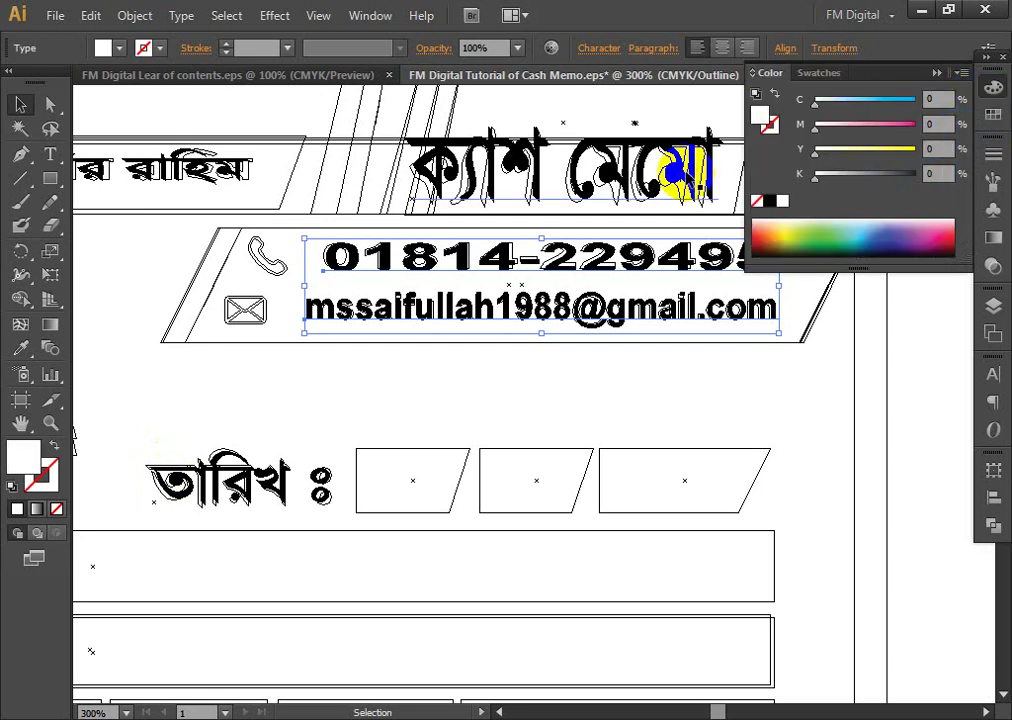
pyautogui.press('a')
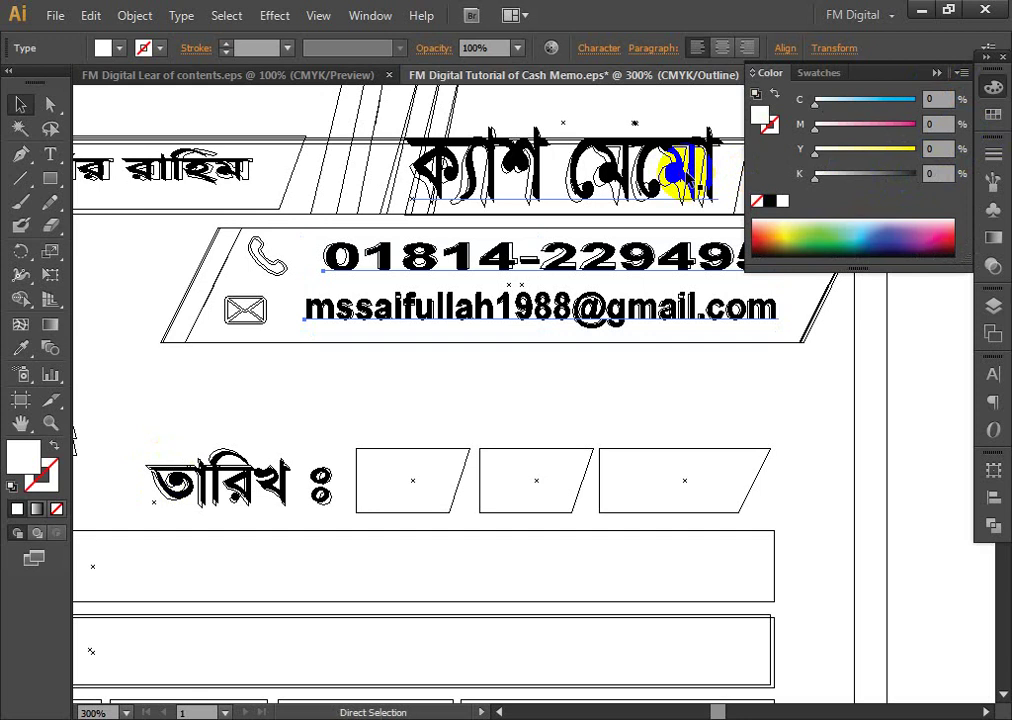
# - Switch to full-colour Preview, deselect, and pan to the date boxes
pyautogui.hotkey('ctrl', 'y')
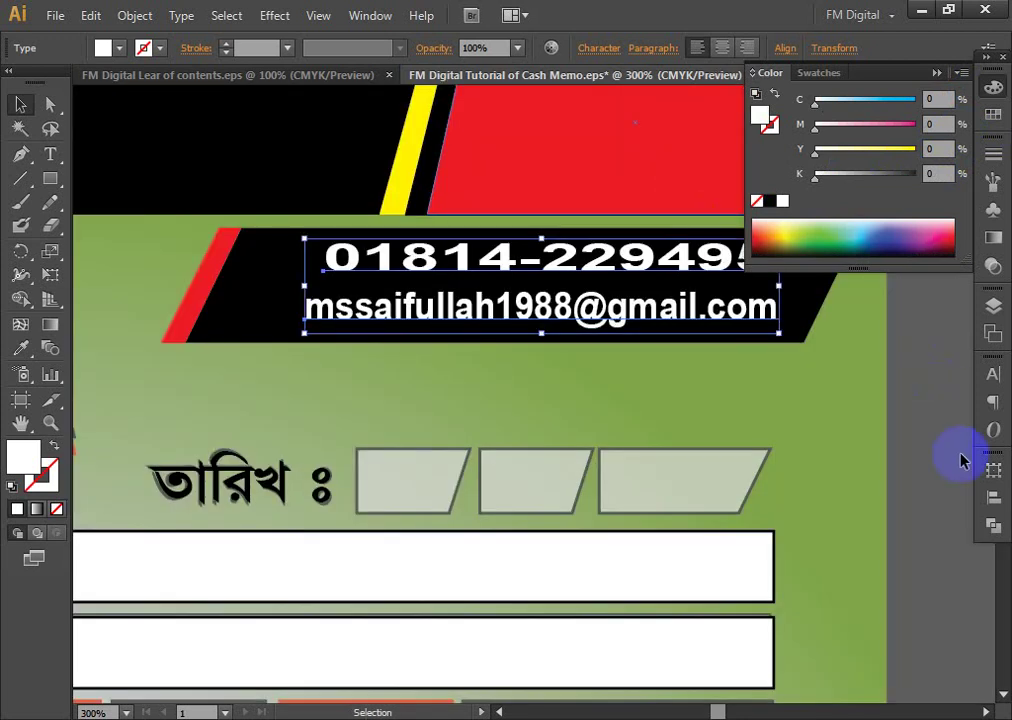
pyautogui.click(883, 408)
pyautogui.moveTo(370, 309); pyautogui.dragTo(583, 368)
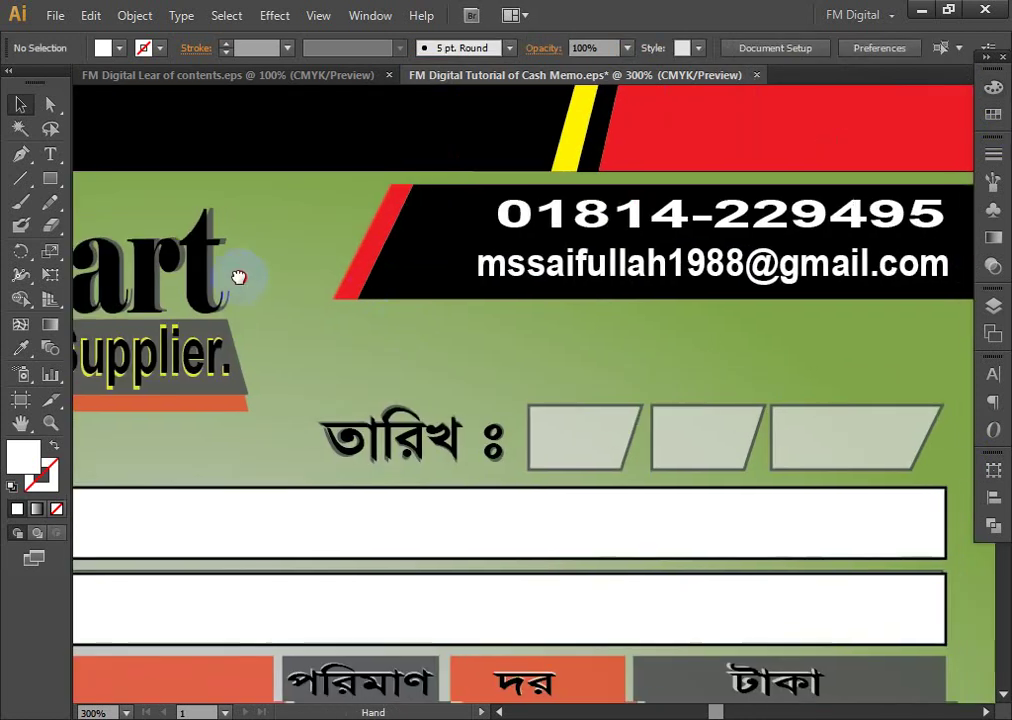
pyautogui.moveTo(238, 277); pyautogui.dragTo(84, 229)
pyautogui.click(21, 153)
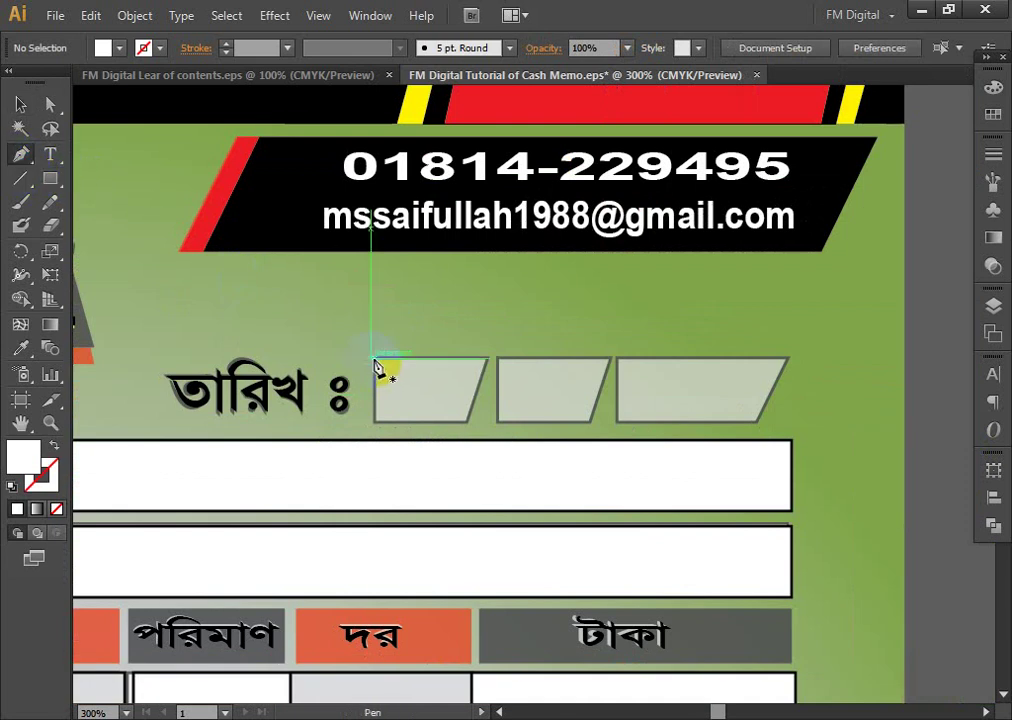
# - Draw a white shape over the first slanted date box
pyautogui.click(492, 362)
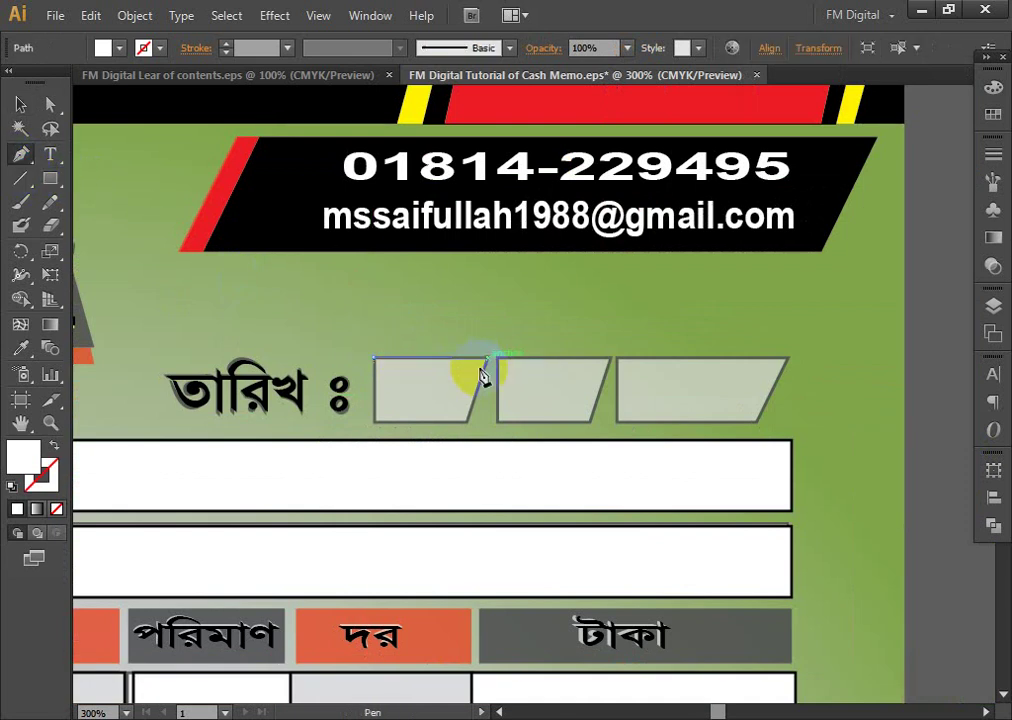
pyautogui.click(466, 422)
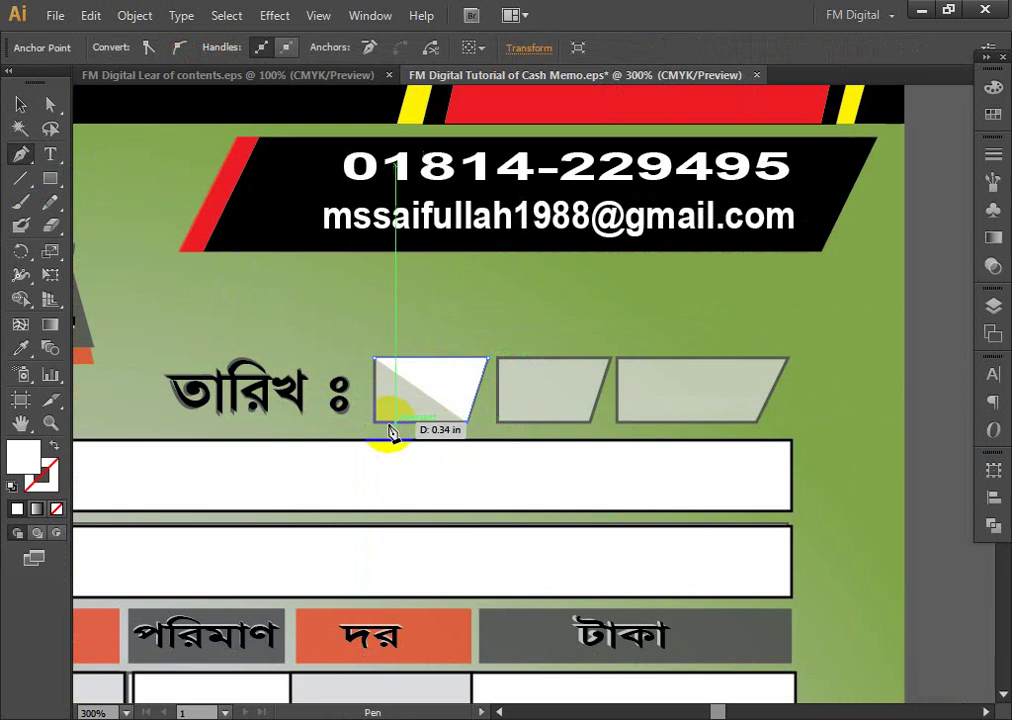
pyautogui.click(374, 421)
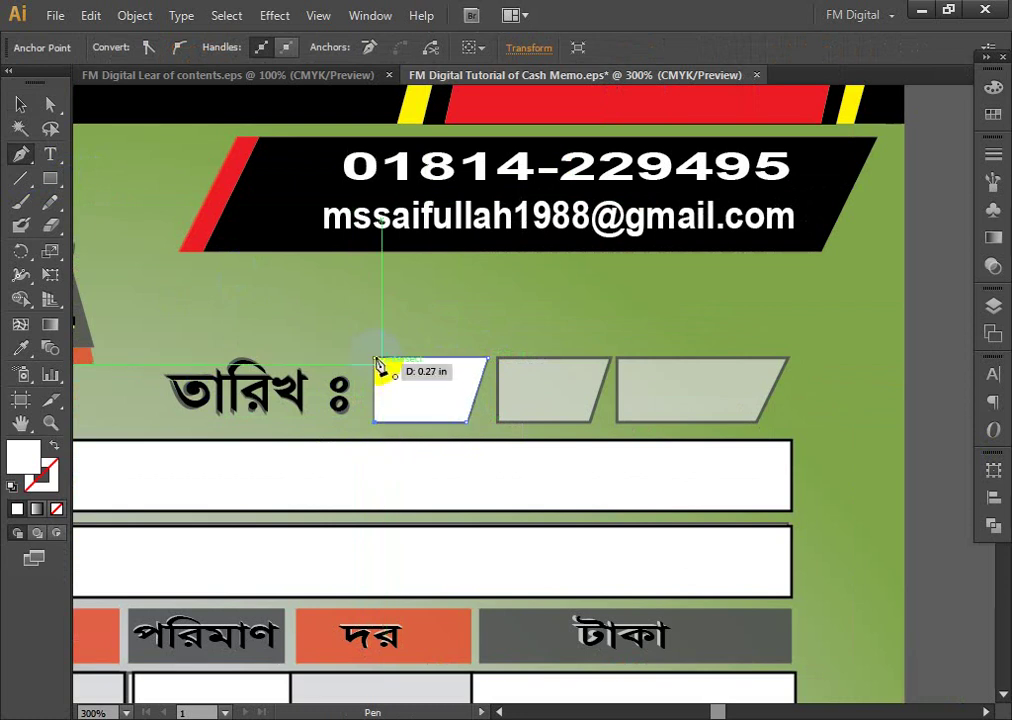
pyautogui.click(20, 104)
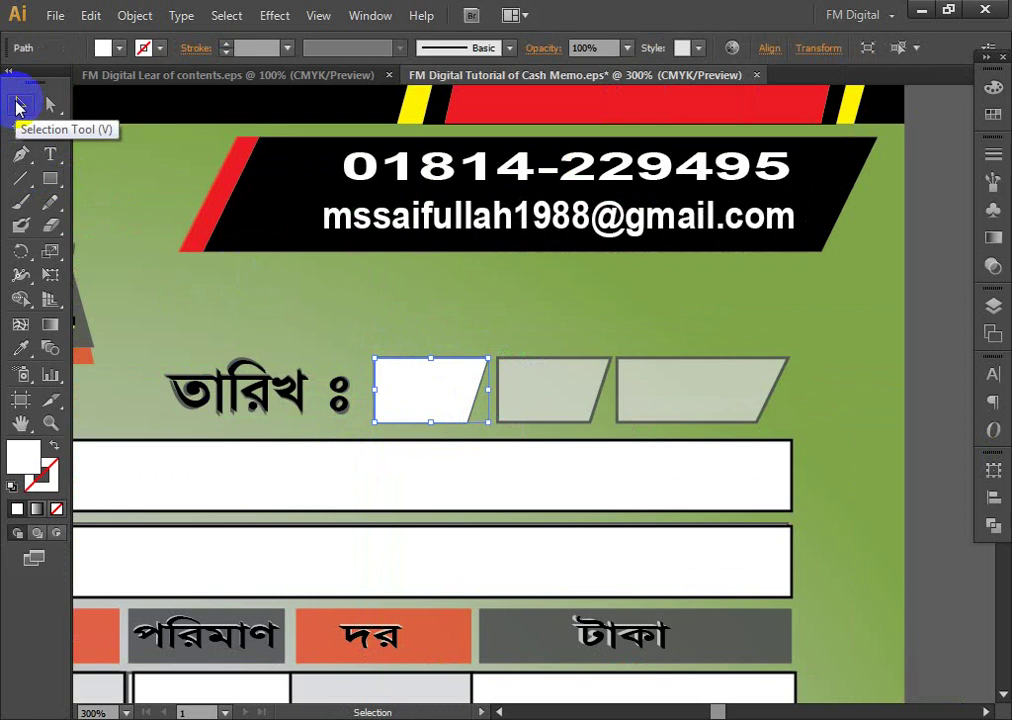
# - Try duplicating the white shape to the right, check it in isolation, then undo
pyautogui.hotkey('alt', 'shift', 'Right')
pyautogui.hotkey('shift', 'Right')
pyautogui.hotkey('shift', 'Right')
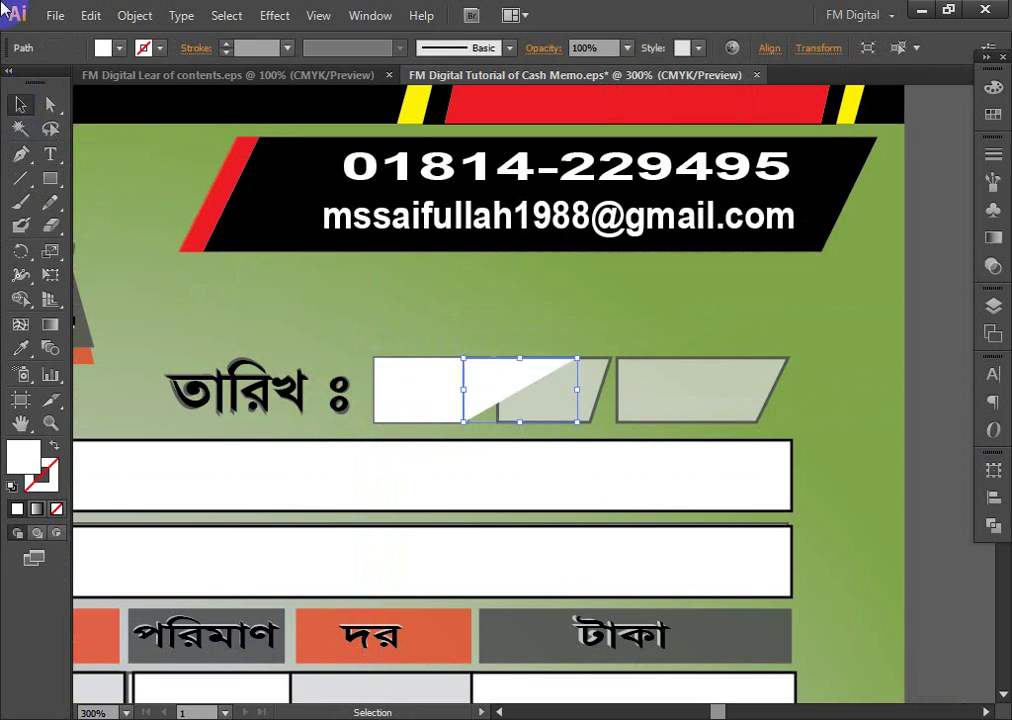
pyautogui.doubleClick(482, 408)
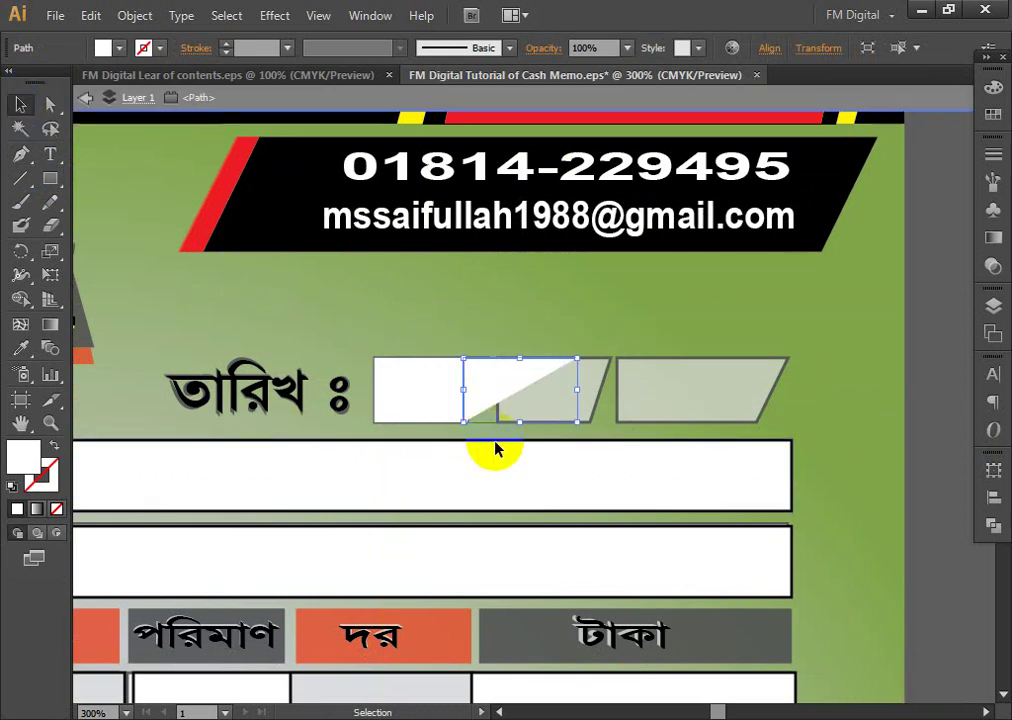
pyautogui.doubleClick(833, 414)
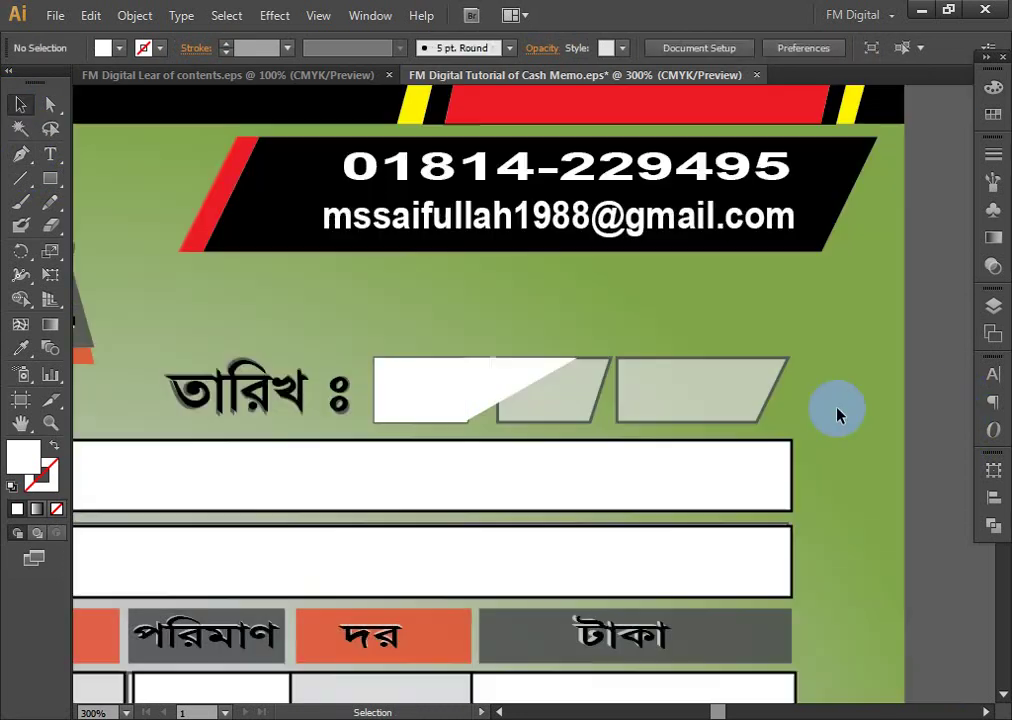
pyautogui.hotkey('ctrl', 'z')
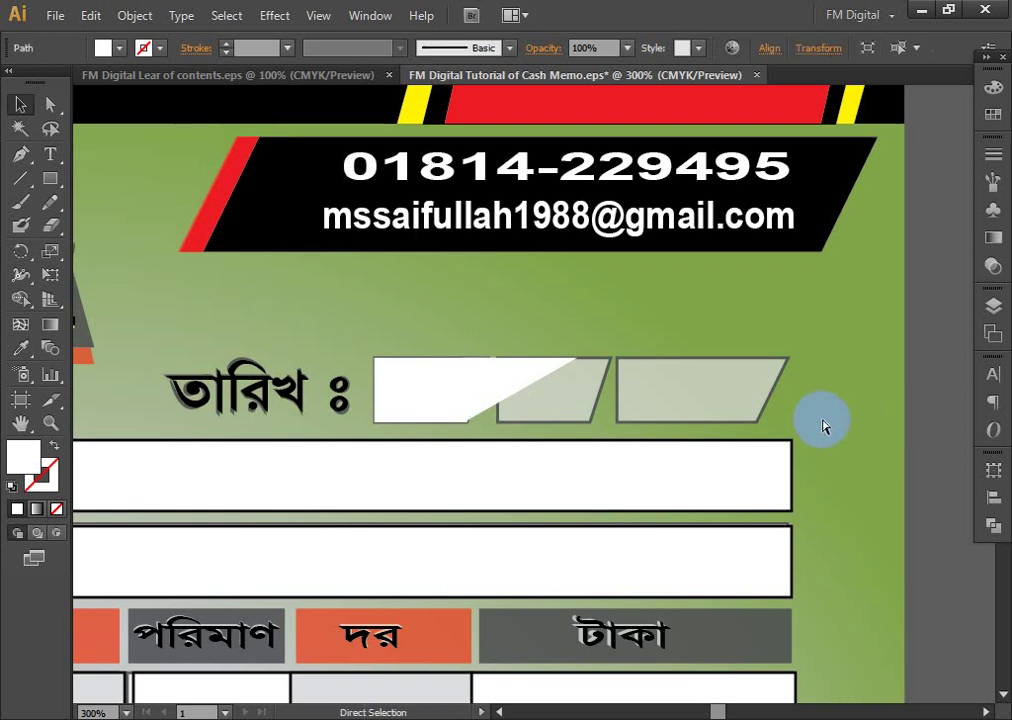
pyautogui.hotkey('ctrl', 'z')
pyautogui.hotkey('ctrl', 'z')
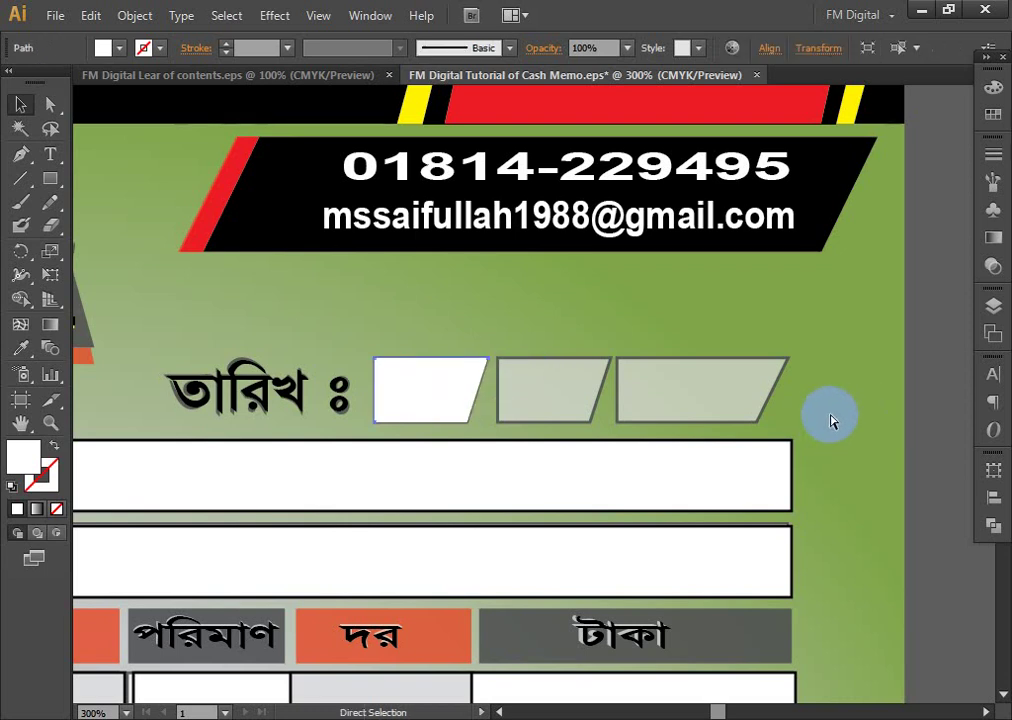
# - Duplicate the white box onto the second date box and nudge it into place
pyautogui.click(21, 104)
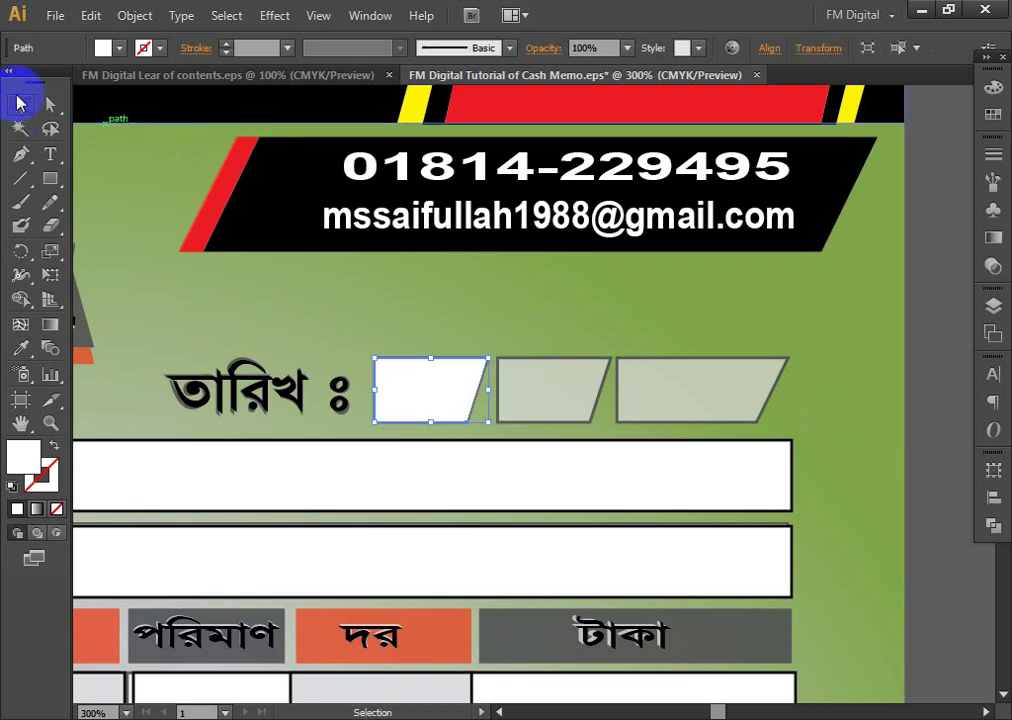
pyautogui.click(560, 429)
pyautogui.click(421, 395)
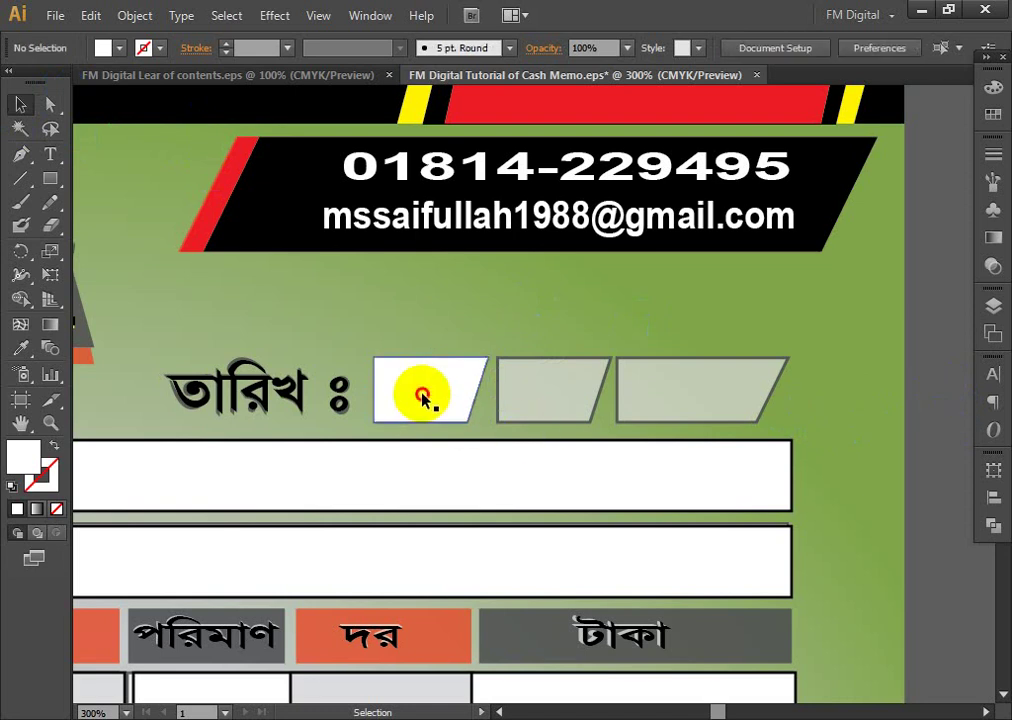
pyautogui.press('a')
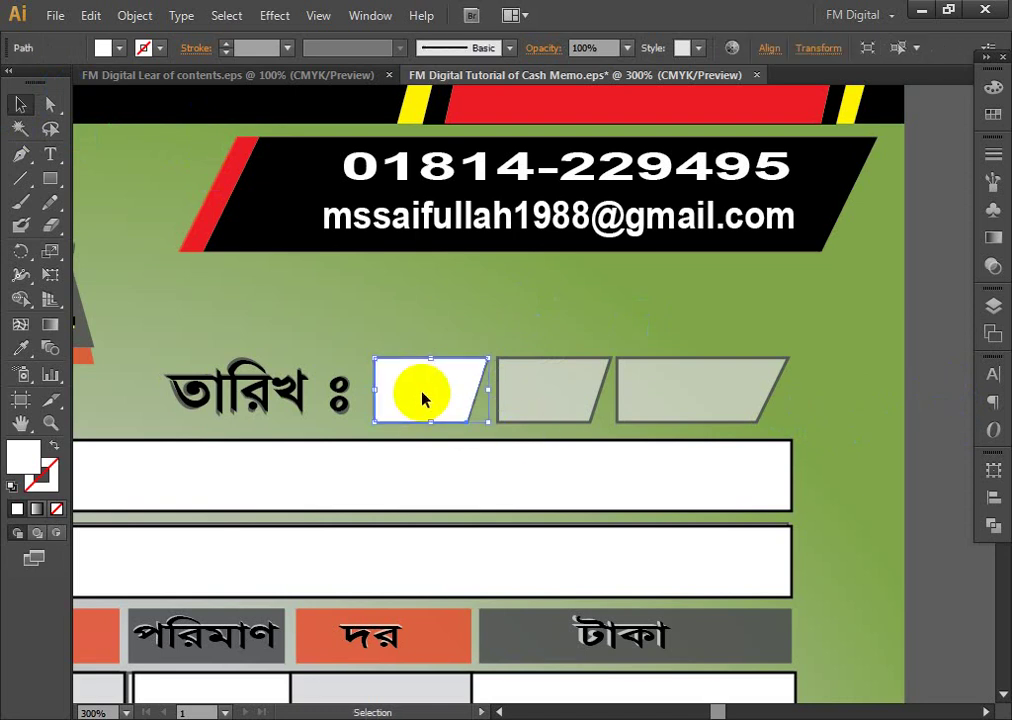
pyautogui.hotkey('alt', 'shift', 'Right')
pyautogui.hotkey('alt', 'shift', 'Right')
pyautogui.hotkey('alt', 'shift', 'Right')
pyautogui.hotkey('alt', 'shift', 'Right')
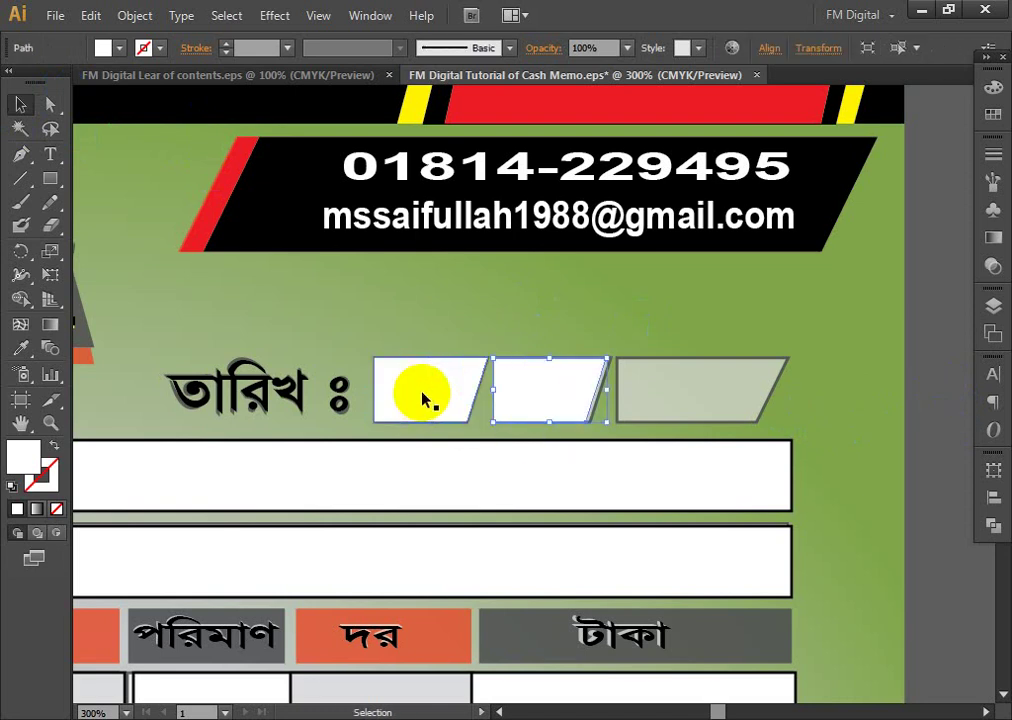
pyautogui.press('Right')
pyautogui.press('Left')
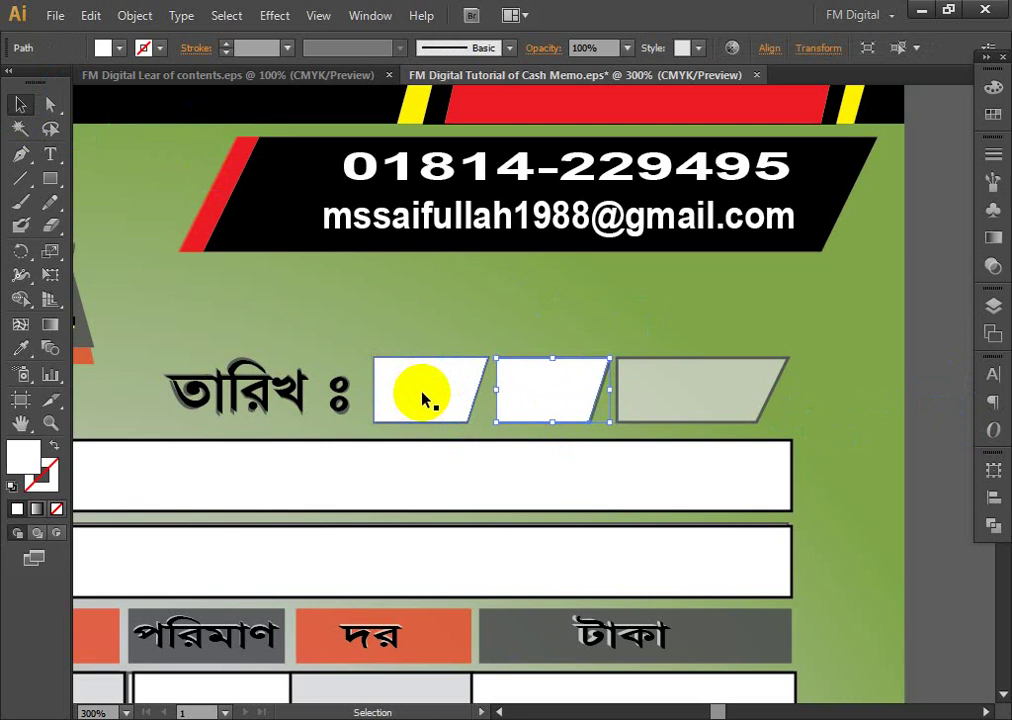
pyautogui.press('a')
# - Move a white copy onto the third date box and widen it to fill the box
pyautogui.press('v')
pyautogui.press('Right')
pyautogui.press('Right')
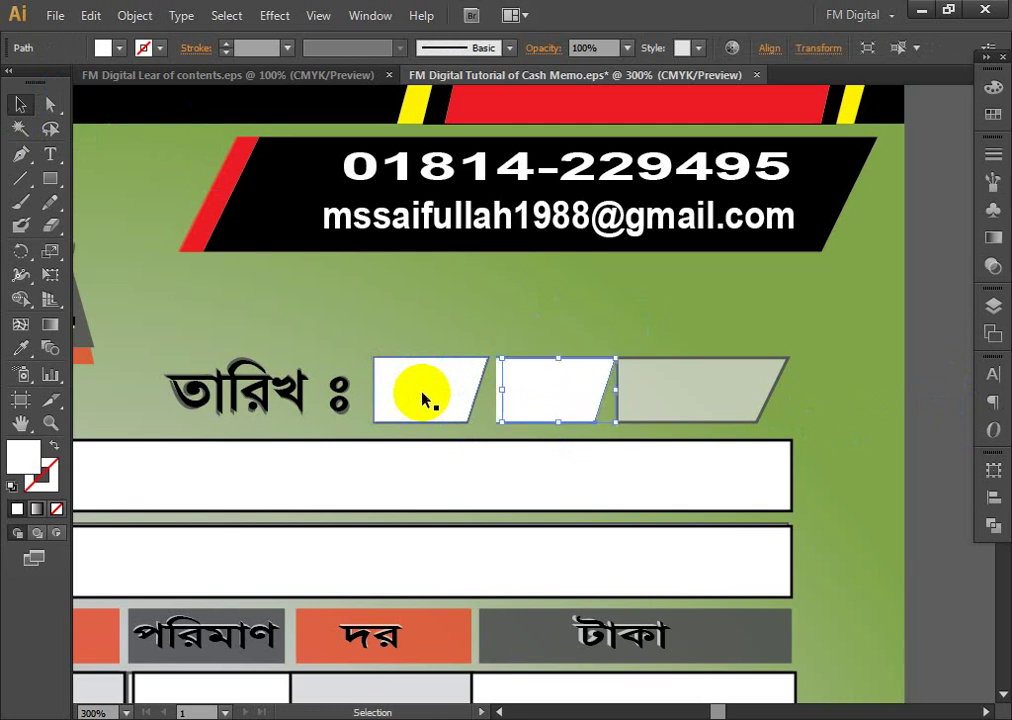
pyautogui.press('Right')
pyautogui.press('Right')
pyautogui.press('Right')
pyautogui.press('Right')
pyautogui.press('Right')
pyautogui.press('Right')
pyautogui.press('Right')
pyautogui.press('Right')
pyautogui.press('Right')
pyautogui.press('Right')
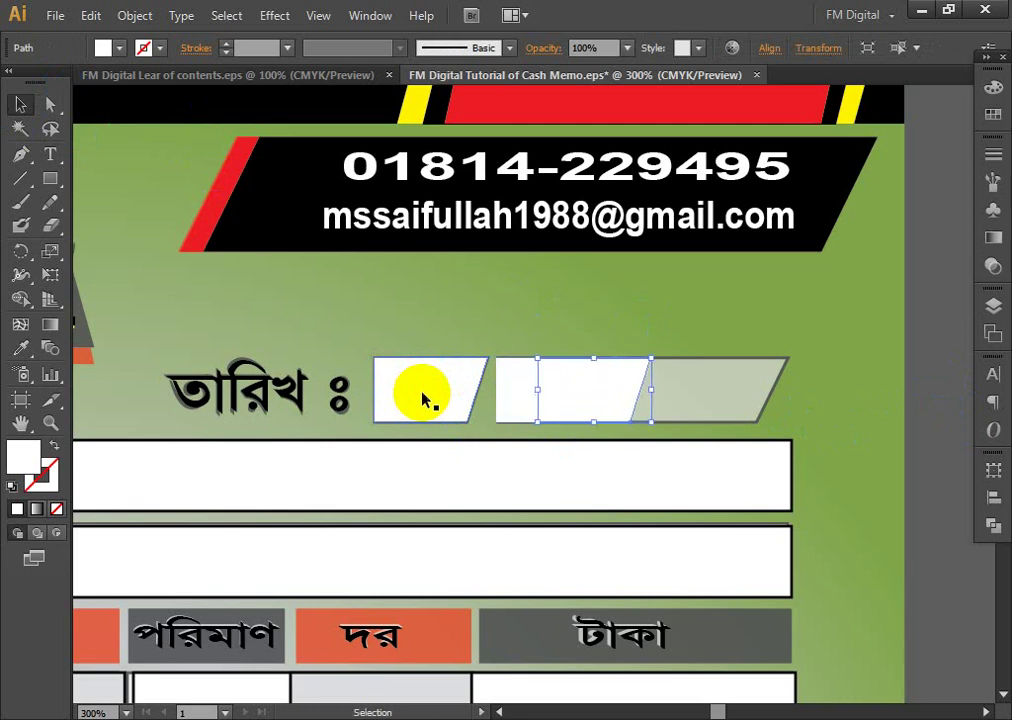
pyautogui.press('Right')
pyautogui.press('Right')
pyautogui.press('Right')
pyautogui.press('Right')
pyautogui.press('Right')
pyautogui.press('Right')
pyautogui.press('Right')
pyautogui.press('Right')
pyautogui.press('Right')
pyautogui.press('Right')
pyautogui.press('Right')
pyautogui.press('Right')
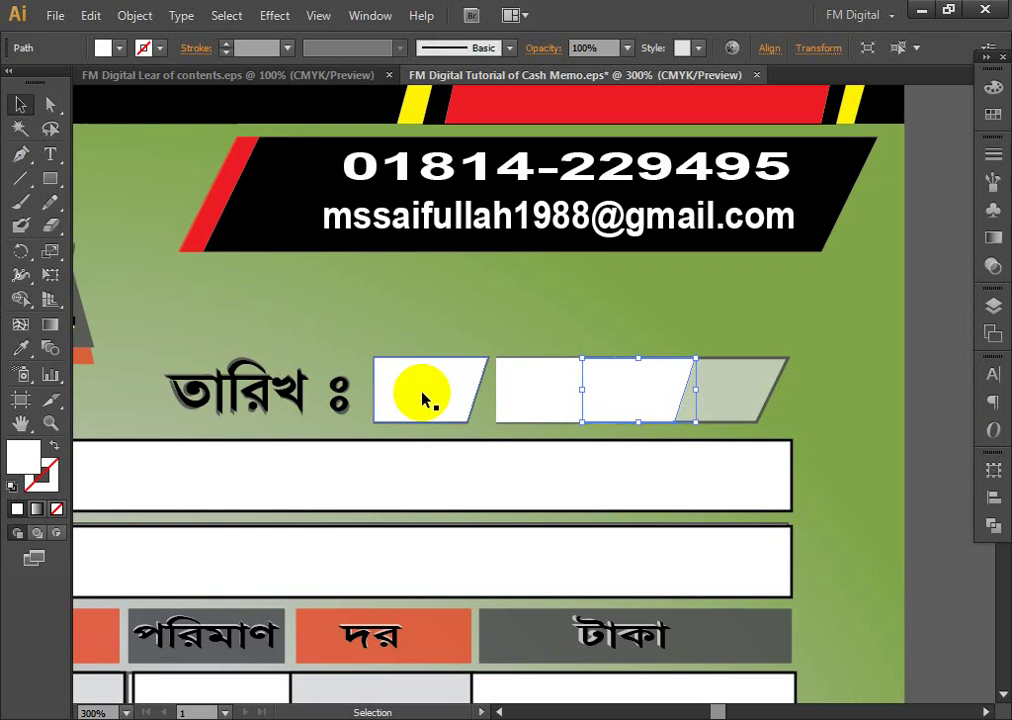
pyautogui.press('Right')
pyautogui.press('Right')
pyautogui.press('Right')
pyautogui.press('Right')
pyautogui.press('Right')
pyautogui.press('Right')
pyautogui.press('Right')
pyautogui.press('Right')
pyautogui.press('Right')
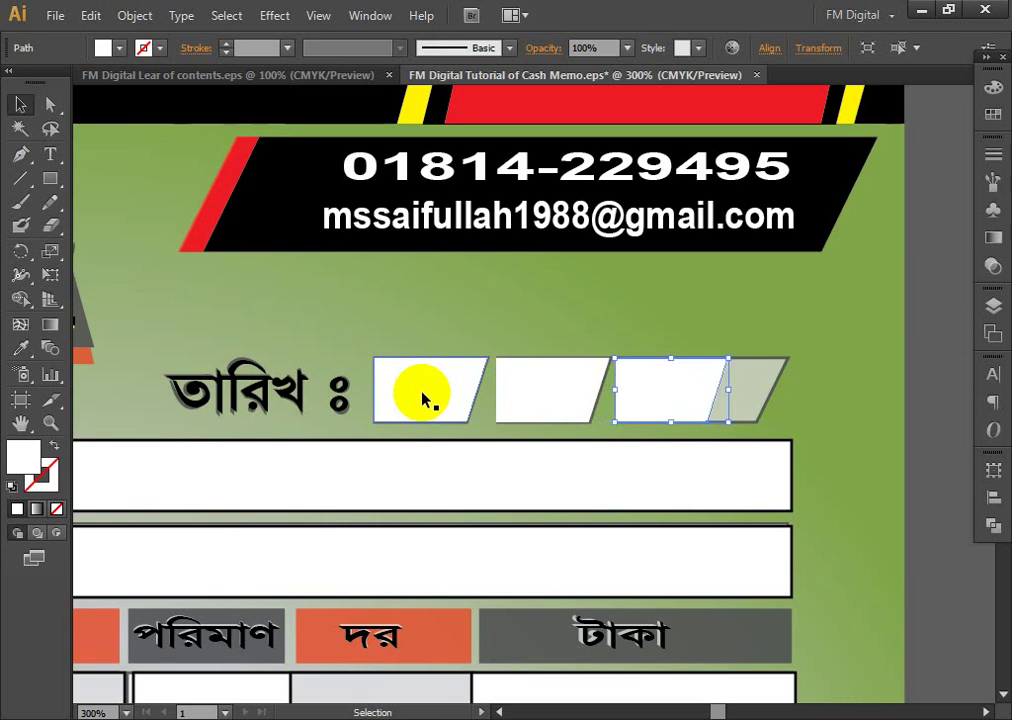
pyautogui.press('Right')
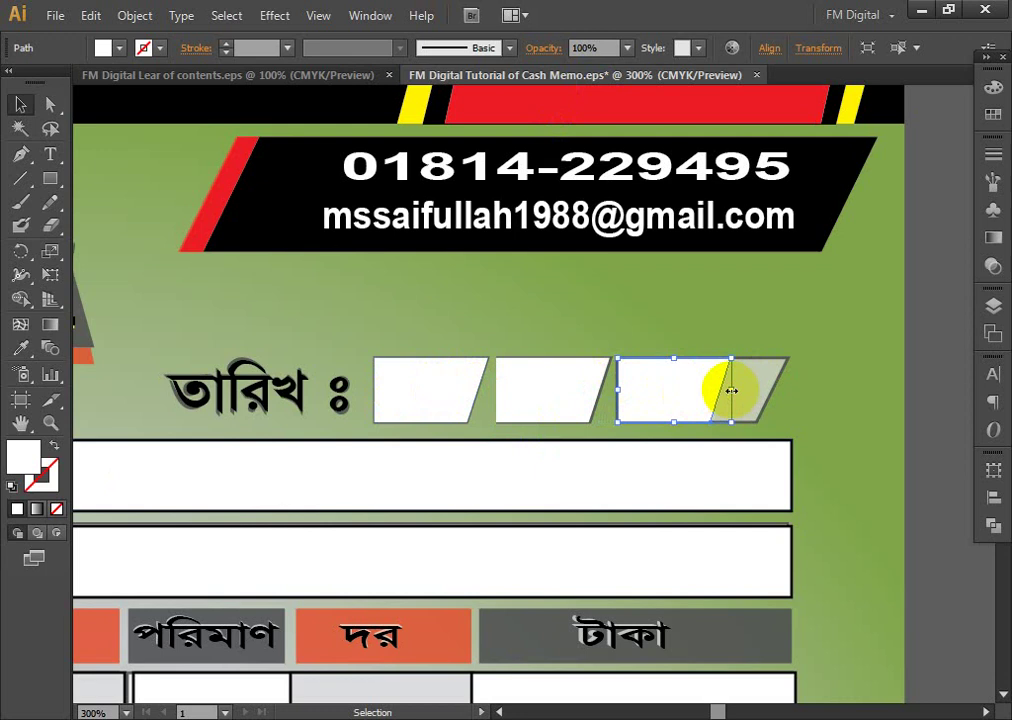
pyautogui.moveTo(731, 391); pyautogui.dragTo(788, 393)
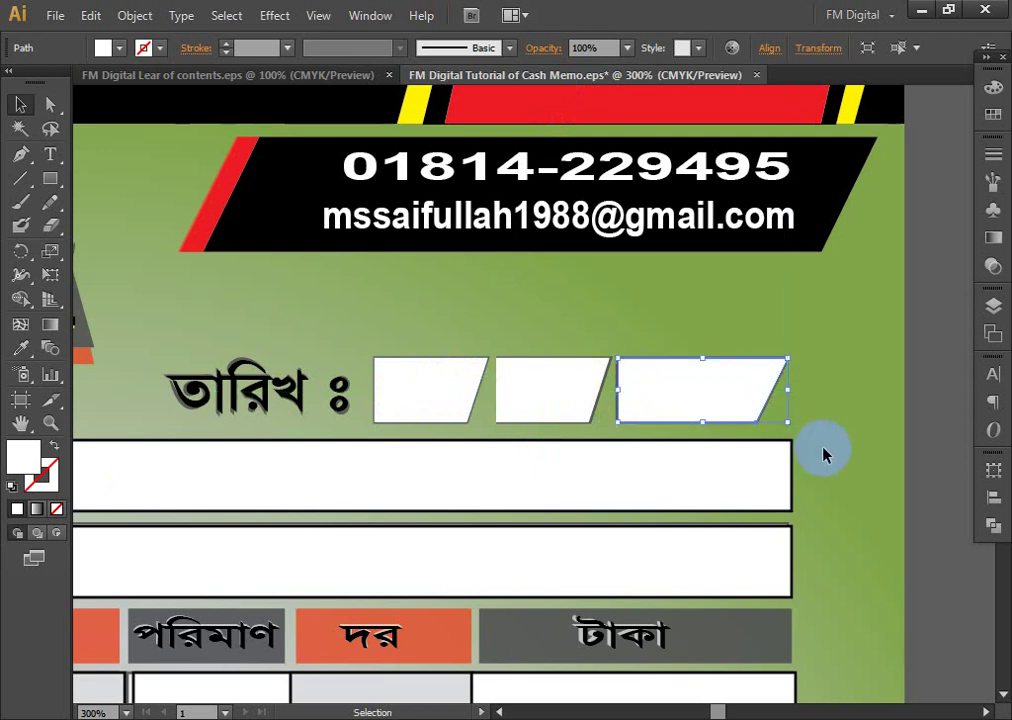
pyautogui.click(825, 452)
# - Pan the canvas to centre the Food Mart logo and header
pyautogui.moveTo(451, 448)
pyautogui.mouseDown()
pyautogui.moveTo(594, 451)
pyautogui.moveTo(673, 429)
pyautogui.moveTo(653, 451)
pyautogui.moveTo(881, 420)
pyautogui.mouseUp()
pyautogui.moveTo(703, 404); pyautogui.dragTo(847, 395)
pyautogui.moveTo(752, 345); pyautogui.dragTo(843, 395)
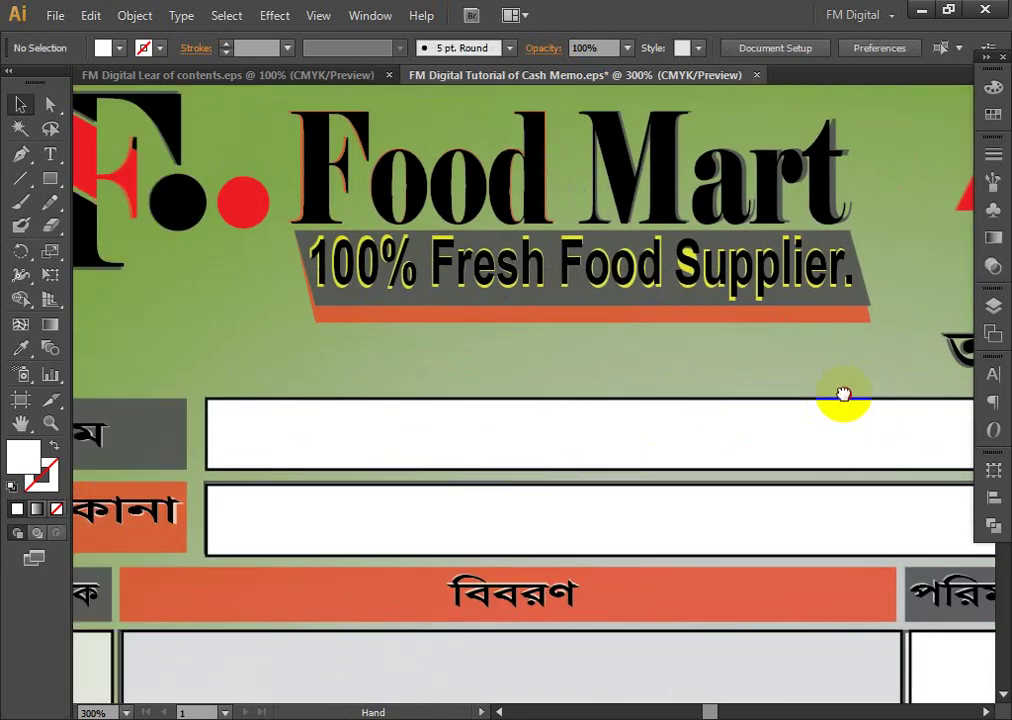
pyautogui.moveTo(611, 383); pyautogui.dragTo(748, 389)
pyautogui.moveTo(705, 469); pyautogui.dragTo(735, 435)
pyautogui.moveTo(756, 329); pyautogui.dragTo(716, 436)
pyautogui.moveTo(674, 242); pyautogui.dragTo(651, 298)
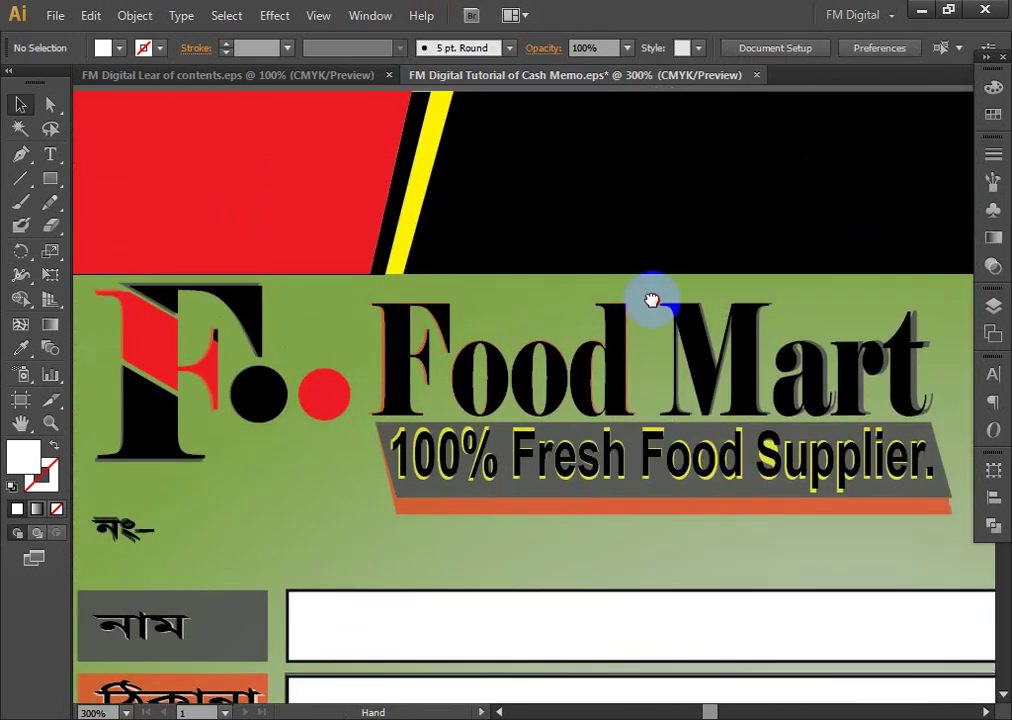
pyautogui.moveTo(675, 455)
pyautogui.mouseDown()
pyautogui.moveTo(675, 432)
pyautogui.moveTo(685, 437)
pyautogui.mouseUp()
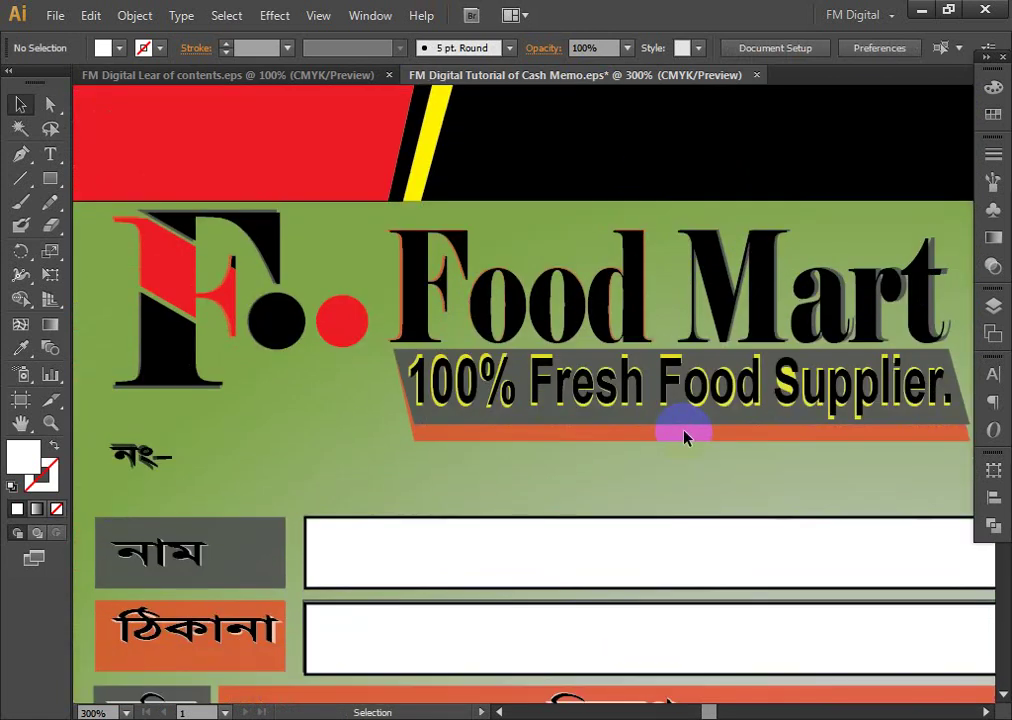
# - Select all artwork with Ctrl+A to check it, then deselect
pyautogui.press('ctrl')
pyautogui.press('alt')
pyautogui.hotkey('ctrl', 'a')
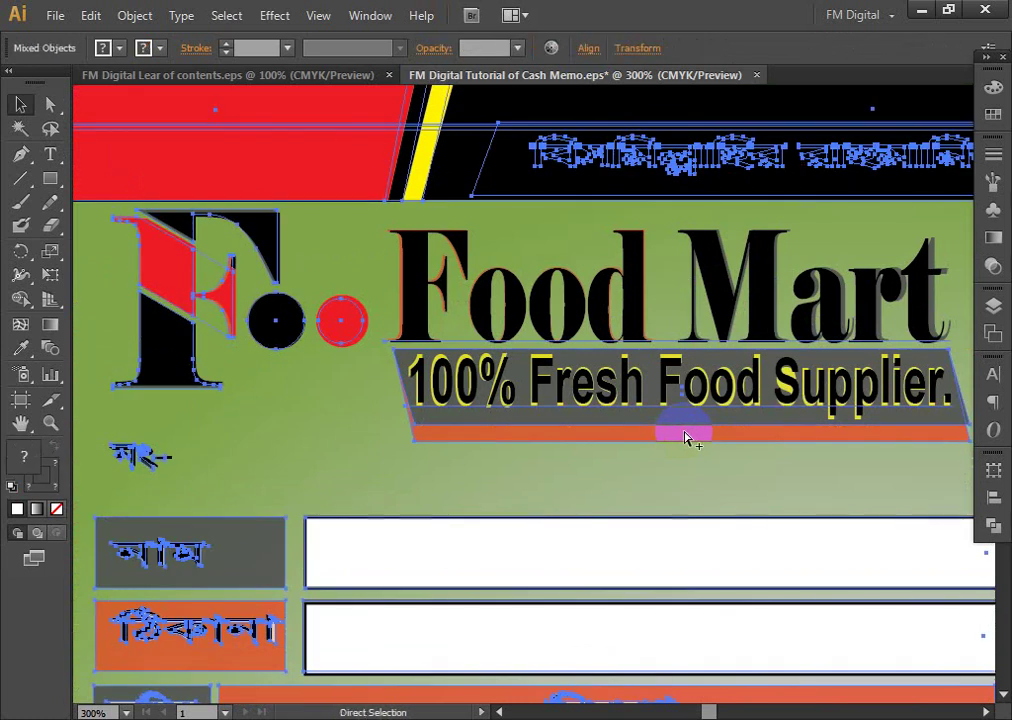
pyautogui.click(686, 437)
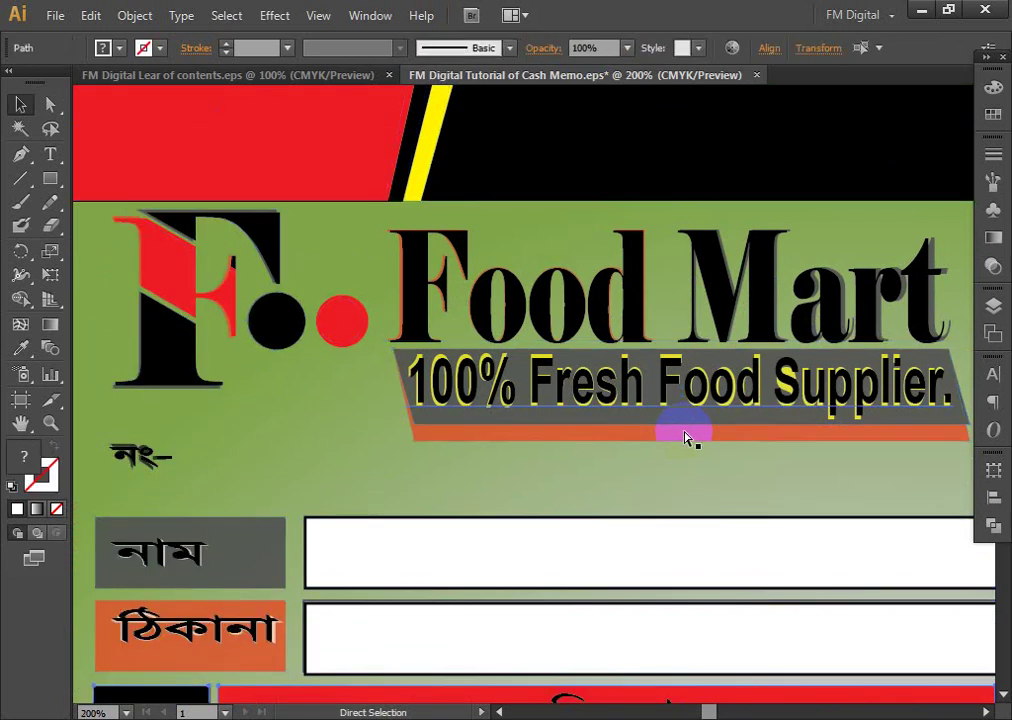
# - Zoom out and review the whole memo page from header to bottom strip
pyautogui.hotkey('ctrl', '-')
pyautogui.hotkey('ctrl', '-')
pyautogui.hotkey('ctrl', '-')
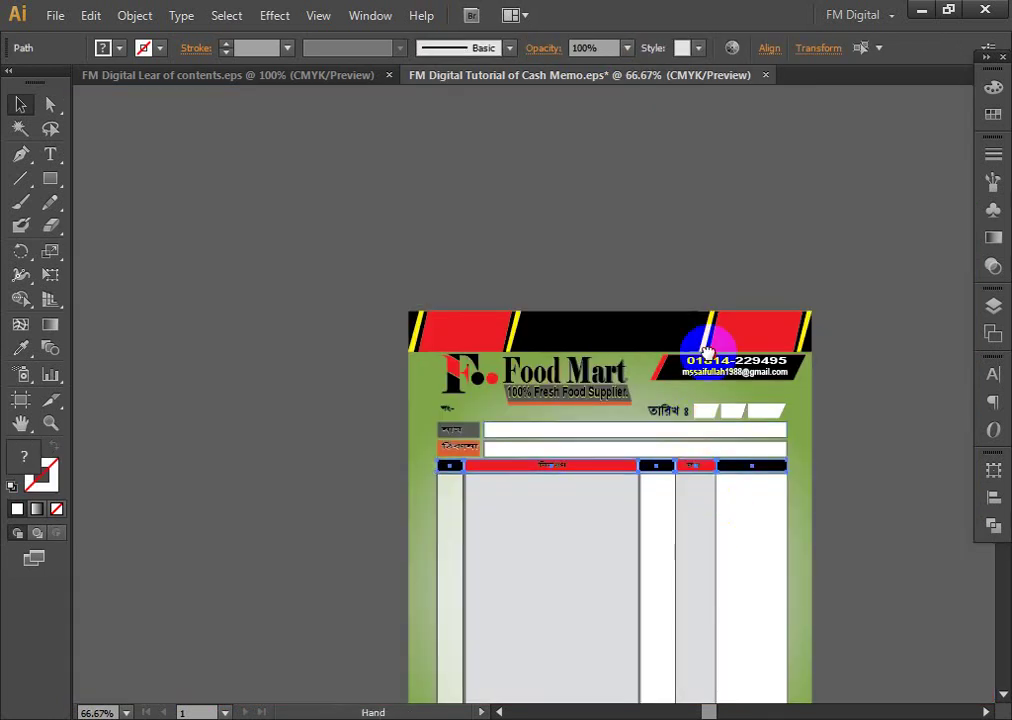
pyautogui.moveTo(580, 695)
pyautogui.mouseDown()
pyautogui.moveTo(535, 463)
pyautogui.moveTo(490, 492)
pyautogui.moveTo(515, 526)
pyautogui.mouseUp()
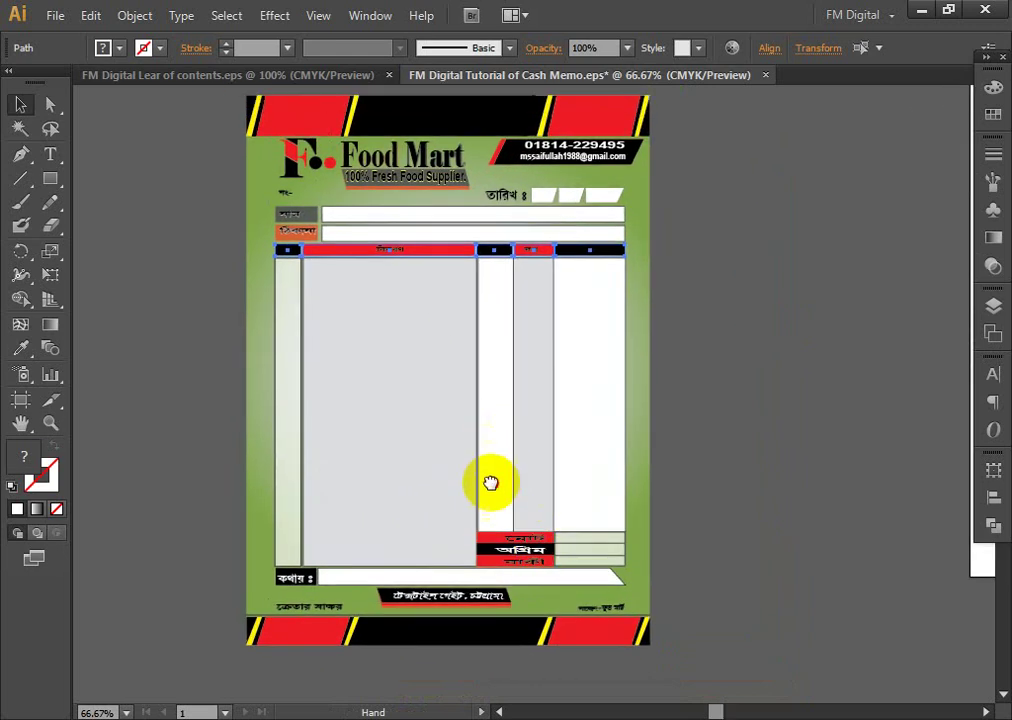
pyautogui.scroll(3, 481, 488)
pyautogui.moveTo(513, 440); pyautogui.dragTo(509, 474)
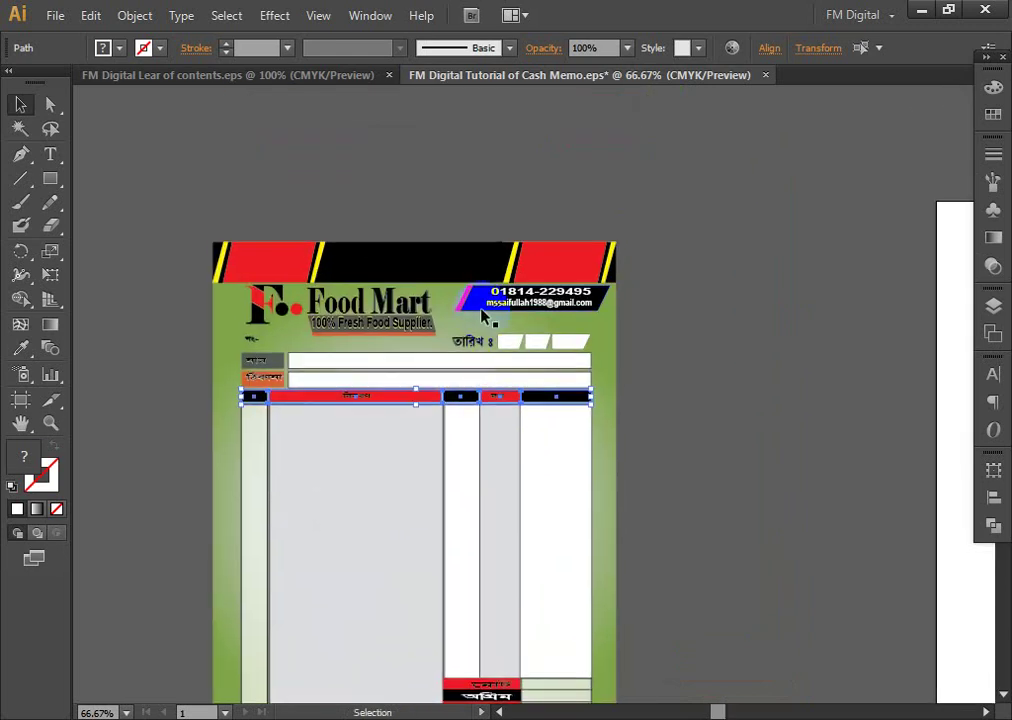
pyautogui.click(407, 490)
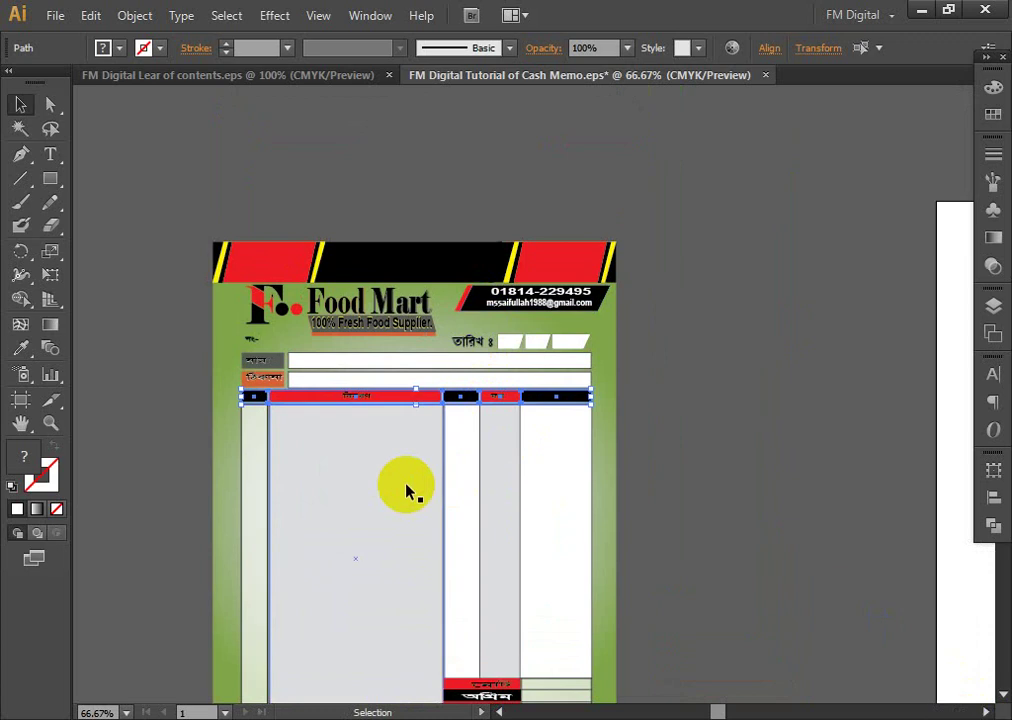
pyautogui.moveTo(407, 486); pyautogui.dragTo(403, 393)
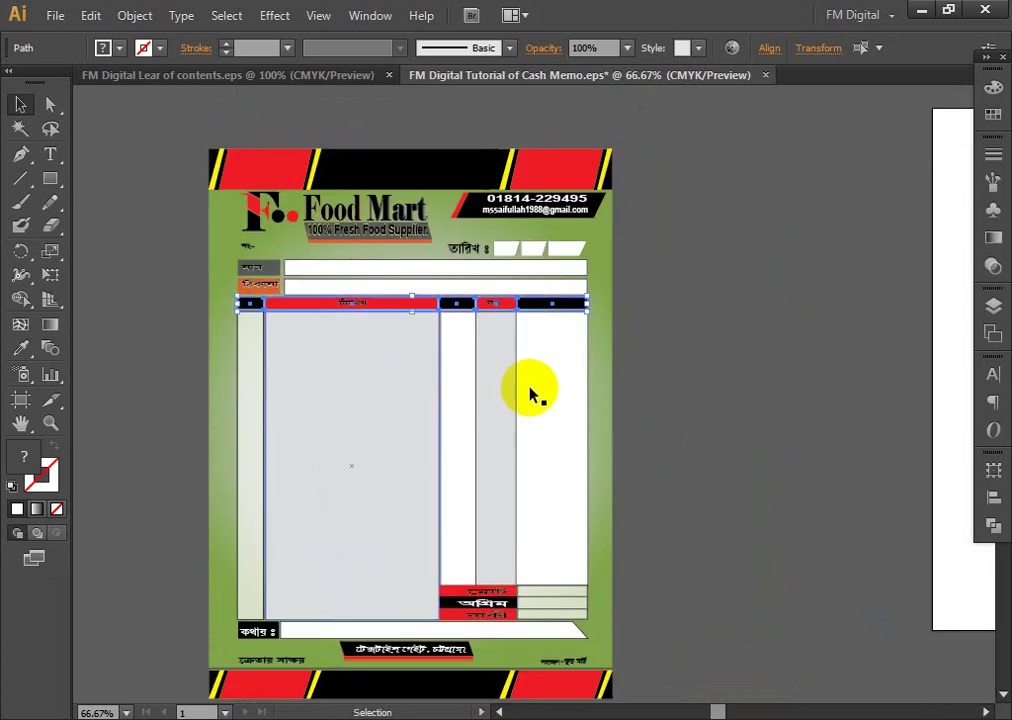
pyautogui.click(613, 389)
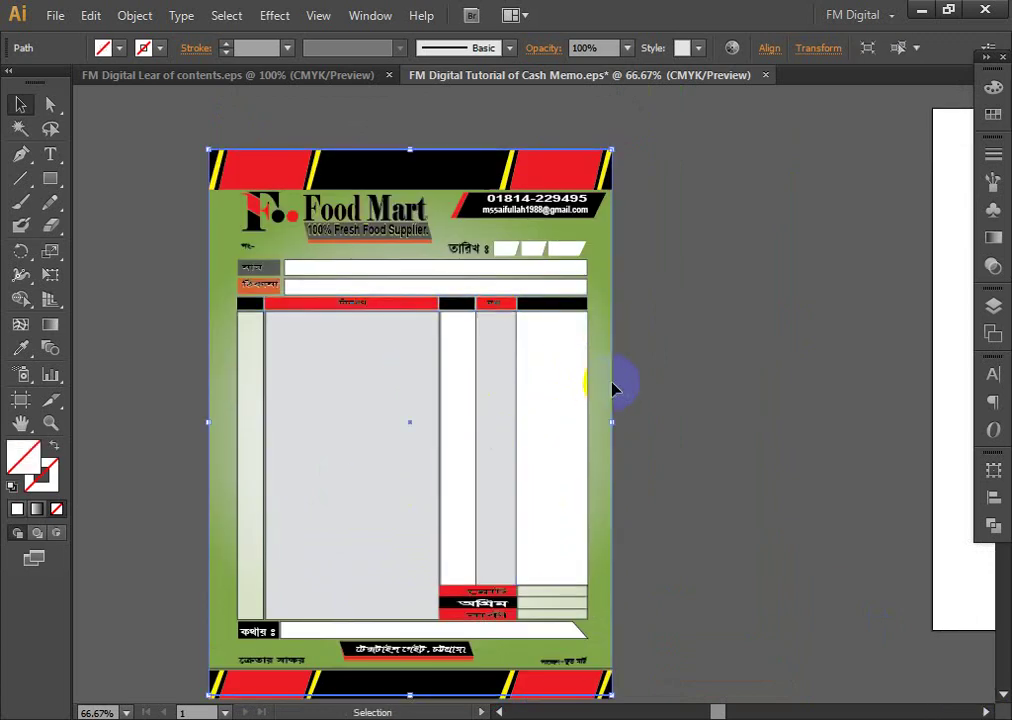
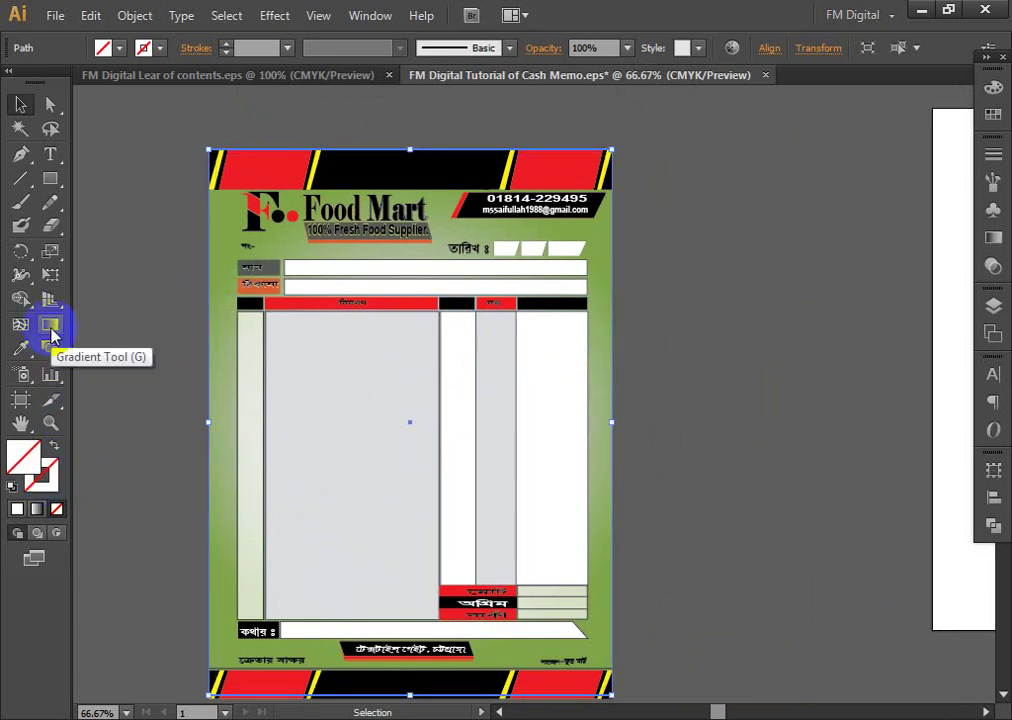
# - Select the Gradient tool and show the Gradient panel beside the cash memo
pyautogui.click(52, 335)
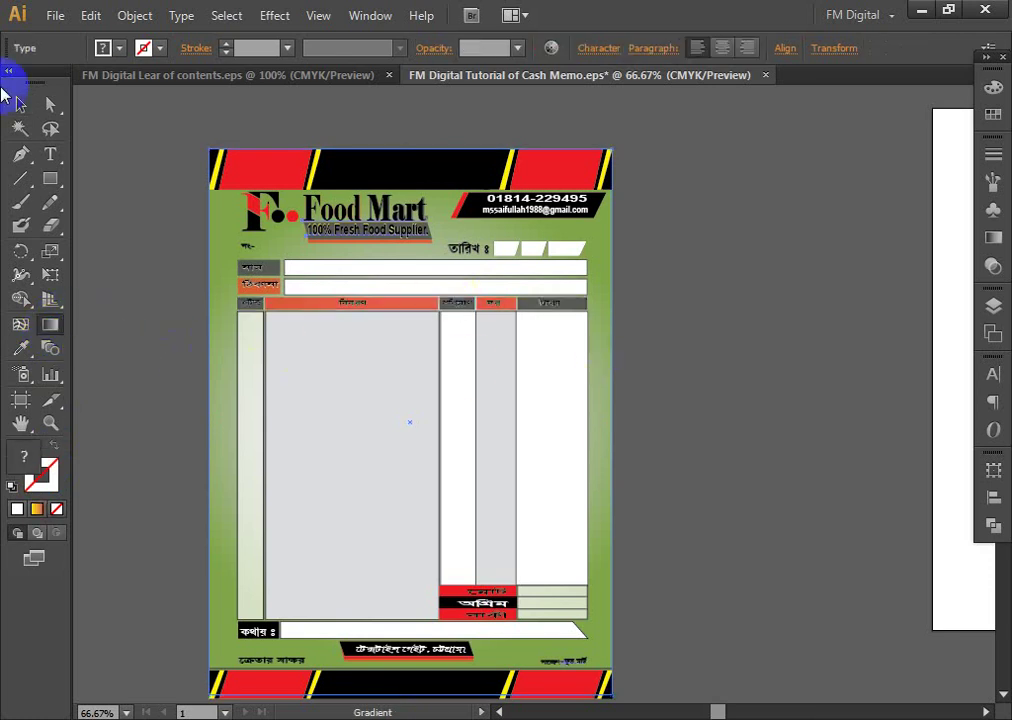
pyautogui.click(50, 178)
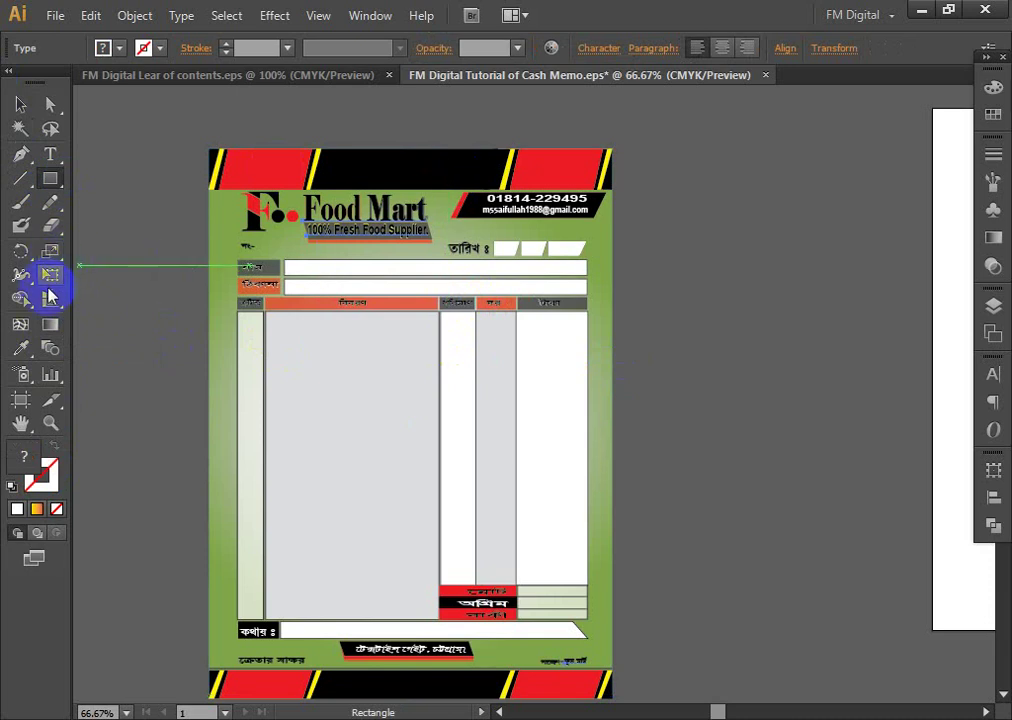
pyautogui.click(50, 324)
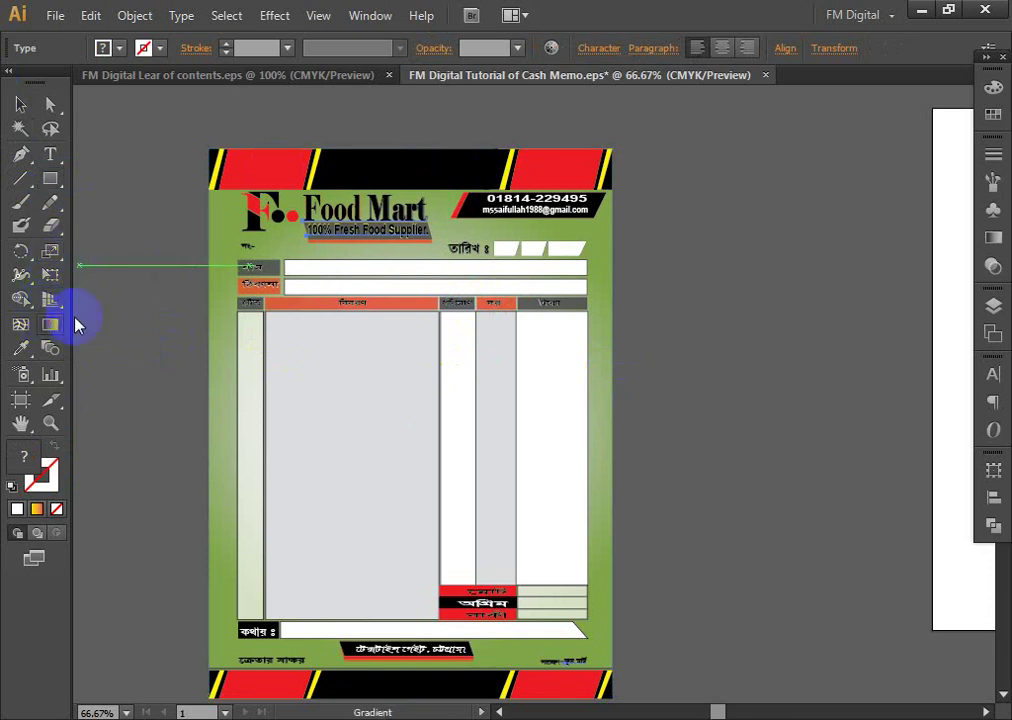
pyautogui.click(995, 240)
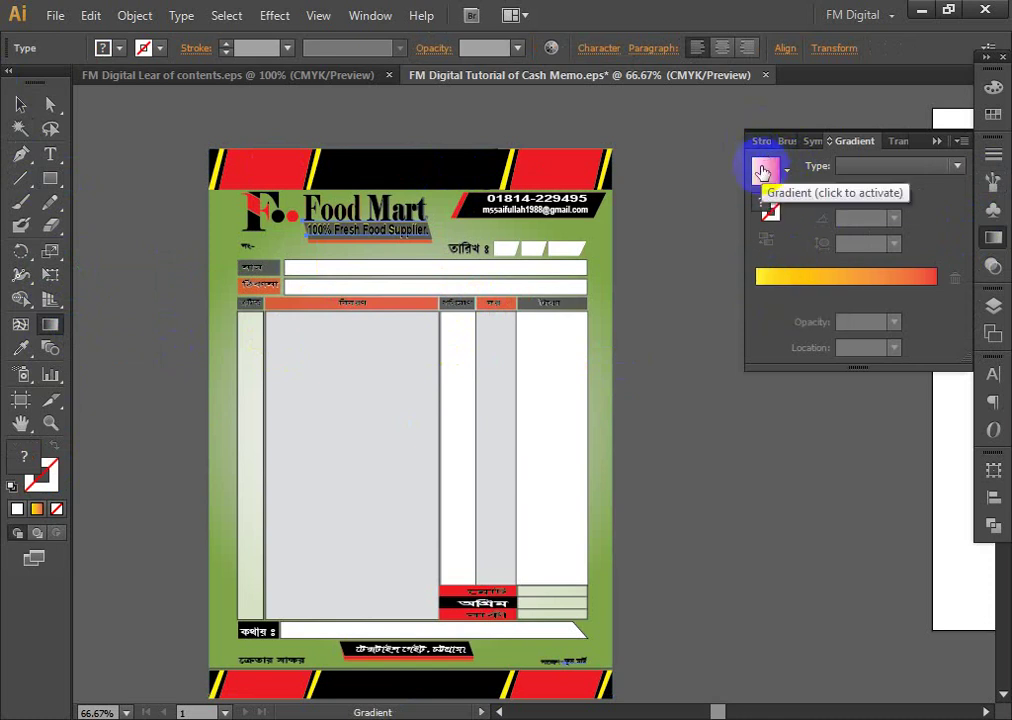
# - Start a linear gradient and make its left stop CMYK green with yellow at 100
pyautogui.click(763, 172)
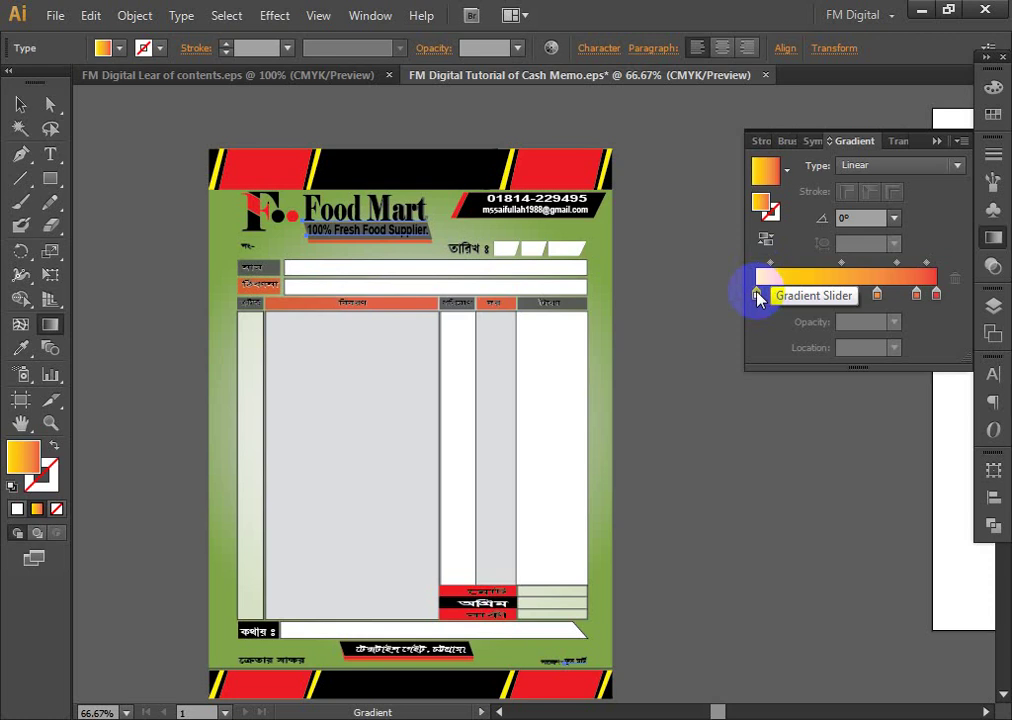
pyautogui.doubleClick(757, 294)
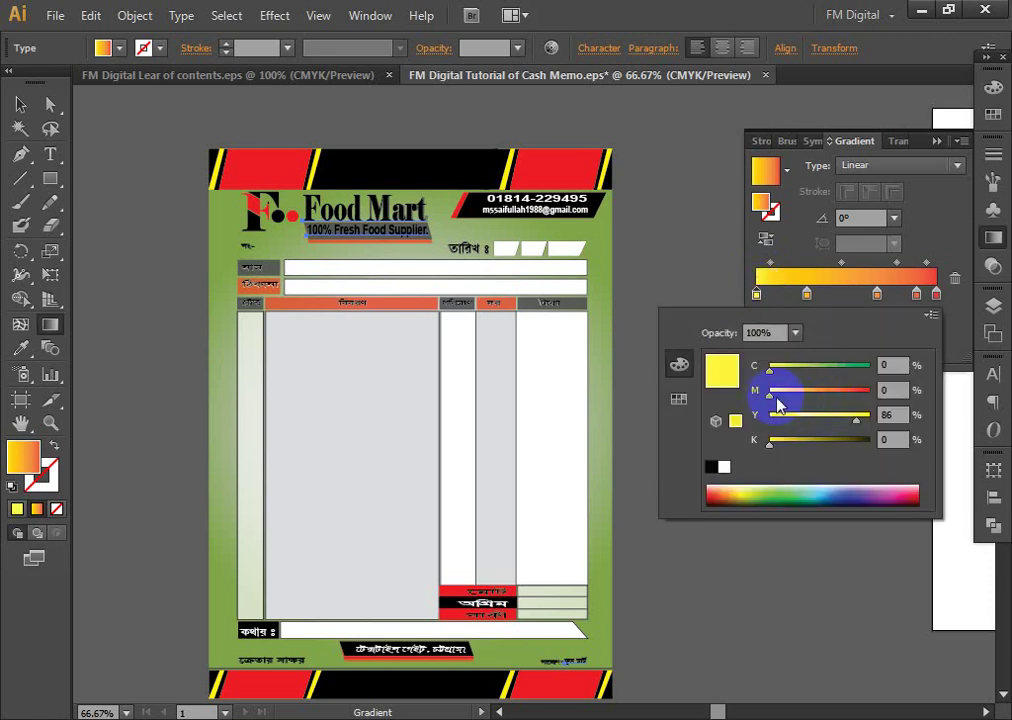
pyautogui.moveTo(769, 369); pyautogui.dragTo(855, 370)
pyautogui.click(893, 364)
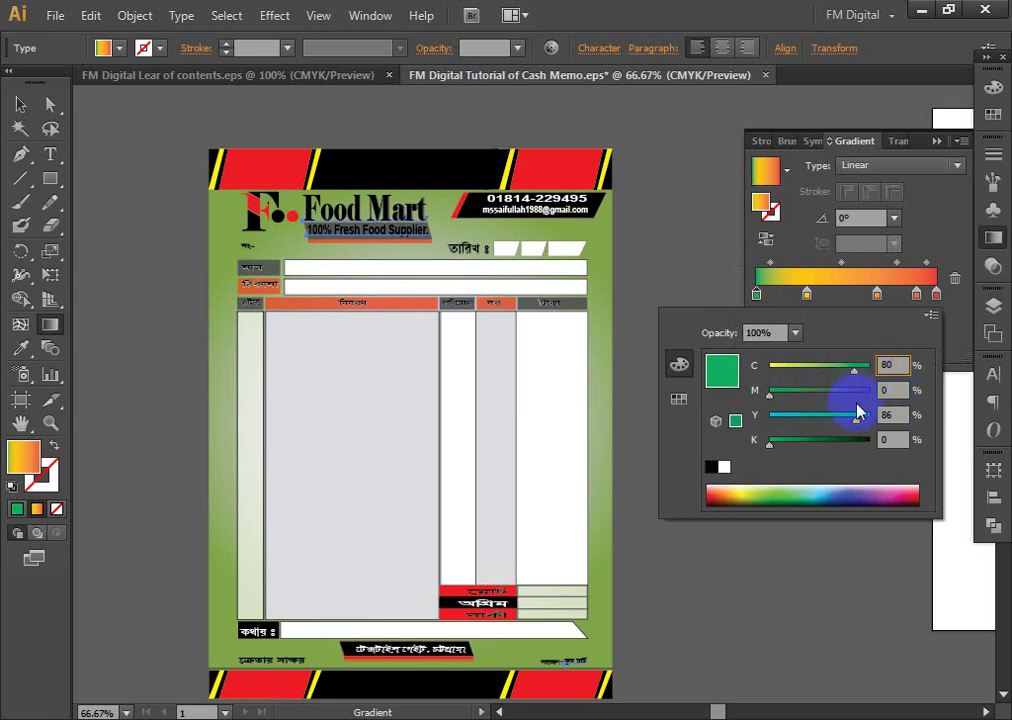
pyautogui.moveTo(860, 418); pyautogui.dragTo(949, 458)
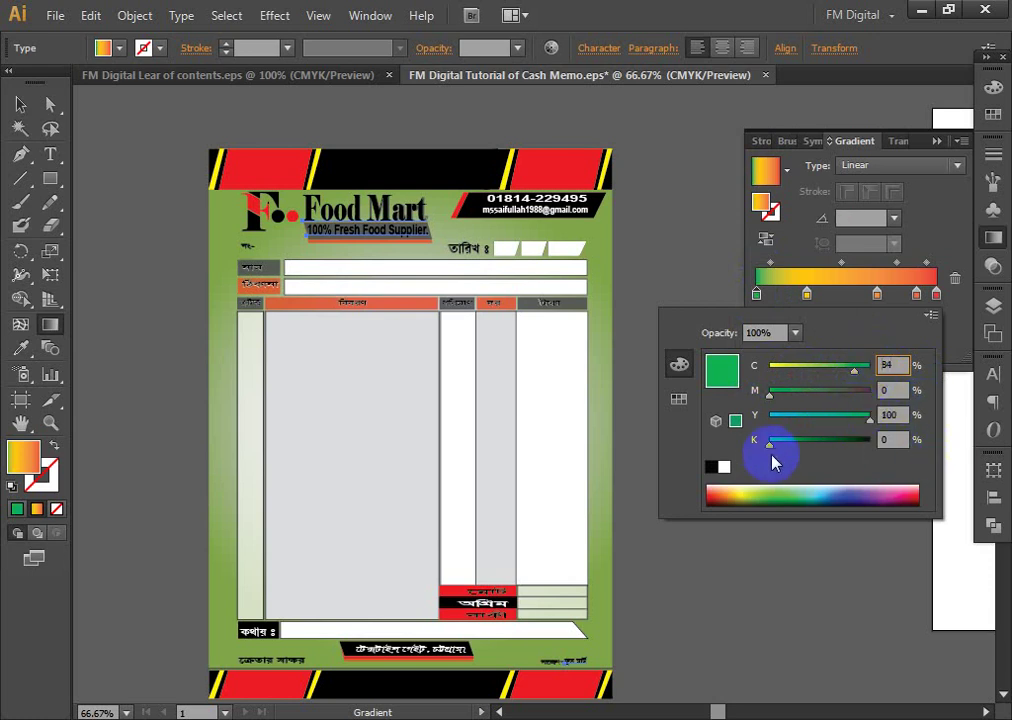
pyautogui.click(750, 446)
pyautogui.click(806, 292)
# - Remove the extra yellow and orange stops, moving the remaining stop to the middle
pyautogui.click(806, 294)
pyautogui.moveTo(806, 294)
pyautogui.mouseDown()
pyautogui.moveTo(847, 326)
pyautogui.moveTo(840, 294)
pyautogui.mouseUp()
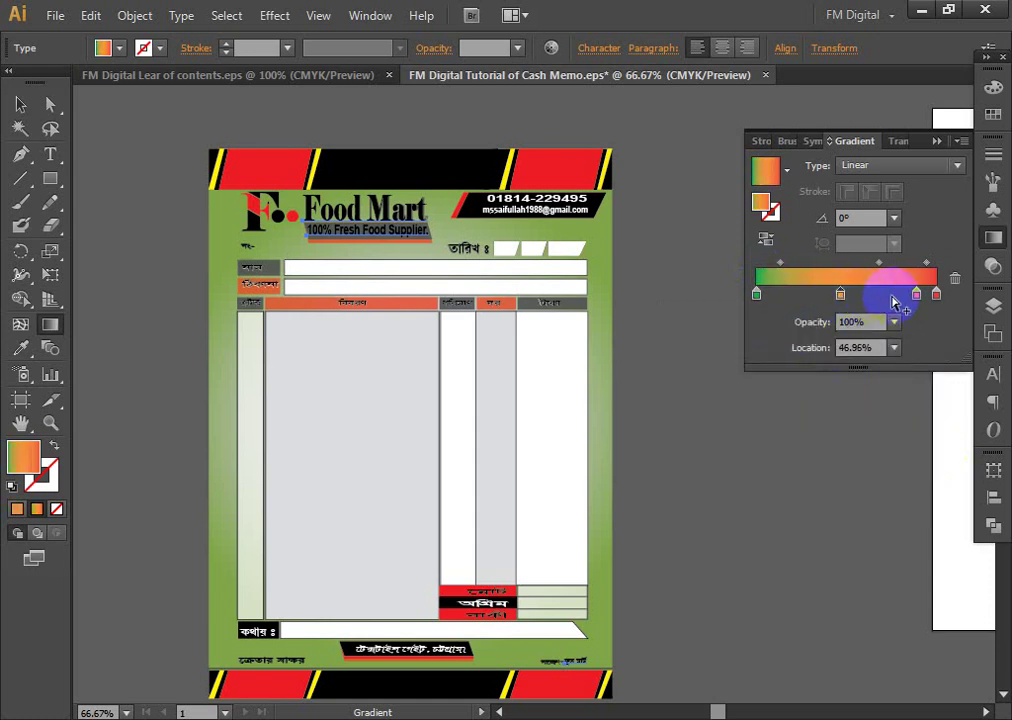
pyautogui.moveTo(935, 294); pyautogui.dragTo(914, 294)
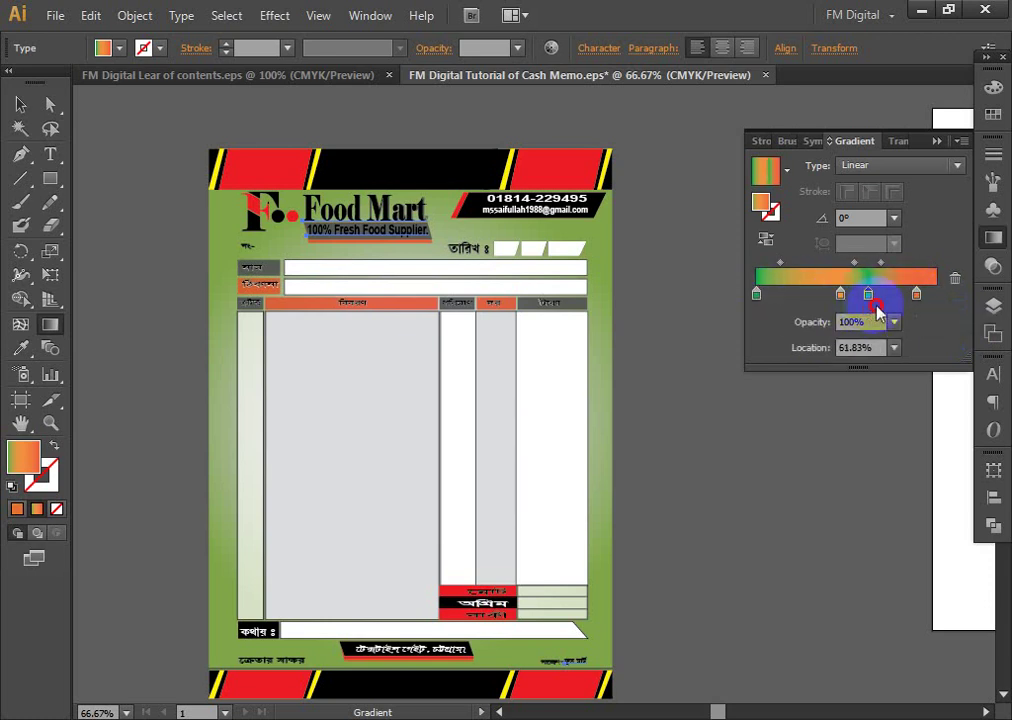
pyautogui.moveTo(757, 294)
pyautogui.mouseDown()
pyautogui.moveTo(891, 294)
pyautogui.moveTo(892, 318)
pyautogui.moveTo(990, 312)
pyautogui.mouseUp()
pyautogui.click(916, 294)
pyautogui.click(891, 295)
pyautogui.click(842, 296)
# - Make the middle stop white and add a green stop at the right end
pyautogui.doubleClick(840, 296)
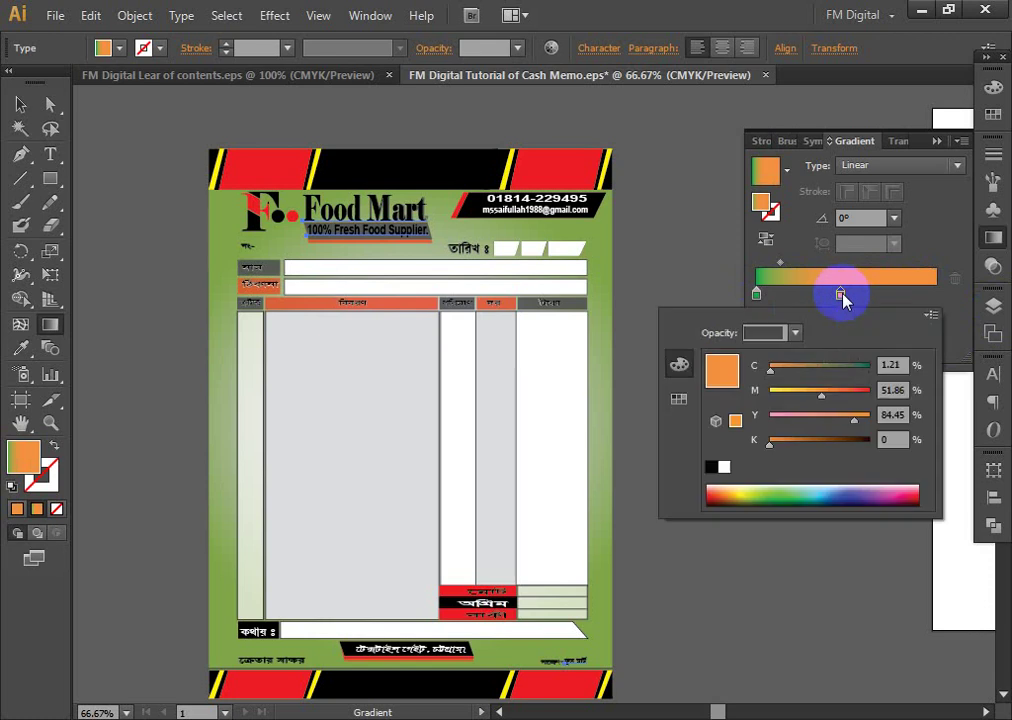
pyautogui.moveTo(852, 420); pyautogui.dragTo(709, 418)
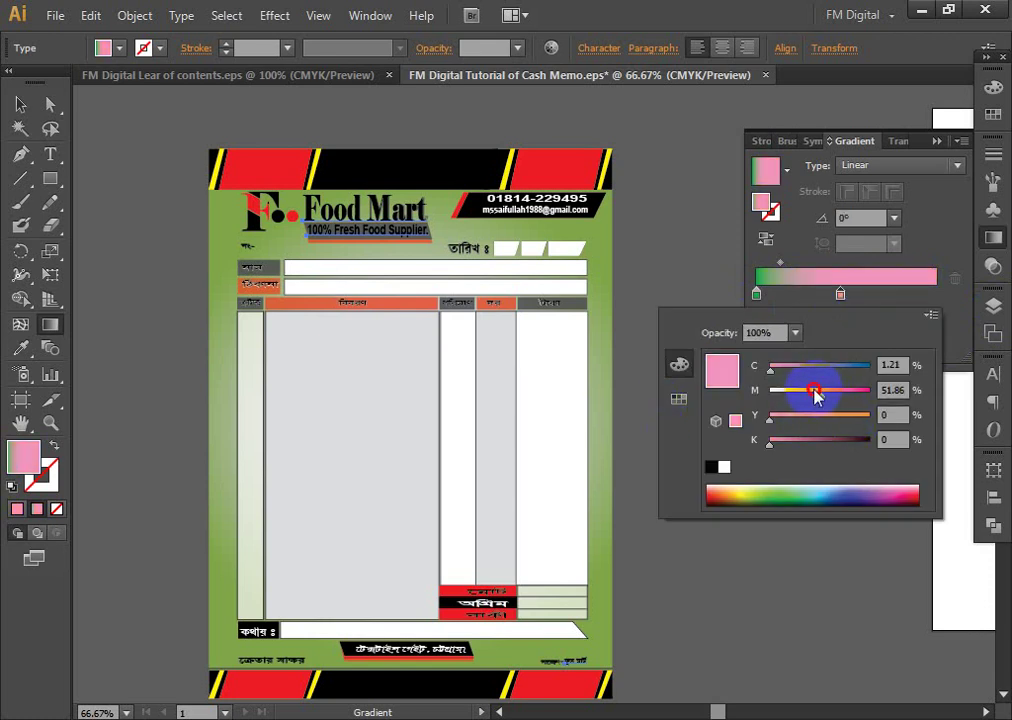
pyautogui.moveTo(815, 393); pyautogui.dragTo(680, 393)
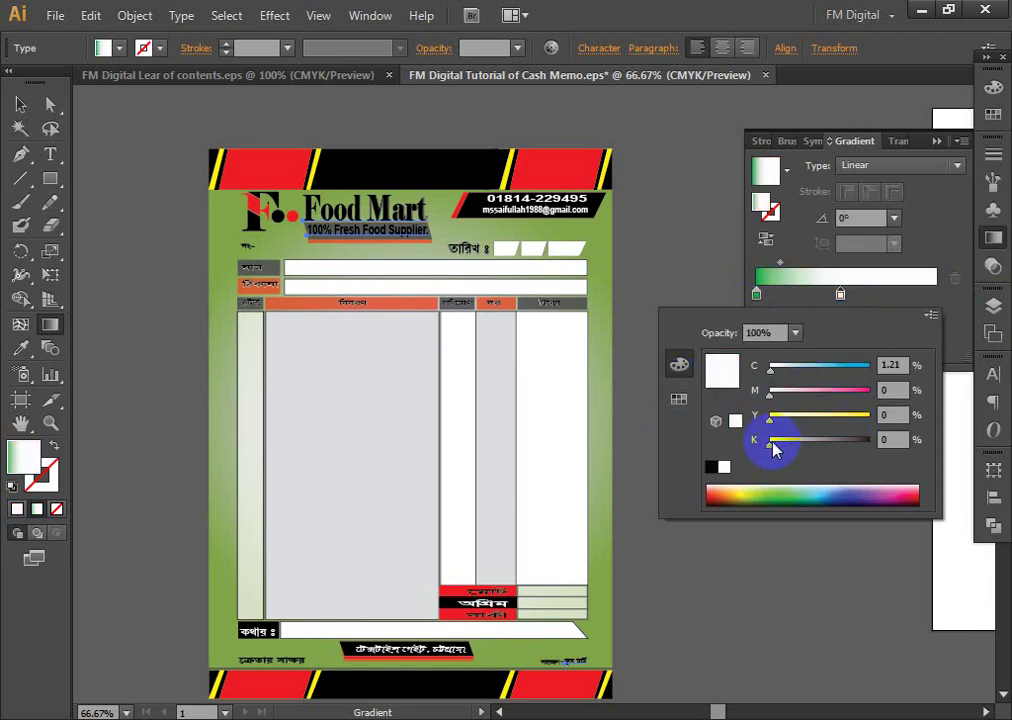
pyautogui.press('Escape')
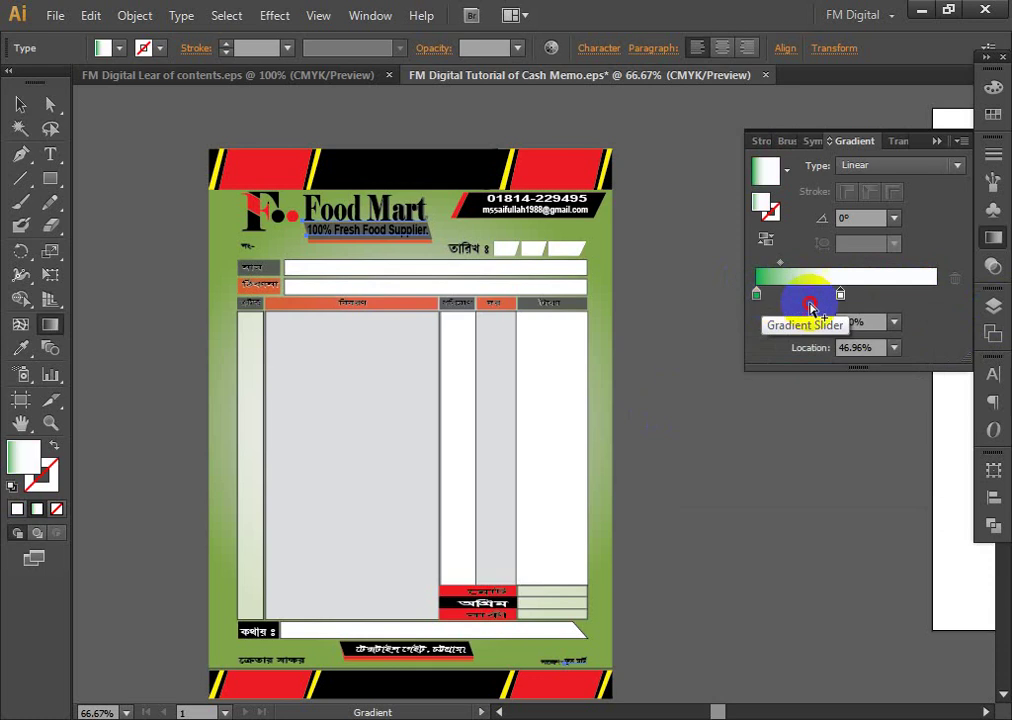
pyautogui.moveTo(756, 298); pyautogui.dragTo(957, 303)
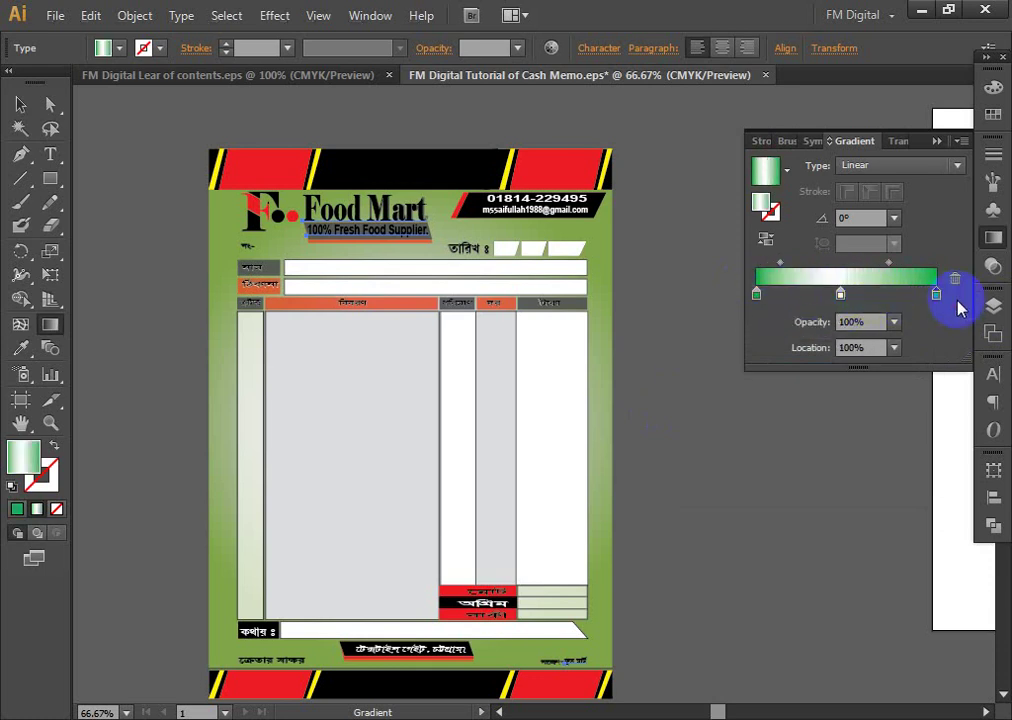
pyautogui.click(936, 294)
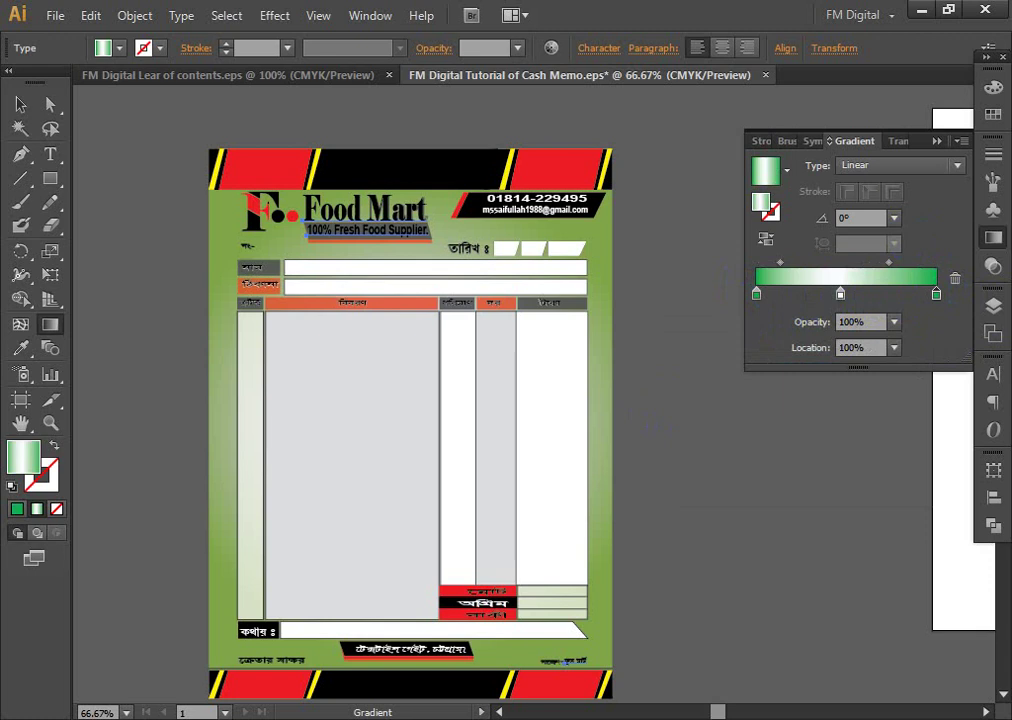
pyautogui.hotkey('ctrl', '1')
pyautogui.click(255, 327)
# - Select the full-page memo background rectangle and bring up its gradient settings
pyautogui.press('v')
pyautogui.click(52, 325)
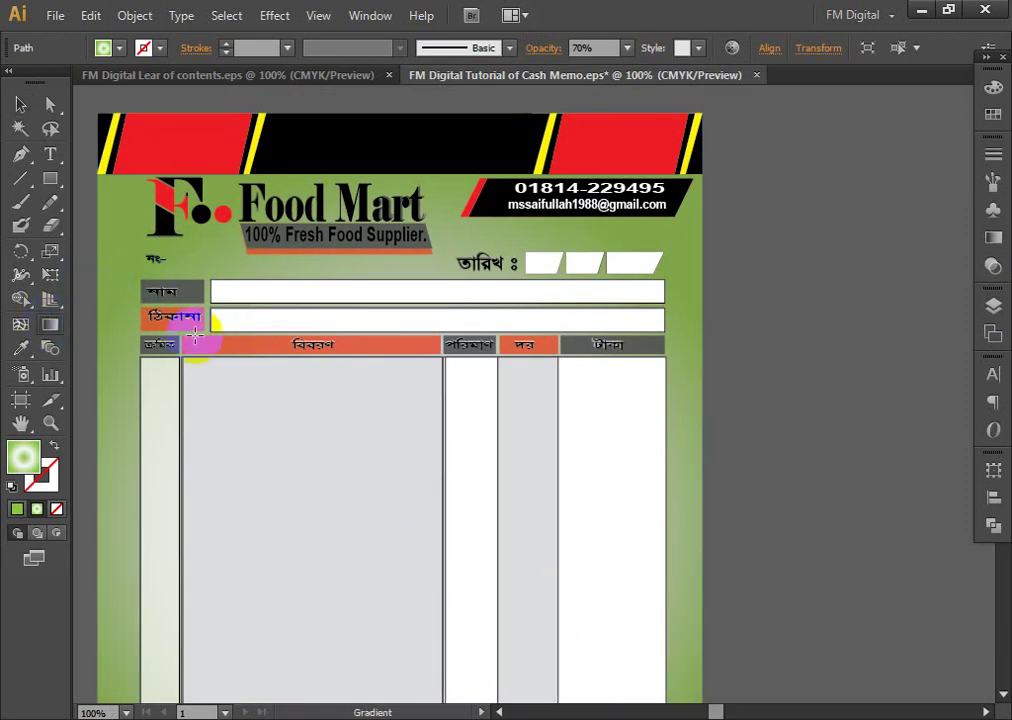
pyautogui.moveTo(197, 322); pyautogui.dragTo(304, 334)
pyautogui.click(21, 104)
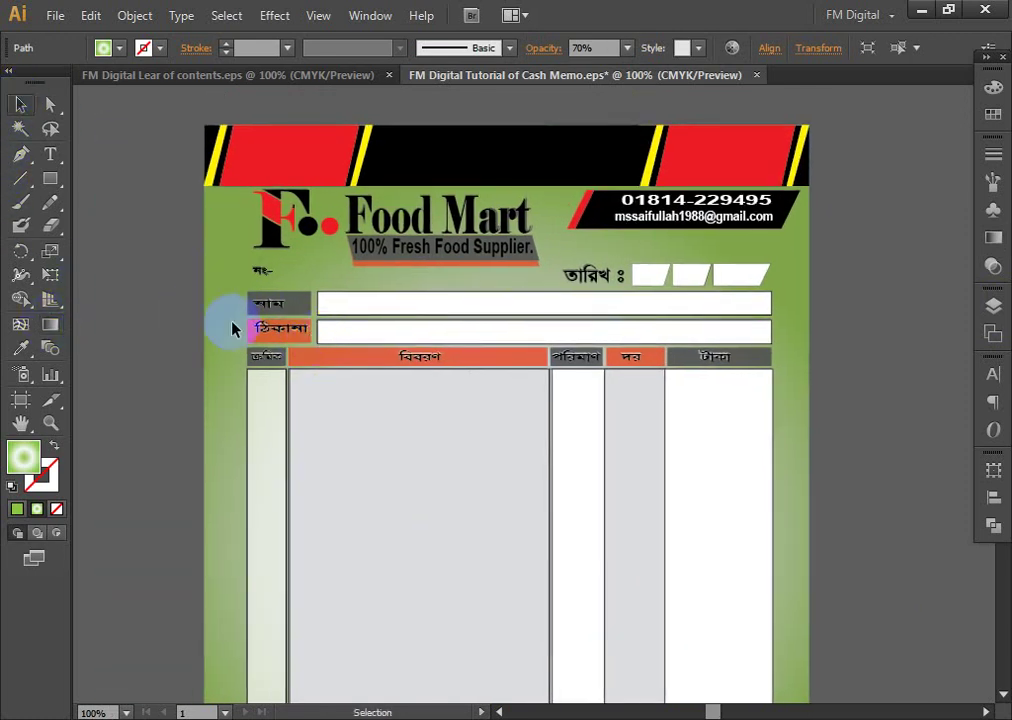
pyautogui.click(208, 300)
pyautogui.click(335, 308)
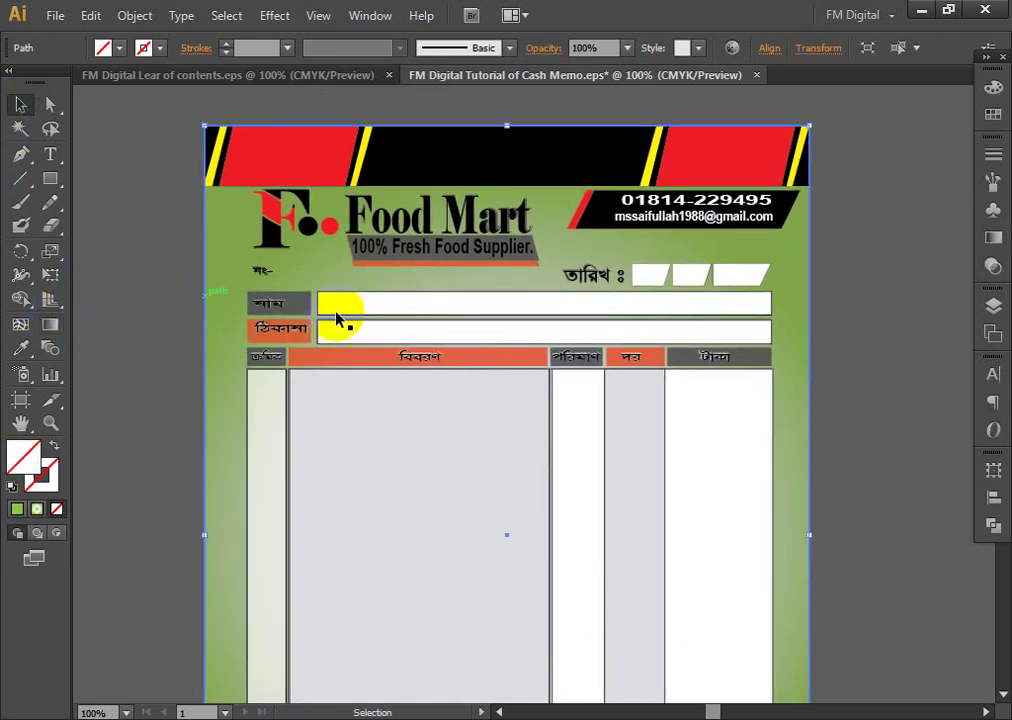
pyautogui.click(994, 241)
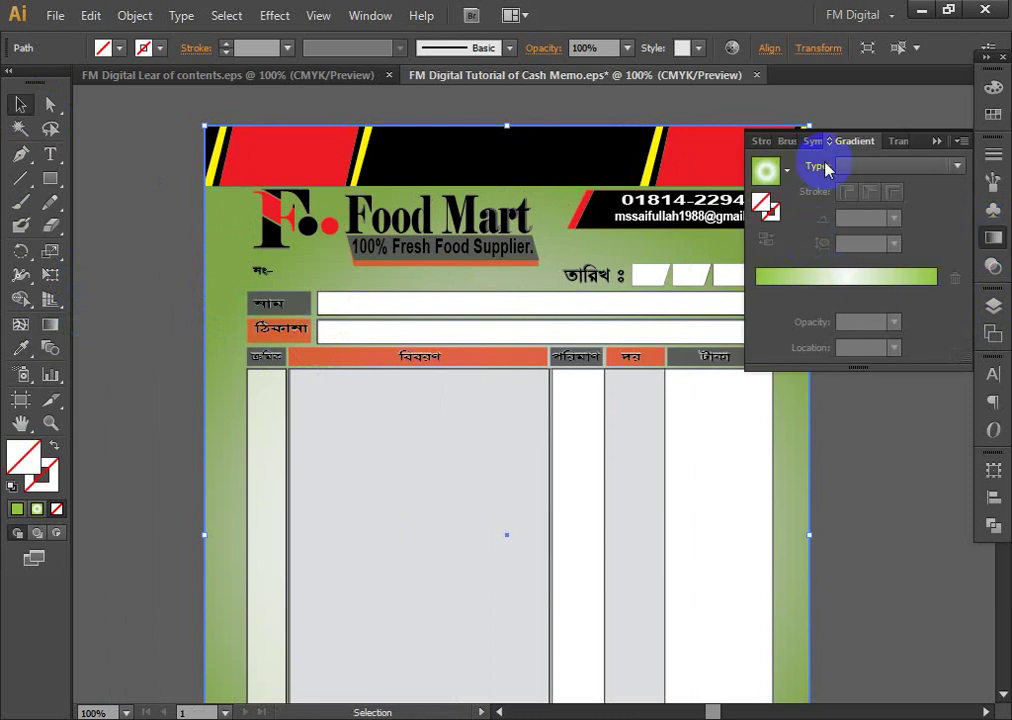
# - Switch the background gradient to Radial and make the middle stop pure white
pyautogui.click(764, 141)
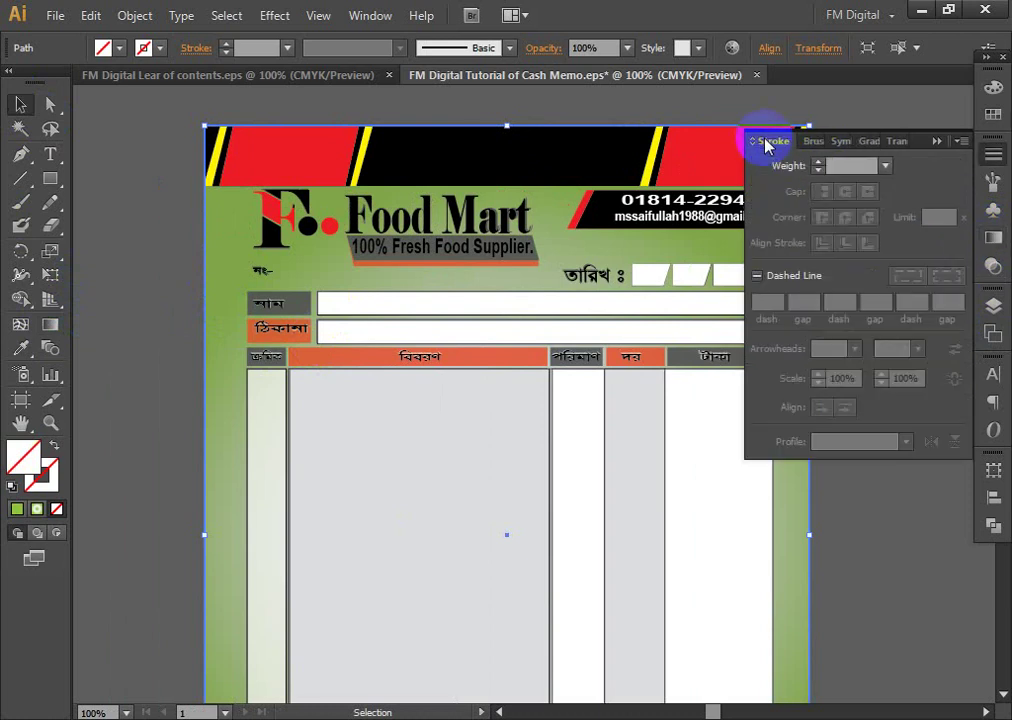
pyautogui.click(872, 143)
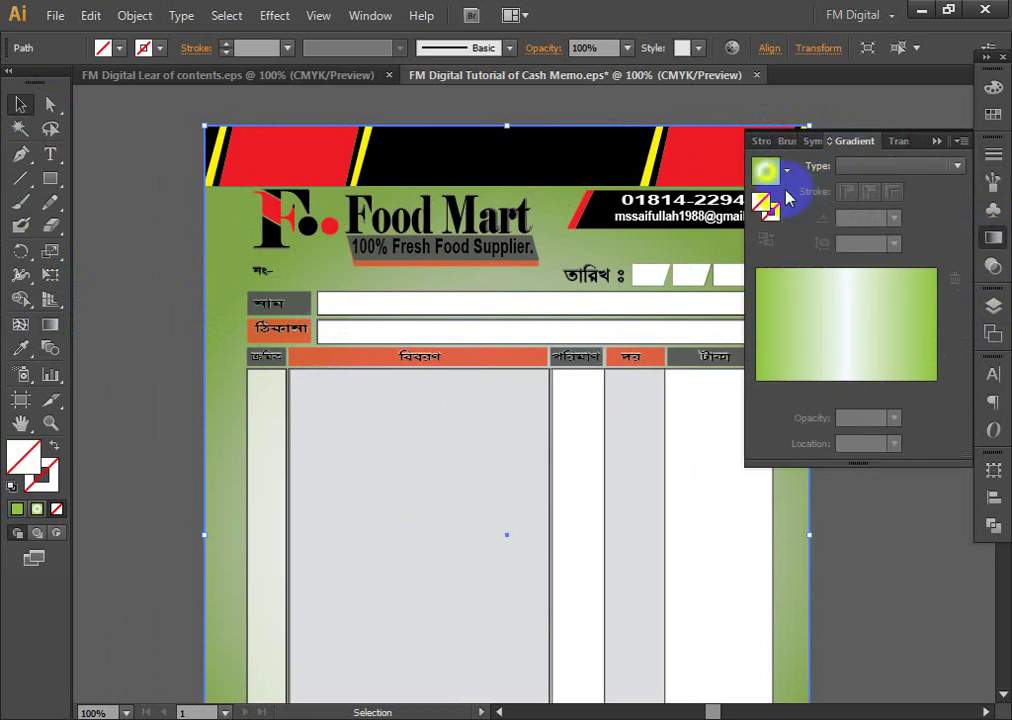
pyautogui.click(776, 206)
pyautogui.click(775, 171)
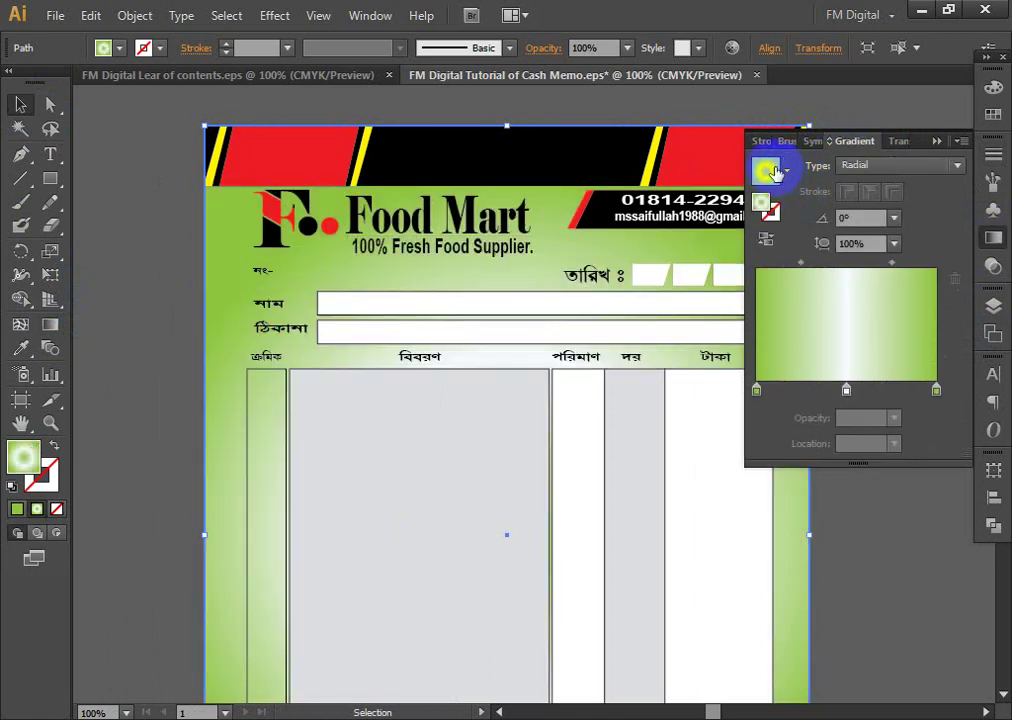
pyautogui.click(757, 391)
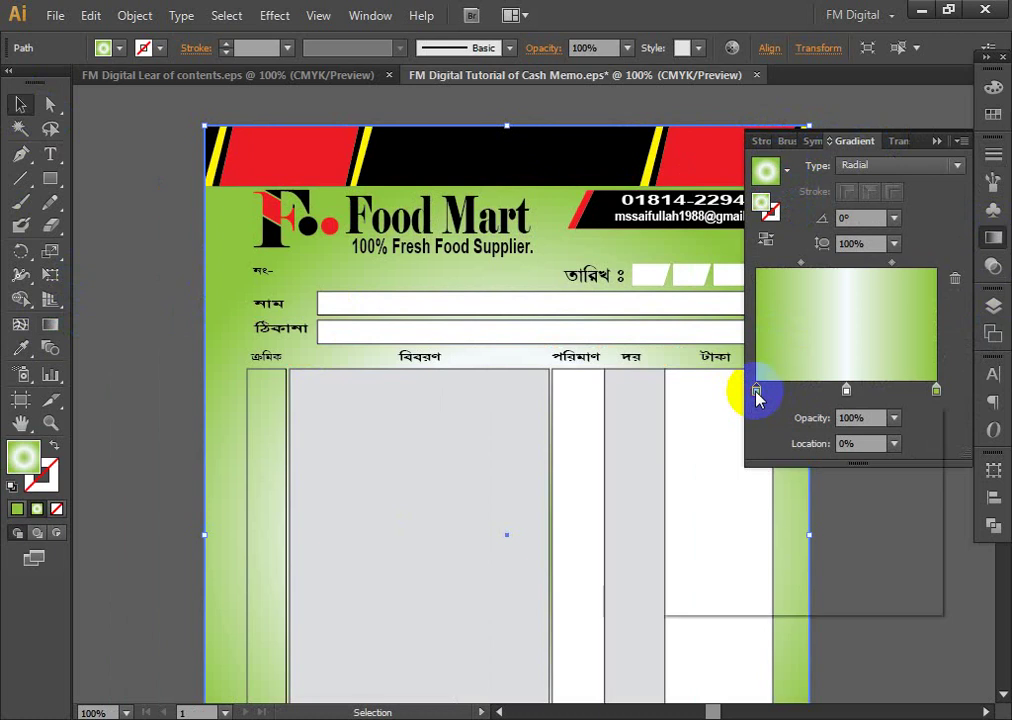
pyautogui.doubleClick(757, 391)
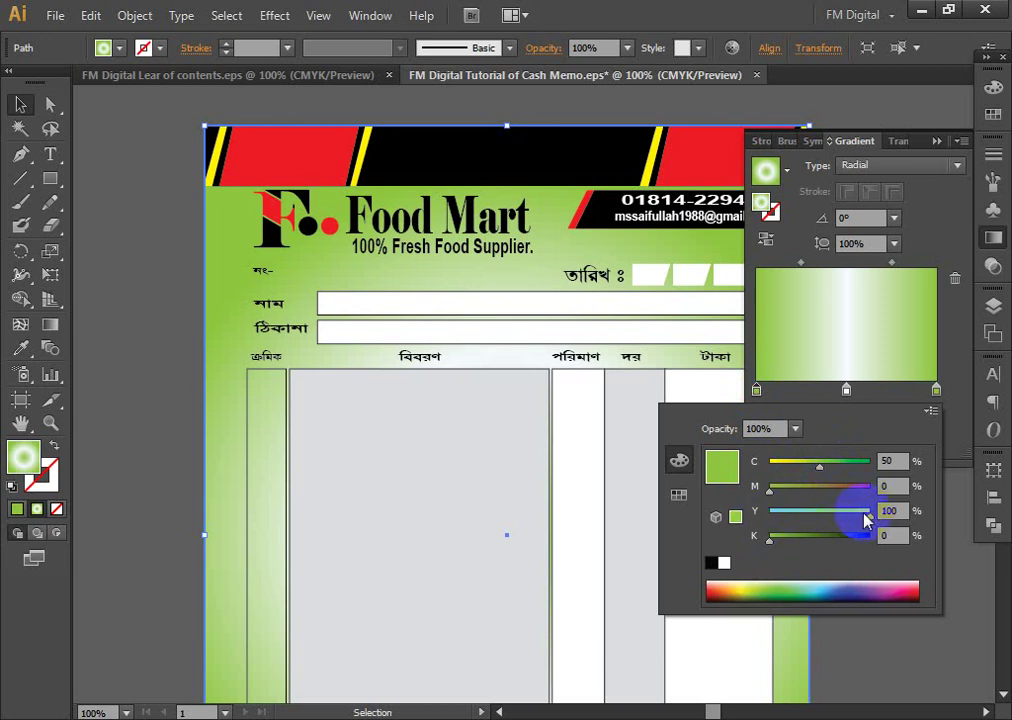
pyautogui.click(847, 391)
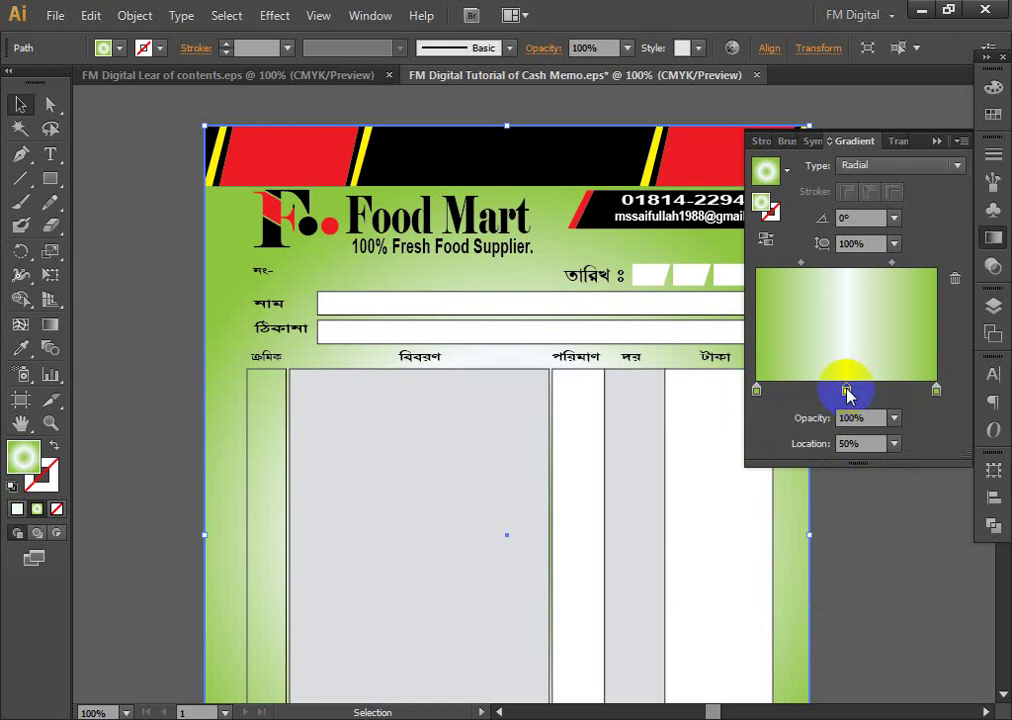
pyautogui.doubleClick(847, 391)
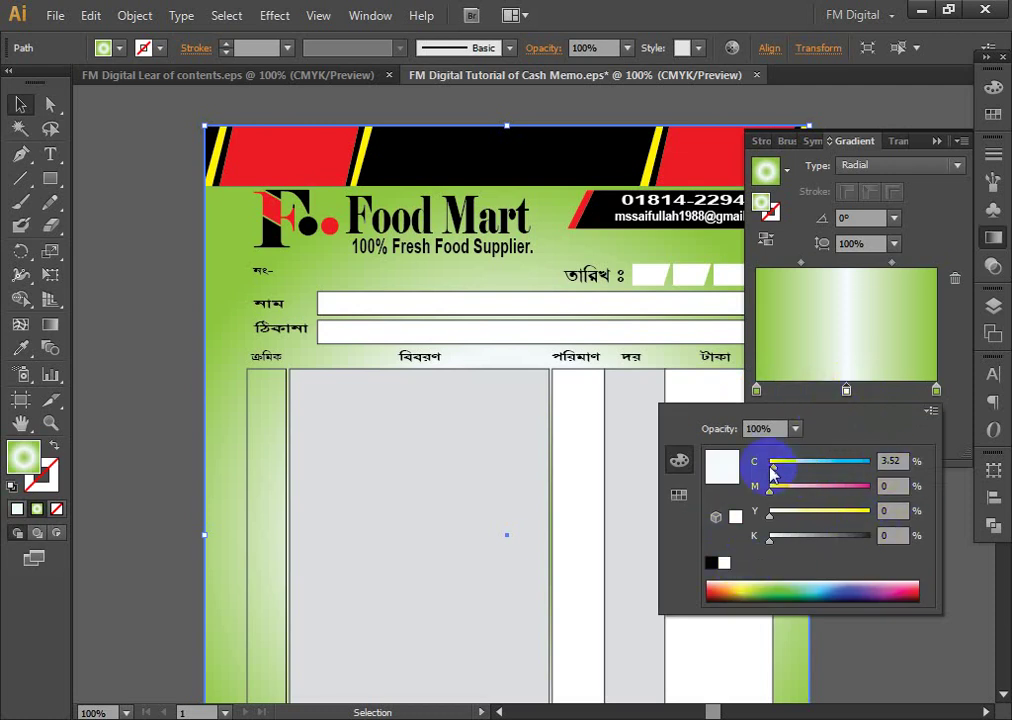
pyautogui.moveTo(772, 473); pyautogui.dragTo(678, 452)
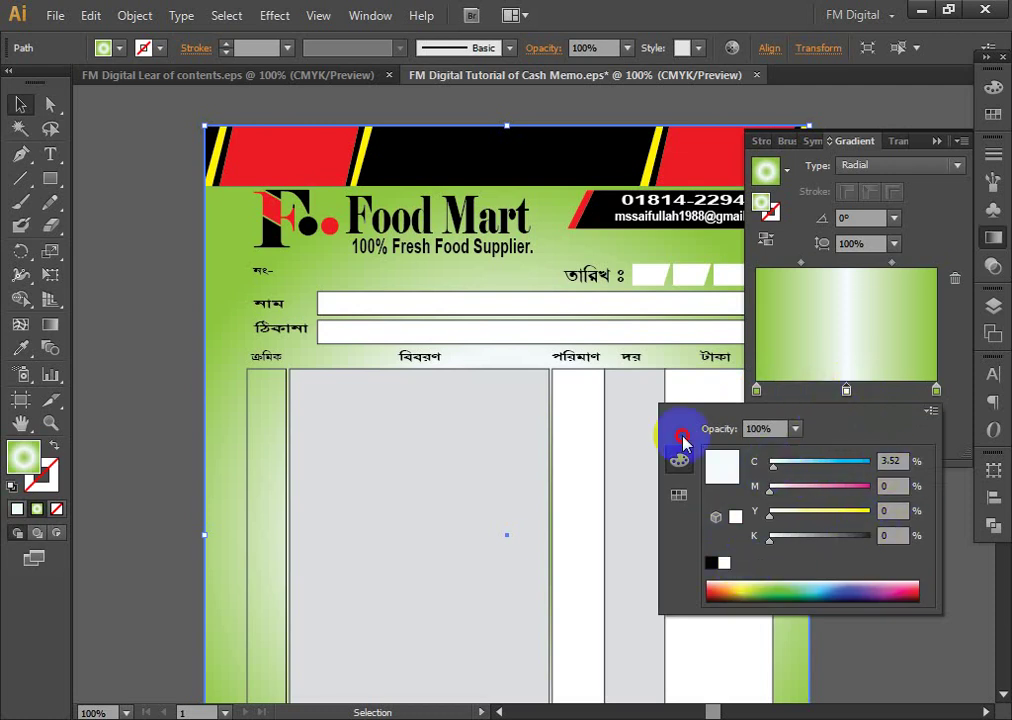
# - Set the right stop to green C 50, M 0, Y 100, K 0 and adjust the aspect ratio
pyautogui.click(937, 392)
pyautogui.doubleClick(937, 392)
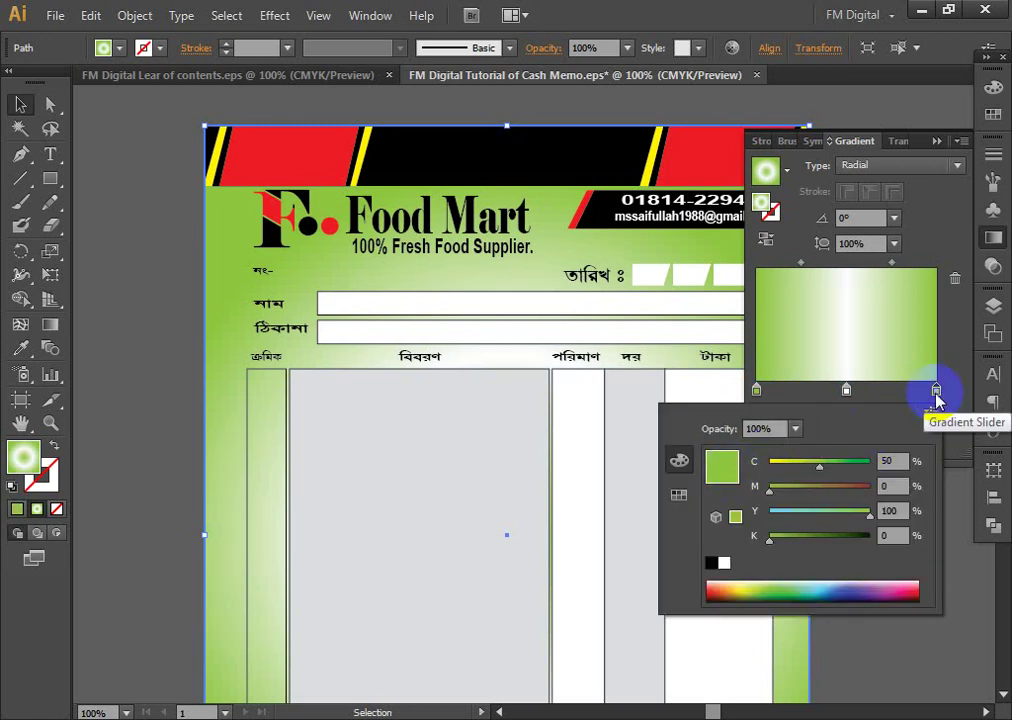
pyautogui.click(866, 307)
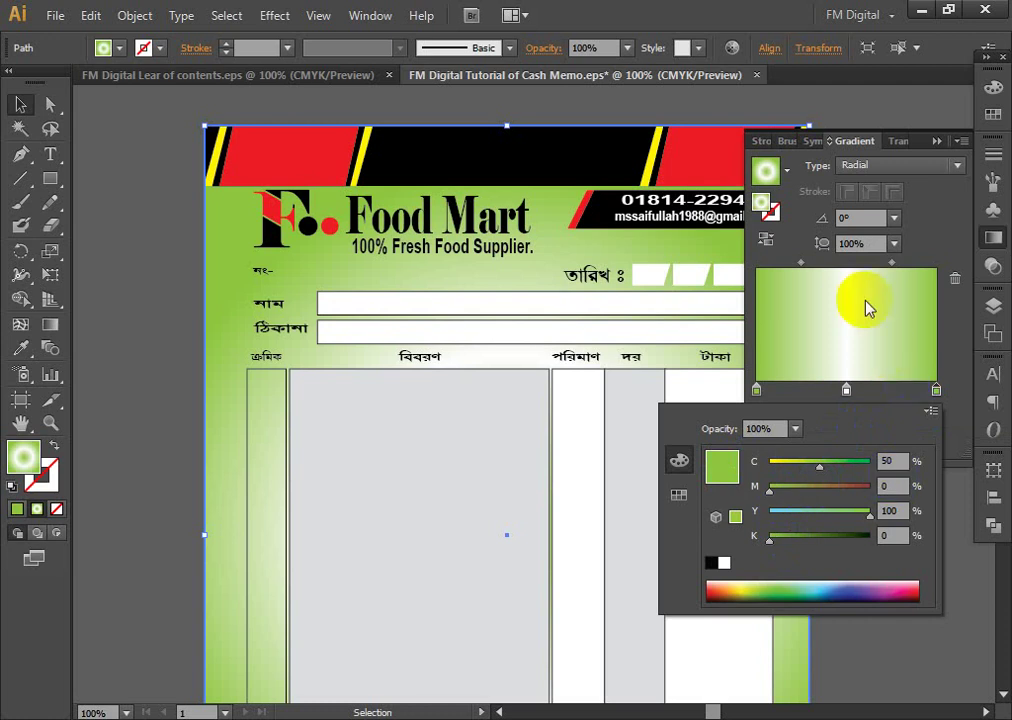
pyautogui.click(893, 250)
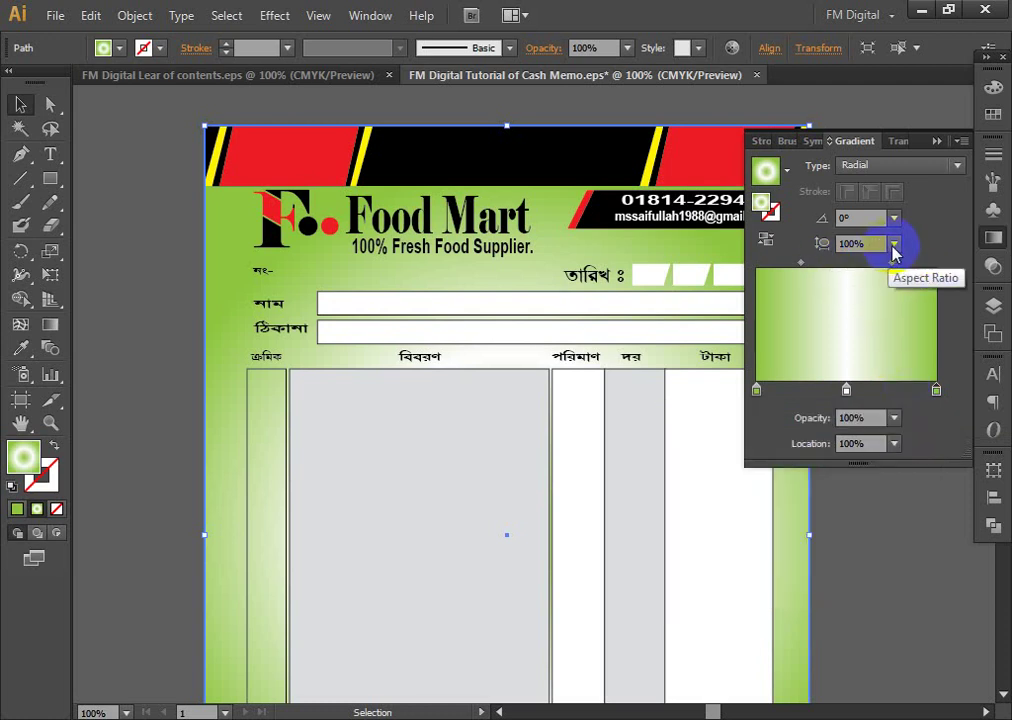
pyautogui.click(853, 243)
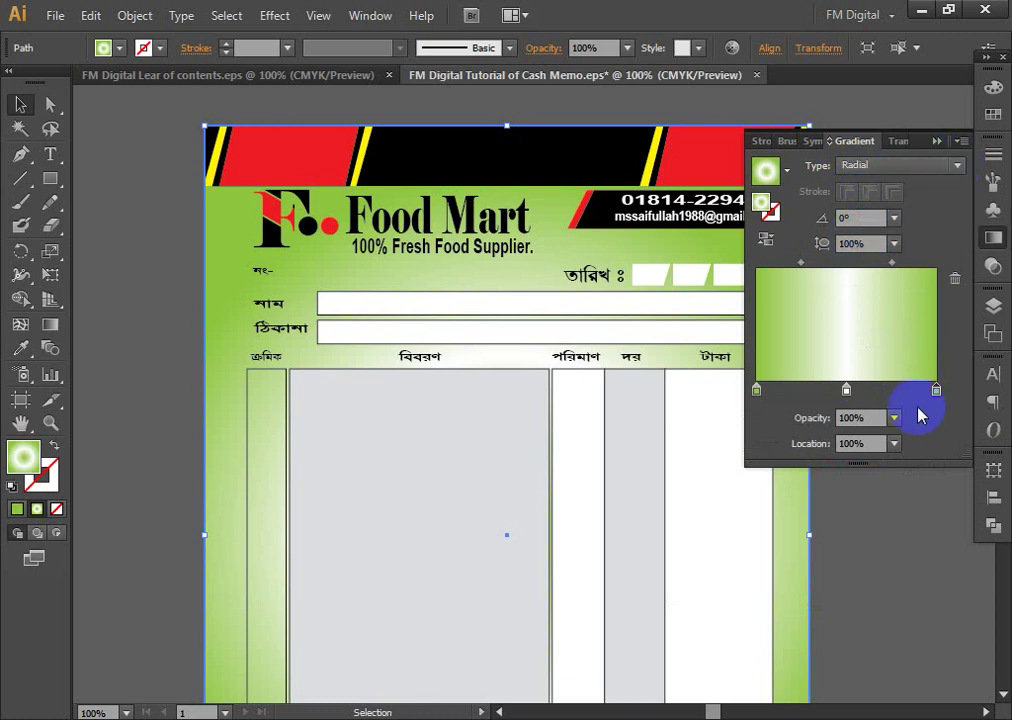
# - Open 'mail, web, cell phone, street and profile icon.eps' via File > Open
pyautogui.click(820, 567)
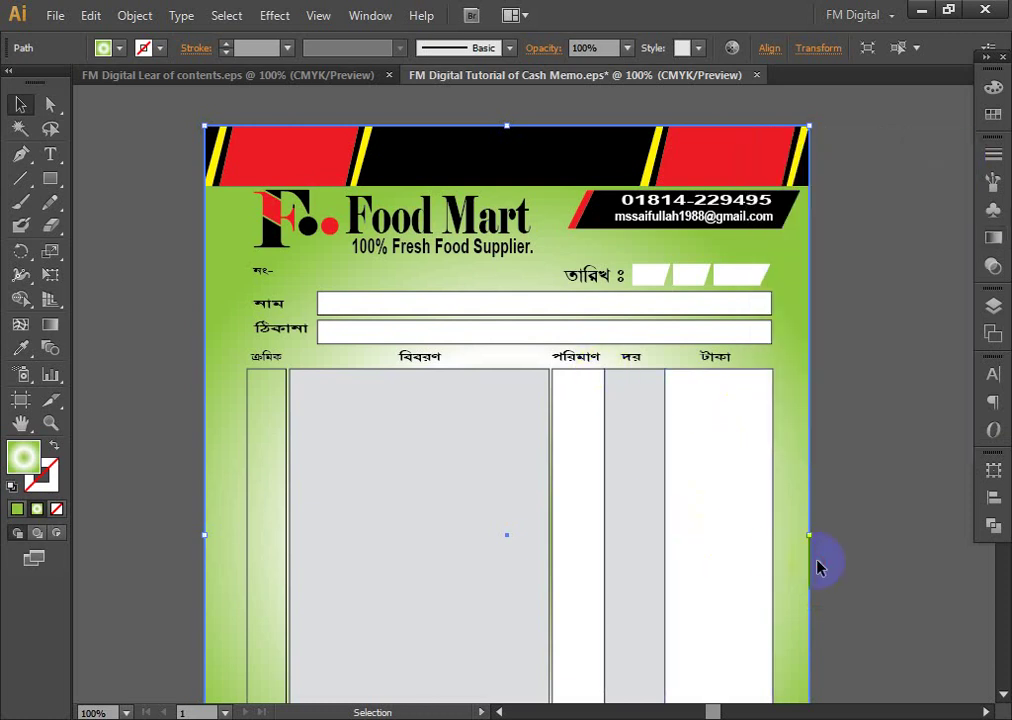
pyautogui.press('space')
pyautogui.scroll(-2, 705, 485)
pyautogui.scroll(-2, 689, 472)
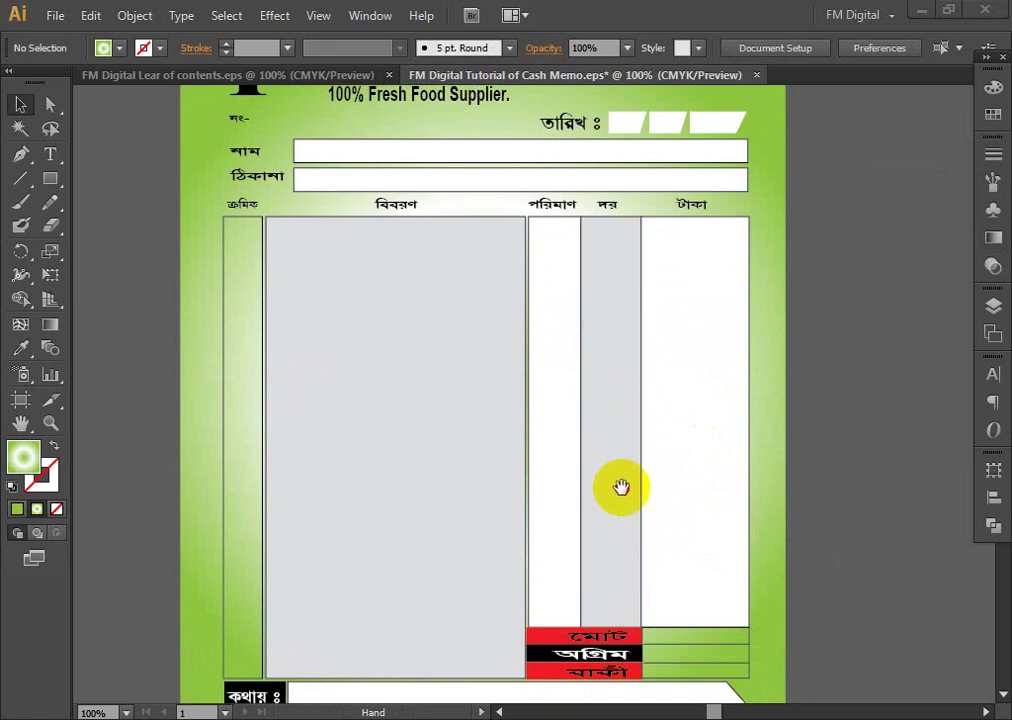
pyautogui.scroll(4, 594, 515)
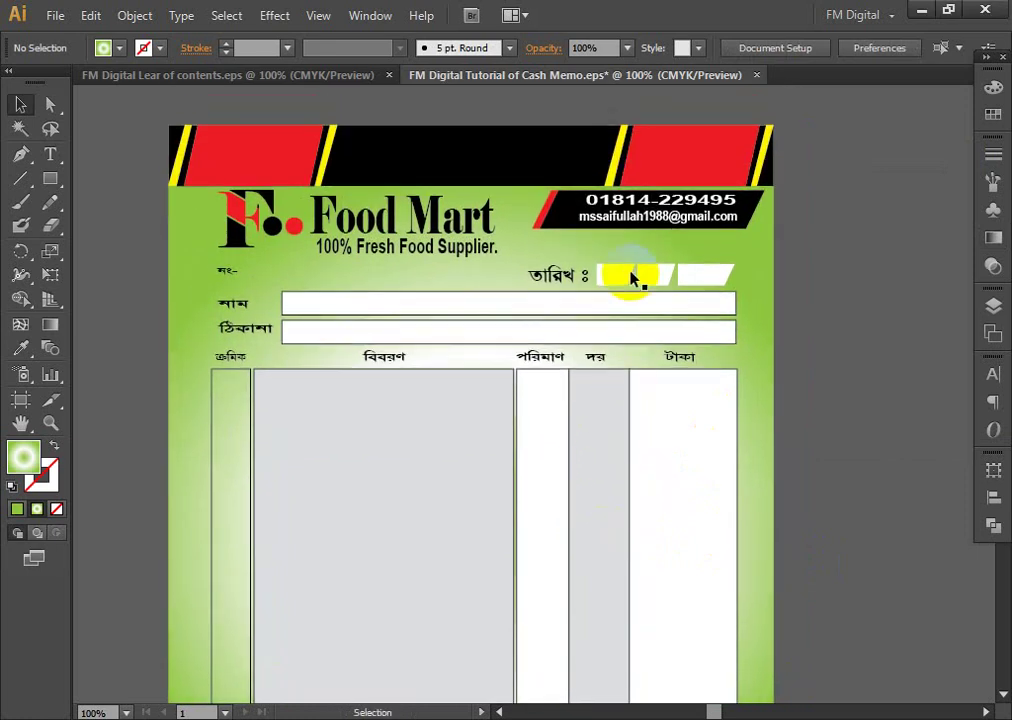
pyautogui.click(58, 15)
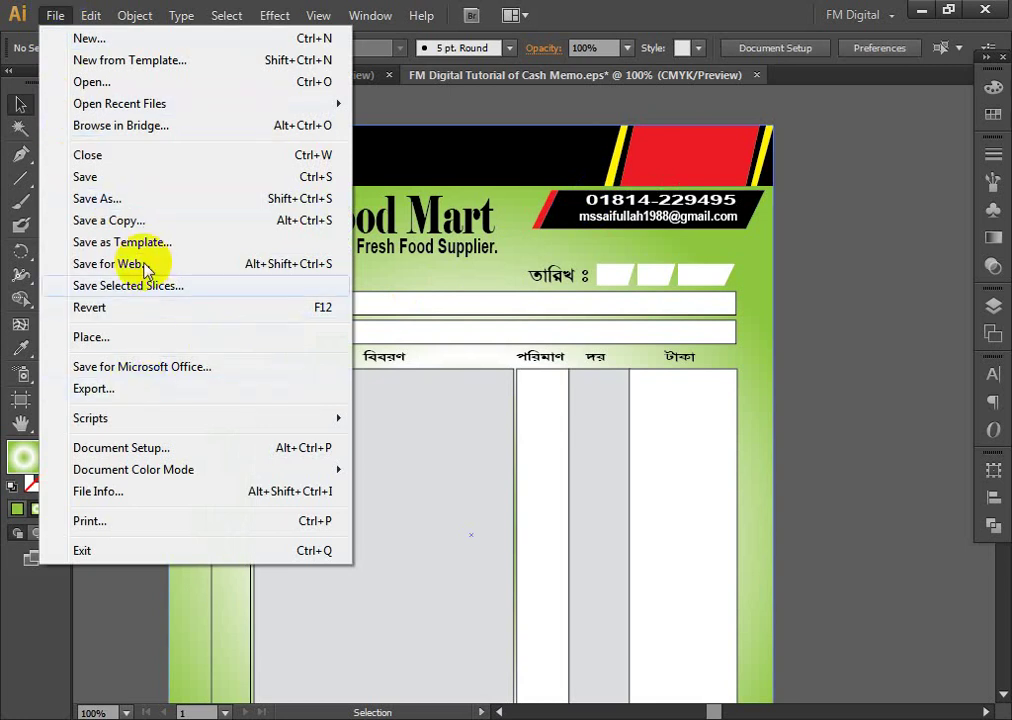
pyautogui.click(92, 82)
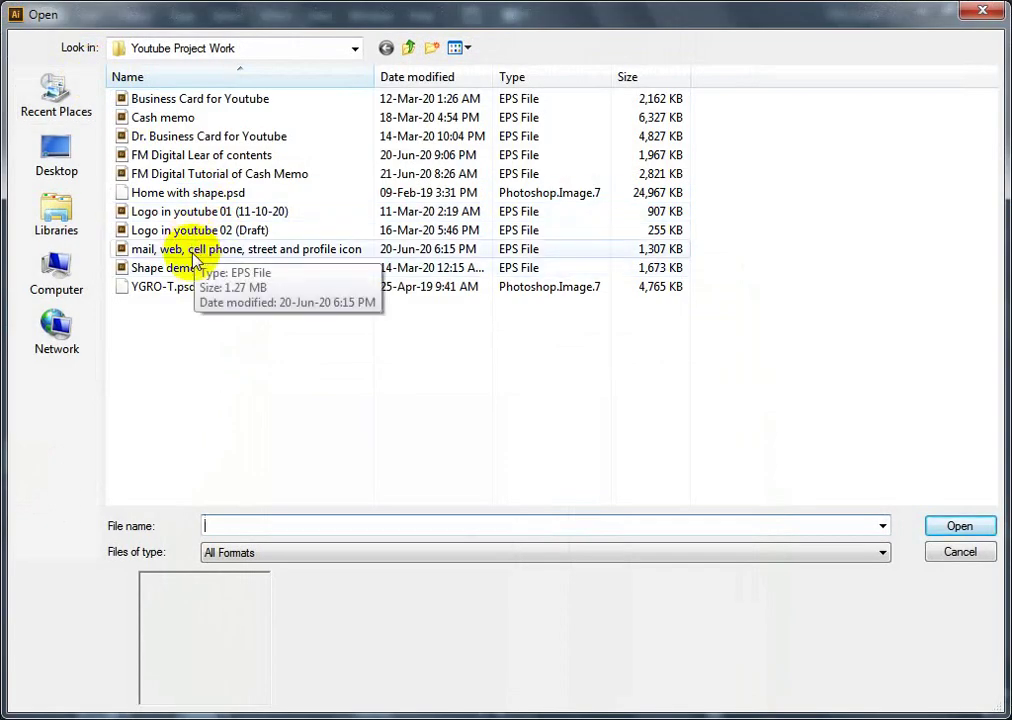
pyautogui.doubleClick(195, 250)
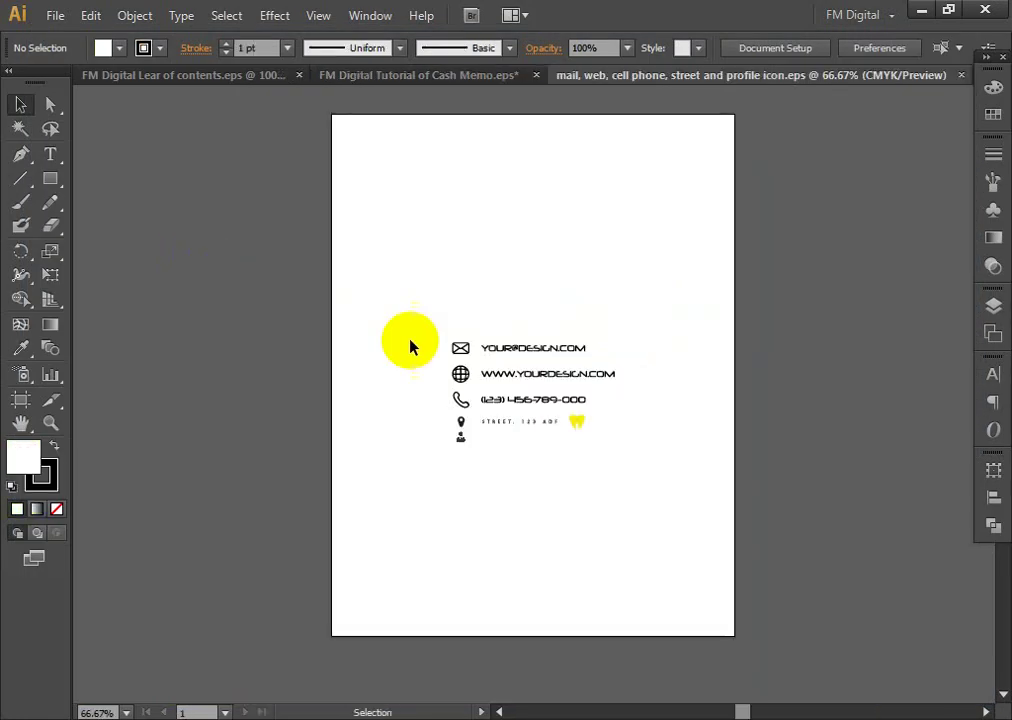
# - Ungroup the group holding all the contact icon rows
pyautogui.click(463, 408)
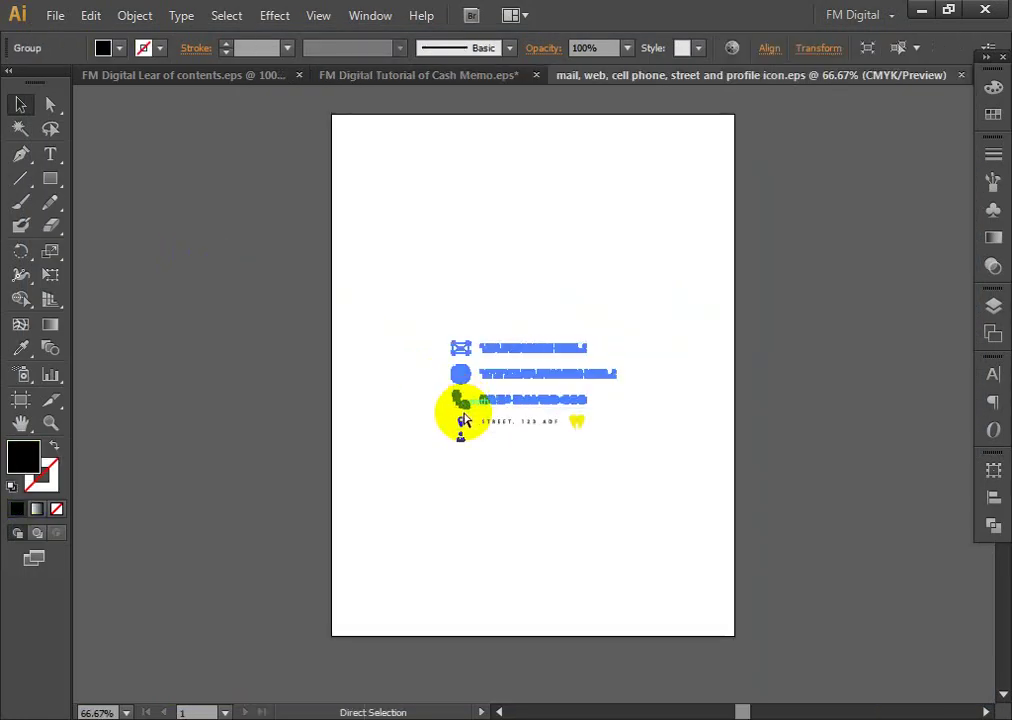
pyautogui.click(502, 452)
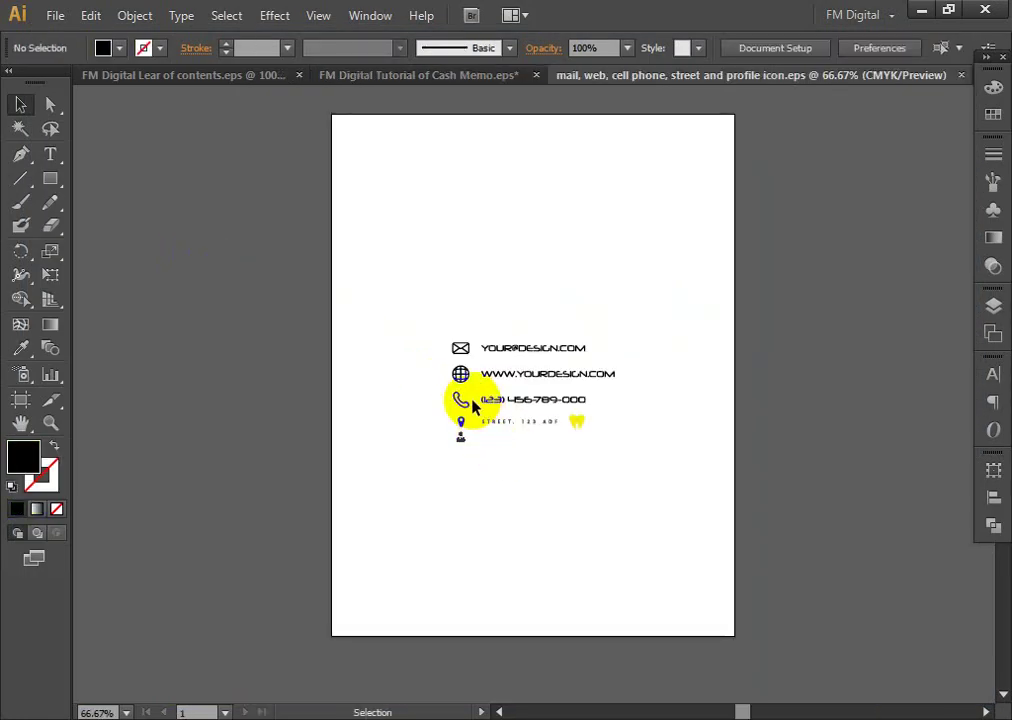
pyautogui.click(472, 406)
pyautogui.rightClick(472, 406)
pyautogui.click(530, 517)
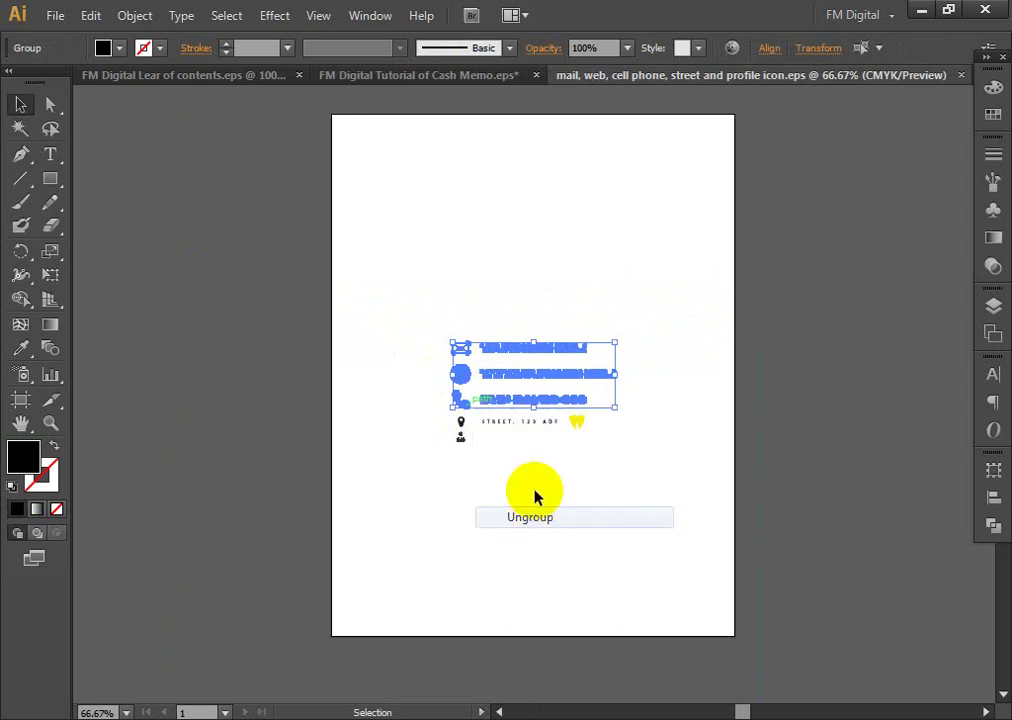
pyautogui.click(422, 400)
# - Ungroup the phone-number row so the phone icon is separate from its number
pyautogui.moveTo(533, 412); pyautogui.dragTo(610, 408)
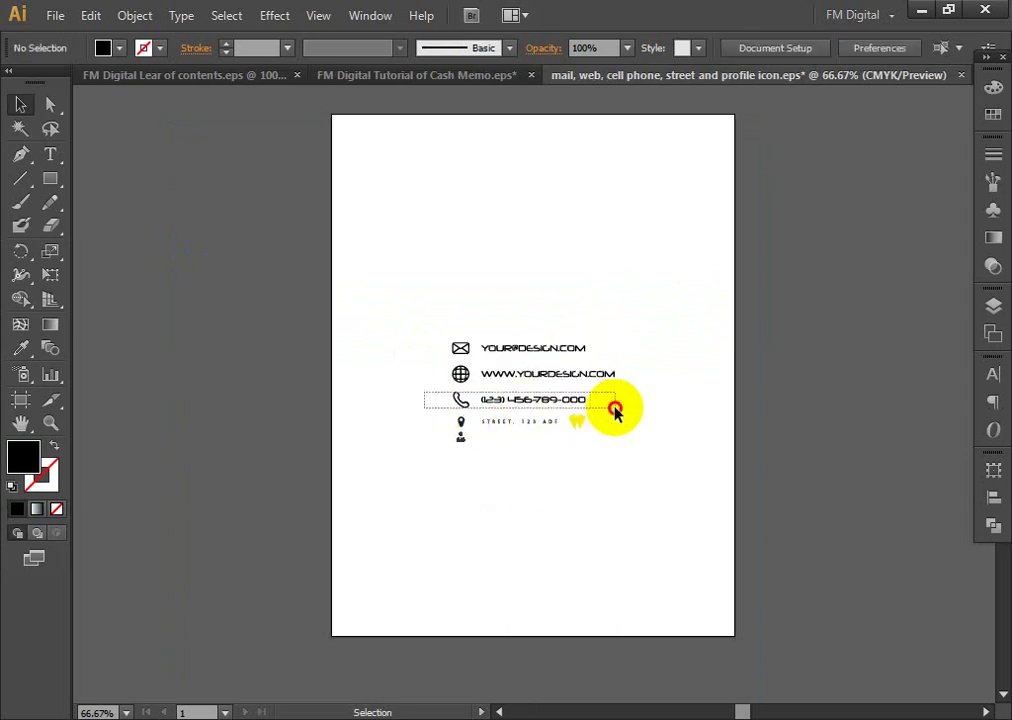
pyautogui.moveTo(479, 407); pyautogui.dragTo(462, 402)
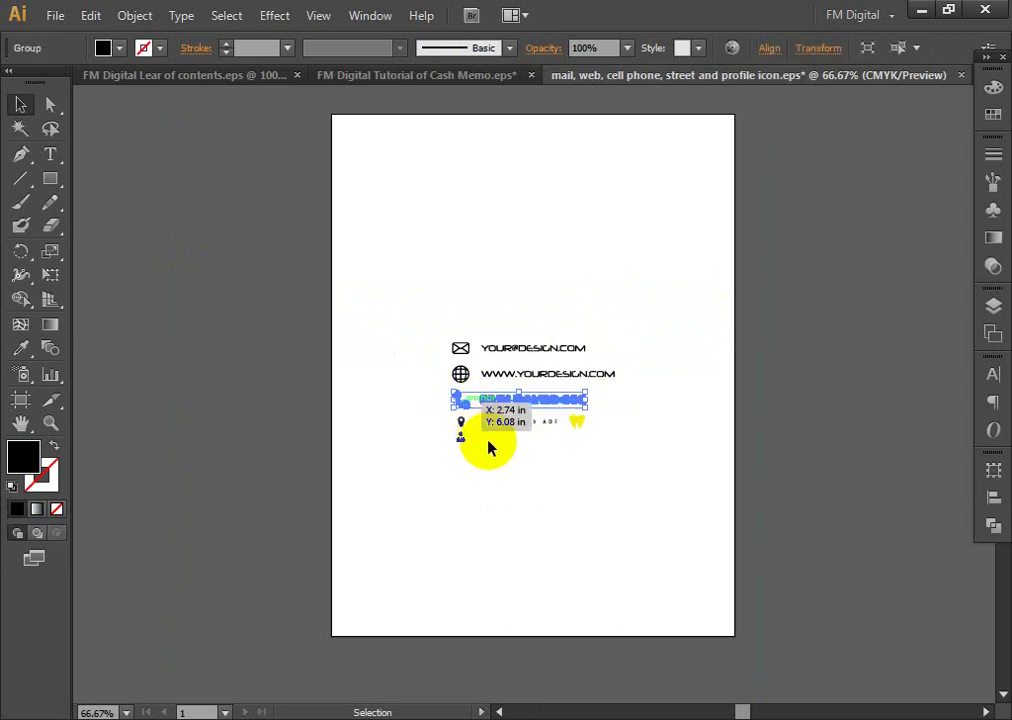
pyautogui.click(490, 405)
pyautogui.rightClick(490, 400)
pyautogui.click(533, 517)
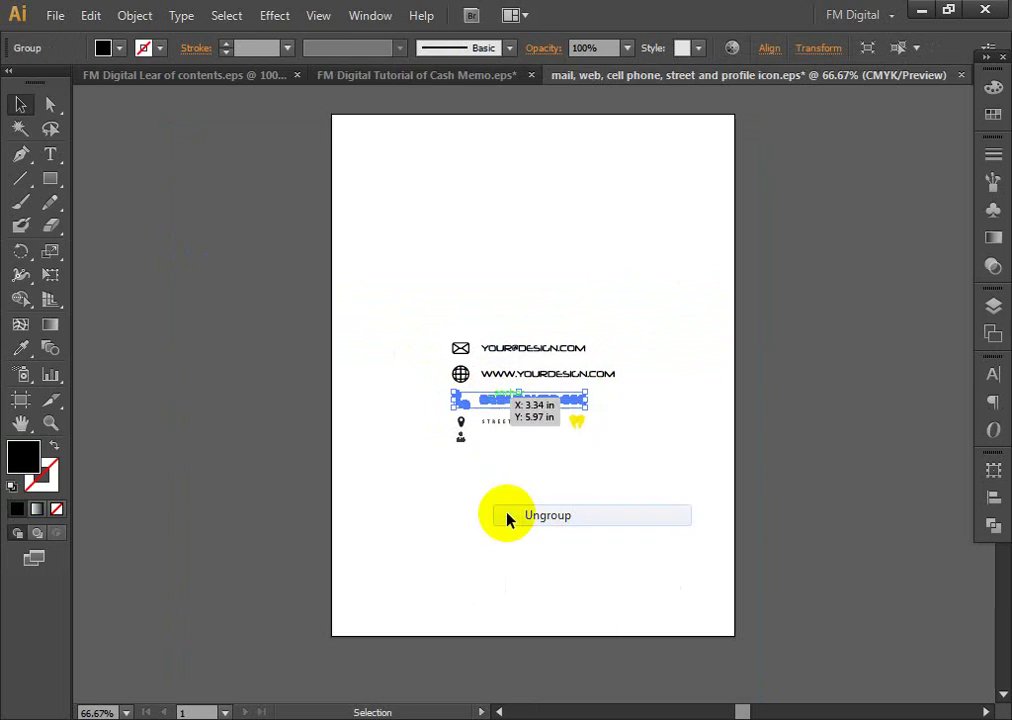
pyautogui.click(475, 405)
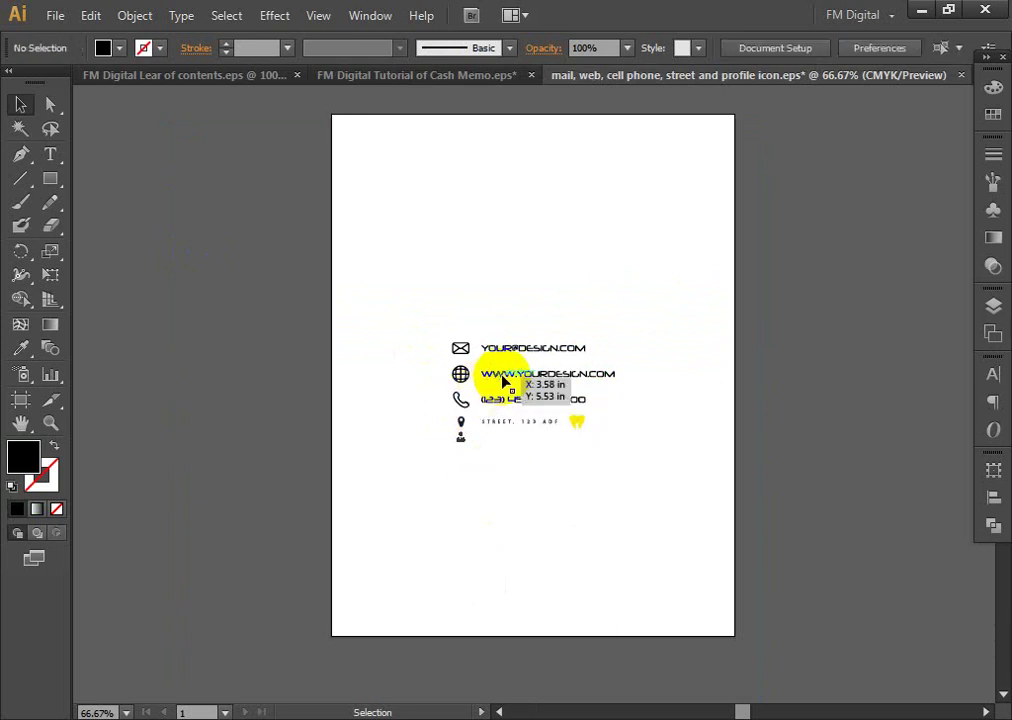
# - Ungroup the email row, then select the envelope, phone and pin icons together
pyautogui.click(462, 373)
pyautogui.rightClick(461, 358)
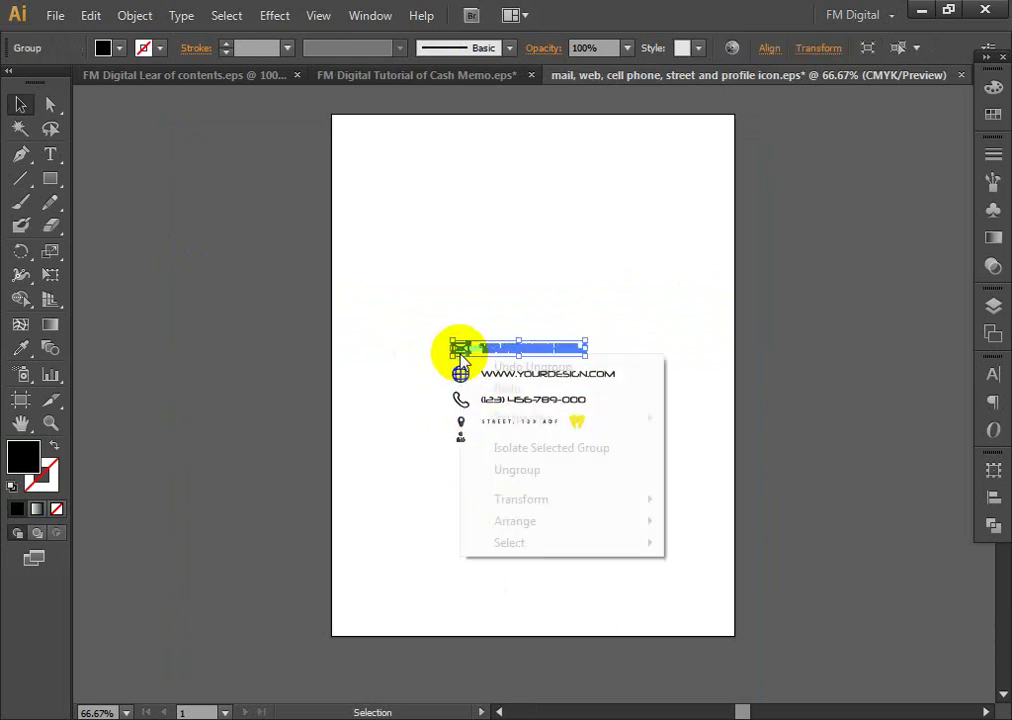
pyautogui.click(505, 470)
pyautogui.click(474, 535)
pyautogui.moveTo(471, 438); pyautogui.dragTo(462, 352)
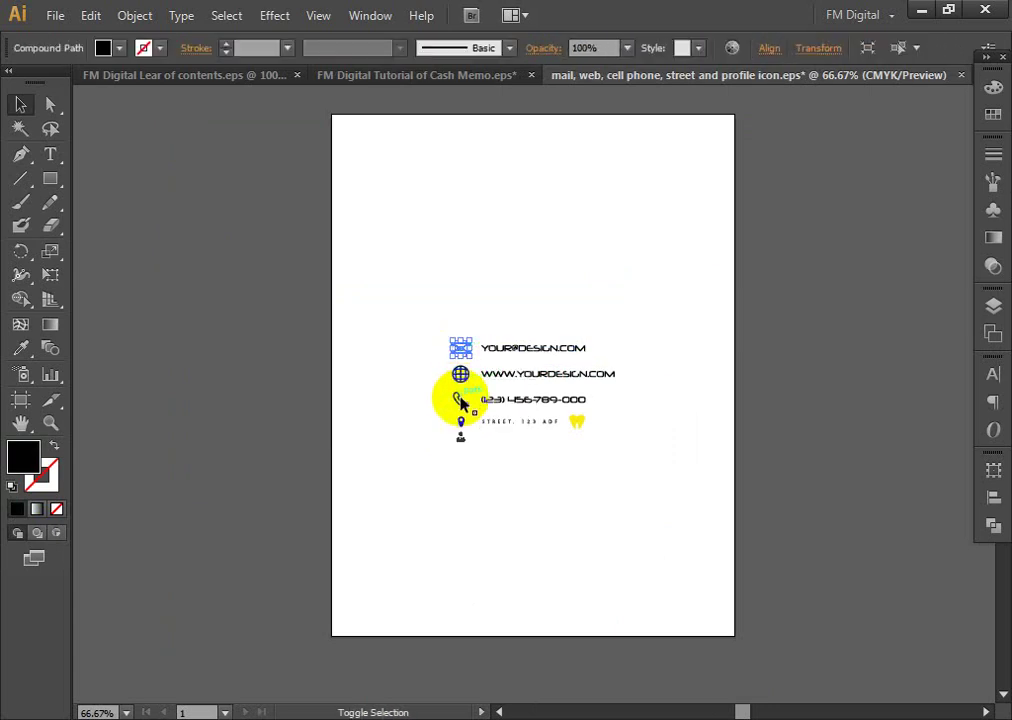
pyautogui.moveTo(463, 407); pyautogui.dragTo(460, 426)
# - Paste the envelope, phone and pin icons into the cash memo, envelope beside the phone number
pyautogui.click(521, 512)
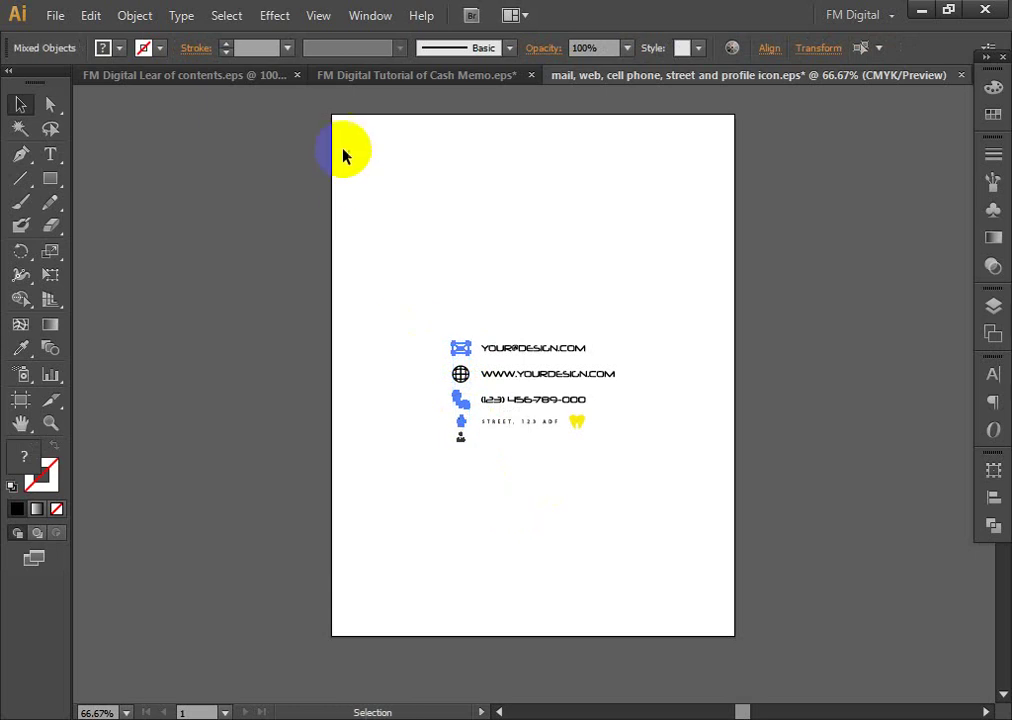
pyautogui.click(348, 78)
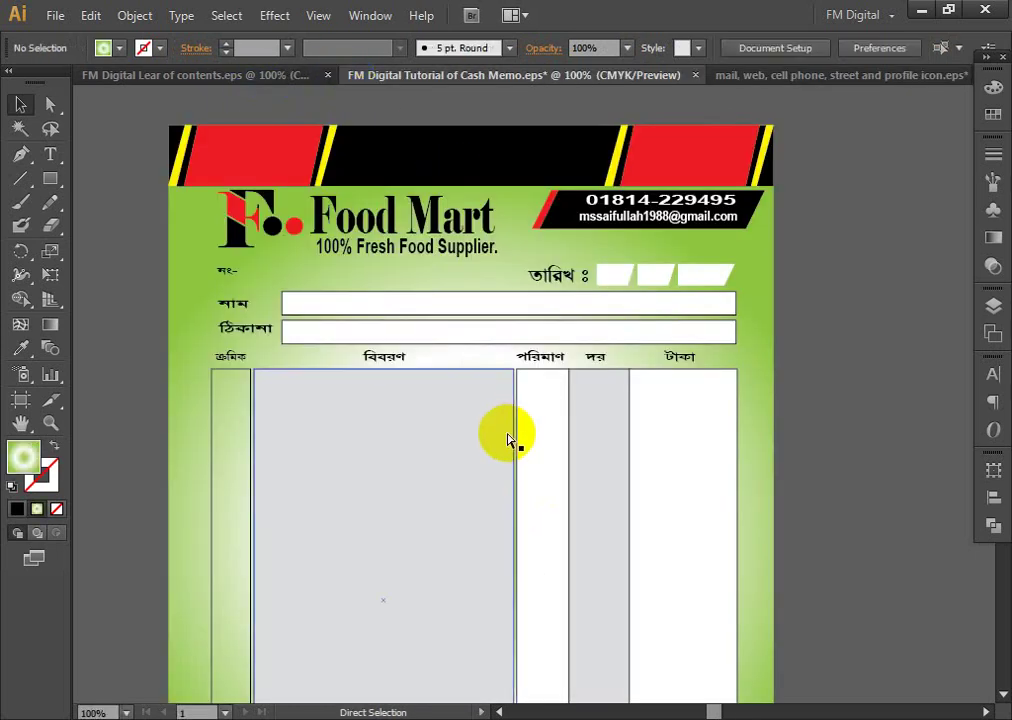
pyautogui.hotkey('ctrl', 'v')
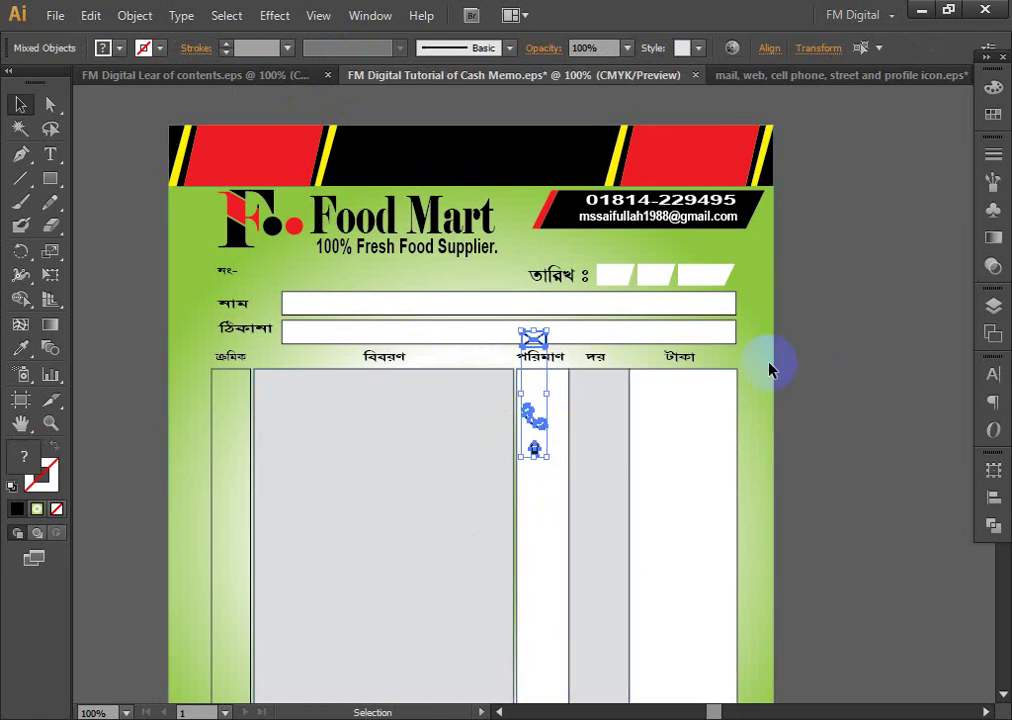
pyautogui.click(770, 366)
pyautogui.moveTo(538, 343); pyautogui.dragTo(573, 195)
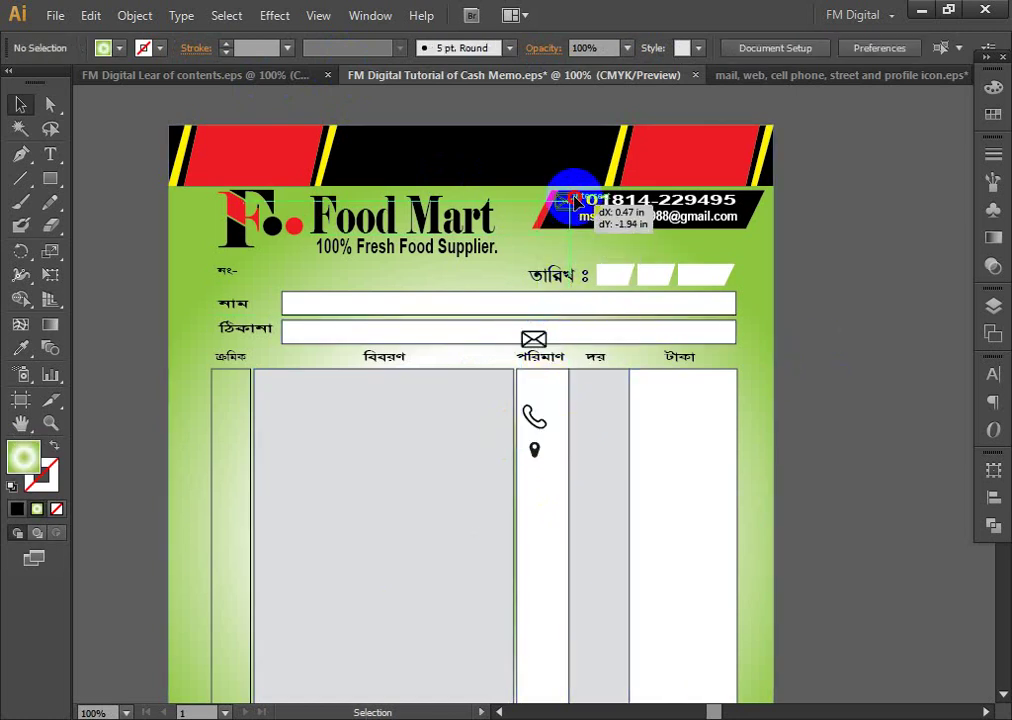
pyautogui.moveTo(573, 195); pyautogui.dragTo(571, 205)
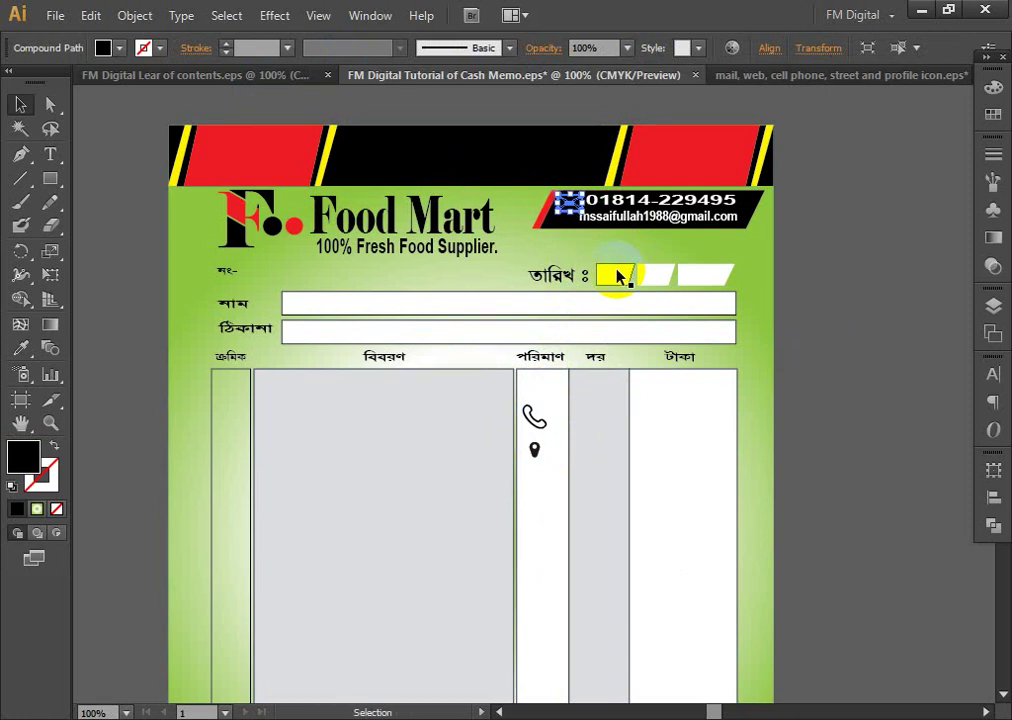
# - Fill the envelope icon white using the Color panel sliders
pyautogui.click(993, 114)
pyautogui.click(993, 88)
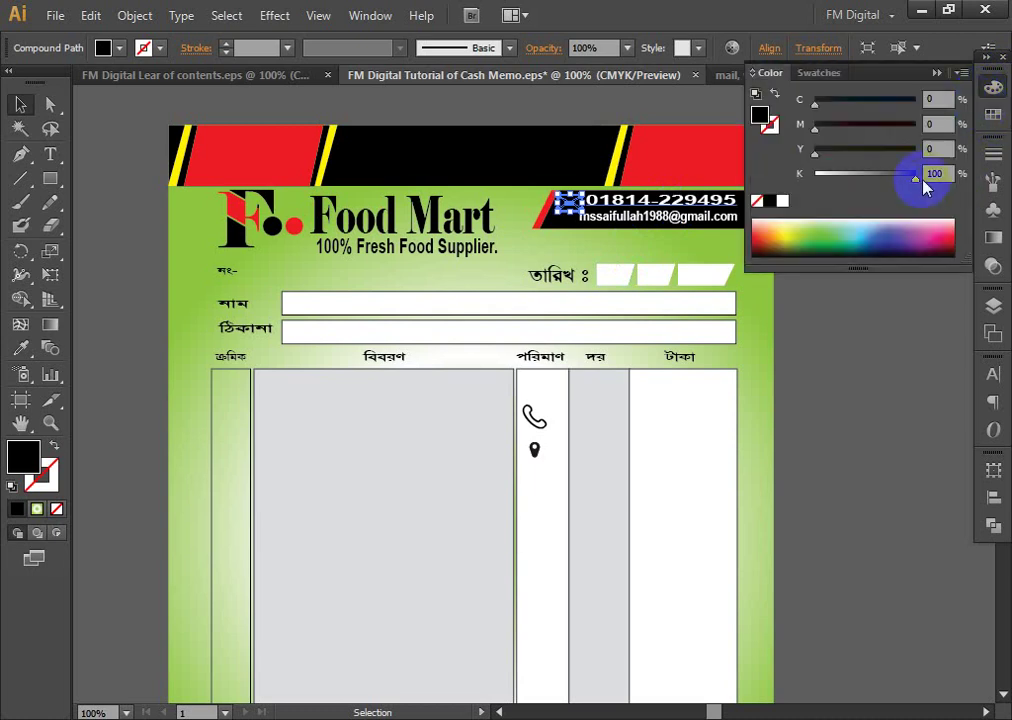
pyautogui.moveTo(915, 176); pyautogui.dragTo(838, 178)
pyautogui.click(813, 395)
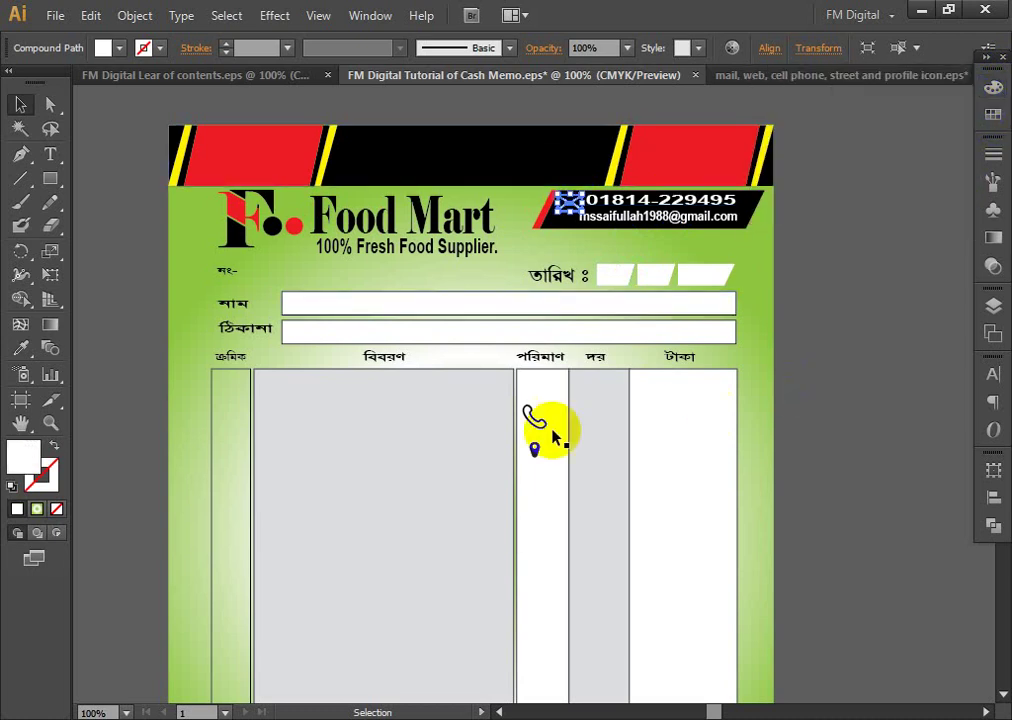
# - Fill the phone and pin icons in the column white
pyautogui.click(533, 418)
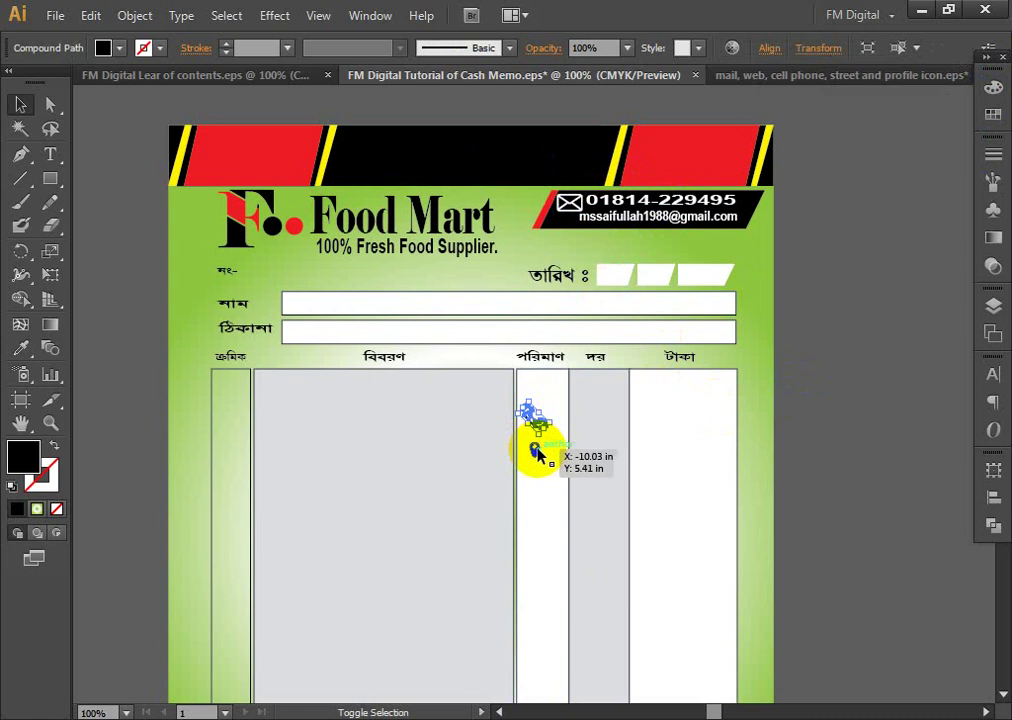
pyautogui.keyDown('shift'); pyautogui.click(535, 449); pyautogui.keyUp('shift')
pyautogui.click(993, 88)
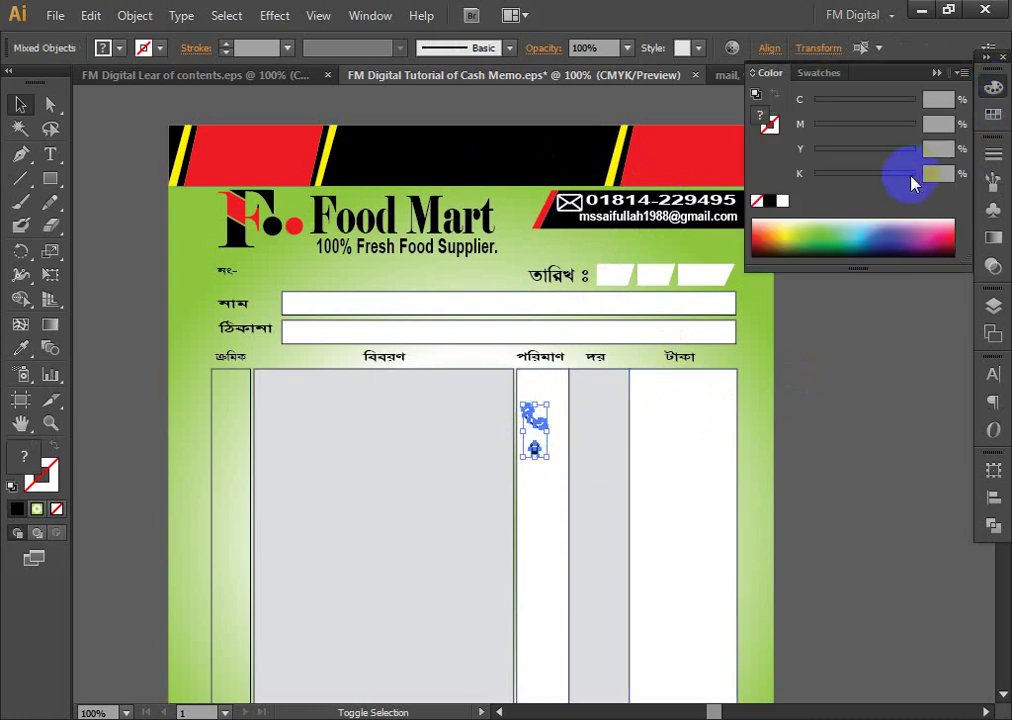
pyautogui.click(845, 443)
pyautogui.press('Delete')
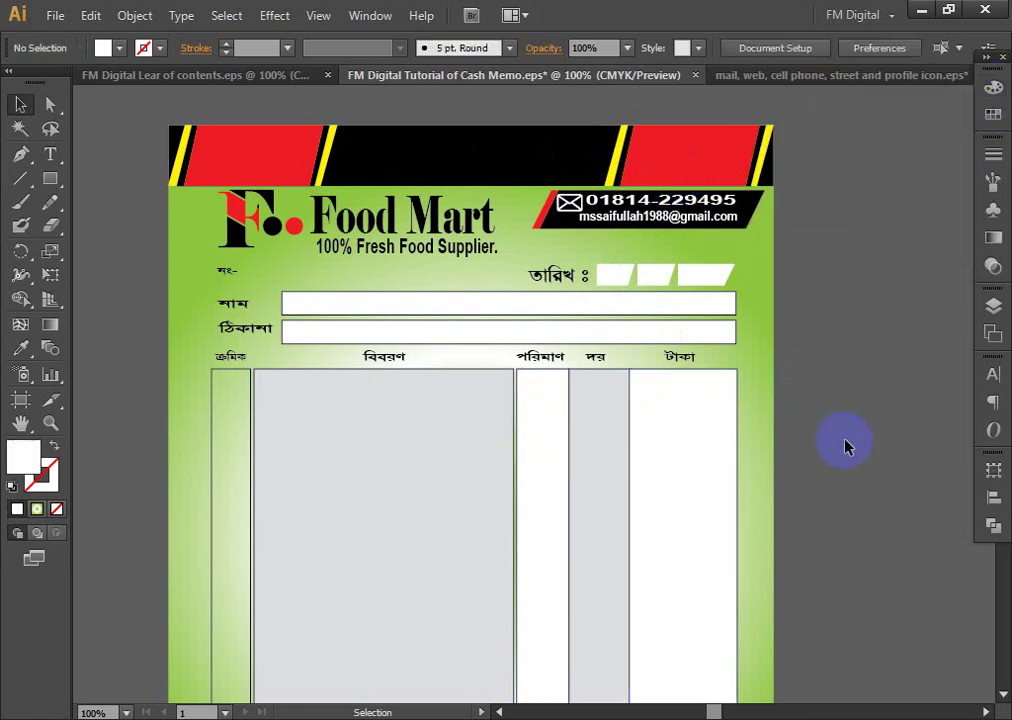
pyautogui.moveTo(520, 424)
pyautogui.mouseDown()
pyautogui.moveTo(533, 420)
pyautogui.moveTo(560, 228)
pyautogui.moveTo(545, 438)
pyautogui.mouseUp()
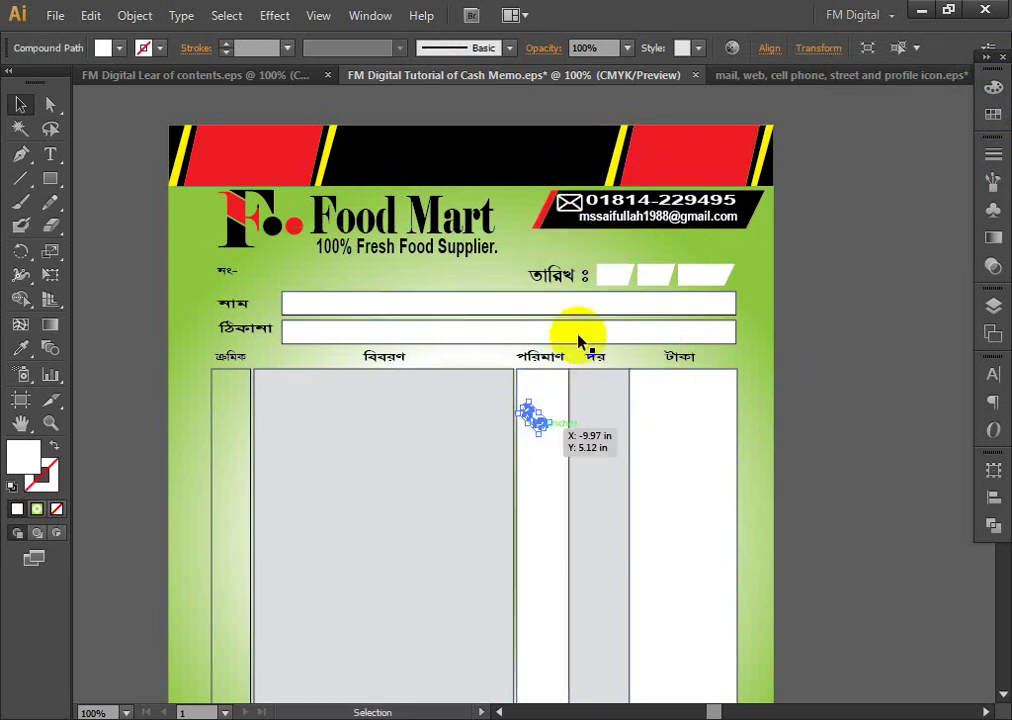
pyautogui.click(873, 298)
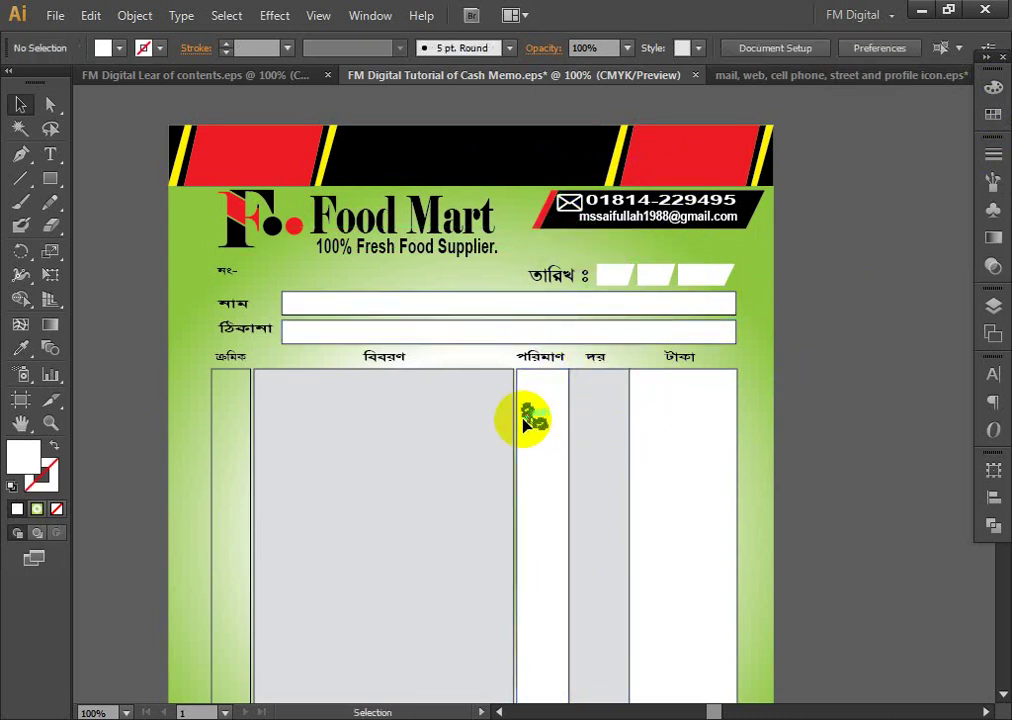
# - Move the white phone icon up toward the contact details and drag the pin toward the footer
pyautogui.click(533, 421)
pyautogui.moveTo(533, 421); pyautogui.dragTo(535, 421)
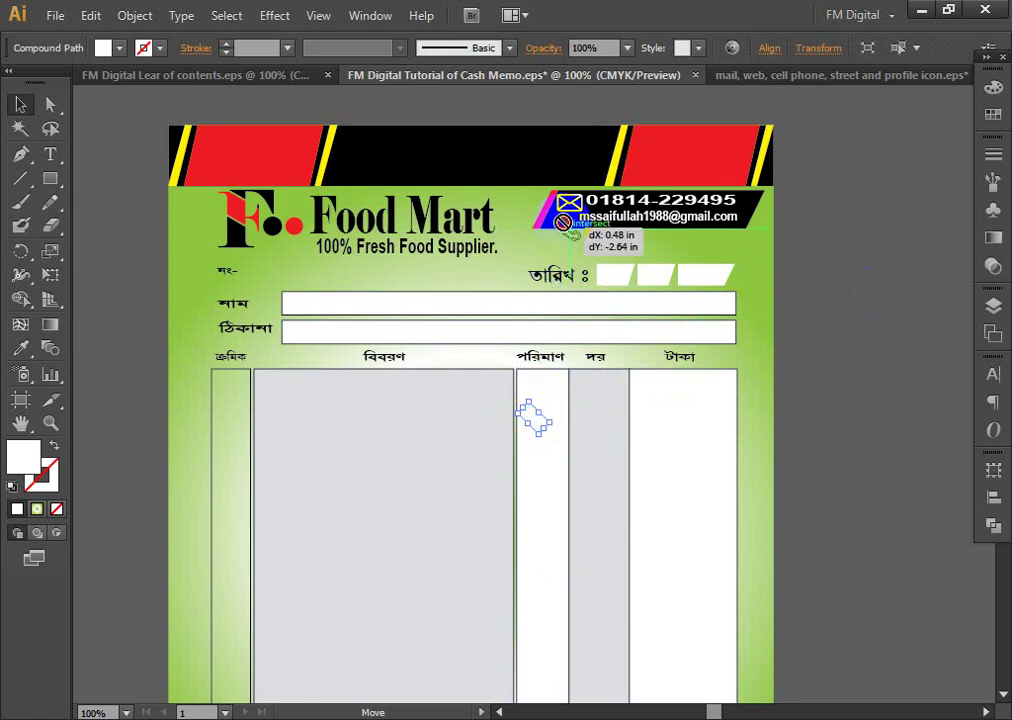
pyautogui.moveTo(533, 418)
pyautogui.mouseDown()
pyautogui.moveTo(573, 254)
pyautogui.moveTo(563, 226)
pyautogui.mouseUp()
pyautogui.click(576, 398)
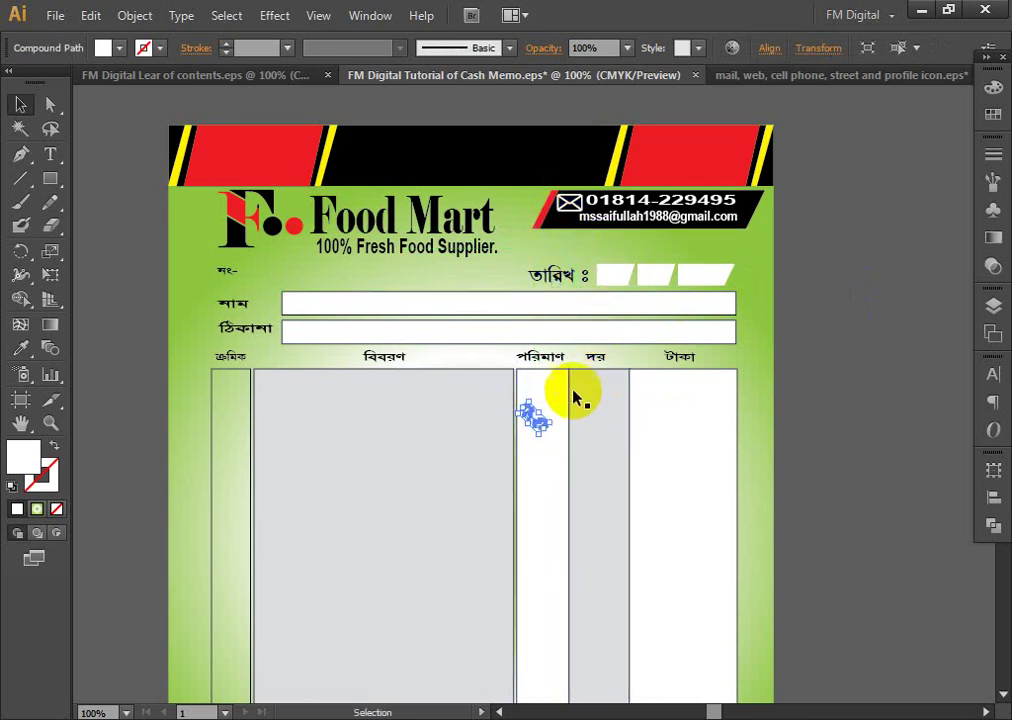
pyautogui.moveTo(535, 409)
pyautogui.mouseDown()
pyautogui.moveTo(535, 255)
pyautogui.moveTo(370, 655)
pyautogui.mouseUp()
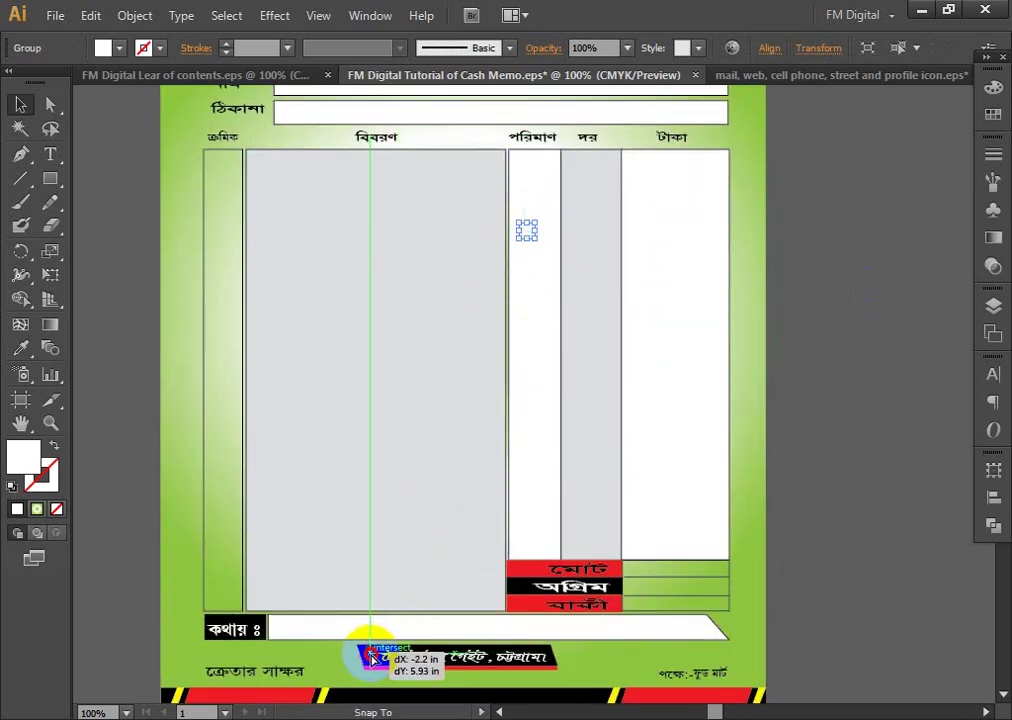
# - Place and resize the white pin icon at the start of the footer address banner
pyautogui.moveTo(370, 655); pyautogui.dragTo(368, 655)
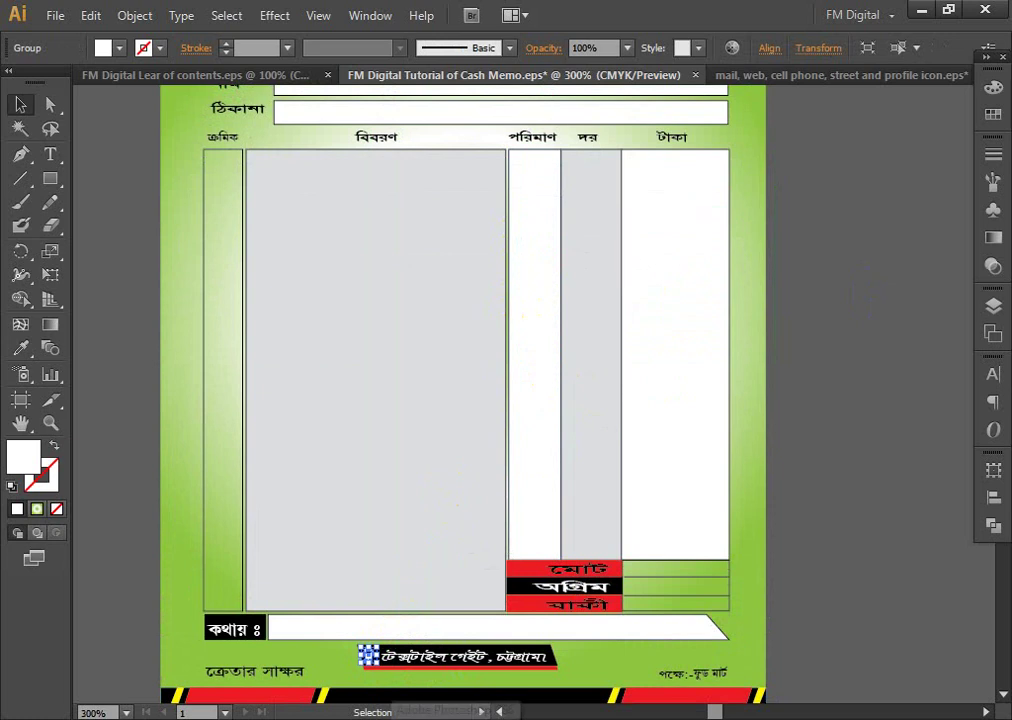
pyautogui.hotkey('ctrl', '+')
pyautogui.hotkey('ctrl', '+')
pyautogui.hotkey('ctrl', '+')
pyautogui.moveTo(499, 603)
pyautogui.mouseDown()
pyautogui.moveTo(533, 381)
pyautogui.moveTo(578, 456)
pyautogui.moveTo(603, 472)
pyautogui.moveTo(601, 452)
pyautogui.moveTo(530, 460)
pyautogui.moveTo(572, 409)
pyautogui.moveTo(616, 422)
pyautogui.mouseUp()
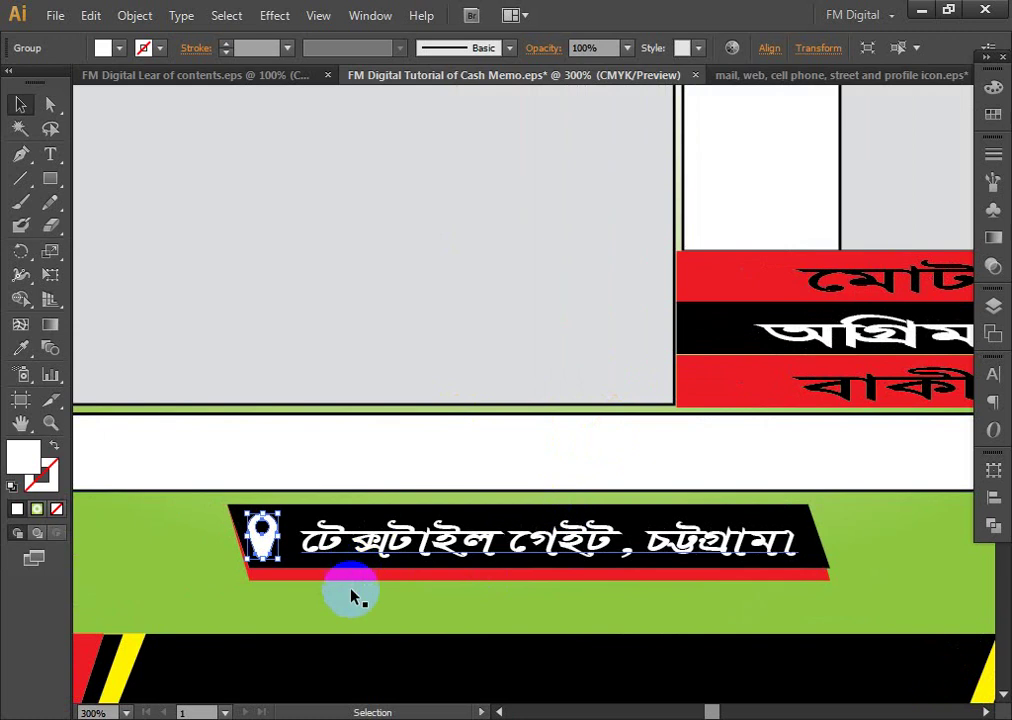
pyautogui.keyDown('shift'); pyautogui.click(276, 562); pyautogui.keyUp('shift')
pyautogui.moveTo(276, 562); pyautogui.dragTo(380, 612)
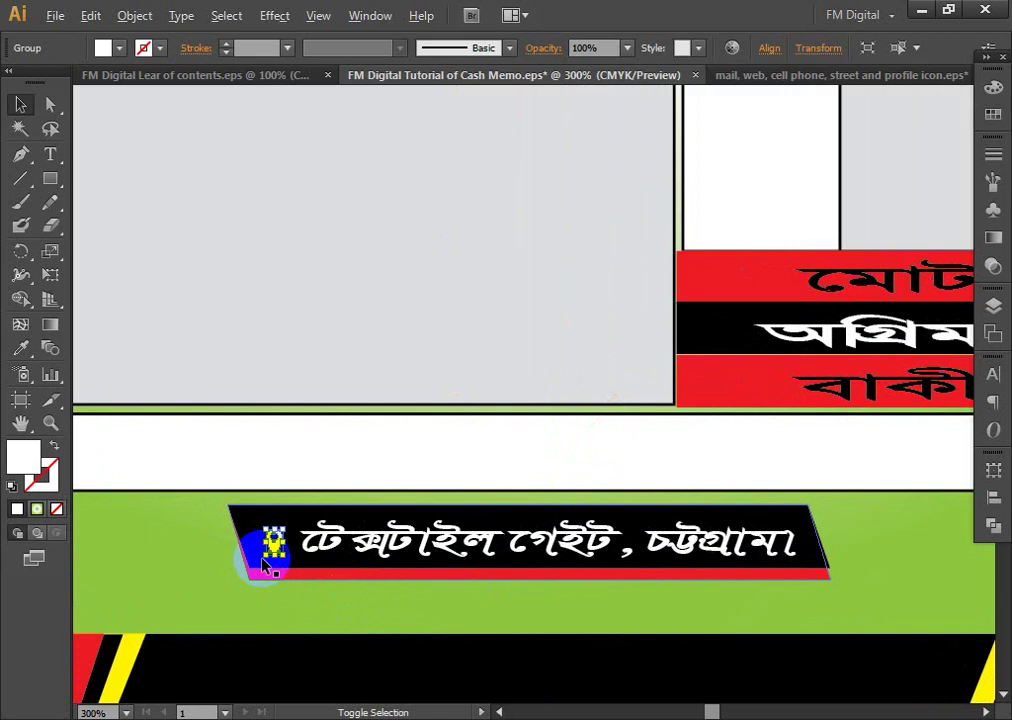
pyautogui.click(284, 557)
pyautogui.moveTo(283, 558); pyautogui.dragTo(291, 567)
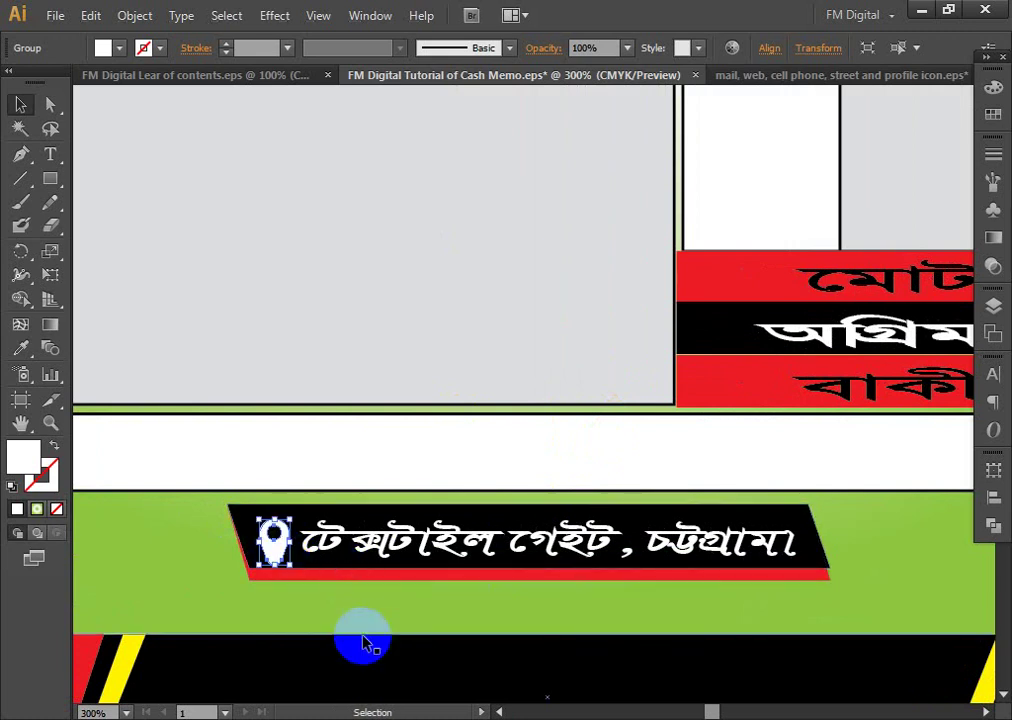
pyautogui.moveTo(806, 372)
pyautogui.mouseDown()
pyautogui.moveTo(750, 335)
pyautogui.moveTo(816, 511)
pyautogui.moveTo(768, 366)
pyautogui.moveTo(746, 357)
pyautogui.moveTo(742, 505)
pyautogui.moveTo(768, 357)
pyautogui.moveTo(655, 427)
pyautogui.moveTo(655, 395)
pyautogui.moveTo(589, 386)
pyautogui.mouseUp()
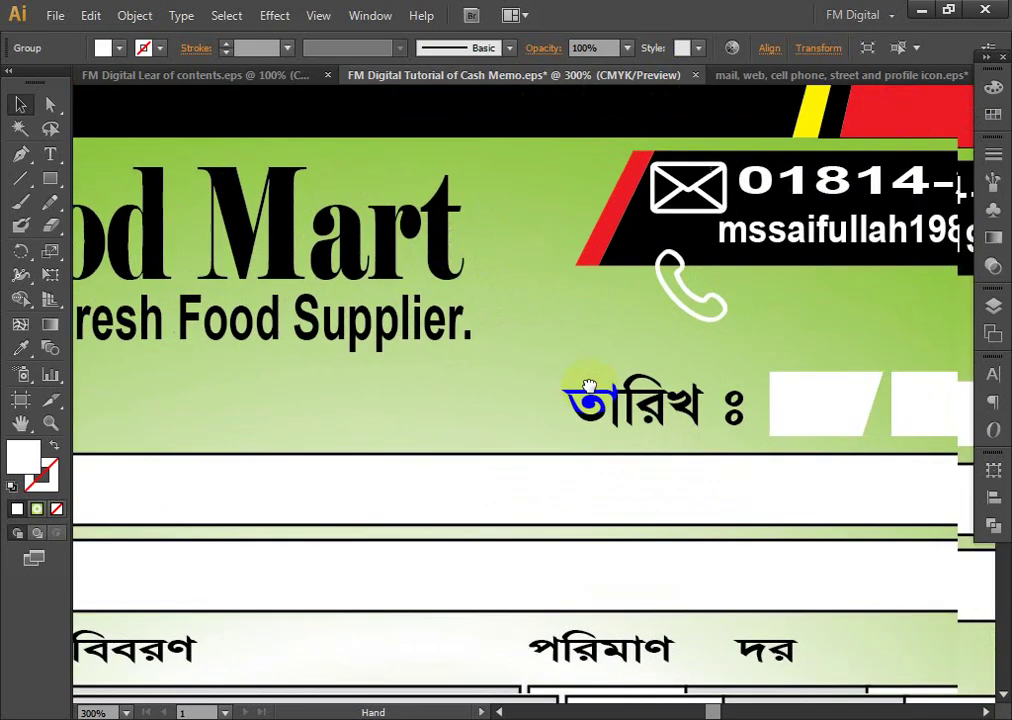
# - Shrink the header envelope icon and nudge it up and right
pyautogui.click(690, 186)
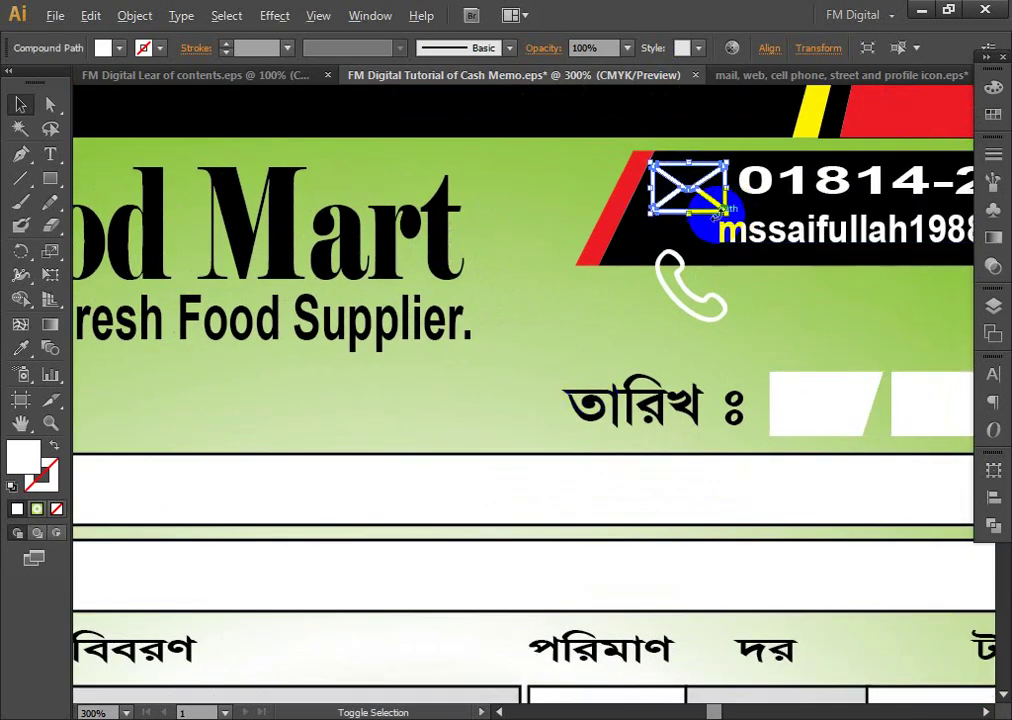
pyautogui.moveTo(720, 210); pyautogui.dragTo(731, 212)
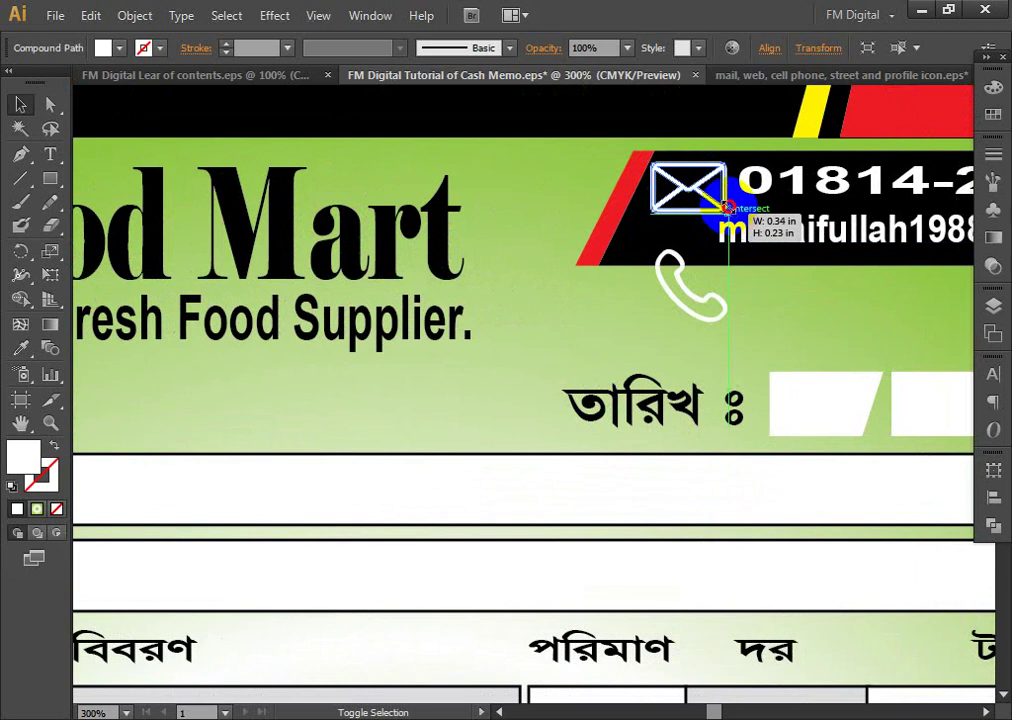
pyautogui.moveTo(727, 207); pyautogui.dragTo(717, 205)
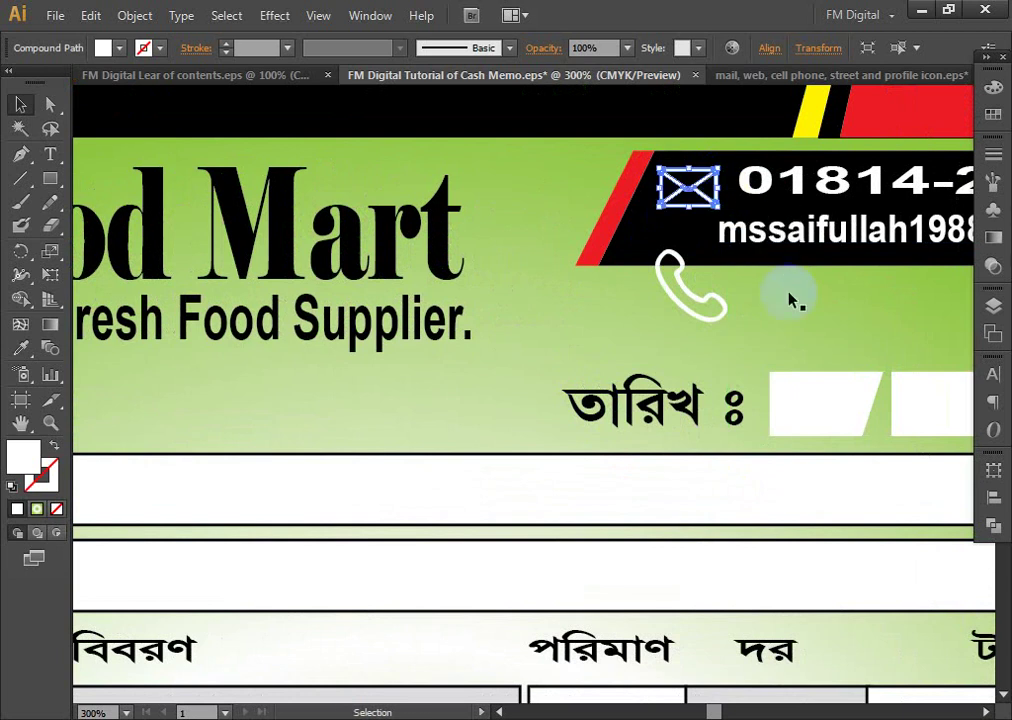
pyautogui.press('Up')
pyautogui.press('Right')
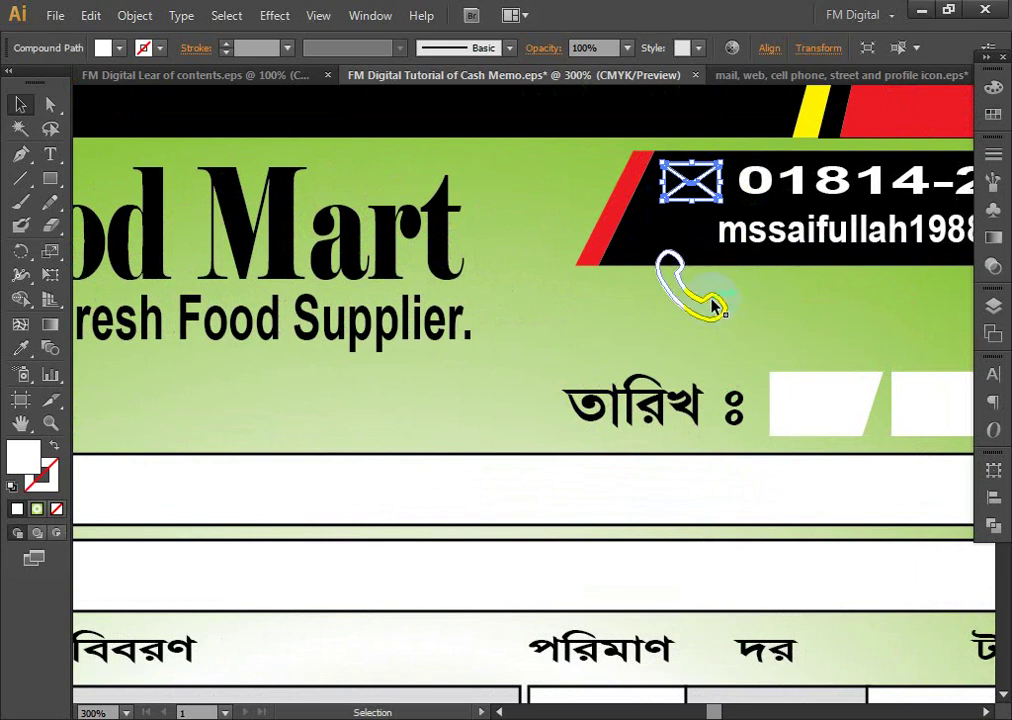
# - Fit the envelope beside the email address and place the phone icon beside the phone number
pyautogui.moveTo(715, 309)
pyautogui.mouseDown()
pyautogui.moveTo(707, 303)
pyautogui.moveTo(708, 320)
pyautogui.moveTo(687, 218)
pyautogui.moveTo(689, 241)
pyautogui.moveTo(648, 228)
pyautogui.mouseUp()
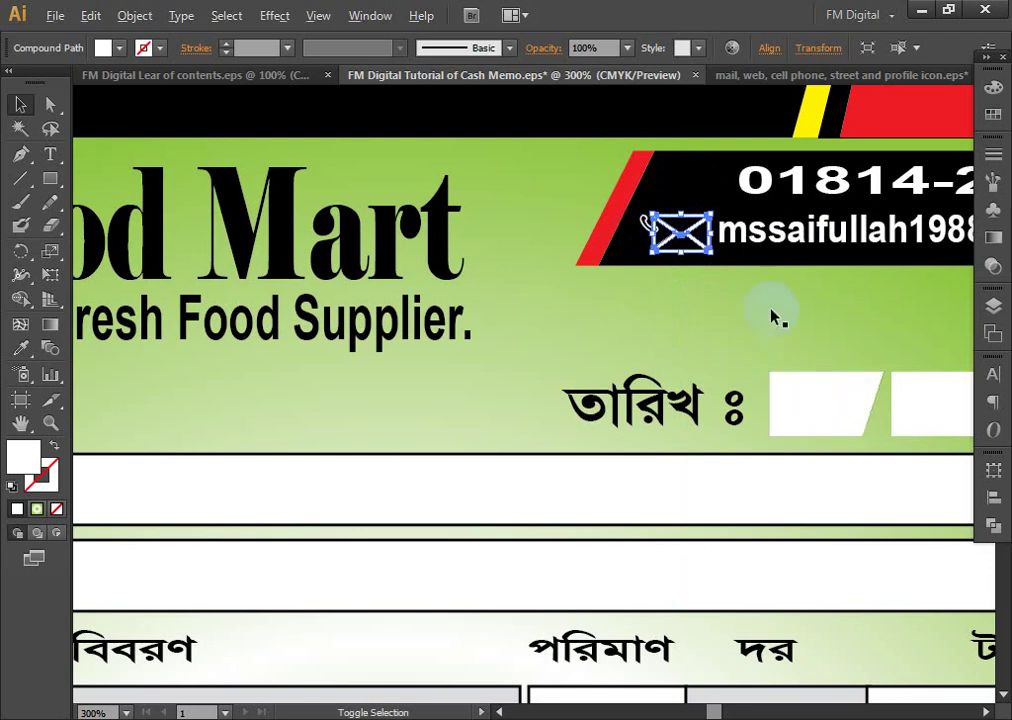
pyautogui.moveTo(716, 244); pyautogui.dragTo(707, 248)
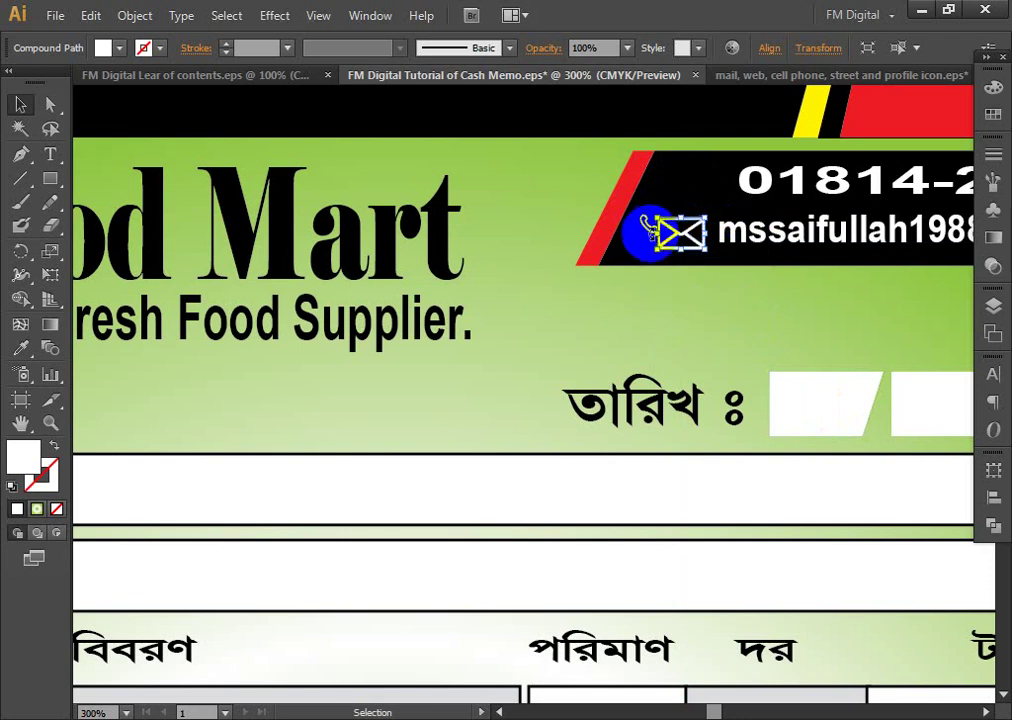
pyautogui.moveTo(650, 230); pyautogui.dragTo(660, 220)
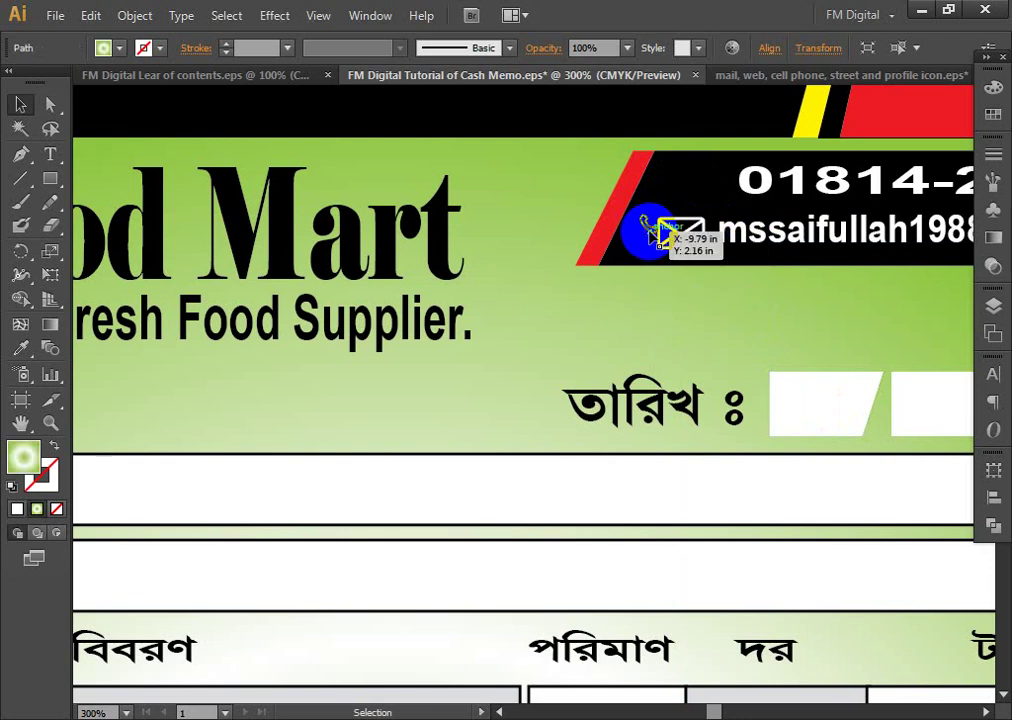
pyautogui.keyDown('shift'); pyautogui.click(922, 440); pyautogui.keyUp('shift')
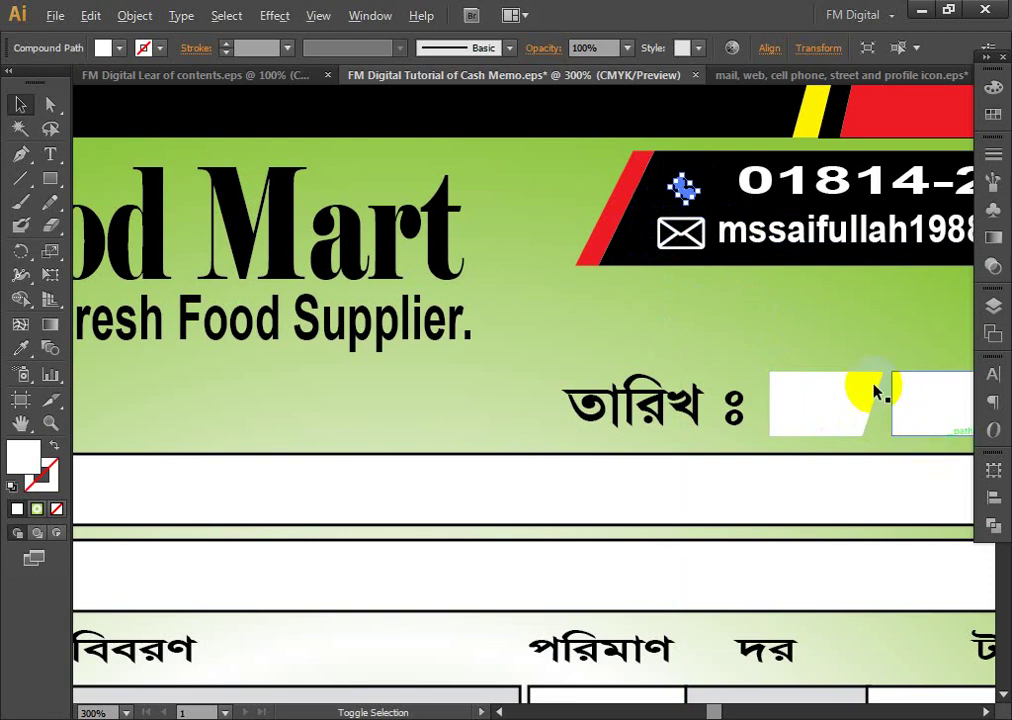
pyautogui.moveTo(679, 199)
pyautogui.mouseDown()
pyautogui.moveTo(691, 217)
pyautogui.moveTo(680, 210)
pyautogui.mouseUp()
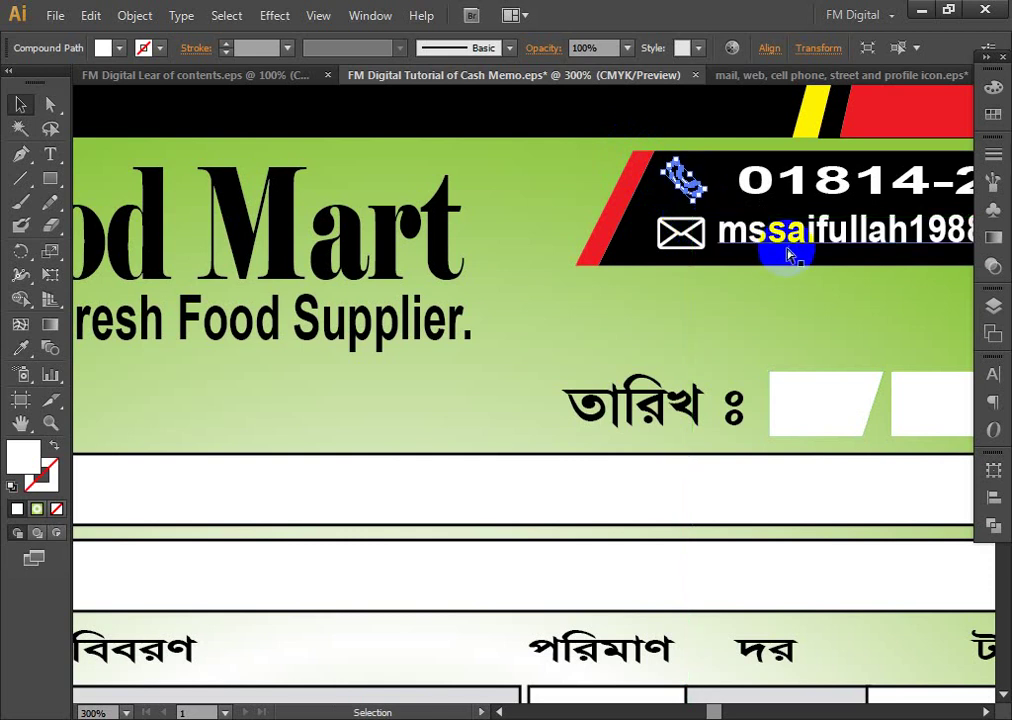
pyautogui.hotkey('ctrl', '-')
pyautogui.hotkey('ctrl', '-')
pyautogui.hotkey('ctrl', '-')
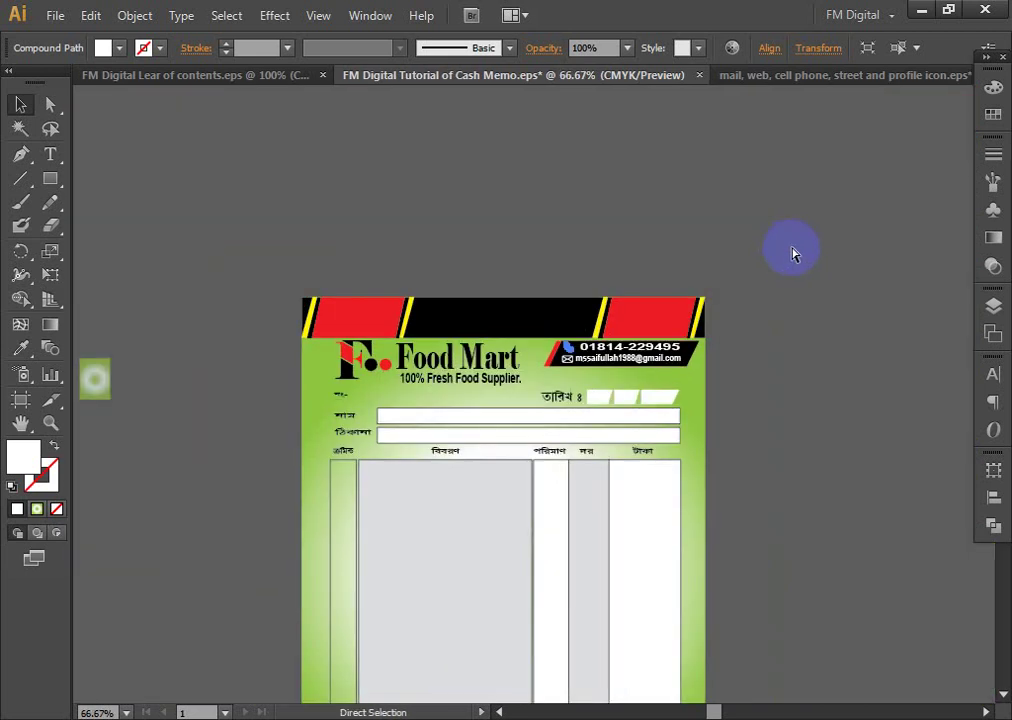
# - Delete the stray green gradient square beside the memo page
pyautogui.moveTo(681, 465); pyautogui.dragTo(742, 374)
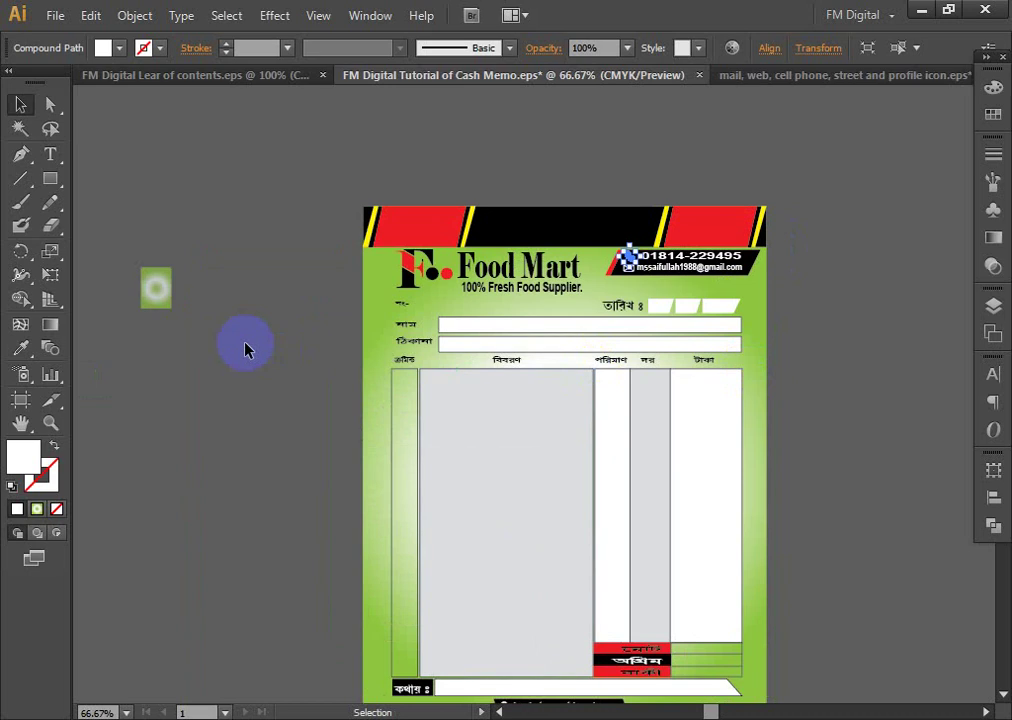
pyautogui.click(160, 290)
pyautogui.press('Delete')
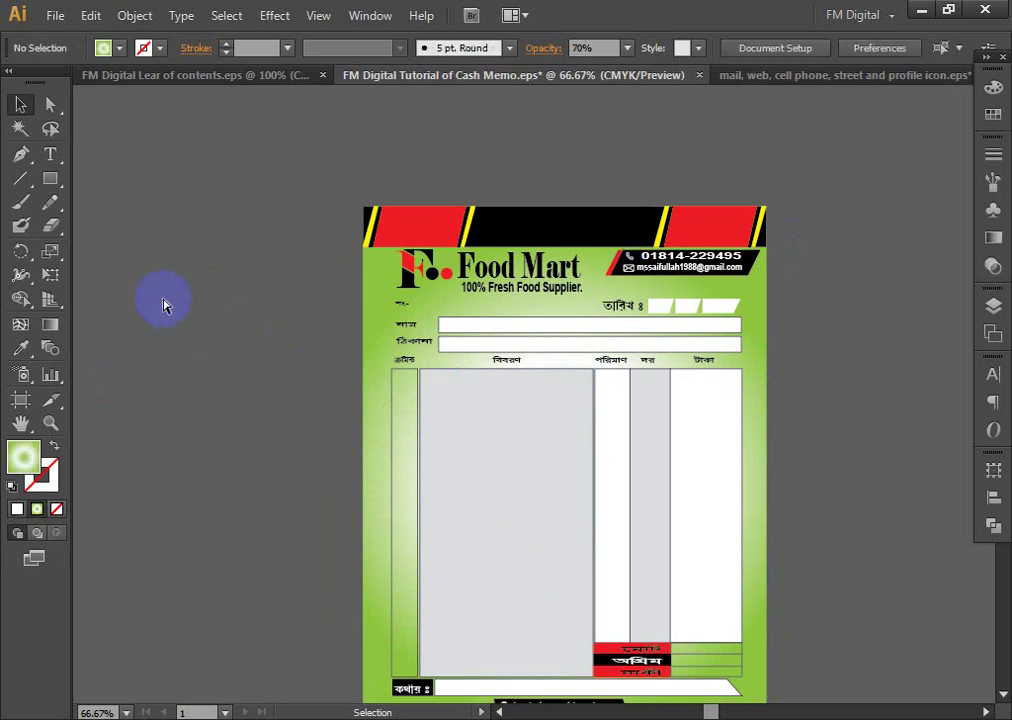
pyautogui.moveTo(436, 418); pyautogui.dragTo(389, 373)
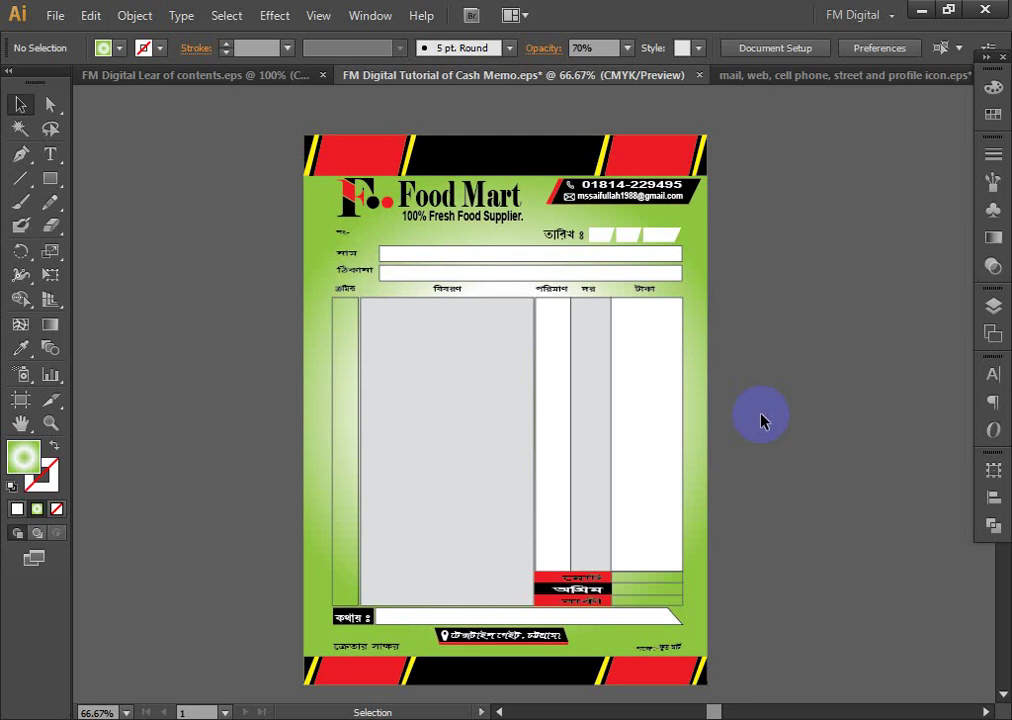
# - Check the page's gradient background, then switch to the 'FM Digital Lear of contents' document
pyautogui.click(300, 377)
pyautogui.click(304, 378)
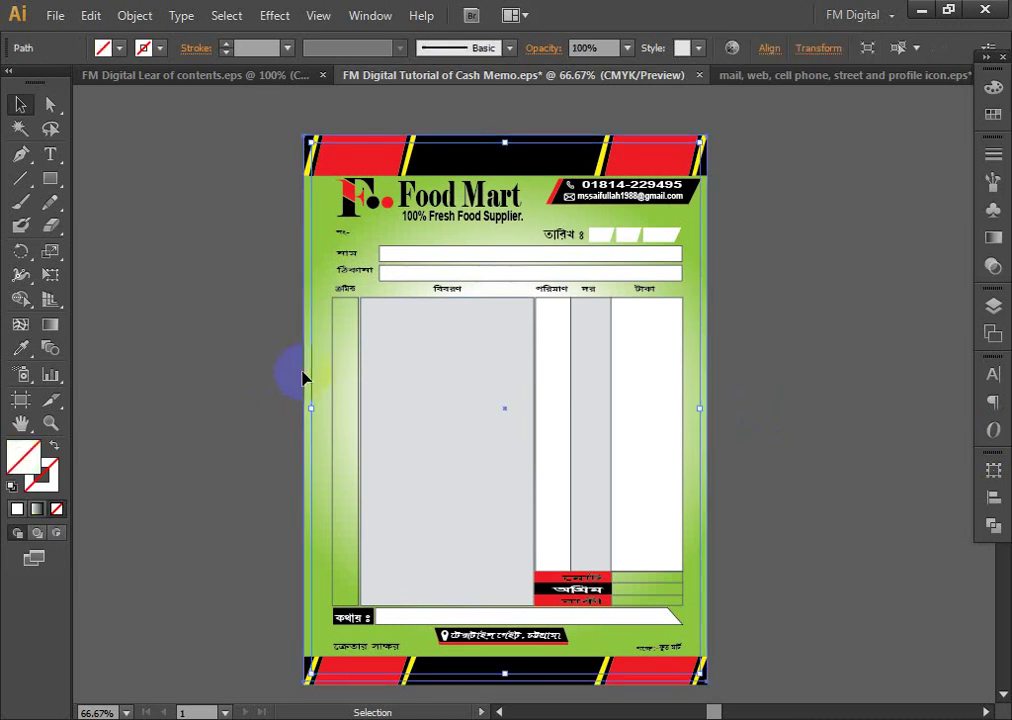
pyautogui.click(305, 378)
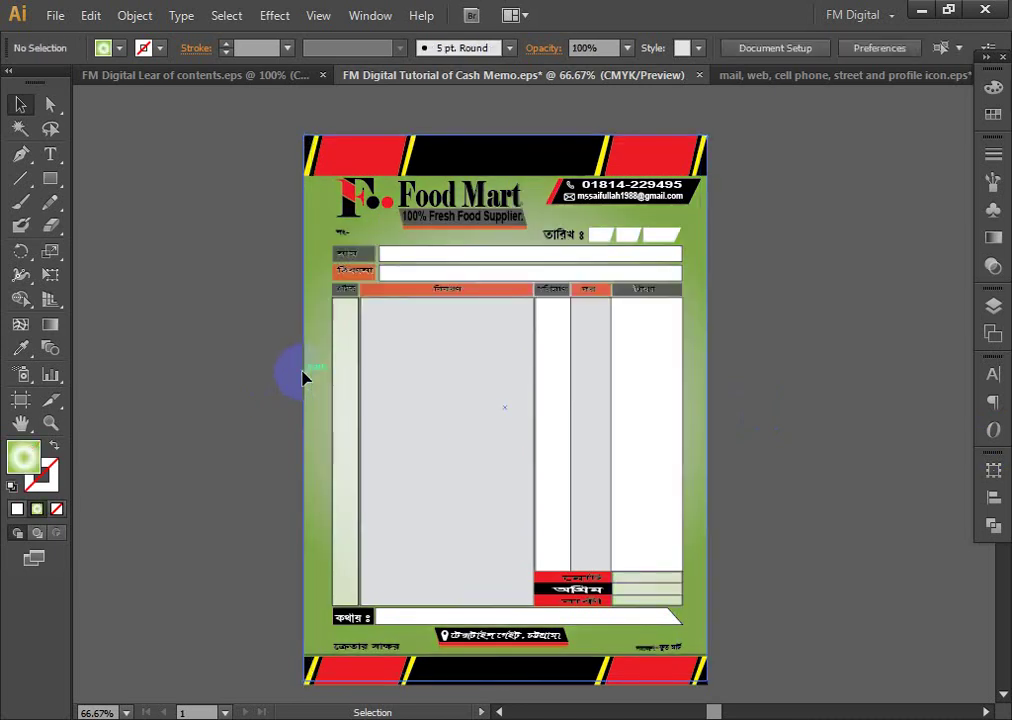
pyautogui.click(339, 219)
pyautogui.click(809, 312)
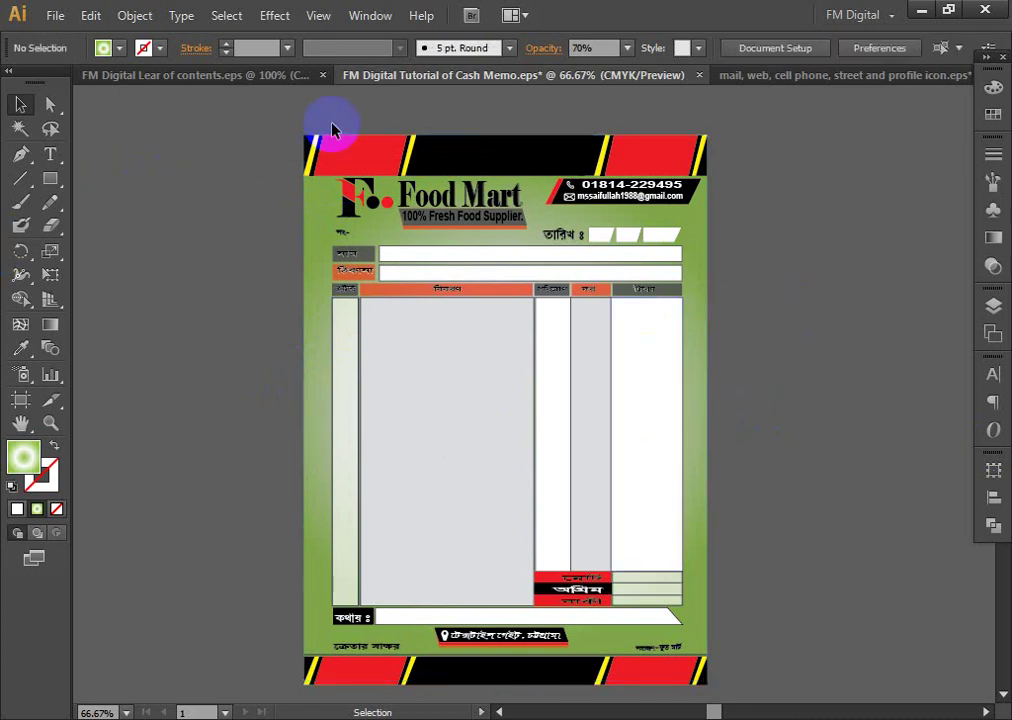
pyautogui.click(172, 78)
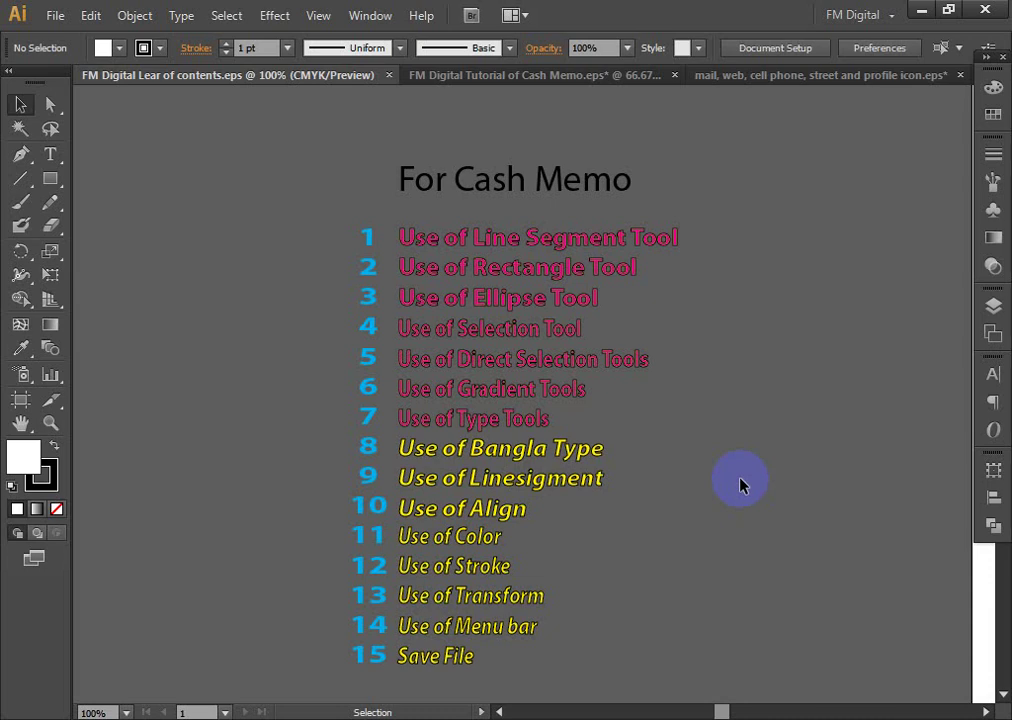
# - Save a copy as Illustrator EPS named 'FM Digital Lear of contents 21 june'
pyautogui.click(55, 16)
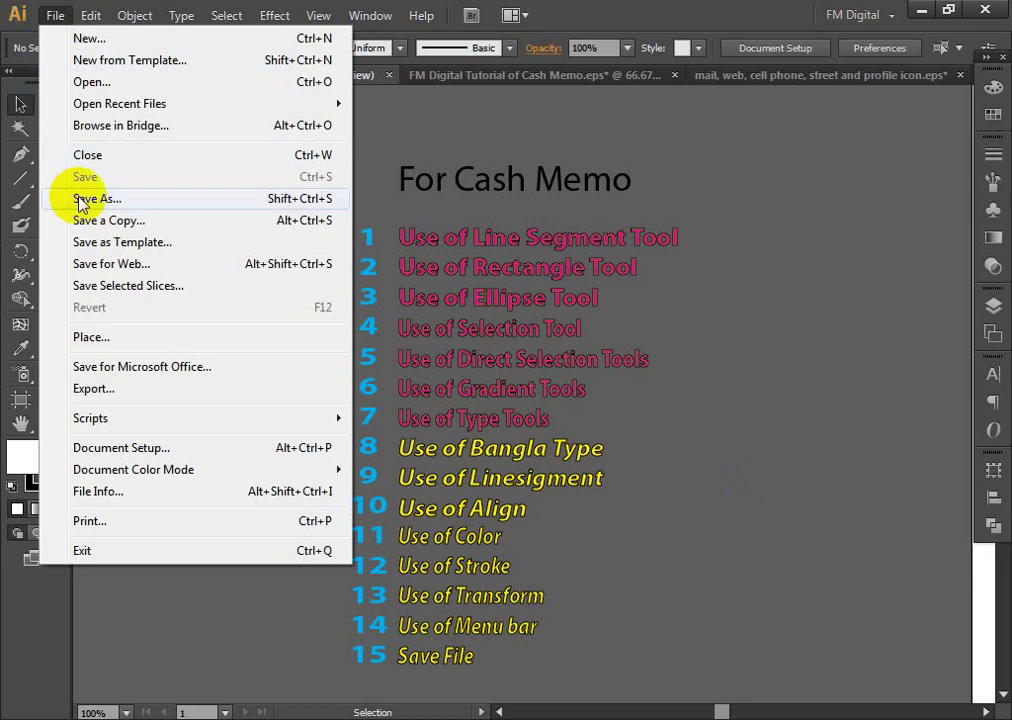
pyautogui.click(90, 198)
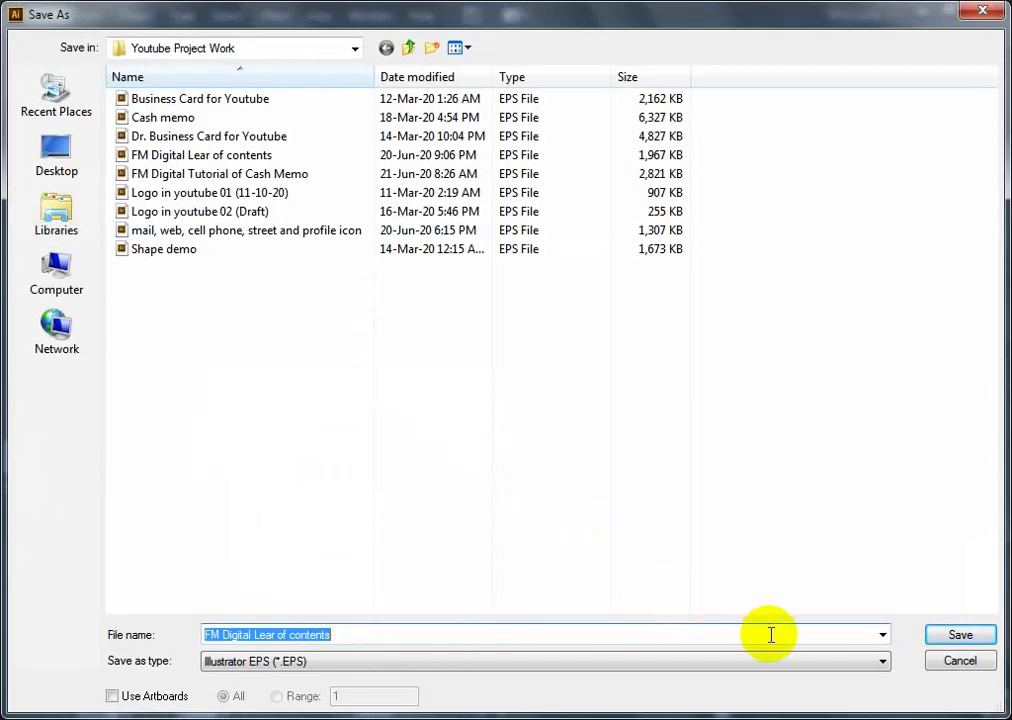
pyautogui.click(885, 661)
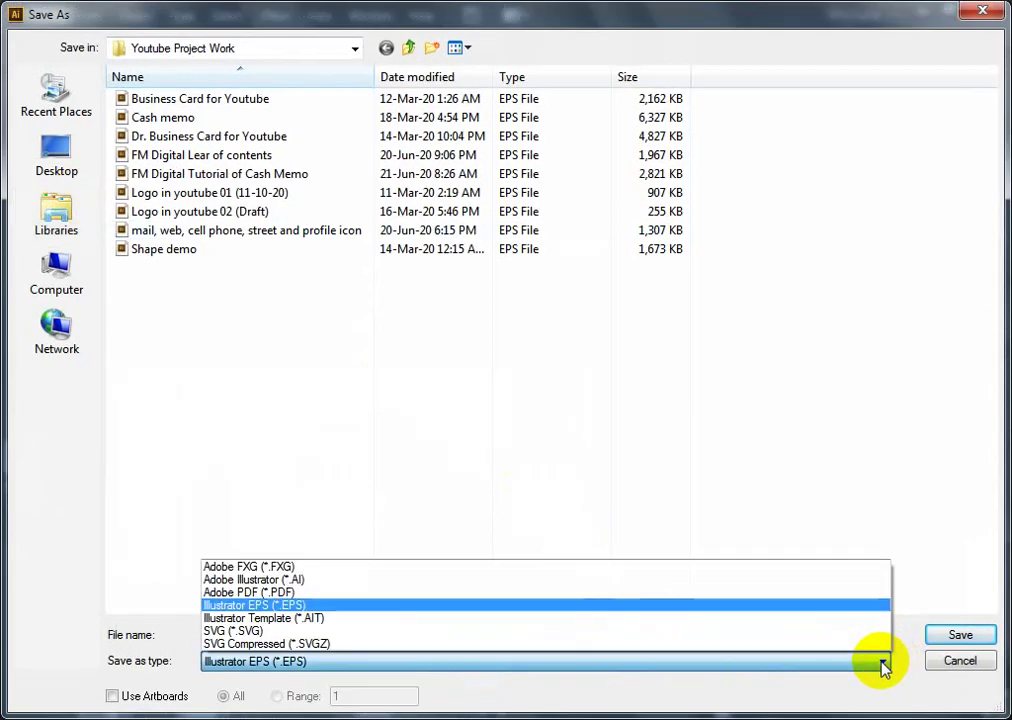
pyautogui.click(260, 606)
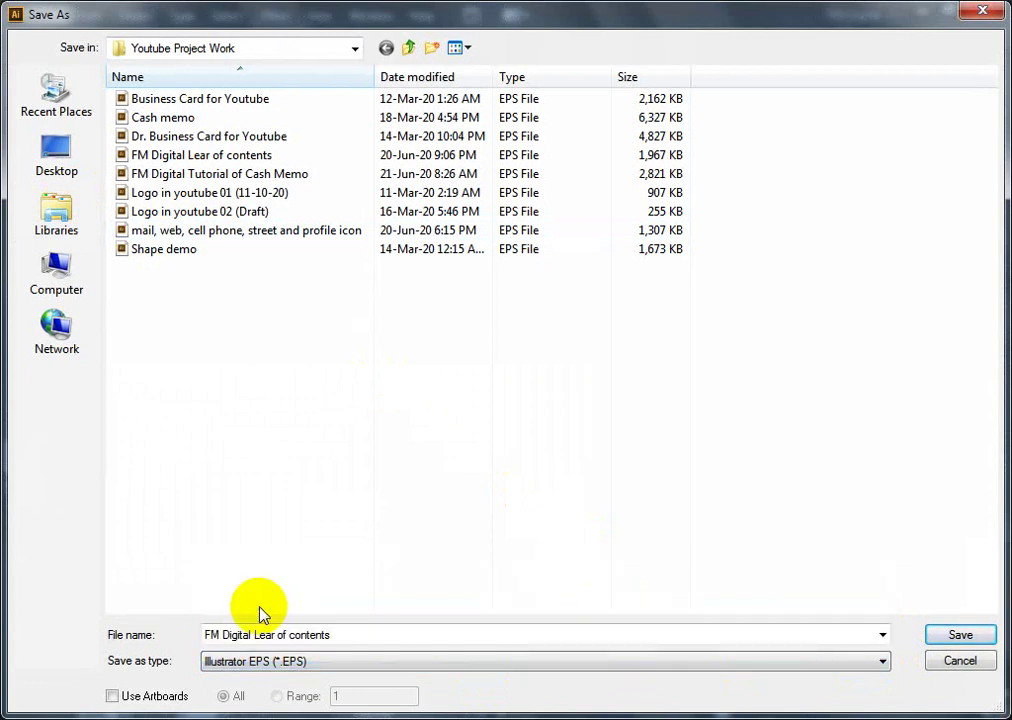
pyautogui.click(352, 634)
pyautogui.doubleClick(352, 634)
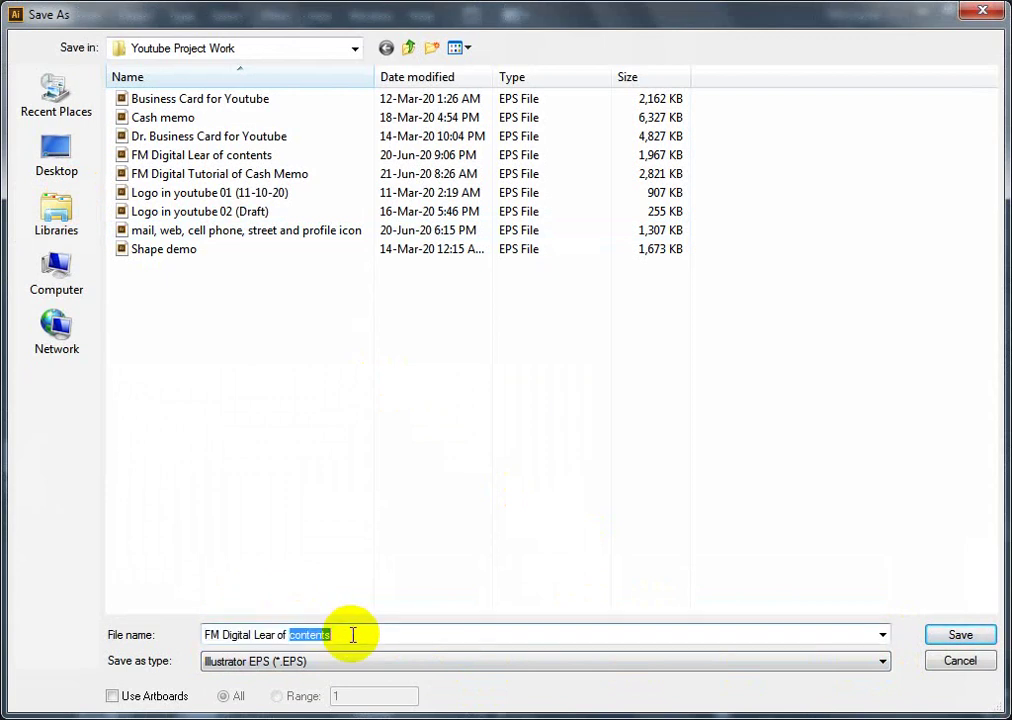
pyautogui.click(352, 634)
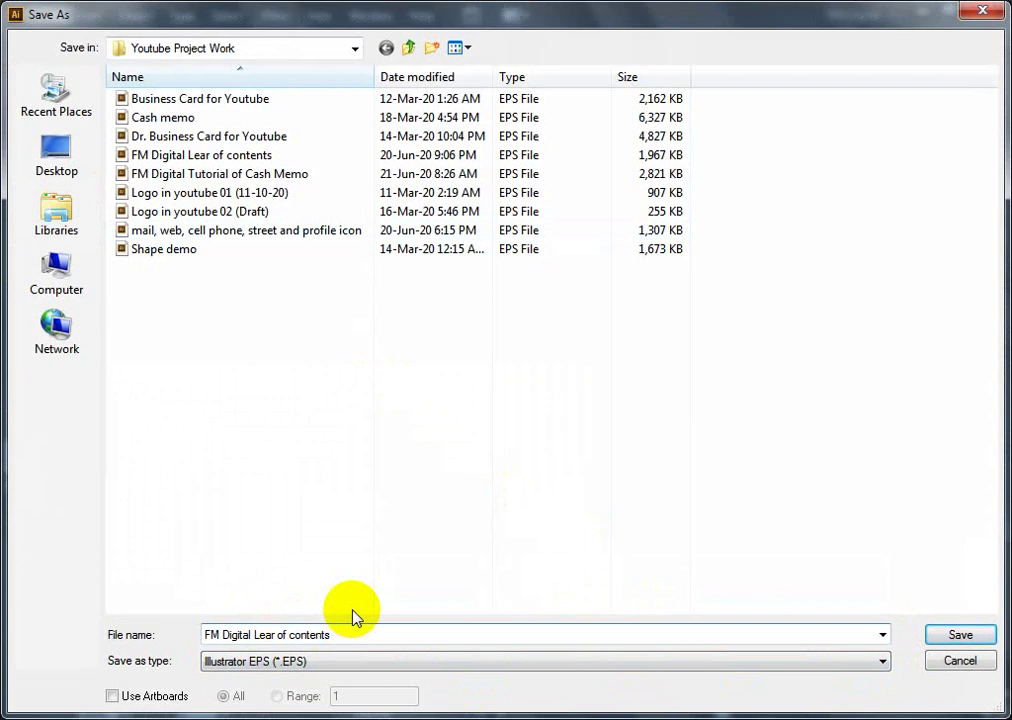
pyautogui.write('21 ')
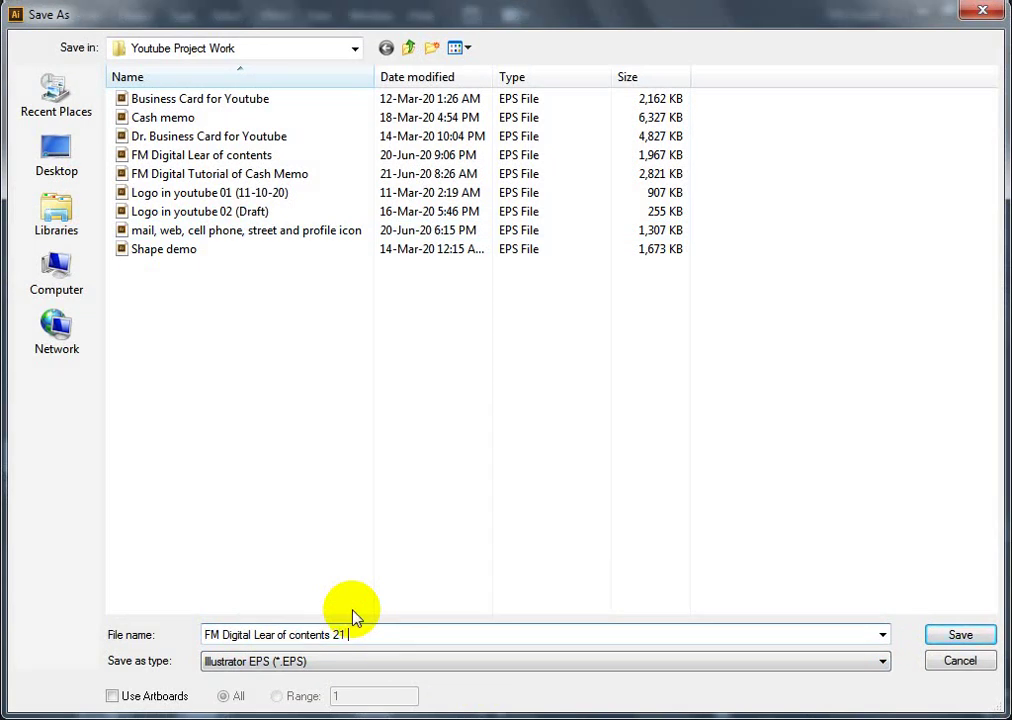
pyautogui.write('june')
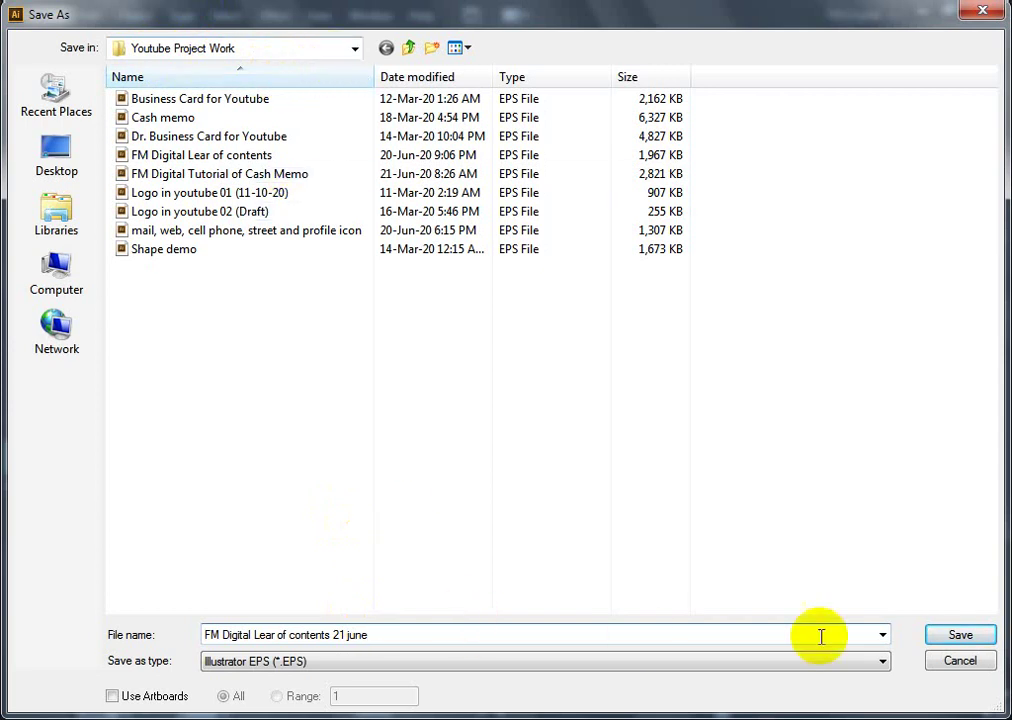
pyautogui.click(952, 637)
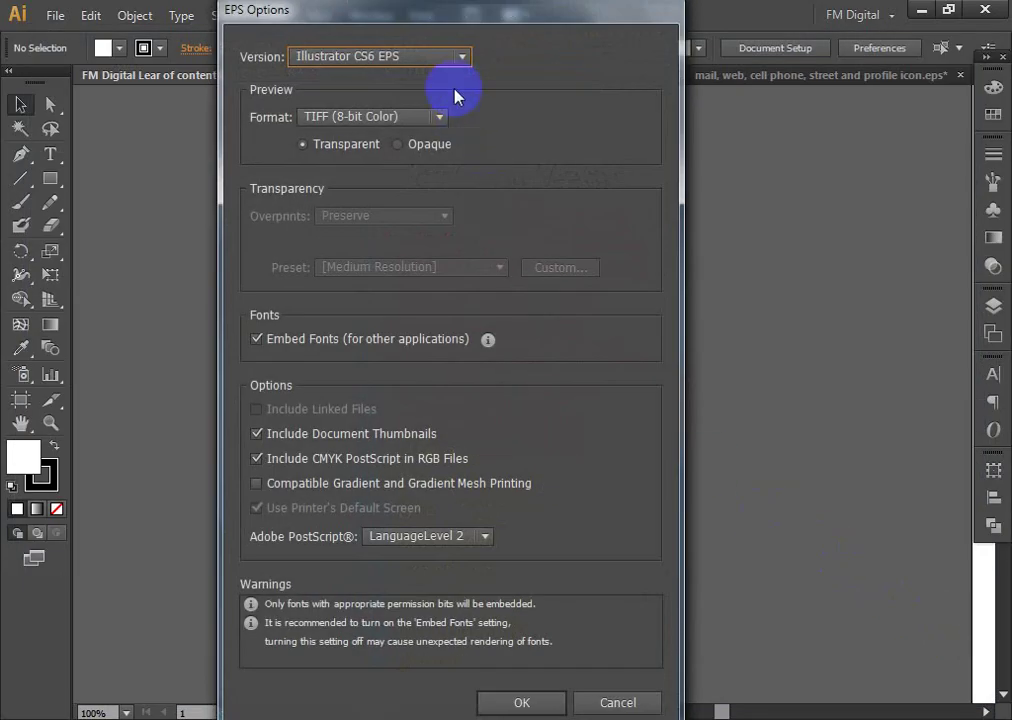
# - Confirm the EPS options with version Illustrator CS6 EPS to write the file
pyautogui.click(453, 58)
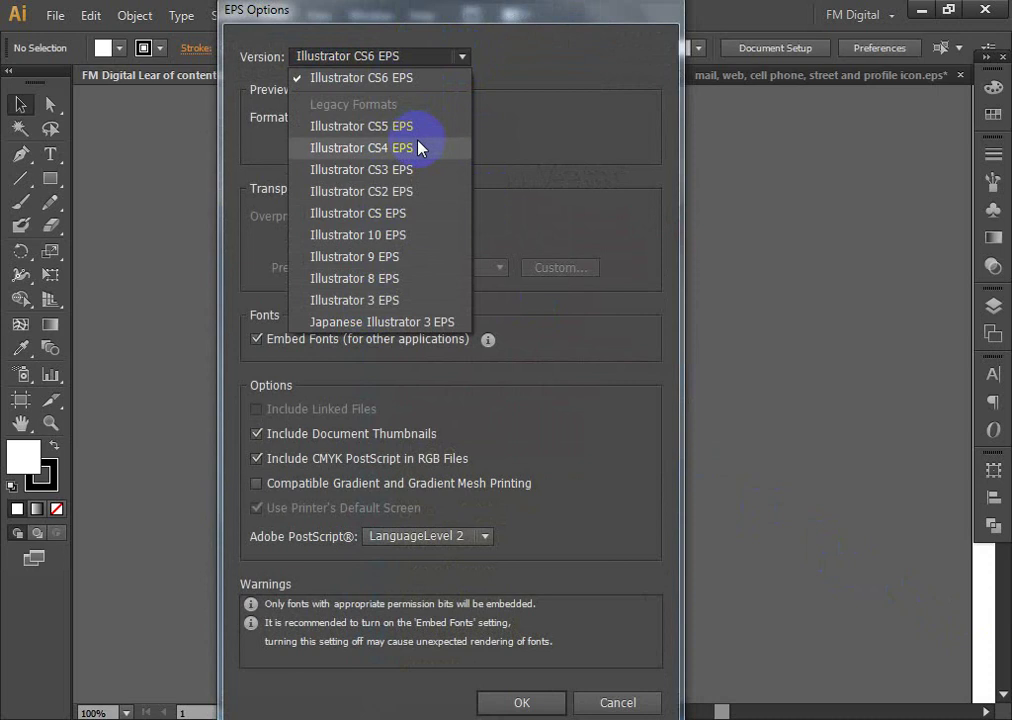
pyautogui.click(425, 78)
pyautogui.click(521, 702)
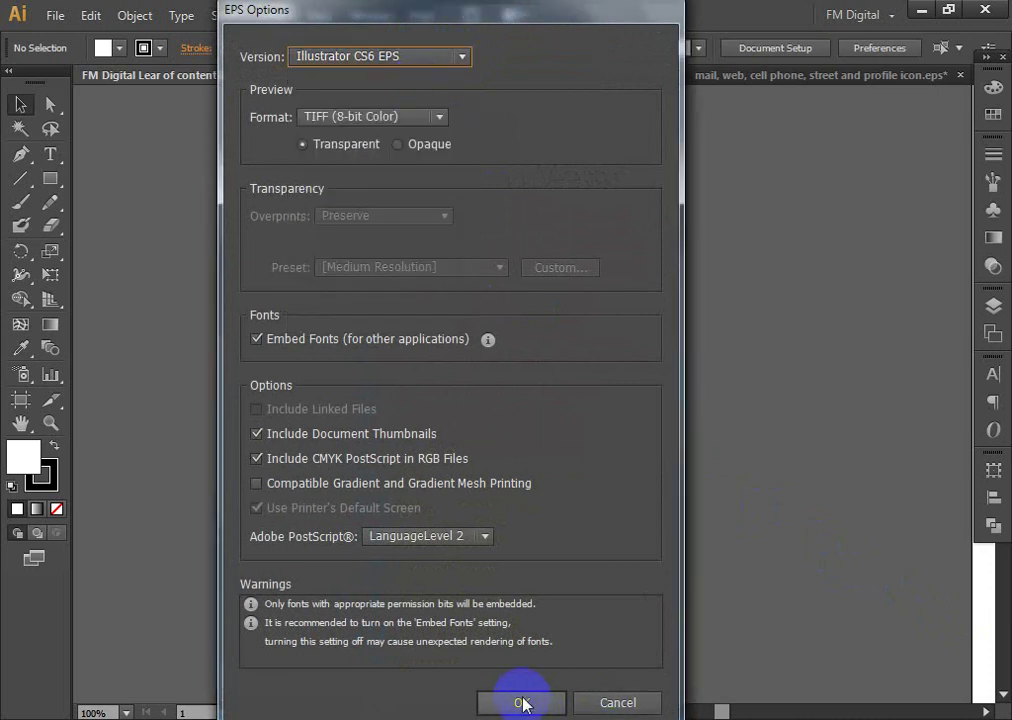